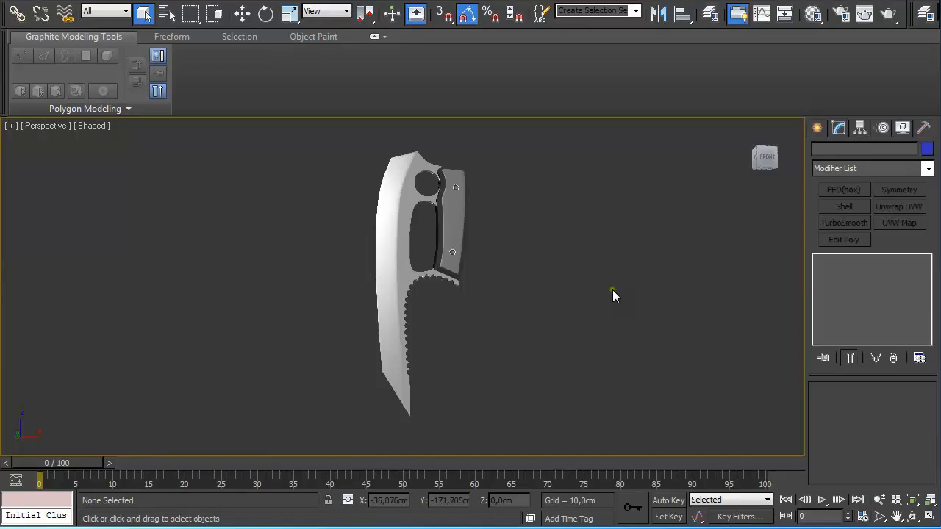
- Examine the finished knife model up close: the blade, finger openings, serrated edge and handle
{"action": "middle_click_drag", "start_coordinate": [612, 290], "coordinate": [502, 308], "text": "alt"}
{"action": "scroll", "coordinate": [607, 297], "scroll_direction": "up", "scroll_amount": 2}
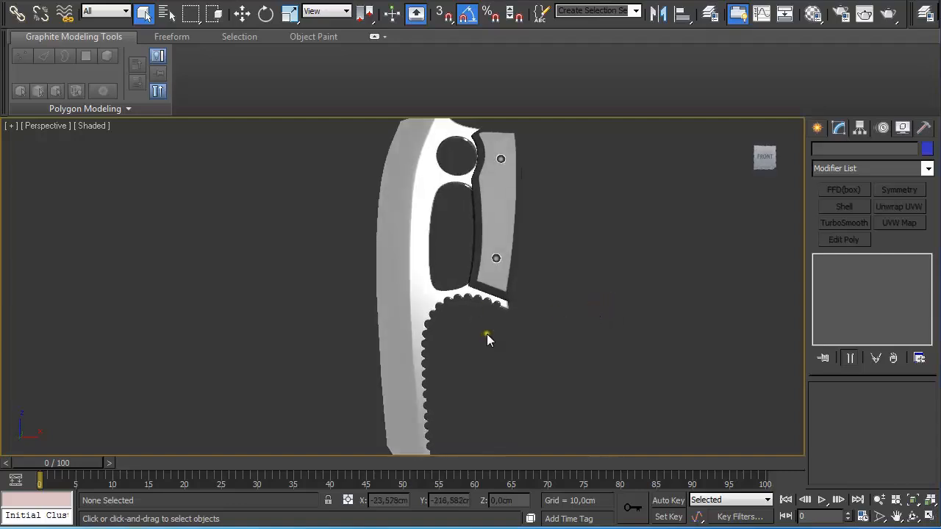
{"action": "scroll", "coordinate": [487, 338], "scroll_direction": "up", "scroll_amount": 4}
{"action": "mouse_move", "coordinate": [529, 352]}
{"action": "middle_mouse_down"}
{"action": "mouse_move", "coordinate": [516, 335]}
{"action": "mouse_move", "coordinate": [516, 355]}
{"action": "middle_mouse_up"}
{"action": "middle_click_drag", "start_coordinate": [500, 210], "coordinate": [504, 272]}
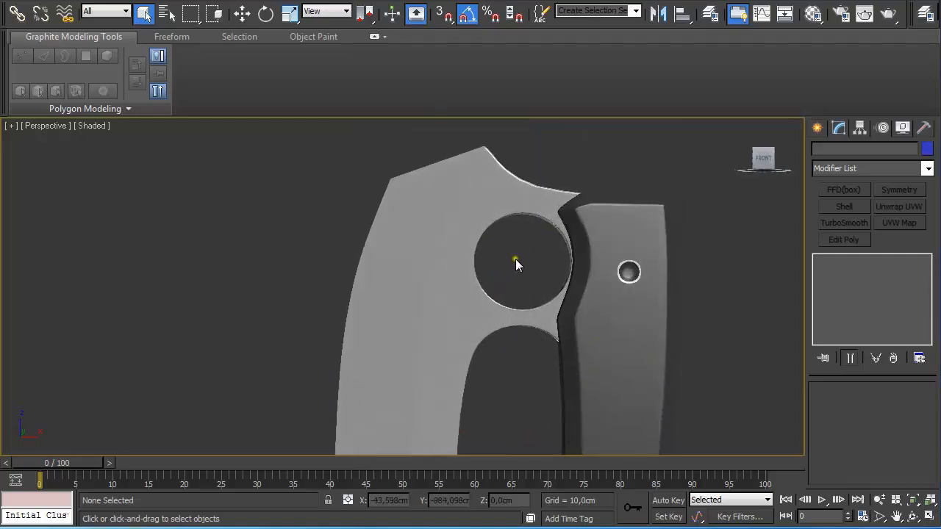
{"action": "middle_click_drag", "start_coordinate": [517, 342], "coordinate": [488, 232]}
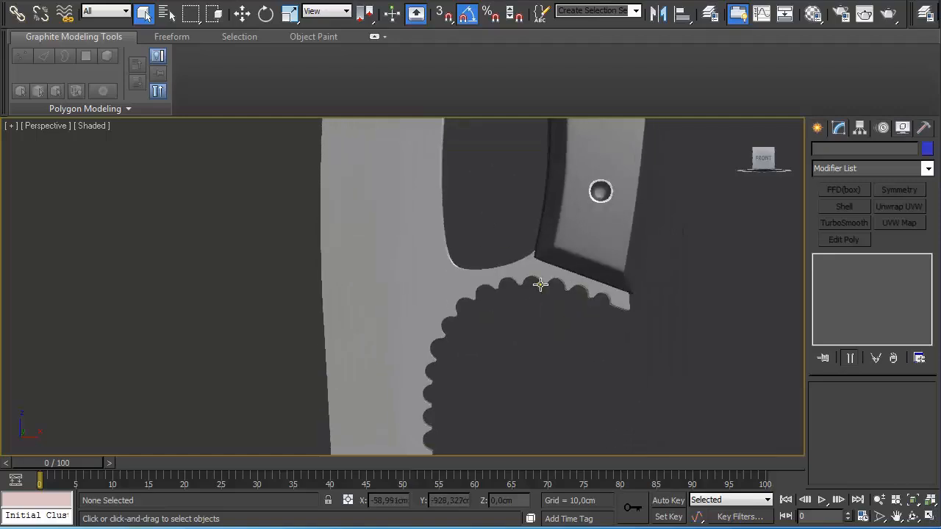
{"action": "mouse_move", "coordinate": [448, 374]}
{"action": "middle_mouse_down"}
{"action": "mouse_move", "coordinate": [485, 262]}
{"action": "mouse_move", "coordinate": [524, 346]}
{"action": "middle_mouse_up"}
{"action": "middle_click_drag", "start_coordinate": [562, 294], "coordinate": [575, 391]}
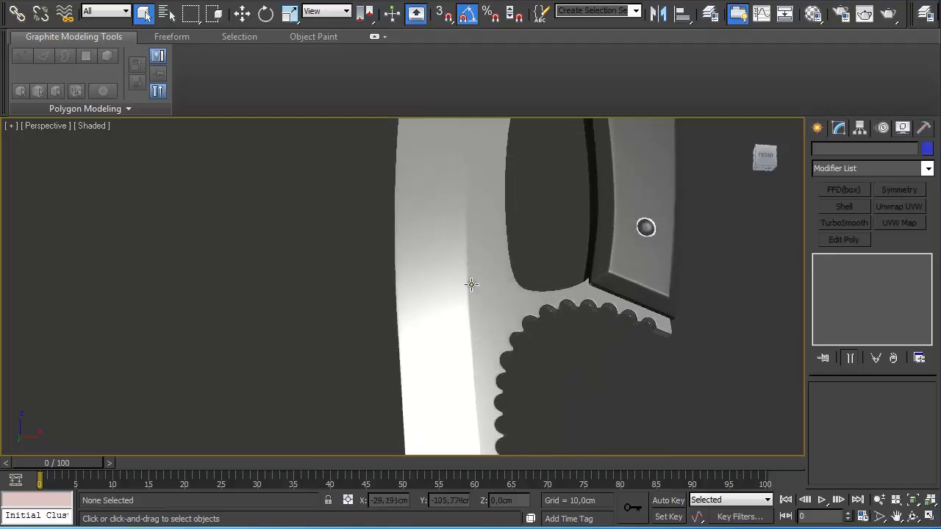
{"action": "middle_click_drag", "start_coordinate": [469, 242], "coordinate": [501, 413]}
{"action": "mouse_move", "coordinate": [630, 292]}
{"action": "middle_mouse_down"}
{"action": "mouse_move", "coordinate": [501, 377]}
{"action": "mouse_move", "coordinate": [507, 291]}
{"action": "mouse_move", "coordinate": [496, 269]}
{"action": "mouse_move", "coordinate": [517, 258]}
{"action": "mouse_move", "coordinate": [422, 263]}
{"action": "mouse_move", "coordinate": [475, 252]}
{"action": "mouse_move", "coordinate": [529, 274]}
{"action": "mouse_move", "coordinate": [507, 345]}
{"action": "middle_mouse_up"}
{"action": "scroll", "coordinate": [543, 375], "scroll_direction": "up", "scroll_amount": 4}
{"action": "scroll", "coordinate": [544, 375], "scroll_direction": "down", "scroll_amount": 3}
{"action": "scroll", "coordinate": [515, 338], "scroll_direction": "up", "scroll_amount": 4}
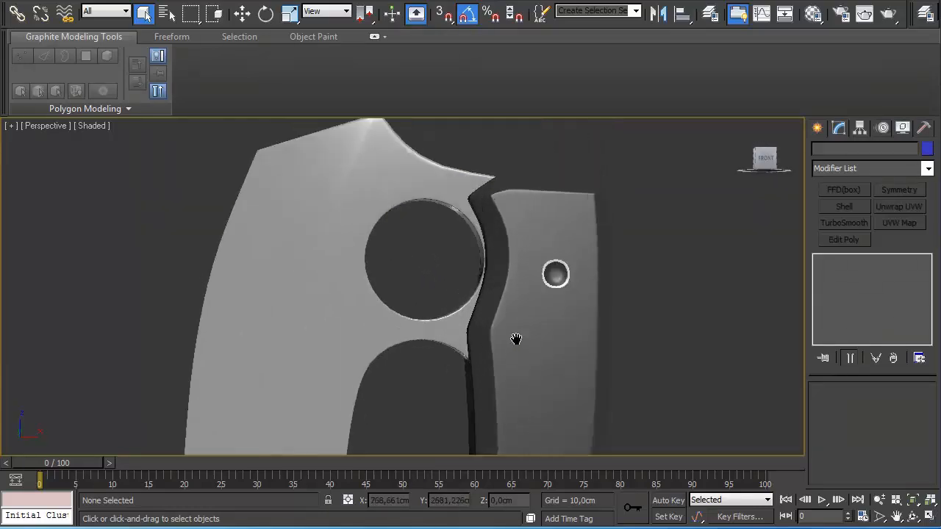
- Select the upper rivet on the handle and inspect its mesh from several angles, leaving nothing selected
{"action": "left_click", "coordinate": [610, 278]}
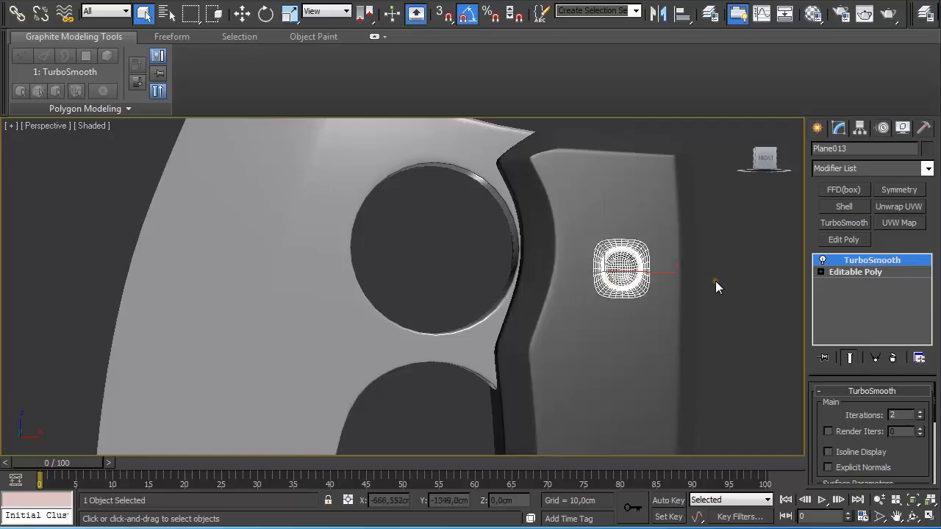
{"action": "middle_click_drag", "start_coordinate": [715, 283], "coordinate": [482, 318], "text": "alt"}
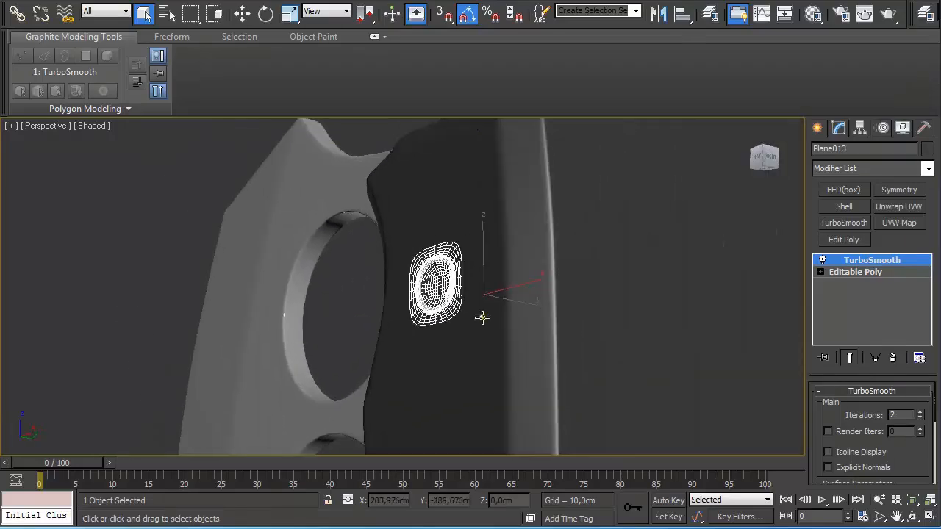
{"action": "left_click", "coordinate": [612, 287]}
{"action": "mouse_move", "coordinate": [611, 286]}
{"action": "middle_mouse_down", "text": "alt"}
{"action": "mouse_move", "coordinate": [603, 289]}
{"action": "mouse_move", "coordinate": [686, 290]}
{"action": "mouse_move", "coordinate": [699, 317]}
{"action": "mouse_move", "coordinate": [716, 282]}
{"action": "mouse_move", "coordinate": [716, 294]}
{"action": "mouse_move", "coordinate": [692, 274]}
{"action": "mouse_move", "coordinate": [642, 287]}
{"action": "middle_mouse_up", "text": "alt"}
{"action": "left_click", "coordinate": [564, 330]}
{"action": "left_click", "coordinate": [527, 282]}
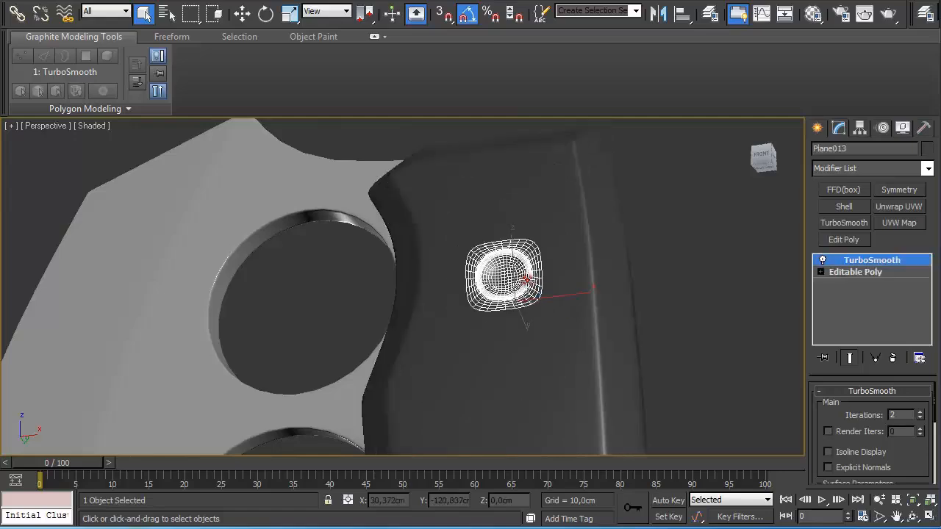
{"action": "middle_click_drag", "start_coordinate": [653, 279], "coordinate": [624, 305], "text": "alt"}
{"action": "left_click", "coordinate": [690, 291]}
- Select the blade and examine its smoothed wireframe, switching TurboSmooth's Isoline Display off and back on
{"action": "scroll", "coordinate": [624, 305], "scroll_direction": "down", "scroll_amount": 4}
{"action": "middle_click_drag", "start_coordinate": [589, 330], "coordinate": [635, 275], "text": "alt"}
{"action": "scroll", "coordinate": [646, 262], "scroll_direction": "down", "scroll_amount": 5}
{"action": "scroll", "coordinate": [633, 296], "scroll_direction": "up", "scroll_amount": 4}
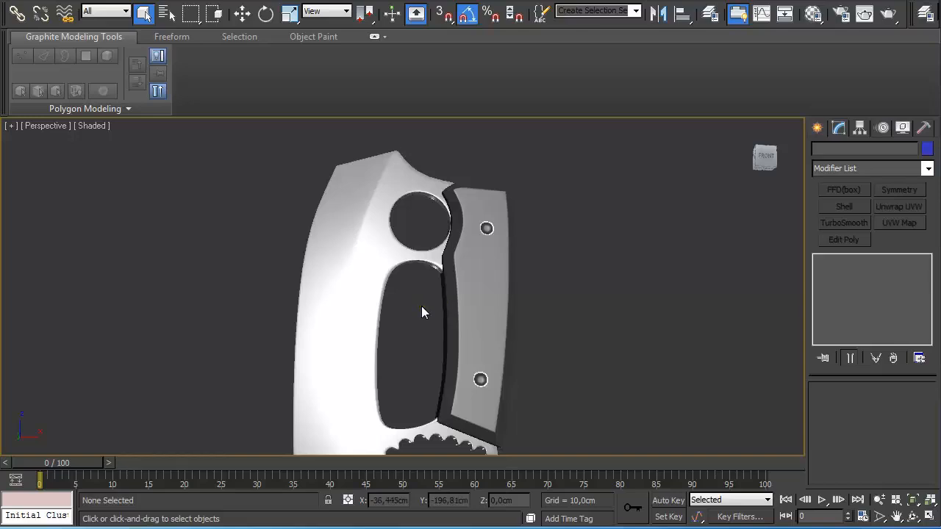
{"action": "middle_click_drag", "start_coordinate": [421, 305], "coordinate": [458, 280], "text": "alt"}
{"action": "left_click", "coordinate": [375, 277]}
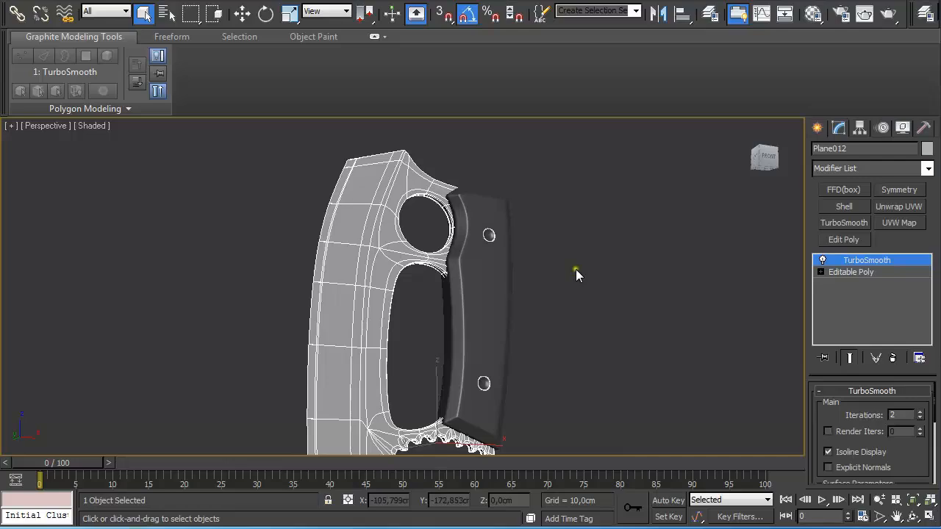
{"action": "scroll", "coordinate": [672, 278], "scroll_direction": "up", "scroll_amount": 5}
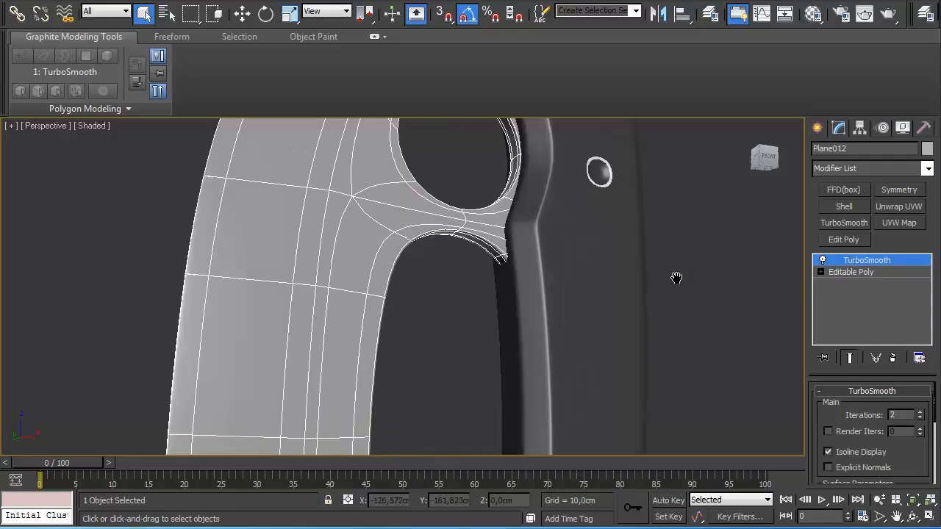
{"action": "middle_click_drag", "start_coordinate": [667, 273], "coordinate": [586, 269], "text": "alt"}
{"action": "middle_click_drag", "start_coordinate": [517, 264], "coordinate": [675, 291]}
{"action": "middle_click_drag", "start_coordinate": [566, 303], "coordinate": [611, 311], "text": "alt"}
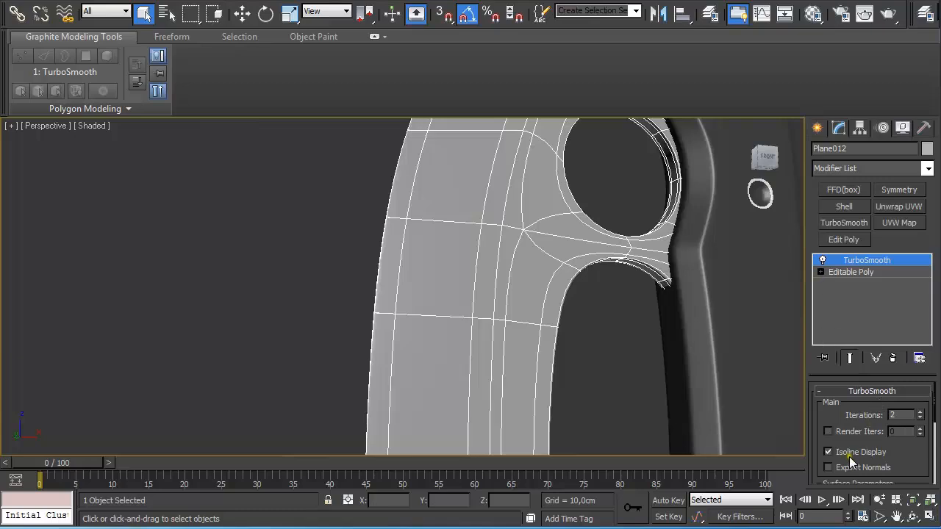
{"action": "middle_click_drag", "start_coordinate": [550, 345], "coordinate": [543, 330], "text": "alt"}
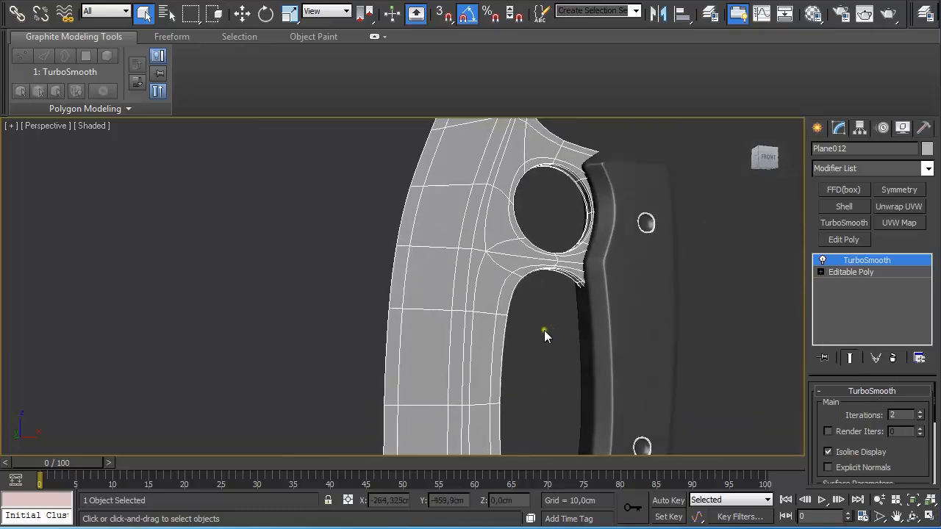
{"action": "scroll", "coordinate": [544, 330], "scroll_direction": "down", "scroll_amount": 3}
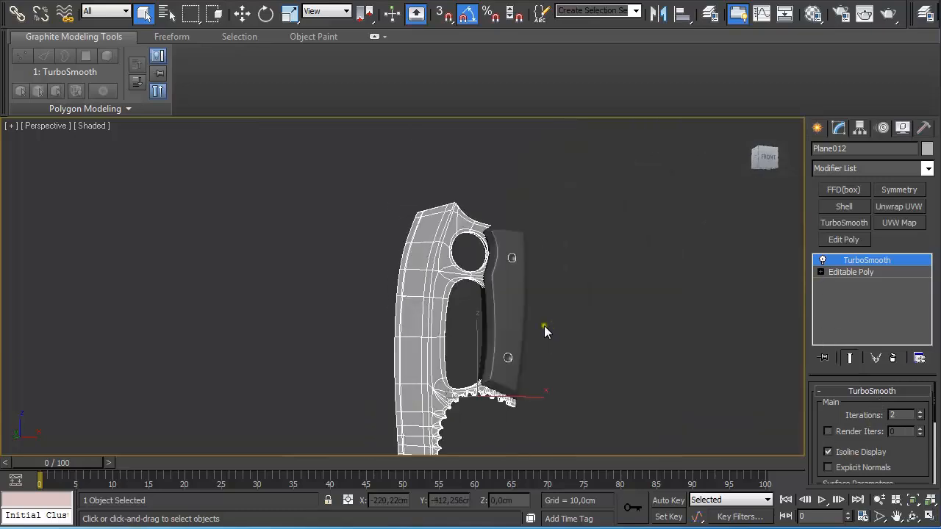
{"action": "left_click", "coordinate": [827, 451]}
{"action": "left_click", "coordinate": [828, 452]}
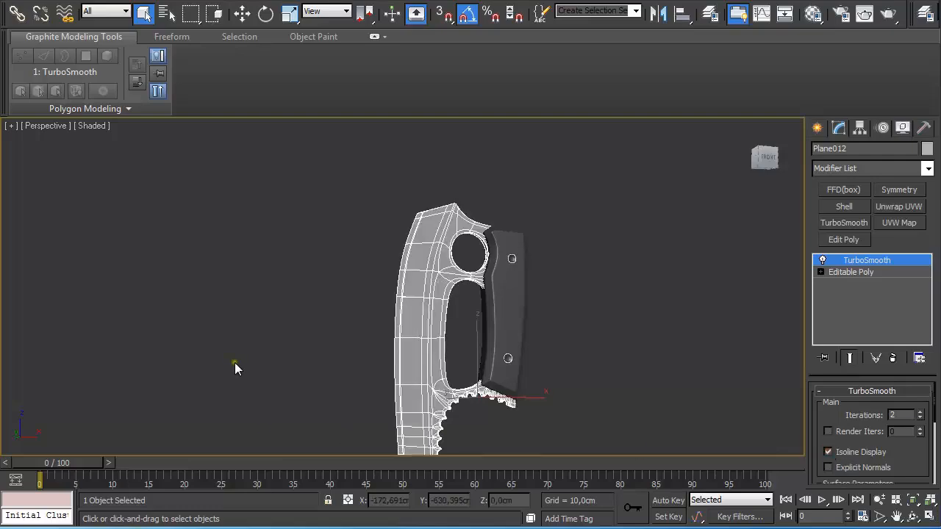
- Assign the checker material 07 - Default to the selected blade and close the material editor
{"action": "key", "text": "m"}
{"action": "left_click", "coordinate": [85, 151]}
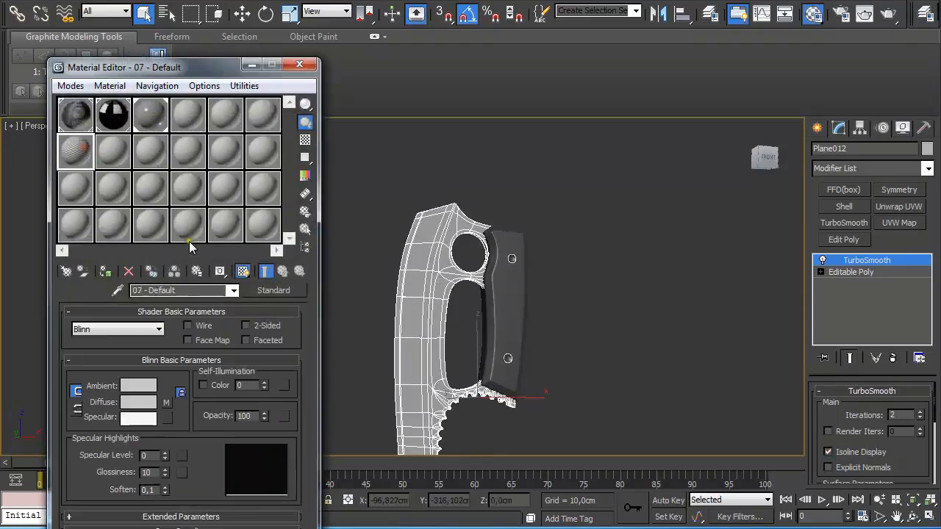
{"action": "left_click", "coordinate": [105, 271]}
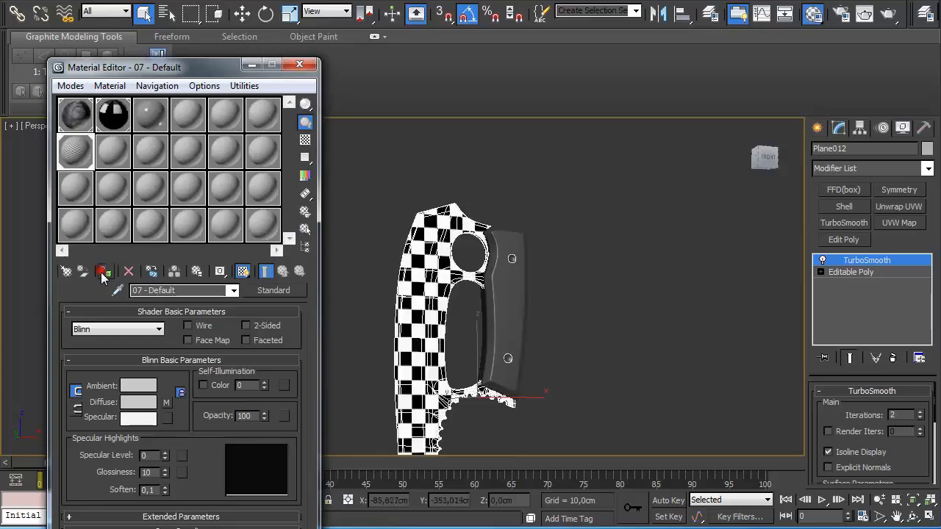
{"action": "left_click", "coordinate": [299, 65]}
- Compare the checker pattern around the blade's round finger hole with TurboSmooth disabled and enabled
{"action": "scroll", "coordinate": [441, 283], "scroll_direction": "up", "scroll_amount": 4}
{"action": "scroll", "coordinate": [480, 287], "scroll_direction": "up", "scroll_amount": 5}
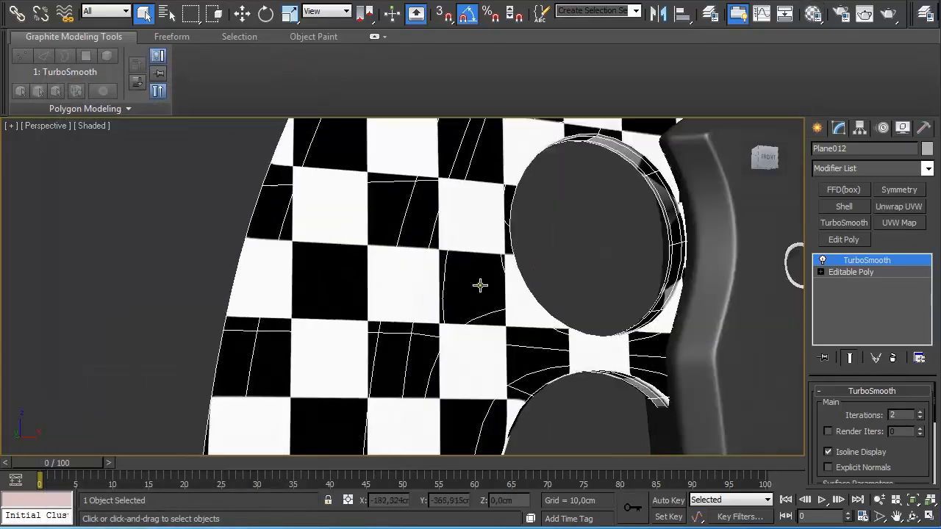
{"action": "middle_click_drag", "start_coordinate": [606, 222], "coordinate": [484, 319]}
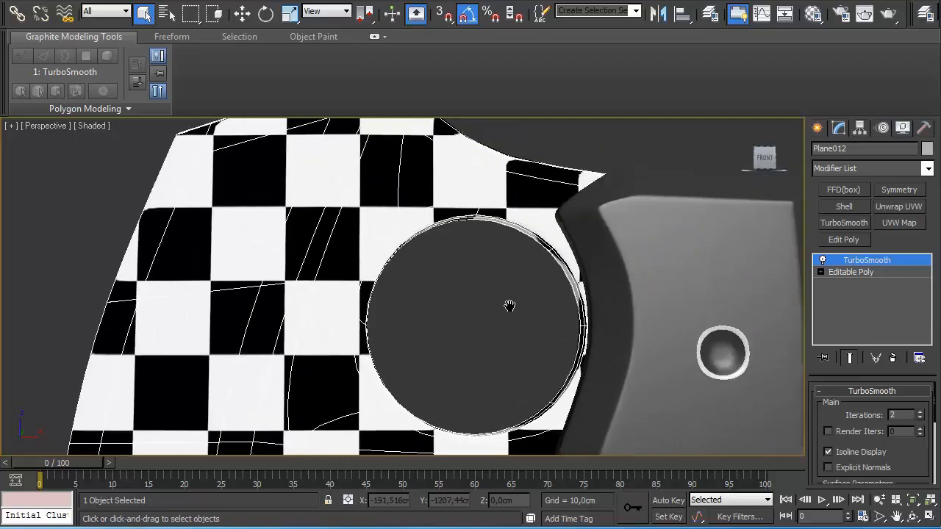
{"action": "left_click", "coordinate": [822, 261]}
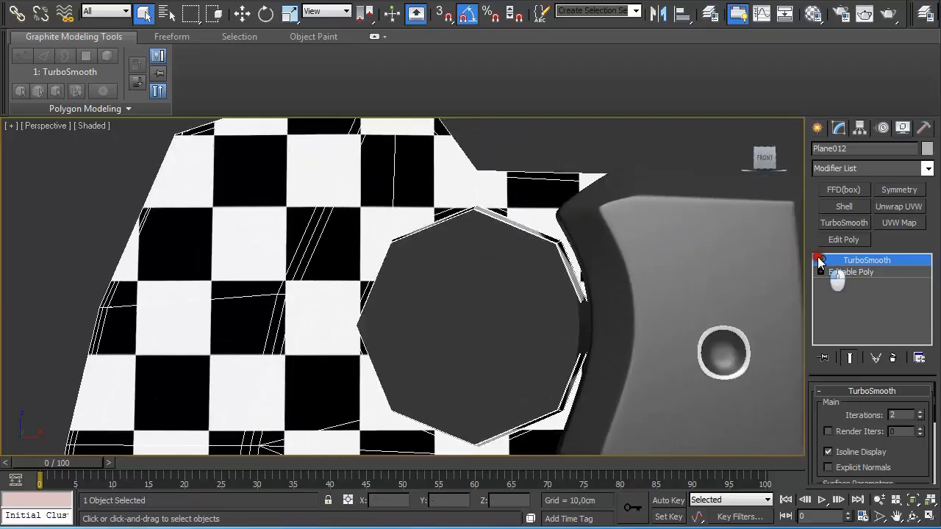
{"action": "left_click", "coordinate": [822, 261]}
- Isolate the blade and examine the checker pattern around both finger openings and the handle section
{"action": "key", "text": "alt+q"}
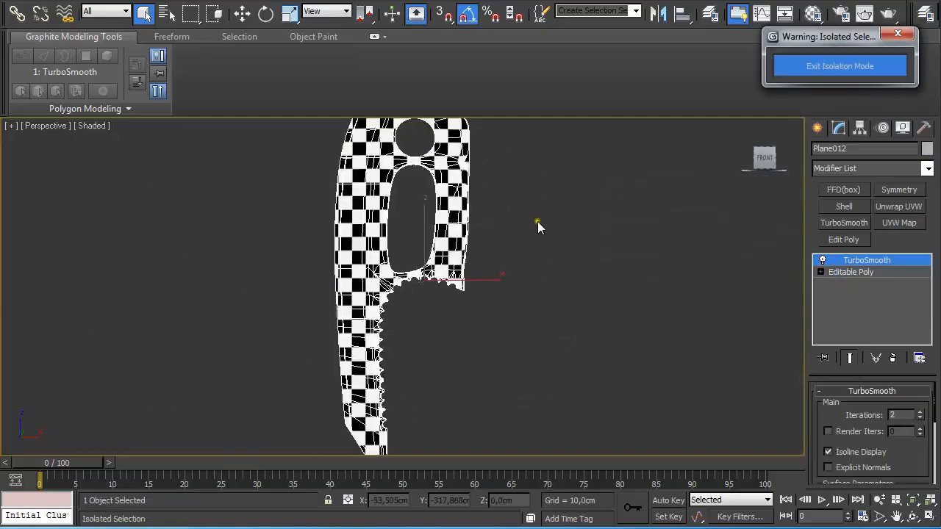
{"action": "middle_click_drag", "start_coordinate": [527, 214], "coordinate": [557, 357]}
{"action": "scroll", "coordinate": [555, 295], "scroll_direction": "up", "scroll_amount": 5}
{"action": "scroll", "coordinate": [535, 323], "scroll_direction": "up", "scroll_amount": 3}
{"action": "scroll", "coordinate": [534, 323], "scroll_direction": "up", "scroll_amount": 3}
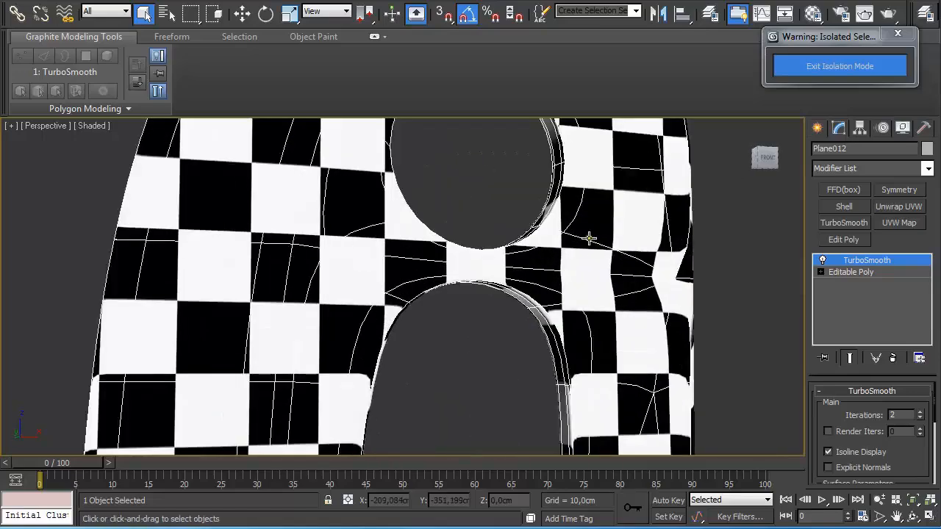
{"action": "middle_click_drag", "start_coordinate": [588, 239], "coordinate": [521, 329]}
{"action": "middle_click_drag", "start_coordinate": [547, 282], "coordinate": [508, 263]}
{"action": "scroll", "coordinate": [544, 298], "scroll_direction": "down", "scroll_amount": 3}
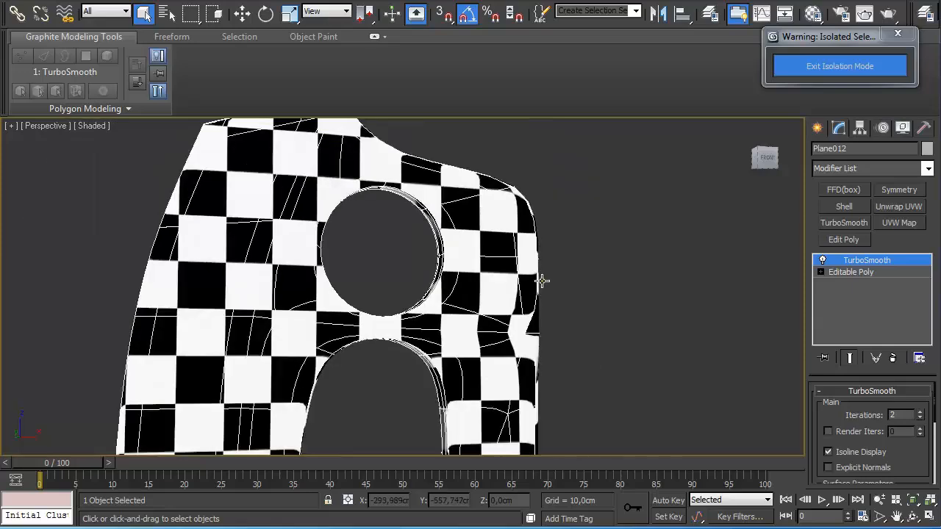
{"action": "middle_click_drag", "start_coordinate": [546, 336], "coordinate": [538, 293]}
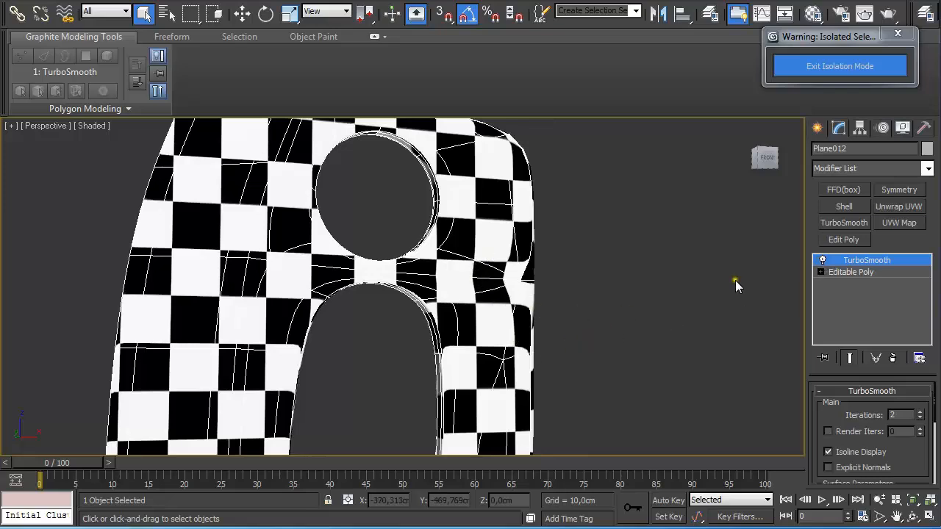
- Turn TurboSmooth off and back on for the isolated blade to compare the checker mapping between the finger openings
{"action": "left_click", "coordinate": [822, 260]}
{"action": "middle_click_drag", "start_coordinate": [624, 253], "coordinate": [567, 274], "text": "alt"}
{"action": "scroll", "coordinate": [577, 255], "scroll_direction": "down", "scroll_amount": 2}
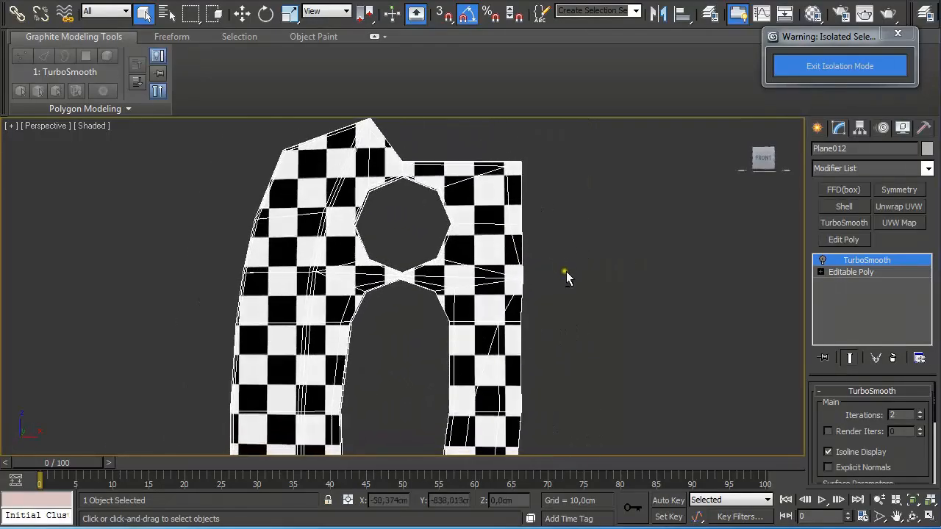
{"action": "left_click", "coordinate": [822, 260]}
{"action": "scroll", "coordinate": [719, 269], "scroll_direction": "up", "scroll_amount": 3}
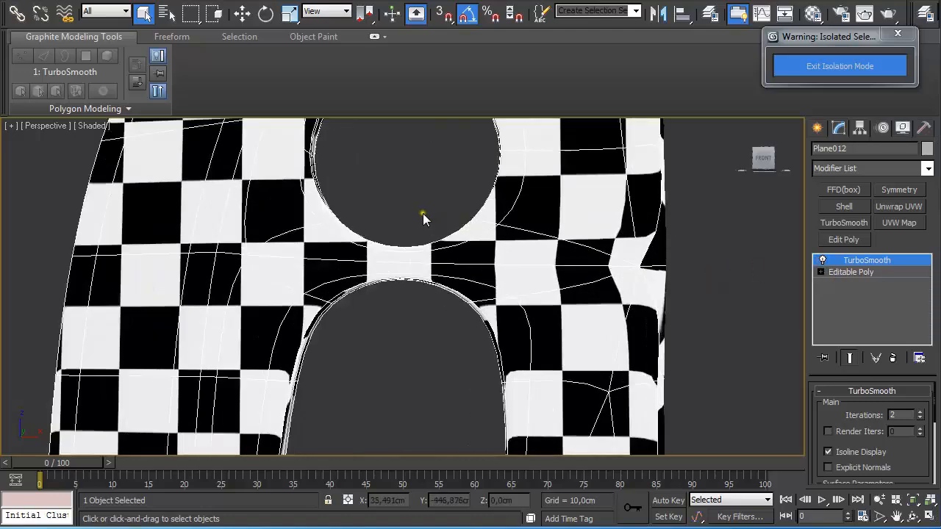
- Inspect the checker mapping along the blade's serrated edge and exit isolation mode
{"action": "middle_click_drag", "start_coordinate": [423, 213], "coordinate": [499, 269]}
{"action": "scroll", "coordinate": [458, 264], "scroll_direction": "down", "scroll_amount": 2}
{"action": "scroll", "coordinate": [463, 273], "scroll_direction": "down", "scroll_amount": 3}
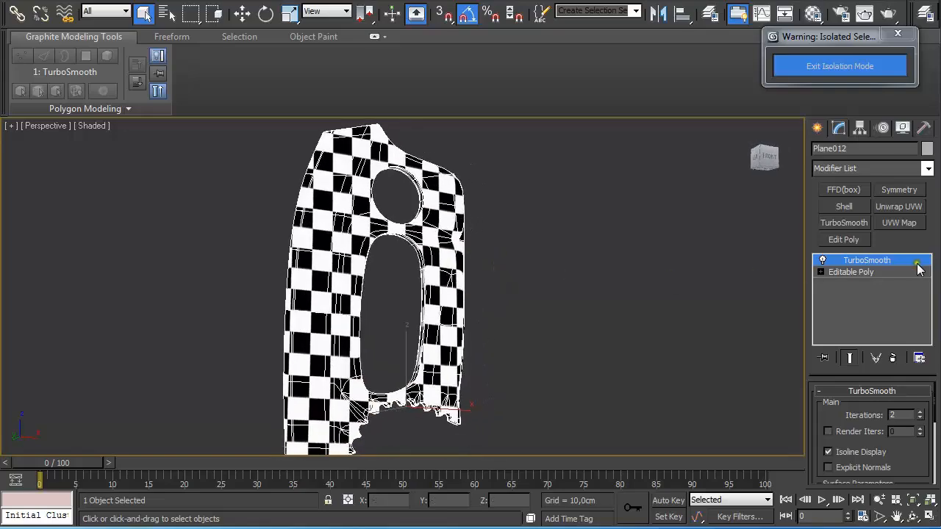
{"action": "middle_click_drag", "start_coordinate": [560, 289], "coordinate": [522, 220], "text": "alt"}
{"action": "scroll", "coordinate": [532, 289], "scroll_direction": "up", "scroll_amount": 4}
{"action": "scroll", "coordinate": [537, 289], "scroll_direction": "up", "scroll_amount": 4}
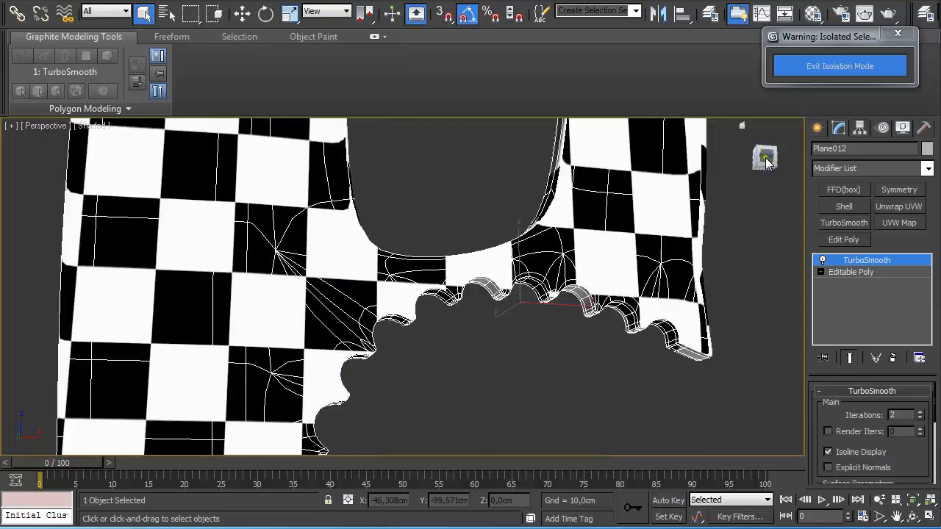
{"action": "scroll", "coordinate": [642, 192], "scroll_direction": "down", "scroll_amount": 6}
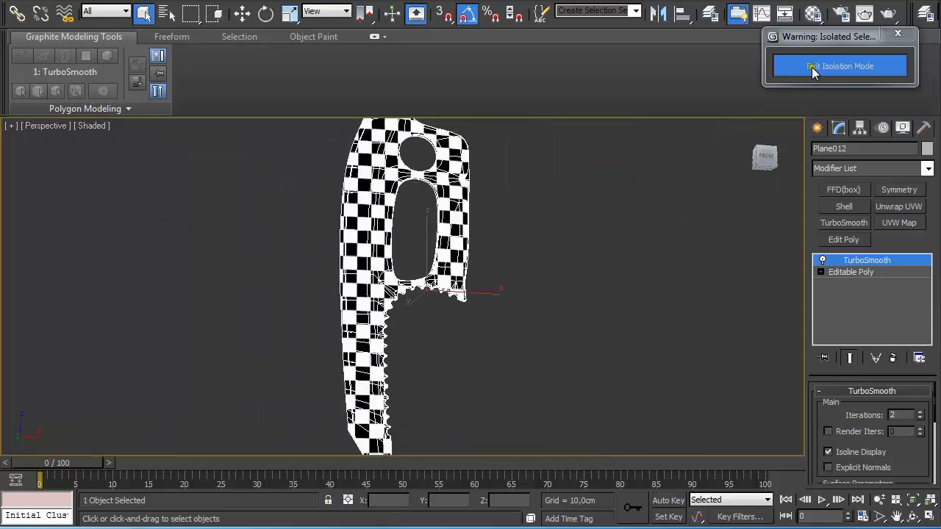
{"action": "left_click", "coordinate": [810, 66]}
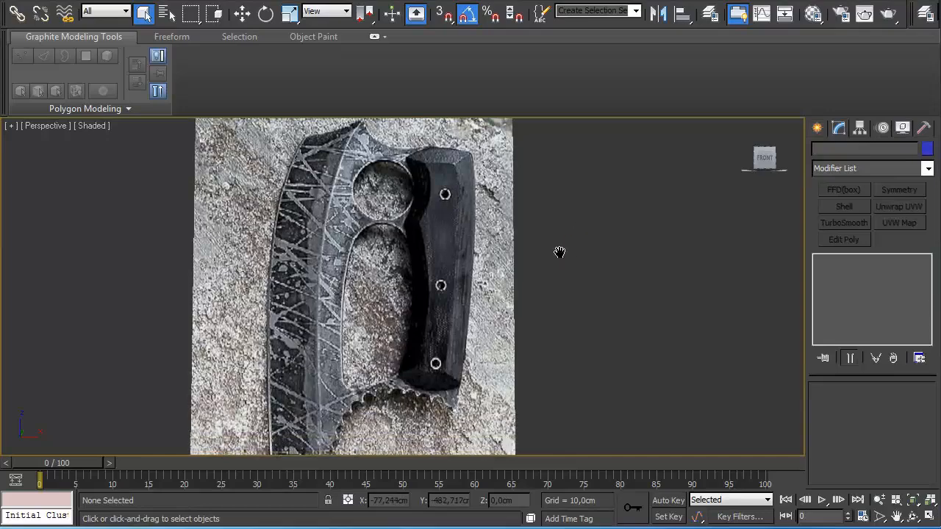
- Examine the knife reference image plane as a whole, from the blade tip to the riveted handle
{"action": "scroll", "coordinate": [540, 292], "scroll_direction": "down", "scroll_amount": 3}
{"action": "middle_click_drag", "start_coordinate": [540, 293], "coordinate": [547, 268]}
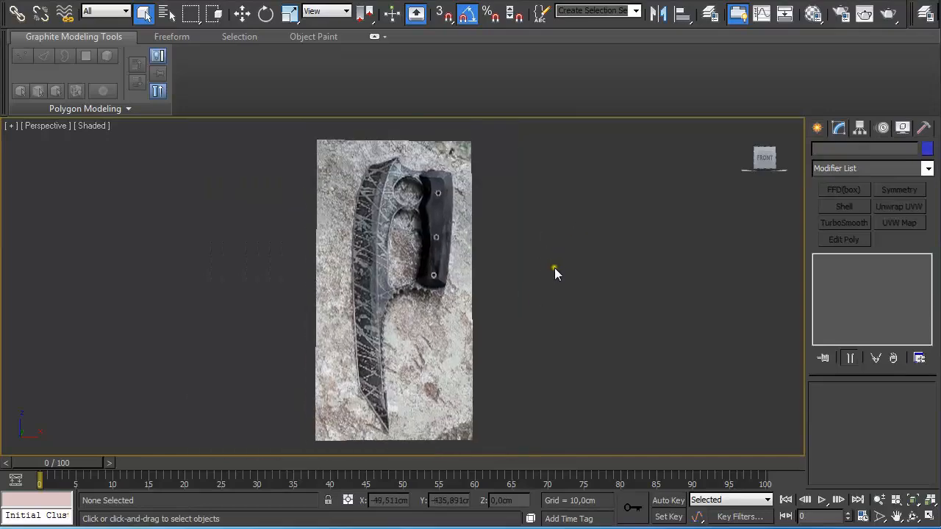
{"action": "mouse_move", "coordinate": [554, 268]}
{"action": "middle_mouse_down", "text": "alt"}
{"action": "mouse_move", "coordinate": [533, 266]}
{"action": "mouse_move", "coordinate": [542, 273]}
{"action": "middle_mouse_up", "text": "alt"}
{"action": "key", "text": "z"}
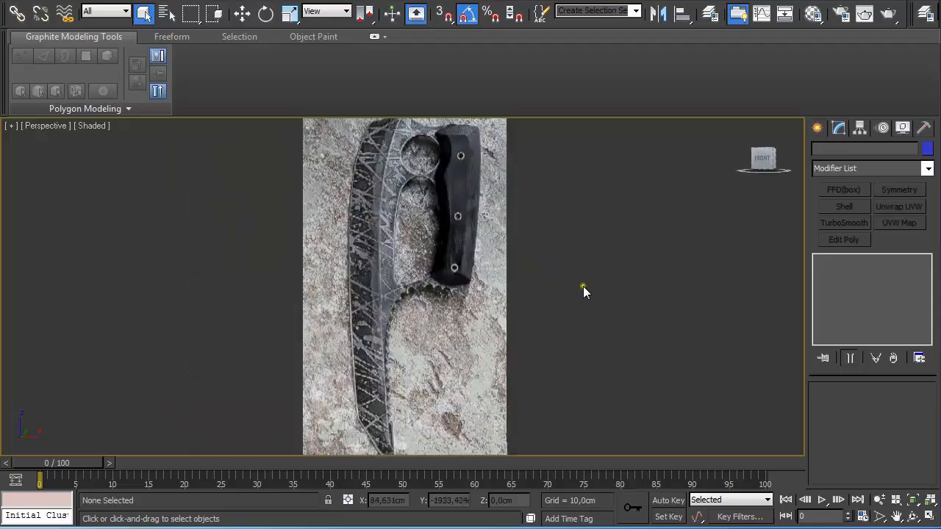
{"action": "scroll", "coordinate": [583, 286], "scroll_direction": "down", "scroll_amount": 4}
{"action": "scroll", "coordinate": [584, 285], "scroll_direction": "up", "scroll_amount": 2}
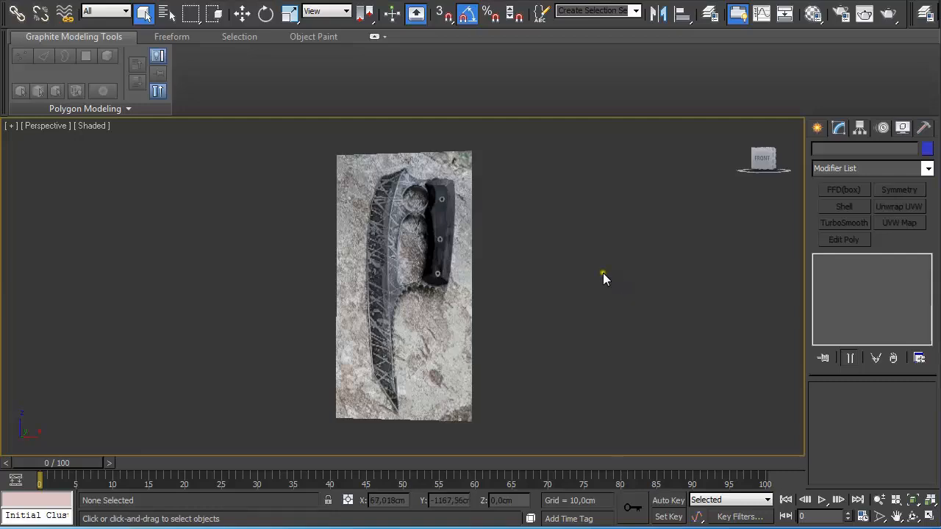
{"action": "middle_click_drag", "start_coordinate": [567, 260], "coordinate": [606, 261], "text": "alt"}
{"action": "scroll", "coordinate": [614, 272], "scroll_direction": "up", "scroll_amount": 3}
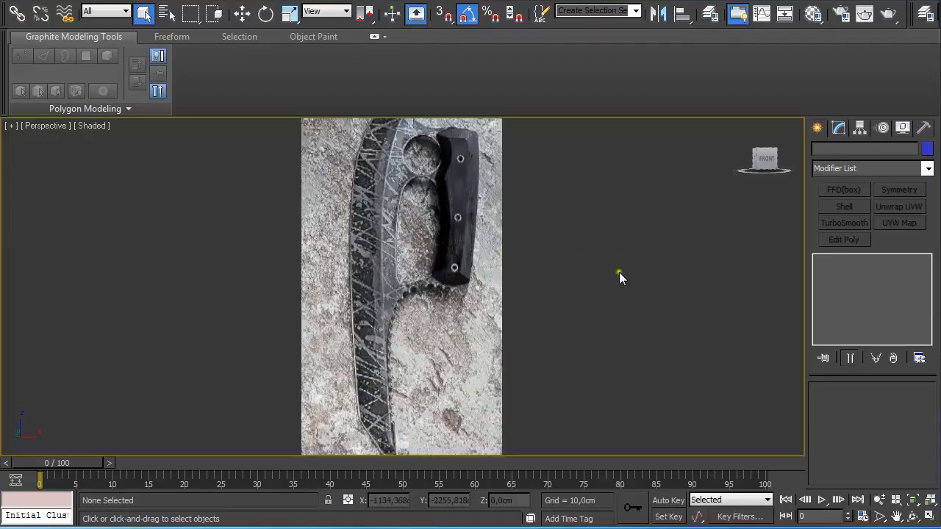
{"action": "scroll", "coordinate": [617, 272], "scroll_direction": "down", "scroll_amount": 3}
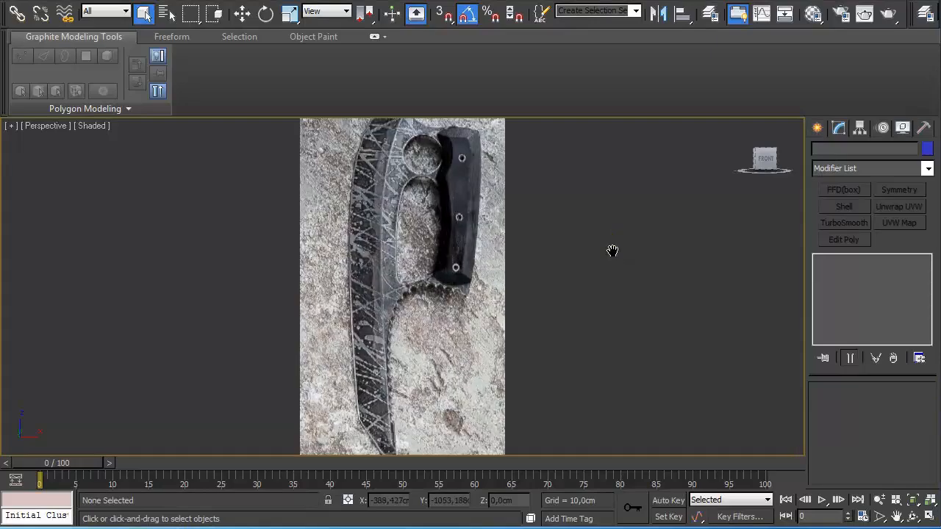
- In the Front view, draw a plane about 71.3 cm long and 11.5 cm wide over the blade in the reference image
{"action": "key", "text": "f"}
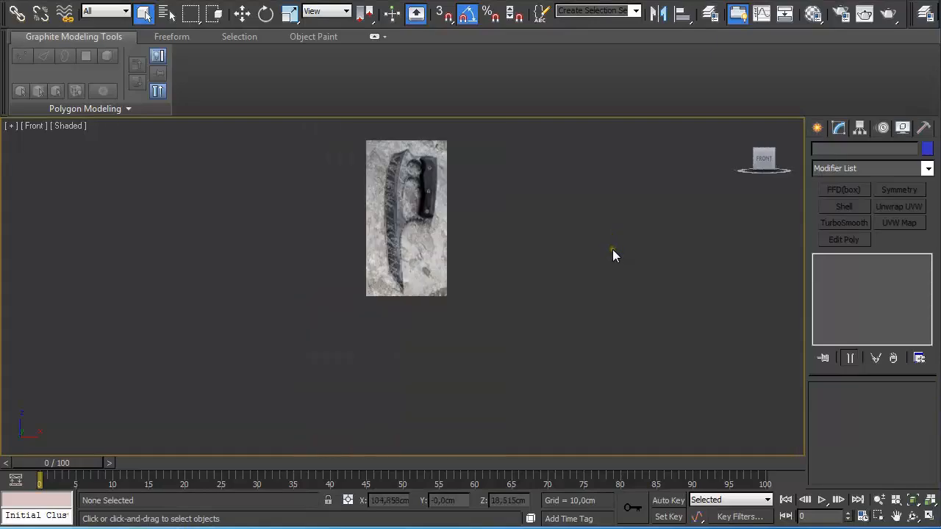
{"action": "scroll", "coordinate": [584, 227], "scroll_direction": "up", "scroll_amount": 3}
{"action": "middle_click_drag", "start_coordinate": [584, 144], "coordinate": [599, 264]}
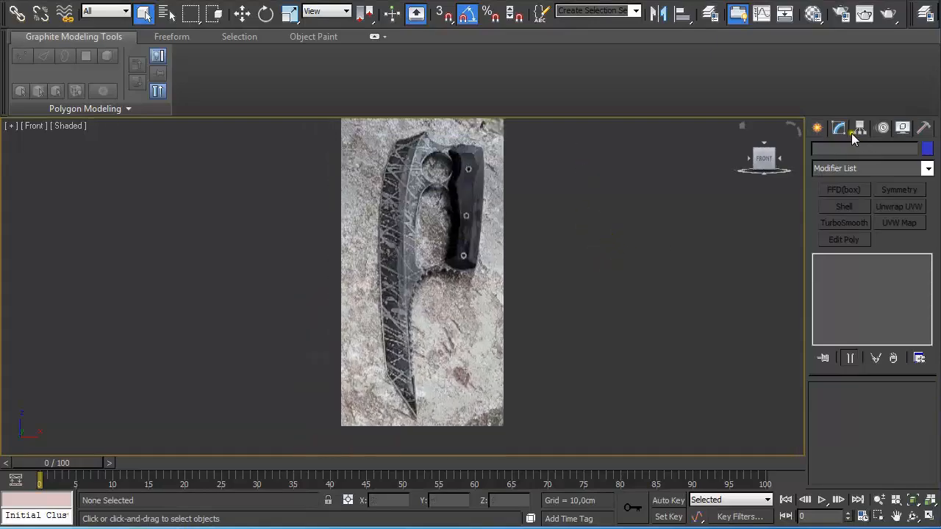
{"action": "left_click", "coordinate": [817, 128]}
{"action": "left_click", "coordinate": [901, 283]}
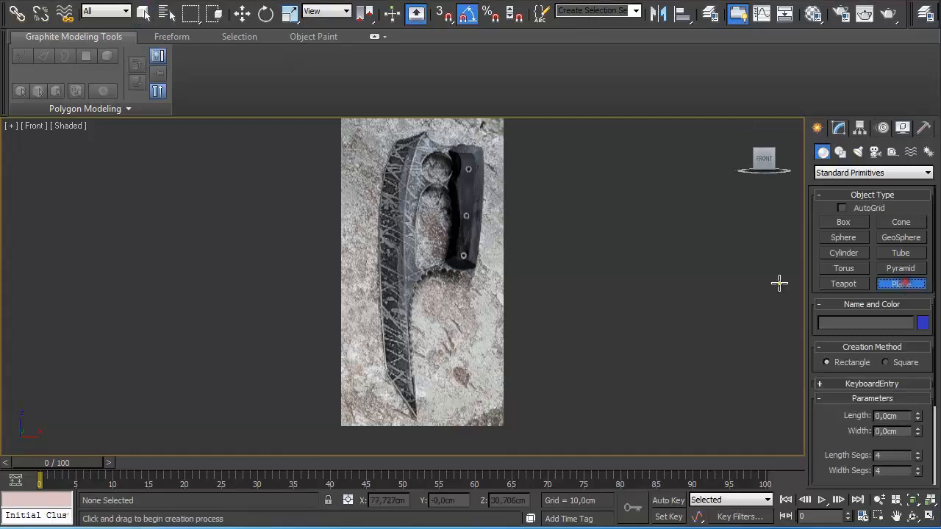
{"action": "left_click_drag", "start_coordinate": [376, 143], "coordinate": [423, 429]}
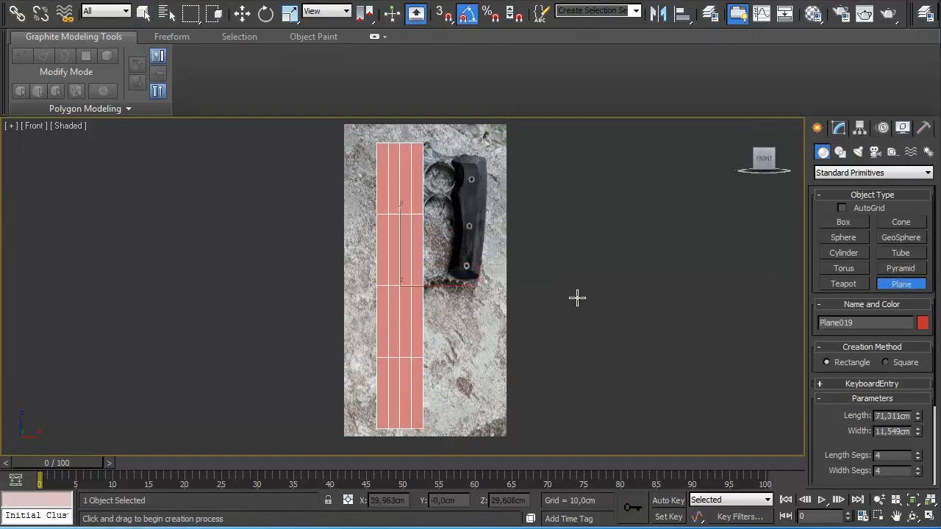
- Set the plane's length and width segments to 1 and change its object color to dark blue
{"action": "scroll", "coordinate": [933, 425], "scroll_direction": "down", "scroll_amount": 3}
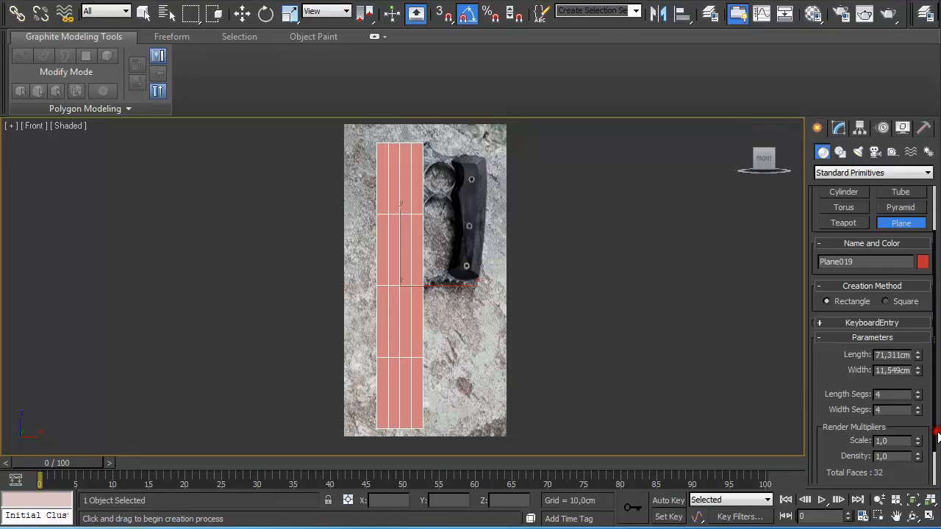
{"action": "right_click", "coordinate": [918, 397]}
{"action": "right_click", "coordinate": [918, 412]}
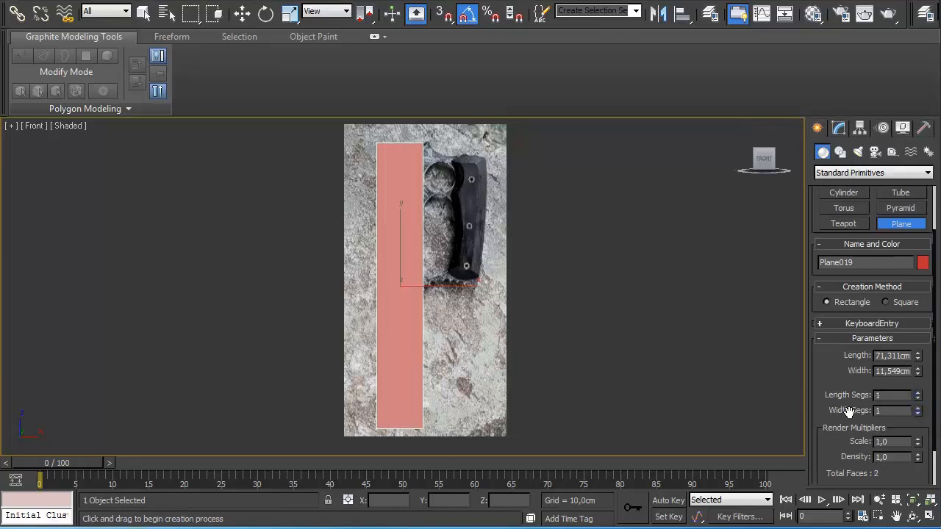
{"action": "left_click", "coordinate": [922, 263]}
{"action": "left_click", "coordinate": [530, 245]}
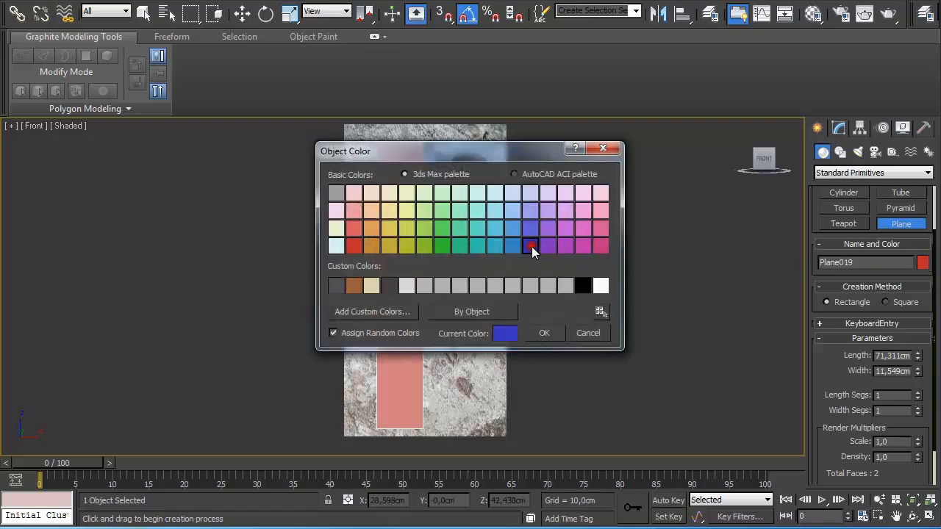
{"action": "left_click", "coordinate": [546, 333]}
{"action": "scroll", "coordinate": [555, 330], "scroll_direction": "up", "scroll_amount": 3}
{"action": "scroll", "coordinate": [533, 269], "scroll_direction": "down", "scroll_amount": 2}
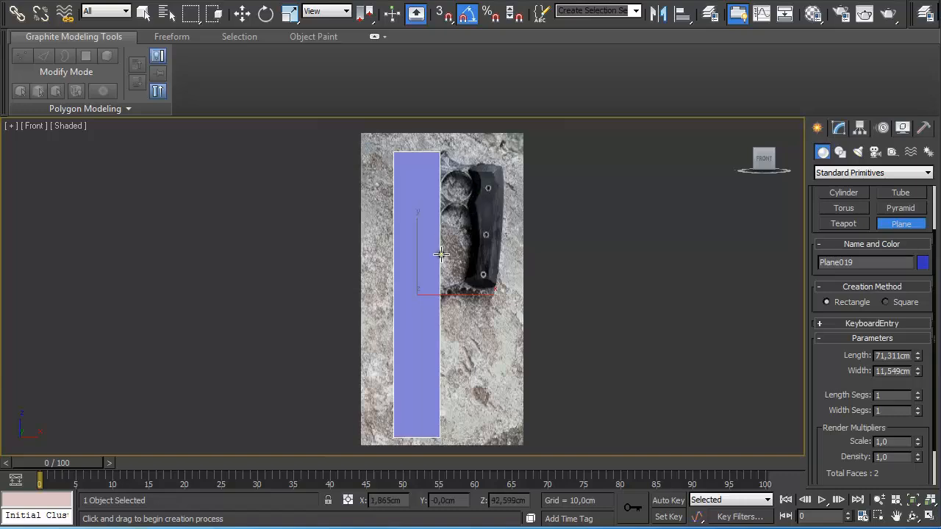
- Convert the plane to an Editable Poly and turn on see-through display so the blade image shows beneath it
{"action": "right_click", "coordinate": [414, 255]}
{"action": "right_click", "coordinate": [416, 252]}
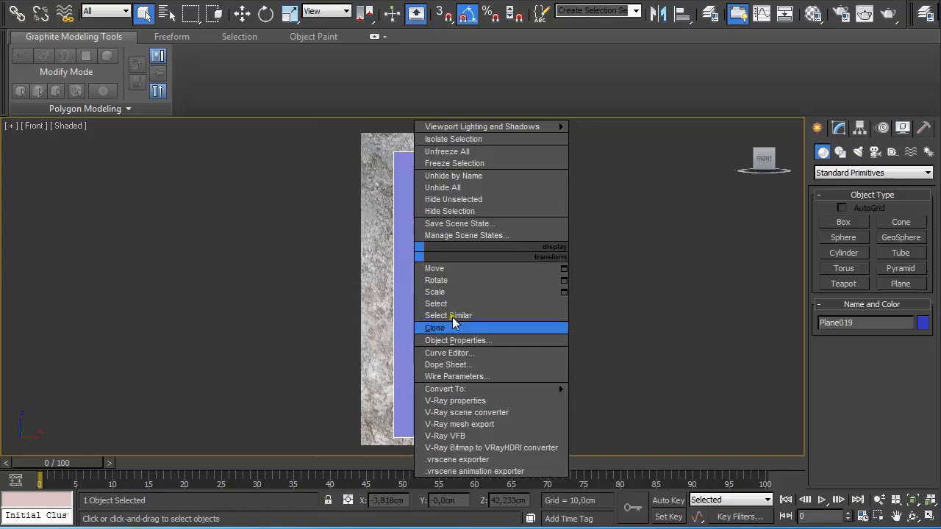
{"action": "mouse_move", "coordinate": [484, 387]}
{"action": "left_click", "coordinate": [621, 401]}
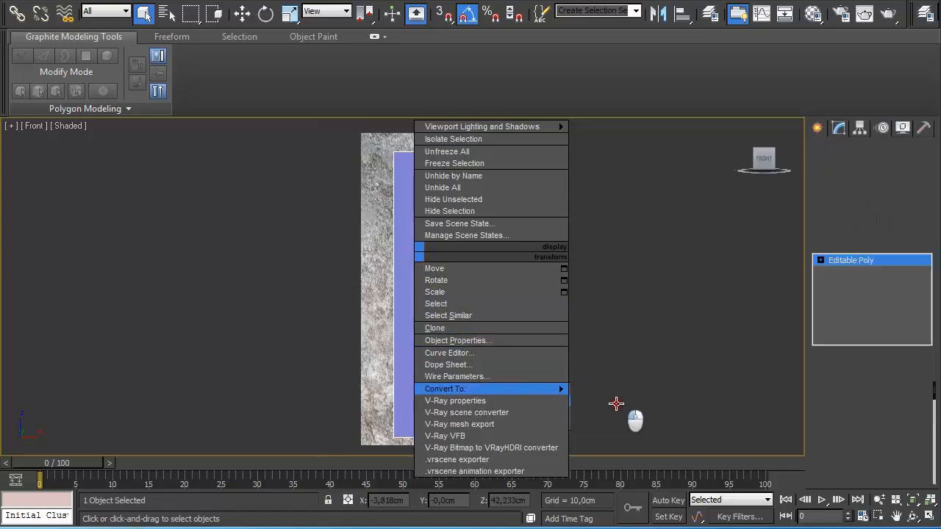
{"action": "key", "text": "alt+x"}
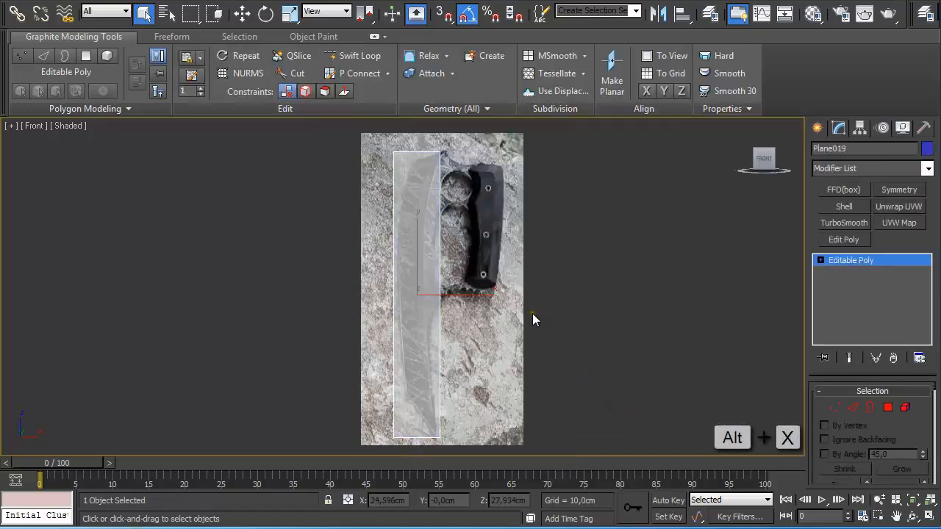
{"action": "scroll", "coordinate": [505, 291], "scroll_direction": "up", "scroll_amount": 2}
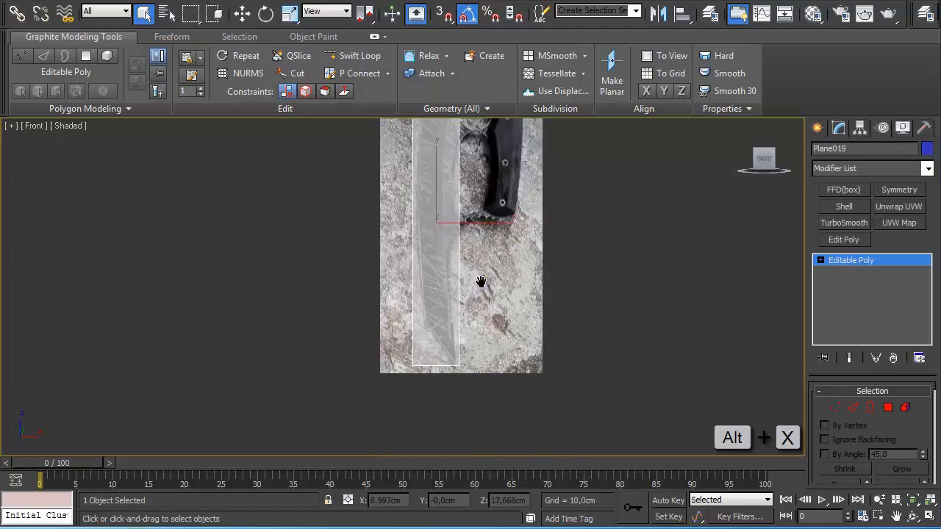
{"action": "scroll", "coordinate": [507, 250], "scroll_direction": "down", "scroll_amount": 2}
{"action": "middle_click_drag", "start_coordinate": [506, 250], "coordinate": [526, 298]}
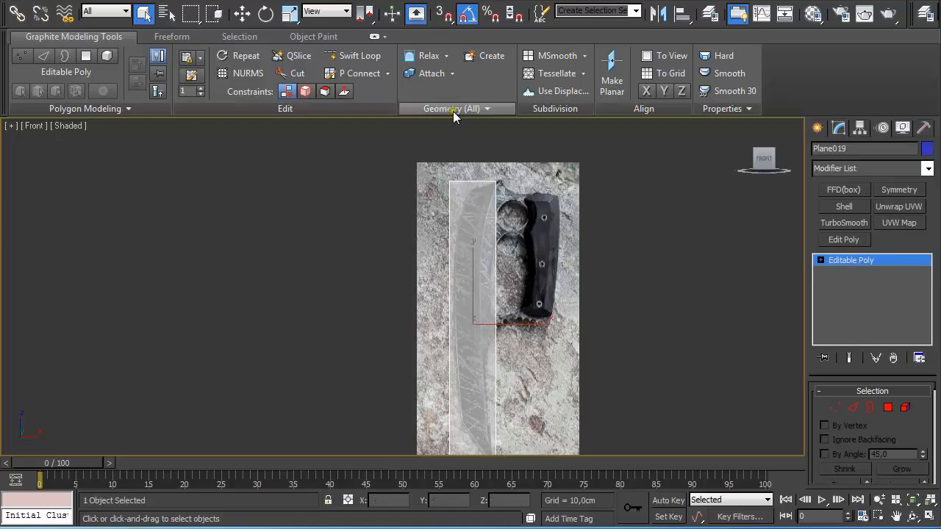
- Using Swift Loop, add four horizontal edge loops across the plane's upper part, beside the finger openings
{"action": "left_click", "coordinate": [353, 56]}
{"action": "scroll", "coordinate": [603, 195], "scroll_direction": "up", "scroll_amount": 3}
{"action": "middle_click_drag", "start_coordinate": [603, 195], "coordinate": [588, 220]}
{"action": "scroll", "coordinate": [619, 296], "scroll_direction": "up", "scroll_amount": 2}
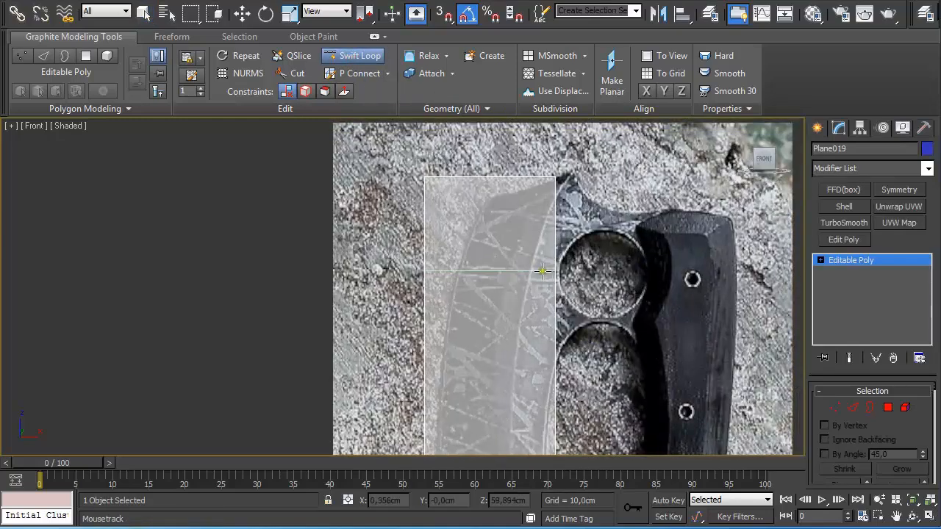
{"action": "left_click", "coordinate": [545, 271]}
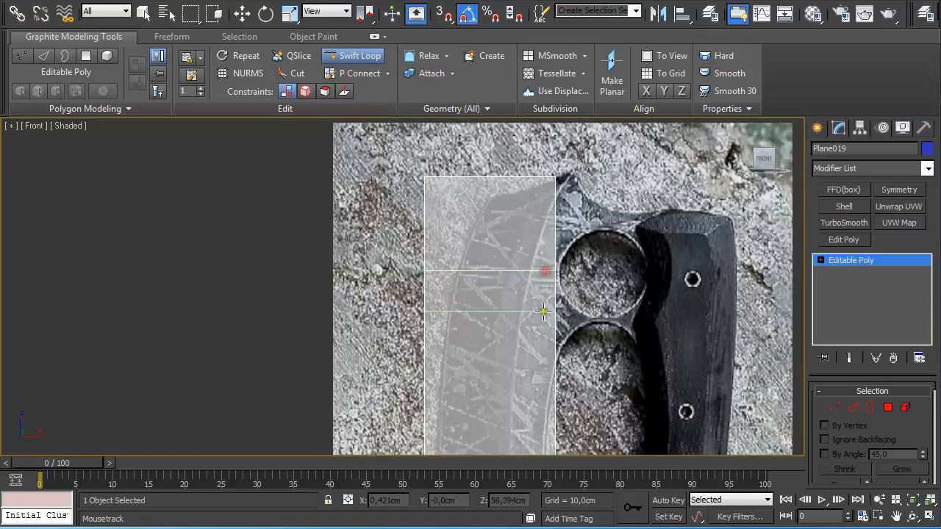
{"action": "middle_click_drag", "start_coordinate": [542, 321], "coordinate": [557, 219]}
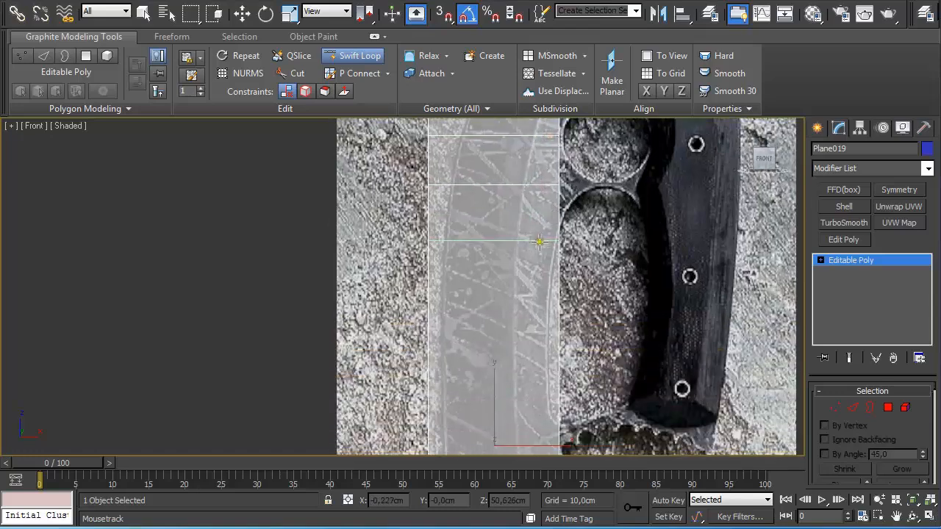
{"action": "left_click", "coordinate": [541, 229]}
{"action": "left_click", "coordinate": [543, 291]}
{"action": "middle_click_drag", "start_coordinate": [557, 360], "coordinate": [555, 278]}
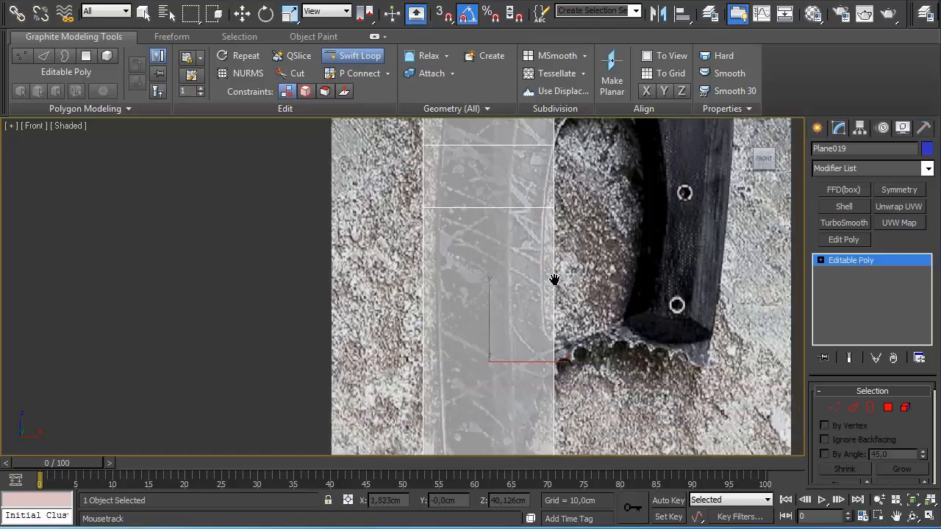
- Add six more horizontal edge loops from the lower finger opening down toward the blade tip, and finish Swift Loop
{"action": "left_click", "coordinate": [540, 293]}
{"action": "middle_click_drag", "start_coordinate": [538, 342], "coordinate": [522, 220]}
{"action": "left_click", "coordinate": [523, 217]}
{"action": "left_click", "coordinate": [521, 301]}
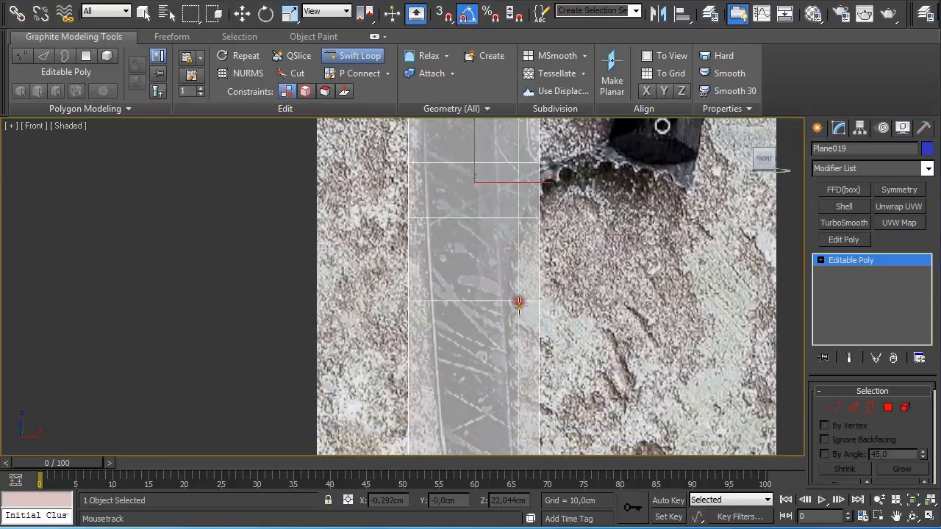
{"action": "left_click", "coordinate": [519, 390]}
{"action": "middle_click_drag", "start_coordinate": [519, 391], "coordinate": [474, 254]}
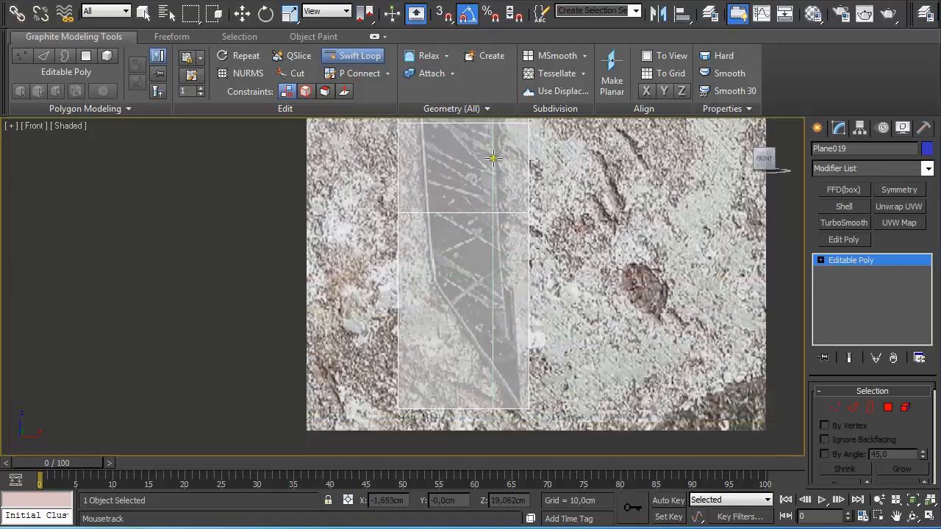
{"action": "right_click", "coordinate": [526, 180]}
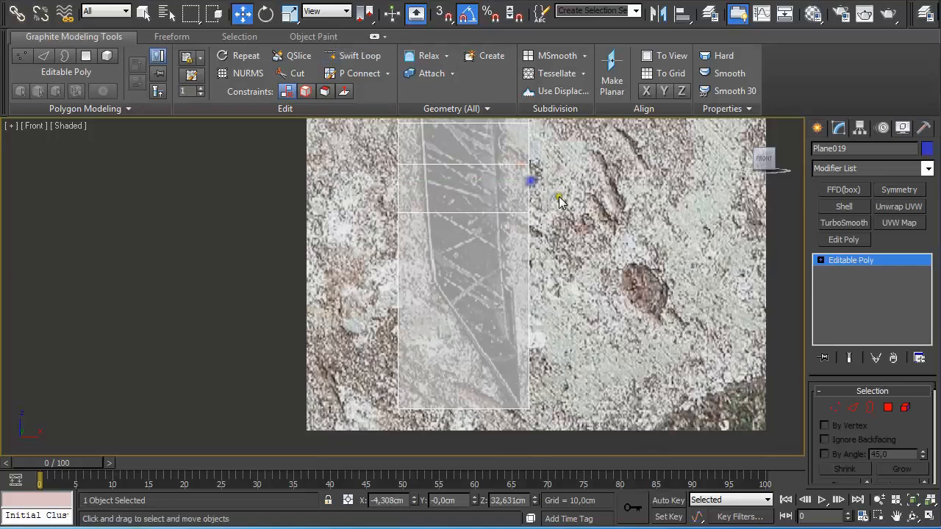
- At vertex level, move the plane's two bottom corner vertices onto the bend of the outer edge and the blade's tip
{"action": "scroll", "coordinate": [532, 181], "scroll_direction": "down", "scroll_amount": 3}
{"action": "middle_click_drag", "start_coordinate": [563, 206], "coordinate": [551, 295]}
{"action": "scroll", "coordinate": [544, 233], "scroll_direction": "down", "scroll_amount": 2}
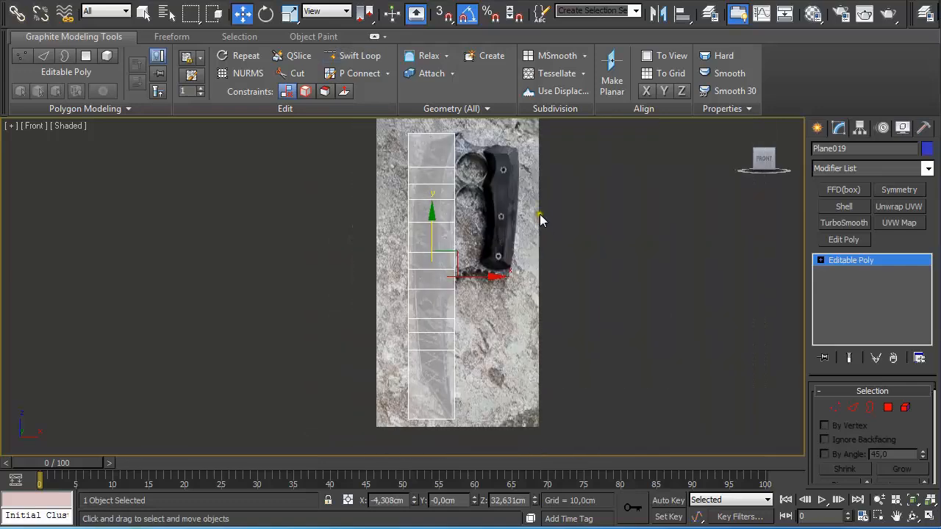
{"action": "middle_click_drag", "start_coordinate": [542, 218], "coordinate": [551, 252]}
{"action": "scroll", "coordinate": [559, 283], "scroll_direction": "up", "scroll_amount": 5}
{"action": "scroll", "coordinate": [568, 310], "scroll_direction": "down", "scroll_amount": 1}
{"action": "key", "text": "1"}
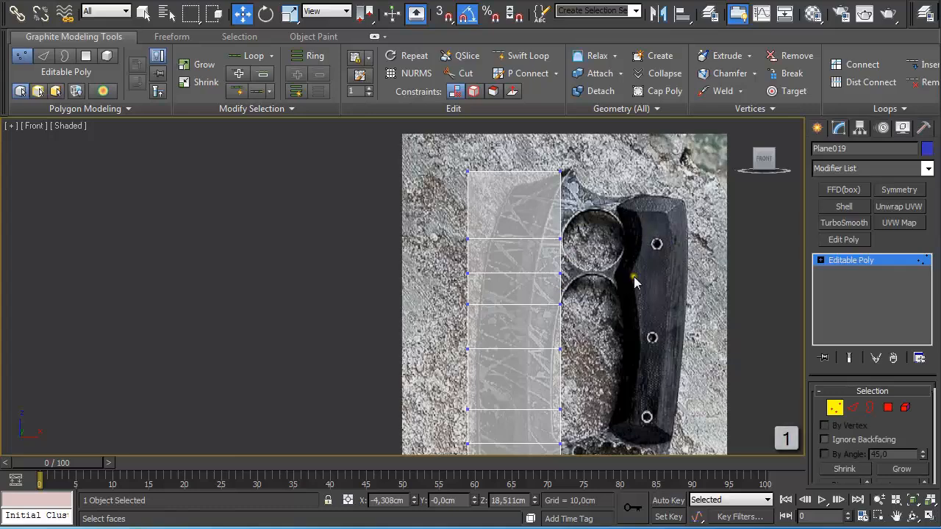
{"action": "middle_click_drag", "start_coordinate": [636, 314], "coordinate": [601, 251]}
{"action": "middle_click_drag", "start_coordinate": [566, 330], "coordinate": [542, 193]}
{"action": "middle_click_drag", "start_coordinate": [577, 364], "coordinate": [557, 229]}
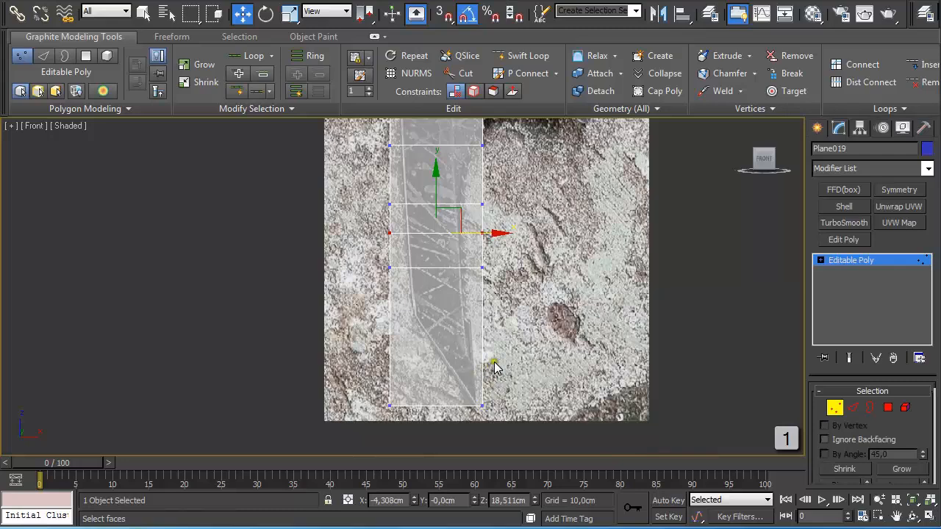
{"action": "left_click_drag", "start_coordinate": [384, 375], "coordinate": [430, 421]}
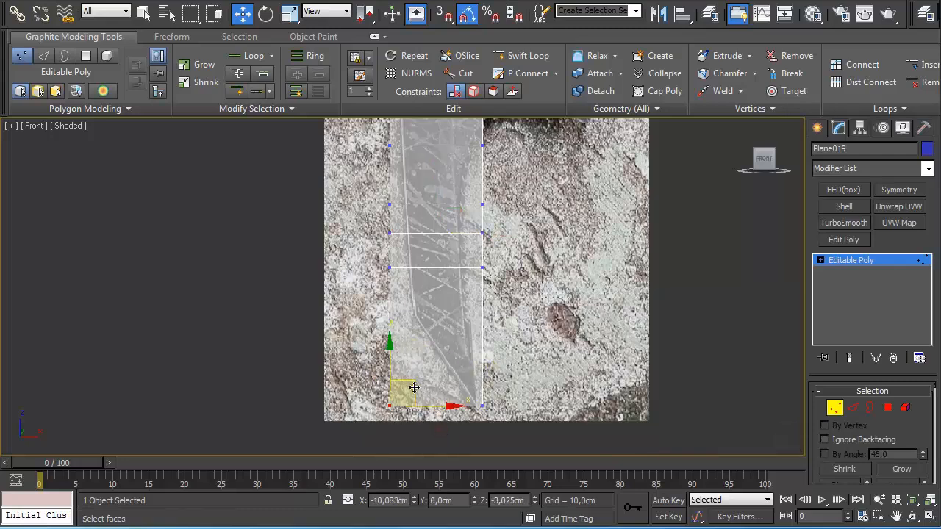
{"action": "left_click_drag", "start_coordinate": [414, 387], "coordinate": [440, 301]}
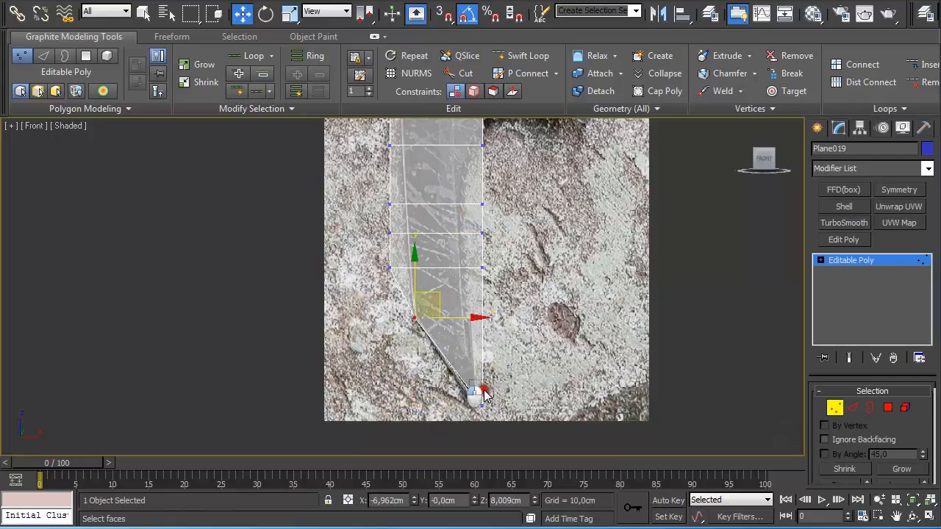
{"action": "left_click", "coordinate": [484, 397]}
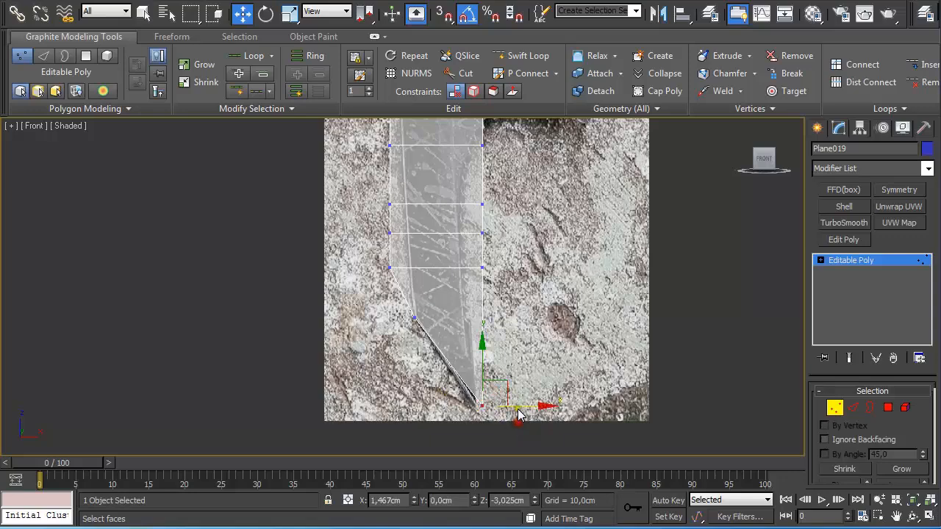
{"action": "left_click_drag", "start_coordinate": [489, 387], "coordinate": [484, 389]}
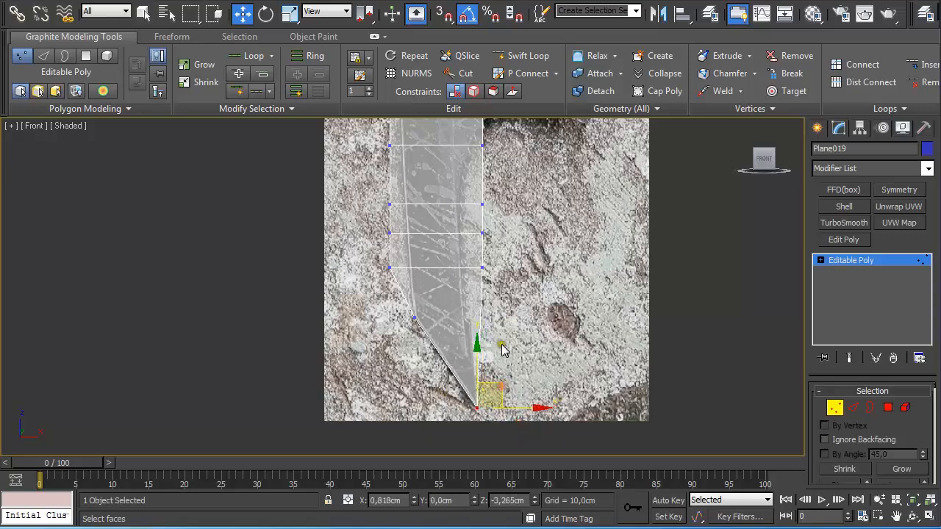
- Move the outer-edge vertices of the three lowest loops inward onto the blade's outline above the tip bend
{"action": "scroll", "coordinate": [502, 345], "scroll_direction": "up", "scroll_amount": 3}
{"action": "middle_click_drag", "start_coordinate": [458, 241], "coordinate": [491, 326]}
{"action": "left_click_drag", "start_coordinate": [392, 302], "coordinate": [508, 328]}
{"action": "left_click_drag", "start_coordinate": [384, 195], "coordinate": [491, 281]}
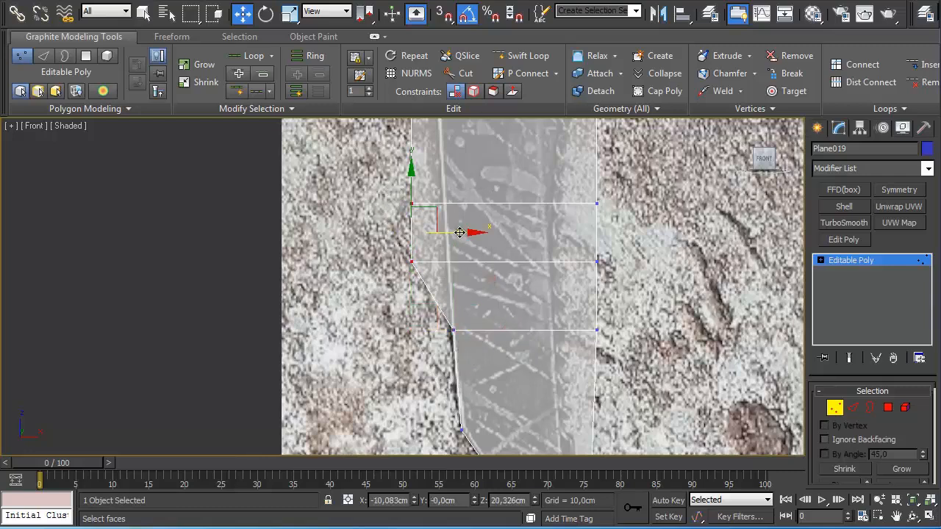
{"action": "left_click_drag", "start_coordinate": [458, 232], "coordinate": [491, 232]}
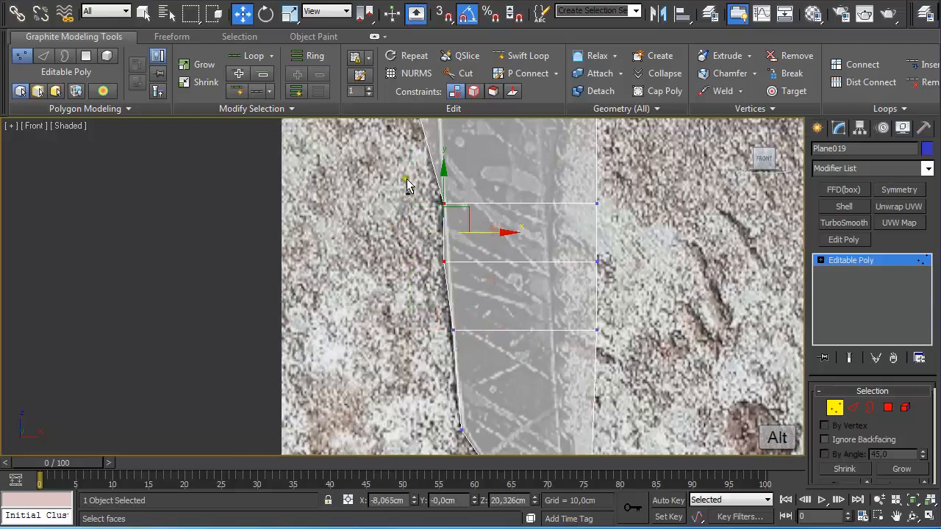
{"action": "left_click_drag", "start_coordinate": [408, 186], "coordinate": [479, 259], "text": "alt"}
- Fit the remaining vertices along both sides of the blade up to its upper corner, save the scene and exit vertex editing
{"action": "scroll", "coordinate": [479, 241], "scroll_direction": "down", "scroll_amount": 2}
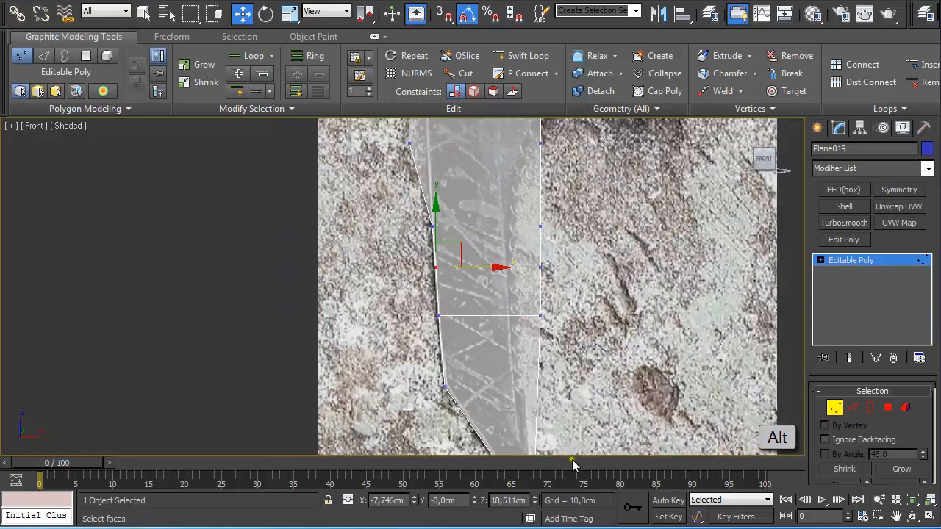
{"action": "middle_click_drag", "start_coordinate": [535, 387], "coordinate": [513, 349]}
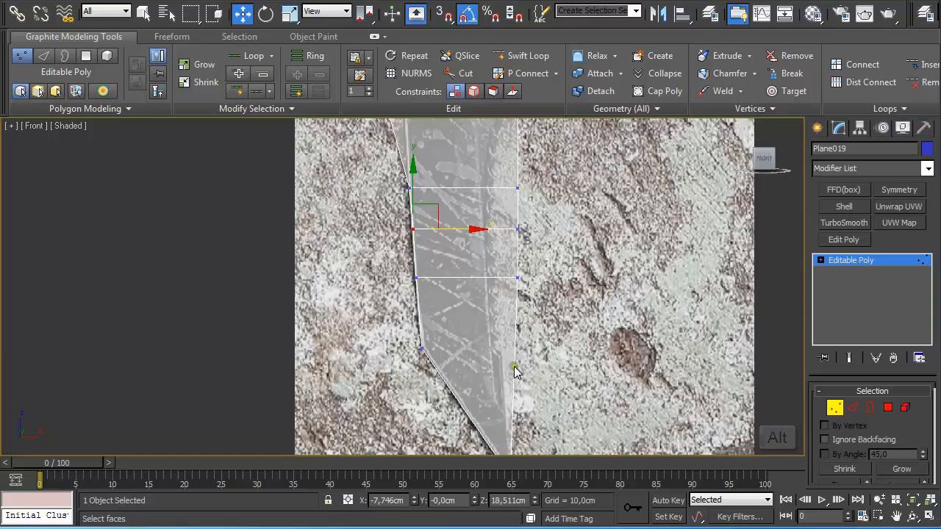
{"action": "middle_click_drag", "start_coordinate": [477, 224], "coordinate": [497, 363]}
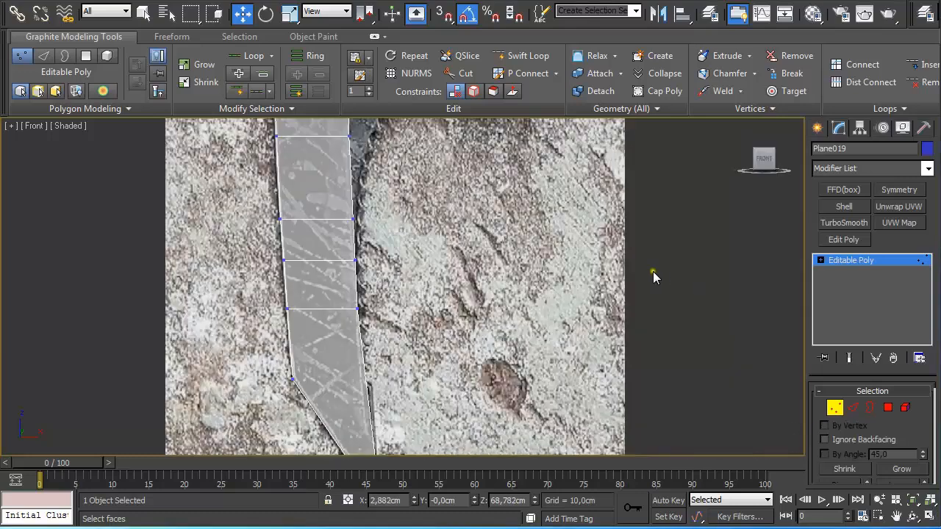
{"action": "middle_click_drag", "start_coordinate": [498, 189], "coordinate": [540, 447]}
{"action": "key", "text": "ctrl+s"}
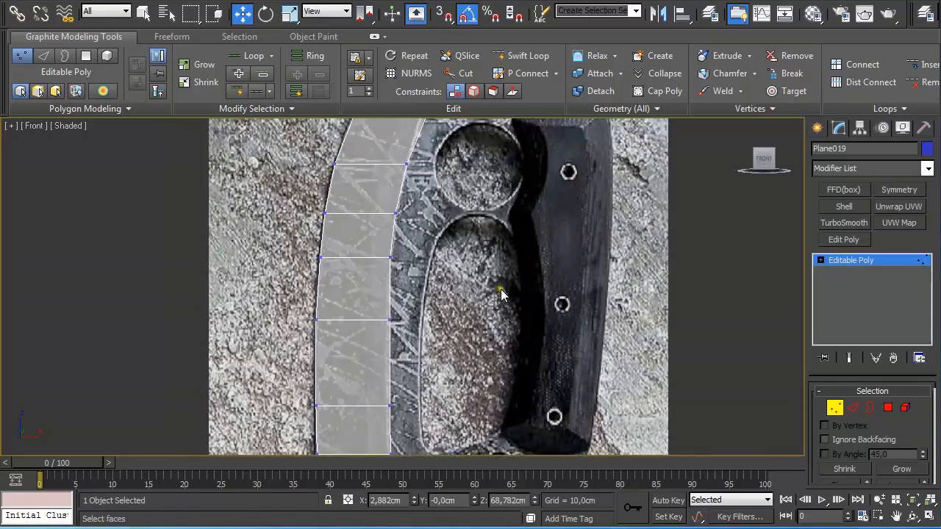
{"action": "middle_click_drag", "start_coordinate": [503, 294], "coordinate": [502, 342]}
{"action": "middle_click_drag", "start_coordinate": [409, 328], "coordinate": [378, 250]}
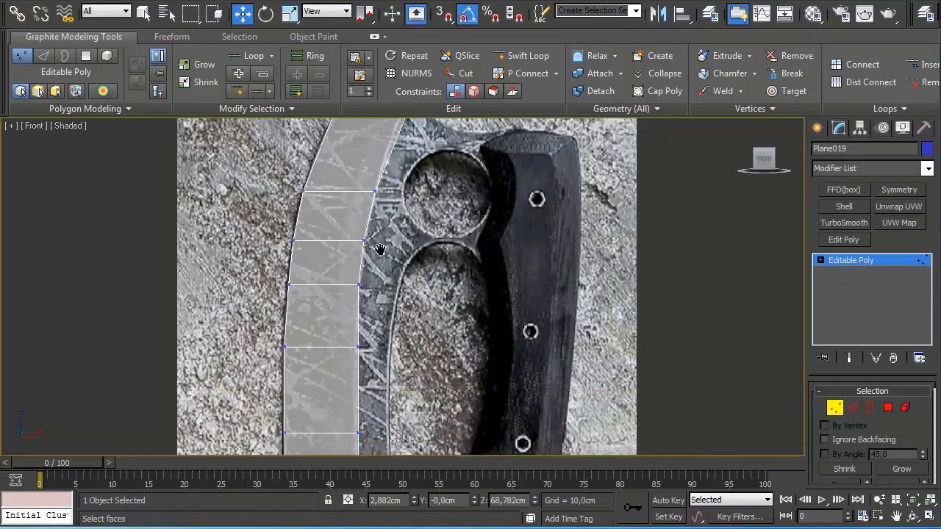
{"action": "middle_click_drag", "start_coordinate": [444, 222], "coordinate": [423, 275]}
{"action": "left_click", "coordinate": [839, 408]}
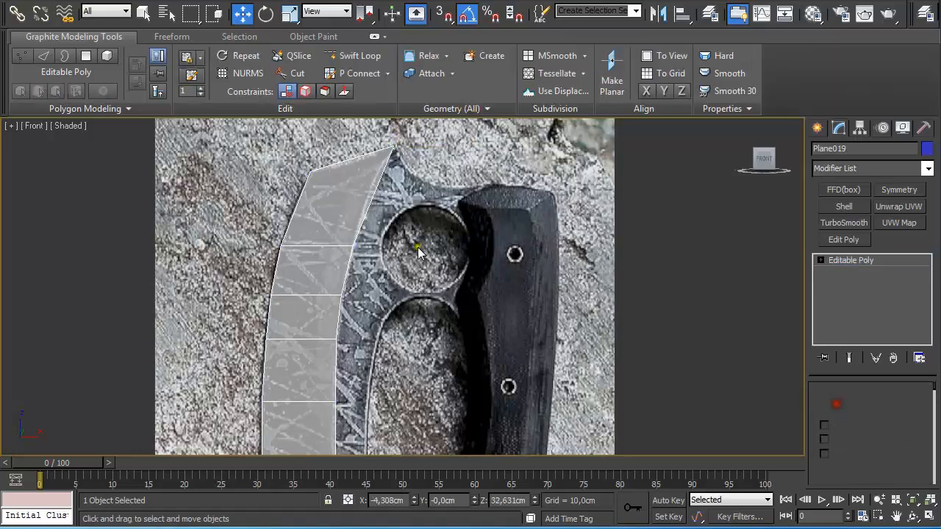
- Create a plane about 9.5 cm square centred on the upper finger hole, with two length and two width segments
{"action": "left_click", "coordinate": [817, 127]}
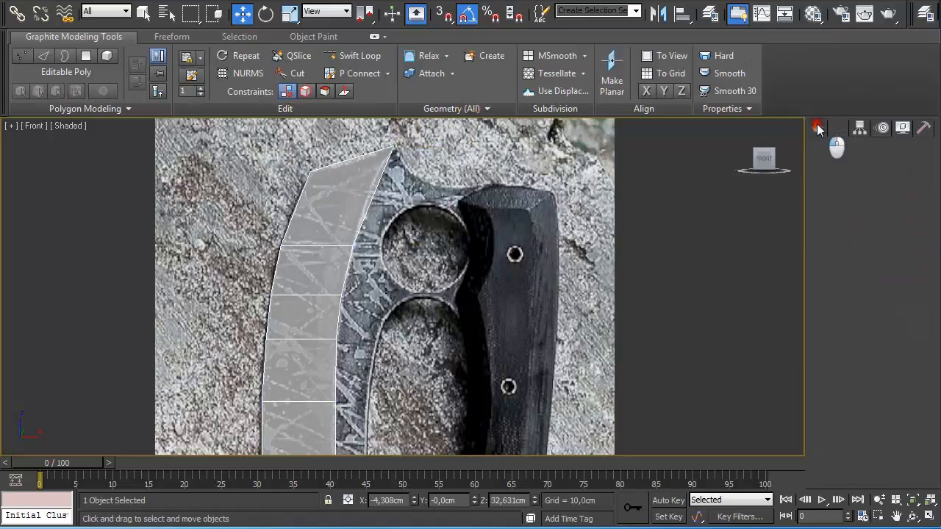
{"action": "left_click", "coordinate": [901, 283]}
{"action": "scroll", "coordinate": [445, 248], "scroll_direction": "up", "scroll_amount": 2}
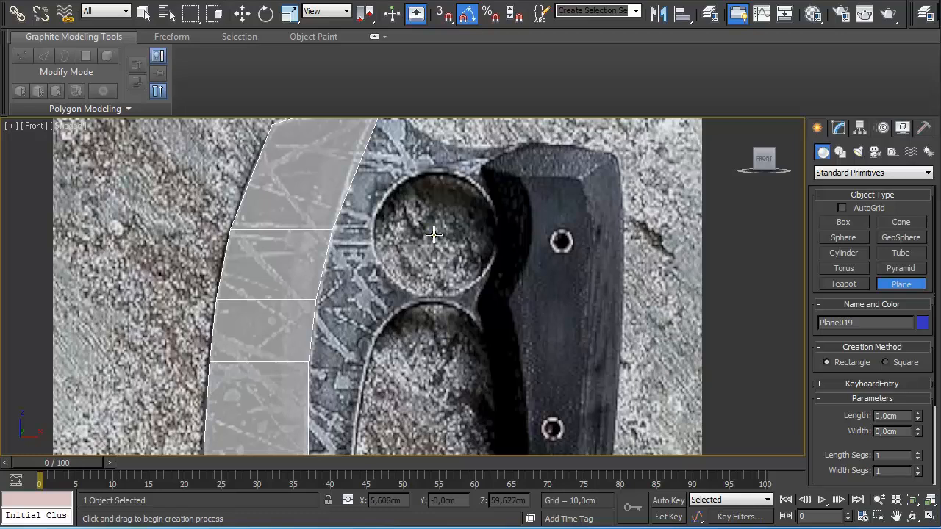
{"action": "left_click_drag", "start_coordinate": [434, 233], "coordinate": [510, 302]}
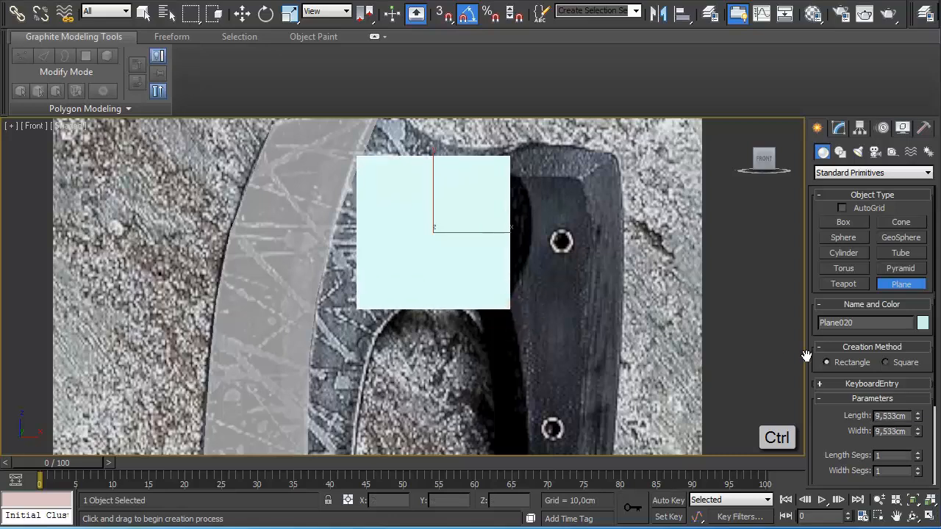
{"action": "left_click", "coordinate": [917, 453]}
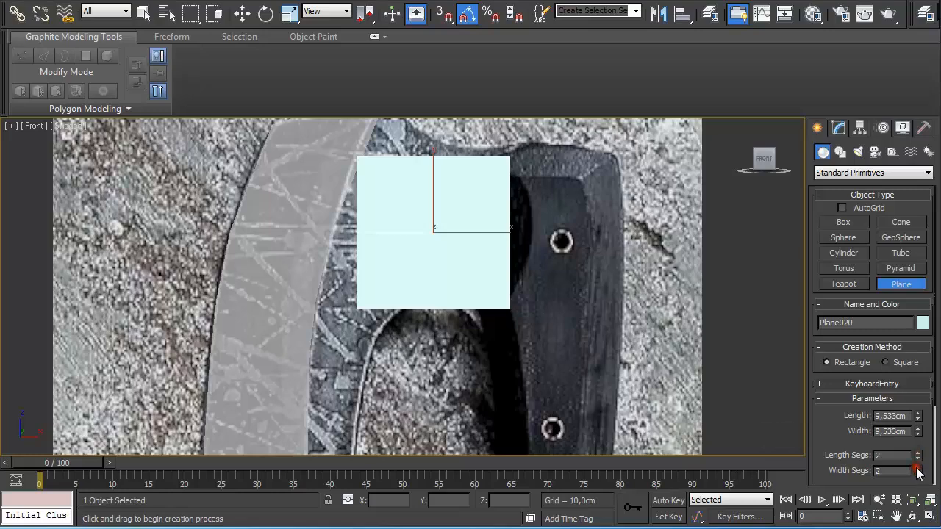
- Give the new plane the dark blue object color and convert it to an Editable Poly
{"action": "left_click", "coordinate": [923, 323]}
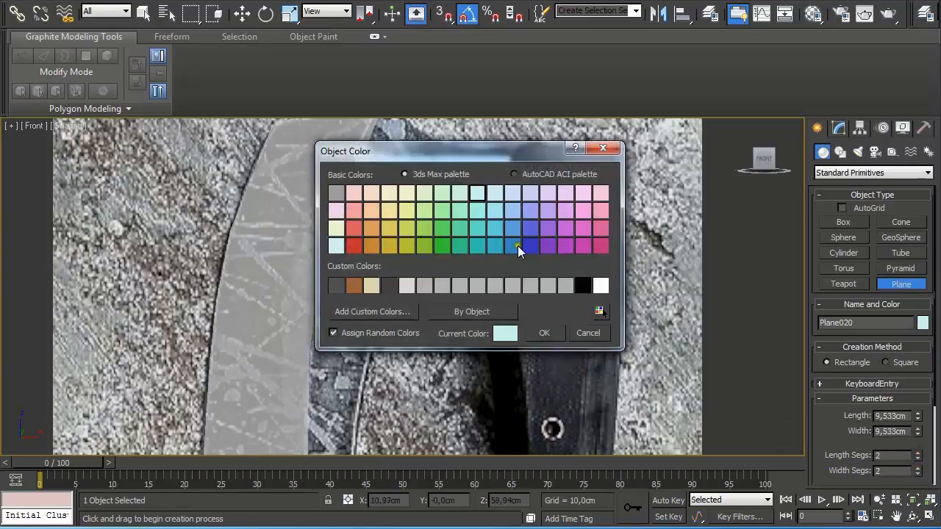
{"action": "left_click", "coordinate": [529, 246]}
{"action": "left_click", "coordinate": [545, 333]}
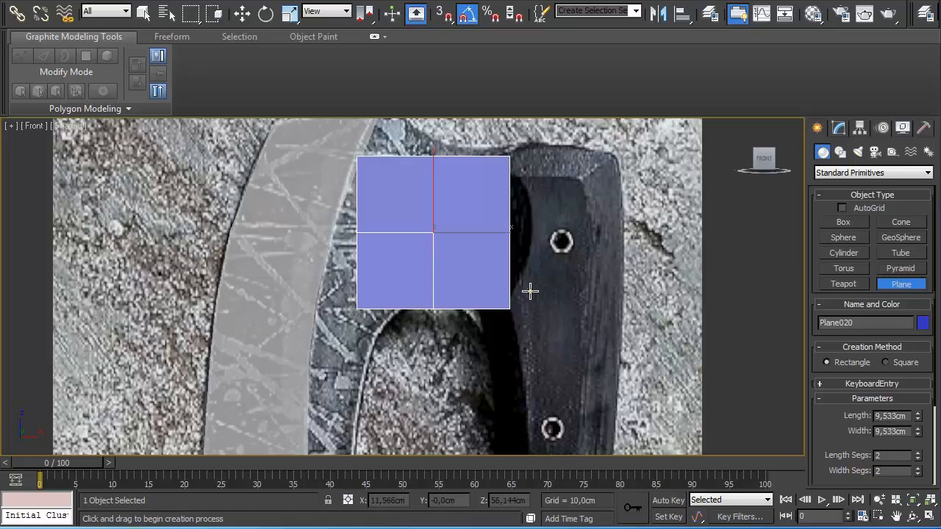
{"action": "key", "text": "w"}
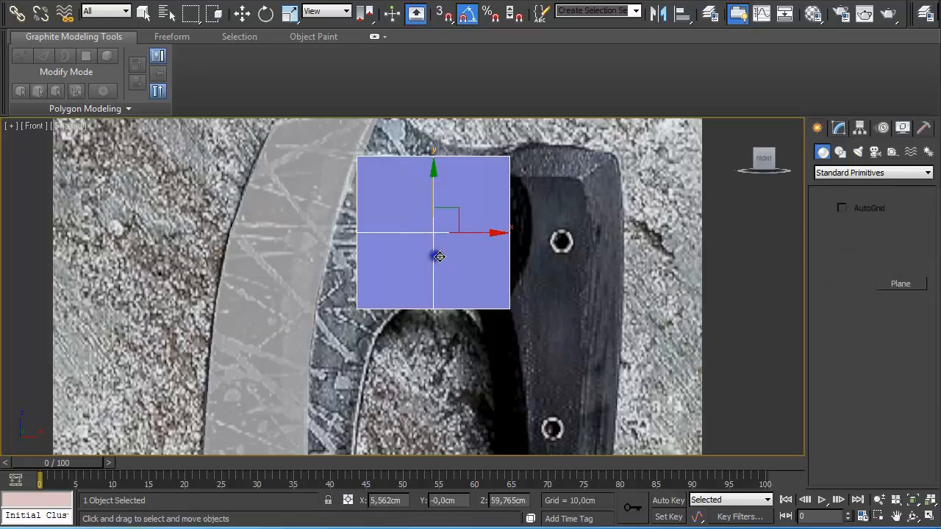
{"action": "right_click", "coordinate": [444, 248]}
{"action": "mouse_move", "coordinate": [517, 380]}
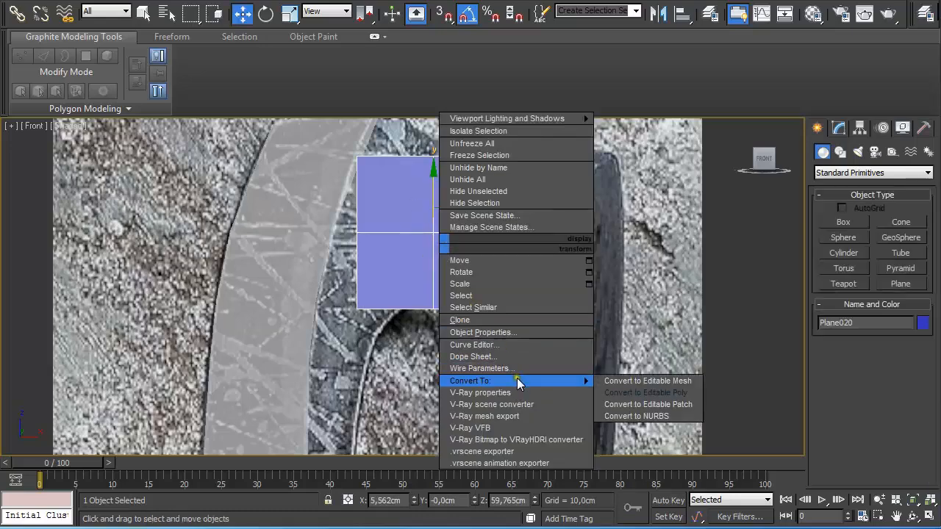
{"action": "left_click", "coordinate": [640, 396]}
{"action": "middle_click_drag", "start_coordinate": [551, 312], "coordinate": [558, 332]}
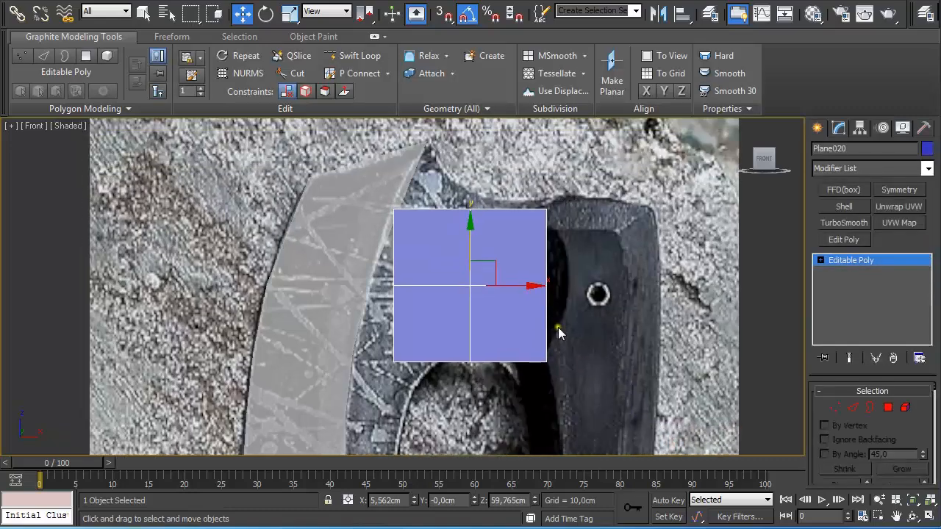
- Select all polygons of the plane and inset them as a group twice by 0.45 cm
{"action": "left_click", "coordinate": [887, 414]}
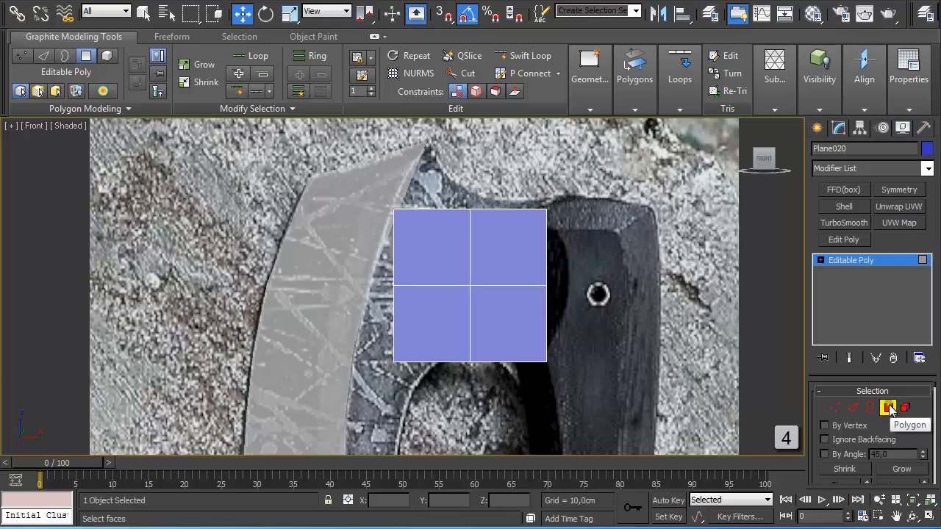
{"action": "key", "text": "ctrl+a"}
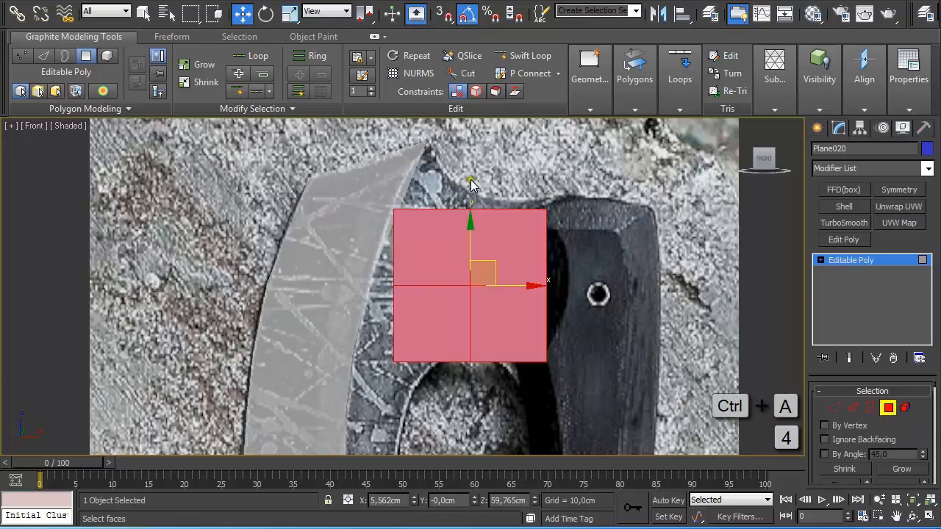
{"action": "left_click", "coordinate": [591, 109]}
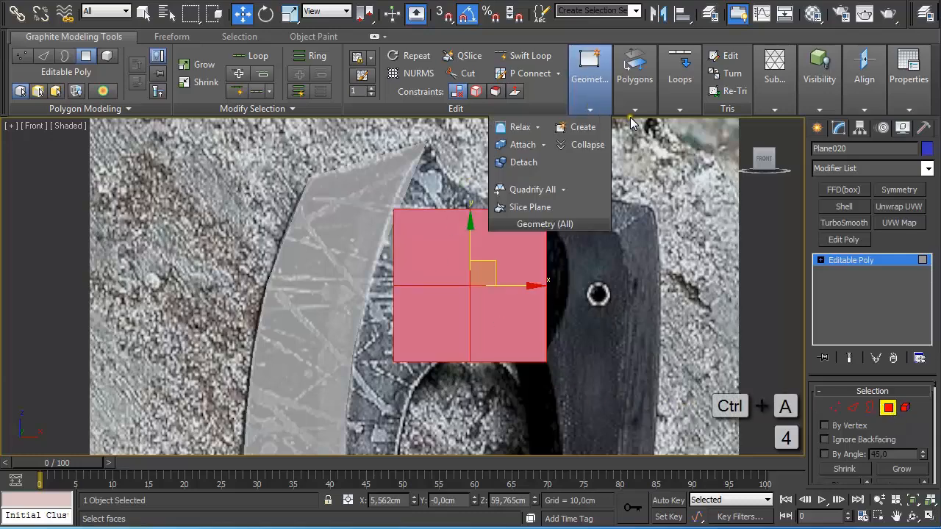
{"action": "left_click", "coordinate": [675, 111]}
{"action": "left_click", "coordinate": [646, 112]}
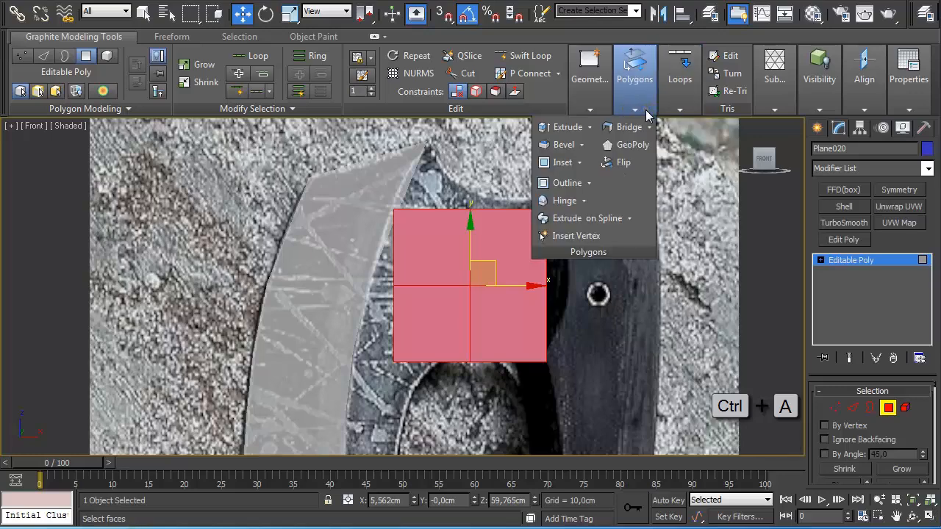
{"action": "left_click", "coordinate": [560, 168], "text": "shift"}
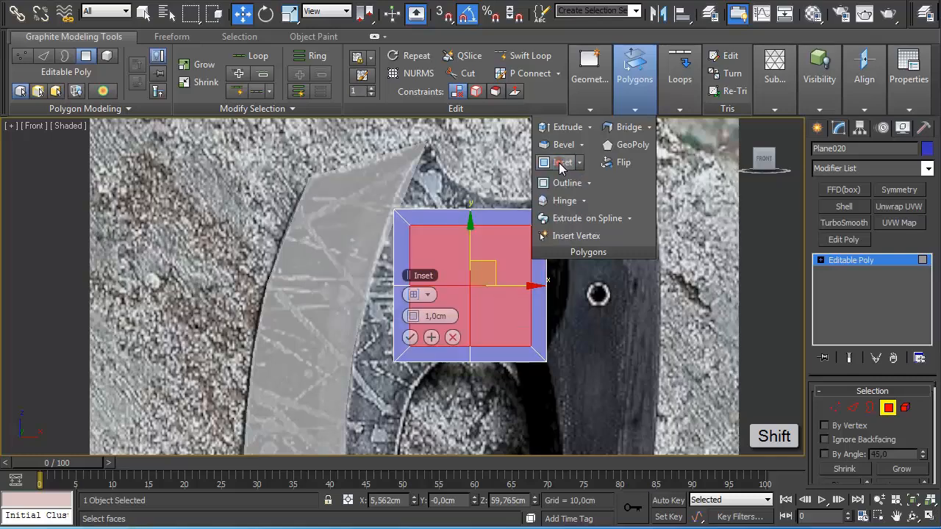
{"action": "mouse_move", "coordinate": [413, 316]}
{"action": "left_mouse_down"}
{"action": "mouse_move", "coordinate": [423, 326]}
{"action": "mouse_move", "coordinate": [413, 329]}
{"action": "left_mouse_up"}
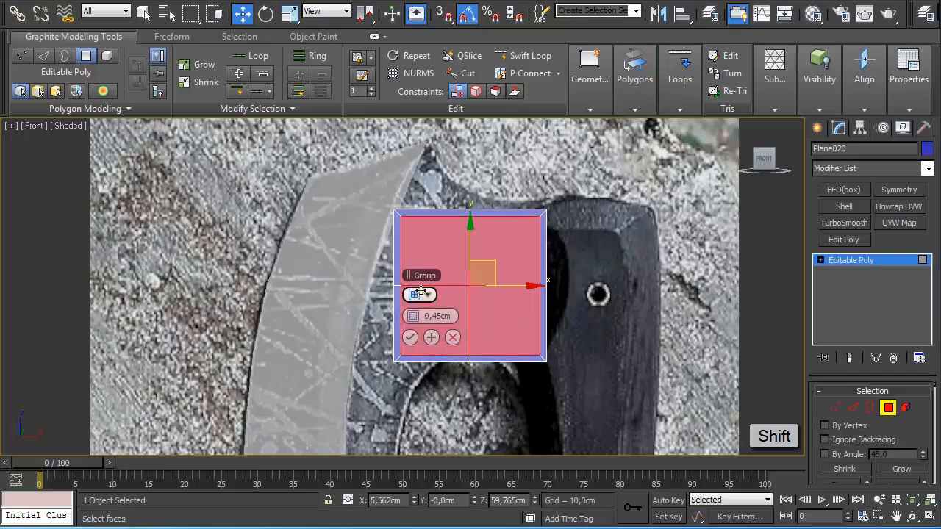
{"action": "left_click", "coordinate": [433, 339]}
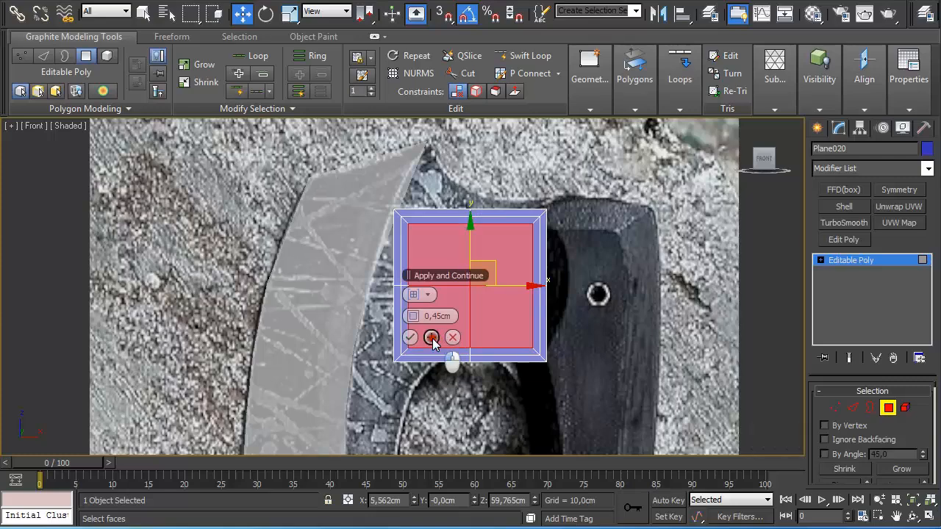
{"action": "left_click", "coordinate": [410, 338]}
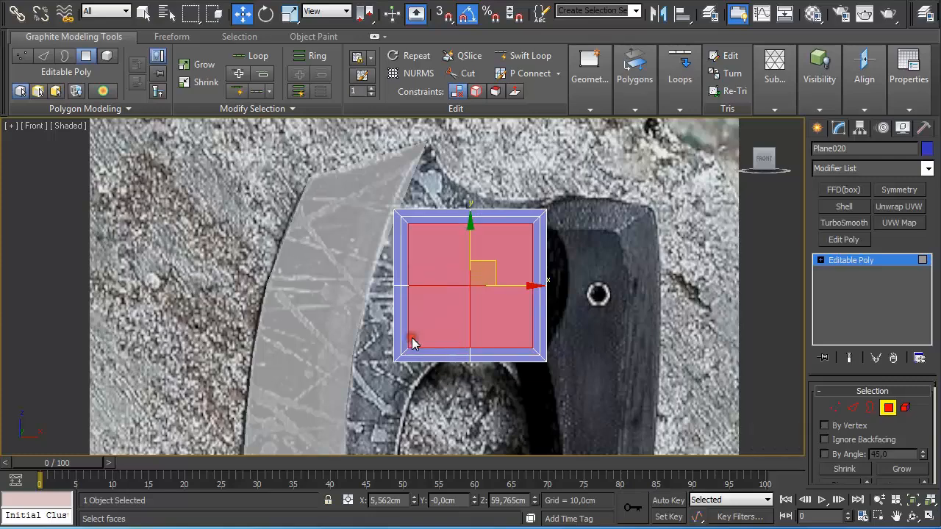
- Select the edge loop between the two insets and round it with the Loop Tools Relax and Circle operations
{"action": "key", "text": "2"}
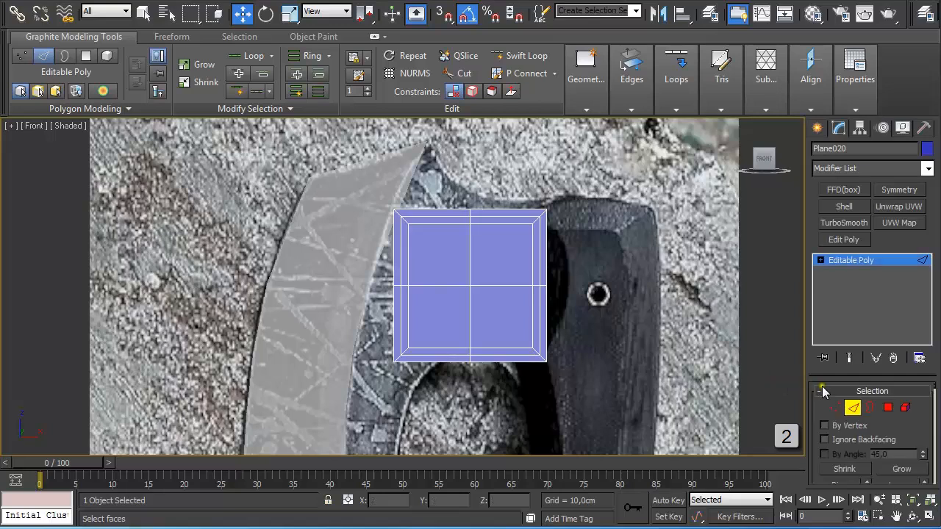
{"action": "left_click", "coordinate": [400, 310]}
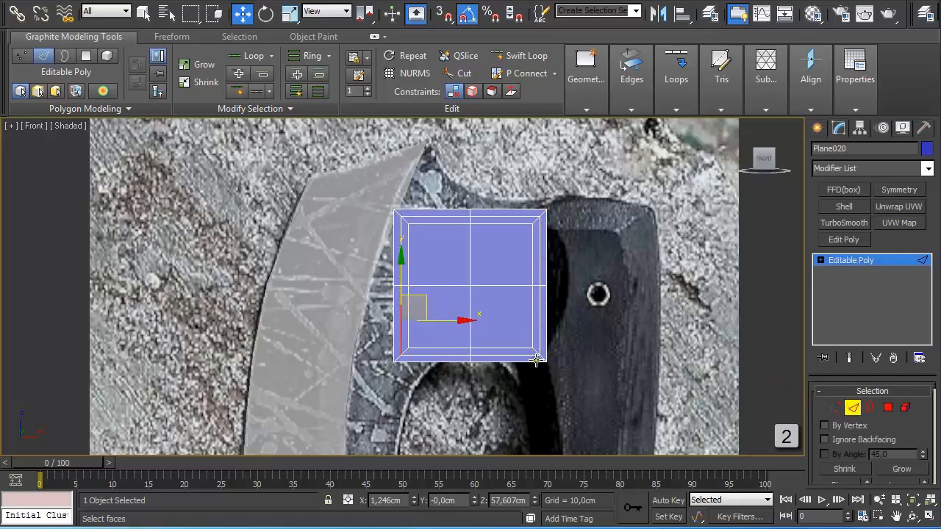
{"action": "left_click", "coordinate": [408, 332], "text": "shift"}
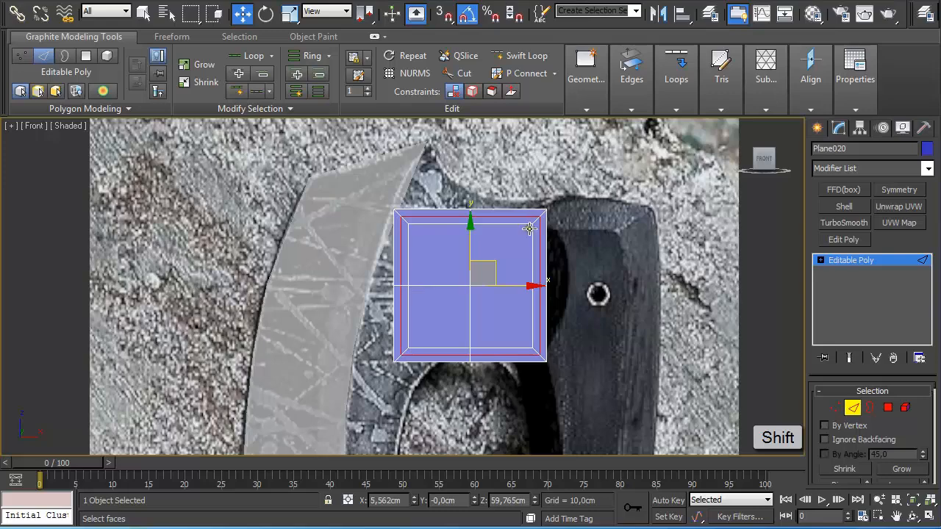
{"action": "mouse_move", "coordinate": [676, 114]}
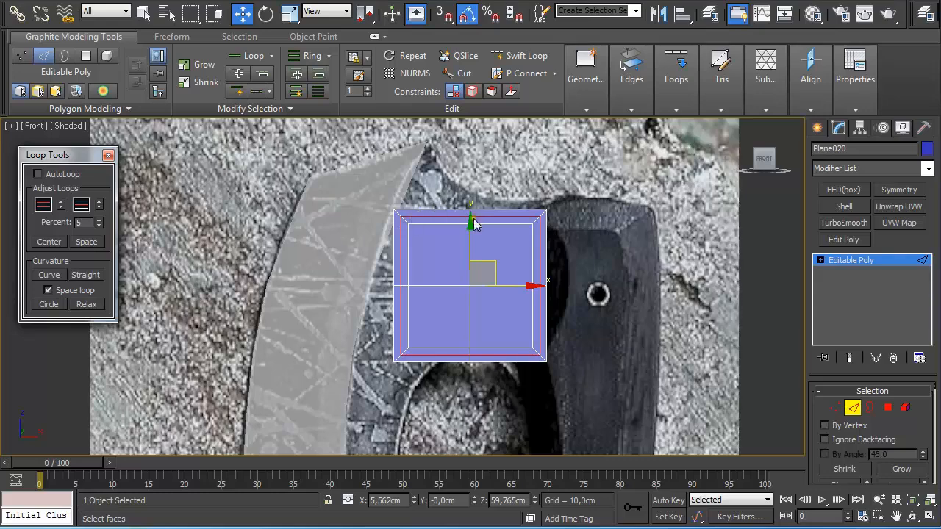
{"action": "left_click", "coordinate": [89, 305]}
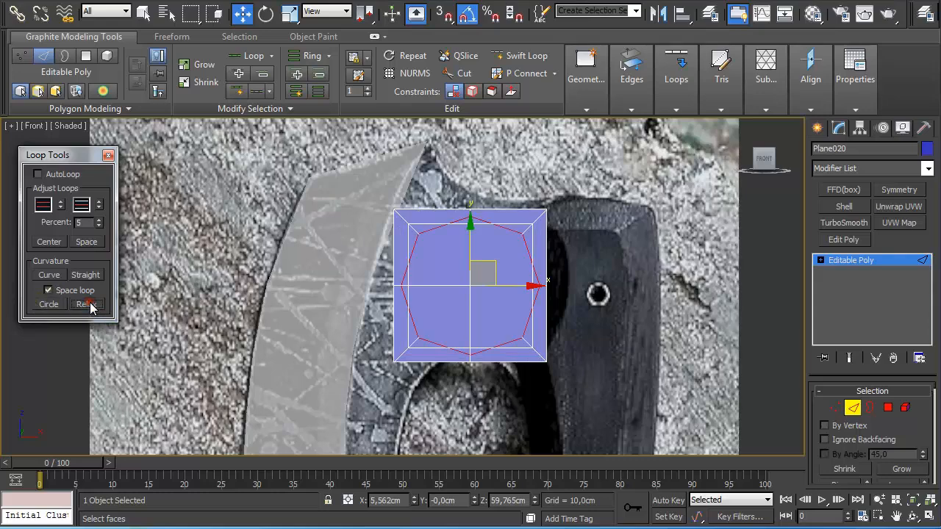
{"action": "left_click", "coordinate": [49, 304]}
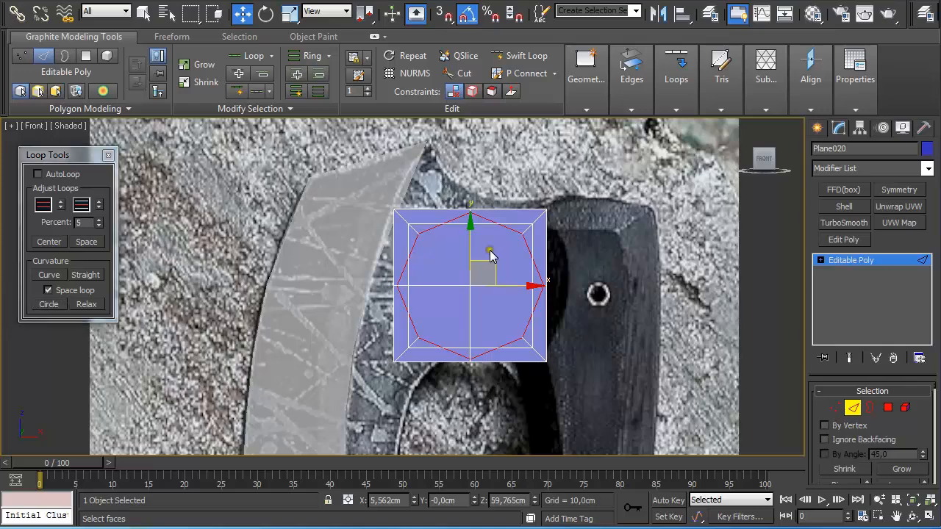
- Make the plane see-through and scale the rounded edge loop down uniformly to the finger hole's outline
{"action": "key", "text": "alt+x"}
{"action": "scroll", "coordinate": [490, 261], "scroll_direction": "up", "scroll_amount": 3}
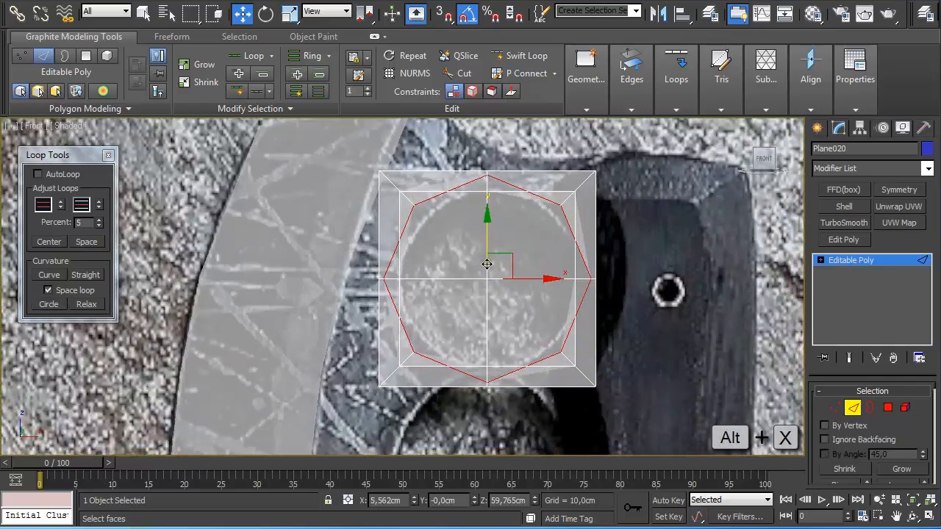
{"action": "key", "text": "r"}
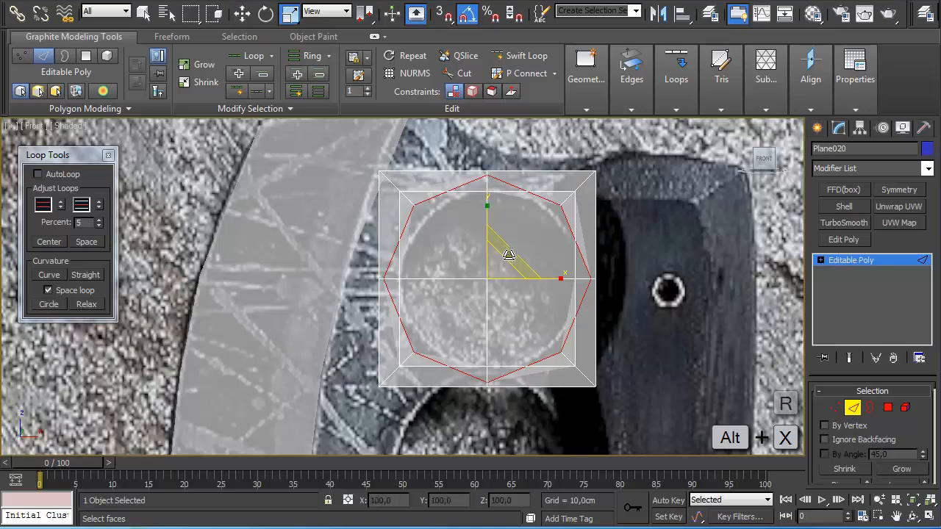
{"action": "left_click_drag", "start_coordinate": [504, 251], "coordinate": [510, 270]}
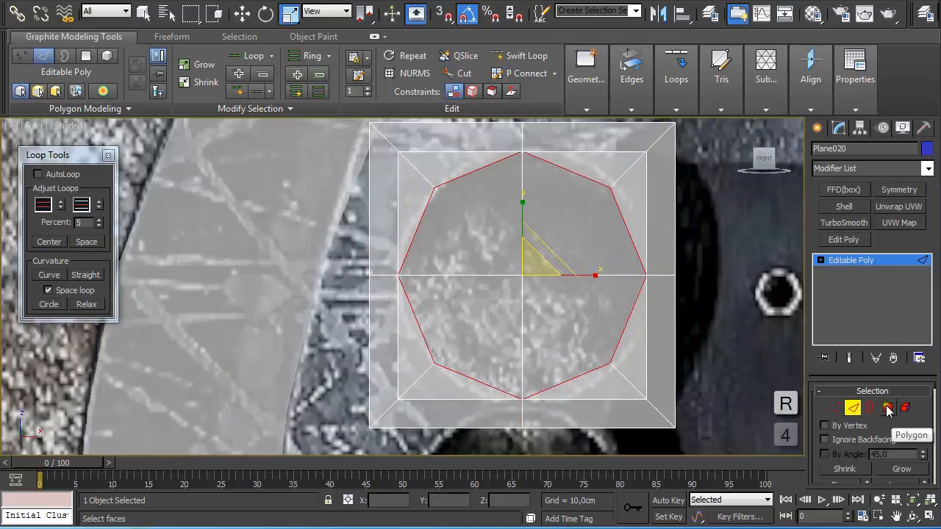
- Grow the plane's inner polygon selection to include everything inside the rounded loop and delete it to open the finger hole
{"action": "key", "text": "4"}
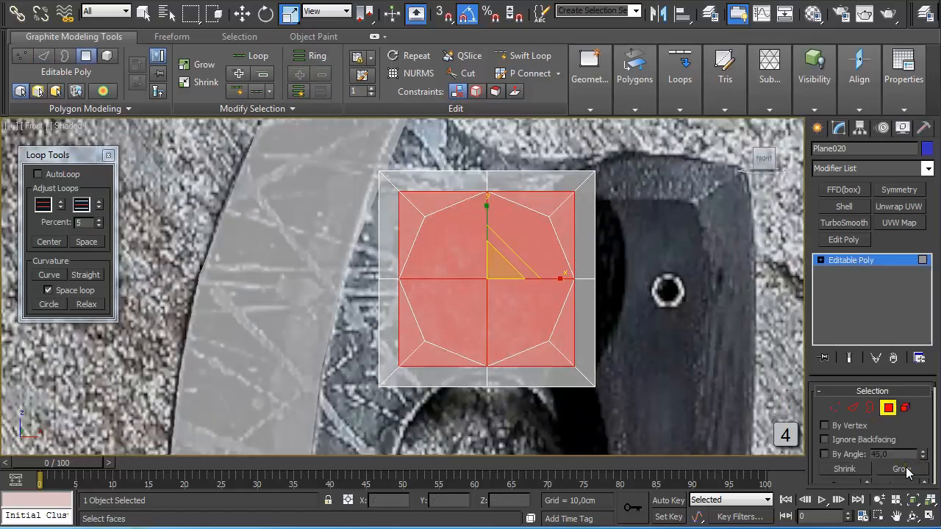
{"action": "left_click", "coordinate": [904, 468]}
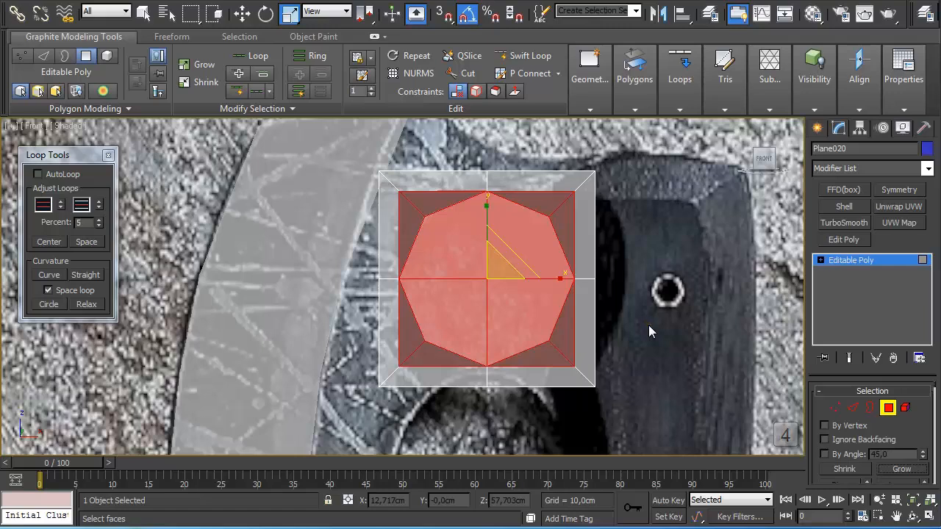
{"action": "key", "text": "Delete"}
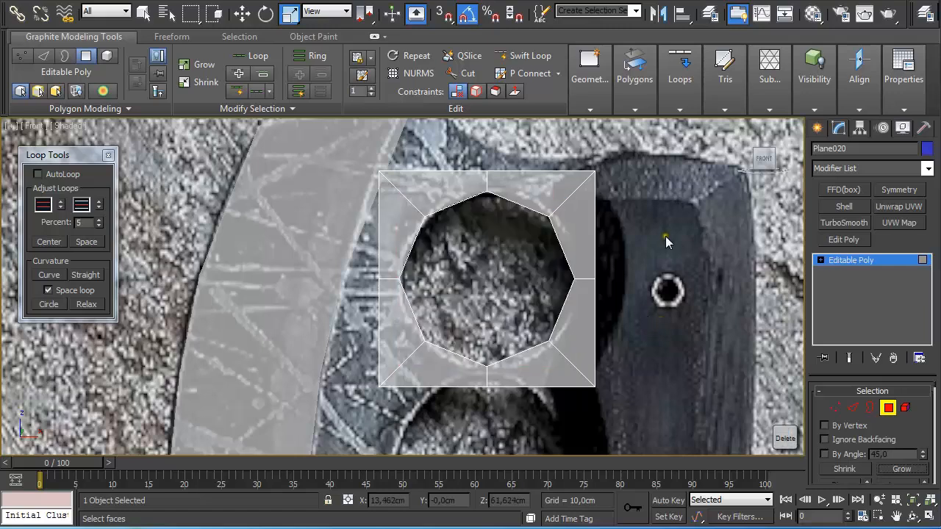
{"action": "scroll", "coordinate": [520, 234], "scroll_direction": "down", "scroll_amount": 3}
{"action": "scroll", "coordinate": [547, 278], "scroll_direction": "up", "scroll_amount": 2}
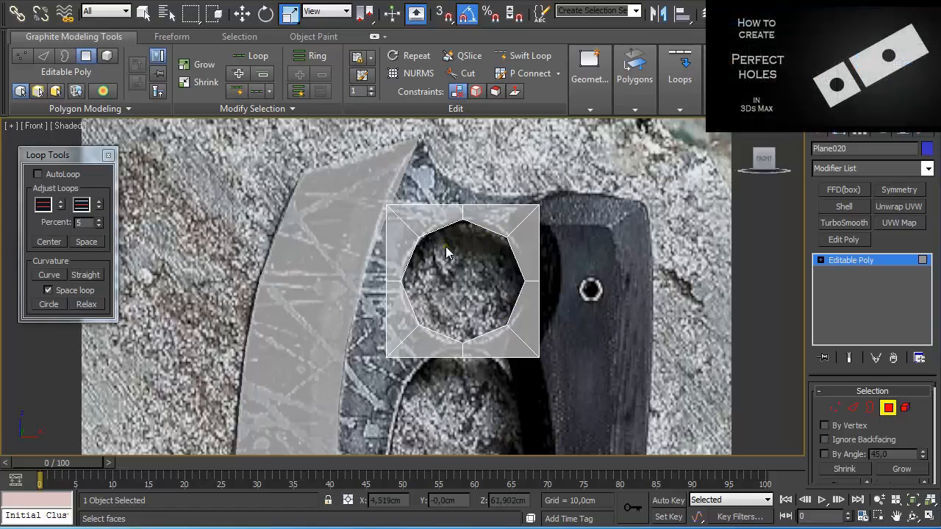
{"action": "scroll", "coordinate": [447, 255], "scroll_direction": "up", "scroll_amount": 4}
{"action": "scroll", "coordinate": [443, 264], "scroll_direction": "down", "scroll_amount": 2}
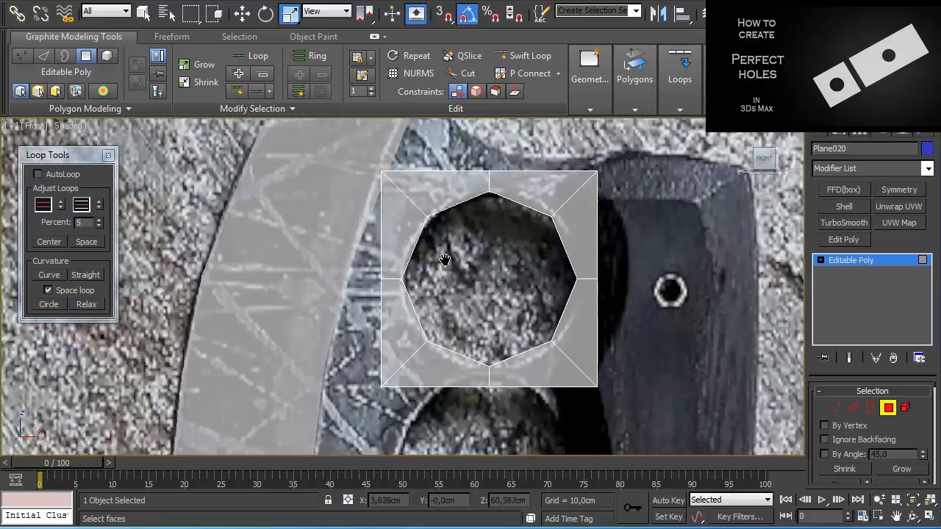
{"action": "scroll", "coordinate": [445, 259], "scroll_direction": "down", "scroll_amount": 3}
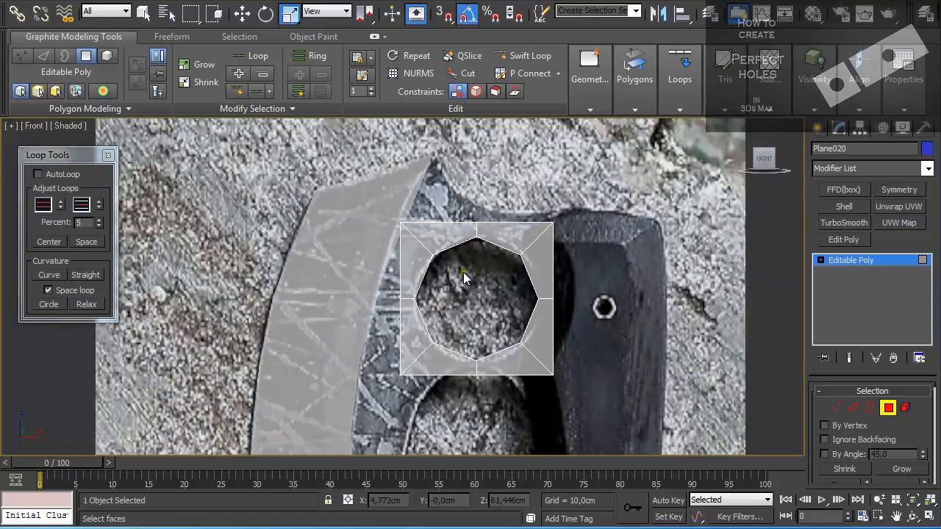
- Select the plane's upper corner vertex on the blade side for moving and enable 3D snapping, checking that it snaps to Vertex
{"action": "key", "text": "1"}
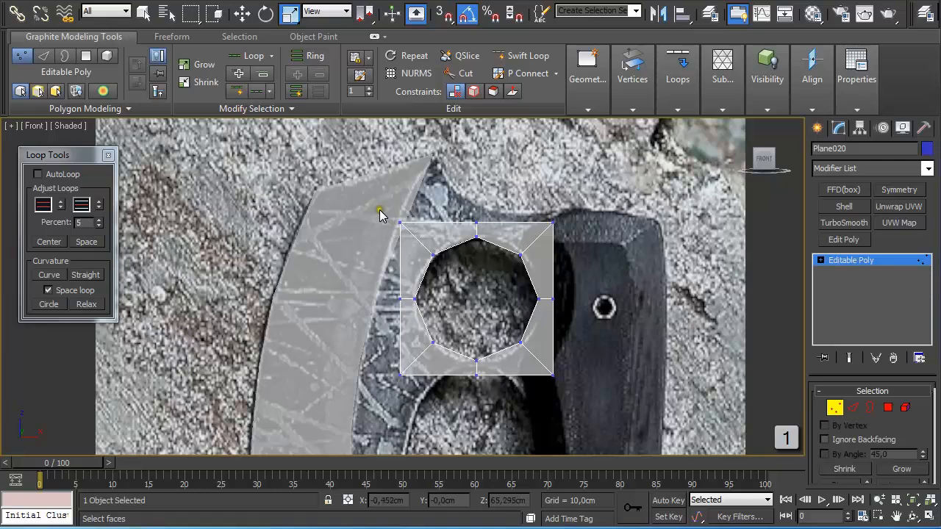
{"action": "left_click_drag", "start_coordinate": [382, 213], "coordinate": [426, 219]}
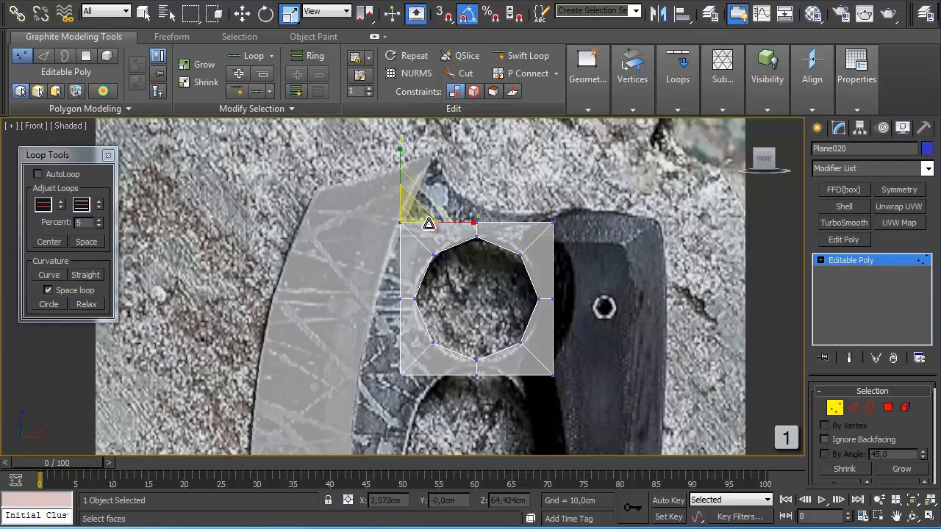
{"action": "key", "text": "w"}
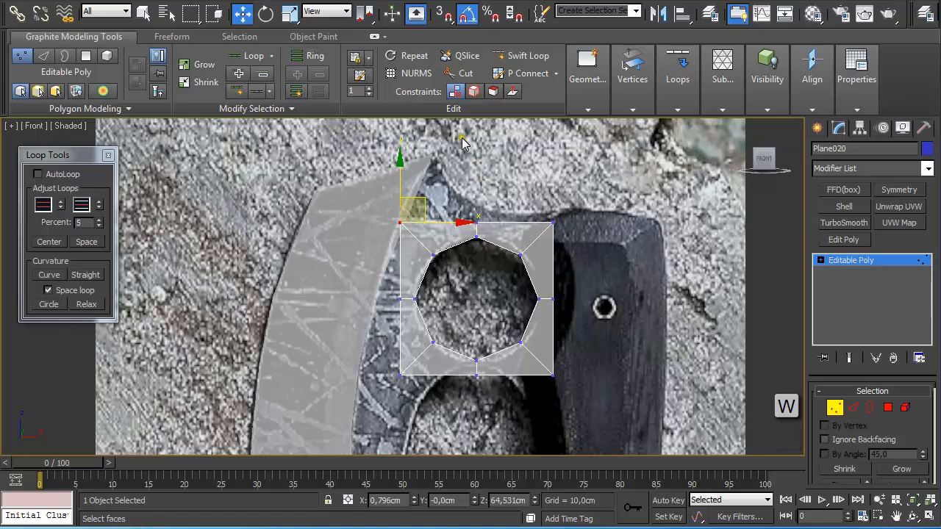
{"action": "middle_click_drag", "start_coordinate": [461, 144], "coordinate": [506, 175]}
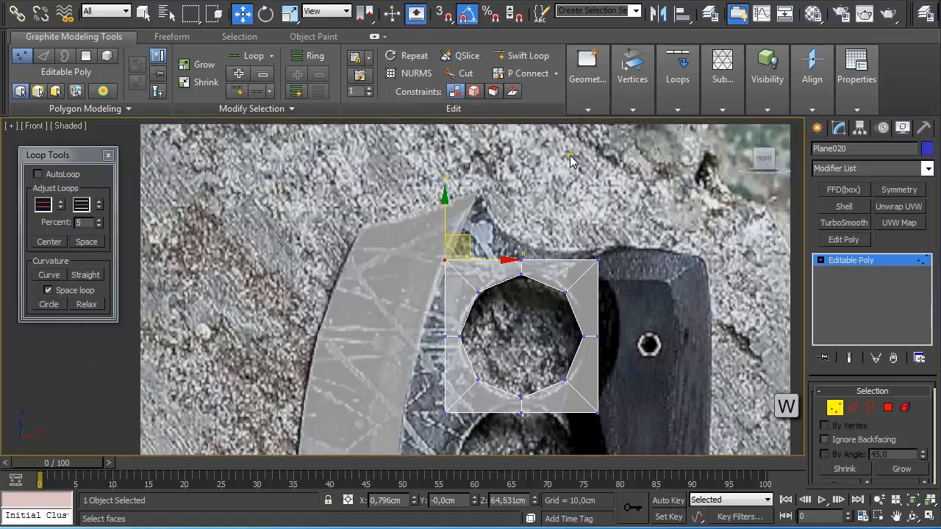
{"action": "key", "text": "s"}
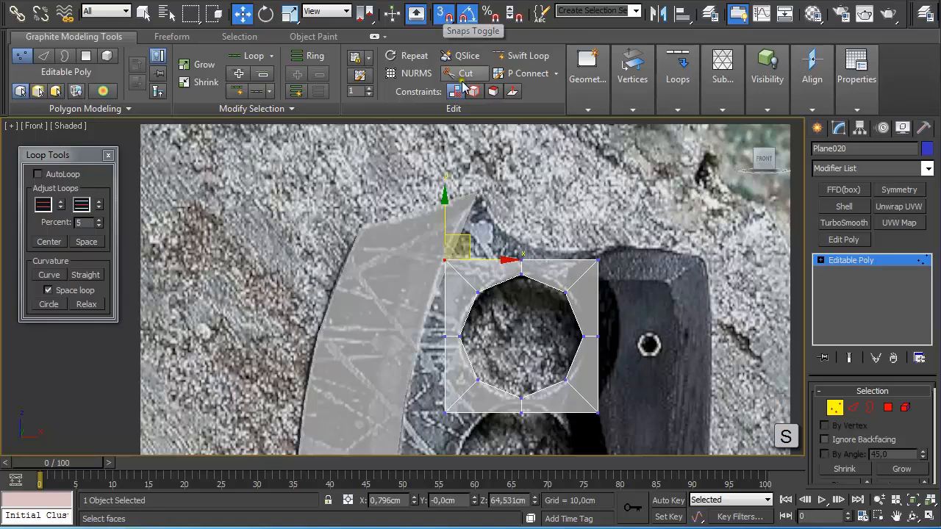
{"action": "right_click", "coordinate": [444, 18]}
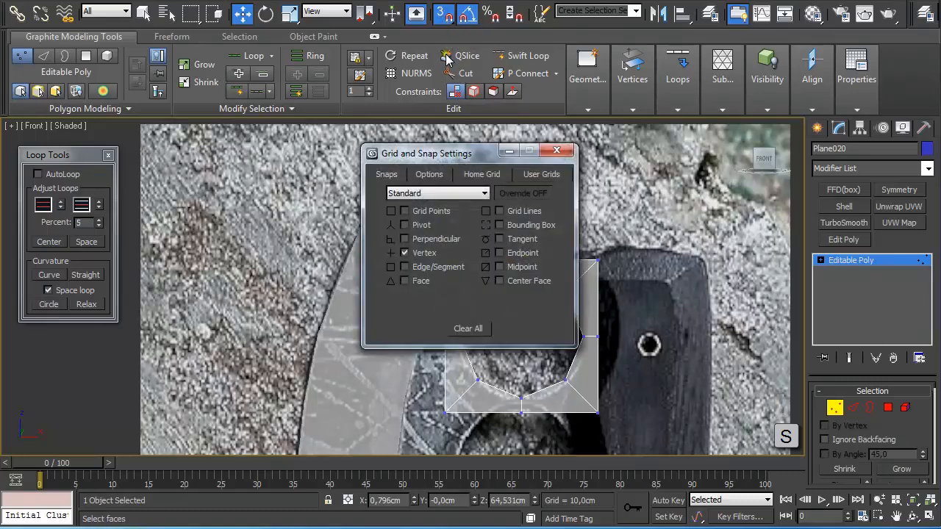
{"action": "left_click", "coordinate": [391, 176]}
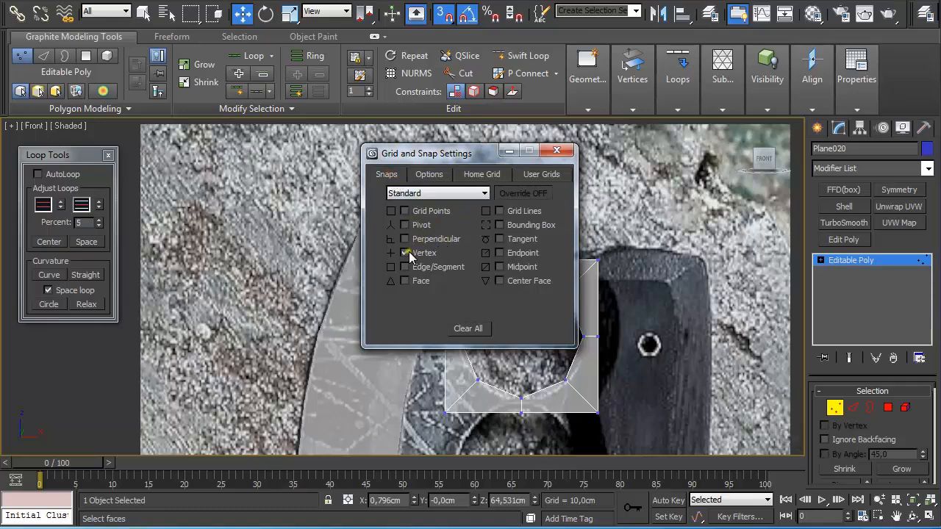
{"action": "left_click", "coordinate": [557, 152]}
- Move the selected corner vertex so it snaps onto the vertex at the blade's upper tip
{"action": "scroll", "coordinate": [563, 202], "scroll_direction": "up", "scroll_amount": 5}
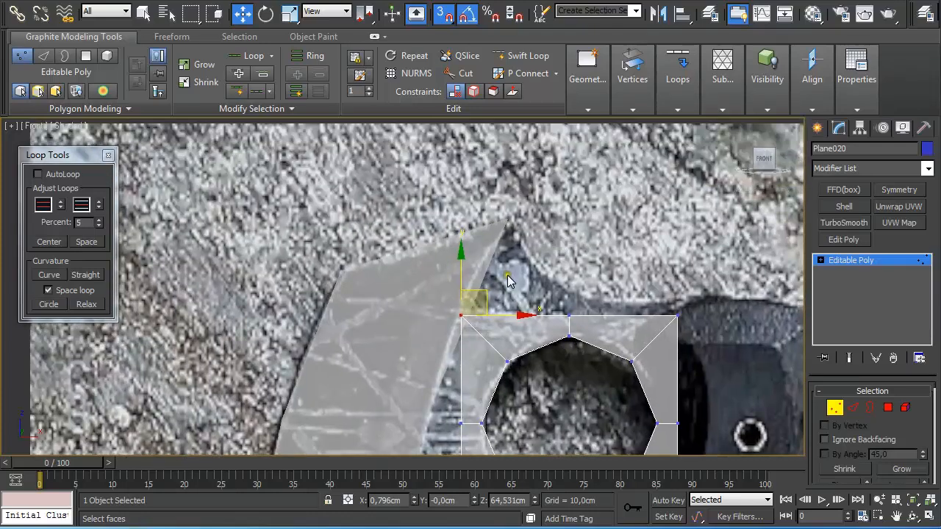
{"action": "left_click_drag", "start_coordinate": [484, 293], "coordinate": [508, 221]}
{"action": "middle_click_drag", "start_coordinate": [495, 319], "coordinate": [498, 226]}
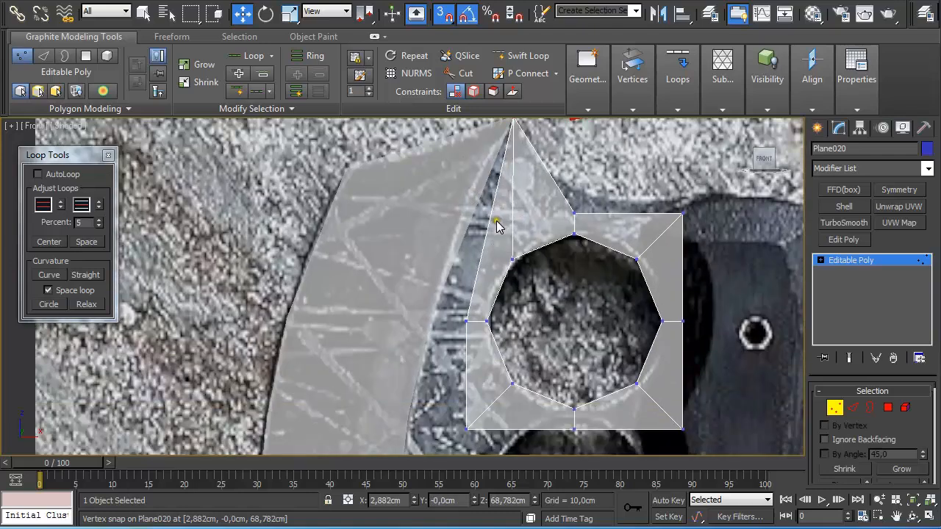
- Show edged faces and snap the plane's middle and lower blade-side vertices onto the matching vertices of the blade's inner edge
{"action": "key", "text": "F4"}
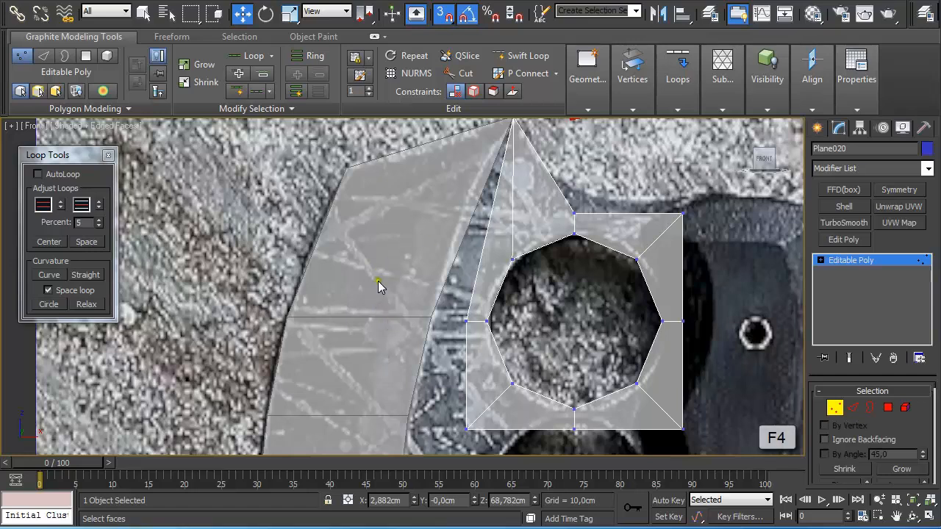
{"action": "left_click", "coordinate": [466, 321]}
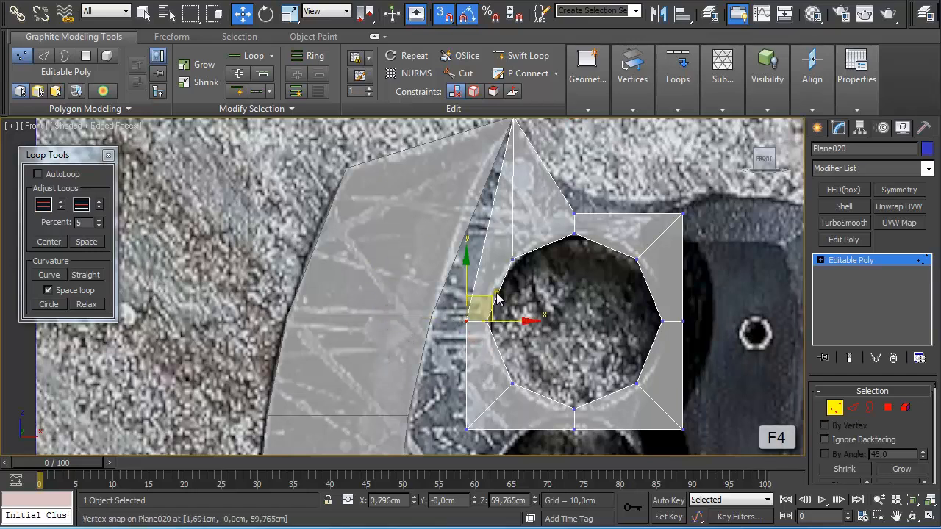
{"action": "left_click_drag", "start_coordinate": [473, 304], "coordinate": [432, 317]}
{"action": "middle_click_drag", "start_coordinate": [434, 317], "coordinate": [434, 199]}
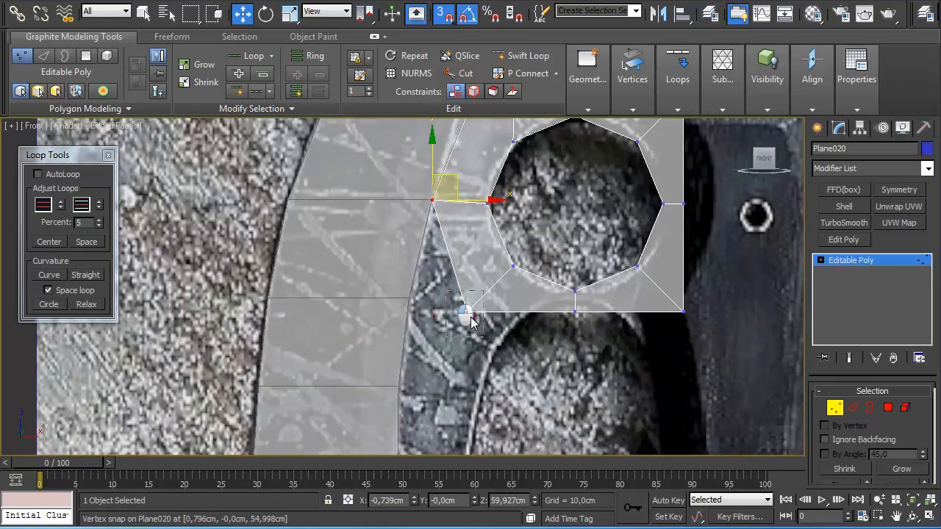
{"action": "left_click", "coordinate": [467, 312]}
{"action": "left_click_drag", "start_coordinate": [488, 312], "coordinate": [409, 299]}
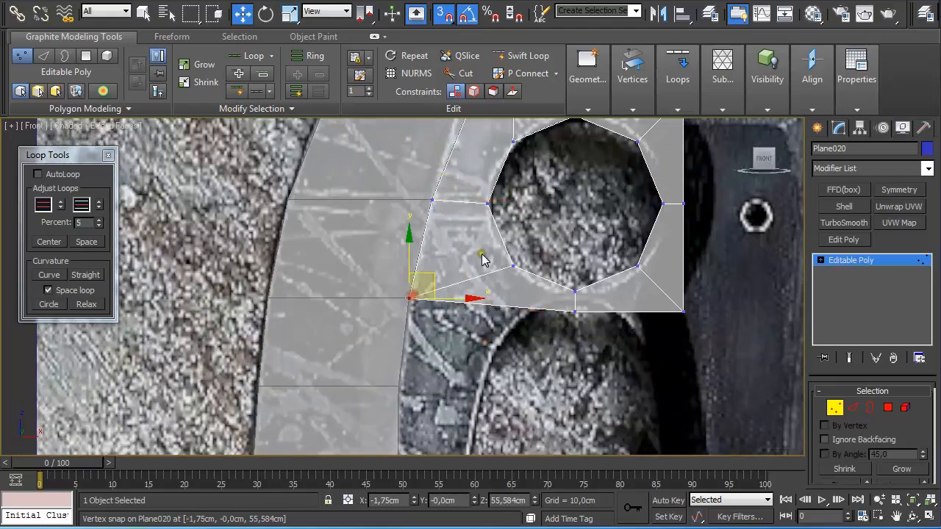
- Turn snapping off and move the plane's top middle and handle-side top corner vertices onto the knife's upper outline
{"action": "scroll", "coordinate": [481, 258], "scroll_direction": "down", "scroll_amount": 3}
{"action": "scroll", "coordinate": [493, 263], "scroll_direction": "up", "scroll_amount": 3}
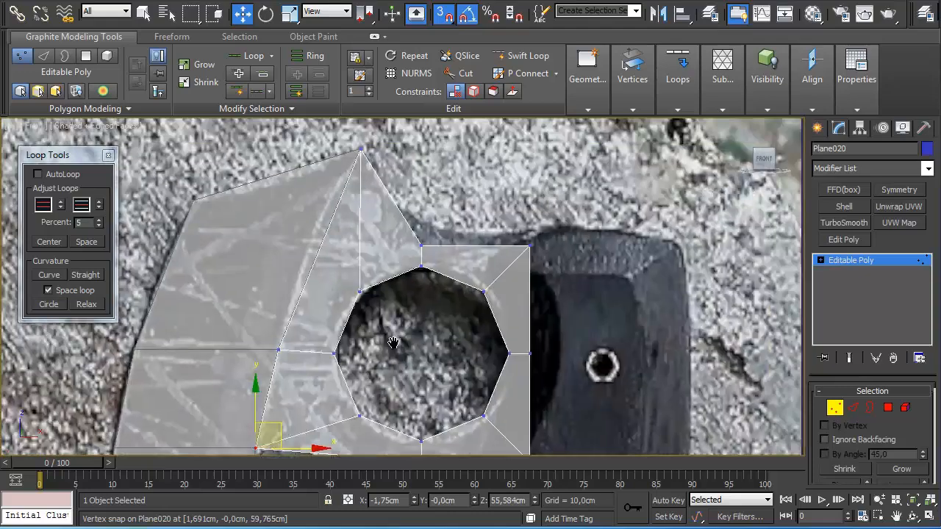
{"action": "key", "text": "s"}
{"action": "key", "text": "s"}
{"action": "left_click", "coordinate": [421, 244]}
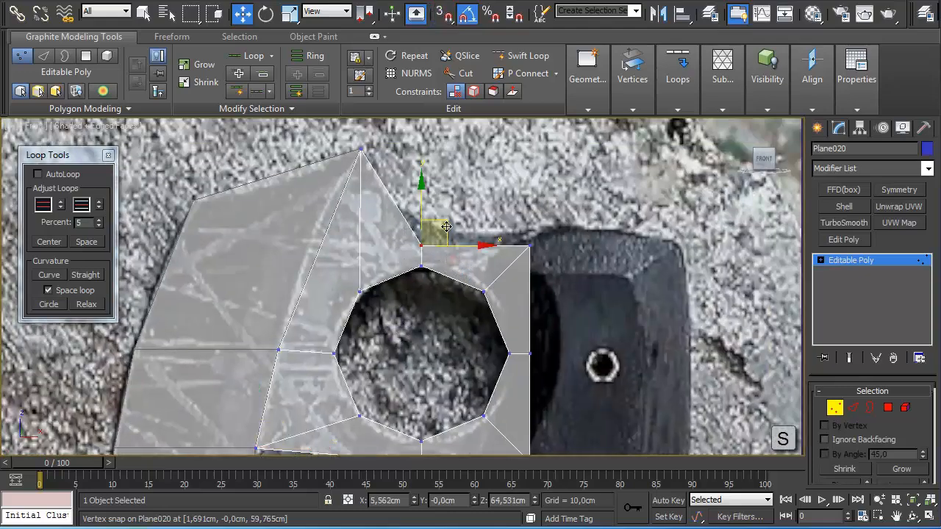
{"action": "left_click_drag", "start_coordinate": [449, 248], "coordinate": [433, 196]}
{"action": "left_click", "coordinate": [529, 244]}
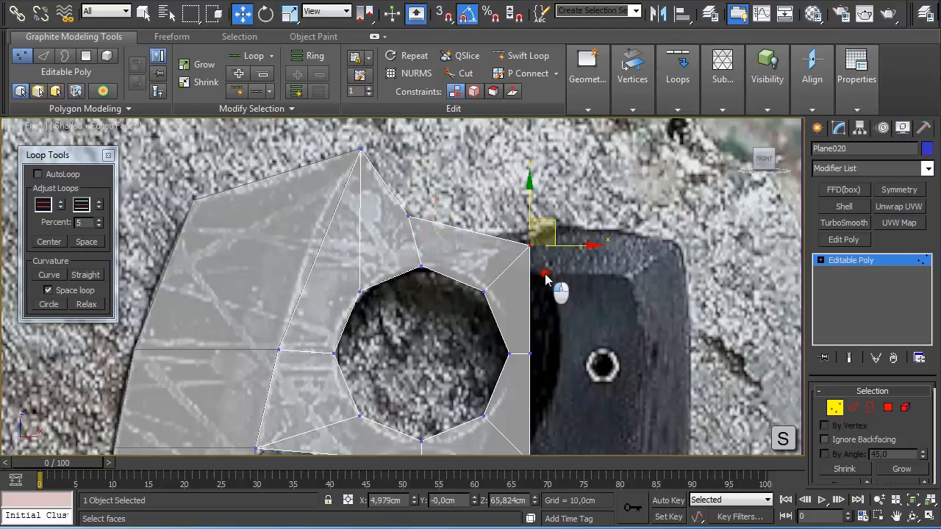
{"action": "left_click_drag", "start_coordinate": [554, 231], "coordinate": [570, 226]}
- Move the plane's handle-side middle vertex outward to the handle's edge and the lower corner vertex farther out over the handle
{"action": "middle_click_drag", "start_coordinate": [571, 226], "coordinate": [535, 209]}
{"action": "left_click", "coordinate": [503, 225]}
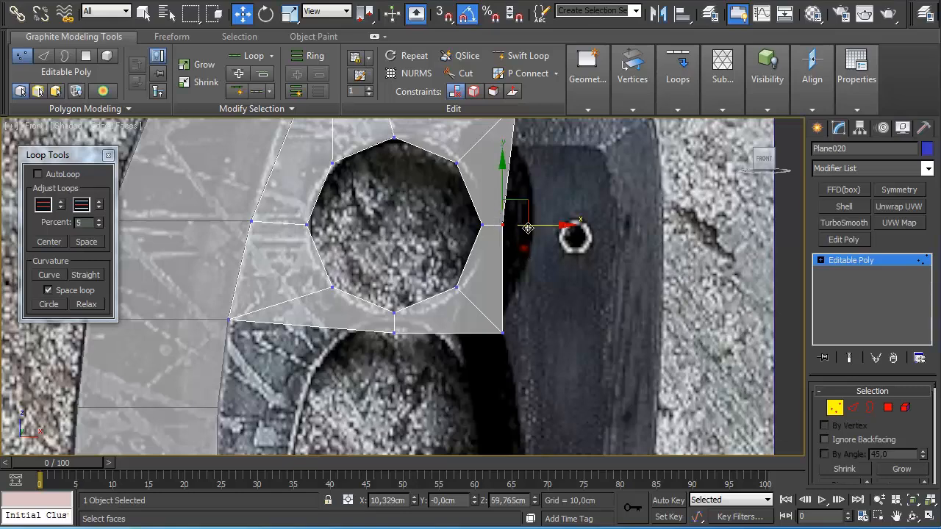
{"action": "left_click_drag", "start_coordinate": [545, 225], "coordinate": [568, 234]}
{"action": "left_click", "coordinate": [503, 333]}
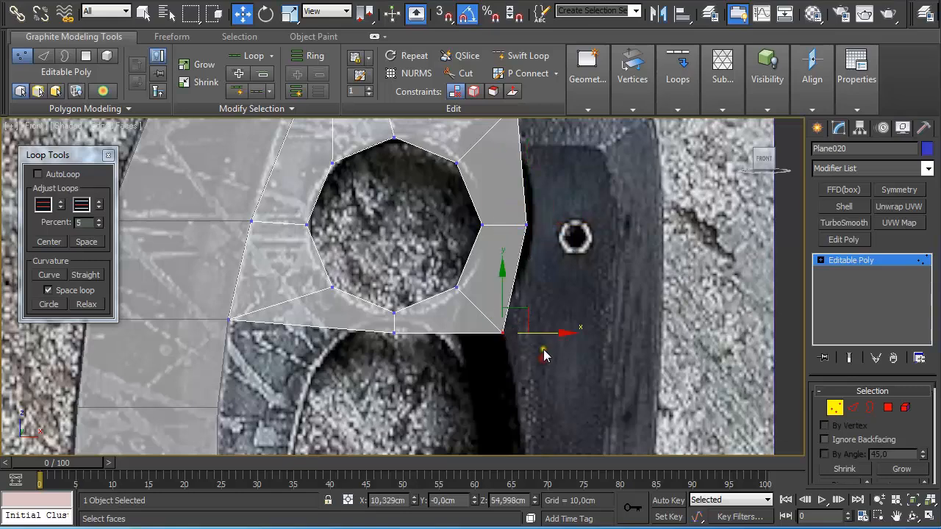
{"action": "left_click_drag", "start_coordinate": [548, 333], "coordinate": [607, 329]}
- Raise the plane's bottom middle vertex to the upper edge of the second finger hole in the reference image
{"action": "left_click", "coordinate": [393, 333]}
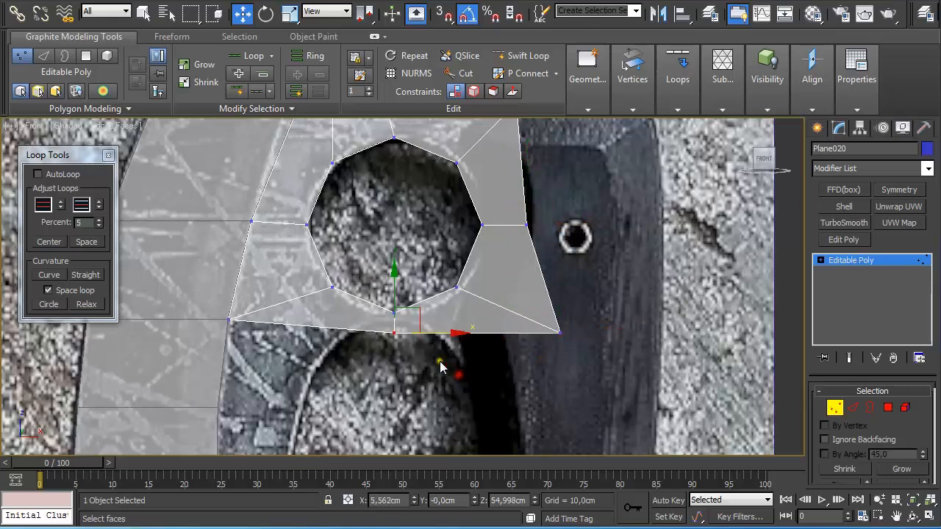
{"action": "scroll", "coordinate": [445, 360], "scroll_direction": "up", "scroll_amount": 6}
{"action": "middle_click_drag", "start_coordinate": [387, 411], "coordinate": [436, 251]}
{"action": "left_click_drag", "start_coordinate": [426, 252], "coordinate": [426, 193]}
{"action": "scroll", "coordinate": [420, 221], "scroll_direction": "down", "scroll_amount": 4}
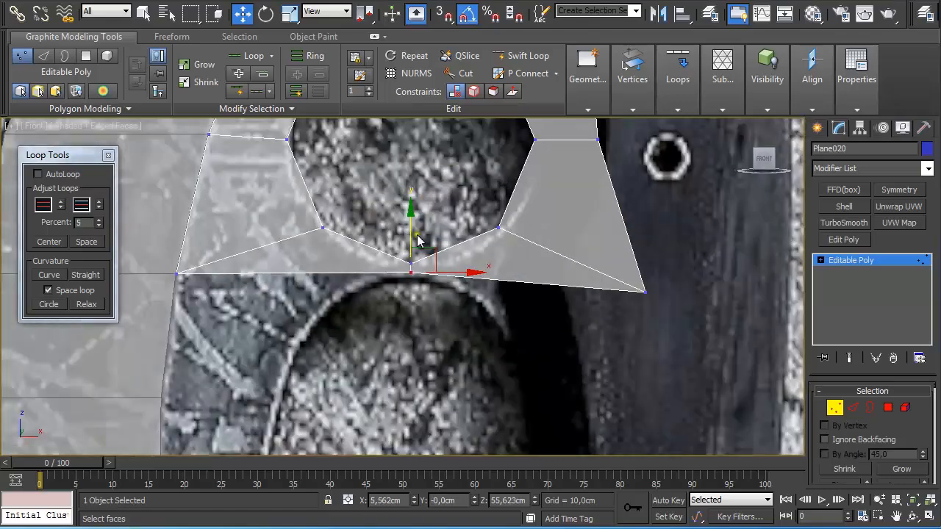
{"action": "scroll", "coordinate": [441, 294], "scroll_direction": "down", "scroll_amount": 3}
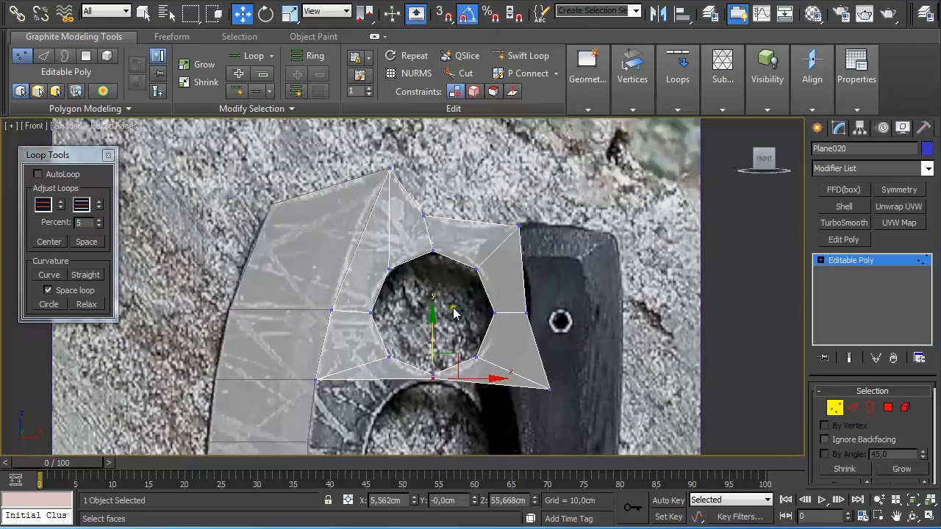
- Leave vertex editing and attach the blade mesh to the finger hole plane
{"action": "scroll", "coordinate": [935, 402], "scroll_direction": "down", "scroll_amount": 5}
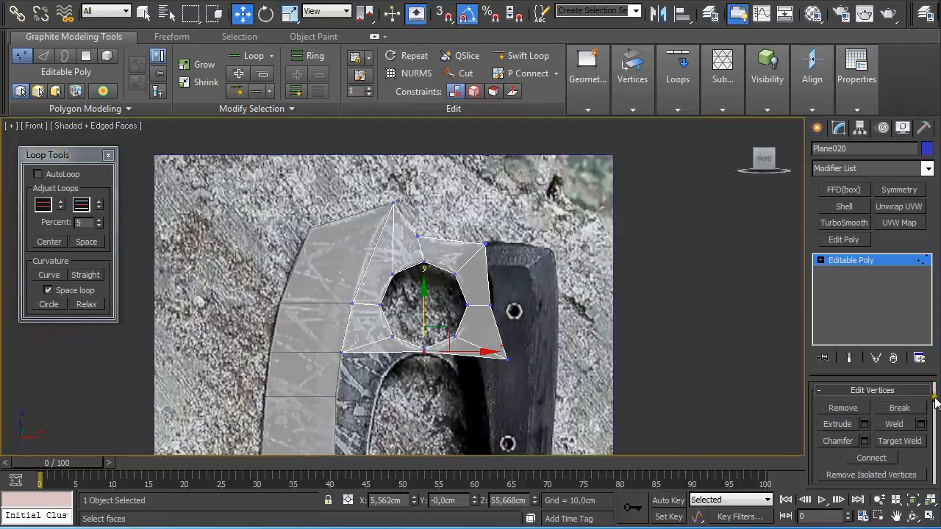
{"action": "scroll", "coordinate": [934, 397], "scroll_direction": "up", "scroll_amount": 3}
{"action": "left_click", "coordinate": [846, 261]}
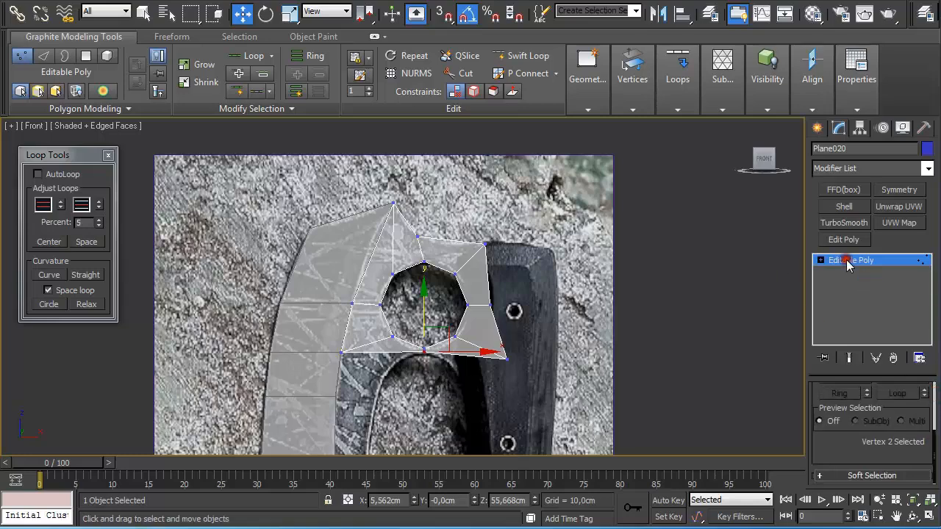
{"action": "left_click_drag", "start_coordinate": [937, 397], "coordinate": [935, 412]}
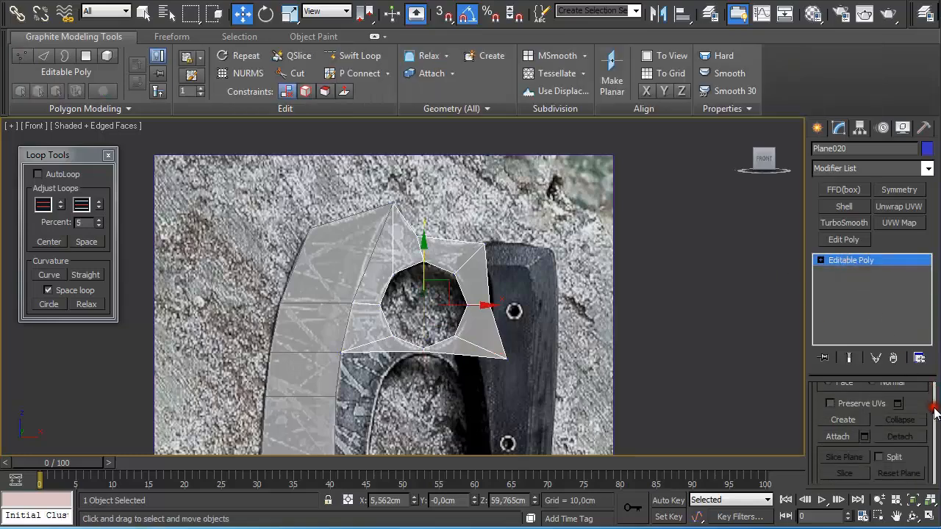
{"action": "left_click", "coordinate": [838, 437]}
{"action": "left_click", "coordinate": [348, 308]}
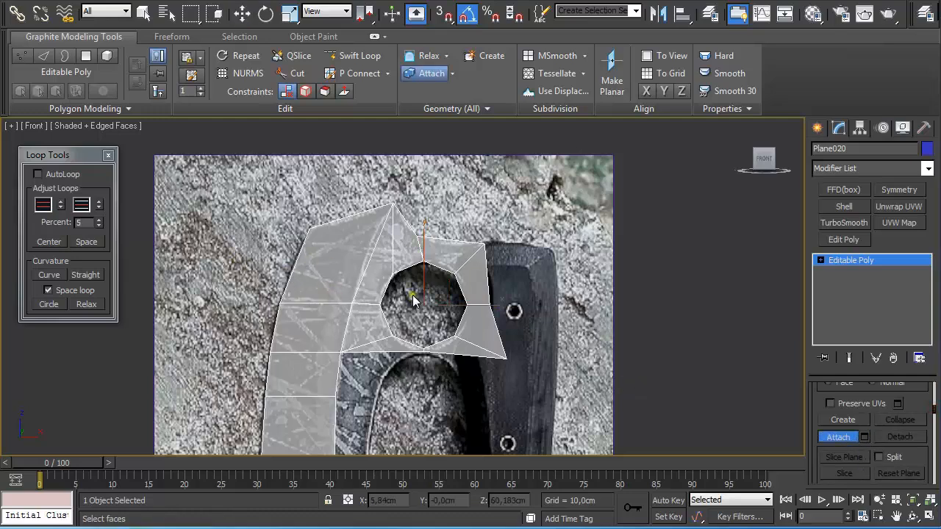
- Turn on the xView display of overlapping vertices for the combined mesh
{"action": "left_click", "coordinate": [10, 128]}
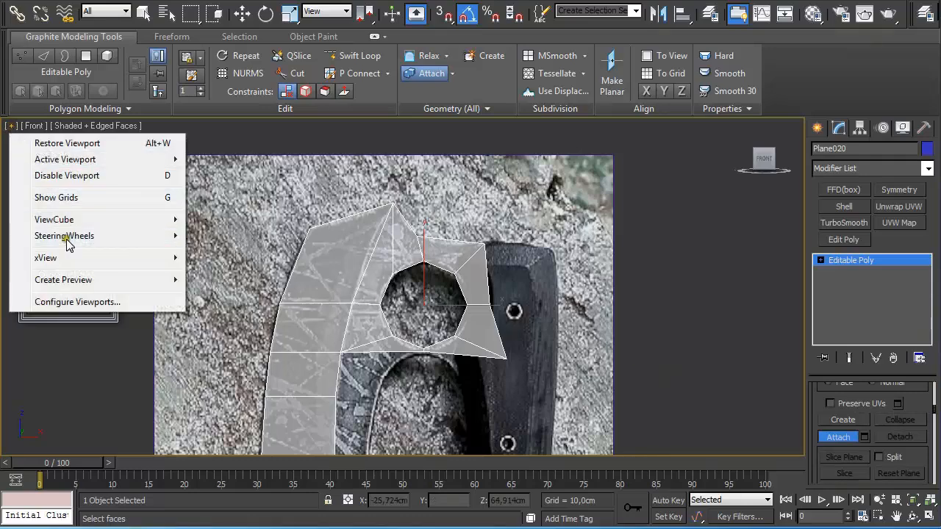
{"action": "mouse_move", "coordinate": [70, 260]}
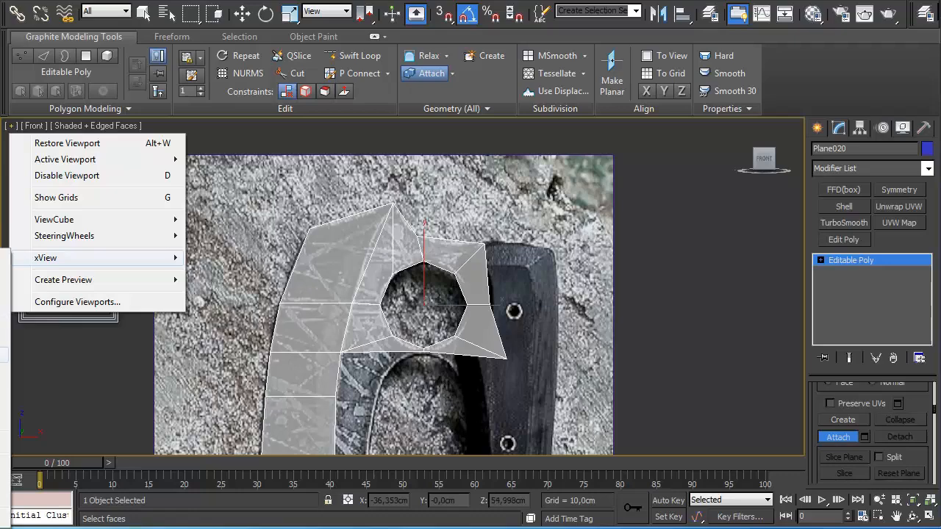
{"action": "left_click", "coordinate": [4, 355]}
{"action": "middle_click_drag", "start_coordinate": [625, 332], "coordinate": [885, 313]}
{"action": "middle_click_drag", "start_coordinate": [304, 341], "coordinate": [381, 344]}
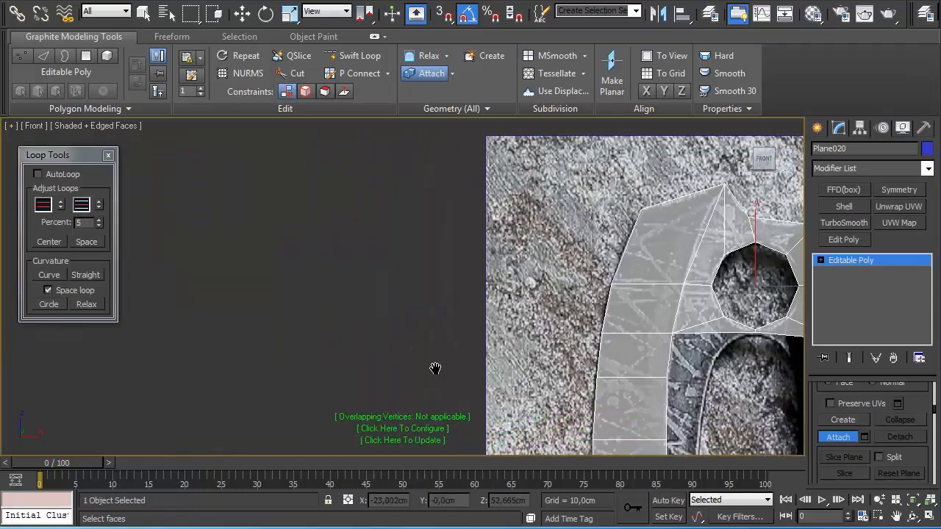
{"action": "middle_click_drag", "start_coordinate": [435, 370], "coordinate": [388, 330]}
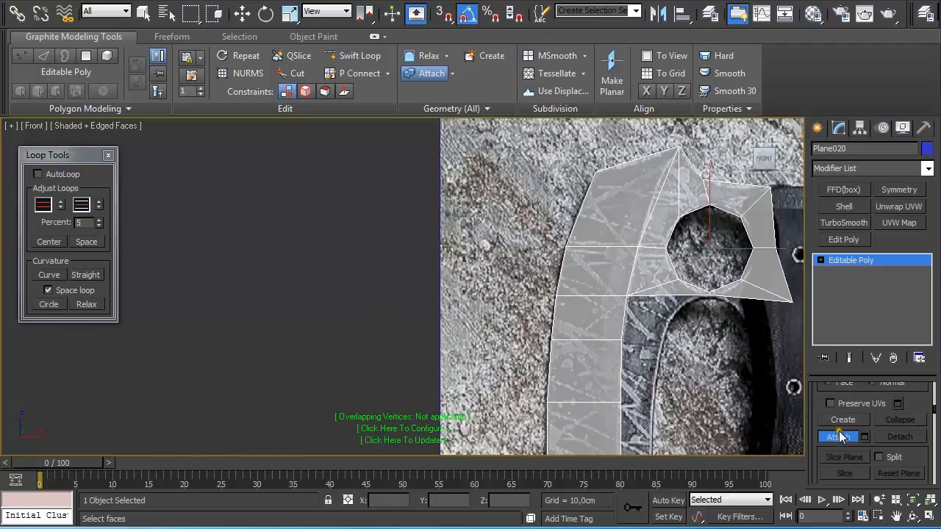
- Enter vertex editing on the combined mesh and inspect the overlapping vertices along the seam between blade and finger hole plane
{"action": "key", "text": "w"}
{"action": "key", "text": "1"}
{"action": "middle_click_drag", "start_coordinate": [377, 319], "coordinate": [469, 359]}
{"action": "left_click", "coordinate": [346, 311]}
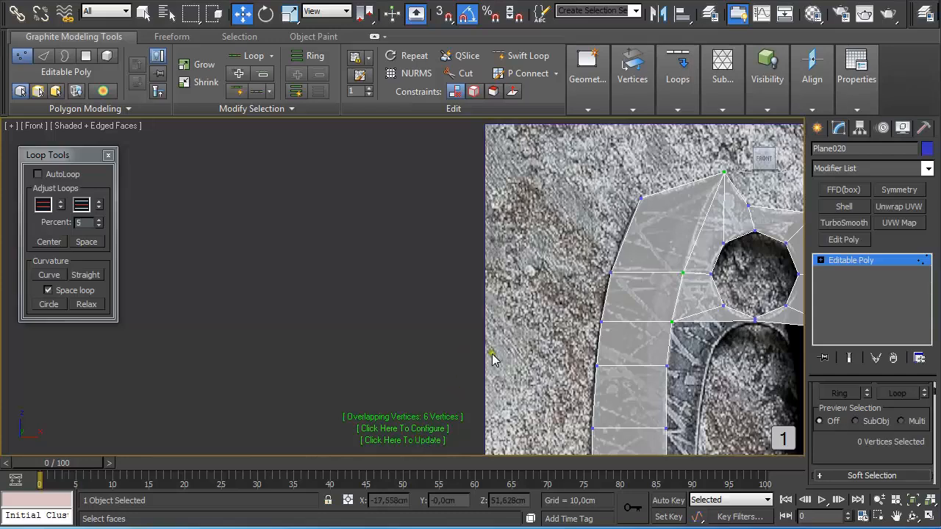
{"action": "middle_click_drag", "start_coordinate": [591, 293], "coordinate": [556, 301]}
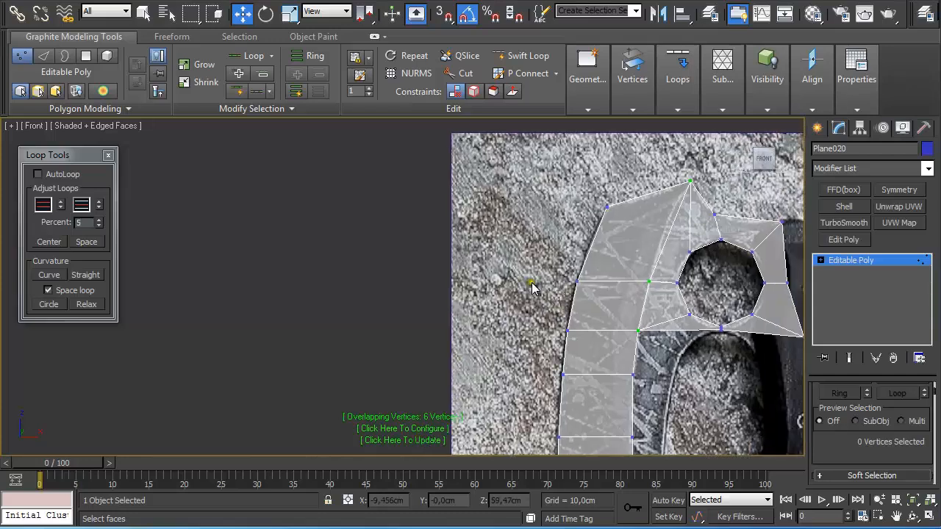
{"action": "middle_click_drag", "start_coordinate": [698, 317], "coordinate": [656, 325]}
{"action": "scroll", "coordinate": [663, 320], "scroll_direction": "up", "scroll_amount": 4}
{"action": "mouse_move", "coordinate": [715, 318]}
{"action": "middle_mouse_down"}
{"action": "mouse_move", "coordinate": [491, 309]}
{"action": "mouse_move", "coordinate": [725, 324]}
{"action": "middle_mouse_up"}
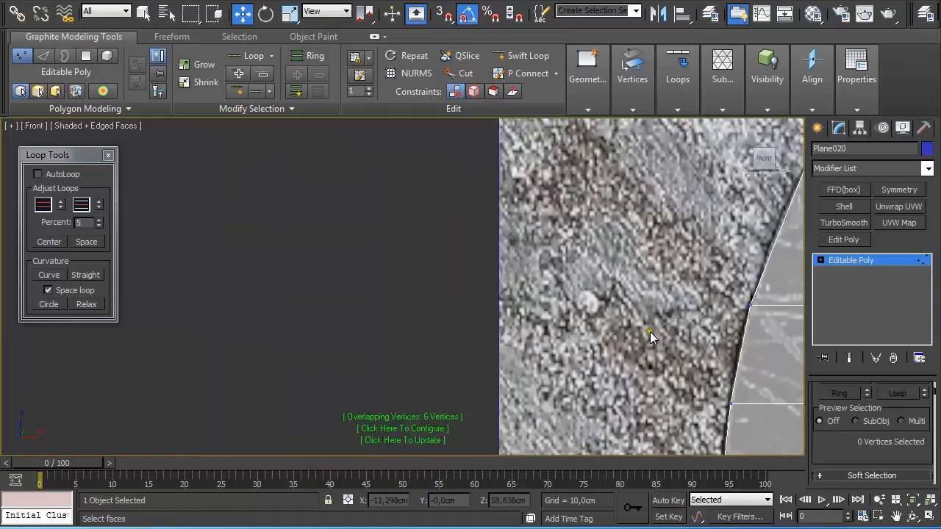
{"action": "scroll", "coordinate": [620, 315], "scroll_direction": "down", "scroll_amount": 10}
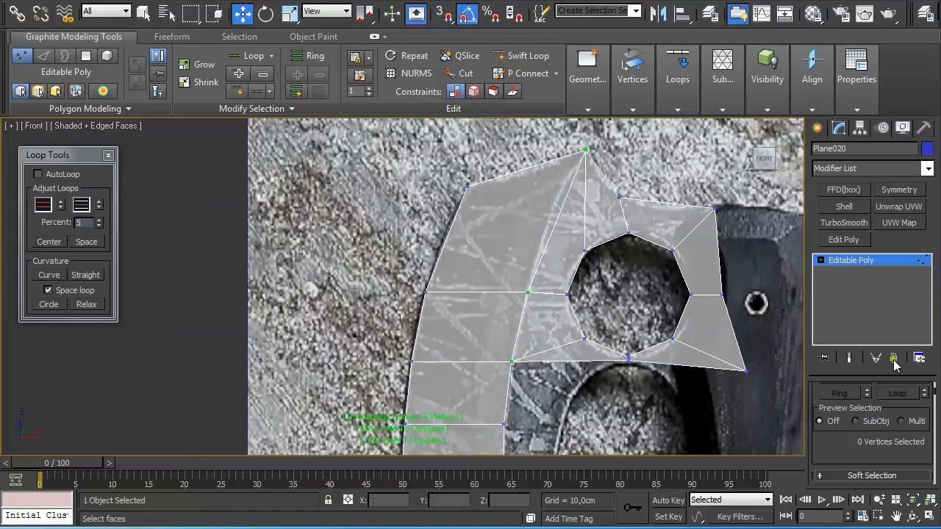
- Weld the three pairs of overlapping vertices along the seam between the blade and the finger hole plane
{"action": "left_click_drag", "start_coordinate": [935, 394], "coordinate": [916, 381]}
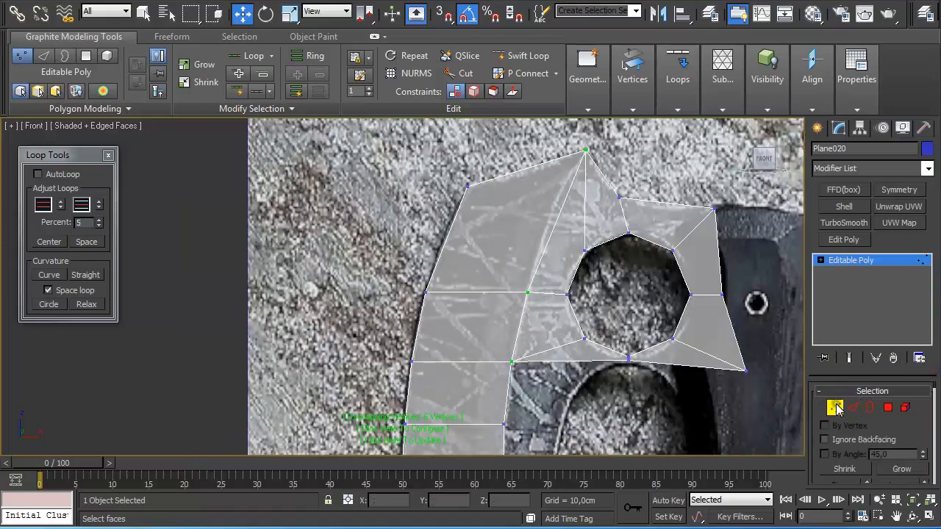
{"action": "left_click_drag", "start_coordinate": [493, 287], "coordinate": [568, 324]}
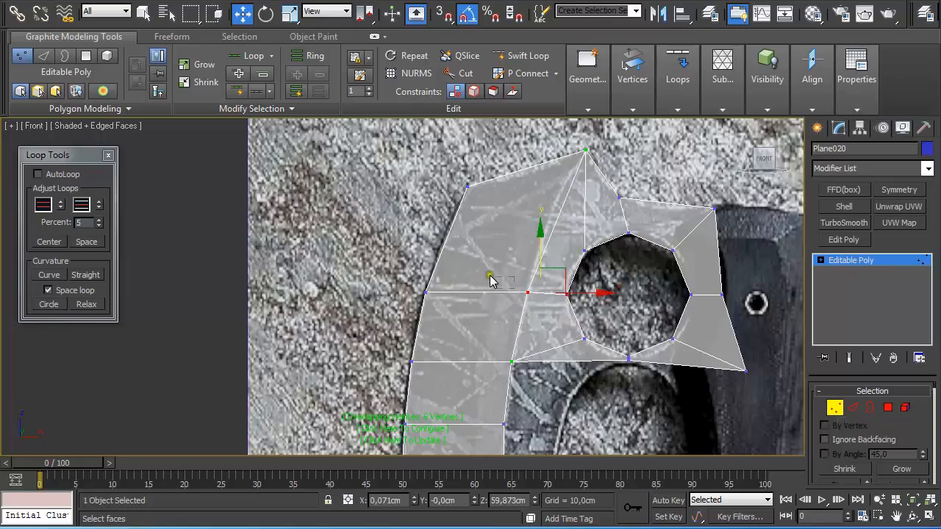
{"action": "left_click_drag", "start_coordinate": [491, 275], "coordinate": [547, 321]}
{"action": "left_click_drag", "start_coordinate": [488, 340], "coordinate": [526, 372], "text": "ctrl"}
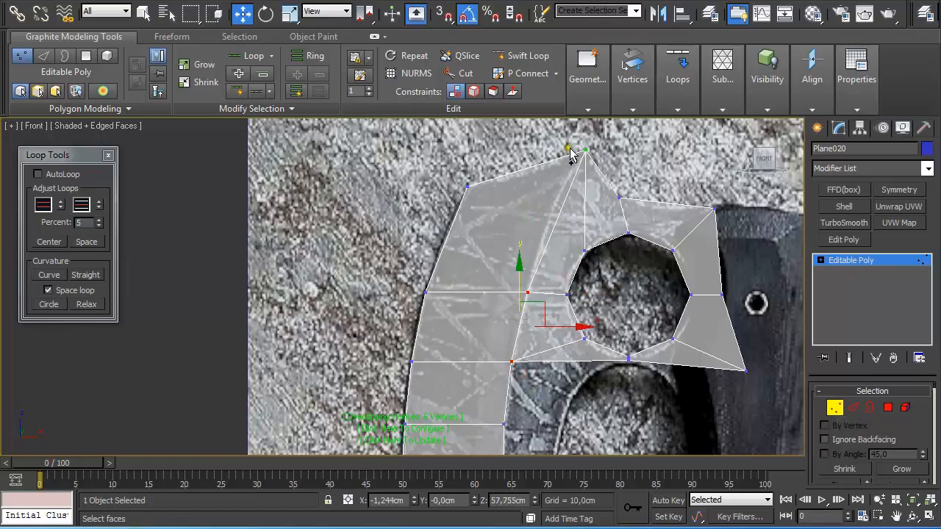
{"action": "left_click_drag", "start_coordinate": [570, 154], "coordinate": [610, 179], "text": "ctrl"}
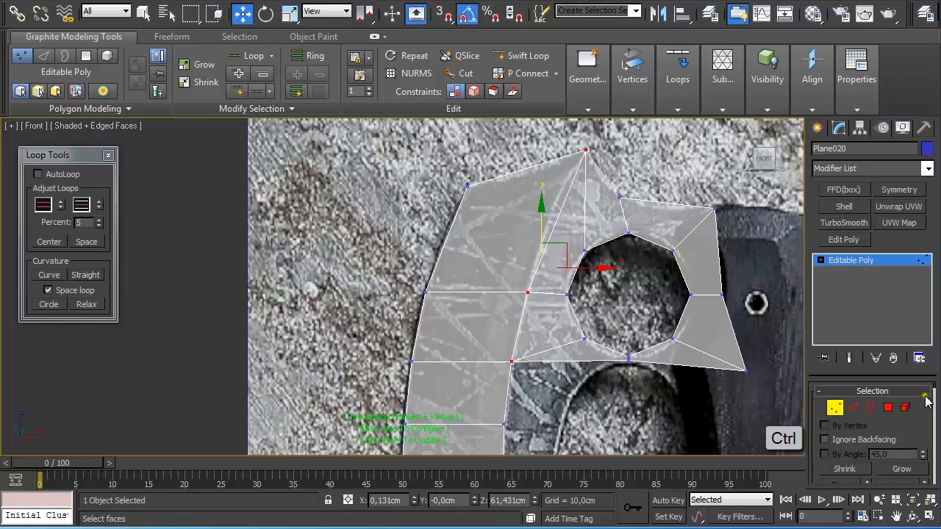
{"action": "left_click_drag", "start_coordinate": [935, 395], "coordinate": [938, 404]}
{"action": "left_click", "coordinate": [894, 426], "text": "ctrl"}
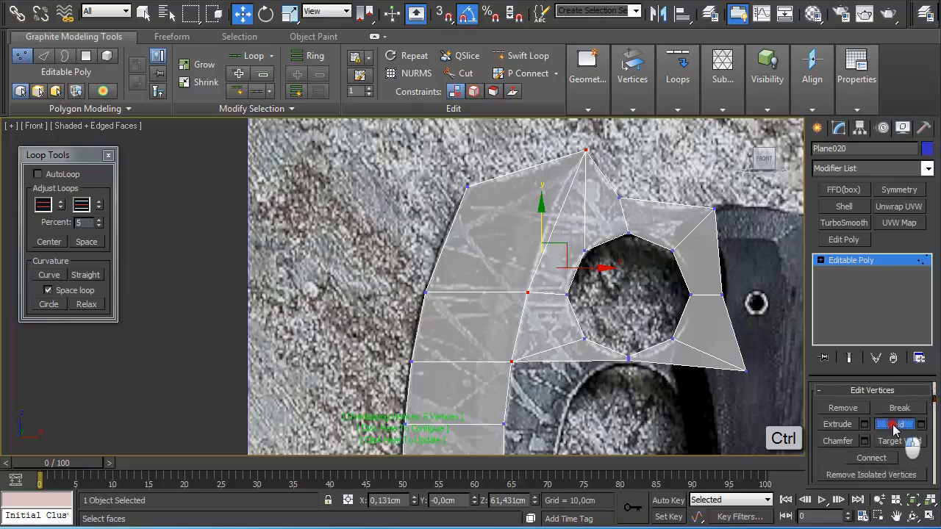
{"action": "middle_click_drag", "start_coordinate": [316, 348], "coordinate": [445, 314]}
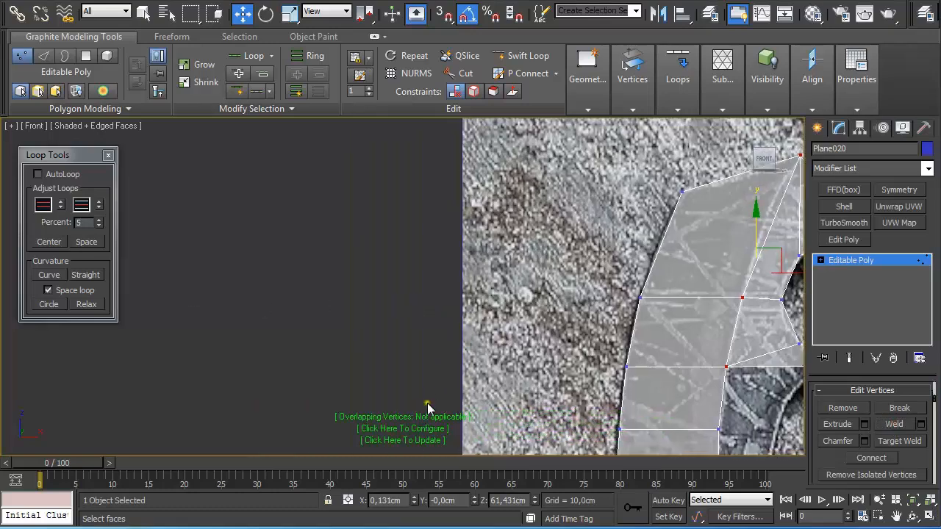
{"action": "middle_click_drag", "start_coordinate": [441, 358], "coordinate": [299, 353]}
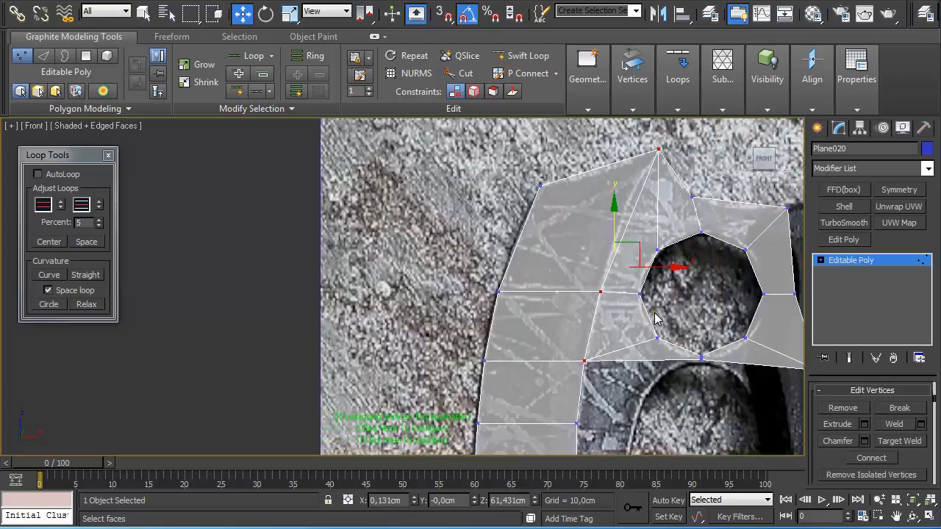
- Preview the welded mesh with a TurboSmooth modifier at 1 iteration and remove the modifier again
{"action": "left_click", "coordinate": [842, 222]}
{"action": "middle_click_drag", "start_coordinate": [658, 304], "coordinate": [596, 287]}
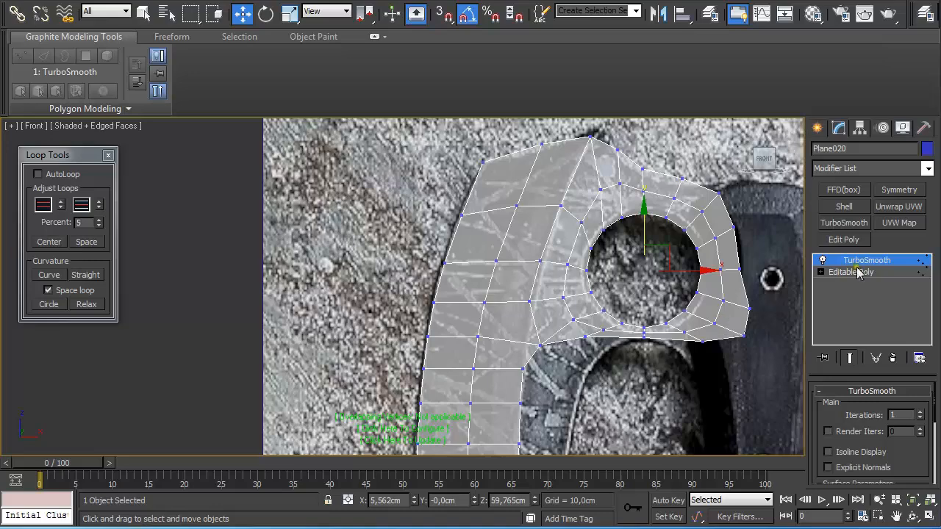
{"action": "left_click", "coordinate": [892, 357]}
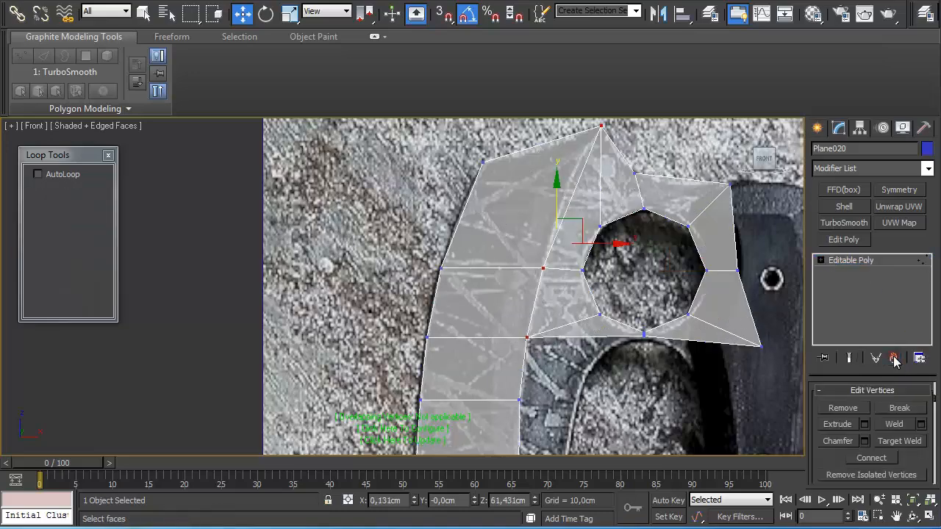
- Create a plane about 10.4 cm square with 2 by 2 segments over the upper end of the second finger hole
{"action": "scroll", "coordinate": [590, 288], "scroll_direction": "up", "scroll_amount": 2}
{"action": "scroll", "coordinate": [591, 287], "scroll_direction": "down", "scroll_amount": 2}
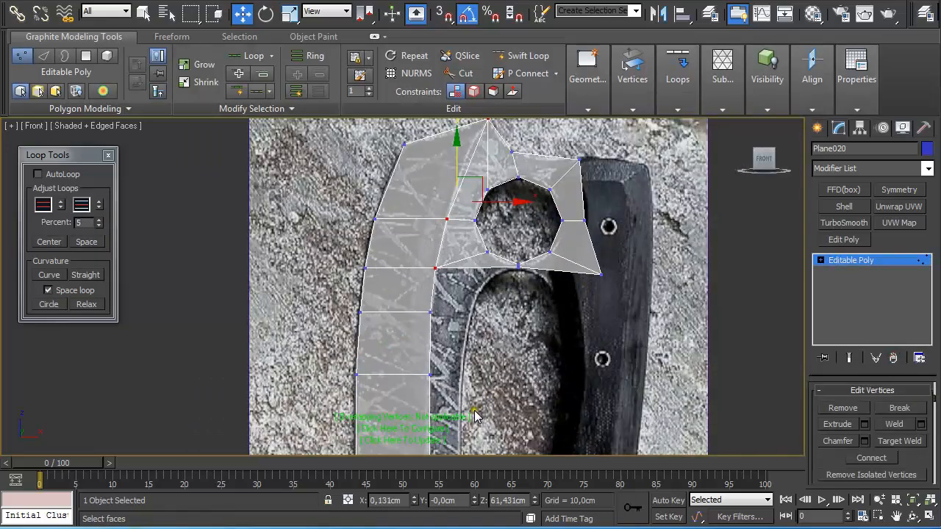
{"action": "middle_click_drag", "start_coordinate": [476, 411], "coordinate": [544, 356]}
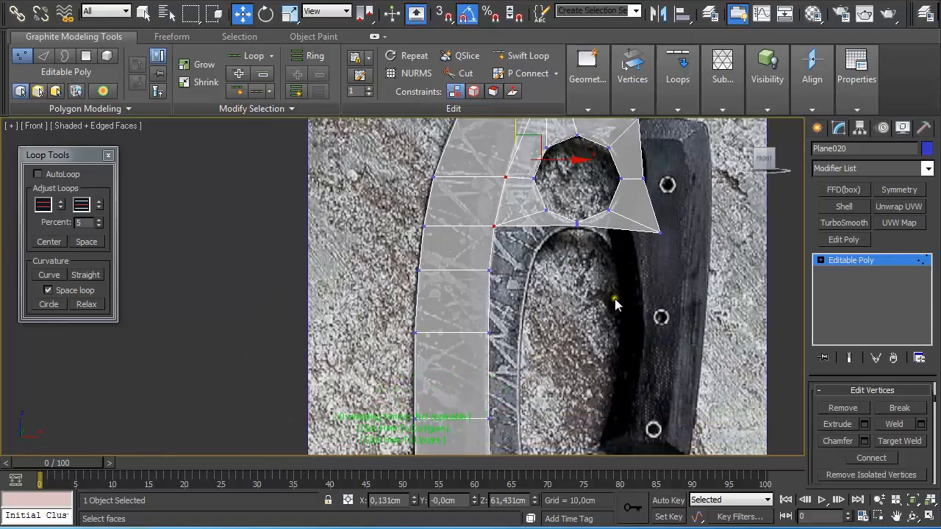
{"action": "left_click", "coordinate": [816, 128]}
{"action": "left_click", "coordinate": [901, 284]}
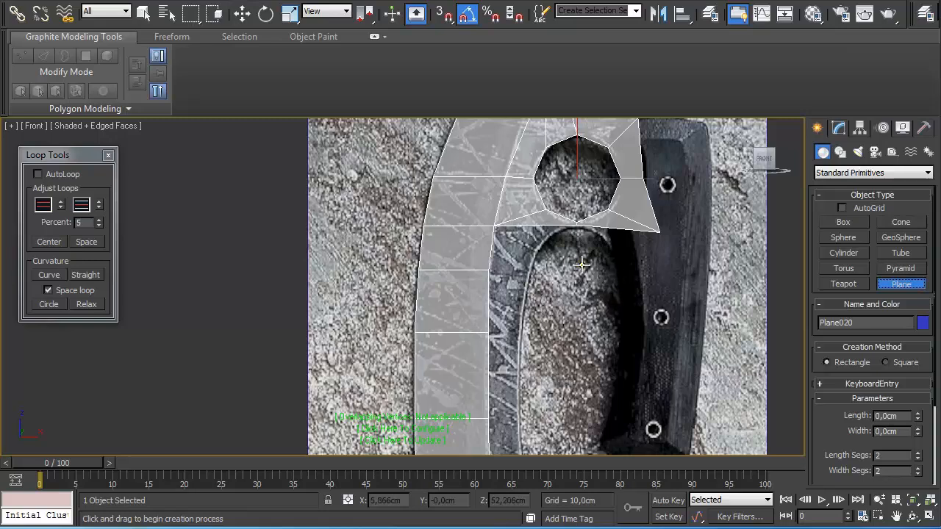
{"action": "left_click_drag", "start_coordinate": [576, 270], "coordinate": [623, 315]}
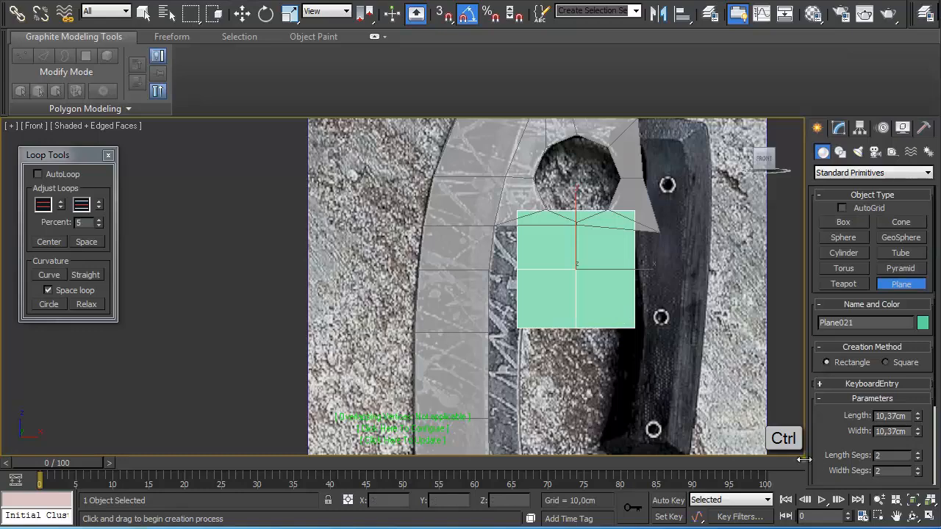
- Convert the new plane over the second finger hole to an Editable Poly
{"action": "right_click", "coordinate": [621, 293]}
{"action": "right_click", "coordinate": [618, 291]}
{"action": "mouse_move", "coordinate": [664, 422]}
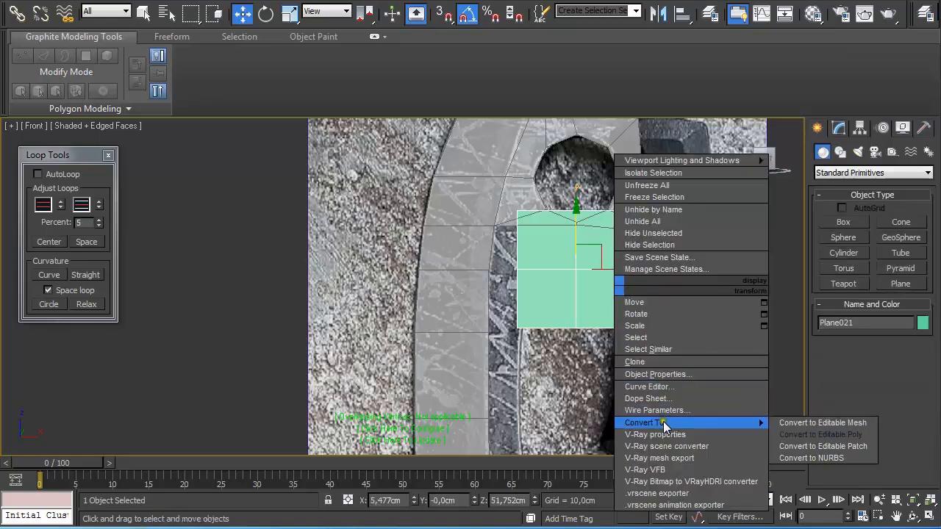
{"action": "left_click", "coordinate": [783, 438]}
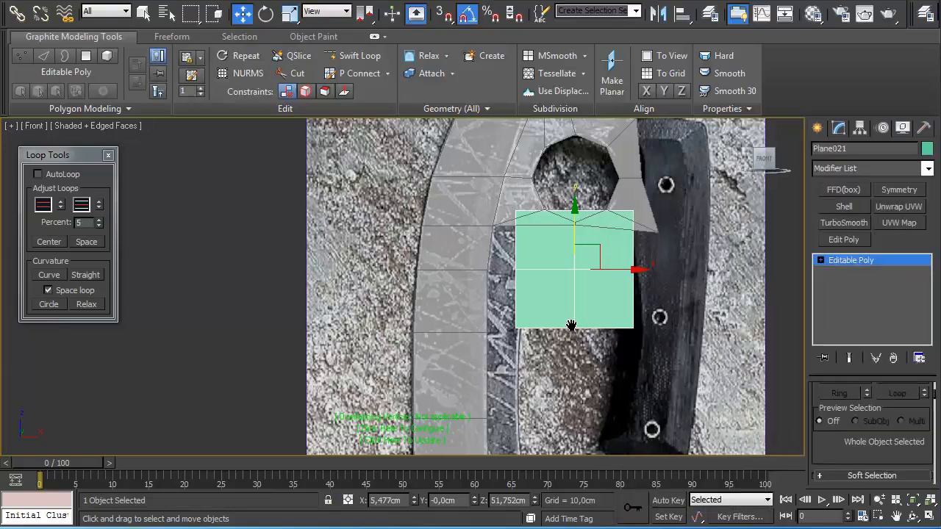
- Inset all polygons of the new plane twice by 0.471 cm
{"action": "middle_click_drag", "start_coordinate": [572, 325], "coordinate": [558, 324]}
{"action": "key", "text": "4"}
{"action": "key", "text": "ctrl+a"}
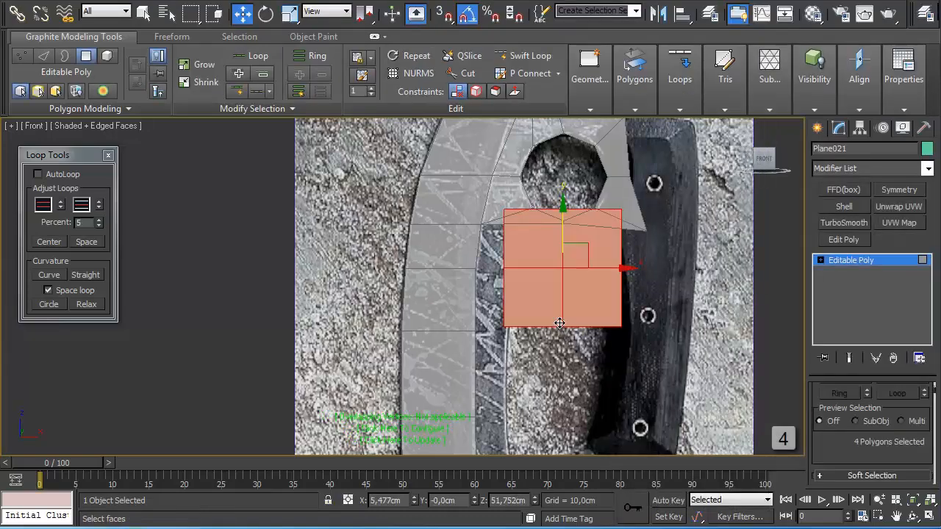
{"action": "mouse_move", "coordinate": [635, 109]}
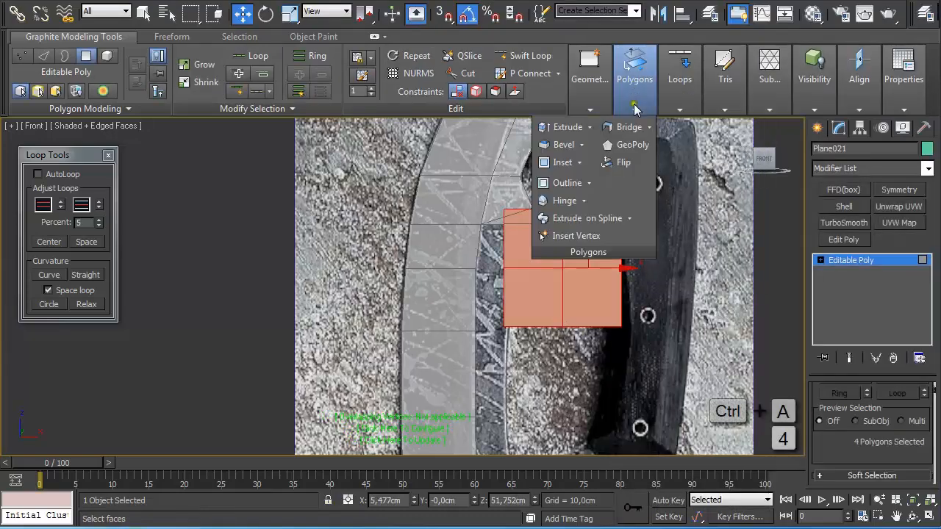
{"action": "left_click", "coordinate": [559, 166], "text": "shift"}
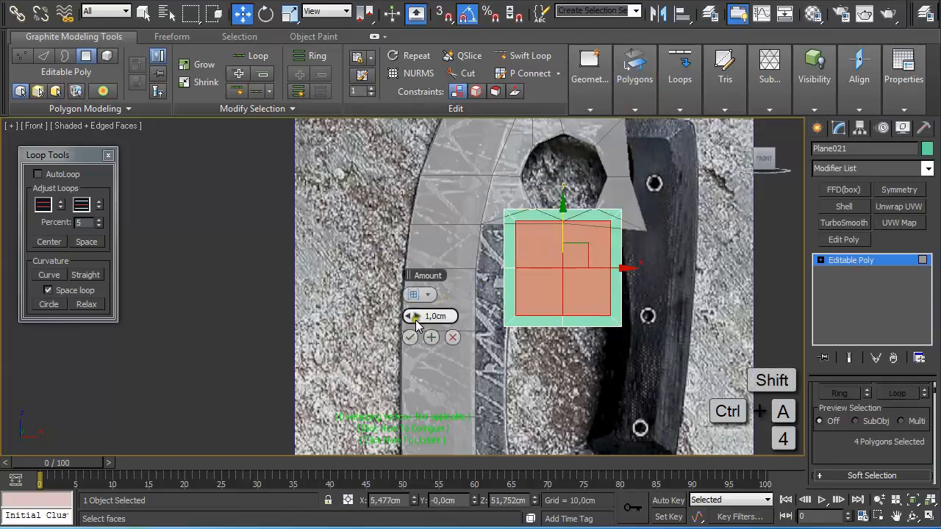
{"action": "left_click_drag", "start_coordinate": [415, 319], "coordinate": [400, 318]}
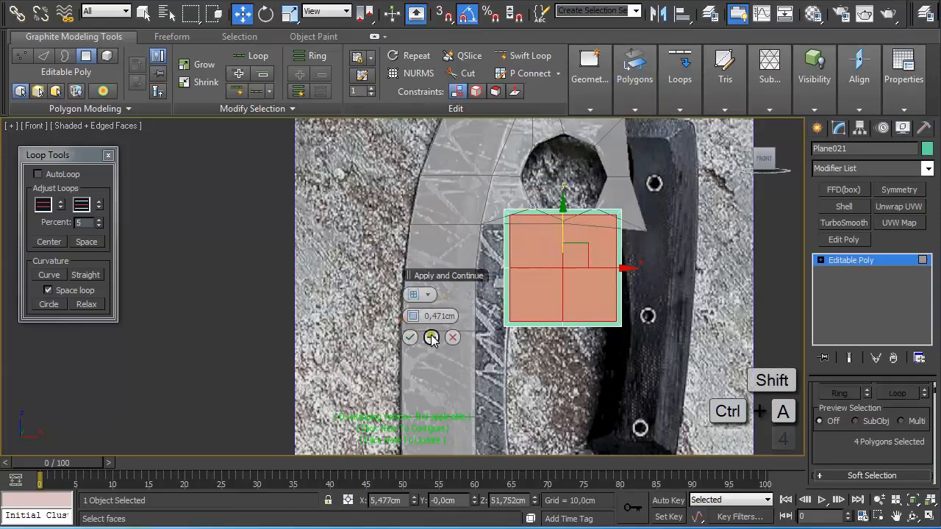
{"action": "left_click", "coordinate": [432, 337]}
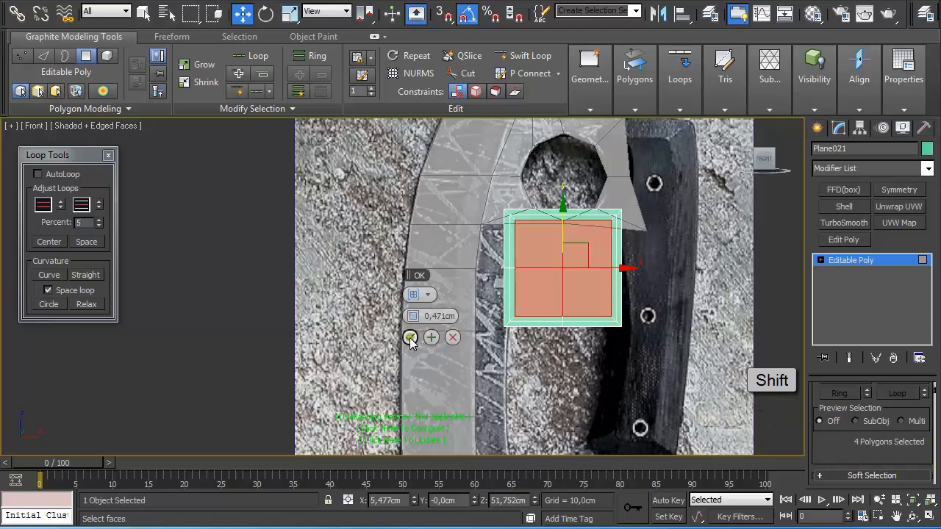
{"action": "left_click", "coordinate": [410, 338]}
- Change the new plane's object color to dark blue
{"action": "left_click", "coordinate": [926, 149]}
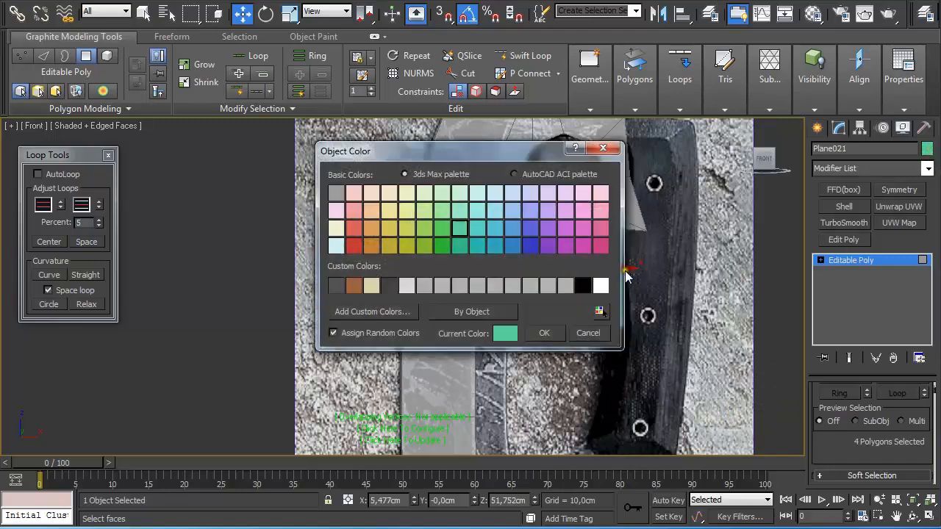
{"action": "left_click", "coordinate": [528, 246]}
{"action": "left_click", "coordinate": [544, 333]}
- Select the edge loop between the plane's two insets and shape it into a circle with Loop Tools
{"action": "scroll", "coordinate": [588, 300], "scroll_direction": "up", "scroll_amount": 4}
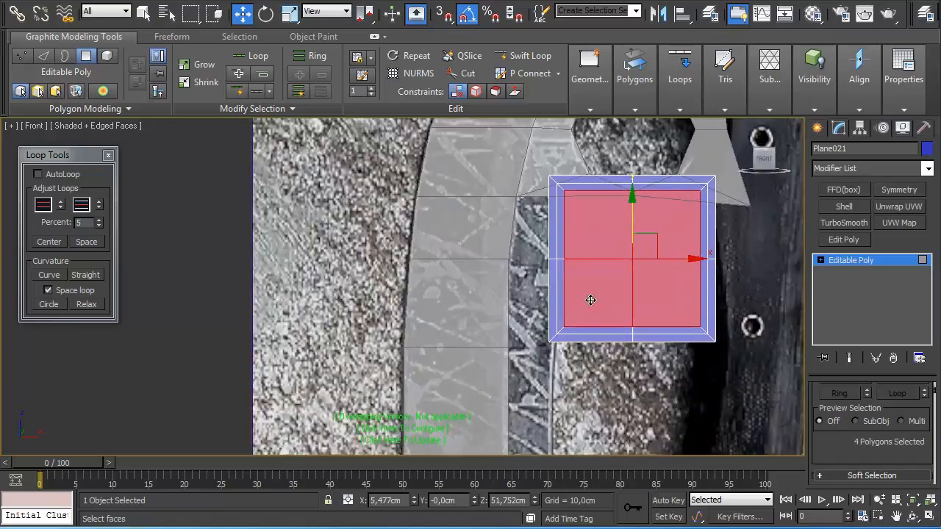
{"action": "key", "text": "2"}
{"action": "left_click", "coordinate": [560, 284]}
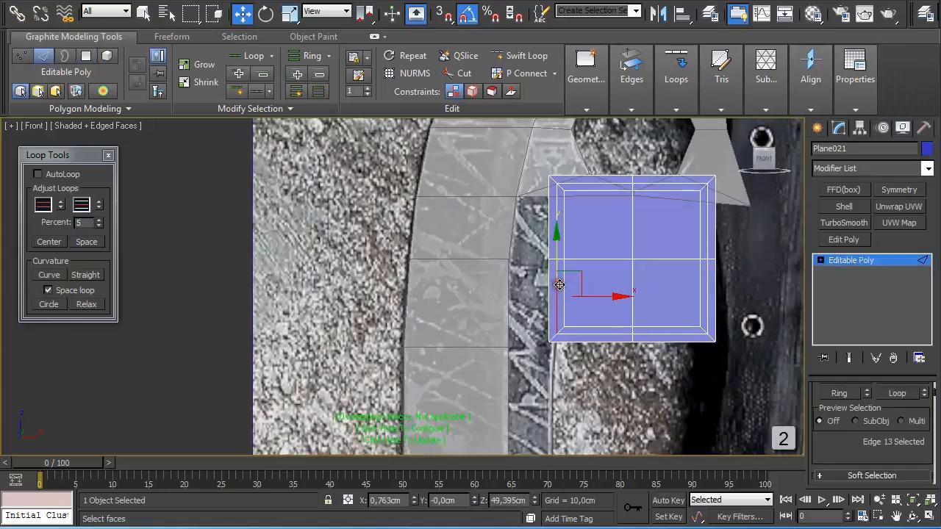
{"action": "double_click", "coordinate": [586, 341]}
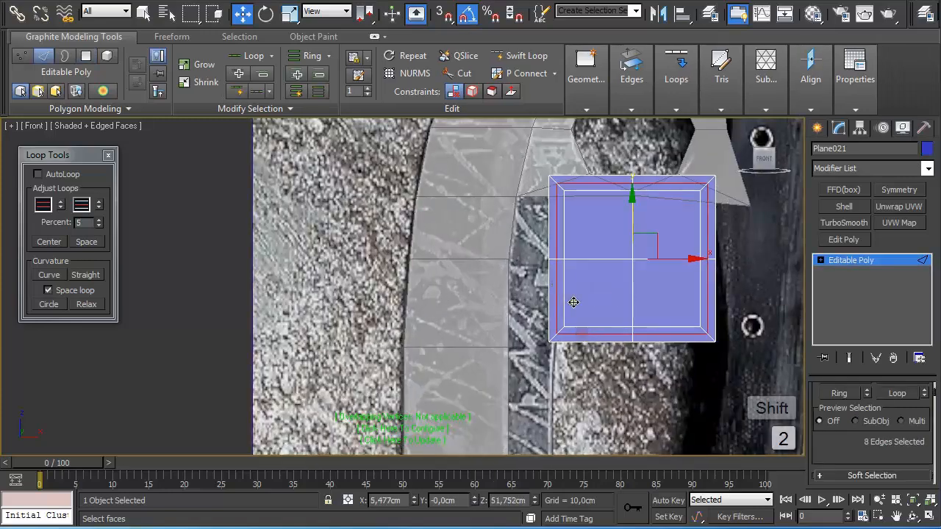
{"action": "left_click", "coordinate": [93, 307]}
{"action": "left_click", "coordinate": [43, 306]}
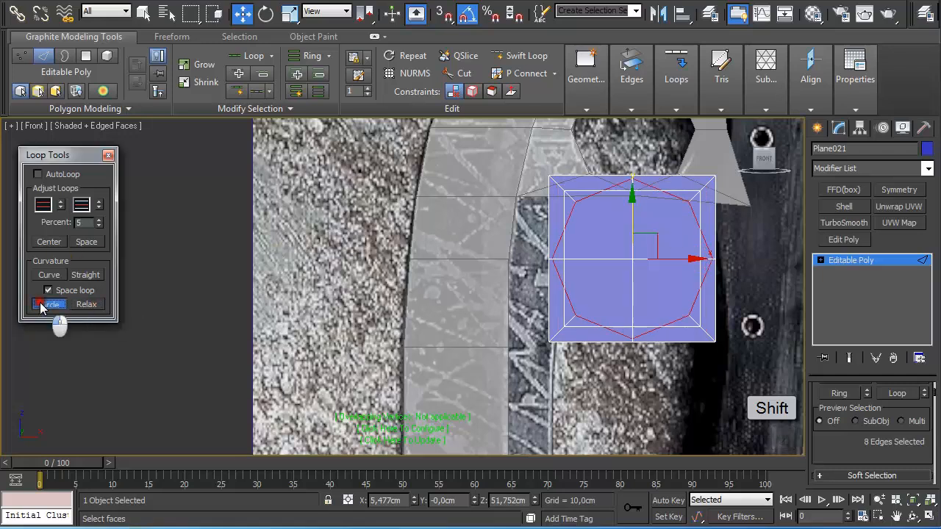
- Turn on see-through display for the plane and scale the circular edge loop uniformly to 80 percent
{"action": "key", "text": "r"}
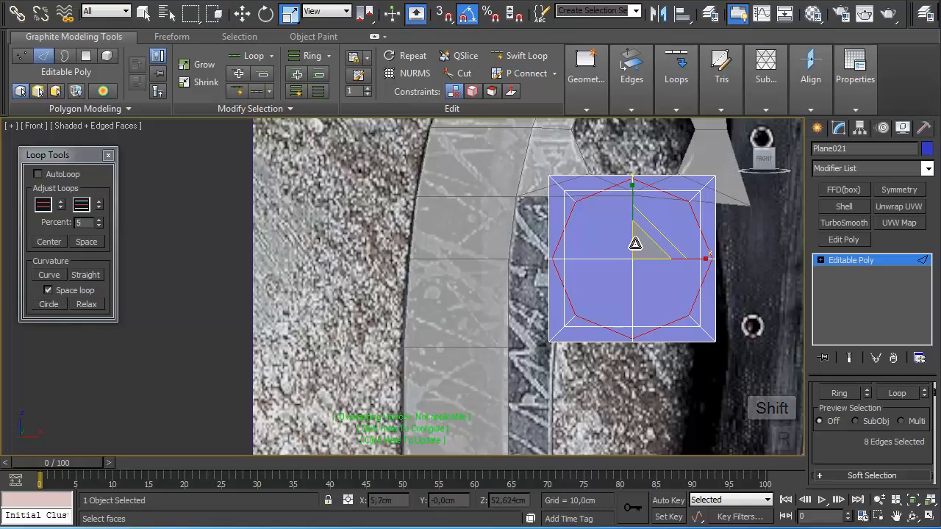
{"action": "key", "text": "alt+x"}
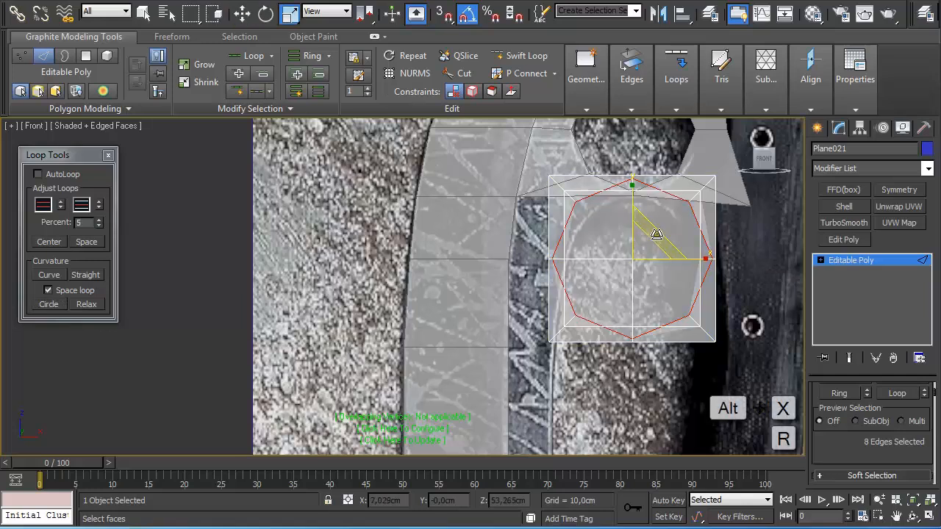
{"action": "left_click_drag", "start_coordinate": [638, 241], "coordinate": [657, 258]}
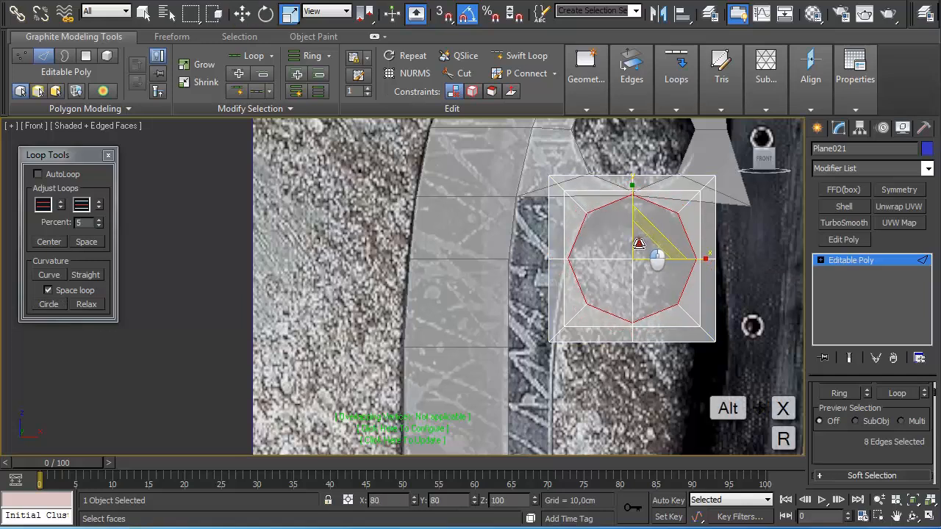
- Grow the plane's central polygon selection out to the circular loop and delete those polygons to open the hole
{"action": "key", "text": "4"}
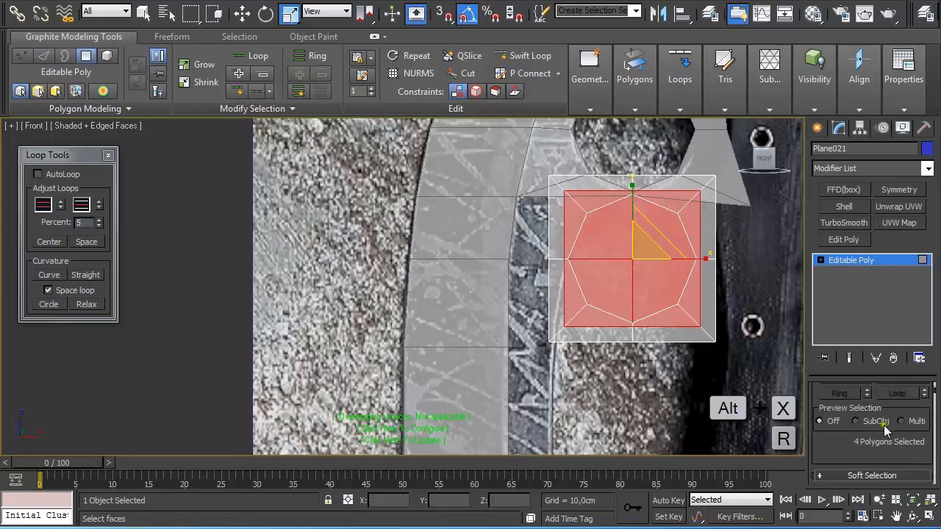
{"action": "scroll", "coordinate": [922, 432], "scroll_direction": "up", "scroll_amount": 5}
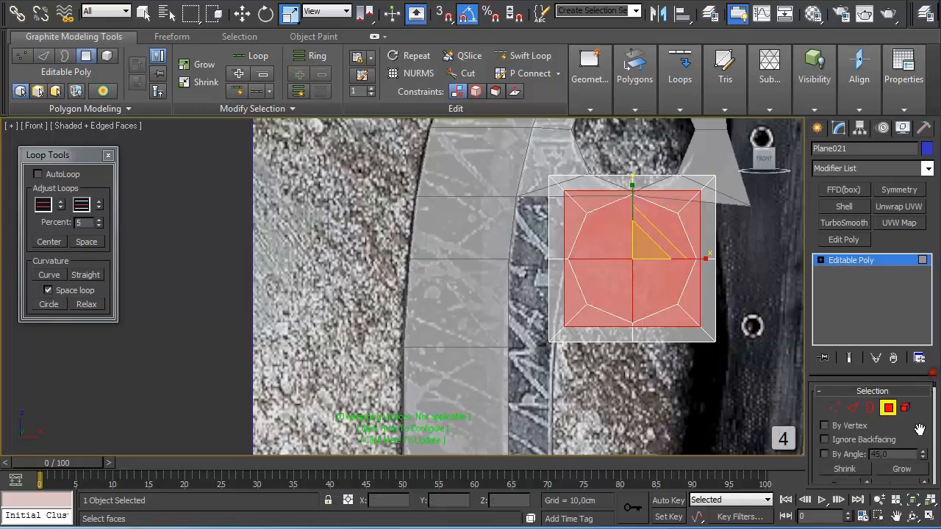
{"action": "left_click", "coordinate": [905, 472]}
{"action": "key", "text": "Delete"}
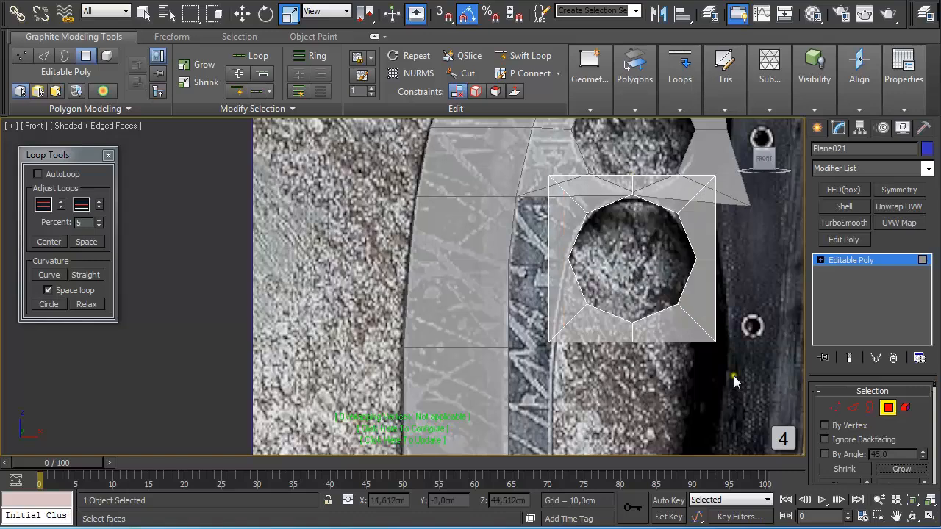
- Delete the polygons in the lower half of the ring around the second finger hole
{"action": "middle_click_drag", "start_coordinate": [684, 357], "coordinate": [632, 318]}
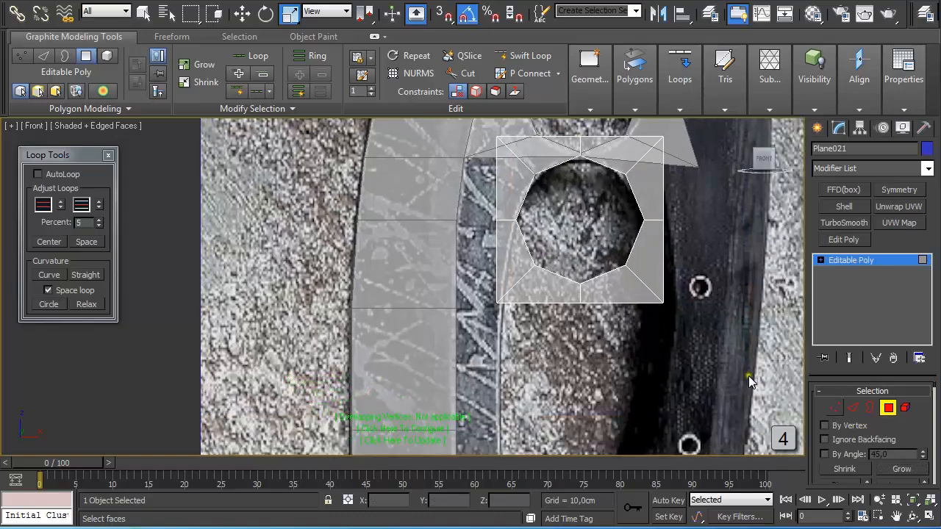
{"action": "left_click_drag", "start_coordinate": [711, 358], "coordinate": [474, 259]}
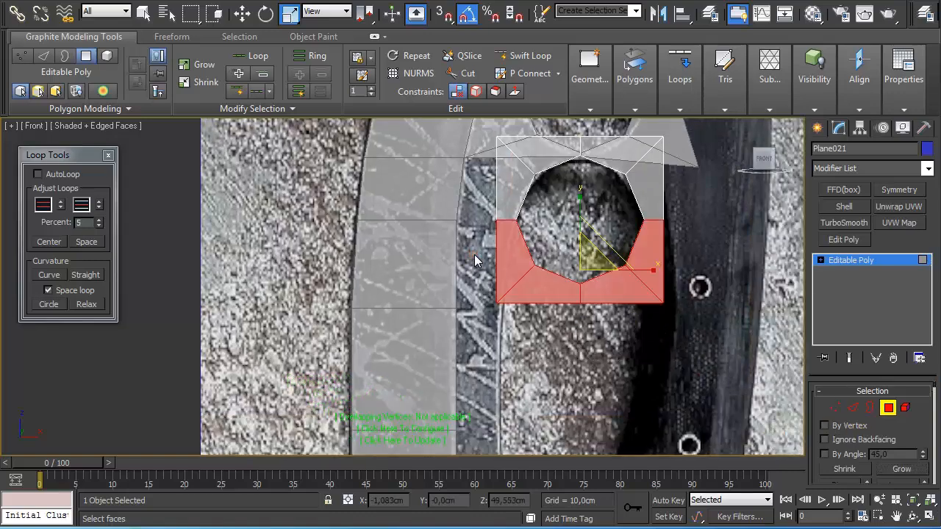
{"action": "key", "text": "Delete"}
{"action": "middle_click_drag", "start_coordinate": [494, 185], "coordinate": [494, 232]}
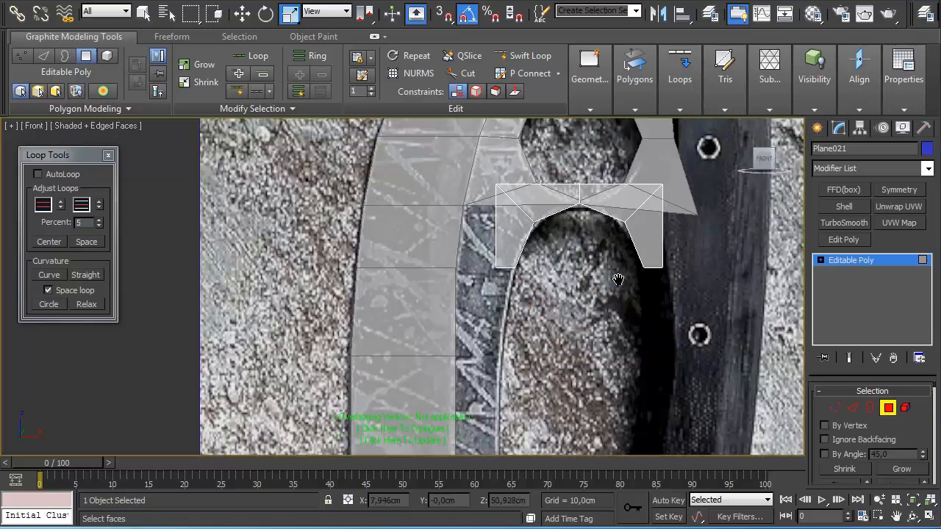
- Move the whole half-ring plane slightly down to Z 51.568 cm so its arch follows the second finger hole
{"action": "left_click", "coordinate": [888, 407]}
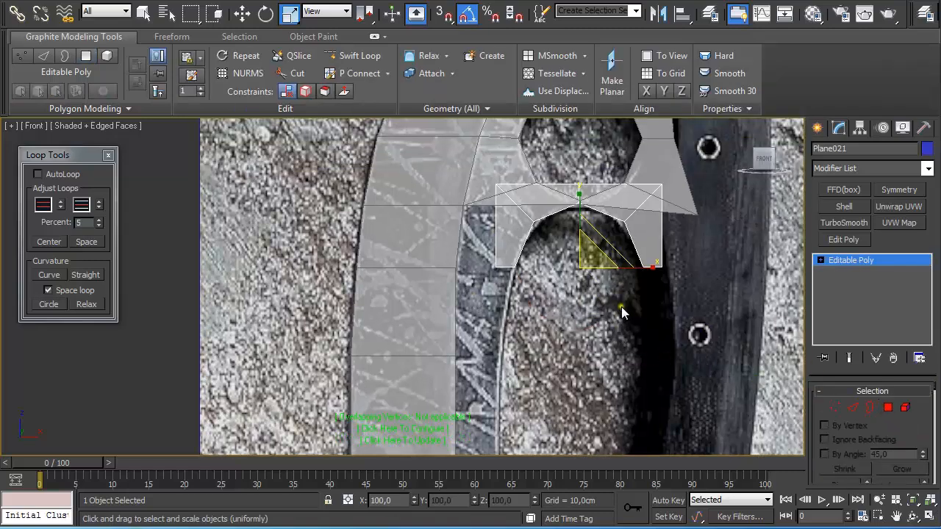
{"action": "scroll", "coordinate": [623, 294], "scroll_direction": "up", "scroll_amount": 2}
{"action": "middle_click_drag", "start_coordinate": [624, 281], "coordinate": [524, 398]}
{"action": "left_click_drag", "start_coordinate": [410, 235], "coordinate": [725, 286]}
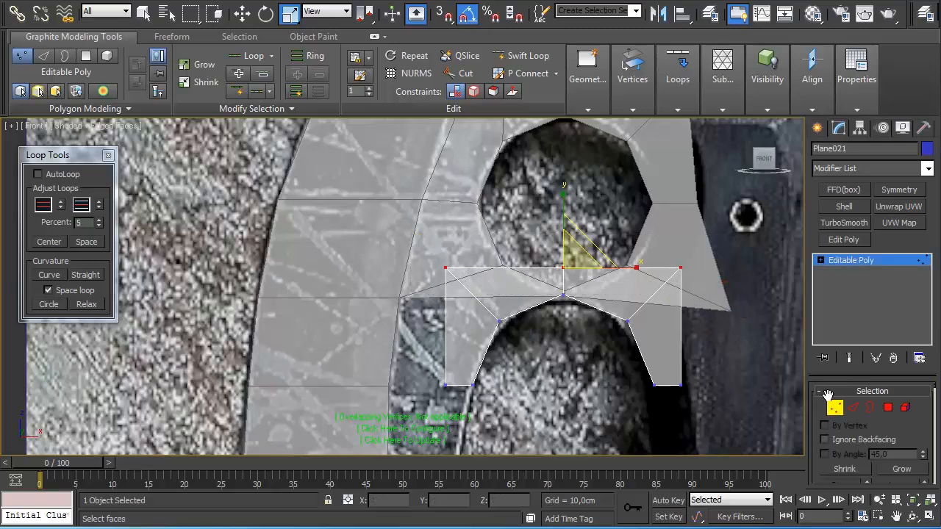
{"action": "left_click", "coordinate": [835, 407]}
{"action": "key", "text": "w"}
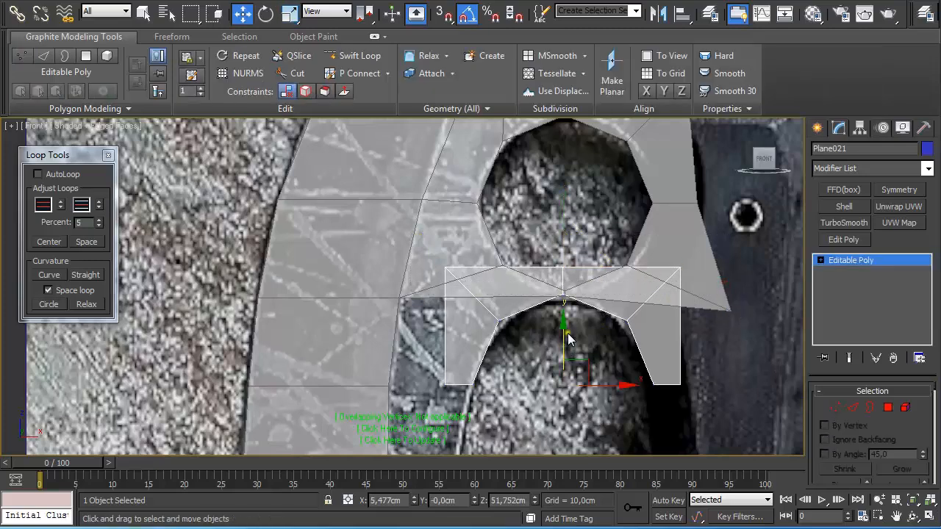
{"action": "left_click_drag", "start_coordinate": [564, 325], "coordinate": [566, 330]}
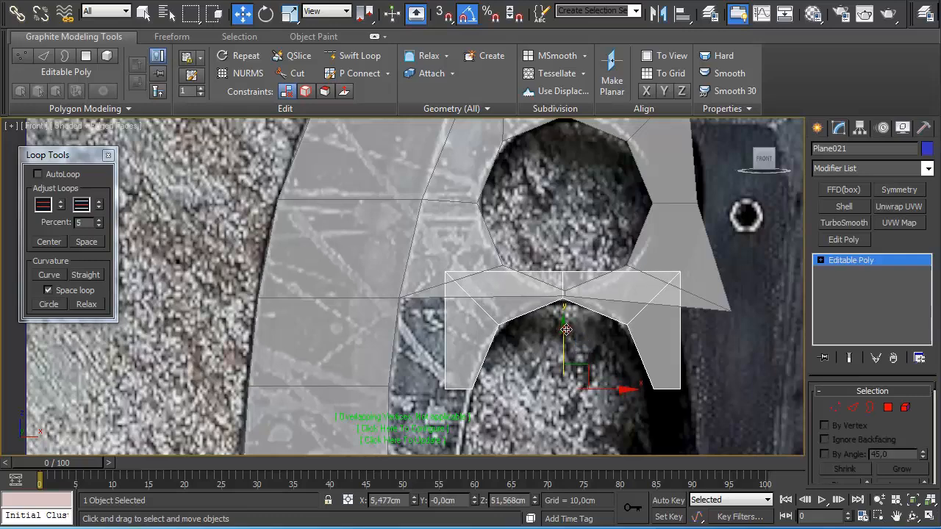
- Lower the half-ring's top row of vertices to Z 55.812 cm, just above the peak of the arch
{"action": "scroll", "coordinate": [632, 310], "scroll_direction": "up", "scroll_amount": 4}
{"action": "middle_click_drag", "start_coordinate": [677, 308], "coordinate": [559, 293]}
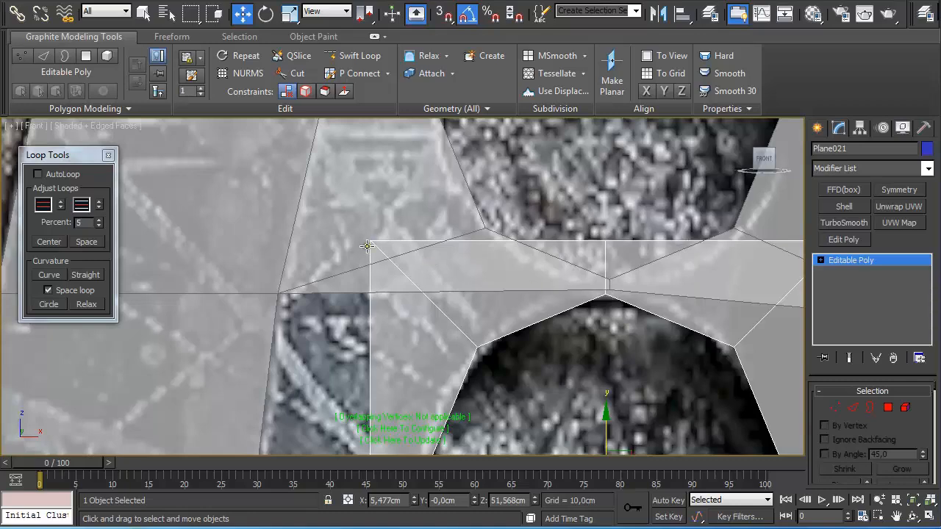
{"action": "key", "text": "1"}
{"action": "scroll", "coordinate": [406, 273], "scroll_direction": "down", "scroll_amount": 2}
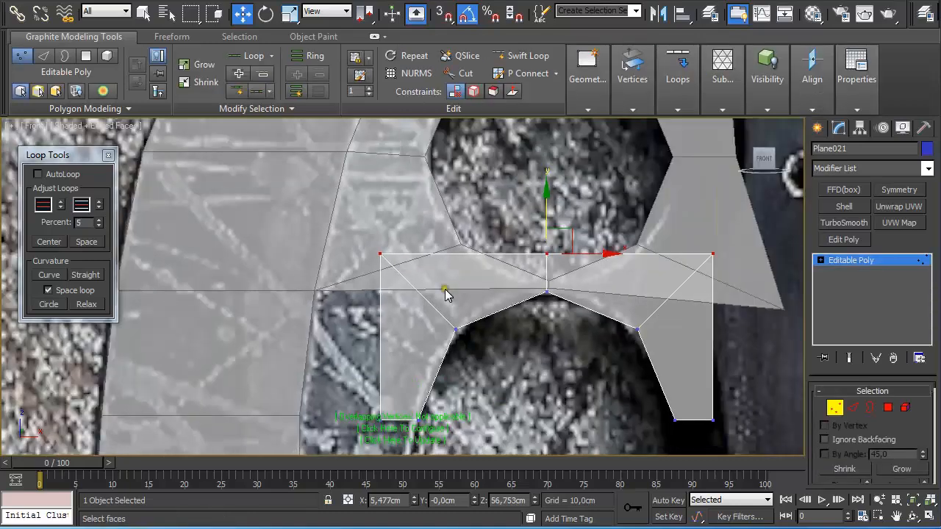
{"action": "left_click_drag", "start_coordinate": [541, 209], "coordinate": [544, 235]}
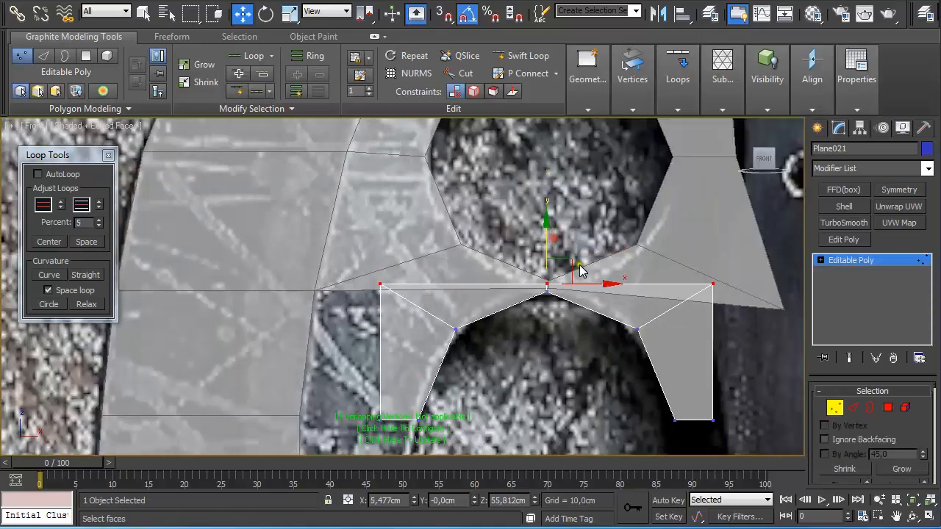
- Raise the bottom middle vertex of the upper finger hole section slightly to Z 55.749 cm
{"action": "scroll", "coordinate": [592, 270], "scroll_direction": "up", "scroll_amount": 2}
{"action": "middle_click_drag", "start_coordinate": [594, 272], "coordinate": [490, 282]}
{"action": "left_click", "coordinate": [827, 409]}
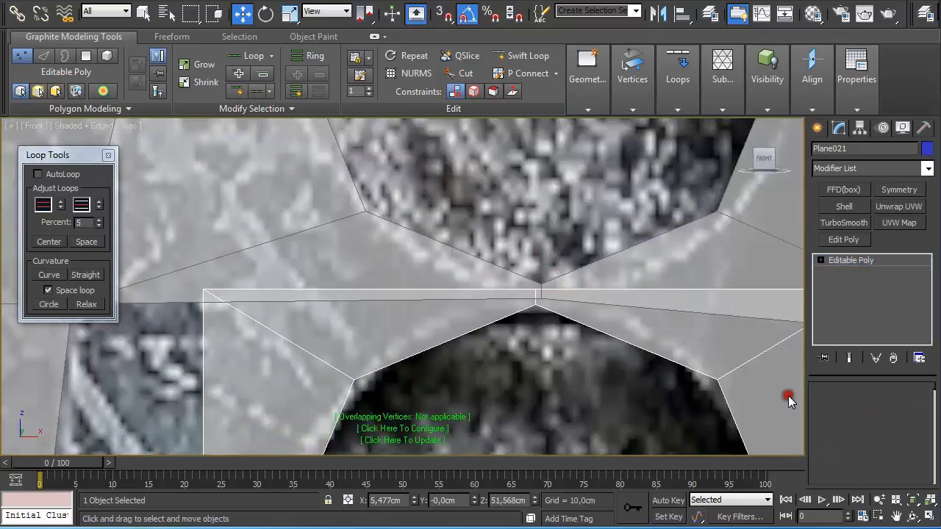
{"action": "left_click", "coordinate": [433, 268]}
{"action": "key", "text": "1"}
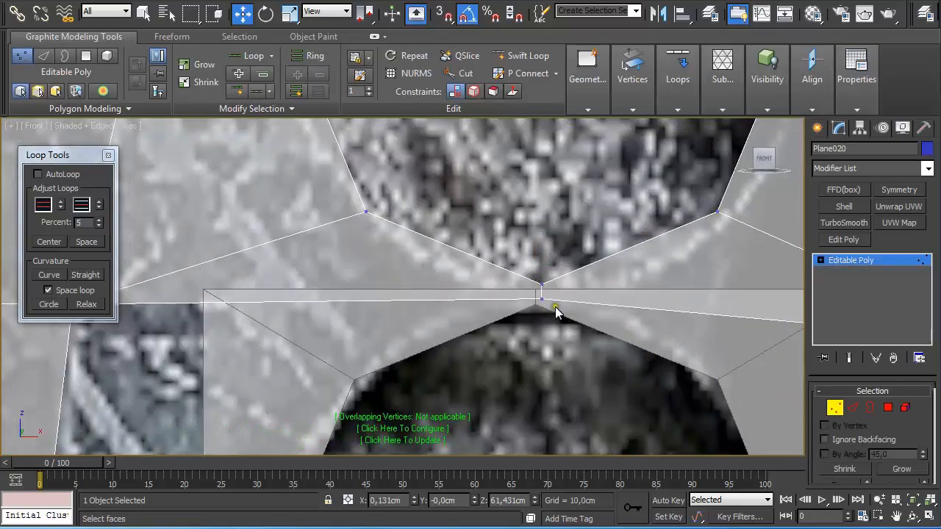
{"action": "scroll", "coordinate": [556, 309], "scroll_direction": "up", "scroll_amount": 4}
{"action": "left_click_drag", "start_coordinate": [557, 309], "coordinate": [508, 275]}
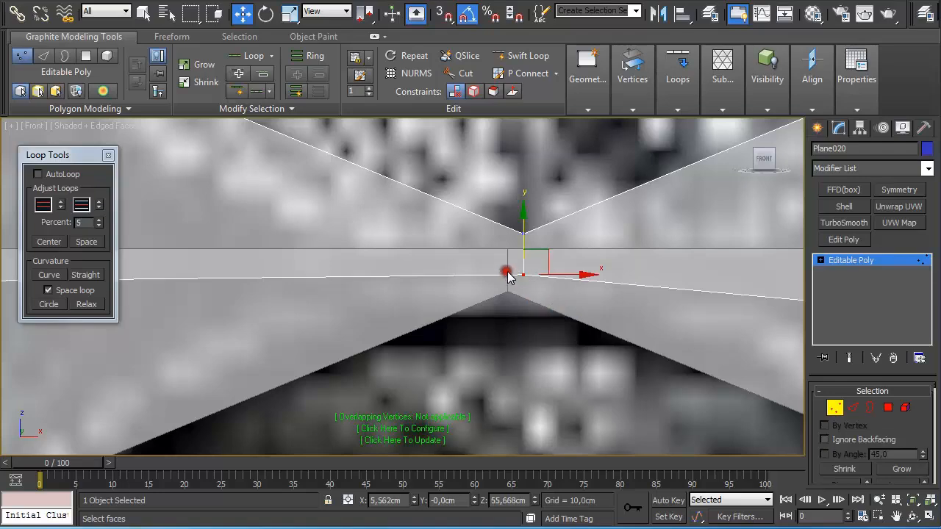
{"action": "left_click_drag", "start_coordinate": [523, 229], "coordinate": [535, 228]}
{"action": "scroll", "coordinate": [533, 232], "scroll_direction": "down", "scroll_amount": 3}
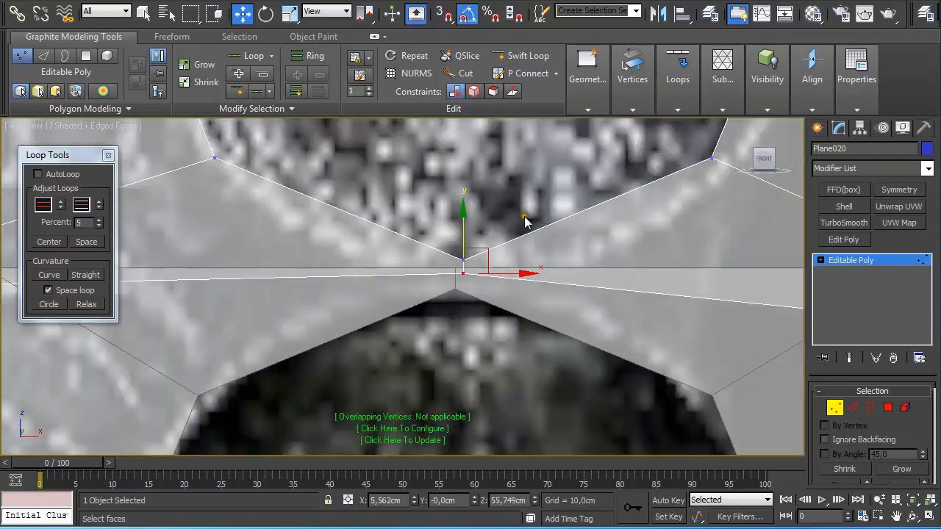
- Turn on vertex snapping and snap the half-ring's outer top corner vertex to the upper section's outer bottom corner
{"action": "left_click", "coordinate": [834, 406]}
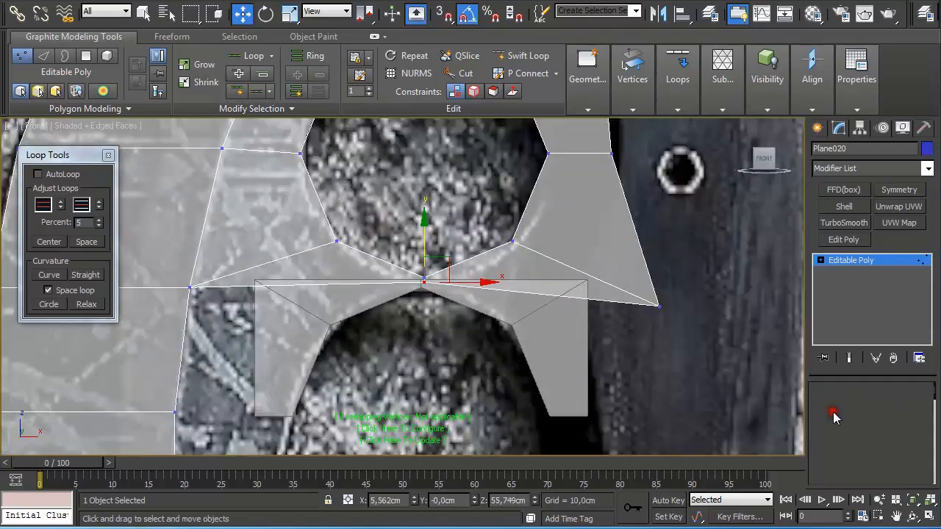
{"action": "left_click", "coordinate": [534, 317]}
{"action": "key", "text": "s"}
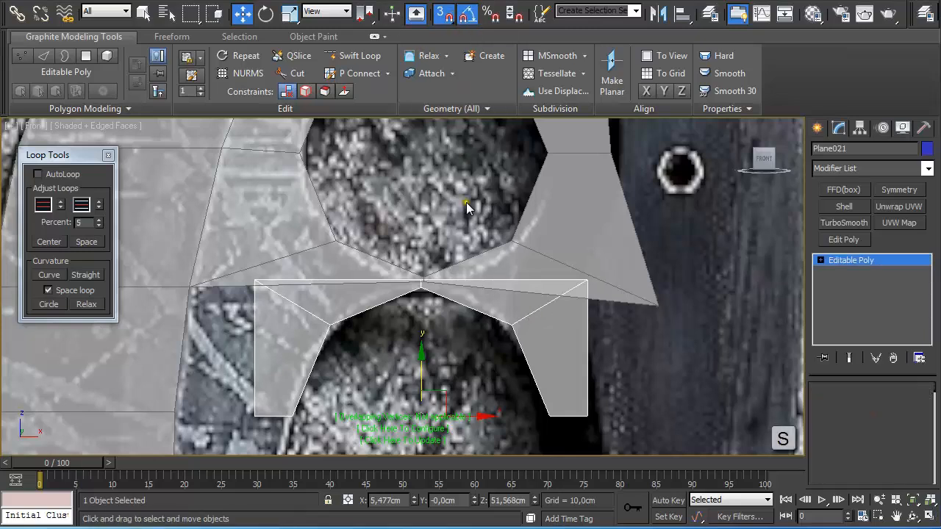
{"action": "key", "text": "1"}
{"action": "left_click", "coordinate": [587, 280]}
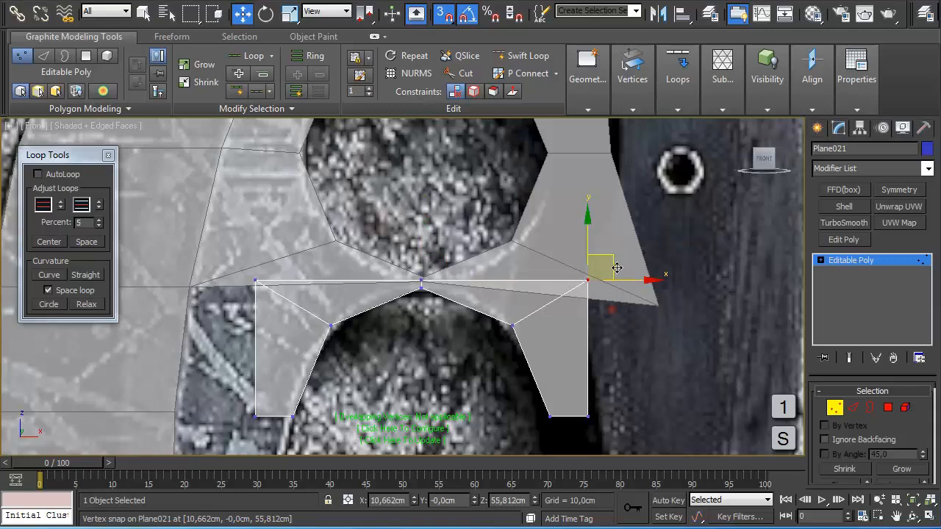
{"action": "mouse_move", "coordinate": [647, 307]}
{"action": "left_mouse_down"}
{"action": "mouse_move", "coordinate": [651, 296]}
{"action": "mouse_move", "coordinate": [627, 317]}
{"action": "mouse_move", "coordinate": [651, 275]}
{"action": "mouse_move", "coordinate": [656, 308]}
{"action": "left_mouse_up"}
- Snap the half-ring's top middle and blade-side top corner vertices to the matching bottom vertices of the upper section
{"action": "scroll", "coordinate": [408, 276], "scroll_direction": "up", "scroll_amount": 5}
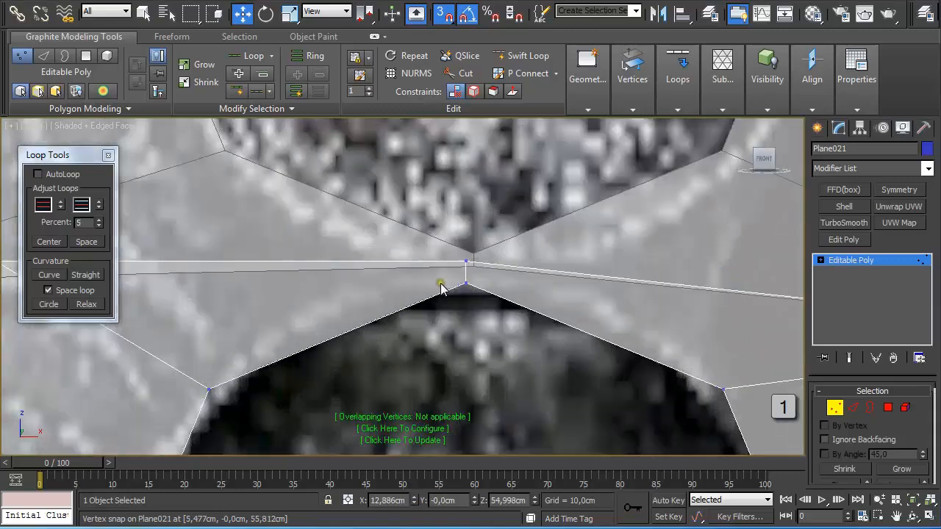
{"action": "left_click", "coordinate": [527, 237]}
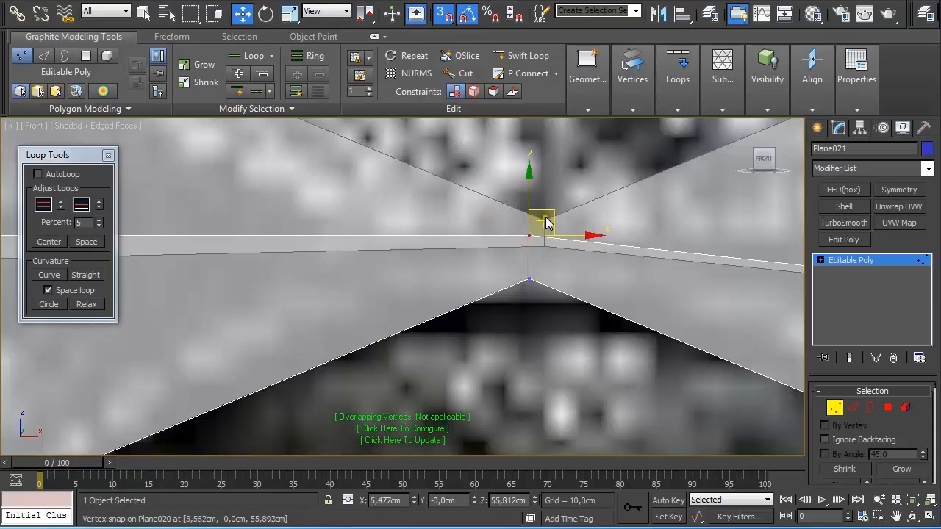
{"action": "left_click_drag", "start_coordinate": [545, 223], "coordinate": [563, 258]}
{"action": "scroll", "coordinate": [357, 242], "scroll_direction": "up", "scroll_amount": 3}
{"action": "middle_click_drag", "start_coordinate": [358, 242], "coordinate": [617, 248]}
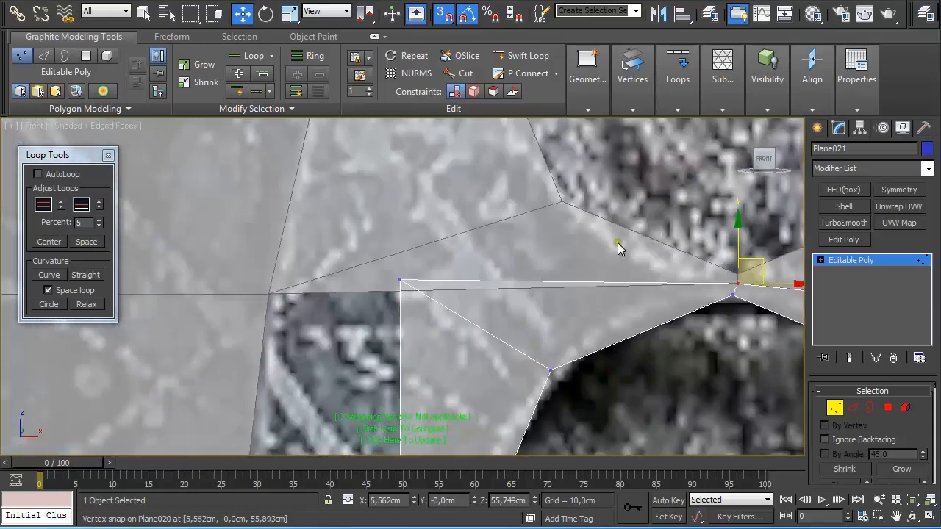
{"action": "left_click_drag", "start_coordinate": [402, 285], "coordinate": [277, 301]}
- Snap the half-ring's blade-side bottom corner vertex to the adjacent vertex on the blade's edge
{"action": "scroll", "coordinate": [277, 301], "scroll_direction": "down", "scroll_amount": 2}
{"action": "middle_click_drag", "start_coordinate": [277, 301], "coordinate": [272, 167]}
{"action": "left_click", "coordinate": [397, 301]}
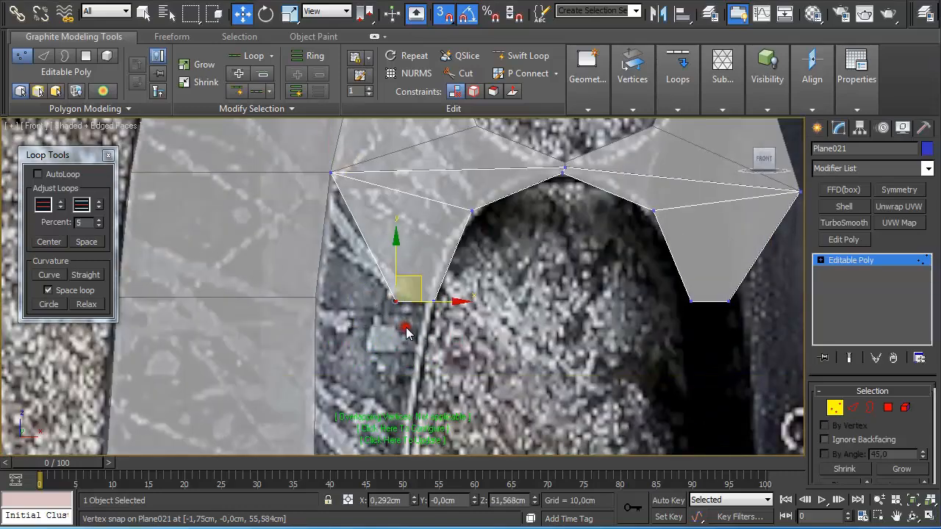
{"action": "left_click_drag", "start_coordinate": [421, 283], "coordinate": [333, 283]}
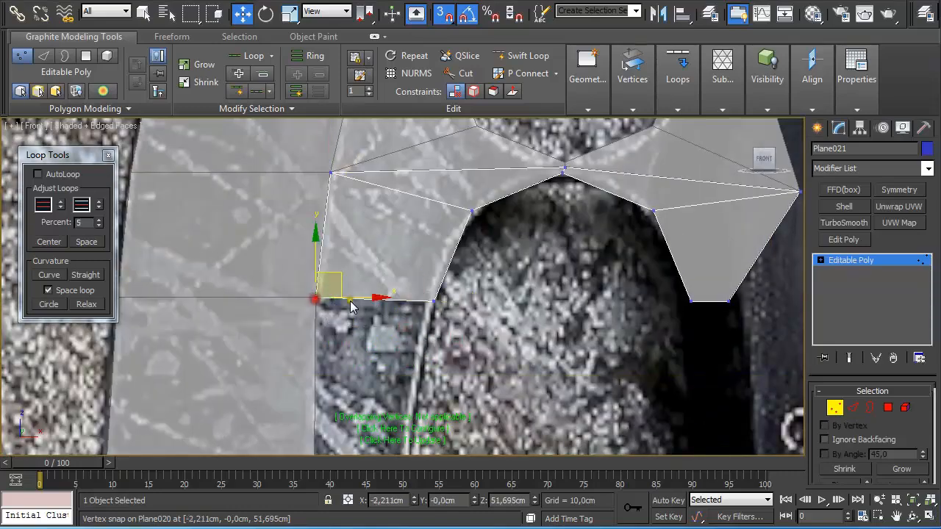
- With snapping off, move the outer bottom corner vertex outward along X to 12.716 cm
{"action": "scroll", "coordinate": [404, 286], "scroll_direction": "down", "scroll_amount": 2}
{"action": "left_click_drag", "start_coordinate": [566, 294], "coordinate": [650, 295]}
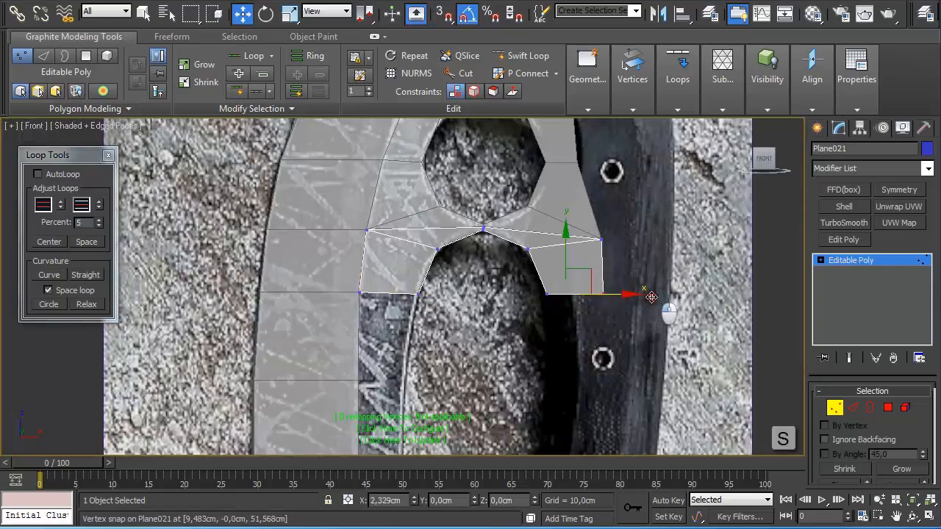
{"action": "middle_click_drag", "start_coordinate": [650, 295], "coordinate": [641, 266]}
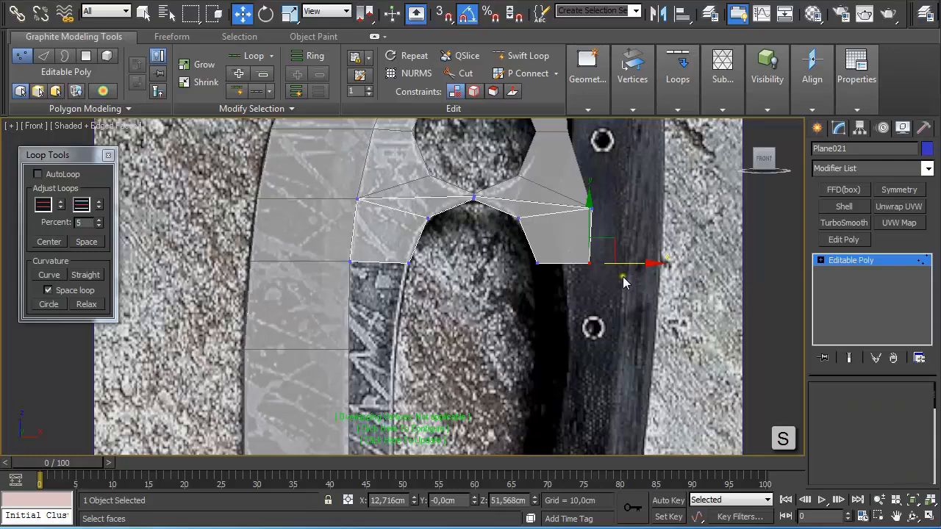
- Select the half-ring's two bottom edges and extend them downward in several segments to the lower end of the opening
{"action": "key", "text": "2"}
{"action": "left_click", "coordinate": [559, 262]}
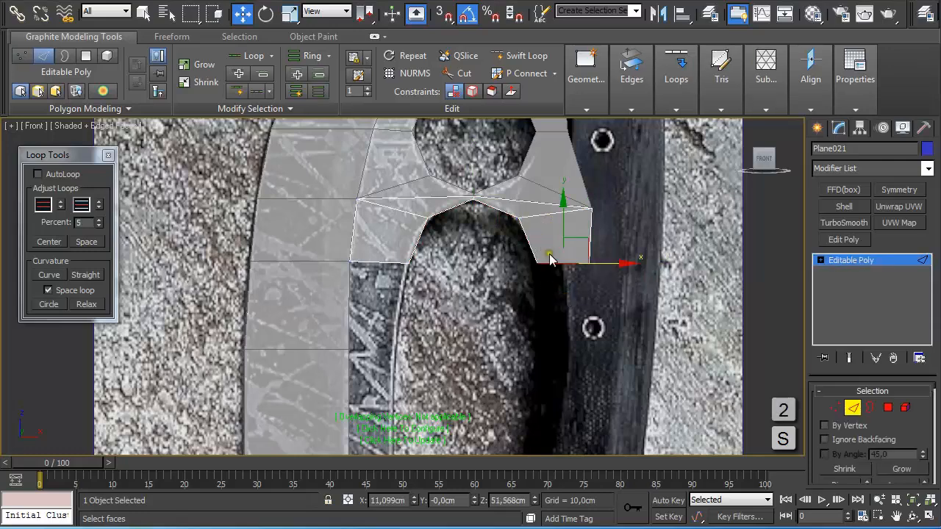
{"action": "left_click", "coordinate": [369, 259]}
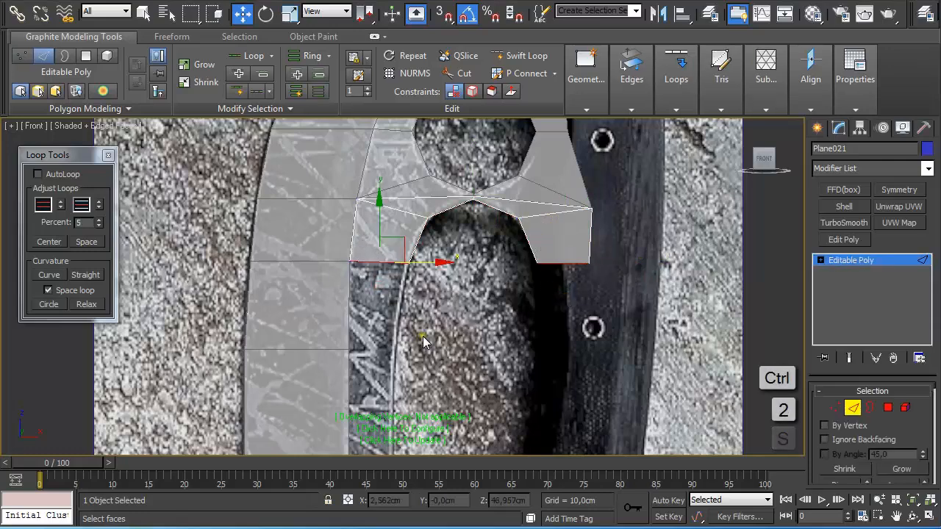
{"action": "middle_click_drag", "start_coordinate": [430, 342], "coordinate": [431, 333]}
{"action": "left_click_drag", "start_coordinate": [379, 205], "coordinate": [385, 292], "text": "shift"}
{"action": "middle_click_drag", "start_coordinate": [405, 342], "coordinate": [366, 218]}
{"action": "left_click_drag", "start_coordinate": [354, 175], "coordinate": [358, 356], "text": "shift"}
{"action": "middle_click_drag", "start_coordinate": [359, 356], "coordinate": [409, 312]}
{"action": "scroll", "coordinate": [410, 311], "scroll_direction": "up", "scroll_amount": 4}
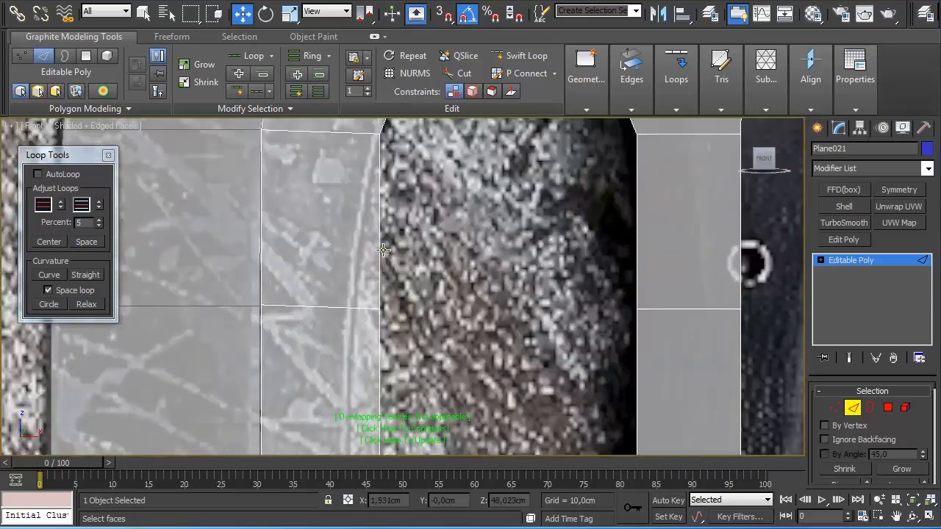
- With vertex snapping on, snap the blade-side vertices of the three new rows to the matching vertices on the blade
{"action": "middle_click_drag", "start_coordinate": [384, 250], "coordinate": [450, 224]}
{"action": "key", "text": "1"}
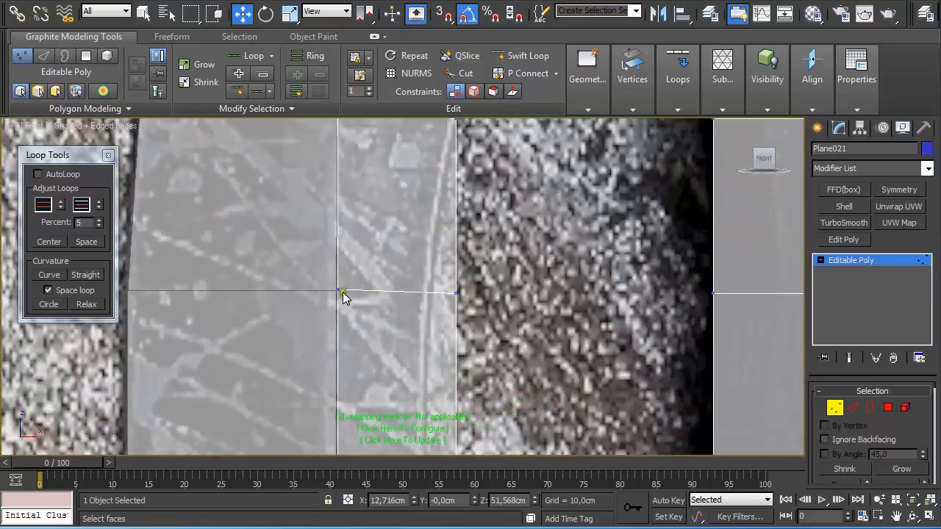
{"action": "key", "text": "s"}
{"action": "left_click", "coordinate": [339, 290]}
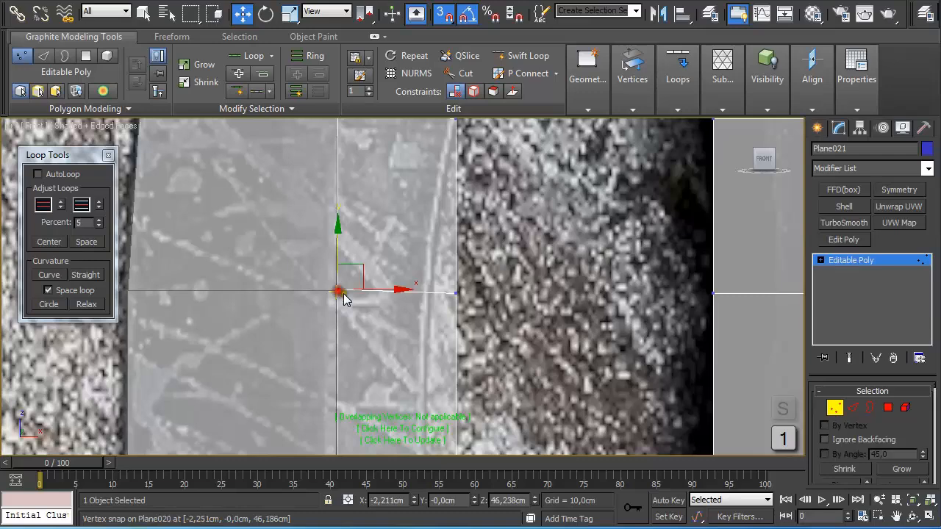
{"action": "left_click_drag", "start_coordinate": [376, 289], "coordinate": [352, 302]}
{"action": "middle_click_drag", "start_coordinate": [378, 365], "coordinate": [372, 156]}
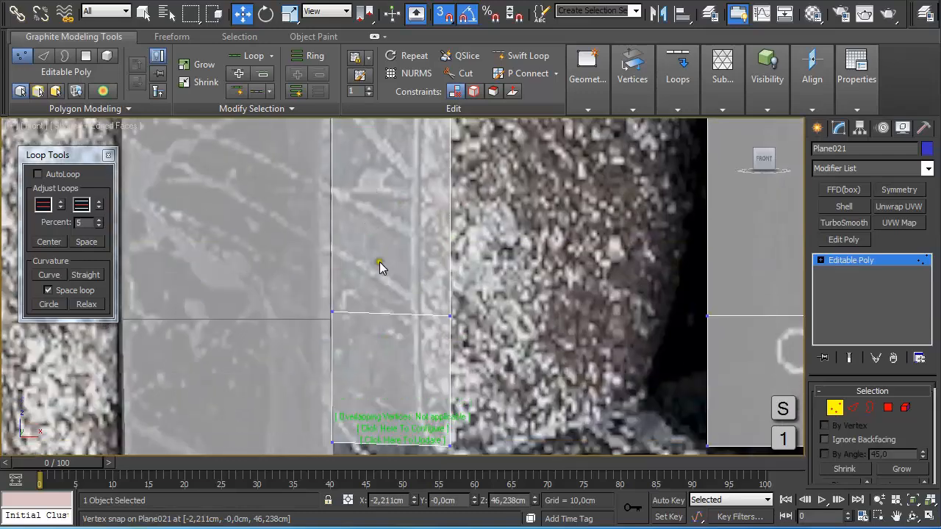
{"action": "left_click", "coordinate": [331, 312]}
{"action": "left_click_drag", "start_coordinate": [357, 292], "coordinate": [339, 323]}
{"action": "middle_click_drag", "start_coordinate": [342, 421], "coordinate": [337, 247]}
{"action": "left_click_drag", "start_coordinate": [319, 253], "coordinate": [368, 291]}
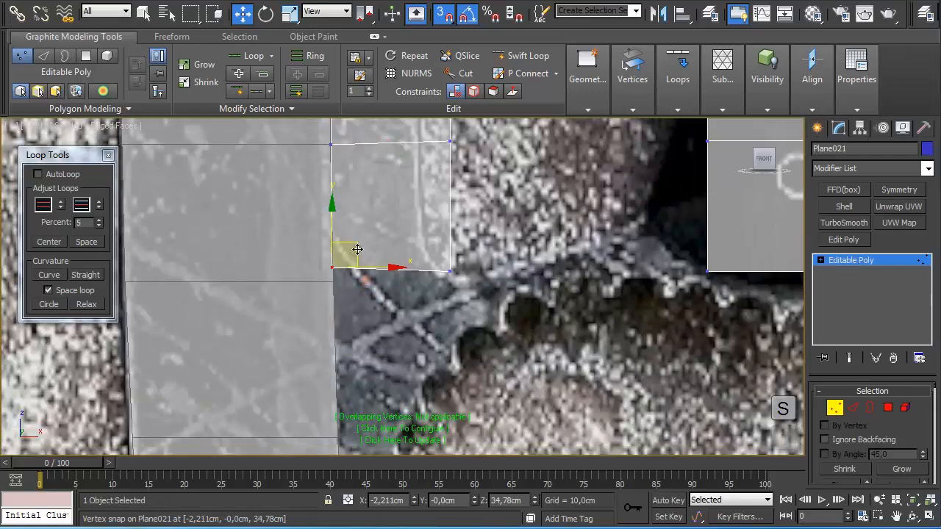
{"action": "left_click_drag", "start_coordinate": [358, 249], "coordinate": [346, 280]}
- With snapping off, move the first two new rows' opening-side vertices on the blade-side strip to X 0.661 cm and 0.532 cm
{"action": "scroll", "coordinate": [368, 257], "scroll_direction": "down", "scroll_amount": 3}
{"action": "middle_click_drag", "start_coordinate": [465, 195], "coordinate": [435, 309]}
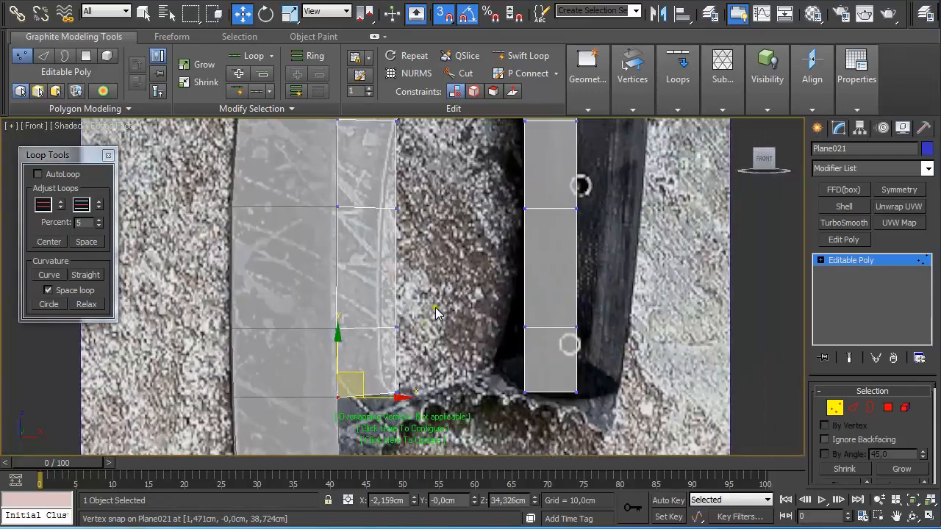
{"action": "scroll", "coordinate": [477, 244], "scroll_direction": "up", "scroll_amount": 3}
{"action": "scroll", "coordinate": [472, 299], "scroll_direction": "down", "scroll_amount": 1}
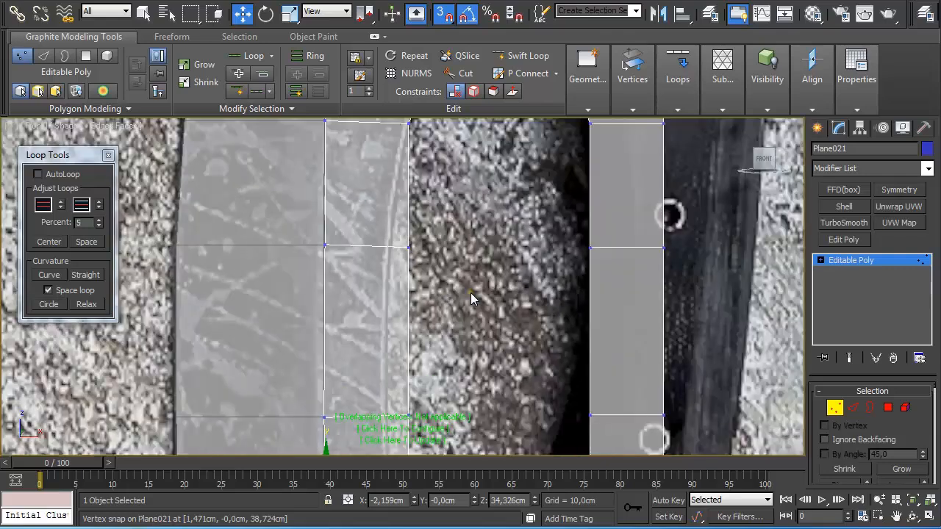
{"action": "key", "text": "s"}
{"action": "left_click", "coordinate": [407, 249]}
{"action": "left_click_drag", "start_coordinate": [453, 251], "coordinate": [433, 255]}
{"action": "middle_click_drag", "start_coordinate": [439, 365], "coordinate": [417, 256]}
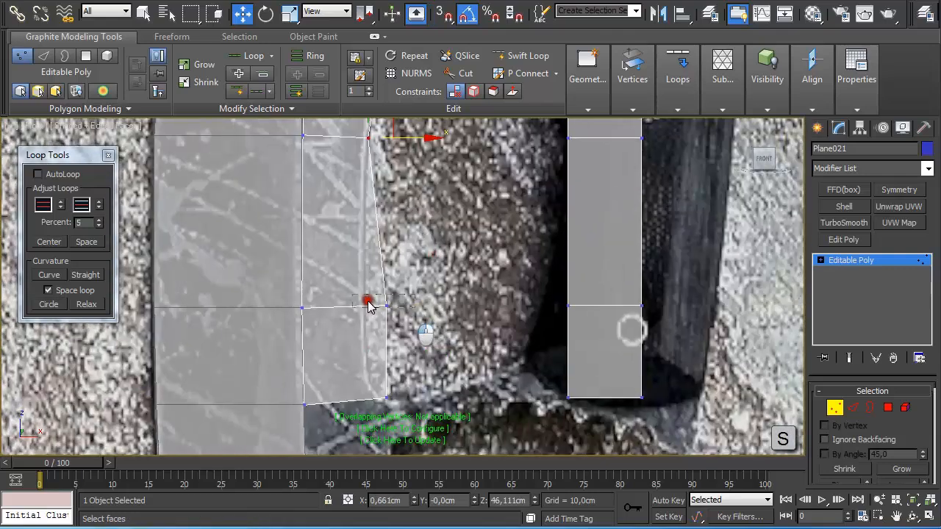
{"action": "left_click_drag", "start_coordinate": [368, 301], "coordinate": [354, 288]}
{"action": "left_click_drag", "start_coordinate": [418, 307], "coordinate": [397, 307]}
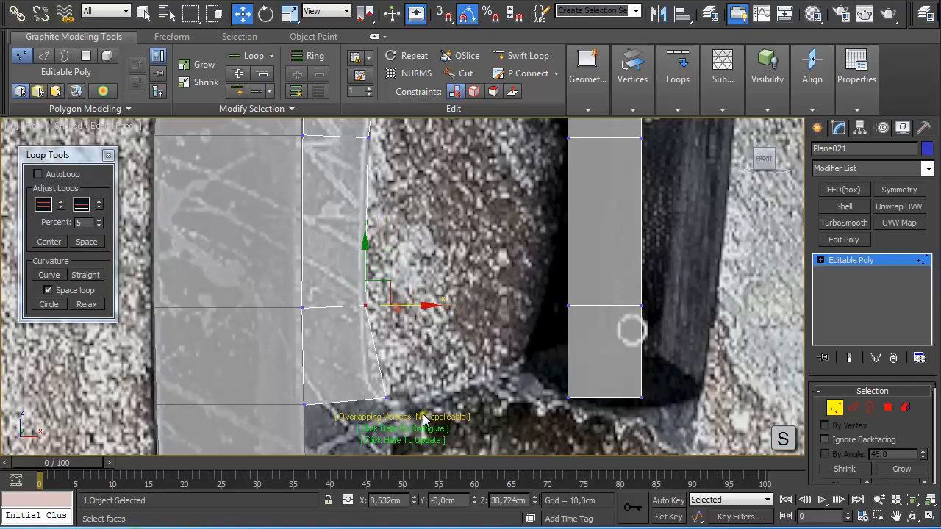
- Move the bottom opening-side vertex of the blade-side strip up and inward to about X 0.629 cm, Z 35.4 cm
{"action": "left_click", "coordinate": [419, 416]}
{"action": "left_click_drag", "start_coordinate": [371, 377], "coordinate": [398, 405]}
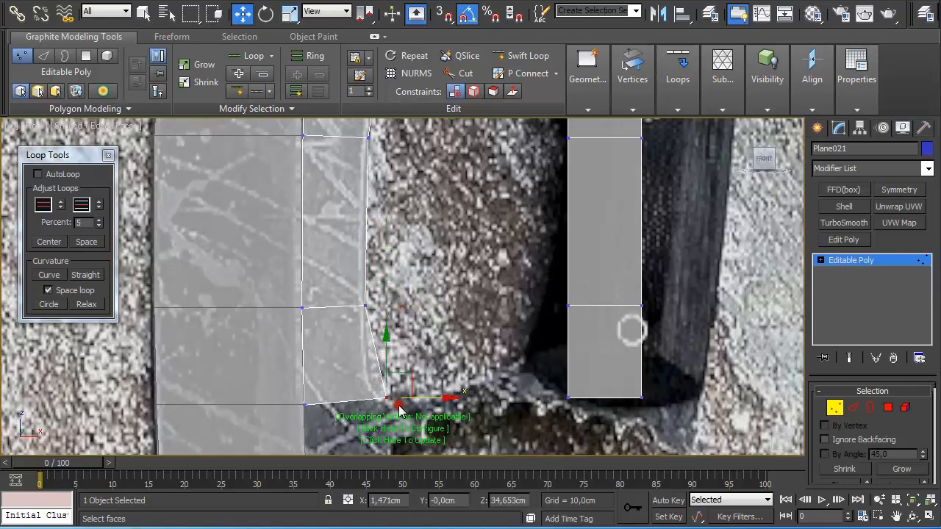
{"action": "middle_click_drag", "start_coordinate": [398, 409], "coordinate": [457, 262]}
{"action": "left_click_drag", "start_coordinate": [437, 282], "coordinate": [417, 265]}
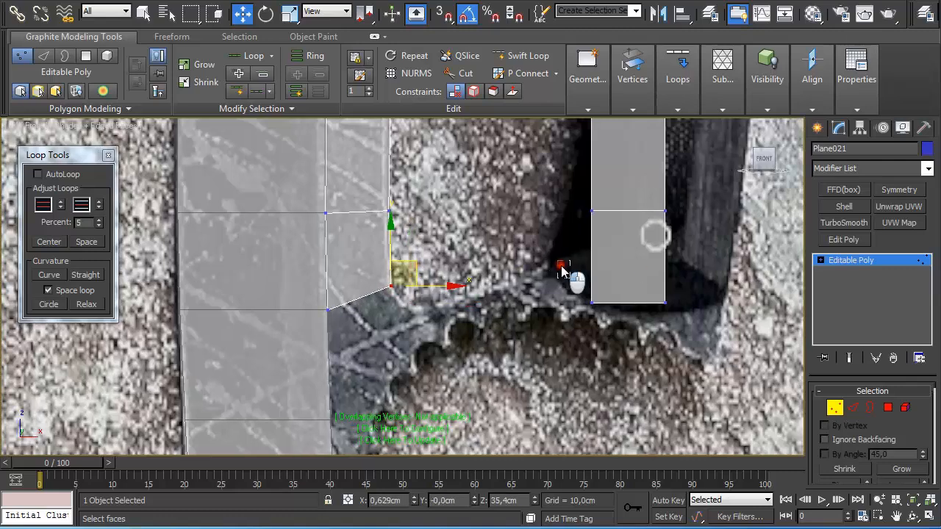
- Raise the outer strip's two bottom vertices to about X 9.216, Z 35.984 cm on the opening side and X 12.447, Z 35.789 cm outside
{"action": "left_click_drag", "start_coordinate": [562, 266], "coordinate": [610, 329]}
{"action": "left_click_drag", "start_coordinate": [606, 280], "coordinate": [600, 250]}
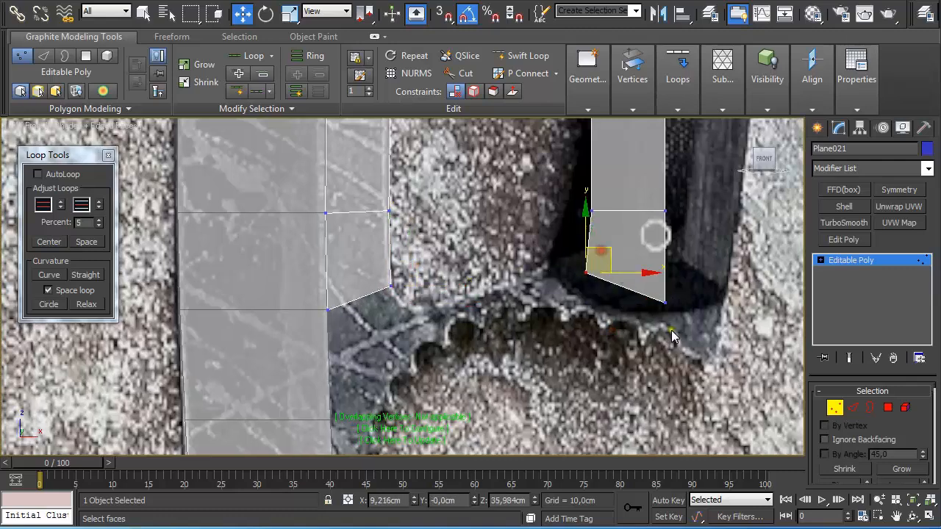
{"action": "left_click_drag", "start_coordinate": [671, 336], "coordinate": [674, 256]}
{"action": "middle_click_drag", "start_coordinate": [675, 250], "coordinate": [686, 356]}
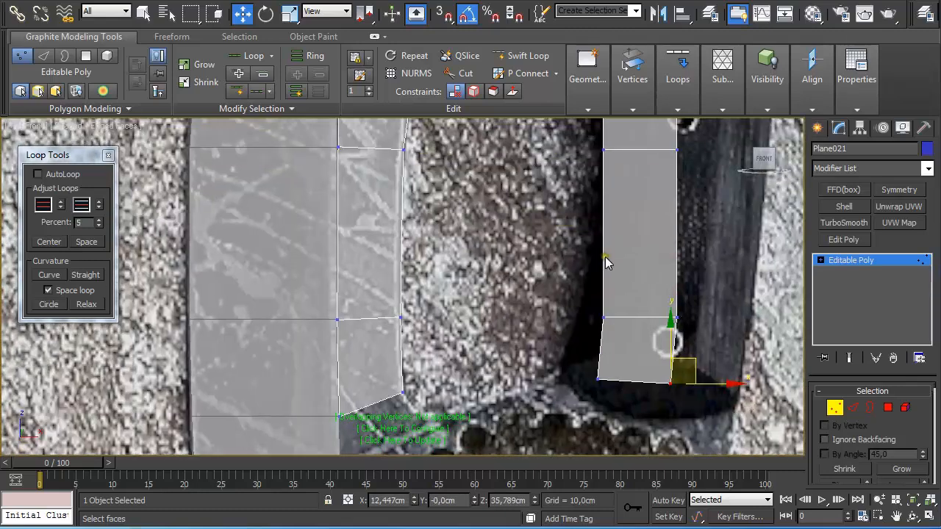
- Move the outer strip's two middle opening-side vertices along X to follow the hole's outline, placing the lower one at X 9.658 cm
{"action": "scroll", "coordinate": [607, 261], "scroll_direction": "down", "scroll_amount": 2}
{"action": "middle_click_drag", "start_coordinate": [577, 171], "coordinate": [597, 252]}
{"action": "left_click_drag", "start_coordinate": [561, 269], "coordinate": [581, 304]}
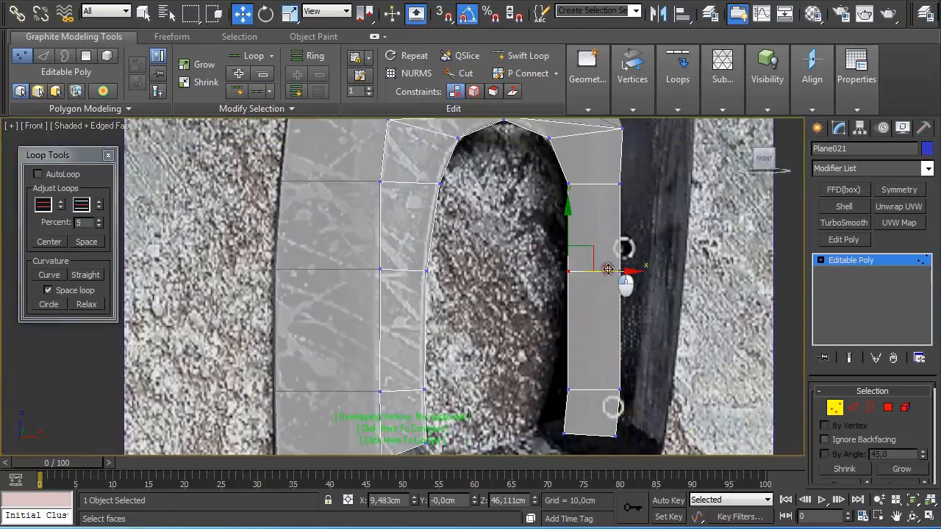
{"action": "left_click_drag", "start_coordinate": [607, 270], "coordinate": [616, 271]}
{"action": "left_click", "coordinate": [570, 390]}
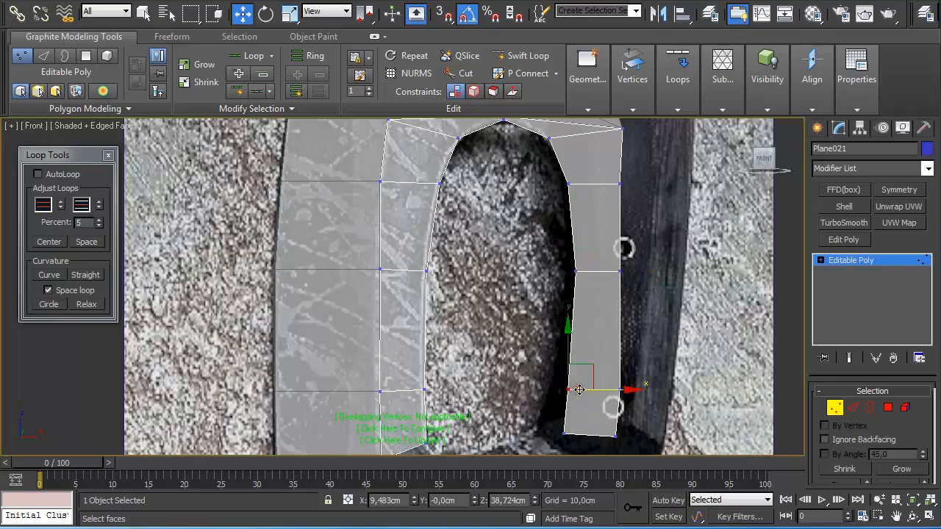
{"action": "left_click_drag", "start_coordinate": [627, 391], "coordinate": [631, 399]}
{"action": "middle_click_drag", "start_coordinate": [600, 398], "coordinate": [572, 243]}
{"action": "scroll", "coordinate": [577, 253], "scroll_direction": "up", "scroll_amount": 3}
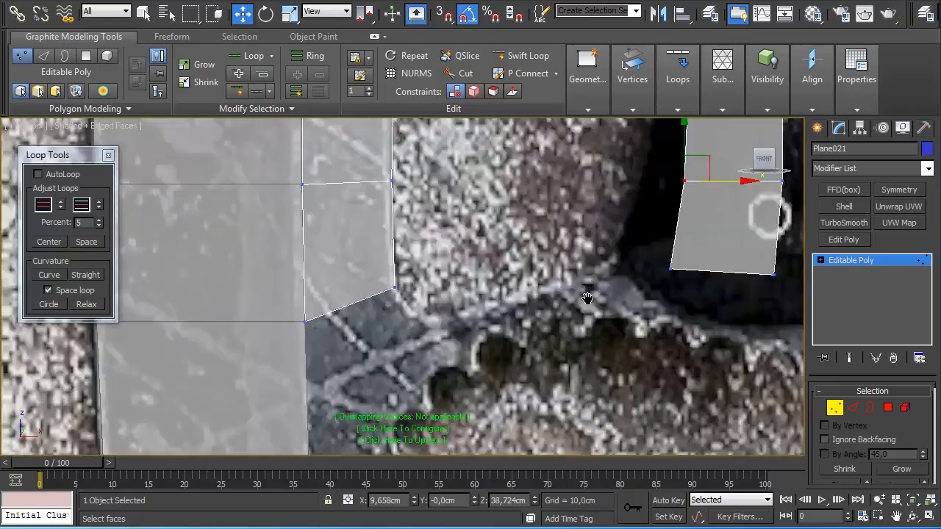
- Extend the bottom edges of both strips straight downward by about 1 cm as one new segment
{"action": "left_click", "coordinate": [852, 408]}
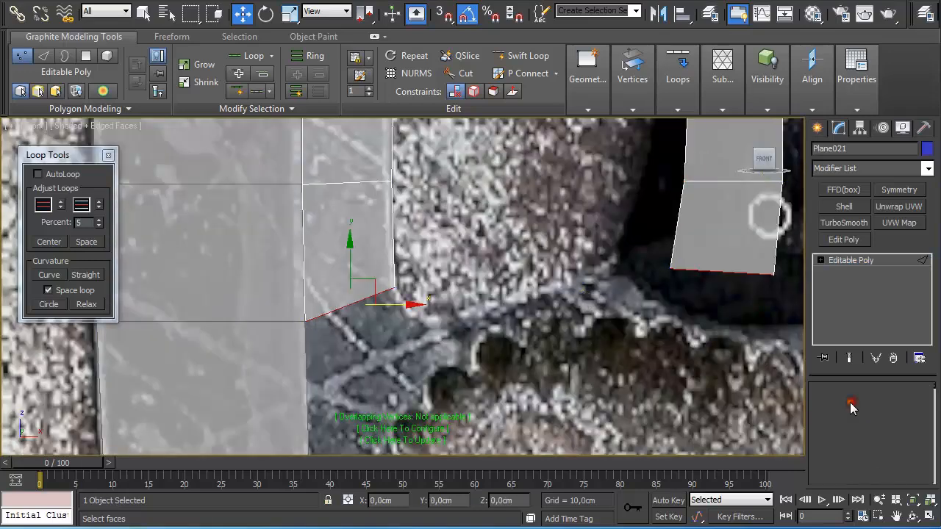
{"action": "middle_click_drag", "start_coordinate": [663, 320], "coordinate": [604, 307]}
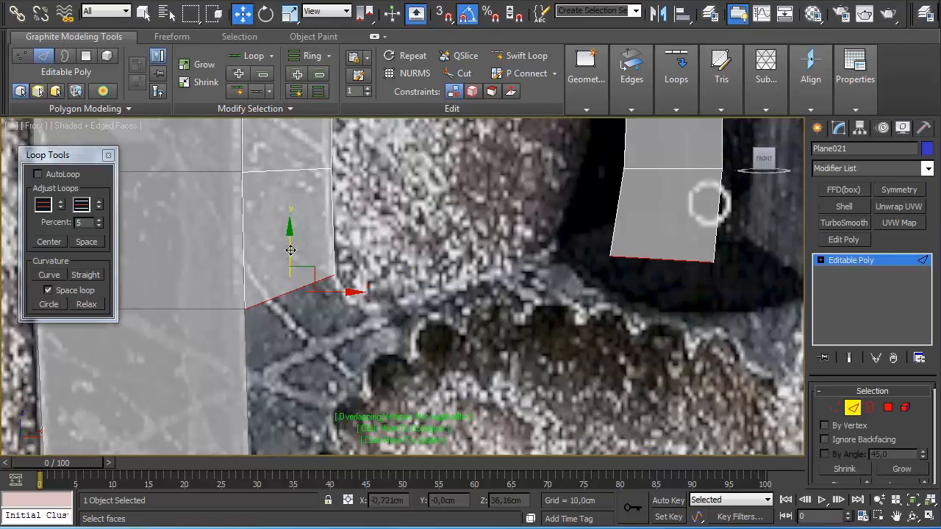
{"action": "left_click_drag", "start_coordinate": [291, 250], "coordinate": [298, 289]}
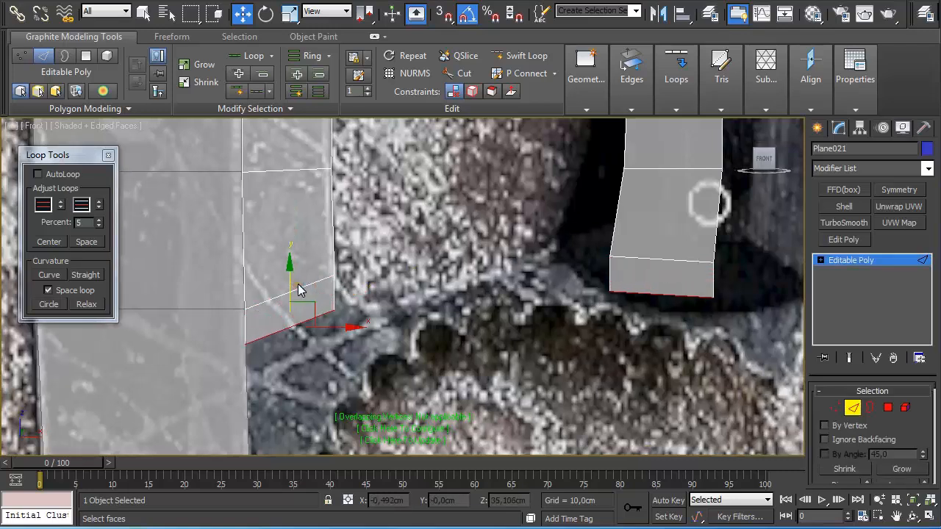
- Bridge the facing opening-side edges of the two new bottom segments to close the hole's lower end
{"action": "left_click", "coordinate": [659, 294]}
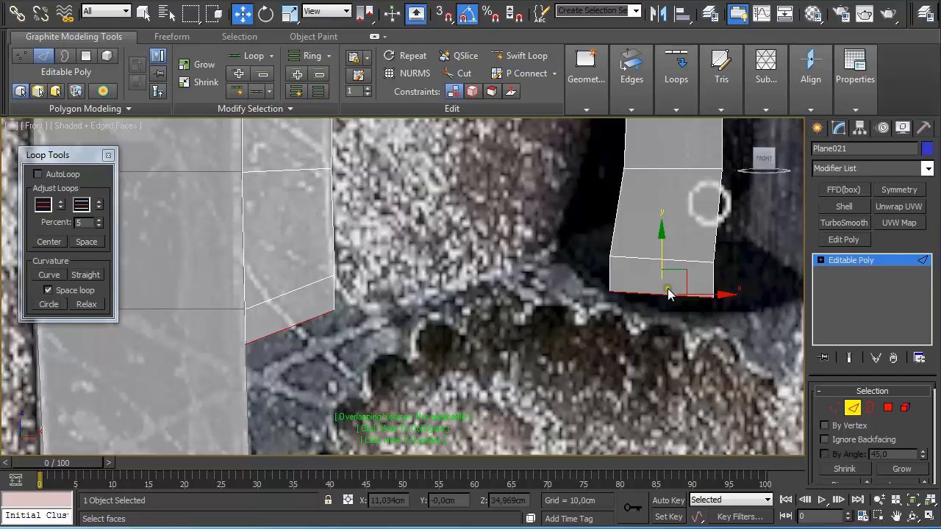
{"action": "left_click", "coordinate": [616, 273]}
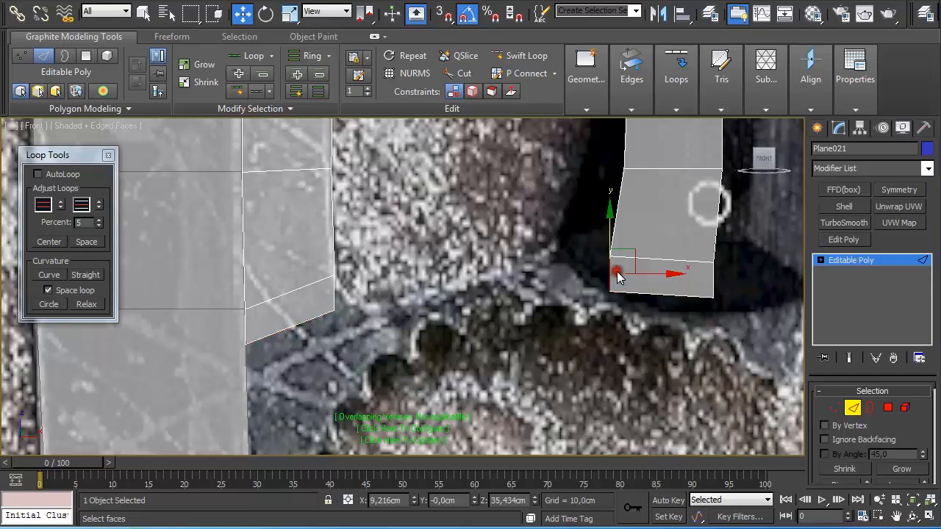
{"action": "left_click", "coordinate": [332, 294]}
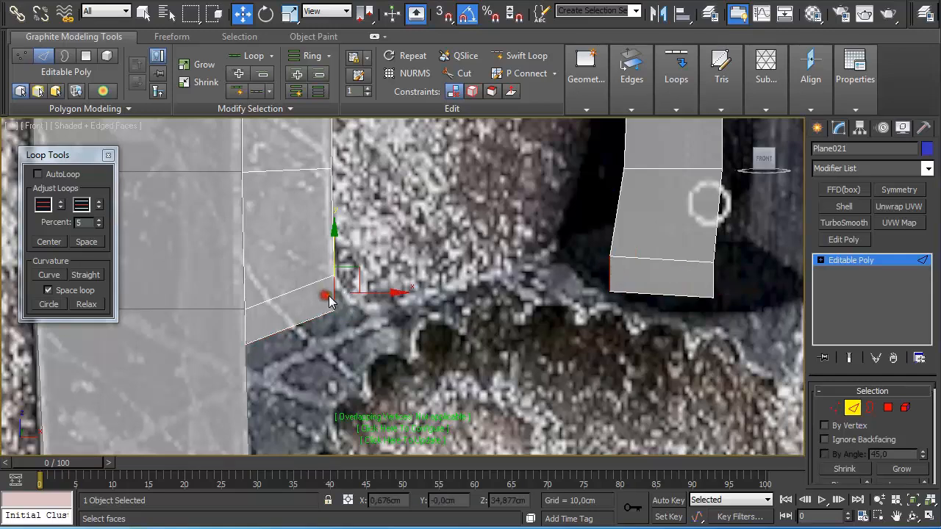
{"action": "left_click", "coordinate": [640, 108]}
{"action": "left_click", "coordinate": [617, 128]}
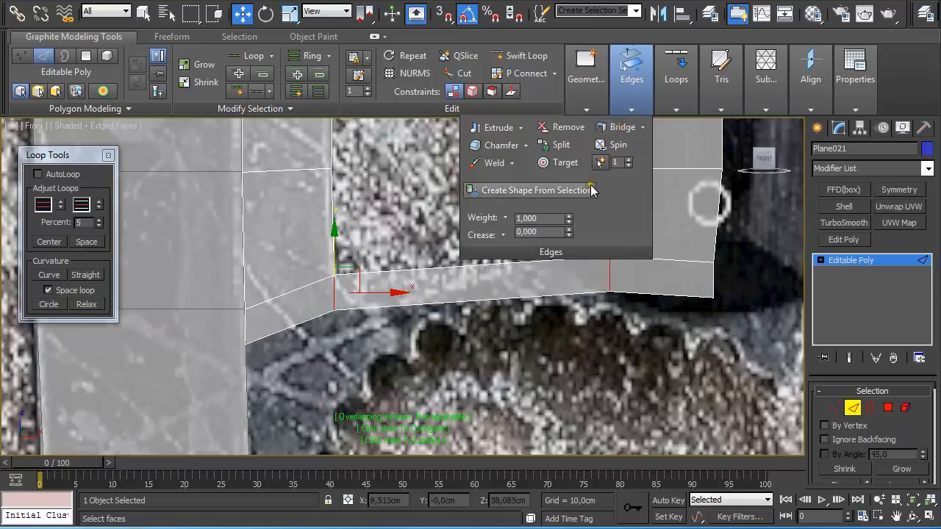
- Add three roughly evenly spaced cross edges to the bridge with Swift Loop
{"action": "left_click", "coordinate": [508, 56]}
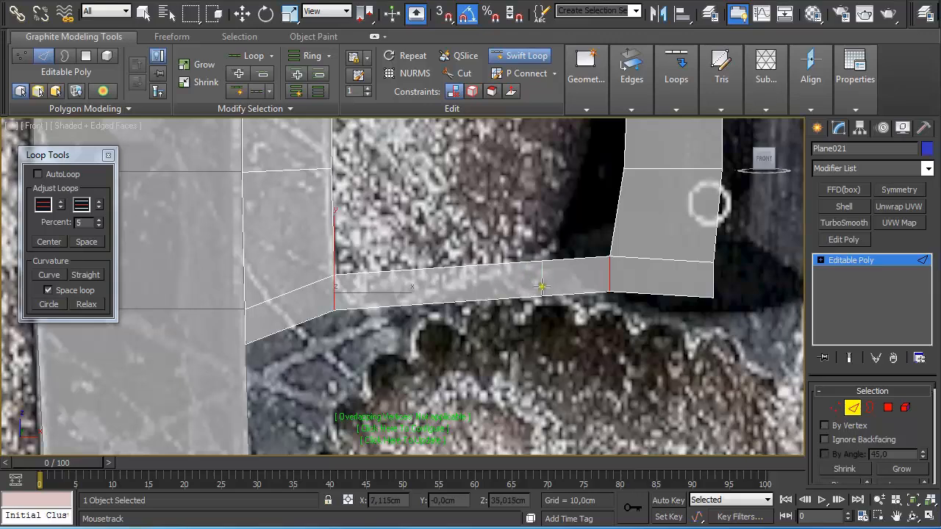
{"action": "left_click", "coordinate": [462, 291]}
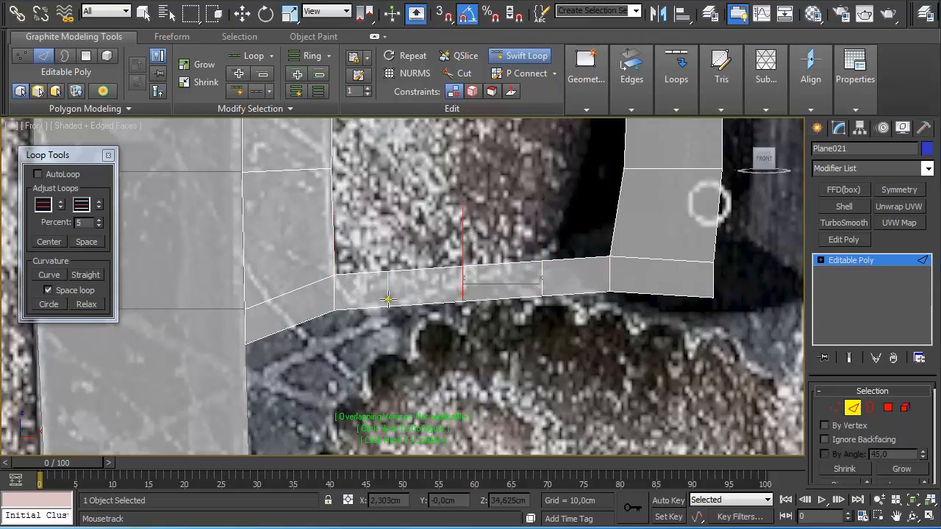
{"action": "left_click", "coordinate": [386, 298]}
{"action": "right_click", "coordinate": [382, 300]}
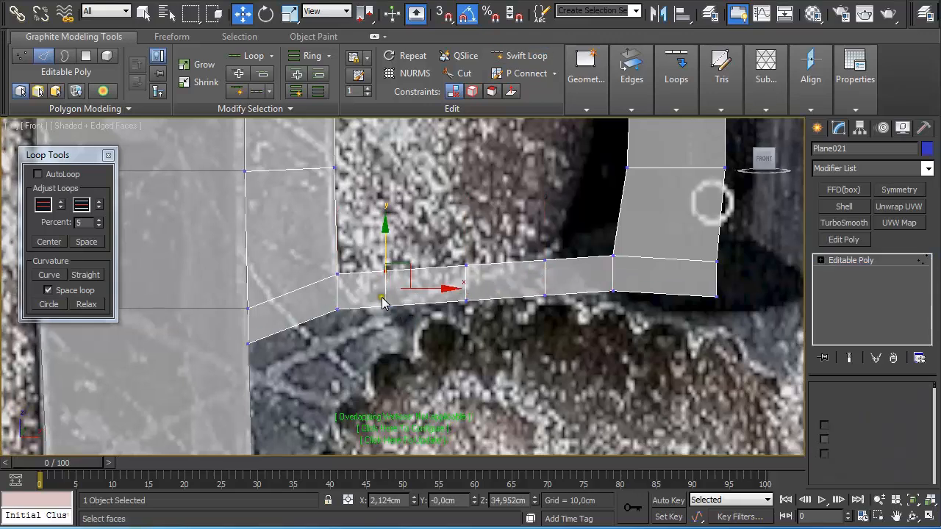
- Shape the bridge's upper edge to the reference by moving its vertices, placing the outer strip's inner corner at about X 8.89, Z 36.211 cm
{"action": "key", "text": "1"}
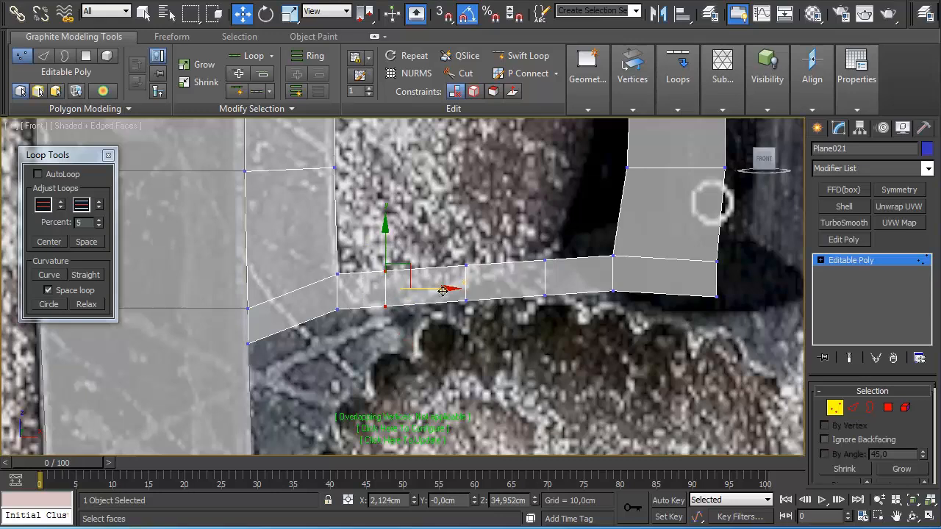
{"action": "left_click_drag", "start_coordinate": [397, 259], "coordinate": [396, 300]}
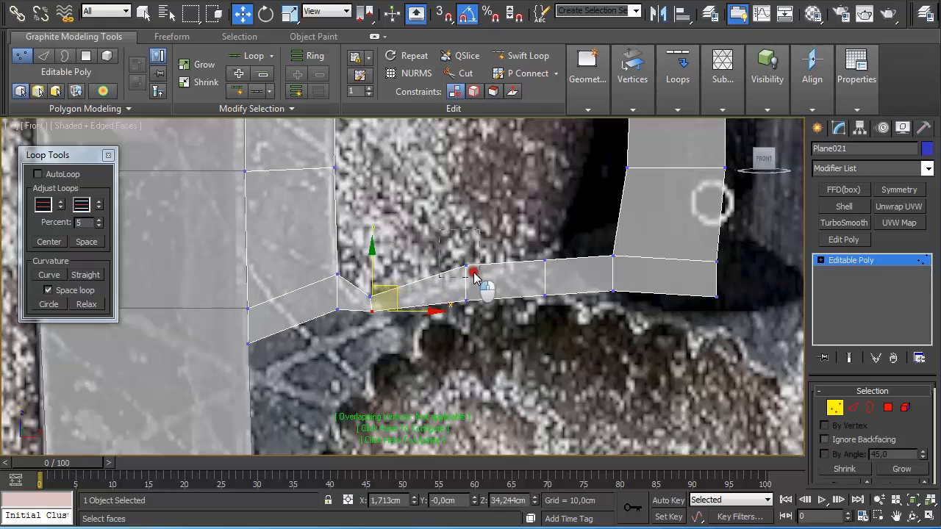
{"action": "left_click", "coordinate": [474, 276]}
{"action": "left_click_drag", "start_coordinate": [478, 252], "coordinate": [484, 256]}
{"action": "left_click", "coordinate": [545, 261]}
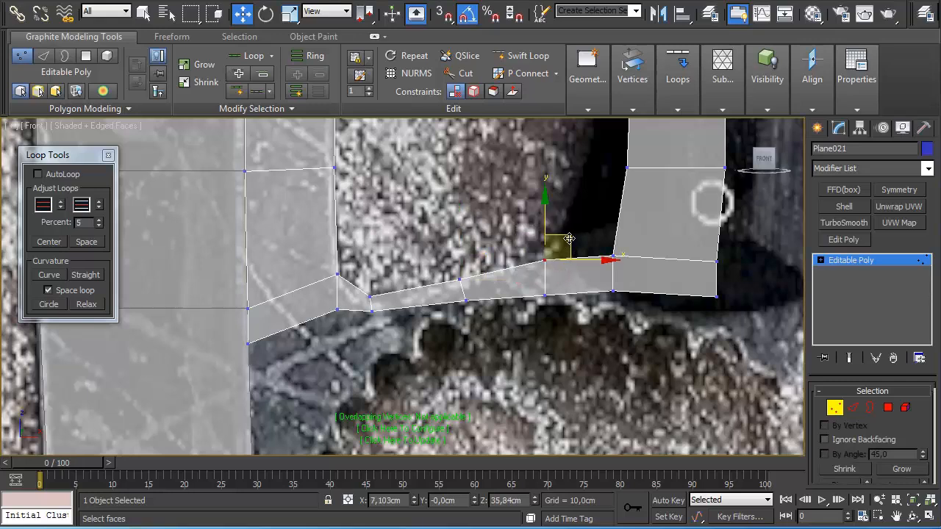
{"action": "left_click_drag", "start_coordinate": [569, 239], "coordinate": [619, 264]}
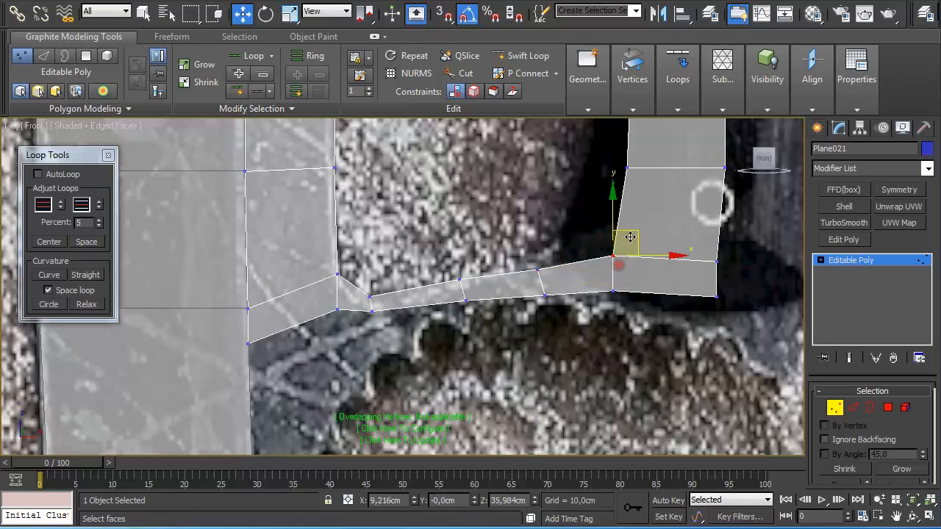
{"action": "left_click_drag", "start_coordinate": [632, 232], "coordinate": [622, 225]}
{"action": "scroll", "coordinate": [404, 293], "scroll_direction": "up", "scroll_amount": 3}
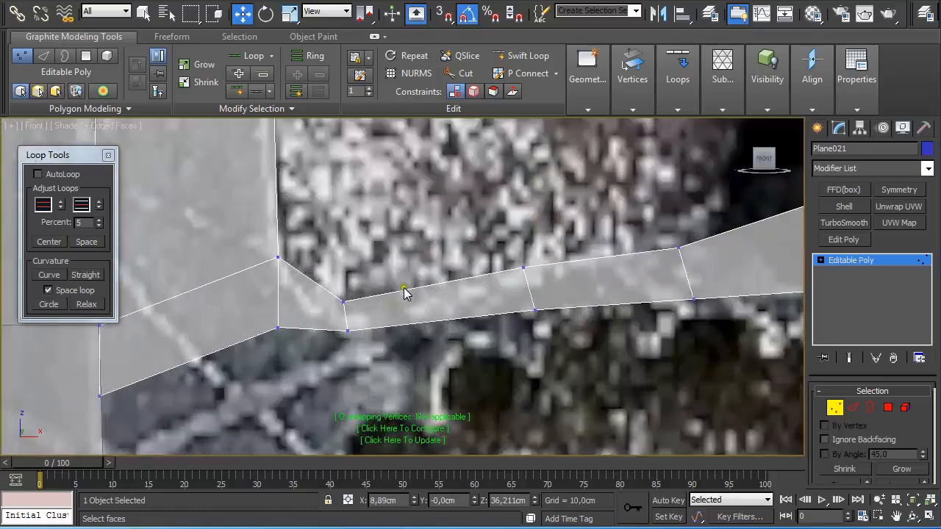
- Refine the two vertices of the bridge's blade-side cross edge, placing the lower one at about X 1.565, Z 34.2 cm
{"action": "left_click_drag", "start_coordinate": [321, 284], "coordinate": [359, 314]}
{"action": "left_click_drag", "start_coordinate": [366, 283], "coordinate": [361, 316]}
{"action": "left_click", "coordinate": [343, 329]}
{"action": "scroll", "coordinate": [406, 287], "scroll_direction": "down", "scroll_amount": 3}
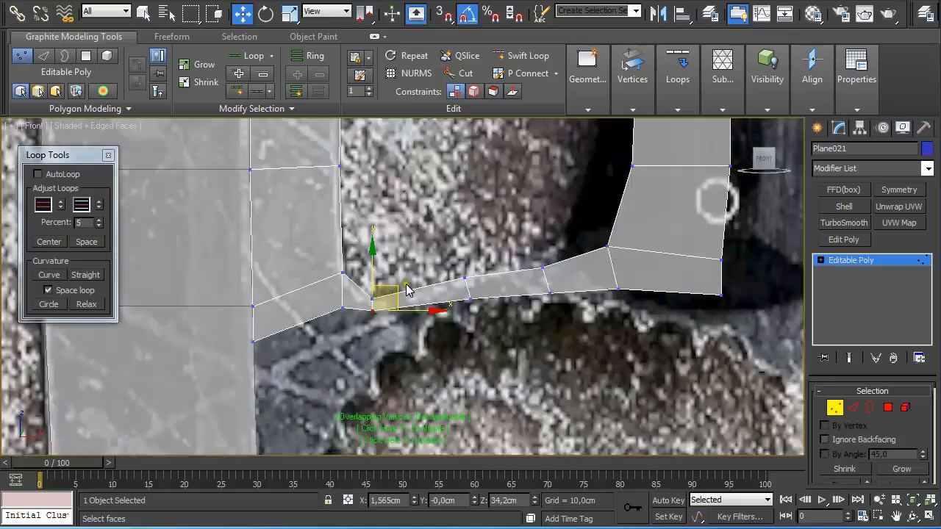
- Raise the bridge's lower-edge vertices on the outer and middle cross edges to about Z 35.086 cm and 34.654 cm
{"action": "middle_click_drag", "start_coordinate": [604, 309], "coordinate": [555, 312]}
{"action": "left_click", "coordinate": [487, 291]}
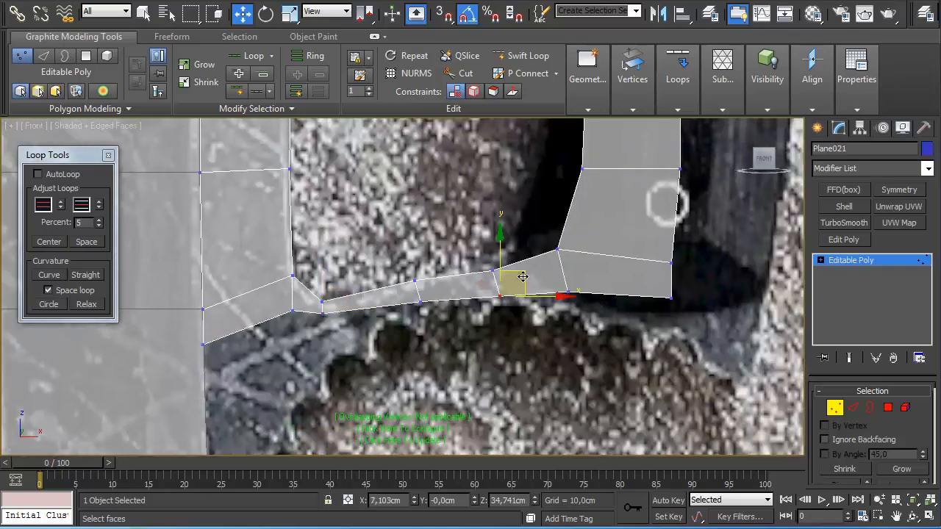
{"action": "left_click_drag", "start_coordinate": [522, 276], "coordinate": [520, 265]}
{"action": "scroll", "coordinate": [485, 316], "scroll_direction": "up", "scroll_amount": 3}
{"action": "middle_click_drag", "start_coordinate": [470, 325], "coordinate": [476, 324]}
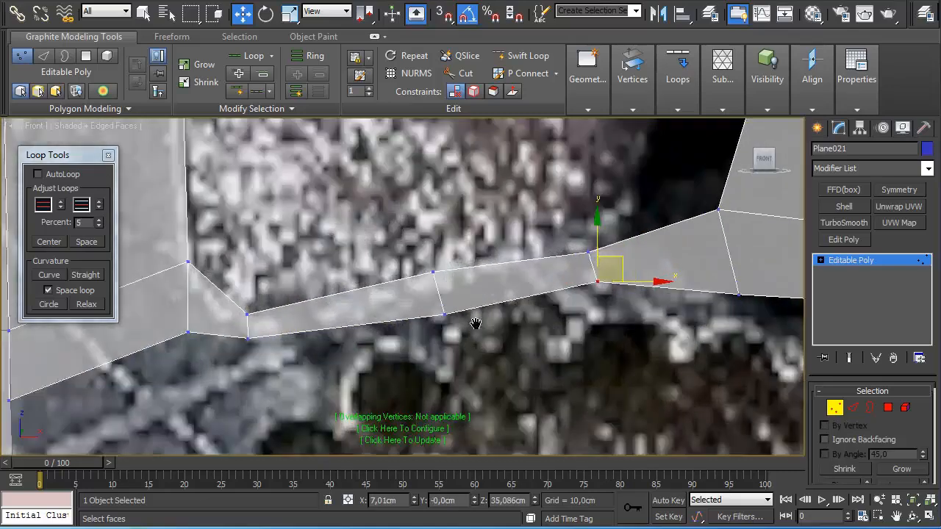
{"action": "left_click_drag", "start_coordinate": [468, 343], "coordinate": [453, 284]}
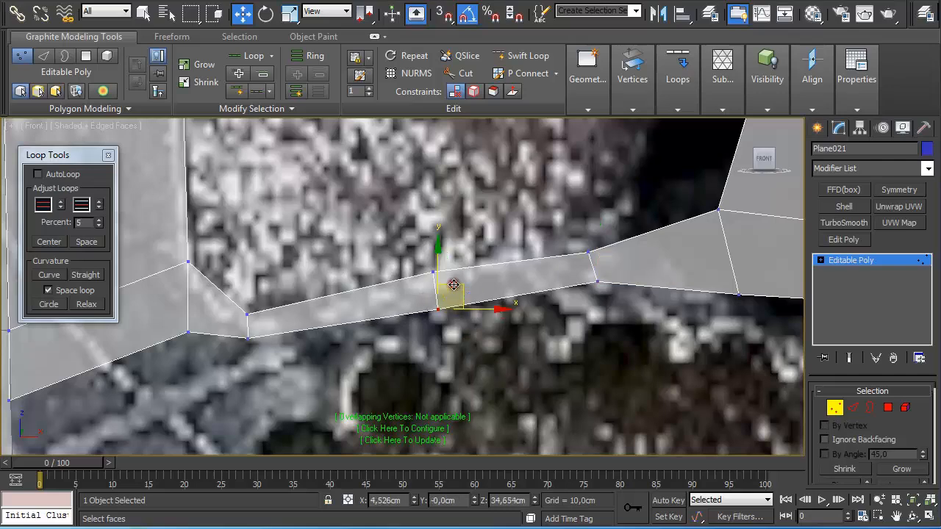
- Refine the bridge's outer end, moving the inner corner to about X 8.578, Z 37.133 cm and the vertex below it to X 9.05, Z 35.064 cm
{"action": "left_click_drag", "start_coordinate": [567, 236], "coordinate": [610, 203]}
{"action": "middle_click_drag", "start_coordinate": [643, 211], "coordinate": [643, 222]}
{"action": "scroll", "coordinate": [643, 222], "scroll_direction": "down", "scroll_amount": 2}
{"action": "left_click_drag", "start_coordinate": [607, 211], "coordinate": [645, 254]}
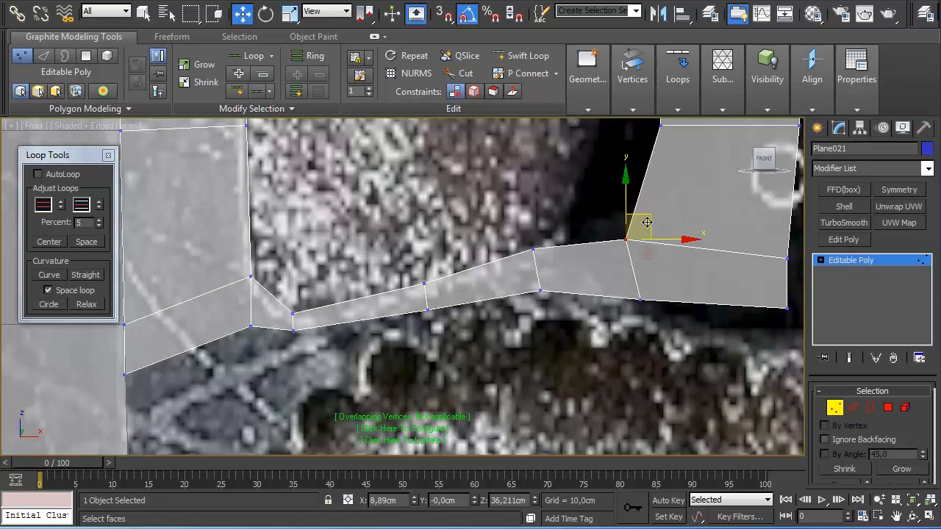
{"action": "left_click_drag", "start_coordinate": [647, 222], "coordinate": [633, 179]}
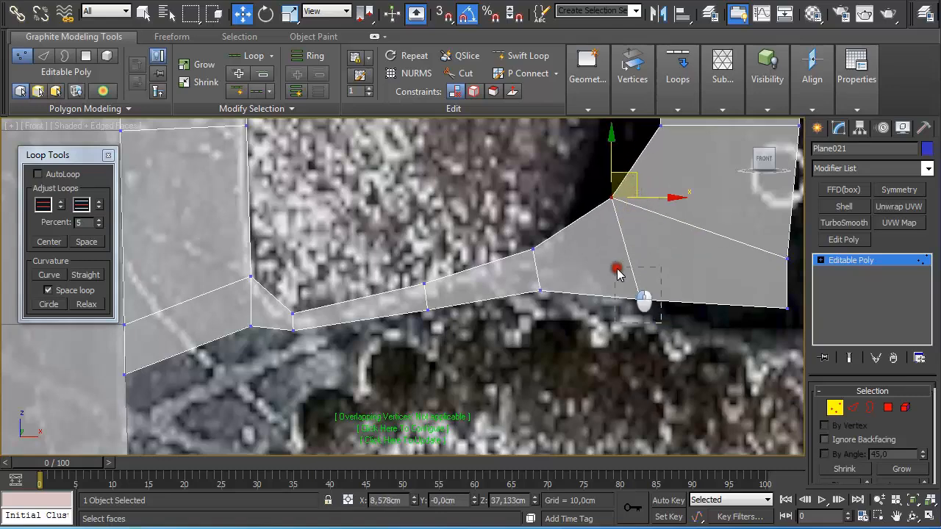
{"action": "left_click_drag", "start_coordinate": [615, 267], "coordinate": [660, 322]}
{"action": "left_click_drag", "start_coordinate": [660, 284], "coordinate": [654, 274]}
{"action": "middle_click_drag", "start_coordinate": [653, 271], "coordinate": [657, 272]}
{"action": "scroll", "coordinate": [659, 273], "scroll_direction": "down", "scroll_amount": 3}
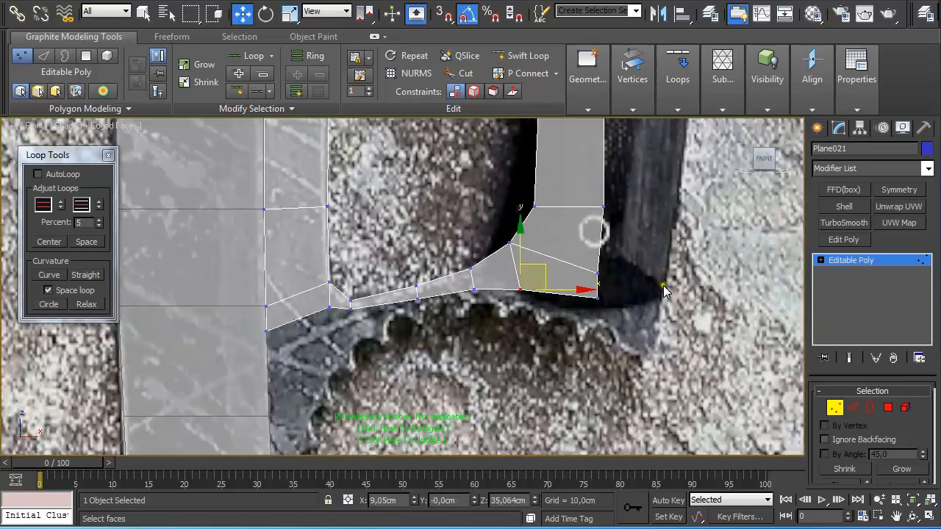
- Move the outer strip's two bottom outside vertices outward to the handle's edge, and the next two above them to X 15.722 cm
{"action": "left_click_drag", "start_coordinate": [640, 335], "coordinate": [685, 274]}
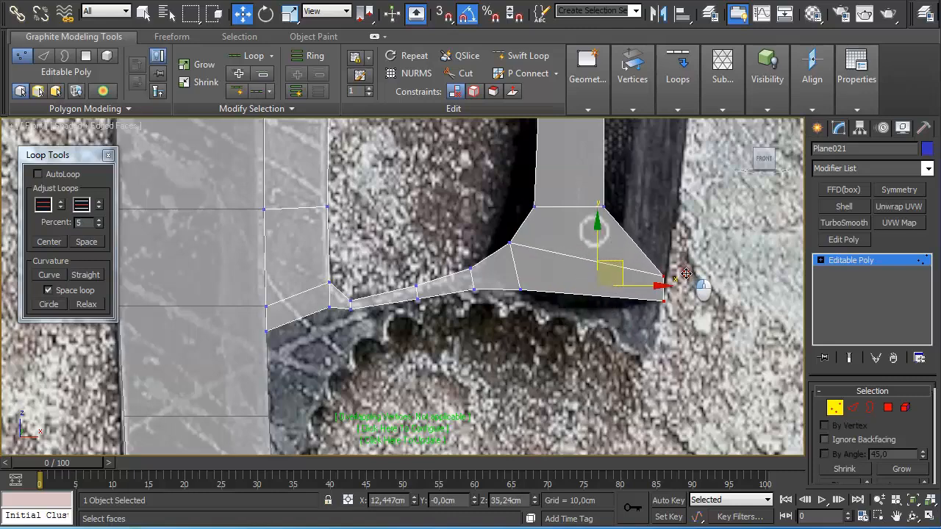
{"action": "middle_click_drag", "start_coordinate": [685, 274], "coordinate": [670, 345]}
{"action": "left_click_drag", "start_coordinate": [641, 368], "coordinate": [577, 140]}
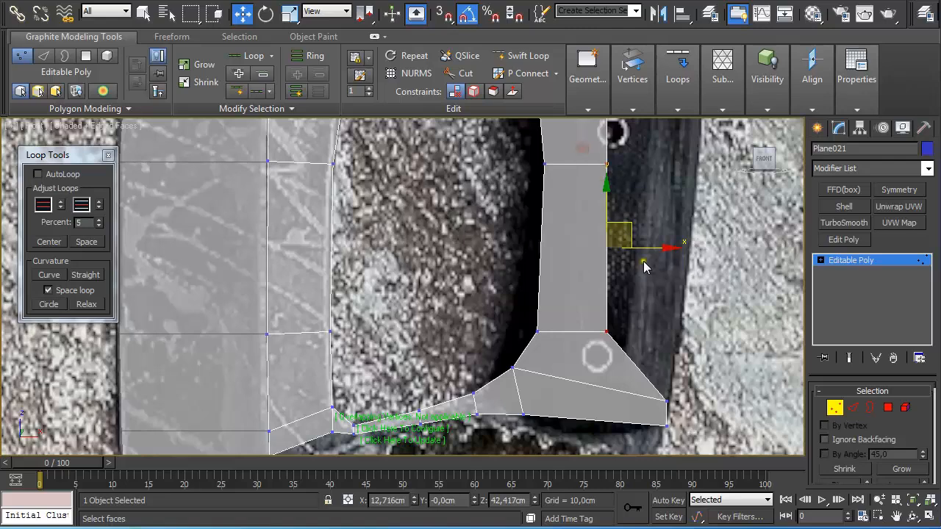
{"action": "left_click_drag", "start_coordinate": [645, 259], "coordinate": [718, 250]}
- Move the two uppermost outside vertices outward along X to the handle's edge, and the vertex in the row below to X 16.167 cm
{"action": "middle_click_drag", "start_coordinate": [714, 248], "coordinate": [677, 395]}
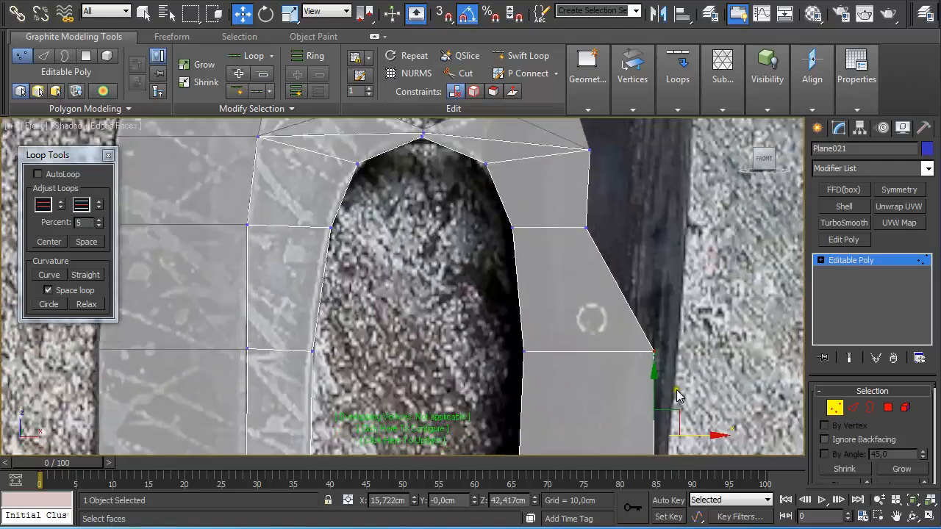
{"action": "left_click_drag", "start_coordinate": [612, 265], "coordinate": [582, 134]}
{"action": "left_click_drag", "start_coordinate": [629, 184], "coordinate": [712, 179]}
{"action": "left_click_drag", "start_coordinate": [698, 389], "coordinate": [626, 298]}
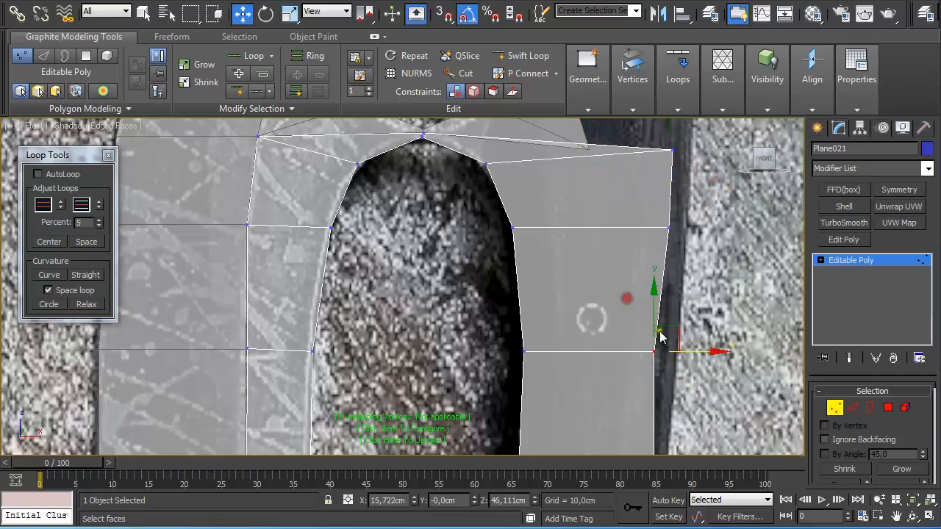
{"action": "left_click_drag", "start_coordinate": [690, 351], "coordinate": [701, 351]}
- Snap the second finger hole section's uppermost outside vertex onto the outer corner of the section above, at X 12.886, Z 54.998 cm
{"action": "scroll", "coordinate": [677, 202], "scroll_direction": "up", "scroll_amount": 2}
{"action": "middle_click_drag", "start_coordinate": [656, 149], "coordinate": [649, 295]}
{"action": "scroll", "coordinate": [675, 286], "scroll_direction": "down", "scroll_amount": 2}
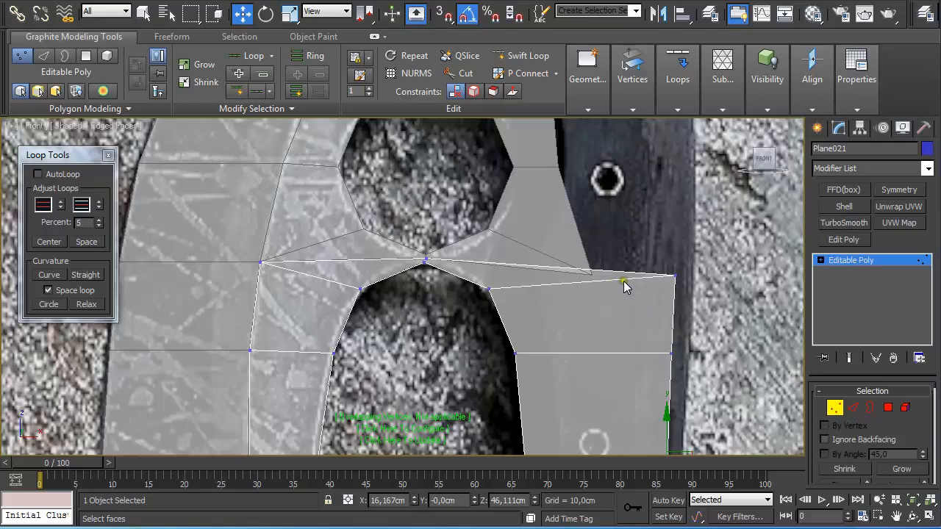
{"action": "left_click_drag", "start_coordinate": [639, 256], "coordinate": [704, 297]}
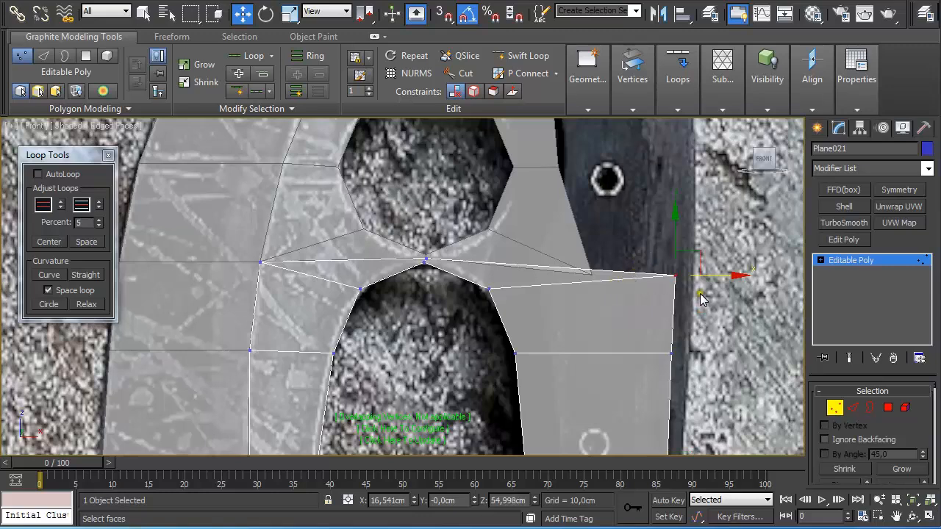
{"action": "left_click_drag", "start_coordinate": [698, 252], "coordinate": [604, 285]}
- Attach the mesh of the blade side and upper finger hole to the second finger hole section
{"action": "left_click", "coordinate": [838, 410]}
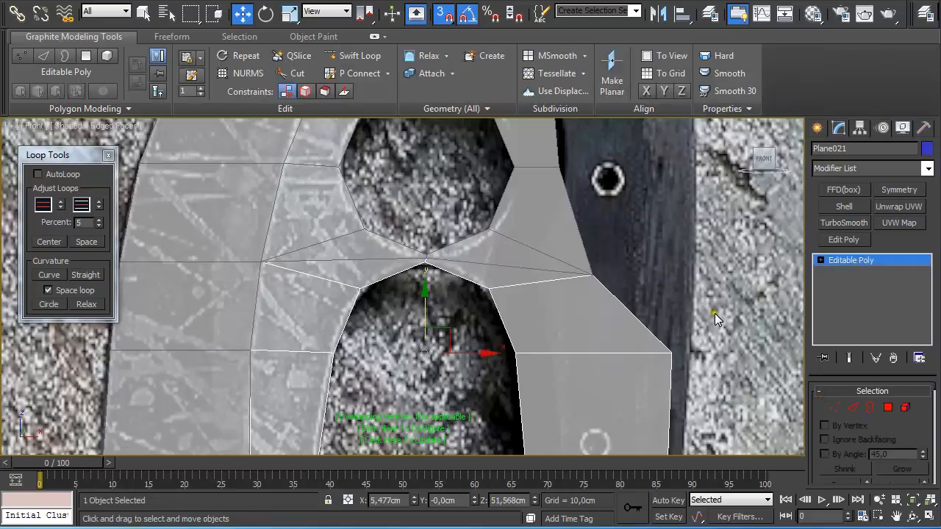
{"action": "scroll", "coordinate": [935, 390], "scroll_direction": "down", "scroll_amount": 10}
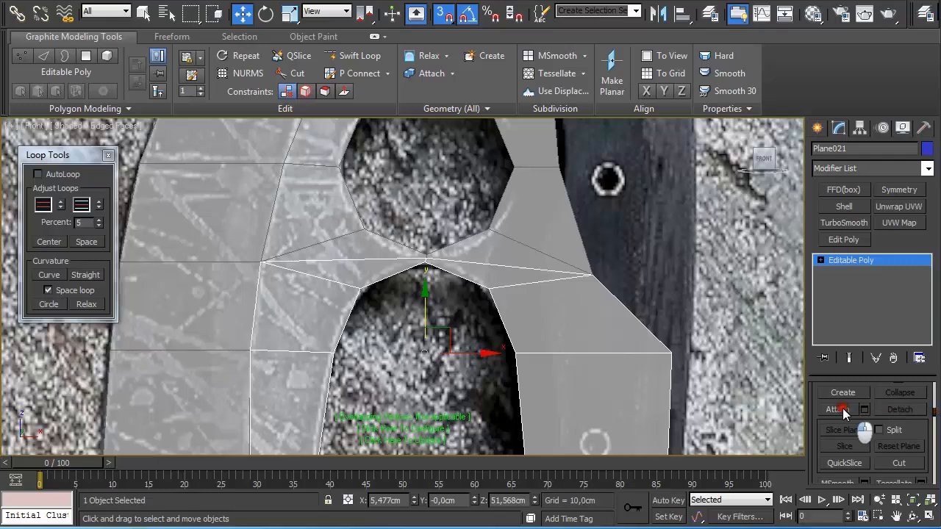
{"action": "left_click", "coordinate": [838, 410]}
{"action": "left_click", "coordinate": [528, 200]}
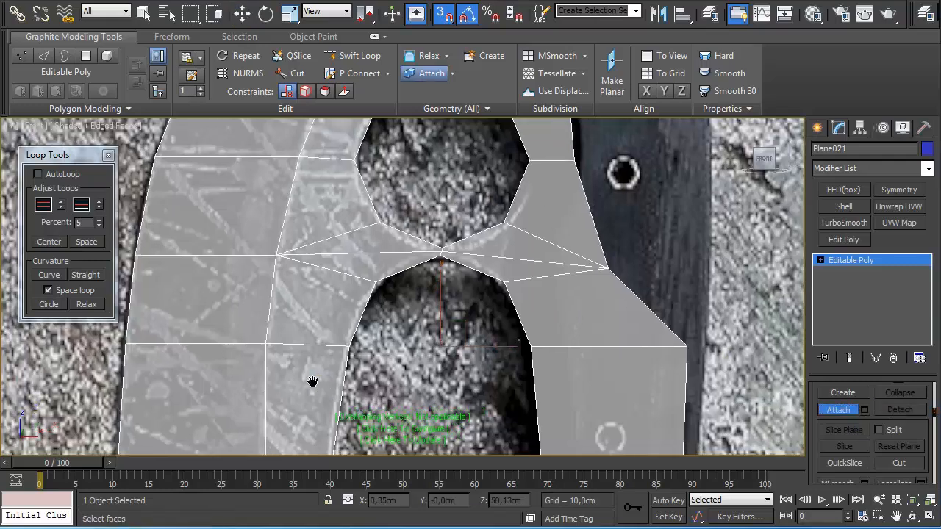
{"action": "middle_click_drag", "start_coordinate": [311, 380], "coordinate": [567, 379]}
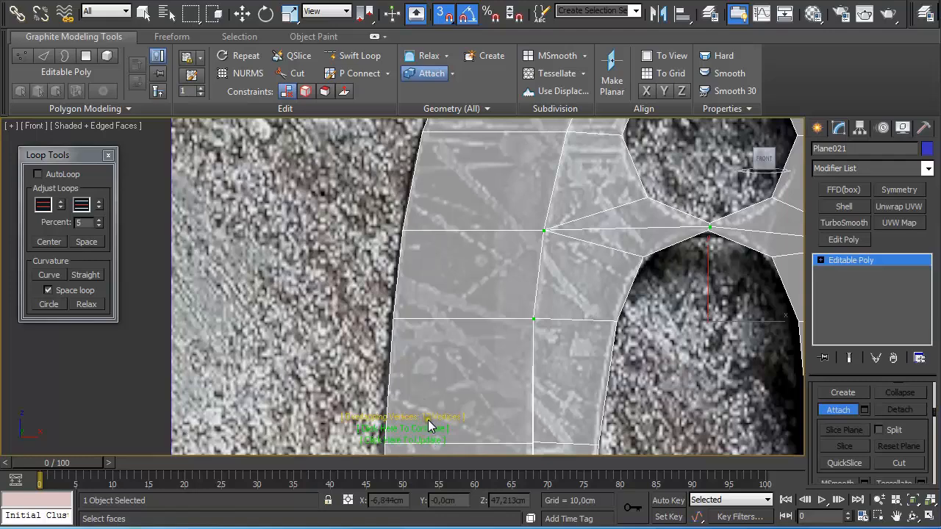
{"action": "middle_click_drag", "start_coordinate": [647, 329], "coordinate": [584, 363]}
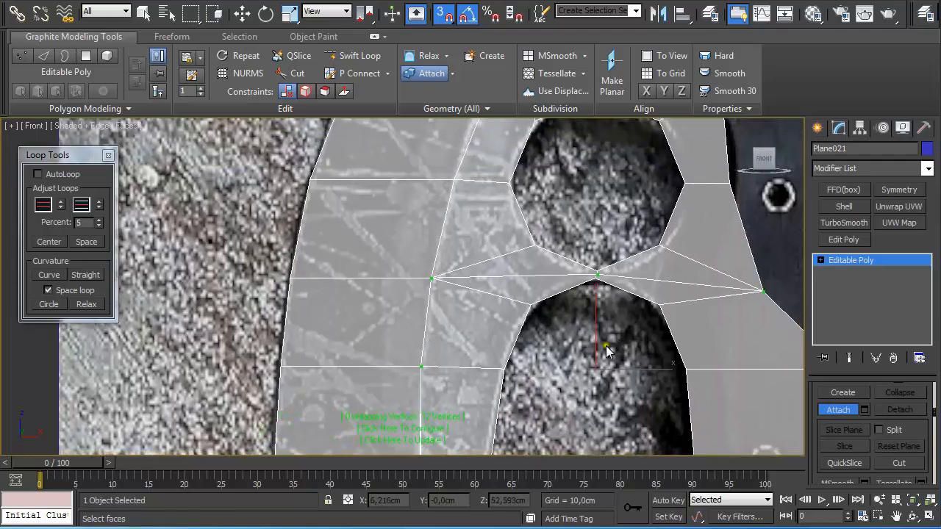
- Weld the six overlapping vertex pairs along the bridge between the finger holes and down the seam with the blade side
{"action": "scroll", "coordinate": [666, 341], "scroll_direction": "up", "scroll_amount": 3}
{"action": "middle_click_drag", "start_coordinate": [736, 330], "coordinate": [611, 329]}
{"action": "key", "text": "1"}
{"action": "middle_click_drag", "start_coordinate": [668, 343], "coordinate": [497, 345]}
{"action": "middle_click_drag", "start_coordinate": [662, 325], "coordinate": [460, 311]}
{"action": "left_click_drag", "start_coordinate": [661, 307], "coordinate": [621, 273]}
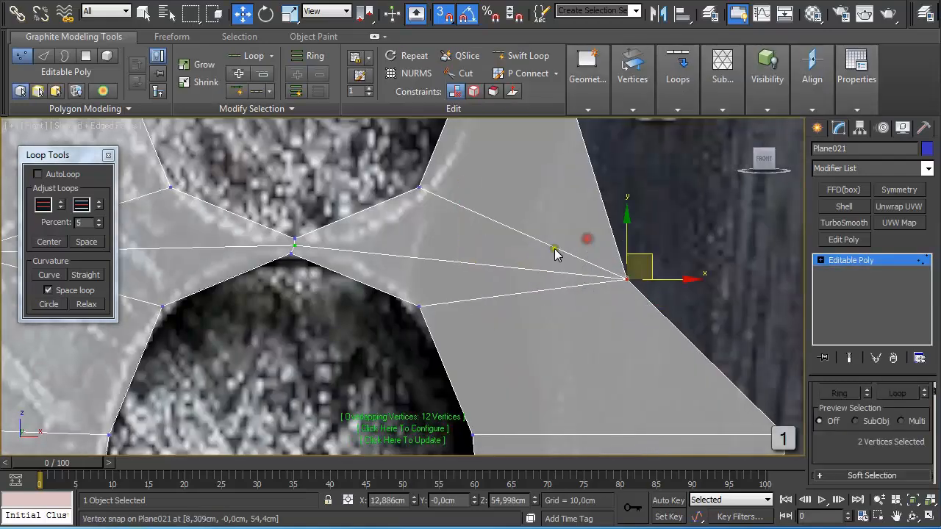
{"action": "left_click_drag", "start_coordinate": [279, 239], "coordinate": [307, 251], "text": "ctrl"}
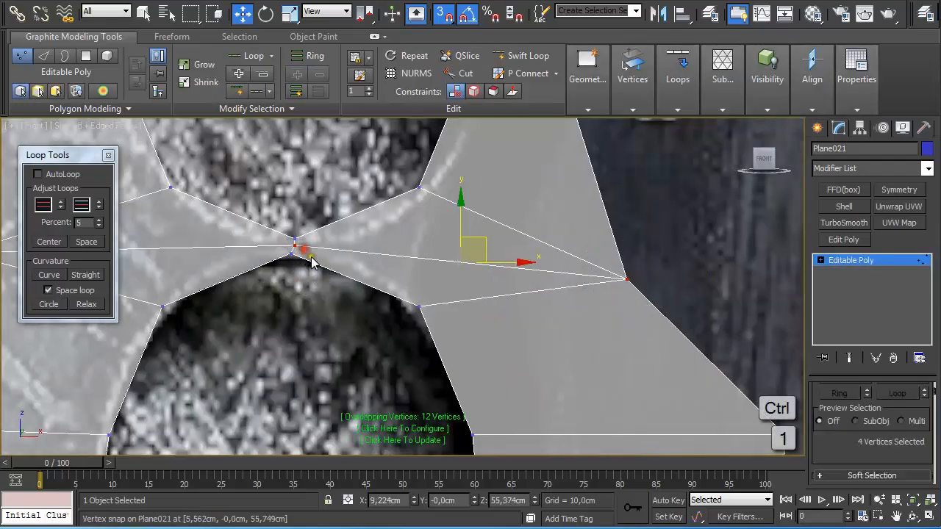
{"action": "middle_click_drag", "start_coordinate": [294, 258], "coordinate": [573, 253]}
{"action": "left_click_drag", "start_coordinate": [224, 230], "coordinate": [269, 280], "text": "ctrl"}
{"action": "scroll", "coordinate": [271, 305], "scroll_direction": "down", "scroll_amount": 2}
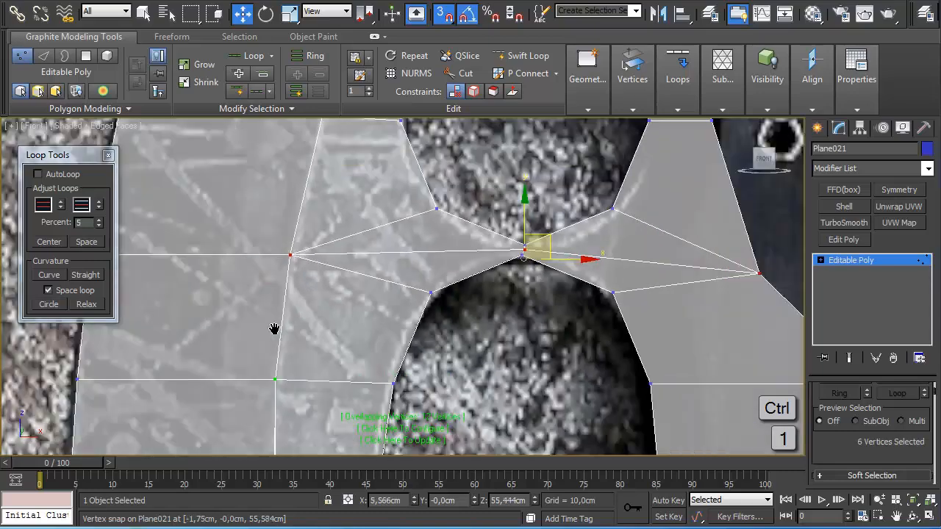
{"action": "middle_click_drag", "start_coordinate": [282, 378], "coordinate": [293, 270]}
{"action": "left_click_drag", "start_coordinate": [259, 247], "coordinate": [301, 302], "text": "ctrl"}
{"action": "middle_click_drag", "start_coordinate": [302, 333], "coordinate": [309, 150]}
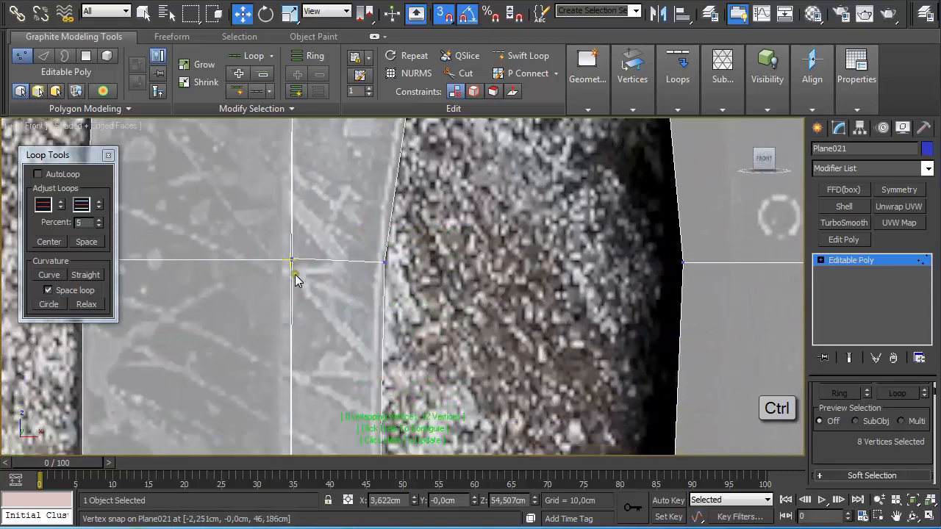
{"action": "middle_click_drag", "start_coordinate": [316, 312], "coordinate": [309, 148]}
{"action": "left_click_drag", "start_coordinate": [264, 275], "coordinate": [302, 307], "text": "ctrl"}
{"action": "middle_click_drag", "start_coordinate": [310, 335], "coordinate": [307, 214]}
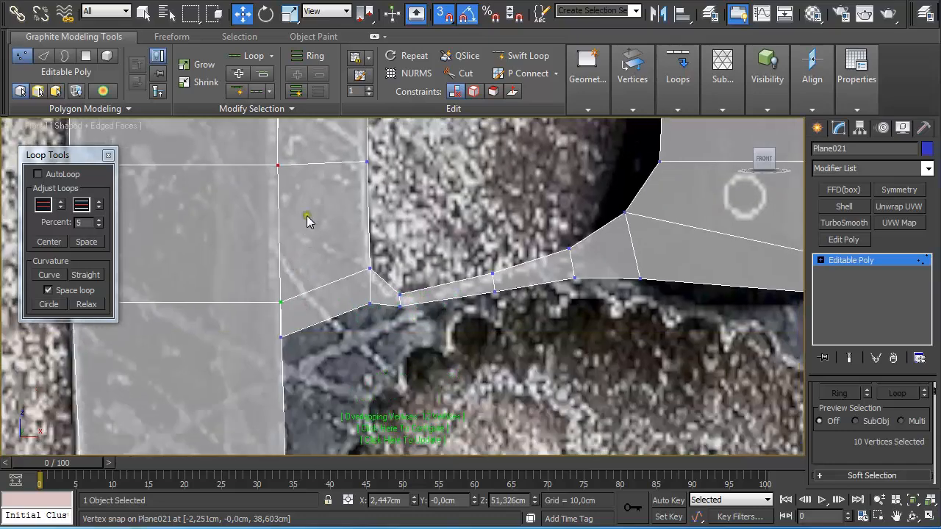
{"action": "left_click_drag", "start_coordinate": [259, 293], "coordinate": [295, 315], "text": "ctrl"}
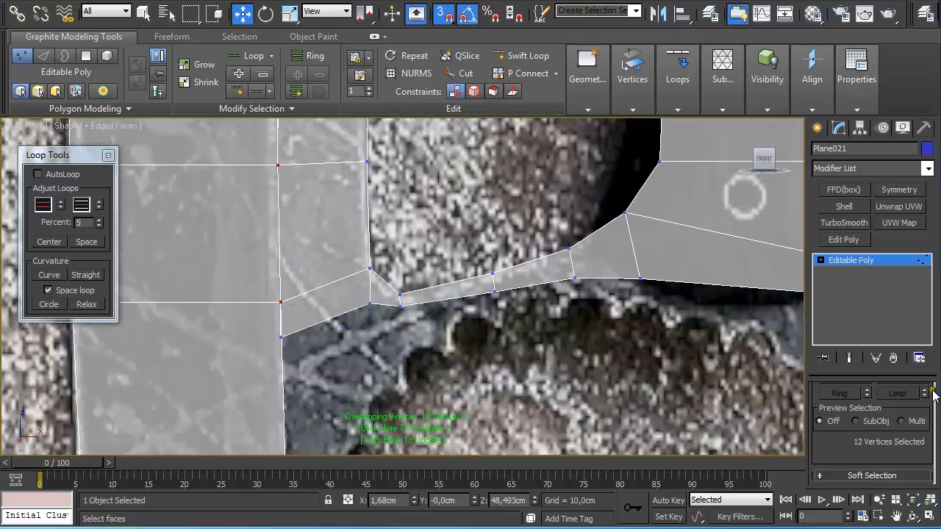
{"action": "scroll", "coordinate": [934, 401], "scroll_direction": "down", "scroll_amount": 5}
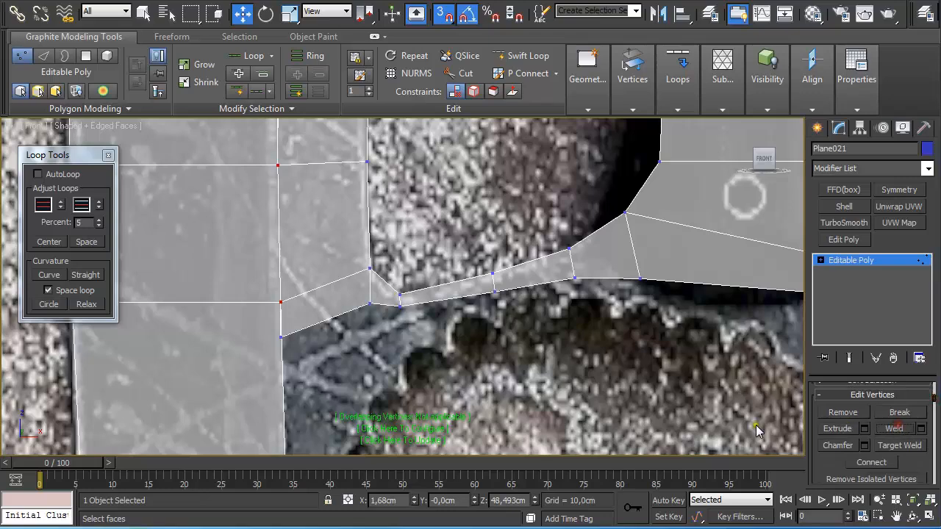
- Turn off snapping and target-weld the two slightly separated seam vertices at about Z 46.2 cm beside the second finger hole
{"action": "scroll", "coordinate": [461, 388], "scroll_direction": "up", "scroll_amount": 8}
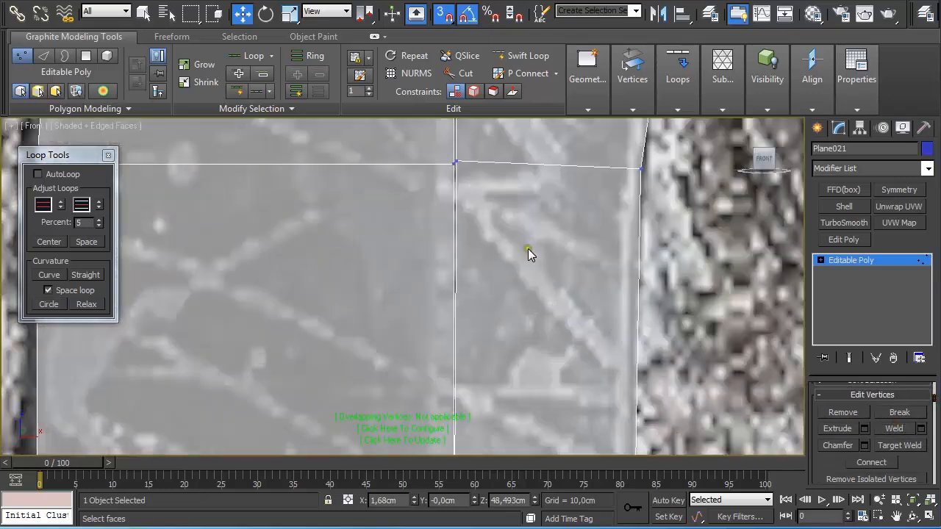
{"action": "scroll", "coordinate": [532, 325], "scroll_direction": "up", "scroll_amount": 3}
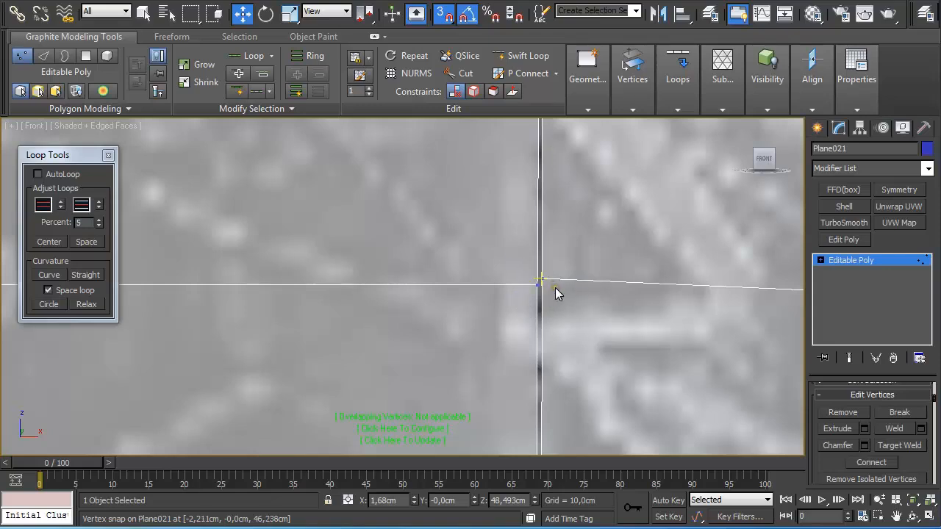
{"action": "key", "text": "s"}
{"action": "right_click", "coordinate": [565, 279]}
{"action": "left_click", "coordinate": [534, 379]}
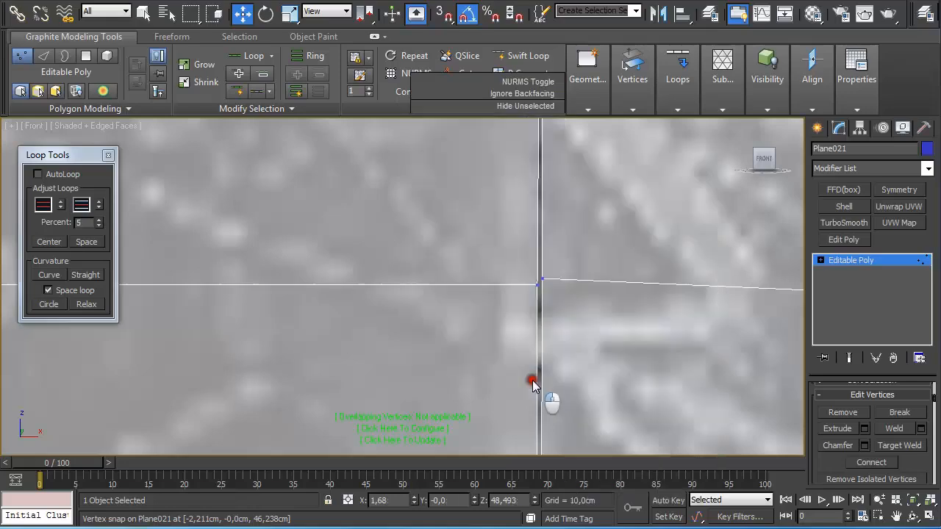
{"action": "left_click", "coordinate": [537, 286]}
{"action": "scroll", "coordinate": [565, 310], "scroll_direction": "down", "scroll_amount": 3}
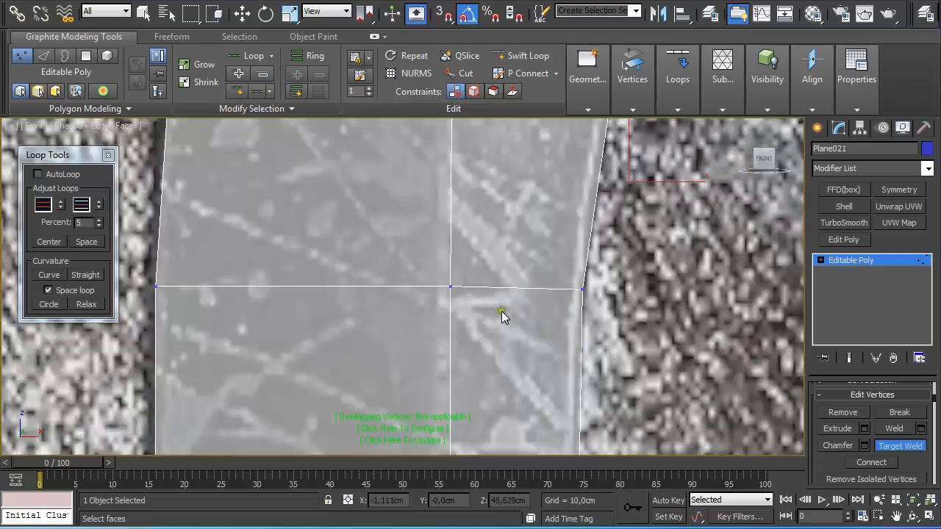
{"action": "scroll", "coordinate": [507, 323], "scroll_direction": "down", "scroll_amount": 2}
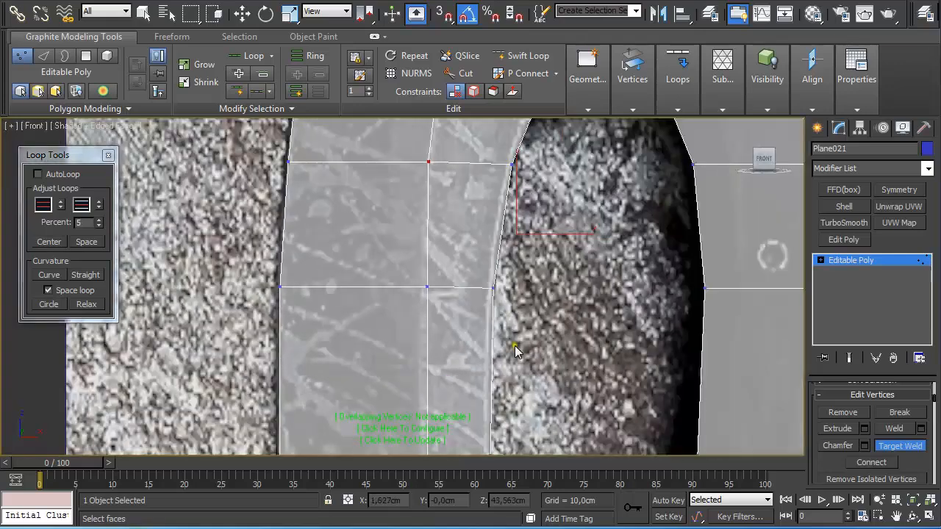
- Insert an edge loop across the blade strip just below the lower bridge, at about Z 32.605 cm
{"action": "middle_click_drag", "start_coordinate": [515, 346], "coordinate": [443, 175]}
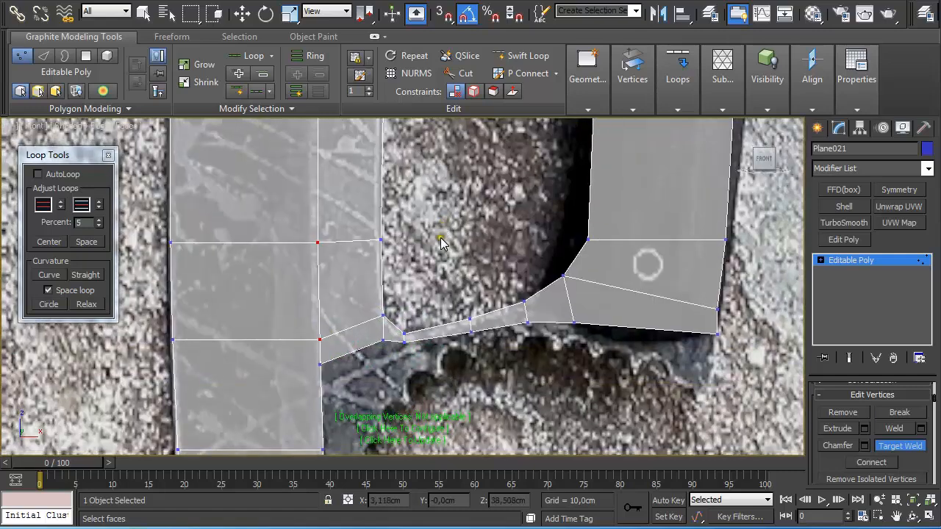
{"action": "middle_click_drag", "start_coordinate": [441, 335], "coordinate": [445, 226]}
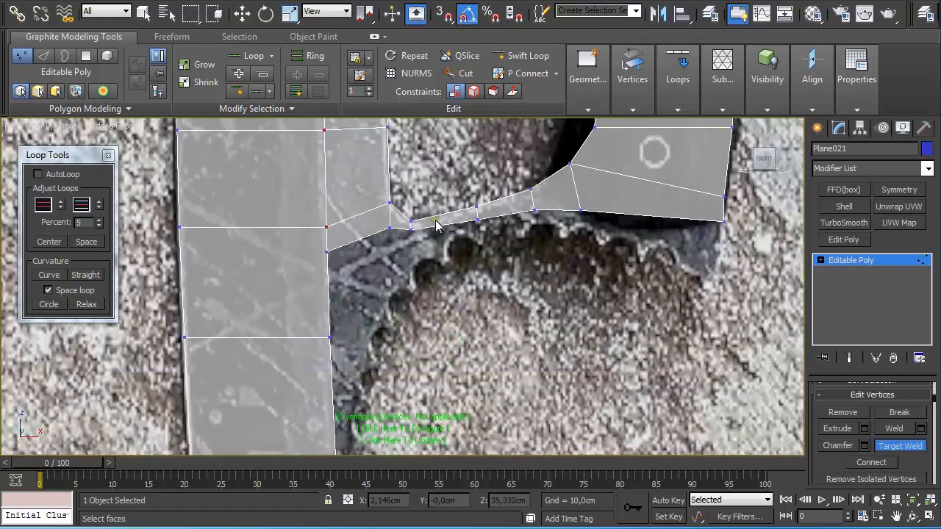
{"action": "left_click", "coordinate": [523, 56]}
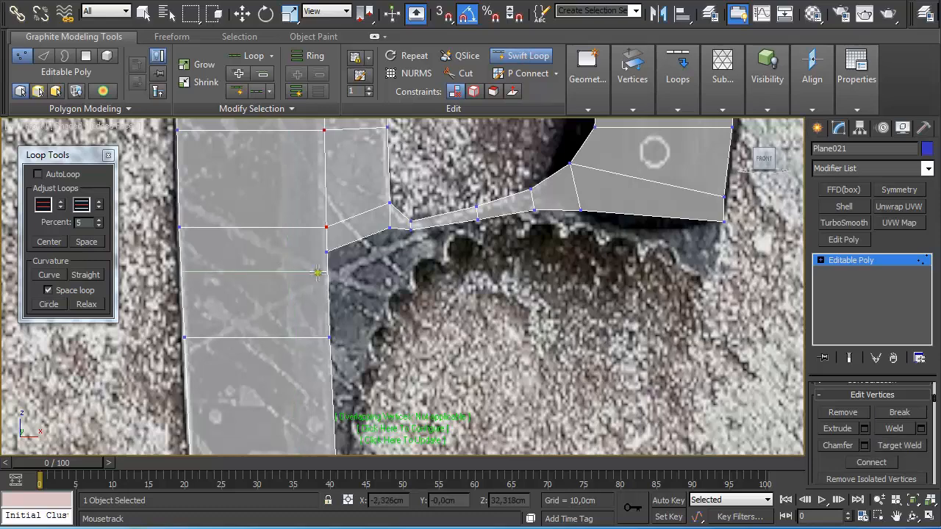
{"action": "left_click", "coordinate": [319, 266]}
{"action": "key", "text": "w"}
{"action": "scroll", "coordinate": [318, 265], "scroll_direction": "up", "scroll_amount": 4}
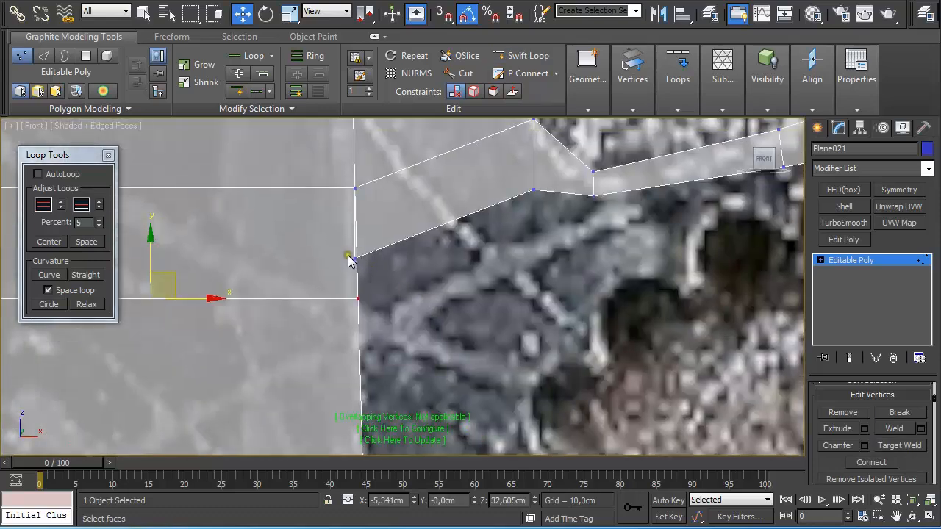
- Target-weld the lower bridge's bottom corner vertex on the blade edge to the end vertex of the new loop
{"action": "left_click", "coordinate": [355, 257]}
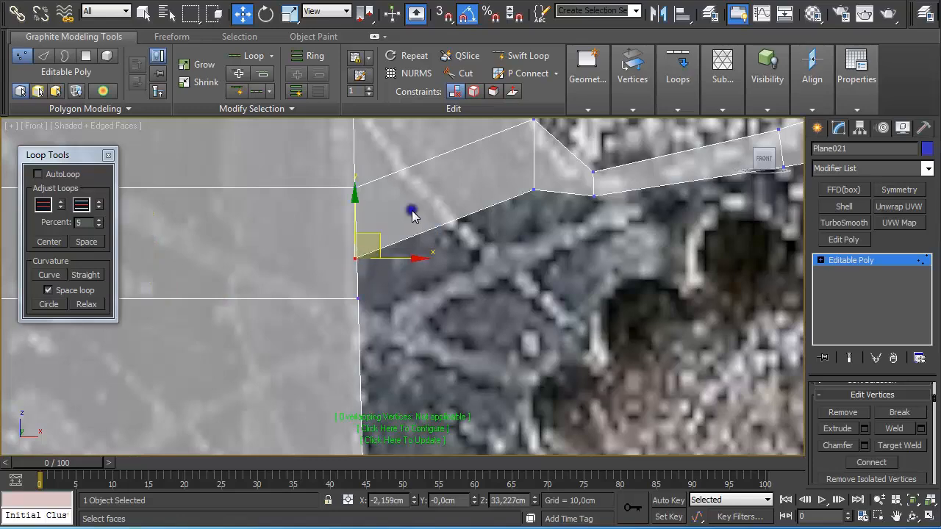
{"action": "right_click", "coordinate": [412, 215]}
{"action": "left_click", "coordinate": [387, 306]}
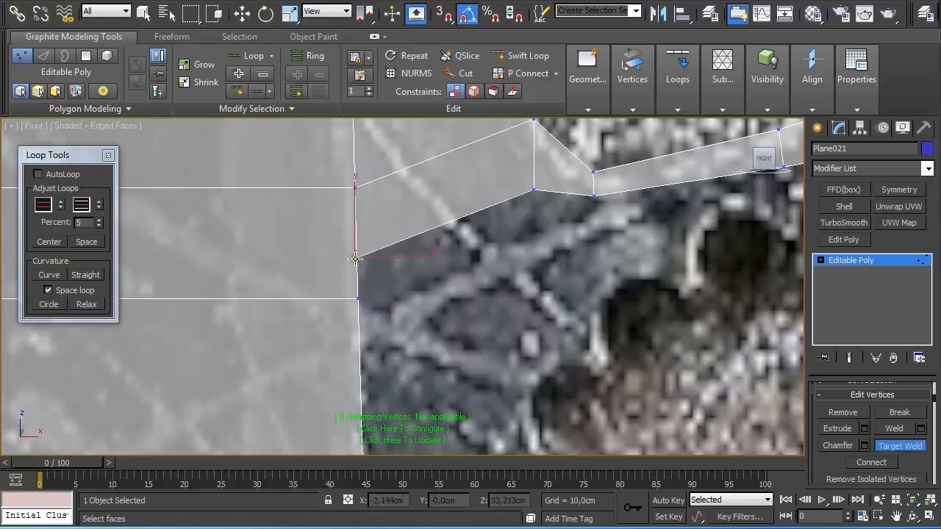
{"action": "left_click", "coordinate": [361, 297]}
{"action": "scroll", "coordinate": [447, 296], "scroll_direction": "down", "scroll_amount": 3}
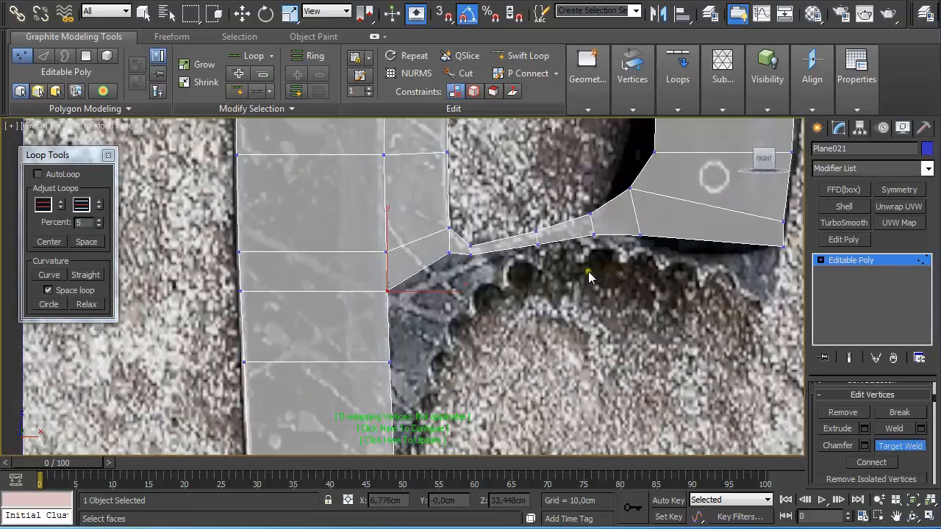
{"action": "scroll", "coordinate": [555, 262], "scroll_direction": "up", "scroll_amount": 3}
{"action": "scroll", "coordinate": [515, 191], "scroll_direction": "down", "scroll_amount": 4}
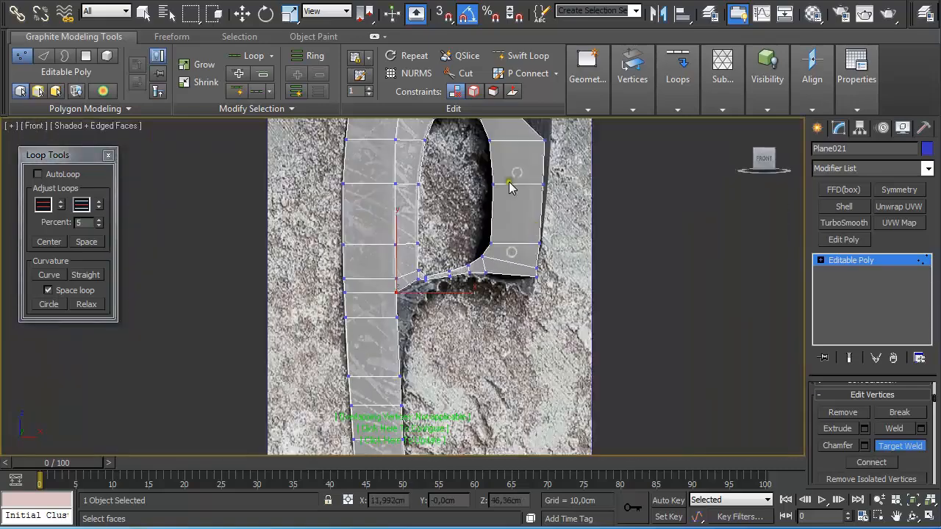
- Move the outside vertex between the finger holes outward to X 16.545 cm, and the one above it to the handle's edge
{"action": "middle_click_drag", "start_coordinate": [510, 184], "coordinate": [533, 255]}
{"action": "scroll", "coordinate": [533, 253], "scroll_direction": "up", "scroll_amount": 5}
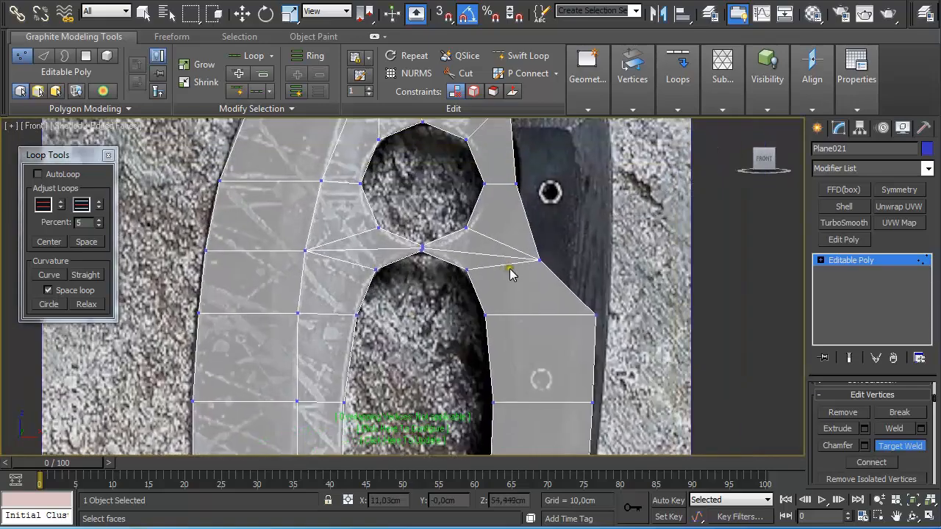
{"action": "left_click", "coordinate": [540, 259]}
{"action": "key", "text": "w"}
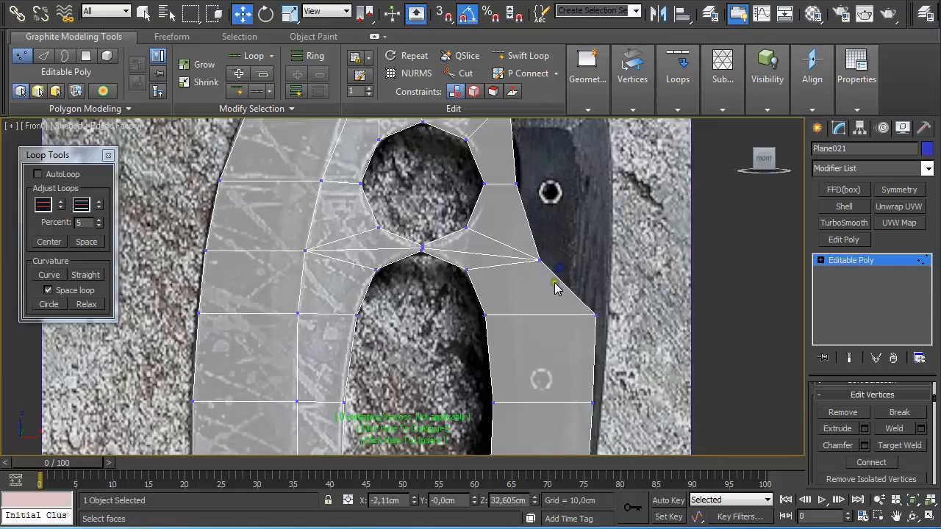
{"action": "left_click", "coordinate": [539, 259]}
{"action": "left_click_drag", "start_coordinate": [539, 259], "coordinate": [648, 252]}
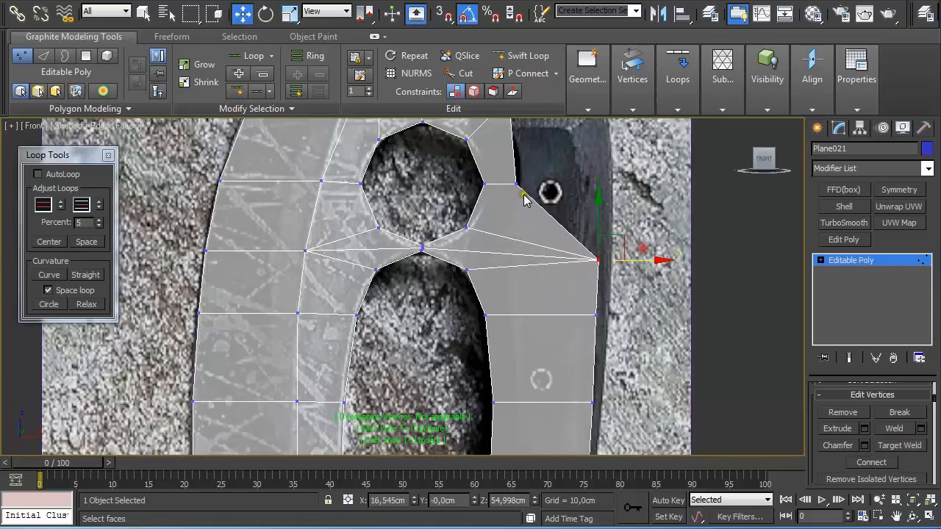
{"action": "left_click_drag", "start_coordinate": [530, 214], "coordinate": [493, 170]}
{"action": "left_click_drag", "start_coordinate": [549, 183], "coordinate": [635, 183]}
- Reshape the handle's top edge, moving the outer corner to X 15.829, Z 64.585 cm and adjusting the vertex above the finger hole
{"action": "middle_click_drag", "start_coordinate": [610, 156], "coordinate": [618, 274]}
{"action": "left_click", "coordinate": [516, 216]}
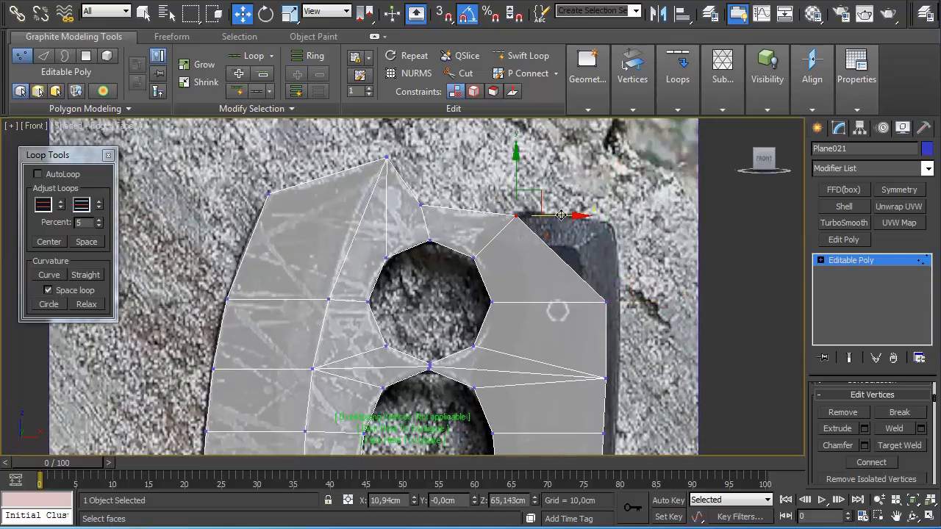
{"action": "left_click_drag", "start_coordinate": [561, 214], "coordinate": [638, 234]}
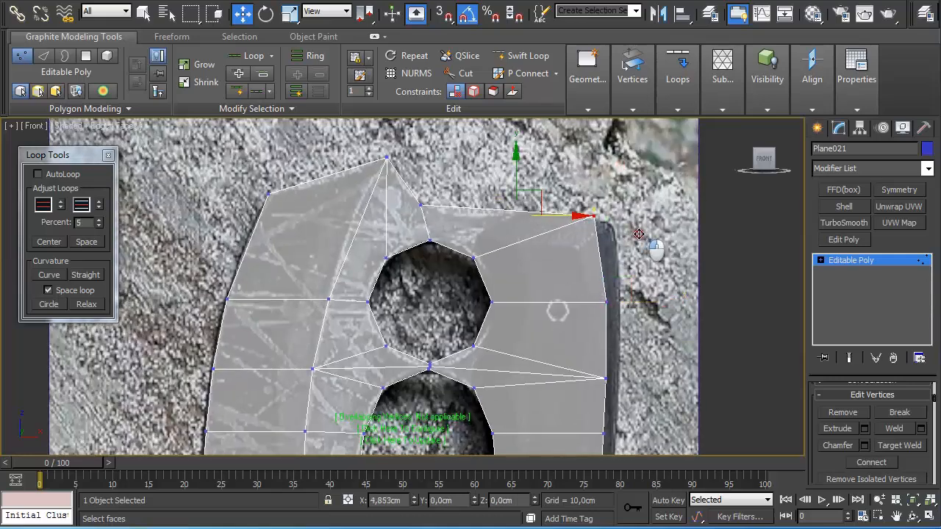
{"action": "left_click", "coordinate": [421, 205]}
{"action": "left_click_drag", "start_coordinate": [446, 189], "coordinate": [460, 199]}
{"action": "left_click", "coordinate": [594, 216]}
{"action": "left_click_drag", "start_coordinate": [616, 195], "coordinate": [619, 207]}
- Create a square plane about 1.95 cm wide with 2 by 2 segments over the serrated notches just below the lower bridge
{"action": "scroll", "coordinate": [621, 222], "scroll_direction": "down", "scroll_amount": 3}
{"action": "middle_click_drag", "start_coordinate": [542, 371], "coordinate": [521, 166]}
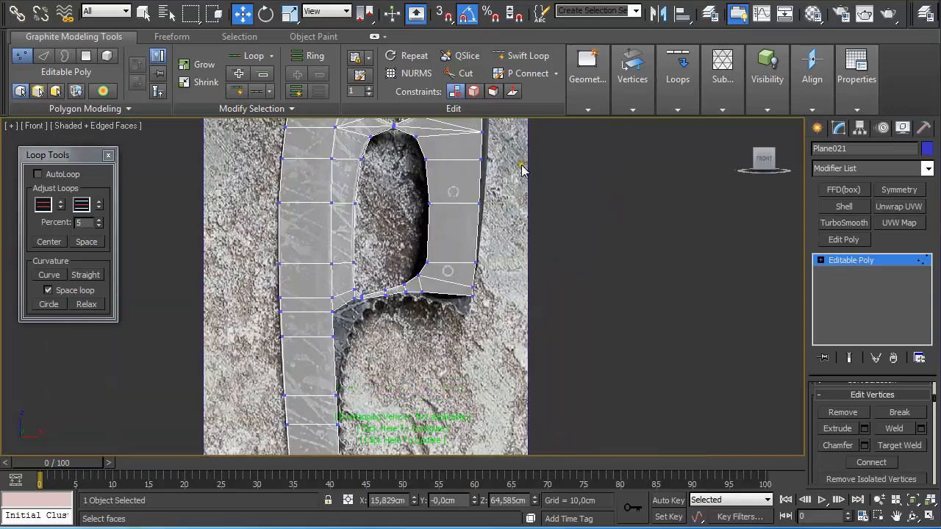
{"action": "scroll", "coordinate": [514, 221], "scroll_direction": "up", "scroll_amount": 5}
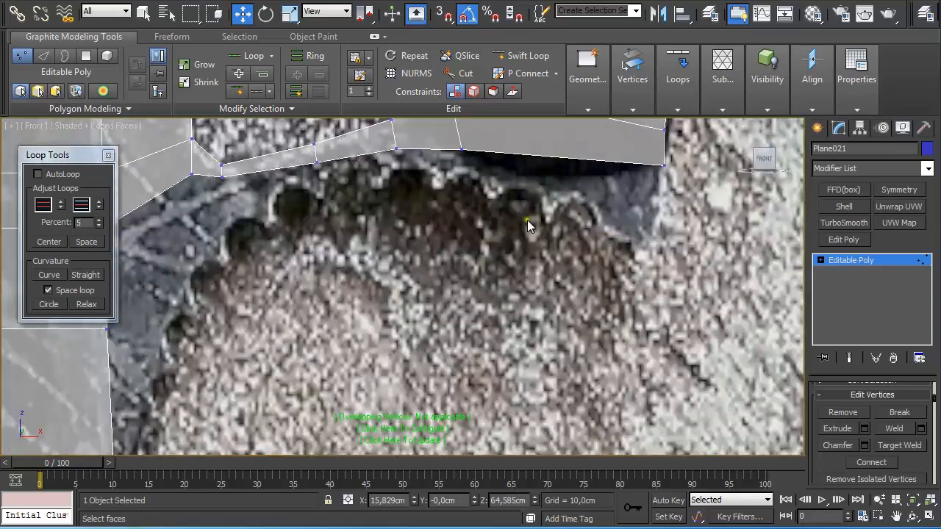
{"action": "left_click", "coordinate": [818, 129]}
{"action": "middle_click_drag", "start_coordinate": [518, 171], "coordinate": [602, 353]}
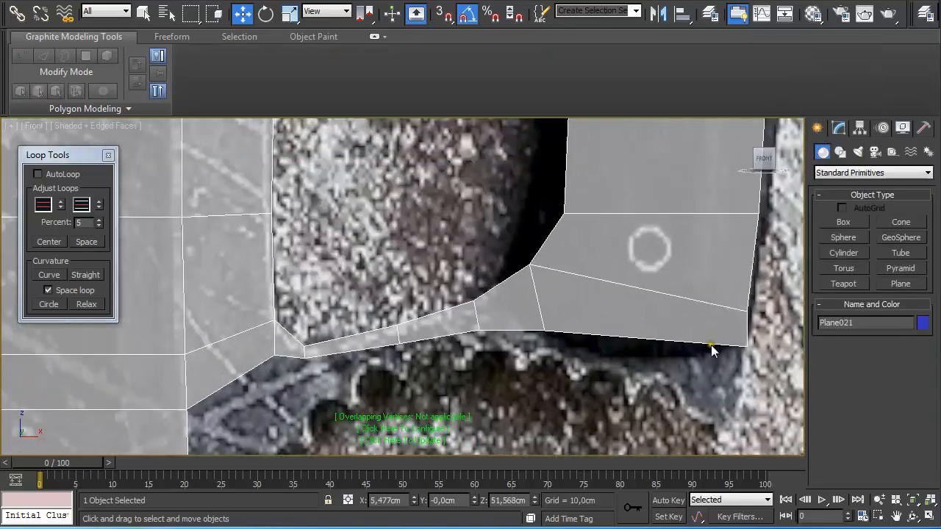
{"action": "left_click", "coordinate": [900, 283]}
{"action": "scroll", "coordinate": [598, 378], "scroll_direction": "up", "scroll_amount": 6}
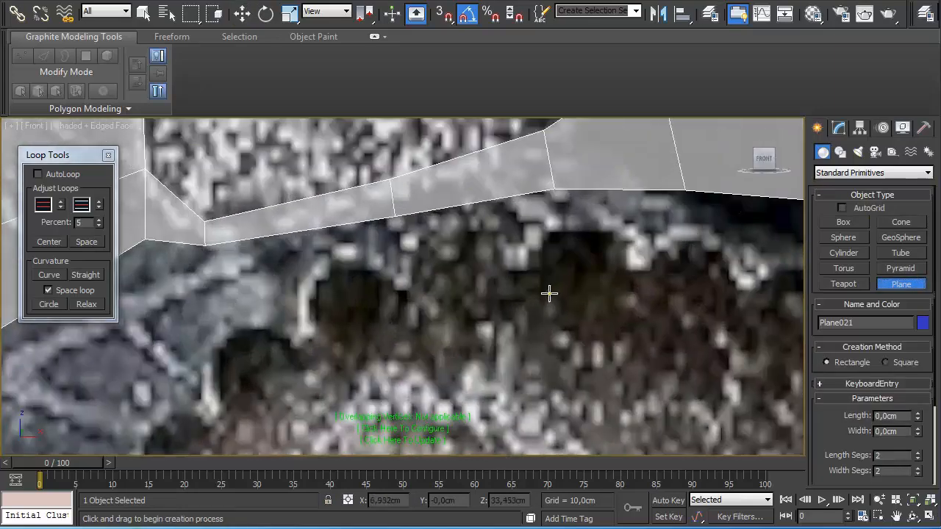
{"action": "middle_click_drag", "start_coordinate": [533, 275], "coordinate": [522, 270]}
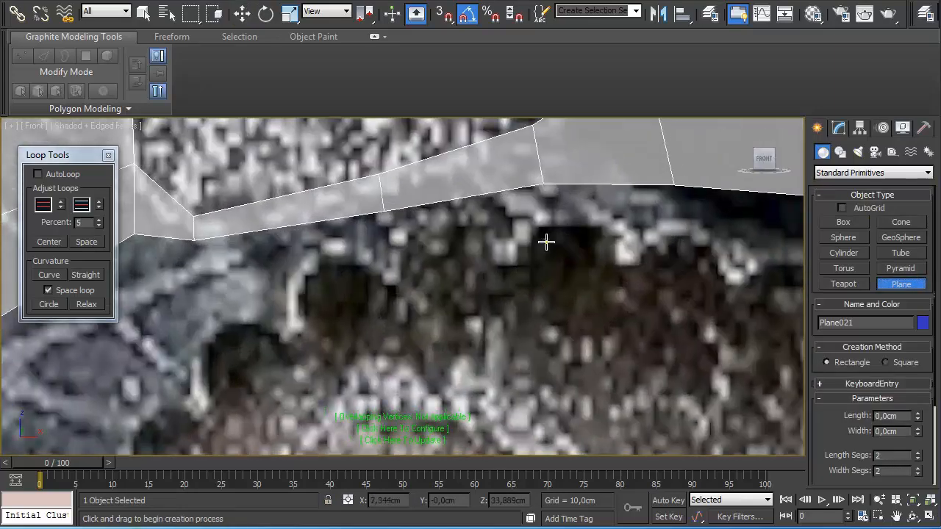
{"action": "left_click_drag", "start_coordinate": [565, 263], "coordinate": [605, 323]}
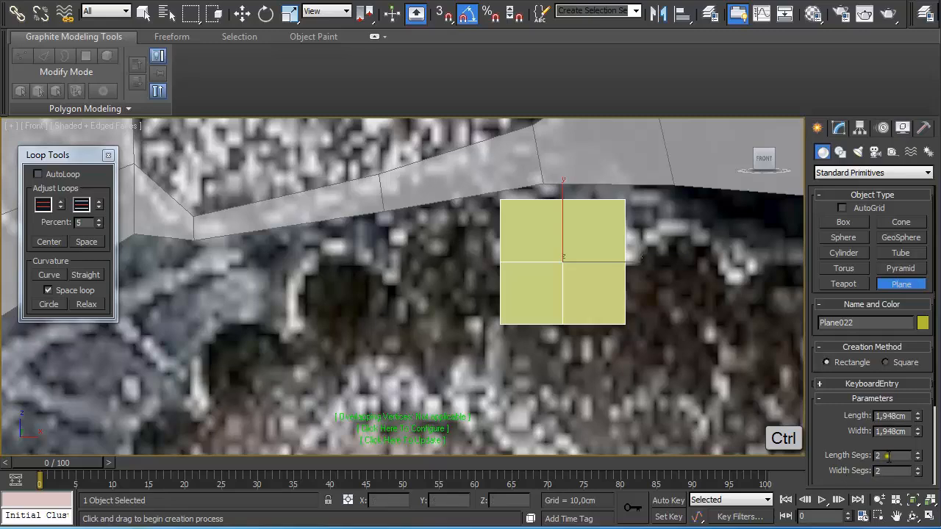
- Give the new plane the same blue object colour as the knife and make it see-through
{"action": "left_click", "coordinate": [923, 323]}
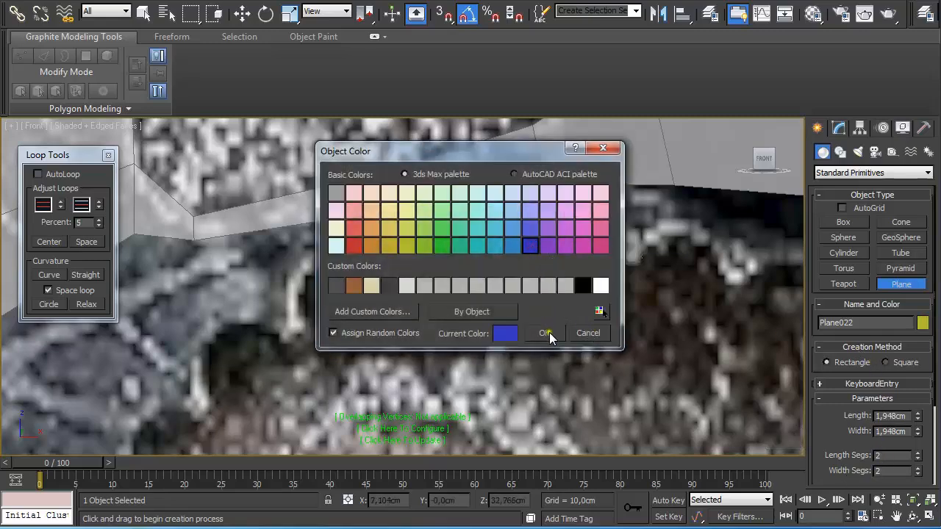
{"action": "left_click", "coordinate": [548, 333]}
{"action": "middle_click_drag", "start_coordinate": [563, 304], "coordinate": [545, 318]}
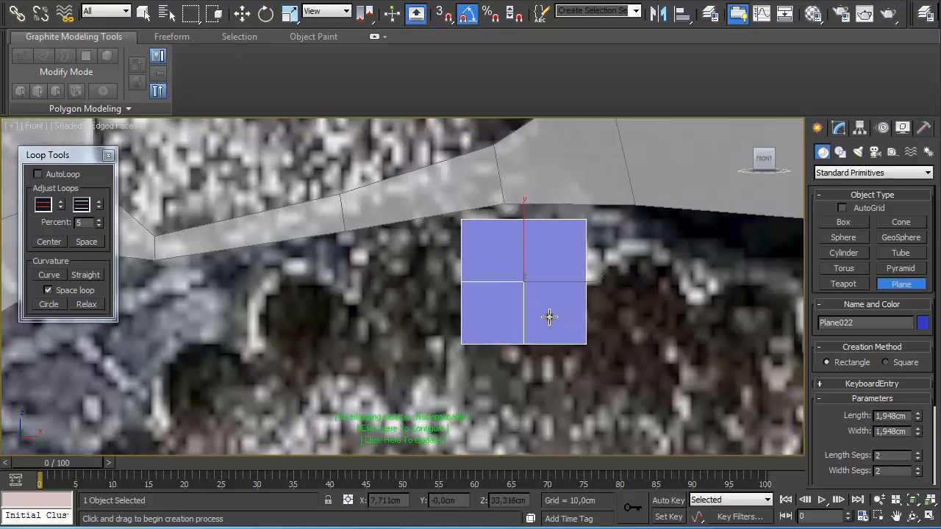
{"action": "key", "text": "alt+x"}
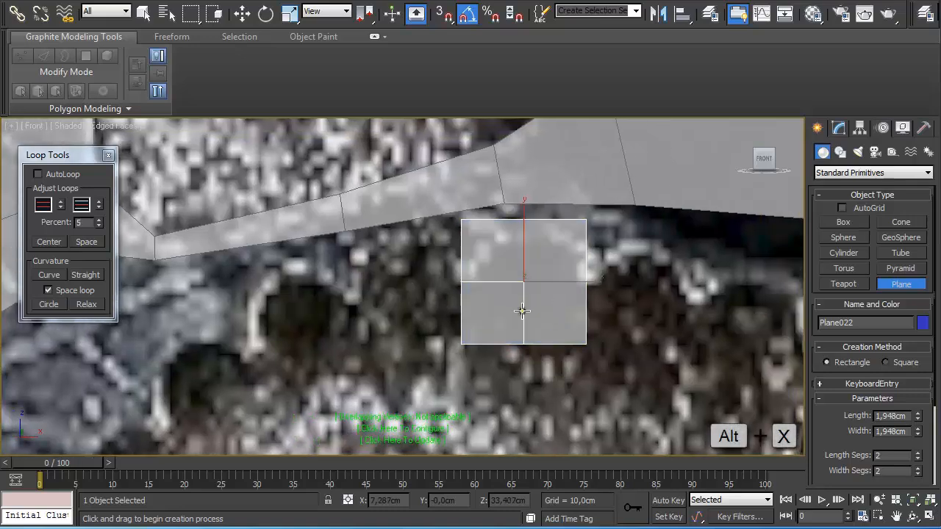
- Convert the new plane to an Editable Poly
{"action": "key", "text": "w"}
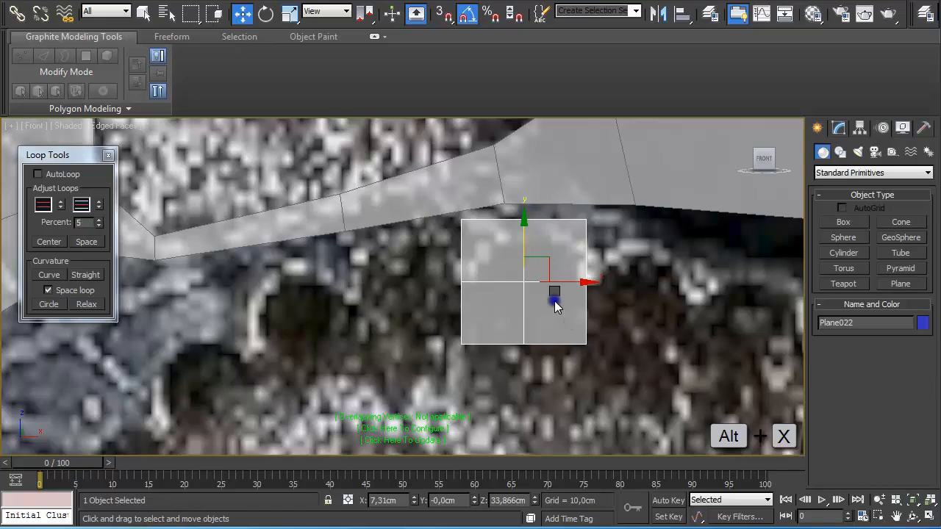
{"action": "right_click", "coordinate": [555, 307]}
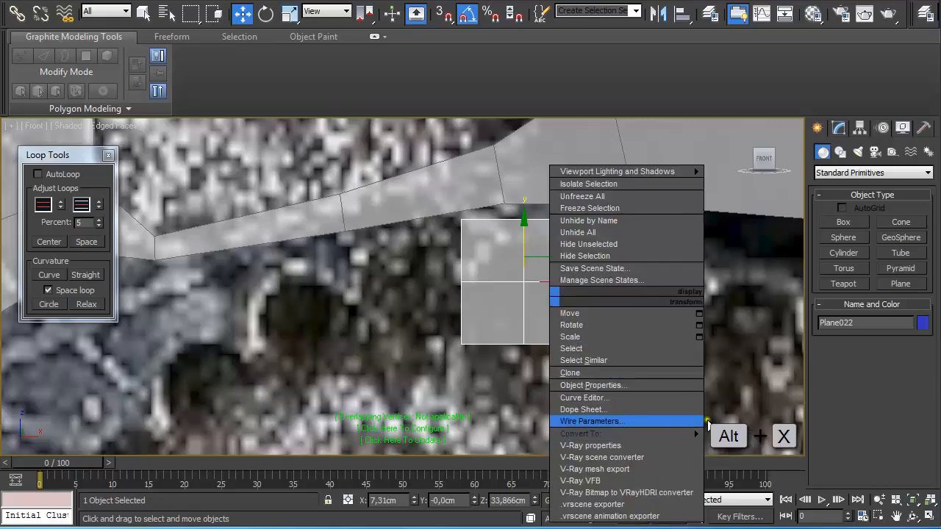
{"action": "mouse_move", "coordinate": [691, 434]}
{"action": "left_click", "coordinate": [735, 448]}
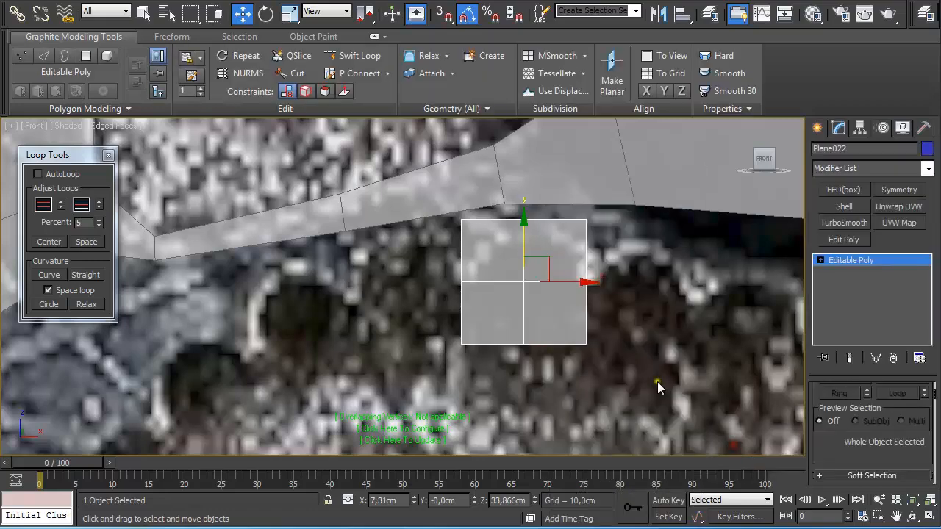
{"action": "middle_click_drag", "start_coordinate": [657, 381], "coordinate": [563, 347]}
- Select the plane's two outer border edges on the handle side and extend them outward about 0.8 cm as a new section
{"action": "key", "text": "2"}
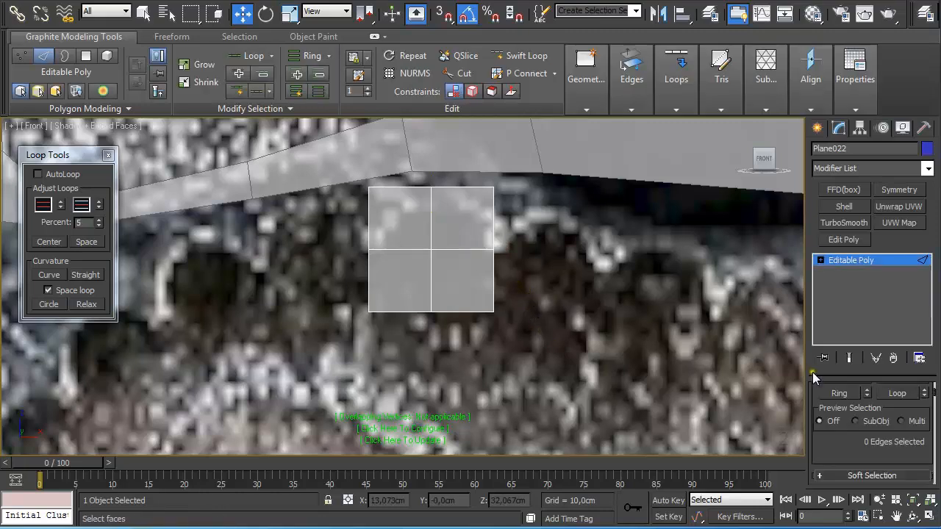
{"action": "key", "text": "2"}
{"action": "left_click_drag", "start_coordinate": [937, 395], "coordinate": [937, 383]}
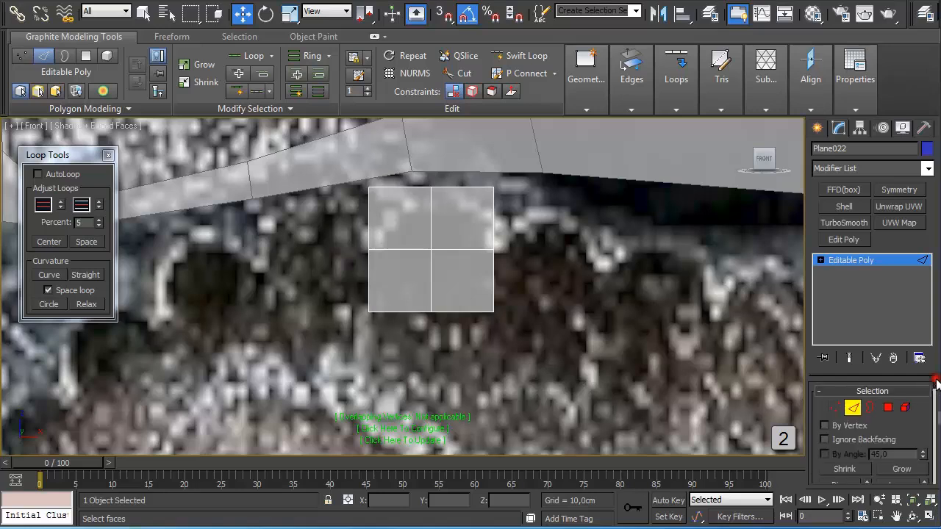
{"action": "left_click", "coordinate": [471, 216]}
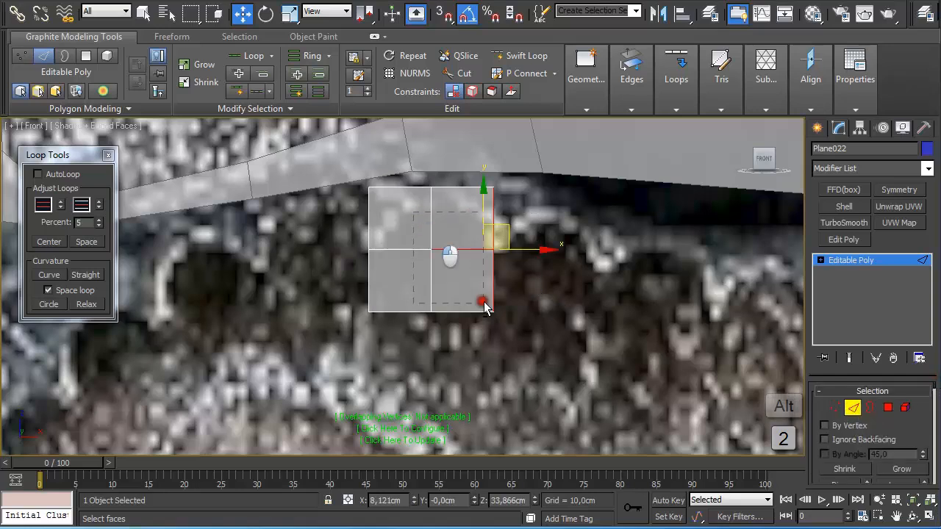
{"action": "left_click", "coordinate": [449, 251], "text": "alt"}
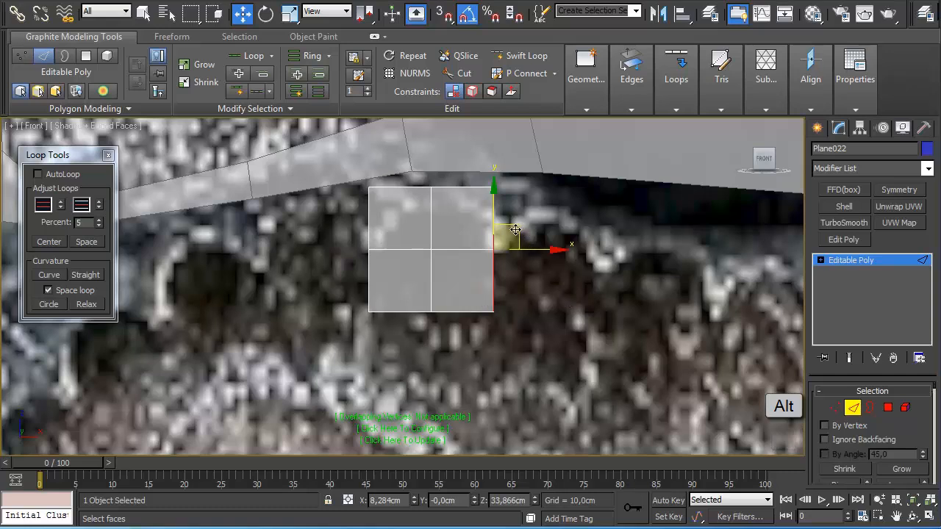
{"action": "left_click_drag", "start_coordinate": [516, 230], "coordinate": [569, 230], "text": "shift"}
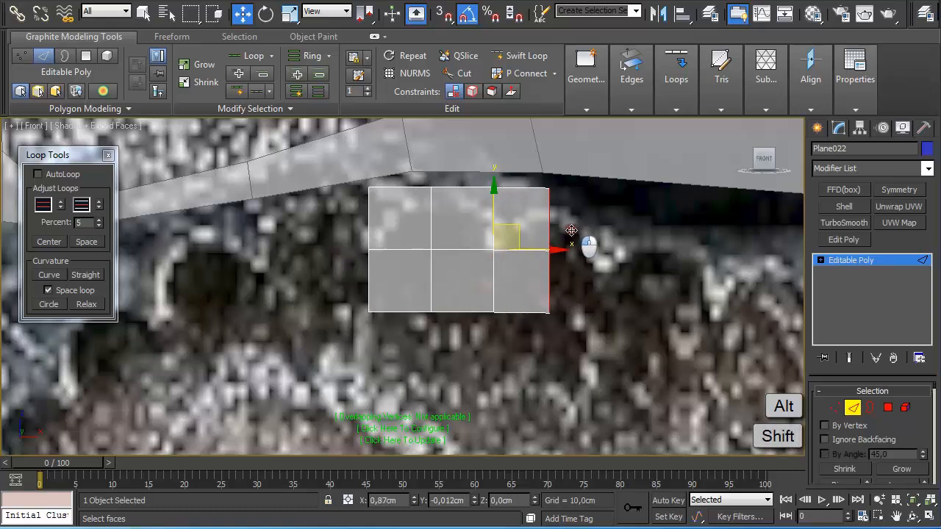
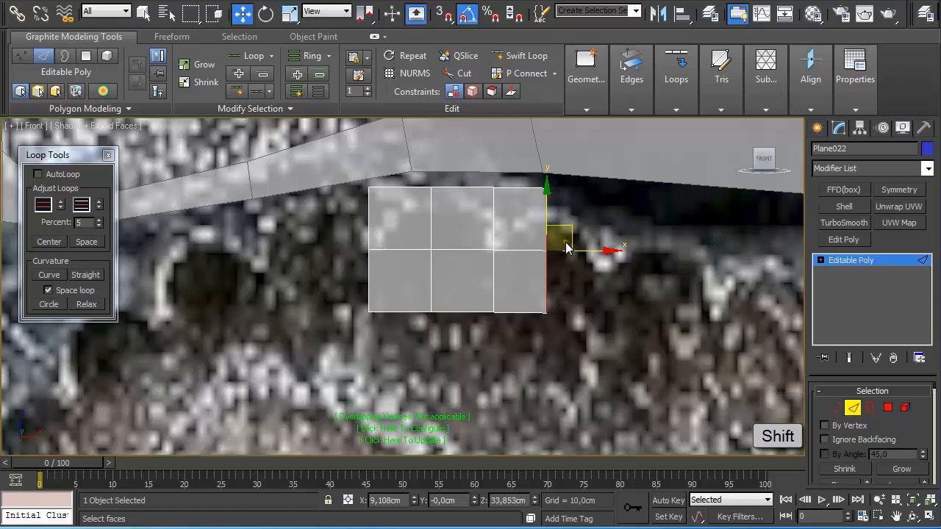
- Tilt the strip's end edges clockwise, extend another section about 0.9 cm outward and slightly down, and tilt its end to follow the serrations
{"action": "key", "text": "e"}
{"action": "mouse_move", "coordinate": [578, 211]}
{"action": "left_mouse_down"}
{"action": "mouse_move", "coordinate": [601, 212]}
{"action": "mouse_move", "coordinate": [593, 208]}
{"action": "left_mouse_up"}
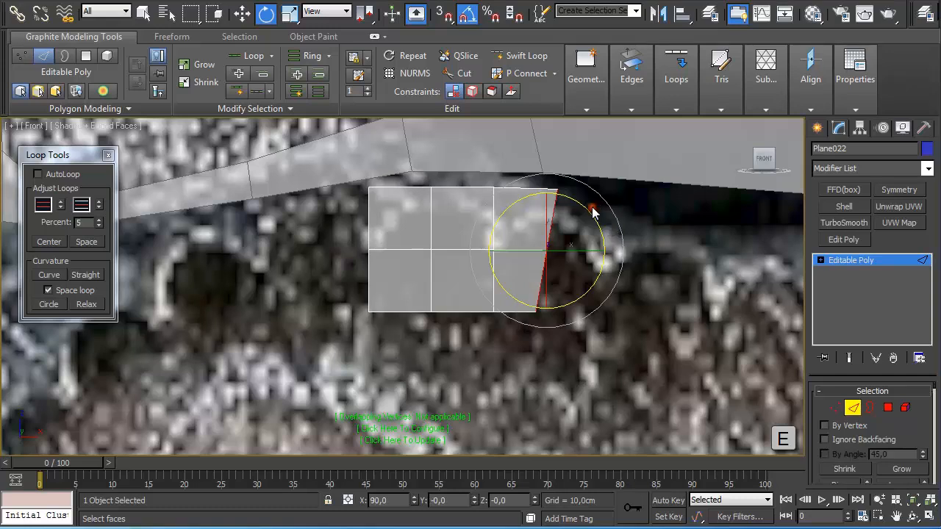
{"action": "key", "text": "w"}
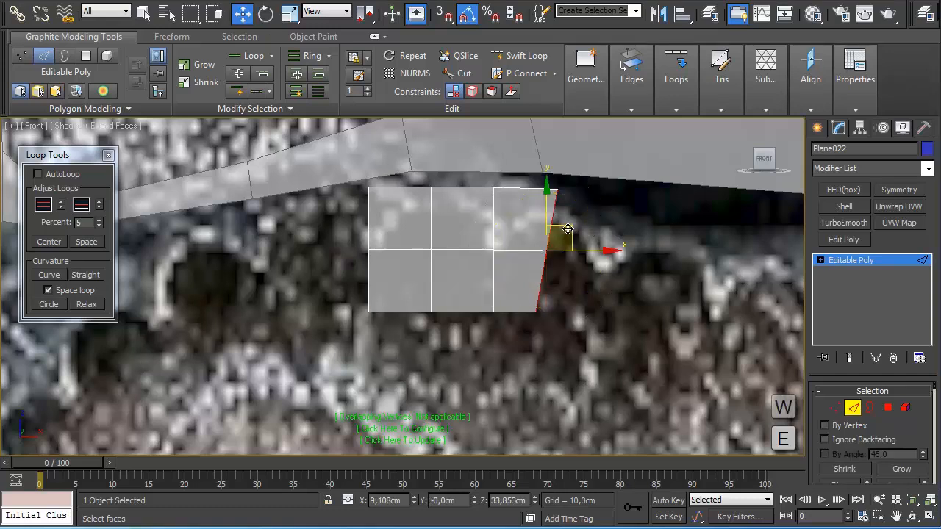
{"action": "left_click_drag", "start_coordinate": [611, 251], "coordinate": [624, 247]}
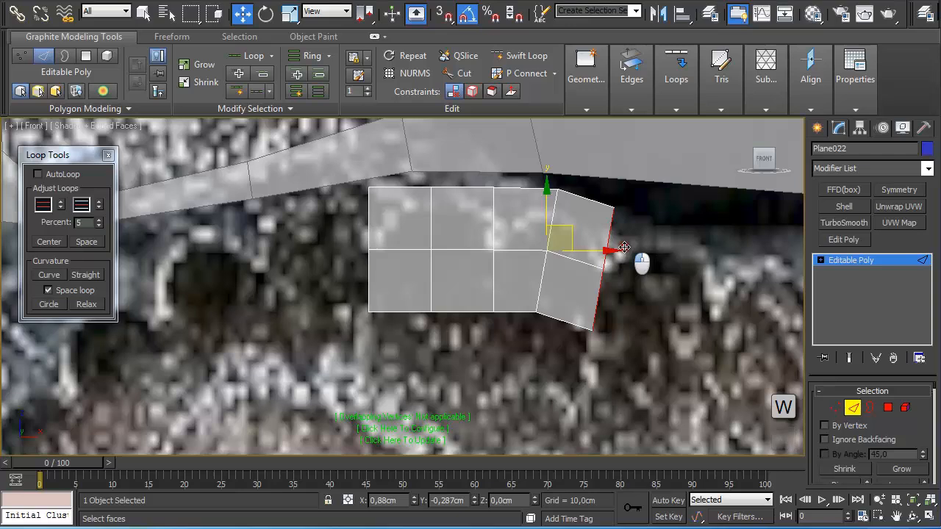
{"action": "key", "text": "e"}
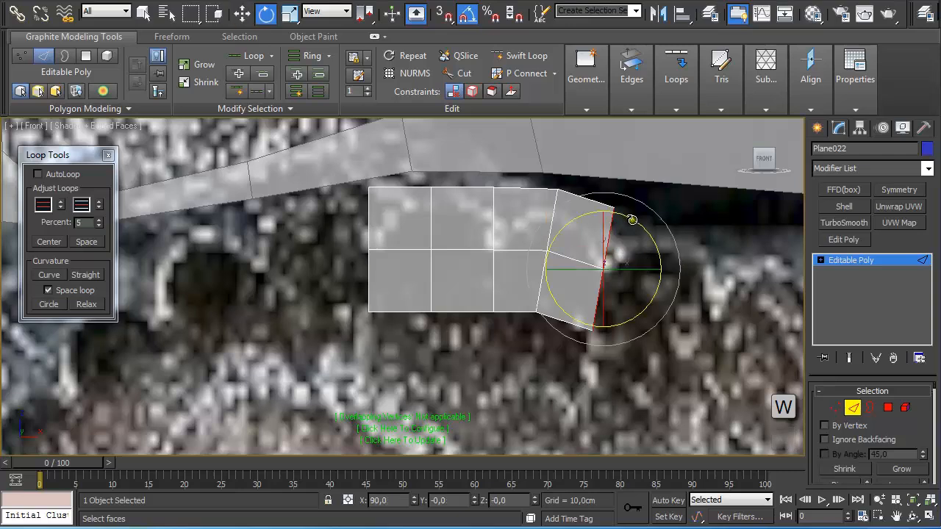
{"action": "left_click_drag", "start_coordinate": [632, 220], "coordinate": [638, 223]}
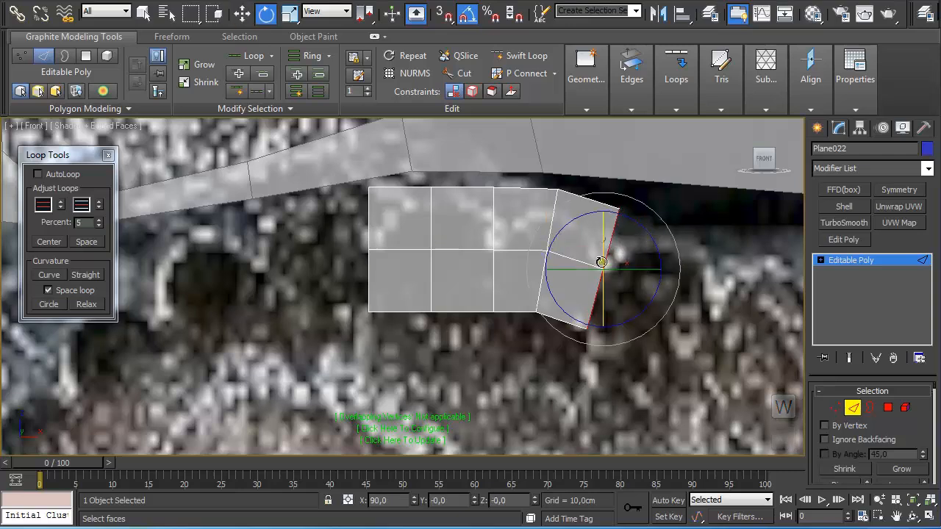
- Continue extending the two-row strip along the serrations, outward to the handle's corner and around the curve down along the blade's edge
{"action": "middle_click_drag", "start_coordinate": [601, 258], "coordinate": [561, 242]}
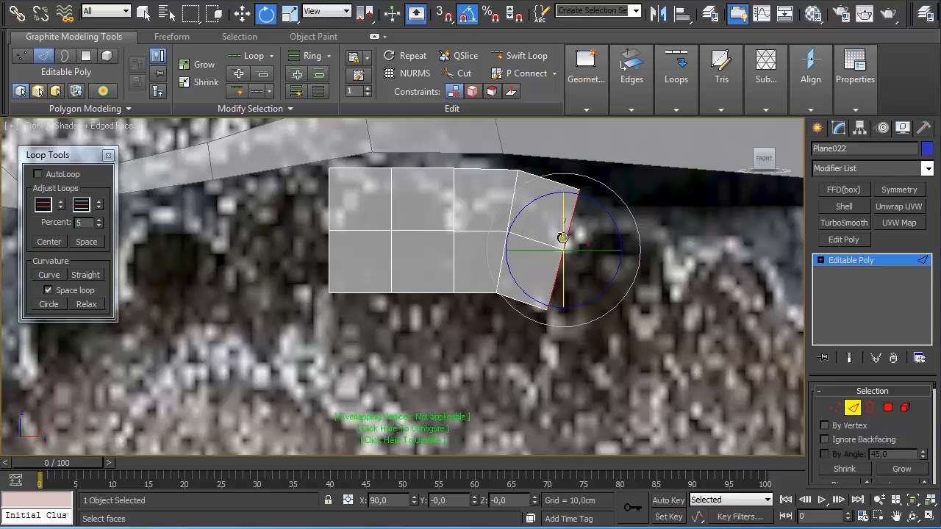
{"action": "scroll", "coordinate": [563, 238], "scroll_direction": "down", "scroll_amount": 2}
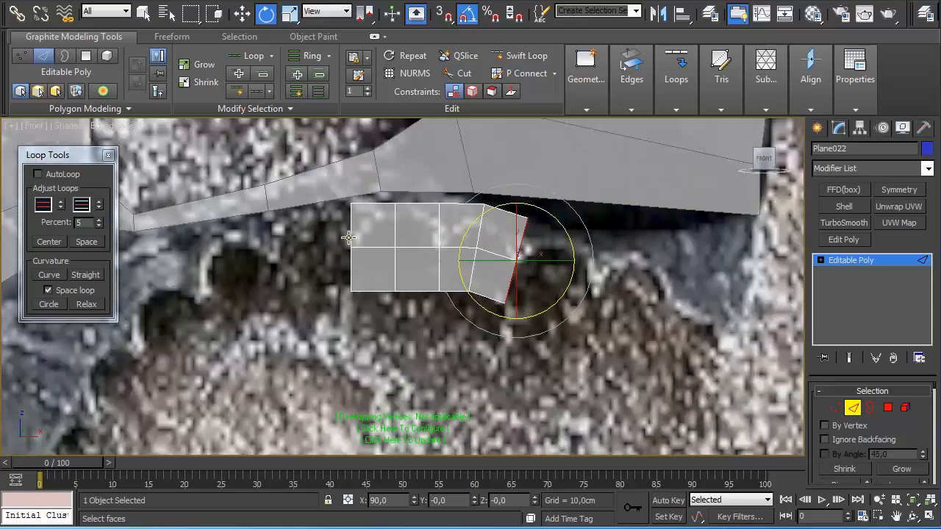
{"action": "key", "text": "w"}
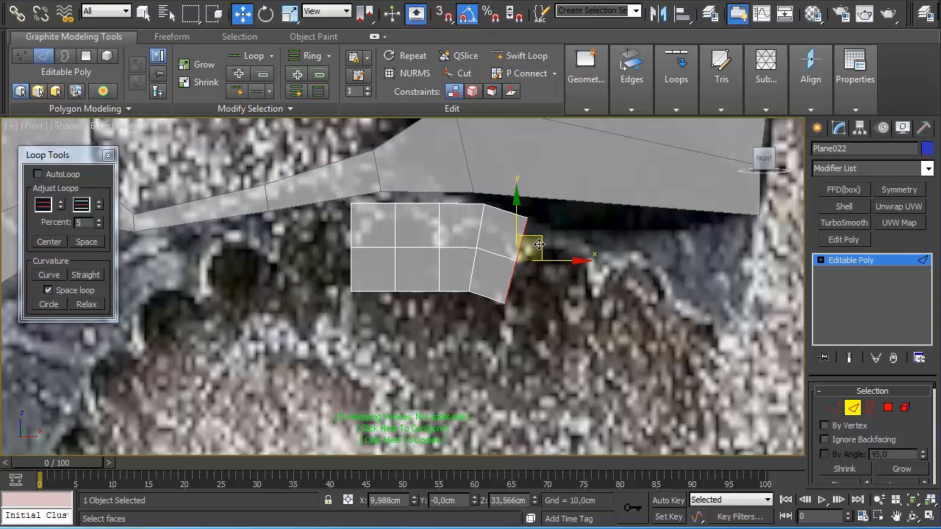
{"action": "left_click_drag", "start_coordinate": [539, 244], "coordinate": [741, 304], "text": "shift"}
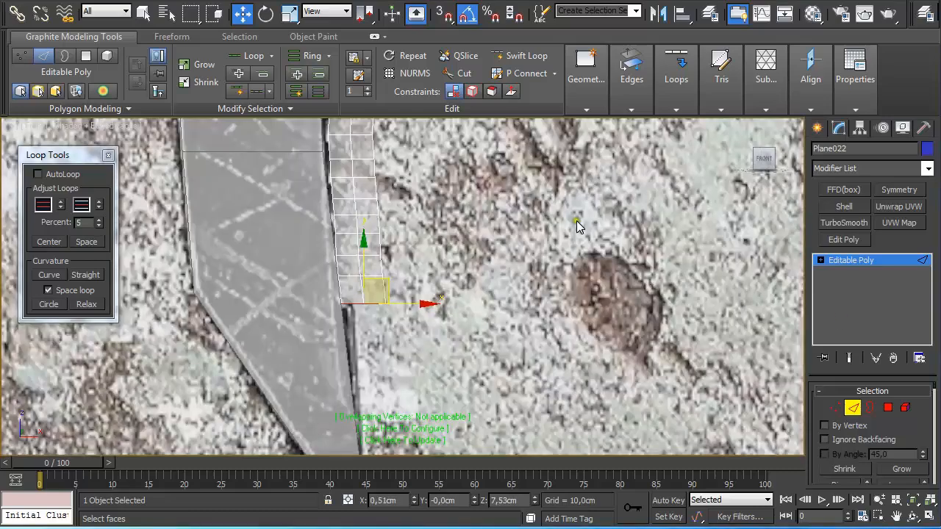
- Select the two-by-two block of polygons just inside the wider end column at the strip's outer handle end
{"action": "scroll", "coordinate": [576, 221], "scroll_direction": "up", "scroll_amount": 2}
{"action": "mouse_move", "coordinate": [541, 290]}
{"action": "middle_mouse_down"}
{"action": "mouse_move", "coordinate": [527, 233]}
{"action": "mouse_move", "coordinate": [527, 300]}
{"action": "middle_mouse_up"}
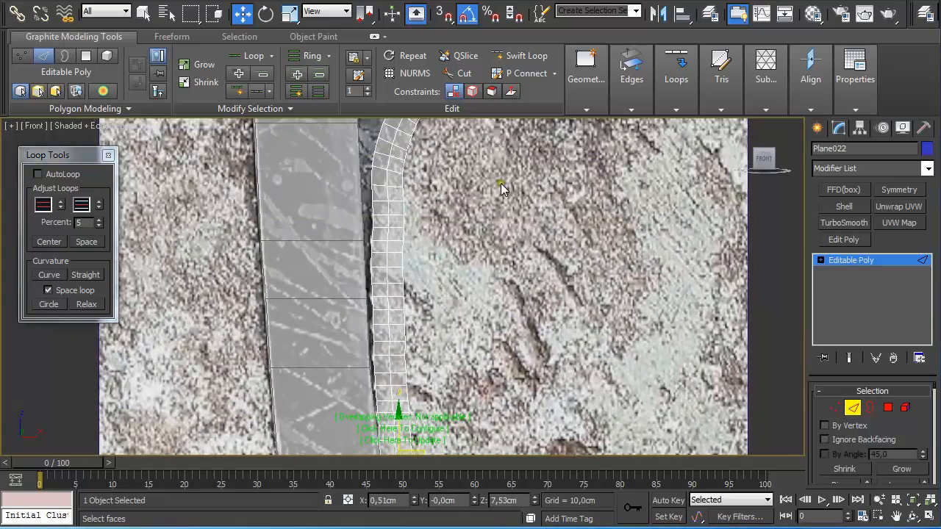
{"action": "scroll", "coordinate": [514, 184], "scroll_direction": "down", "scroll_amount": 2}
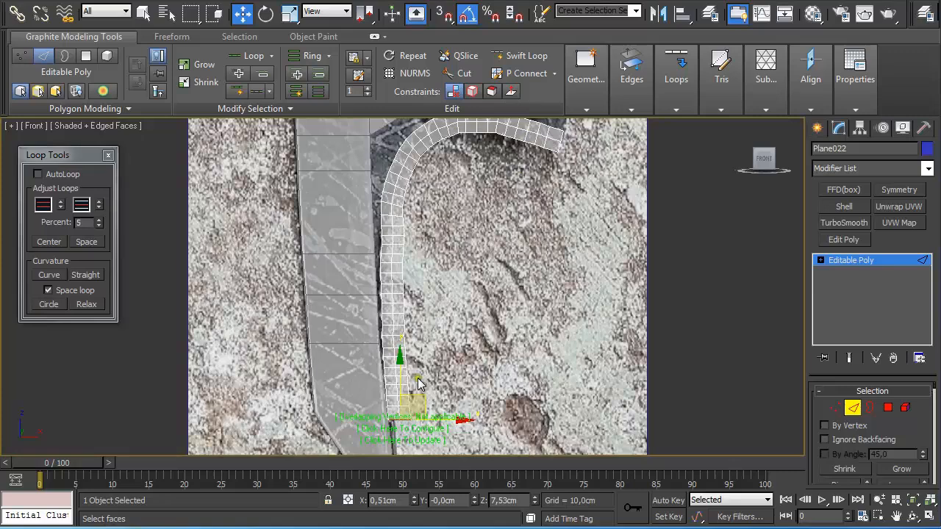
{"action": "middle_click_drag", "start_coordinate": [462, 226], "coordinate": [447, 290]}
{"action": "scroll", "coordinate": [496, 268], "scroll_direction": "up", "scroll_amount": 5}
{"action": "middle_click_drag", "start_coordinate": [617, 127], "coordinate": [520, 277]}
{"action": "scroll", "coordinate": [623, 338], "scroll_direction": "up", "scroll_amount": 2}
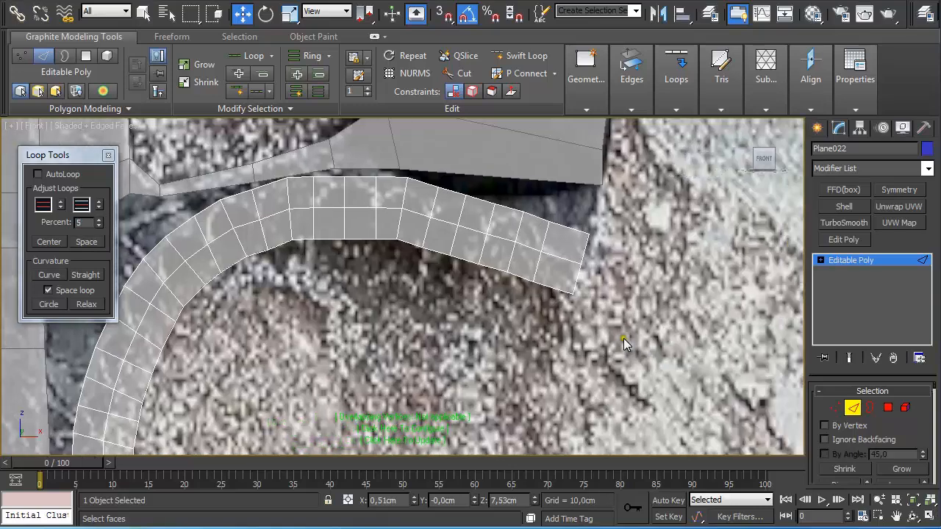
{"action": "key", "text": "2"}
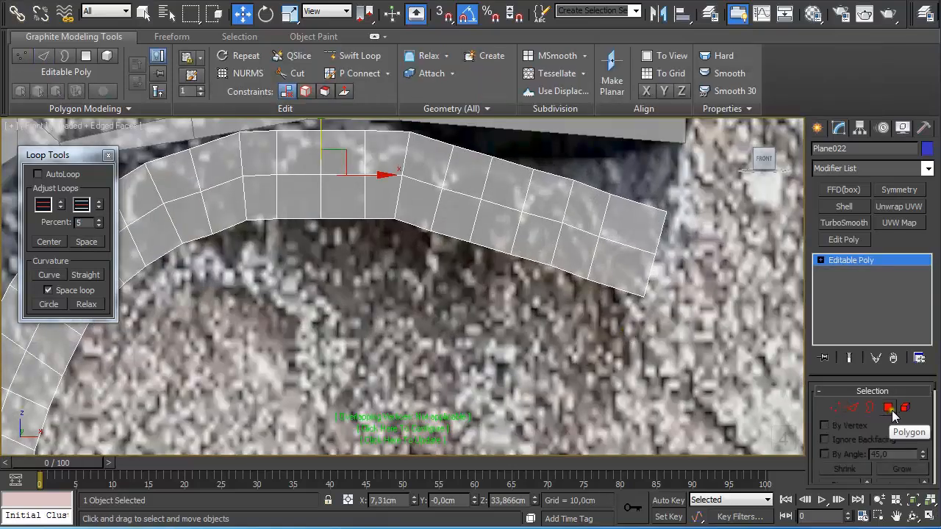
{"action": "key", "text": "4"}
{"action": "left_click", "coordinate": [541, 209]}
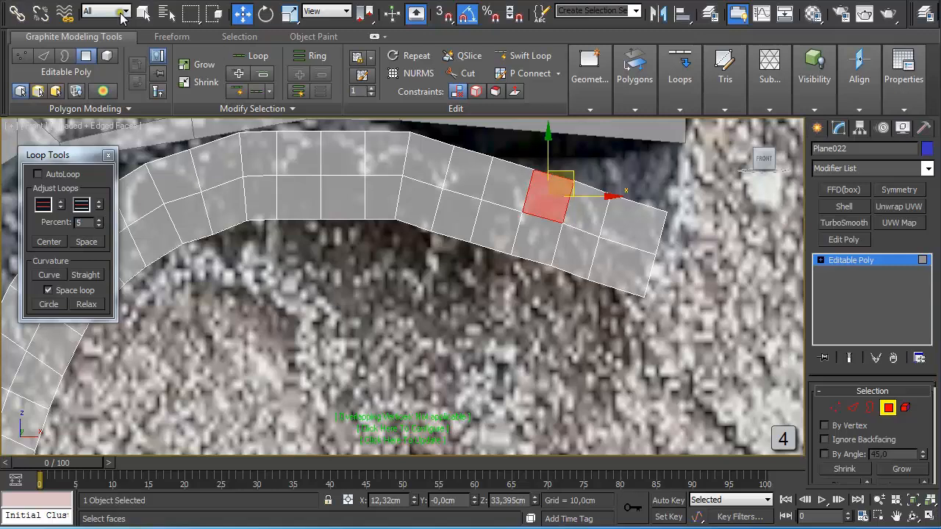
{"action": "left_click", "coordinate": [143, 13]}
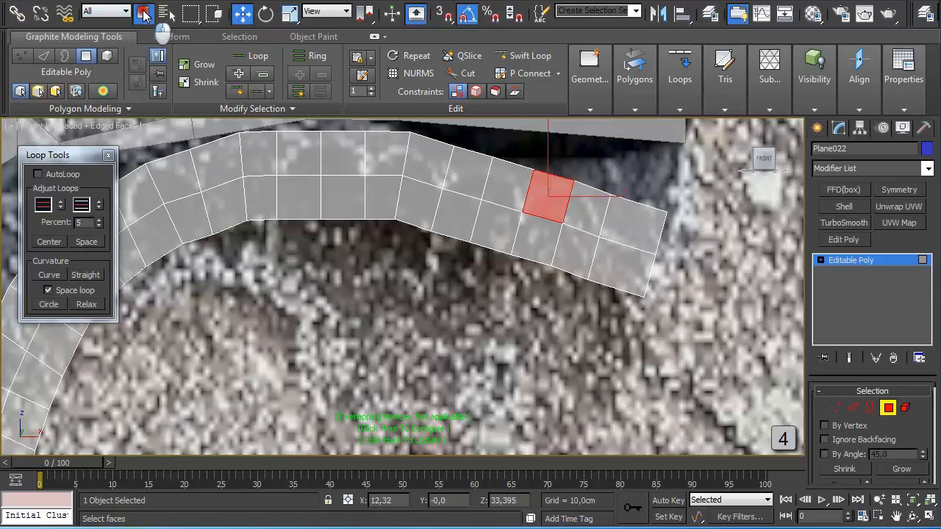
{"action": "left_click", "coordinate": [539, 234]}
{"action": "left_click", "coordinate": [571, 244], "text": "ctrl"}
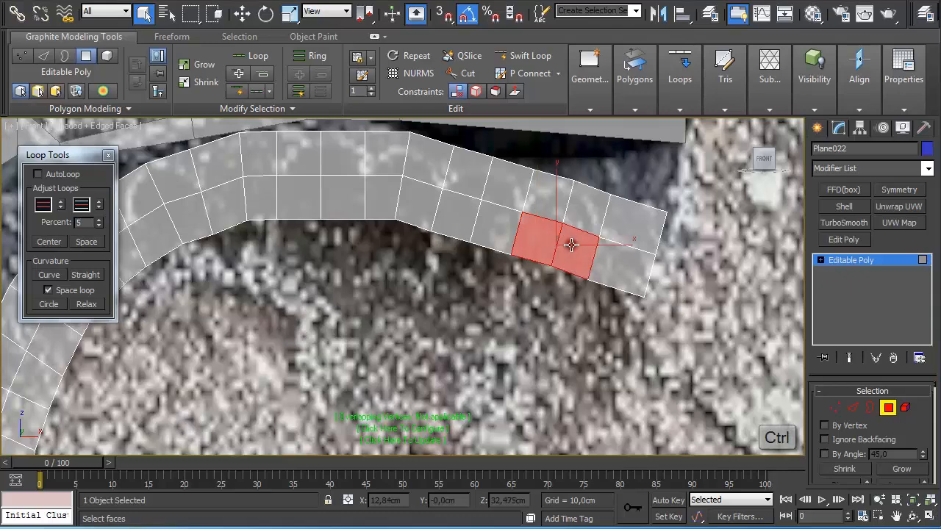
{"action": "left_click", "coordinate": [580, 208], "text": "ctrl"}
{"action": "left_click", "coordinate": [548, 197], "text": "ctrl"}
{"action": "middle_click_drag", "start_coordinate": [555, 199], "coordinate": [472, 253]}
{"action": "scroll", "coordinate": [463, 242], "scroll_direction": "up", "scroll_amount": 2}
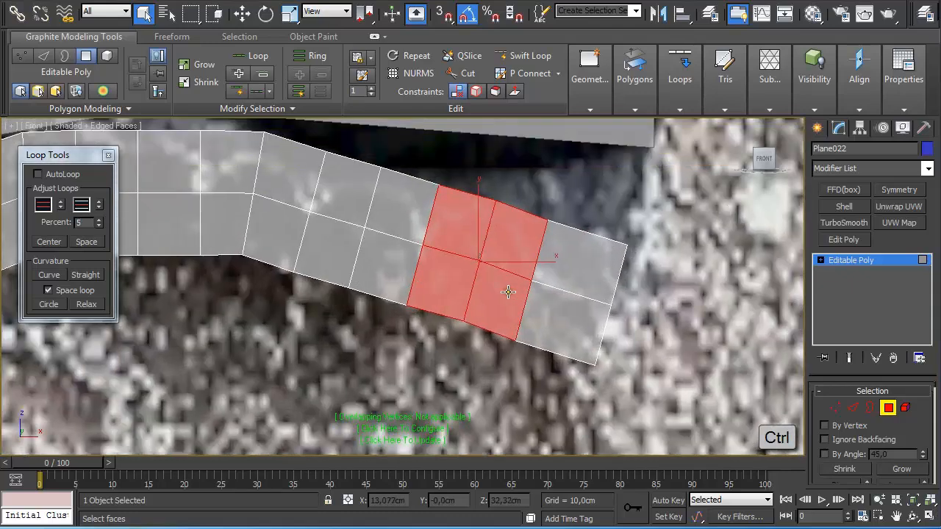
{"action": "scroll", "coordinate": [505, 256], "scroll_direction": "up", "scroll_amount": 1}
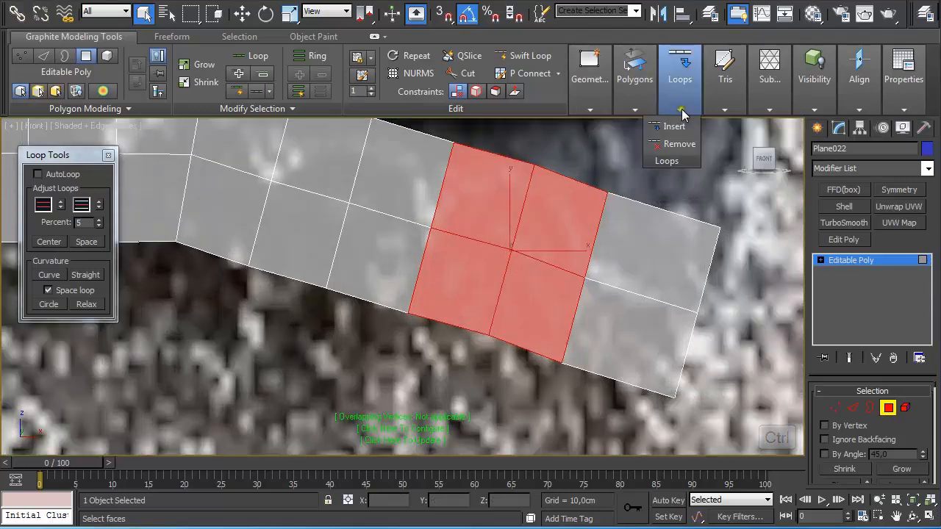
- Inset the selected four-polygon block twice by 0.093 cm each
{"action": "mouse_move", "coordinate": [638, 109]}
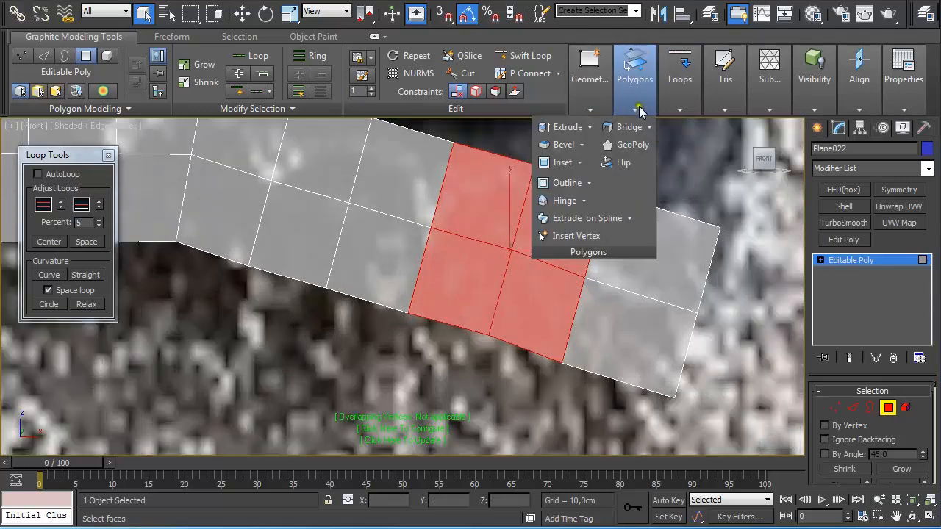
{"action": "left_click", "coordinate": [563, 162], "text": "shift"}
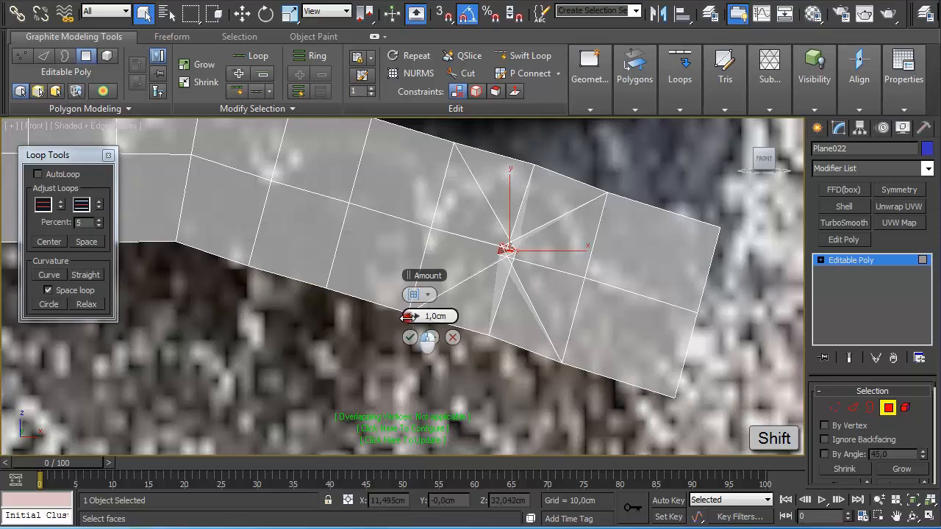
{"action": "left_click_drag", "start_coordinate": [399, 315], "coordinate": [328, 309]}
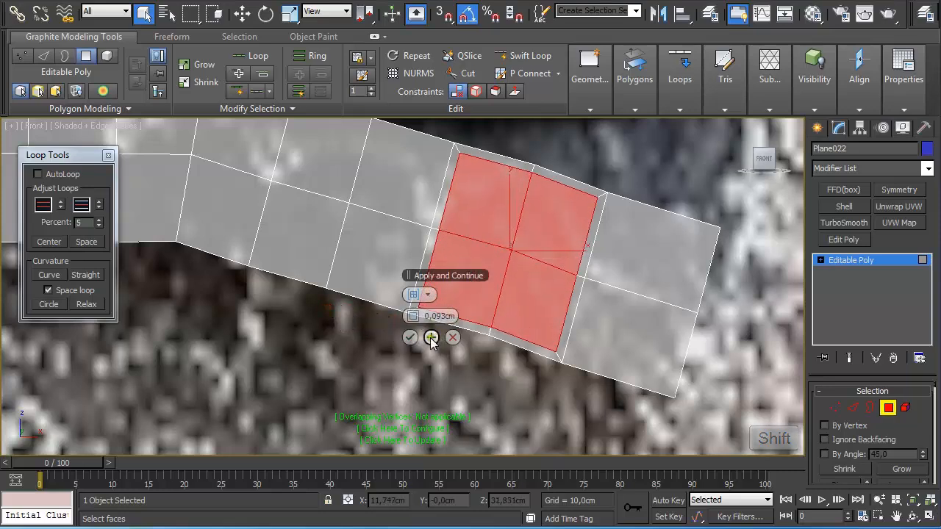
{"action": "left_click", "coordinate": [430, 337]}
{"action": "left_click", "coordinate": [408, 338]}
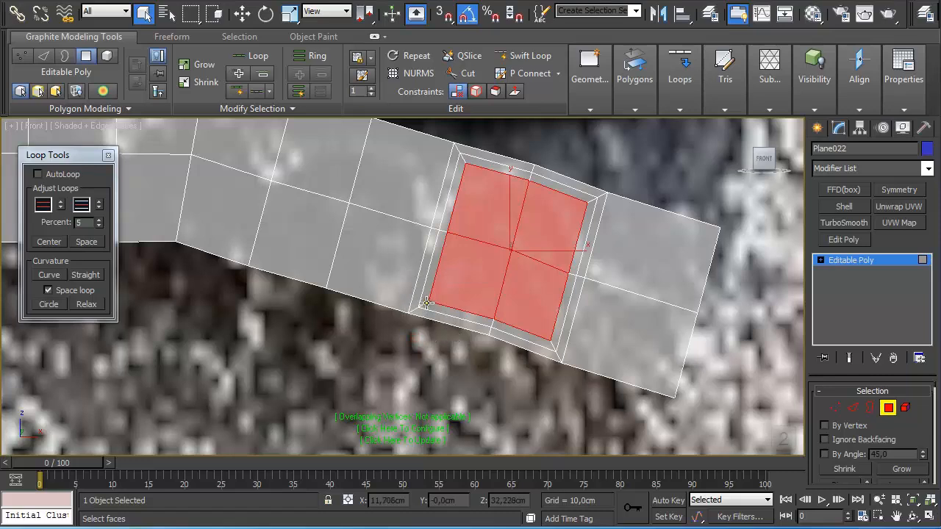
- Shape the outer inset's edge loop into a circle and scale it evenly to about 83 percent
{"action": "key", "text": "2"}
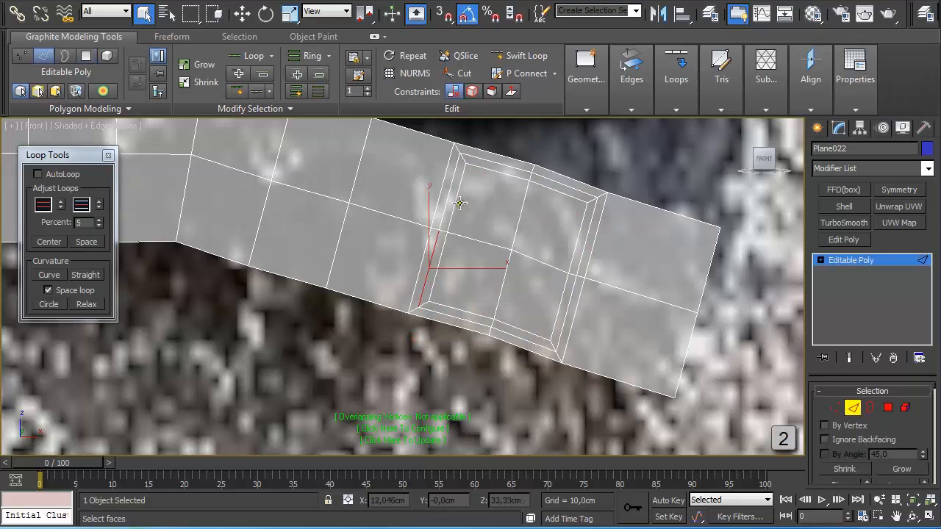
{"action": "left_click", "coordinate": [446, 197], "text": "shift"}
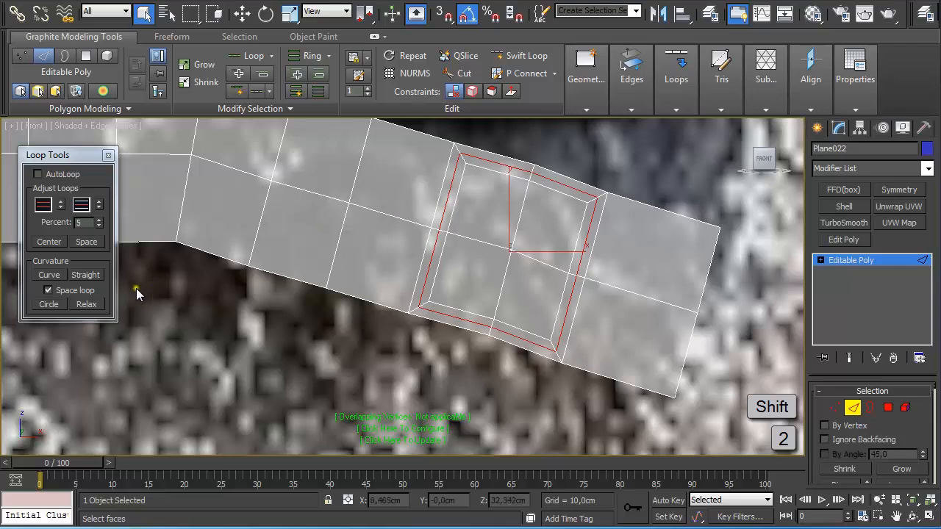
{"action": "left_click", "coordinate": [86, 304]}
{"action": "left_click", "coordinate": [49, 304]}
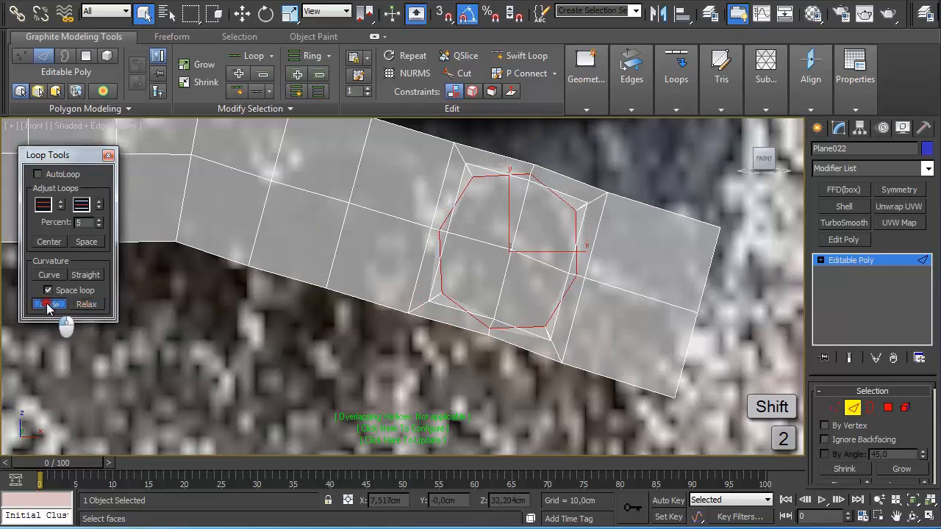
{"action": "key", "text": "r"}
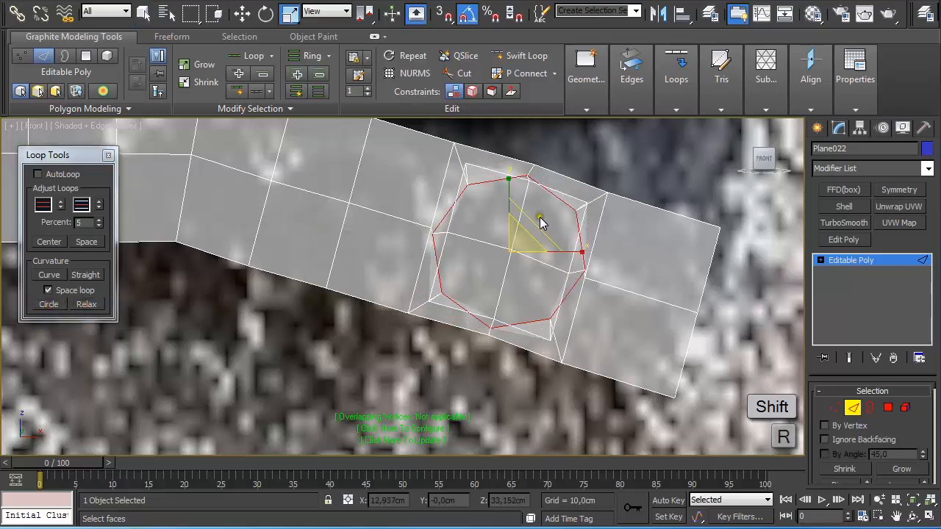
{"action": "left_click_drag", "start_coordinate": [530, 220], "coordinate": [534, 249]}
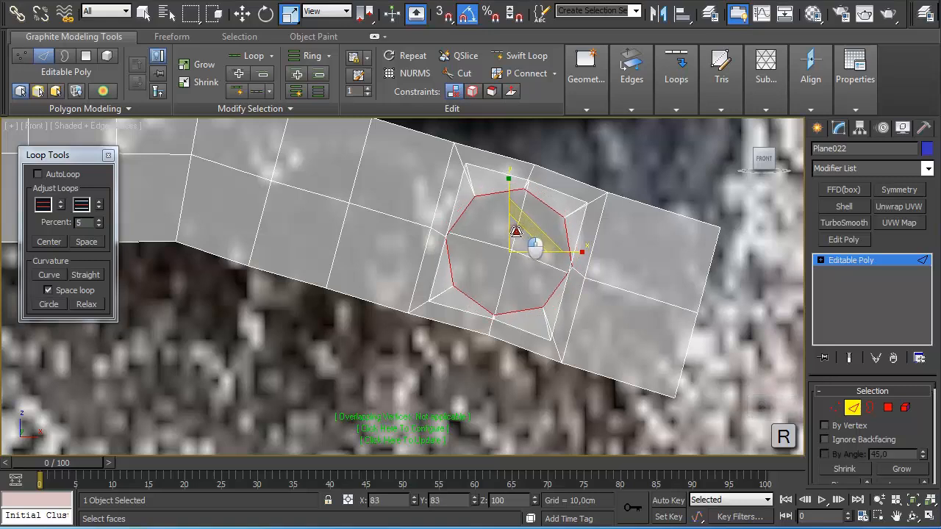
- Delete the polygons inside the circular loop to open a hole in the strip
{"action": "key", "text": "4"}
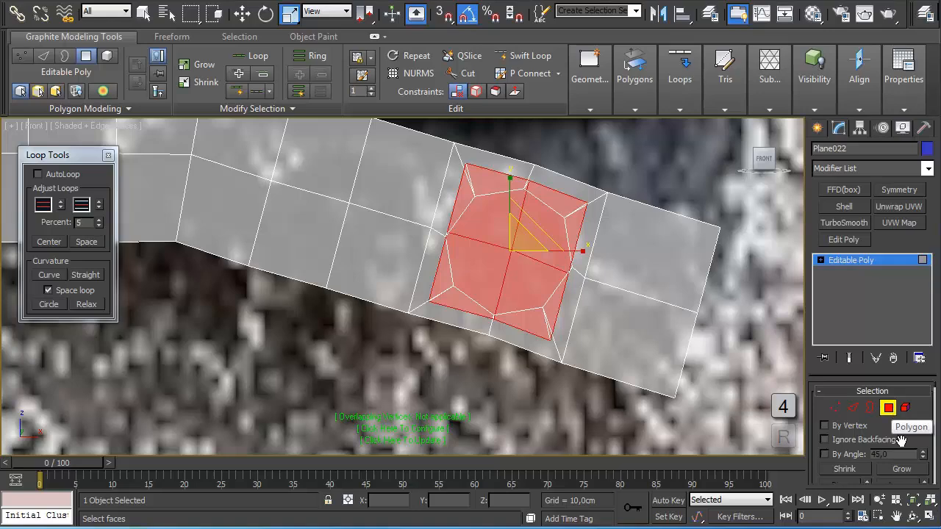
{"action": "left_click", "coordinate": [908, 470]}
{"action": "key", "text": "Delete"}
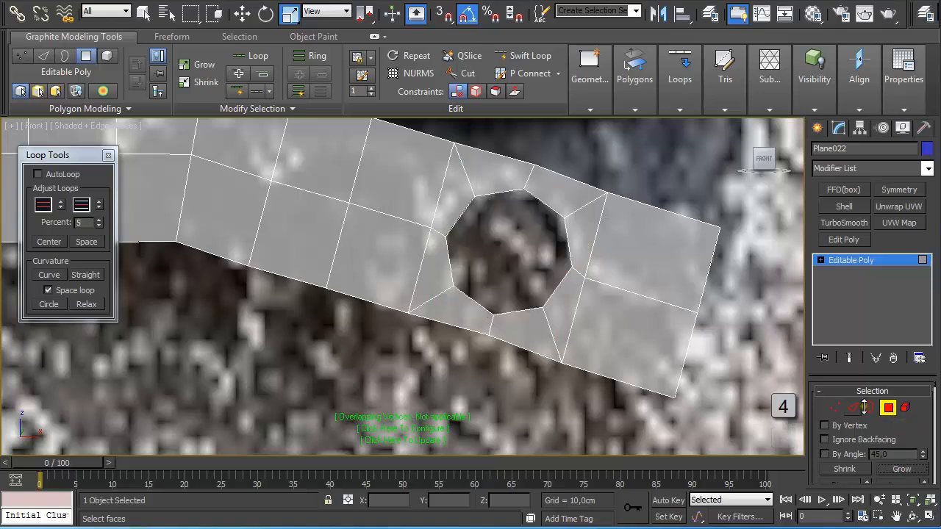
- Select the neighbouring two-by-two polygon block further along the strip and inset it twice by 0.093 cm each
{"action": "middle_click_drag", "start_coordinate": [444, 203], "coordinate": [556, 240]}
{"action": "left_click", "coordinate": [448, 203]}
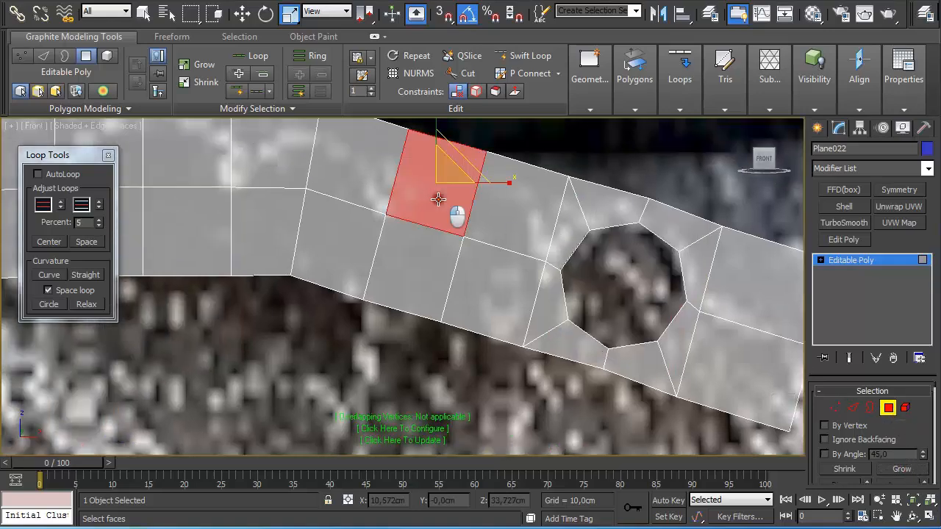
{"action": "left_click", "coordinate": [436, 243], "text": "ctrl"}
{"action": "left_click", "coordinate": [472, 256], "text": "ctrl"}
{"action": "left_click", "coordinate": [498, 199], "text": "ctrl"}
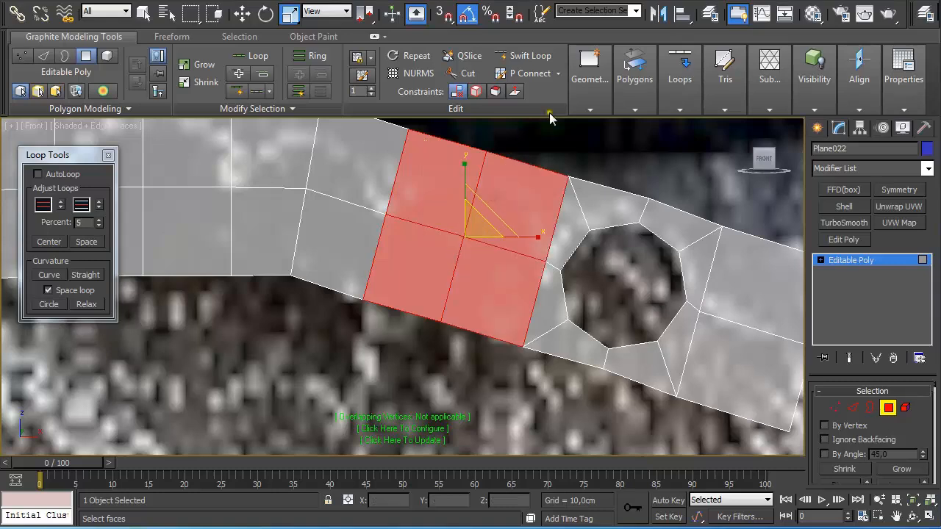
{"action": "left_click", "coordinate": [634, 100]}
{"action": "left_click", "coordinate": [560, 163]}
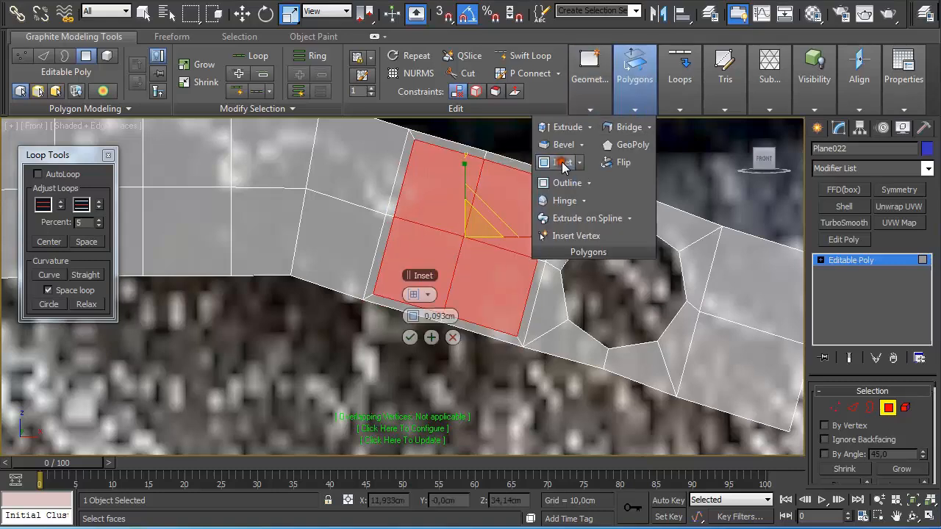
{"action": "left_click", "coordinate": [431, 336]}
{"action": "left_click", "coordinate": [409, 336]}
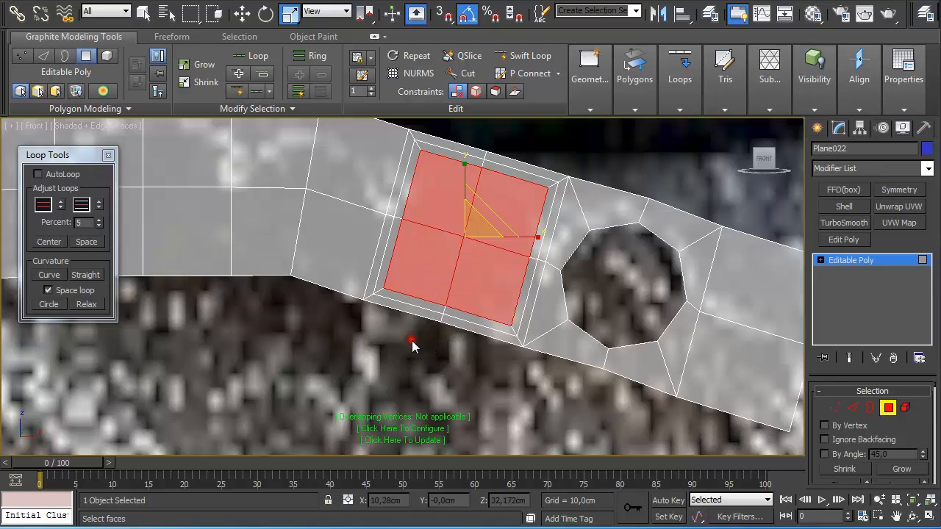
- Shape the second block's outer inset loop into a circle and scale it down evenly to match the first hole
{"action": "key", "text": "2"}
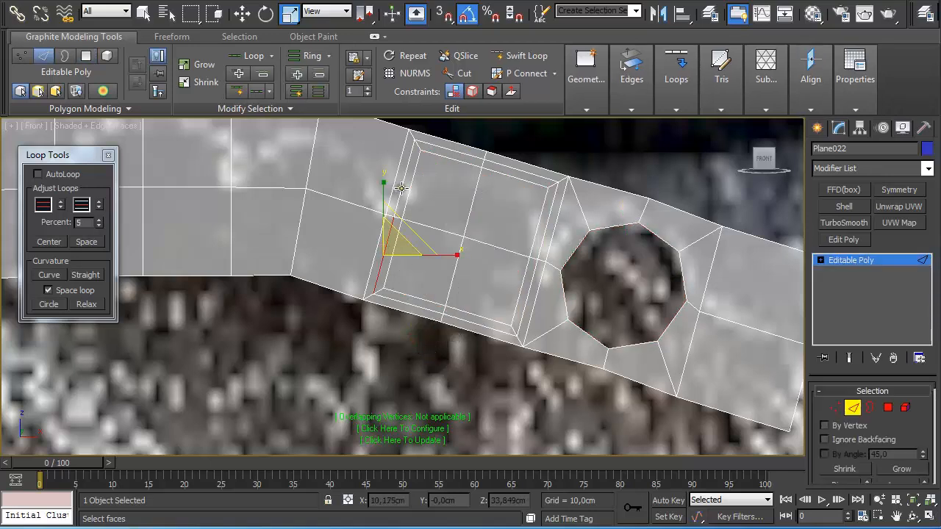
{"action": "double_click", "coordinate": [401, 189]}
{"action": "left_click", "coordinate": [50, 304]}
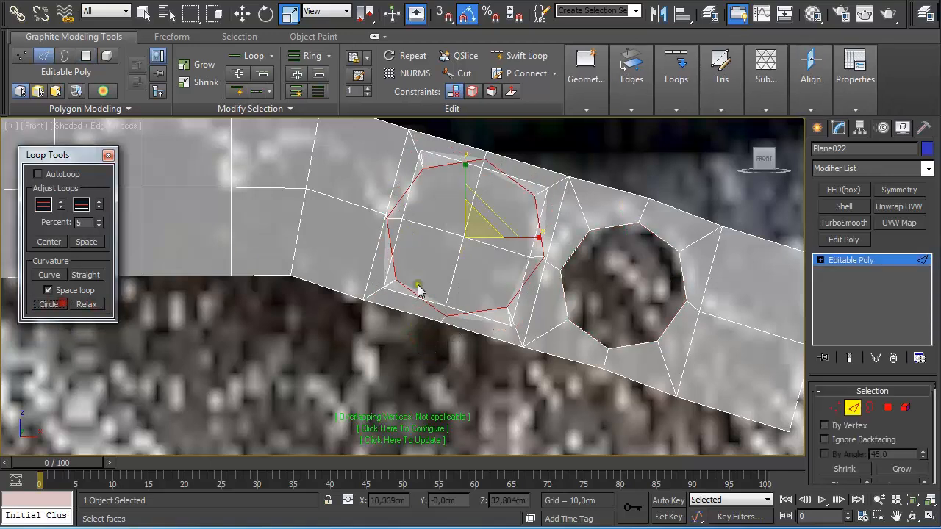
{"action": "key", "text": "r"}
{"action": "left_click_drag", "start_coordinate": [487, 208], "coordinate": [508, 198]}
{"action": "key", "text": "e"}
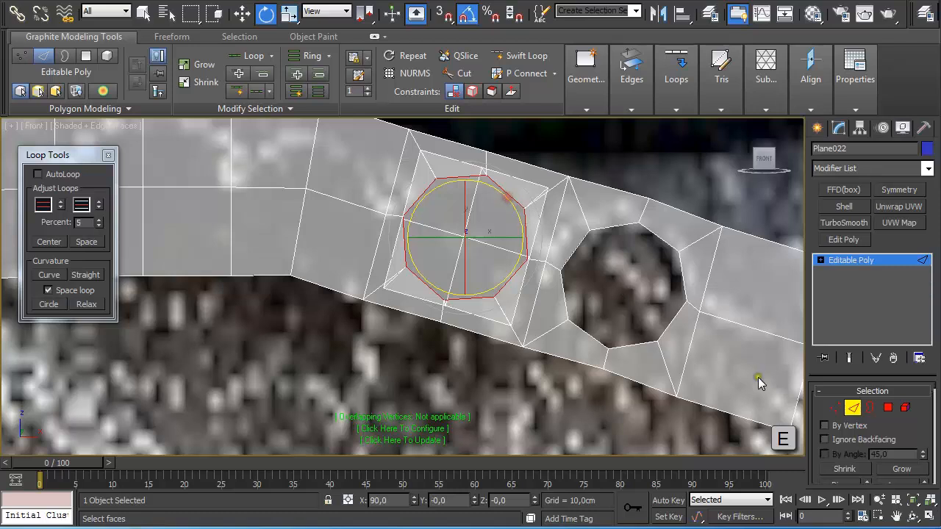
- Delete the polygons inside the second circular loop to open another hole beside the first
{"action": "left_click", "coordinate": [887, 407], "text": "ctrl"}
{"action": "left_click", "coordinate": [844, 469]}
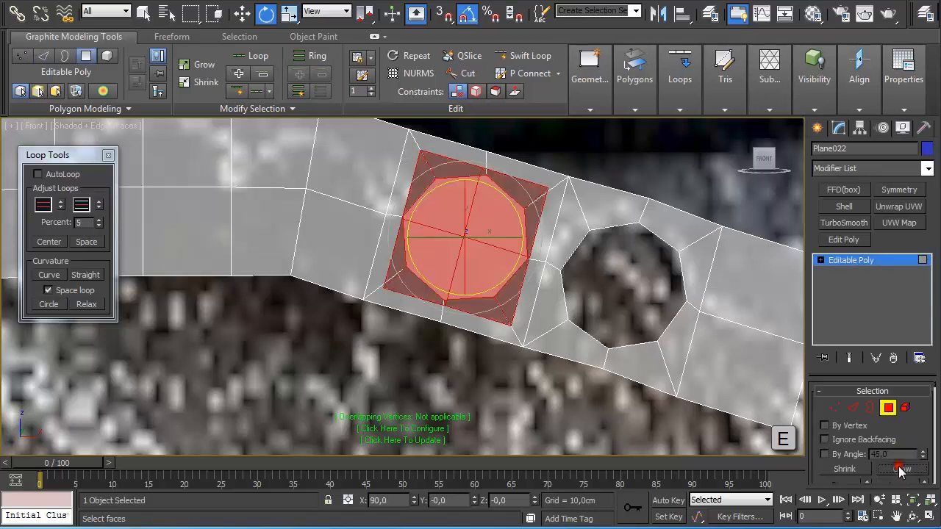
{"action": "key", "text": "Delete"}
{"action": "scroll", "coordinate": [470, 265], "scroll_direction": "down", "scroll_amount": 2}
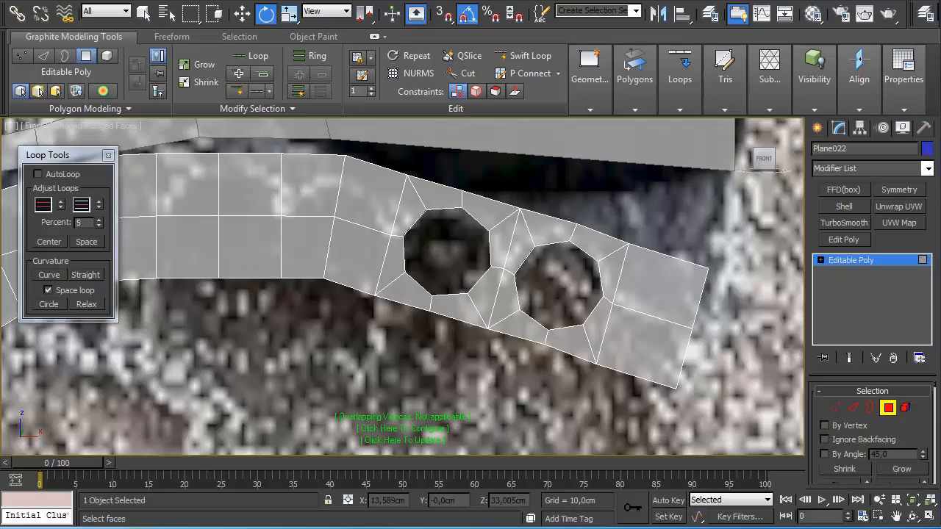
- Examine the row of holes along the curved strip, from its lower end around the bend to its other end
{"action": "left_click", "coordinate": [144, 14]}
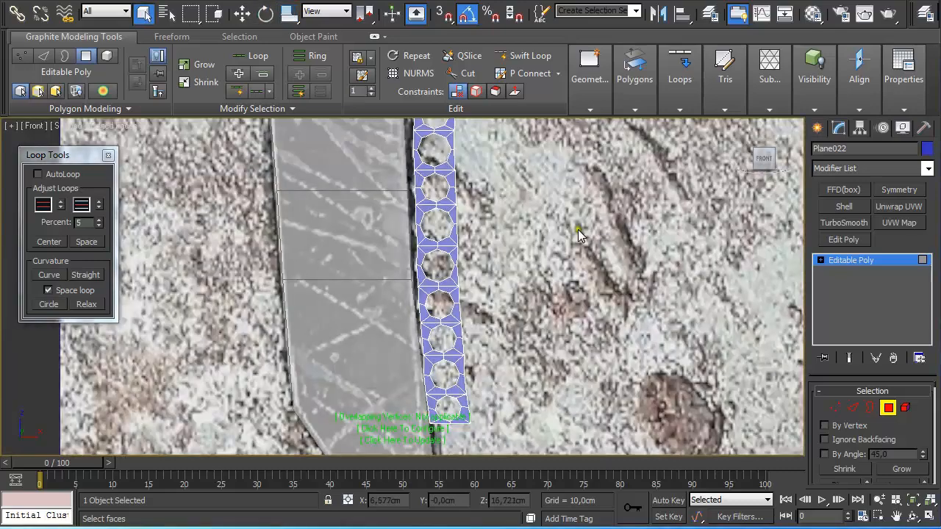
{"action": "middle_click_drag", "start_coordinate": [514, 187], "coordinate": [513, 325]}
{"action": "middle_click_drag", "start_coordinate": [556, 189], "coordinate": [524, 314]}
{"action": "middle_click_drag", "start_coordinate": [616, 210], "coordinate": [534, 290]}
{"action": "scroll", "coordinate": [580, 294], "scroll_direction": "up", "scroll_amount": 4}
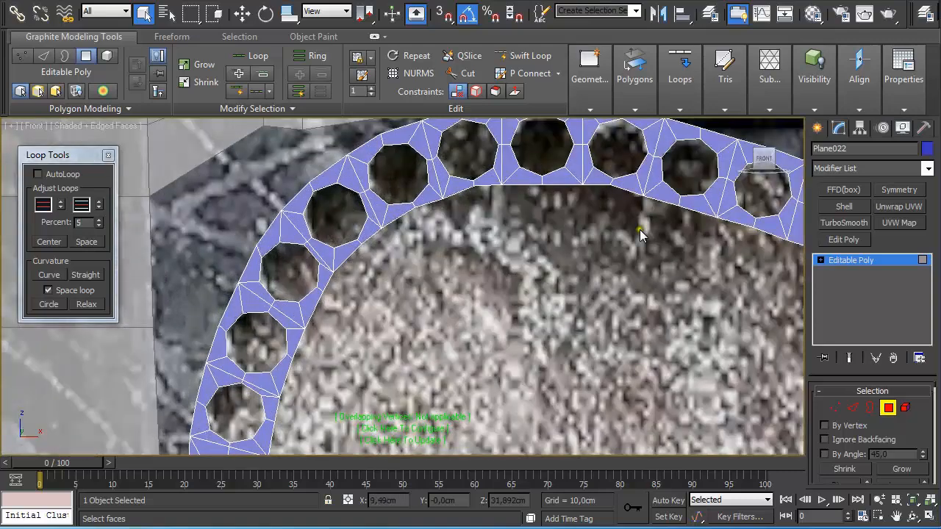
{"action": "middle_click_drag", "start_coordinate": [624, 203], "coordinate": [513, 262]}
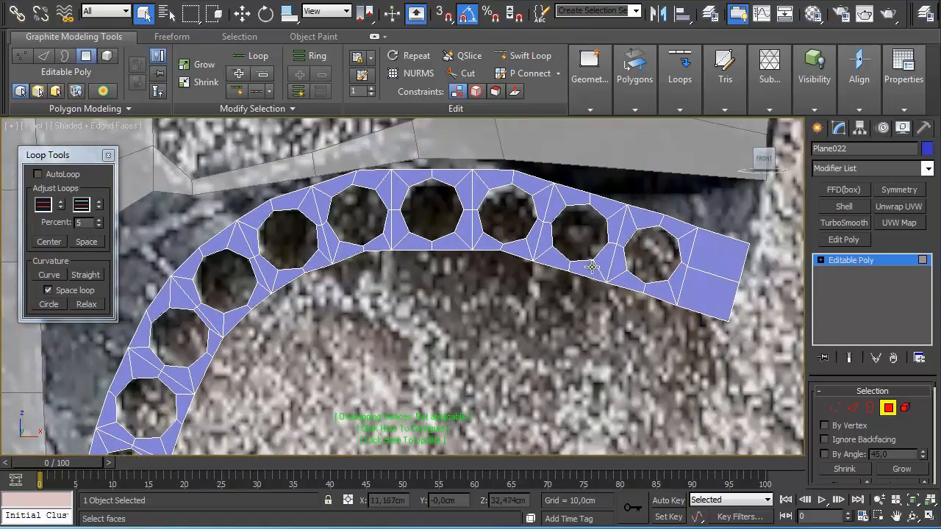
{"action": "scroll", "coordinate": [592, 267], "scroll_direction": "up", "scroll_amount": 3}
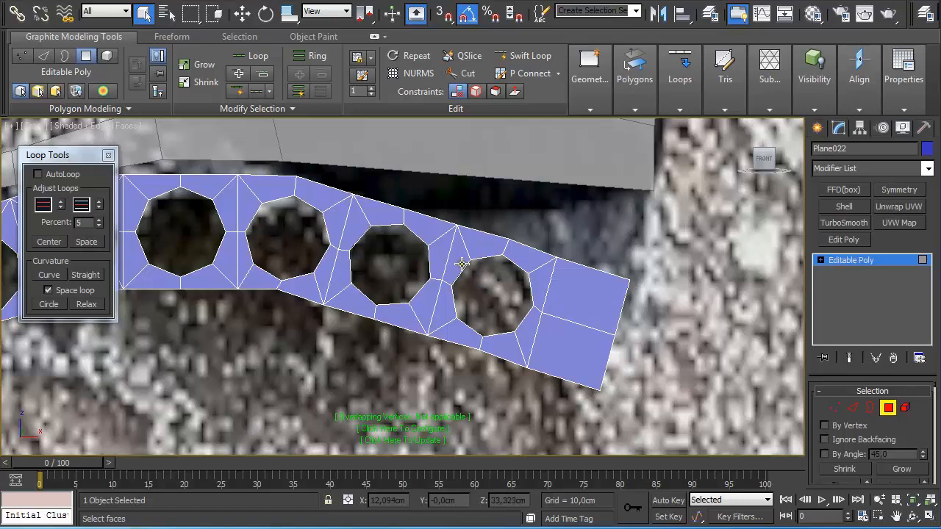
- Add a supporting edge loop with Swift Loop close around the hole nearest the strip's upper end
{"action": "left_click", "coordinate": [529, 57]}
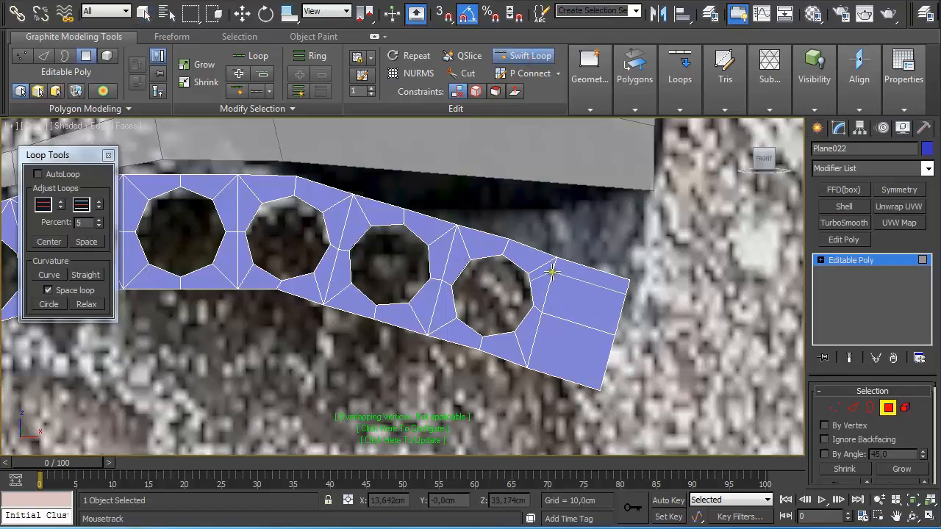
{"action": "scroll", "coordinate": [553, 264], "scroll_direction": "up", "scroll_amount": 5}
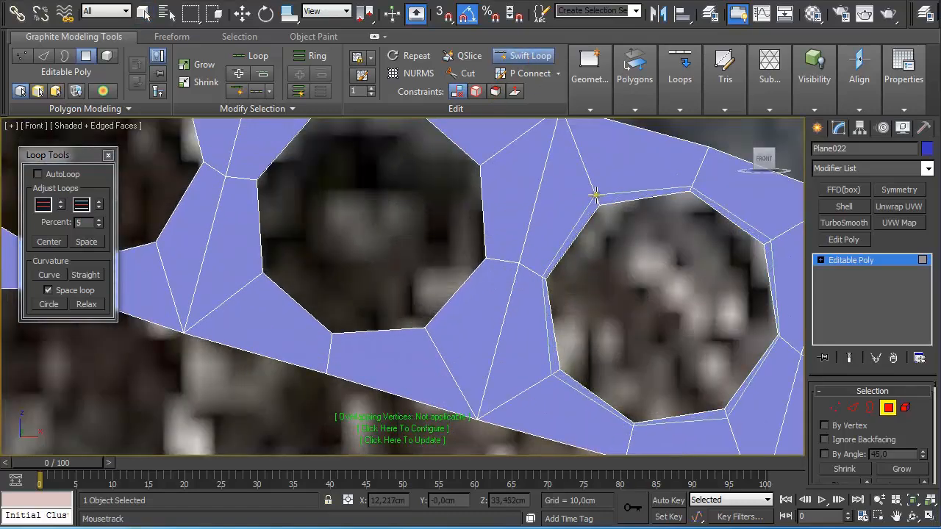
{"action": "left_click", "coordinate": [604, 169]}
{"action": "mouse_move", "coordinate": [591, 110]}
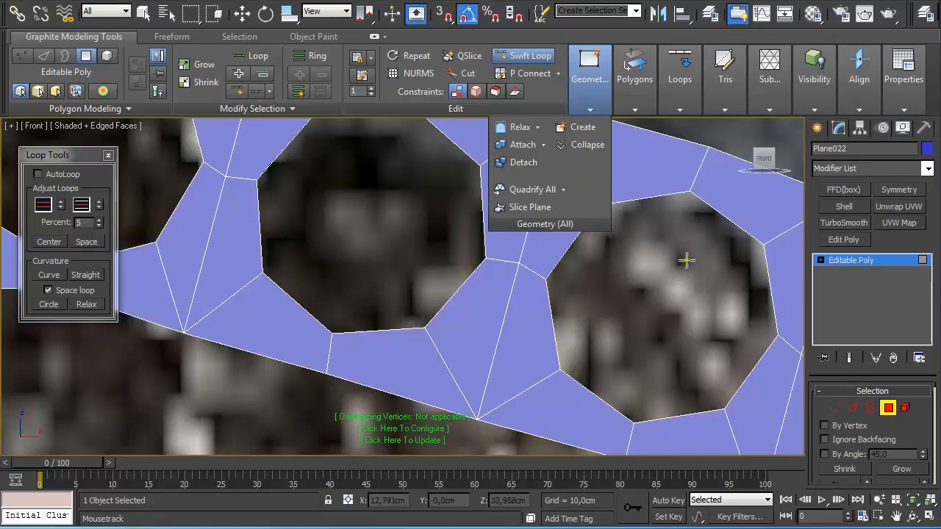
{"action": "scroll", "coordinate": [636, 272], "scroll_direction": "down", "scroll_amount": 5}
{"action": "scroll", "coordinate": [637, 277], "scroll_direction": "up", "scroll_amount": 4}
{"action": "key", "text": "ctrl+s"}
{"action": "middle_click_drag", "start_coordinate": [683, 347], "coordinate": [584, 300]}
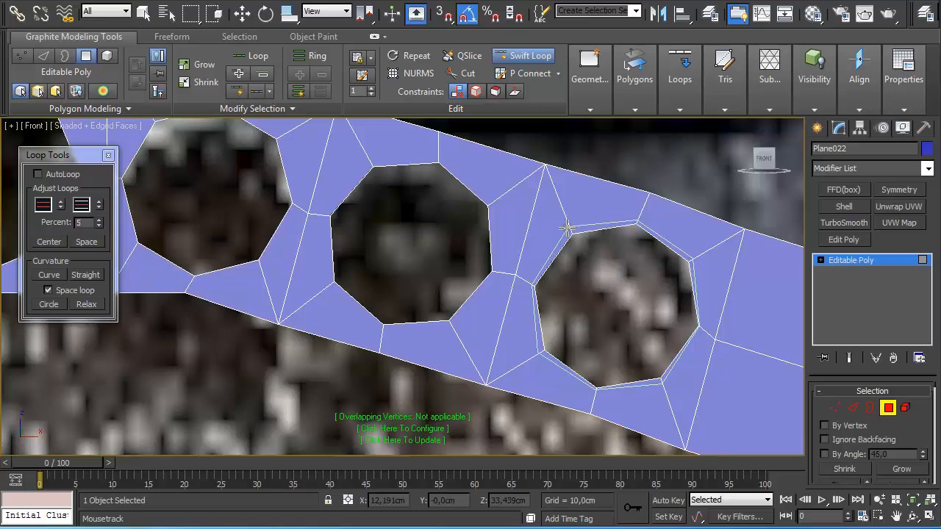
{"action": "left_click", "coordinate": [566, 230]}
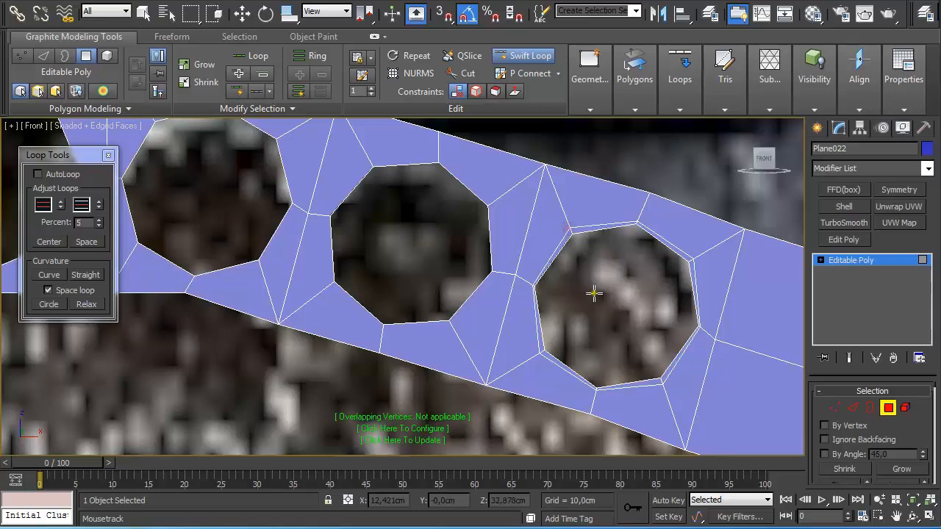
- Constrain the loop's vertices to edges, scale them in to the hole's rim and back out slightly to form an even thin band
{"action": "middle_click_drag", "start_coordinate": [594, 293], "coordinate": [504, 284]}
{"action": "key", "text": "1"}
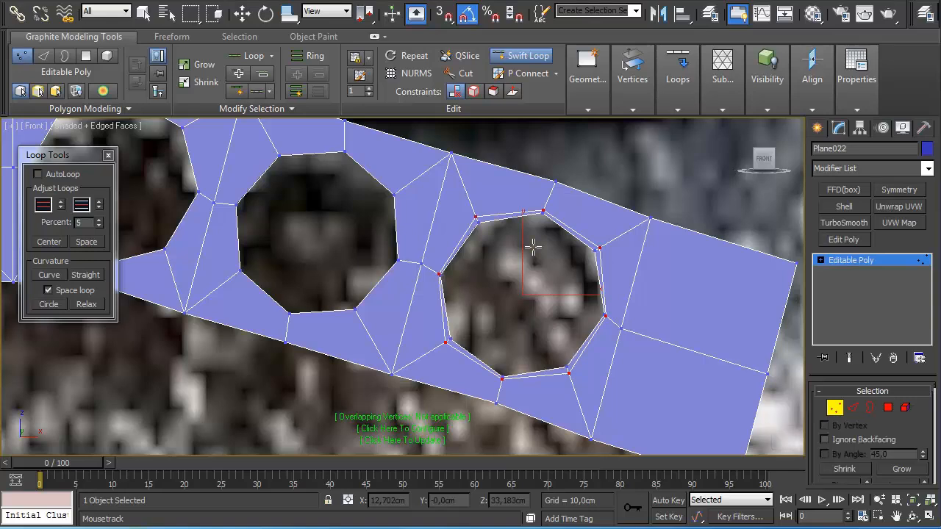
{"action": "key", "text": "shift+x"}
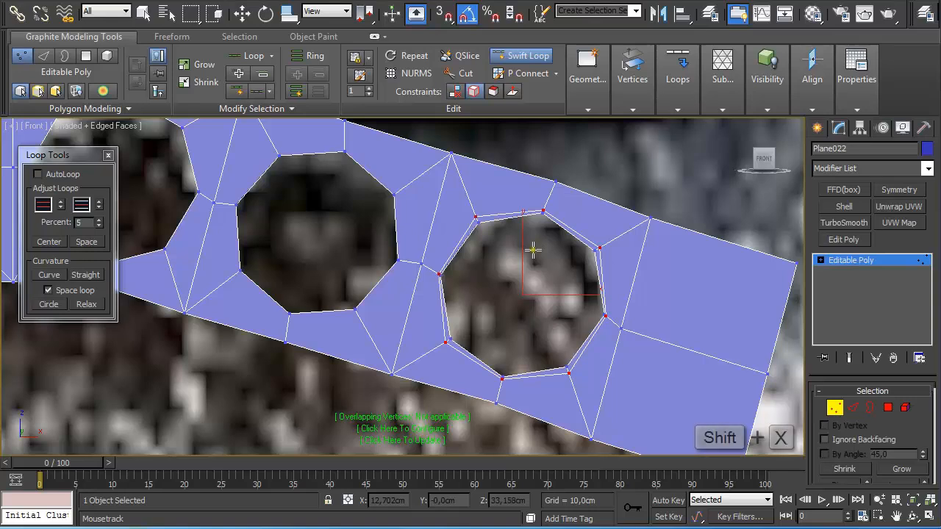
{"action": "left_click", "coordinate": [473, 92]}
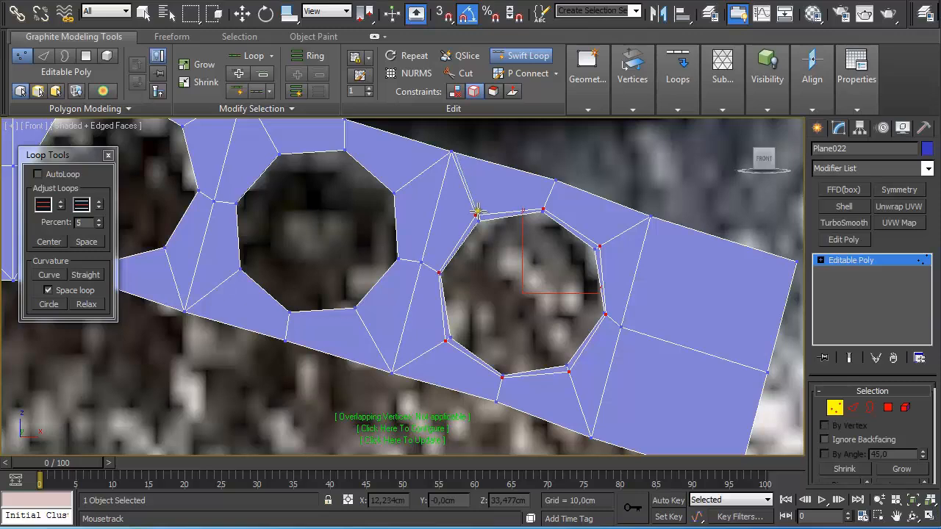
{"action": "key", "text": "r"}
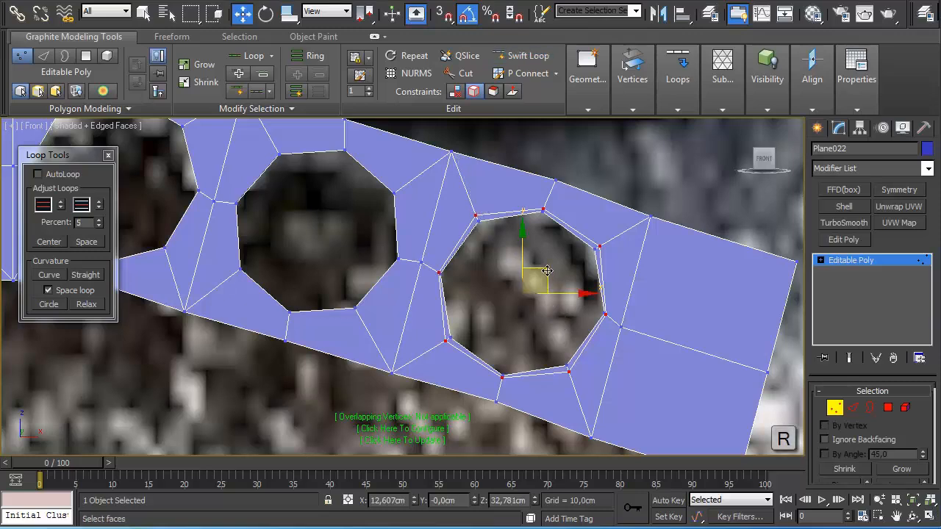
{"action": "key", "text": "r"}
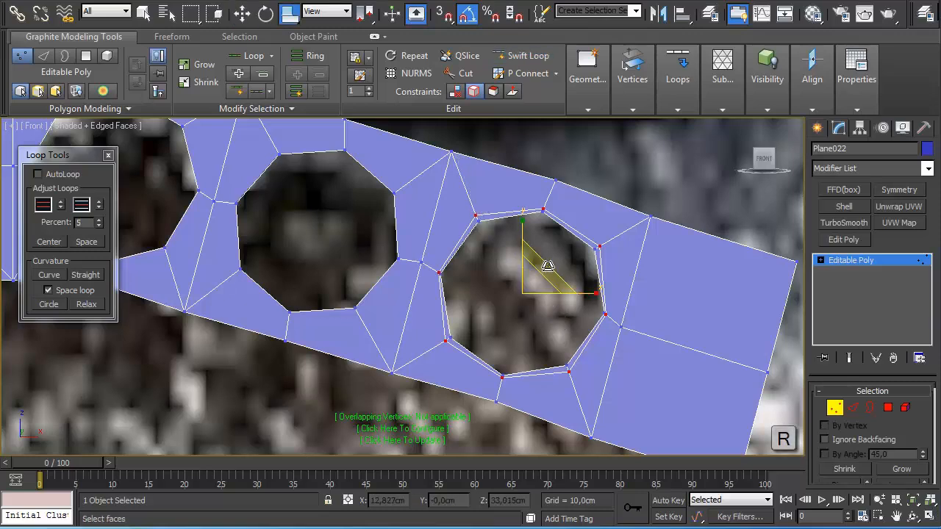
{"action": "left_click_drag", "start_coordinate": [546, 264], "coordinate": [541, 269]}
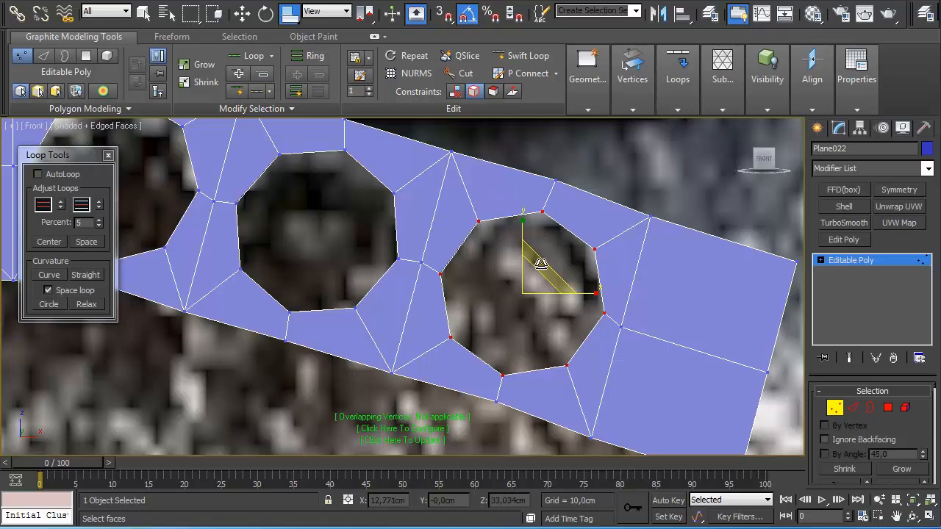
{"action": "left_click_drag", "start_coordinate": [559, 278], "coordinate": [563, 276], "text": "shift"}
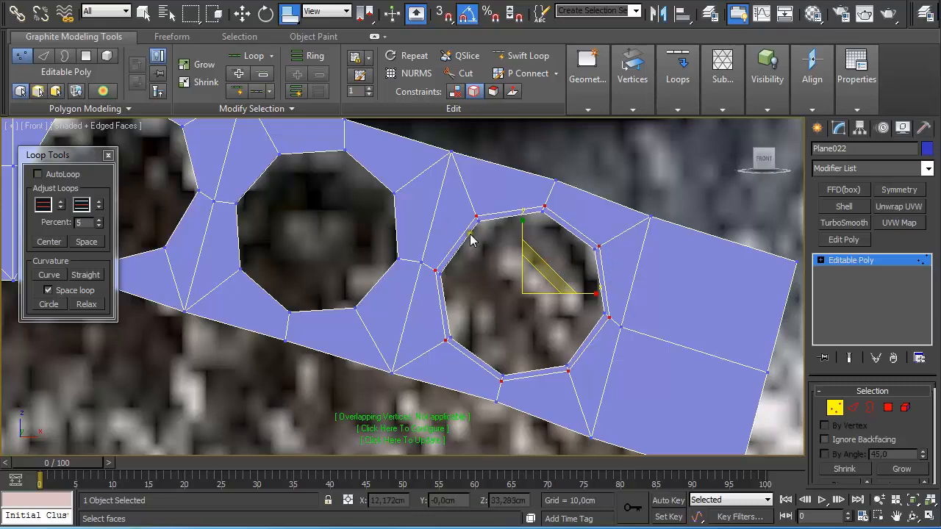
- Insert a Swift Loop just outside the rim of the second hole from the strip's upper end
{"action": "middle_click_drag", "start_coordinate": [352, 221], "coordinate": [480, 265]}
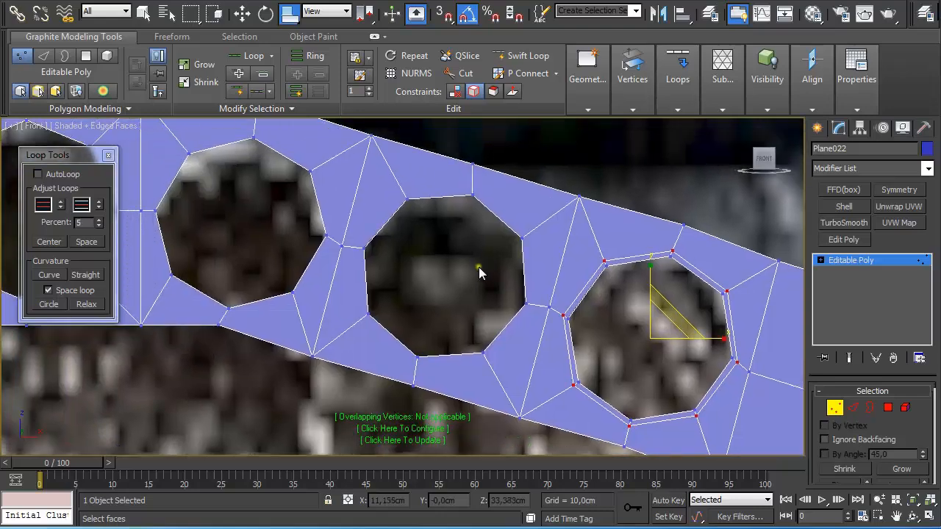
{"action": "left_click", "coordinate": [531, 57]}
{"action": "left_click", "coordinate": [474, 188]}
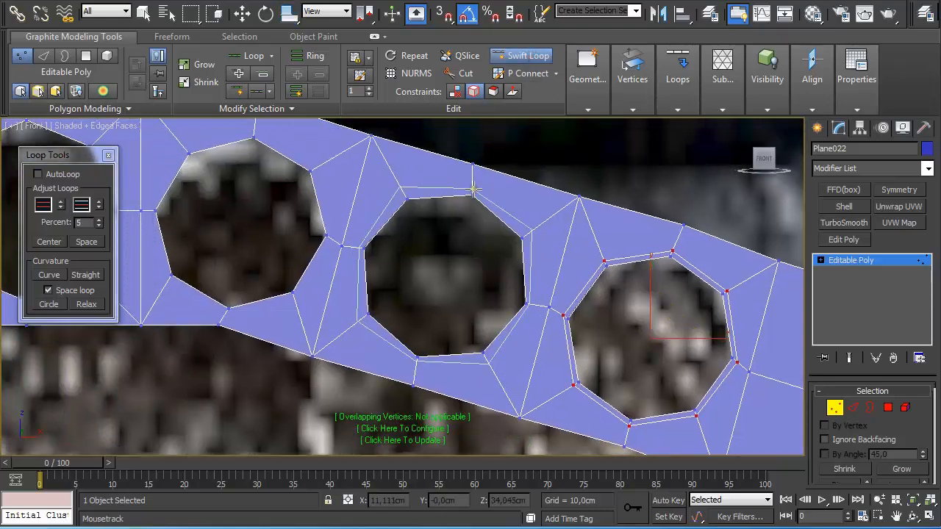
{"action": "left_click", "coordinate": [491, 204]}
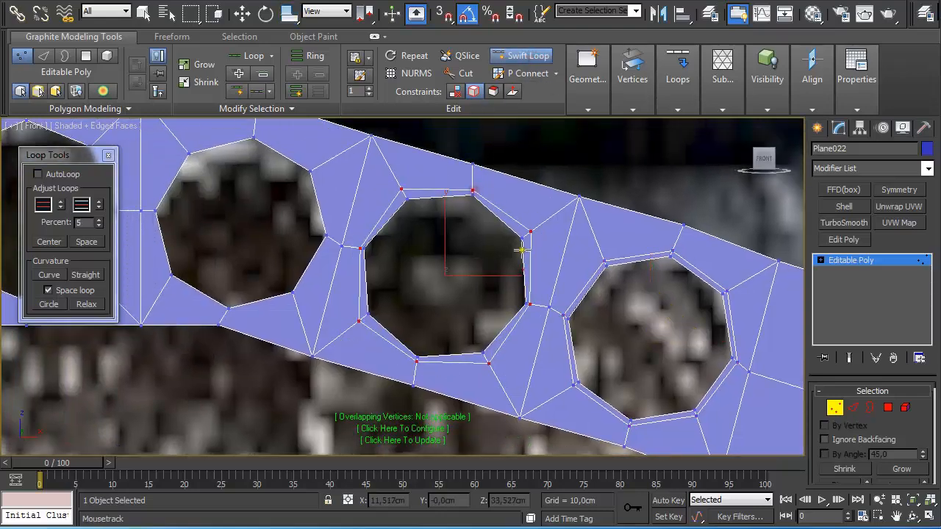
- Scale the second hole's loop in to the rim, then slightly outward to match the band around the neighbouring hole
{"action": "right_click", "coordinate": [476, 266]}
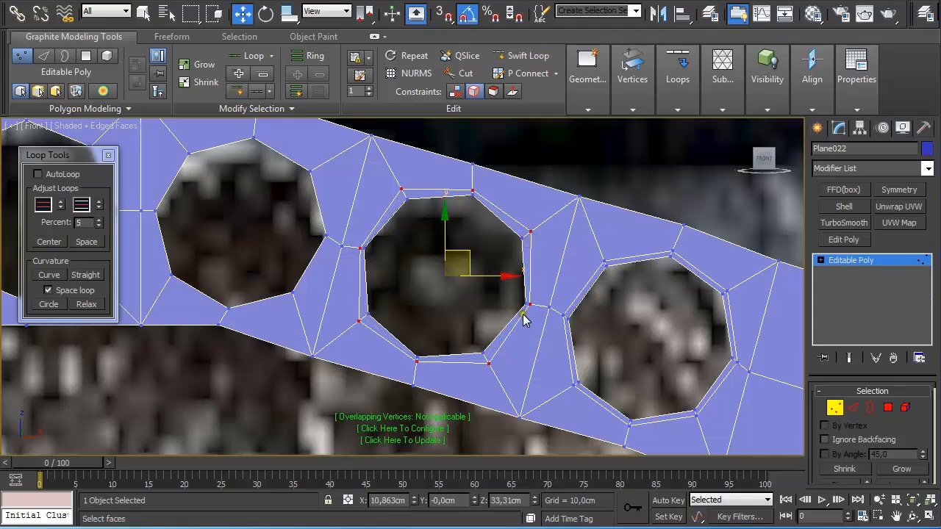
{"action": "key", "text": "r"}
{"action": "left_click_drag", "start_coordinate": [468, 252], "coordinate": [441, 269]}
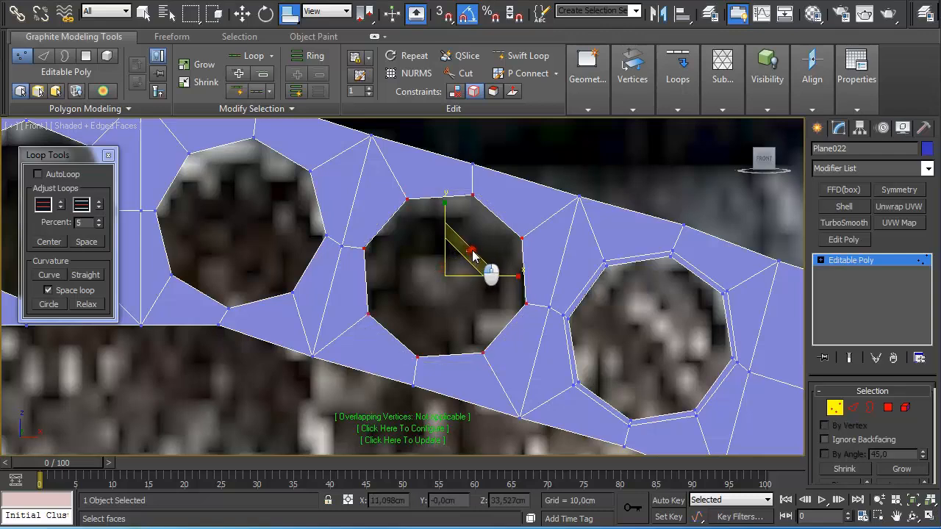
{"action": "left_click", "coordinate": [474, 252]}
{"action": "key", "text": "ctrl+z"}
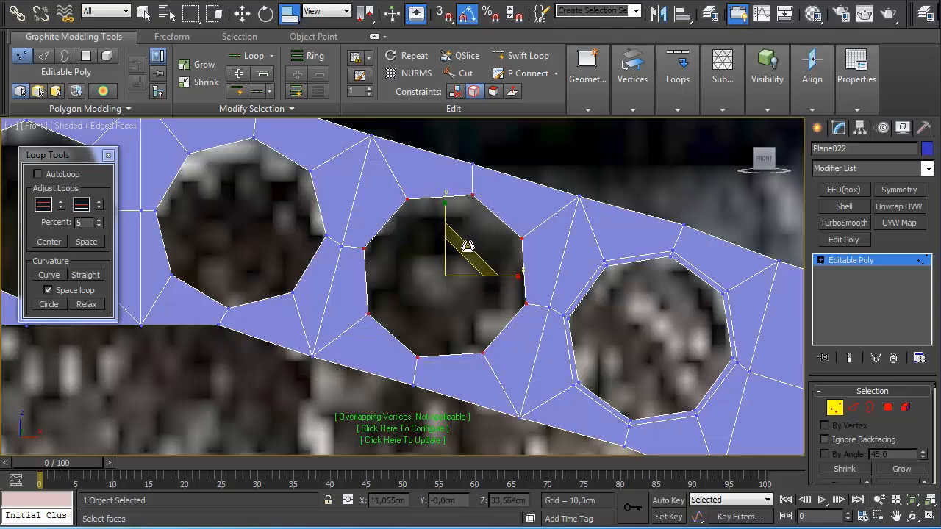
{"action": "left_click_drag", "start_coordinate": [467, 247], "coordinate": [472, 244]}
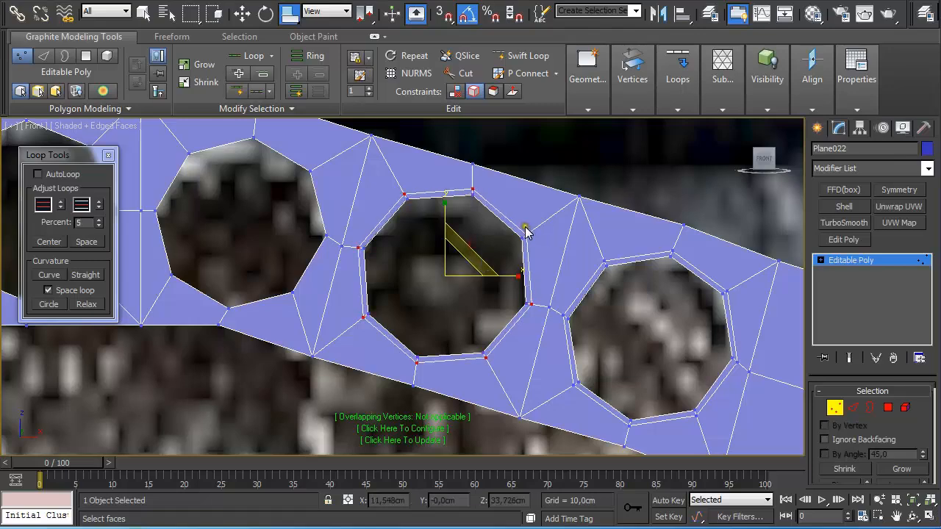
- Add a Swift Loop around the third hole from the strip's upper end and scale it up to about 106% for an even band
{"action": "middle_click_drag", "start_coordinate": [441, 262], "coordinate": [610, 328]}
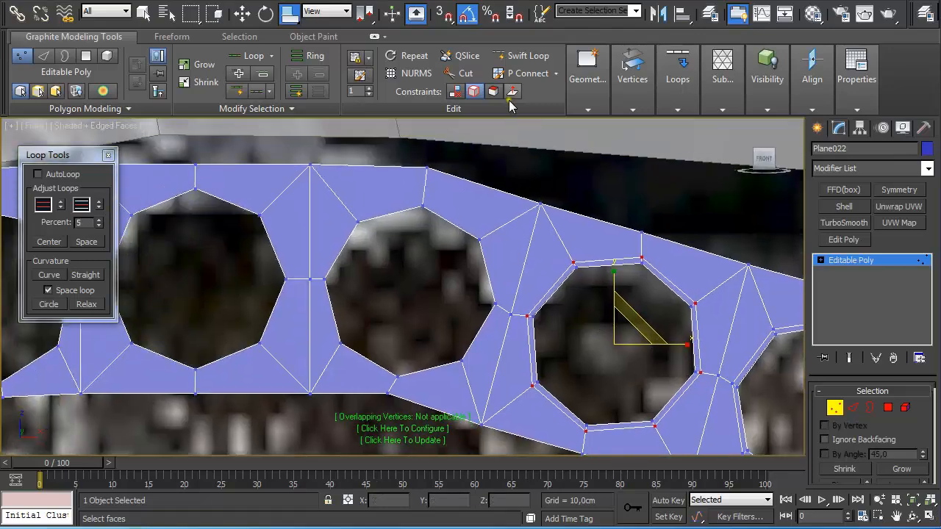
{"action": "left_click", "coordinate": [526, 65]}
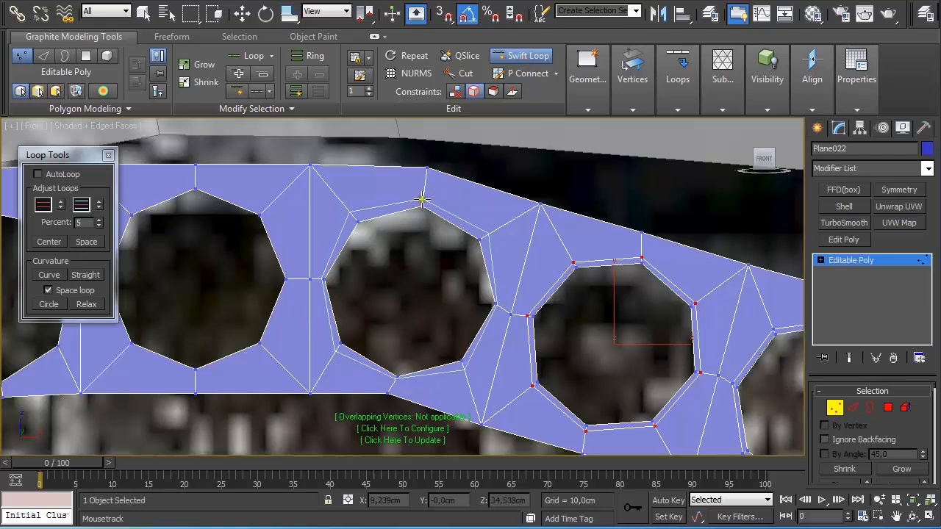
{"action": "left_click", "coordinate": [424, 212]}
{"action": "key", "text": "w"}
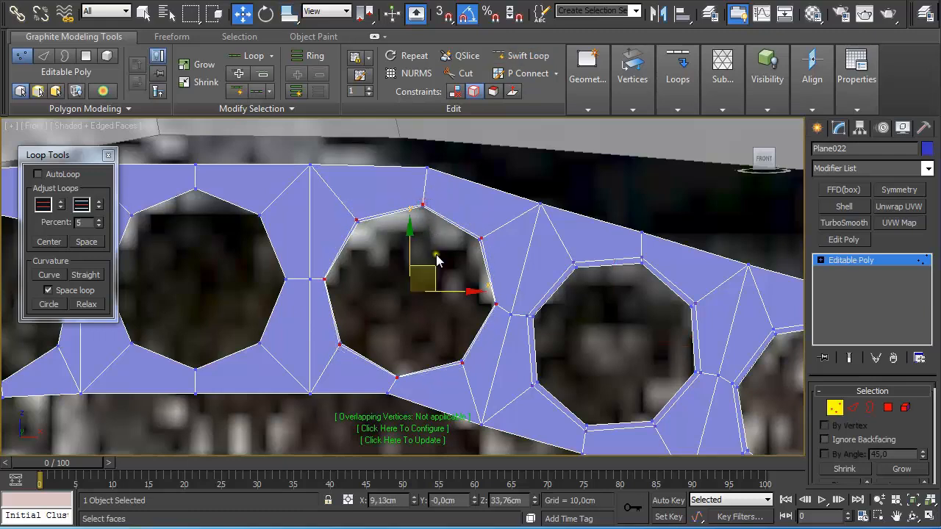
{"action": "key", "text": "r"}
{"action": "mouse_move", "coordinate": [432, 264]}
{"action": "left_mouse_down"}
{"action": "mouse_move", "coordinate": [441, 286]}
{"action": "mouse_move", "coordinate": [424, 275]}
{"action": "mouse_move", "coordinate": [437, 266]}
{"action": "left_mouse_up"}
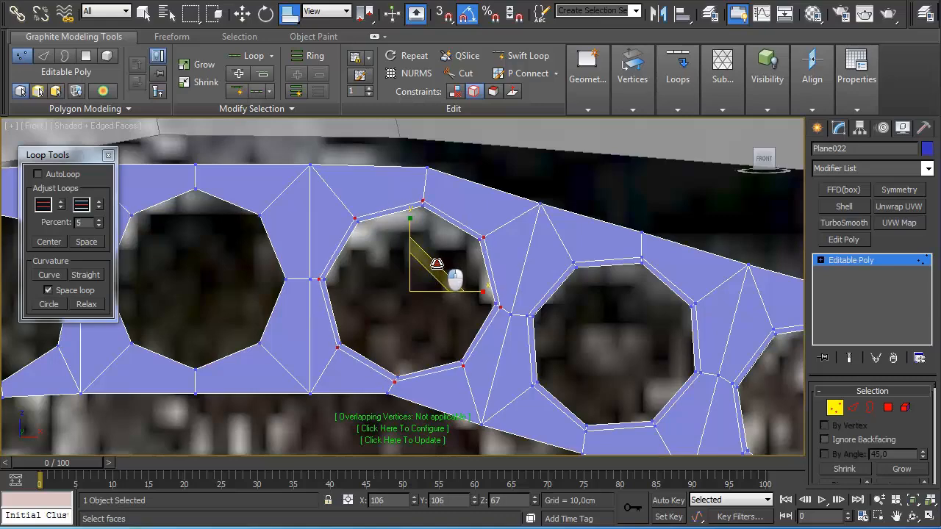
{"action": "middle_click_drag", "start_coordinate": [399, 272], "coordinate": [616, 285]}
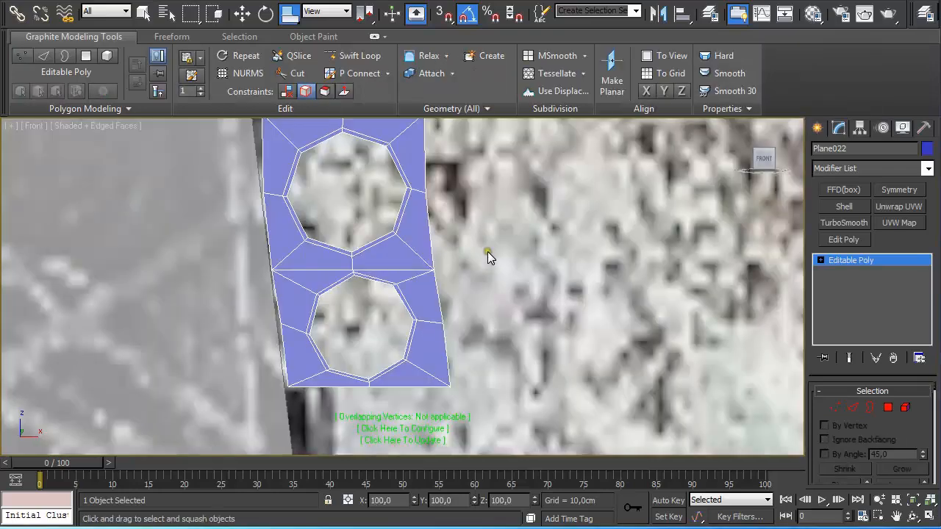
{"action": "scroll", "coordinate": [487, 252], "scroll_direction": "down", "scroll_amount": 2}
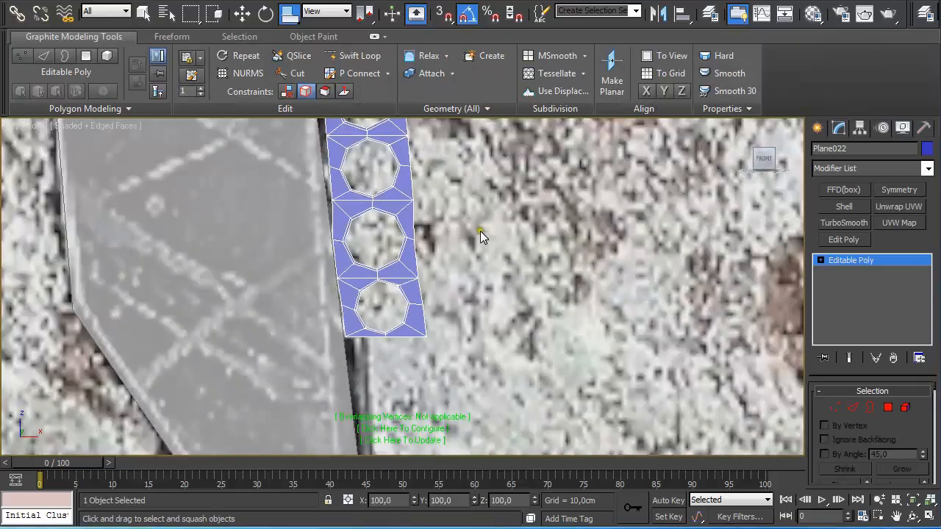
- Delete the polygons on the inner side of the holes along the whole perforated strip, from its lower end around the arch
{"action": "scroll", "coordinate": [482, 230], "scroll_direction": "up", "scroll_amount": 3}
{"action": "middle_click_drag", "start_coordinate": [426, 183], "coordinate": [443, 296]}
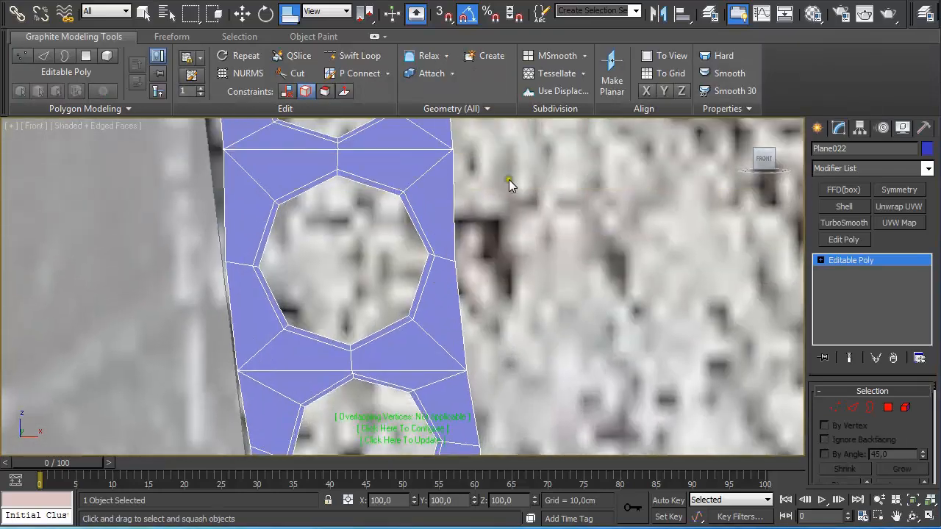
{"action": "scroll", "coordinate": [515, 176], "scroll_direction": "down", "scroll_amount": 4}
{"action": "middle_click_drag", "start_coordinate": [529, 241], "coordinate": [519, 305]}
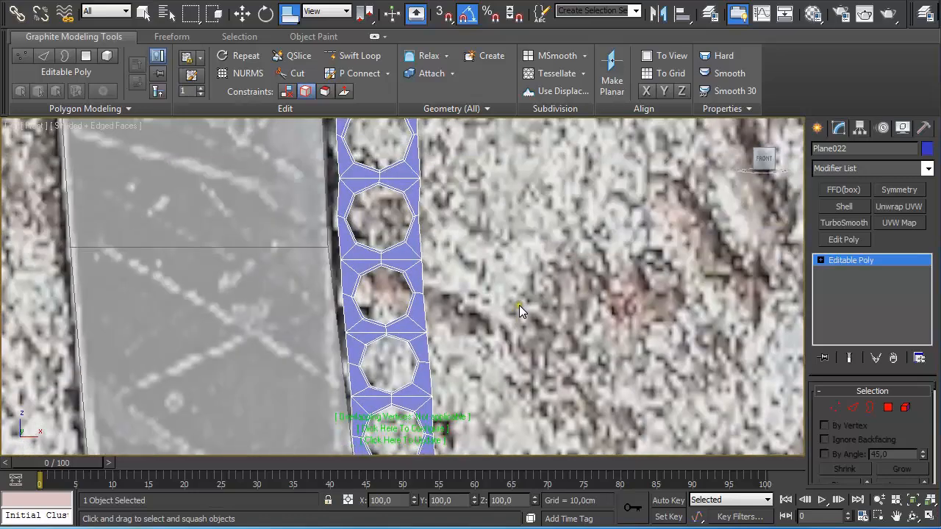
{"action": "key", "text": "4"}
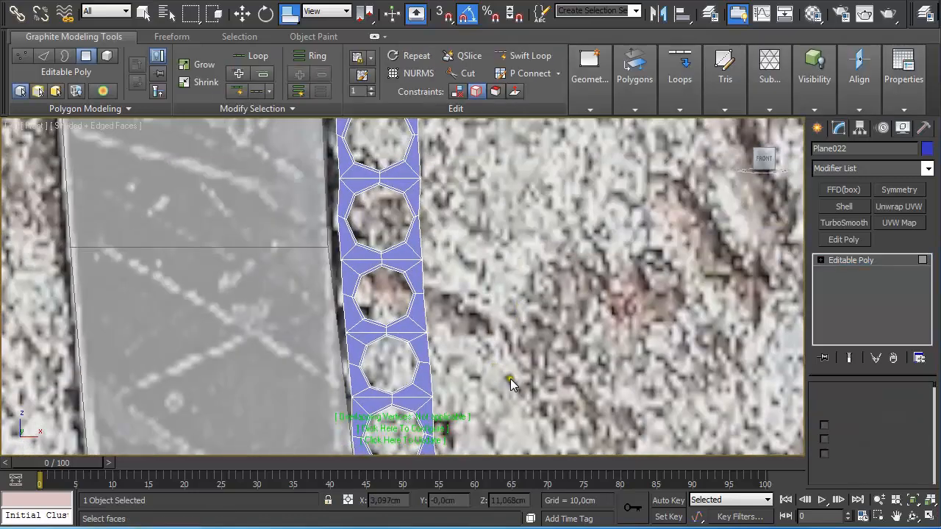
{"action": "middle_click_drag", "start_coordinate": [523, 388], "coordinate": [481, 220]}
{"action": "key", "text": "4"}
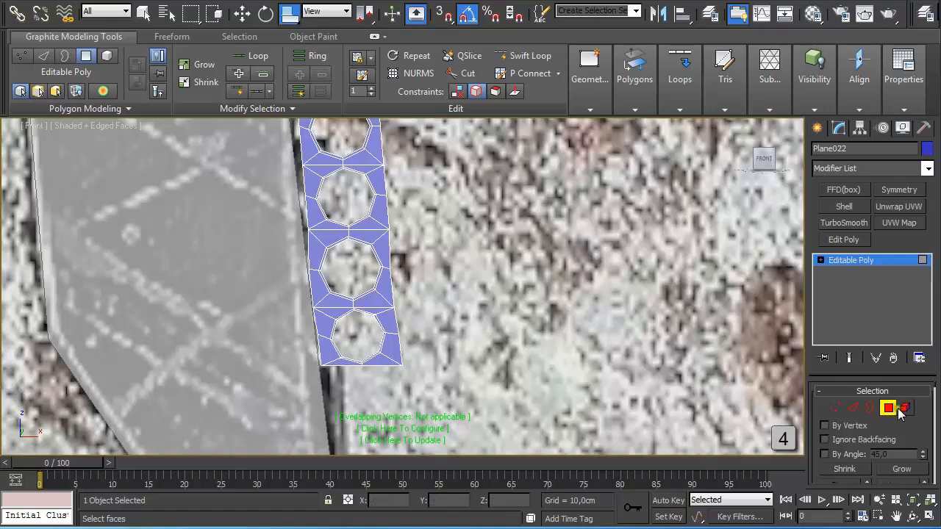
{"action": "scroll", "coordinate": [436, 391], "scroll_direction": "up", "scroll_amount": 2}
{"action": "left_click_drag", "start_coordinate": [444, 398], "coordinate": [358, 239]}
{"action": "middle_click_drag", "start_coordinate": [451, 248], "coordinate": [484, 338]}
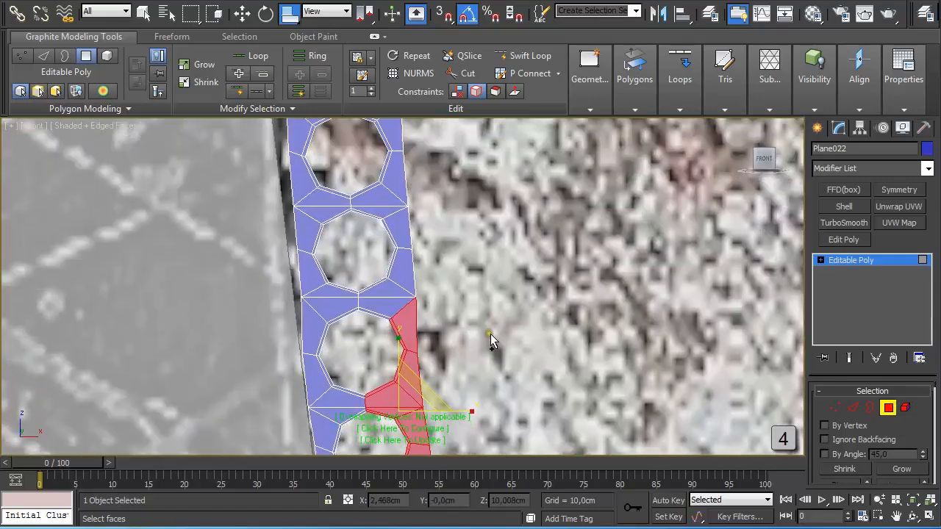
{"action": "key", "text": "q"}
{"action": "left_click_drag", "start_coordinate": [479, 339], "coordinate": [397, 168]}
{"action": "middle_click_drag", "start_coordinate": [413, 171], "coordinate": [446, 349]}
{"action": "left_click_drag", "start_coordinate": [506, 313], "coordinate": [393, 135], "text": "ctrl"}
{"action": "middle_click_drag", "start_coordinate": [524, 209], "coordinate": [508, 331]}
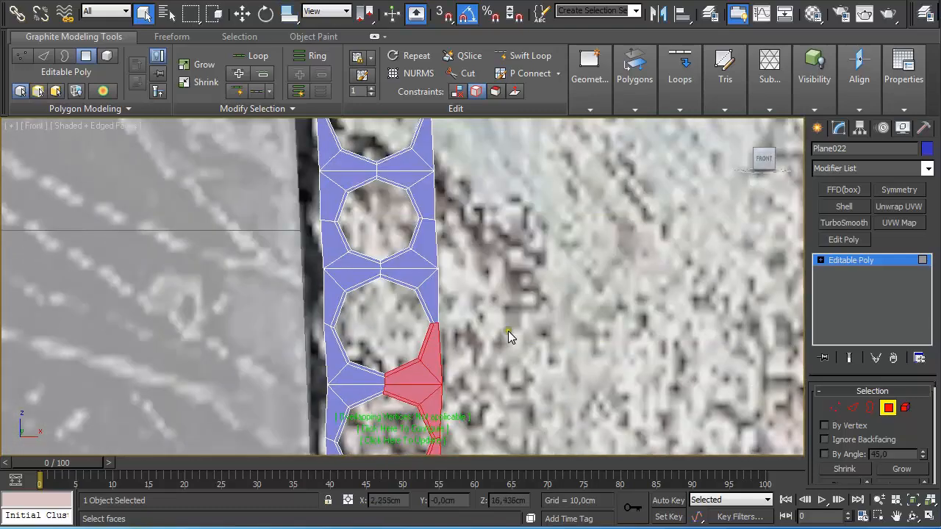
{"action": "left_click_drag", "start_coordinate": [498, 250], "coordinate": [398, 128], "text": "ctrl"}
{"action": "middle_click_drag", "start_coordinate": [514, 204], "coordinate": [527, 331]}
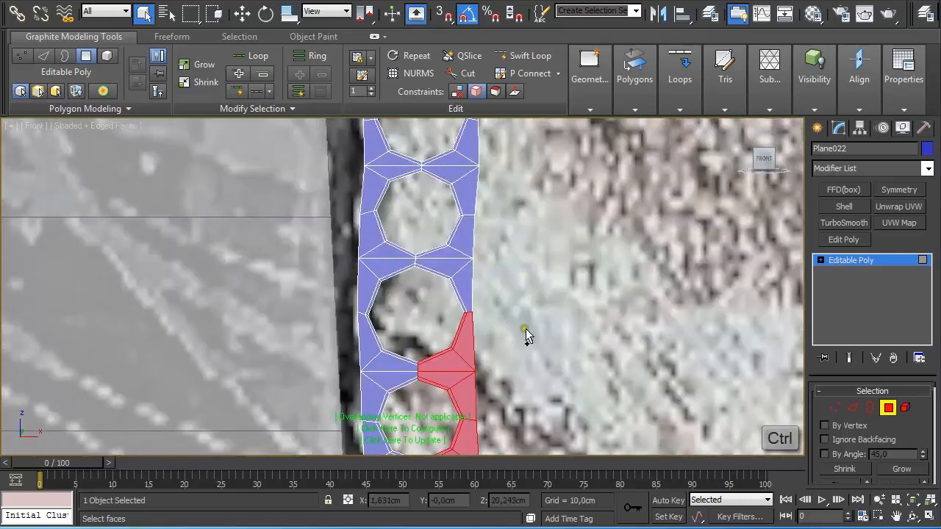
{"action": "left_click_drag", "start_coordinate": [525, 336], "coordinate": [473, 164], "text": "ctrl"}
{"action": "middle_click_drag", "start_coordinate": [473, 164], "coordinate": [553, 384]}
{"action": "left_click_drag", "start_coordinate": [522, 330], "coordinate": [441, 125], "text": "ctrl"}
{"action": "middle_click_drag", "start_coordinate": [474, 154], "coordinate": [570, 375]}
{"action": "left_click_drag", "start_coordinate": [561, 336], "coordinate": [445, 181], "text": "ctrl"}
{"action": "middle_click_drag", "start_coordinate": [610, 223], "coordinate": [596, 344]}
{"action": "left_click_drag", "start_coordinate": [594, 338], "coordinate": [476, 206], "text": "ctrl"}
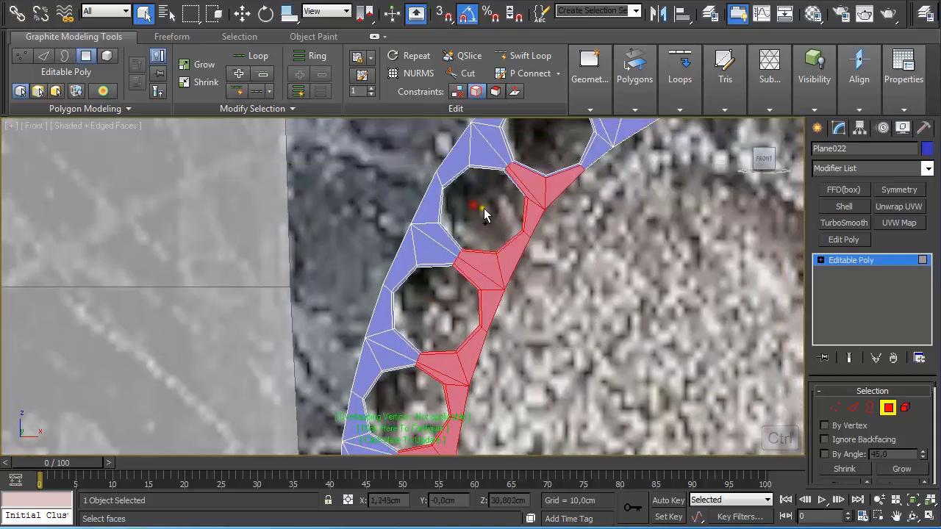
{"action": "left_click_drag", "start_coordinate": [622, 268], "coordinate": [537, 185]}
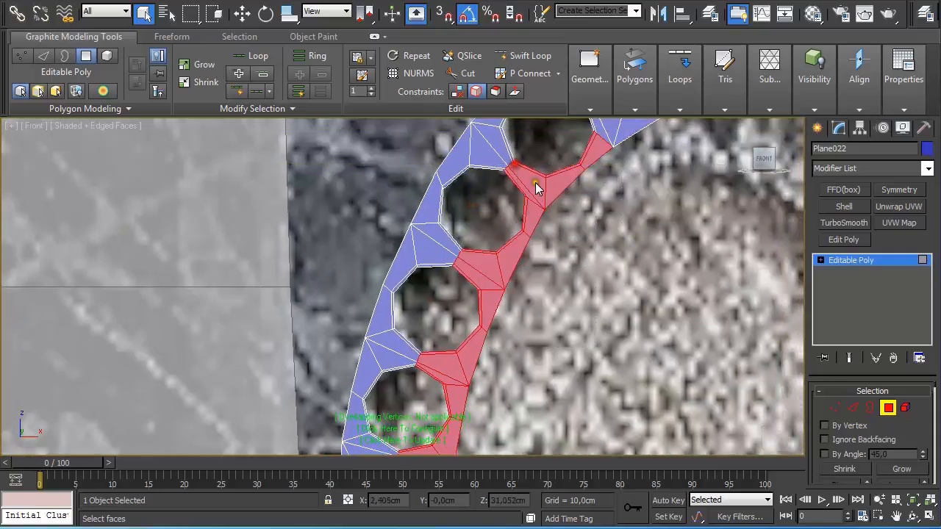
{"action": "middle_click_drag", "start_coordinate": [537, 184], "coordinate": [511, 334]}
{"action": "left_click_drag", "start_coordinate": [511, 334], "coordinate": [410, 234], "text": "ctrl"}
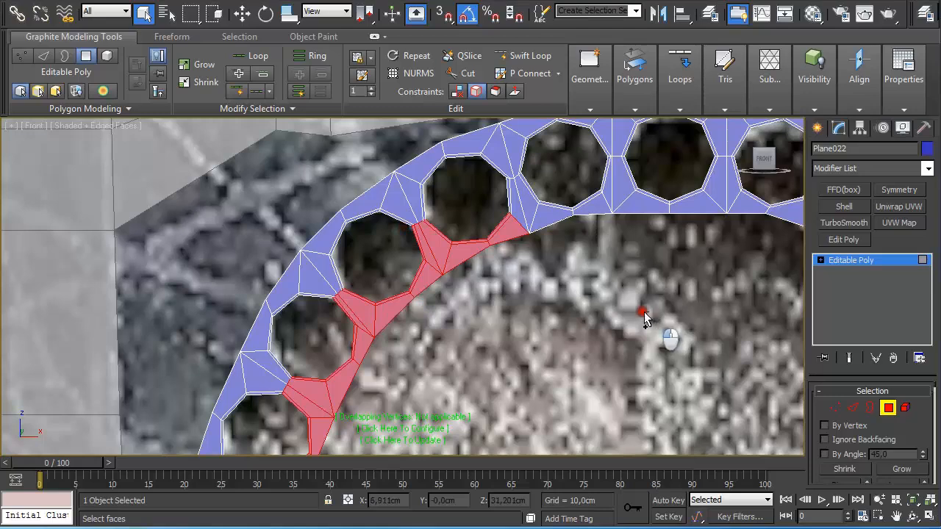
{"action": "left_click_drag", "start_coordinate": [643, 312], "coordinate": [488, 193], "text": "ctrl"}
{"action": "middle_click_drag", "start_coordinate": [687, 278], "coordinate": [454, 284]}
{"action": "left_click_drag", "start_coordinate": [571, 309], "coordinate": [436, 197], "text": "ctrl"}
{"action": "left_click_drag", "start_coordinate": [659, 325], "coordinate": [556, 214], "text": "ctrl"}
{"action": "middle_click_drag", "start_coordinate": [690, 314], "coordinate": [491, 273]}
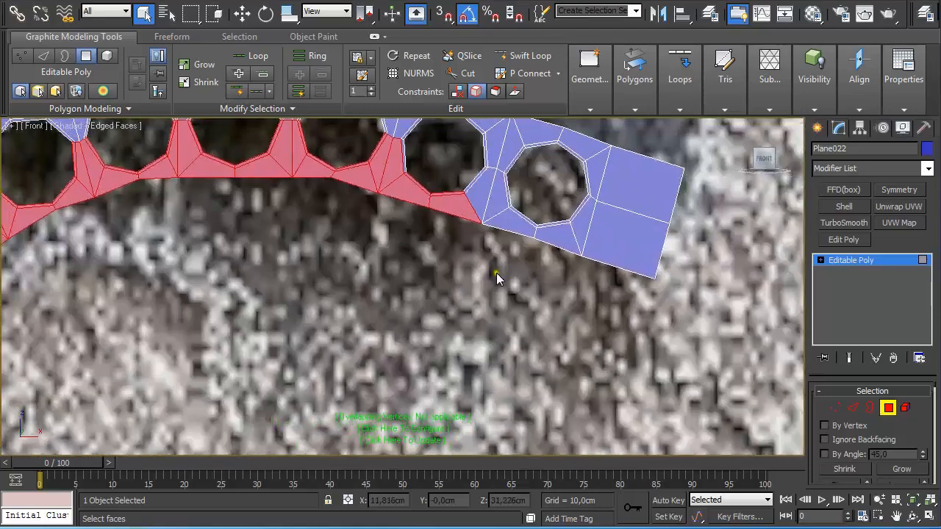
{"action": "left_click_drag", "start_coordinate": [598, 325], "coordinate": [374, 165], "text": "ctrl"}
{"action": "scroll", "coordinate": [385, 166], "scroll_direction": "down", "scroll_amount": 2}
{"action": "key", "text": "Delete"}
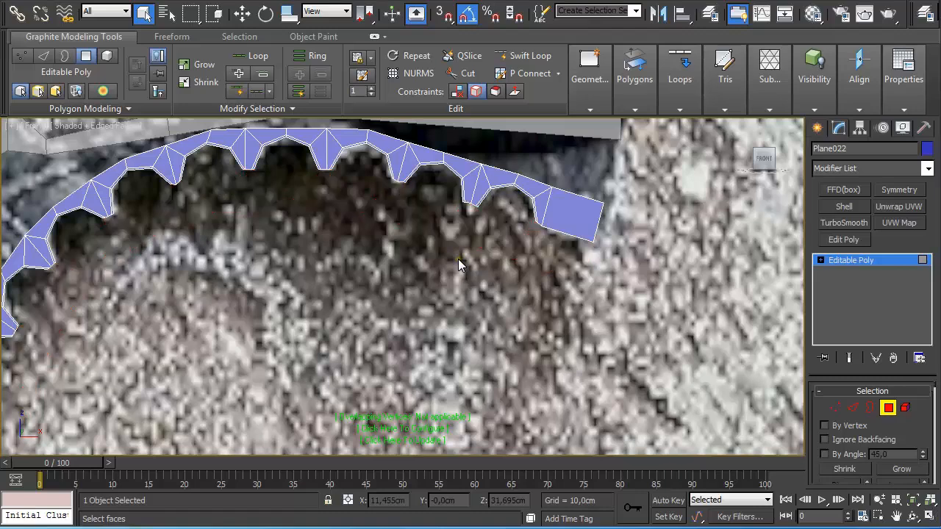
- Add Swift Loop edges close to the tips of the two teeth at the top of the arch
{"action": "middle_click_drag", "start_coordinate": [435, 268], "coordinate": [715, 129]}
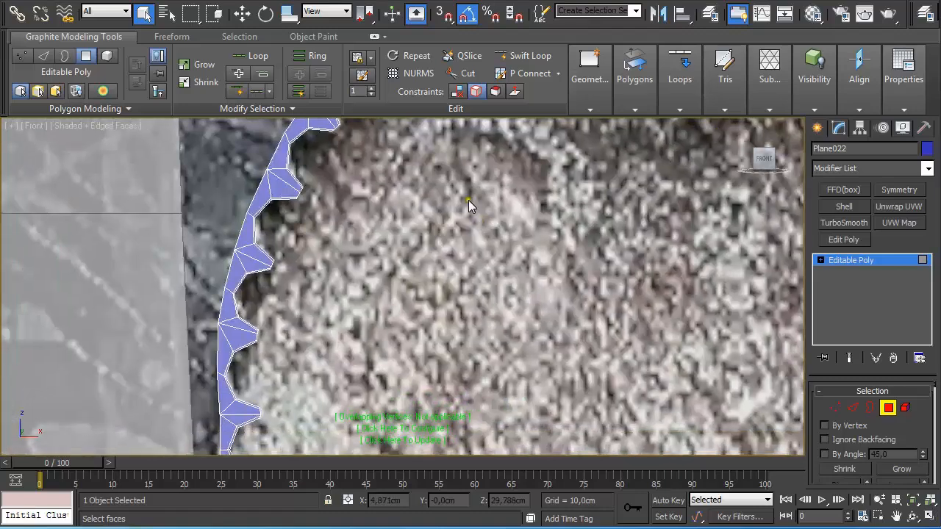
{"action": "scroll", "coordinate": [469, 209], "scroll_direction": "down", "scroll_amount": 2}
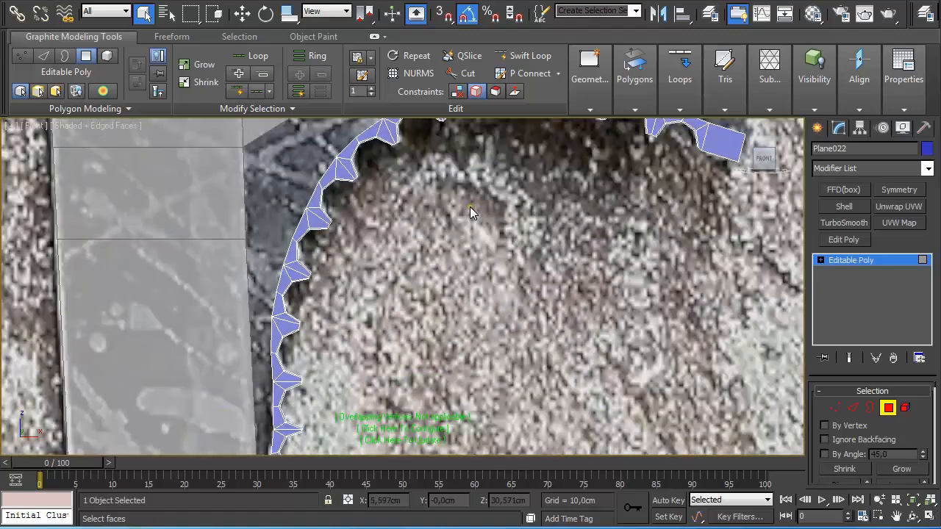
{"action": "middle_click_drag", "start_coordinate": [471, 191], "coordinate": [382, 348]}
{"action": "scroll", "coordinate": [538, 289], "scroll_direction": "up", "scroll_amount": 7}
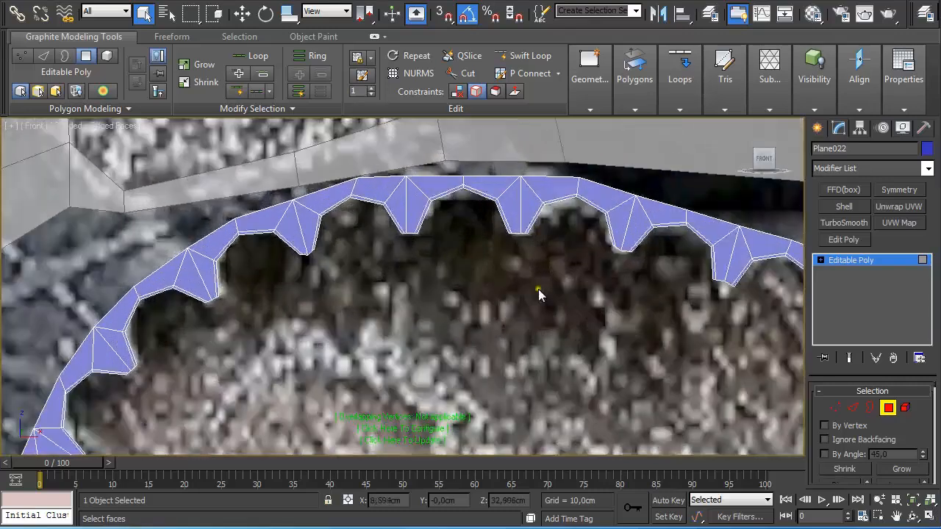
{"action": "scroll", "coordinate": [603, 267], "scroll_direction": "down", "scroll_amount": 3}
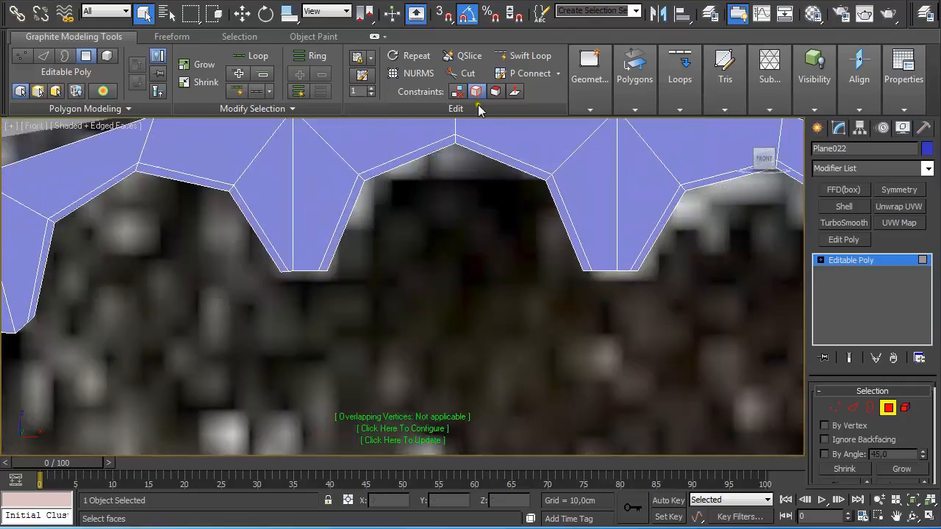
{"action": "left_click", "coordinate": [525, 56]}
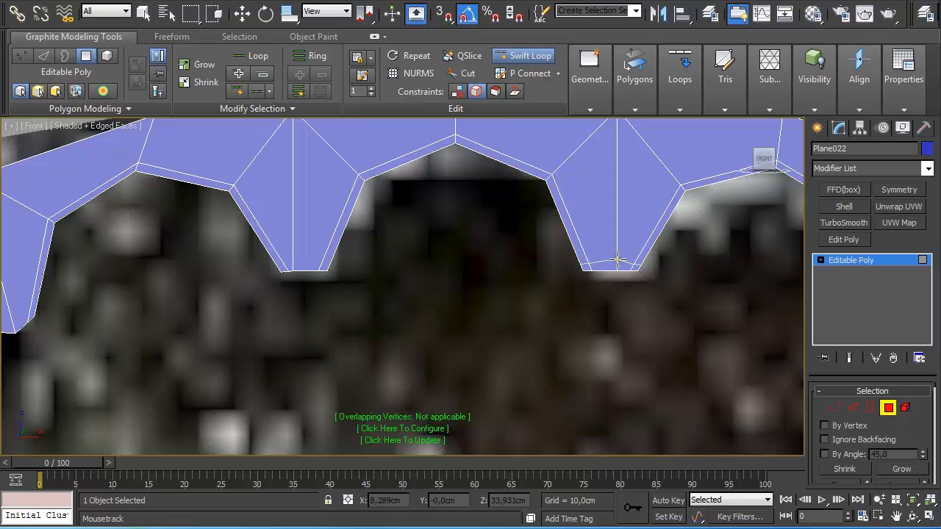
{"action": "left_click", "coordinate": [617, 259]}
{"action": "left_click", "coordinate": [305, 261]}
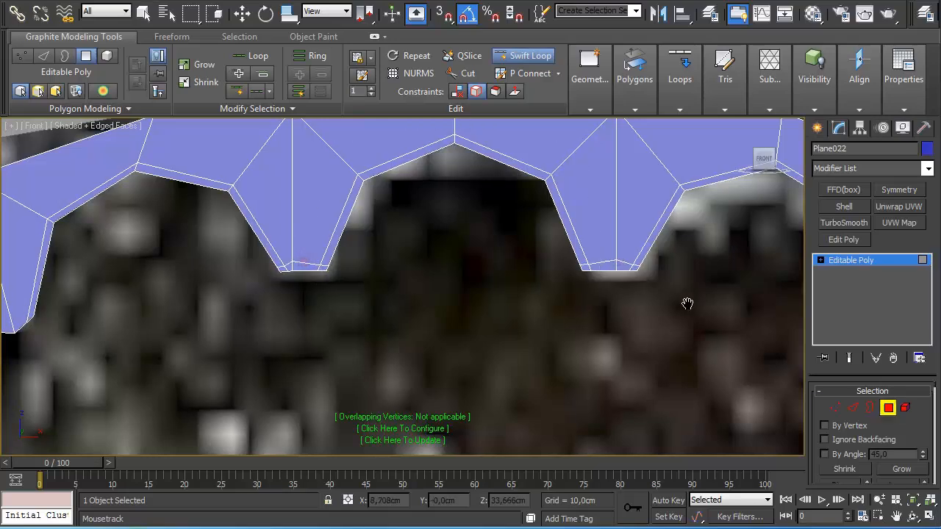
- Add Swift Loop edges near the tips of the teeth on the arch's descending right part
{"action": "middle_click_drag", "start_coordinate": [687, 305], "coordinate": [293, 311]}
{"action": "middle_click_drag", "start_coordinate": [573, 360], "coordinate": [504, 345]}
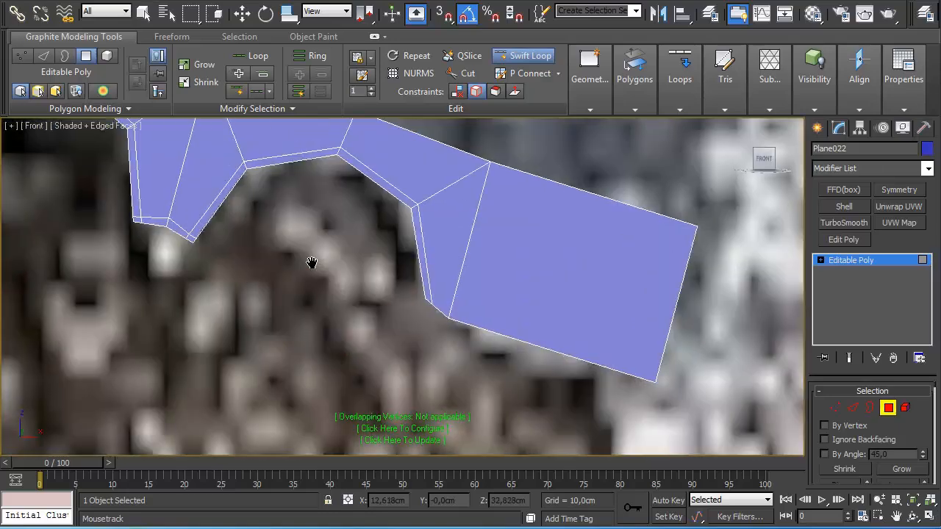
{"action": "middle_click_drag", "start_coordinate": [170, 300], "coordinate": [559, 308]}
{"action": "middle_click_drag", "start_coordinate": [207, 264], "coordinate": [655, 304]}
{"action": "middle_click_drag", "start_coordinate": [70, 217], "coordinate": [415, 334]}
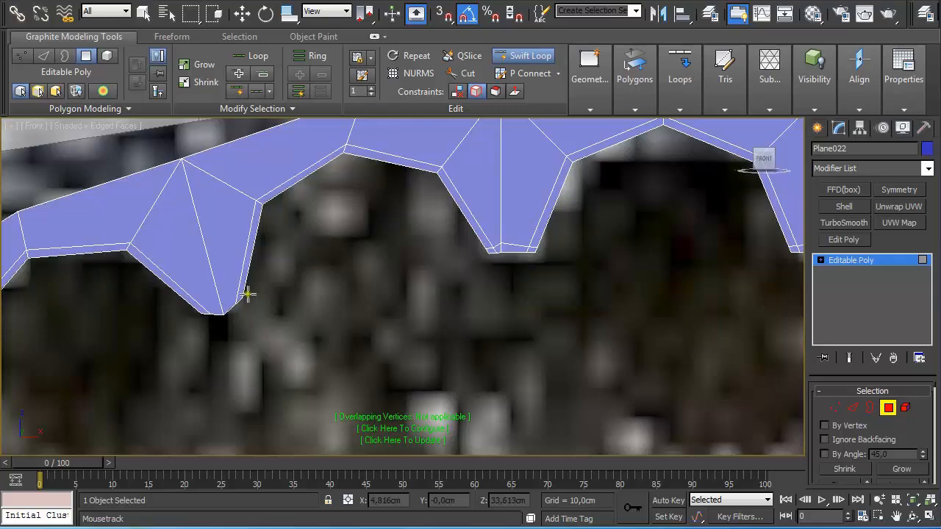
- Add Swift Loop edges near the tips of the teeth around the arch's left curve
{"action": "middle_click_drag", "start_coordinate": [224, 366], "coordinate": [403, 306]}
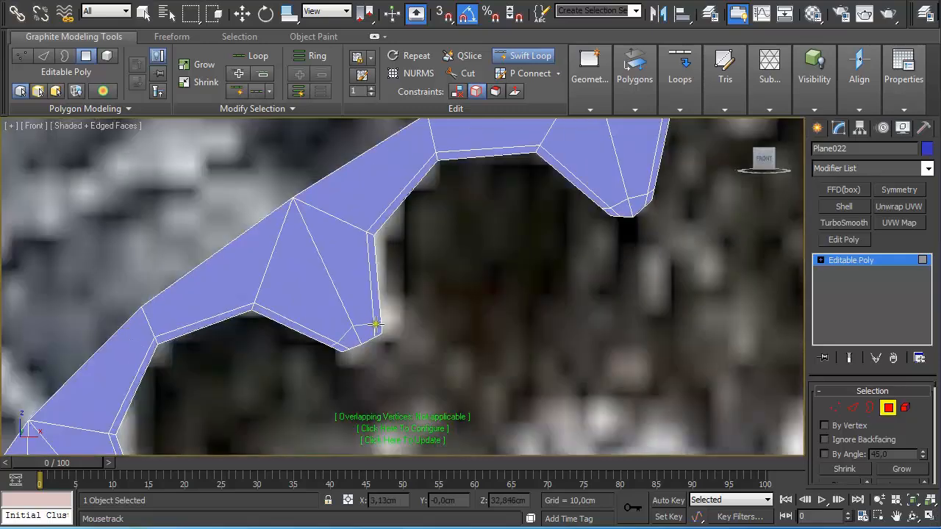
{"action": "left_click", "coordinate": [375, 327]}
{"action": "middle_click_drag", "start_coordinate": [365, 380], "coordinate": [505, 236]}
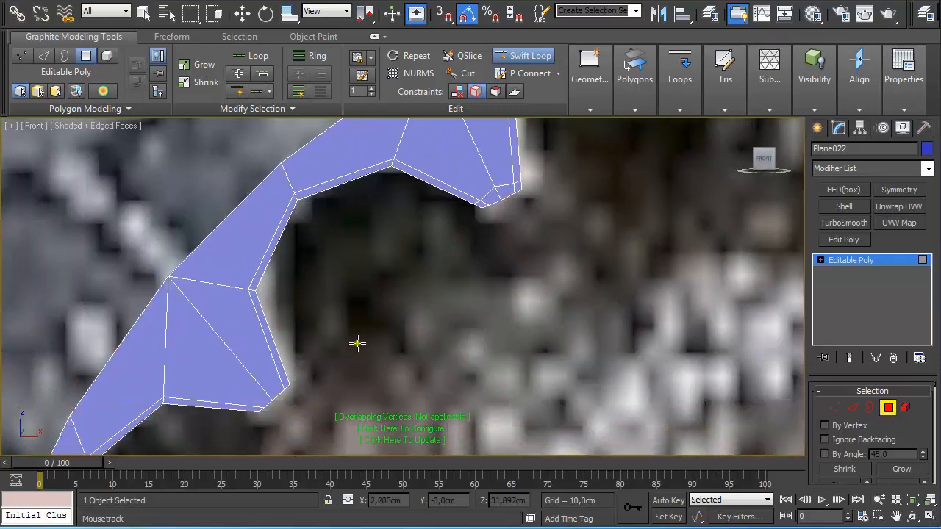
{"action": "left_click", "coordinate": [283, 382]}
{"action": "middle_click_drag", "start_coordinate": [329, 406], "coordinate": [362, 243]}
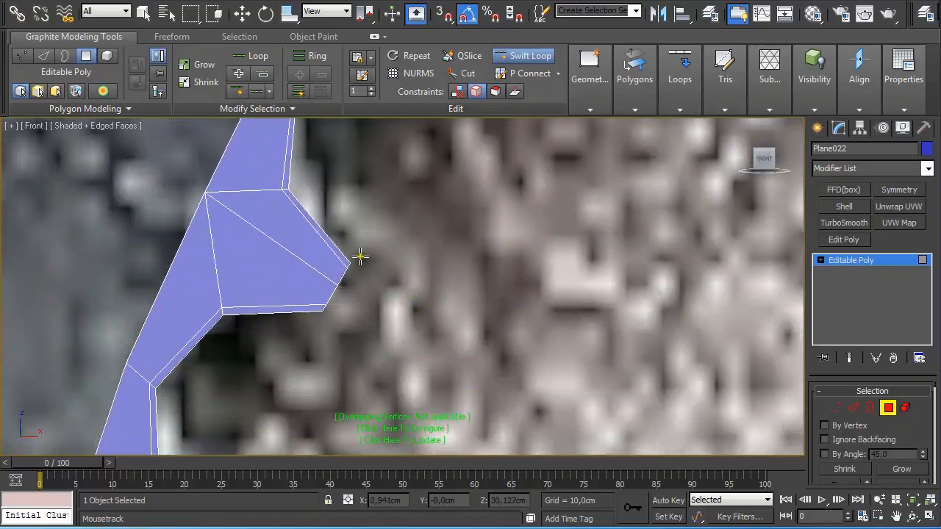
{"action": "middle_click_drag", "start_coordinate": [352, 292], "coordinate": [458, 143]}
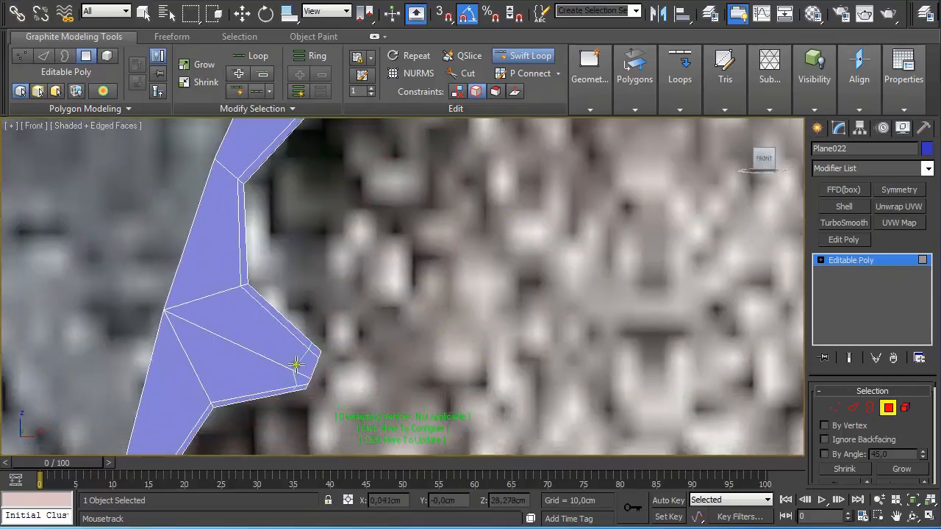
{"action": "middle_click_drag", "start_coordinate": [367, 401], "coordinate": [448, 150]}
{"action": "left_click", "coordinate": [374, 259]}
- Add Swift Loop edges near the tooth tips along the upper part of the strip's vertical side
{"action": "middle_click_drag", "start_coordinate": [454, 367], "coordinate": [405, 205]}
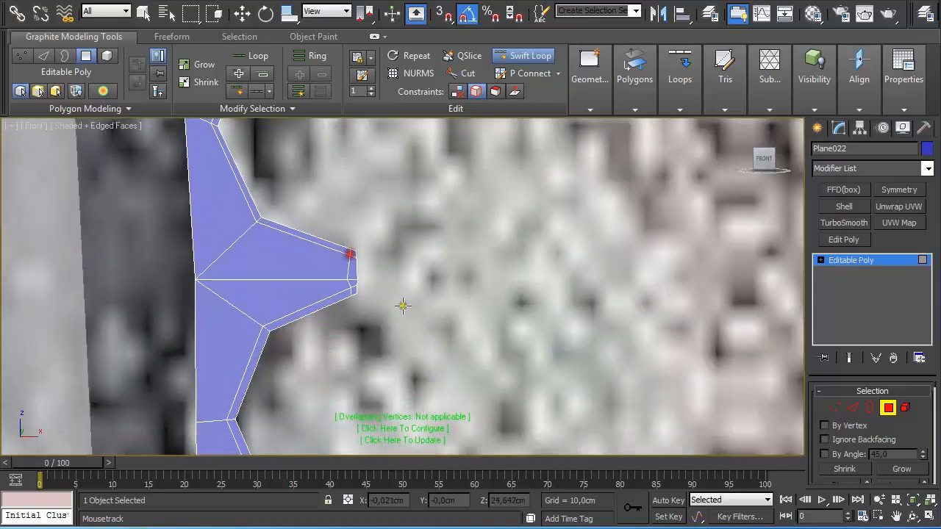
{"action": "middle_click_drag", "start_coordinate": [460, 335], "coordinate": [418, 153]}
{"action": "middle_click_drag", "start_coordinate": [388, 316], "coordinate": [418, 198]}
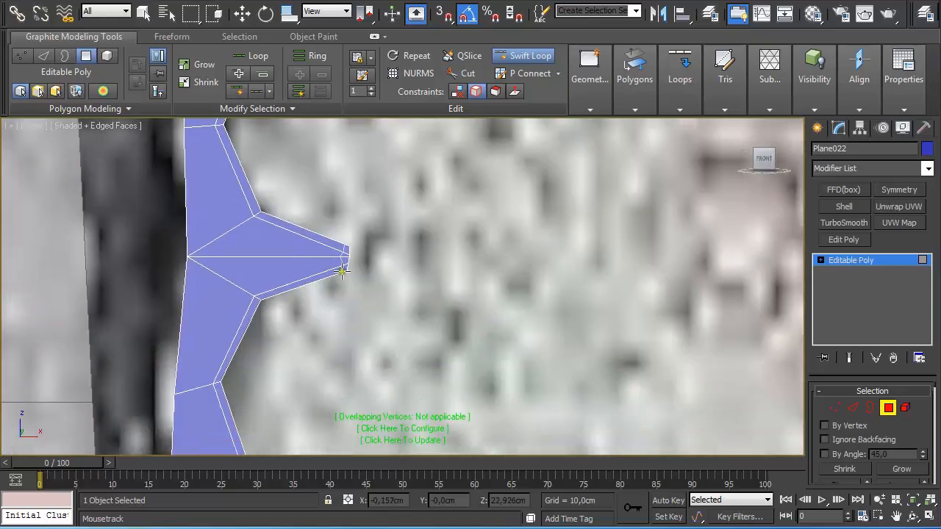
{"action": "middle_click_drag", "start_coordinate": [381, 286], "coordinate": [390, 180]}
{"action": "middle_click_drag", "start_coordinate": [359, 375], "coordinate": [357, 221]}
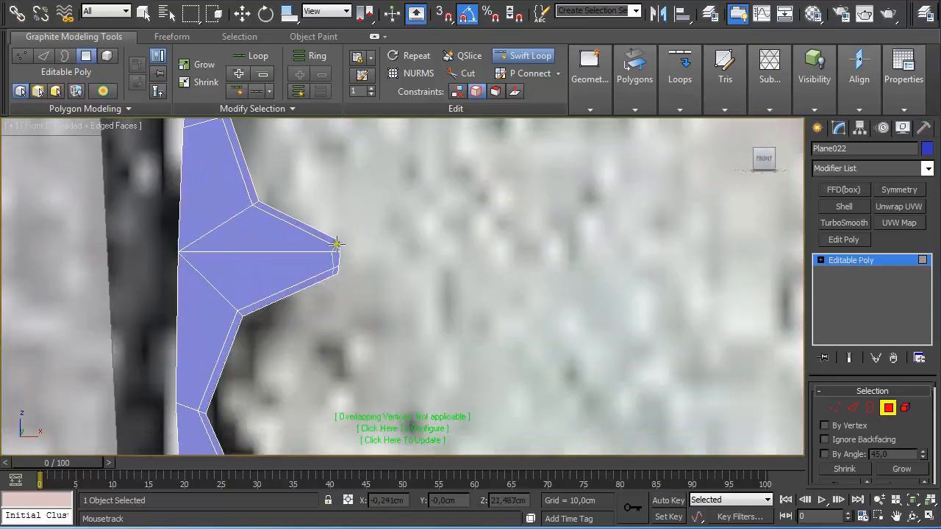
{"action": "middle_click_drag", "start_coordinate": [380, 246], "coordinate": [344, 146]}
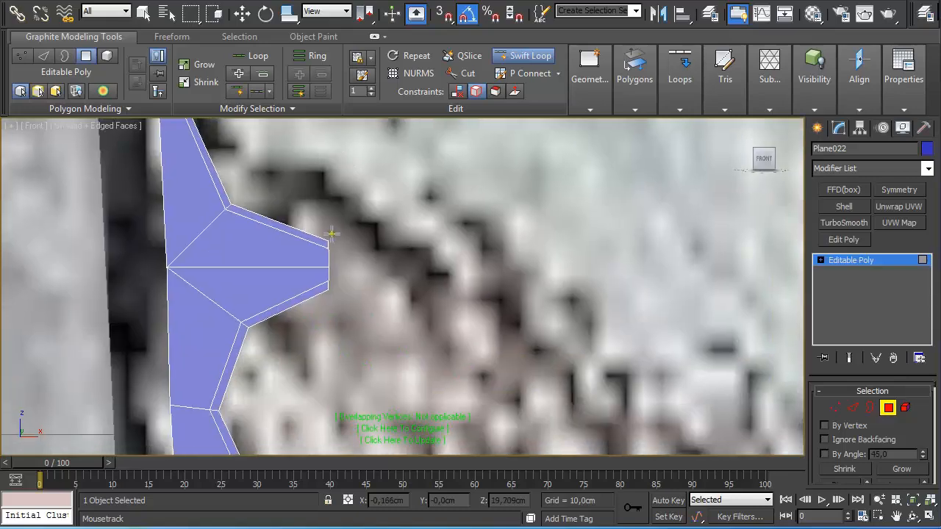
{"action": "middle_click_drag", "start_coordinate": [385, 304], "coordinate": [362, 104]}
{"action": "middle_click_drag", "start_coordinate": [355, 284], "coordinate": [356, 186]}
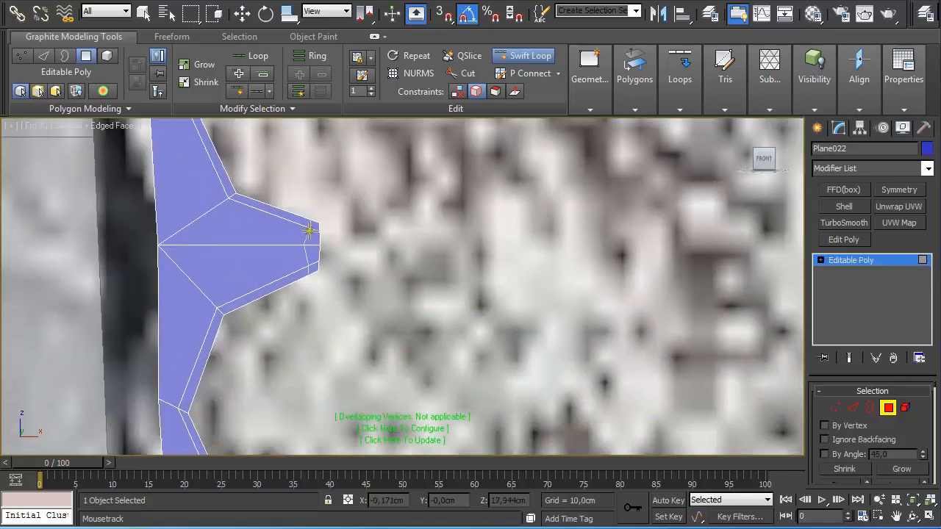
{"action": "left_click", "coordinate": [314, 227]}
- Add Swift Loop edges near the tips of the teeth along the middle of the strip's vertical side
{"action": "middle_click_drag", "start_coordinate": [394, 316], "coordinate": [404, 114]}
{"action": "middle_click_drag", "start_coordinate": [403, 250], "coordinate": [388, 151]}
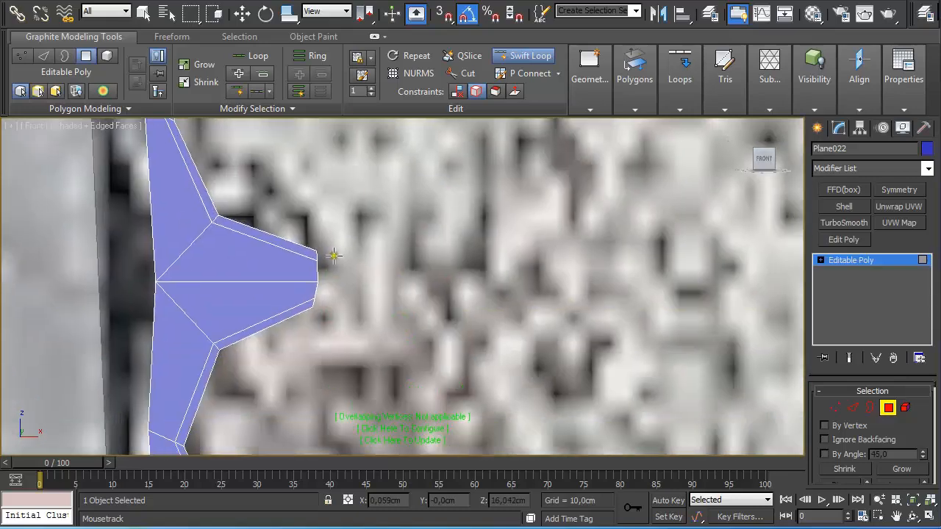
{"action": "middle_click_drag", "start_coordinate": [356, 344], "coordinate": [379, 130]}
{"action": "middle_click_drag", "start_coordinate": [384, 239], "coordinate": [346, 119]}
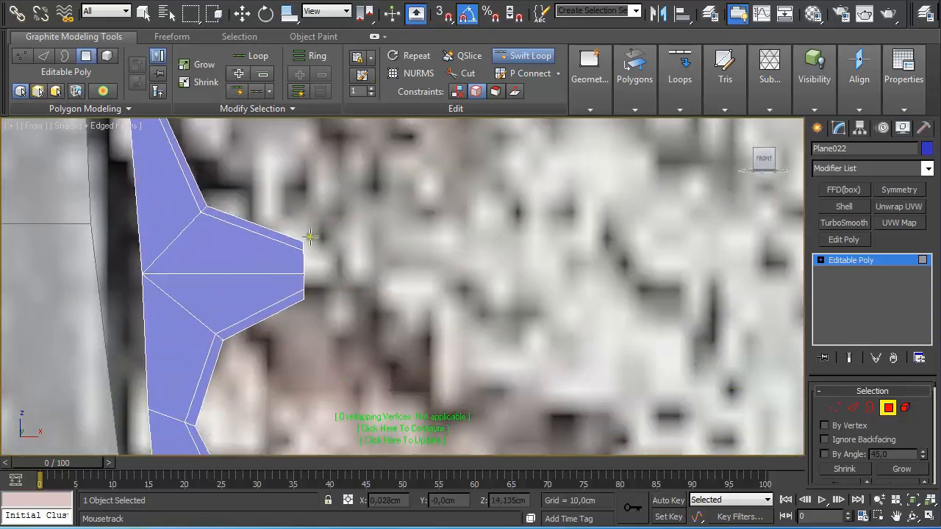
{"action": "left_click", "coordinate": [294, 266]}
{"action": "middle_click_drag", "start_coordinate": [342, 304], "coordinate": [326, 99]}
{"action": "middle_click_drag", "start_coordinate": [316, 317], "coordinate": [304, 246]}
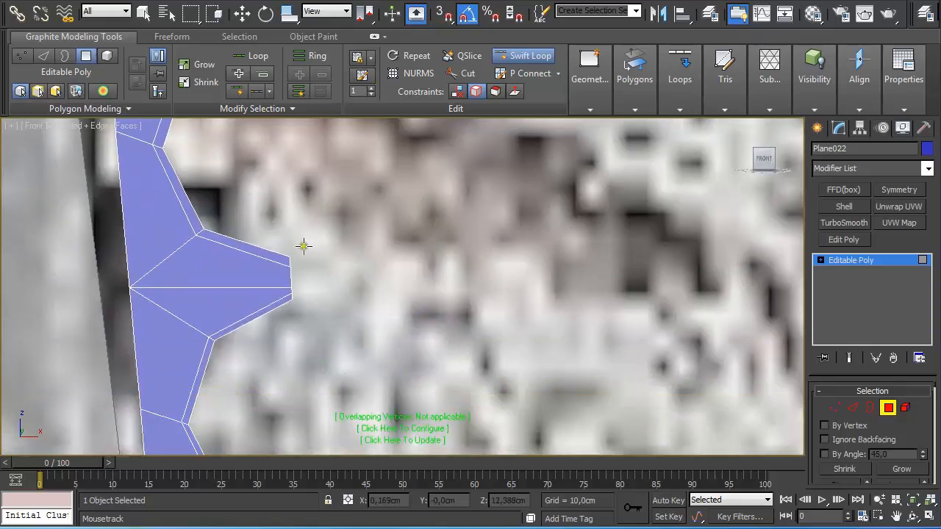
{"action": "left_click", "coordinate": [278, 274]}
- Add Swift Loop edges near the tip of the lowest full tooth and the half tooth at the strip's bottom end
{"action": "middle_click_drag", "start_coordinate": [319, 319], "coordinate": [350, 145]}
{"action": "left_click", "coordinate": [287, 283]}
{"action": "middle_click_drag", "start_coordinate": [335, 263], "coordinate": [326, 162]}
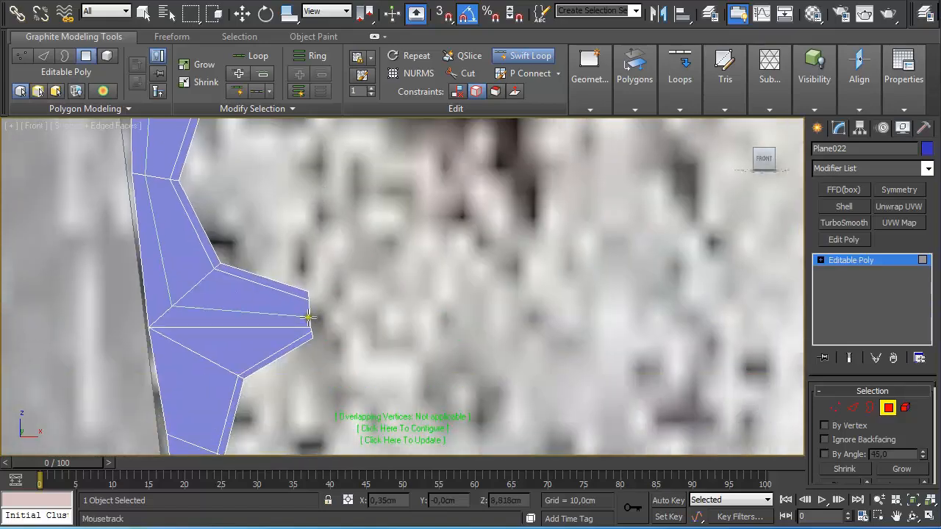
{"action": "middle_click_drag", "start_coordinate": [347, 328], "coordinate": [347, 199]}
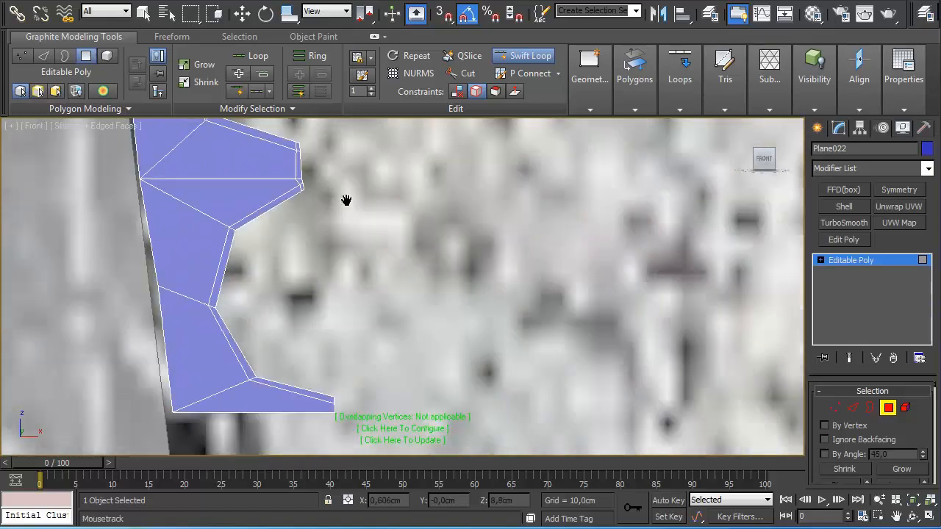
{"action": "middle_click_drag", "start_coordinate": [342, 308], "coordinate": [346, 169]}
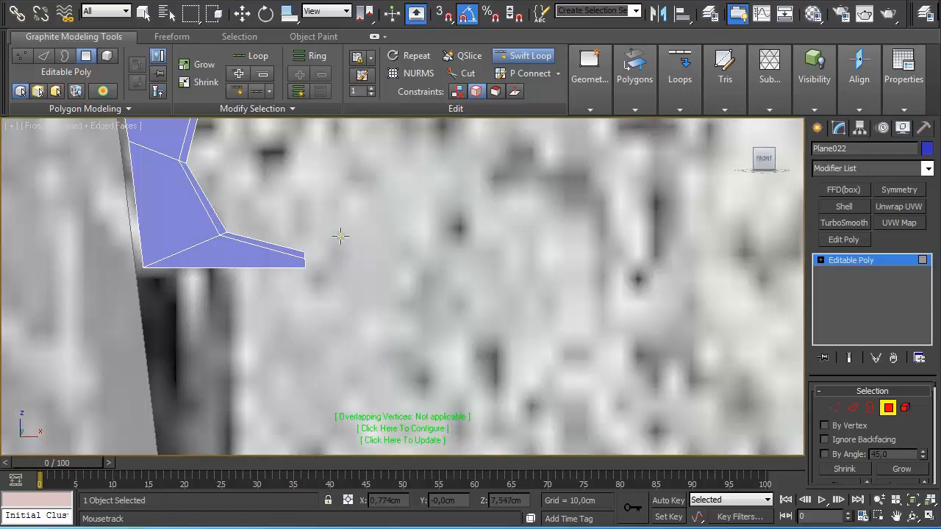
{"action": "left_click", "coordinate": [300, 257]}
{"action": "right_click", "coordinate": [364, 236]}
- Extrude the strip's bottom edges straight down along the blade as a new plain segment, with the edge constraint switched off
{"action": "scroll", "coordinate": [365, 259], "scroll_direction": "down", "scroll_amount": 3}
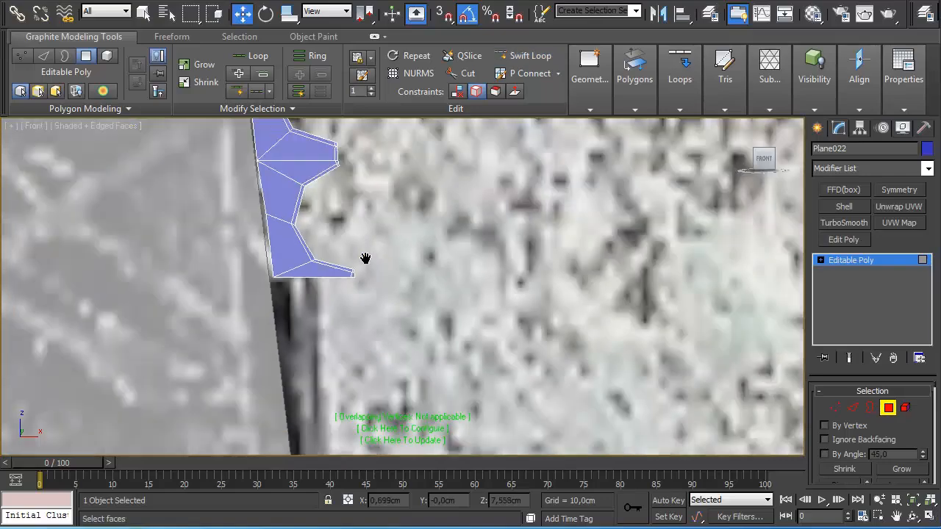
{"action": "scroll", "coordinate": [370, 298], "scroll_direction": "up", "scroll_amount": 3}
{"action": "middle_click_drag", "start_coordinate": [370, 299], "coordinate": [369, 307]}
{"action": "key", "text": "2"}
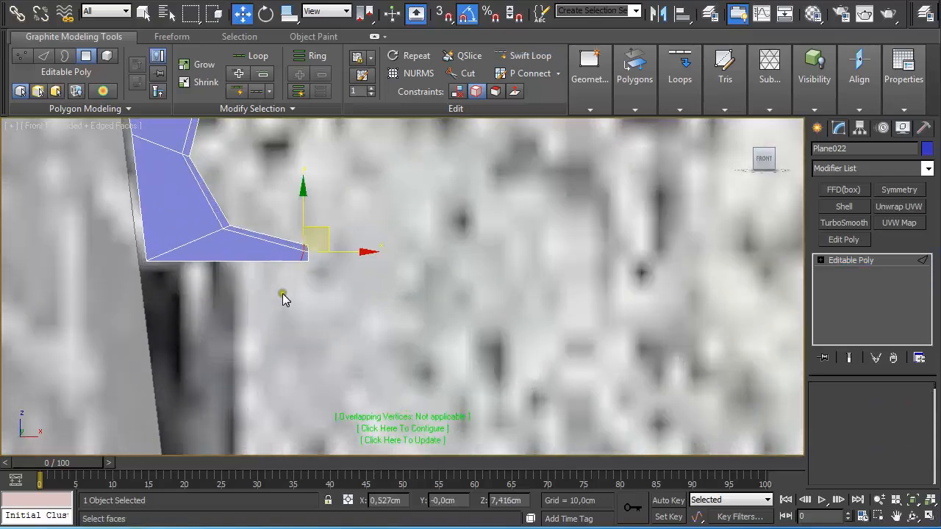
{"action": "left_click", "coordinate": [253, 260]}
{"action": "middle_click_drag", "start_coordinate": [357, 305], "coordinate": [336, 302]}
{"action": "scroll", "coordinate": [327, 297], "scroll_direction": "up", "scroll_amount": 2}
{"action": "left_click_drag", "start_coordinate": [319, 278], "coordinate": [249, 243]}
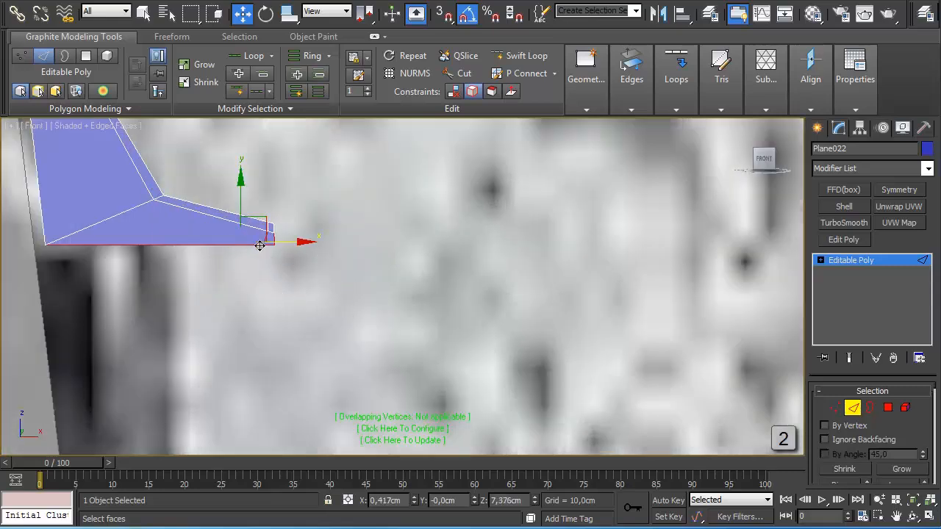
{"action": "left_click_drag", "start_coordinate": [224, 209], "coordinate": [322, 236]}
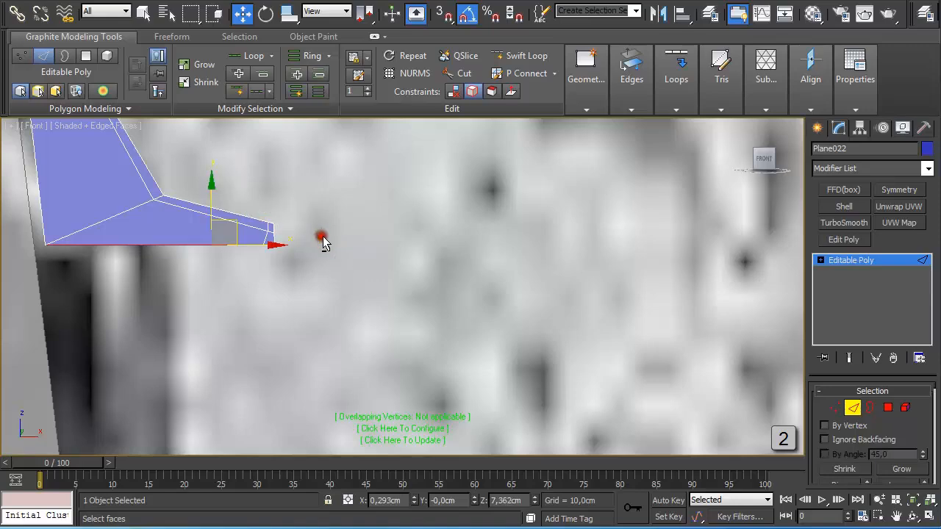
{"action": "scroll", "coordinate": [285, 280], "scroll_direction": "up", "scroll_amount": 2}
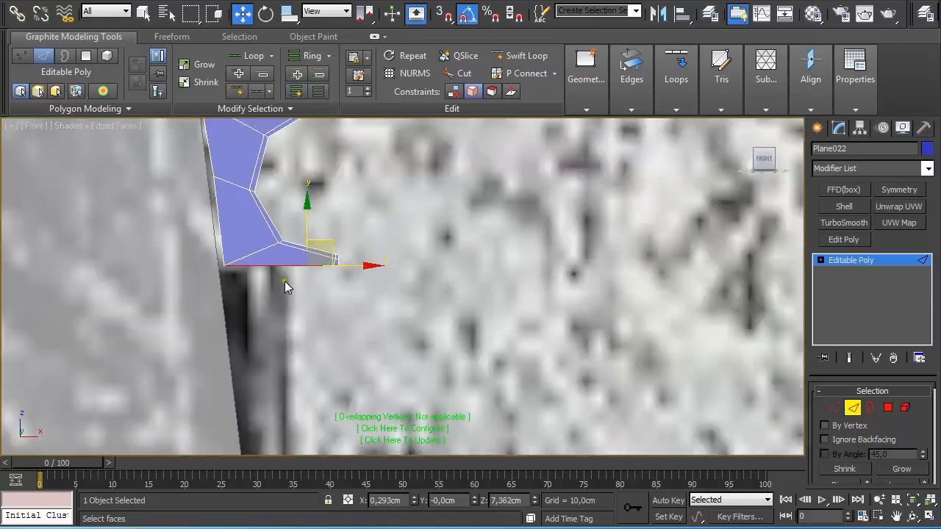
{"action": "middle_click_drag", "start_coordinate": [284, 281], "coordinate": [268, 228]}
{"action": "scroll", "coordinate": [294, 253], "scroll_direction": "down", "scroll_amount": 4}
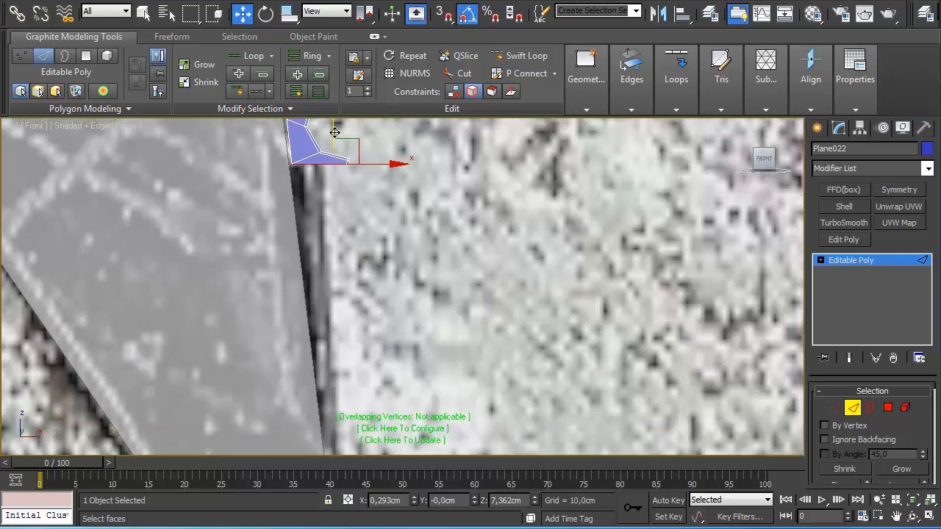
{"action": "left_click", "coordinate": [389, 254]}
{"action": "key", "text": "ctrl+z"}
{"action": "left_click", "coordinate": [455, 91]}
{"action": "left_click_drag", "start_coordinate": [330, 131], "coordinate": [370, 377], "text": "shift"}
{"action": "middle_click_drag", "start_coordinate": [370, 377], "coordinate": [384, 205]}
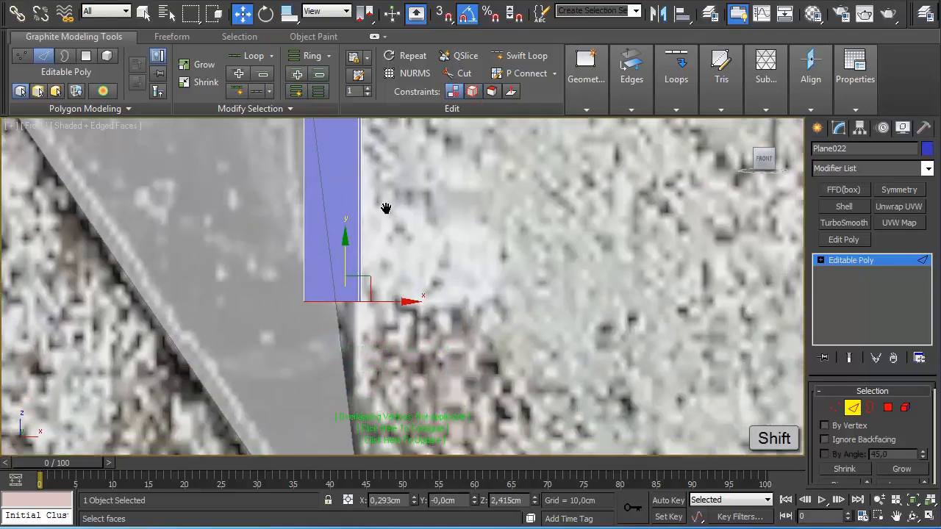
- Move the strip's lower end along the slanted blade edge and extrude it further down to the blade's pointed tip
{"action": "left_click_drag", "start_coordinate": [361, 284], "coordinate": [430, 383]}
{"action": "middle_click_drag", "start_coordinate": [430, 383], "coordinate": [430, 129]}
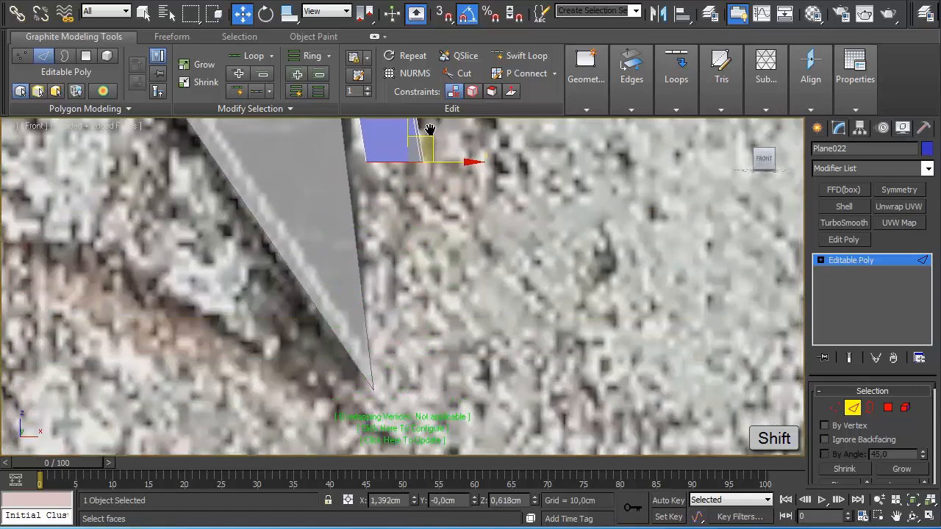
{"action": "left_click_drag", "start_coordinate": [433, 154], "coordinate": [439, 369], "text": "shift"}
{"action": "middle_click_drag", "start_coordinate": [438, 369], "coordinate": [431, 267]}
{"action": "scroll", "coordinate": [439, 215], "scroll_direction": "up", "scroll_amount": 2}
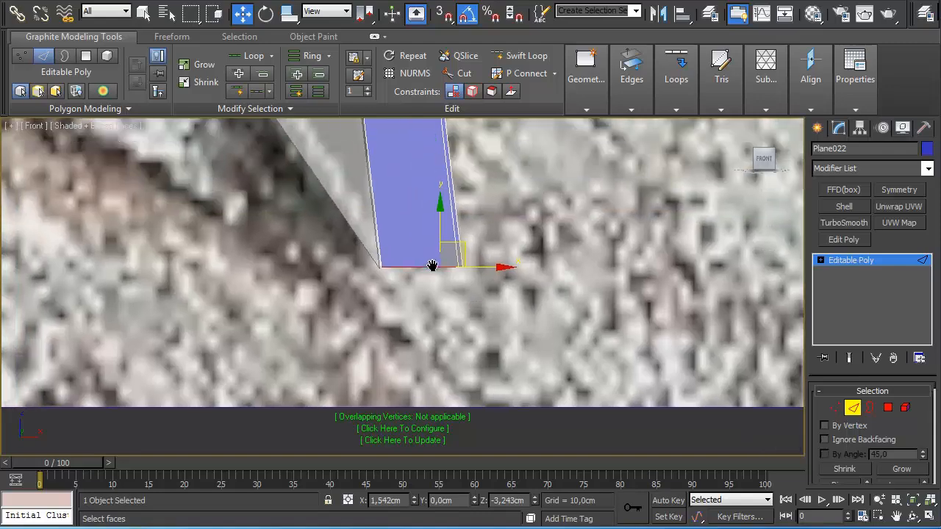
{"action": "scroll", "coordinate": [427, 269], "scroll_direction": "up", "scroll_amount": 2}
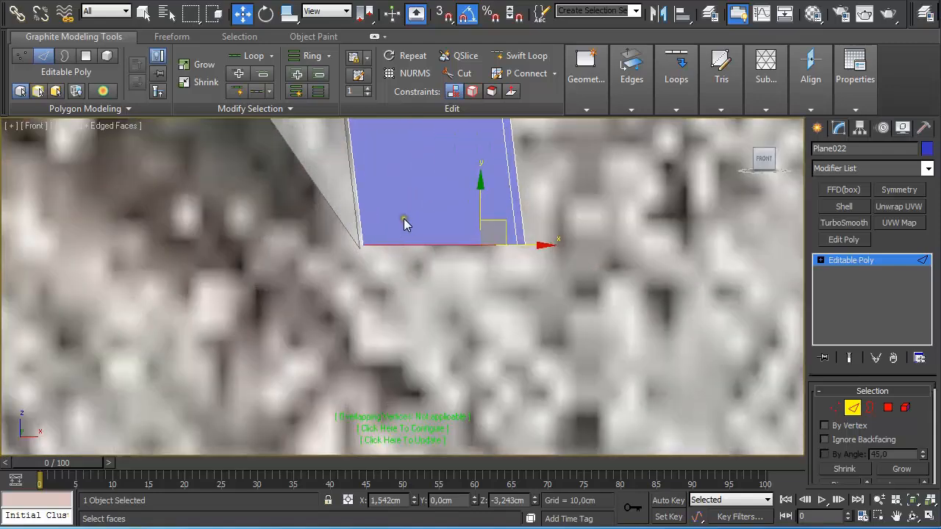
{"action": "right_click", "coordinate": [404, 218]}
{"action": "scroll", "coordinate": [617, 227], "scroll_direction": "down", "scroll_amount": 3}
{"action": "scroll", "coordinate": [567, 211], "scroll_direction": "down", "scroll_amount": 2}
{"action": "left_click", "coordinate": [852, 408]}
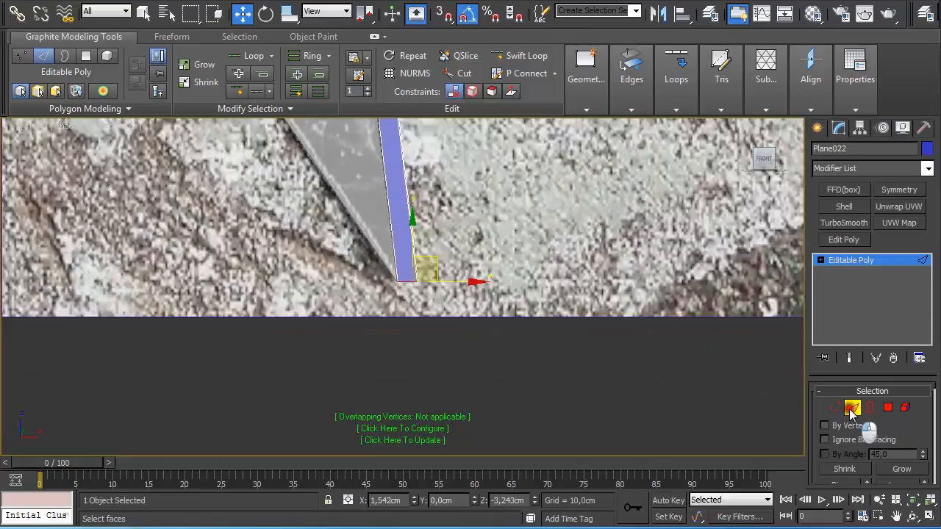
- Attach the neighbouring grey blade mesh to the toothed strip
{"action": "scroll", "coordinate": [504, 283], "scroll_direction": "down", "scroll_amount": 2}
{"action": "scroll", "coordinate": [504, 283], "scroll_direction": "up", "scroll_amount": 4}
{"action": "middle_click_drag", "start_coordinate": [504, 286], "coordinate": [513, 345]}
{"action": "scroll", "coordinate": [514, 323], "scroll_direction": "down", "scroll_amount": 3}
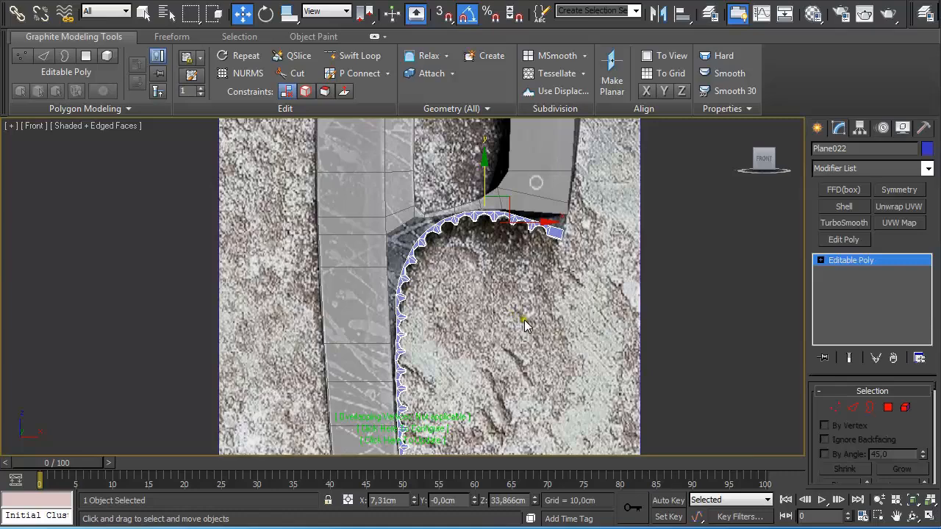
{"action": "scroll", "coordinate": [524, 318], "scroll_direction": "up", "scroll_amount": 3}
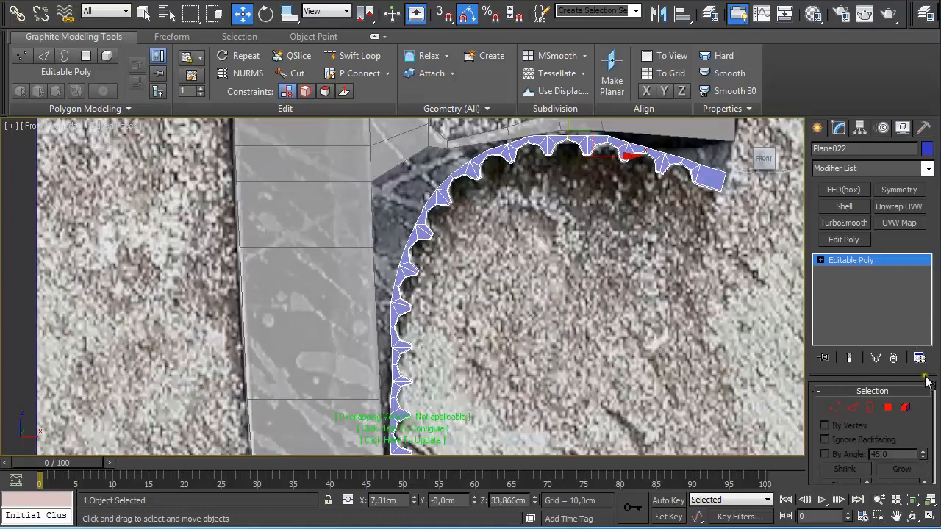
{"action": "scroll", "coordinate": [931, 388], "scroll_direction": "down", "scroll_amount": 5}
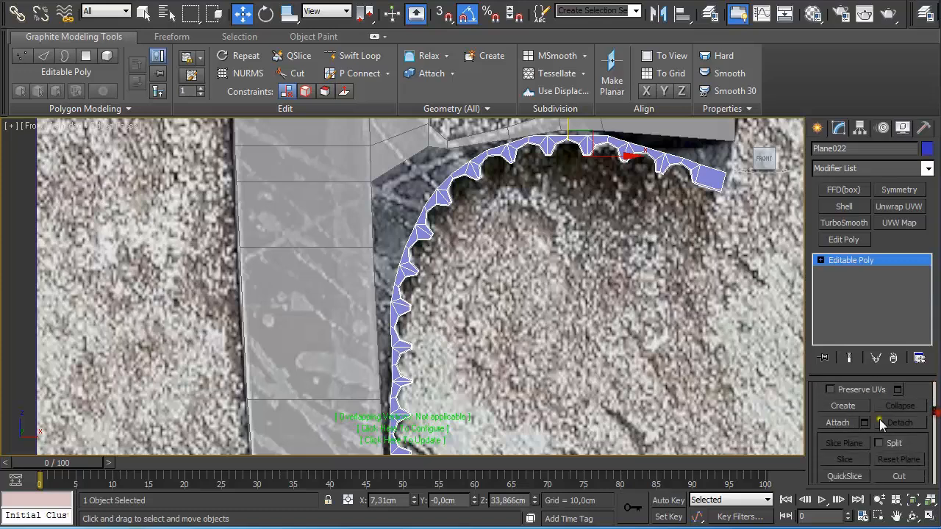
{"action": "left_click", "coordinate": [838, 423]}
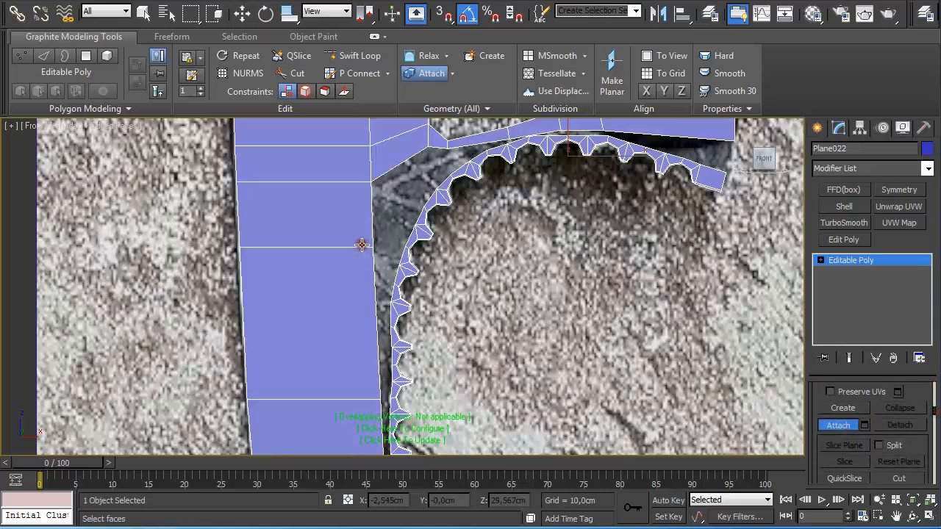
- Switch to vertex editing with 3D snapping on and select the outer corner vertex at the strip's right end
{"action": "scroll", "coordinate": [556, 252], "scroll_direction": "up", "scroll_amount": 6}
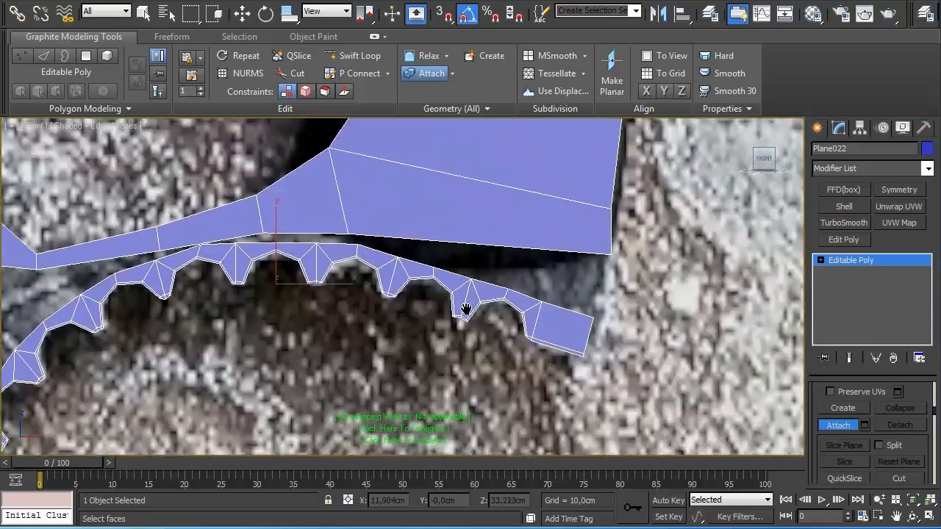
{"action": "scroll", "coordinate": [477, 310], "scroll_direction": "up", "scroll_amount": 3}
{"action": "key", "text": "1"}
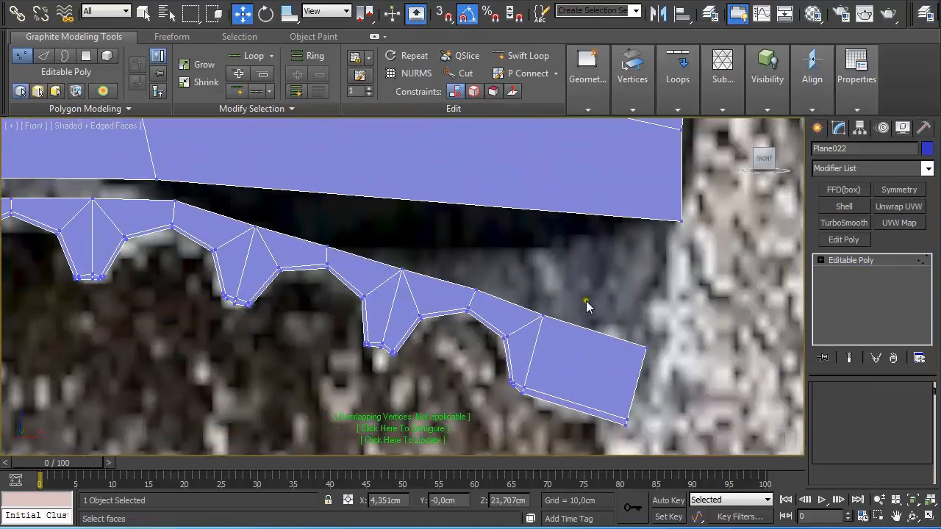
{"action": "key", "text": "s"}
{"action": "left_click_drag", "start_coordinate": [635, 319], "coordinate": [682, 373]}
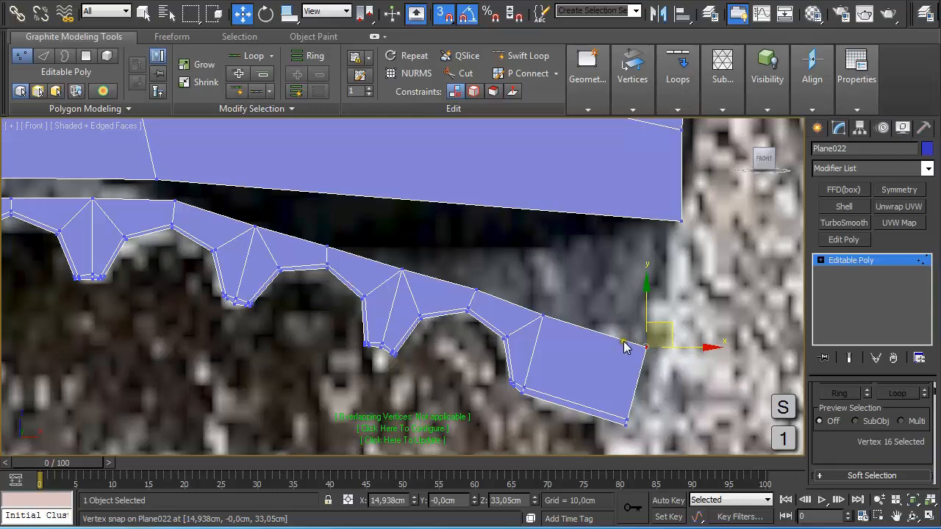
{"action": "scroll", "coordinate": [623, 342], "scroll_direction": "up", "scroll_amount": 2}
{"action": "scroll", "coordinate": [589, 309], "scroll_direction": "down", "scroll_amount": 2}
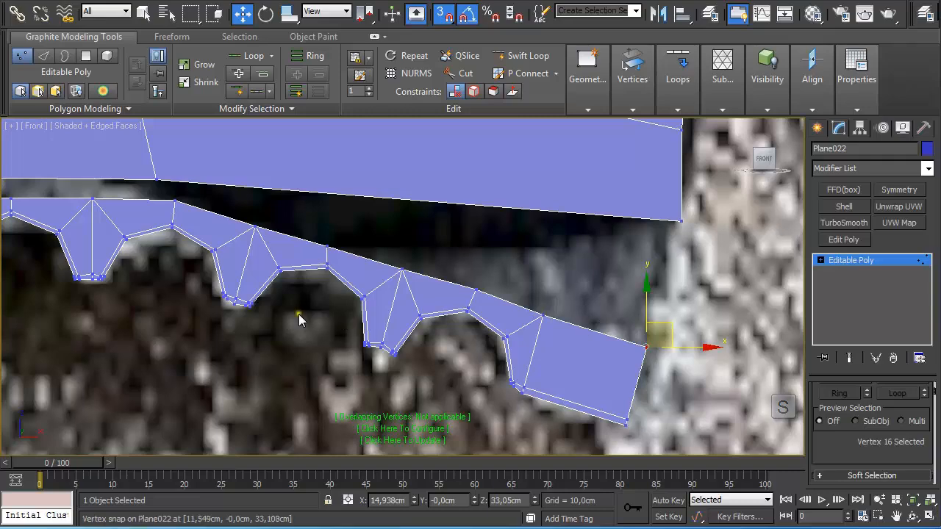
{"action": "scroll", "coordinate": [524, 325], "scroll_direction": "up", "scroll_amount": 2}
- Target-weld the two in-between vertices on the outer edge of the arch's descending right part to their neighbouring tooth vertices
{"action": "right_click", "coordinate": [536, 308]}
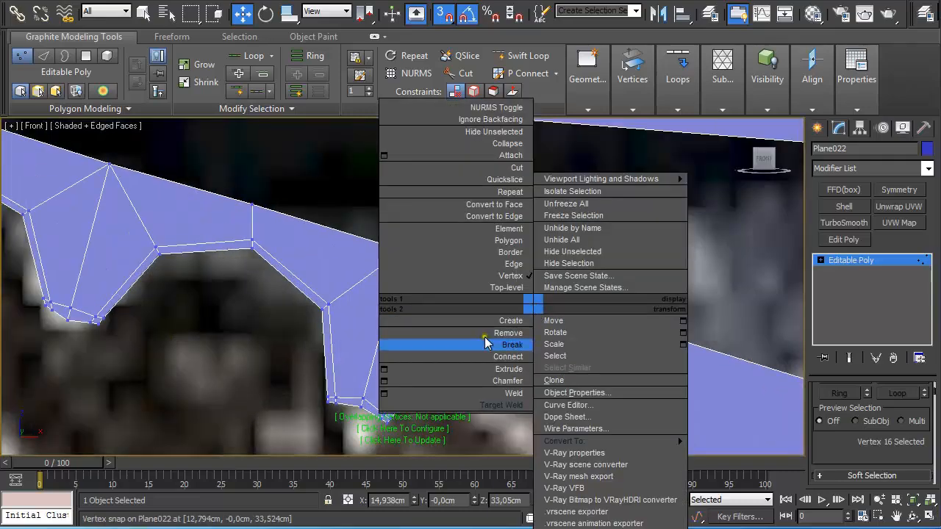
{"action": "left_click", "coordinate": [511, 405]}
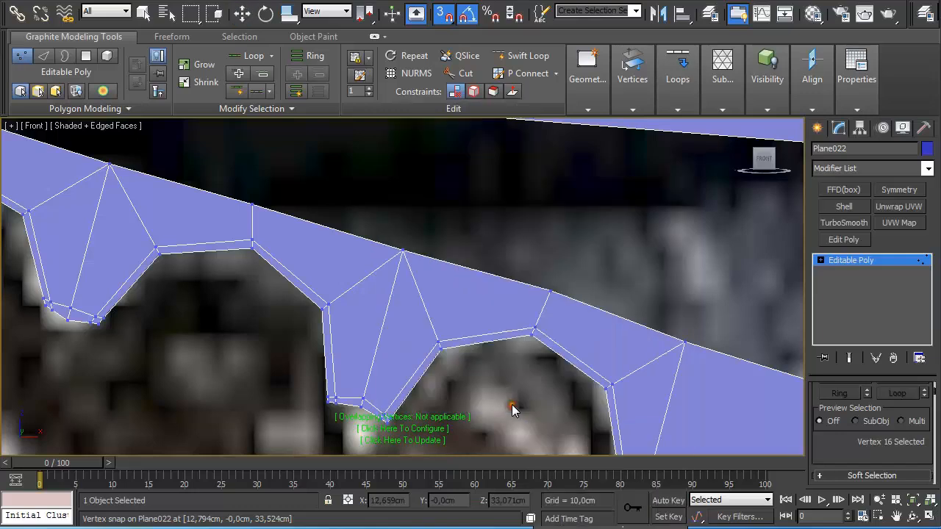
{"action": "left_click", "coordinate": [549, 293]}
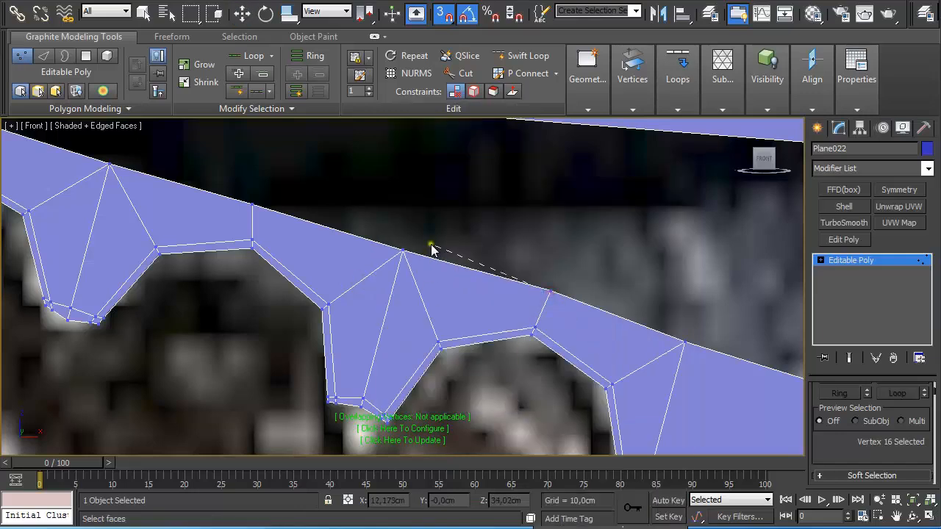
{"action": "left_click", "coordinate": [402, 251]}
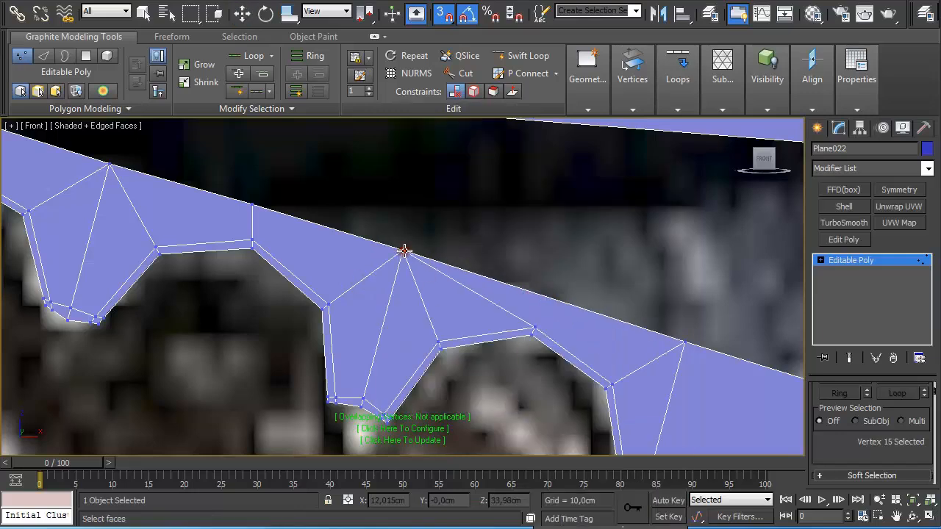
{"action": "left_click", "coordinate": [252, 206]}
{"action": "left_click", "coordinate": [109, 165]}
{"action": "middle_click_drag", "start_coordinate": [91, 194], "coordinate": [215, 212]}
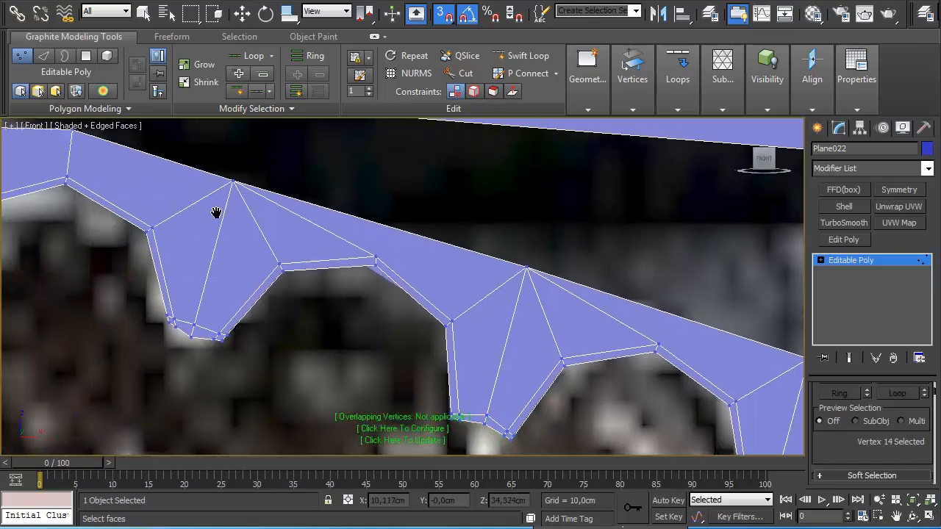
- Target-weld the in-between outer-edge vertices at the top of the arch to the adjacent tooth vertices
{"action": "scroll", "coordinate": [444, 281], "scroll_direction": "up", "scroll_amount": 10}
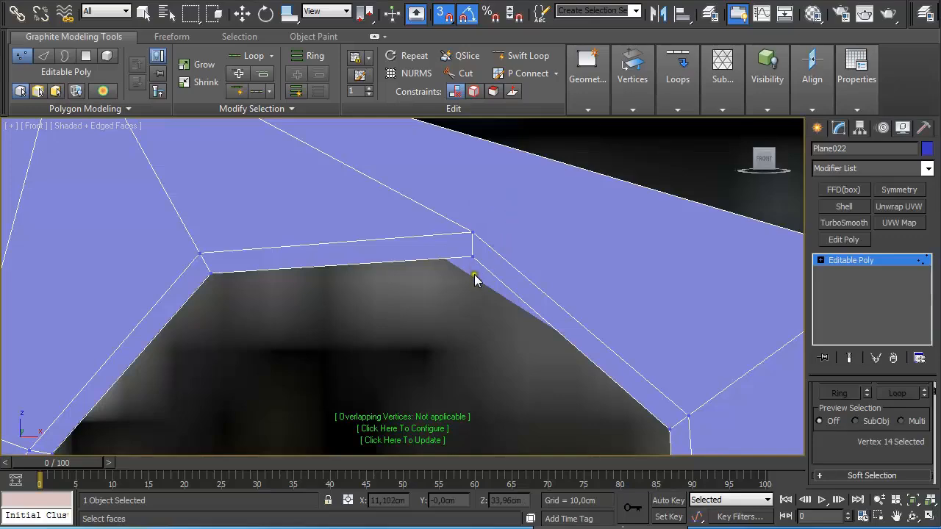
{"action": "scroll", "coordinate": [474, 278], "scroll_direction": "down", "scroll_amount": 4}
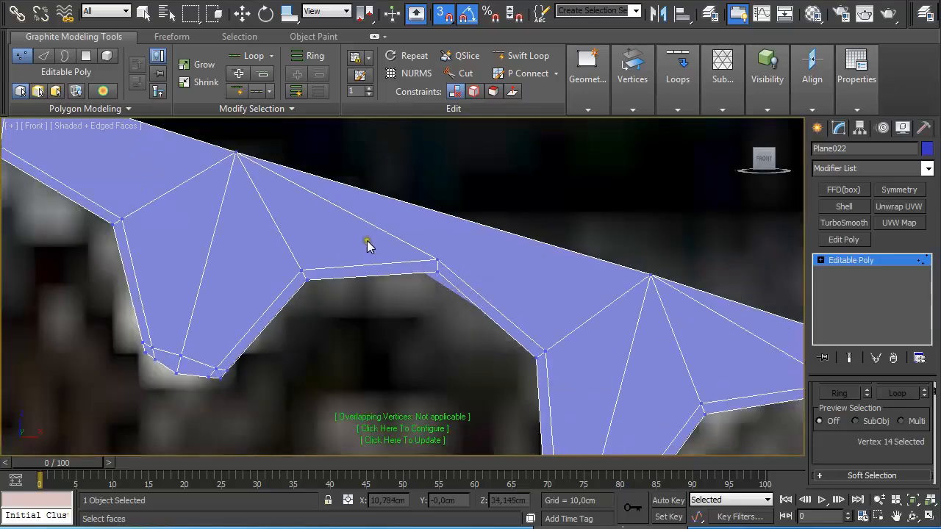
{"action": "scroll", "coordinate": [288, 218], "scroll_direction": "down", "scroll_amount": 4}
{"action": "scroll", "coordinate": [420, 309], "scroll_direction": "up", "scroll_amount": 8}
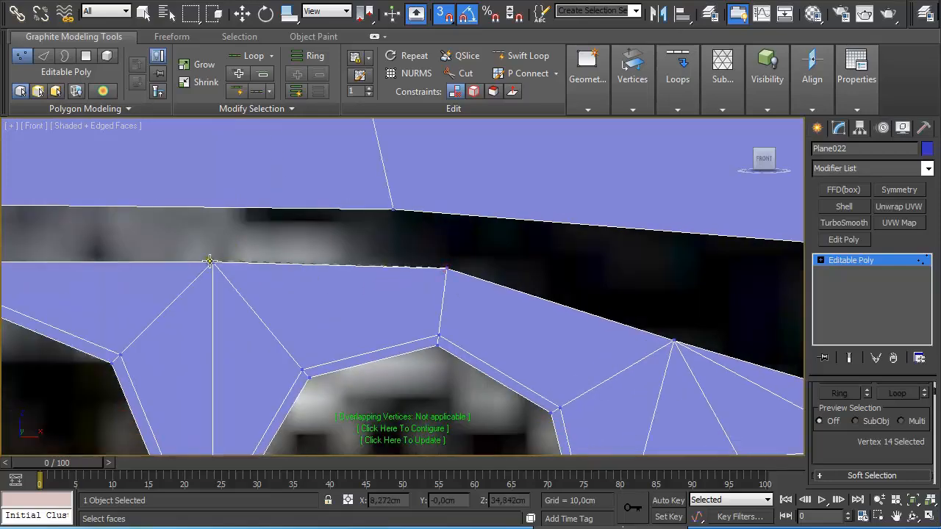
{"action": "left_click", "coordinate": [212, 261]}
{"action": "middle_click_drag", "start_coordinate": [179, 281], "coordinate": [568, 282]}
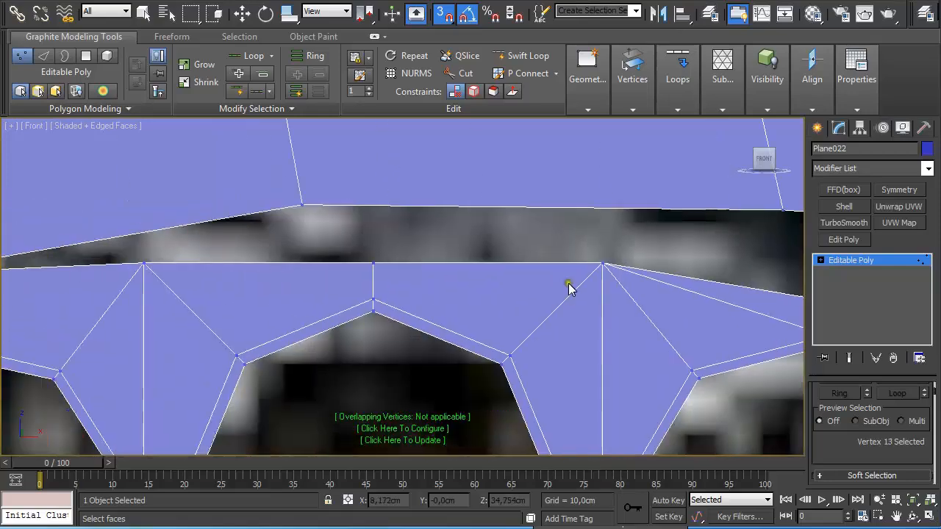
{"action": "left_click", "coordinate": [372, 263]}
{"action": "left_click", "coordinate": [144, 263]}
{"action": "middle_click_drag", "start_coordinate": [102, 292], "coordinate": [402, 208]}
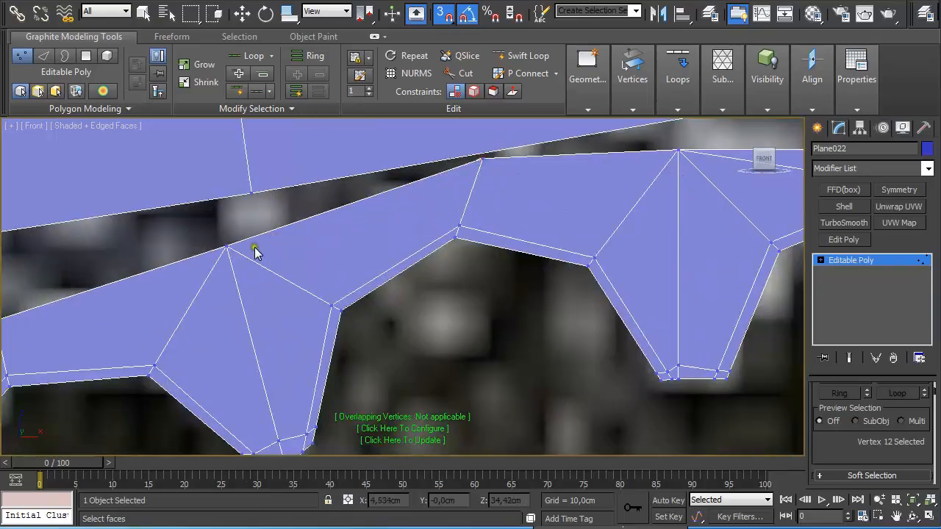
- Target-weld the in-between outer-edge vertices along the arch's upper-left bend to their neighbouring tooth vertices
{"action": "left_click", "coordinate": [226, 248]}
{"action": "middle_click_drag", "start_coordinate": [203, 295], "coordinate": [579, 152]}
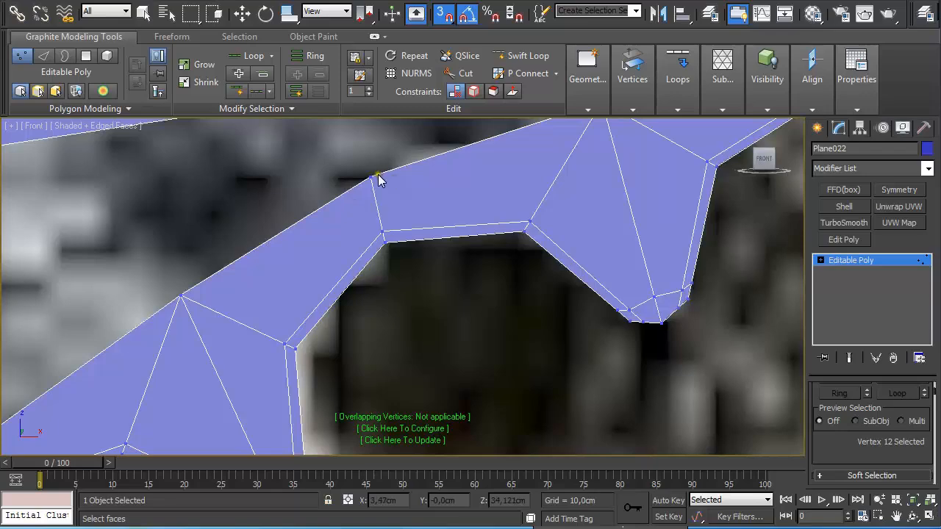
{"action": "left_click", "coordinate": [370, 176]}
{"action": "left_click", "coordinate": [182, 295]}
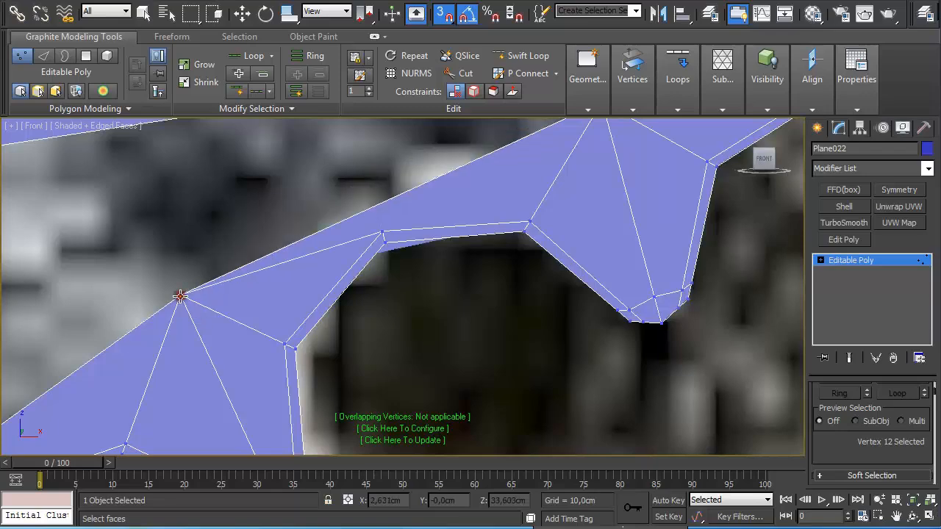
{"action": "middle_click_drag", "start_coordinate": [199, 324], "coordinate": [363, 122]}
{"action": "middle_click_drag", "start_coordinate": [146, 250], "coordinate": [363, 178]}
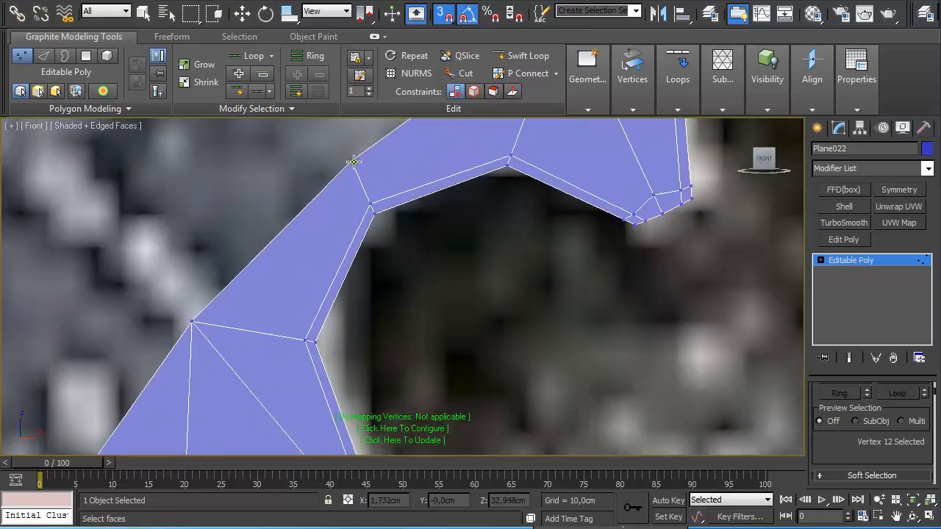
{"action": "left_click", "coordinate": [353, 161]}
{"action": "left_click", "coordinate": [190, 321]}
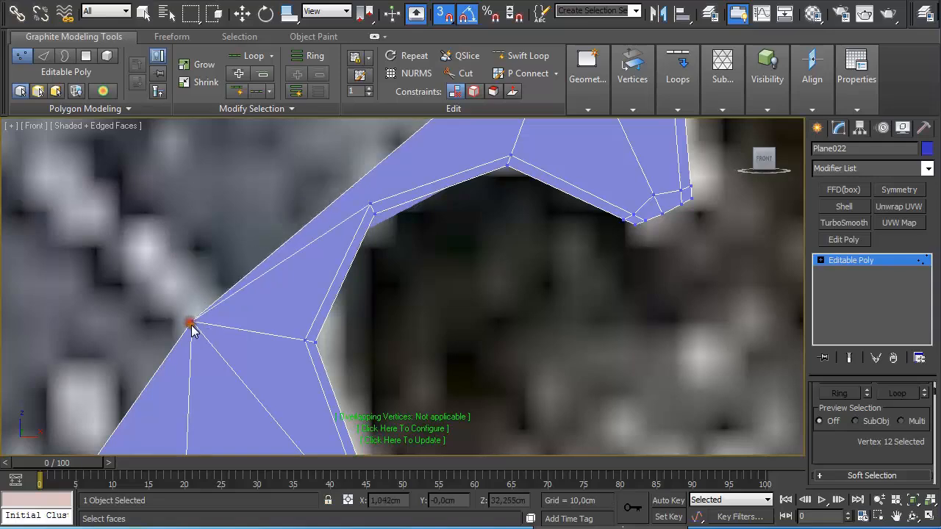
- Target-weld the three in-between outer-edge vertices on the arch's steep descending left part to the tooth vertices below them
{"action": "scroll", "coordinate": [193, 325], "scroll_direction": "down", "scroll_amount": 2}
{"action": "middle_click_drag", "start_coordinate": [206, 351], "coordinate": [335, 137]}
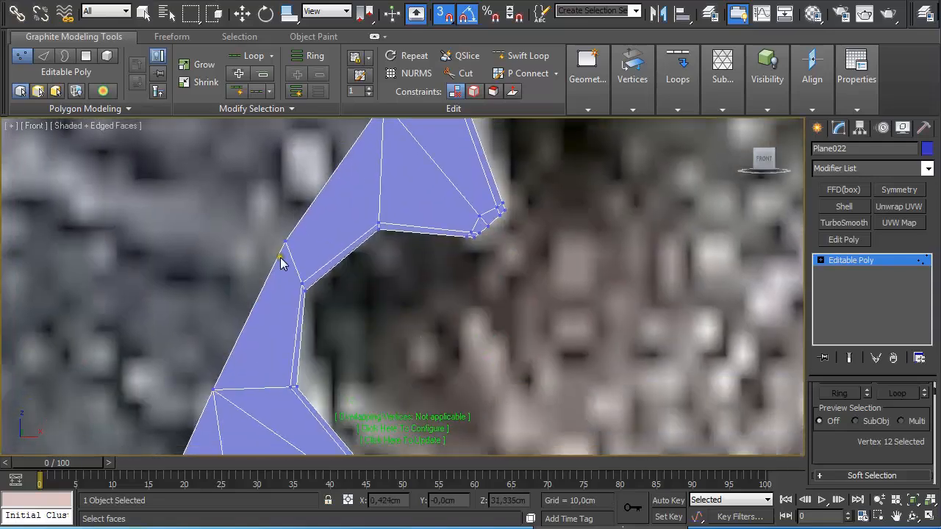
{"action": "left_click", "coordinate": [213, 390]}
{"action": "middle_click_drag", "start_coordinate": [205, 415], "coordinate": [313, 88]}
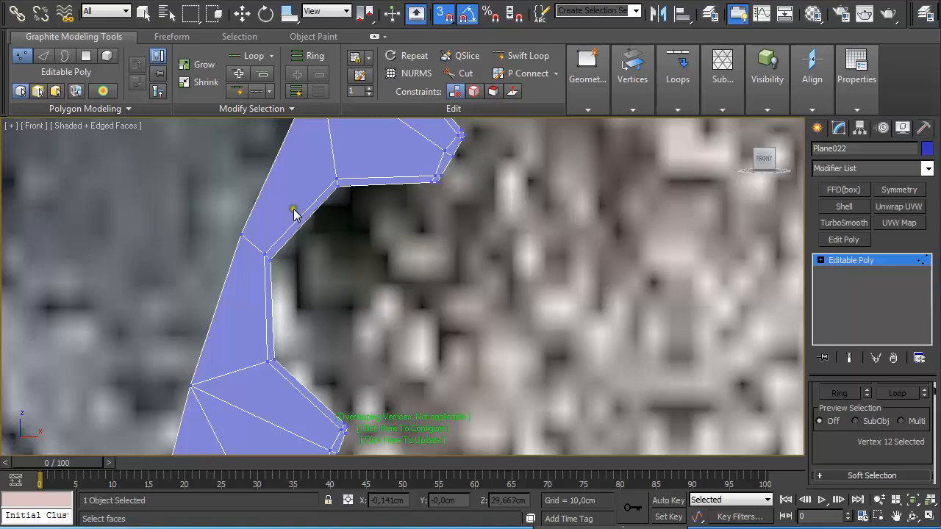
{"action": "left_click", "coordinate": [245, 238]}
{"action": "left_click", "coordinate": [188, 387]}
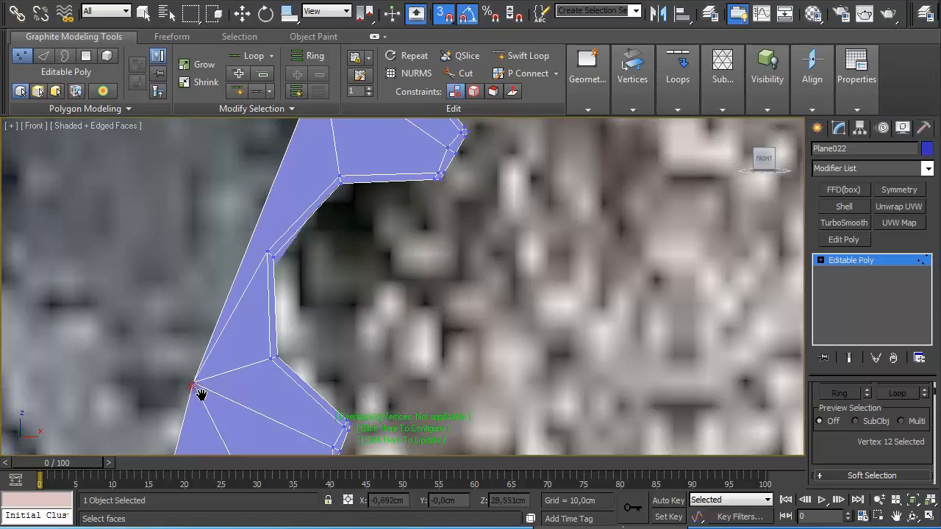
{"action": "scroll", "coordinate": [202, 394], "scroll_direction": "down", "scroll_amount": 2}
{"action": "left_click", "coordinate": [211, 283]}
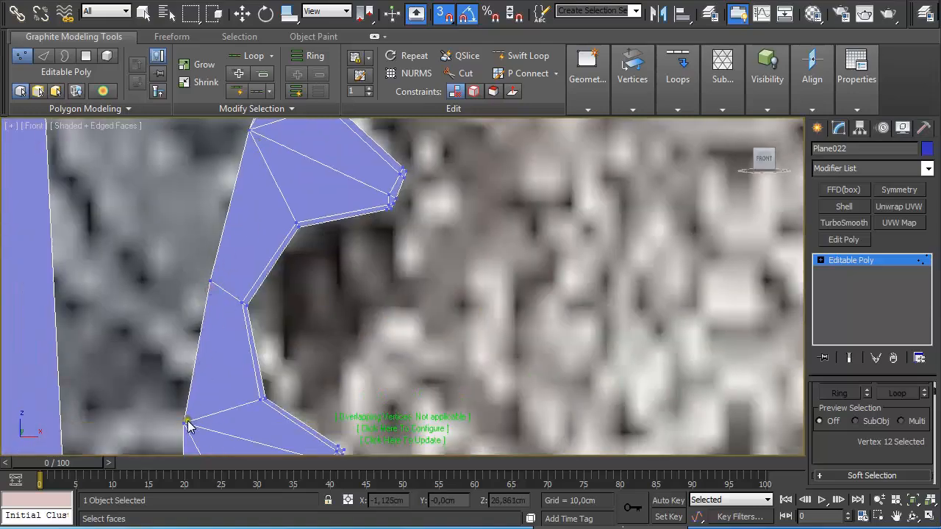
{"action": "left_click", "coordinate": [184, 423]}
- Target-weld the first three in-between vertices along the upper straight part of the strip to the tooth vertices below them
{"action": "middle_click_drag", "start_coordinate": [185, 422], "coordinate": [229, 248]}
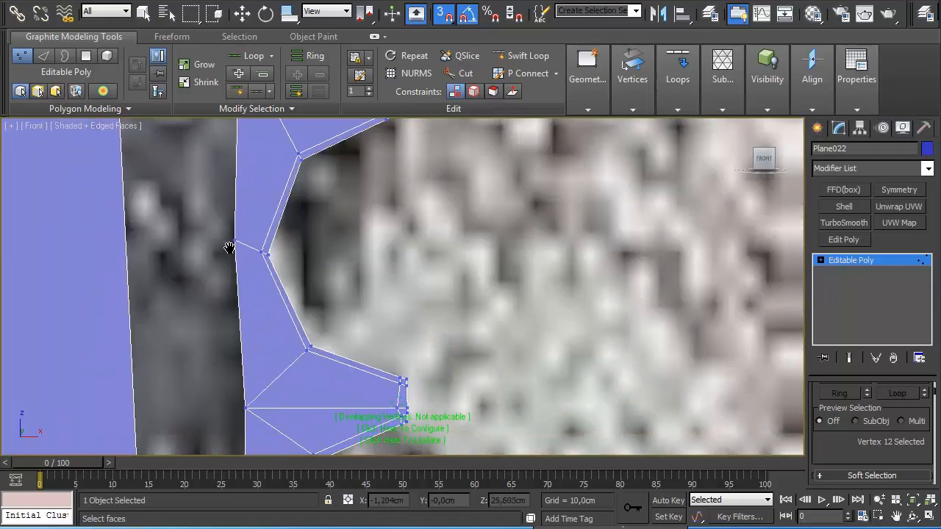
{"action": "left_click", "coordinate": [234, 242]}
{"action": "left_click", "coordinate": [246, 410]}
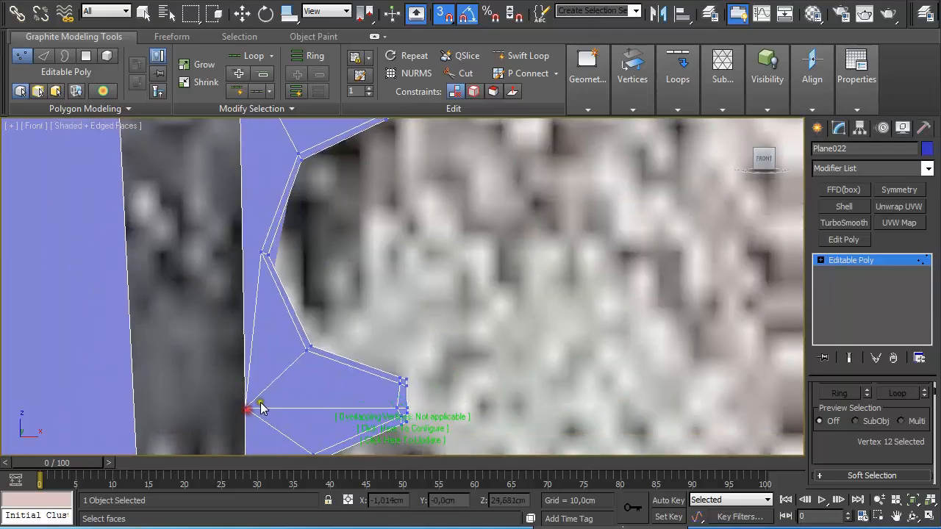
{"action": "middle_click_drag", "start_coordinate": [265, 405], "coordinate": [264, 201]}
{"action": "middle_click_drag", "start_coordinate": [282, 330], "coordinate": [264, 214]}
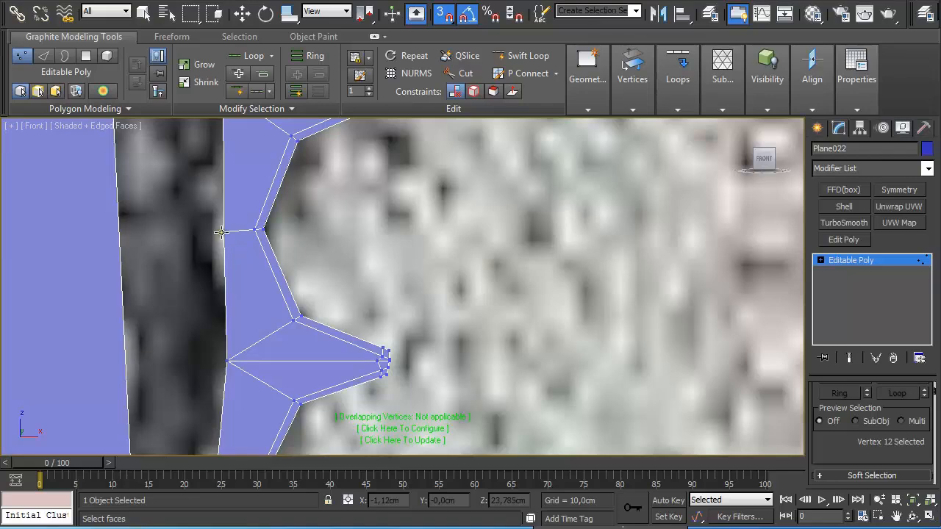
{"action": "left_click", "coordinate": [223, 233]}
{"action": "left_click", "coordinate": [227, 361]}
{"action": "middle_click_drag", "start_coordinate": [214, 424], "coordinate": [258, 197]}
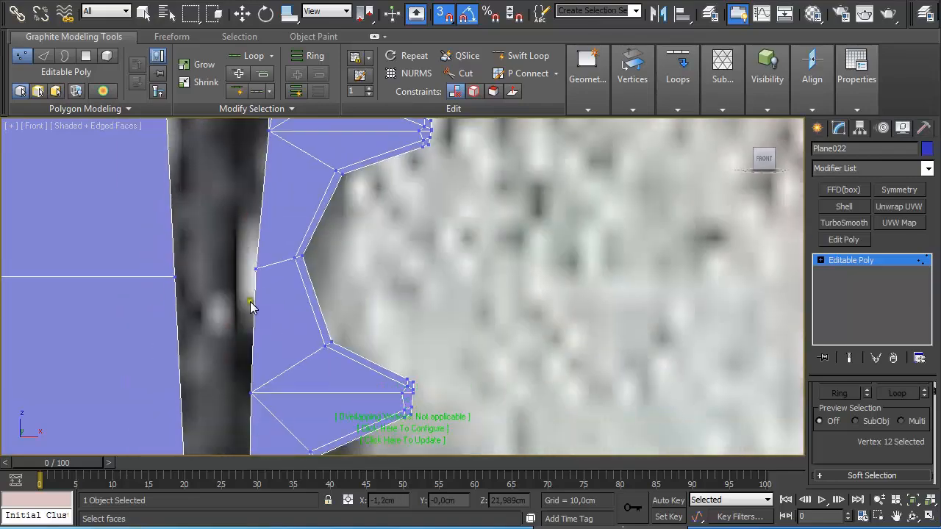
{"action": "left_click", "coordinate": [257, 269]}
{"action": "left_click", "coordinate": [251, 394]}
- Target-weld the following three in-between outer-edge vertices down the middle of the straight strip to their lower tooth vertices
{"action": "middle_click_drag", "start_coordinate": [254, 403], "coordinate": [245, 150]}
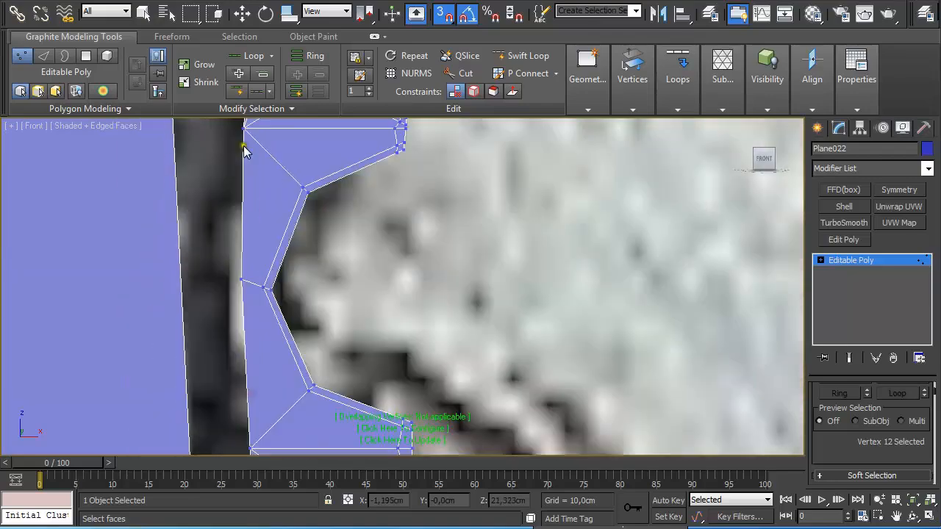
{"action": "left_click", "coordinate": [239, 278]}
{"action": "left_click", "coordinate": [249, 446]}
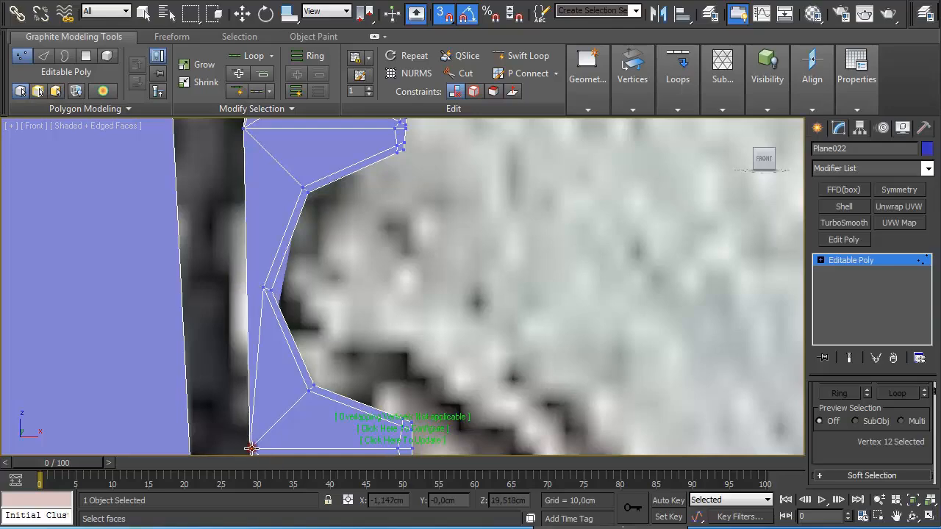
{"action": "middle_click_drag", "start_coordinate": [249, 448], "coordinate": [233, 243]}
{"action": "left_click", "coordinate": [228, 253]}
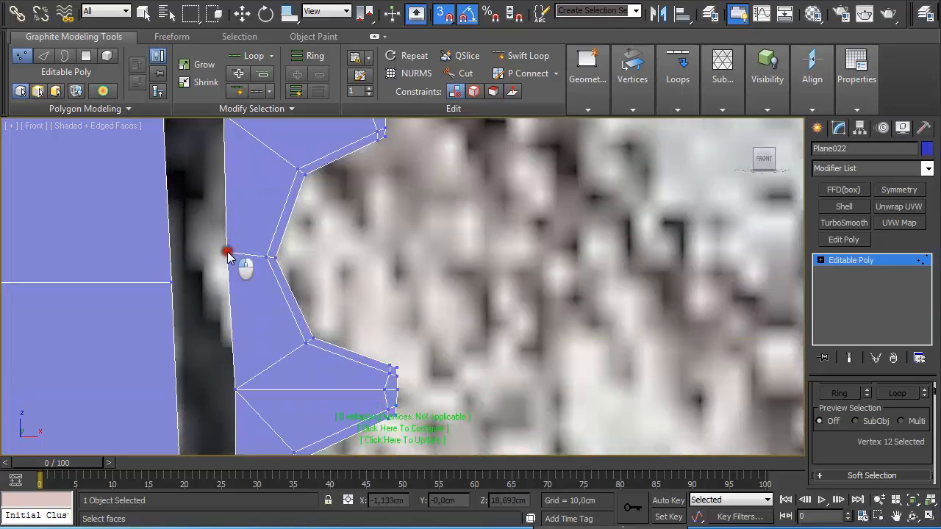
{"action": "left_click", "coordinate": [235, 391]}
{"action": "middle_click_drag", "start_coordinate": [236, 392], "coordinate": [224, 330]}
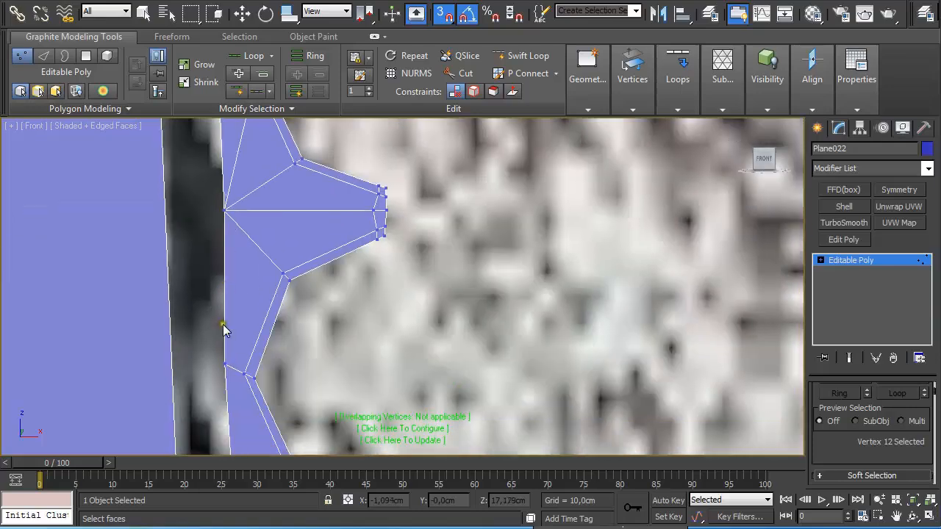
{"action": "middle_click_drag", "start_coordinate": [222, 362], "coordinate": [227, 266]}
{"action": "left_click", "coordinate": [226, 259]}
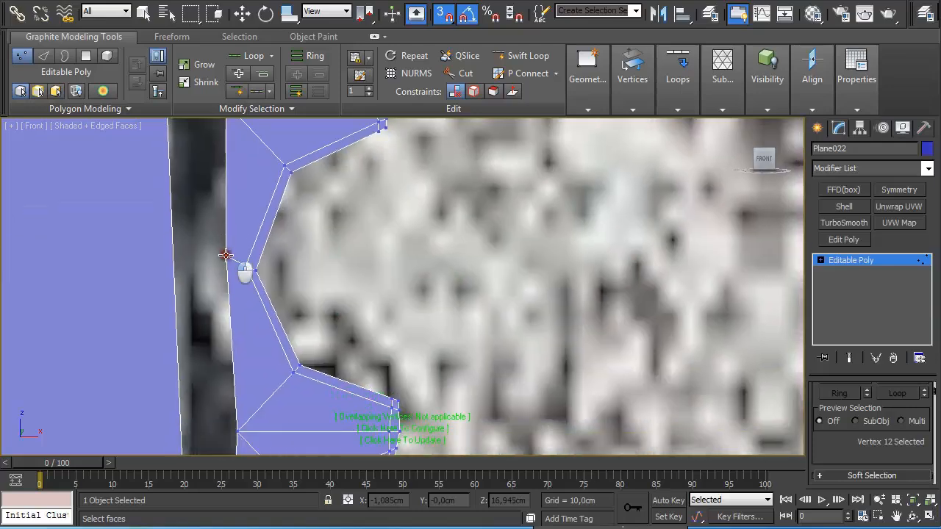
{"action": "left_click", "coordinate": [235, 429]}
- Target-weld three more in-between vertices to the teeth below where the gap between strip and blade narrows
{"action": "middle_click_drag", "start_coordinate": [237, 431], "coordinate": [249, 188]}
{"action": "middle_click_drag", "start_coordinate": [243, 346], "coordinate": [234, 240]}
{"action": "left_click", "coordinate": [231, 228]}
{"action": "left_click", "coordinate": [244, 404]}
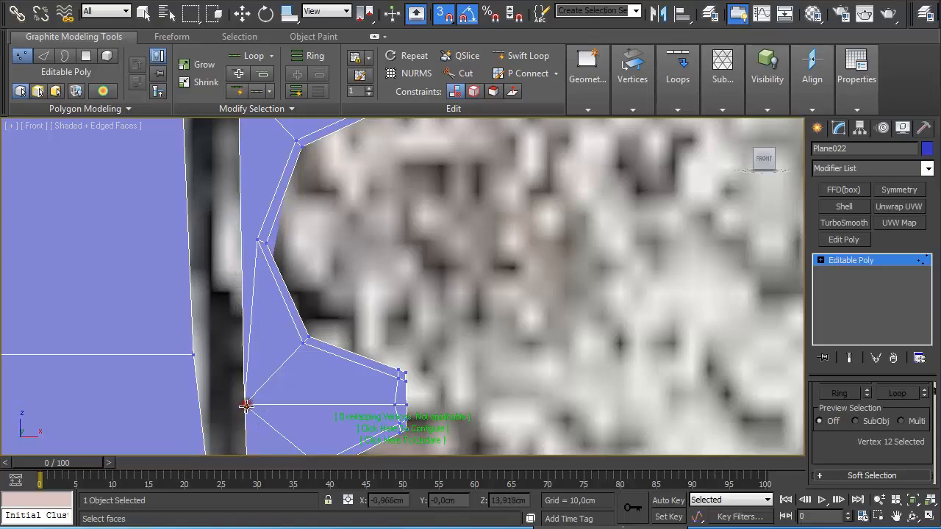
{"action": "middle_click_drag", "start_coordinate": [243, 402], "coordinate": [253, 244]}
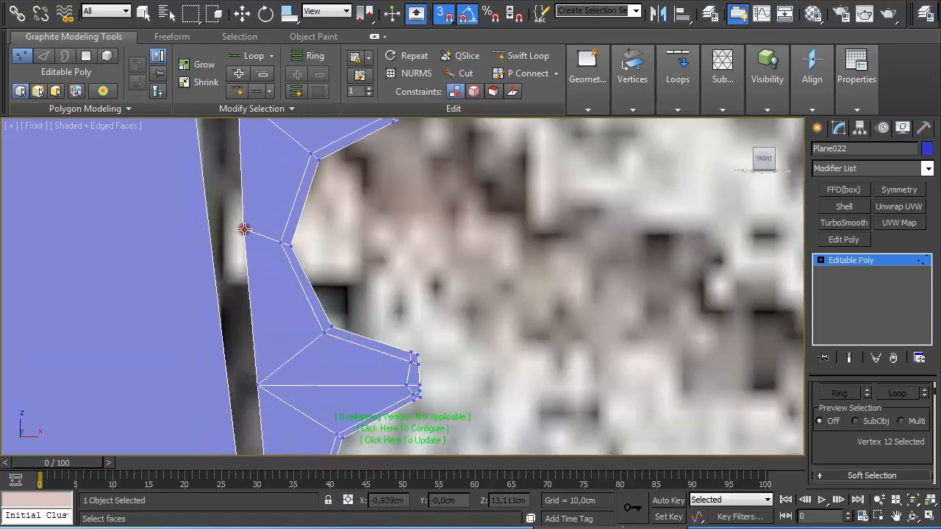
{"action": "left_click", "coordinate": [258, 385]}
{"action": "middle_click_drag", "start_coordinate": [275, 401], "coordinate": [267, 175]}
{"action": "middle_click_drag", "start_coordinate": [274, 303], "coordinate": [269, 249]}
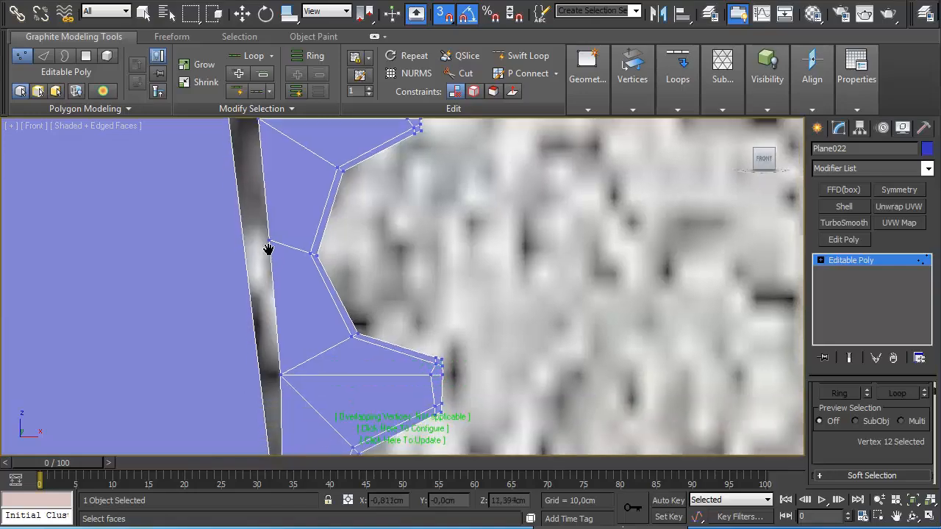
{"action": "left_click", "coordinate": [268, 243]}
{"action": "left_click", "coordinate": [279, 377]}
- Target-weld the last two in-between outer-edge vertices above the strip's long toothless end section to the tooth vertices below
{"action": "middle_click_drag", "start_coordinate": [287, 390], "coordinate": [297, 285]}
{"action": "middle_click_drag", "start_coordinate": [315, 351], "coordinate": [309, 253]}
{"action": "middle_click_drag", "start_coordinate": [312, 355], "coordinate": [299, 267]}
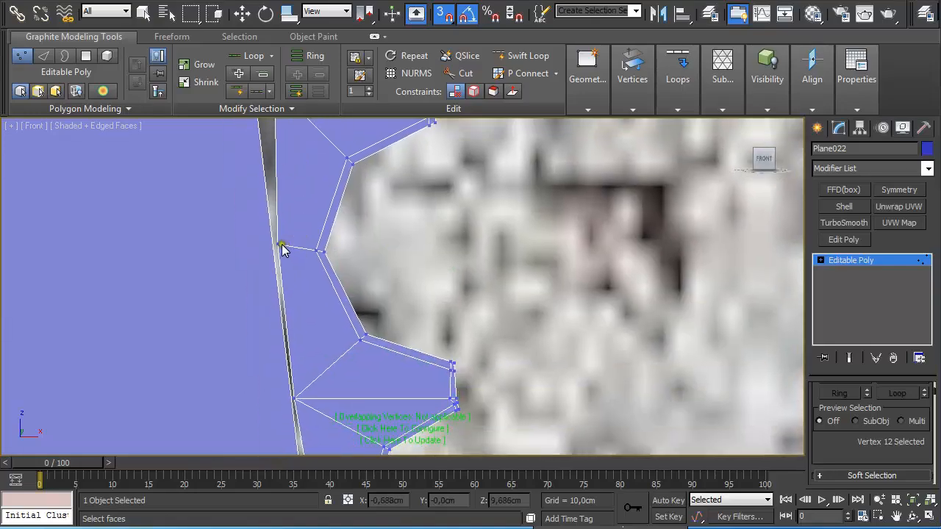
{"action": "left_click", "coordinate": [281, 246]}
{"action": "left_click", "coordinate": [295, 399]}
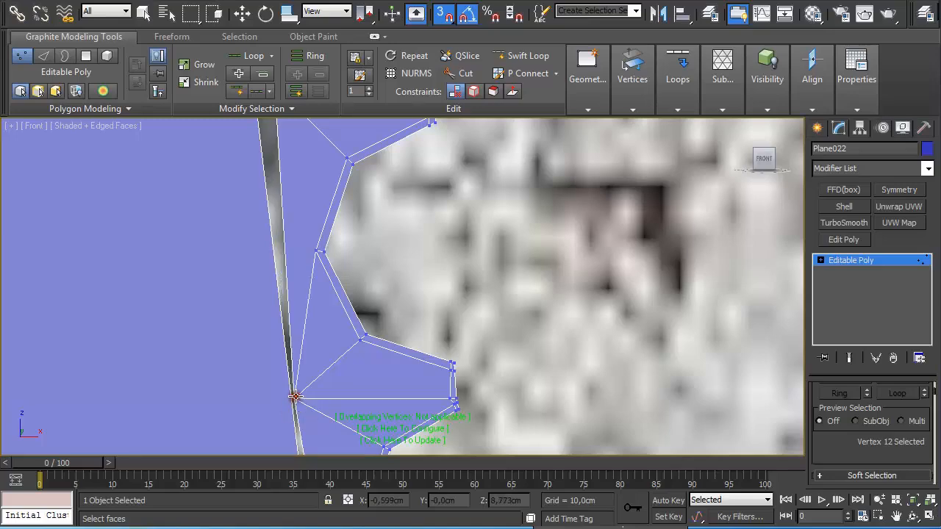
{"action": "middle_click_drag", "start_coordinate": [294, 395], "coordinate": [274, 186]}
{"action": "left_click", "coordinate": [261, 207]}
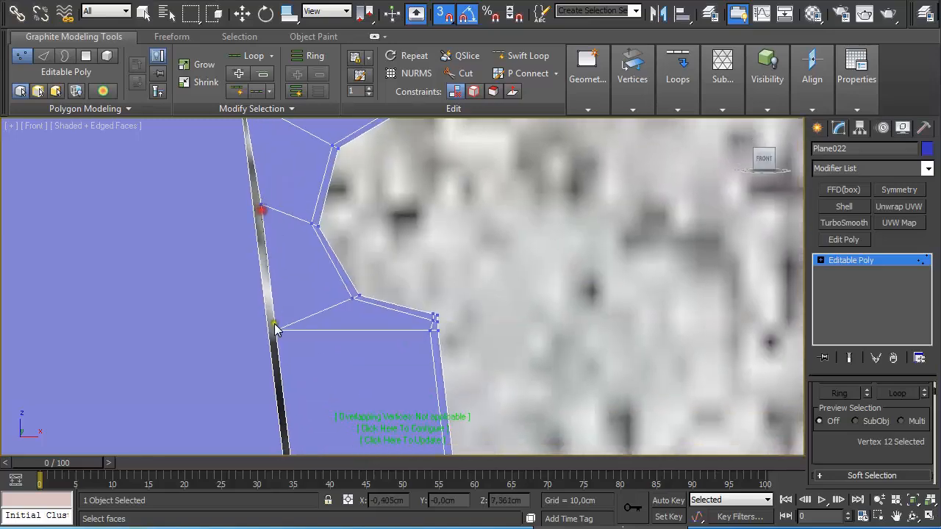
{"action": "left_click", "coordinate": [275, 331]}
- Collapse the strip's lower end by target-welding its supporting-loop and outer corner vertices to the inner corner beside the blade tip
{"action": "middle_click_drag", "start_coordinate": [306, 316], "coordinate": [236, 73]}
{"action": "middle_click_drag", "start_coordinate": [275, 246], "coordinate": [239, 78]}
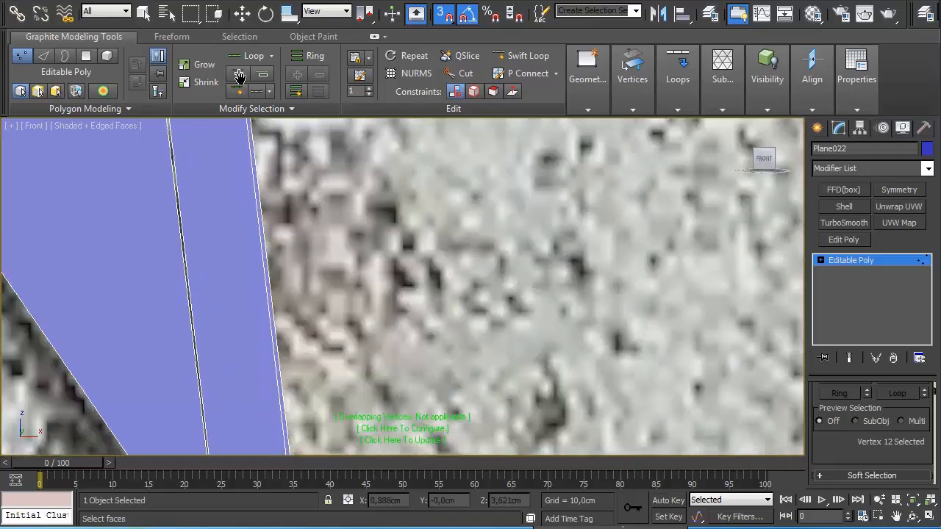
{"action": "middle_click_drag", "start_coordinate": [254, 372], "coordinate": [228, 116]}
{"action": "middle_click_drag", "start_coordinate": [235, 323], "coordinate": [231, 193]}
{"action": "scroll", "coordinate": [233, 188], "scroll_direction": "up", "scroll_amount": 3}
{"action": "middle_click_drag", "start_coordinate": [234, 142], "coordinate": [358, 319]}
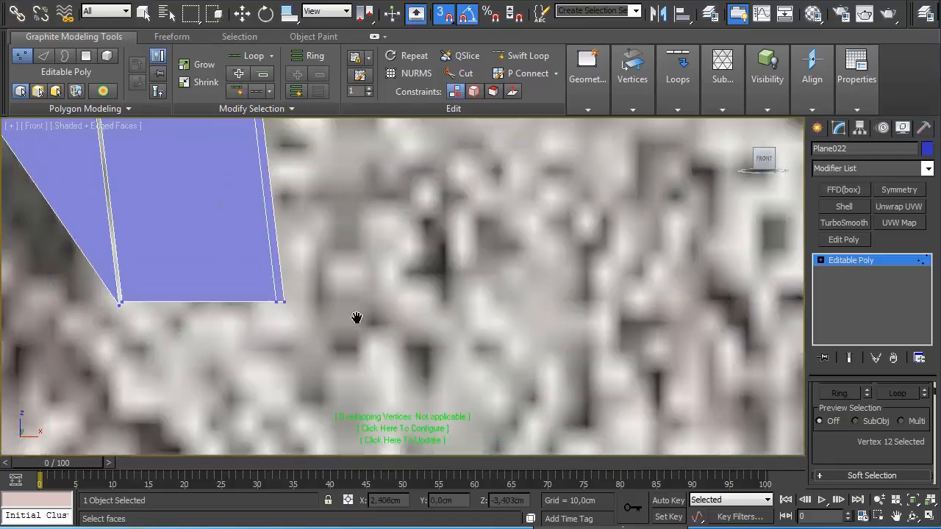
{"action": "middle_click_drag", "start_coordinate": [229, 223], "coordinate": [376, 258]}
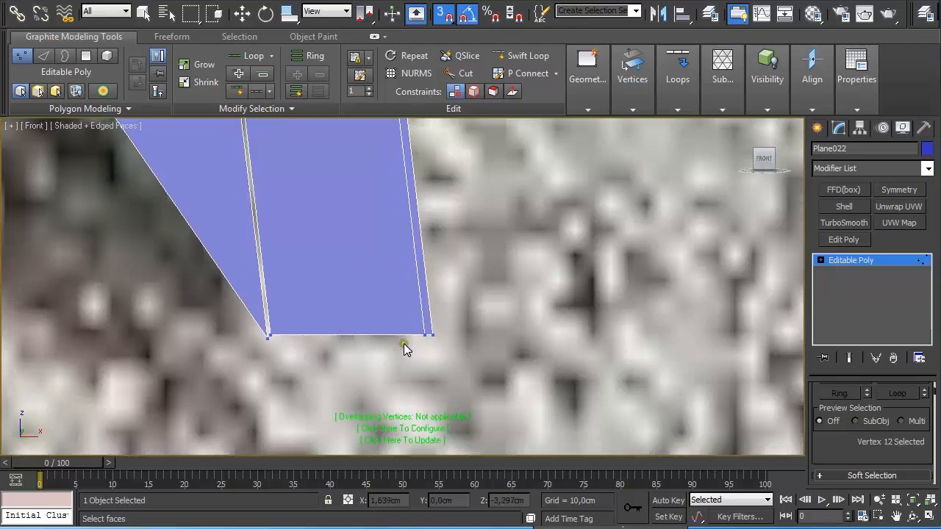
{"action": "left_click", "coordinate": [424, 335]}
{"action": "left_click", "coordinate": [269, 335]}
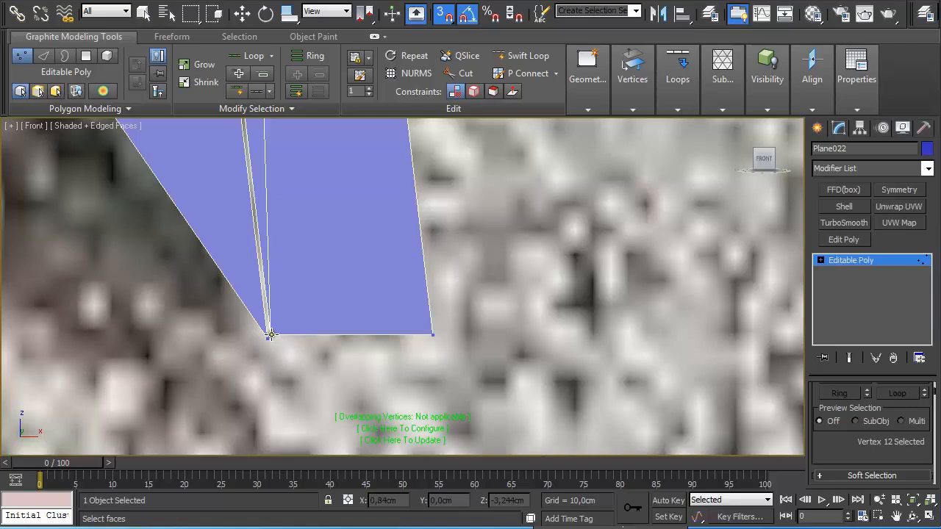
{"action": "left_click", "coordinate": [271, 334]}
- Target-weld the strip's pointed end vertex to the blade's tip vertex
{"action": "scroll", "coordinate": [303, 308], "scroll_direction": "down", "scroll_amount": 2}
{"action": "middle_click_drag", "start_coordinate": [333, 217], "coordinate": [355, 181]}
{"action": "scroll", "coordinate": [350, 329], "scroll_direction": "up", "scroll_amount": 3}
{"action": "middle_click_drag", "start_coordinate": [344, 300], "coordinate": [366, 187]}
{"action": "scroll", "coordinate": [358, 240], "scroll_direction": "up", "scroll_amount": 3}
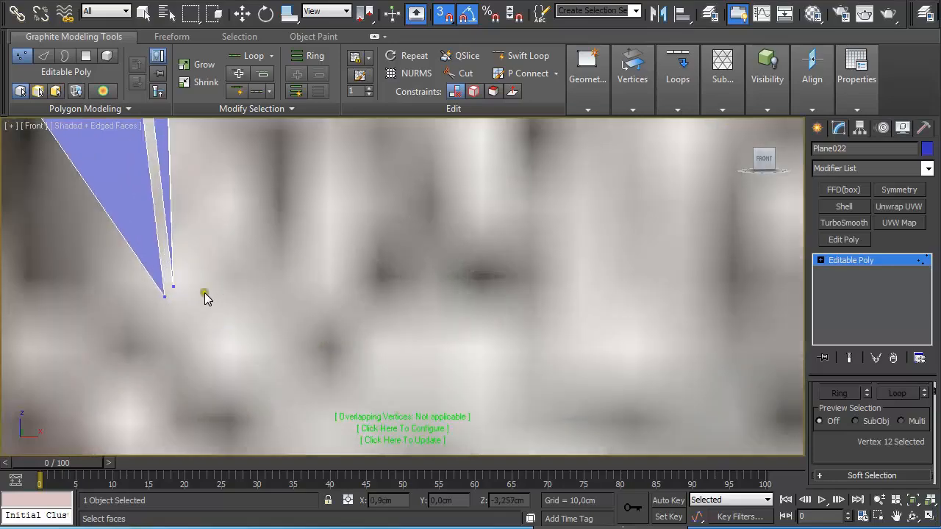
{"action": "left_click_drag", "start_coordinate": [168, 286], "coordinate": [172, 285]}
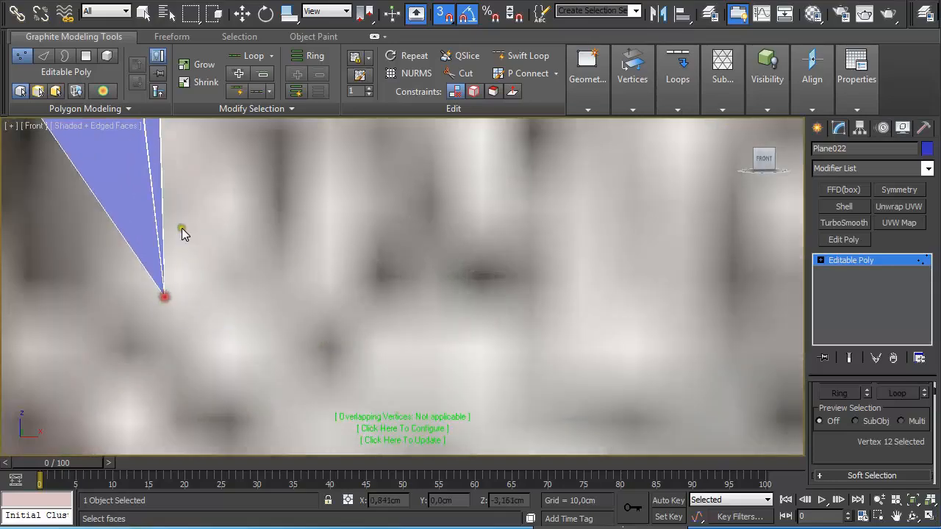
- Target-weld the strip's outer tooth vertex beside the blade's lowest cross edge to that edge's end vertex
{"action": "scroll", "coordinate": [193, 200], "scroll_direction": "up", "scroll_amount": 5}
{"action": "scroll", "coordinate": [337, 306], "scroll_direction": "down", "scroll_amount": 5}
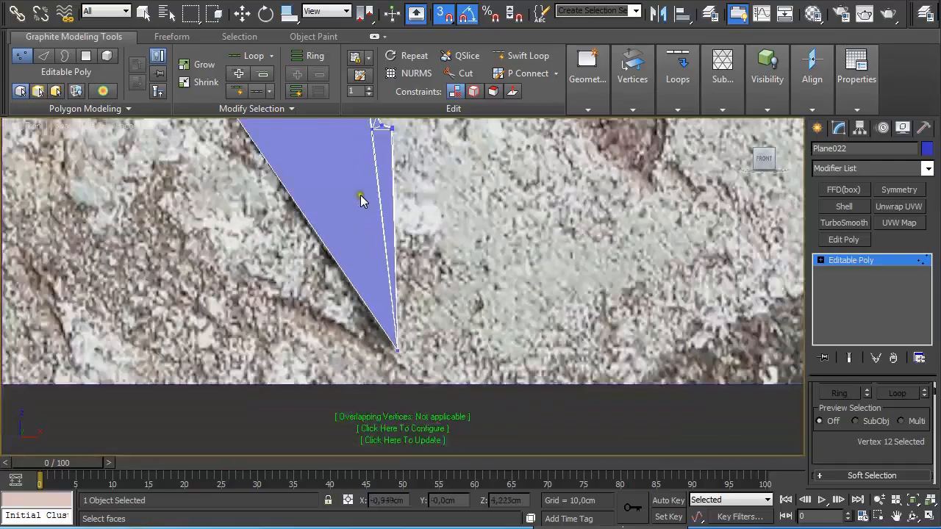
{"action": "middle_click_drag", "start_coordinate": [360, 196], "coordinate": [382, 294]}
{"action": "scroll", "coordinate": [385, 276], "scroll_direction": "up", "scroll_amount": 5}
{"action": "scroll", "coordinate": [392, 209], "scroll_direction": "down", "scroll_amount": 5}
{"action": "scroll", "coordinate": [389, 204], "scroll_direction": "up", "scroll_amount": 6}
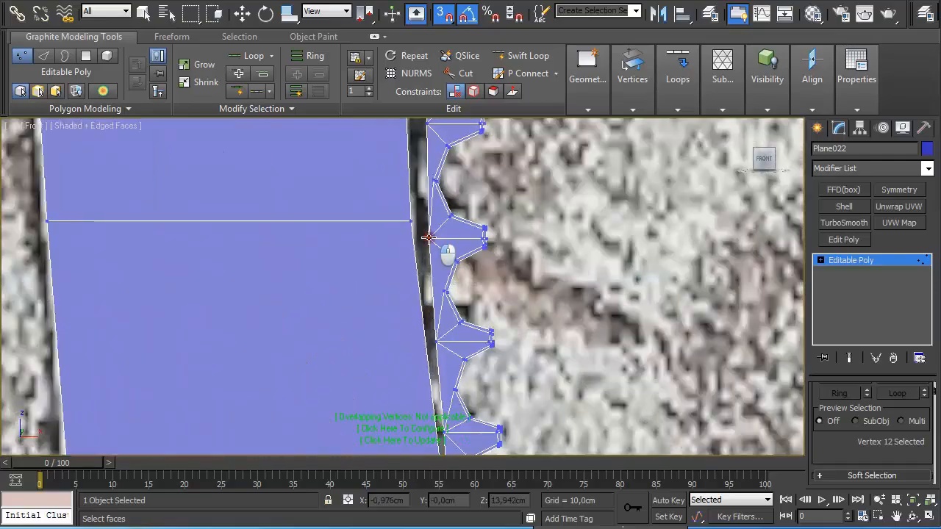
{"action": "left_click_drag", "start_coordinate": [429, 237], "coordinate": [411, 221]}
- Target-weld the strip's outer tooth vertices beside the blade's second and third cross edges from the tip to those edges' end vertices
{"action": "scroll", "coordinate": [417, 199], "scroll_direction": "down", "scroll_amount": 3}
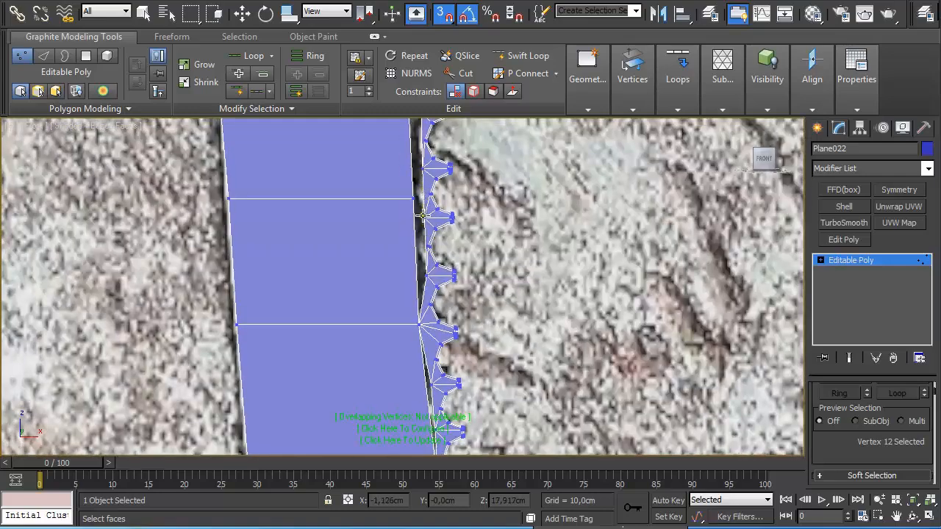
{"action": "left_click_drag", "start_coordinate": [425, 216], "coordinate": [414, 199]}
{"action": "middle_click_drag", "start_coordinate": [433, 192], "coordinate": [441, 309]}
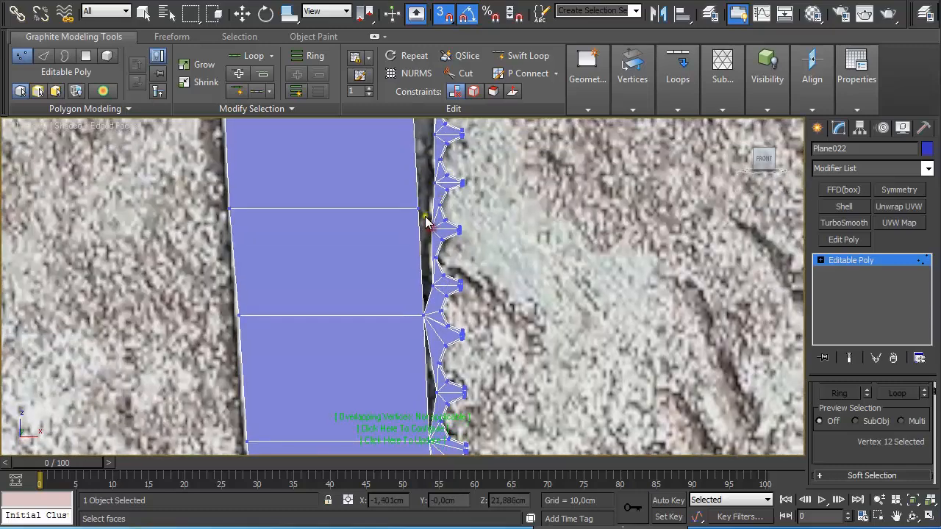
{"action": "left_click", "coordinate": [418, 208]}
{"action": "middle_click_drag", "start_coordinate": [413, 148], "coordinate": [420, 288]}
{"action": "middle_click_drag", "start_coordinate": [434, 188], "coordinate": [436, 283]}
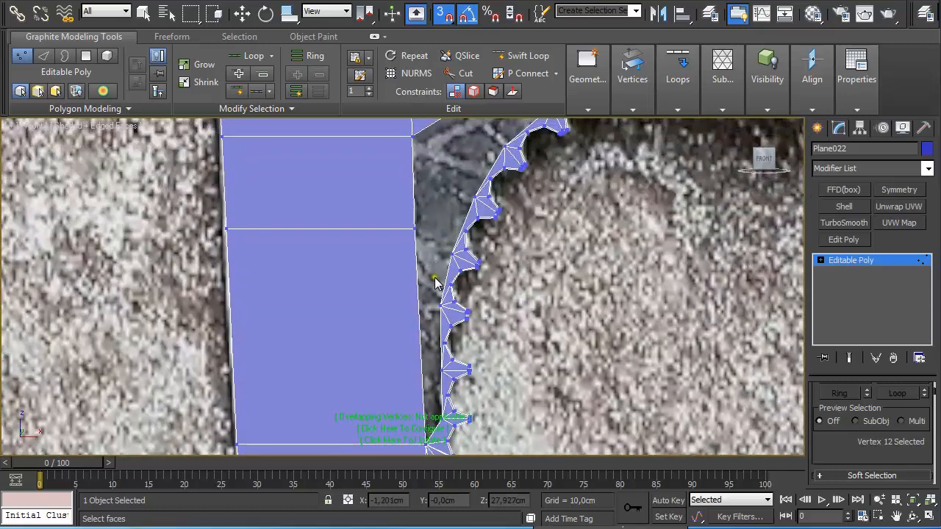
- Target-weld the strip's outer tooth vertices to the end vertices of the blade's next two cross edges, up to the side arm's start
{"action": "middle_click_drag", "start_coordinate": [499, 197], "coordinate": [499, 217]}
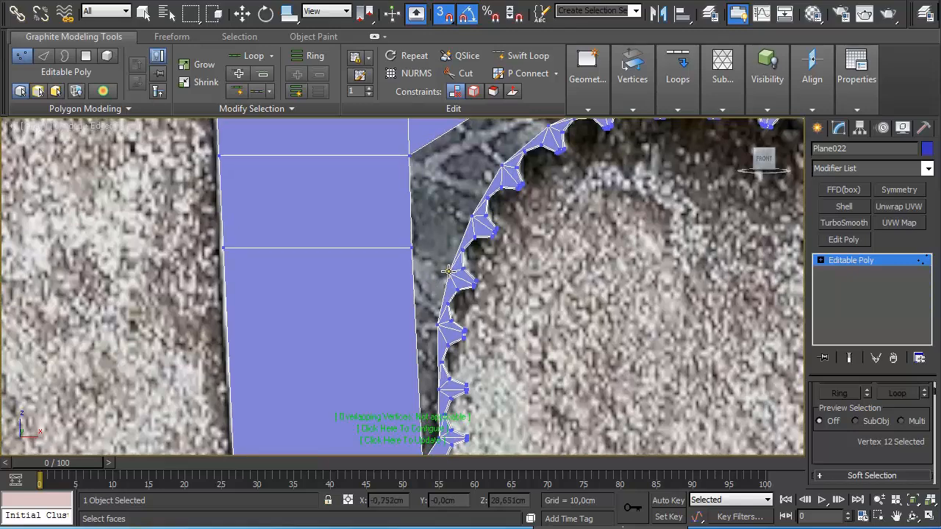
{"action": "left_click", "coordinate": [407, 250]}
{"action": "middle_click_drag", "start_coordinate": [431, 262], "coordinate": [420, 315]}
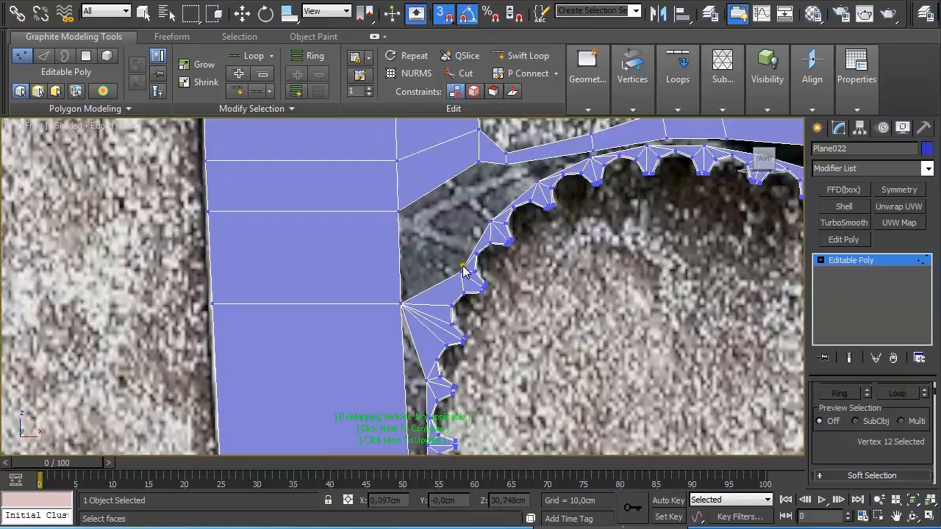
{"action": "left_click", "coordinate": [461, 269]}
- Target-weld the next two outer tooth vertices to the two lower-edge vertices where the side arm branches off the blade
{"action": "middle_click_drag", "start_coordinate": [479, 222], "coordinate": [398, 239]}
{"action": "scroll", "coordinate": [388, 280], "scroll_direction": "up", "scroll_amount": 3}
{"action": "middle_click_drag", "start_coordinate": [422, 181], "coordinate": [384, 343]}
{"action": "left_click_drag", "start_coordinate": [382, 345], "coordinate": [359, 228]}
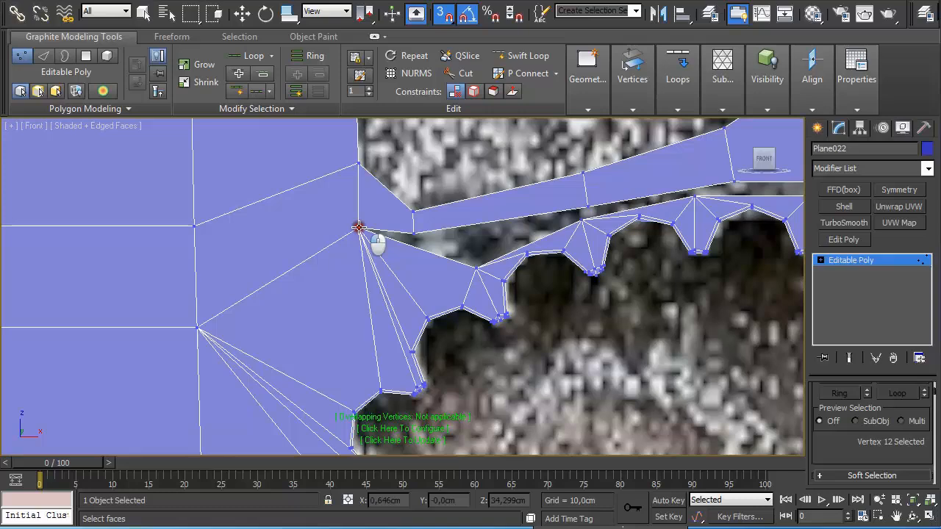
{"action": "left_click", "coordinate": [417, 234]}
- Target-weld the next three outer tooth vertices of the strip to the following vertices along the side arm's lower edge
{"action": "scroll", "coordinate": [547, 272], "scroll_direction": "up", "scroll_amount": 3}
{"action": "middle_click_drag", "start_coordinate": [546, 273], "coordinate": [206, 330]}
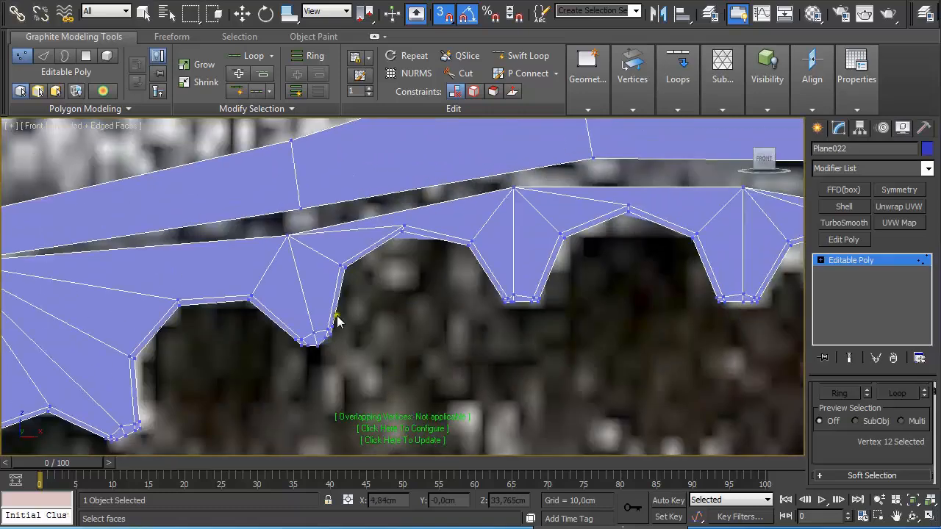
{"action": "left_click", "coordinate": [298, 210]}
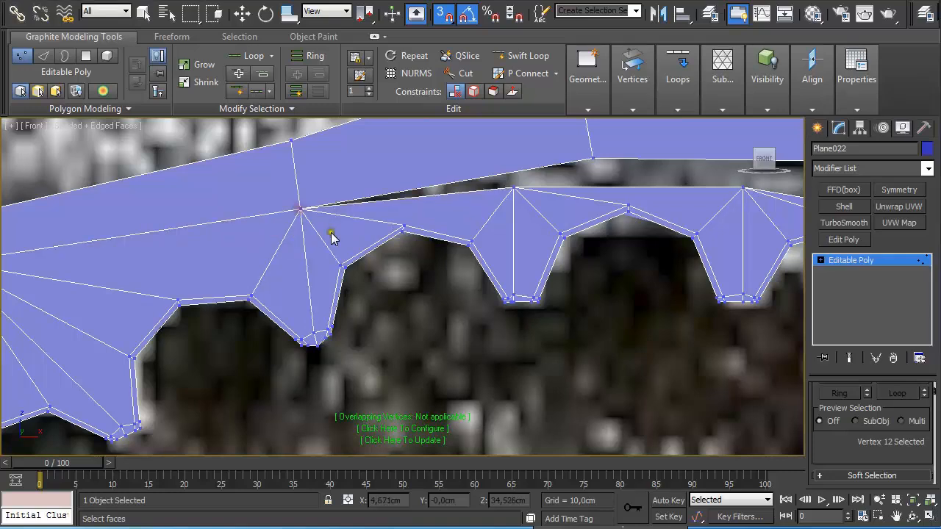
{"action": "middle_click_drag", "start_coordinate": [490, 217], "coordinate": [446, 251]}
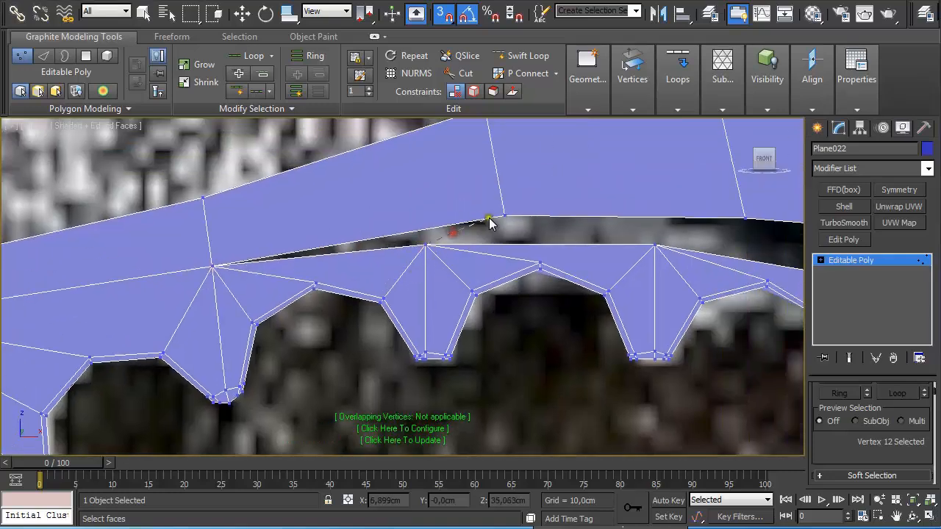
{"action": "left_click", "coordinate": [491, 220]}
{"action": "middle_click_drag", "start_coordinate": [556, 252], "coordinate": [474, 266]}
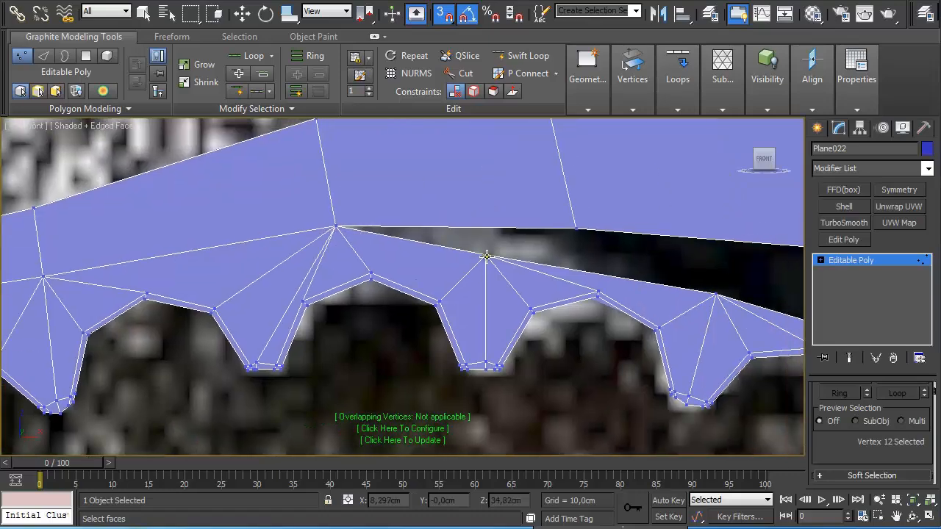
{"action": "left_click", "coordinate": [575, 230]}
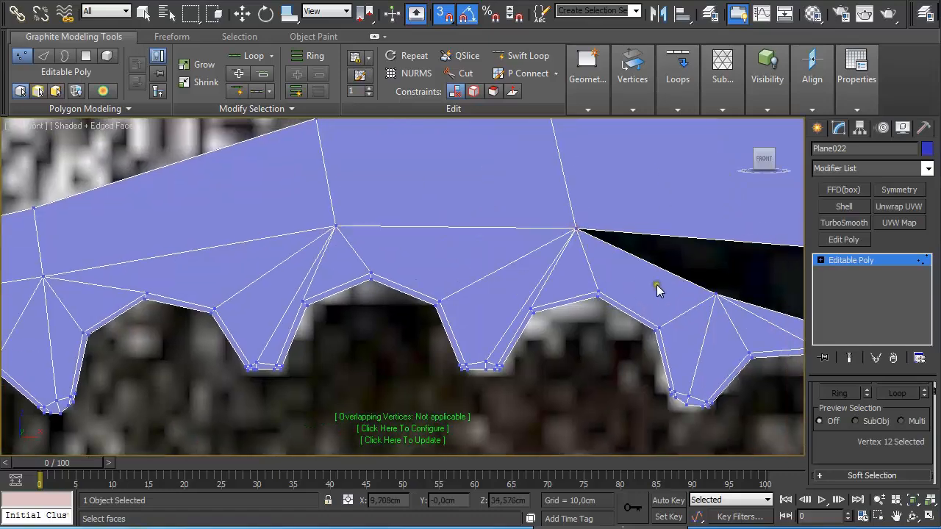
- Target-weld the strip's outer end corner and the tooth vertex beside it to the side arm's lower outer corner
{"action": "middle_click_drag", "start_coordinate": [658, 291], "coordinate": [273, 319]}
{"action": "scroll", "coordinate": [294, 314], "scroll_direction": "down", "scroll_amount": 3}
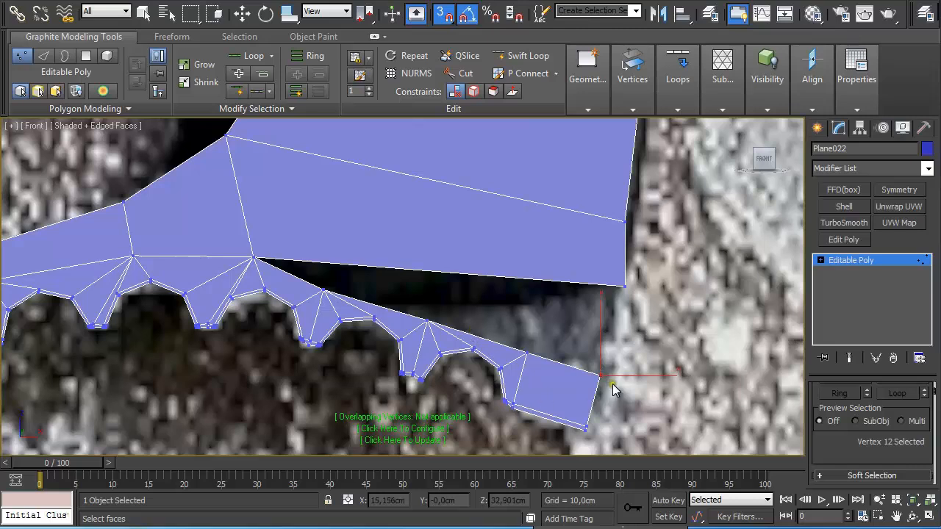
{"action": "left_click", "coordinate": [625, 286]}
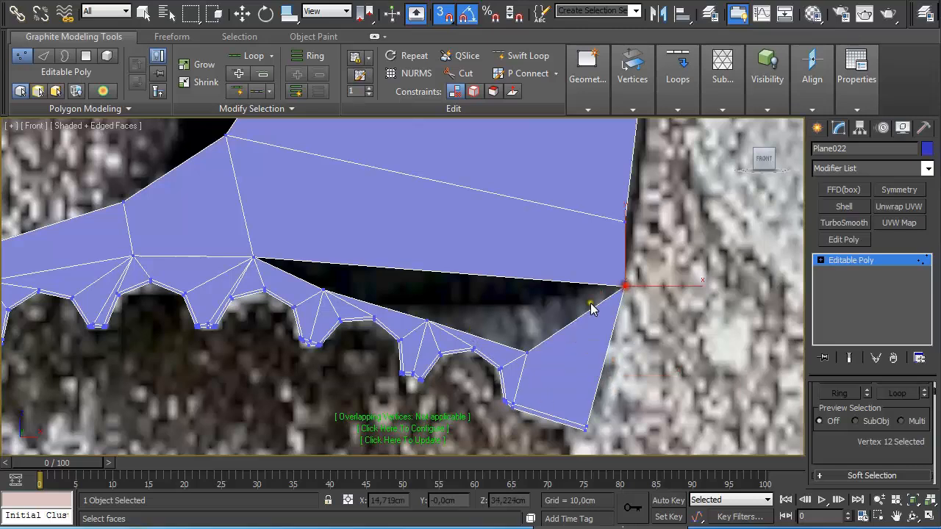
{"action": "left_click", "coordinate": [624, 287]}
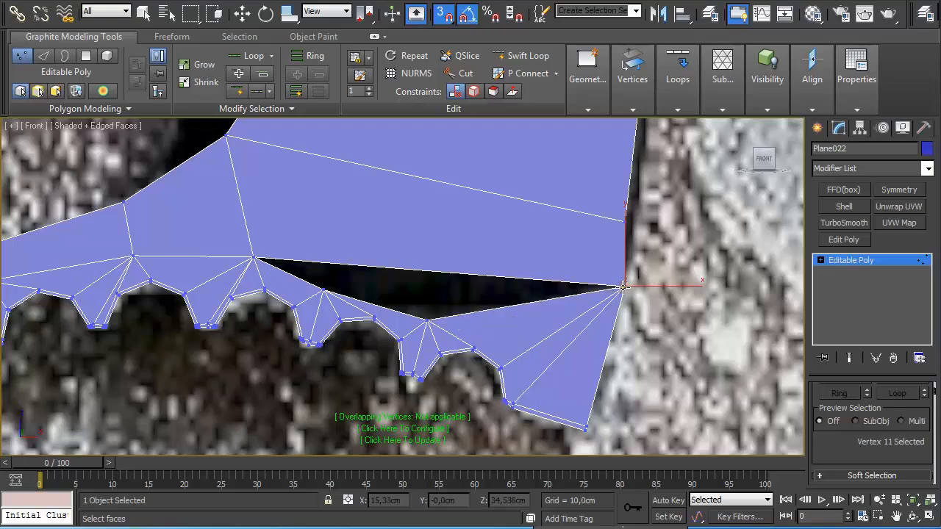
- Insert three edge loops with Swift Loop across the blade section beside the uppermost open gap, level with the teeth
{"action": "scroll", "coordinate": [621, 283], "scroll_direction": "up", "scroll_amount": 3}
{"action": "scroll", "coordinate": [510, 256], "scroll_direction": "down", "scroll_amount": 5}
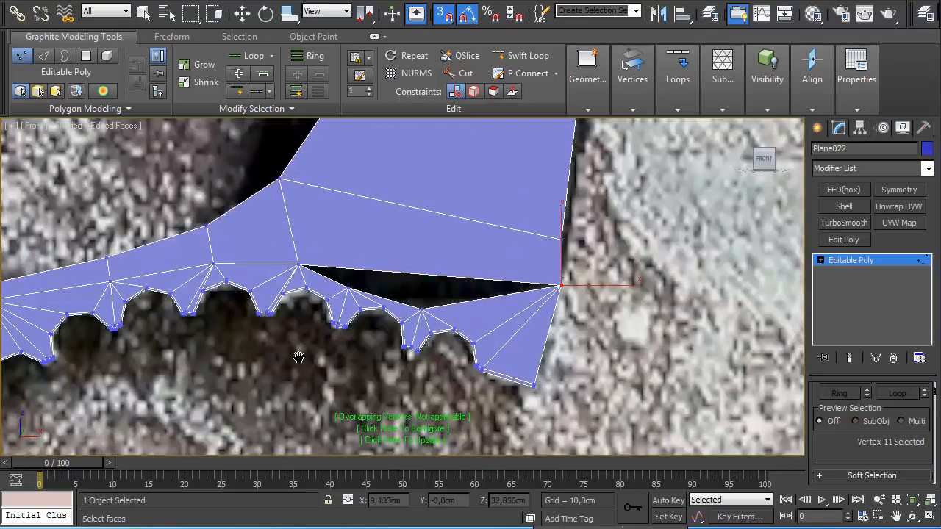
{"action": "scroll", "coordinate": [425, 220], "scroll_direction": "down", "scroll_amount": 3}
{"action": "left_click", "coordinate": [521, 55]}
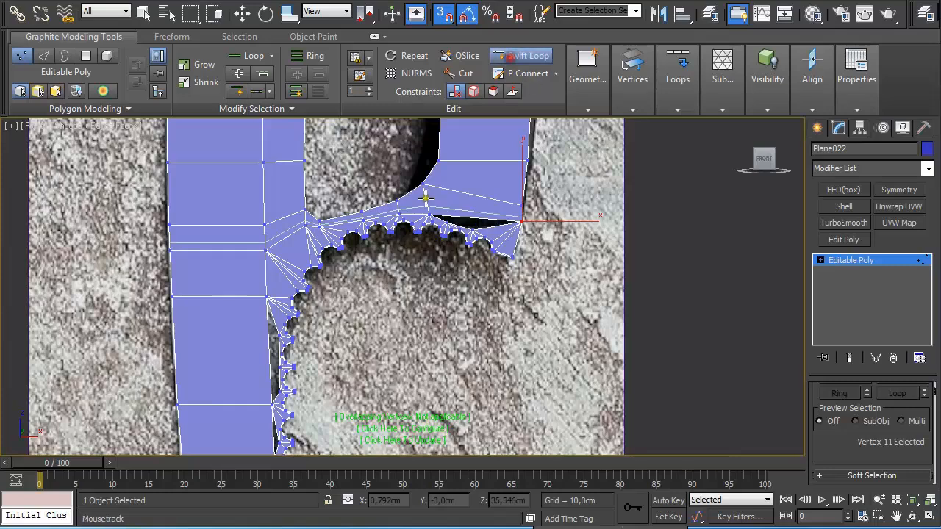
{"action": "scroll", "coordinate": [390, 278], "scroll_direction": "up", "scroll_amount": 2}
{"action": "middle_click_drag", "start_coordinate": [389, 278], "coordinate": [473, 227]}
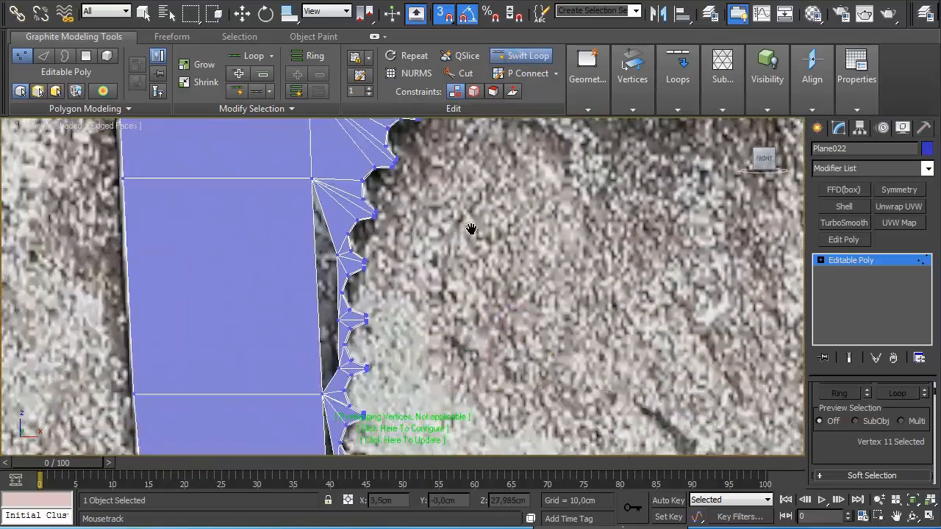
{"action": "left_click", "coordinate": [287, 254]}
{"action": "left_click", "coordinate": [289, 322]}
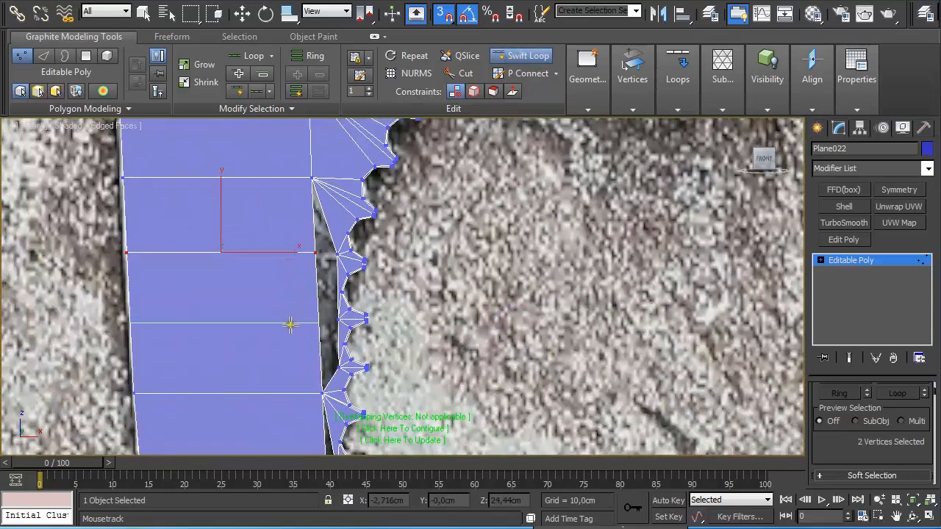
{"action": "left_click", "coordinate": [312, 366]}
- Insert one Swift Loop edge across each of the two blade sections below, level with the unwelded tooth vertices
{"action": "middle_click_drag", "start_coordinate": [311, 366], "coordinate": [290, 151]}
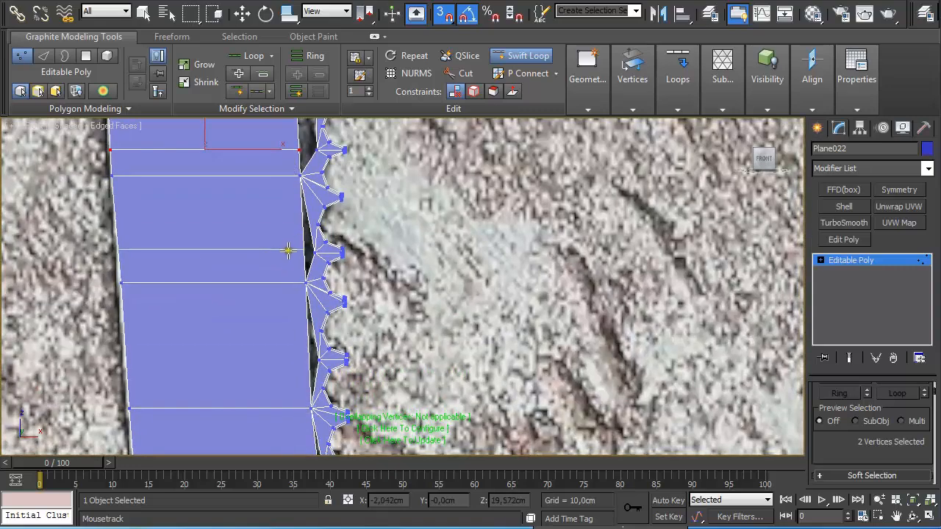
{"action": "middle_click_drag", "start_coordinate": [286, 227], "coordinate": [283, 132]}
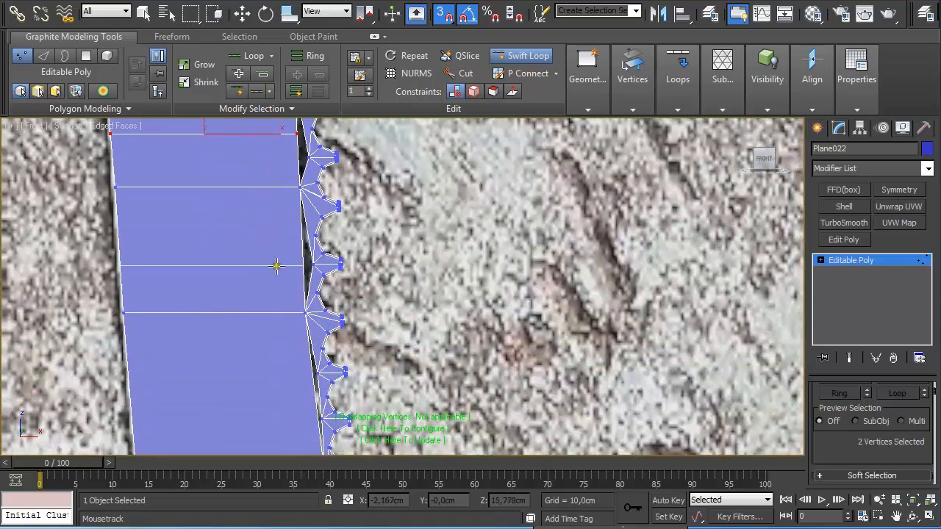
{"action": "middle_click_drag", "start_coordinate": [292, 262], "coordinate": [294, 133]}
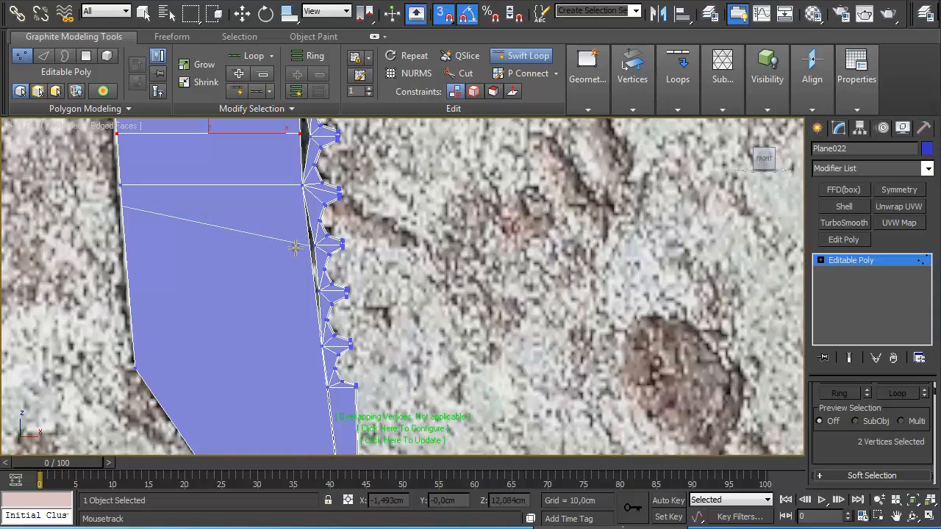
- Insert slanted Swift Loop edges below the blade's lowest cross edge, ending at the strip's last four tooth vertices
{"action": "left_click", "coordinate": [295, 247]}
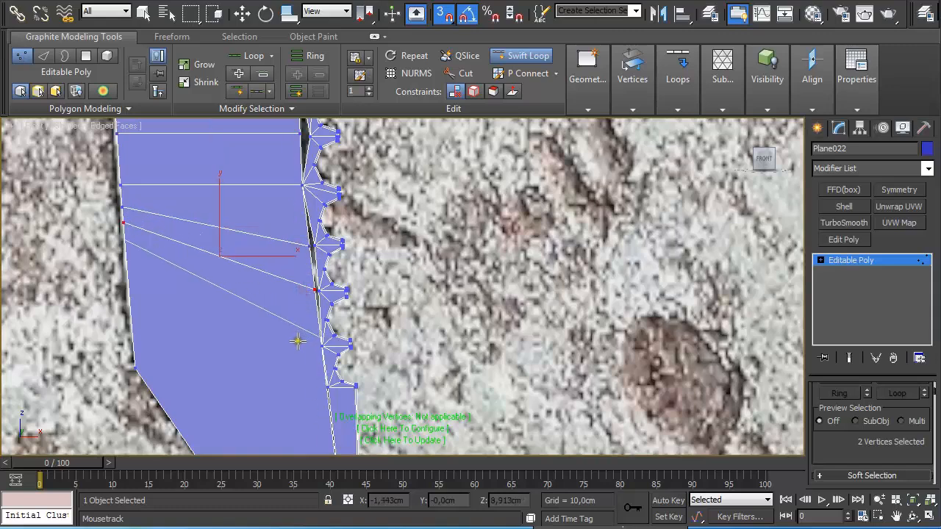
{"action": "middle_click_drag", "start_coordinate": [300, 338], "coordinate": [273, 264]}
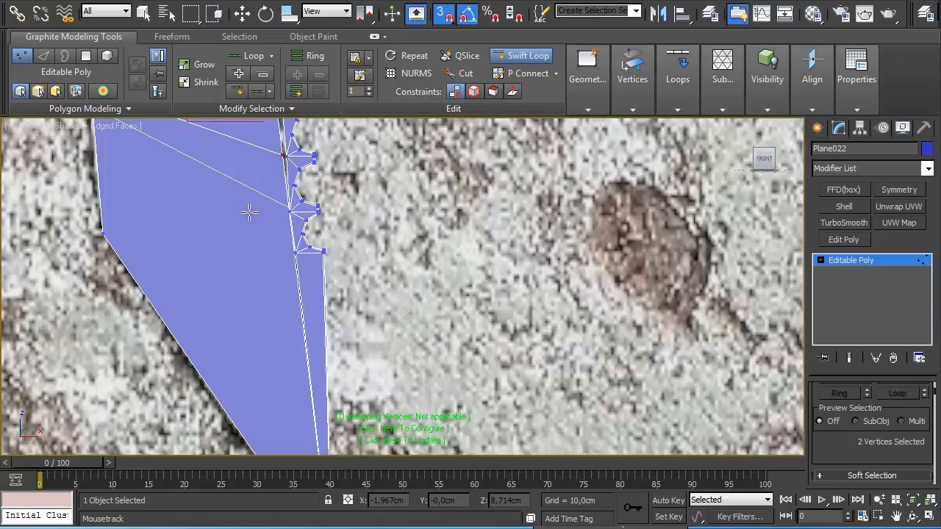
{"action": "left_click", "coordinate": [265, 255]}
{"action": "key", "text": "w"}
- Target-weld the two lowest outer tooth vertices of the strip to the blade-side ends of the new slanted edges
{"action": "scroll", "coordinate": [277, 291], "scroll_direction": "up", "scroll_amount": 5}
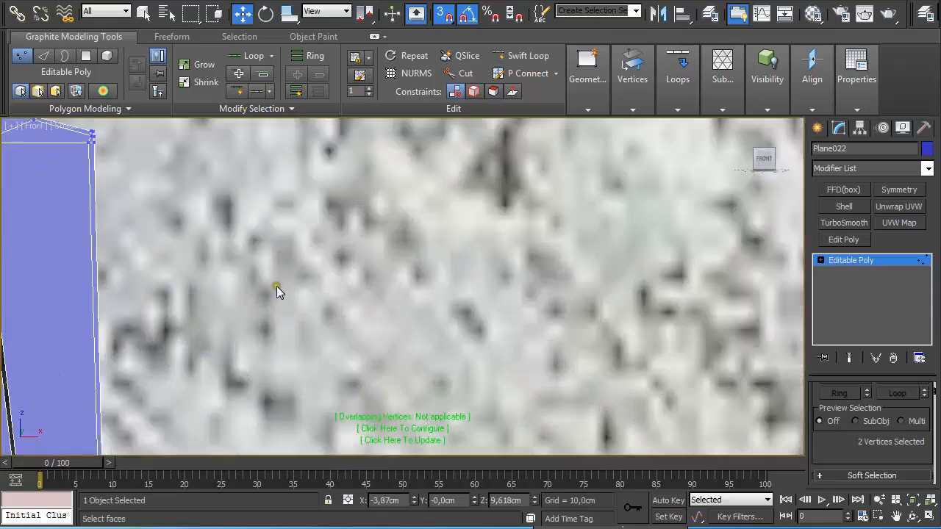
{"action": "middle_click_drag", "start_coordinate": [277, 290], "coordinate": [529, 299]}
{"action": "right_click", "coordinate": [388, 245]}
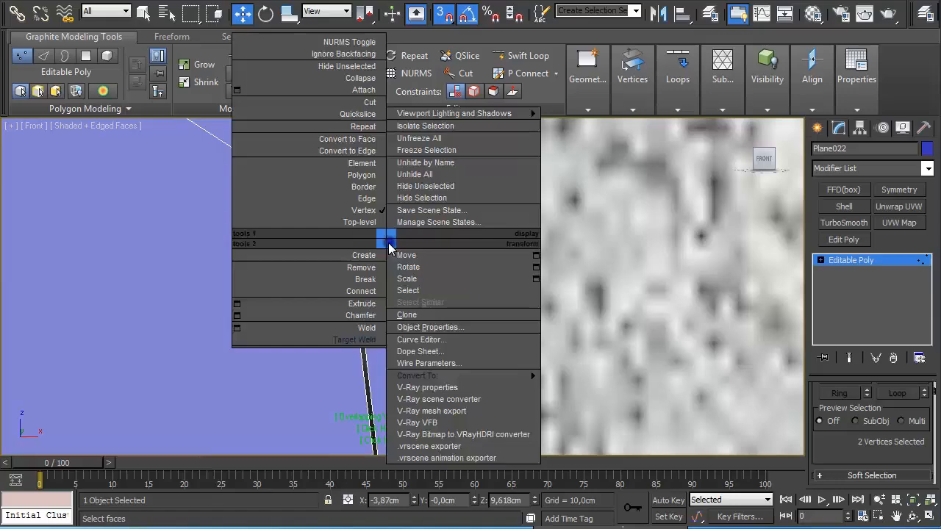
{"action": "left_click", "coordinate": [353, 326]}
{"action": "left_click", "coordinate": [346, 222]}
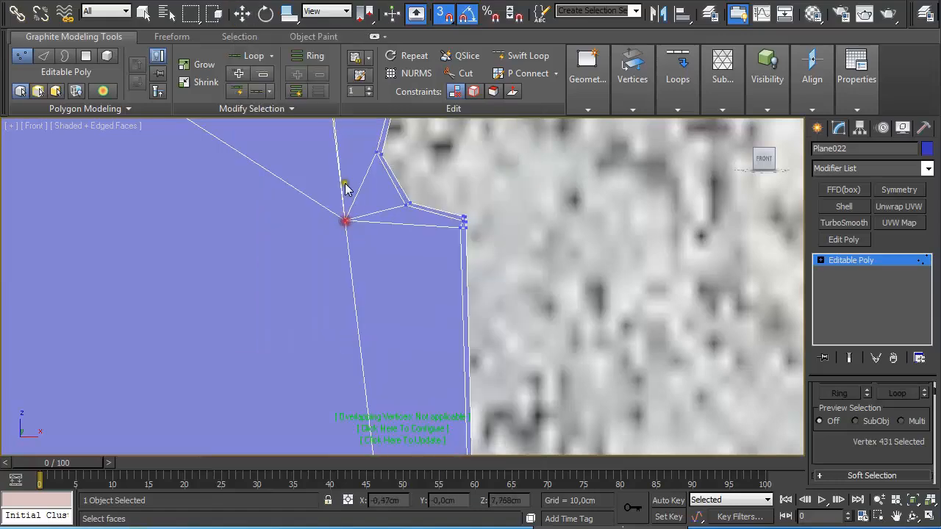
{"action": "middle_click_drag", "start_coordinate": [330, 141], "coordinate": [404, 353]}
{"action": "left_click", "coordinate": [401, 260]}
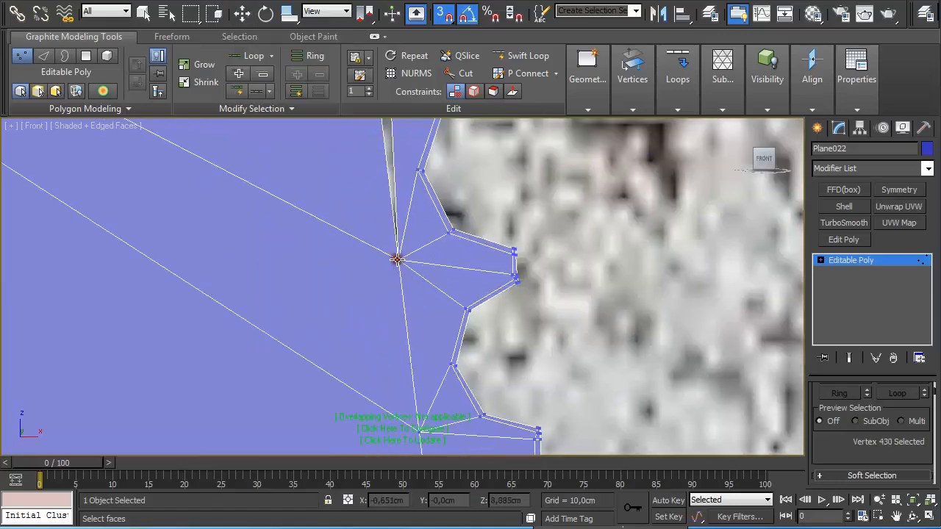
- Target-weld the outer tooth vertices beside the two upper slanted edges to those edges' end vertices on the blade
{"action": "middle_click_drag", "start_coordinate": [391, 174], "coordinate": [442, 377]}
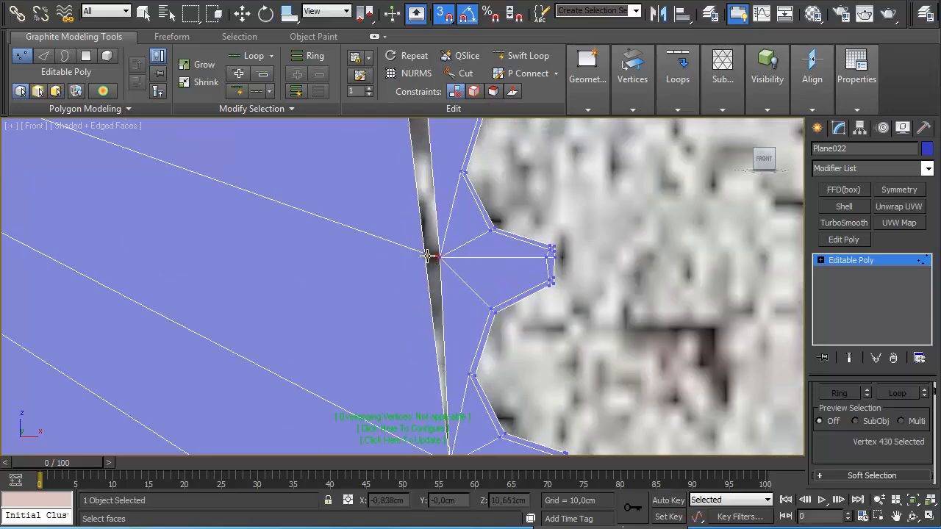
{"action": "left_click", "coordinate": [428, 256]}
{"action": "scroll", "coordinate": [411, 211], "scroll_direction": "down", "scroll_amount": 3}
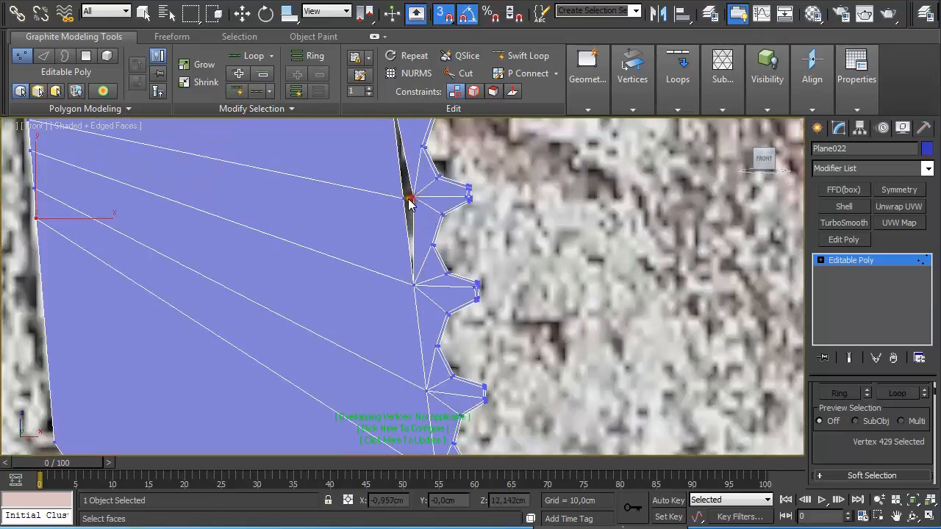
{"action": "left_click", "coordinate": [405, 198]}
- Target-weld the outer tooth vertices beside the next two inserted horizontal loops to those loops' end vertices, closing both gaps
{"action": "middle_click_drag", "start_coordinate": [391, 168], "coordinate": [402, 340]}
{"action": "middle_click_drag", "start_coordinate": [386, 228], "coordinate": [400, 317]}
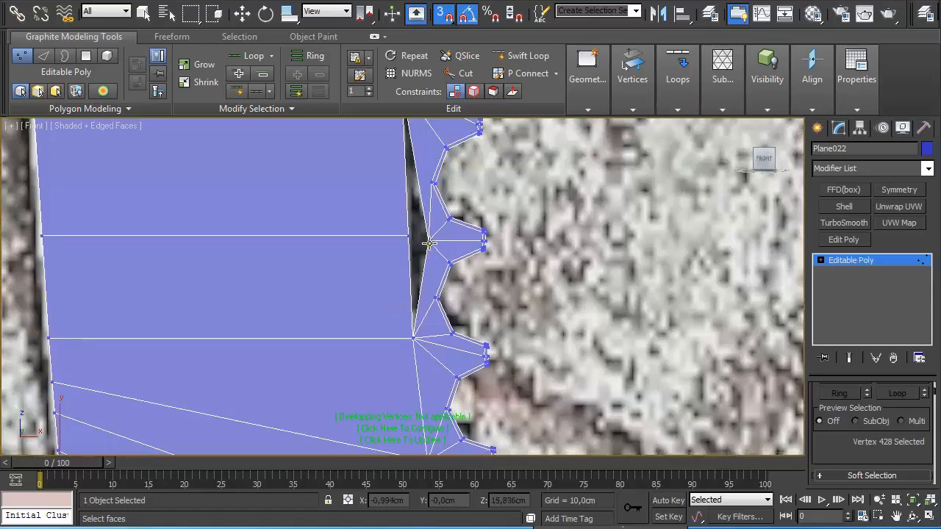
{"action": "left_click", "coordinate": [409, 236]}
{"action": "middle_click_drag", "start_coordinate": [400, 183], "coordinate": [402, 393]}
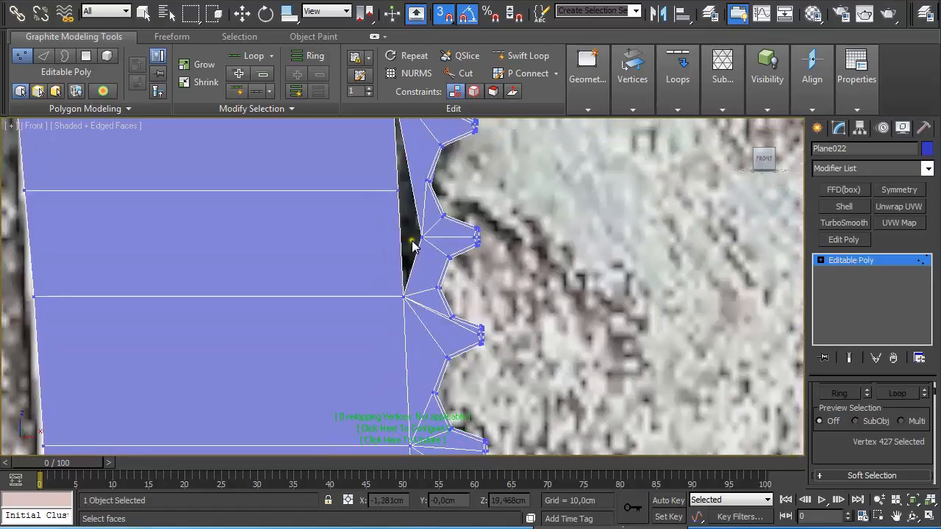
{"action": "left_click", "coordinate": [421, 236]}
{"action": "left_click", "coordinate": [396, 190]}
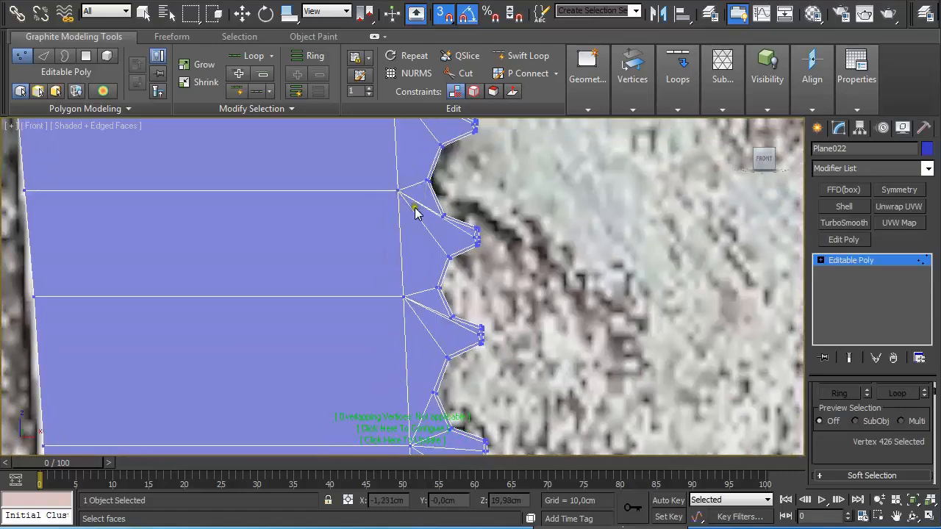
- Turn off snapping and move the tooth-side end vertex of the upper of these two loops down towards its tooth
{"action": "scroll", "coordinate": [426, 210], "scroll_direction": "up", "scroll_amount": 6}
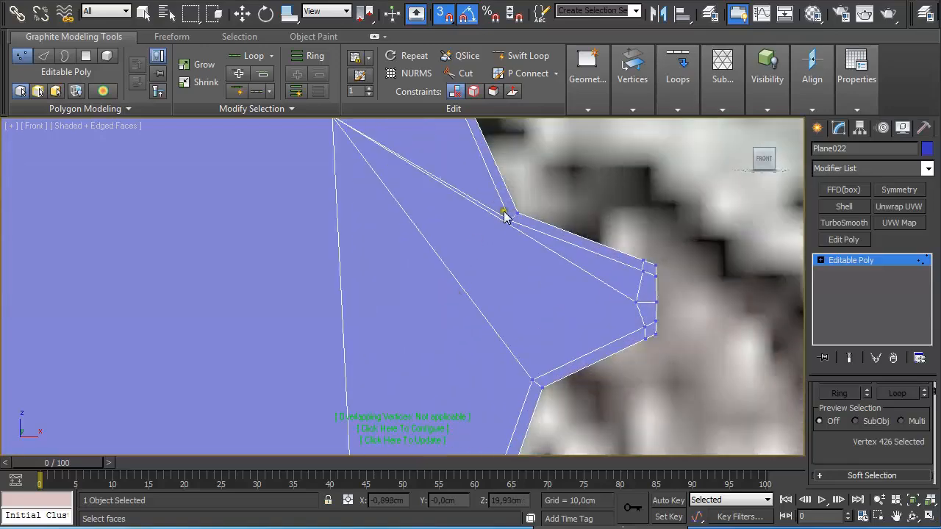
{"action": "scroll", "coordinate": [433, 195], "scroll_direction": "down", "scroll_amount": 3}
{"action": "right_click", "coordinate": [371, 223]}
{"action": "left_click_drag", "start_coordinate": [345, 185], "coordinate": [363, 218]}
{"action": "scroll", "coordinate": [339, 210], "scroll_direction": "down", "scroll_amount": 5}
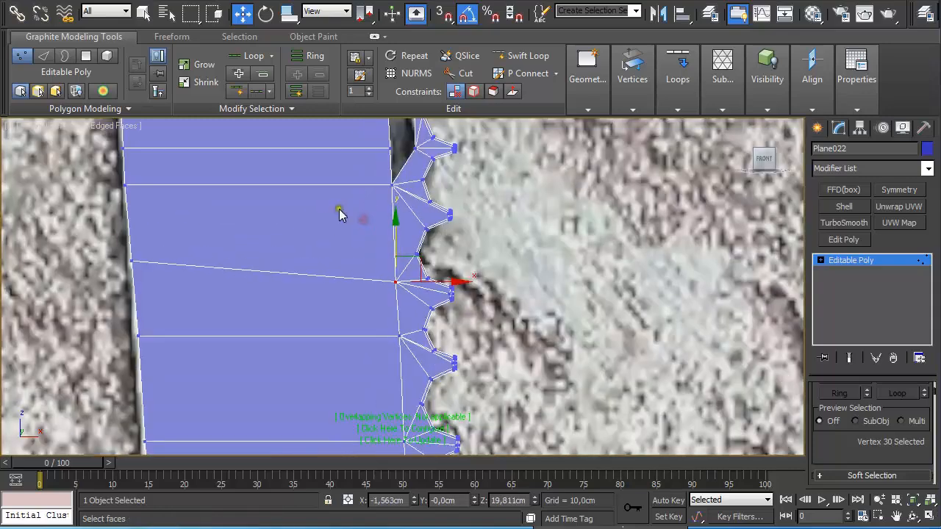
{"action": "middle_click_drag", "start_coordinate": [297, 211], "coordinate": [284, 276]}
{"action": "scroll", "coordinate": [360, 246], "scroll_direction": "up", "scroll_amount": 3}
{"action": "middle_click_drag", "start_coordinate": [367, 235], "coordinate": [373, 267]}
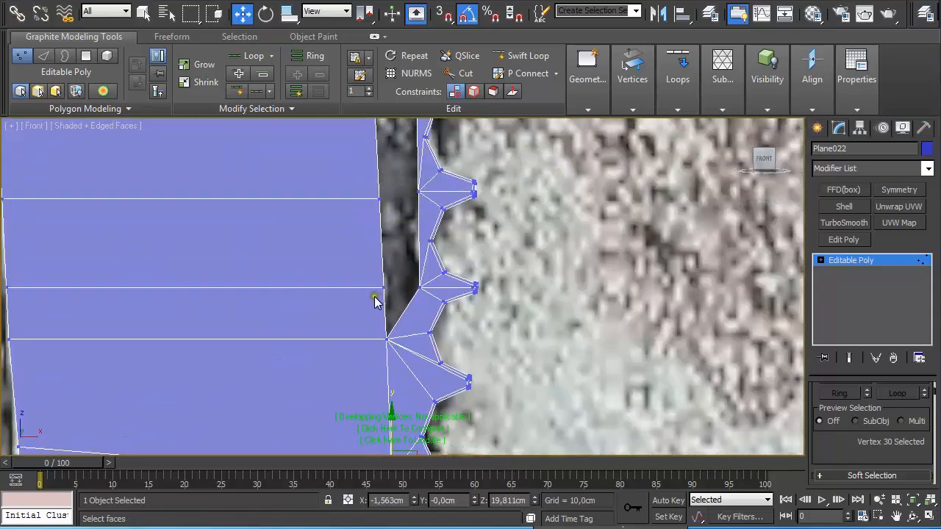
- Target-weld the next three outer tooth vertices up the blade edge to the end vertices of the adjacent horizontal loops
{"action": "right_click", "coordinate": [371, 293]}
{"action": "left_click", "coordinate": [356, 395]}
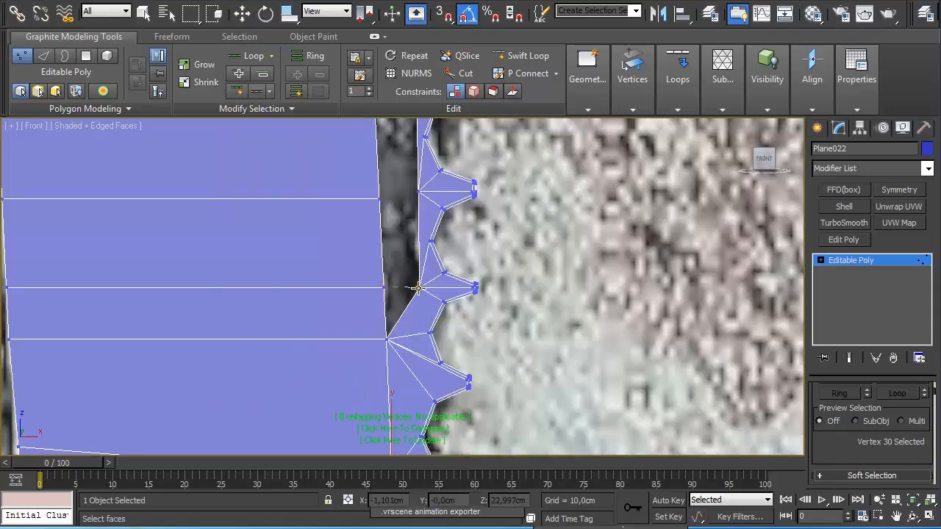
{"action": "right_click", "coordinate": [416, 293]}
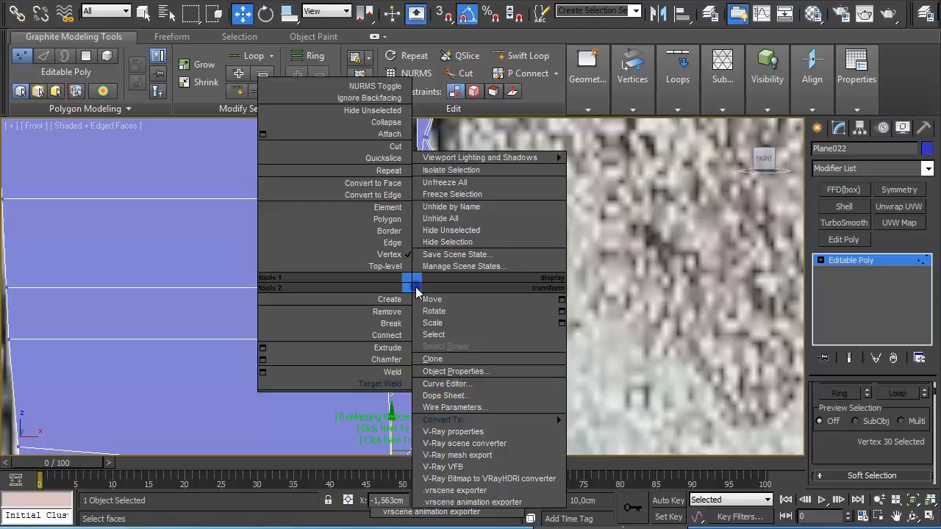
{"action": "left_click", "coordinate": [371, 385]}
{"action": "left_click", "coordinate": [377, 293]}
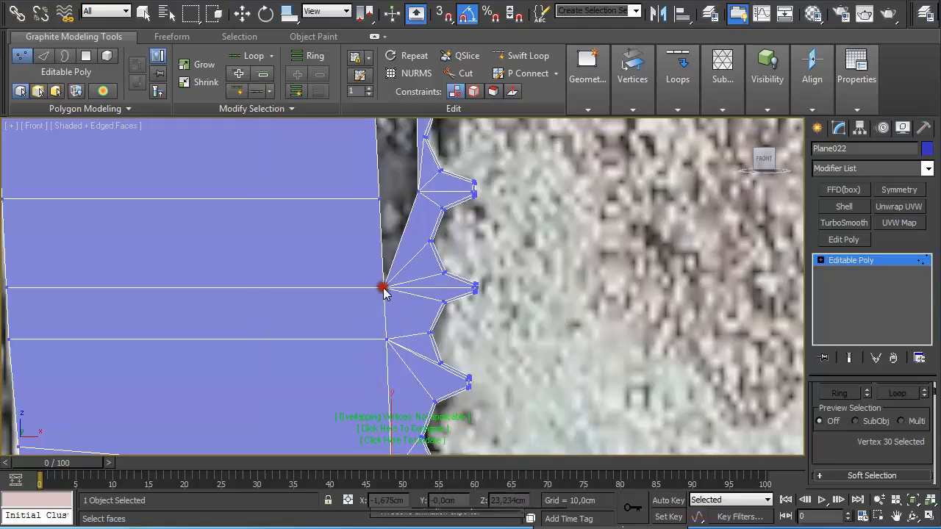
{"action": "middle_click_drag", "start_coordinate": [386, 255], "coordinate": [388, 336]}
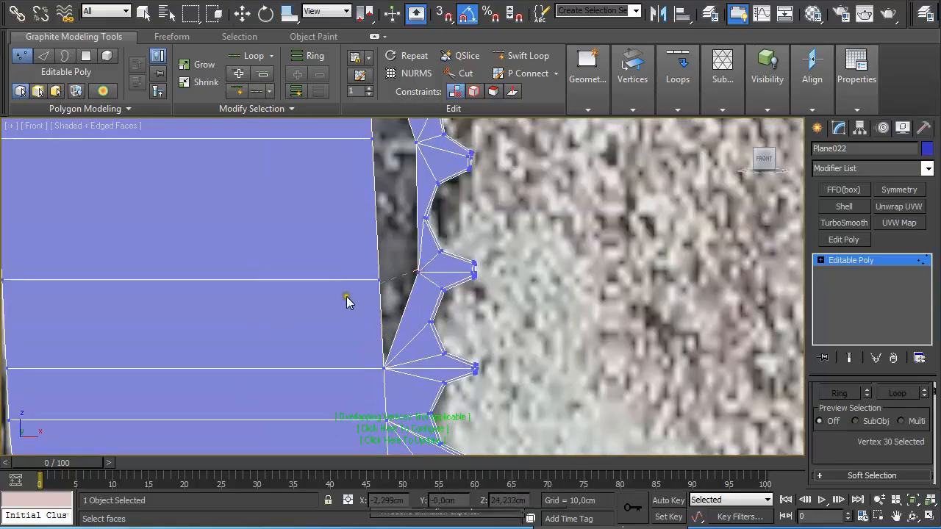
{"action": "left_click", "coordinate": [379, 280]}
{"action": "middle_click_drag", "start_coordinate": [377, 225], "coordinate": [383, 389]}
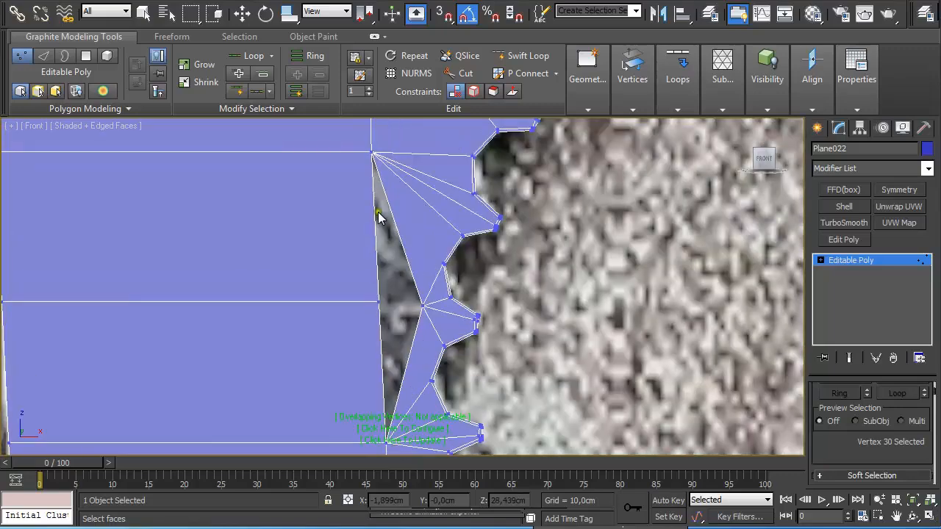
{"action": "left_click", "coordinate": [377, 300]}
- Insert a lengthwise Swift Loop through the side arm, ending at the open gap above the last teeth
{"action": "scroll", "coordinate": [382, 283], "scroll_direction": "down", "scroll_amount": 10}
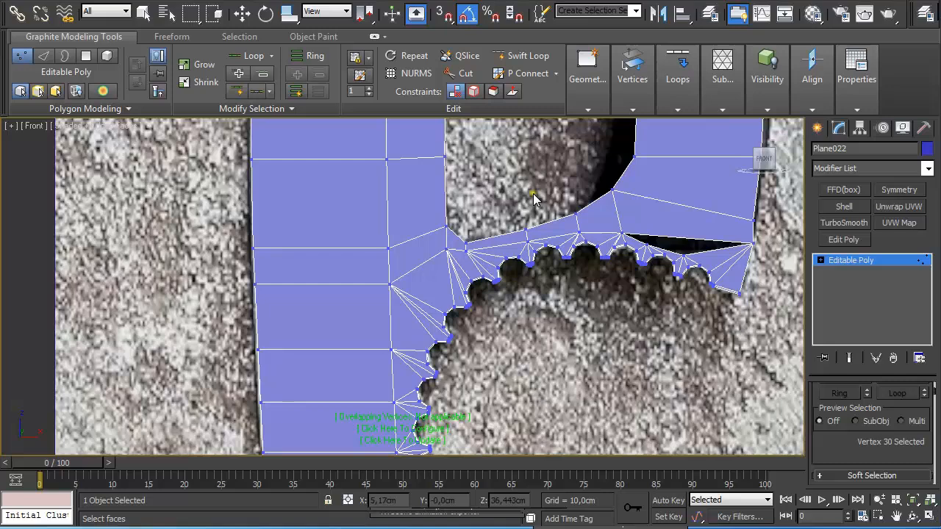
{"action": "middle_click_drag", "start_coordinate": [533, 199], "coordinate": [478, 285]}
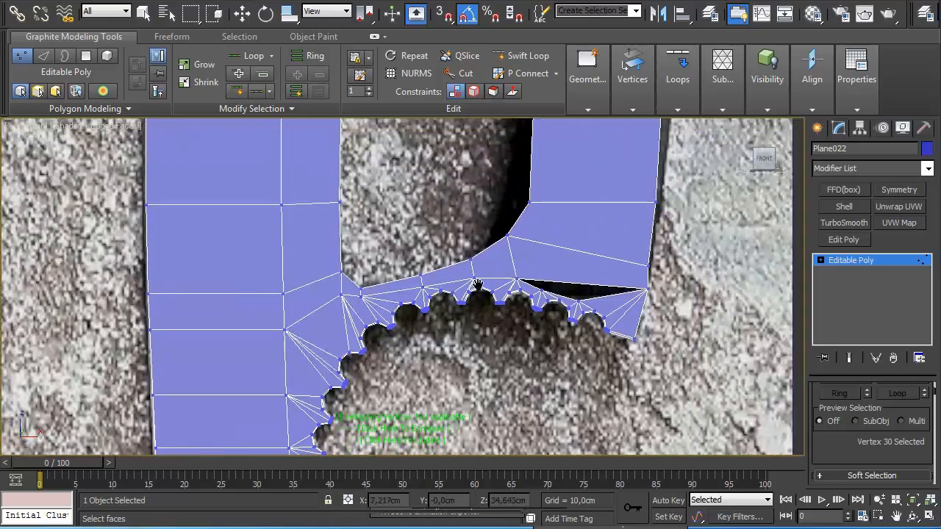
{"action": "scroll", "coordinate": [500, 296], "scroll_direction": "up", "scroll_amount": 6}
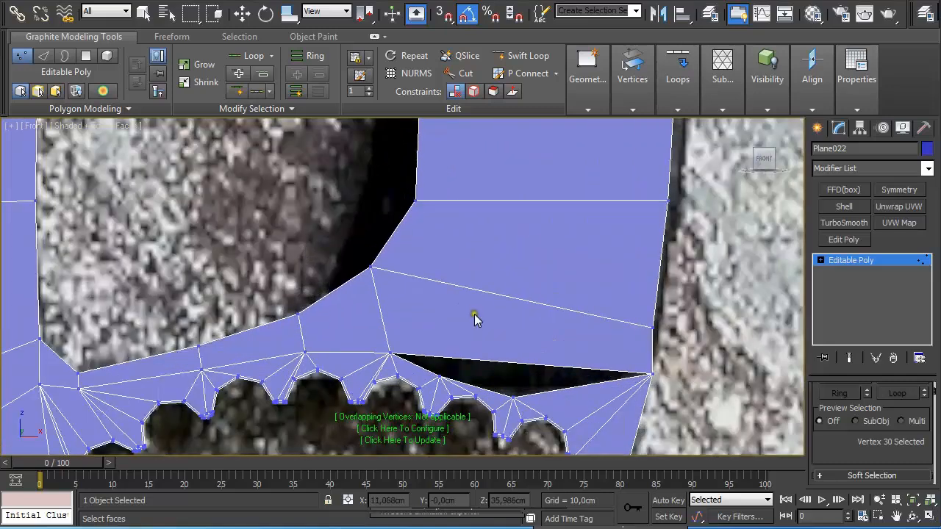
{"action": "key", "text": "w"}
{"action": "left_click", "coordinate": [521, 55]}
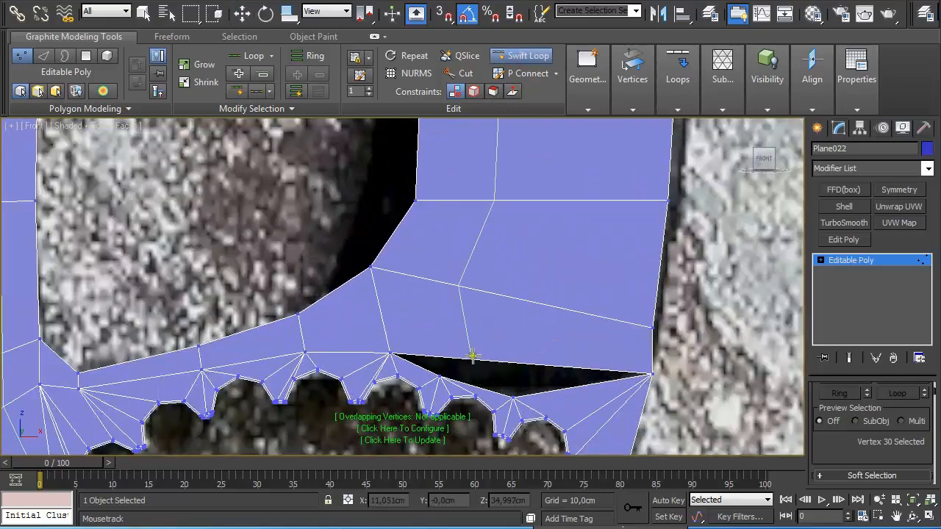
{"action": "scroll", "coordinate": [470, 353], "scroll_direction": "down", "scroll_amount": 6}
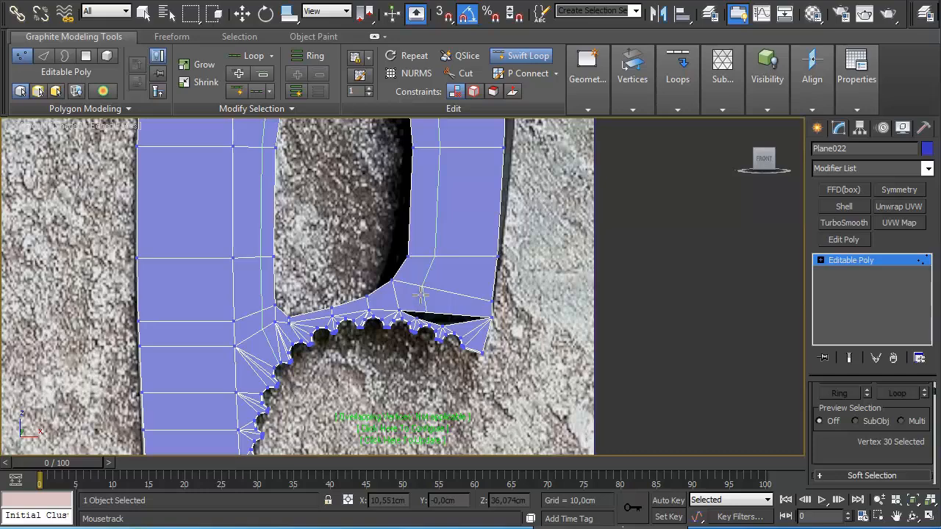
{"action": "left_click", "coordinate": [421, 294]}
{"action": "key", "text": "w"}
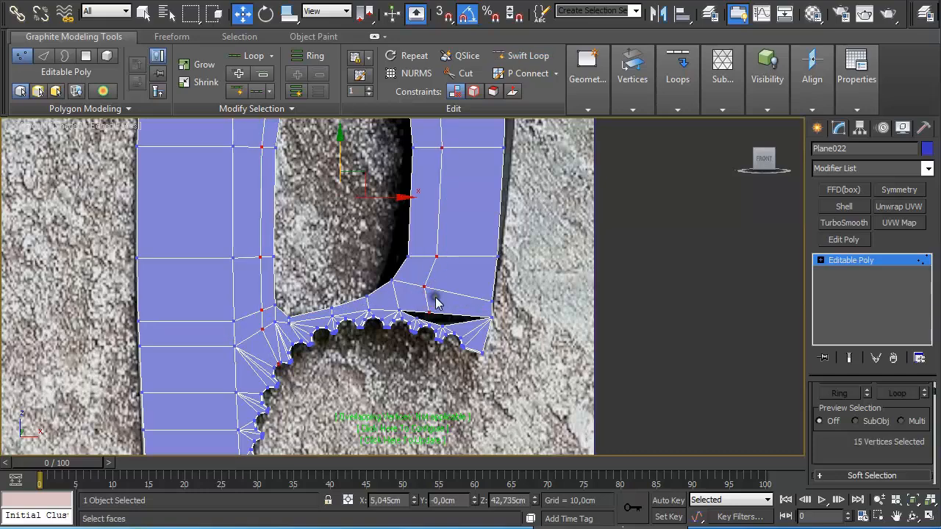
- Deselect the new loop's side-arm edges and remove its remaining edges above the slot and along the blade
{"action": "key", "text": "2"}
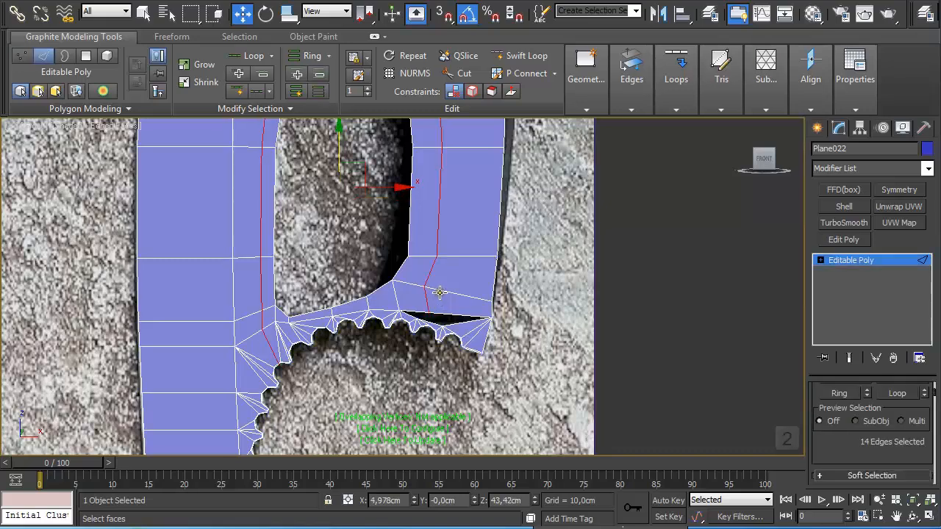
{"action": "scroll", "coordinate": [420, 272], "scroll_direction": "down", "scroll_amount": 3}
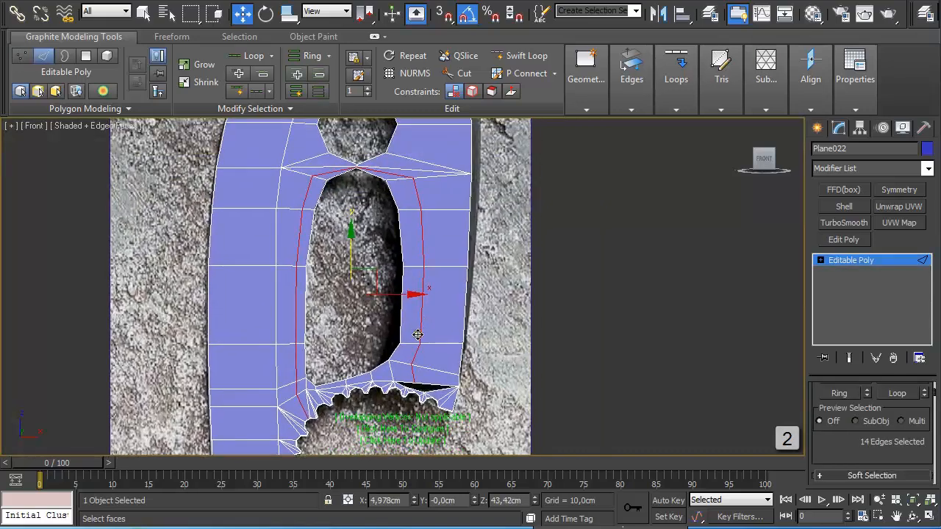
{"action": "key", "text": "alt"}
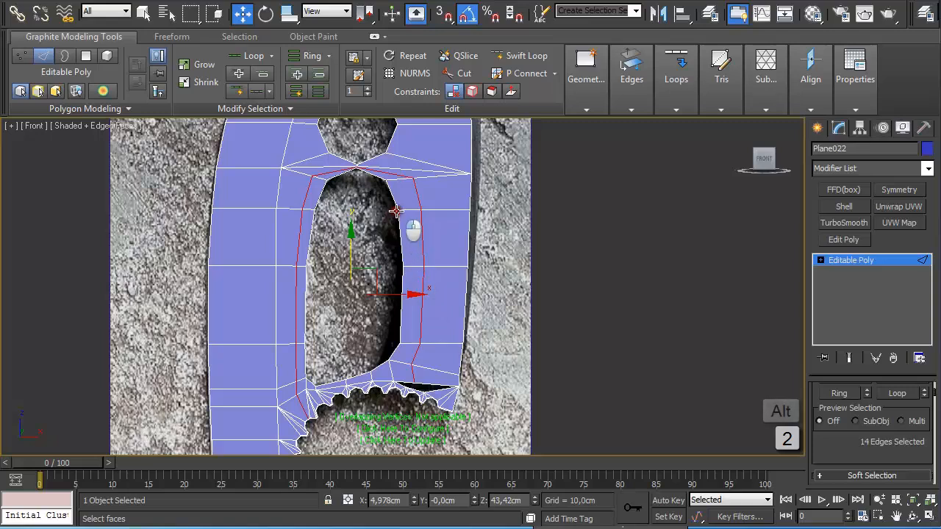
{"action": "left_click_drag", "start_coordinate": [488, 439], "coordinate": [392, 190], "text": "alt"}
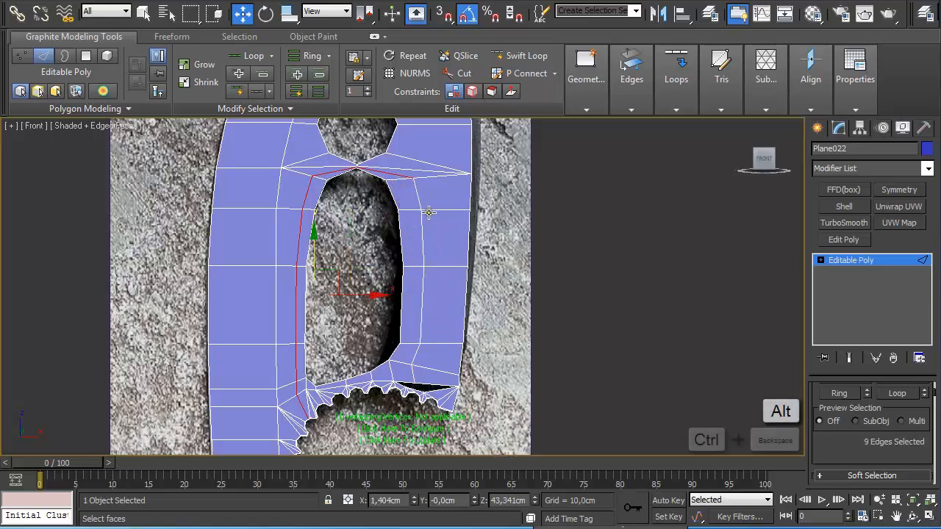
{"action": "key", "text": "ctrl+BackSpace"}
- Target-weld the upper end vertex of the remaining side-arm loop to the outer-edge vertex where the bridge edges converge
{"action": "scroll", "coordinate": [385, 227], "scroll_direction": "up", "scroll_amount": 3}
{"action": "middle_click_drag", "start_coordinate": [405, 216], "coordinate": [416, 357]}
{"action": "scroll", "coordinate": [472, 261], "scroll_direction": "up", "scroll_amount": 3}
{"action": "middle_click_drag", "start_coordinate": [476, 245], "coordinate": [471, 285]}
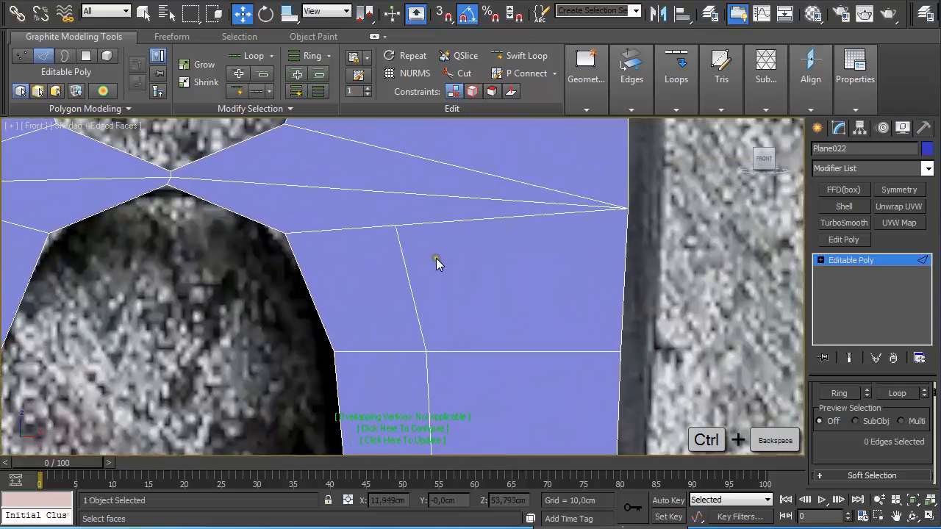
{"action": "key", "text": "1"}
{"action": "right_click", "coordinate": [390, 252]}
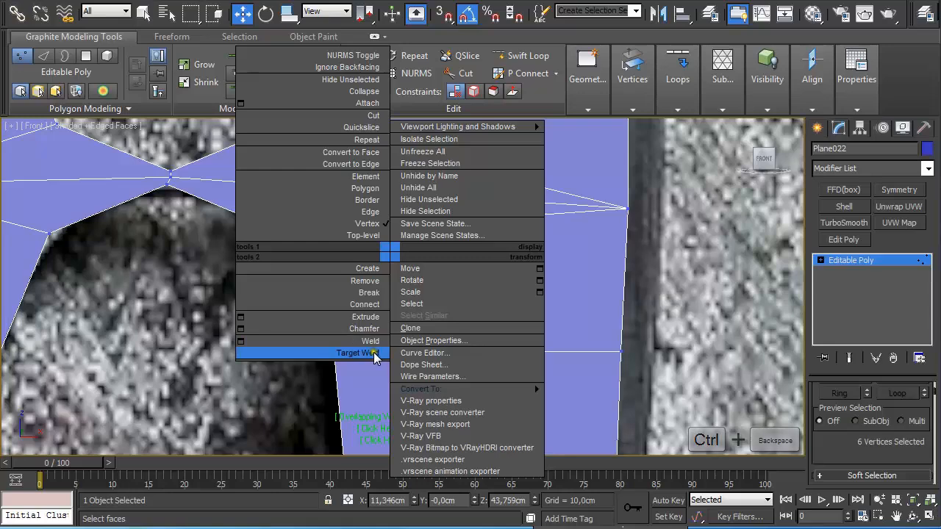
{"action": "left_click", "coordinate": [375, 356]}
{"action": "left_click", "coordinate": [396, 226]}
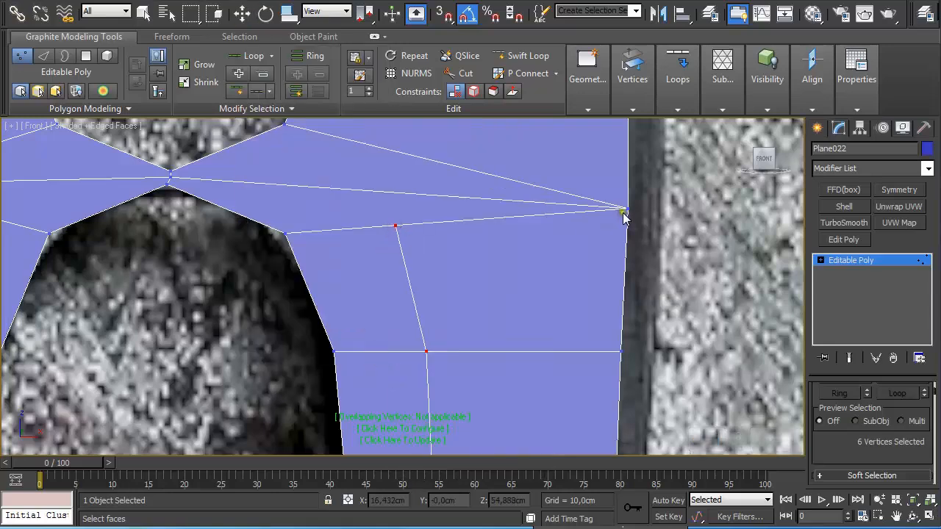
{"action": "left_click", "coordinate": [623, 212]}
- Insert a second lengthwise Swift Loop in the side arm between the first loop and the outer edge
{"action": "scroll", "coordinate": [555, 291], "scroll_direction": "down", "scroll_amount": 3}
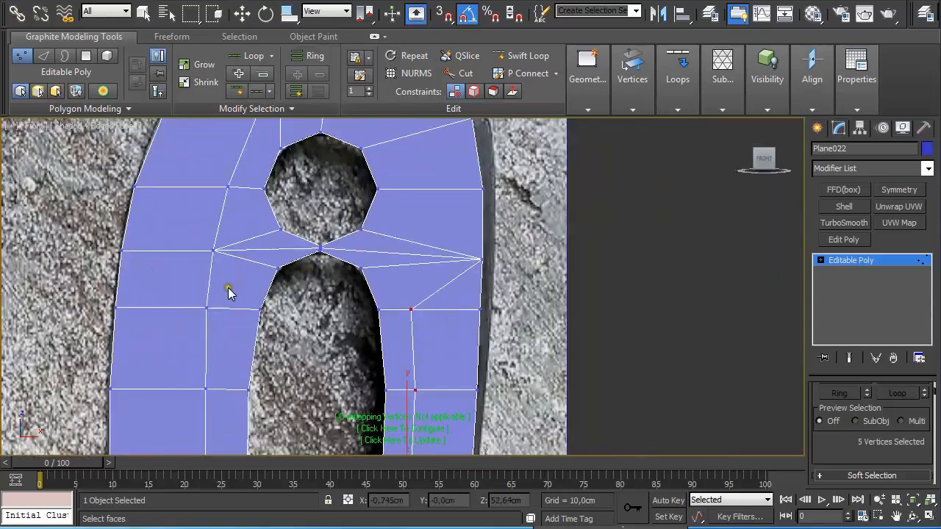
{"action": "middle_click_drag", "start_coordinate": [221, 421], "coordinate": [251, 166]}
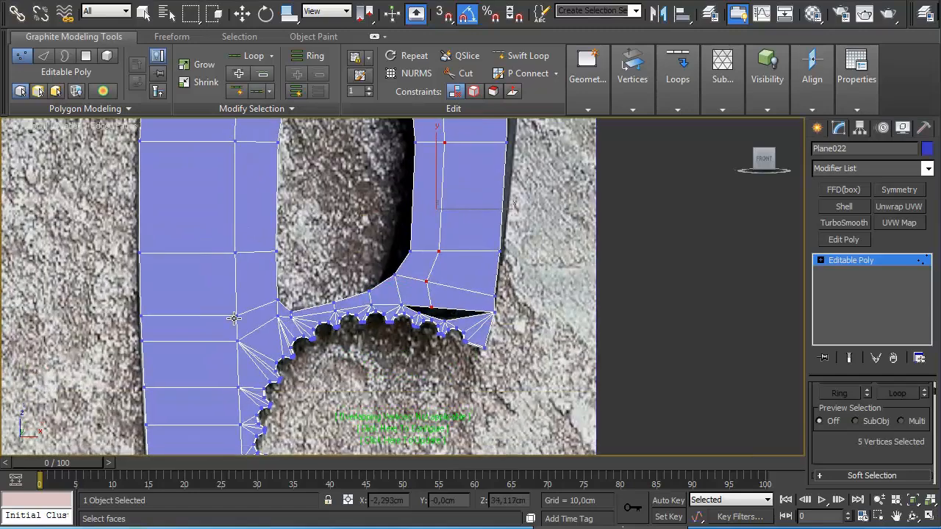
{"action": "scroll", "coordinate": [425, 320], "scroll_direction": "up", "scroll_amount": 4}
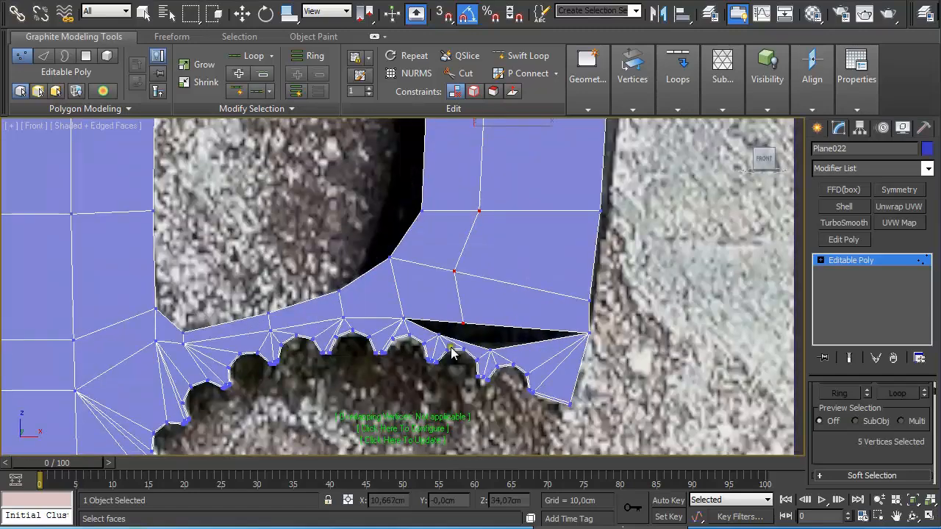
{"action": "left_click", "coordinate": [527, 55]}
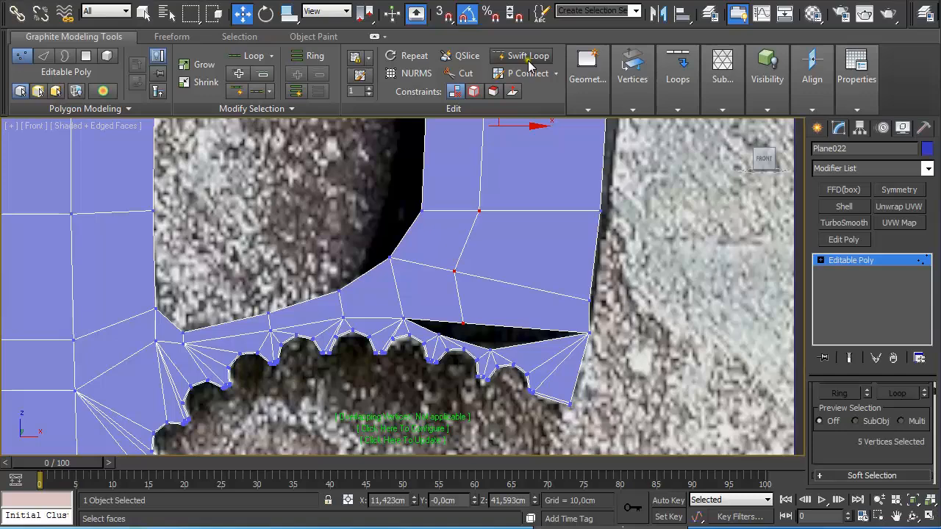
{"action": "left_click", "coordinate": [513, 308]}
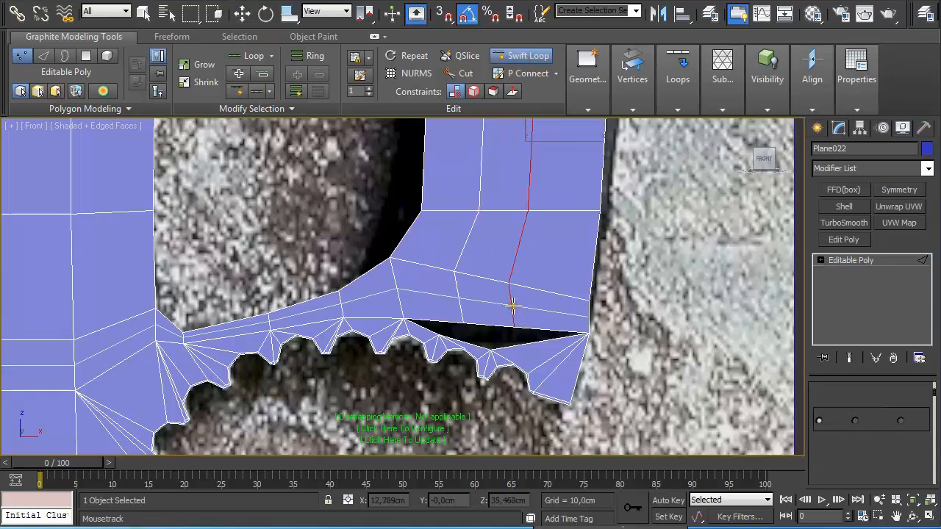
{"action": "key", "text": "ctrl+z"}
{"action": "right_click", "coordinate": [511, 303]}
- Keep the second loop's edges in the side arm and remove the rest of that loop
{"action": "scroll", "coordinate": [512, 294], "scroll_direction": "down", "scroll_amount": 5}
{"action": "middle_click_drag", "start_coordinate": [512, 266], "coordinate": [511, 367]}
{"action": "left_click_drag", "start_coordinate": [518, 396], "coordinate": [538, 274]}
{"action": "left_click", "coordinate": [444, 204]}
- Move the upper end vertex of the second side-arm loop slightly down from the horizontal edge
{"action": "scroll", "coordinate": [545, 263], "scroll_direction": "up", "scroll_amount": 4}
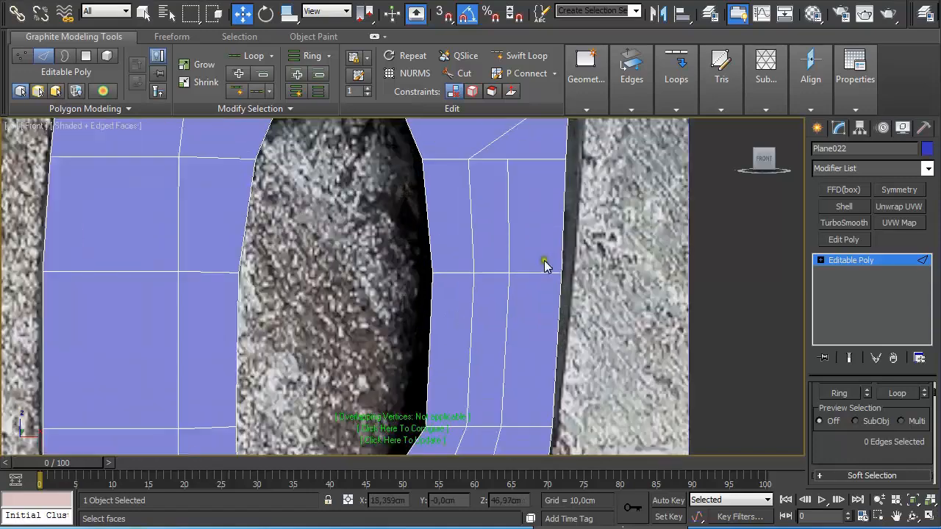
{"action": "middle_click_drag", "start_coordinate": [545, 263], "coordinate": [555, 281]}
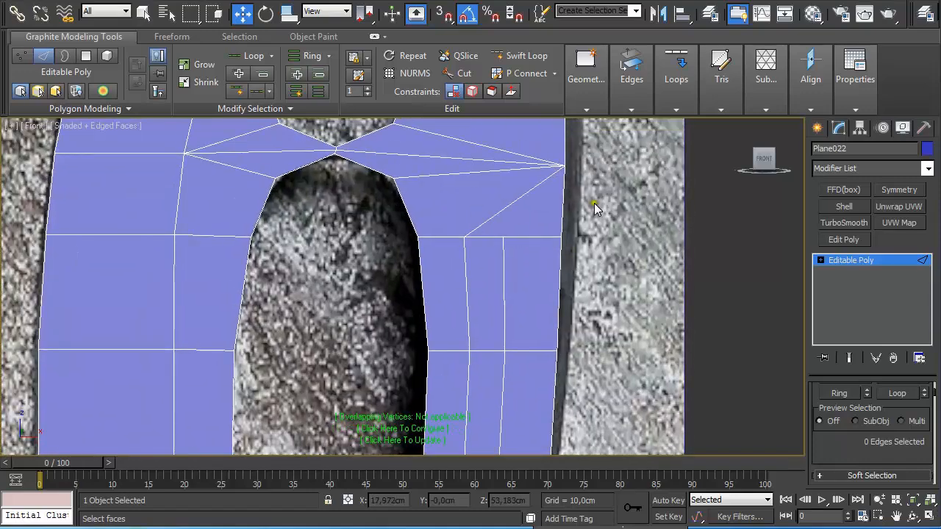
{"action": "scroll", "coordinate": [563, 221], "scroll_direction": "up", "scroll_amount": 4}
{"action": "middle_click_drag", "start_coordinate": [571, 214], "coordinate": [490, 322]}
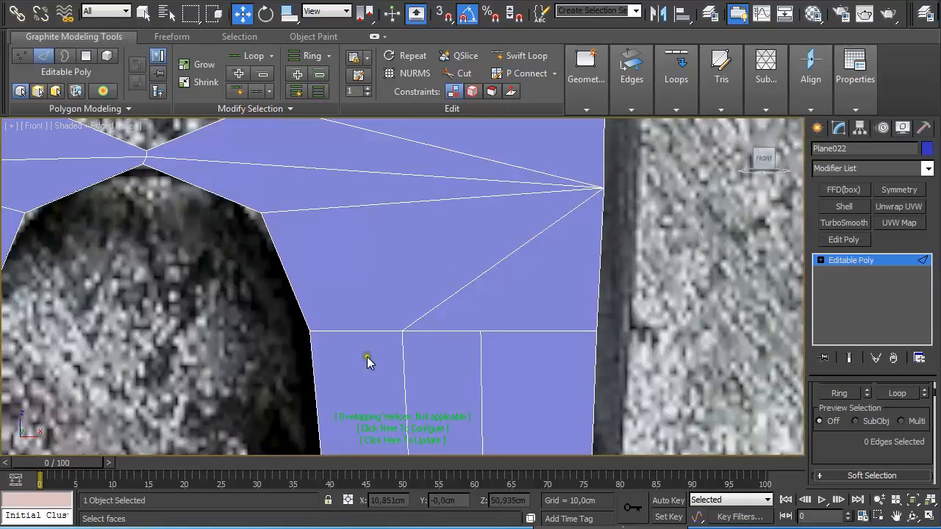
{"action": "key", "text": "1"}
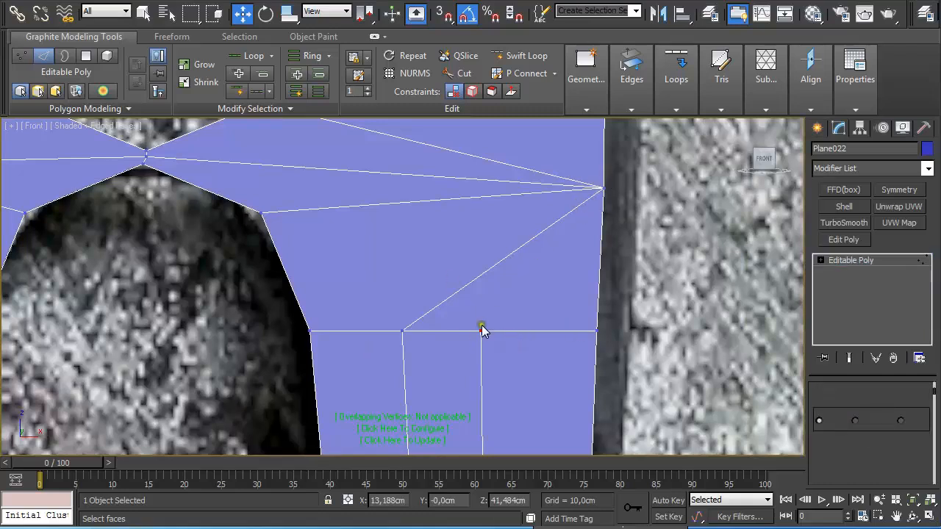
{"action": "left_click", "coordinate": [480, 332]}
{"action": "left_click_drag", "start_coordinate": [481, 277], "coordinate": [481, 302]}
- Target-weld the two outer tooth vertices below the side-arm gap to the lower end vertices of the two new loops
{"action": "scroll", "coordinate": [488, 305], "scroll_direction": "down", "scroll_amount": 5}
{"action": "middle_click_drag", "start_coordinate": [460, 386], "coordinate": [447, 216]}
{"action": "scroll", "coordinate": [449, 303], "scroll_direction": "up", "scroll_amount": 5}
{"action": "middle_click_drag", "start_coordinate": [449, 303], "coordinate": [425, 109]}
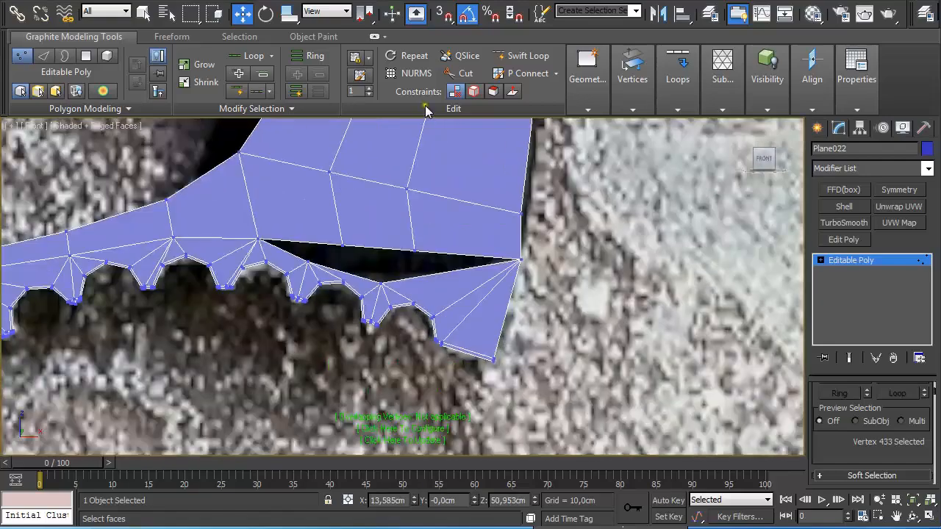
{"action": "right_click", "coordinate": [414, 288]}
{"action": "left_click", "coordinate": [371, 380]}
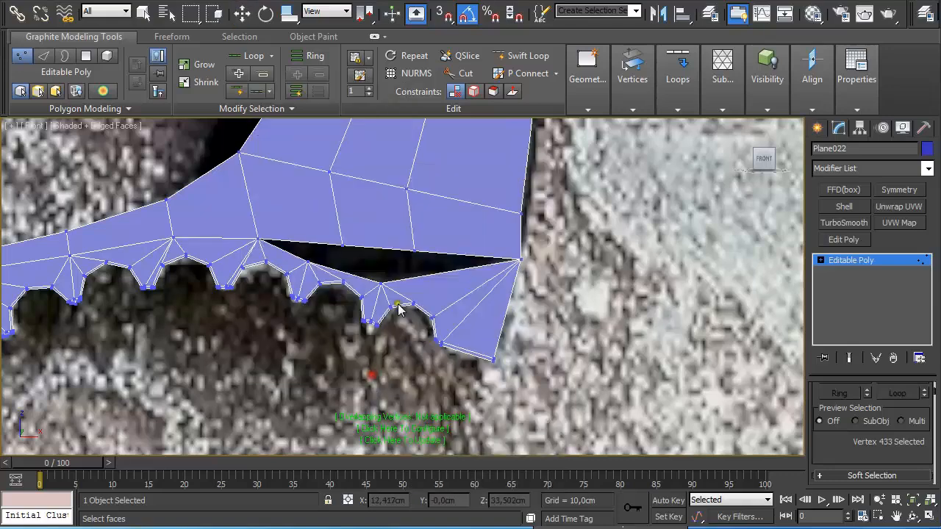
{"action": "left_click", "coordinate": [382, 284]}
{"action": "left_click", "coordinate": [414, 252]}
{"action": "left_click", "coordinate": [309, 260]}
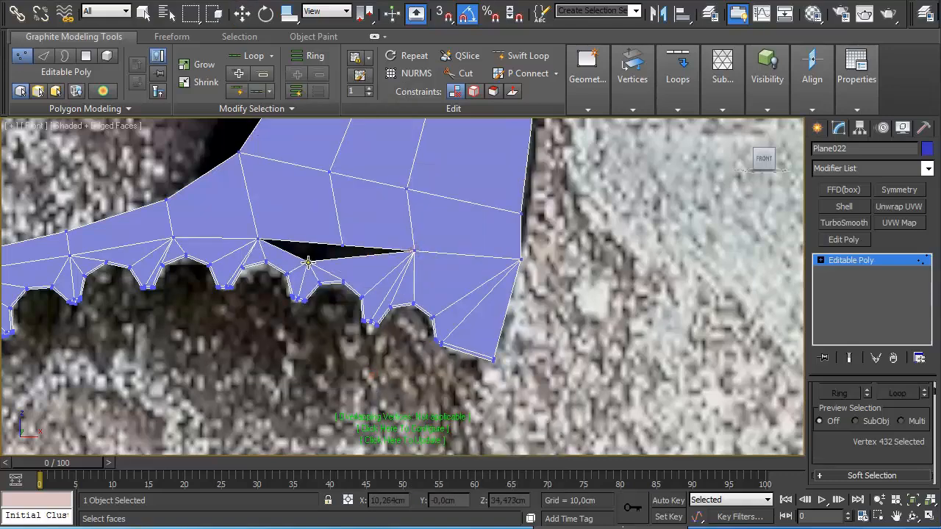
{"action": "left_click", "coordinate": [343, 243]}
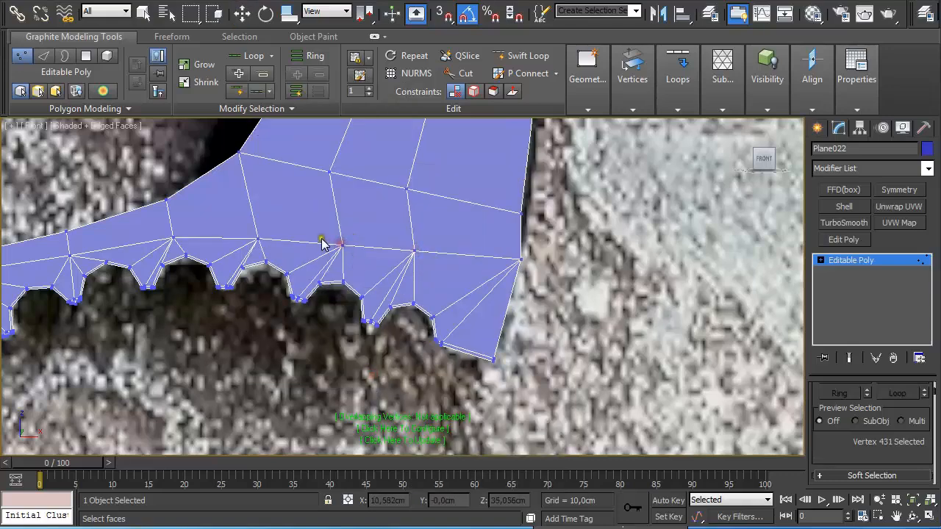
- Insert a Swift Loop around the round hole, close to its rim
{"action": "scroll", "coordinate": [321, 244], "scroll_direction": "down", "scroll_amount": 3}
{"action": "middle_click_drag", "start_coordinate": [315, 228], "coordinate": [356, 339]}
{"action": "left_click", "coordinate": [519, 56]}
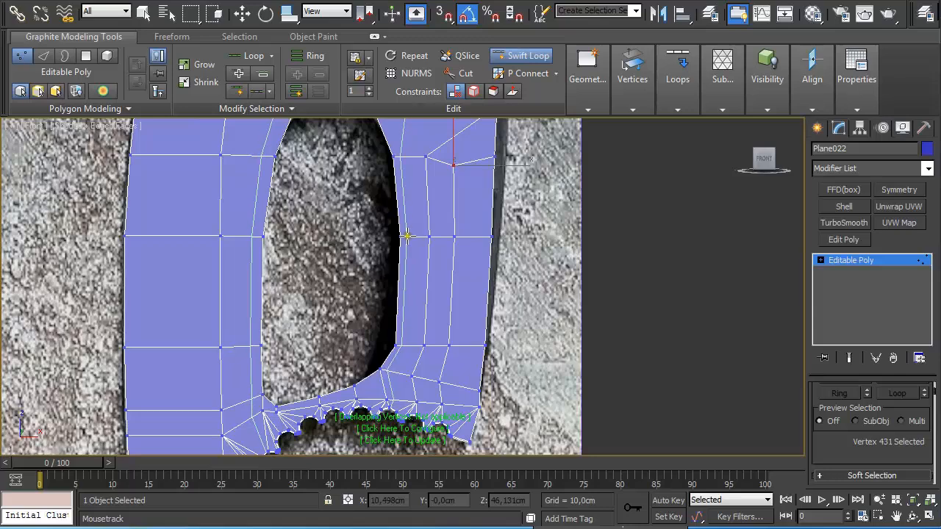
{"action": "scroll", "coordinate": [390, 213], "scroll_direction": "down", "scroll_amount": 3}
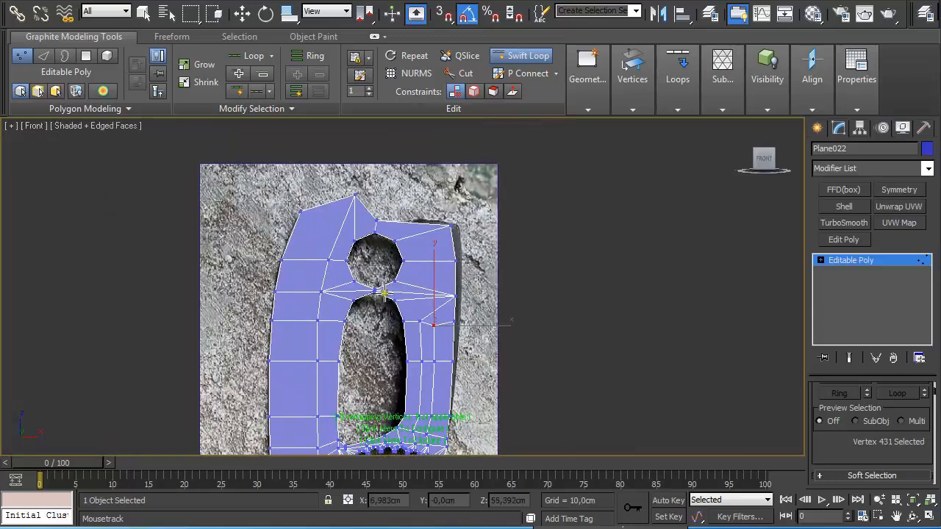
{"action": "scroll", "coordinate": [385, 224], "scroll_direction": "up", "scroll_amount": 5}
{"action": "left_click", "coordinate": [434, 258]}
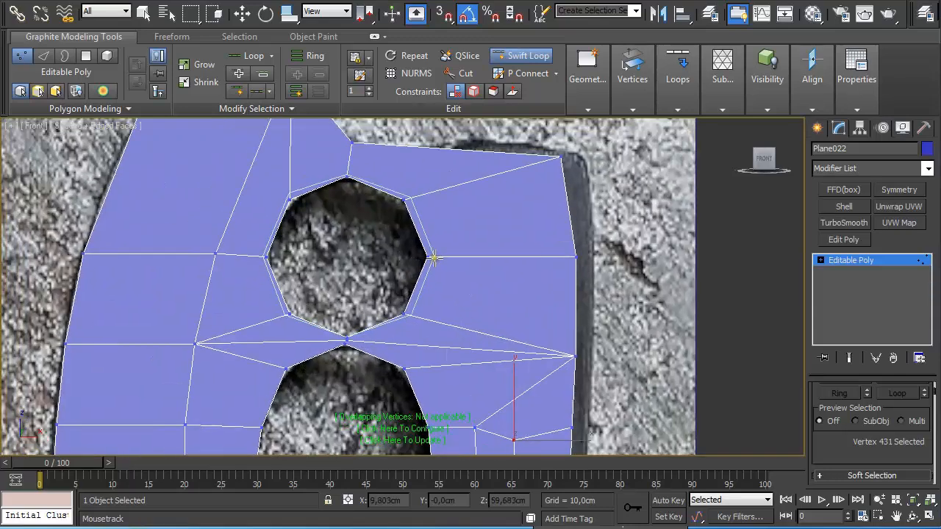
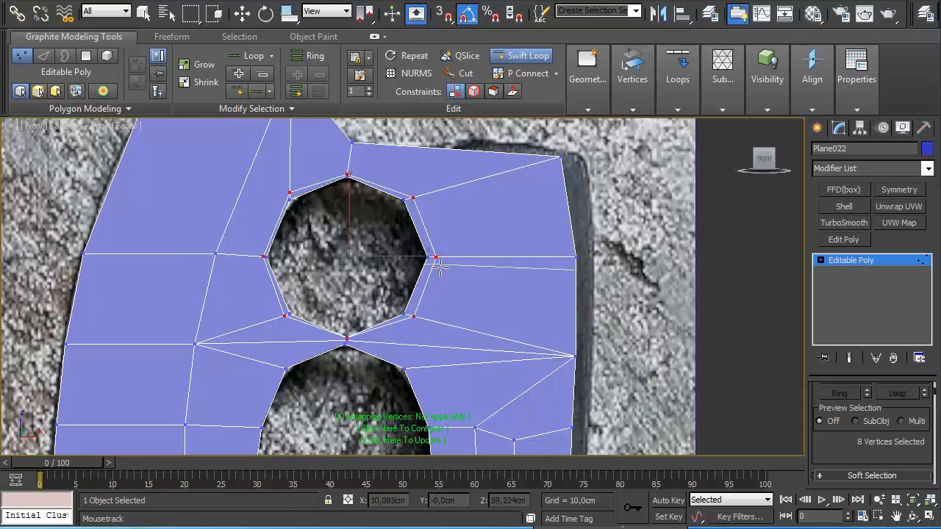
- Scale the supporting loop around the round hole with the Edge constraint so it runs evenly, just outside the rim
{"action": "key", "text": "w"}
{"action": "key", "text": "r"}
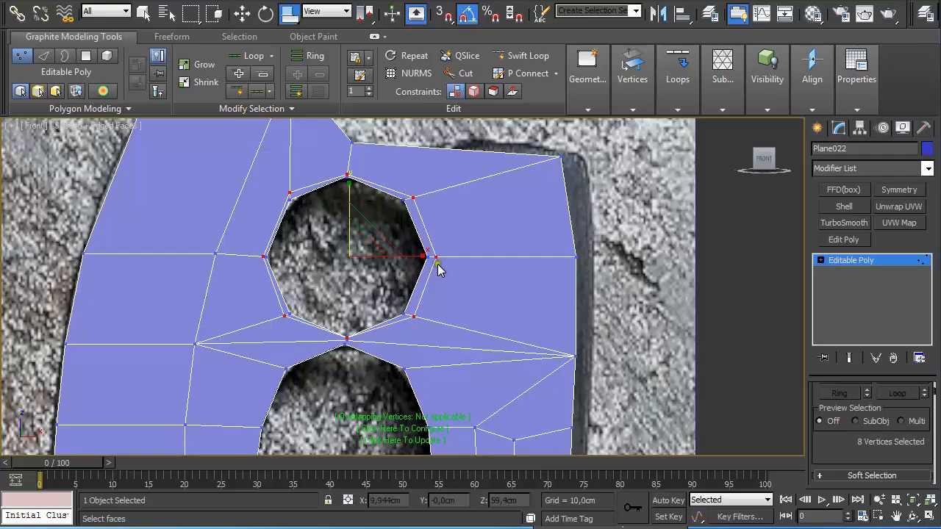
{"action": "key", "text": "shift+x"}
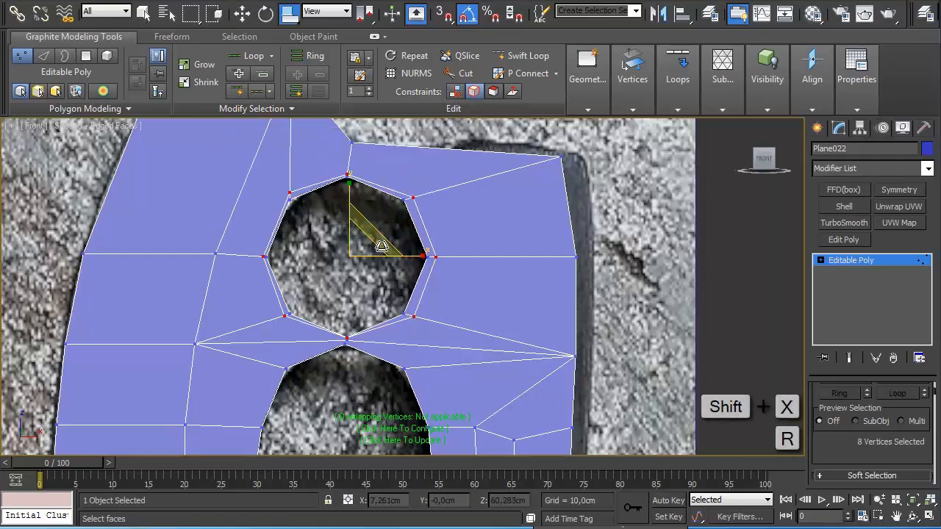
{"action": "mouse_move", "coordinate": [379, 233]}
{"action": "left_mouse_down"}
{"action": "mouse_move", "coordinate": [379, 256]}
{"action": "mouse_move", "coordinate": [367, 241]}
{"action": "mouse_move", "coordinate": [372, 226]}
{"action": "left_mouse_up"}
{"action": "scroll", "coordinate": [381, 249], "scroll_direction": "up", "scroll_amount": 5}
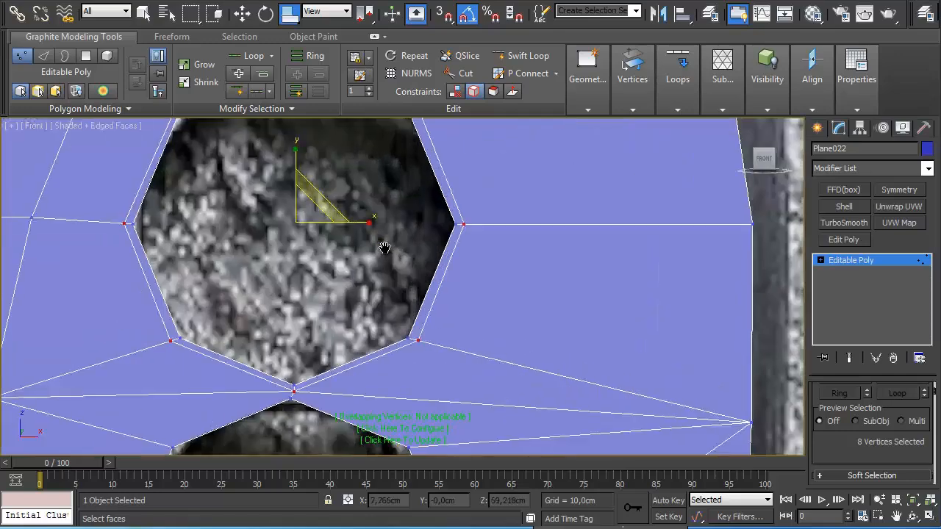
{"action": "middle_click_drag", "start_coordinate": [297, 308], "coordinate": [414, 175]}
{"action": "scroll", "coordinate": [410, 211], "scroll_direction": "up", "scroll_amount": 5}
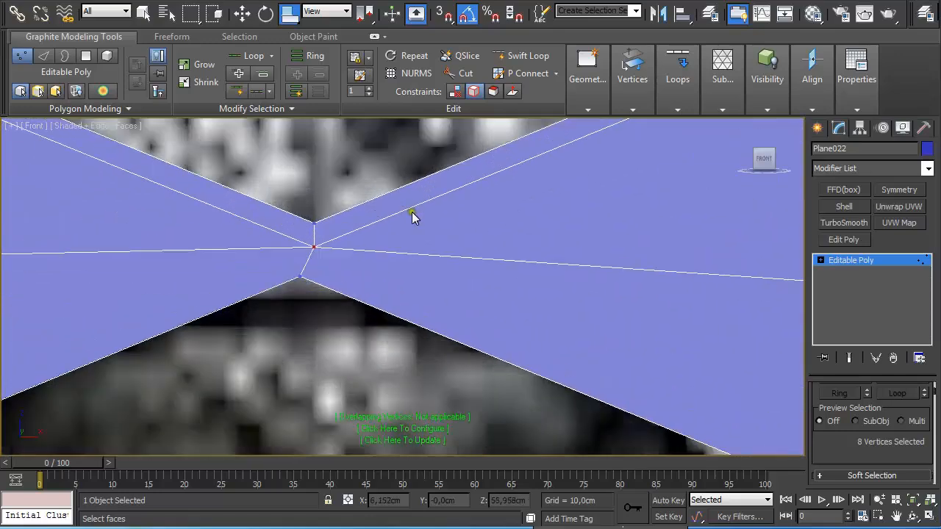
{"action": "scroll", "coordinate": [407, 214], "scroll_direction": "down", "scroll_amount": 8}
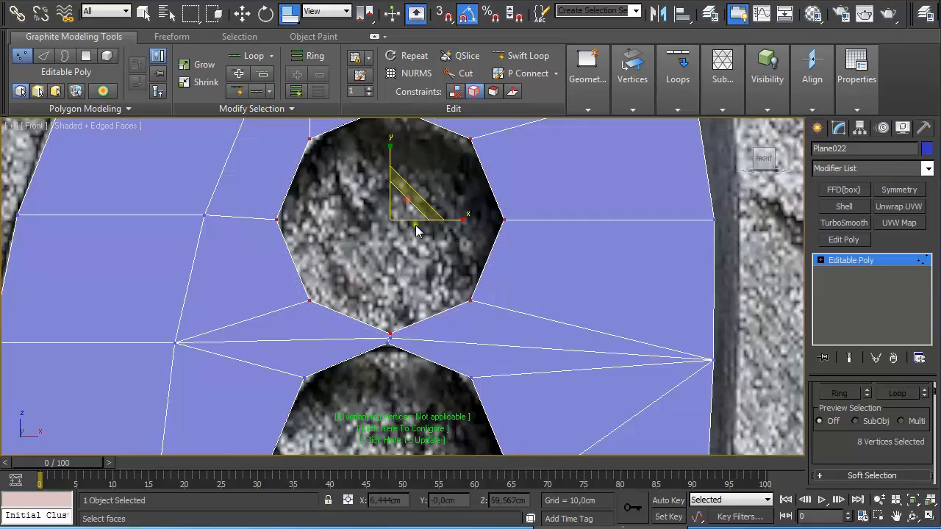
{"action": "scroll", "coordinate": [416, 222], "scroll_direction": "up", "scroll_amount": 6}
{"action": "scroll", "coordinate": [413, 231], "scroll_direction": "down", "scroll_amount": 4}
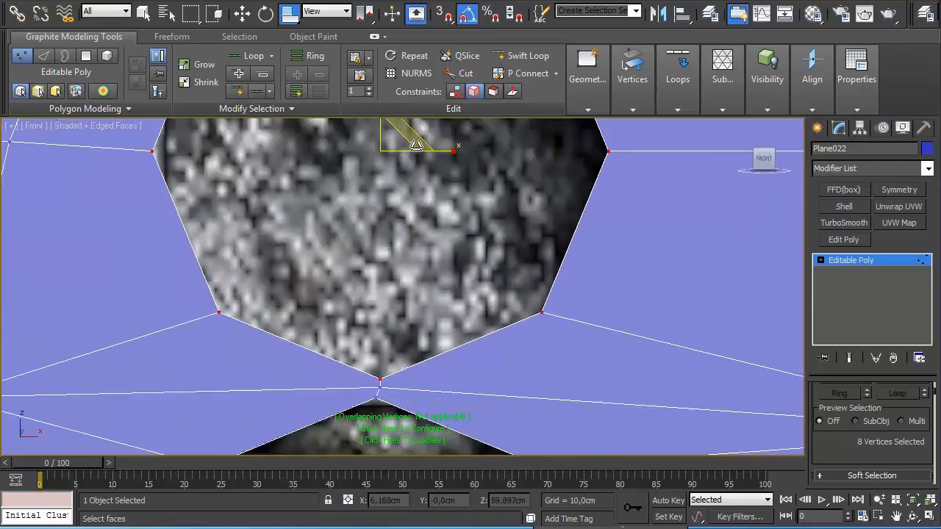
{"action": "left_click_drag", "start_coordinate": [413, 141], "coordinate": [432, 151]}
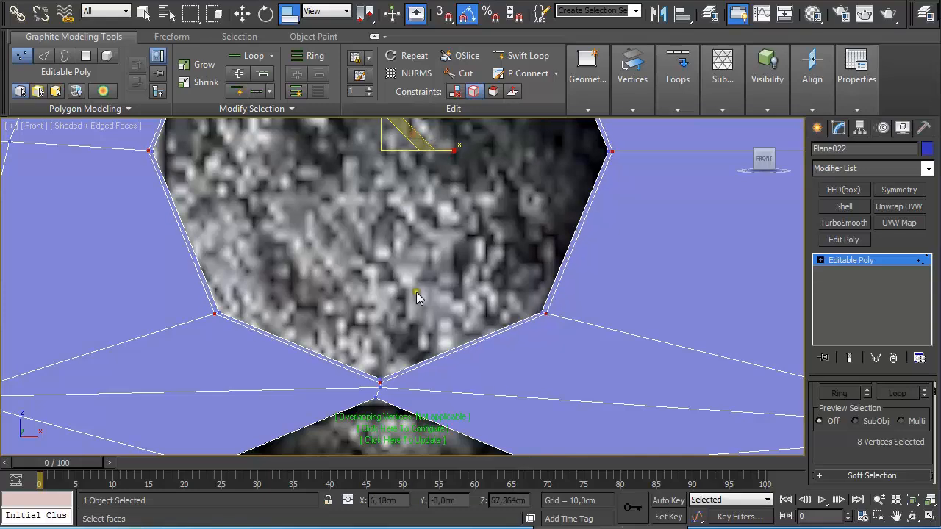
{"action": "scroll", "coordinate": [417, 294], "scroll_direction": "up", "scroll_amount": 3}
{"action": "middle_click_drag", "start_coordinate": [413, 400], "coordinate": [424, 183]}
{"action": "scroll", "coordinate": [388, 253], "scroll_direction": "down", "scroll_amount": 5}
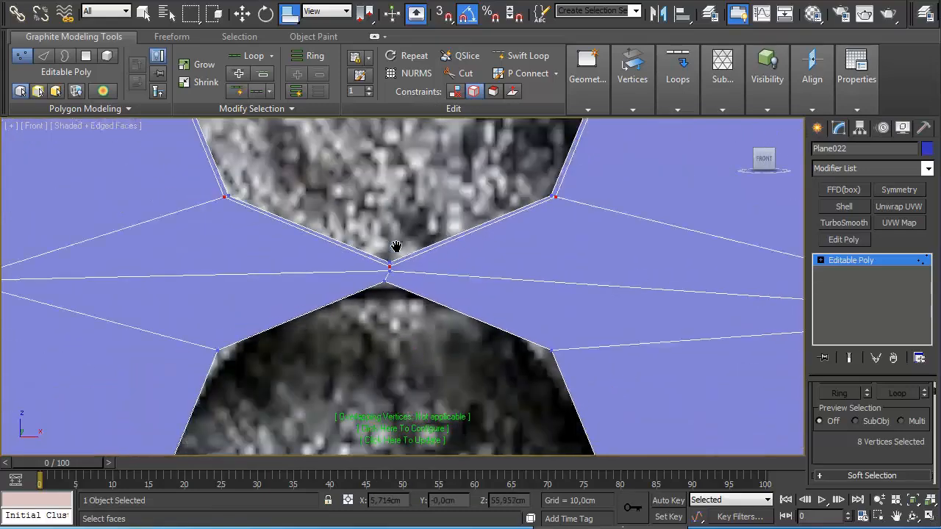
{"action": "scroll", "coordinate": [411, 237], "scroll_direction": "down", "scroll_amount": 5}
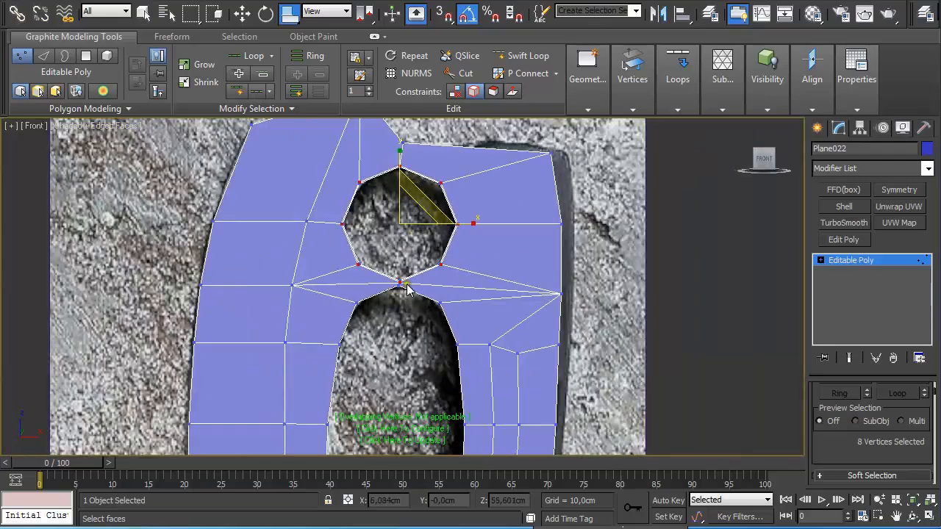
- Without the Edge constraint, move the long opening's top-middle vertex straight below the round hole's lowest vertex, slightly widening the bridge between them
{"action": "scroll", "coordinate": [399, 216], "scroll_direction": "up", "scroll_amount": 6}
{"action": "middle_click_drag", "start_coordinate": [391, 198], "coordinate": [385, 344]}
{"action": "scroll", "coordinate": [400, 288], "scroll_direction": "up", "scroll_amount": 3}
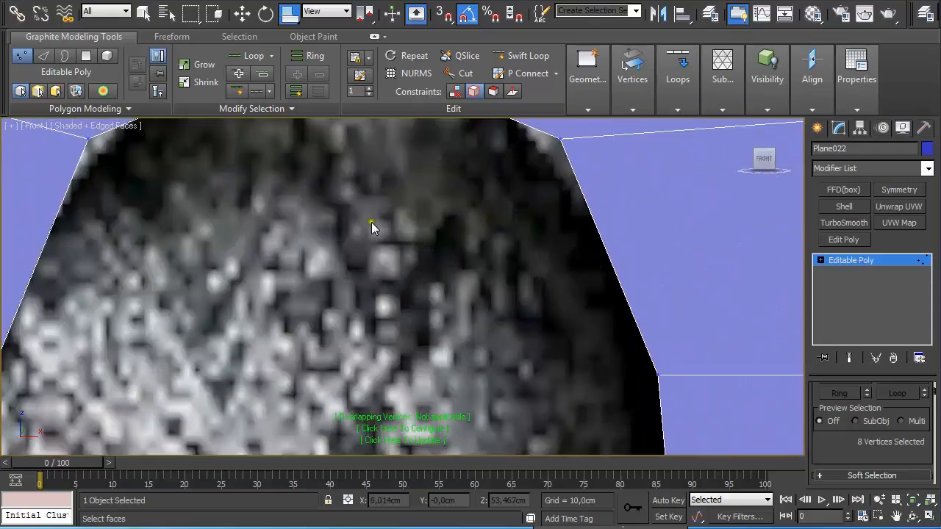
{"action": "middle_click_drag", "start_coordinate": [336, 170], "coordinate": [375, 344]}
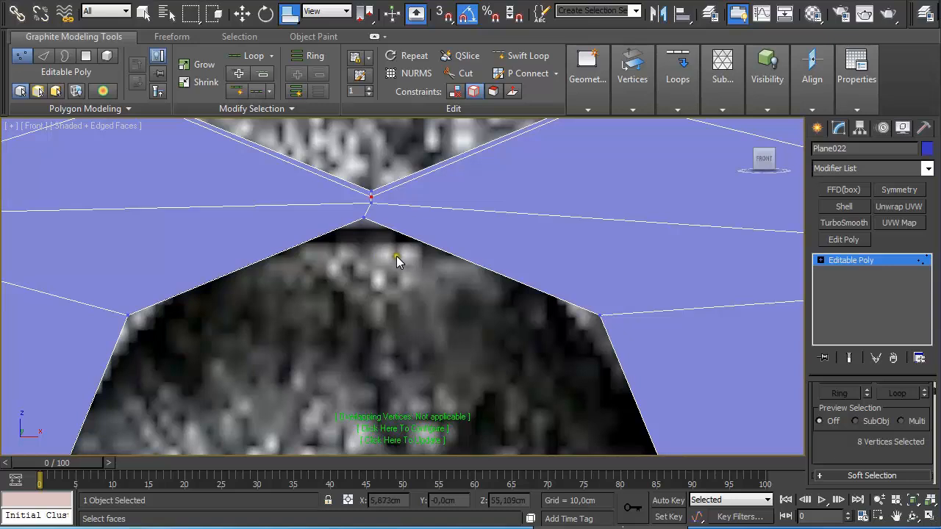
{"action": "key", "text": "s"}
{"action": "key", "text": "w"}
{"action": "left_click", "coordinate": [366, 217]}
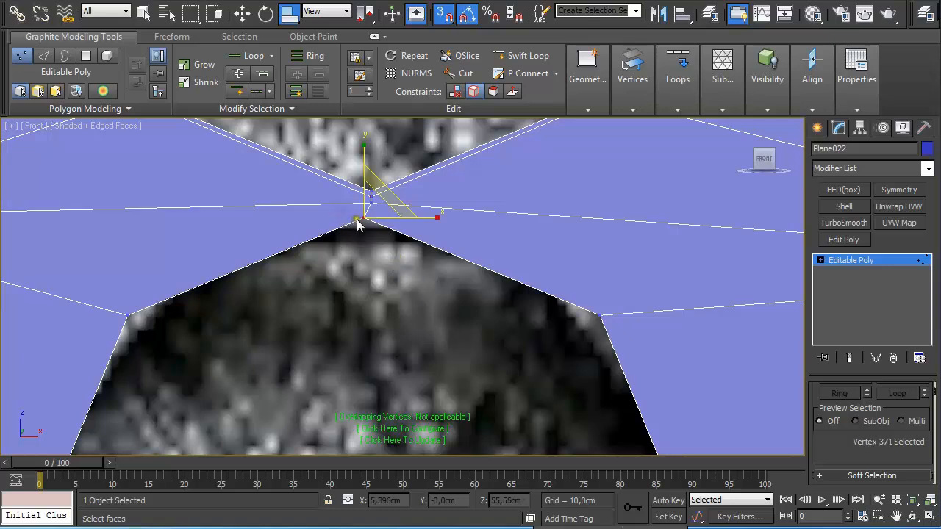
{"action": "left_click_drag", "start_coordinate": [366, 216], "coordinate": [395, 213]}
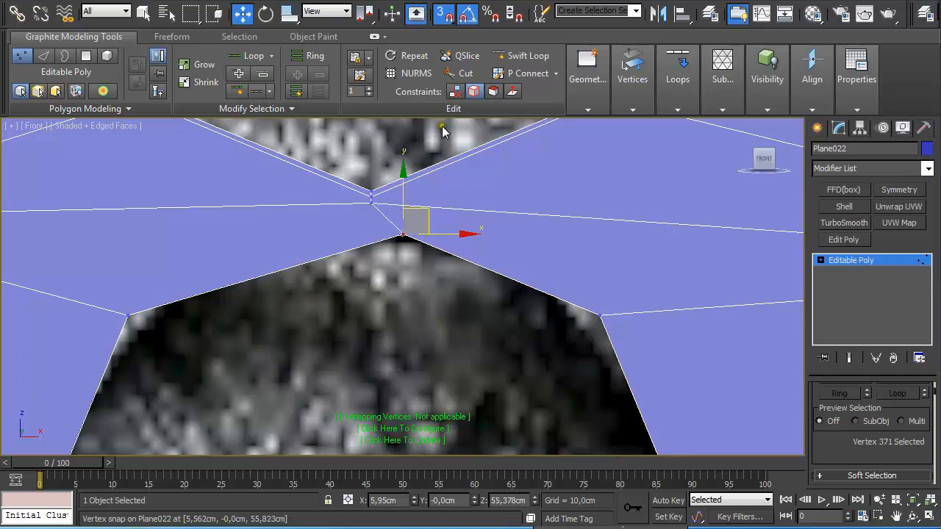
{"action": "key", "text": "ctrl+z"}
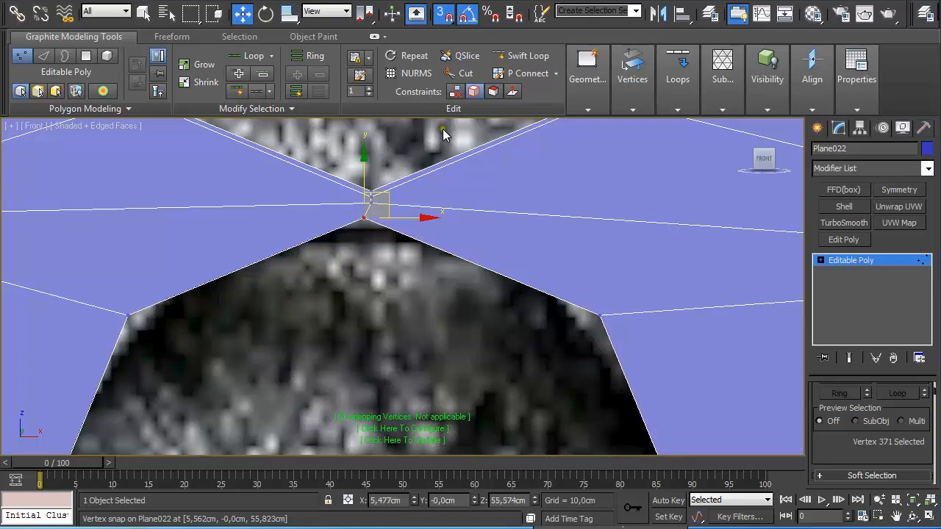
{"action": "left_click", "coordinate": [455, 91]}
{"action": "left_click_drag", "start_coordinate": [383, 196], "coordinate": [371, 237]}
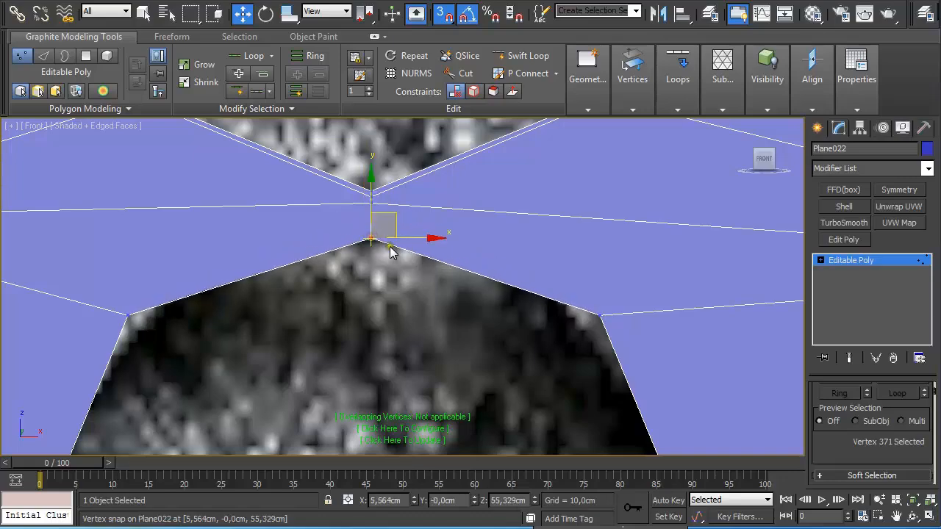
- Insert a Swift Loop around the long opening, close to its rim
{"action": "scroll", "coordinate": [390, 251], "scroll_direction": "down", "scroll_amount": 4}
{"action": "left_click", "coordinate": [522, 55]}
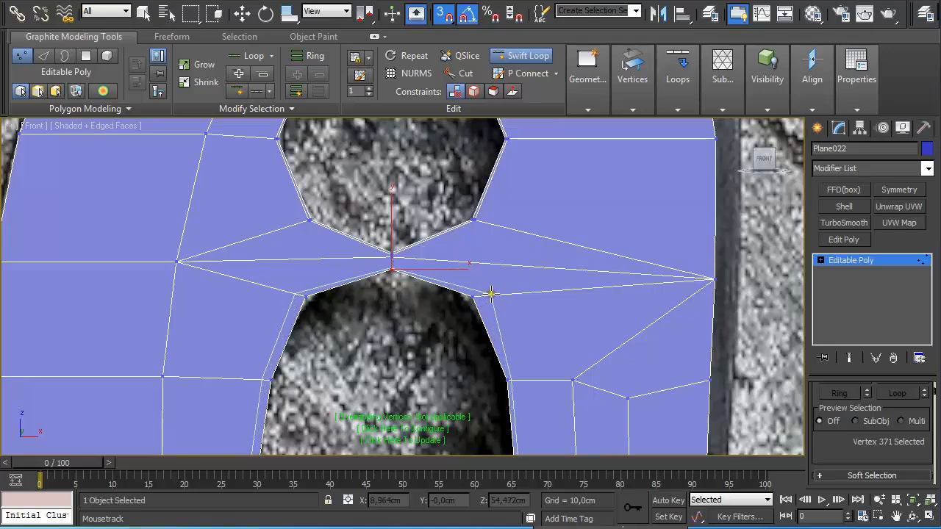
{"action": "left_click", "coordinate": [491, 295]}
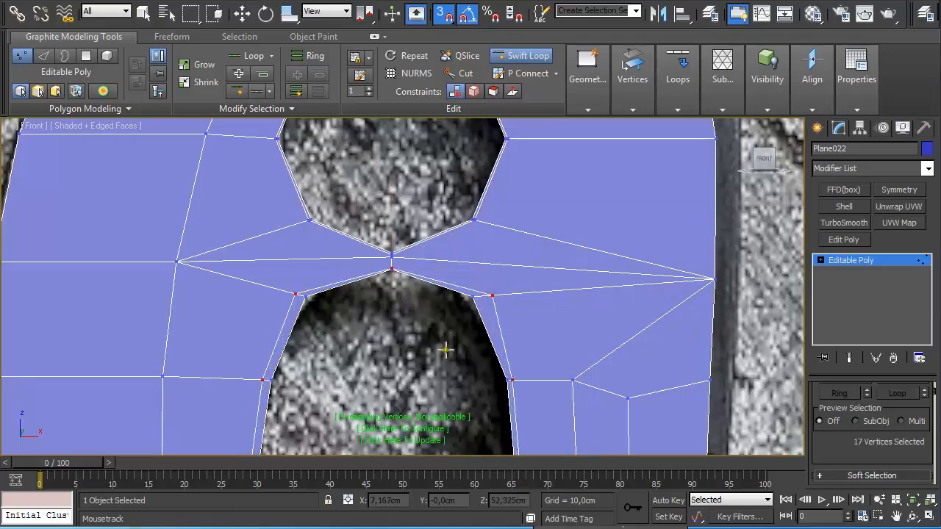
{"action": "middle_click_drag", "start_coordinate": [433, 368], "coordinate": [395, 141]}
{"action": "middle_click_drag", "start_coordinate": [394, 338], "coordinate": [382, 236]}
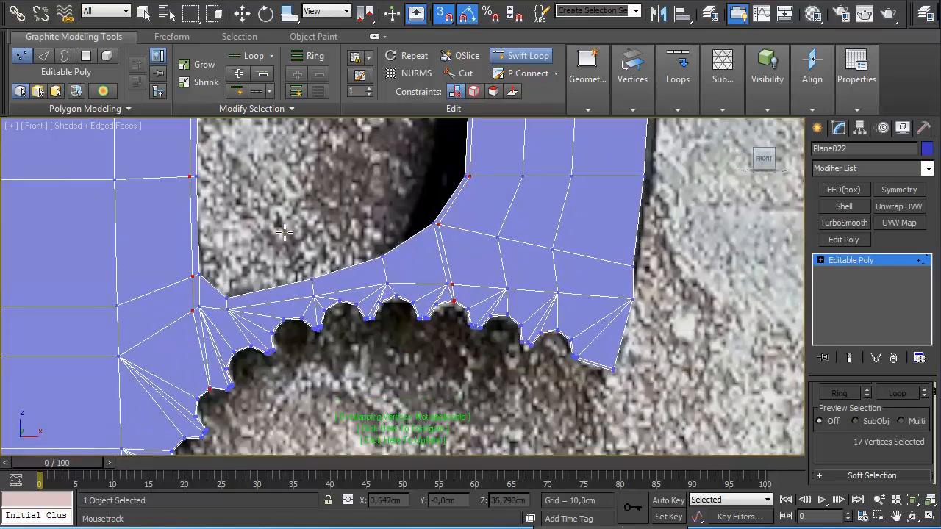
- Keep the new loop's edges alongside the long opening and remove its remaining edges running down into the teeth on both sides
{"action": "key", "text": "2"}
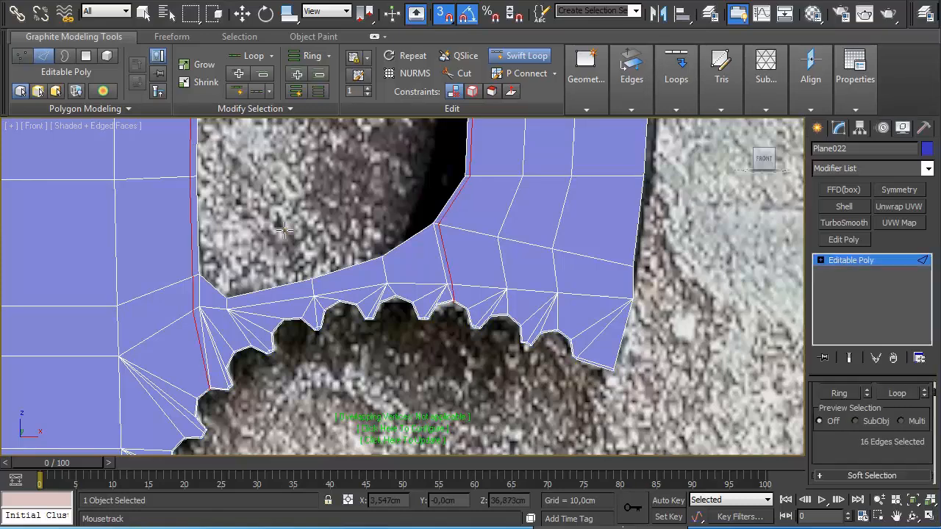
{"action": "scroll", "coordinate": [284, 230], "scroll_direction": "down", "scroll_amount": 2}
{"action": "middle_click_drag", "start_coordinate": [285, 230], "coordinate": [287, 366]}
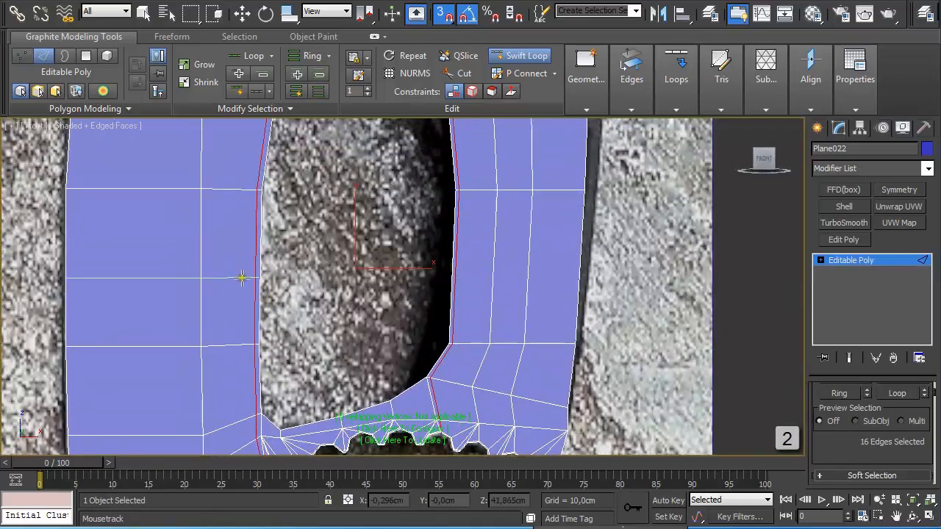
{"action": "left_click_drag", "start_coordinate": [392, 332], "coordinate": [387, 326], "text": "shift"}
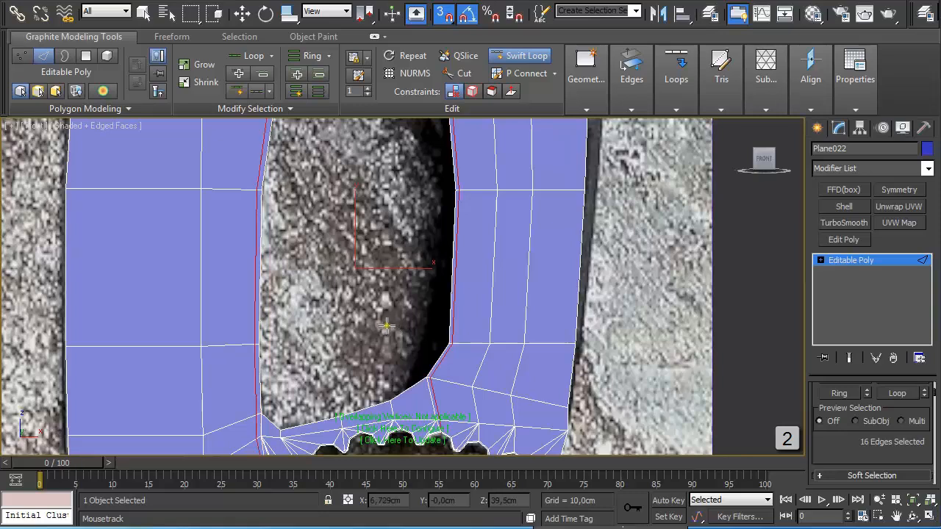
{"action": "left_click", "coordinate": [526, 56]}
{"action": "key", "text": "alt"}
{"action": "key", "text": "s"}
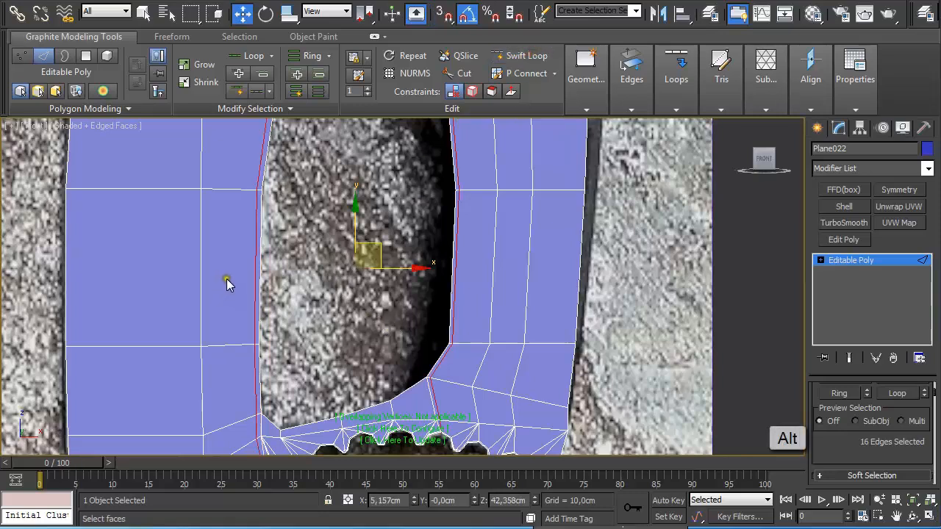
{"action": "left_click", "coordinate": [478, 388], "text": "alt"}
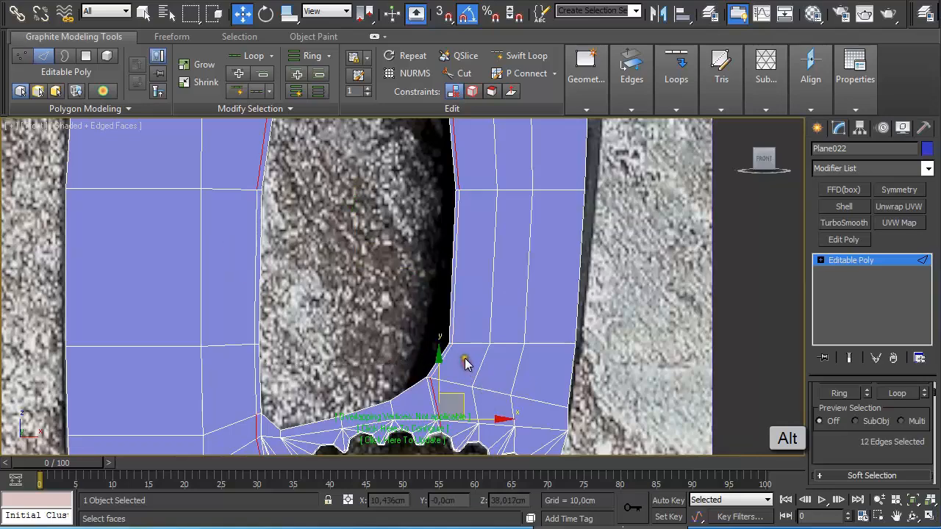
{"action": "middle_click_drag", "start_coordinate": [415, 272], "coordinate": [437, 400]}
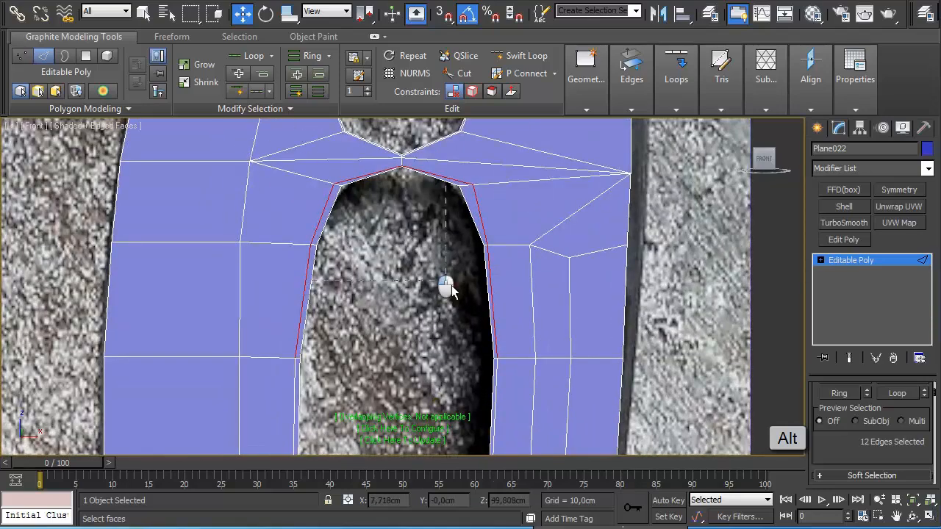
{"action": "left_click", "coordinate": [528, 382], "text": "alt"}
{"action": "middle_click_drag", "start_coordinate": [528, 382], "coordinate": [439, 295]}
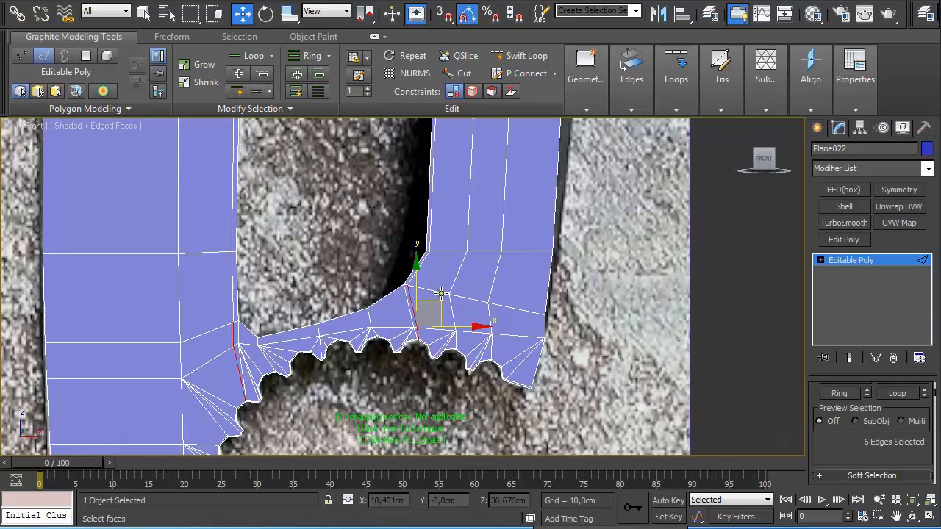
{"action": "key", "text": "ctrl+BackSpace"}
- Insert a Swift Loop through the strip between the long opening and the teeth, close to the opening's lower rim
{"action": "scroll", "coordinate": [424, 305], "scroll_direction": "up", "scroll_amount": 3}
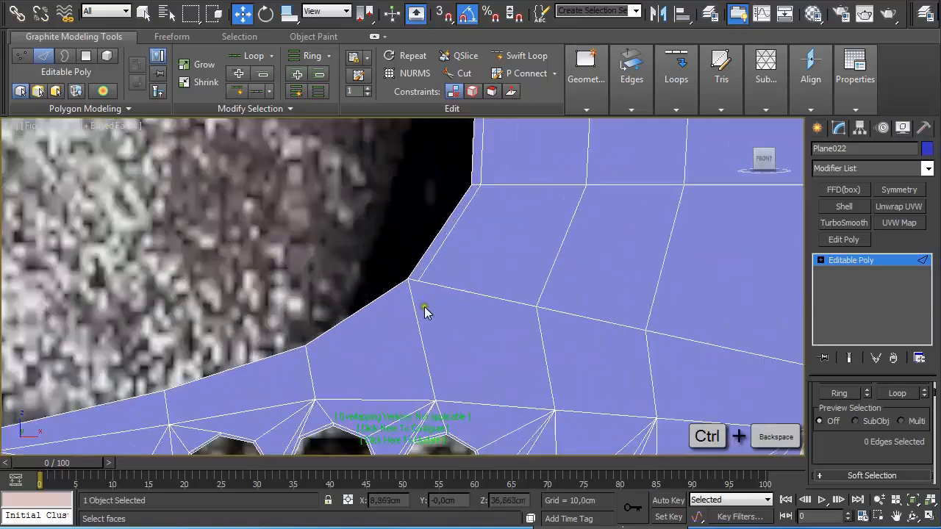
{"action": "middle_click_drag", "start_coordinate": [353, 278], "coordinate": [512, 250]}
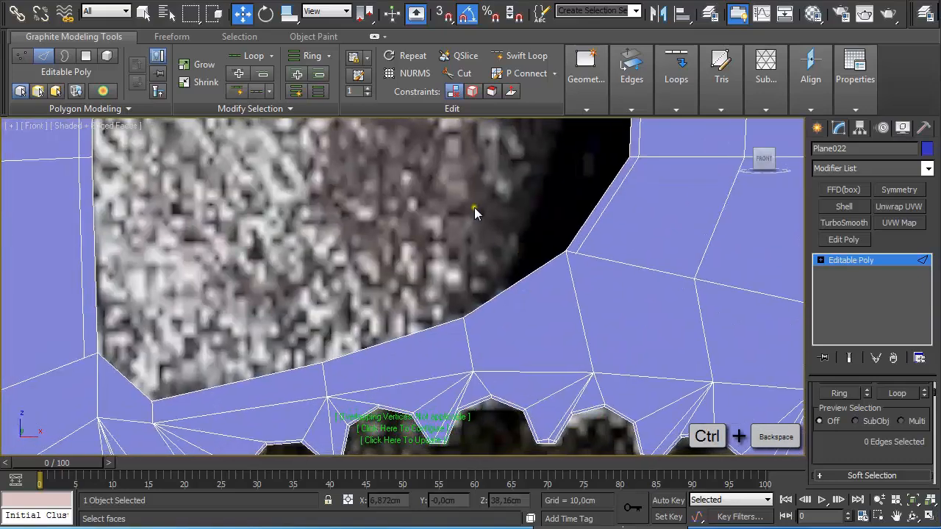
{"action": "left_click", "coordinate": [520, 56]}
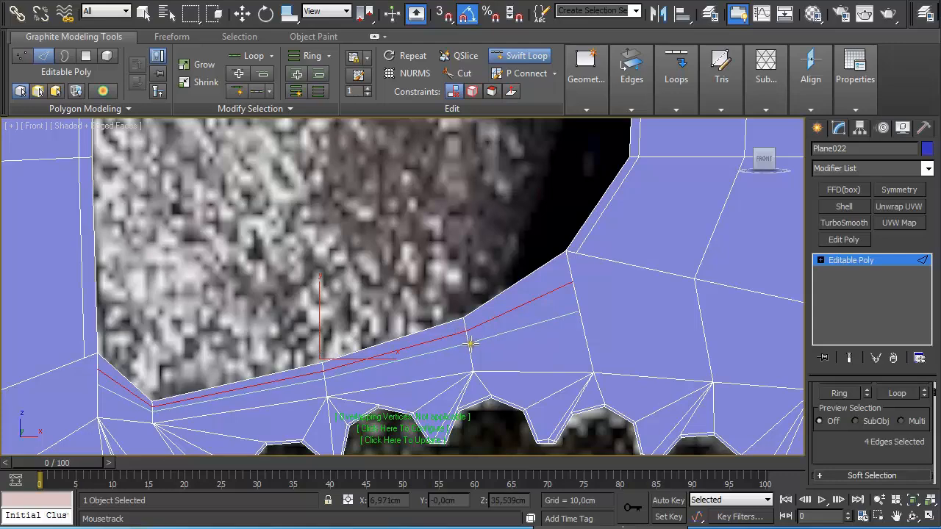
{"action": "left_click", "coordinate": [466, 341]}
- Cut edges joining both ends of the lower rim loop to the lower ends of the side loops
{"action": "key", "text": "w"}
{"action": "key", "text": "1"}
{"action": "right_click", "coordinate": [550, 292]}
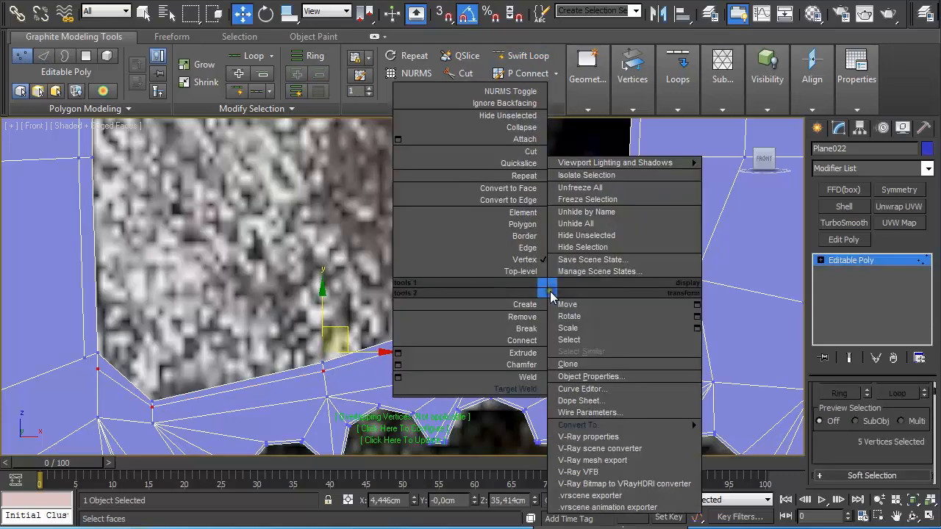
{"action": "left_click", "coordinate": [529, 152]}
{"action": "key", "text": "s"}
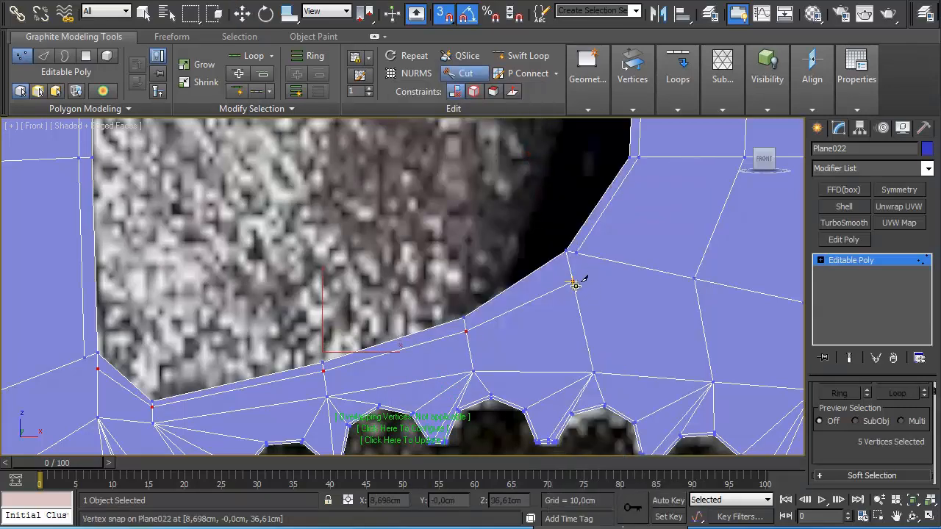
{"action": "left_click", "coordinate": [574, 281]}
{"action": "left_click", "coordinate": [577, 251]}
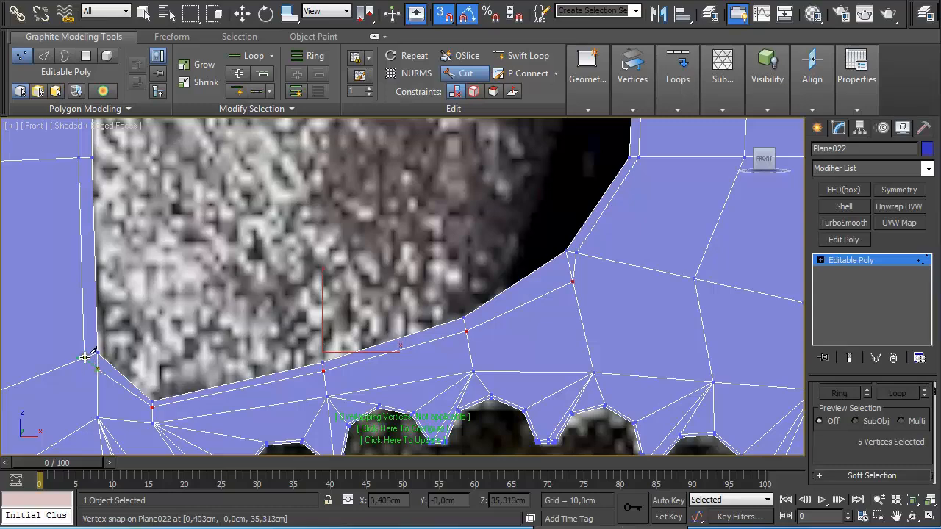
{"action": "key", "text": "w"}
{"action": "key", "text": "2"}
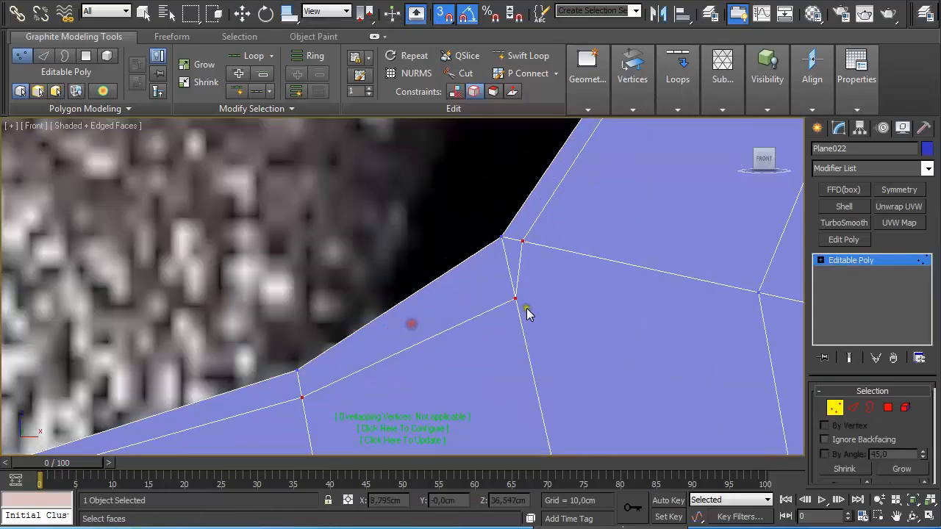
- Weld both end vertices of the lower rim loop onto the adjacent end vertices of the side loops
{"action": "left_click", "coordinate": [515, 299]}
{"action": "left_click_drag", "start_coordinate": [533, 249], "coordinate": [523, 241]}
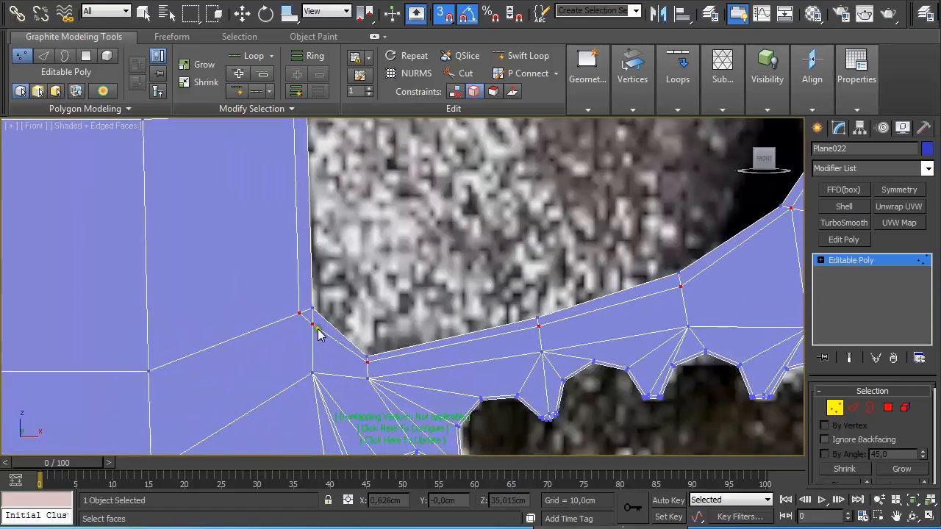
{"action": "left_click", "coordinate": [297, 316]}
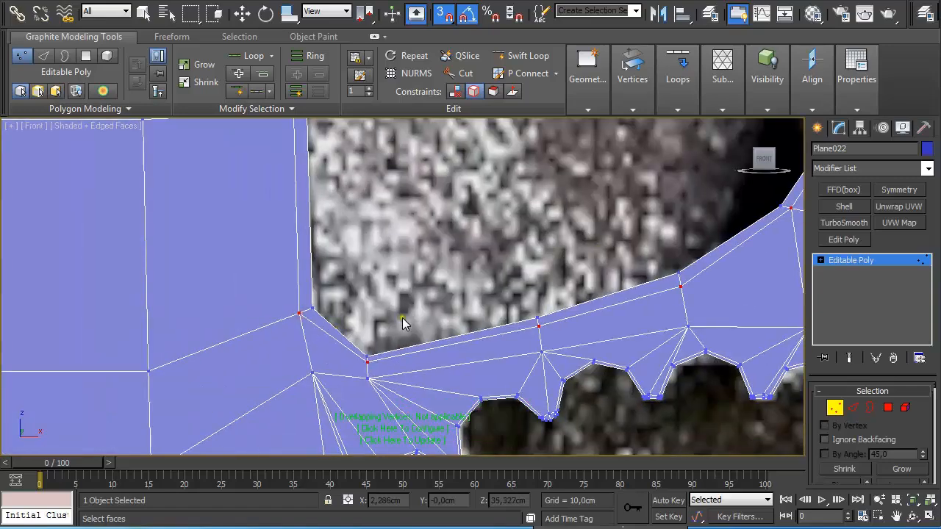
{"action": "scroll", "coordinate": [428, 294], "scroll_direction": "down", "scroll_amount": 5}
{"action": "middle_click_drag", "start_coordinate": [477, 248], "coordinate": [416, 366]}
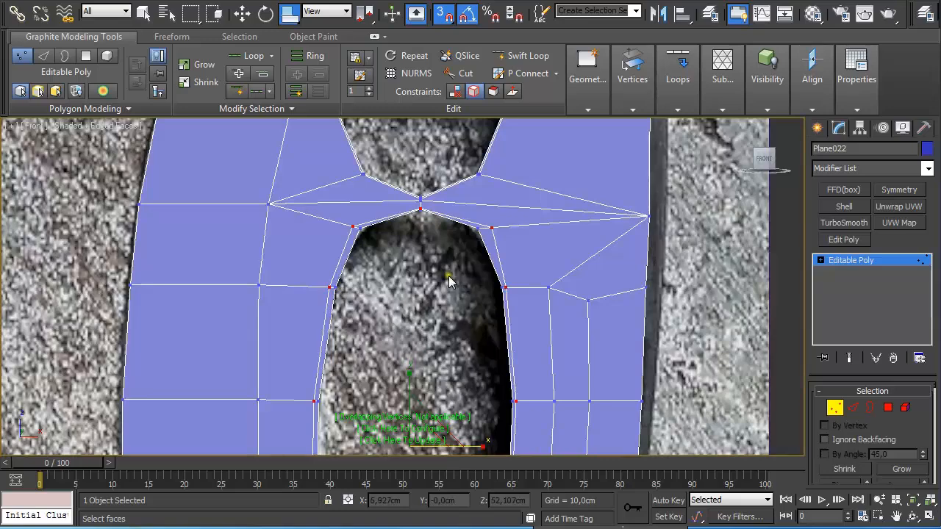
- Turn off snapping and move the left corner vertex of the supporting loop closer to the long opening's upper rim
{"action": "scroll", "coordinate": [449, 281], "scroll_direction": "up", "scroll_amount": 5}
{"action": "middle_click_drag", "start_coordinate": [460, 236], "coordinate": [478, 358]}
{"action": "scroll", "coordinate": [478, 359], "scroll_direction": "up", "scroll_amount": 4}
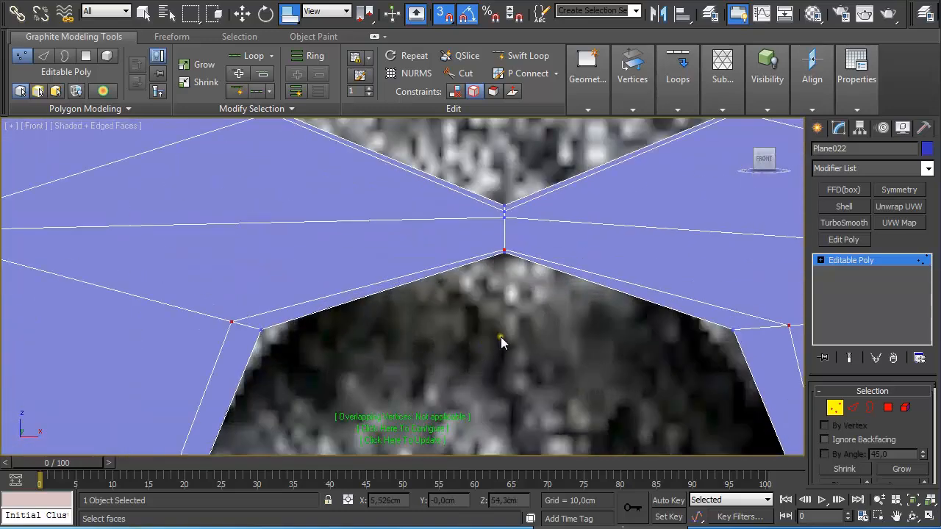
{"action": "left_click", "coordinate": [231, 322]}
{"action": "key", "text": "w"}
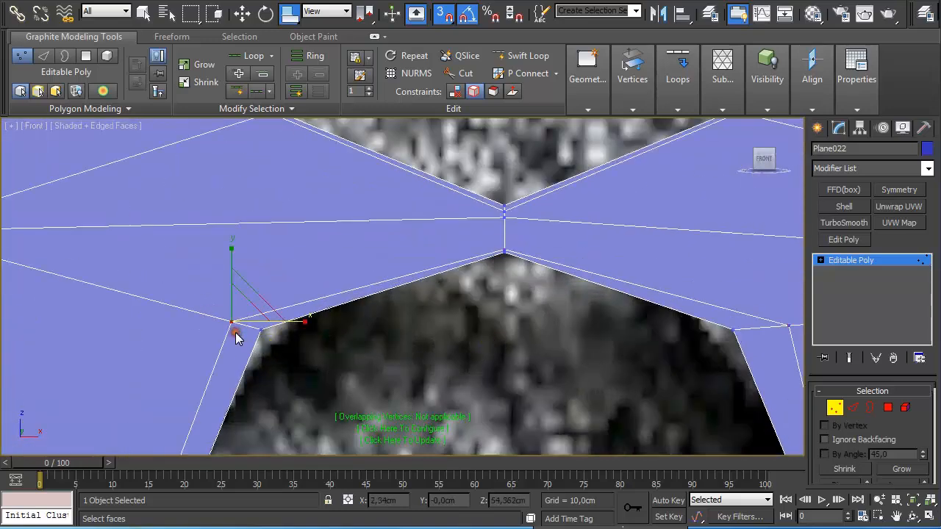
{"action": "left_click_drag", "start_coordinate": [254, 297], "coordinate": [267, 306]}
{"action": "key", "text": "ctrl+z"}
{"action": "key", "text": "s"}
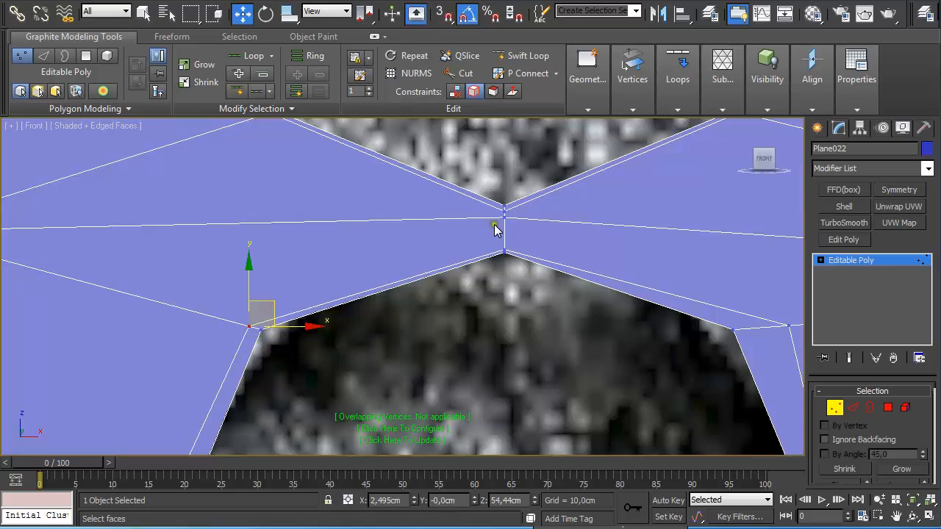
- Nudge the loop's middle vertex above the long opening slightly upward and pull its right corner vertex closer to the rim
{"action": "left_click", "coordinate": [504, 250]}
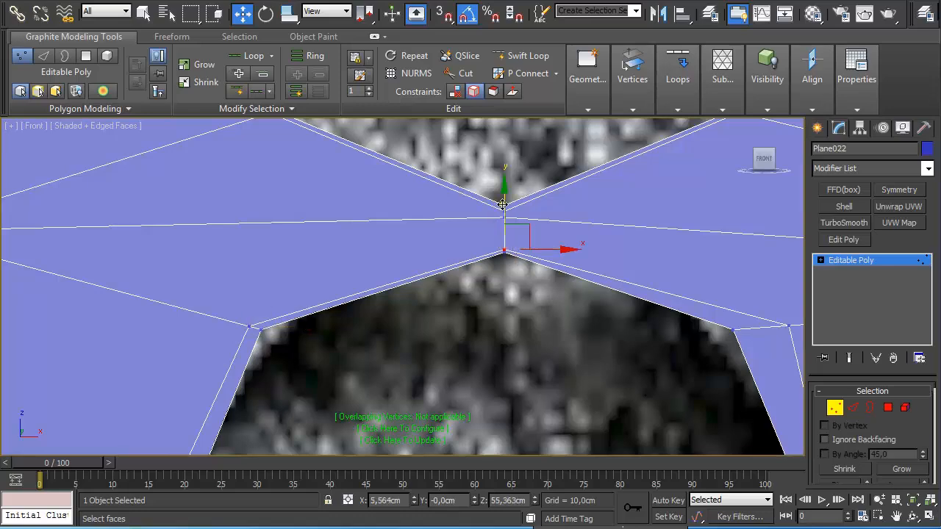
{"action": "left_click_drag", "start_coordinate": [502, 205], "coordinate": [505, 199]}
{"action": "middle_click_drag", "start_coordinate": [648, 324], "coordinate": [432, 255]}
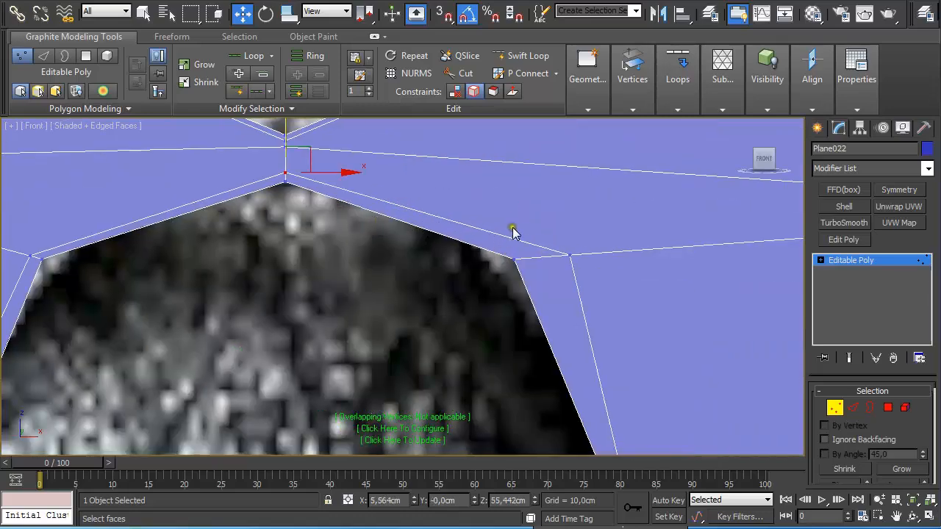
{"action": "left_click", "coordinate": [570, 255]}
{"action": "left_click_drag", "start_coordinate": [584, 242], "coordinate": [557, 241]}
- Examine the supporting loops down both sides of the long opening and around the round hole
{"action": "scroll", "coordinate": [558, 240], "scroll_direction": "down", "scroll_amount": 3}
{"action": "middle_click_drag", "start_coordinate": [540, 373], "coordinate": [528, 132]}
{"action": "middle_click_drag", "start_coordinate": [488, 309], "coordinate": [482, 161]}
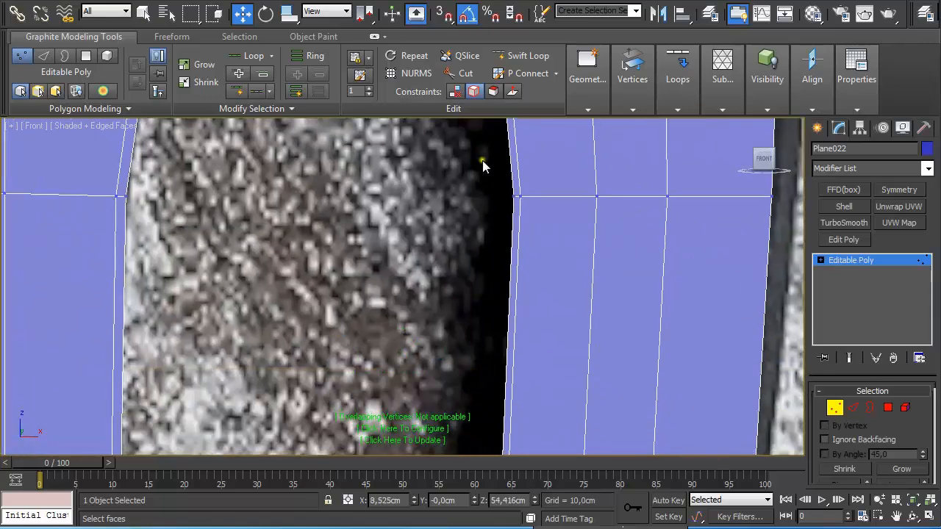
{"action": "scroll", "coordinate": [470, 260], "scroll_direction": "down", "scroll_amount": 3}
{"action": "middle_click_drag", "start_coordinate": [443, 272], "coordinate": [428, 295]}
{"action": "scroll", "coordinate": [412, 208], "scroll_direction": "down", "scroll_amount": 4}
{"action": "scroll", "coordinate": [411, 233], "scroll_direction": "down", "scroll_amount": 4}
{"action": "middle_click_drag", "start_coordinate": [397, 225], "coordinate": [424, 317]}
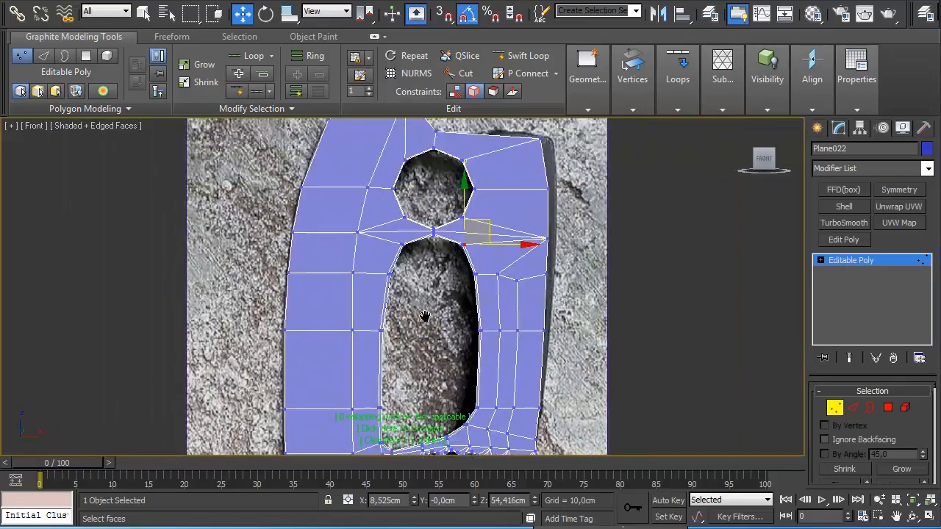
- Insert a Swift Loop along the blade just outside the long edge running down from the upper peak
{"action": "middle_click_drag", "start_coordinate": [413, 180], "coordinate": [456, 274]}
{"action": "left_click", "coordinate": [522, 55]}
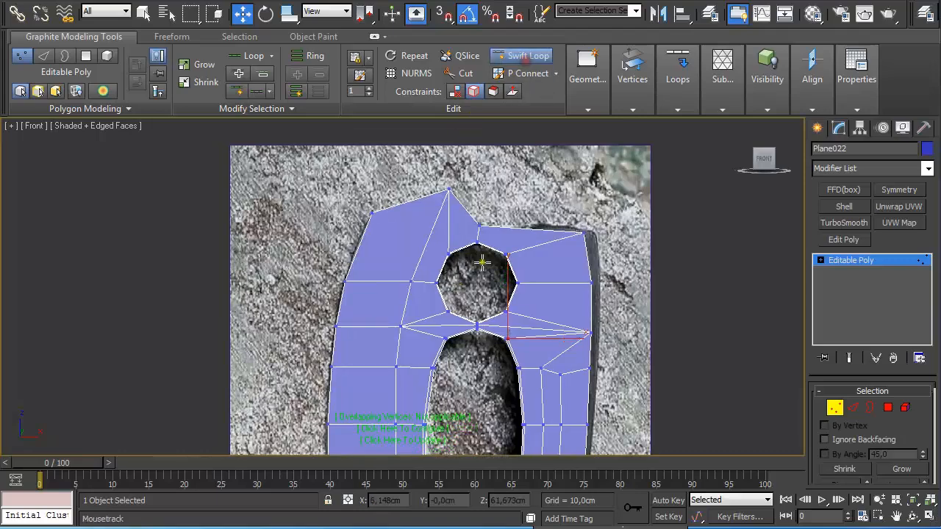
{"action": "scroll", "coordinate": [471, 195], "scroll_direction": "up", "scroll_amount": 3}
{"action": "middle_click_drag", "start_coordinate": [470, 195], "coordinate": [503, 277]}
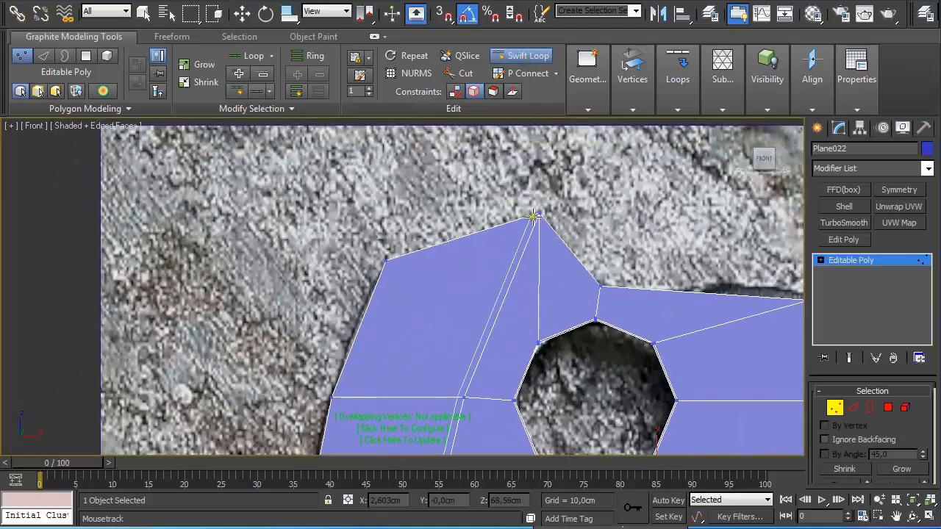
{"action": "left_click", "coordinate": [526, 218]}
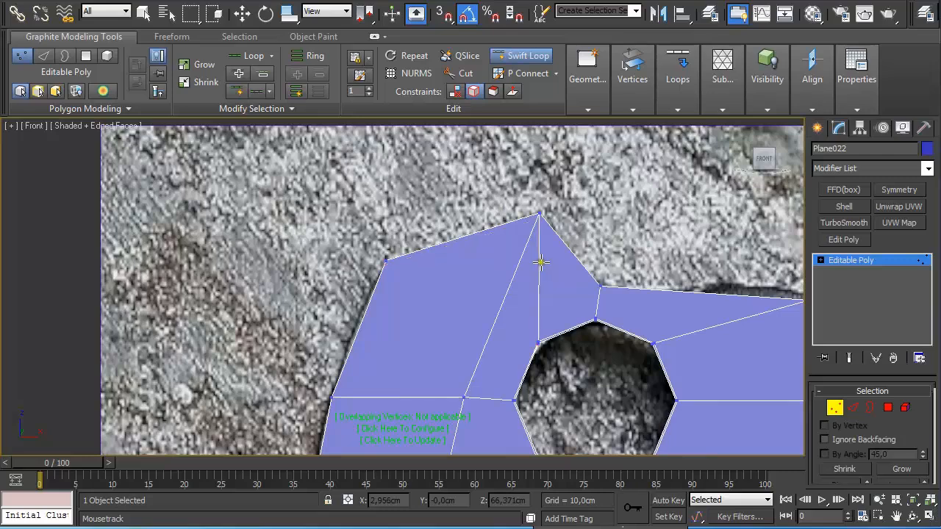
{"action": "scroll", "coordinate": [548, 249], "scroll_direction": "up", "scroll_amount": 5}
{"action": "scroll", "coordinate": [662, 205], "scroll_direction": "down", "scroll_amount": 3}
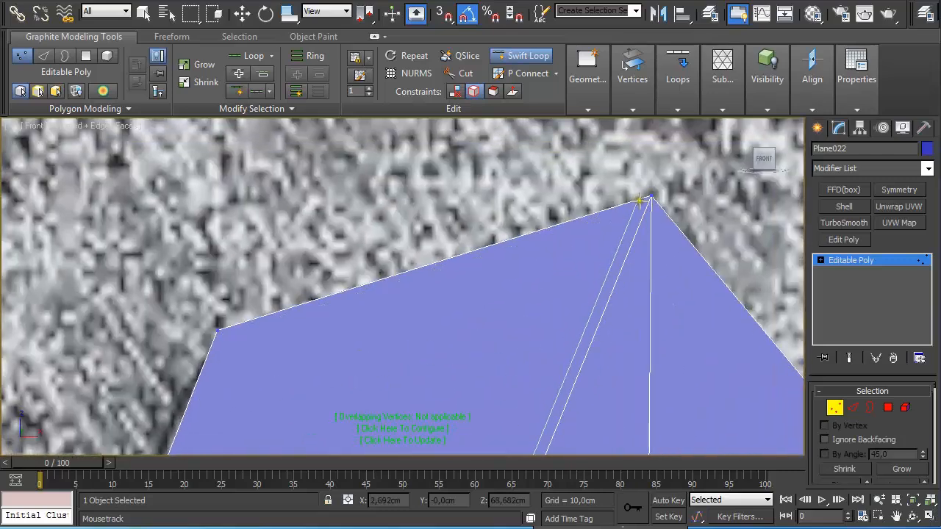
{"action": "left_click", "coordinate": [637, 199]}
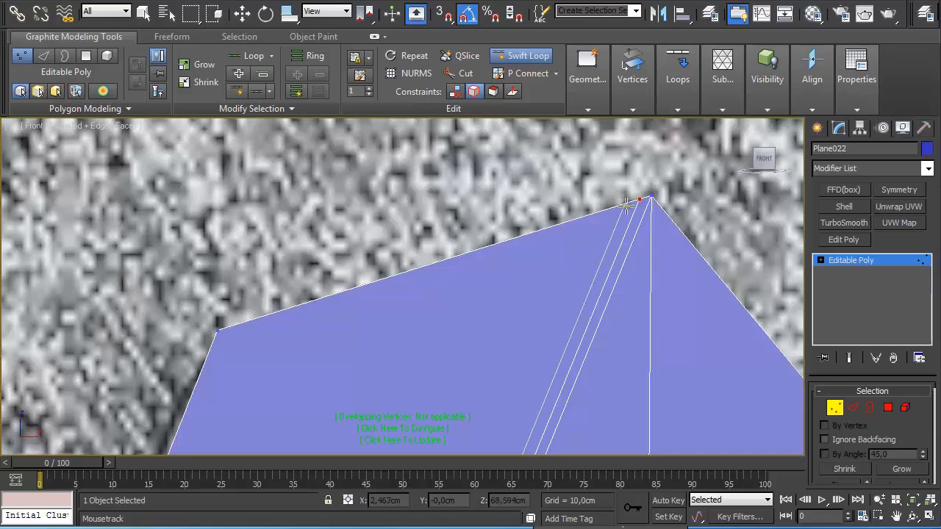
{"action": "scroll", "coordinate": [629, 206], "scroll_direction": "down", "scroll_amount": 6}
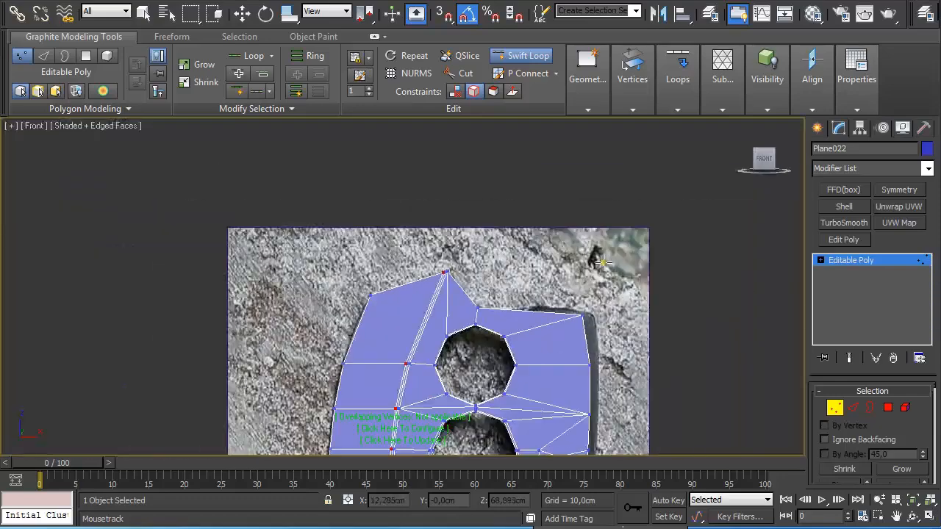
{"action": "scroll", "coordinate": [561, 327], "scroll_direction": "up", "scroll_amount": 4}
{"action": "key", "text": "w"}
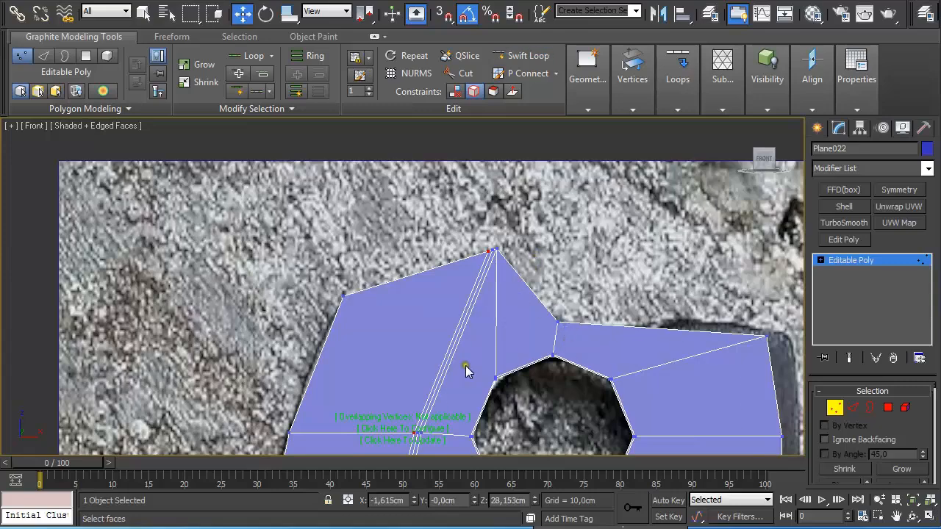
- Leave vertex editing and apply TurboSmooth to the whole mesh with 2 iterations and Isoline Display enabled
{"action": "scroll", "coordinate": [478, 332], "scroll_direction": "down", "scroll_amount": 5}
{"action": "middle_click_drag", "start_coordinate": [462, 414], "coordinate": [454, 283]}
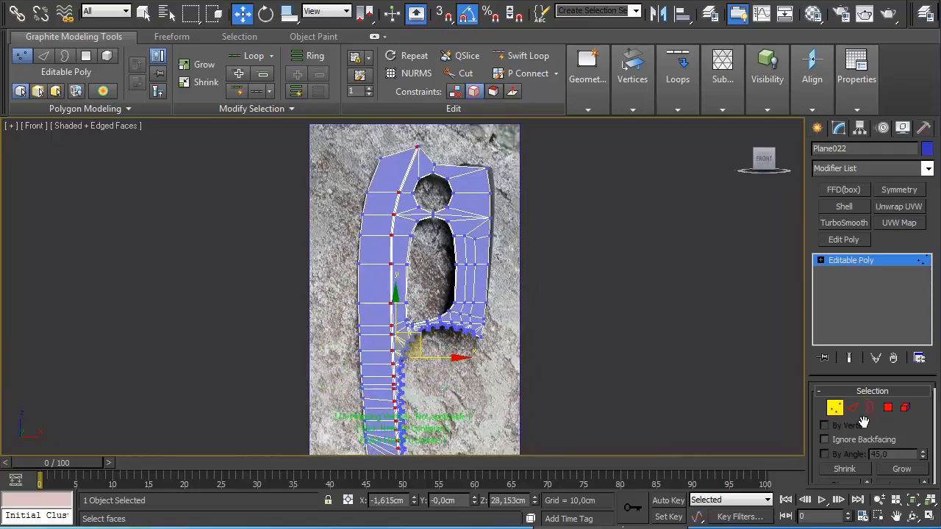
{"action": "left_click", "coordinate": [836, 410]}
{"action": "left_click", "coordinate": [833, 223]}
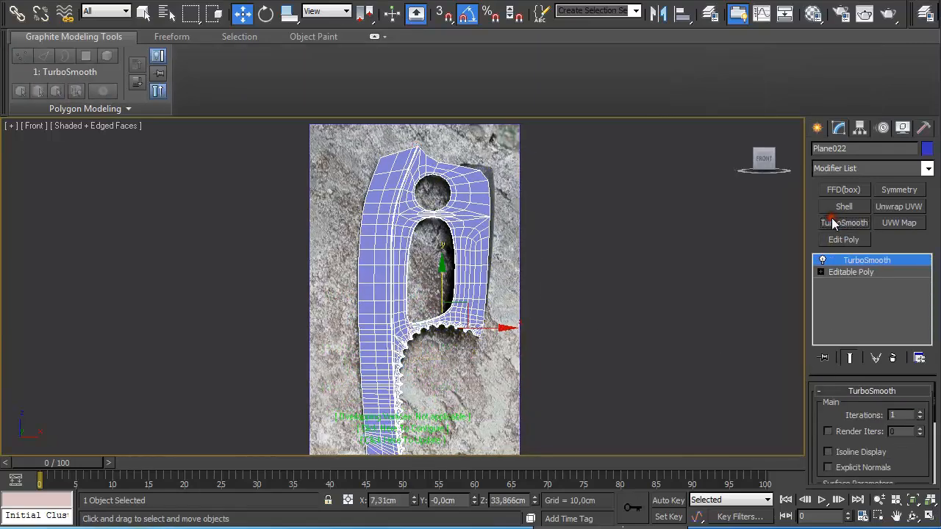
{"action": "left_click", "coordinate": [919, 413]}
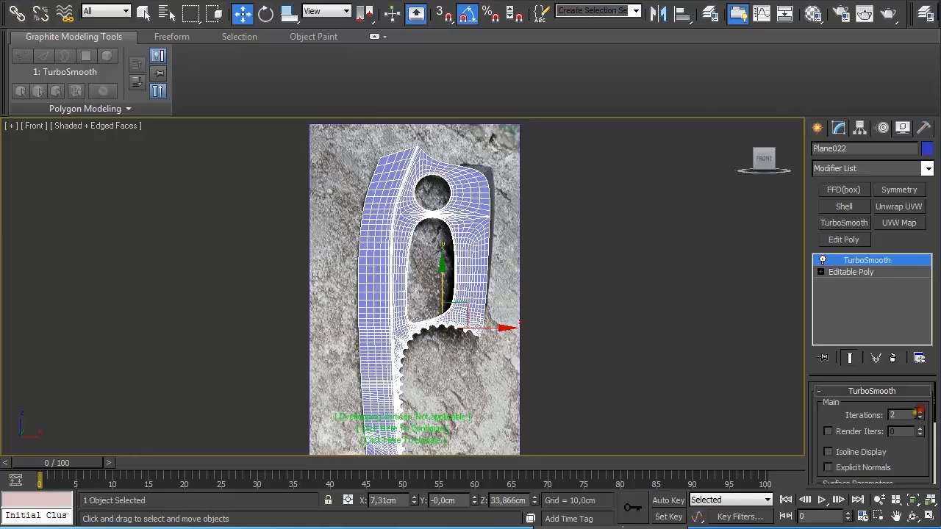
{"action": "left_click", "coordinate": [828, 452]}
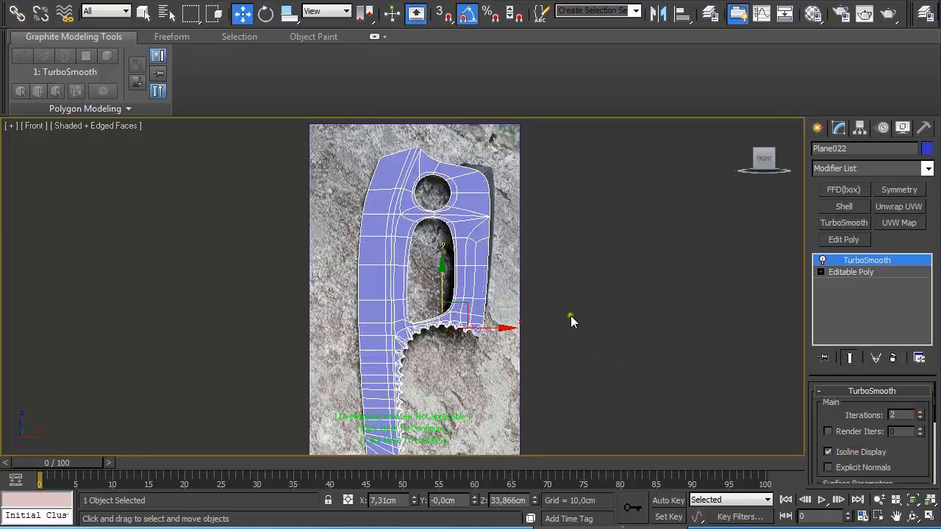
- Examine the smoothed blade, openings and teeth in the Perspective view with the mesh deselected and edged faces toggled
{"action": "key", "text": "p"}
{"action": "middle_click_drag", "start_coordinate": [565, 261], "coordinate": [334, 266], "text": "alt"}
{"action": "left_click", "coordinate": [364, 270]}
{"action": "mouse_move", "coordinate": [239, 259]}
{"action": "middle_mouse_down", "text": "alt"}
{"action": "mouse_move", "coordinate": [487, 247]}
{"action": "mouse_move", "coordinate": [458, 243]}
{"action": "mouse_move", "coordinate": [451, 260]}
{"action": "mouse_move", "coordinate": [432, 230]}
{"action": "mouse_move", "coordinate": [410, 255]}
{"action": "mouse_move", "coordinate": [452, 292]}
{"action": "mouse_move", "coordinate": [464, 369]}
{"action": "middle_mouse_up", "text": "alt"}
{"action": "key", "text": "F4"}
{"action": "scroll", "coordinate": [451, 285], "scroll_direction": "up", "scroll_amount": 5}
{"action": "middle_click_drag", "start_coordinate": [488, 230], "coordinate": [505, 337]}
{"action": "middle_click_drag", "start_coordinate": [516, 225], "coordinate": [430, 324]}
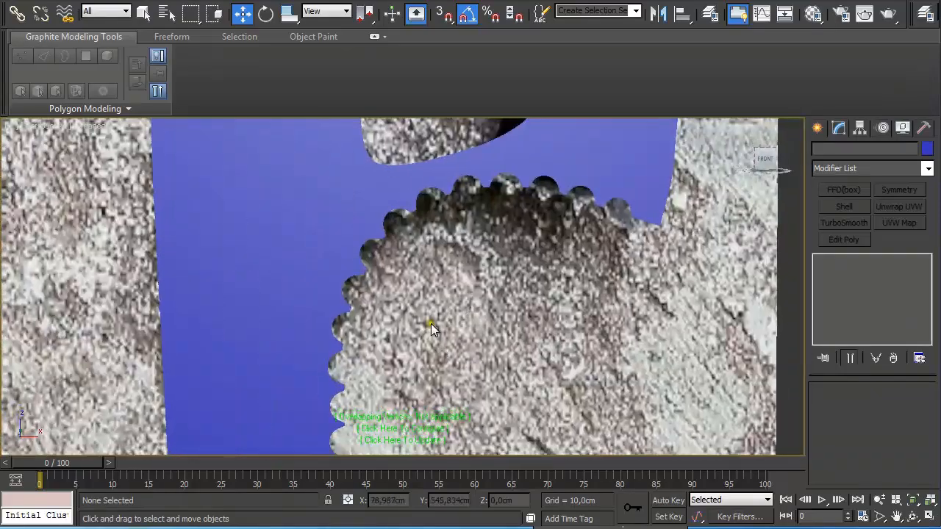
{"action": "scroll", "coordinate": [434, 323], "scroll_direction": "up", "scroll_amount": 2}
{"action": "scroll", "coordinate": [368, 260], "scroll_direction": "down", "scroll_amount": 3}
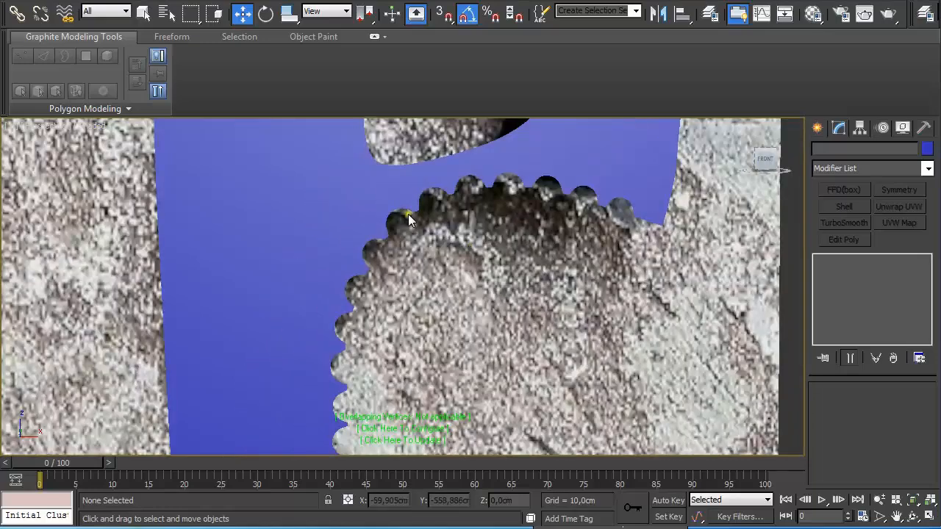
{"action": "left_click", "coordinate": [507, 208]}
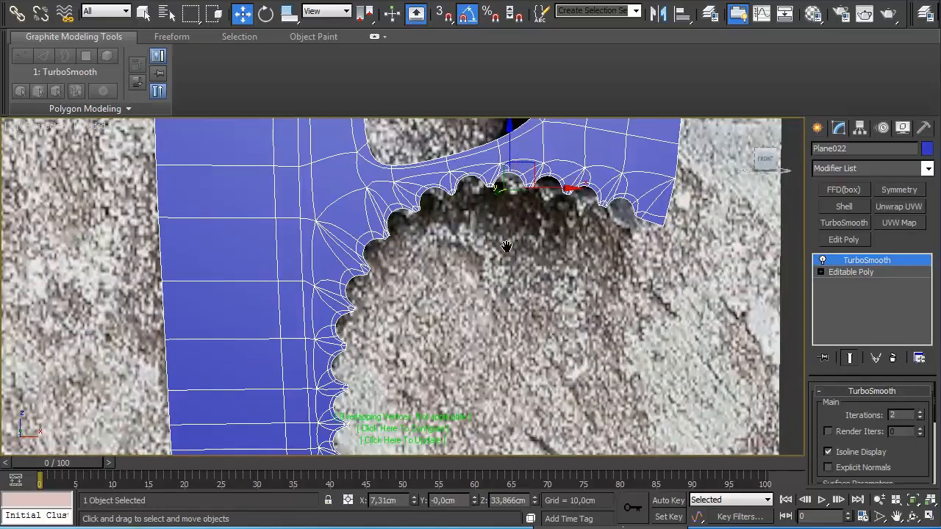
{"action": "scroll", "coordinate": [506, 246], "scroll_direction": "down", "scroll_amount": 2}
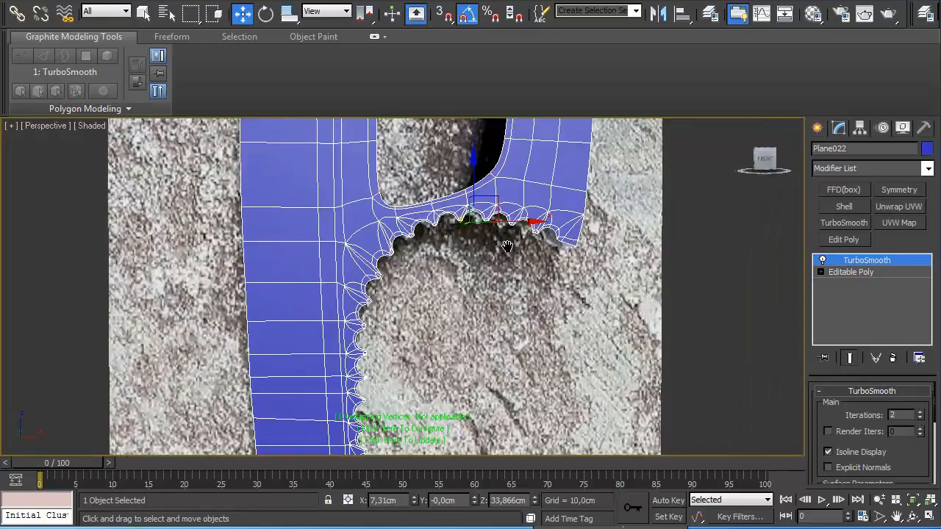
- Replace the TurboSmooth modifier with a Shell modifier that has a 1 cm outer amount
{"action": "left_click", "coordinate": [892, 358]}
{"action": "key", "text": "z"}
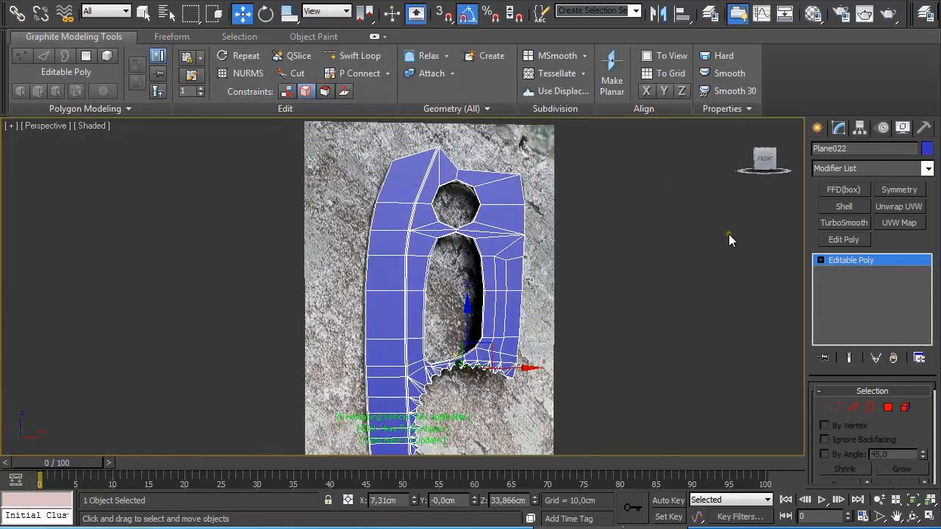
{"action": "left_click", "coordinate": [842, 207]}
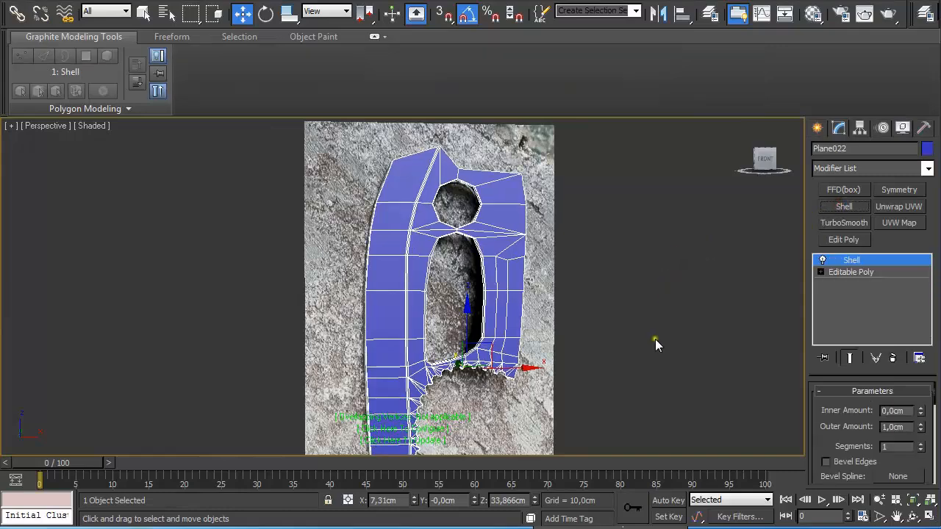
- Examine the shelled thickness along the teeth from the side and below, especially near the long opening's lower corner
{"action": "scroll", "coordinate": [657, 339], "scroll_direction": "up", "scroll_amount": 6}
{"action": "middle_click_drag", "start_coordinate": [661, 335], "coordinate": [555, 157]}
{"action": "middle_click_drag", "start_coordinate": [623, 351], "coordinate": [563, 208]}
{"action": "middle_click_drag", "start_coordinate": [561, 291], "coordinate": [568, 56]}
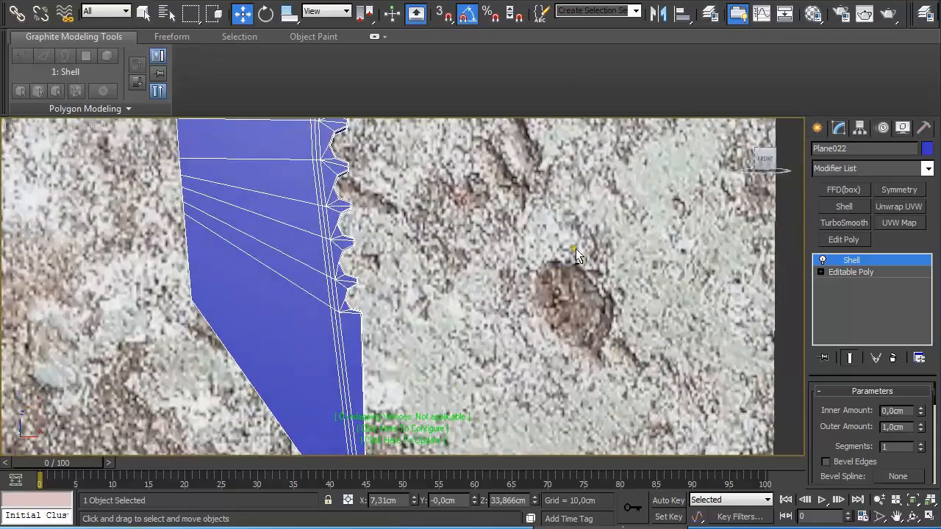
{"action": "middle_click_drag", "start_coordinate": [575, 249], "coordinate": [510, 384], "text": "alt"}
{"action": "middle_click_drag", "start_coordinate": [507, 291], "coordinate": [562, 450]}
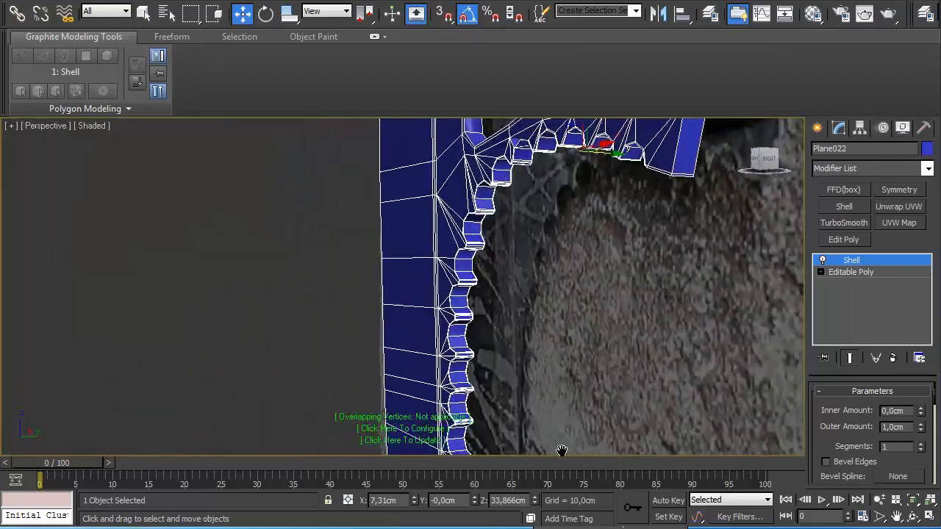
{"action": "middle_click_drag", "start_coordinate": [583, 278], "coordinate": [560, 311], "text": "alt"}
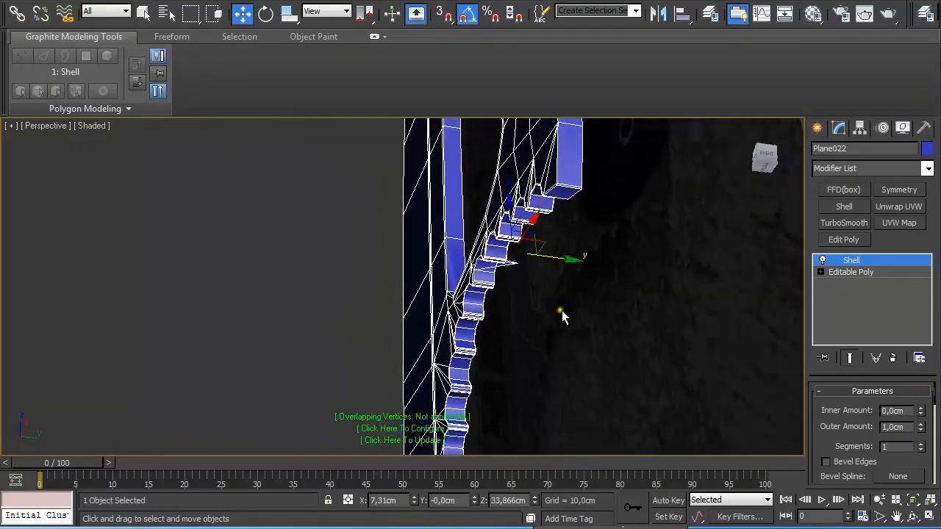
{"action": "scroll", "coordinate": [561, 316], "scroll_direction": "up", "scroll_amount": 6}
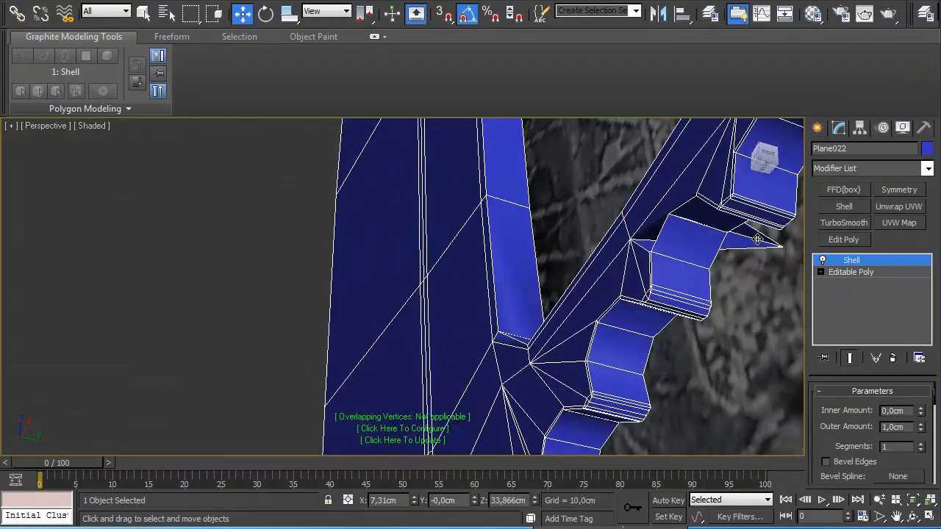
{"action": "scroll", "coordinate": [775, 258], "scroll_direction": "down", "scroll_amount": 3}
{"action": "middle_click_drag", "start_coordinate": [771, 219], "coordinate": [653, 327]}
{"action": "scroll", "coordinate": [639, 346], "scroll_direction": "down", "scroll_amount": 3}
{"action": "middle_click_drag", "start_coordinate": [622, 268], "coordinate": [643, 306]}
{"action": "scroll", "coordinate": [641, 304], "scroll_direction": "down", "scroll_amount": 3}
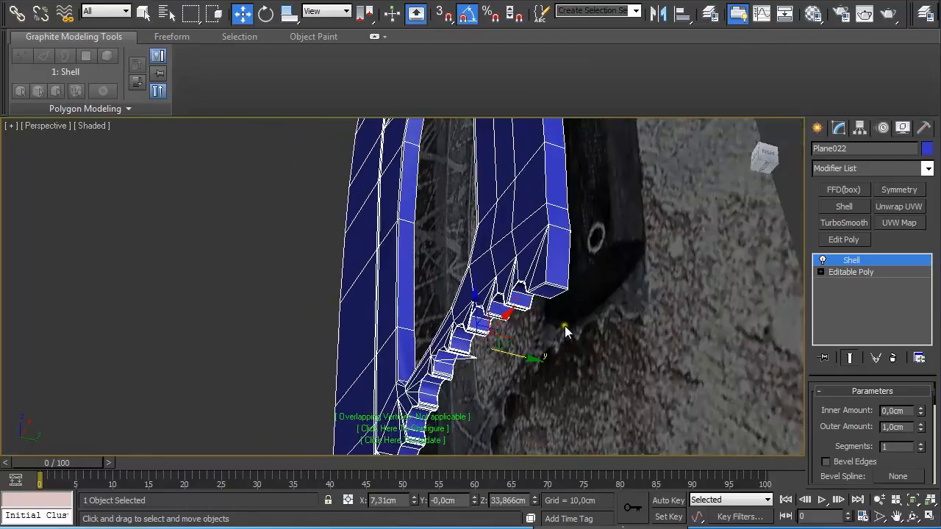
{"action": "scroll", "coordinate": [564, 327], "scroll_direction": "up", "scroll_amount": 2}
{"action": "middle_click_drag", "start_coordinate": [563, 364], "coordinate": [670, 300]}
{"action": "scroll", "coordinate": [683, 311], "scroll_direction": "up", "scroll_amount": 4}
{"action": "middle_click_drag", "start_coordinate": [713, 326], "coordinate": [642, 272]}
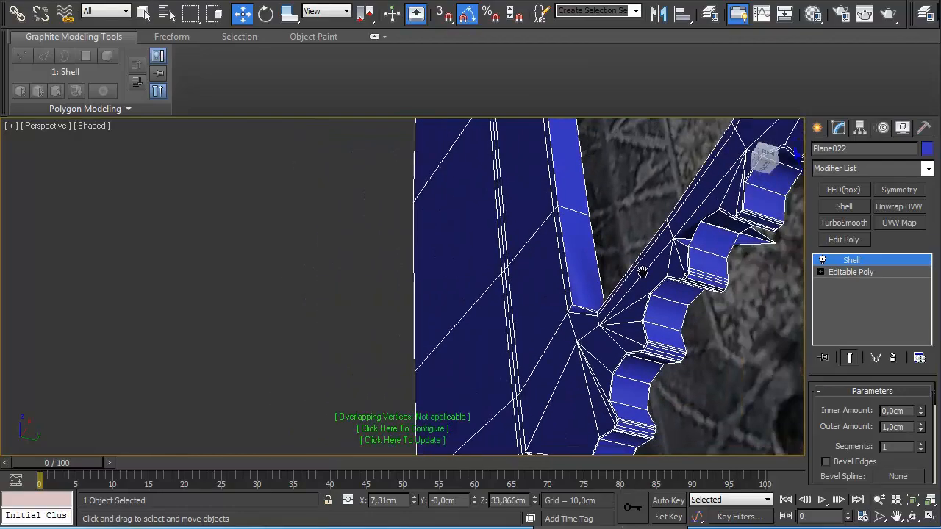
{"action": "middle_click_drag", "start_coordinate": [738, 313], "coordinate": [668, 293], "text": "alt"}
- Compare the teeth below the long opening in the base Editable Poly and in the Shell result at close range
{"action": "left_click", "coordinate": [840, 272]}
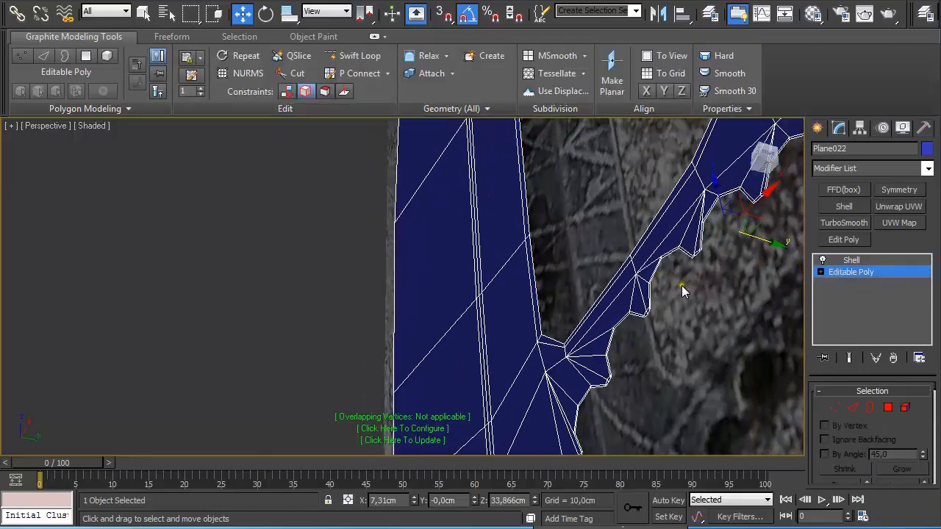
{"action": "key", "text": "z"}
{"action": "middle_click_drag", "start_coordinate": [519, 282], "coordinate": [614, 305], "text": "alt"}
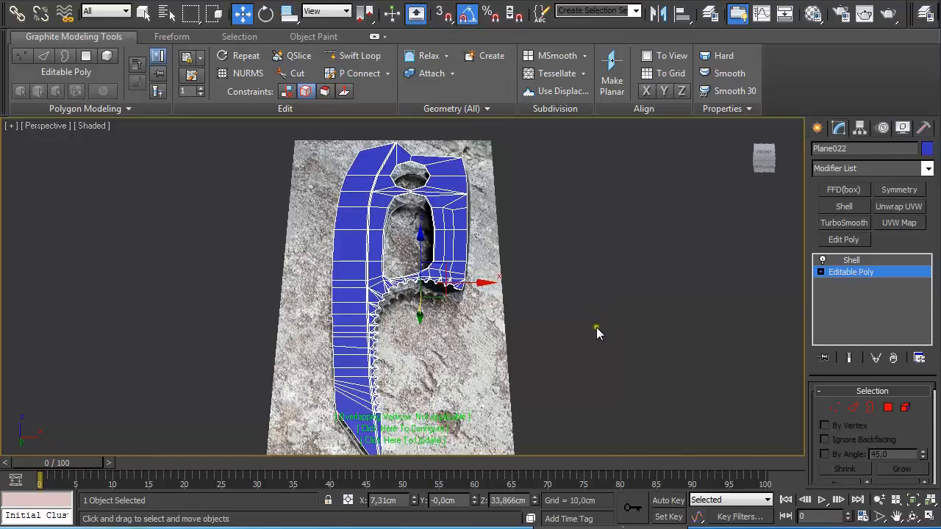
{"action": "scroll", "coordinate": [516, 308], "scroll_direction": "up", "scroll_amount": 10}
{"action": "scroll", "coordinate": [430, 262], "scroll_direction": "up", "scroll_amount": 6}
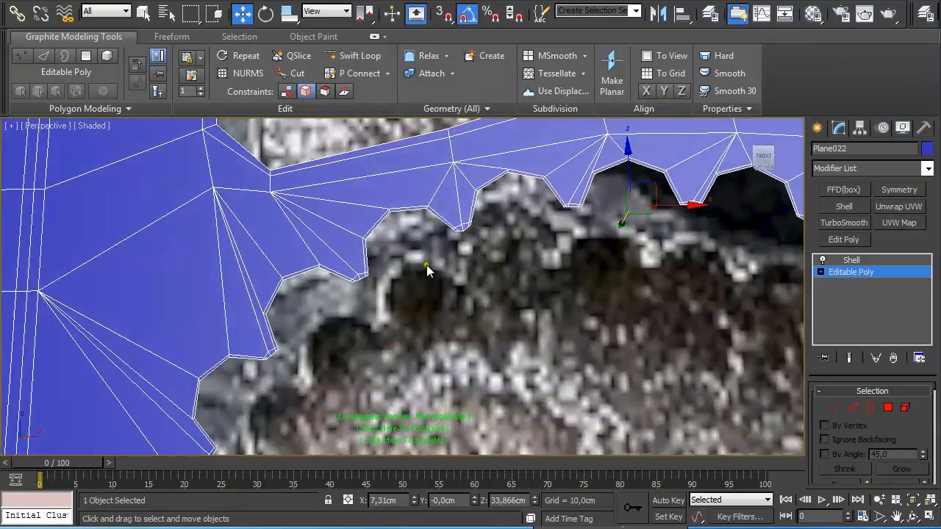
{"action": "middle_click_drag", "start_coordinate": [430, 267], "coordinate": [446, 324]}
{"action": "scroll", "coordinate": [446, 324], "scroll_direction": "up", "scroll_amount": 4}
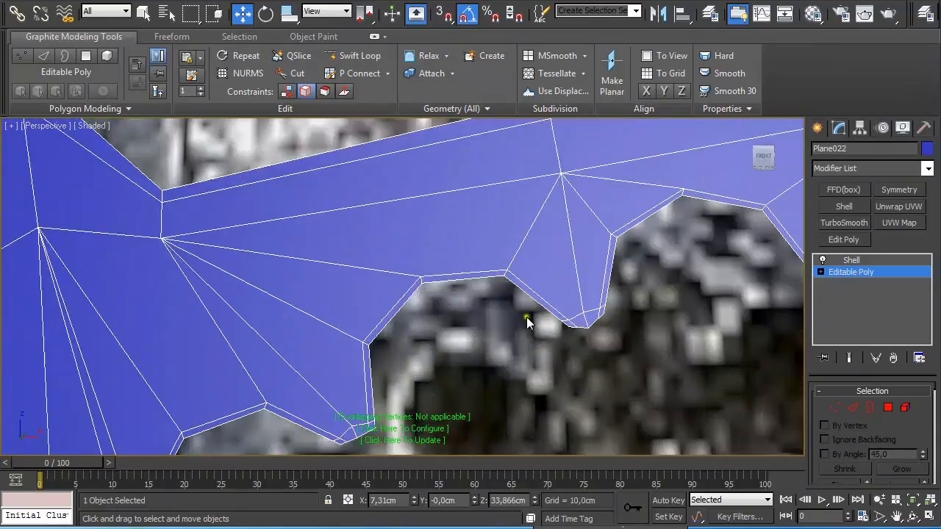
{"action": "left_click", "coordinate": [853, 262]}
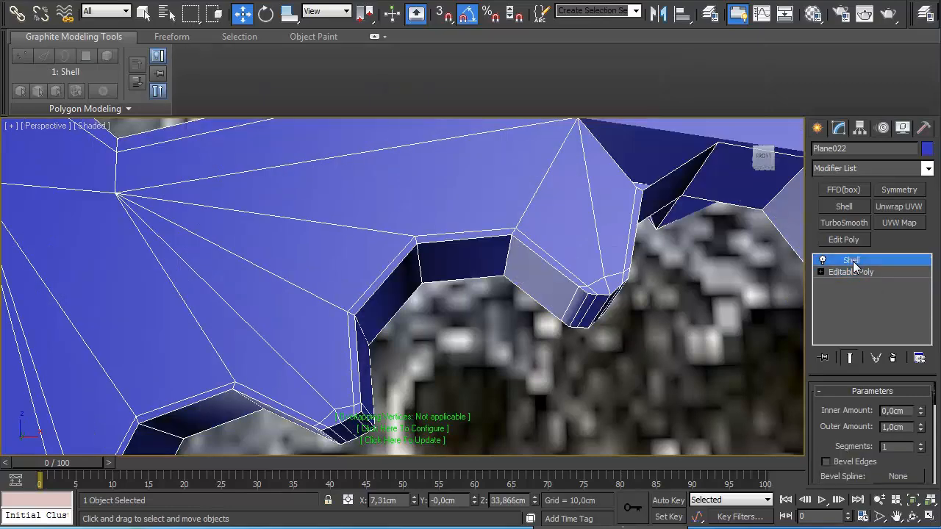
- Raise the fan vertex above the tooth in the base Editable Poly with constraints set to None, and check it with the Shell shown
{"action": "middle_click_drag", "start_coordinate": [702, 252], "coordinate": [529, 356]}
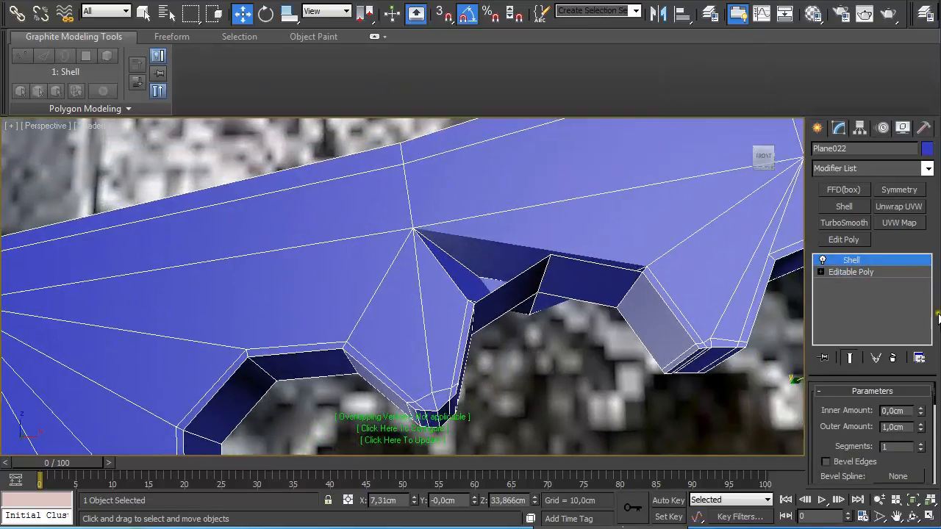
{"action": "left_click", "coordinate": [845, 272]}
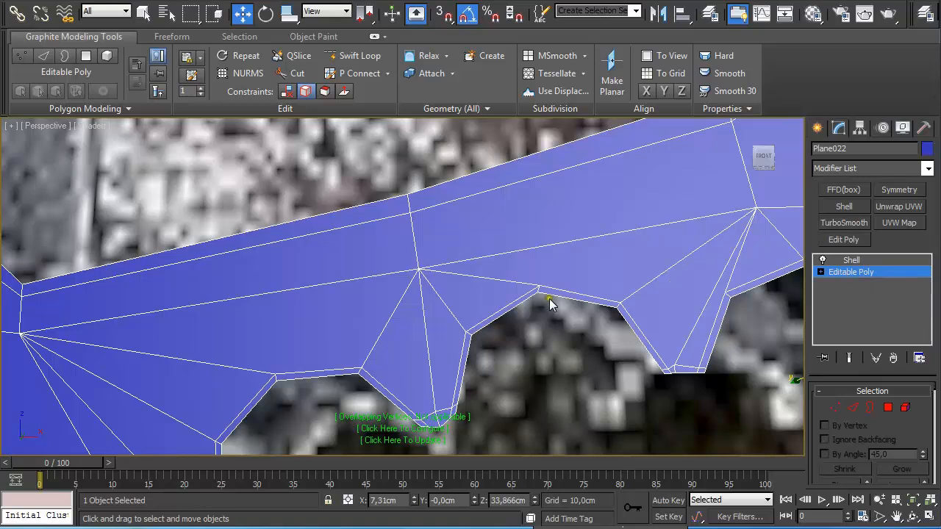
{"action": "key", "text": "1"}
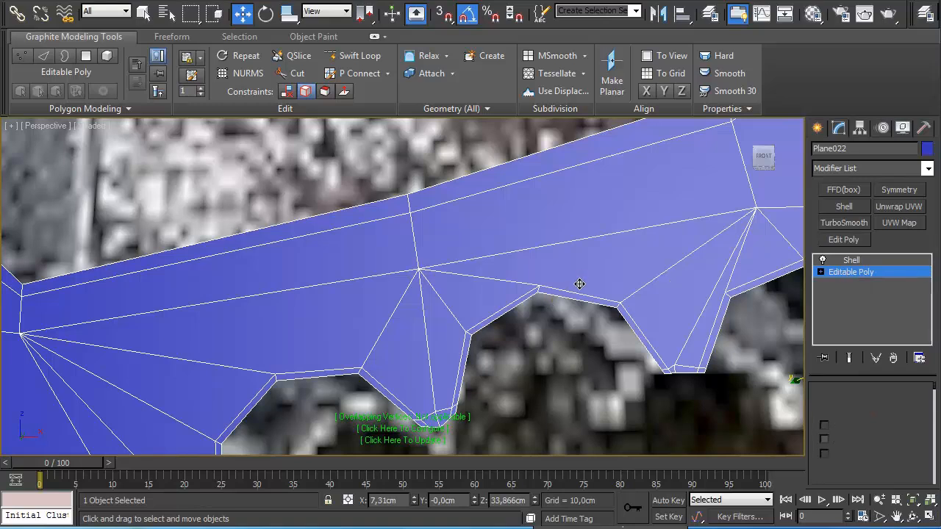
{"action": "left_click", "coordinate": [428, 441]}
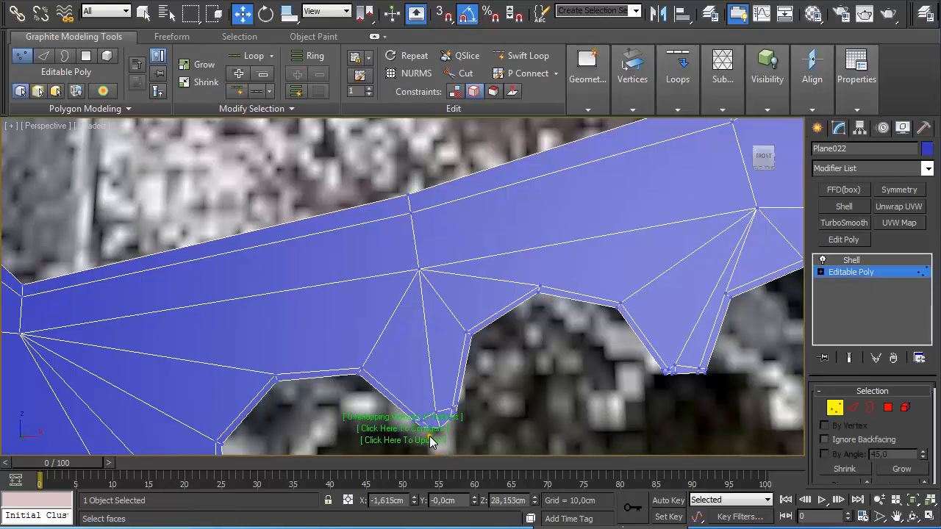
{"action": "left_click", "coordinate": [416, 269]}
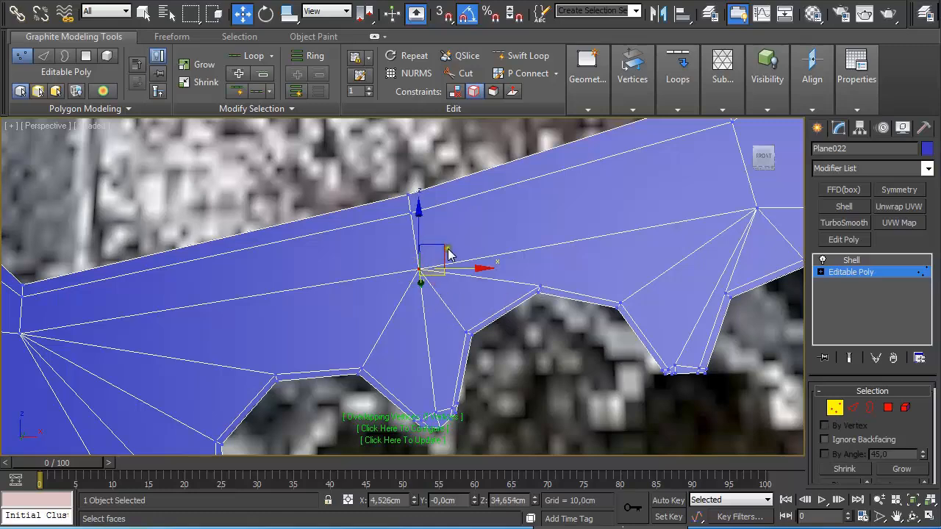
{"action": "middle_click_drag", "start_coordinate": [462, 233], "coordinate": [467, 274], "text": "alt"}
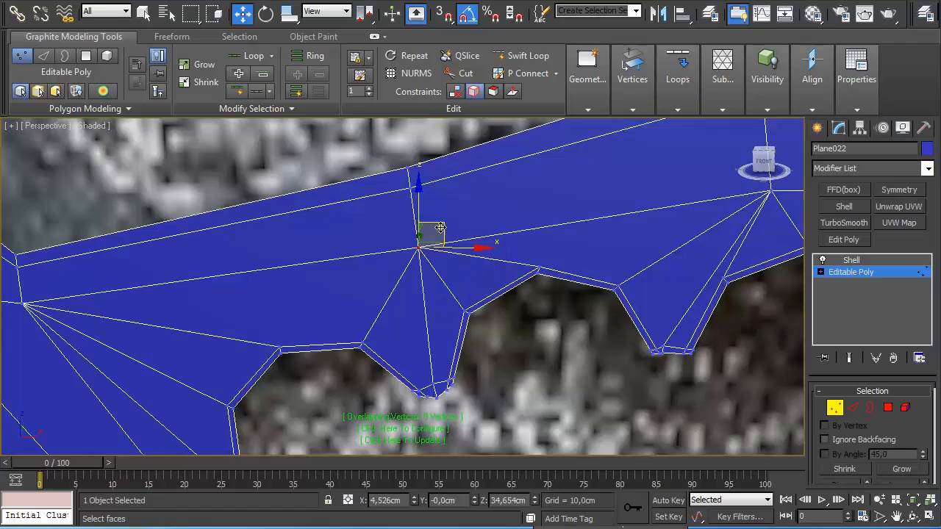
{"action": "left_click_drag", "start_coordinate": [440, 229], "coordinate": [433, 211]}
{"action": "left_click", "coordinate": [455, 91]}
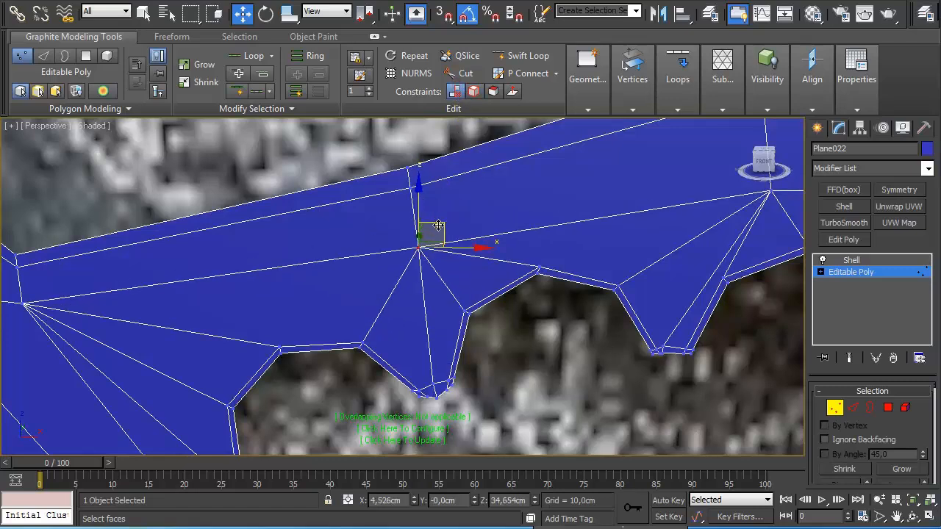
{"action": "left_click_drag", "start_coordinate": [438, 225], "coordinate": [451, 207]}
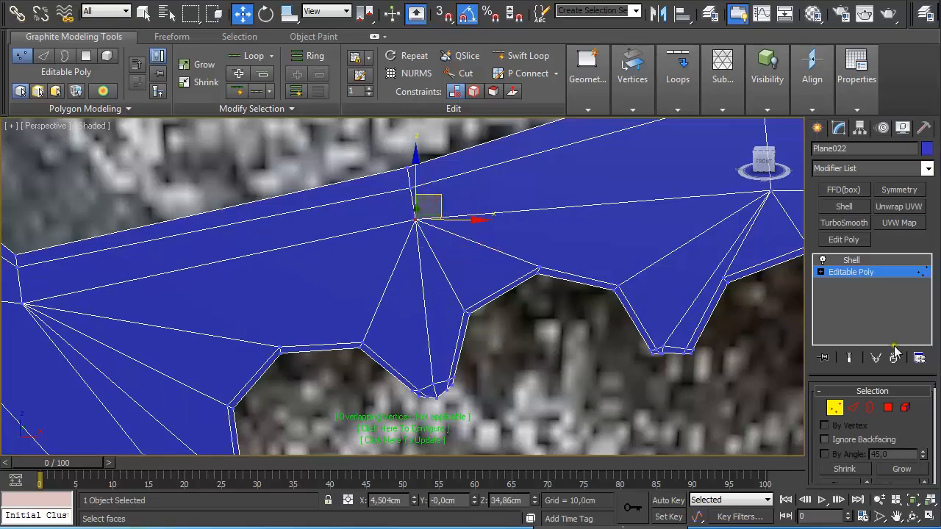
{"action": "left_click", "coordinate": [851, 357]}
{"action": "middle_click_drag", "start_coordinate": [611, 402], "coordinate": [575, 324], "text": "alt"}
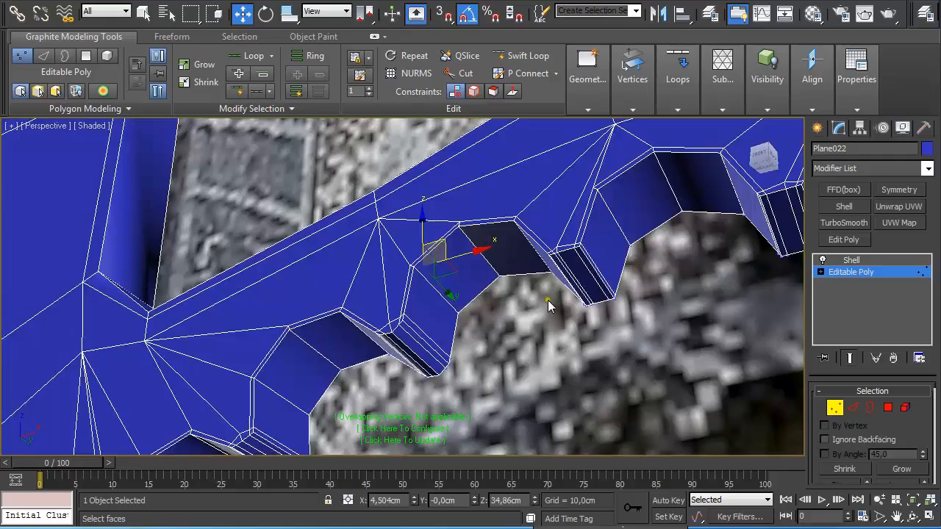
{"action": "mouse_move", "coordinate": [547, 300]}
{"action": "middle_mouse_down", "text": "alt"}
{"action": "mouse_move", "coordinate": [542, 280]}
{"action": "mouse_move", "coordinate": [548, 304]}
{"action": "mouse_move", "coordinate": [560, 316]}
{"action": "mouse_move", "coordinate": [550, 290]}
{"action": "mouse_move", "coordinate": [574, 322]}
{"action": "mouse_move", "coordinate": [477, 309]}
{"action": "mouse_move", "coordinate": [497, 329]}
{"action": "mouse_move", "coordinate": [531, 325]}
{"action": "mouse_move", "coordinate": [550, 267]}
{"action": "mouse_move", "coordinate": [578, 330]}
{"action": "mouse_move", "coordinate": [553, 318]}
{"action": "middle_mouse_up", "text": "alt"}
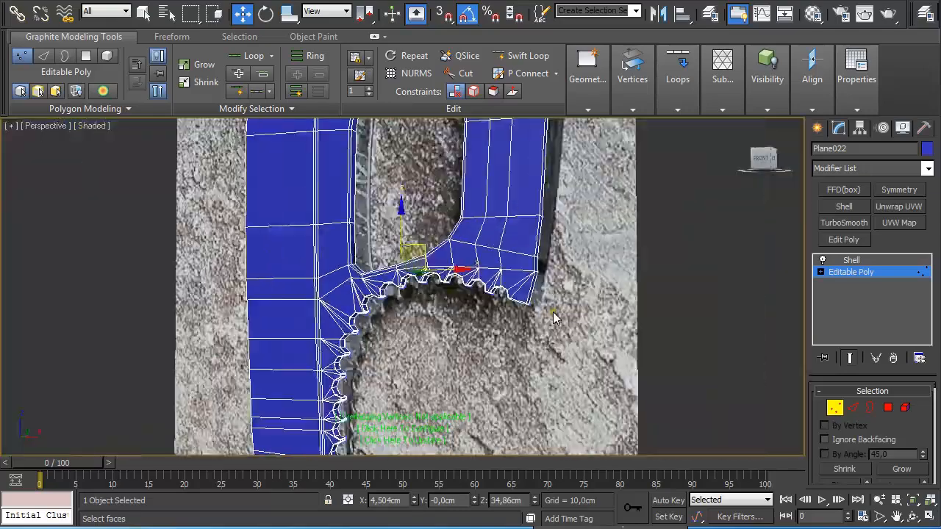
- Collapse the Shell modifier stack and convert the resulting mesh to an Editable Poly
{"action": "scroll", "coordinate": [554, 313], "scroll_direction": "down", "scroll_amount": 5}
{"action": "scroll", "coordinate": [517, 269], "scroll_direction": "up", "scroll_amount": 5}
{"action": "middle_click_drag", "start_coordinate": [533, 215], "coordinate": [586, 341]}
{"action": "left_click", "coordinate": [845, 261]}
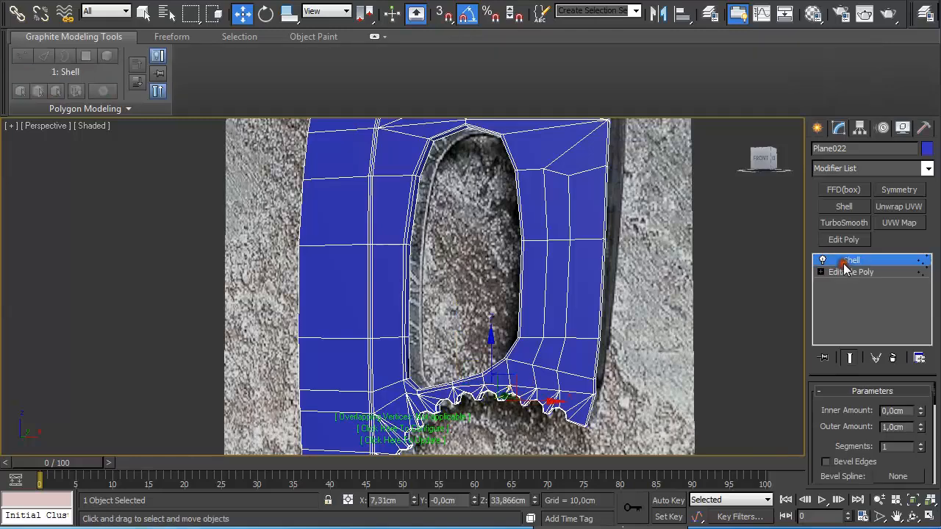
{"action": "right_click", "coordinate": [845, 262]}
{"action": "left_click", "coordinate": [898, 390]}
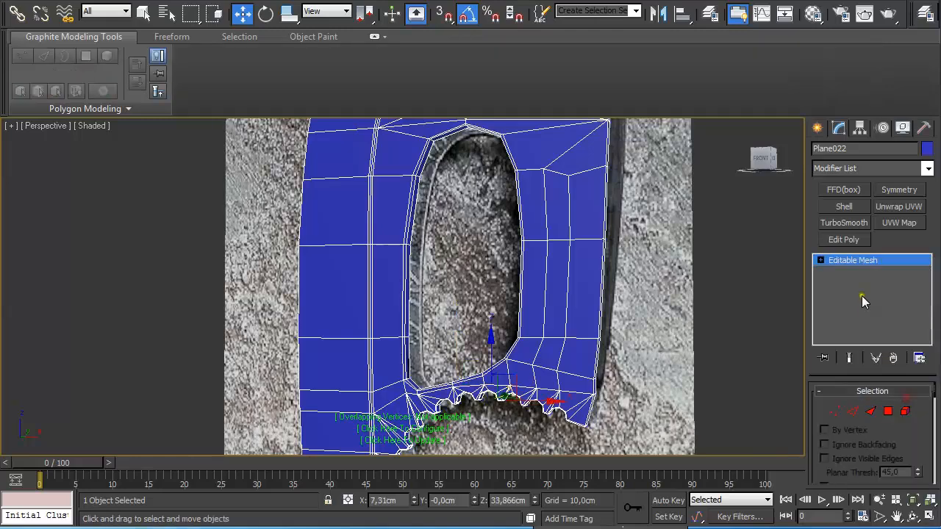
{"action": "right_click", "coordinate": [853, 263]}
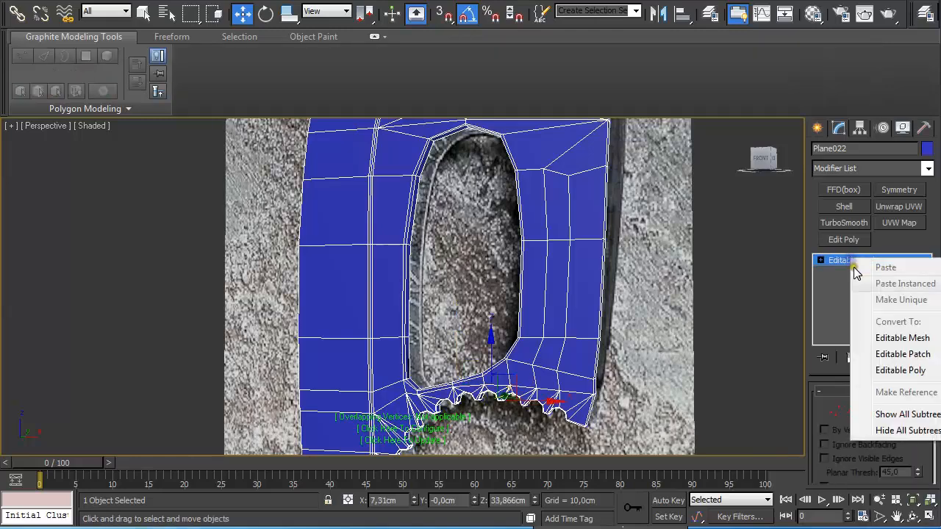
{"action": "left_click", "coordinate": [901, 371]}
- Clear the smoothing groups of the narrow polygons below the blade's pointed upper tip on the front face
{"action": "middle_click_drag", "start_coordinate": [482, 278], "coordinate": [499, 353], "text": "alt"}
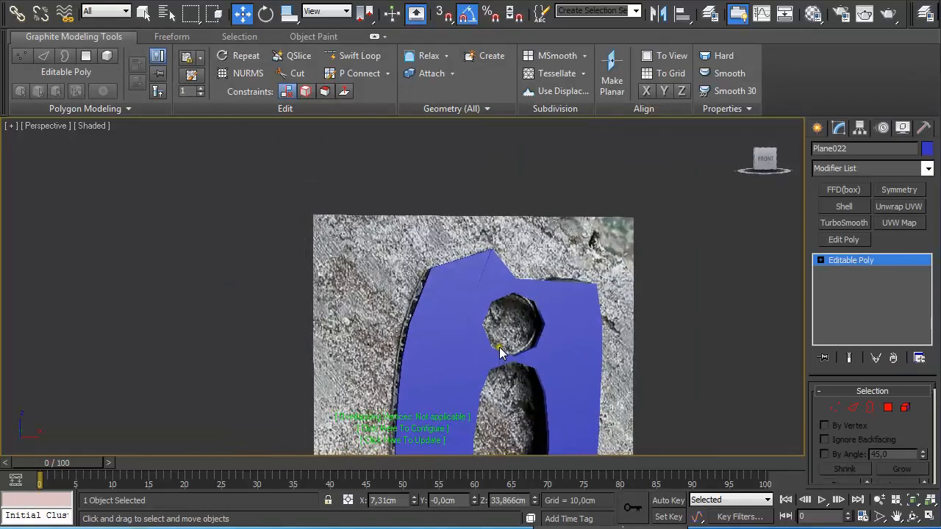
{"action": "scroll", "coordinate": [507, 321], "scroll_direction": "up", "scroll_amount": 10}
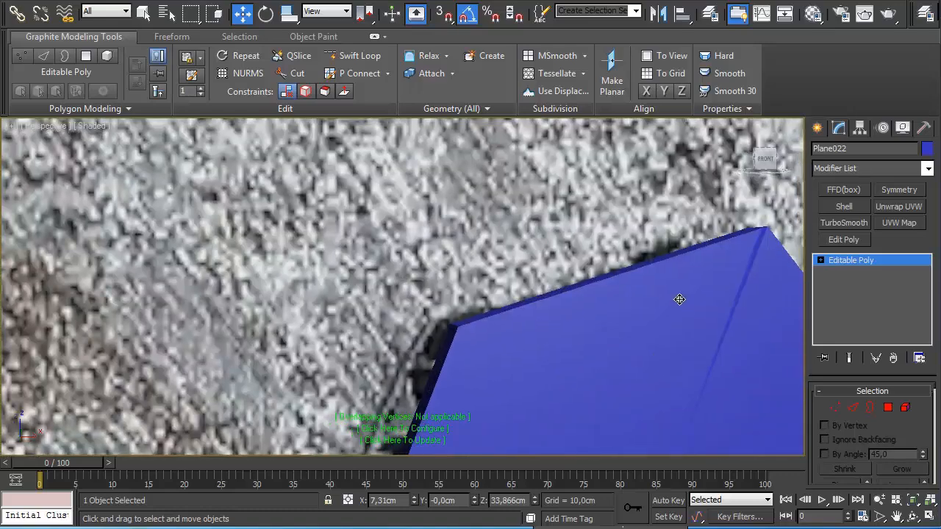
{"action": "middle_click_drag", "start_coordinate": [679, 300], "coordinate": [508, 311]}
{"action": "scroll", "coordinate": [525, 315], "scroll_direction": "up", "scroll_amount": 3}
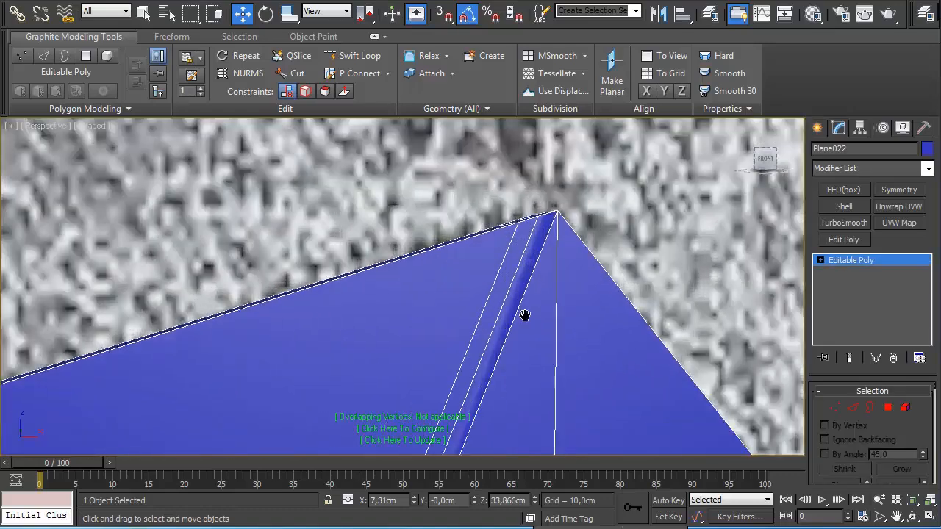
{"action": "left_click", "coordinate": [887, 408]}
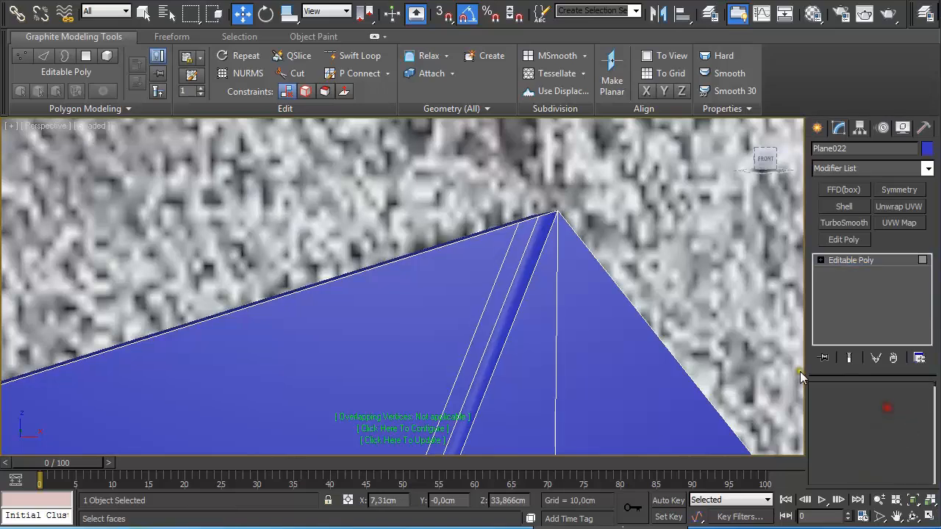
{"action": "left_click", "coordinate": [540, 254]}
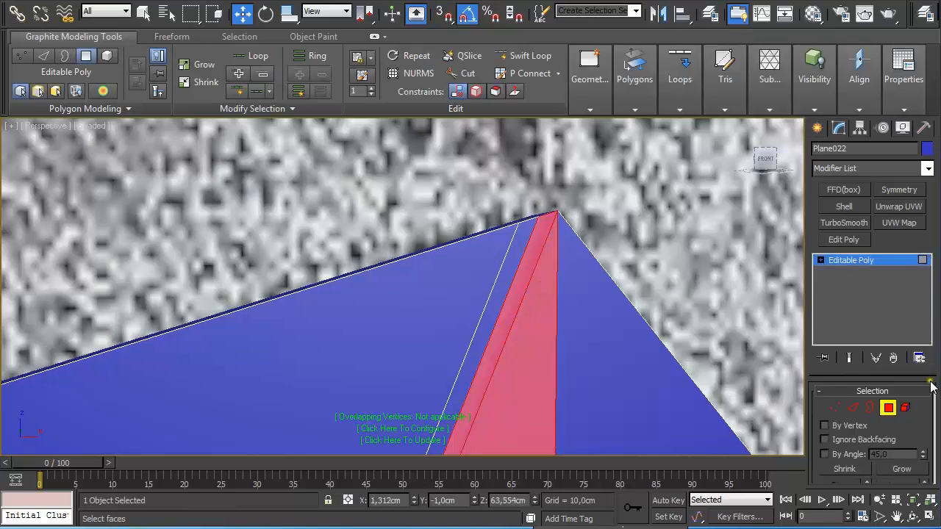
{"action": "left_click_drag", "start_coordinate": [937, 390], "coordinate": [936, 428]}
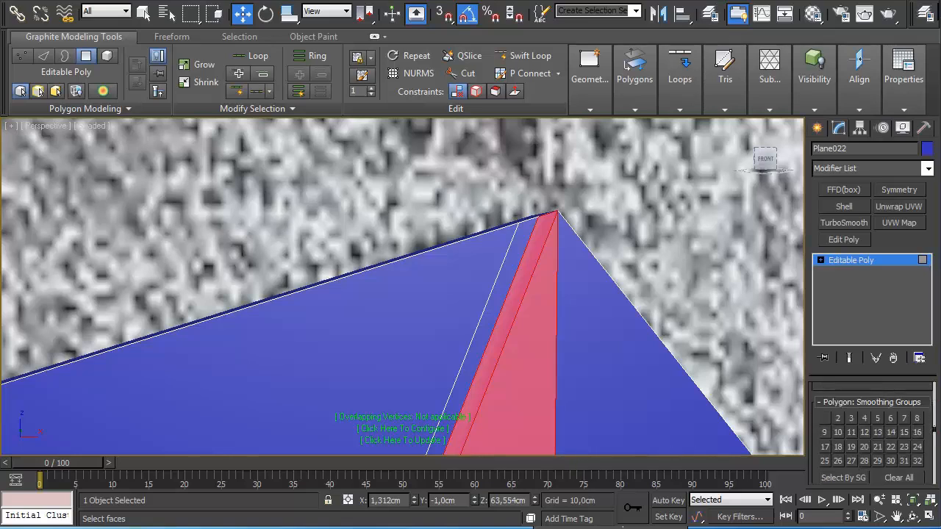
{"action": "left_click", "coordinate": [898, 478]}
{"action": "left_click", "coordinate": [672, 214]}
- Clear the smoothing groups of the narrow polygon strip below the same tip on the back face
{"action": "middle_click_drag", "start_coordinate": [672, 214], "coordinate": [713, 242], "text": "alt"}
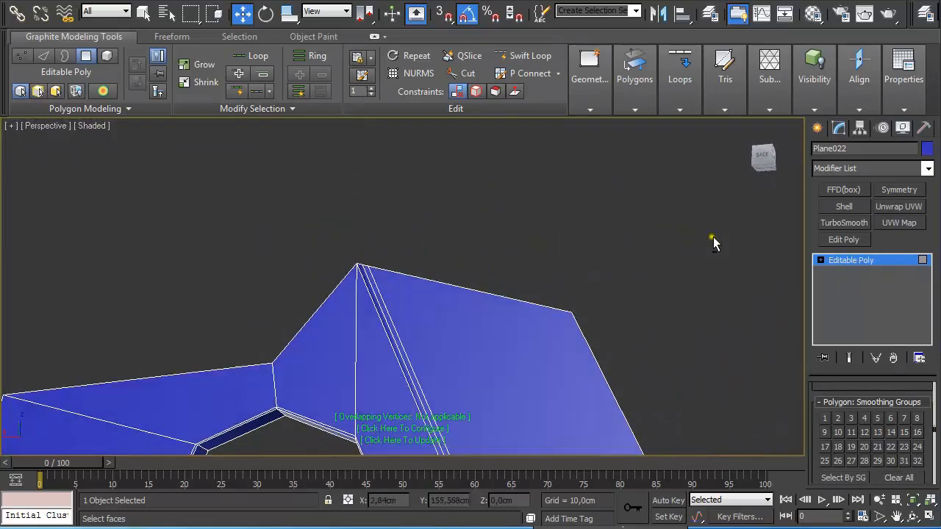
{"action": "left_click", "coordinate": [370, 291]}
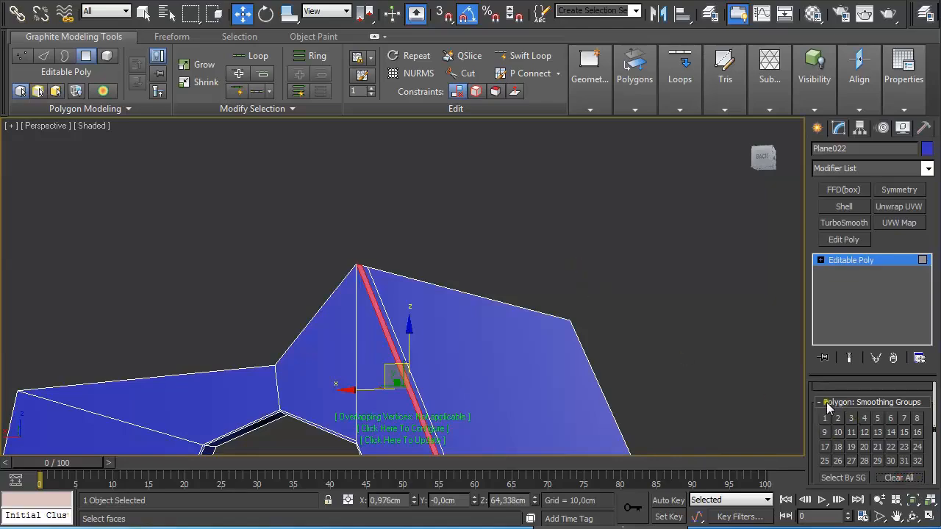
{"action": "left_click", "coordinate": [642, 303]}
- Space out the outer-edge vertices above the blade's lower bend in the Front view, sliding them with the Edge constraint
{"action": "middle_click_drag", "start_coordinate": [643, 303], "coordinate": [394, 304], "text": "alt"}
{"action": "scroll", "coordinate": [488, 366], "scroll_direction": "down", "scroll_amount": 2}
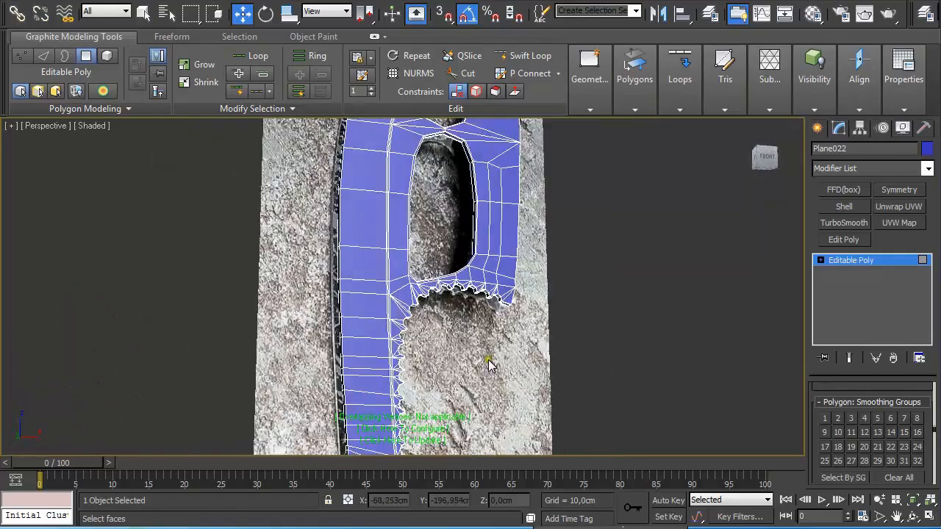
{"action": "middle_click_drag", "start_coordinate": [519, 416], "coordinate": [605, 295]}
{"action": "scroll", "coordinate": [605, 295], "scroll_direction": "up", "scroll_amount": 2}
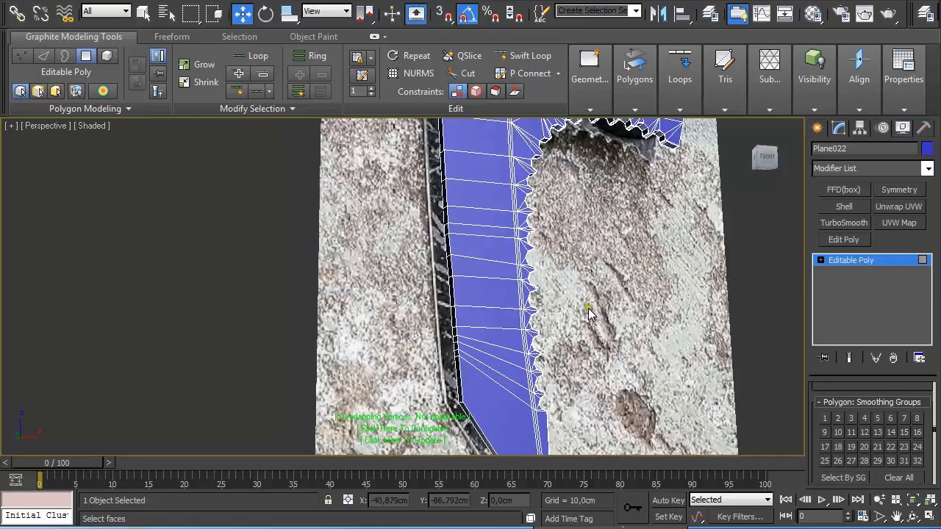
{"action": "key", "text": "f"}
{"action": "scroll", "coordinate": [478, 349], "scroll_direction": "up", "scroll_amount": 10}
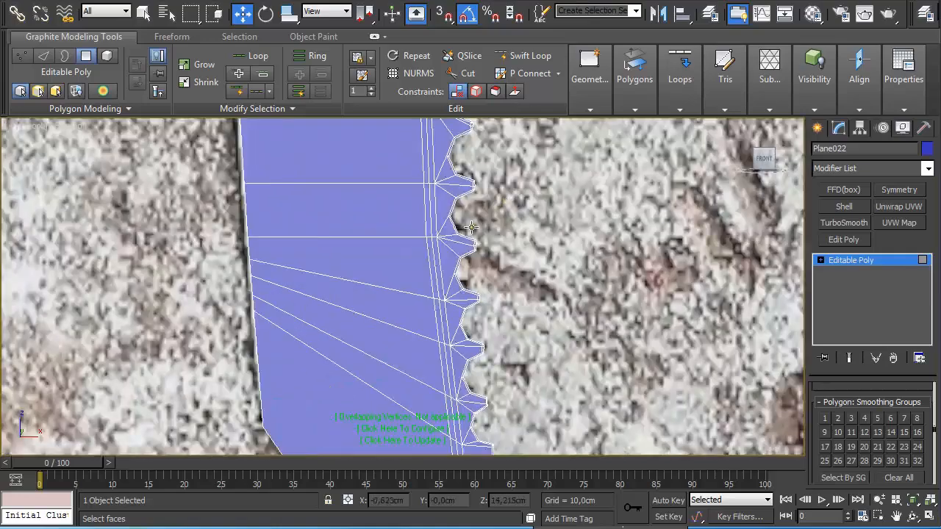
{"action": "middle_click_drag", "start_coordinate": [301, 305], "coordinate": [350, 250]}
{"action": "key", "text": "1"}
{"action": "left_click_drag", "start_coordinate": [290, 254], "coordinate": [315, 272]}
{"action": "left_click", "coordinate": [474, 92]}
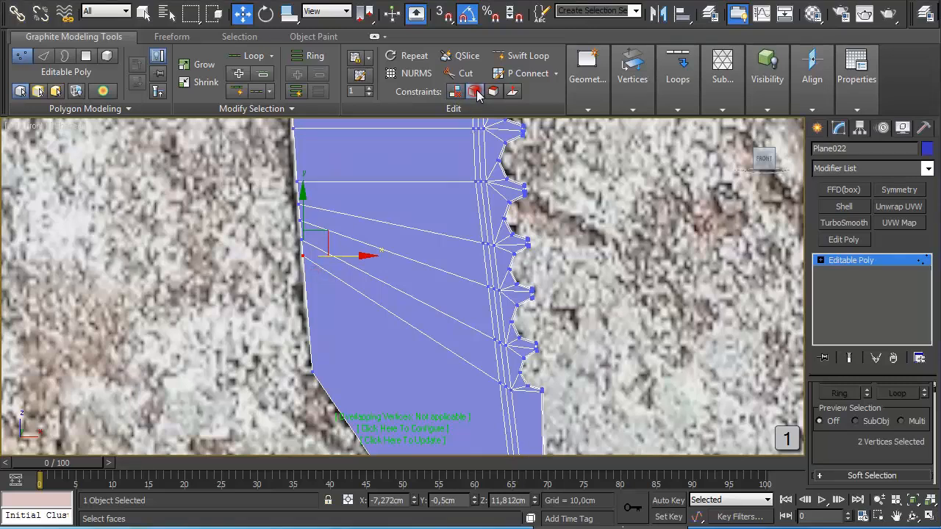
{"action": "mouse_move", "coordinate": [302, 207]}
{"action": "left_mouse_down"}
{"action": "mouse_move", "coordinate": [305, 265]}
{"action": "mouse_move", "coordinate": [305, 193]}
{"action": "mouse_move", "coordinate": [317, 212]}
{"action": "mouse_move", "coordinate": [304, 226]}
{"action": "mouse_move", "coordinate": [302, 195]}
{"action": "left_mouse_up"}
{"action": "middle_click_drag", "start_coordinate": [305, 167], "coordinate": [319, 217]}
{"action": "left_click_drag", "start_coordinate": [290, 240], "coordinate": [324, 259]}
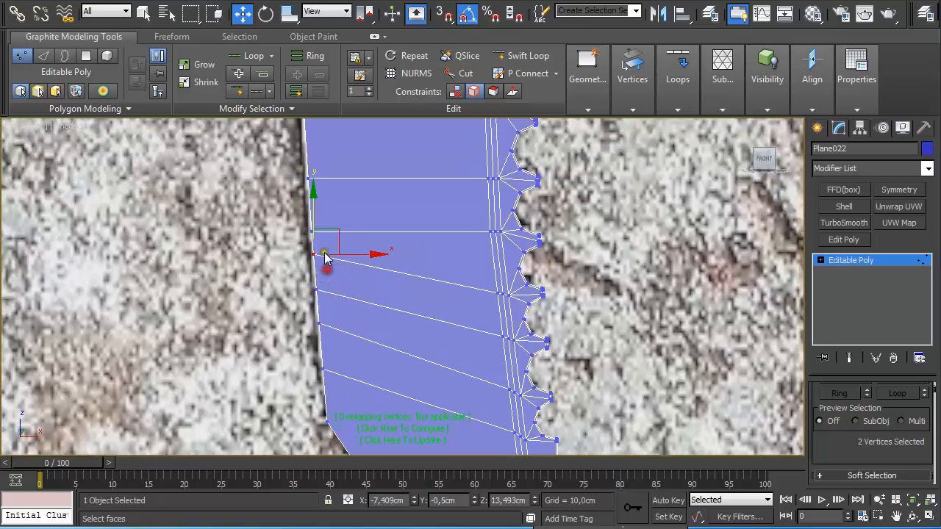
{"action": "left_click_drag", "start_coordinate": [315, 214], "coordinate": [317, 222]}
- Examine the spacing of the cross edges along the blade from the lower bend up to the long opening
{"action": "scroll", "coordinate": [367, 158], "scroll_direction": "down", "scroll_amount": 4}
{"action": "middle_click_drag", "start_coordinate": [381, 139], "coordinate": [402, 260]}
{"action": "middle_click_drag", "start_coordinate": [390, 204], "coordinate": [399, 267]}
{"action": "scroll", "coordinate": [402, 213], "scroll_direction": "down", "scroll_amount": 2}
{"action": "middle_click_drag", "start_coordinate": [412, 151], "coordinate": [431, 269]}
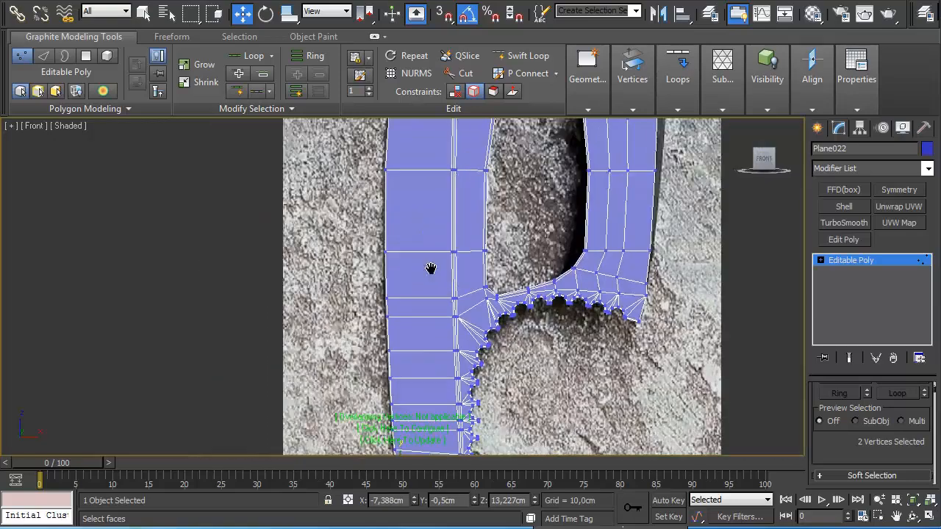
{"action": "middle_click_drag", "start_coordinate": [433, 164], "coordinate": [407, 190]}
{"action": "middle_click_drag", "start_coordinate": [409, 371], "coordinate": [396, 235]}
{"action": "middle_click_drag", "start_coordinate": [382, 395], "coordinate": [382, 272]}
{"action": "scroll", "coordinate": [408, 356], "scroll_direction": "up", "scroll_amount": 3}
{"action": "middle_click_drag", "start_coordinate": [400, 385], "coordinate": [414, 232]}
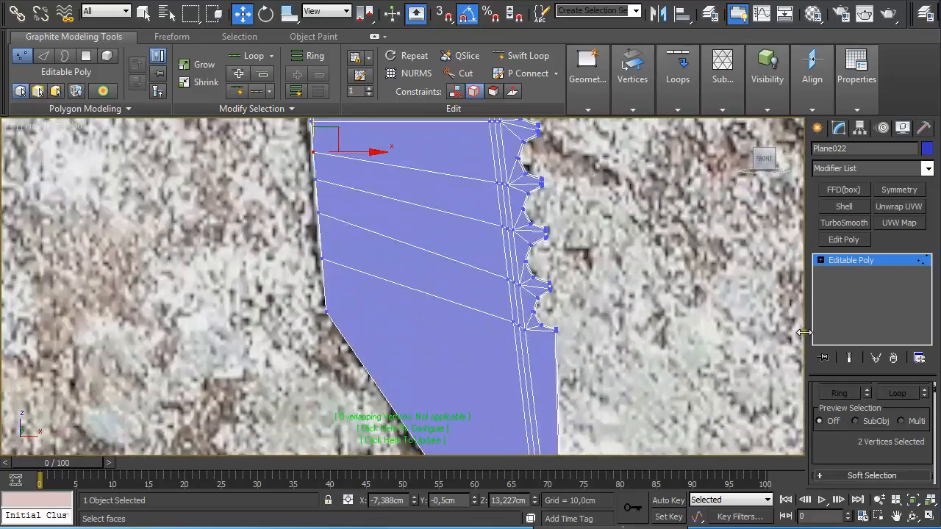
- Select the outer-edge vertices from the blade's lower bend up to its top corner, and check the selection in the Perspective view
{"action": "scroll", "coordinate": [285, 229], "scroll_direction": "down", "scroll_amount": 3}
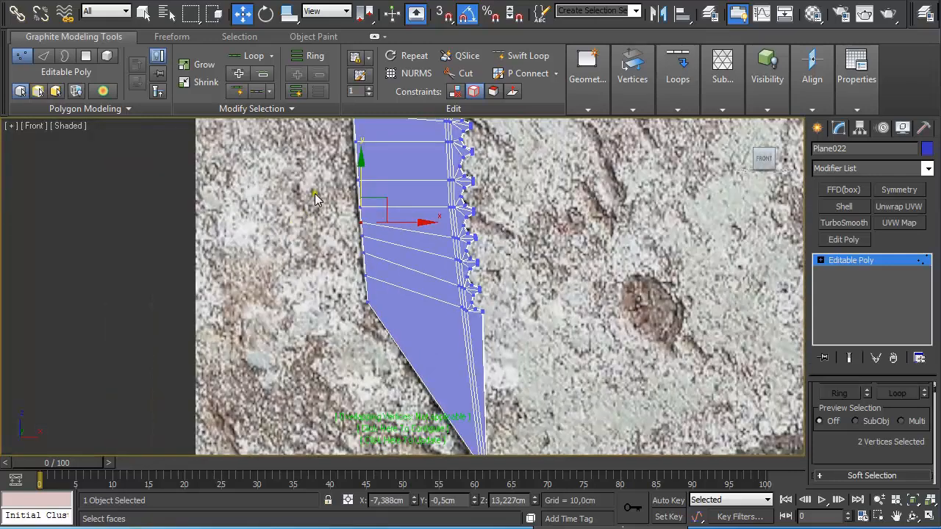
{"action": "key", "text": "q"}
{"action": "left_click_drag", "start_coordinate": [319, 161], "coordinate": [382, 347]}
{"action": "middle_click_drag", "start_coordinate": [377, 227], "coordinate": [407, 388]}
{"action": "left_click_drag", "start_coordinate": [357, 192], "coordinate": [410, 364], "text": "ctrl"}
{"action": "middle_click_drag", "start_coordinate": [404, 232], "coordinate": [427, 420]}
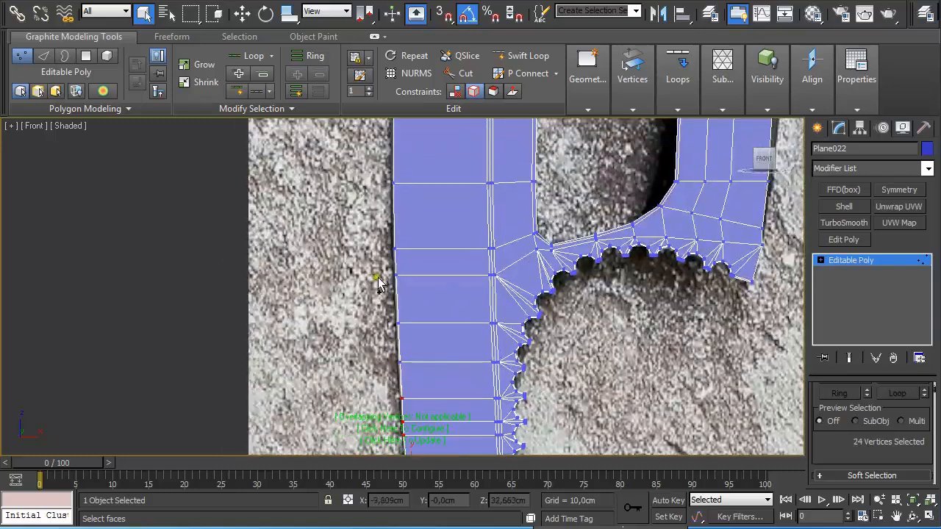
{"action": "left_click_drag", "start_coordinate": [359, 223], "coordinate": [450, 450]}
{"action": "middle_click_drag", "start_coordinate": [437, 226], "coordinate": [455, 413]}
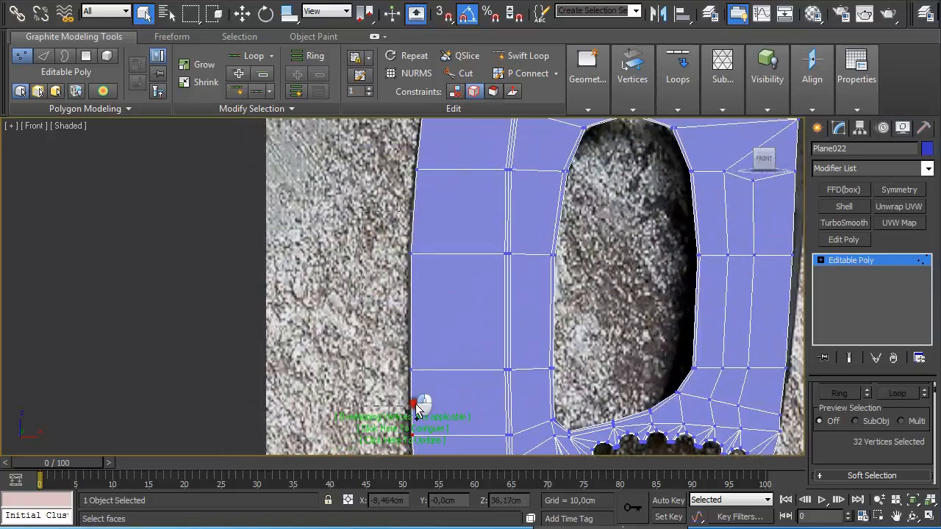
{"action": "left_click_drag", "start_coordinate": [416, 409], "coordinate": [415, 407], "text": "ctrl"}
{"action": "middle_click_drag", "start_coordinate": [466, 252], "coordinate": [414, 302]}
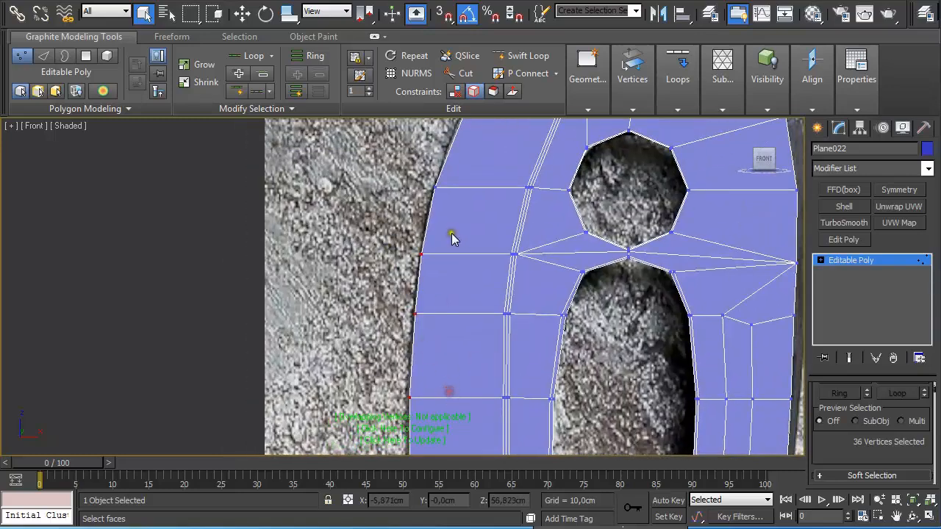
{"action": "middle_click_drag", "start_coordinate": [452, 233], "coordinate": [458, 368]}
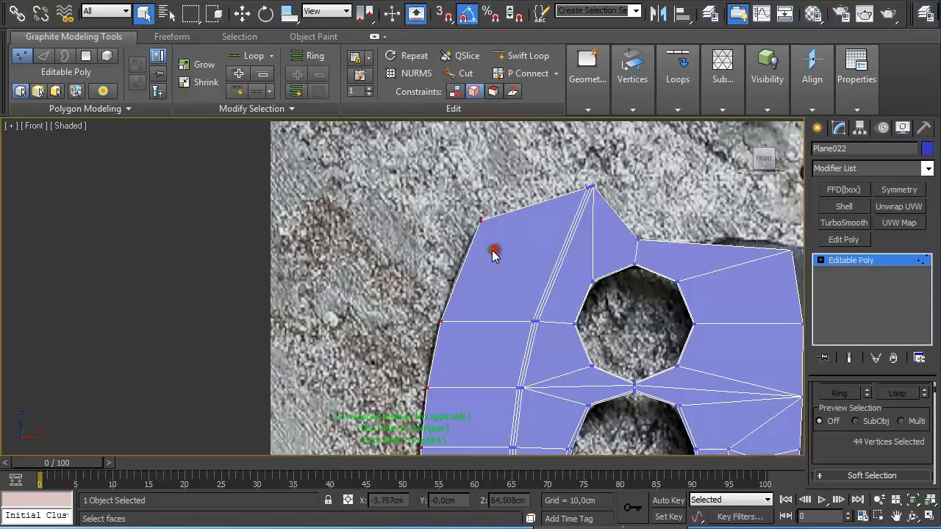
{"action": "key", "text": "p"}
{"action": "middle_click_drag", "start_coordinate": [517, 272], "coordinate": [473, 296], "text": "alt"}
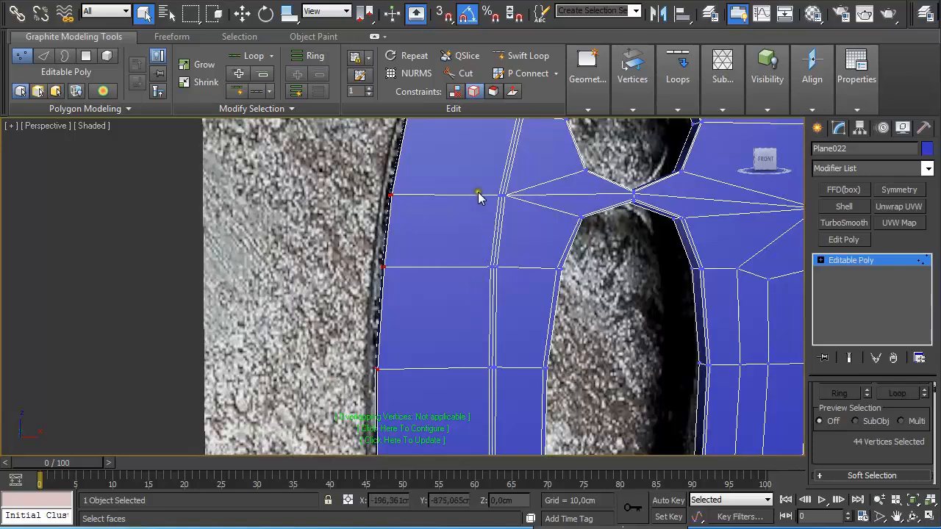
{"action": "scroll", "coordinate": [478, 197], "scroll_direction": "down", "scroll_amount": 3}
{"action": "middle_click_drag", "start_coordinate": [494, 221], "coordinate": [538, 239], "text": "alt"}
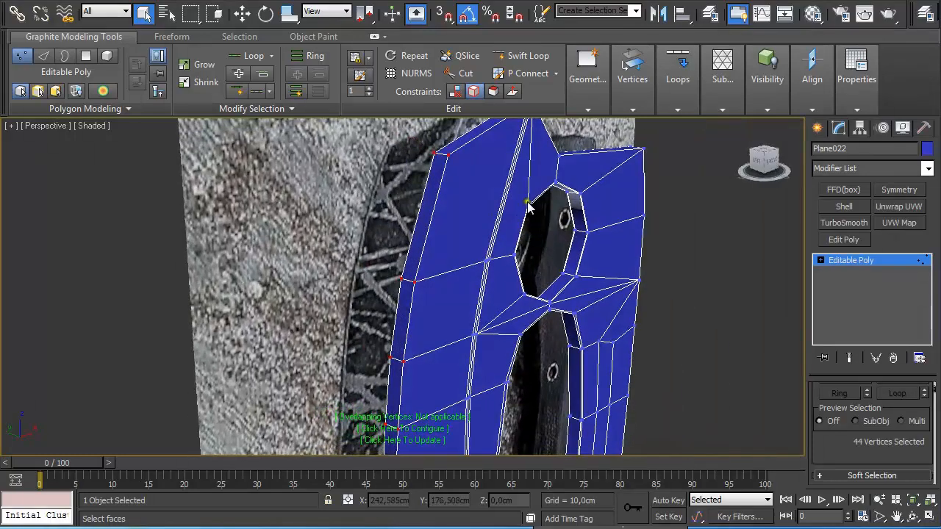
- Select the full ring of short edges that cross the thickness of the blade's outer rim
{"action": "middle_click_drag", "start_coordinate": [526, 205], "coordinate": [519, 336], "text": "alt"}
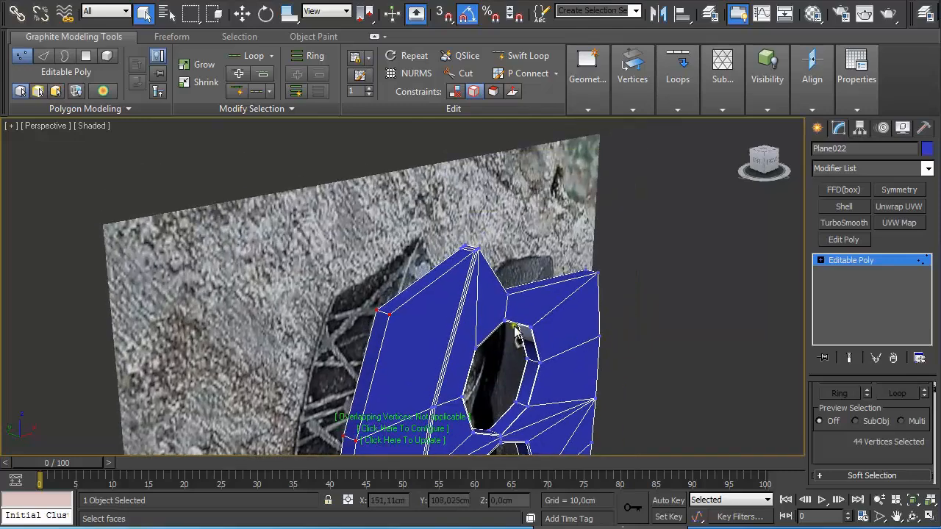
{"action": "key", "text": "2"}
{"action": "middle_click_drag", "start_coordinate": [384, 311], "coordinate": [459, 233], "text": "alt"}
{"action": "left_click", "coordinate": [410, 310], "text": "shift"}
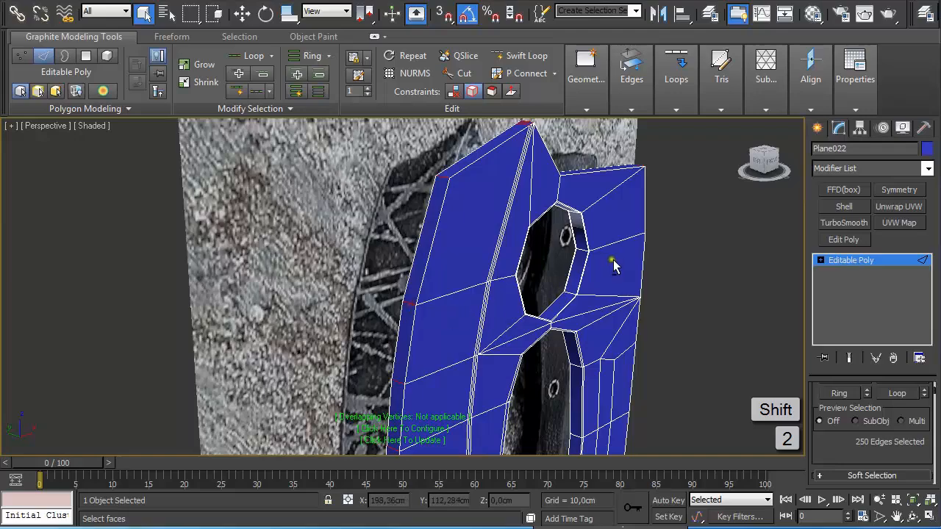
{"action": "middle_click_drag", "start_coordinate": [614, 267], "coordinate": [629, 246], "text": "alt"}
- Connect the selected rim edges with 2 segments and a pinch of 73, placing support loops near both borders
{"action": "left_click", "coordinate": [631, 108]}
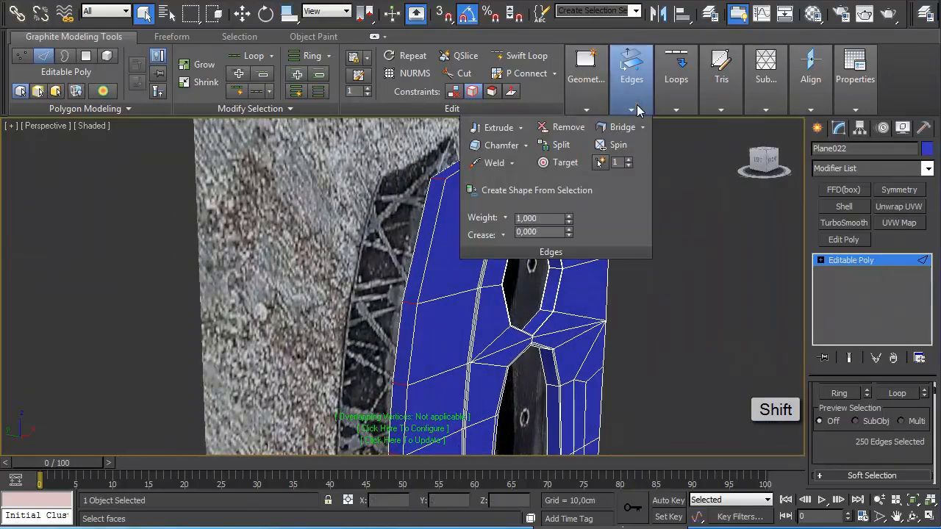
{"action": "left_click", "coordinate": [675, 109]}
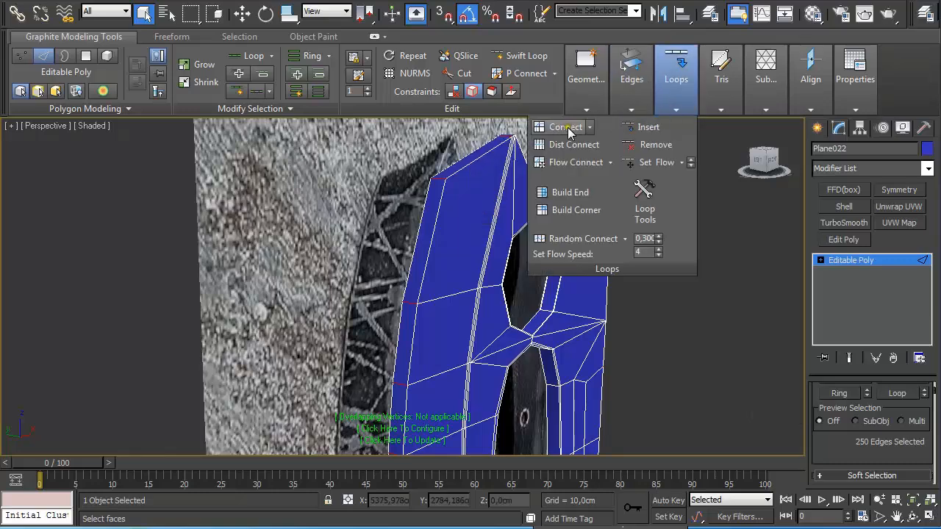
{"action": "left_click", "coordinate": [566, 128], "text": "shift"}
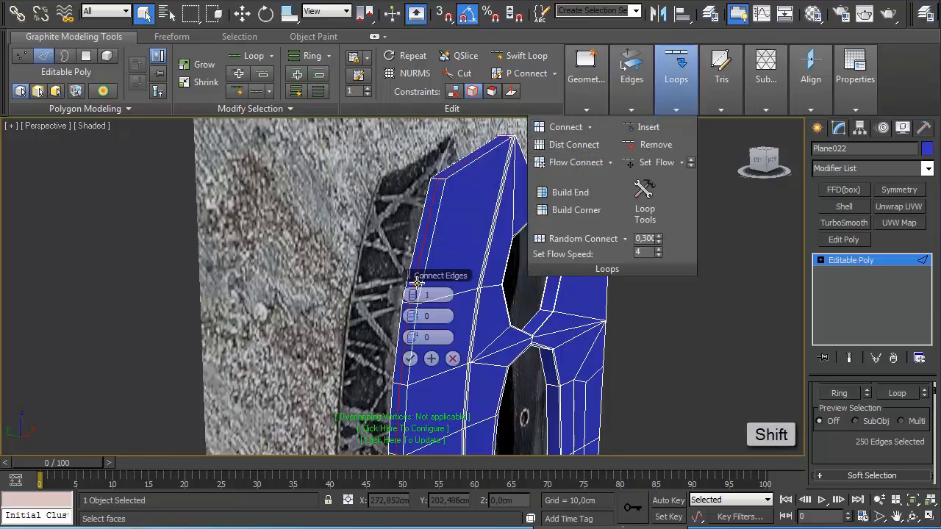
{"action": "left_click_drag", "start_coordinate": [417, 282], "coordinate": [154, 243]}
{"action": "left_click", "coordinate": [144, 259]}
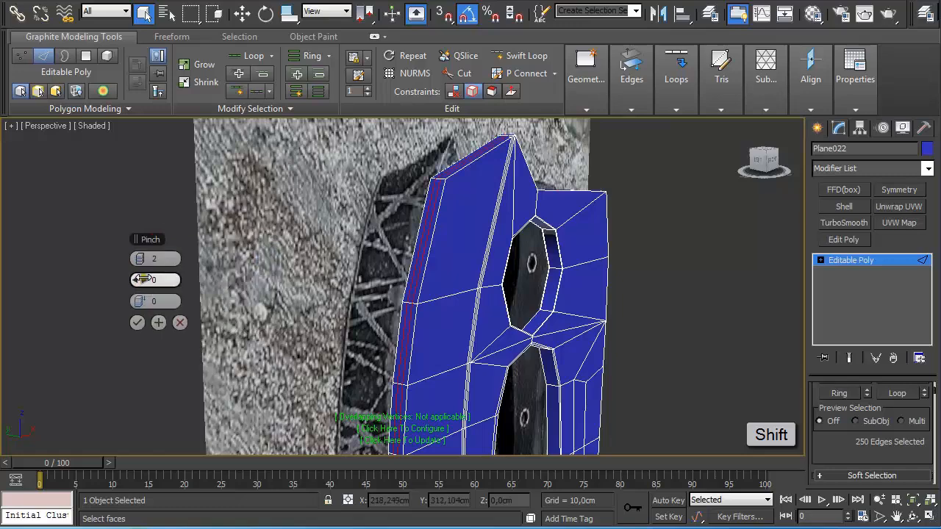
{"action": "left_click_drag", "start_coordinate": [142, 280], "coordinate": [338, 275]}
{"action": "scroll", "coordinate": [454, 261], "scroll_direction": "up", "scroll_amount": 6}
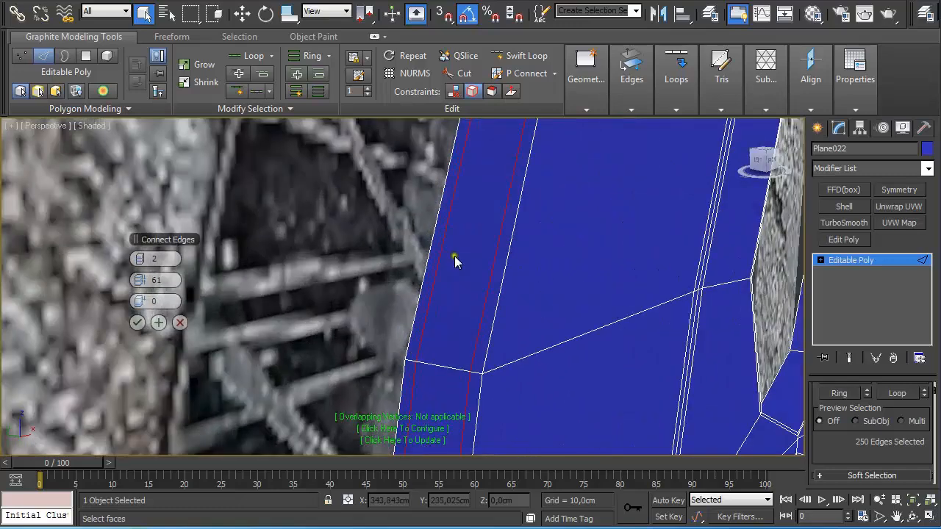
{"action": "left_click_drag", "start_coordinate": [151, 280], "coordinate": [170, 280]}
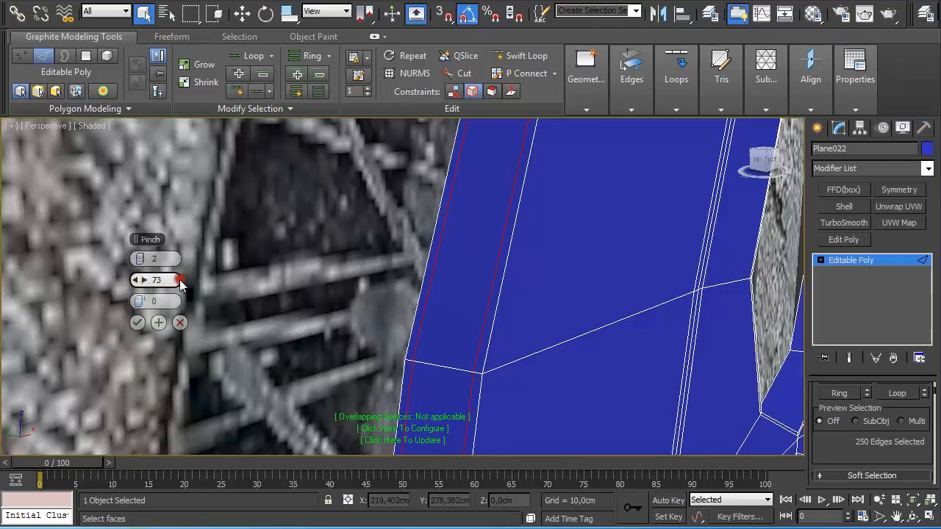
{"action": "left_click", "coordinate": [137, 323]}
{"action": "middle_click_drag", "start_coordinate": [500, 267], "coordinate": [674, 308], "text": "alt"}
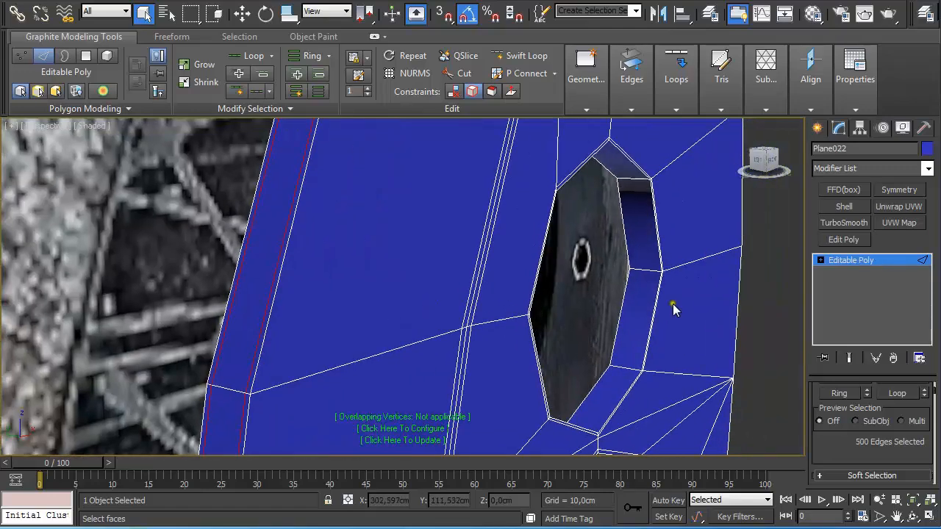
- Connect the ring of edges across the inner wall of the round hole, using the same Connect settings
{"action": "left_click", "coordinate": [645, 269]}
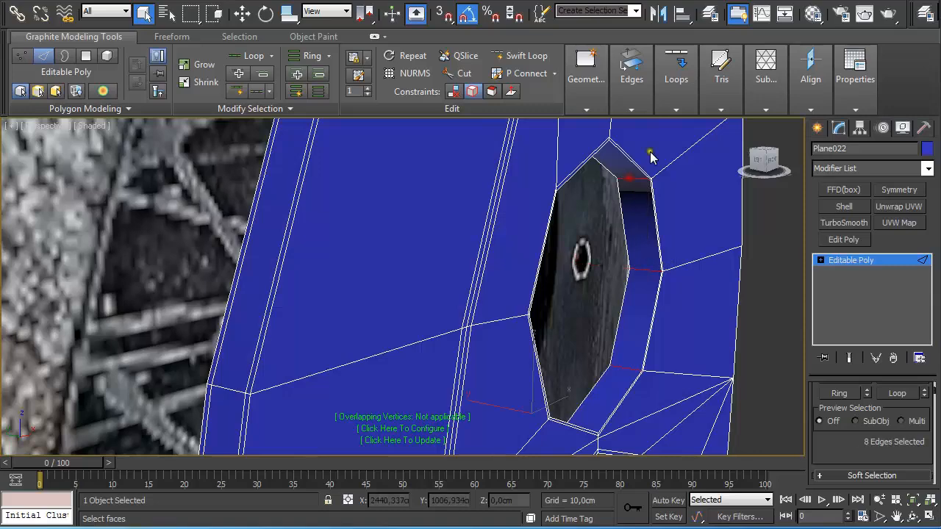
{"action": "mouse_move", "coordinate": [667, 108]}
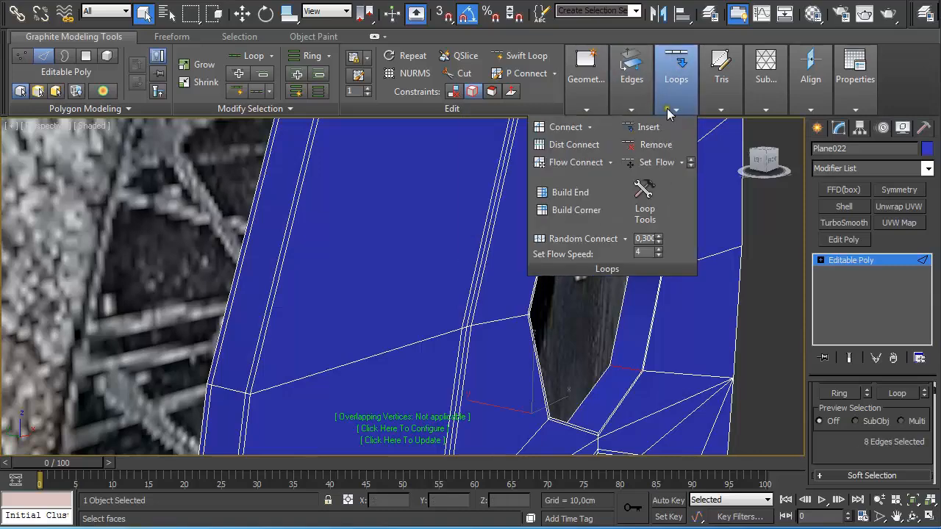
{"action": "left_click", "coordinate": [581, 126]}
{"action": "left_click", "coordinate": [139, 322]}
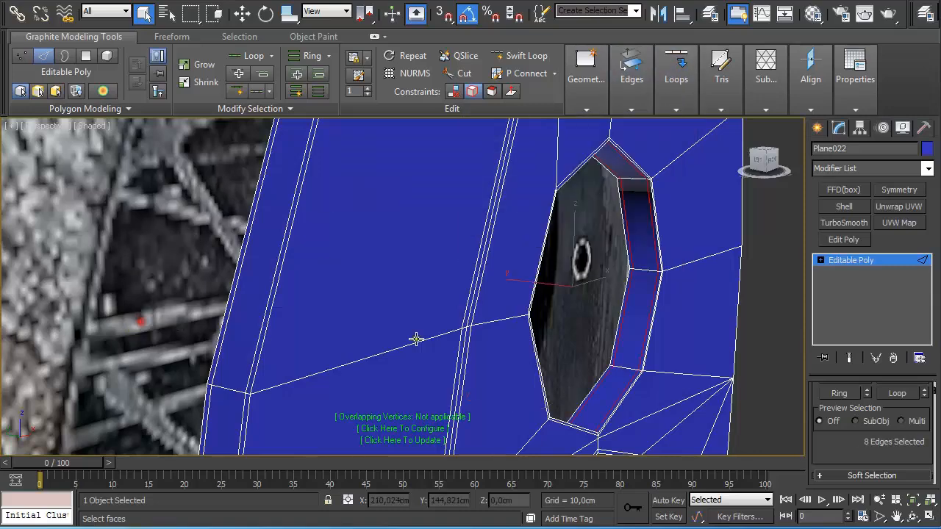
- Connect the ring of edges across the inner wall of the long opening, using the same Connect settings
{"action": "middle_click_drag", "start_coordinate": [514, 334], "coordinate": [424, 112]}
{"action": "left_click", "coordinate": [581, 396]}
{"action": "scroll", "coordinate": [580, 390], "scroll_direction": "up", "scroll_amount": 3}
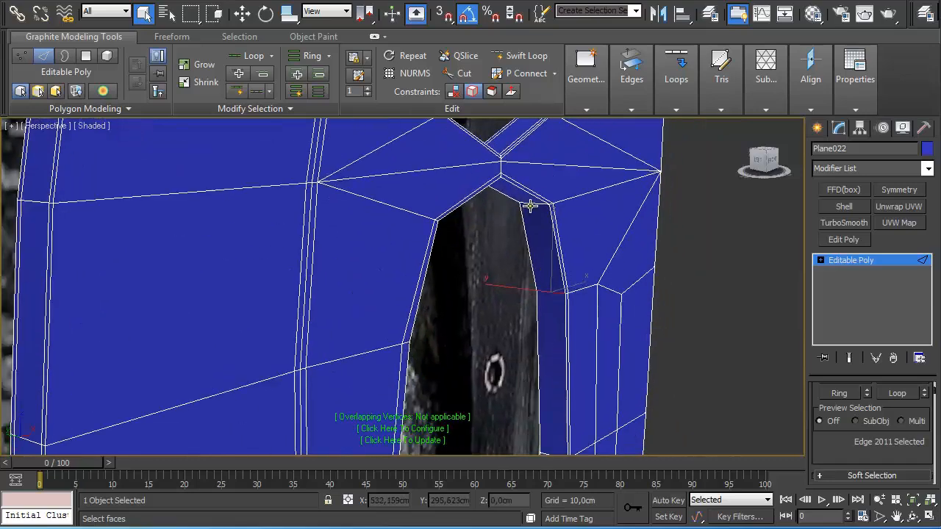
{"action": "mouse_move", "coordinate": [670, 109]}
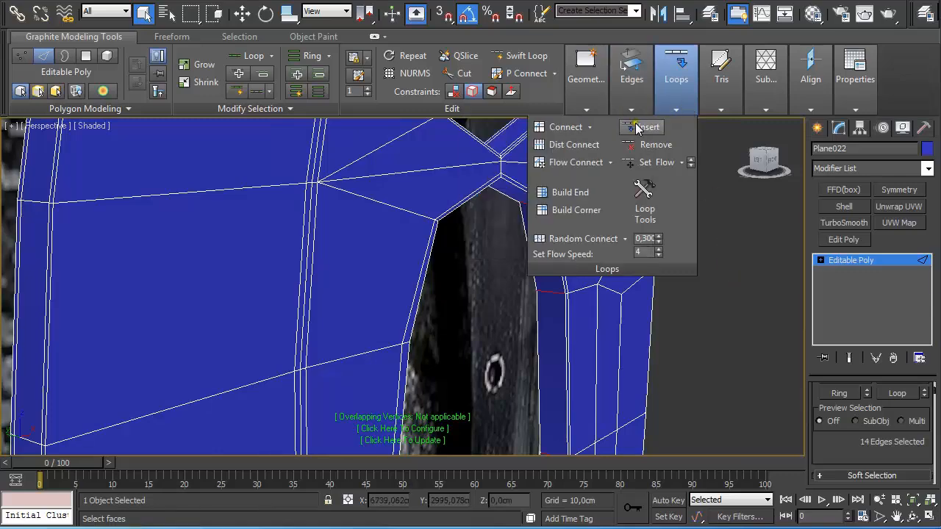
{"action": "left_click", "coordinate": [567, 129], "text": "shift"}
{"action": "left_click", "coordinate": [140, 318]}
- Apply a TurboSmooth modifier with 2 iterations and Isoline Display, and deselect the object to preview it shaded
{"action": "scroll", "coordinate": [472, 269], "scroll_direction": "down", "scroll_amount": 3}
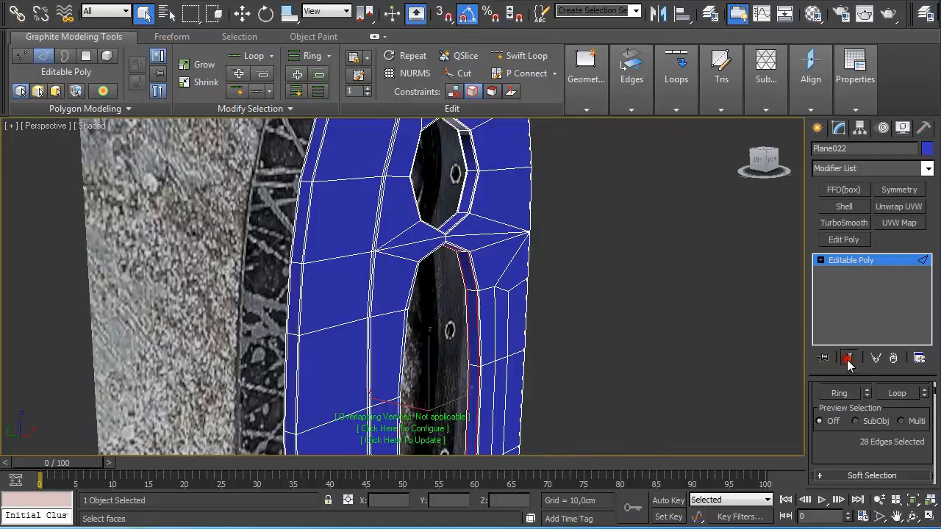
{"action": "left_click", "coordinate": [844, 223]}
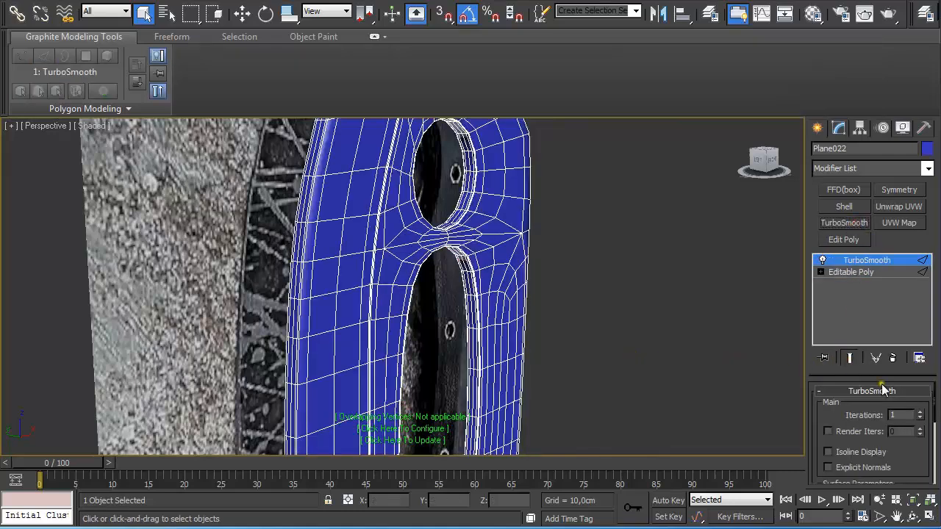
{"action": "left_click", "coordinate": [921, 414]}
{"action": "left_click", "coordinate": [857, 451]}
{"action": "left_click", "coordinate": [662, 356]}
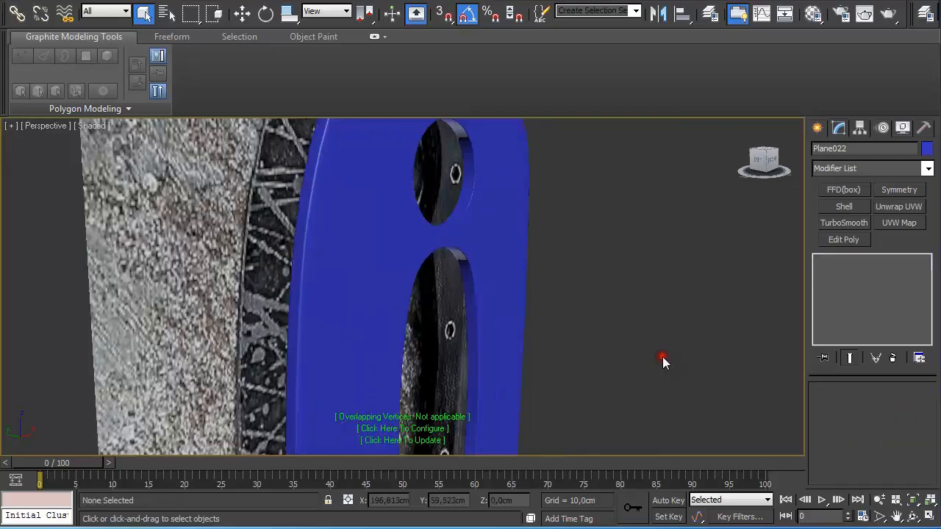
- Examine the smoothed surface around the blade's two openings, its upper tips and the lower bend
{"action": "scroll", "coordinate": [676, 374], "scroll_direction": "down", "scroll_amount": 1}
{"action": "middle_click_drag", "start_coordinate": [676, 374], "coordinate": [625, 327], "text": "alt"}
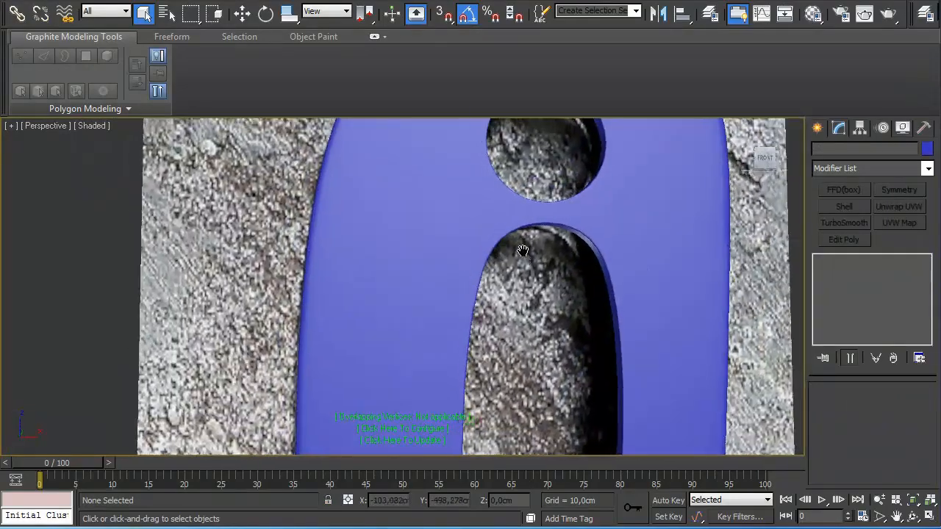
{"action": "scroll", "coordinate": [544, 300], "scroll_direction": "down", "scroll_amount": 4}
{"action": "scroll", "coordinate": [547, 338], "scroll_direction": "up", "scroll_amount": 3}
{"action": "scroll", "coordinate": [527, 347], "scroll_direction": "down", "scroll_amount": 3}
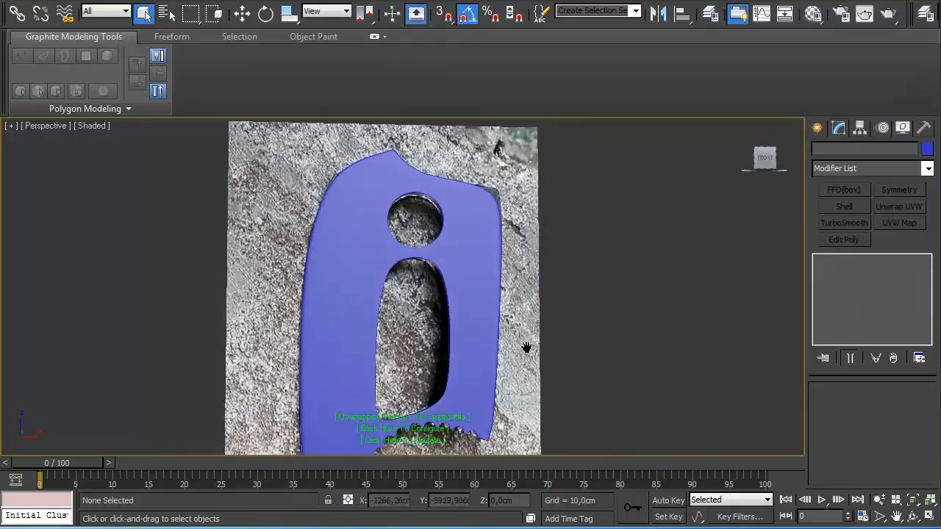
{"action": "middle_click_drag", "start_coordinate": [527, 346], "coordinate": [610, 123], "text": "alt"}
{"action": "middle_click_drag", "start_coordinate": [648, 286], "coordinate": [576, 216], "text": "alt"}
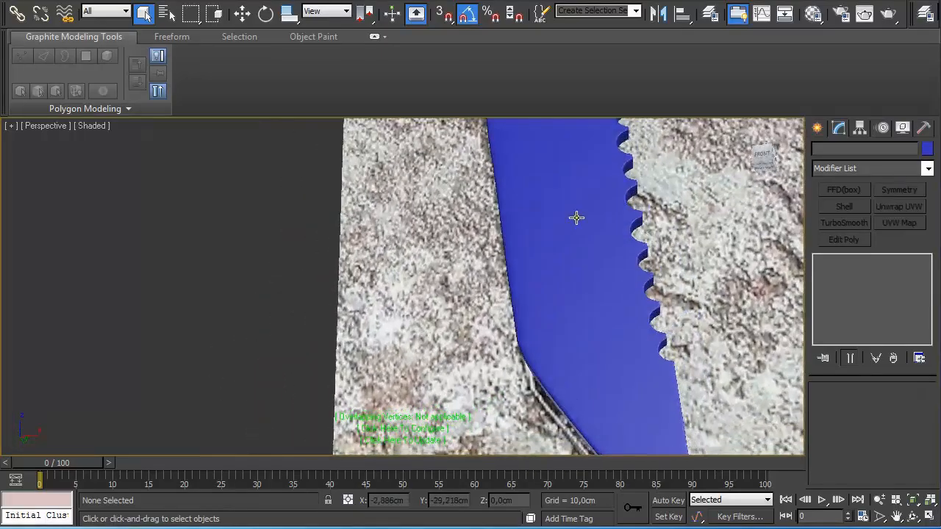
- Inspect the smoothed scalloped teeth closely, from the end near the long opening down to the lower bend
{"action": "middle_click_drag", "start_coordinate": [588, 147], "coordinate": [567, 330]}
{"action": "middle_click_drag", "start_coordinate": [629, 208], "coordinate": [594, 294]}
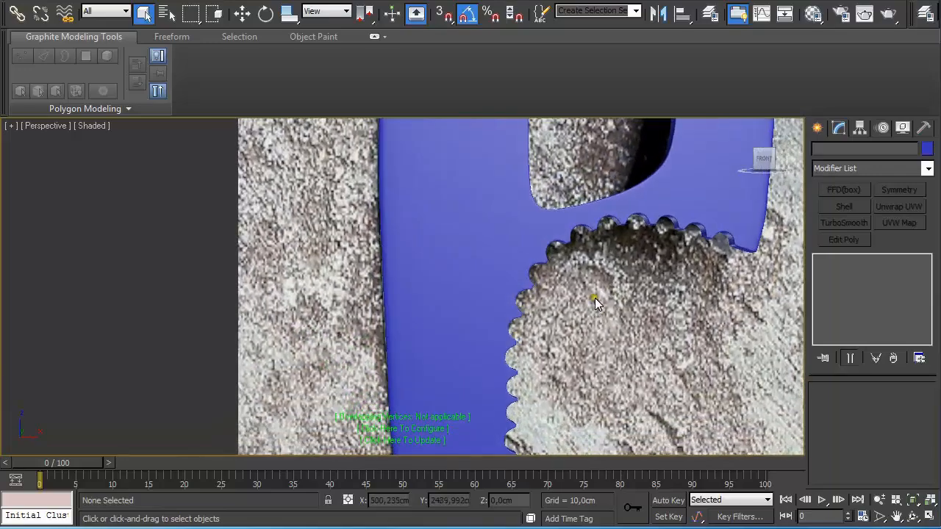
{"action": "scroll", "coordinate": [597, 296], "scroll_direction": "up", "scroll_amount": 5}
{"action": "middle_click_drag", "start_coordinate": [684, 270], "coordinate": [471, 325]}
{"action": "scroll", "coordinate": [506, 281], "scroll_direction": "down", "scroll_amount": 8}
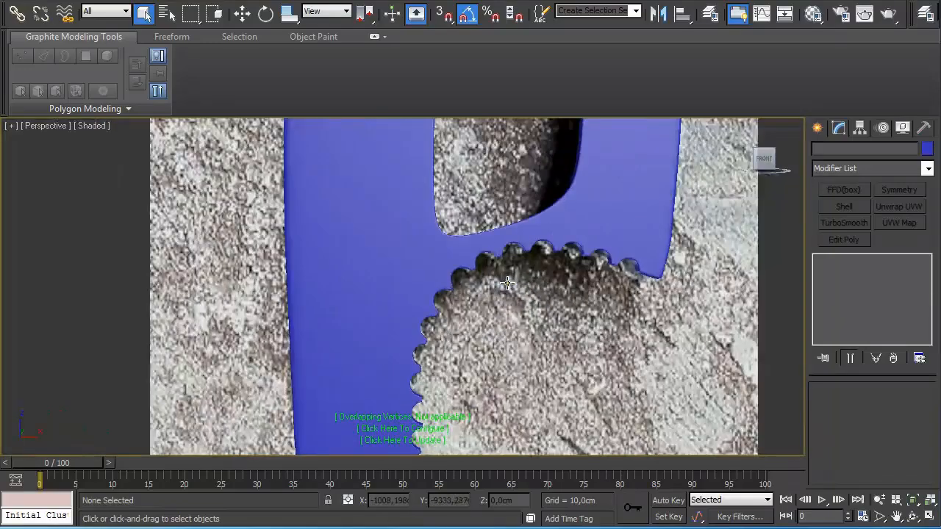
{"action": "middle_click_drag", "start_coordinate": [481, 320], "coordinate": [521, 287]}
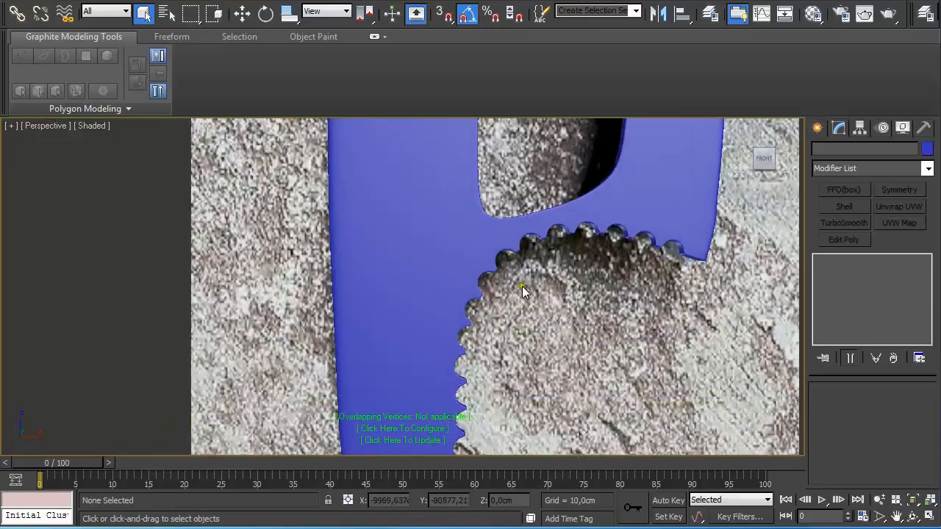
{"action": "scroll", "coordinate": [522, 287], "scroll_direction": "up", "scroll_amount": 3}
{"action": "scroll", "coordinate": [518, 301], "scroll_direction": "up", "scroll_amount": 2}
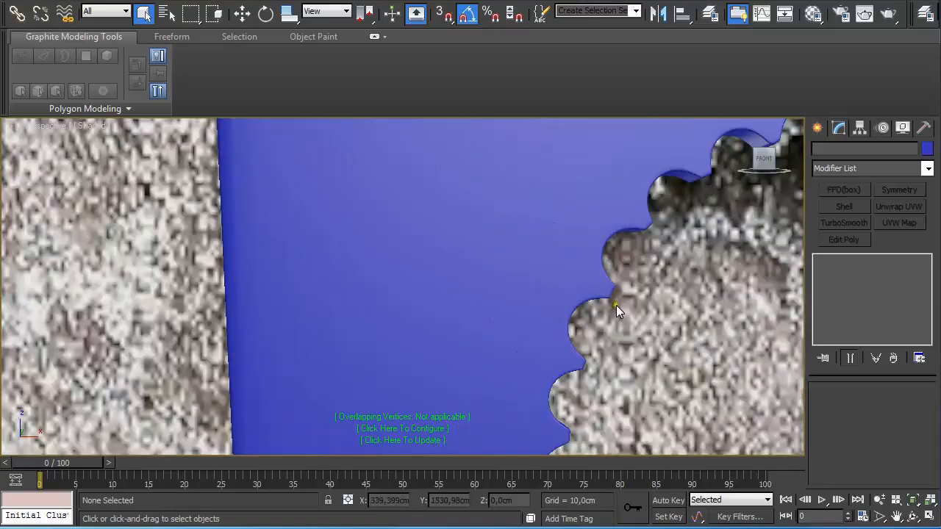
{"action": "scroll", "coordinate": [485, 264], "scroll_direction": "up", "scroll_amount": 3}
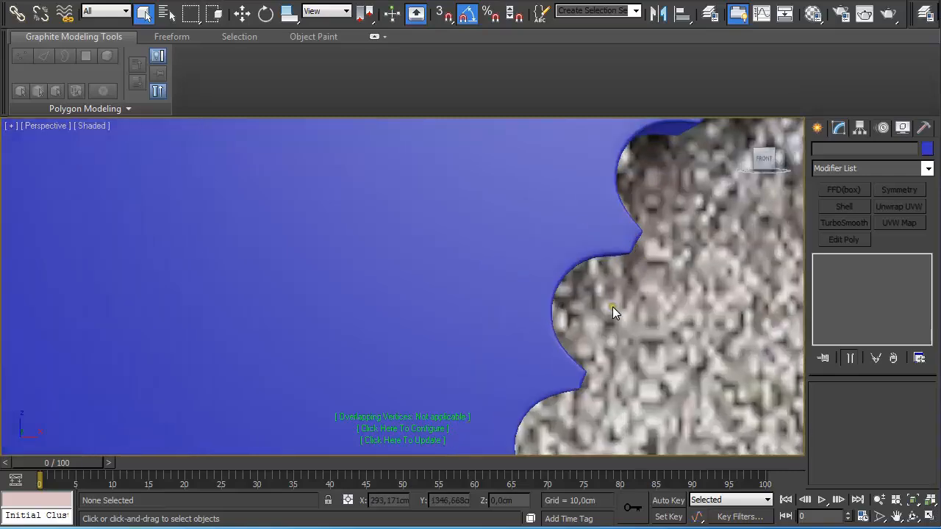
{"action": "scroll", "coordinate": [612, 306], "scroll_direction": "up", "scroll_amount": 1}
{"action": "mouse_move", "coordinate": [623, 289]}
{"action": "middle_mouse_down"}
{"action": "mouse_move", "coordinate": [458, 294]}
{"action": "mouse_move", "coordinate": [387, 397]}
{"action": "middle_mouse_up"}
{"action": "middle_click_drag", "start_coordinate": [646, 203], "coordinate": [425, 433]}
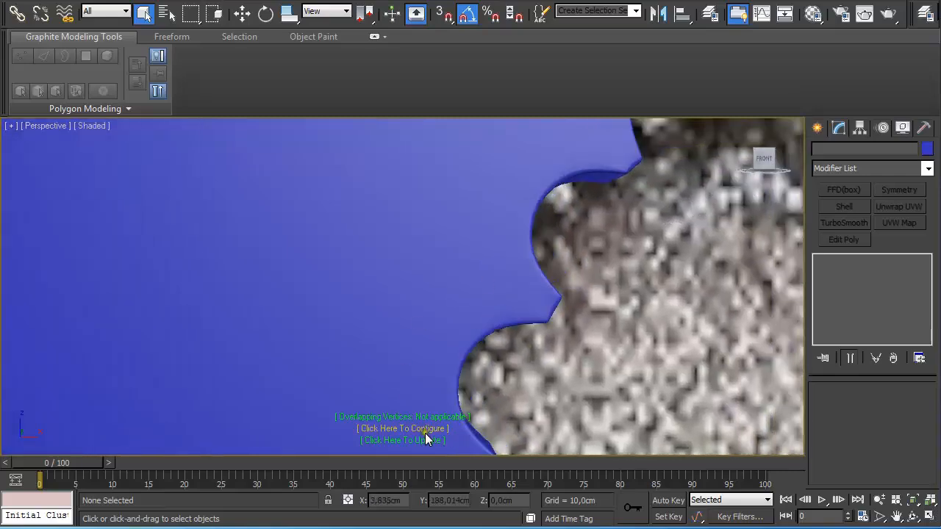
{"action": "scroll", "coordinate": [560, 228], "scroll_direction": "down", "scroll_amount": 5}
{"action": "middle_click_drag", "start_coordinate": [516, 320], "coordinate": [537, 115]}
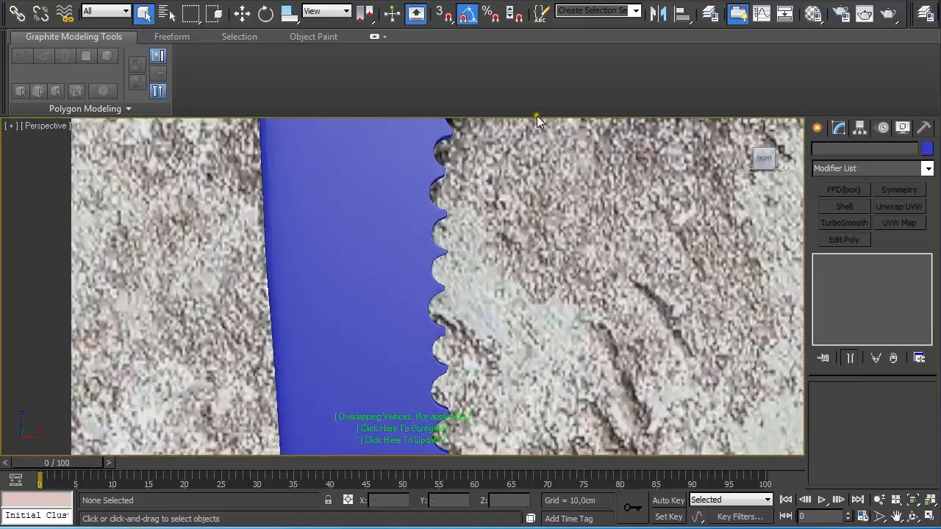
{"action": "middle_click_drag", "start_coordinate": [507, 289], "coordinate": [518, 83]}
{"action": "middle_click_drag", "start_coordinate": [501, 230], "coordinate": [535, 168]}
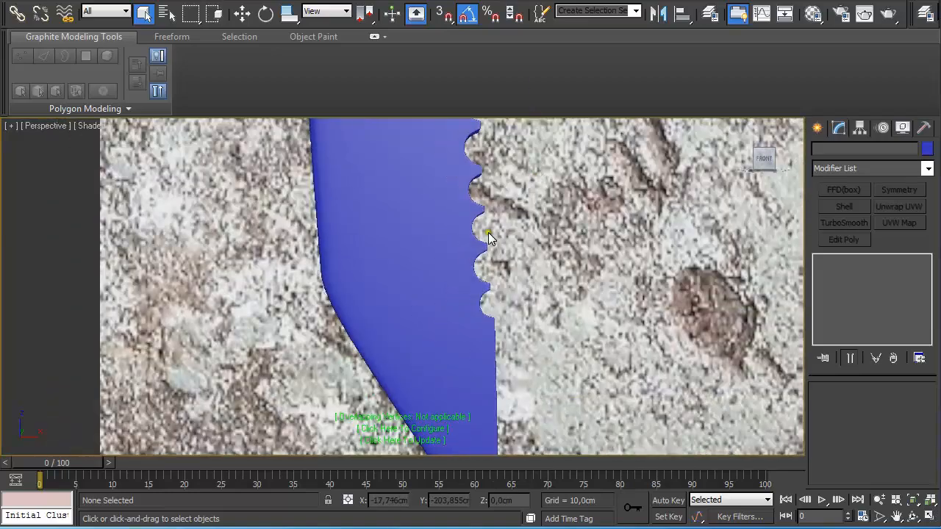
- Reselect the blade and examine its unsmoothed Editable Poly edges from the lower teeth up to the round hole
{"action": "left_click", "coordinate": [368, 308]}
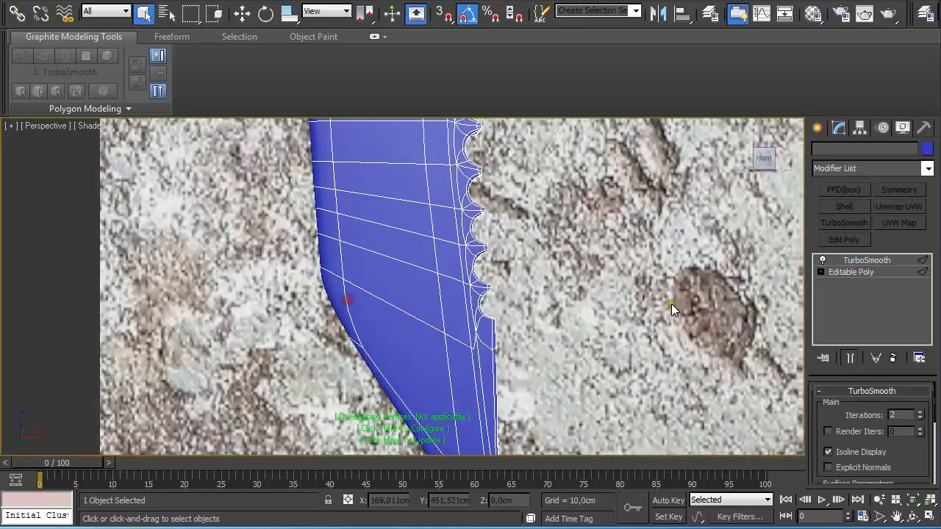
{"action": "left_click", "coordinate": [857, 272]}
{"action": "middle_click_drag", "start_coordinate": [506, 181], "coordinate": [522, 316]}
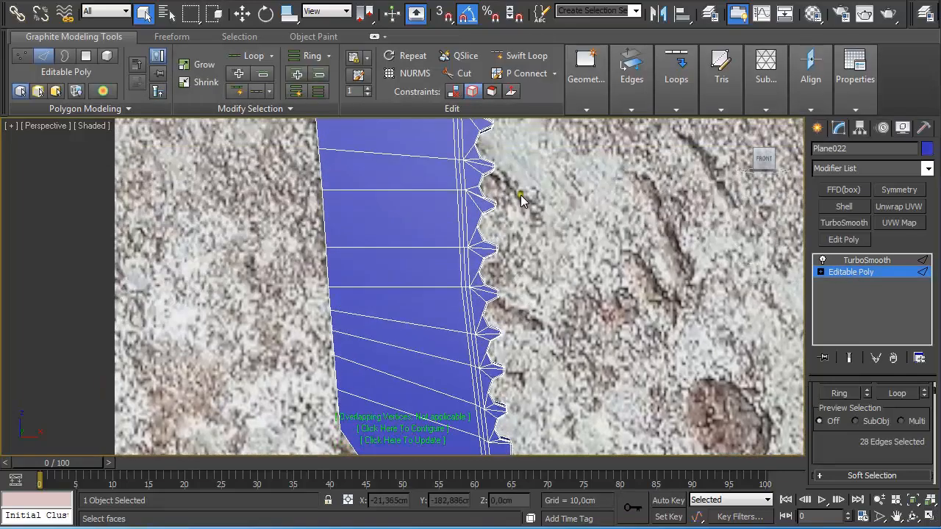
{"action": "middle_click_drag", "start_coordinate": [524, 198], "coordinate": [540, 330]}
{"action": "middle_click_drag", "start_coordinate": [526, 209], "coordinate": [532, 398]}
{"action": "mouse_move", "coordinate": [596, 189]}
{"action": "middle_mouse_down"}
{"action": "mouse_move", "coordinate": [590, 212]}
{"action": "mouse_move", "coordinate": [507, 320]}
{"action": "middle_mouse_up"}
{"action": "middle_click_drag", "start_coordinate": [511, 239], "coordinate": [505, 406]}
{"action": "scroll", "coordinate": [494, 277], "scroll_direction": "down", "scroll_amount": 3}
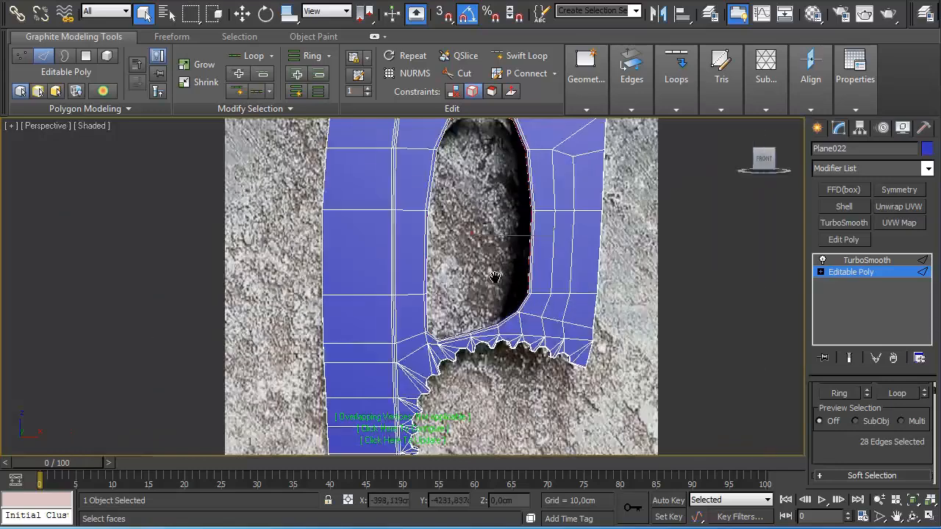
{"action": "middle_click_drag", "start_coordinate": [419, 245], "coordinate": [488, 327]}
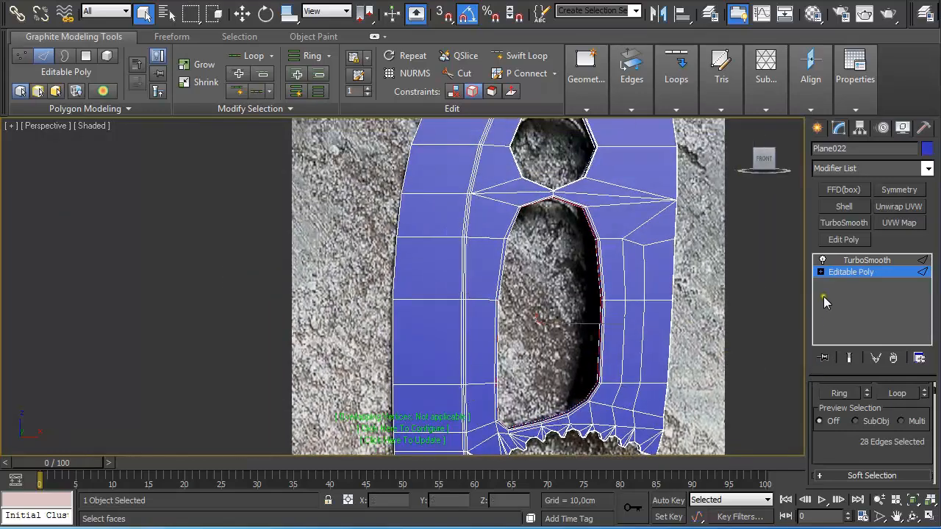
- Delete the TurboSmooth modifier and switch the Editable Poly to vertex editing
{"action": "left_click", "coordinate": [860, 260]}
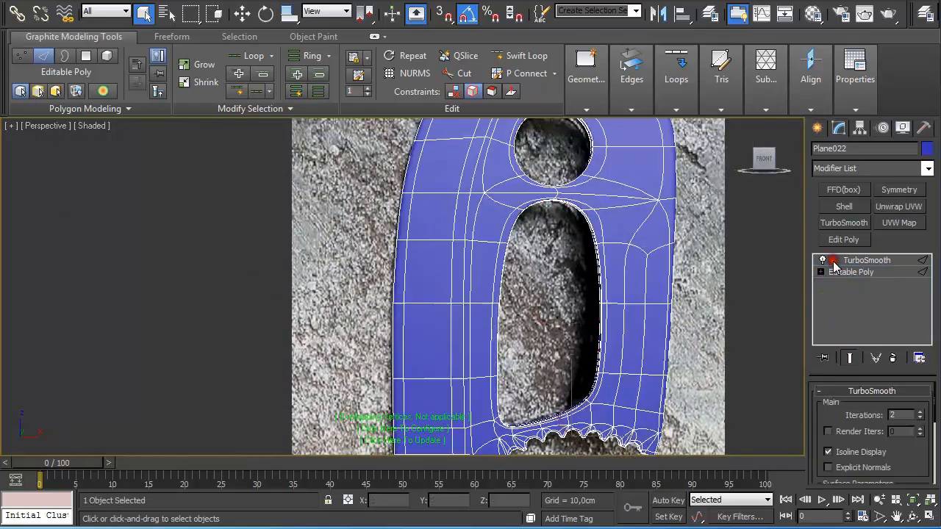
{"action": "left_click", "coordinate": [892, 357]}
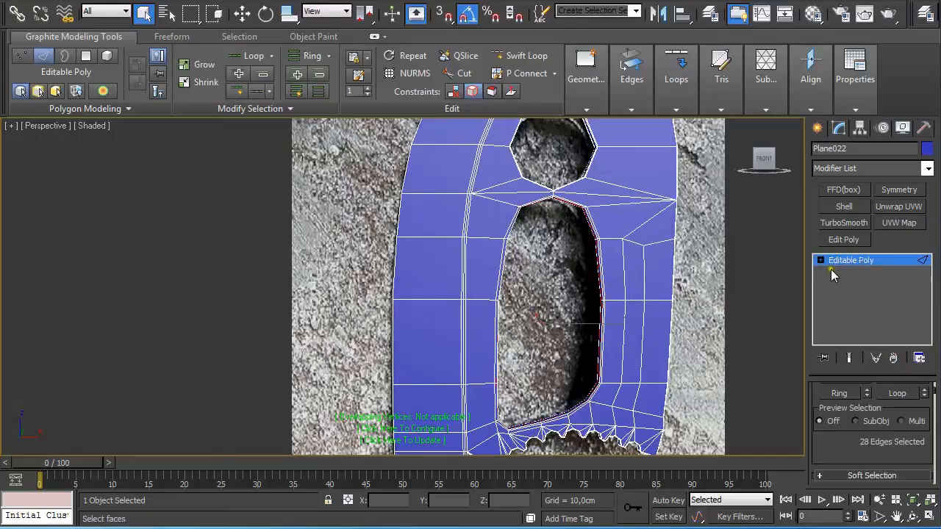
{"action": "key", "text": "1"}
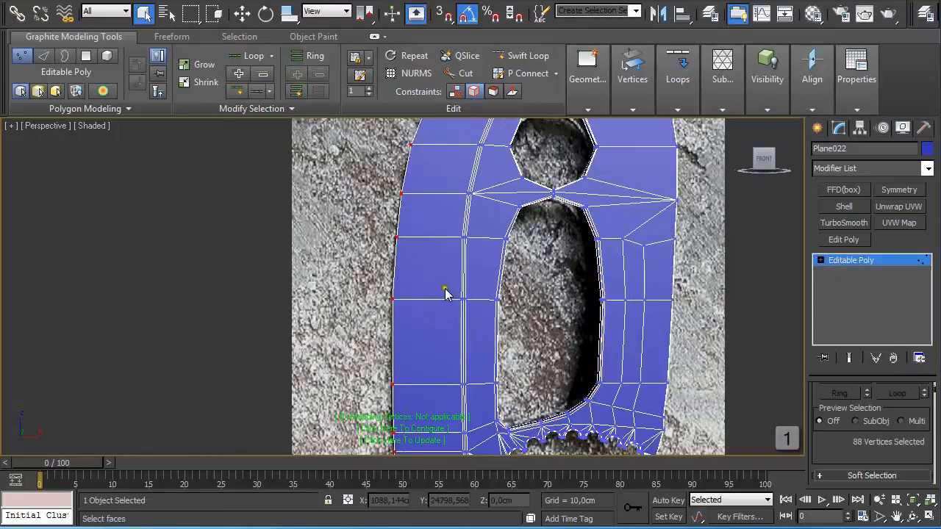
- Open the weld settings for the selected vertices along the blade's long, untoothed outer edge
{"action": "scroll", "coordinate": [430, 229], "scroll_direction": "down", "scroll_amount": 2}
{"action": "middle_click_drag", "start_coordinate": [405, 315], "coordinate": [417, 251]}
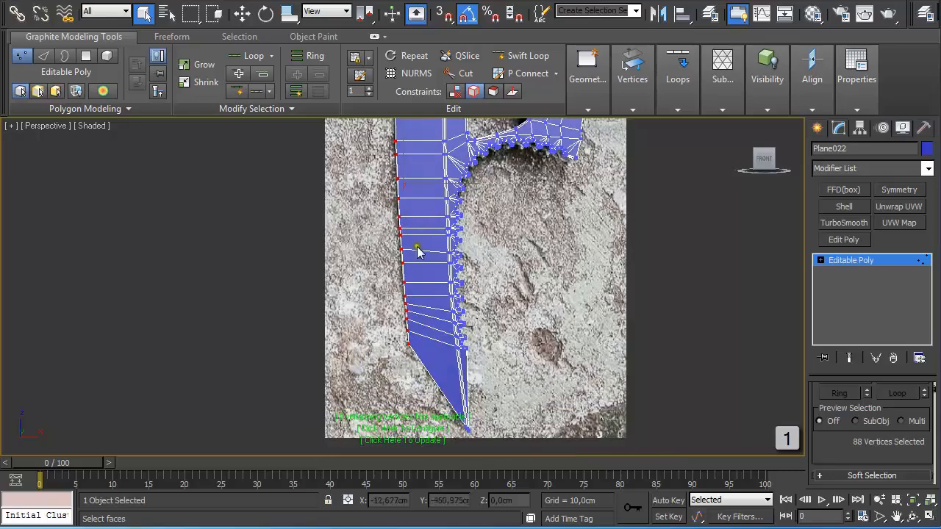
{"action": "middle_click_drag", "start_coordinate": [470, 298], "coordinate": [482, 188], "text": "alt"}
{"action": "scroll", "coordinate": [465, 288], "scroll_direction": "up", "scroll_amount": 4}
{"action": "scroll", "coordinate": [468, 277], "scroll_direction": "up", "scroll_amount": 2}
{"action": "middle_click_drag", "start_coordinate": [448, 310], "coordinate": [501, 262]}
{"action": "scroll", "coordinate": [512, 274], "scroll_direction": "up", "scroll_amount": 1}
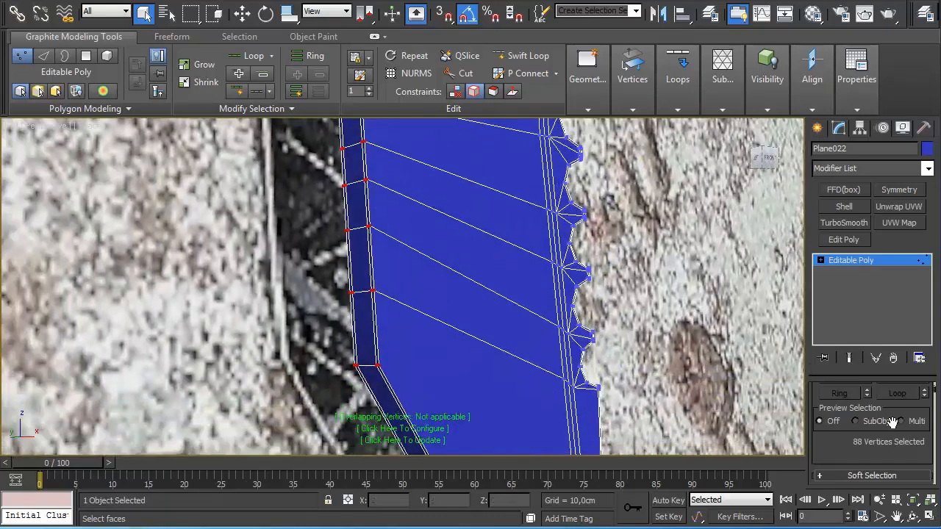
{"action": "left_click_drag", "start_coordinate": [935, 401], "coordinate": [935, 397]}
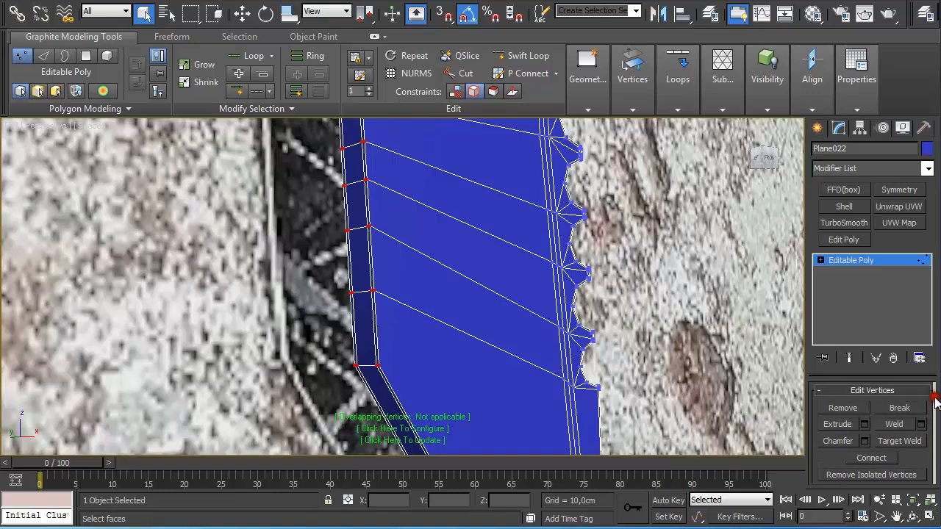
{"action": "left_click", "coordinate": [921, 424]}
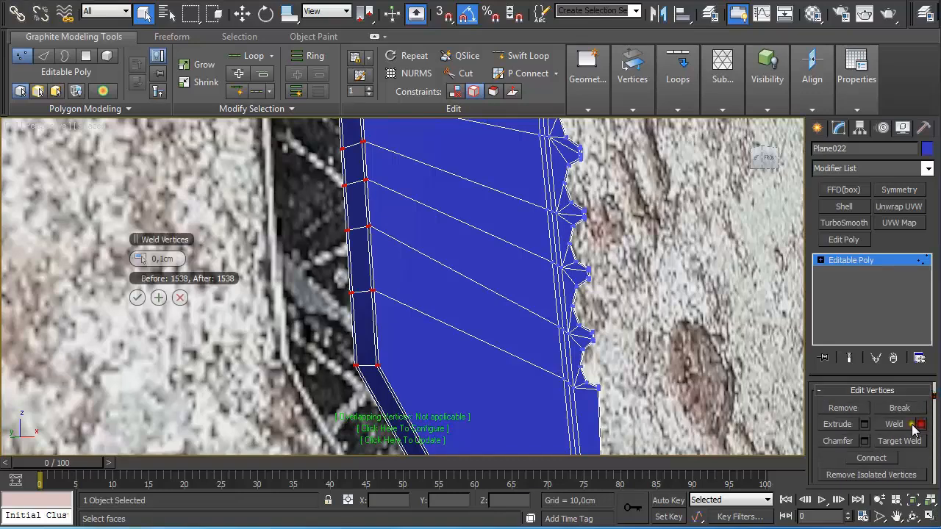
- Weld the front and back vertex pairs along the outer edge with a threshold of 0.869 cm, keeping neighbouring edge rows separate
{"action": "middle_click_drag", "start_coordinate": [208, 279], "coordinate": [380, 303]}
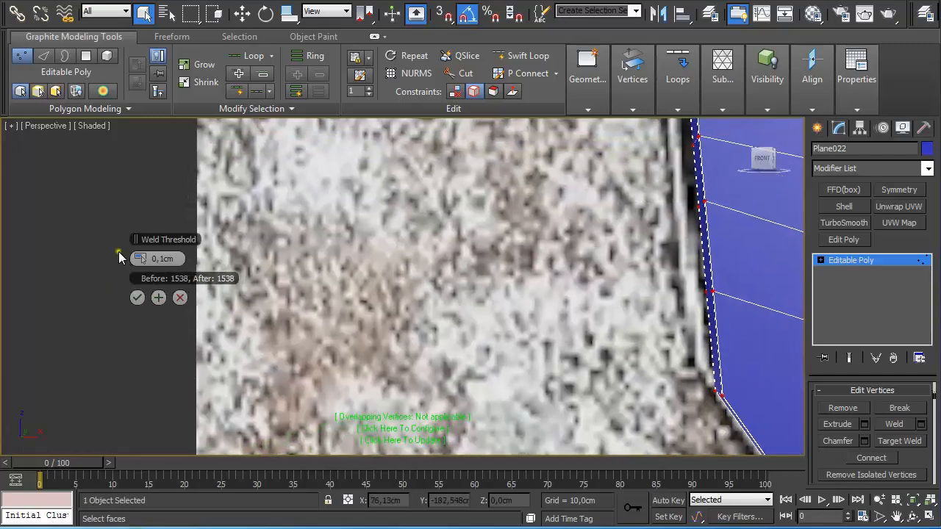
{"action": "left_click_drag", "start_coordinate": [145, 258], "coordinate": [162, 270]}
{"action": "middle_click_drag", "start_coordinate": [600, 223], "coordinate": [419, 358]}
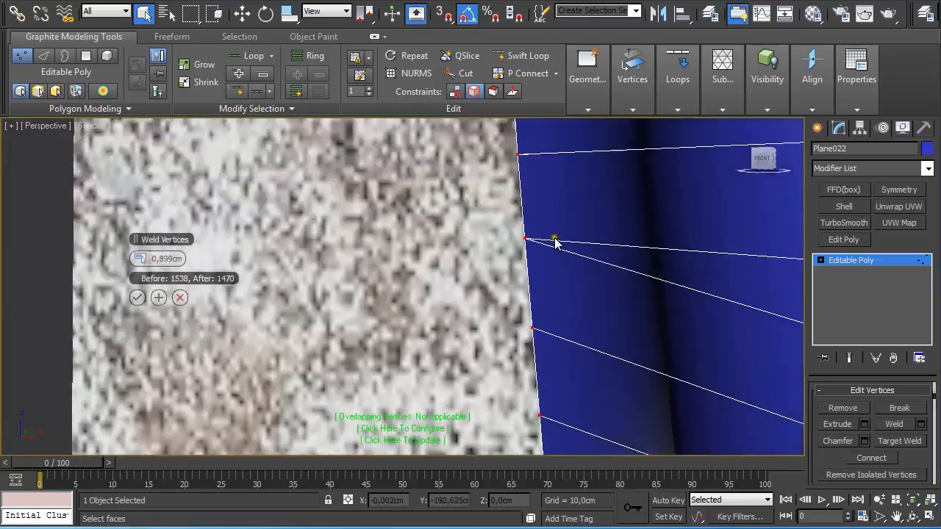
{"action": "scroll", "coordinate": [529, 256], "scroll_direction": "down", "scroll_amount": 2}
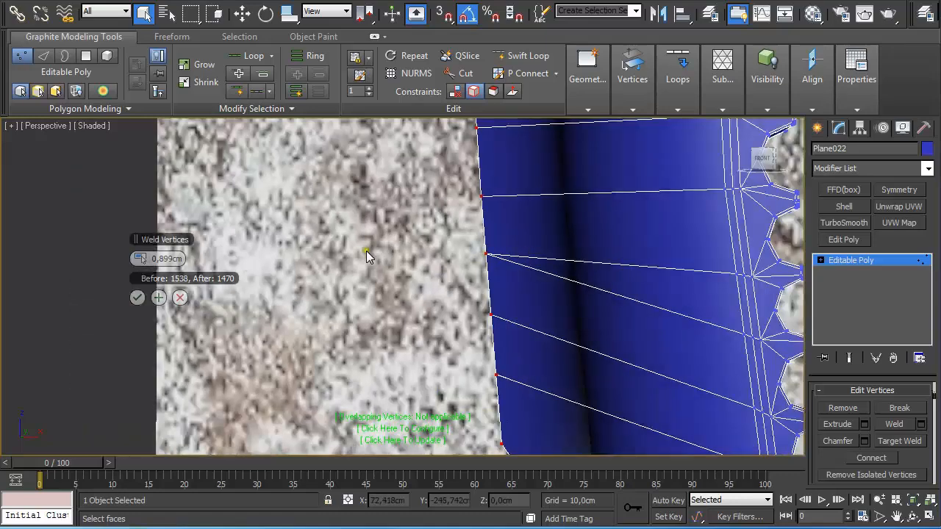
{"action": "left_click_drag", "start_coordinate": [140, 256], "coordinate": [140, 259]}
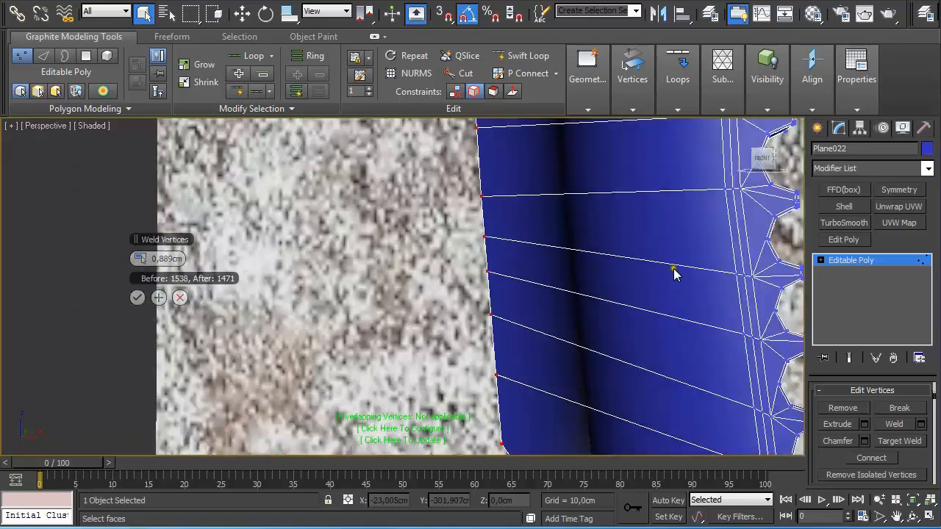
{"action": "scroll", "coordinate": [517, 283], "scroll_direction": "down", "scroll_amount": 3}
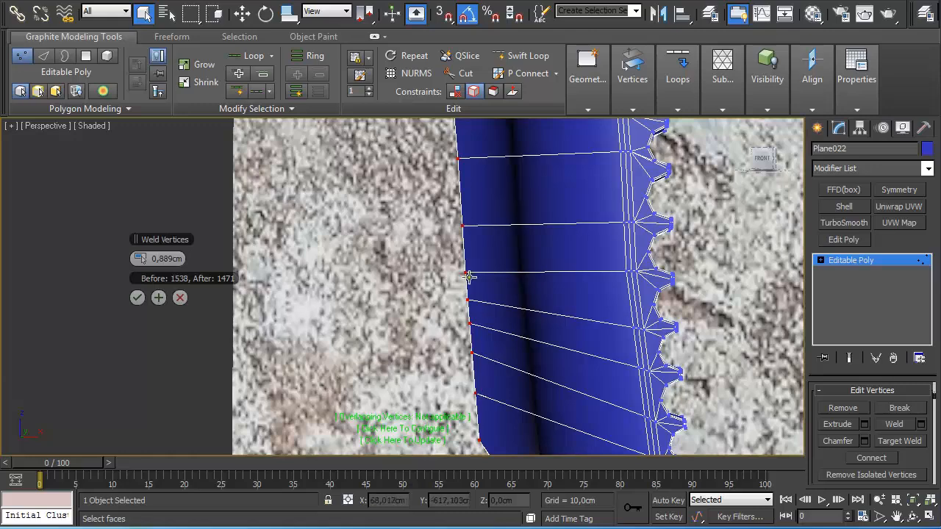
{"action": "scroll", "coordinate": [485, 250], "scroll_direction": "up", "scroll_amount": 4}
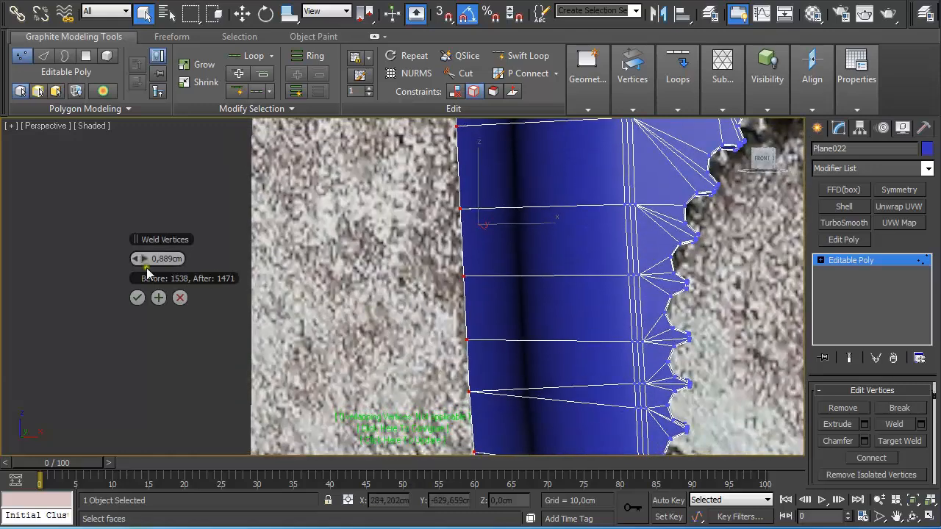
{"action": "left_click", "coordinate": [135, 259]}
{"action": "left_click", "coordinate": [135, 259]}
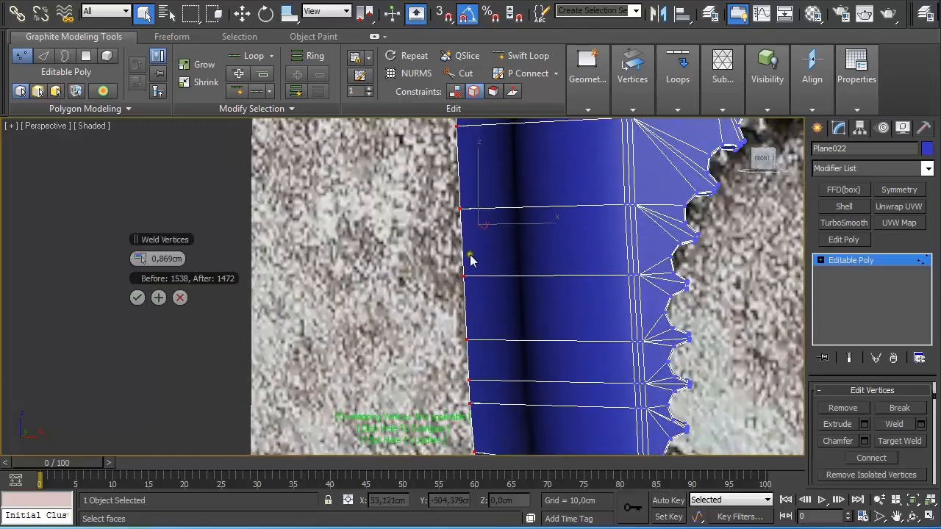
{"action": "scroll", "coordinate": [477, 233], "scroll_direction": "down", "scroll_amount": 5}
{"action": "middle_click_drag", "start_coordinate": [473, 169], "coordinate": [311, 184]}
{"action": "scroll", "coordinate": [545, 324], "scroll_direction": "up", "scroll_amount": 5}
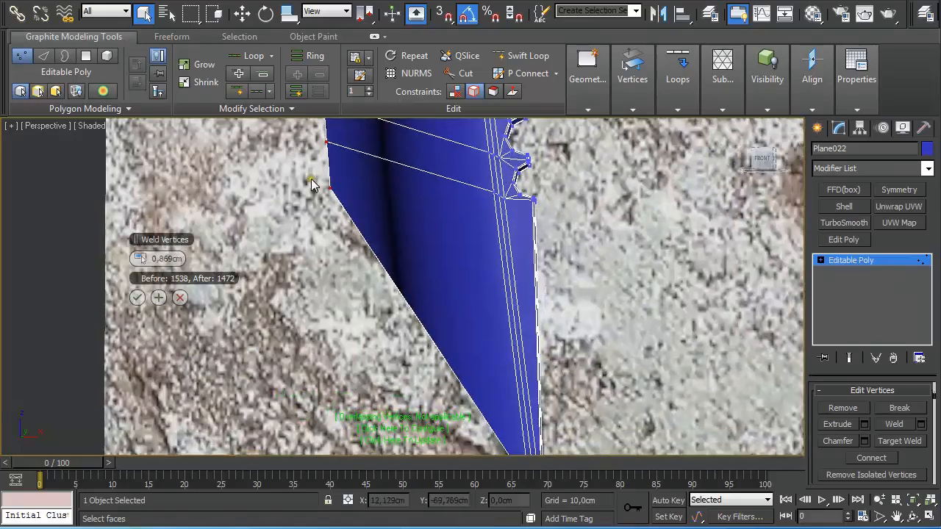
{"action": "left_click", "coordinate": [136, 298]}
- Select the polygons of the wide strip along the welded outer edge in the Front view and clear their smoothing groups
{"action": "scroll", "coordinate": [401, 252], "scroll_direction": "down", "scroll_amount": 5}
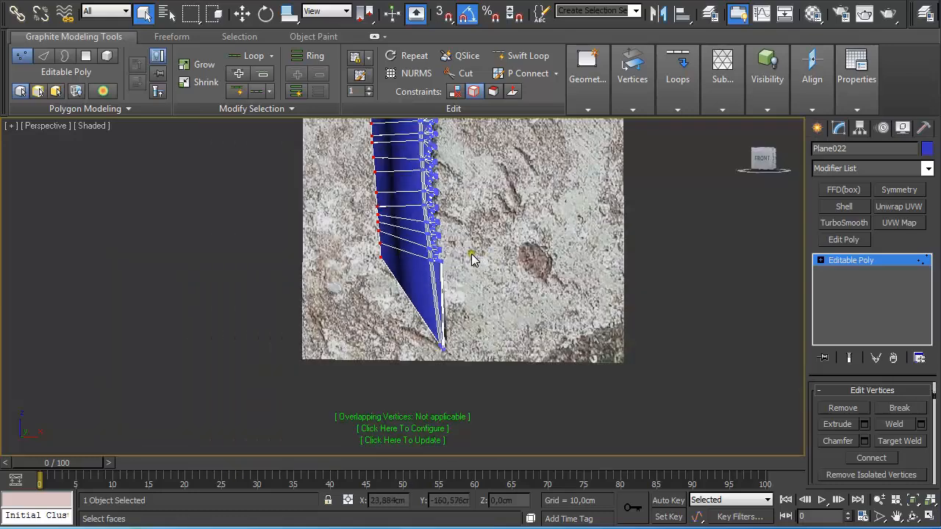
{"action": "key", "text": "f"}
{"action": "middle_click_drag", "start_coordinate": [466, 220], "coordinate": [466, 294]}
{"action": "scroll", "coordinate": [466, 294], "scroll_direction": "up", "scroll_amount": 5}
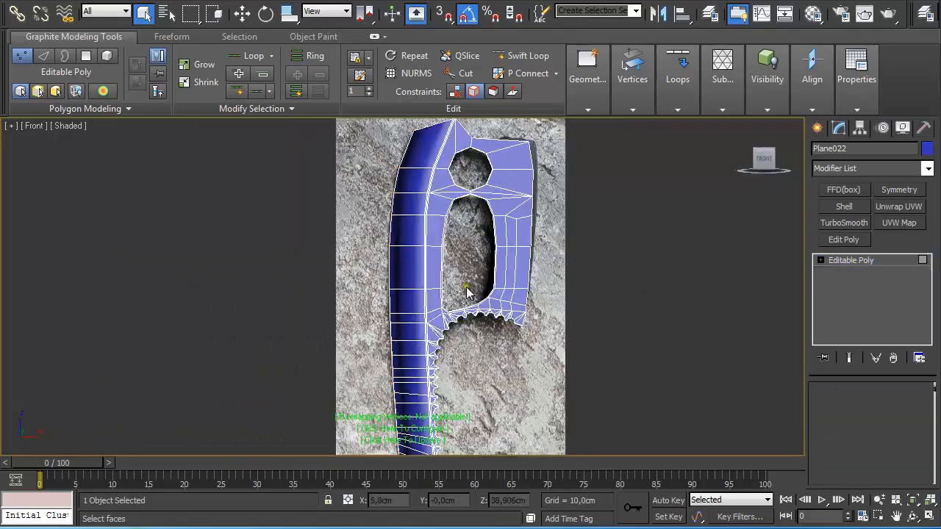
{"action": "key", "text": "4"}
{"action": "scroll", "coordinate": [401, 276], "scroll_direction": "down", "scroll_amount": 2}
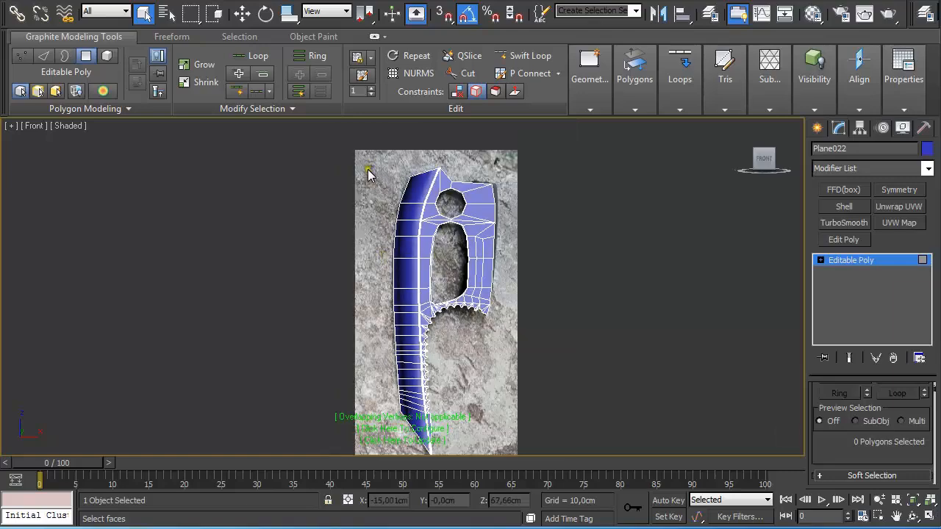
{"action": "key", "text": "4"}
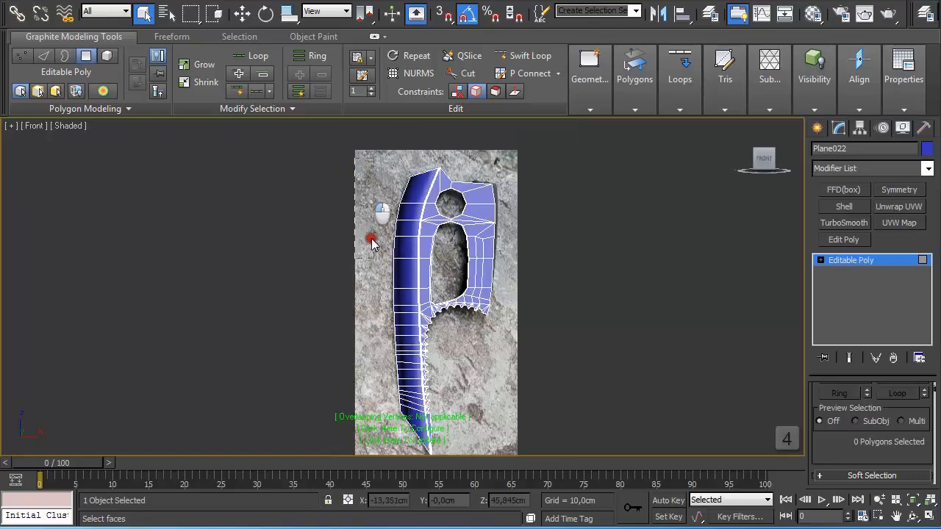
{"action": "double_click", "coordinate": [410, 432]}
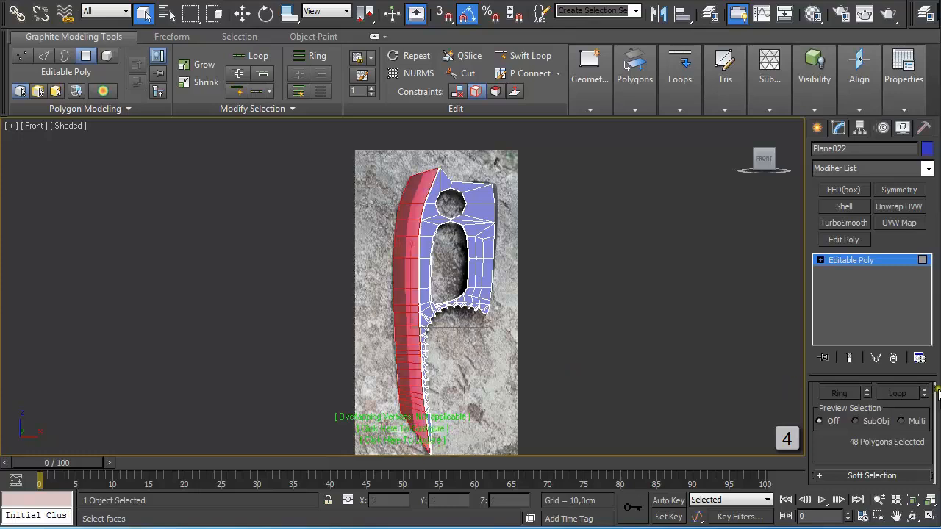
{"action": "left_click_drag", "start_coordinate": [936, 389], "coordinate": [937, 435]}
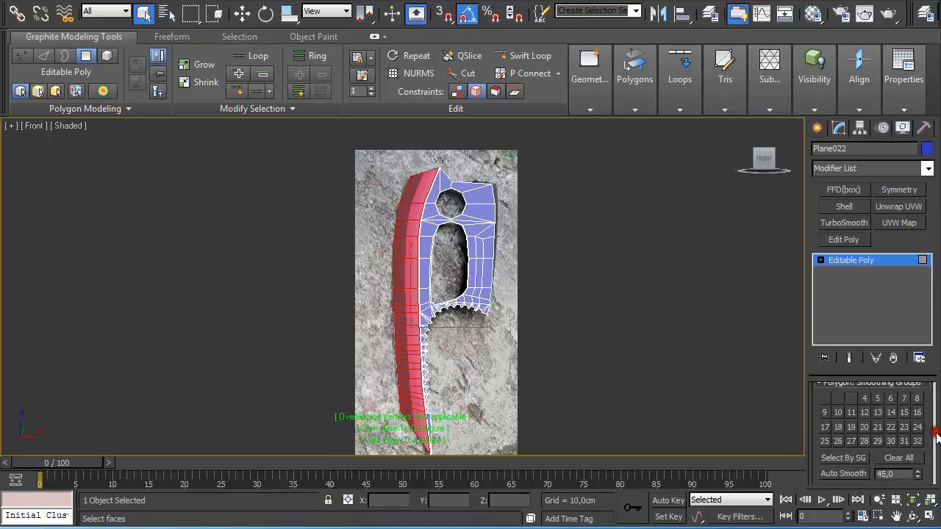
{"action": "left_click", "coordinate": [903, 458]}
{"action": "left_click", "coordinate": [583, 317]}
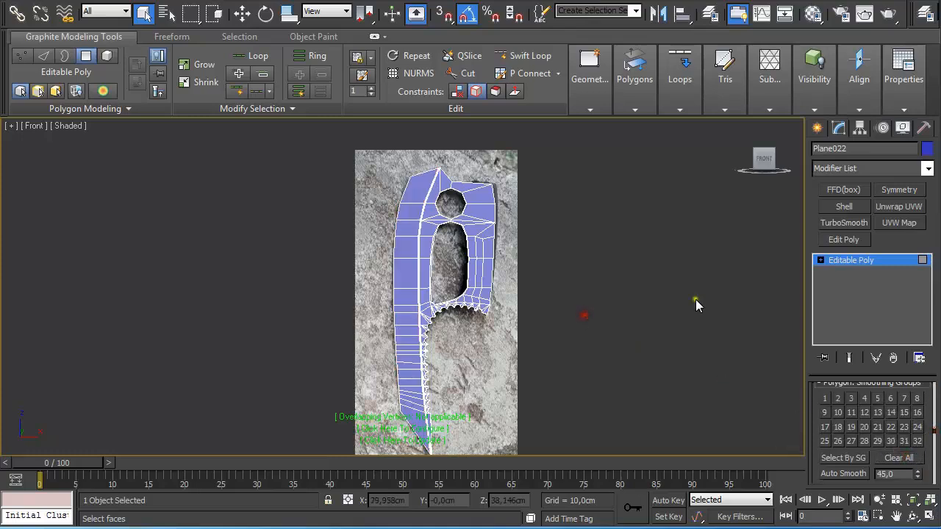
- Leave polygon editing, deselect the blade and examine its shading from the teeth up to the two openings
{"action": "left_click", "coordinate": [875, 260]}
{"action": "left_click", "coordinate": [588, 284]}
{"action": "middle_click_drag", "start_coordinate": [582, 286], "coordinate": [561, 239], "text": "alt"}
{"action": "scroll", "coordinate": [560, 240], "scroll_direction": "up", "scroll_amount": 10}
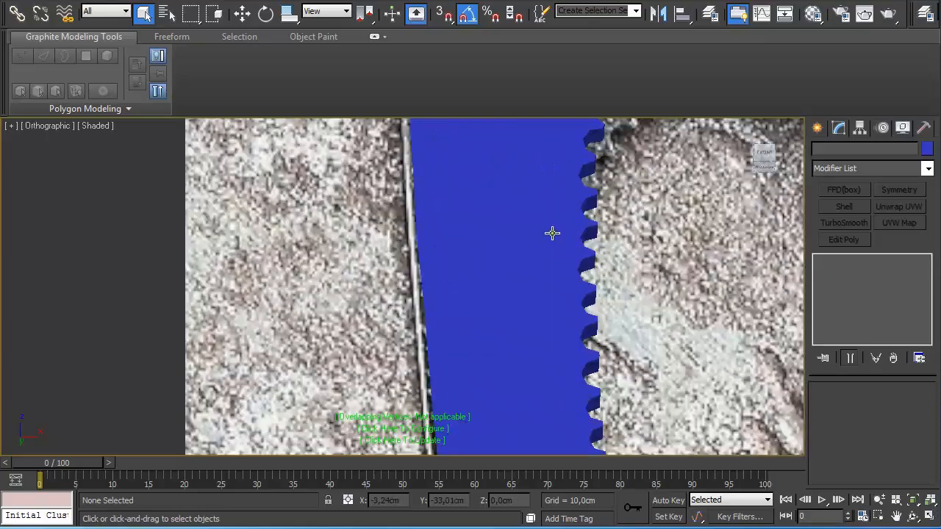
{"action": "scroll", "coordinate": [552, 233], "scroll_direction": "down", "scroll_amount": 6}
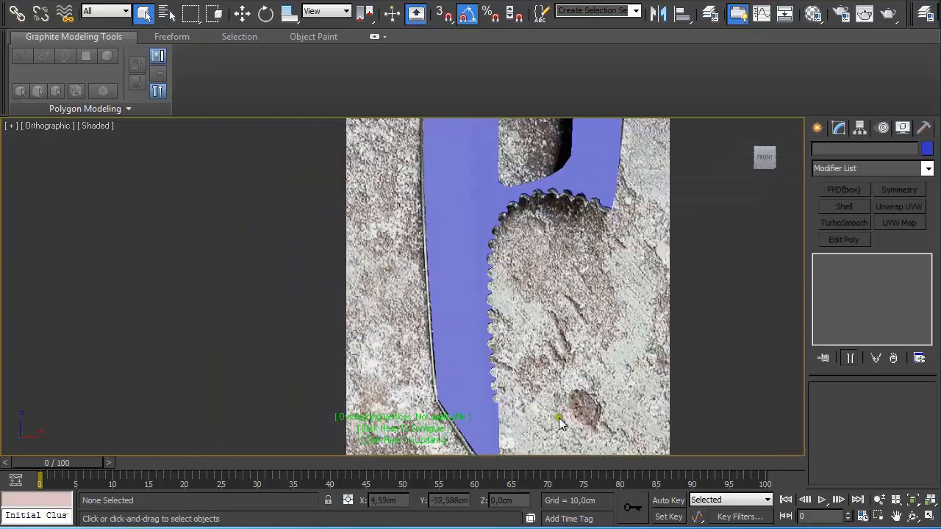
{"action": "scroll", "coordinate": [560, 230], "scroll_direction": "down", "scroll_amount": 3}
{"action": "middle_click_drag", "start_coordinate": [538, 184], "coordinate": [566, 290]}
{"action": "scroll", "coordinate": [571, 289], "scroll_direction": "up", "scroll_amount": 3}
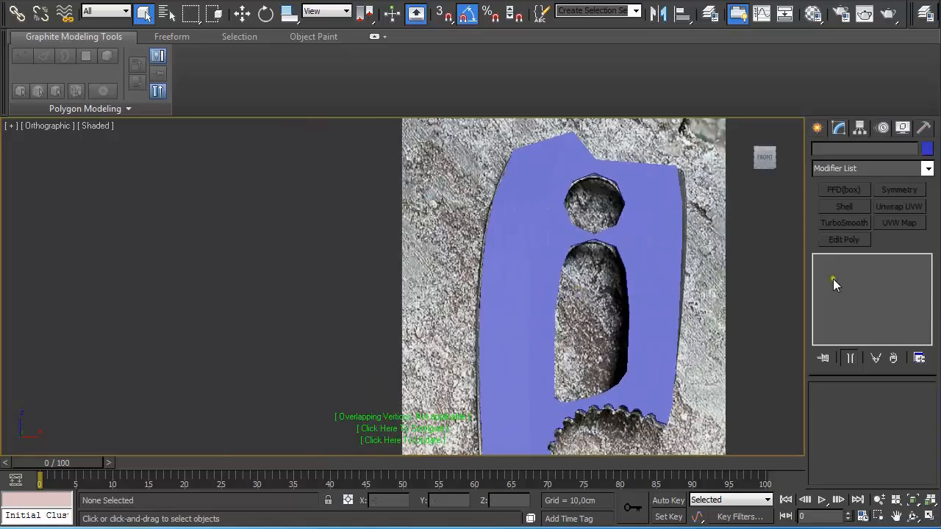
- Reselect the blade, preview it with TurboSmooth and remove the modifier again
{"action": "left_click", "coordinate": [641, 316]}
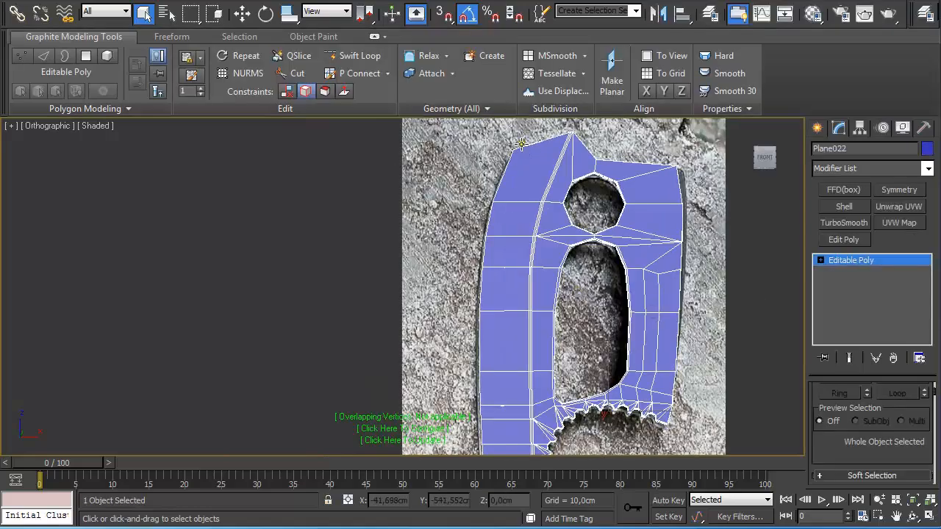
{"action": "left_click", "coordinate": [843, 222]}
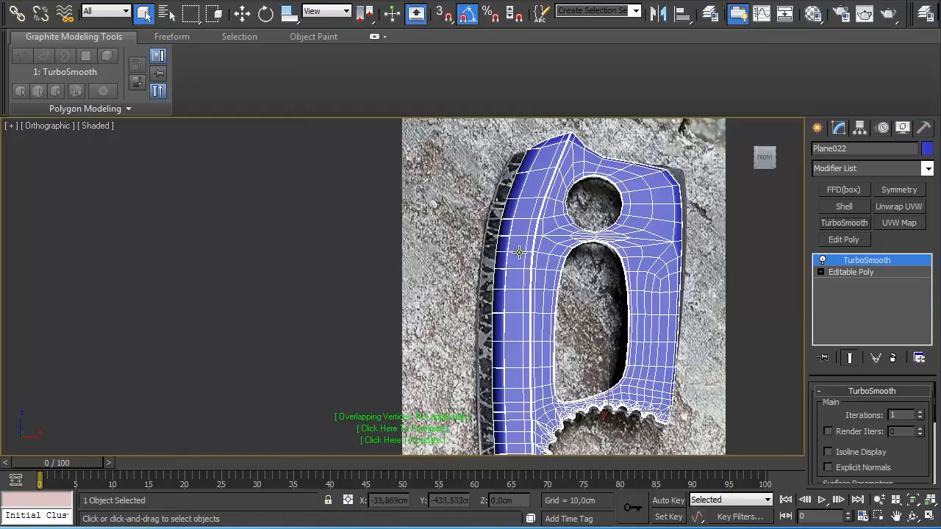
{"action": "left_click", "coordinate": [892, 358]}
- Insert a support loop with Swift Loop close to the welded outer edge on the blade's front face
{"action": "left_click", "coordinate": [355, 64]}
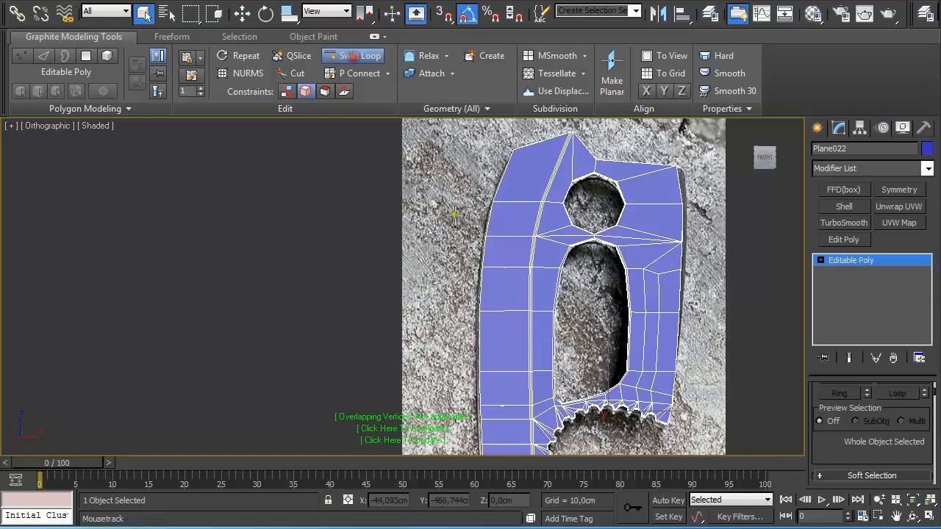
{"action": "scroll", "coordinate": [466, 228], "scroll_direction": "up", "scroll_amount": 5}
{"action": "scroll", "coordinate": [516, 285], "scroll_direction": "up", "scroll_amount": 3}
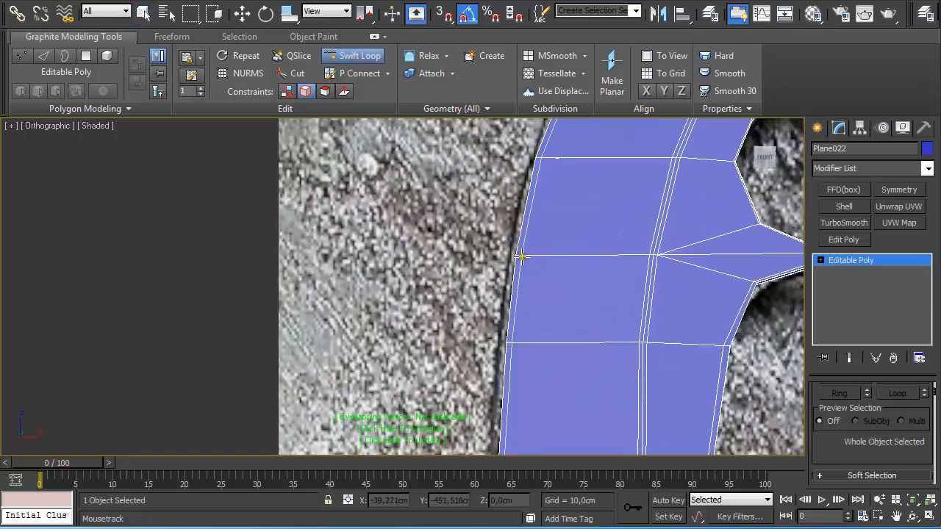
{"action": "left_click", "coordinate": [522, 256]}
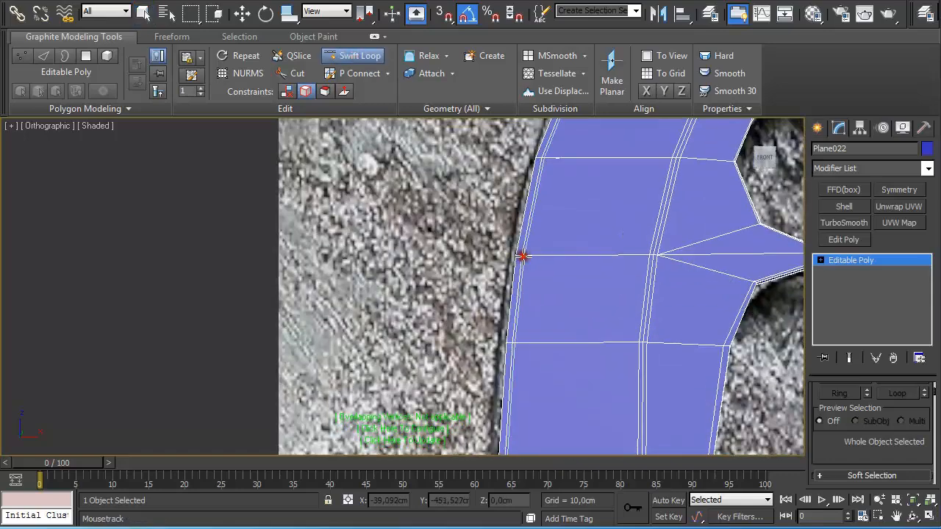
- Insert a matching Swift Loop support loop close to the outer edge on the blade's back face and leave the tool
{"action": "middle_click_drag", "start_coordinate": [523, 256], "coordinate": [564, 242], "text": "alt"}
{"action": "key", "text": "p"}
{"action": "key", "text": "z"}
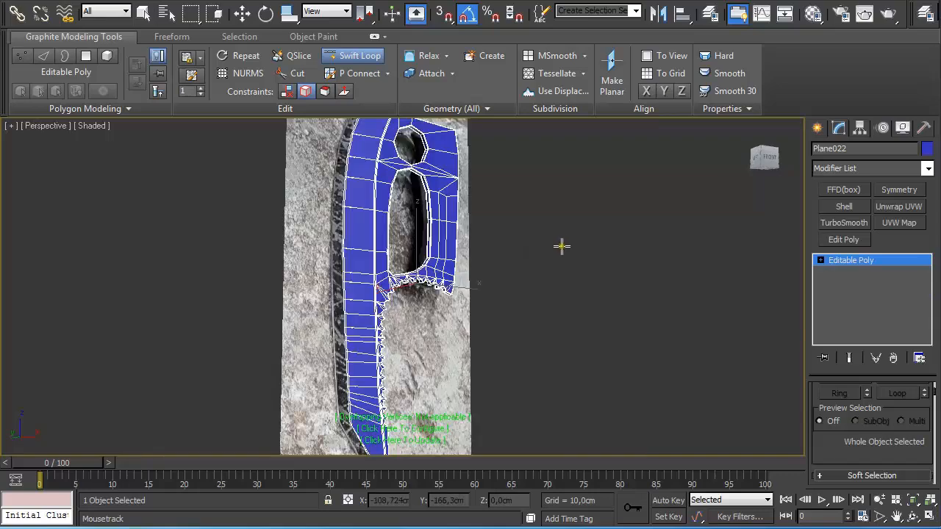
{"action": "middle_click_drag", "start_coordinate": [391, 261], "coordinate": [510, 319], "text": "alt"}
{"action": "scroll", "coordinate": [554, 269], "scroll_direction": "up", "scroll_amount": 5}
{"action": "scroll", "coordinate": [510, 319], "scroll_direction": "up", "scroll_amount": 4}
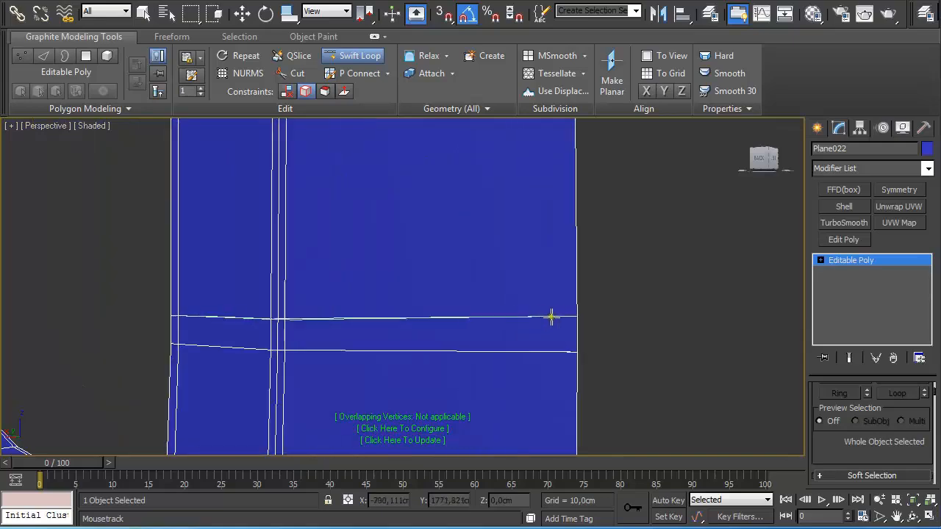
{"action": "scroll", "coordinate": [647, 314], "scroll_direction": "down", "scroll_amount": 2}
{"action": "scroll", "coordinate": [562, 316], "scroll_direction": "up", "scroll_amount": 1}
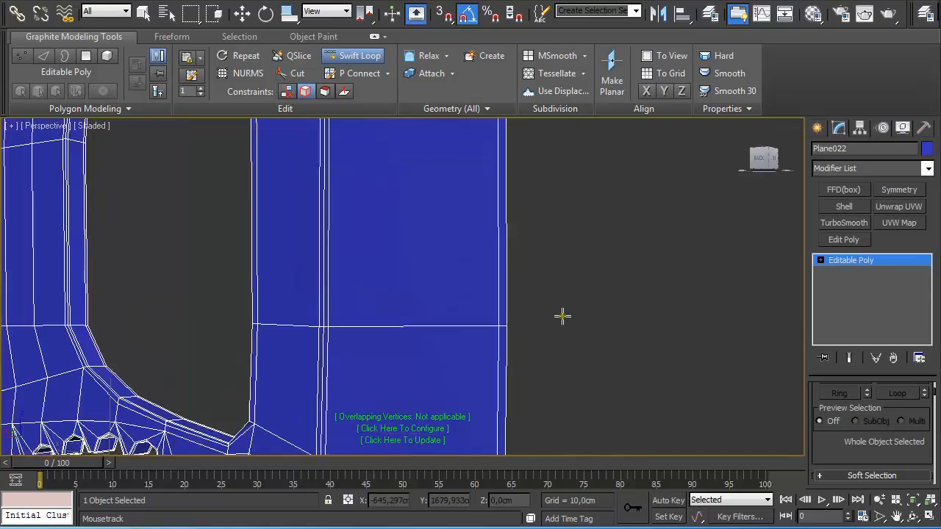
{"action": "scroll", "coordinate": [572, 319], "scroll_direction": "up", "scroll_amount": 3}
{"action": "scroll", "coordinate": [591, 326], "scroll_direction": "down", "scroll_amount": 1}
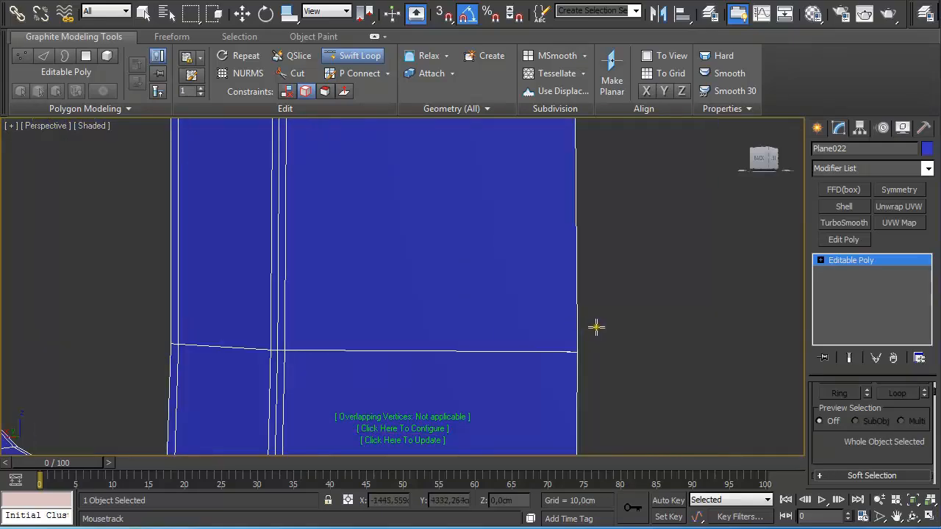
{"action": "middle_click_drag", "start_coordinate": [636, 344], "coordinate": [584, 319], "text": "alt"}
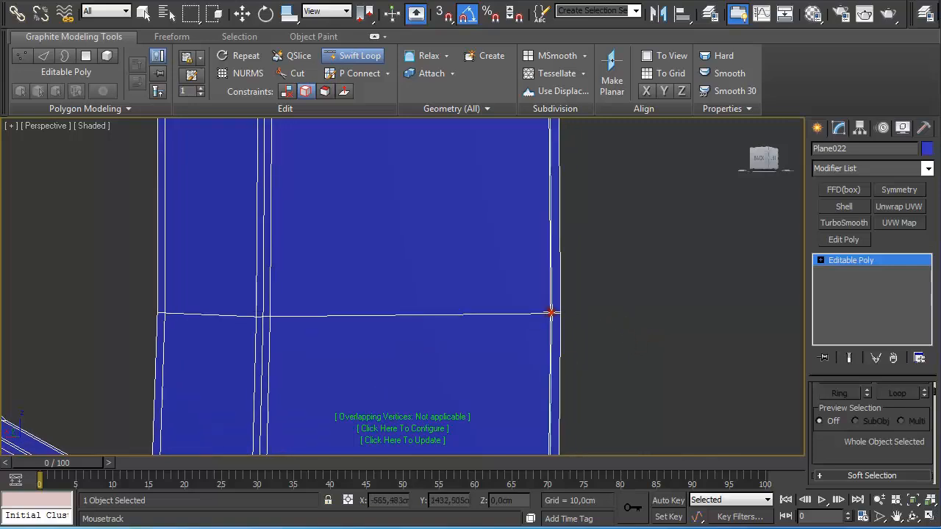
{"action": "key", "text": "w"}
- Examine the back face's outer edge and its support loop up to the blade's upper corner
{"action": "mouse_move", "coordinate": [571, 264]}
{"action": "middle_mouse_down", "text": "alt"}
{"action": "mouse_move", "coordinate": [608, 397]}
{"action": "mouse_move", "coordinate": [596, 519]}
{"action": "middle_mouse_up", "text": "alt"}
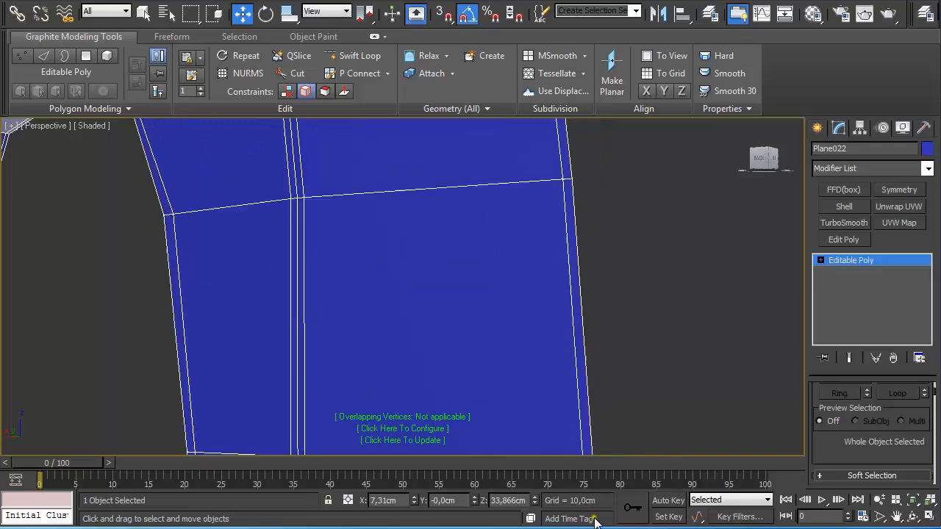
{"action": "middle_click_drag", "start_coordinate": [574, 287], "coordinate": [594, 500]}
{"action": "middle_click_drag", "start_coordinate": [552, 266], "coordinate": [578, 471]}
{"action": "mouse_move", "coordinate": [542, 268]}
{"action": "middle_mouse_down"}
{"action": "mouse_move", "coordinate": [558, 382]}
{"action": "mouse_move", "coordinate": [540, 427]}
{"action": "mouse_move", "coordinate": [561, 435]}
{"action": "mouse_move", "coordinate": [545, 276]}
{"action": "middle_mouse_up"}
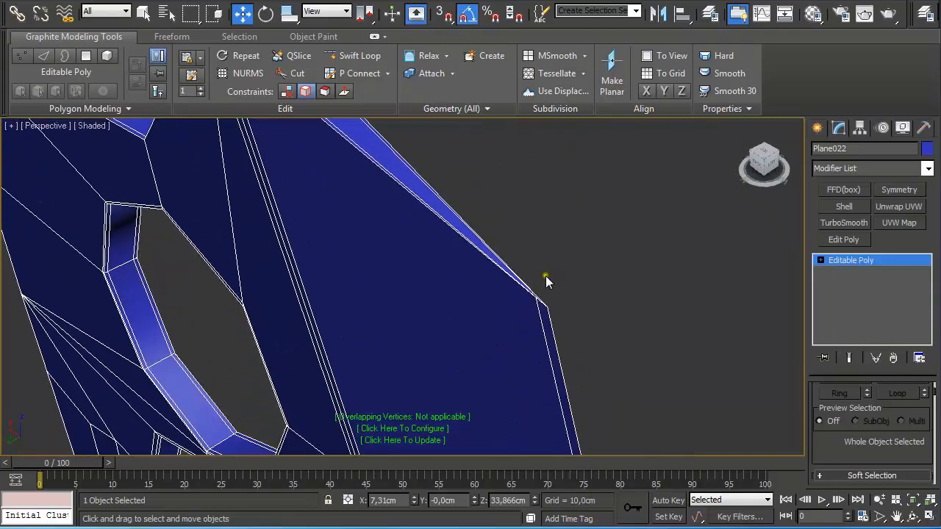
{"action": "scroll", "coordinate": [547, 279], "scroll_direction": "up", "scroll_amount": 5}
{"action": "middle_click_drag", "start_coordinate": [738, 307], "coordinate": [385, 328]}
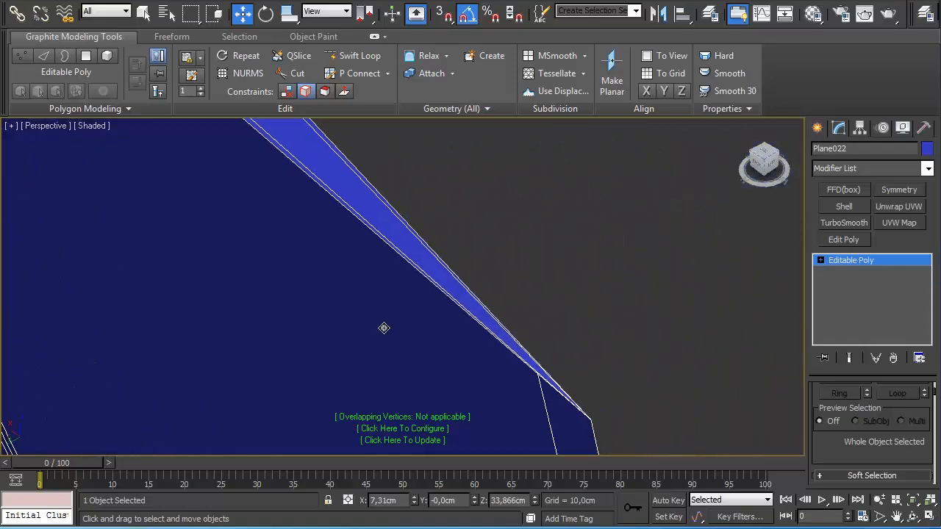
- With snapping on, cut an edge across the narrow end face at the blade's upper corner, joining the opposite support-loop vertices
{"action": "key", "text": "1"}
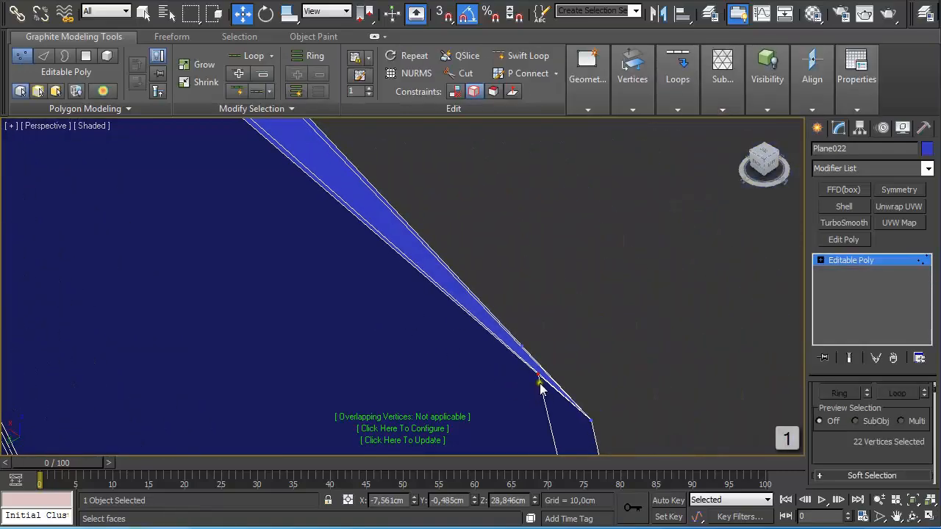
{"action": "right_click", "coordinate": [517, 347]}
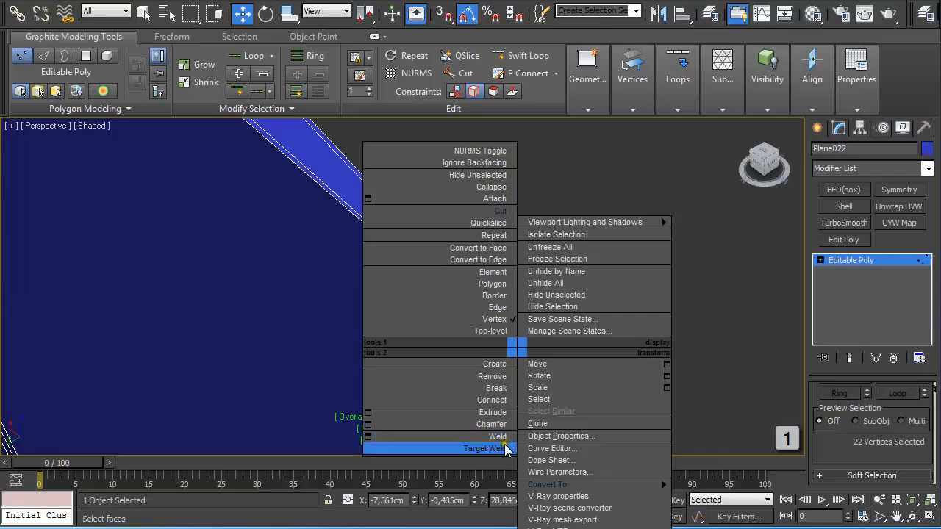
{"action": "left_click", "coordinate": [502, 210]}
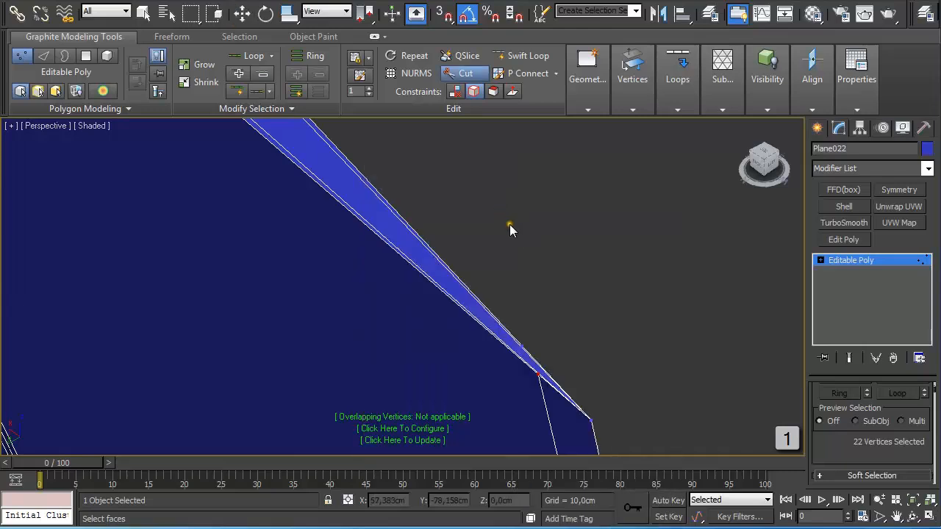
{"action": "key", "text": "s"}
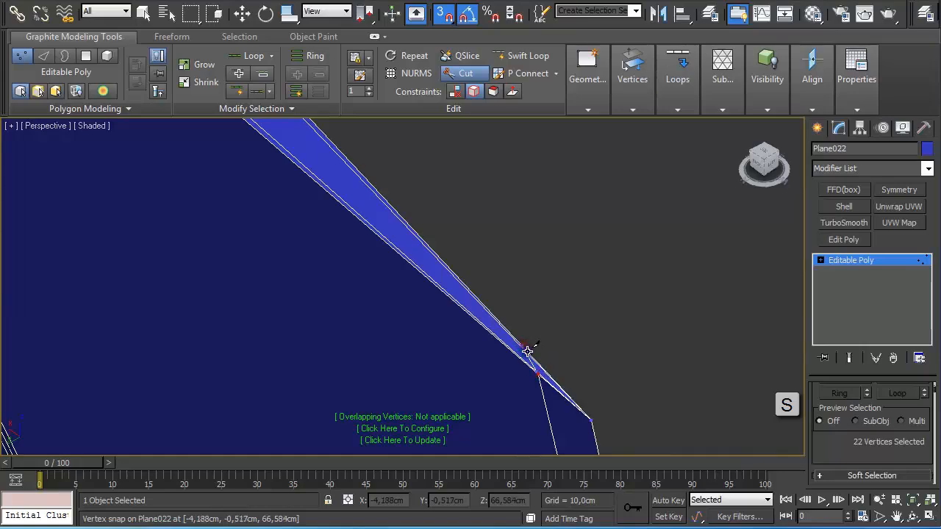
- Leave the Cut tool and select the support-loop vertex at the outer edge's lower corner, inspecting its narrow end face up close
{"action": "scroll", "coordinate": [619, 349], "scroll_direction": "down", "scroll_amount": 3}
{"action": "middle_click_drag", "start_coordinate": [592, 407], "coordinate": [542, 155]}
{"action": "scroll", "coordinate": [549, 345], "scroll_direction": "down", "scroll_amount": 4}
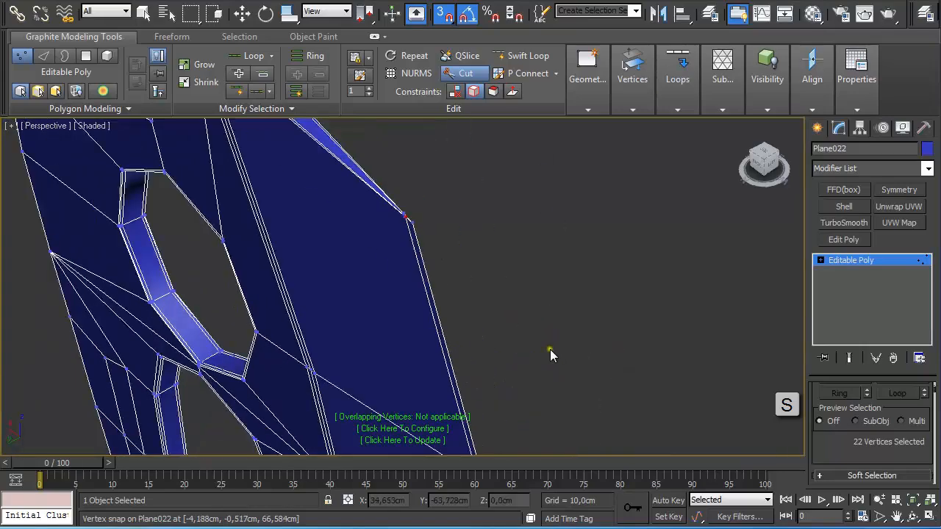
{"action": "middle_click_drag", "start_coordinate": [550, 349], "coordinate": [541, 147]}
{"action": "middle_click_drag", "start_coordinate": [550, 324], "coordinate": [549, 118]}
{"action": "middle_click_drag", "start_coordinate": [581, 221], "coordinate": [598, 1]}
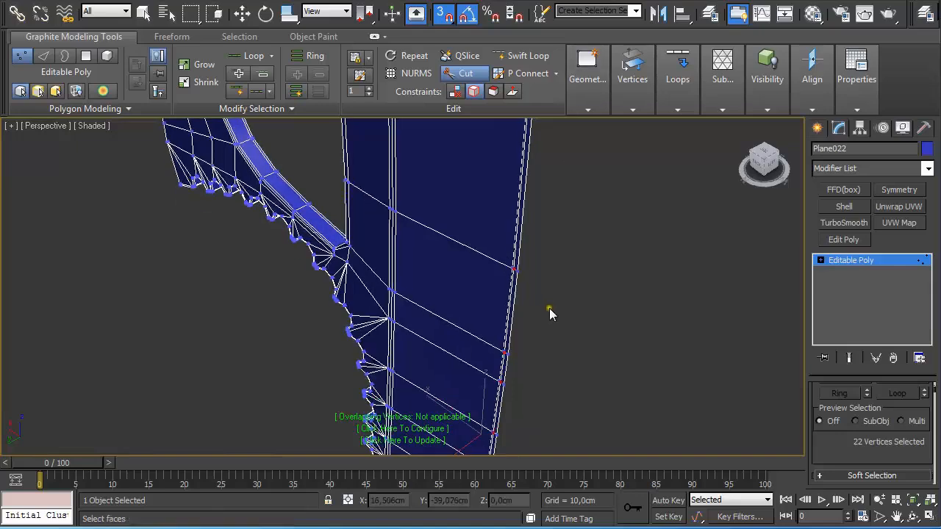
{"action": "middle_click_drag", "start_coordinate": [549, 308], "coordinate": [617, 110]}
{"action": "middle_click_drag", "start_coordinate": [611, 395], "coordinate": [618, 109]}
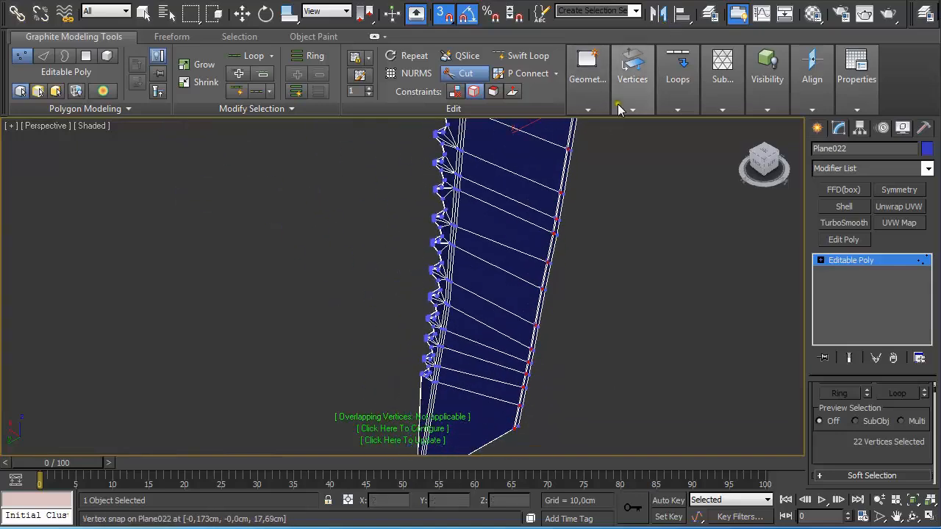
{"action": "middle_click_drag", "start_coordinate": [577, 241], "coordinate": [573, 159]}
{"action": "scroll", "coordinate": [568, 296], "scroll_direction": "up", "scroll_amount": 2}
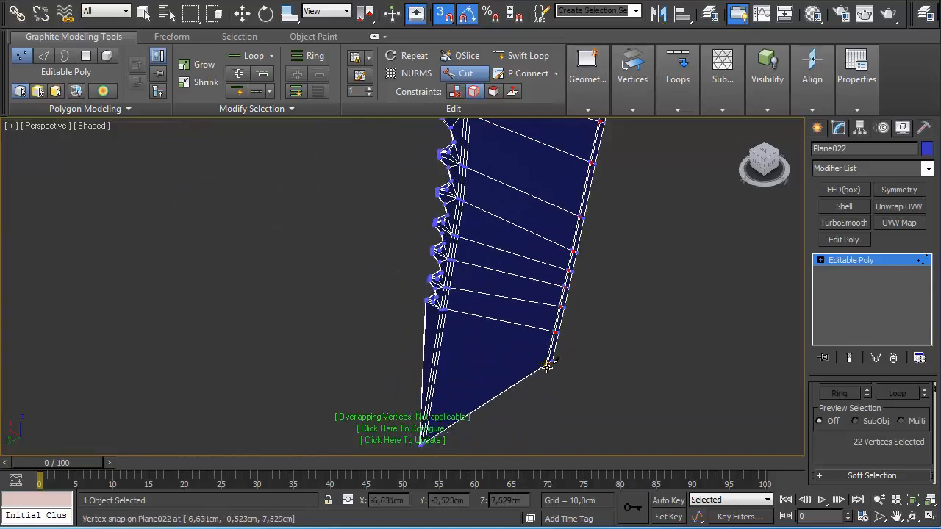
{"action": "right_click", "coordinate": [546, 363]}
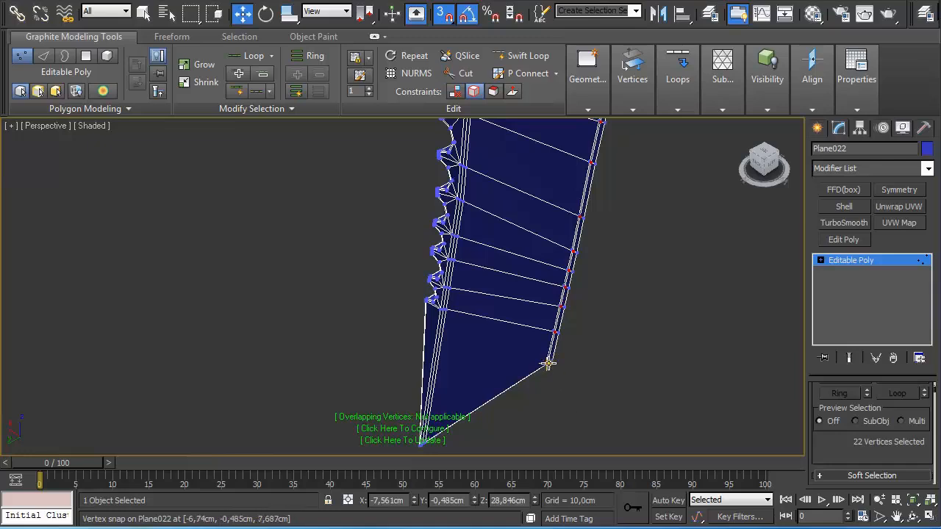
{"action": "left_click", "coordinate": [548, 363]}
{"action": "key", "text": "z"}
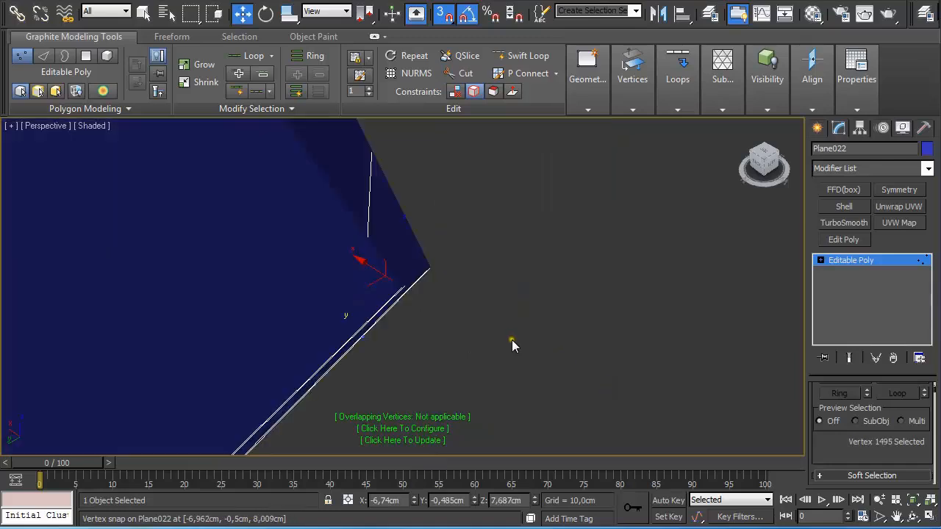
{"action": "middle_click_drag", "start_coordinate": [503, 335], "coordinate": [367, 269], "text": "alt"}
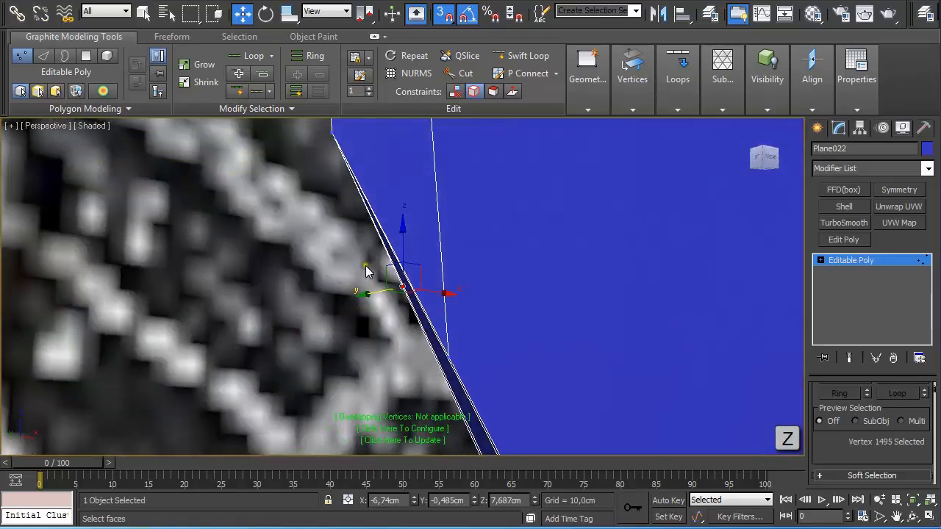
{"action": "right_click", "coordinate": [323, 281]}
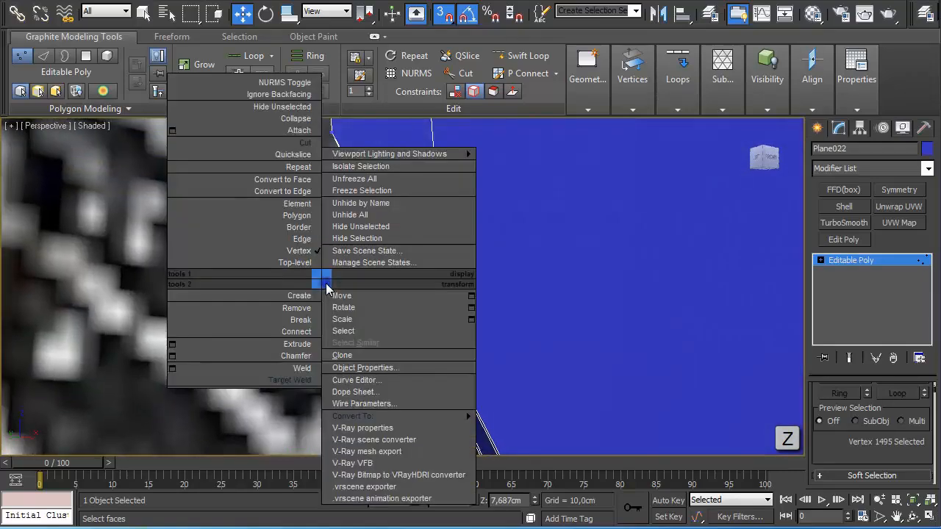
{"action": "left_click", "coordinate": [300, 141]}
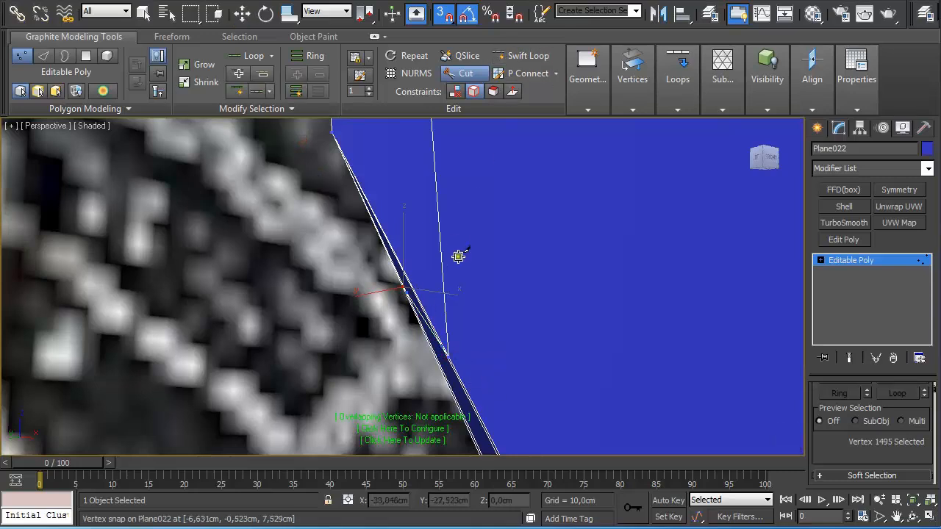
{"action": "scroll", "coordinate": [482, 373], "scroll_direction": "up", "scroll_amount": 3}
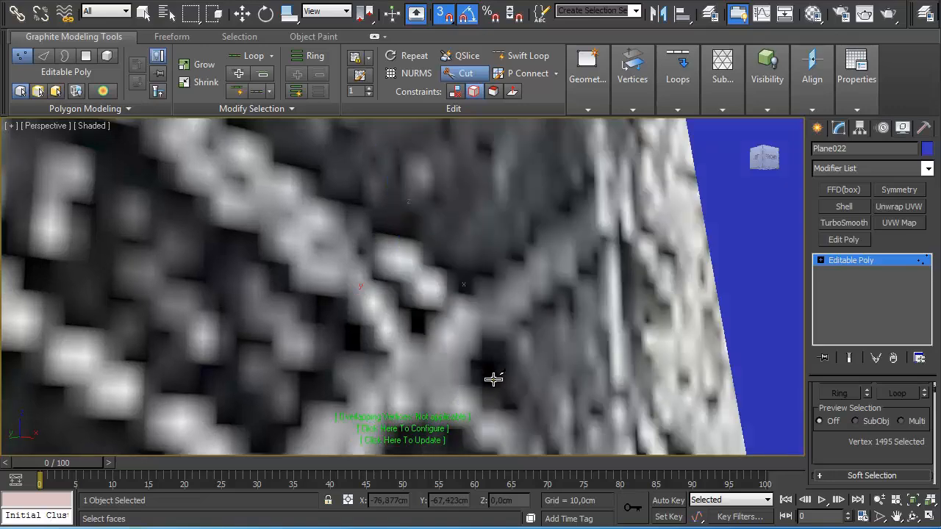
{"action": "scroll", "coordinate": [494, 379], "scroll_direction": "down", "scroll_amount": 1}
{"action": "scroll", "coordinate": [493, 378], "scroll_direction": "down", "scroll_amount": 1}
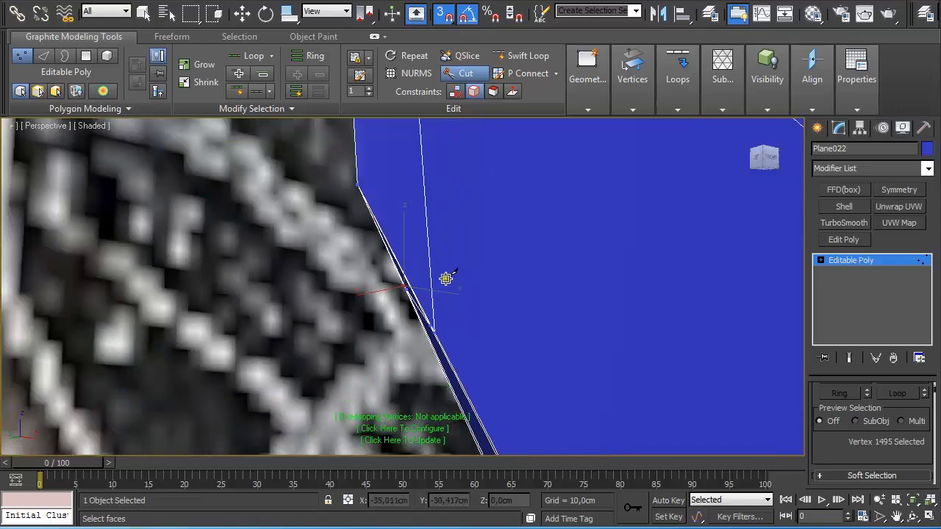
{"action": "scroll", "coordinate": [446, 279], "scroll_direction": "down", "scroll_amount": 2}
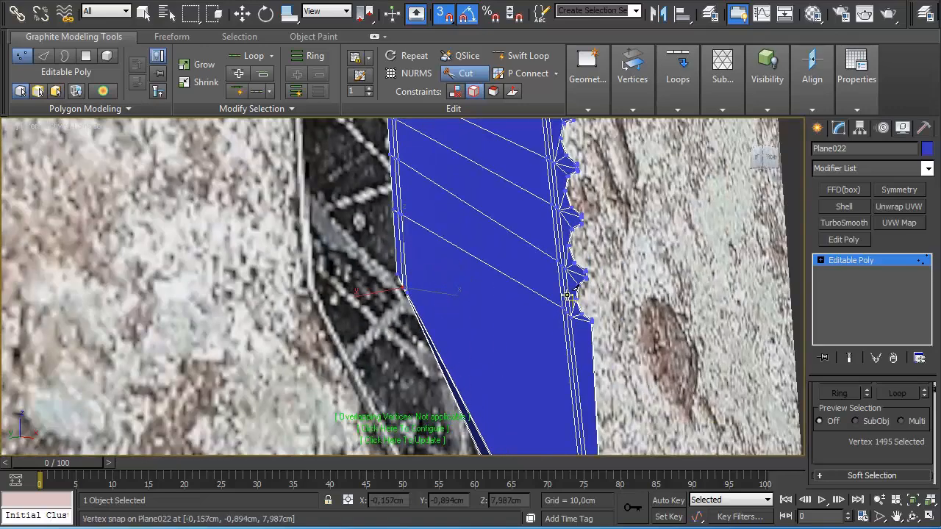
{"action": "scroll", "coordinate": [573, 355], "scroll_direction": "down", "scroll_amount": 5}
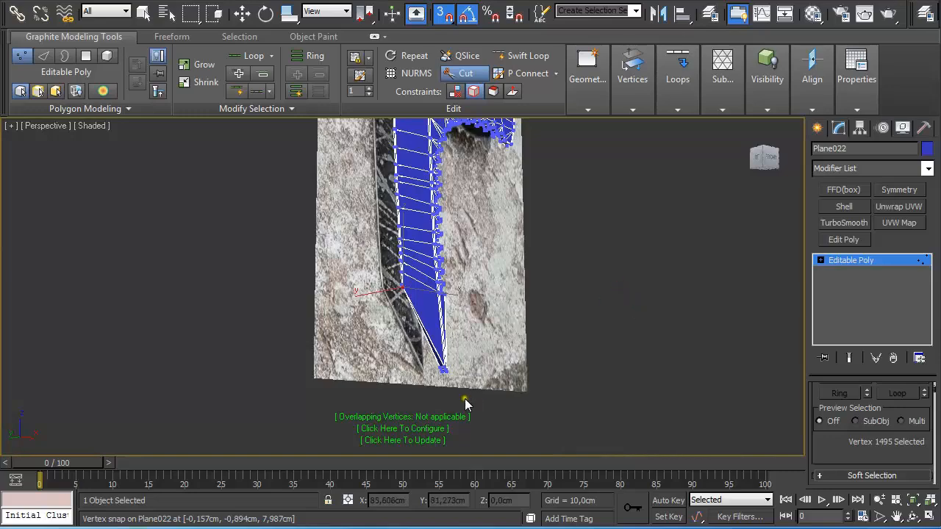
- Turn off the Overlapping Vertices check and leave vertex editing on the blade mesh
{"action": "left_click", "coordinate": [371, 421]}
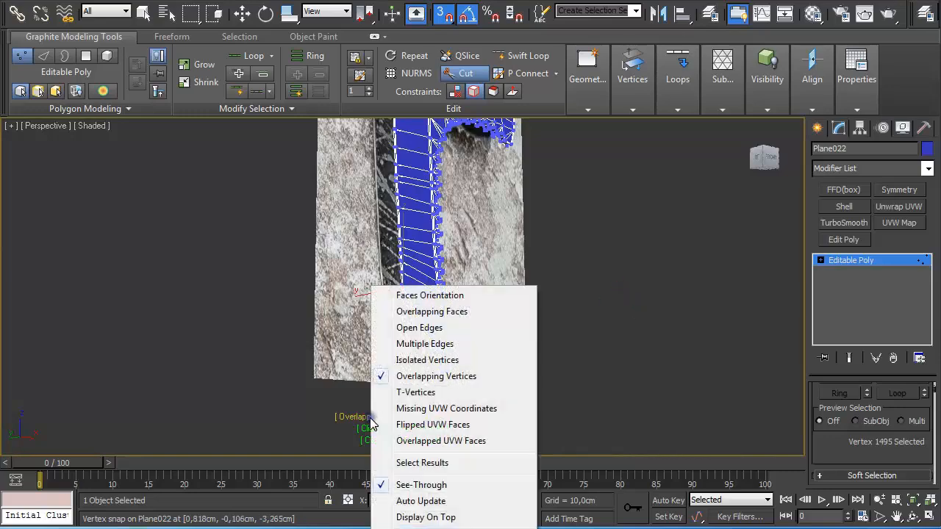
{"action": "left_click", "coordinate": [382, 377]}
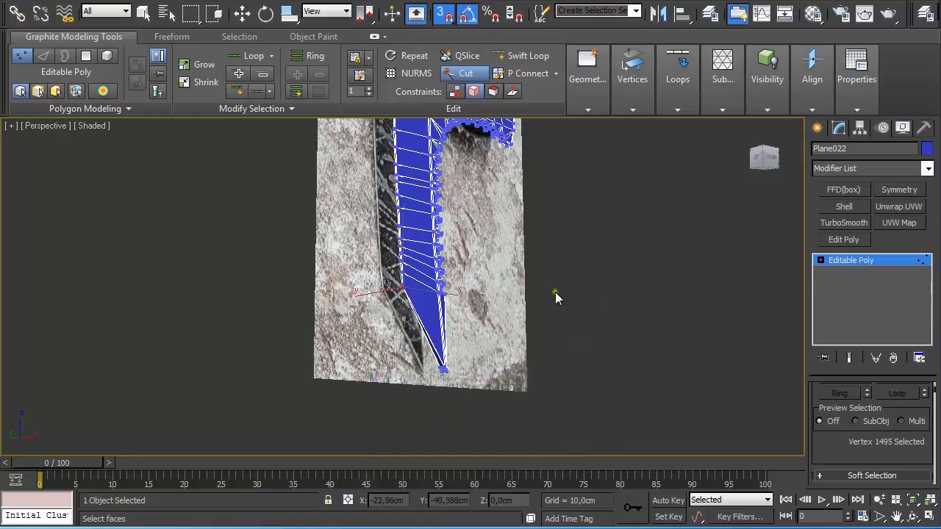
{"action": "scroll", "coordinate": [555, 292], "scroll_direction": "down", "scroll_amount": 3}
{"action": "left_click", "coordinate": [829, 261]}
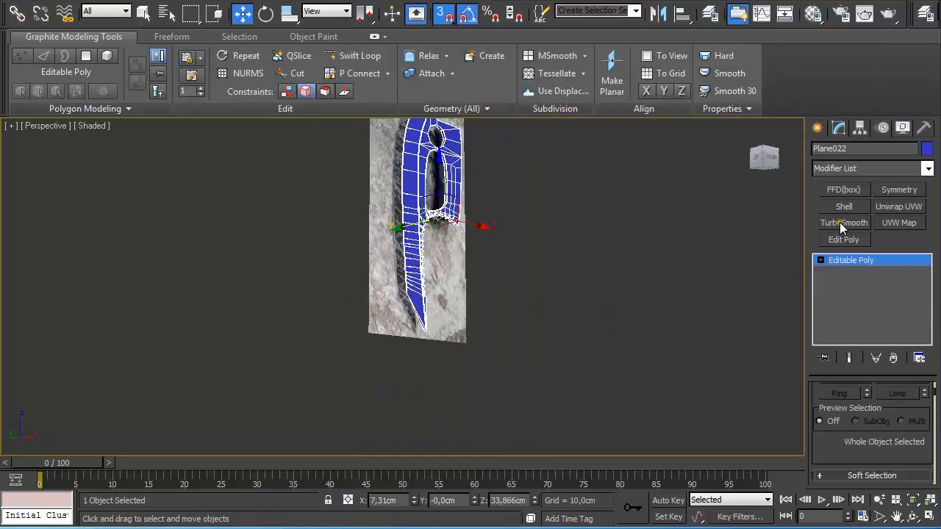
- Apply TurboSmooth to the blade mesh with 2 iterations and Isoline Display on, and deselect the mesh
{"action": "left_click", "coordinate": [841, 222]}
{"action": "middle_click_drag", "start_coordinate": [663, 258], "coordinate": [663, 295]}
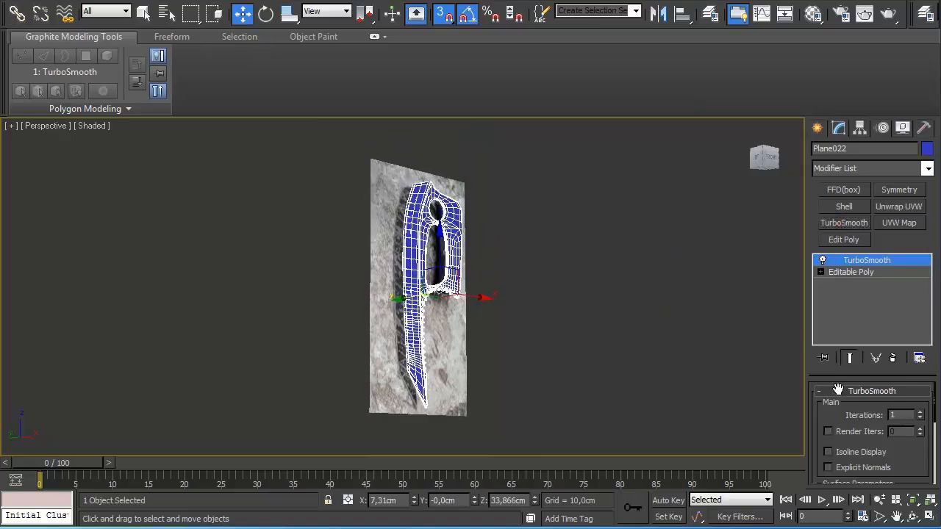
{"action": "left_click", "coordinate": [919, 412]}
{"action": "left_click", "coordinate": [867, 452]}
{"action": "scroll", "coordinate": [735, 371], "scroll_direction": "up", "scroll_amount": 4}
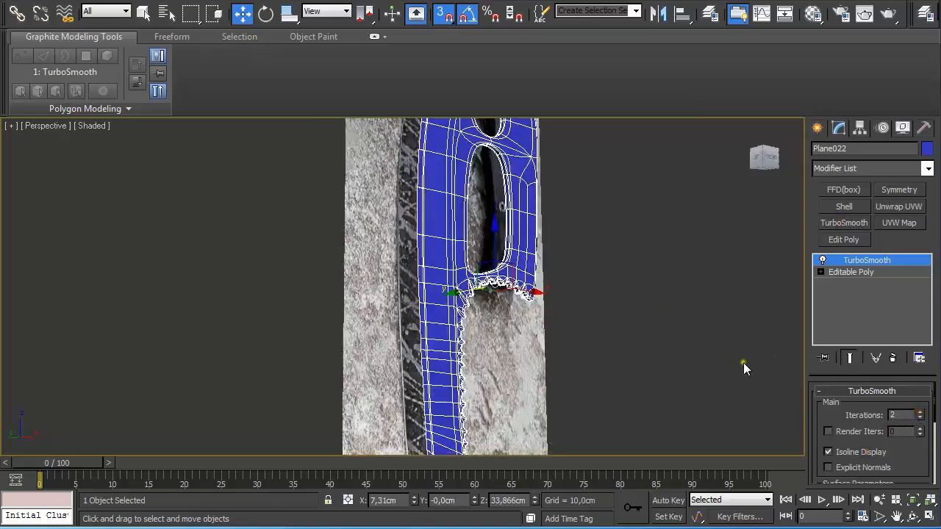
{"action": "middle_click_drag", "start_coordinate": [743, 362], "coordinate": [635, 372], "text": "alt"}
{"action": "left_click", "coordinate": [679, 343]}
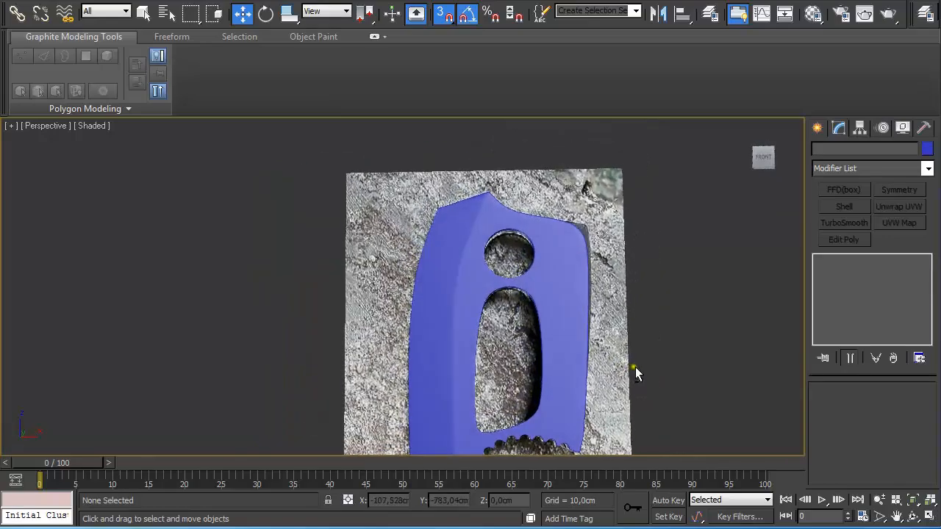
- Turn off 3D snapping and show the upper part of the blade in the shaded front view
{"action": "scroll", "coordinate": [632, 374], "scroll_direction": "up", "scroll_amount": 5}
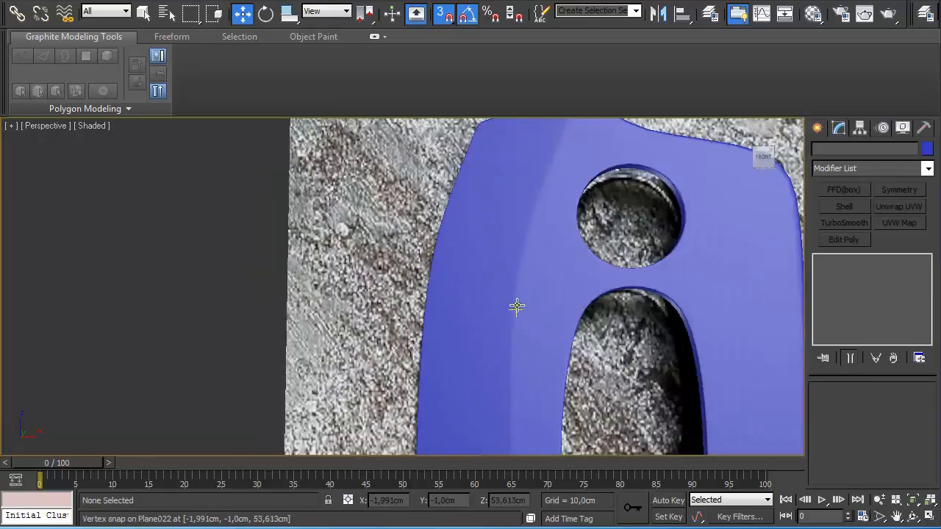
{"action": "key", "text": "s"}
{"action": "scroll", "coordinate": [563, 307], "scroll_direction": "down", "scroll_amount": 5}
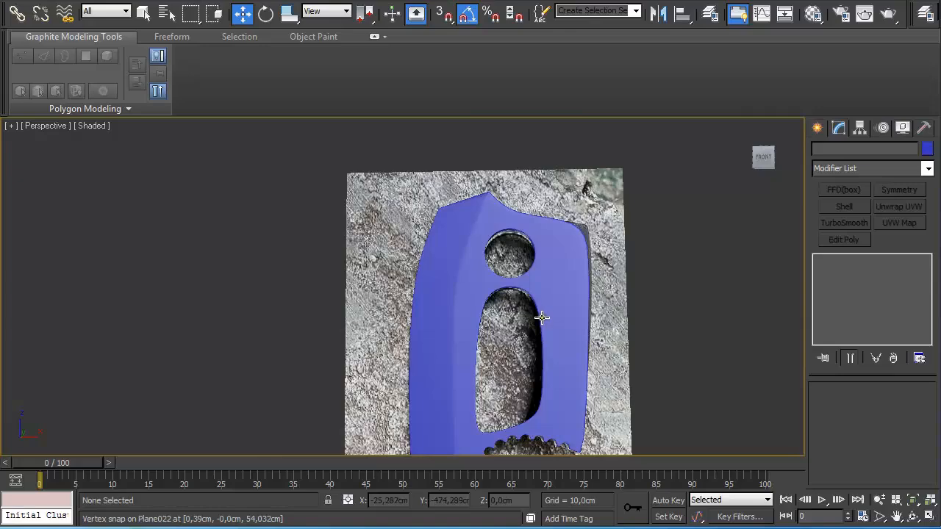
{"action": "key", "text": "f"}
{"action": "key", "text": "F3"}
{"action": "scroll", "coordinate": [496, 287], "scroll_direction": "up", "scroll_amount": 5}
{"action": "middle_click_drag", "start_coordinate": [465, 188], "coordinate": [497, 383]}
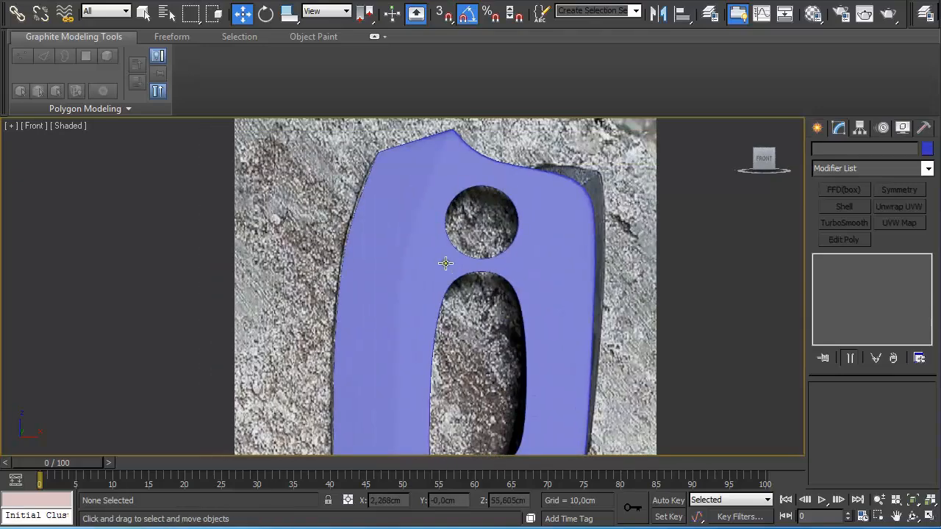
- Enable the end-result display for the blade's Editable Poly level and enter vertex editing around the round hole
{"action": "left_click", "coordinate": [443, 262]}
{"action": "left_click", "coordinate": [847, 271]}
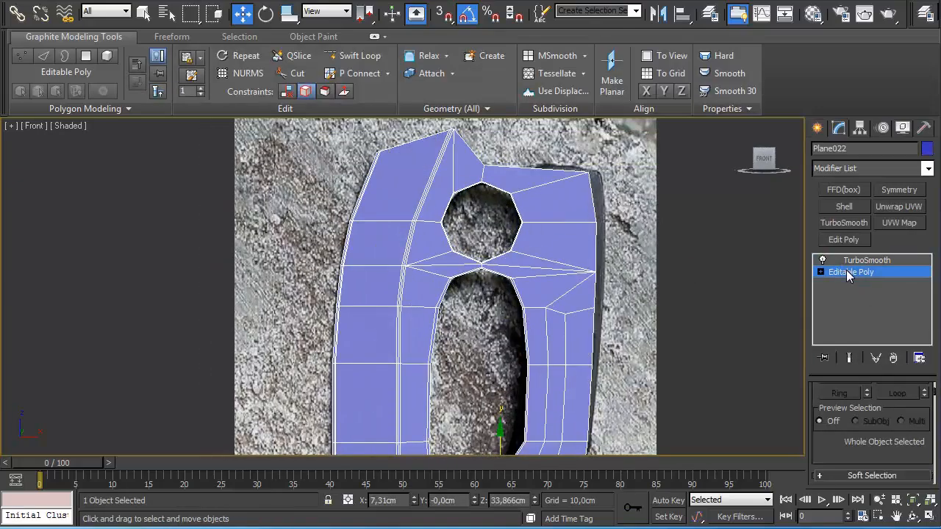
{"action": "left_click", "coordinate": [851, 358]}
{"action": "scroll", "coordinate": [595, 331], "scroll_direction": "up", "scroll_amount": 3}
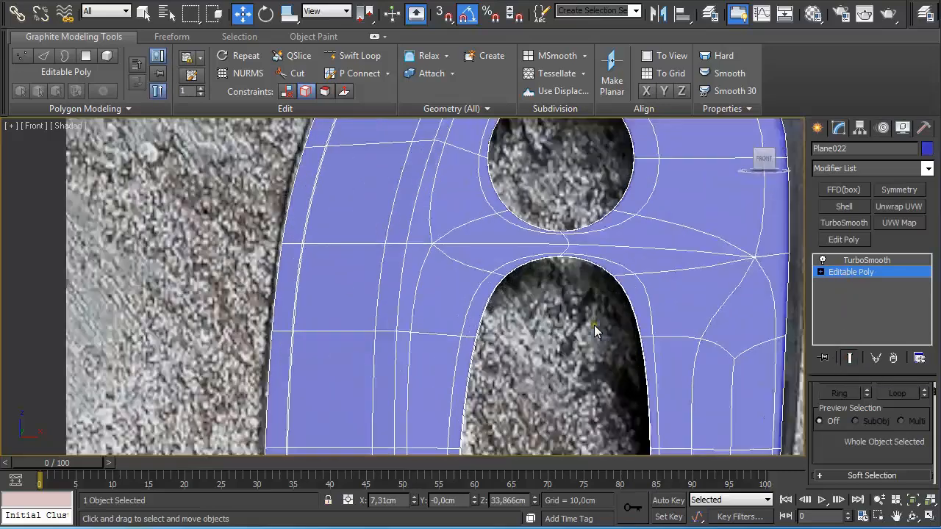
{"action": "key", "text": "1"}
{"action": "middle_click_drag", "start_coordinate": [514, 233], "coordinate": [532, 309]}
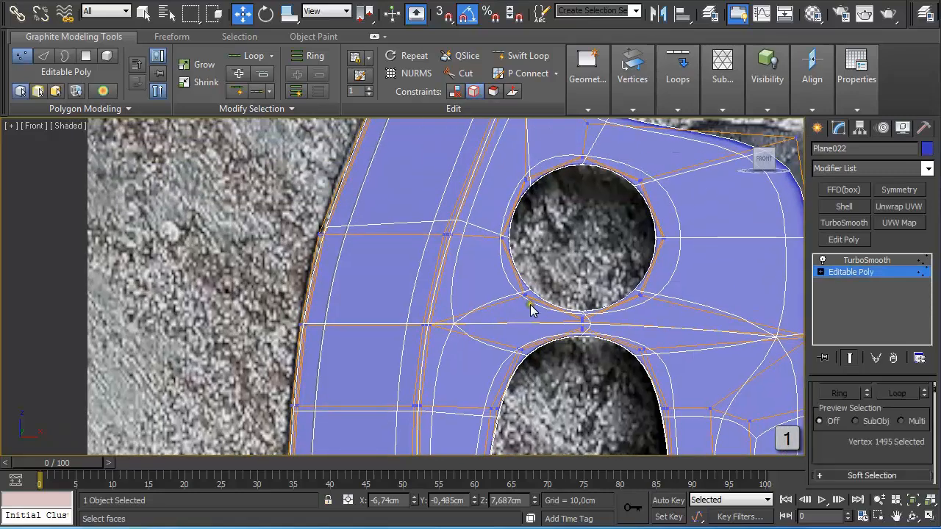
- Nudge the bevel-line vertices beside the round hole and the top of the long hole slightly toward the holes
{"action": "left_click_drag", "start_coordinate": [397, 316], "coordinate": [470, 325]}
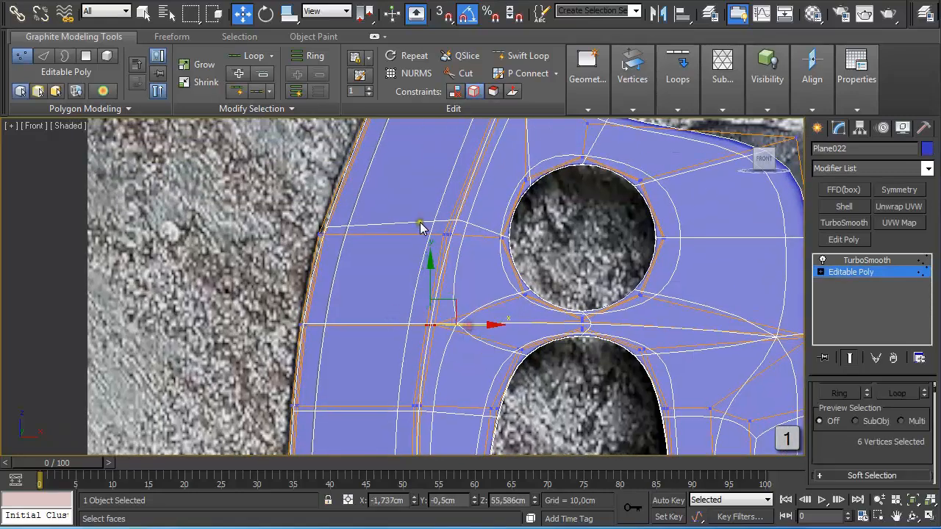
{"action": "left_click_drag", "start_coordinate": [419, 223], "coordinate": [498, 235]}
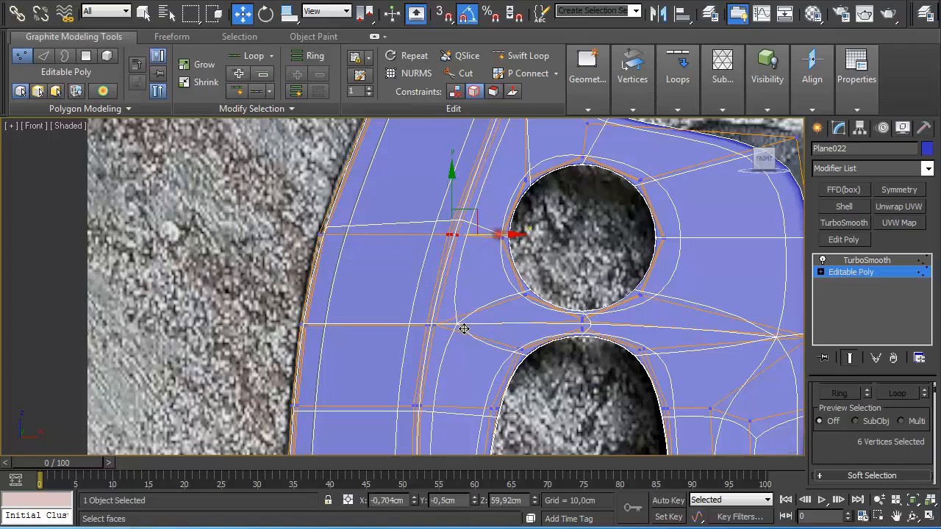
{"action": "middle_click_drag", "start_coordinate": [463, 329], "coordinate": [457, 221]}
{"action": "mouse_move", "coordinate": [401, 291]}
{"action": "left_mouse_down"}
{"action": "mouse_move", "coordinate": [440, 316]}
{"action": "mouse_move", "coordinate": [461, 299]}
{"action": "left_mouse_up"}
- Examine the smoothed mesh along the serrated edge in see-through display, and finish vertex editing with the blade deselected
{"action": "key", "text": "alt+x"}
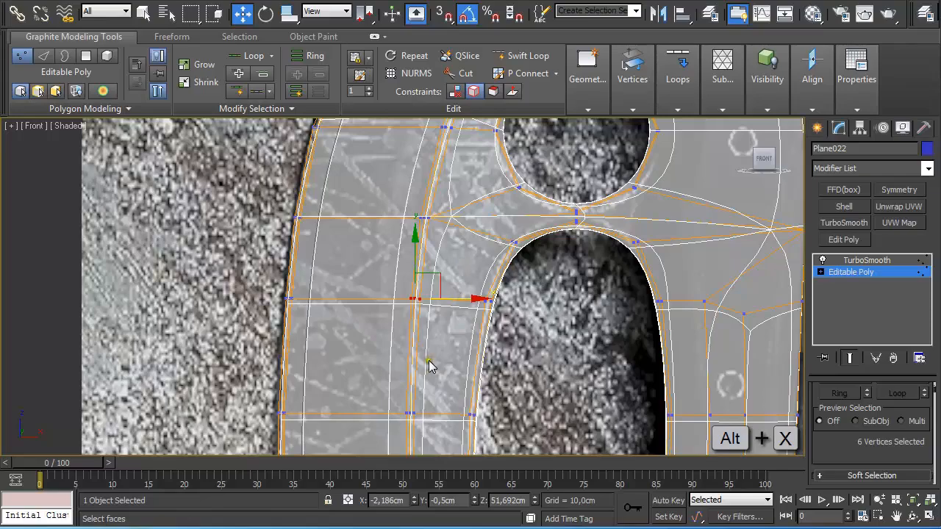
{"action": "middle_click_drag", "start_coordinate": [430, 368], "coordinate": [413, 225]}
{"action": "middle_click_drag", "start_coordinate": [391, 356], "coordinate": [370, 283]}
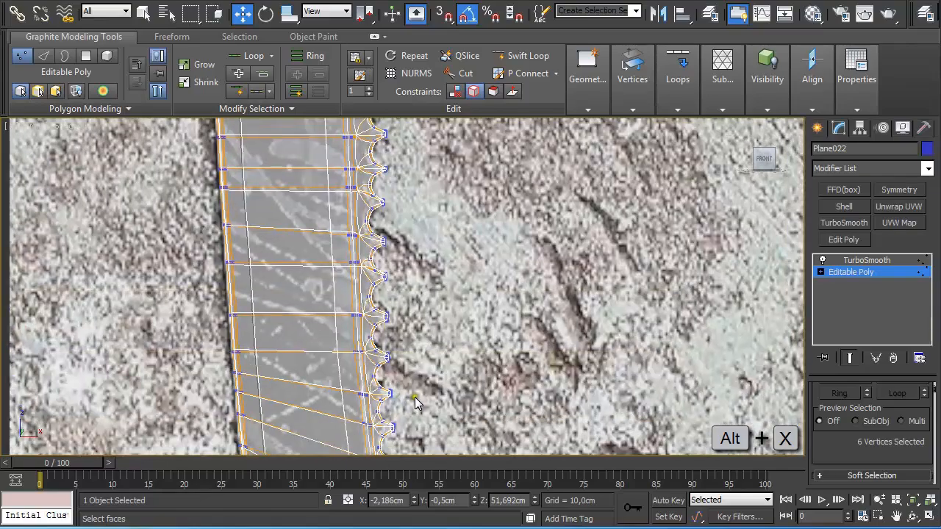
{"action": "scroll", "coordinate": [397, 379], "scroll_direction": "up", "scroll_amount": 5}
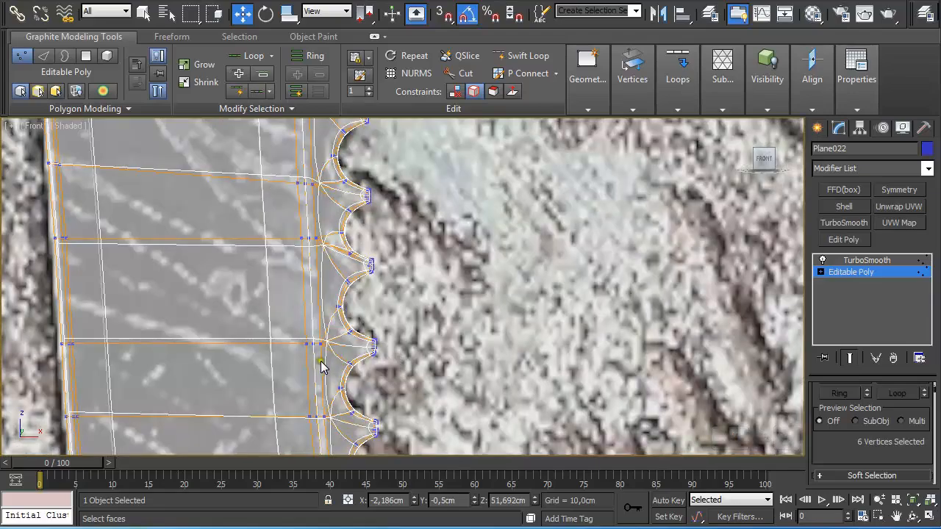
{"action": "key", "text": "shift+z"}
{"action": "middle_click_drag", "start_coordinate": [346, 384], "coordinate": [475, 308]}
{"action": "scroll", "coordinate": [351, 297], "scroll_direction": "down", "scroll_amount": 4}
{"action": "left_click", "coordinate": [847, 274]}
{"action": "left_click", "coordinate": [701, 277]}
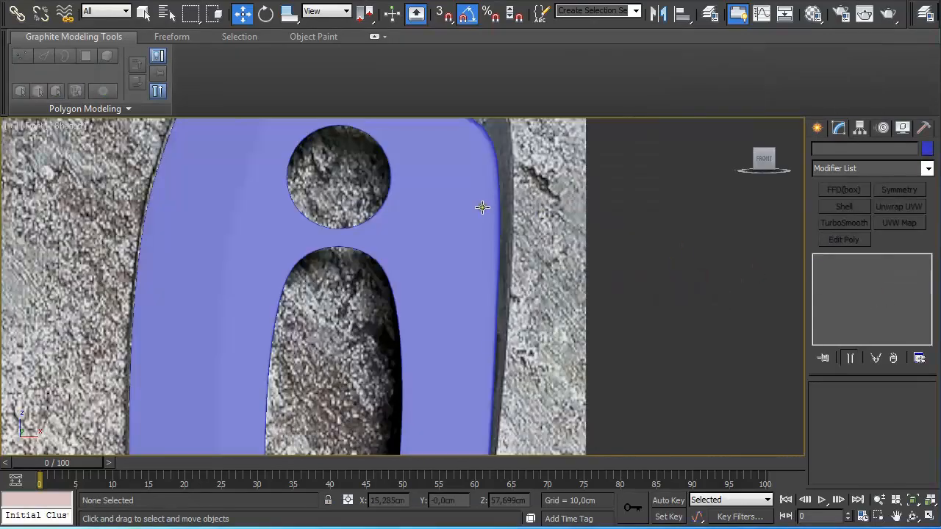
{"action": "scroll", "coordinate": [481, 207], "scroll_direction": "down", "scroll_amount": 3}
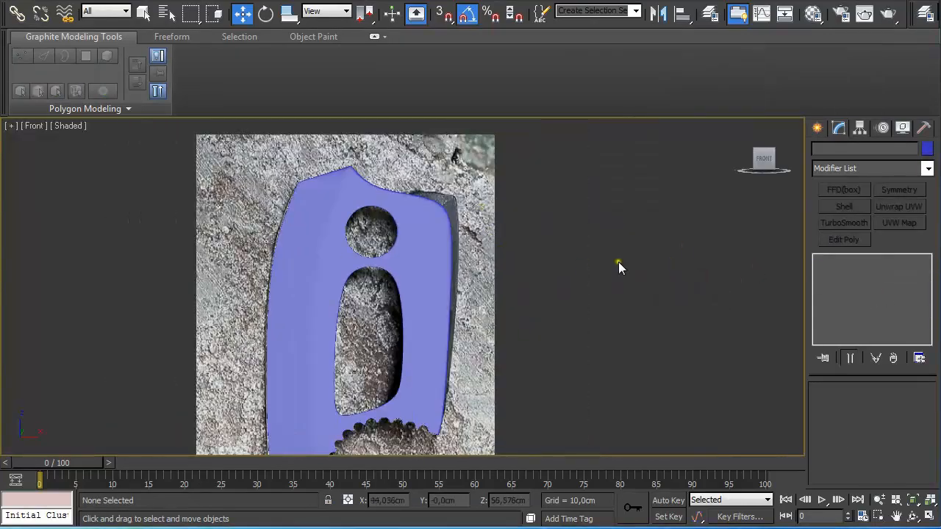
- Create a box about 32.7 cm long, 8.1 cm wide and 4.3 cm high over the handle's right side
{"action": "left_click", "coordinate": [817, 128]}
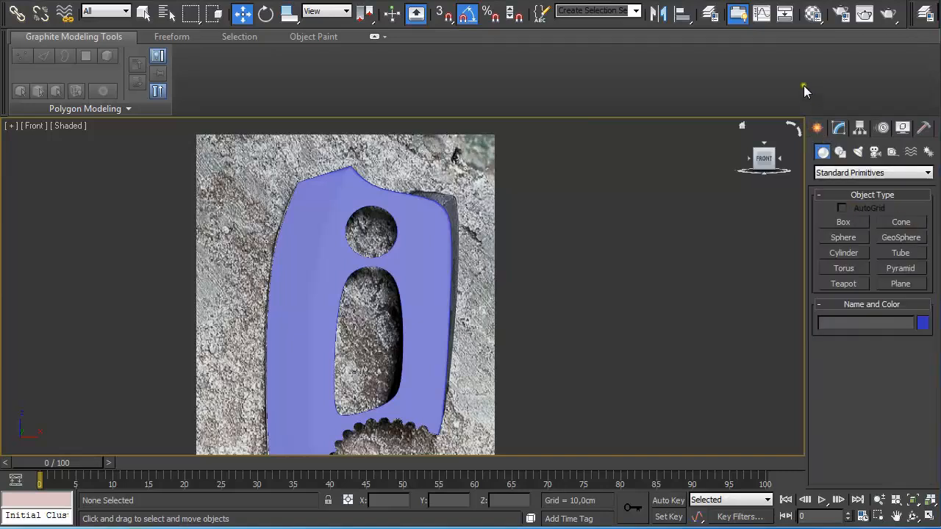
{"action": "left_click", "coordinate": [843, 222]}
{"action": "left_click_drag", "start_coordinate": [397, 192], "coordinate": [443, 422]}
{"action": "left_click_drag", "start_coordinate": [446, 434], "coordinate": [456, 433]}
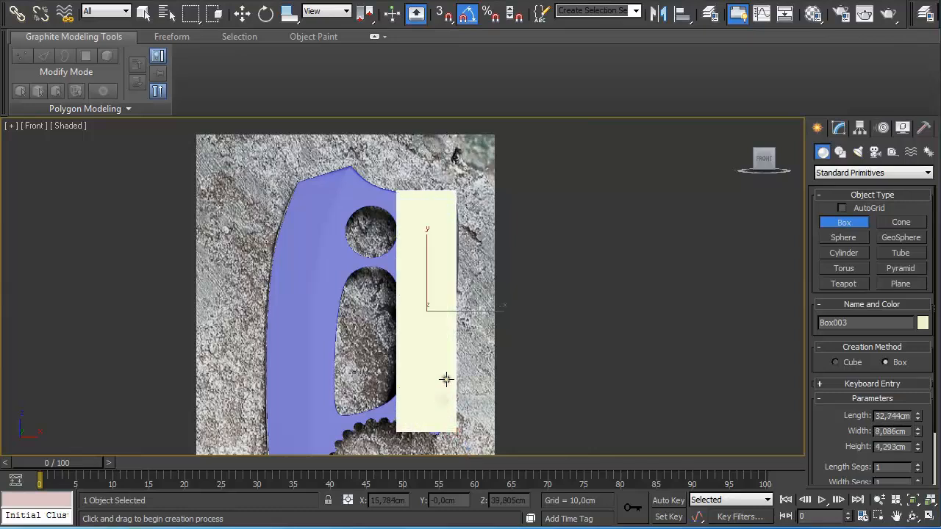
{"action": "right_click", "coordinate": [448, 375]}
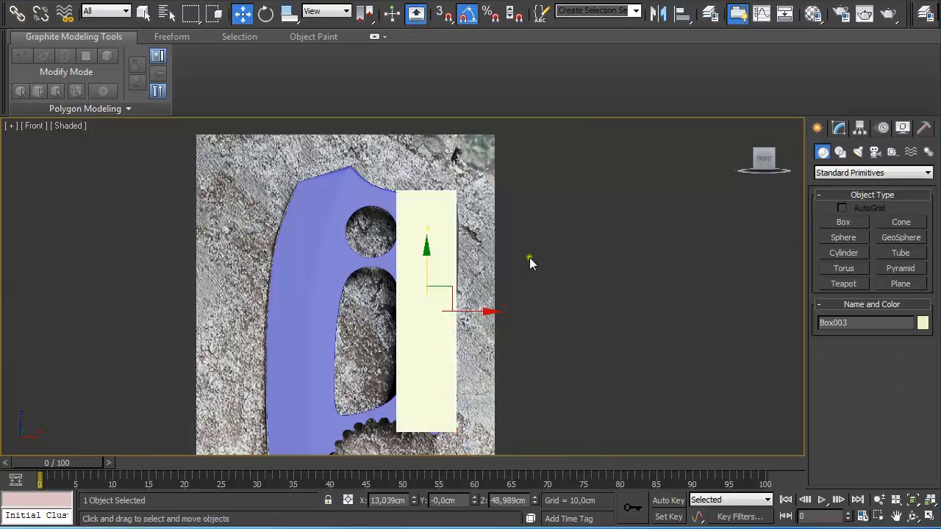
- Center the new box's pivot on the box in the top view
{"action": "key", "text": "t"}
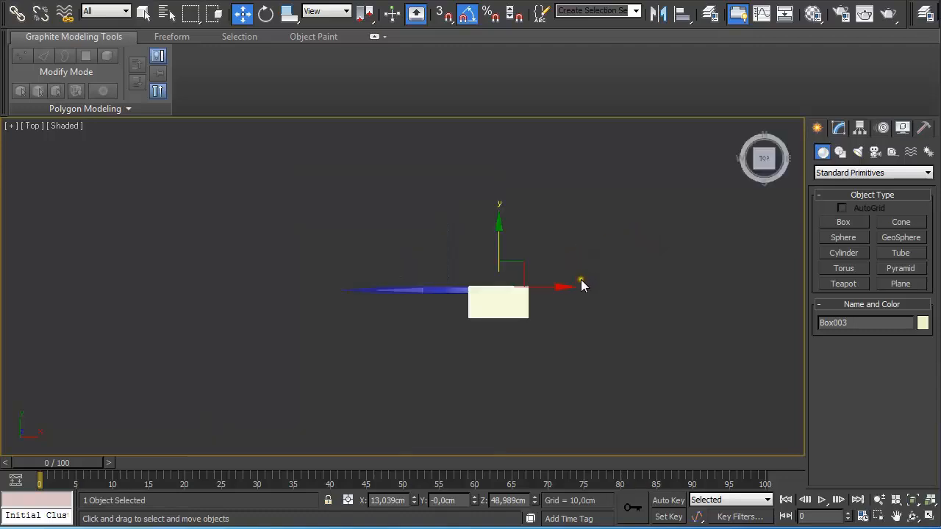
{"action": "scroll", "coordinate": [581, 279], "scroll_direction": "up", "scroll_amount": 2}
{"action": "middle_click_drag", "start_coordinate": [626, 247], "coordinate": [452, 251]}
{"action": "scroll", "coordinate": [476, 271], "scroll_direction": "up", "scroll_amount": 3}
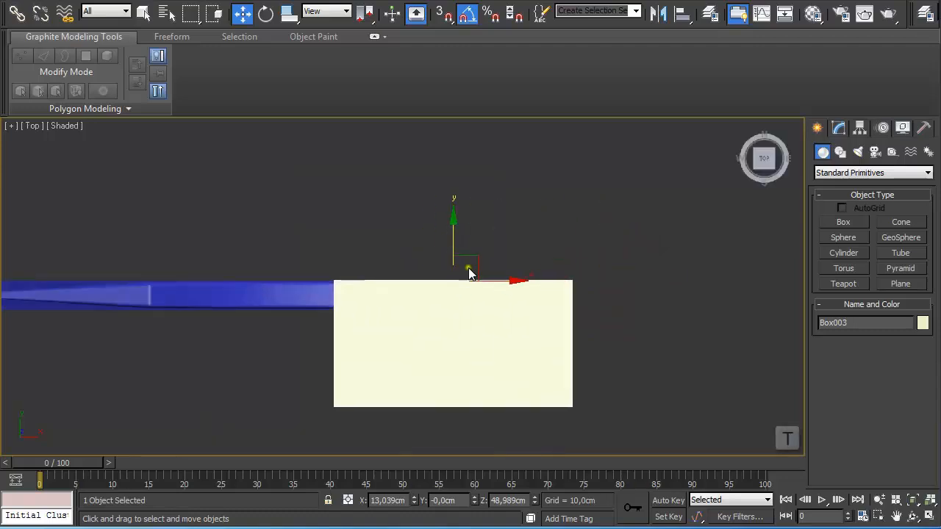
{"action": "scroll", "coordinate": [454, 269], "scroll_direction": "down", "scroll_amount": 2}
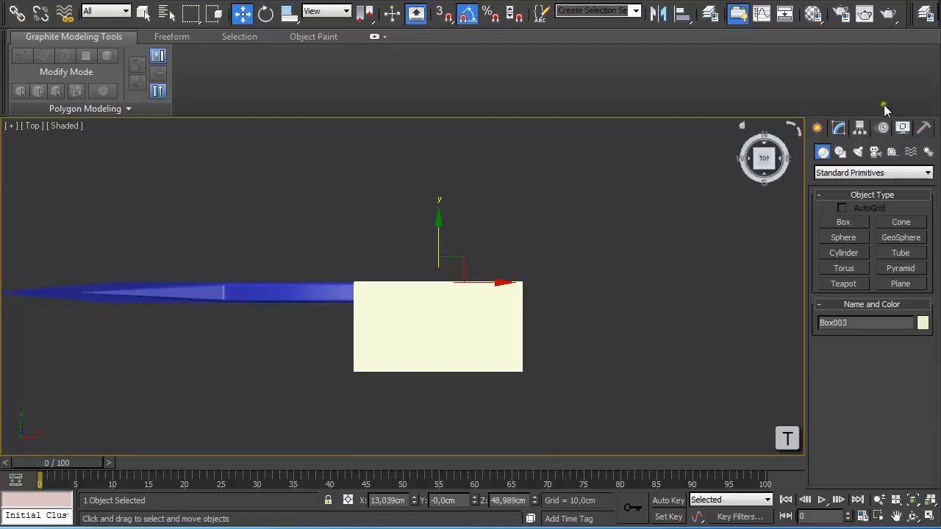
{"action": "left_click", "coordinate": [860, 128]}
{"action": "left_click", "coordinate": [871, 221]}
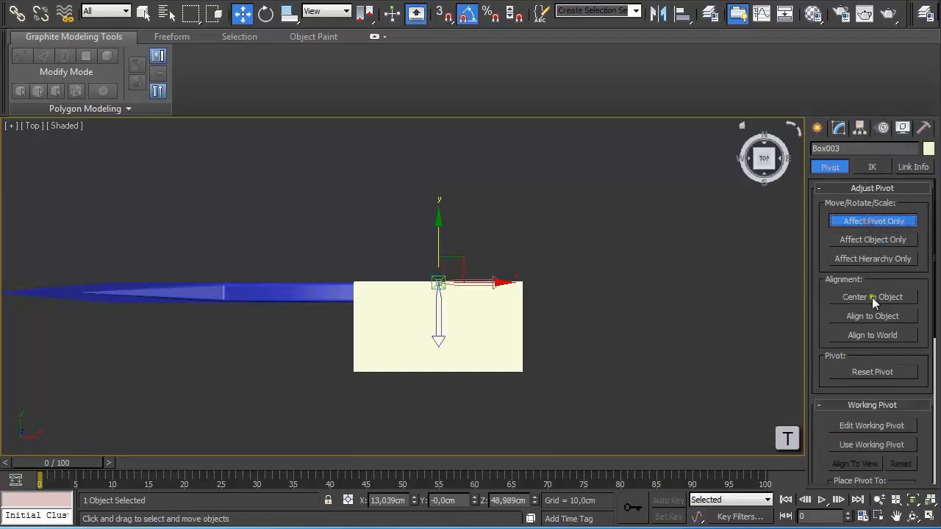
{"action": "left_click", "coordinate": [873, 298]}
{"action": "left_click", "coordinate": [869, 221]}
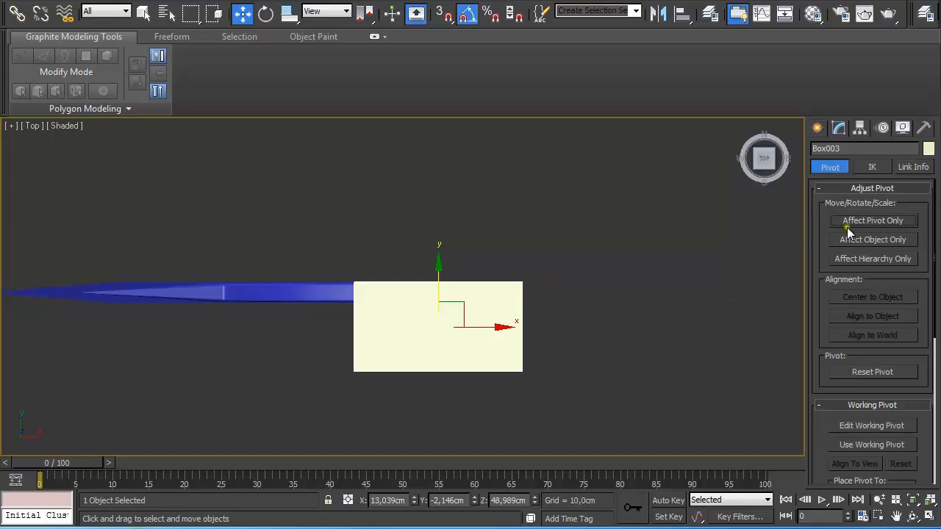
- Align the handle box to the blade on the Y position only, matching center to center
{"action": "key", "text": "alt+a"}
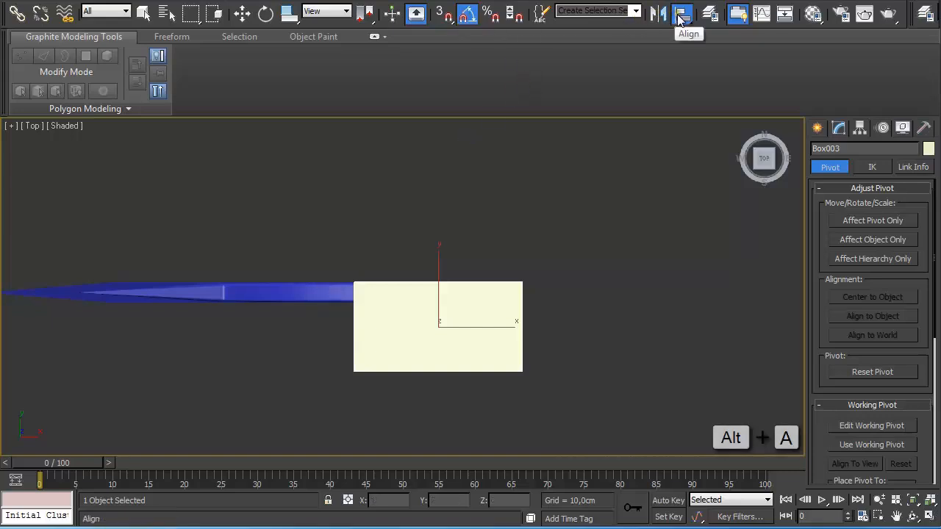
{"action": "left_click", "coordinate": [324, 294]}
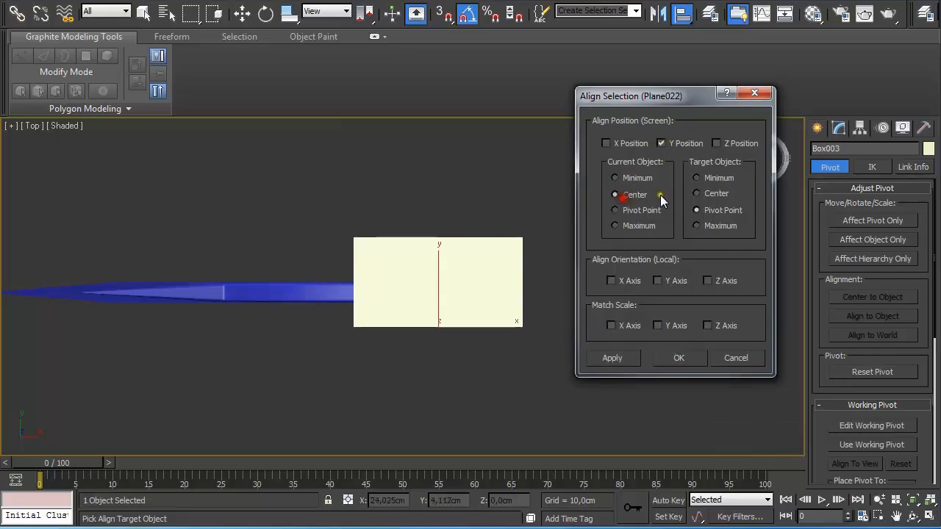
{"action": "left_click", "coordinate": [700, 194]}
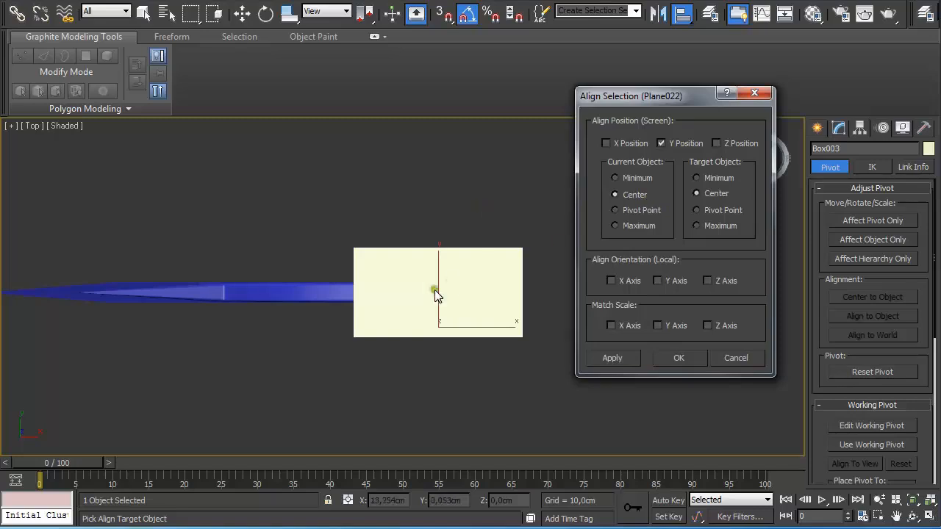
{"action": "left_click", "coordinate": [671, 358]}
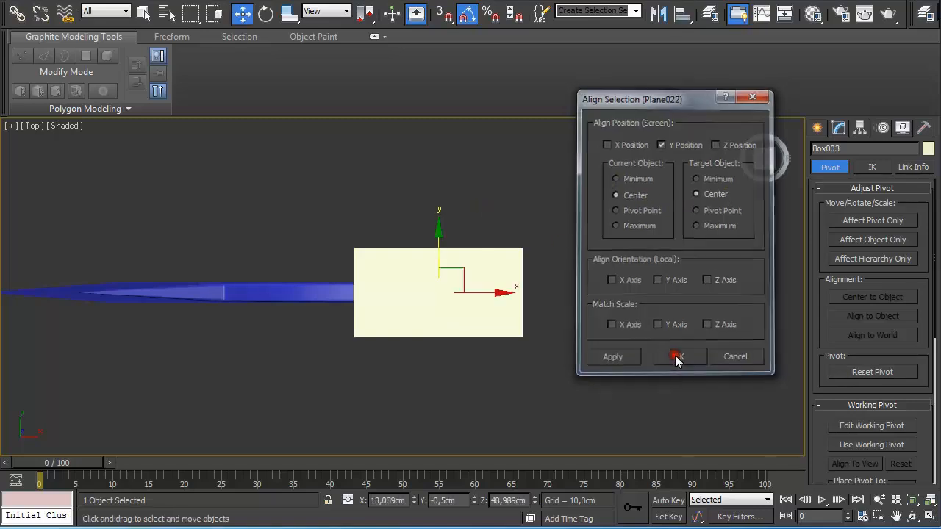
- Make both the blade and the handle box see-through over the reference image in the front view
{"action": "scroll", "coordinate": [672, 354], "scroll_direction": "up", "scroll_amount": 3}
{"action": "scroll", "coordinate": [662, 331], "scroll_direction": "down", "scroll_amount": 1}
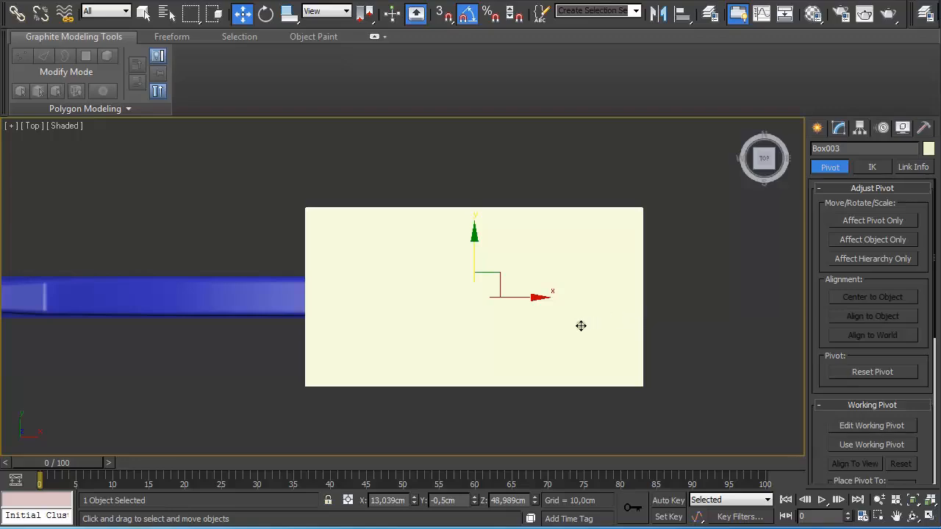
{"action": "key", "text": "f"}
{"action": "scroll", "coordinate": [566, 303], "scroll_direction": "down", "scroll_amount": 5}
{"action": "scroll", "coordinate": [525, 260], "scroll_direction": "down", "scroll_amount": 2}
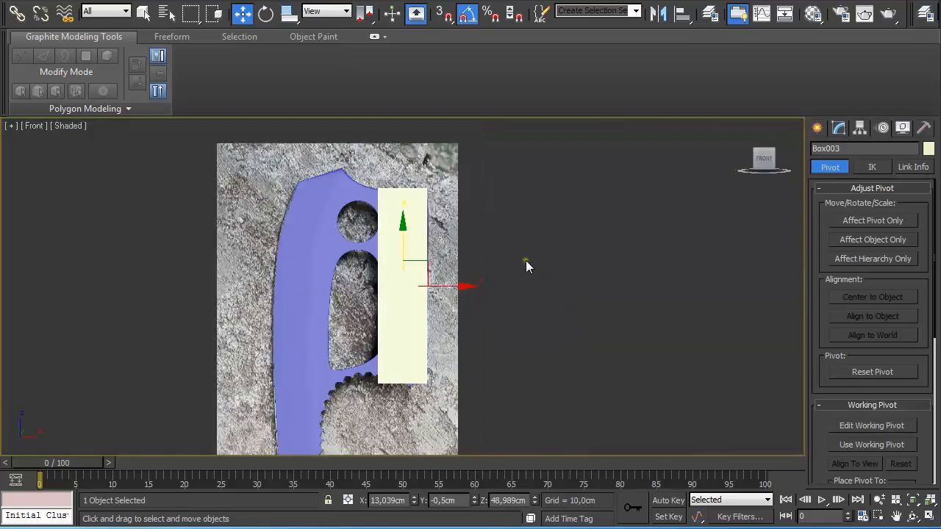
{"action": "scroll", "coordinate": [529, 276], "scroll_direction": "up", "scroll_amount": 3}
{"action": "scroll", "coordinate": [532, 298], "scroll_direction": "down", "scroll_amount": 3}
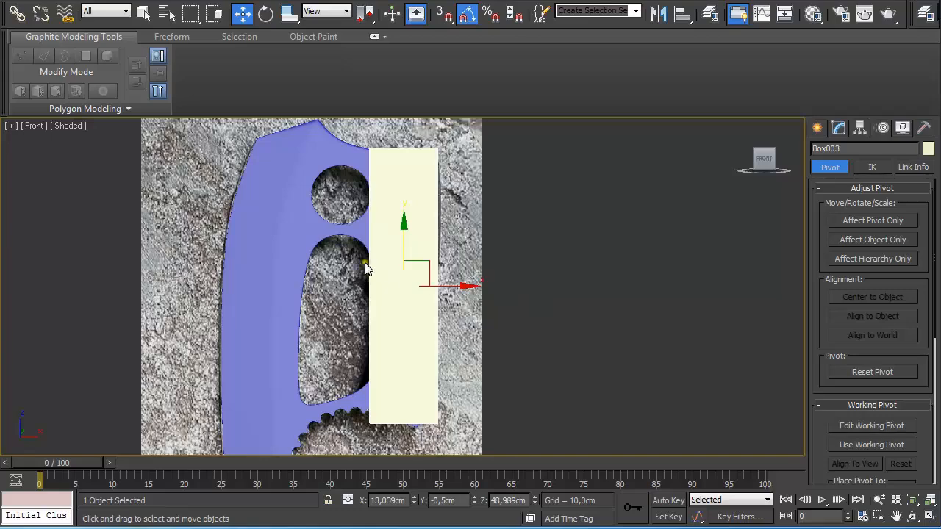
{"action": "left_click", "coordinate": [313, 236]}
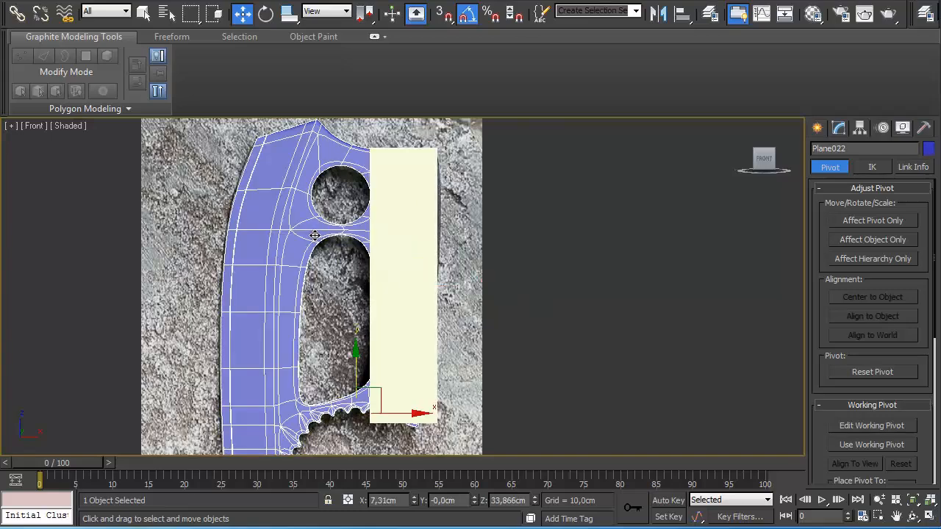
{"action": "key", "text": "alt+x"}
{"action": "left_click", "coordinate": [408, 241]}
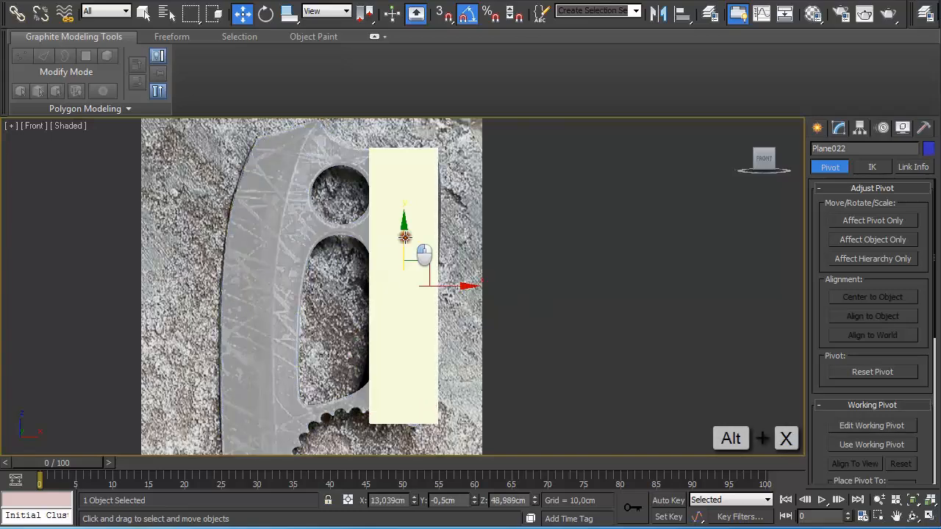
{"action": "key", "text": "alt+x"}
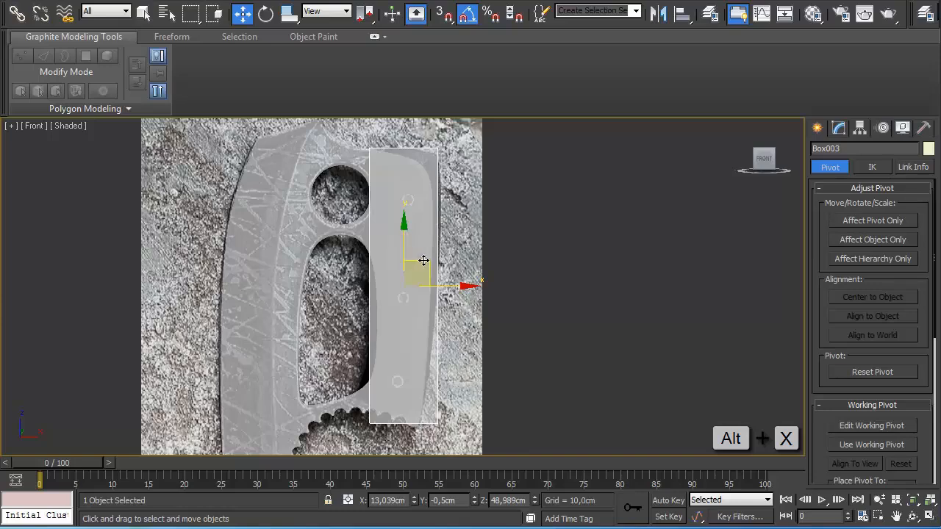
- Convert the handle box to an Editable Poly
{"action": "scroll", "coordinate": [424, 260], "scroll_direction": "up", "scroll_amount": 4}
{"action": "scroll", "coordinate": [495, 168], "scroll_direction": "down", "scroll_amount": 4}
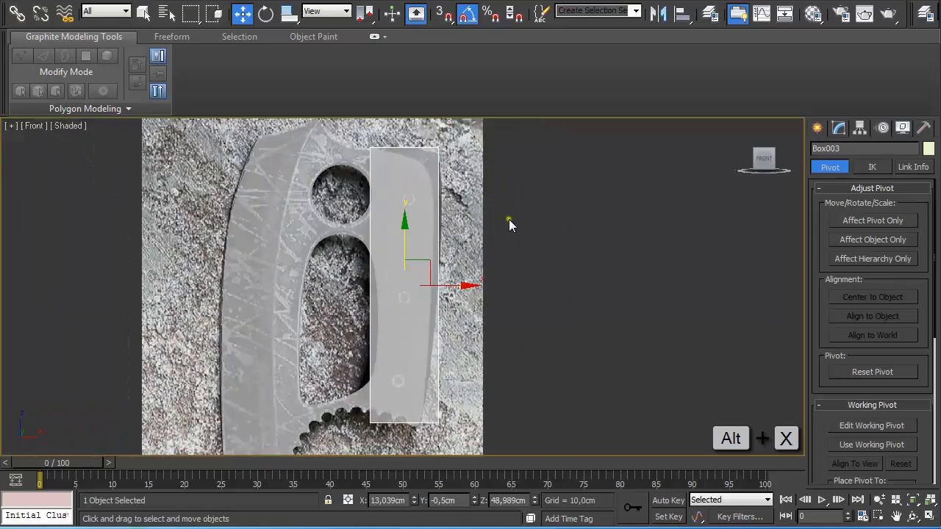
{"action": "right_click", "coordinate": [430, 216]}
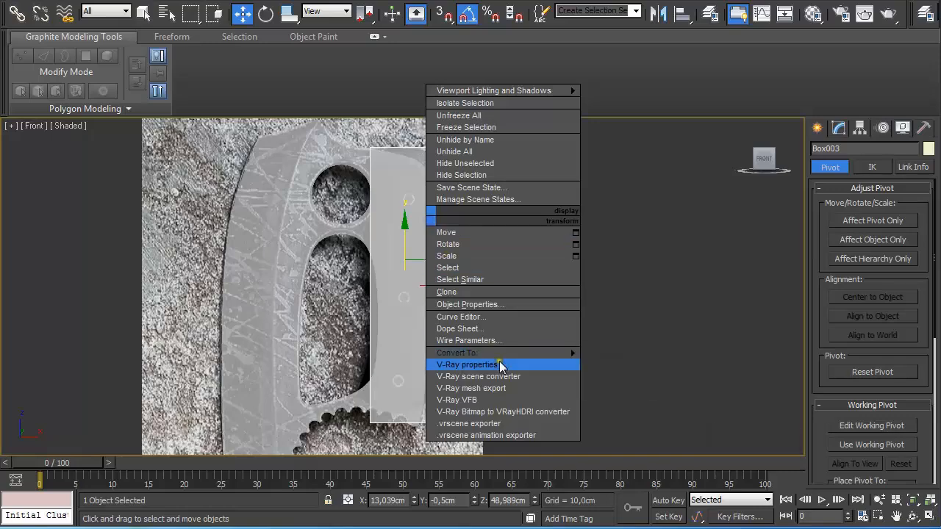
{"action": "mouse_move", "coordinate": [510, 353]}
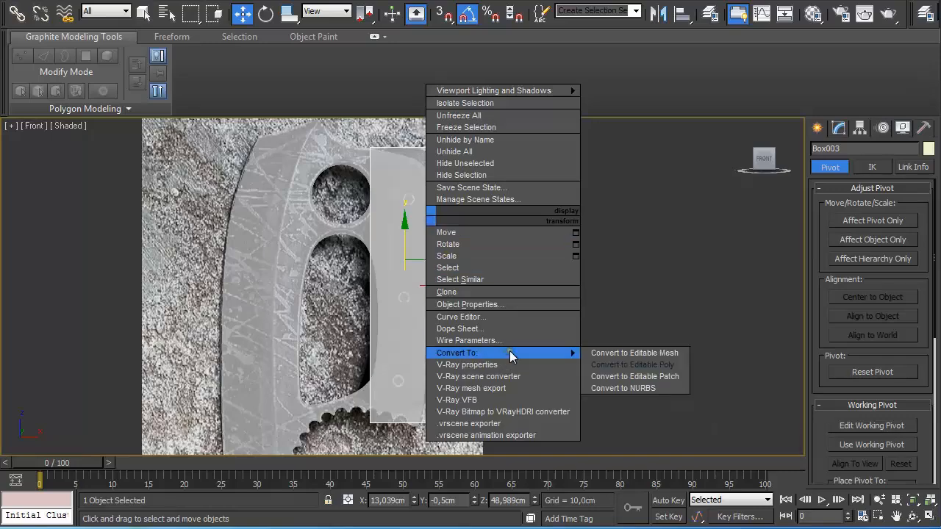
{"action": "left_click", "coordinate": [633, 365]}
- Insert four crosswise edge loops with Swift Loop along the handle box, spaced from its lower part up to beside the round hole
{"action": "scroll", "coordinate": [601, 331], "scroll_direction": "up", "scroll_amount": 3}
{"action": "middle_click_drag", "start_coordinate": [600, 309], "coordinate": [597, 334]}
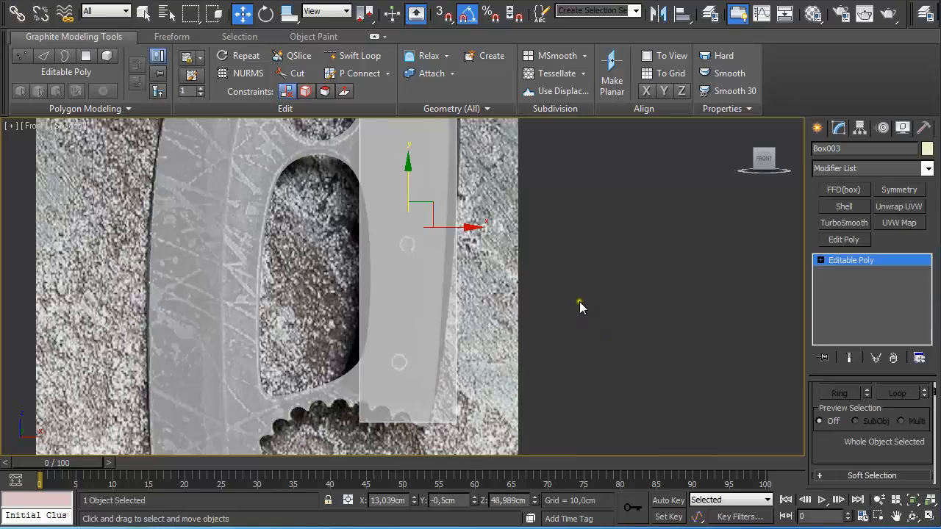
{"action": "left_click", "coordinate": [354, 55]}
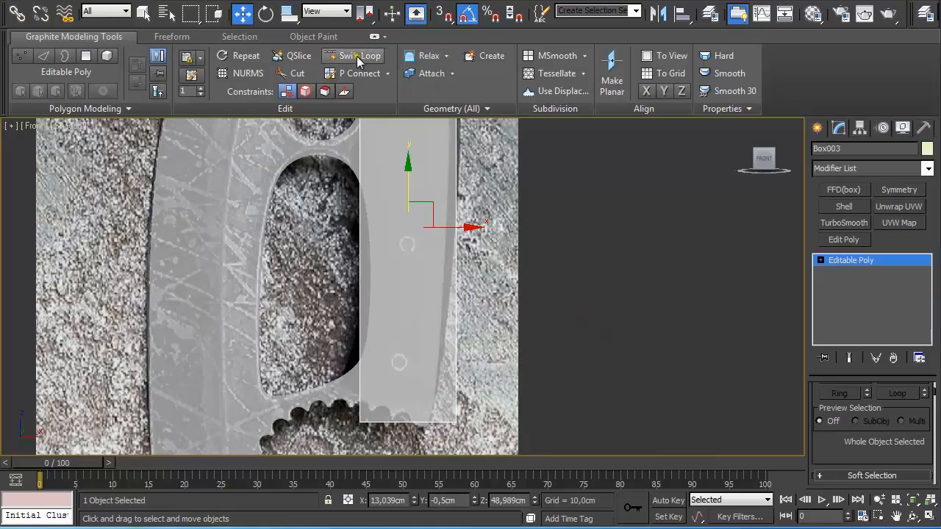
{"action": "left_click", "coordinate": [424, 304]}
{"action": "left_click", "coordinate": [420, 211]}
{"action": "middle_click_drag", "start_coordinate": [439, 225], "coordinate": [455, 306]}
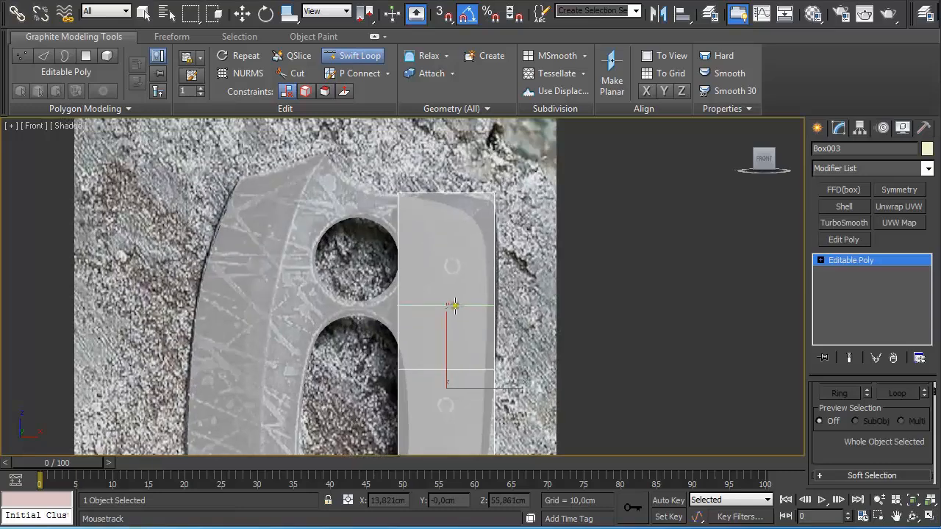
{"action": "left_click", "coordinate": [455, 306]}
{"action": "left_click", "coordinate": [454, 254]}
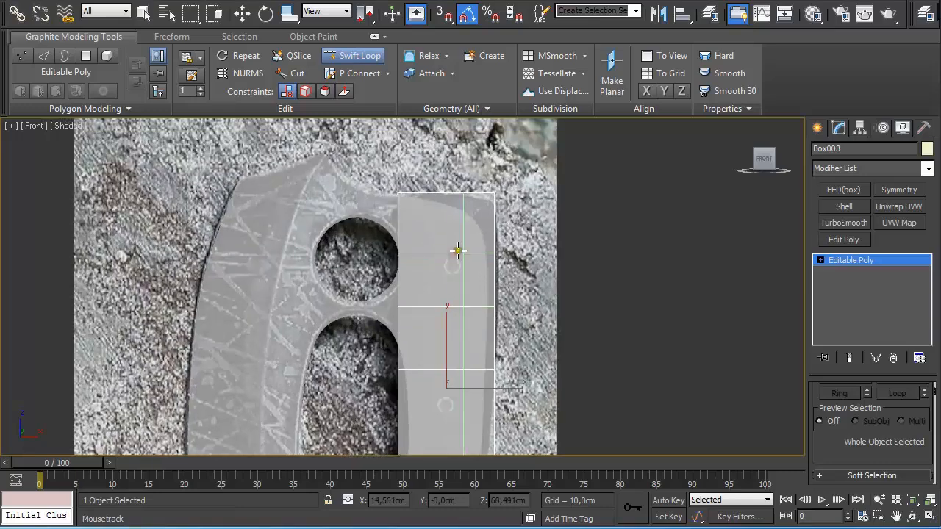
{"action": "right_click", "coordinate": [484, 249]}
- Lower the box's upper right corner vertices slightly and shift the upper left corner vertices inward to follow the handle's top outline
{"action": "key", "text": "1"}
{"action": "scroll", "coordinate": [500, 264], "scroll_direction": "up", "scroll_amount": 4}
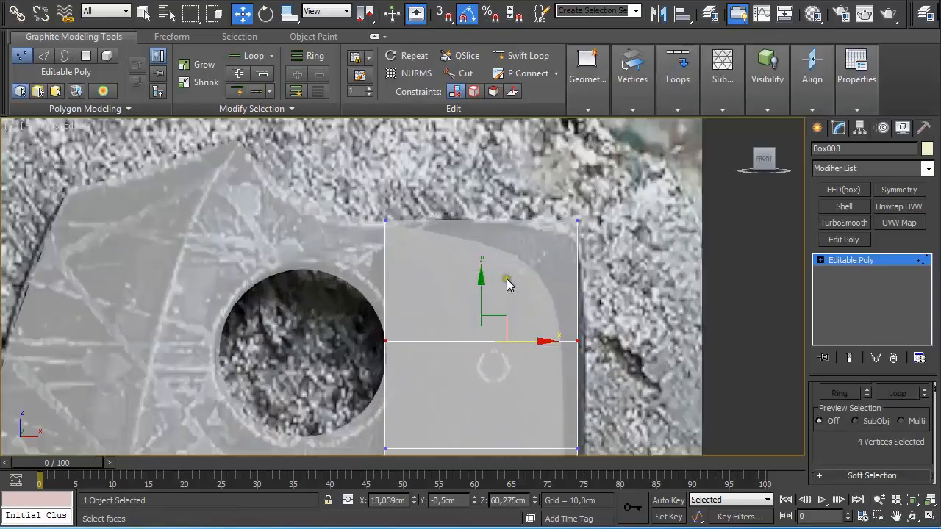
{"action": "left_click_drag", "start_coordinate": [546, 193], "coordinate": [613, 257]}
{"action": "left_click_drag", "start_coordinate": [587, 202], "coordinate": [586, 222]}
{"action": "left_click_drag", "start_coordinate": [381, 198], "coordinate": [432, 249]}
{"action": "left_click_drag", "start_coordinate": [412, 201], "coordinate": [452, 201]}
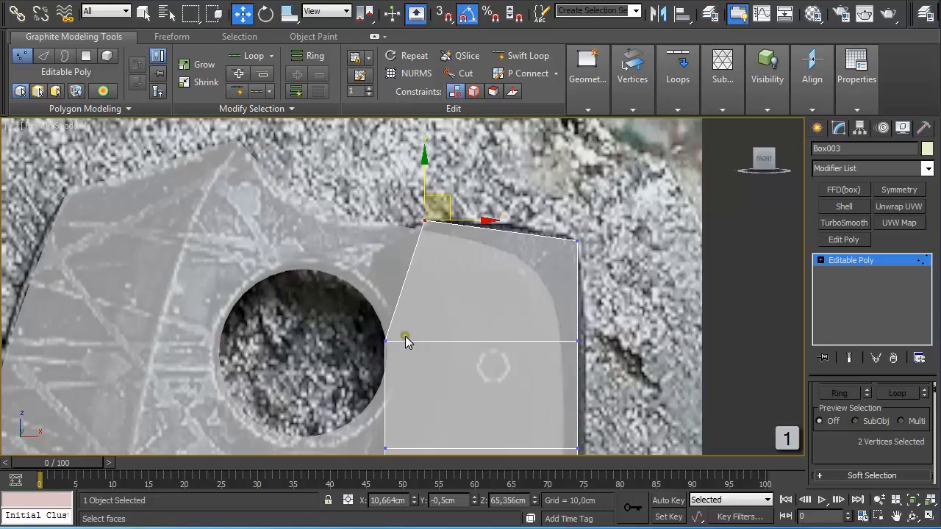
- Insert a crosswise loop between the box's top edge and the round hole, and pull its left vertices outward toward the hole's rim
{"action": "left_click", "coordinate": [524, 55]}
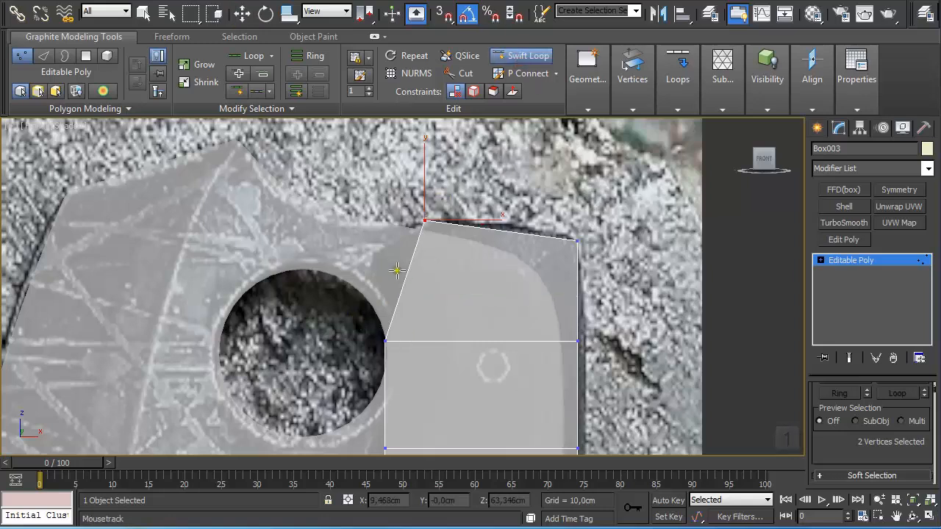
{"action": "left_click", "coordinate": [416, 277]}
{"action": "right_click", "coordinate": [426, 286]}
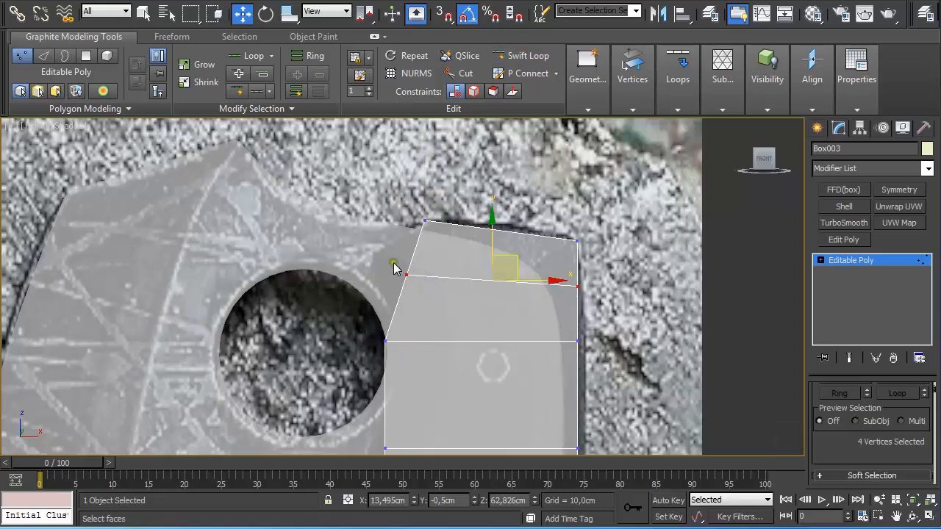
{"action": "left_click_drag", "start_coordinate": [394, 263], "coordinate": [399, 243]}
- Chamfer the whole crosswise edge loop beside the round hole by about 1.43 cm
{"action": "middle_click_drag", "start_coordinate": [432, 344], "coordinate": [404, 232]}
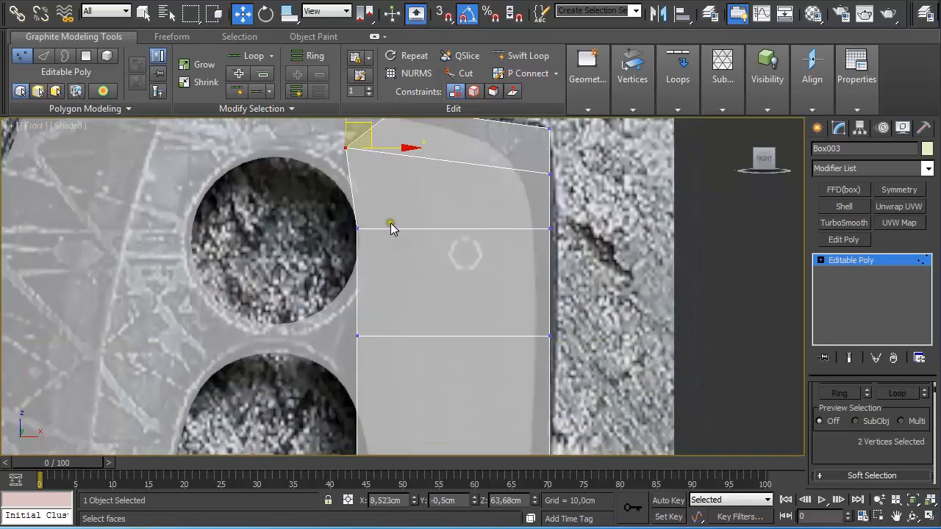
{"action": "key", "text": "2"}
{"action": "left_click", "coordinate": [414, 227]}
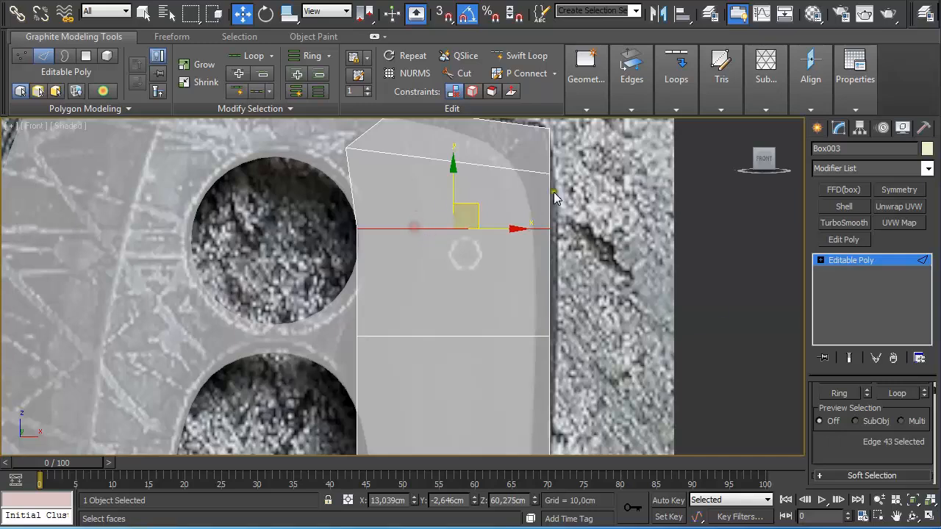
{"action": "left_click", "coordinate": [897, 394]}
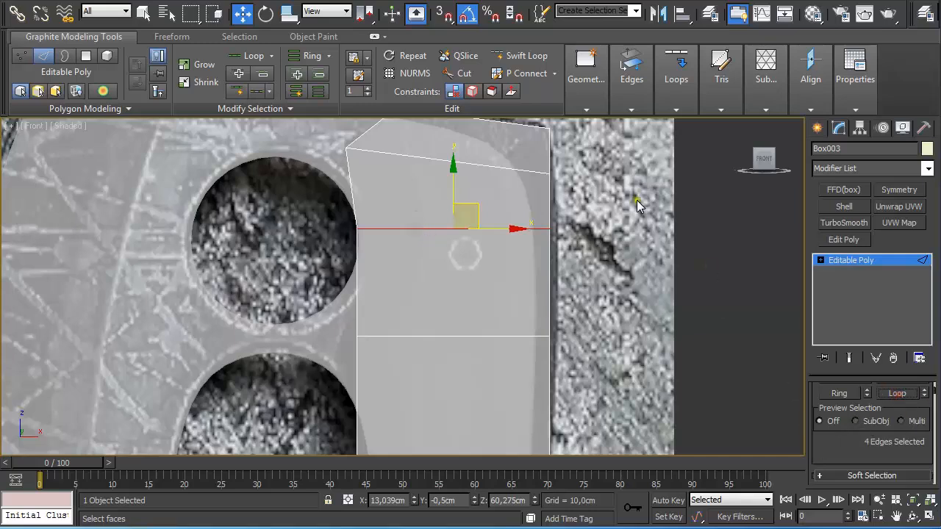
{"action": "mouse_move", "coordinate": [631, 107]}
{"action": "left_click", "coordinate": [501, 145], "text": "shift"}
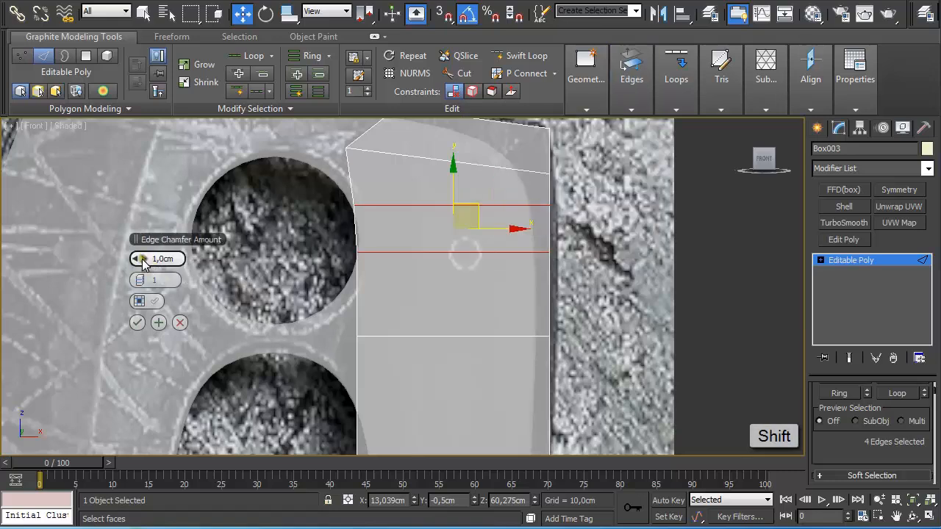
{"action": "left_click_drag", "start_coordinate": [145, 265], "coordinate": [145, 259]}
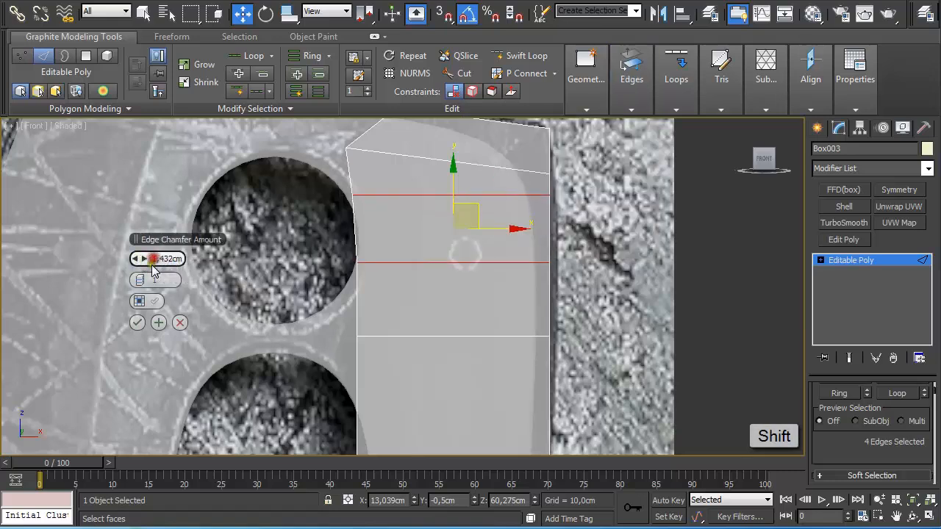
{"action": "left_click", "coordinate": [138, 321]}
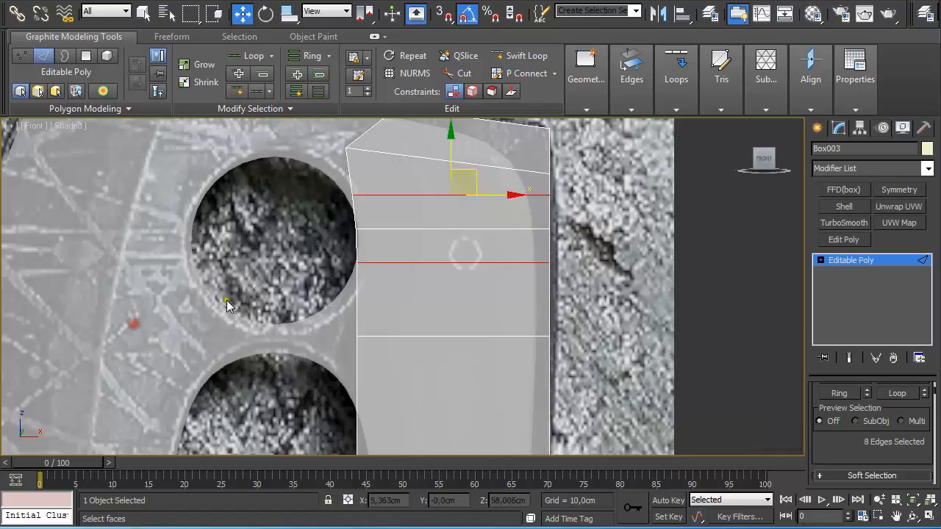
- Shift the left vertices of the loops beside the round hole to follow the curve of its rim
{"action": "key", "text": "1"}
{"action": "left_click_drag", "start_coordinate": [340, 220], "coordinate": [408, 229]}
{"action": "left_click_drag", "start_coordinate": [339, 253], "coordinate": [408, 264]}
{"action": "left_click_drag", "start_coordinate": [342, 217], "coordinate": [406, 229]}
{"action": "left_click_drag", "start_coordinate": [338, 180], "coordinate": [397, 204]}
- Pull the left vertices between the two holes outward and fit the next ones down to the long hole's upper rim
{"action": "middle_click_drag", "start_coordinate": [399, 331], "coordinate": [376, 190]}
{"action": "left_click_drag", "start_coordinate": [313, 180], "coordinate": [366, 222]}
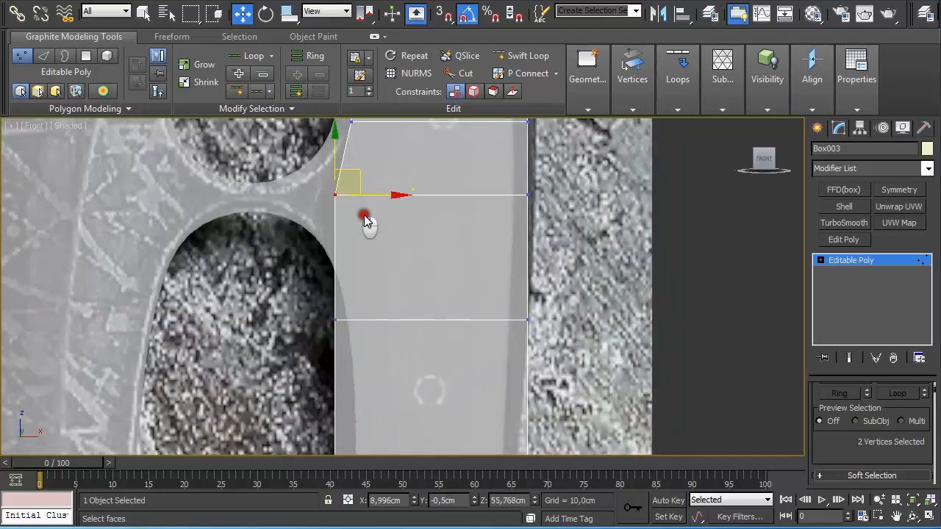
{"action": "left_click_drag", "start_coordinate": [356, 181], "coordinate": [335, 221]}
{"action": "left_click_drag", "start_coordinate": [333, 298], "coordinate": [371, 349]}
{"action": "mouse_move", "coordinate": [361, 299]}
{"action": "left_mouse_down"}
{"action": "mouse_move", "coordinate": [377, 299]}
{"action": "mouse_move", "coordinate": [368, 301]}
{"action": "left_mouse_up"}
- Fit the lower left vertices to the long hole's edge and move the lower left corner up and outward along its rim
{"action": "scroll", "coordinate": [370, 302], "scroll_direction": "down", "scroll_amount": 3}
{"action": "middle_click_drag", "start_coordinate": [372, 307], "coordinate": [356, 173]}
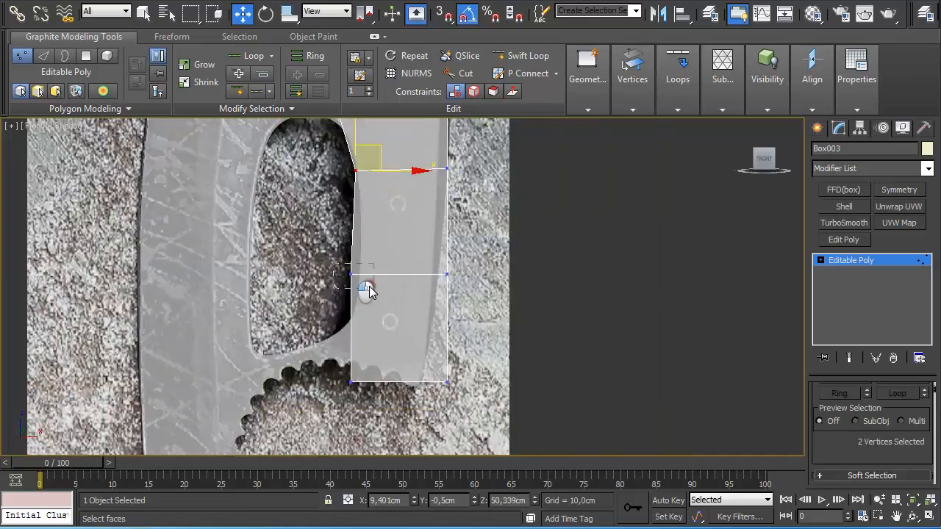
{"action": "left_click_drag", "start_coordinate": [369, 291], "coordinate": [370, 294]}
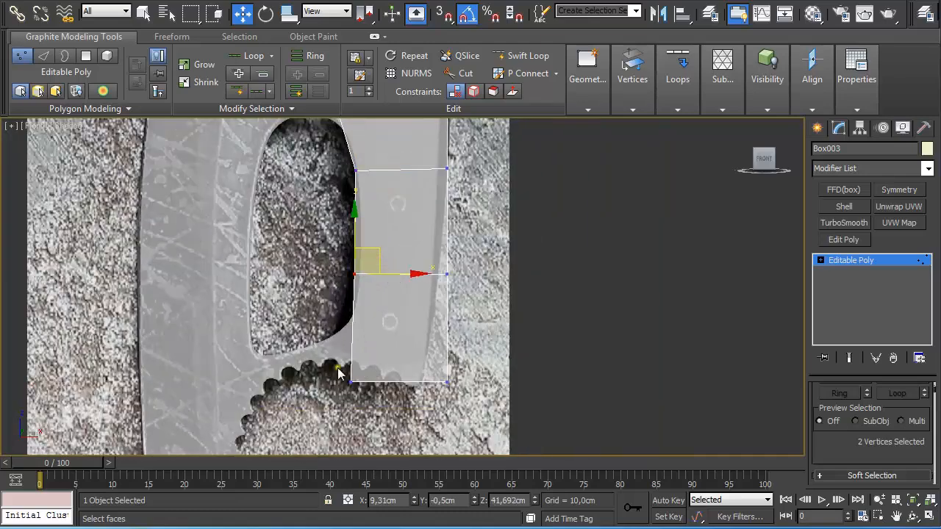
{"action": "left_click_drag", "start_coordinate": [337, 373], "coordinate": [376, 395]}
{"action": "left_click_drag", "start_coordinate": [375, 360], "coordinate": [355, 316]}
- Move the box's lower right corner and the right vertices of the loop above it inward onto the handle's back outline
{"action": "left_click_drag", "start_coordinate": [441, 360], "coordinate": [468, 397]}
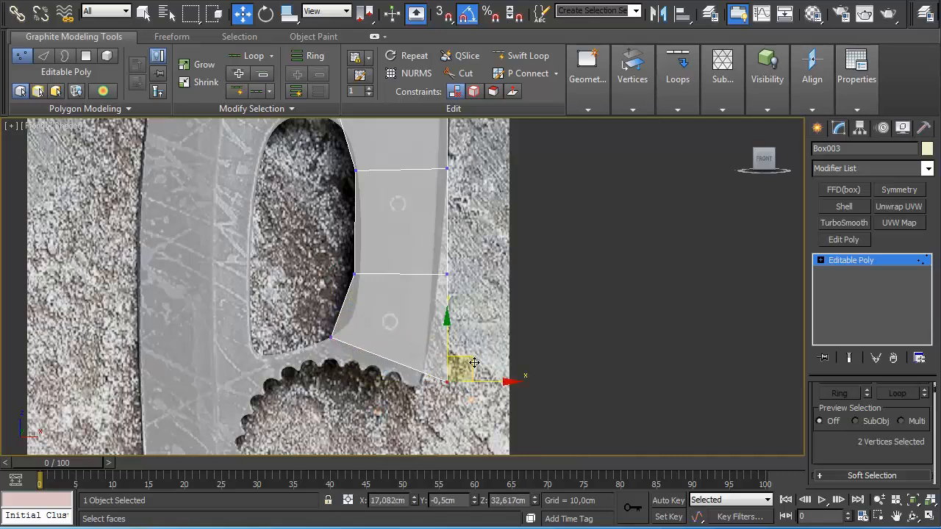
{"action": "left_click_drag", "start_coordinate": [474, 363], "coordinate": [456, 356]}
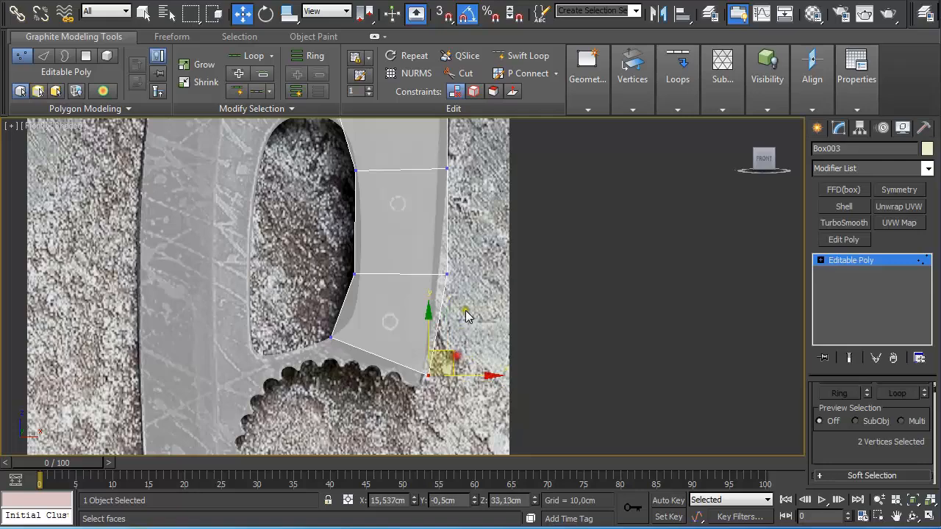
{"action": "left_click_drag", "start_coordinate": [476, 295], "coordinate": [438, 222]}
{"action": "left_click_drag", "start_coordinate": [469, 251], "coordinate": [464, 253]}
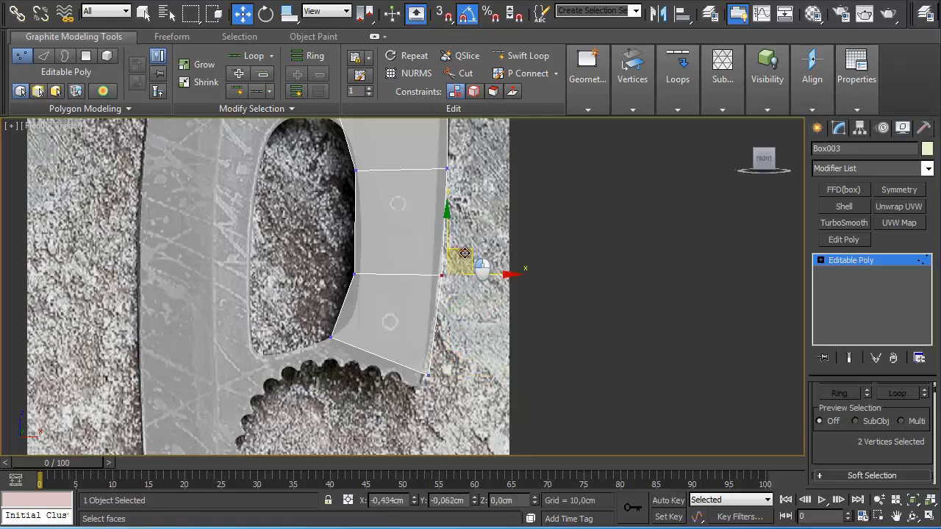
- Move the right vertices of the loop between the holes and the two loops beside the round hole outward to the handle's back edge
{"action": "middle_click_drag", "start_coordinate": [473, 184], "coordinate": [482, 274]}
{"action": "middle_click_drag", "start_coordinate": [504, 216], "coordinate": [503, 314]}
{"action": "scroll", "coordinate": [509, 314], "scroll_direction": "up", "scroll_amount": 3}
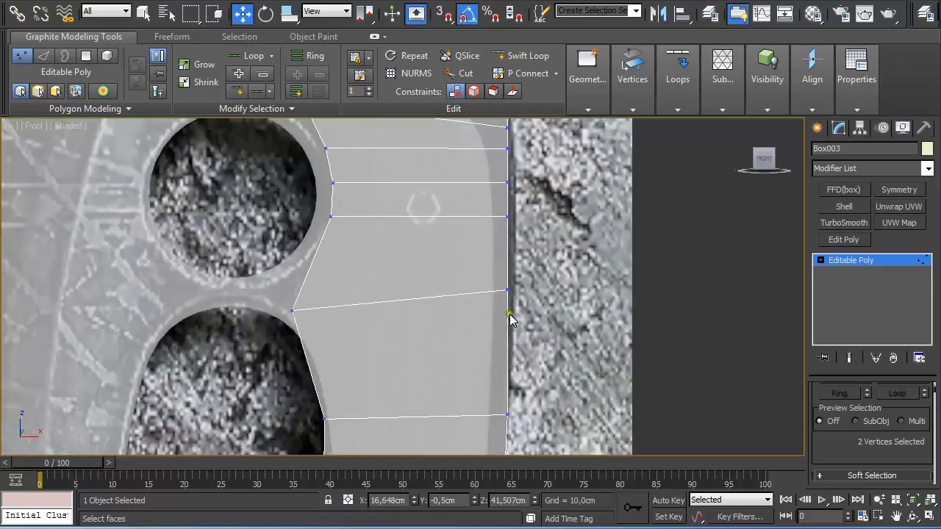
{"action": "middle_click_drag", "start_coordinate": [529, 411], "coordinate": [528, 354]}
{"action": "left_click_drag", "start_coordinate": [537, 293], "coordinate": [540, 211]}
{"action": "middle_click_drag", "start_coordinate": [534, 176], "coordinate": [538, 266]}
{"action": "left_click_drag", "start_coordinate": [549, 274], "coordinate": [494, 203]}
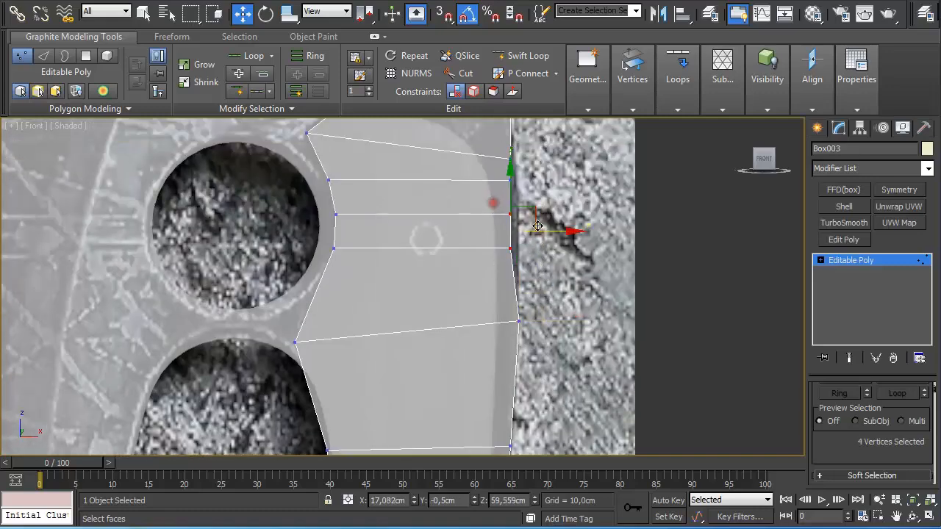
{"action": "left_click_drag", "start_coordinate": [537, 226], "coordinate": [545, 225]}
- Shift the right vertices of the two loops below the box's upper end outward onto the handle's back outline
{"action": "middle_click_drag", "start_coordinate": [563, 141], "coordinate": [568, 229]}
{"action": "left_click_drag", "start_coordinate": [481, 245], "coordinate": [531, 279]}
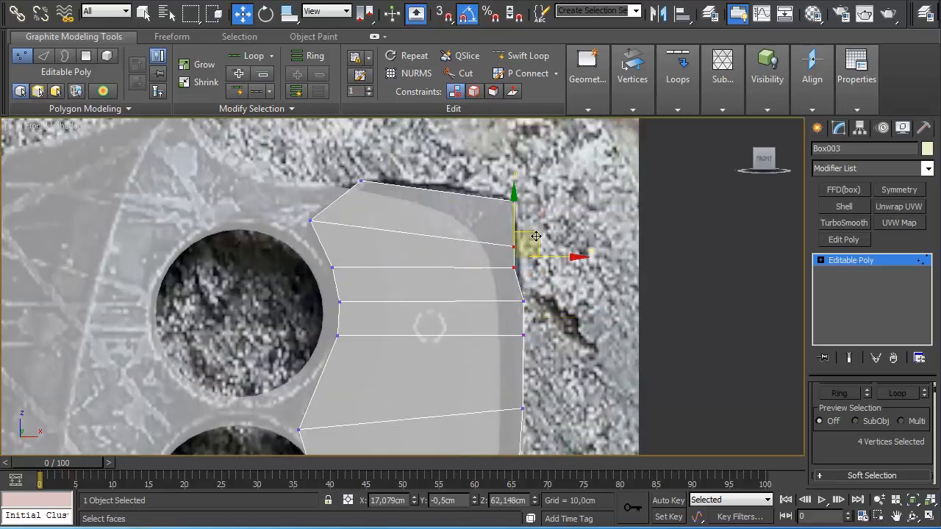
{"action": "left_click_drag", "start_coordinate": [536, 236], "coordinate": [557, 210]}
{"action": "key", "text": "e"}
{"action": "key", "text": "w"}
{"action": "scroll", "coordinate": [534, 315], "scroll_direction": "down", "scroll_amount": 2}
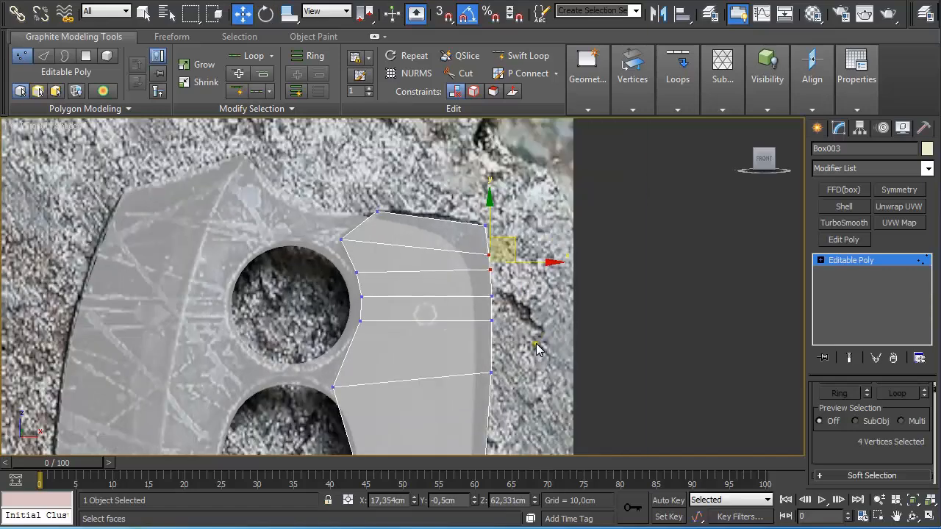
- Select the complete outline of edges around the front face of the handle box in the perspective view
{"action": "key", "text": "p"}
{"action": "middle_click_drag", "start_coordinate": [561, 308], "coordinate": [694, 376], "text": "alt"}
{"action": "key", "text": "2"}
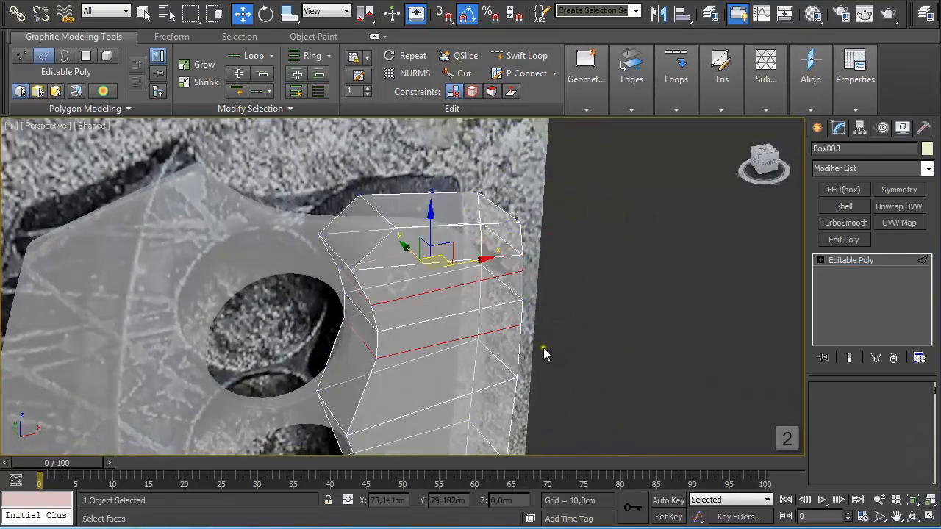
{"action": "key", "text": "q"}
{"action": "left_click", "coordinate": [446, 225]}
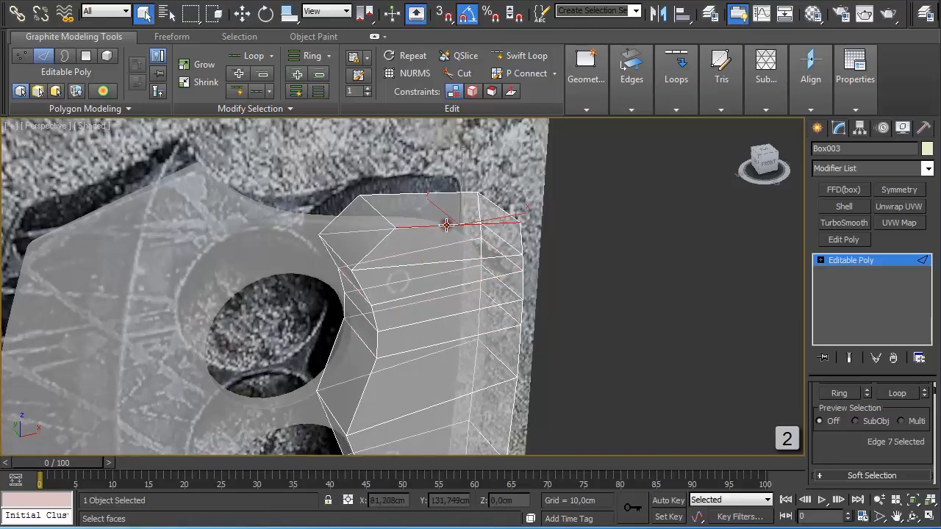
{"action": "left_click", "coordinate": [360, 289], "text": "ctrl+shift"}
{"action": "left_click", "coordinate": [520, 239], "text": "ctrl+shift"}
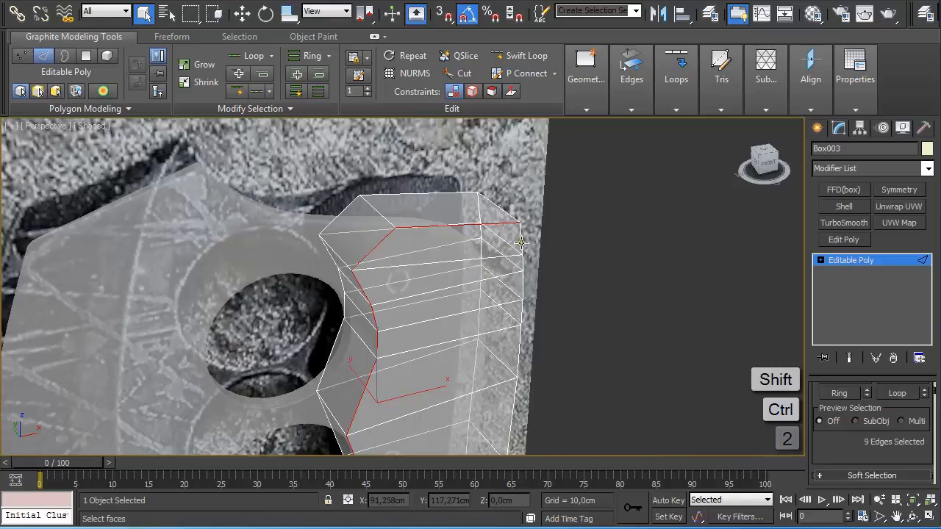
{"action": "left_click", "coordinate": [520, 269], "text": "ctrl+shift"}
{"action": "middle_click_drag", "start_coordinate": [520, 269], "coordinate": [447, 250]}
{"action": "left_click", "coordinate": [372, 300], "text": "ctrl+shift"}
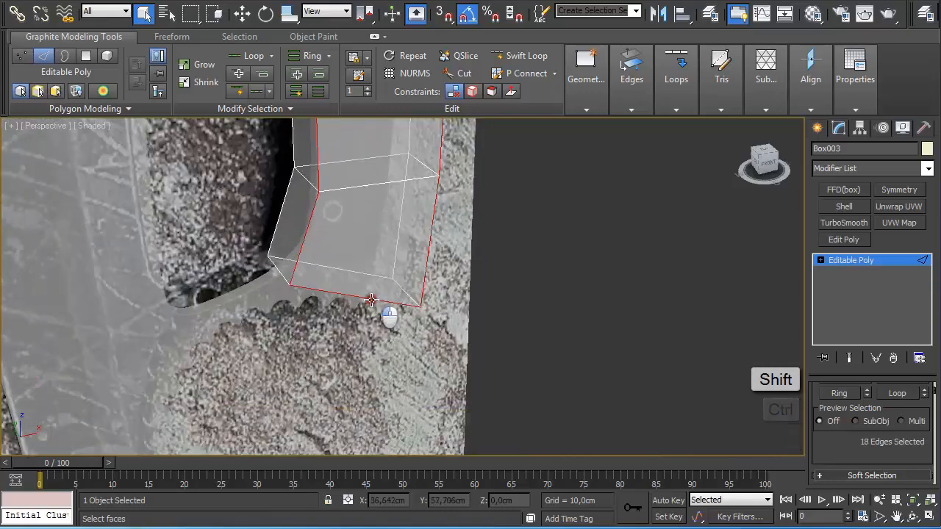
- Add the outline edges around the handle's rear face to the edge selection
{"action": "left_click", "coordinate": [359, 273], "text": "ctrl+shift"}
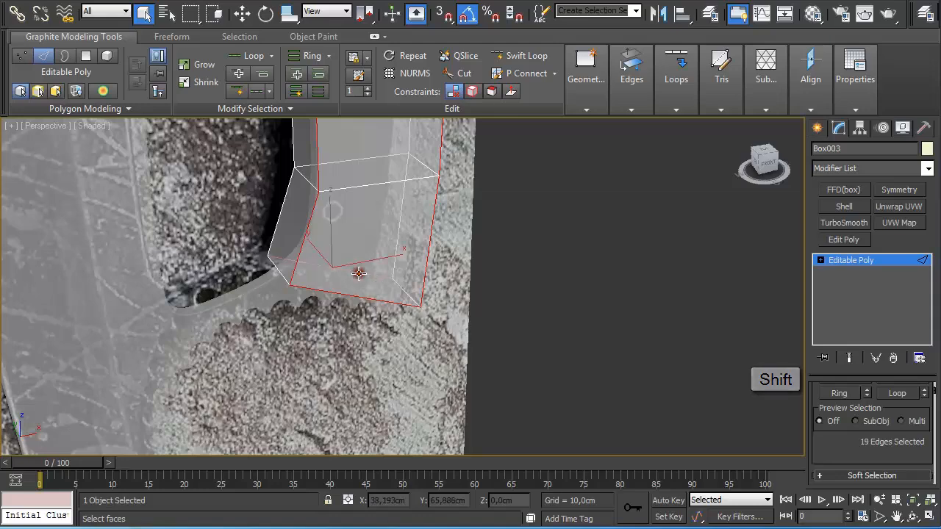
{"action": "left_click", "coordinate": [396, 243], "text": "ctrl+shift"}
{"action": "left_click", "coordinate": [276, 222], "text": "ctrl+shift"}
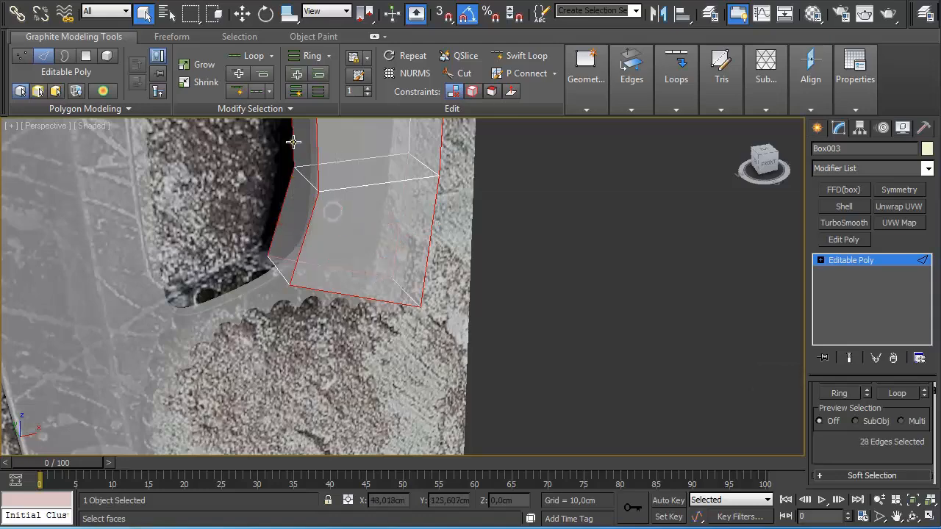
{"action": "middle_click_drag", "start_coordinate": [294, 142], "coordinate": [223, 154], "text": "alt"}
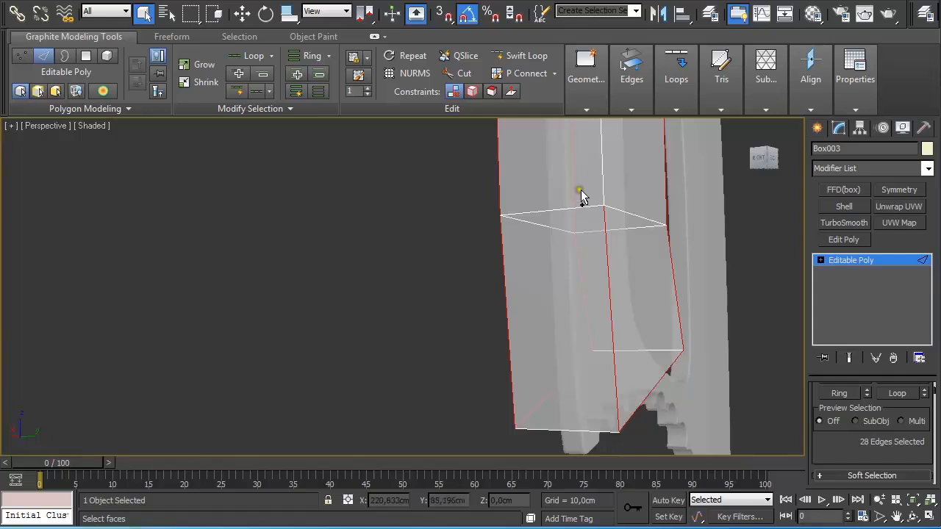
{"action": "scroll", "coordinate": [602, 172], "scroll_direction": "down", "scroll_amount": 3}
{"action": "middle_click_drag", "start_coordinate": [594, 158], "coordinate": [557, 292]}
{"action": "left_click", "coordinate": [530, 289], "text": "ctrl"}
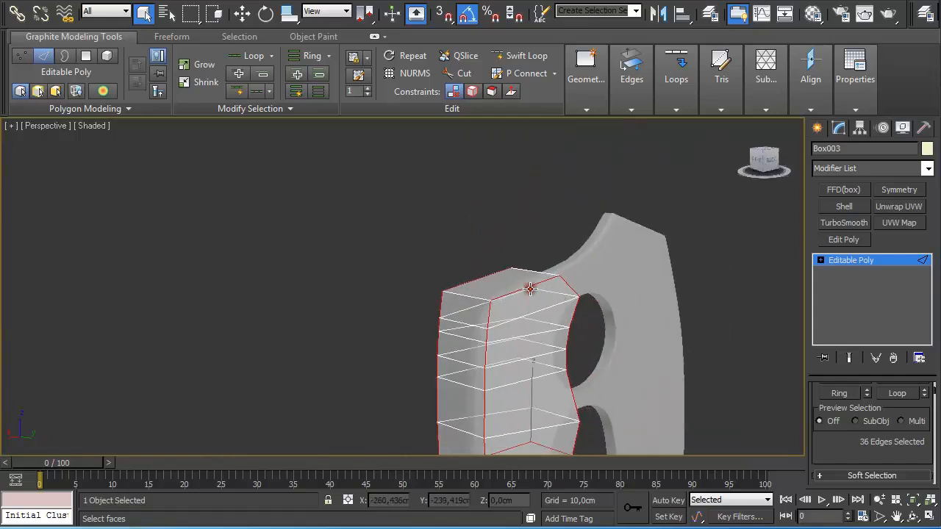
{"action": "middle_click_drag", "start_coordinate": [580, 326], "coordinate": [619, 309], "text": "alt"}
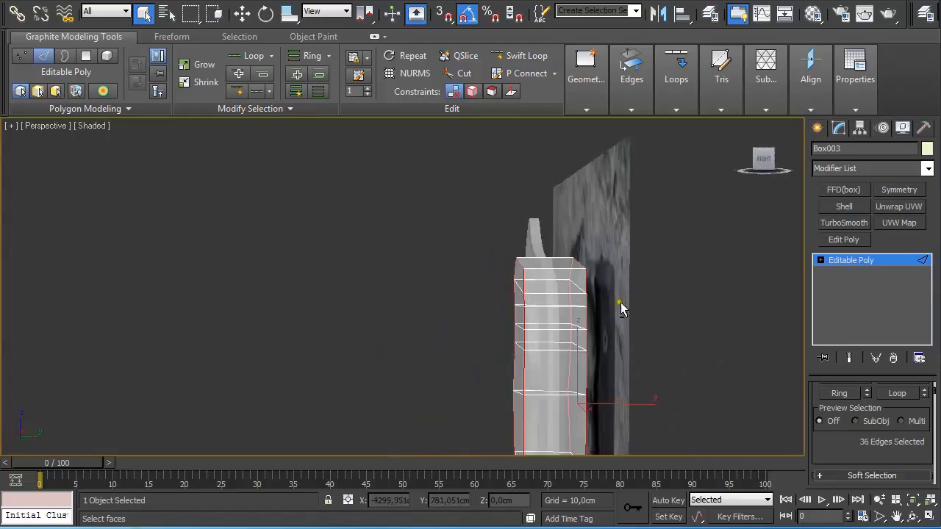
{"action": "middle_click_drag", "start_coordinate": [565, 246], "coordinate": [578, 144], "text": "alt"}
- Start a Chamfer on the selected outline edges with 1 segment
{"action": "left_click", "coordinate": [588, 109]}
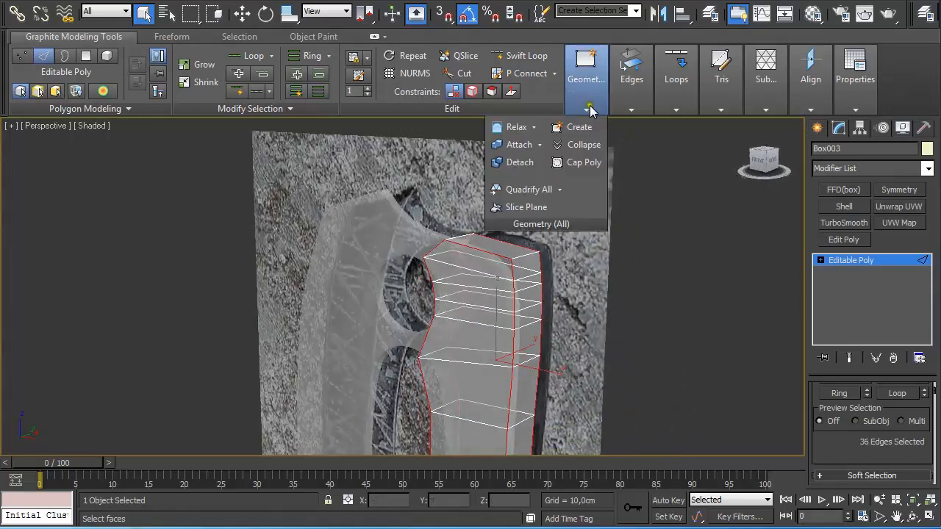
{"action": "left_click", "coordinate": [631, 109]}
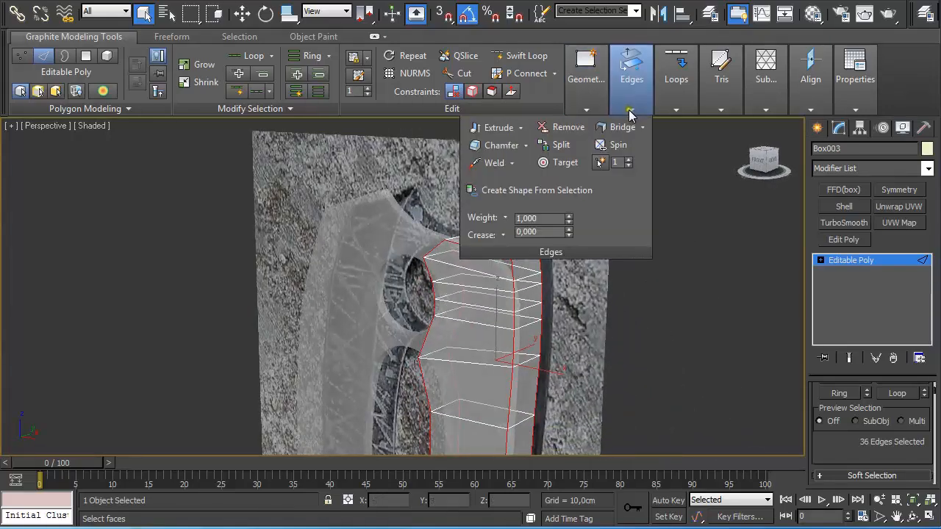
{"action": "left_click", "coordinate": [502, 146], "text": "shift"}
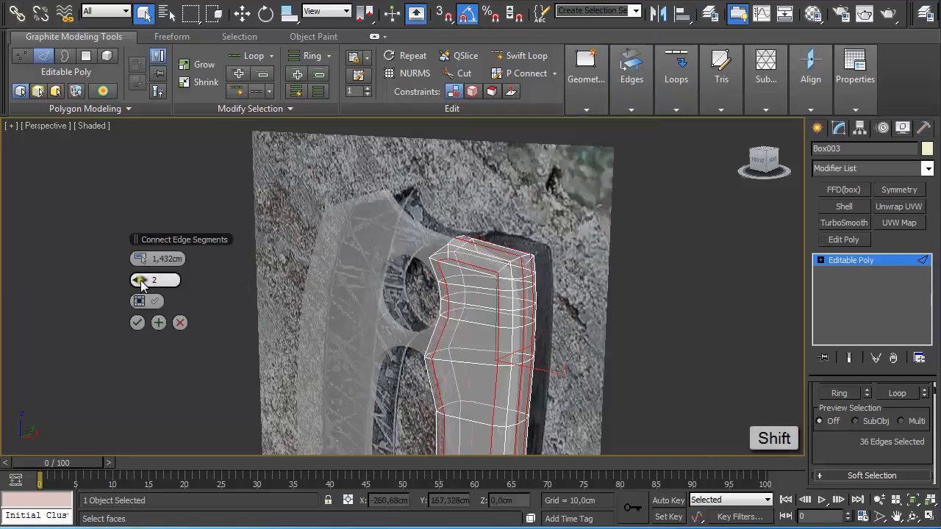
{"action": "left_click", "coordinate": [134, 280]}
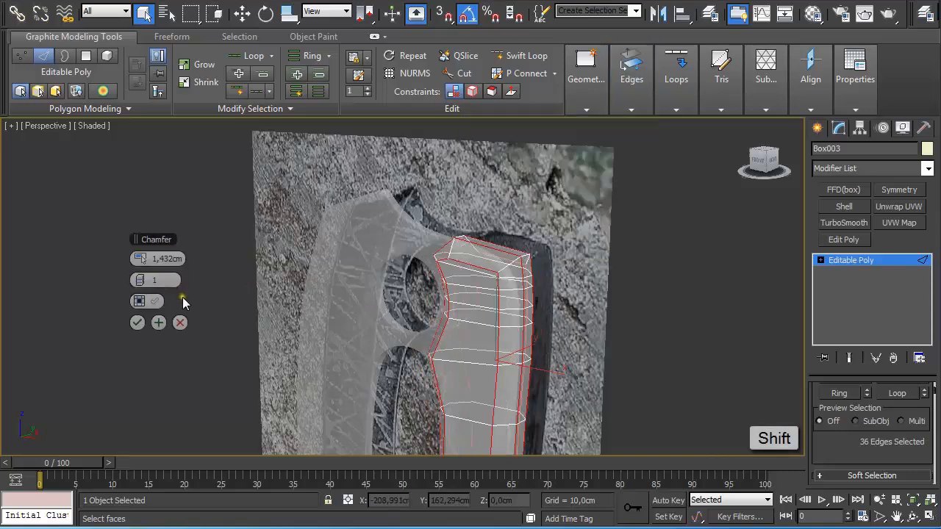
{"action": "middle_click_drag", "start_coordinate": [511, 297], "coordinate": [424, 370], "text": "alt"}
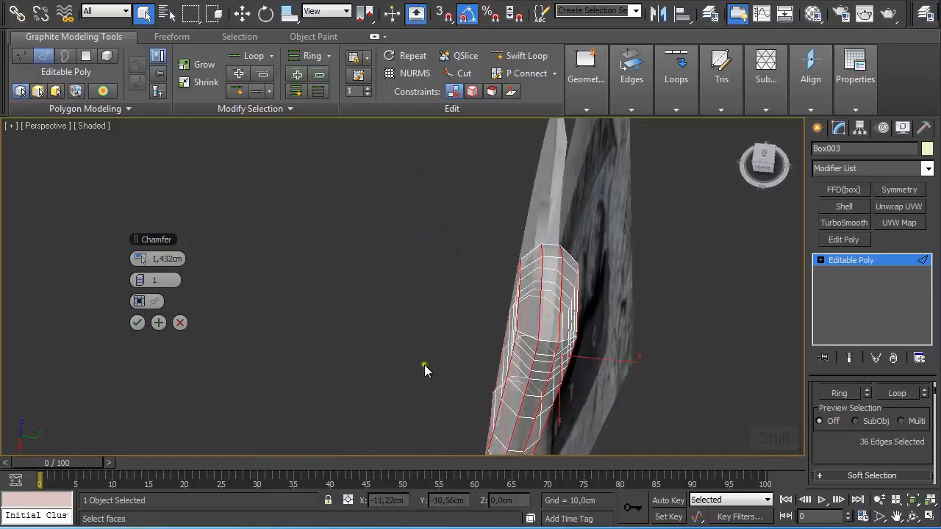
- Set the chamfer amount to 1.381 cm, judging the profile from above, and accept the chamfer
{"action": "key", "text": "t"}
{"action": "scroll", "coordinate": [494, 338], "scroll_direction": "up", "scroll_amount": 8}
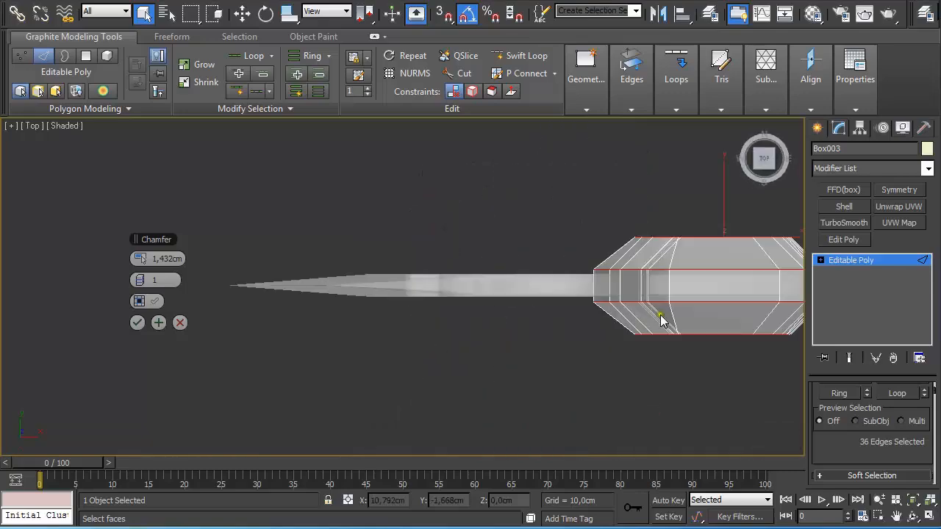
{"action": "middle_click_drag", "start_coordinate": [663, 321], "coordinate": [435, 307]}
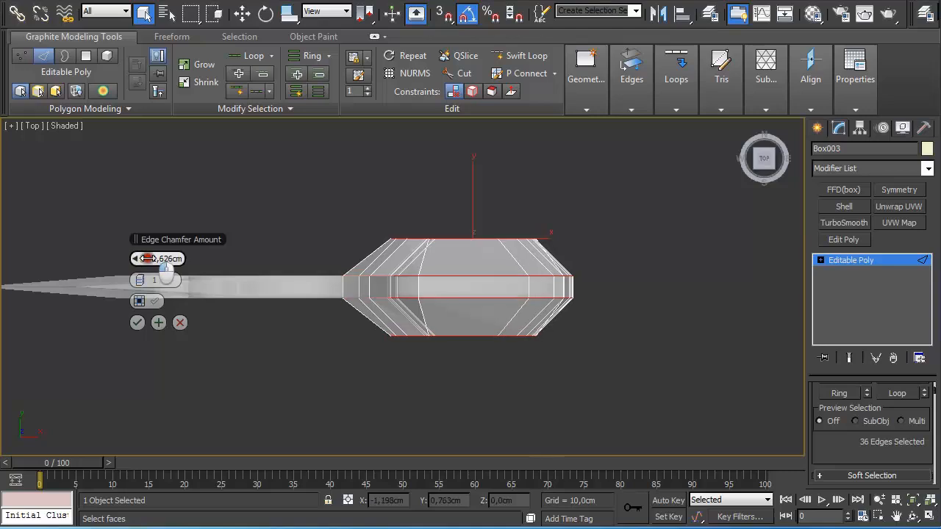
{"action": "left_click_drag", "start_coordinate": [163, 268], "coordinate": [161, 265]}
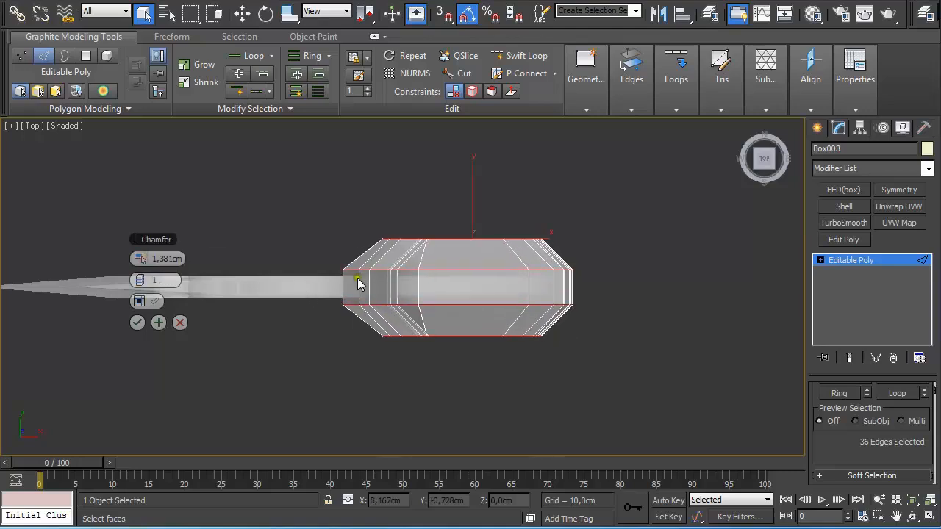
{"action": "key", "text": "p"}
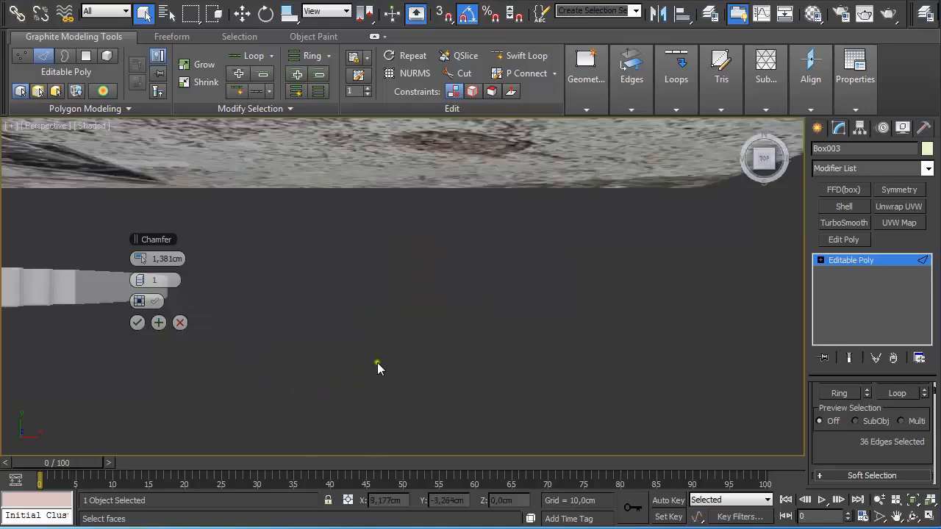
{"action": "key", "text": "z"}
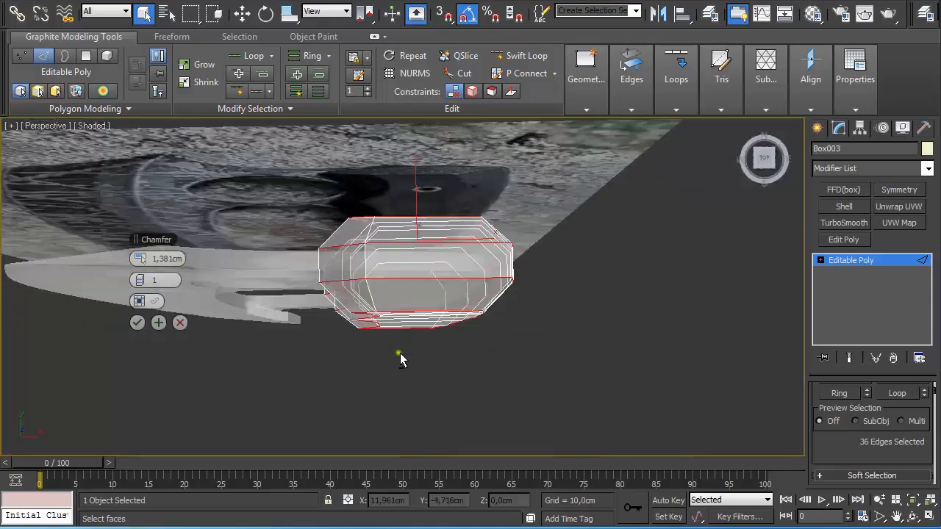
{"action": "mouse_move", "coordinate": [400, 359]}
{"action": "middle_mouse_down", "text": "alt"}
{"action": "mouse_move", "coordinate": [439, 237]}
{"action": "mouse_move", "coordinate": [431, 233]}
{"action": "mouse_move", "coordinate": [445, 237]}
{"action": "mouse_move", "coordinate": [416, 254]}
{"action": "mouse_move", "coordinate": [409, 361]}
{"action": "middle_mouse_up", "text": "alt"}
{"action": "left_click", "coordinate": [139, 321]}
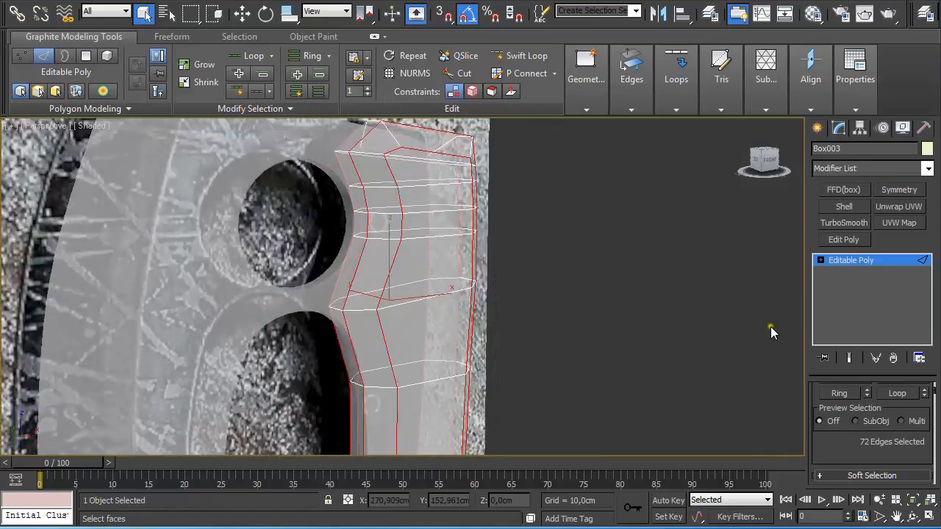
- Apply a TurboSmooth modifier to the whole handle and inspect the smoothed shape
{"action": "left_click", "coordinate": [847, 263]}
{"action": "left_click", "coordinate": [844, 223]}
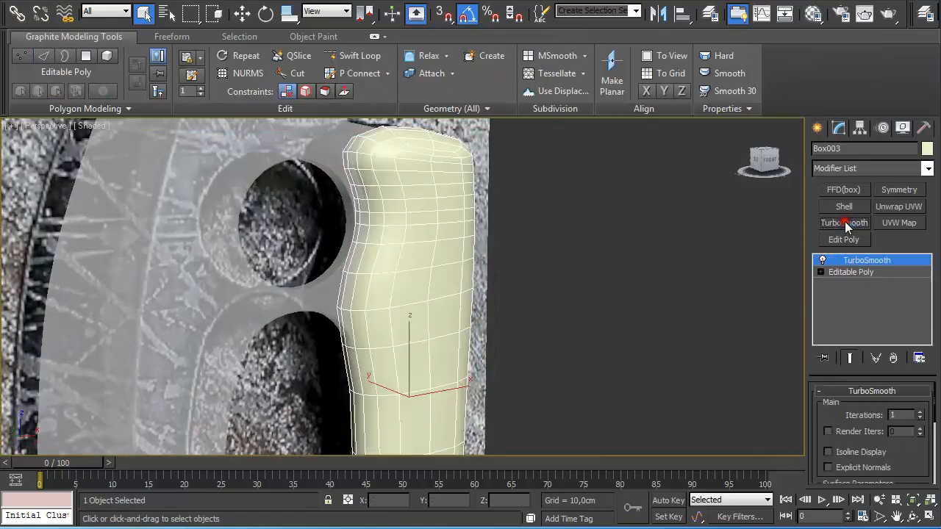
{"action": "scroll", "coordinate": [632, 266], "scroll_direction": "down", "scroll_amount": 5}
{"action": "middle_click_drag", "start_coordinate": [632, 267], "coordinate": [495, 284], "text": "alt"}
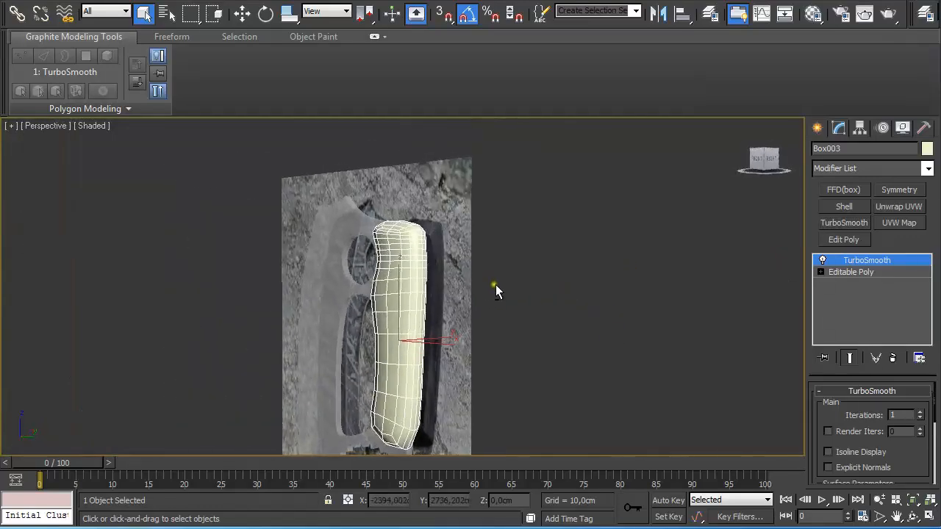
{"action": "scroll", "coordinate": [496, 286], "scroll_direction": "up", "scroll_amount": 5}
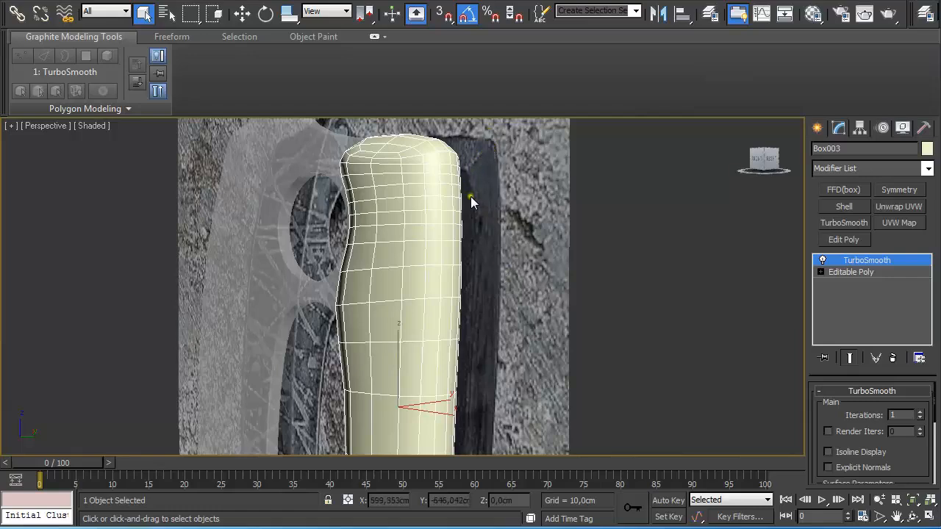
- Return to the handle's Editable Poly level and change its object colour to blue
{"action": "left_click", "coordinate": [850, 272]}
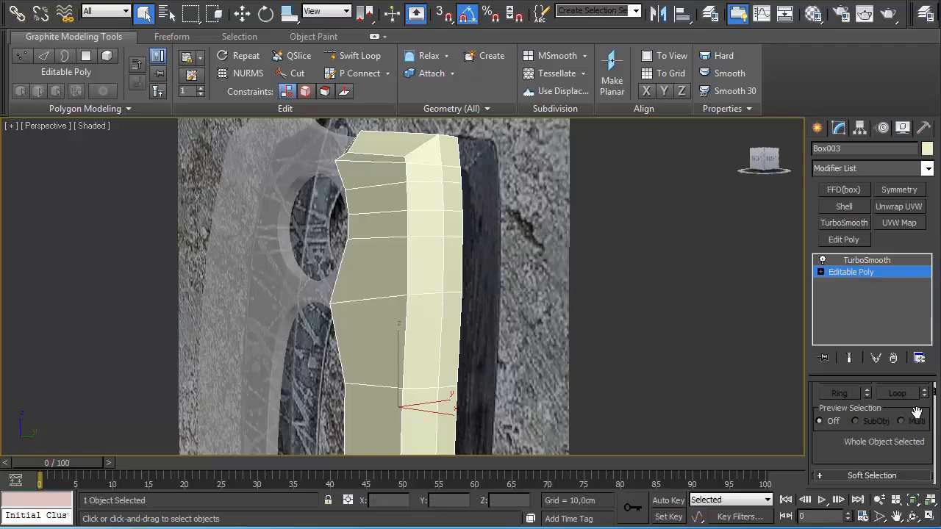
{"action": "left_click_drag", "start_coordinate": [936, 398], "coordinate": [937, 376]}
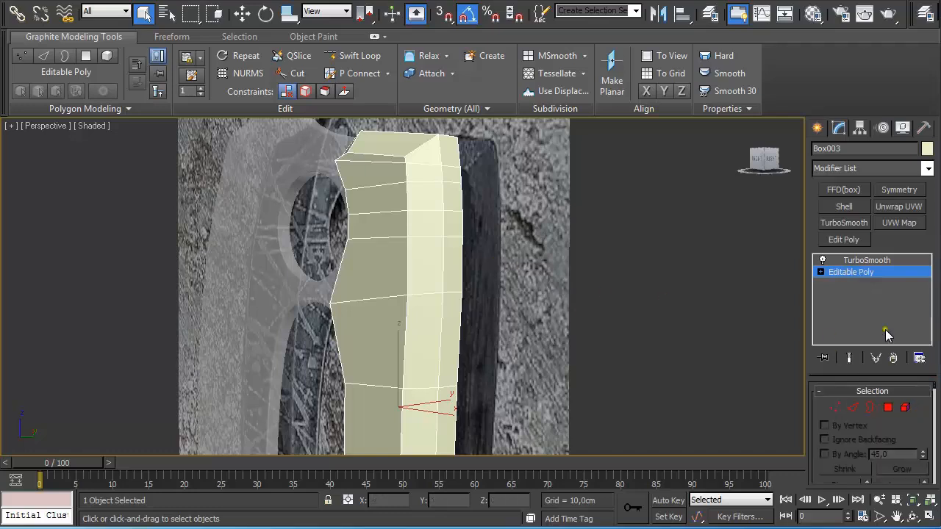
{"action": "left_click", "coordinate": [927, 149]}
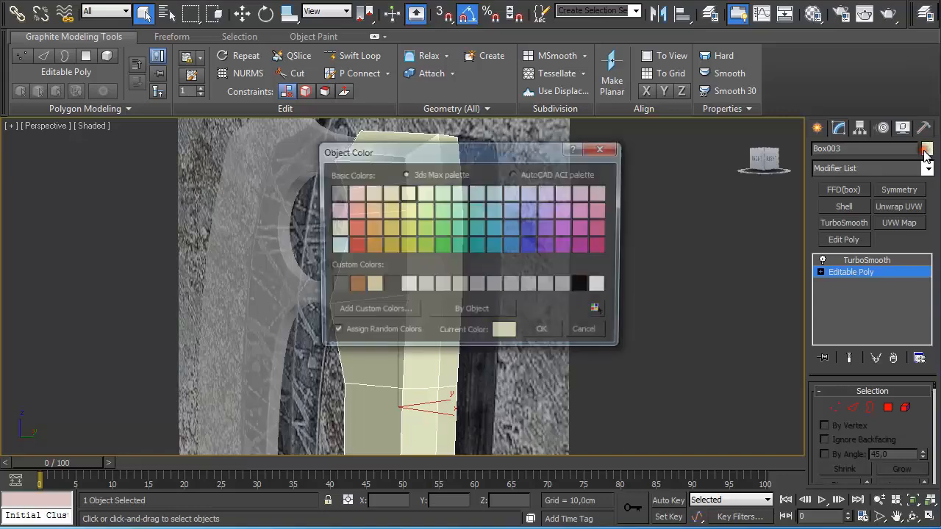
{"action": "left_click", "coordinate": [542, 333]}
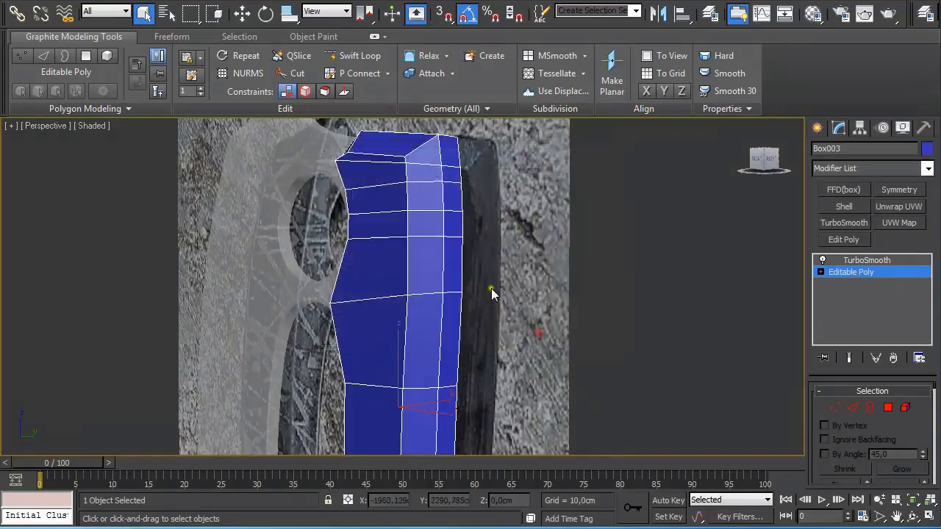
- Connect the ring of edges across the handle's chamfered bands with 2 segments and a pinch of 62
{"action": "middle_click_drag", "start_coordinate": [491, 288], "coordinate": [583, 298], "text": "alt"}
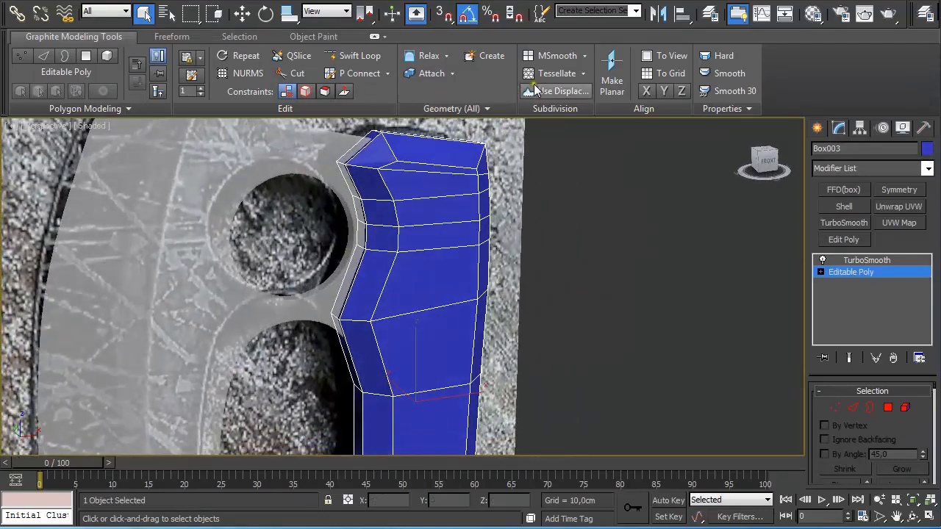
{"action": "key", "text": "2"}
{"action": "left_click", "coordinate": [379, 200]}
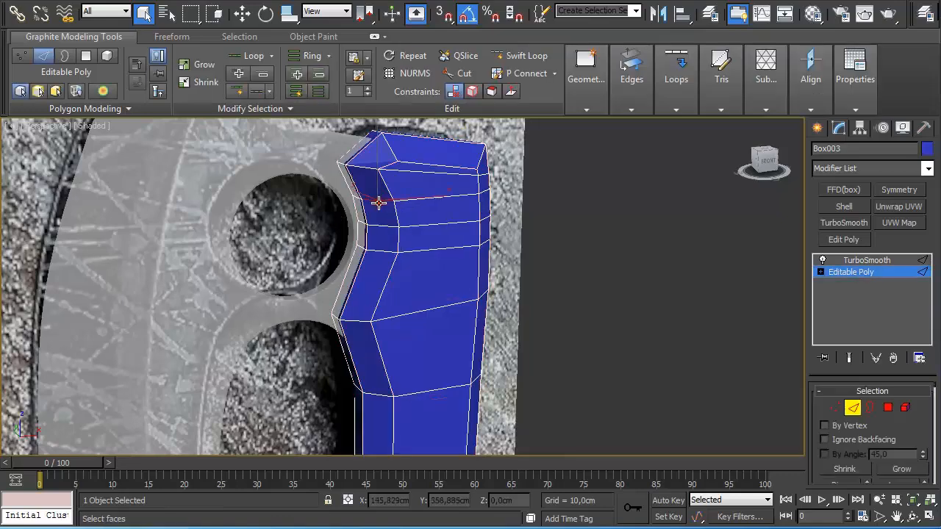
{"action": "middle_click_drag", "start_coordinate": [361, 167], "coordinate": [462, 170], "text": "alt"}
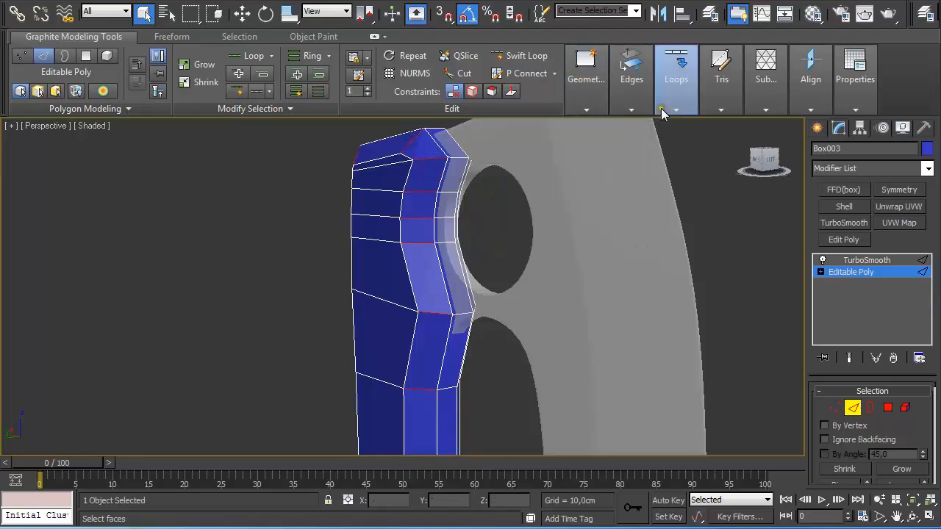
{"action": "mouse_move", "coordinate": [662, 114]}
{"action": "left_click", "coordinate": [565, 127], "text": "shift"}
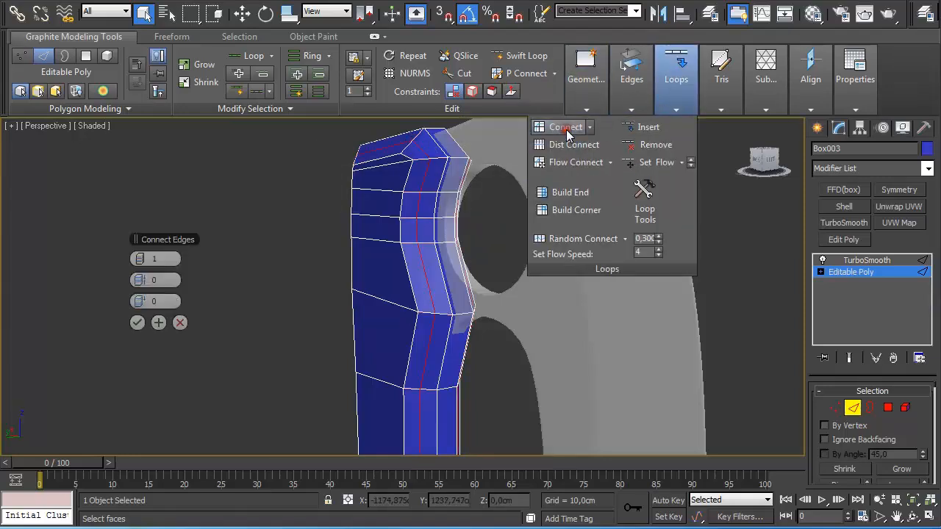
{"action": "left_click", "coordinate": [143, 258]}
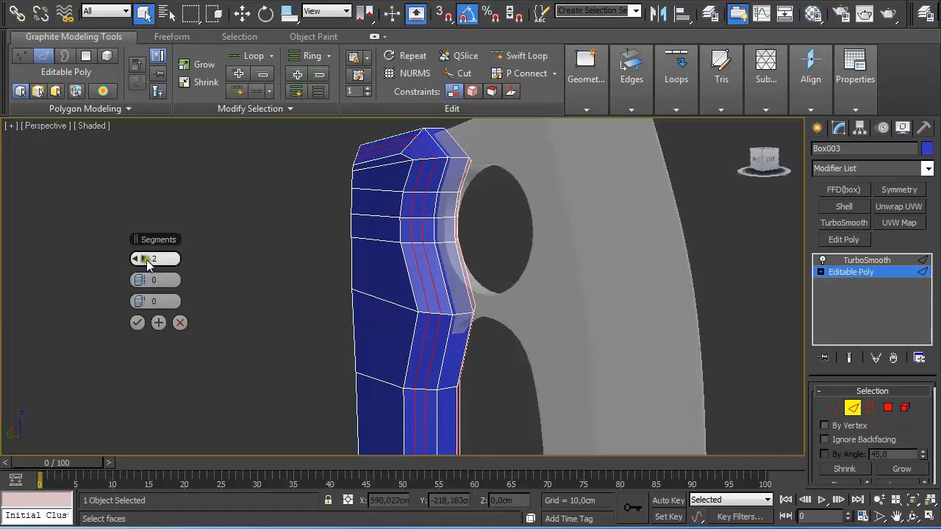
{"action": "left_click_drag", "start_coordinate": [142, 283], "coordinate": [325, 257]}
{"action": "left_click", "coordinate": [137, 321]}
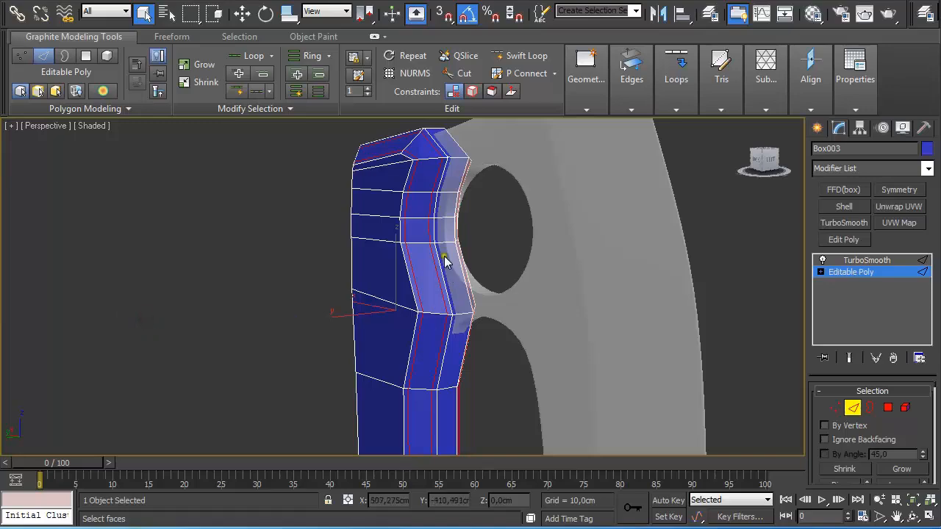
- Preview the smoothed handle from its narrow side and return to the unsmoothed mesh
{"action": "left_click", "coordinate": [445, 243]}
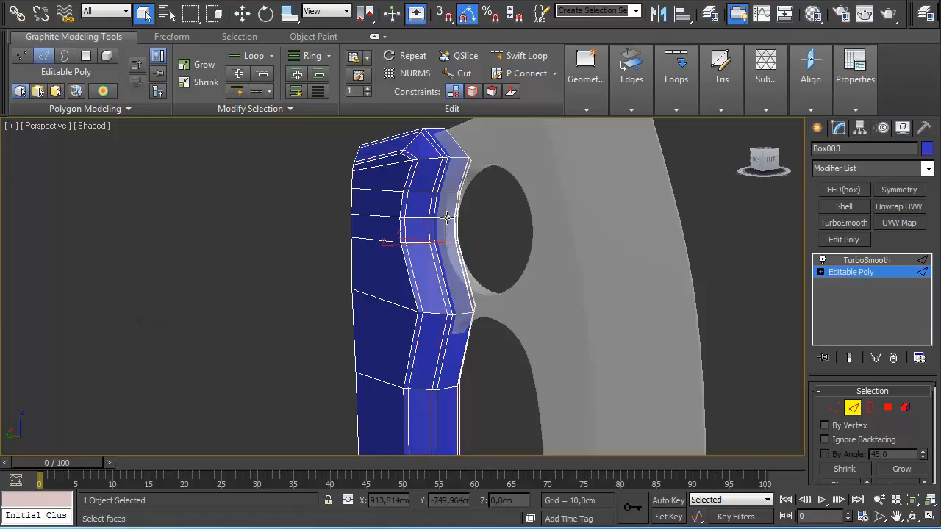
{"action": "middle_click_drag", "start_coordinate": [446, 218], "coordinate": [586, 219], "text": "alt"}
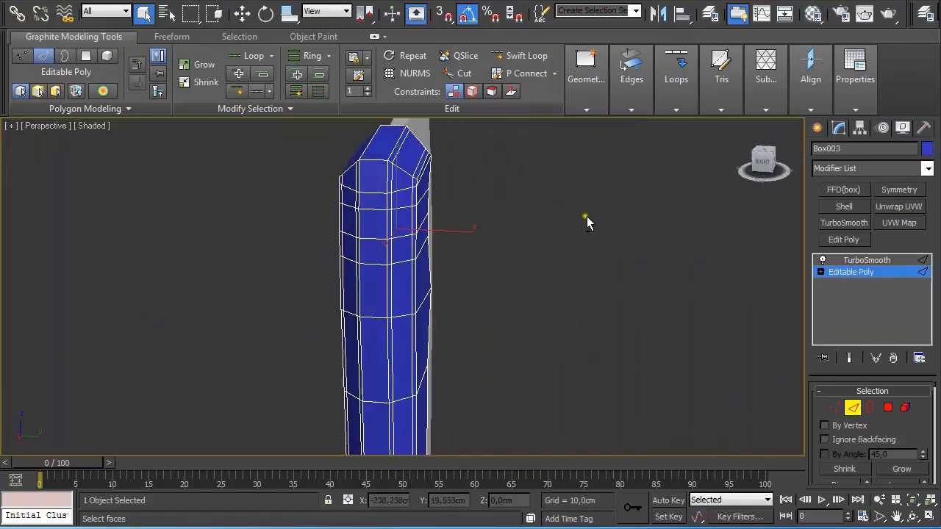
{"action": "left_click", "coordinate": [852, 358]}
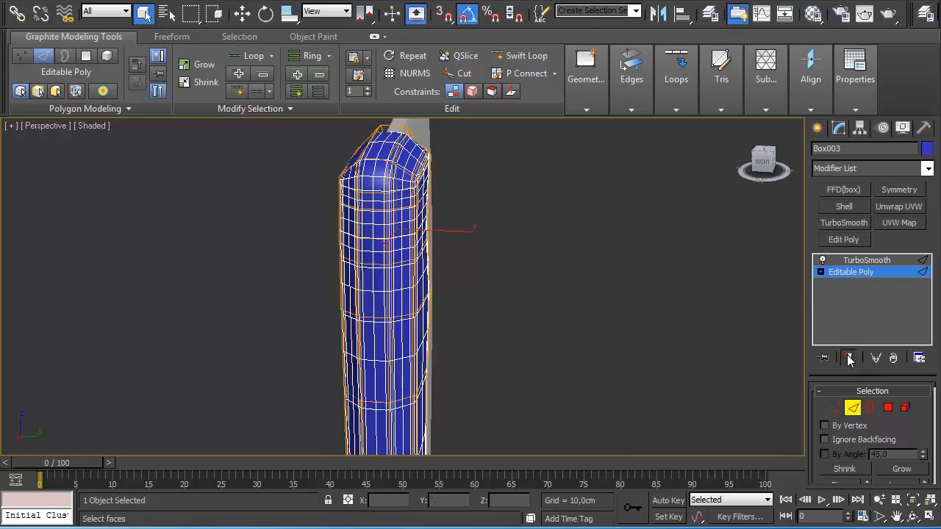
{"action": "left_click", "coordinate": [849, 359]}
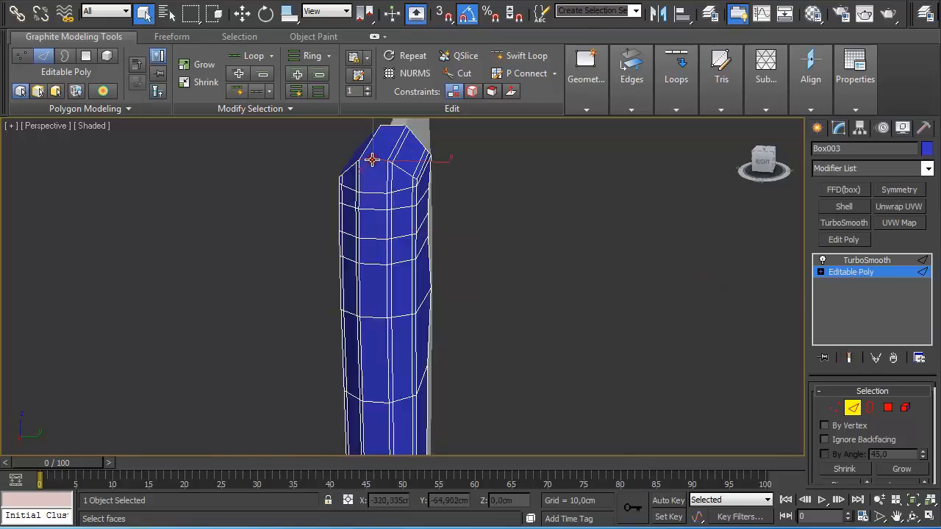
- Connect the ring of edges around the handle's outer rim with 2 segments and a pinch of 62, and check the smoothing
{"action": "left_click", "coordinate": [371, 195]}
{"action": "left_click", "coordinate": [674, 110]}
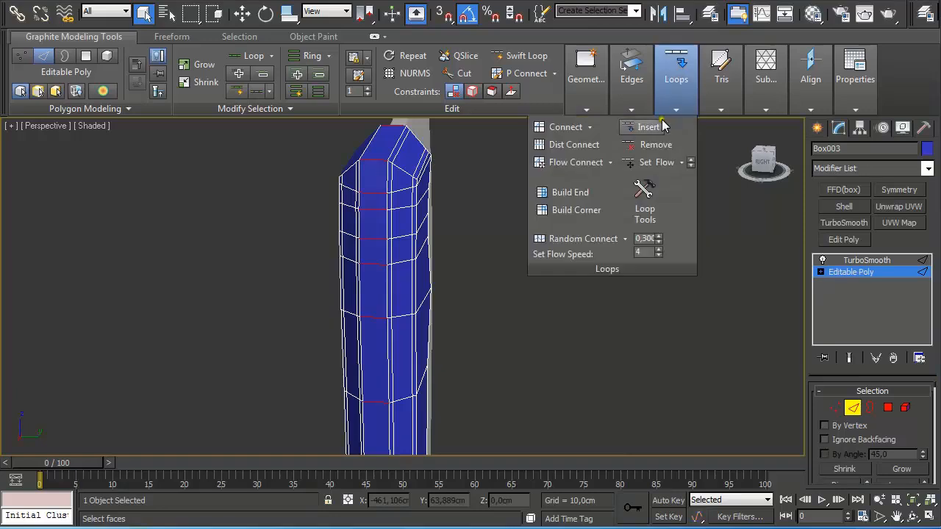
{"action": "left_click", "coordinate": [577, 129]}
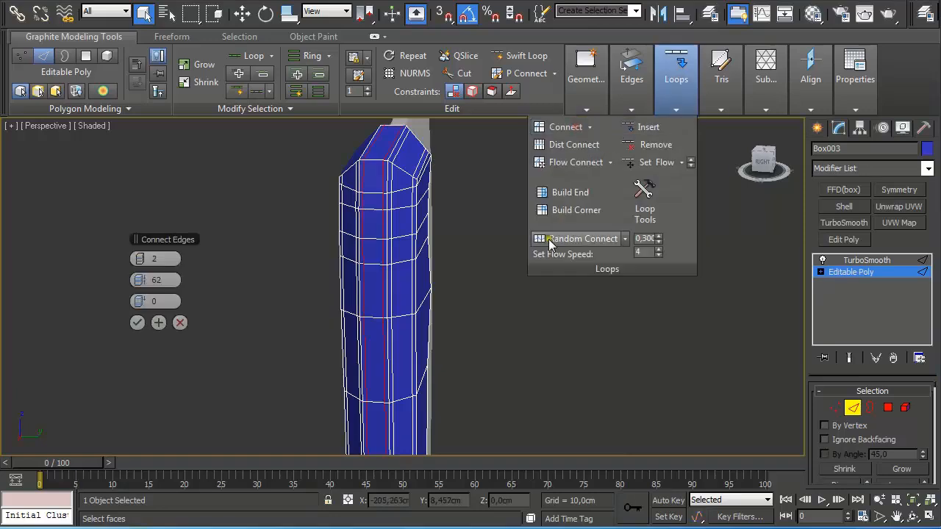
{"action": "left_click", "coordinate": [136, 319]}
{"action": "left_click", "coordinate": [847, 357]}
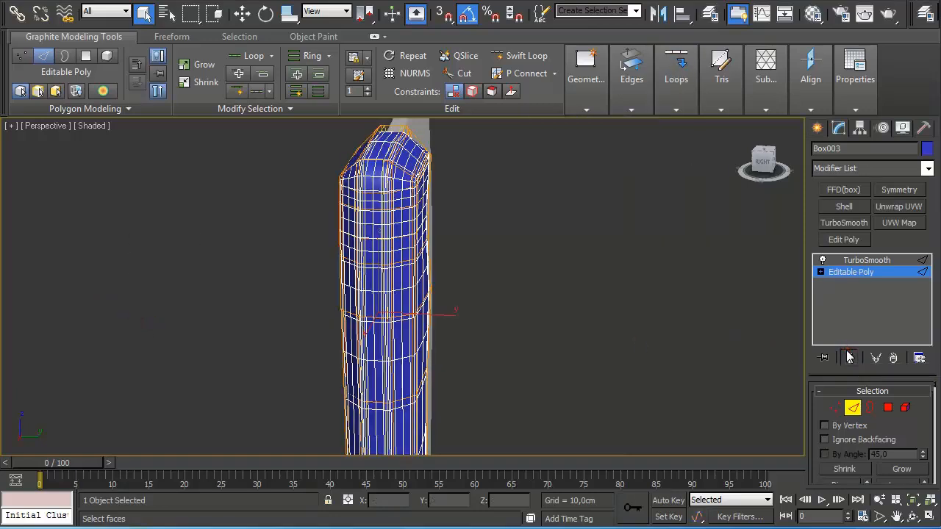
{"action": "left_click", "coordinate": [849, 357]}
- Insert a supporting loop with Swift Loop beside the edge at the handle's protruding grip corner between the two finger holes
{"action": "middle_click_drag", "start_coordinate": [651, 271], "coordinate": [584, 289], "text": "alt"}
{"action": "scroll", "coordinate": [537, 271], "scroll_direction": "up", "scroll_amount": 4}
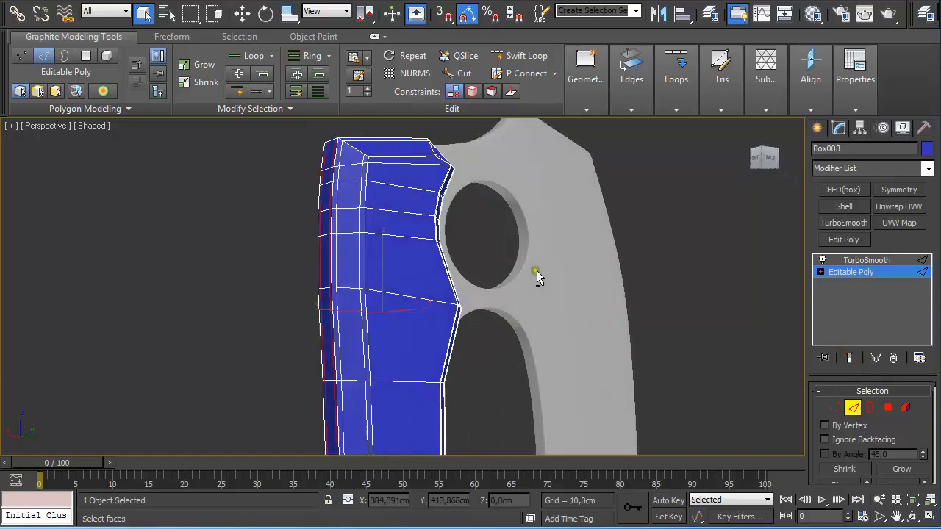
{"action": "left_click", "coordinate": [518, 55]}
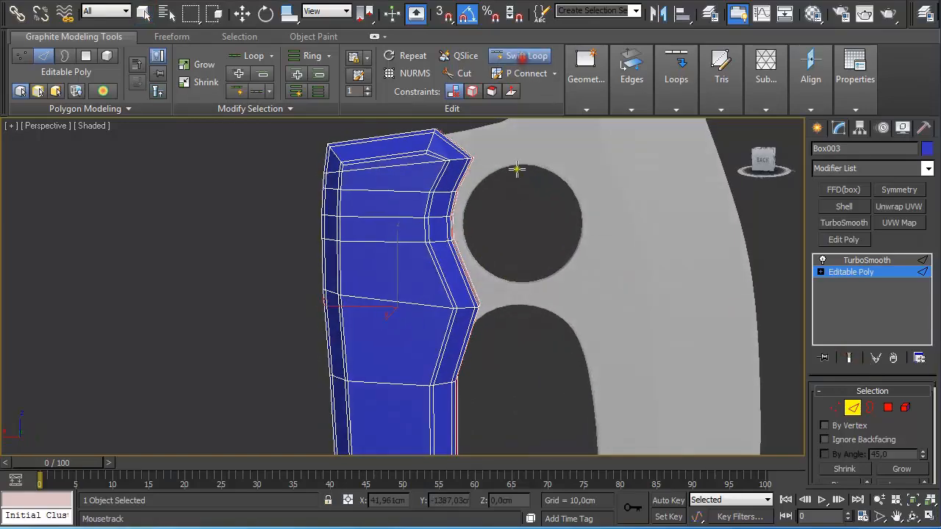
{"action": "scroll", "coordinate": [514, 169], "scroll_direction": "up", "scroll_amount": 3}
{"action": "middle_click_drag", "start_coordinate": [515, 168], "coordinate": [525, 190]}
{"action": "scroll", "coordinate": [533, 353], "scroll_direction": "down", "scroll_amount": 3}
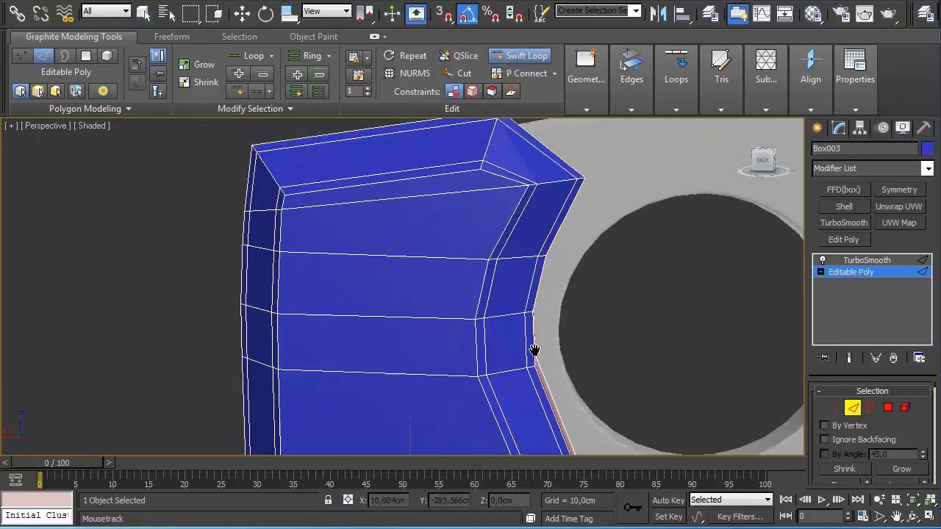
{"action": "left_click", "coordinate": [567, 190]}
{"action": "scroll", "coordinate": [468, 240], "scroll_direction": "up", "scroll_amount": 3}
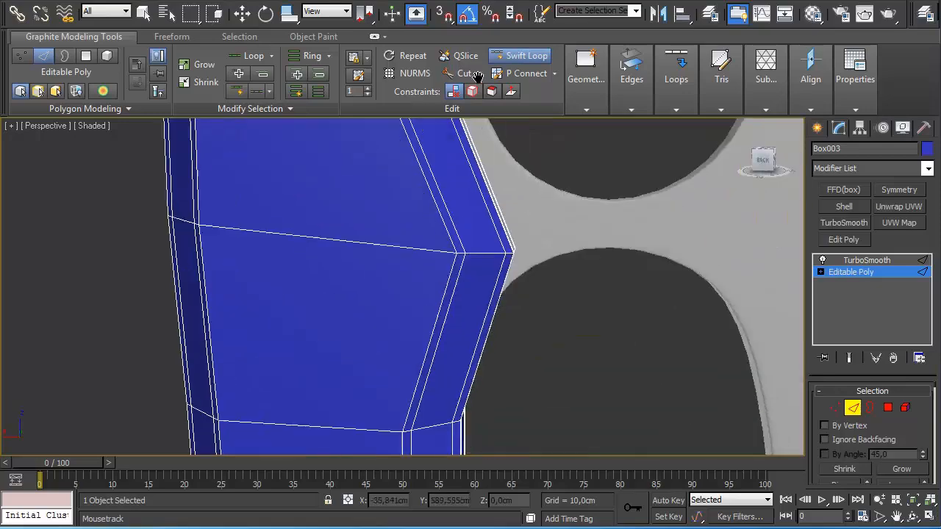
{"action": "left_click", "coordinate": [485, 241]}
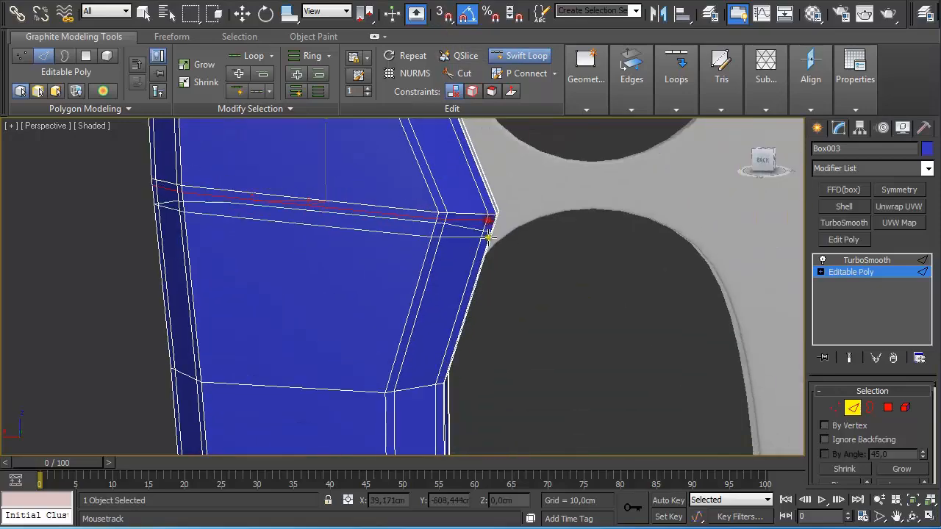
- Insert a supporting Swift Loop along the handle's lower end above the serrated curve and leave the tool
{"action": "scroll", "coordinate": [487, 242], "scroll_direction": "down", "scroll_amount": 3}
{"action": "middle_click_drag", "start_coordinate": [455, 328], "coordinate": [411, 27]}
{"action": "scroll", "coordinate": [425, 191], "scroll_direction": "up", "scroll_amount": 4}
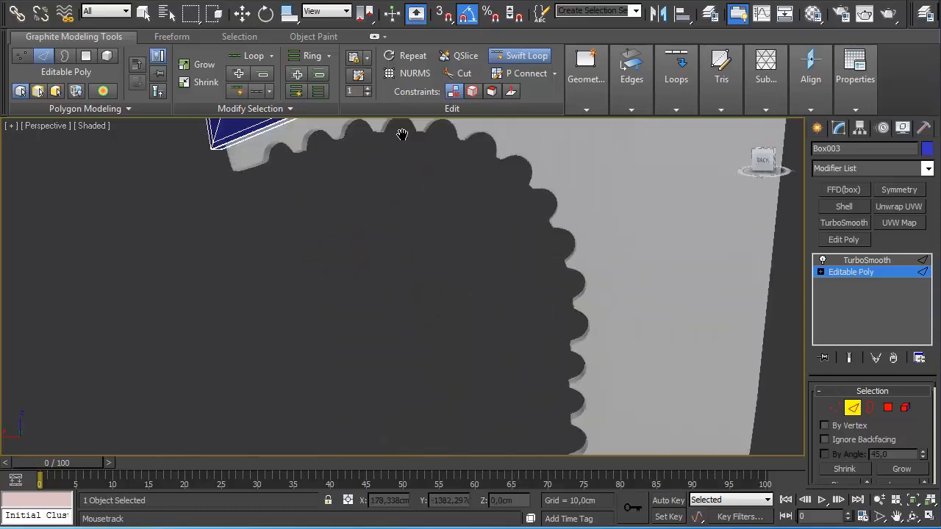
{"action": "middle_click_drag", "start_coordinate": [401, 135], "coordinate": [457, 290]}
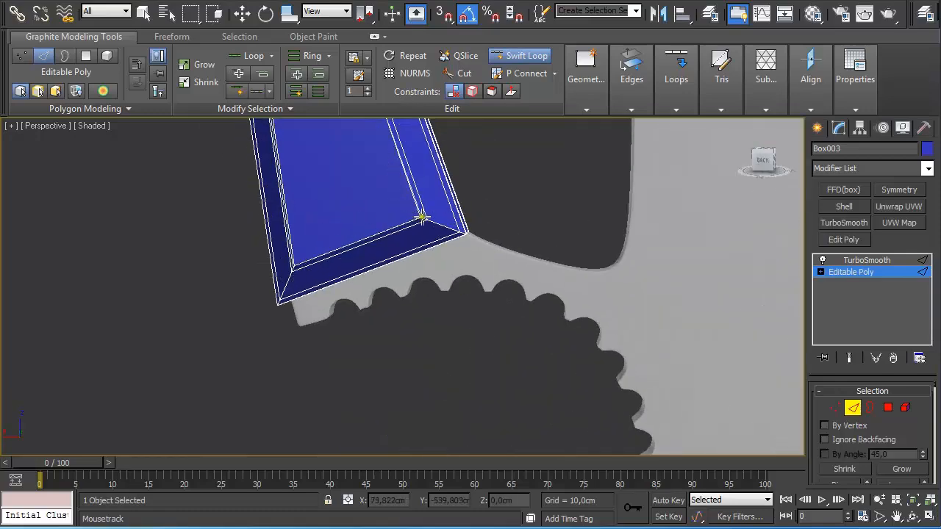
{"action": "key", "text": "f"}
{"action": "scroll", "coordinate": [441, 252], "scroll_direction": "up", "scroll_amount": 6}
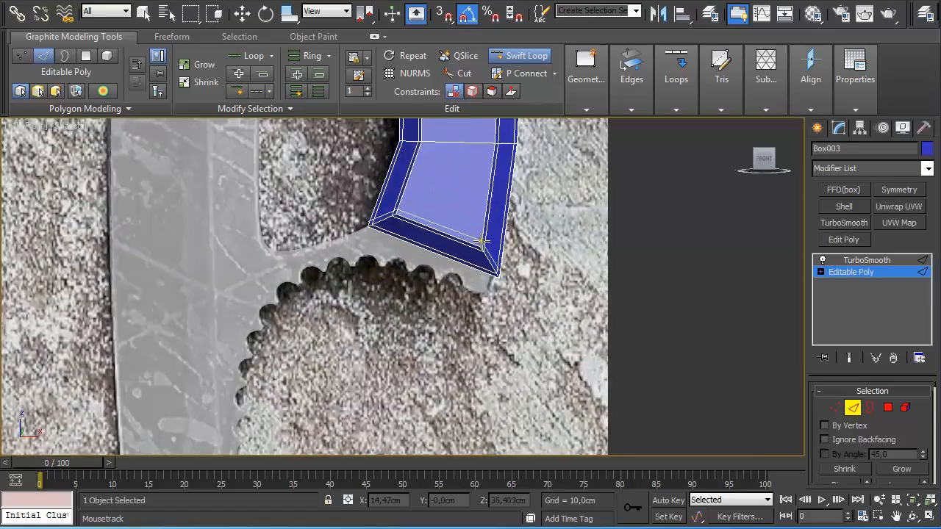
{"action": "key", "text": "w"}
{"action": "scroll", "coordinate": [500, 243], "scroll_direction": "down", "scroll_amount": 6}
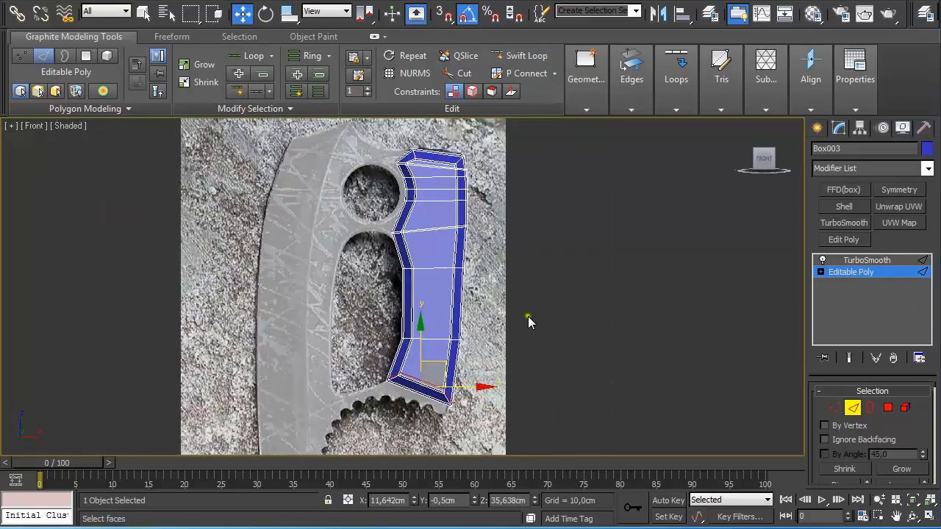
- Show the smoothed result, leave edge level and inspect the deselected handle against the reference in front and perspective views
{"action": "left_click", "coordinate": [849, 358]}
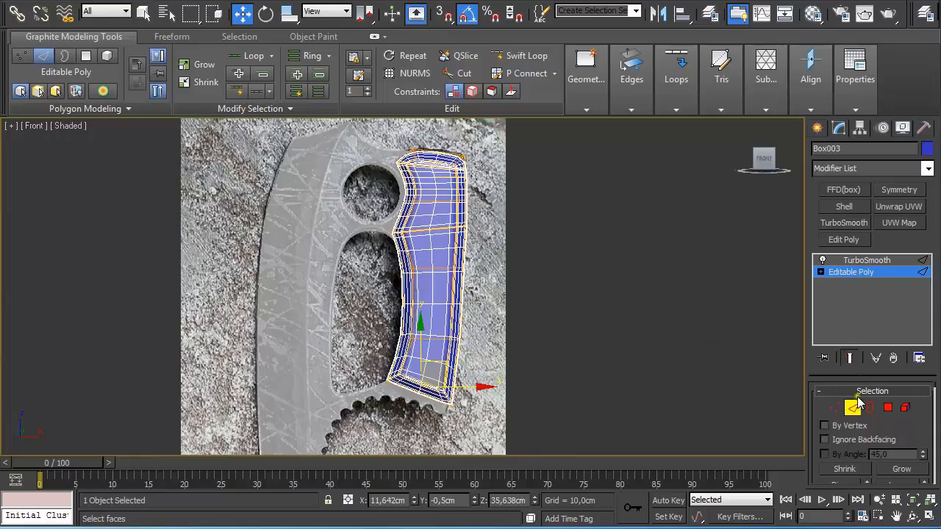
{"action": "left_click", "coordinate": [854, 405]}
{"action": "left_click", "coordinate": [682, 334]}
{"action": "scroll", "coordinate": [683, 327], "scroll_direction": "up", "scroll_amount": 4}
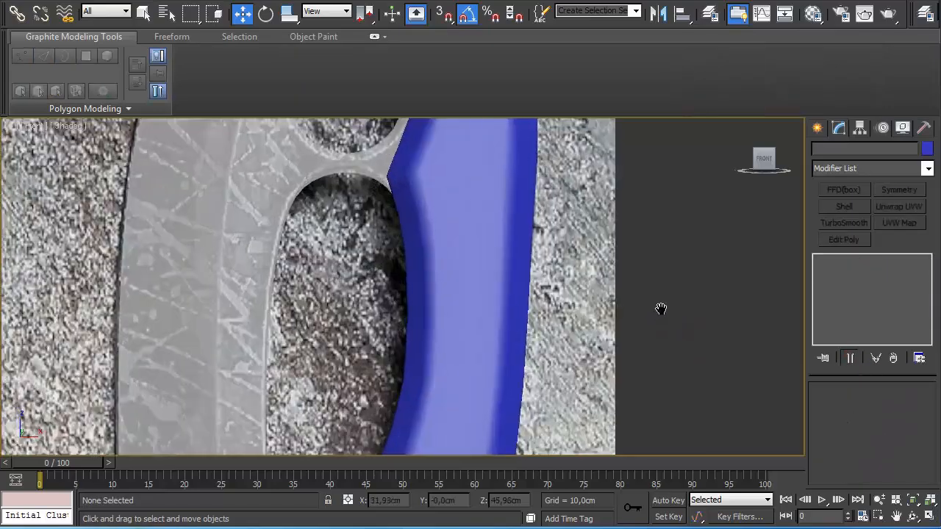
{"action": "middle_click_drag", "start_coordinate": [660, 308], "coordinate": [609, 267], "text": "alt"}
{"action": "key", "text": "p"}
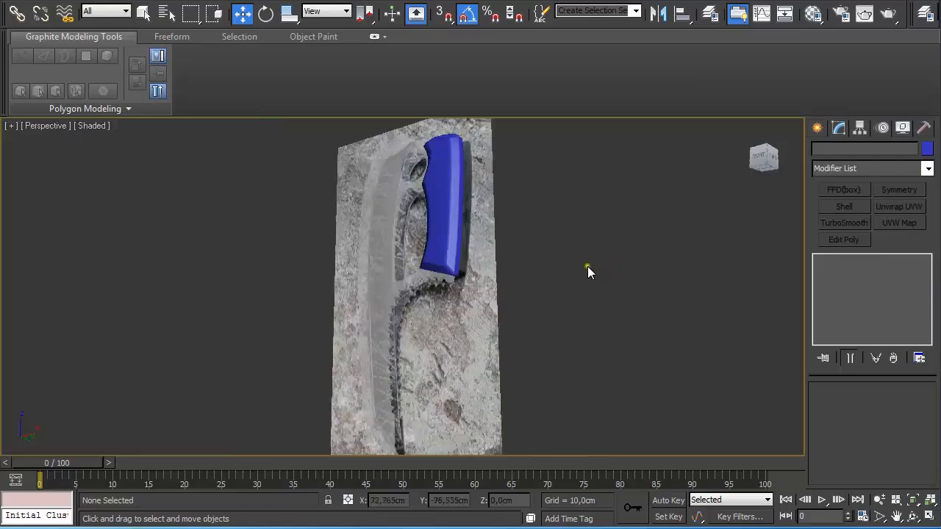
{"action": "scroll", "coordinate": [523, 292], "scroll_direction": "up", "scroll_amount": 5}
{"action": "middle_click_drag", "start_coordinate": [532, 255], "coordinate": [592, 332]}
- Set the handle's TurboSmooth to 2 iterations with Isoline Display enabled, and inspect its upper end against the reference
{"action": "left_click", "coordinate": [592, 332]}
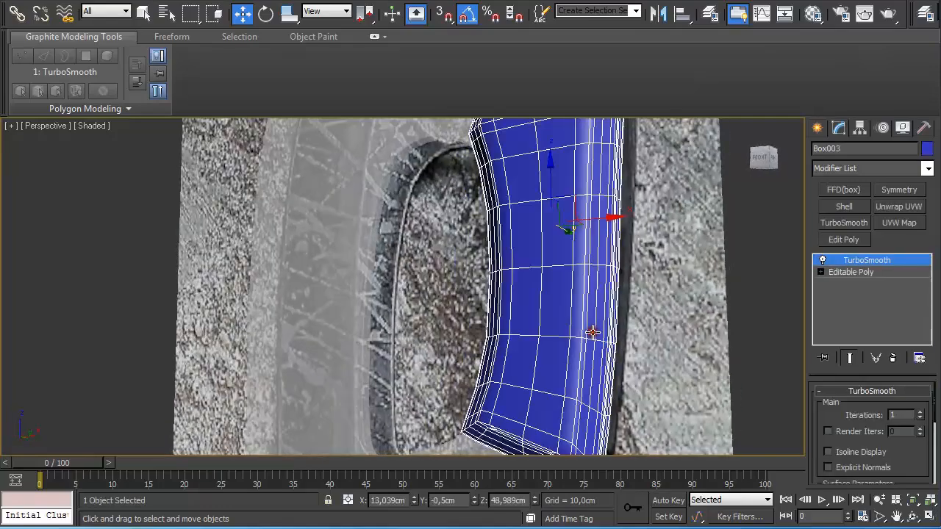
{"action": "left_click", "coordinate": [922, 414]}
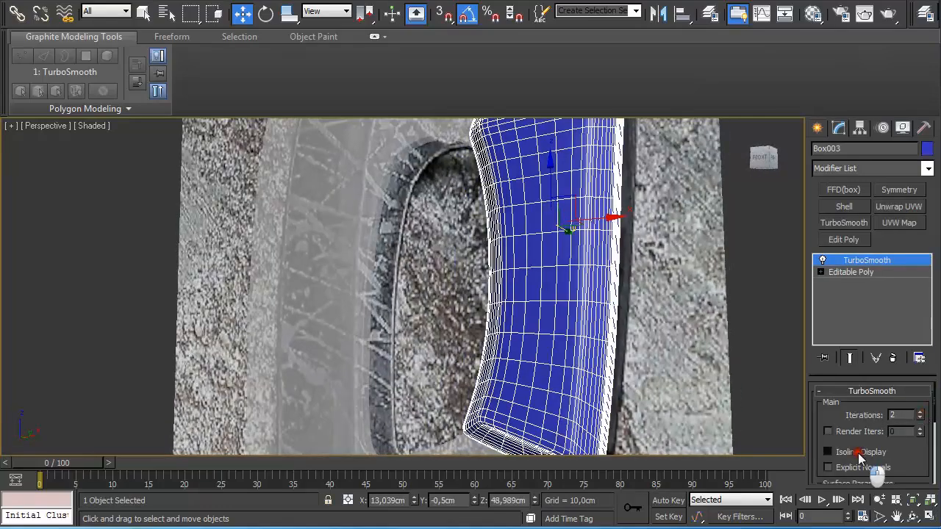
{"action": "left_click", "coordinate": [681, 330]}
{"action": "middle_click_drag", "start_coordinate": [681, 330], "coordinate": [565, 327], "text": "alt"}
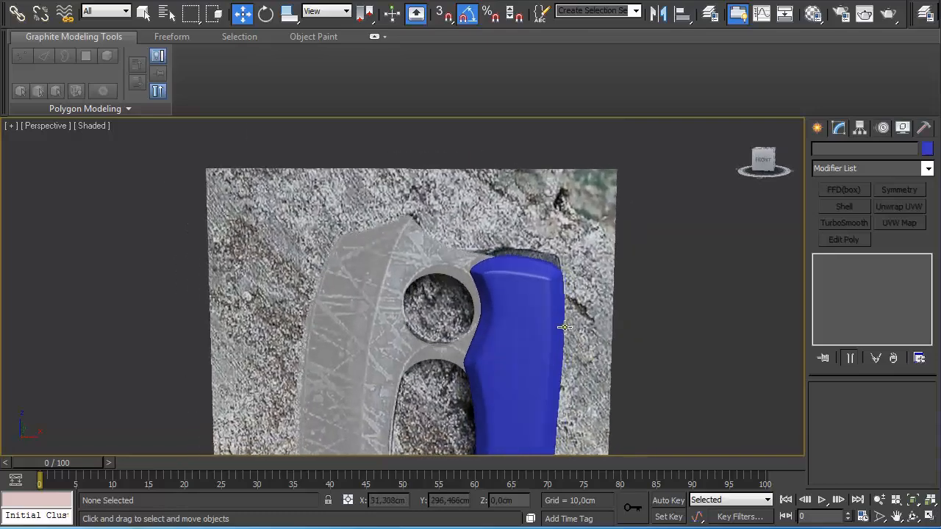
{"action": "scroll", "coordinate": [564, 327], "scroll_direction": "up", "scroll_amount": 5}
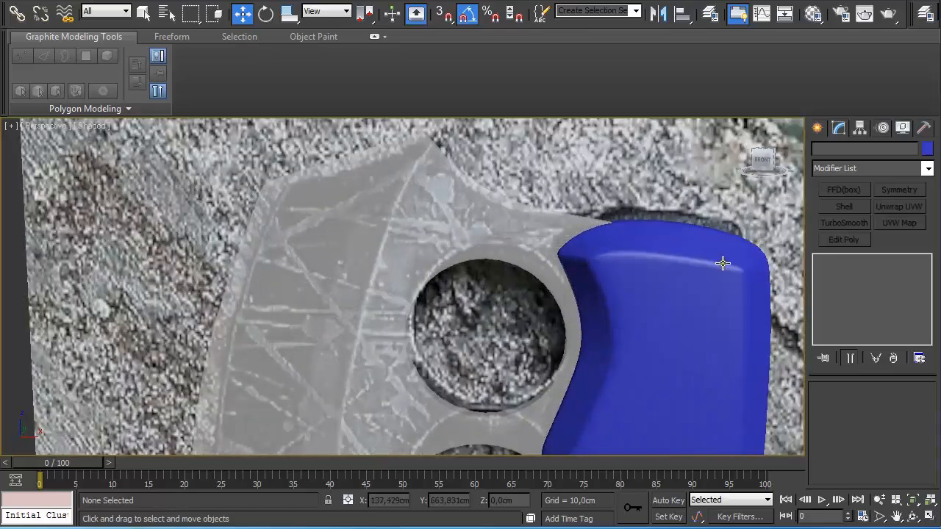
{"action": "scroll", "coordinate": [722, 264], "scroll_direction": "down", "scroll_amount": 5}
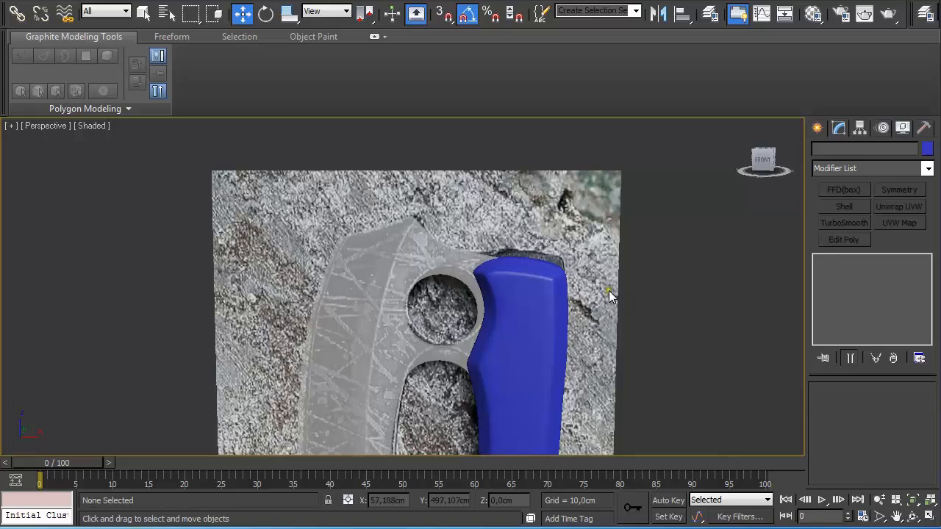
{"action": "scroll", "coordinate": [607, 300], "scroll_direction": "up", "scroll_amount": 4}
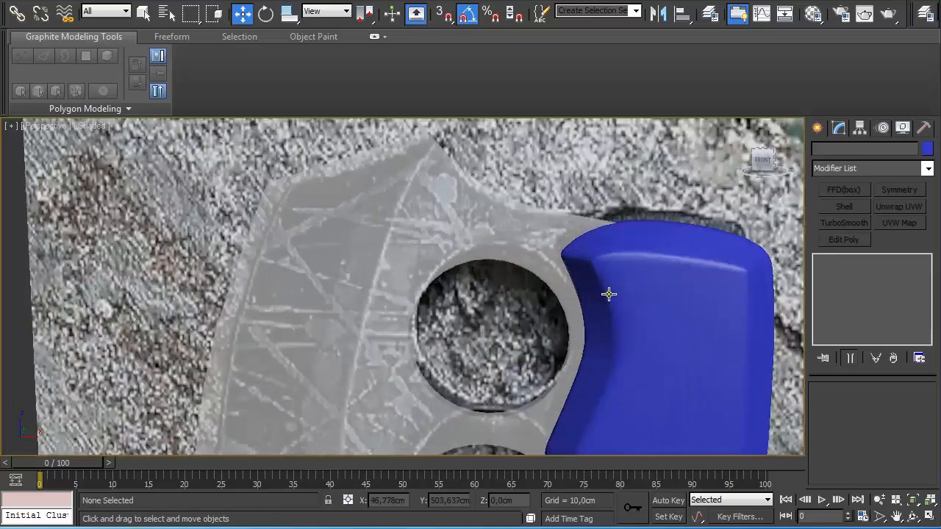
- Return to the handle's Editable Poly in the front view, hide the smoothed result and enter polygon level
{"action": "key", "text": "f"}
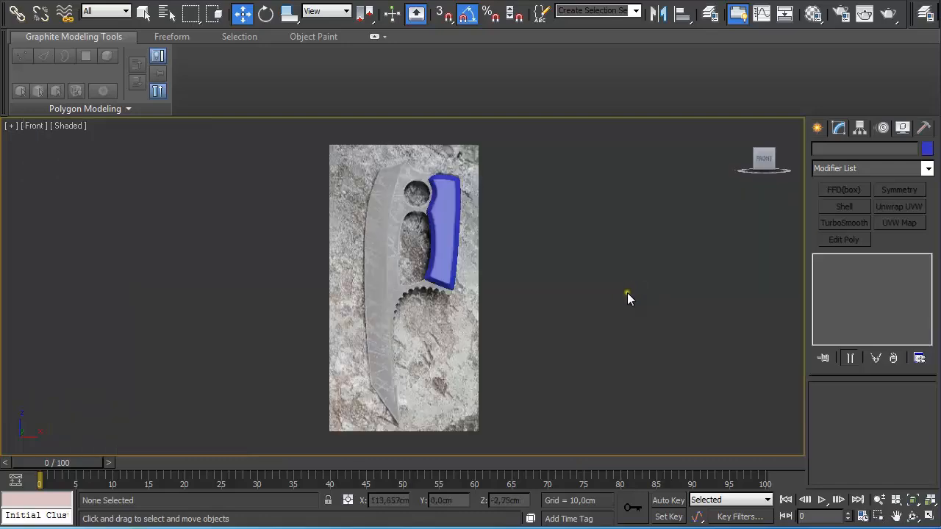
{"action": "scroll", "coordinate": [599, 309], "scroll_direction": "up", "scroll_amount": 6}
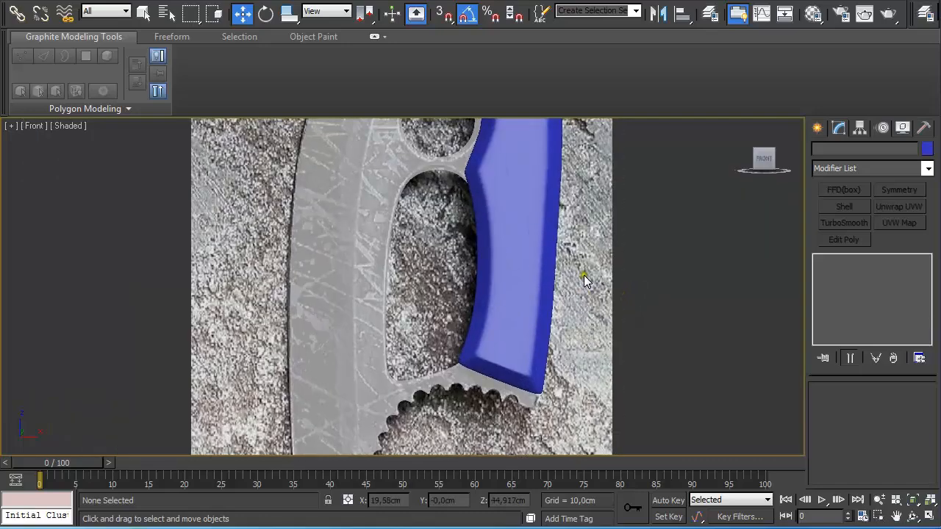
{"action": "left_click", "coordinate": [553, 264]}
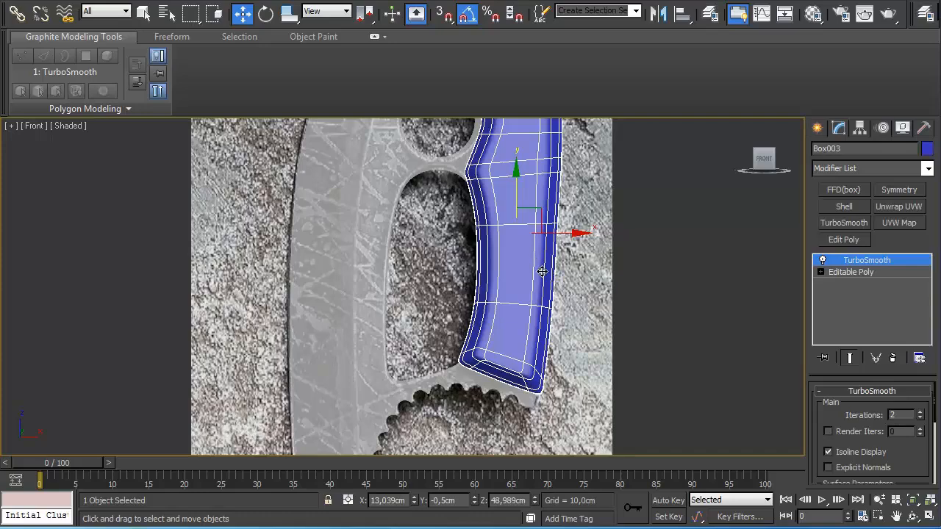
{"action": "left_click", "coordinate": [832, 272]}
{"action": "left_click", "coordinate": [848, 359]}
{"action": "key", "text": "4"}
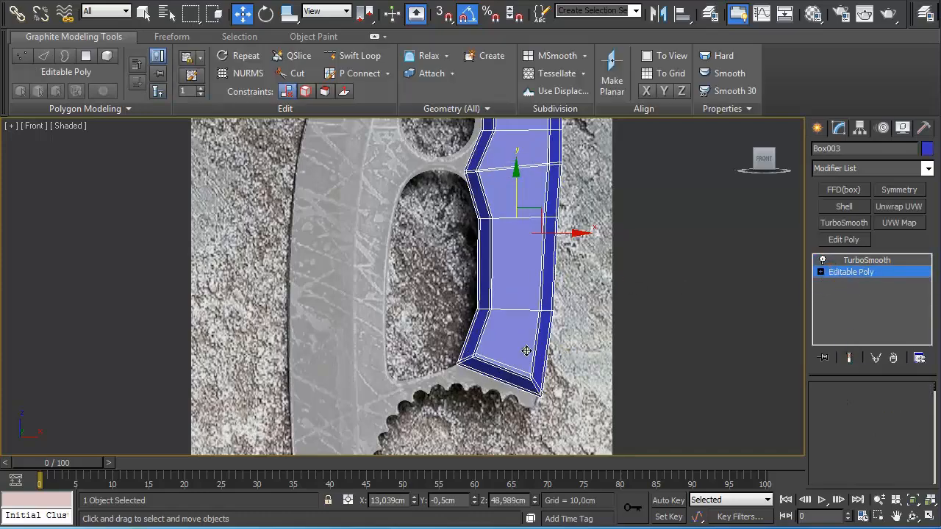
- Connect the ring of crosswise edges on the handle's front face with 3 segments and reset the pinch to even spacing
{"action": "left_click", "coordinate": [494, 369]}
{"action": "key", "text": "q"}
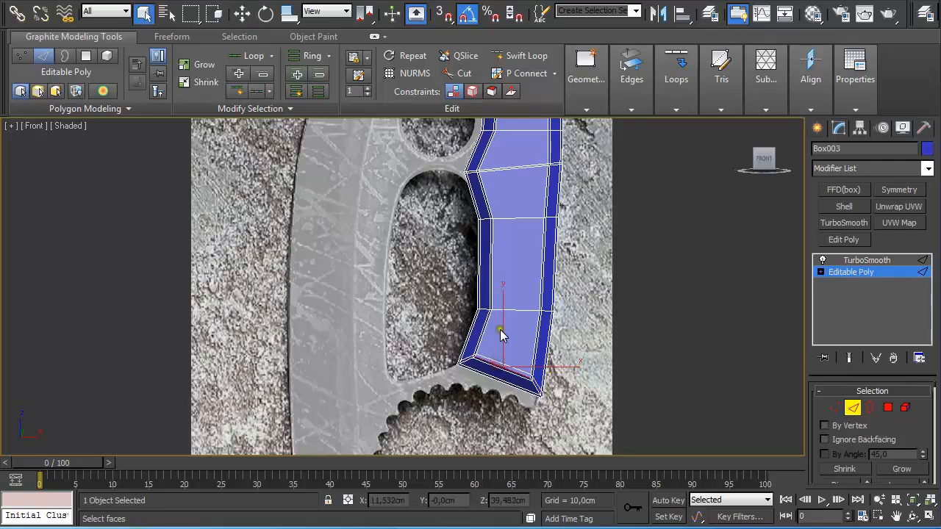
{"action": "left_click", "coordinate": [681, 91]}
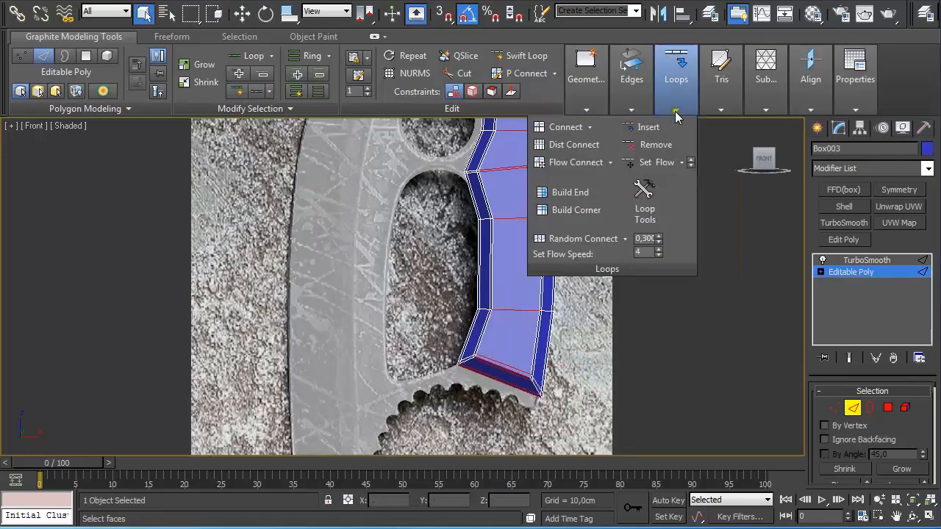
{"action": "left_click", "coordinate": [562, 127]}
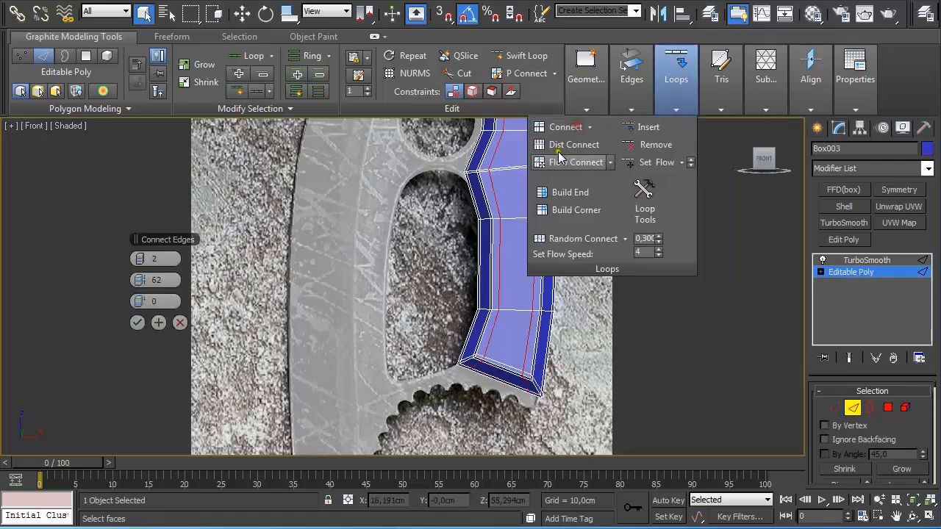
{"action": "left_click", "coordinate": [145, 259]}
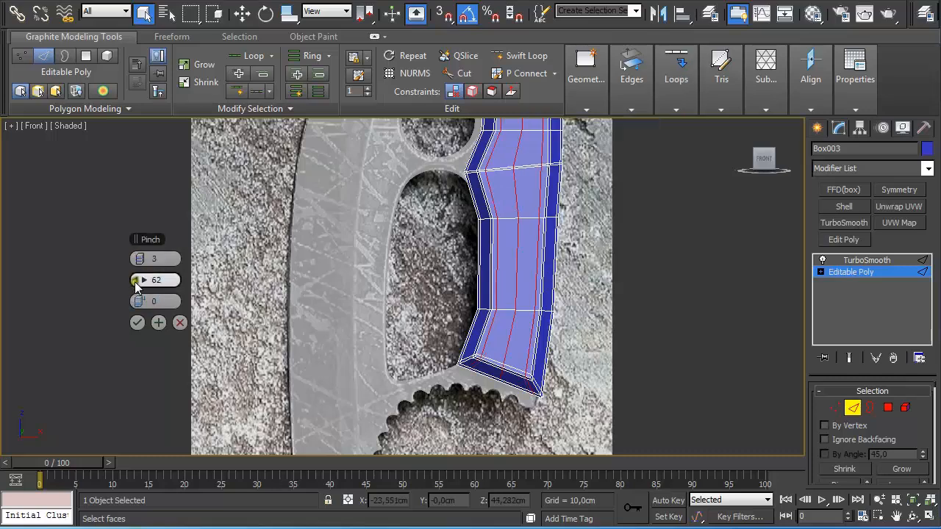
{"action": "right_click", "coordinate": [135, 280]}
{"action": "left_click", "coordinate": [137, 322]}
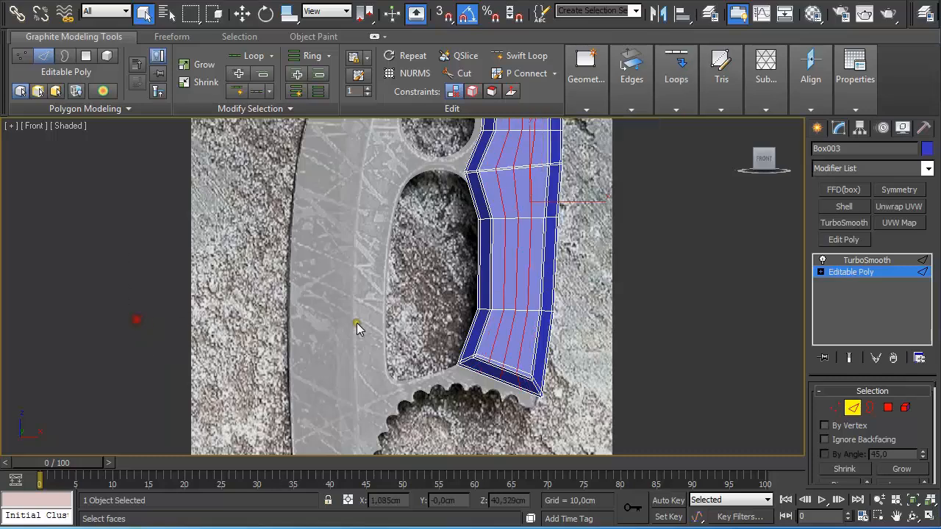
- Move the new vertices along the handle's upper end outward so the end follows the rounded outline in the reference
{"action": "middle_click_drag", "start_coordinate": [565, 243], "coordinate": [524, 424]}
{"action": "scroll", "coordinate": [536, 311], "scroll_direction": "up", "scroll_amount": 3}
{"action": "middle_click_drag", "start_coordinate": [604, 291], "coordinate": [557, 307]}
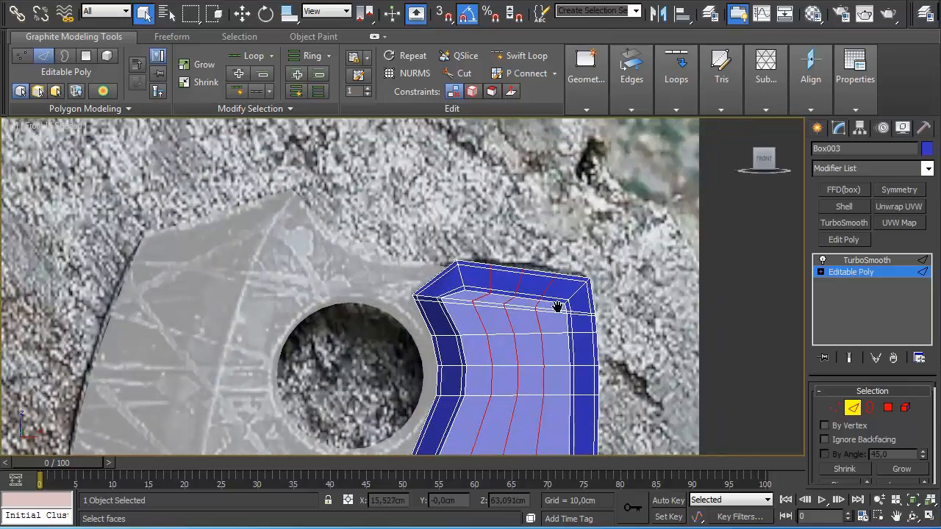
{"action": "key", "text": "1"}
{"action": "scroll", "coordinate": [537, 292], "scroll_direction": "up", "scroll_amount": 3}
{"action": "middle_click_drag", "start_coordinate": [592, 261], "coordinate": [548, 255]}
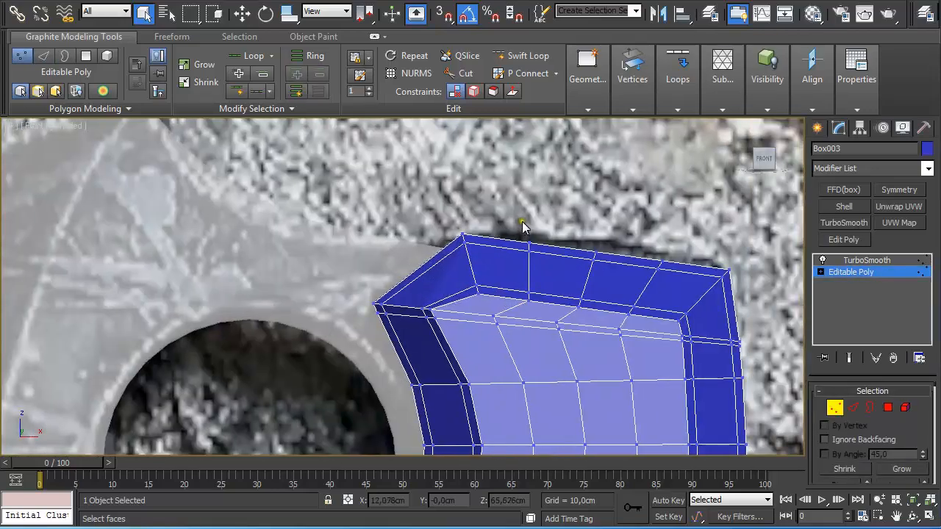
{"action": "left_click_drag", "start_coordinate": [521, 226], "coordinate": [683, 269]}
{"action": "key", "text": "w"}
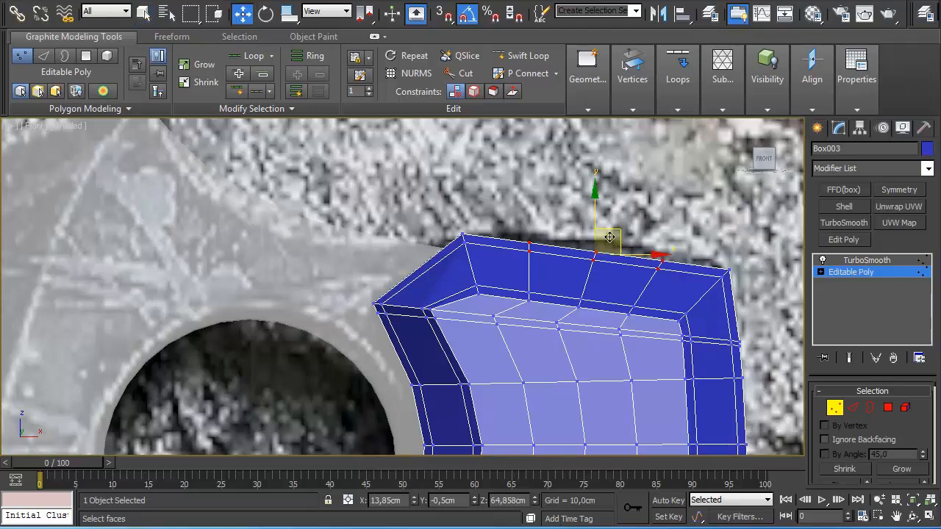
{"action": "left_click_drag", "start_coordinate": [610, 227], "coordinate": [622, 215]}
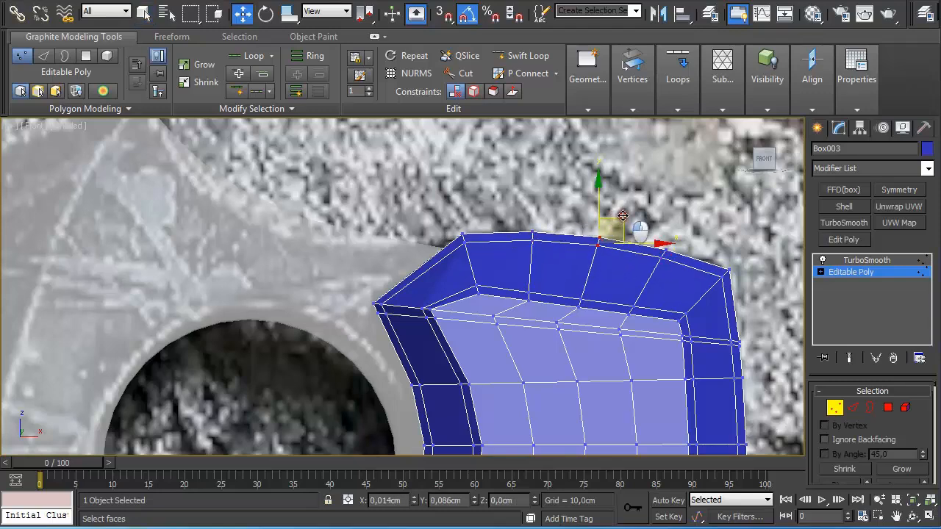
- Move the three inner vertices on the handle's lower end slightly outward to curve it, and leave vertex level
{"action": "scroll", "coordinate": [622, 216], "scroll_direction": "down", "scroll_amount": 4}
{"action": "middle_click_drag", "start_coordinate": [603, 308], "coordinate": [570, 102]}
{"action": "middle_click_drag", "start_coordinate": [570, 412], "coordinate": [562, 81]}
{"action": "middle_click_drag", "start_coordinate": [531, 267], "coordinate": [524, 203]}
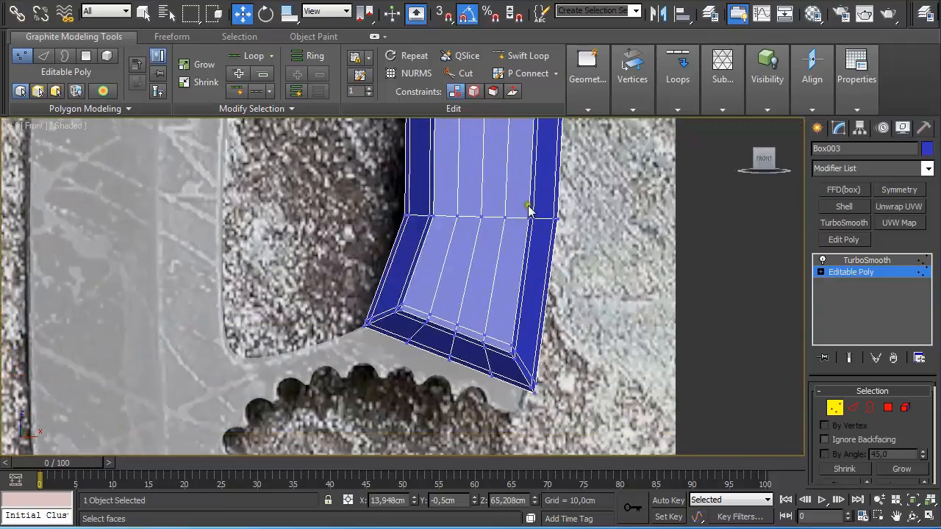
{"action": "middle_click_drag", "start_coordinate": [505, 335], "coordinate": [500, 313]}
{"action": "left_click", "coordinate": [402, 318]}
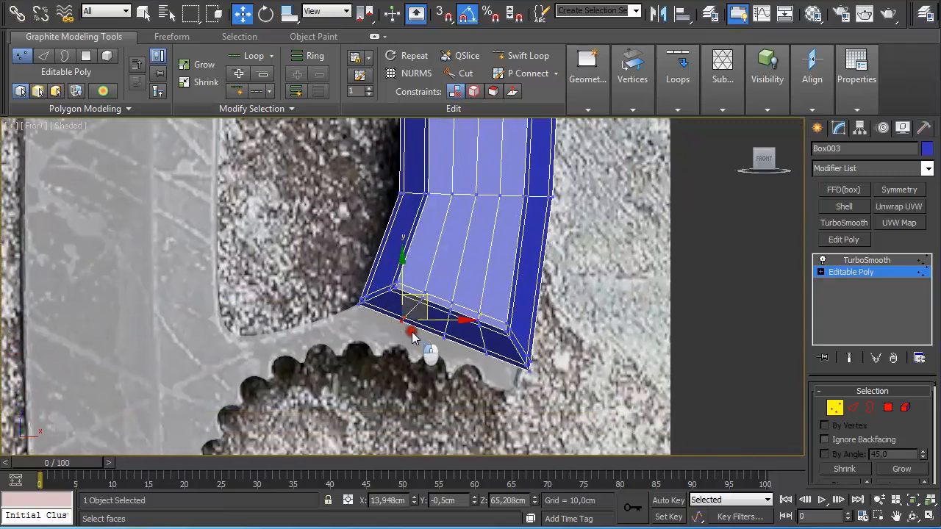
{"action": "left_click", "coordinate": [486, 353], "text": "ctrl"}
{"action": "left_click", "coordinate": [432, 325], "text": "ctrl"}
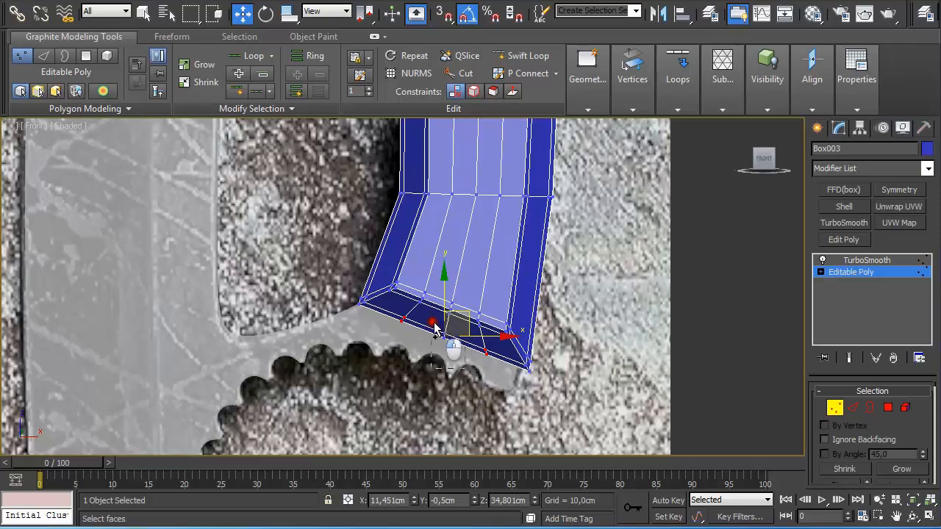
{"action": "left_click_drag", "start_coordinate": [463, 314], "coordinate": [460, 321]}
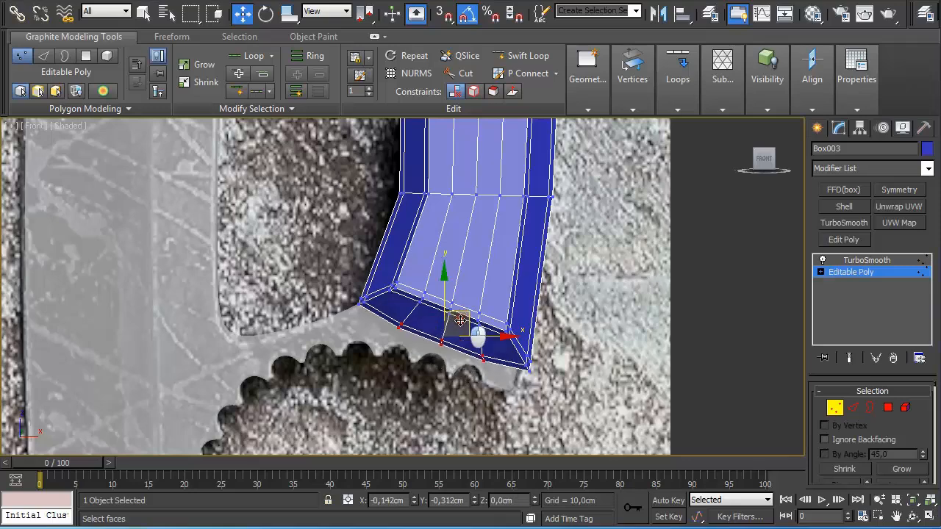
{"action": "left_click", "coordinate": [836, 407]}
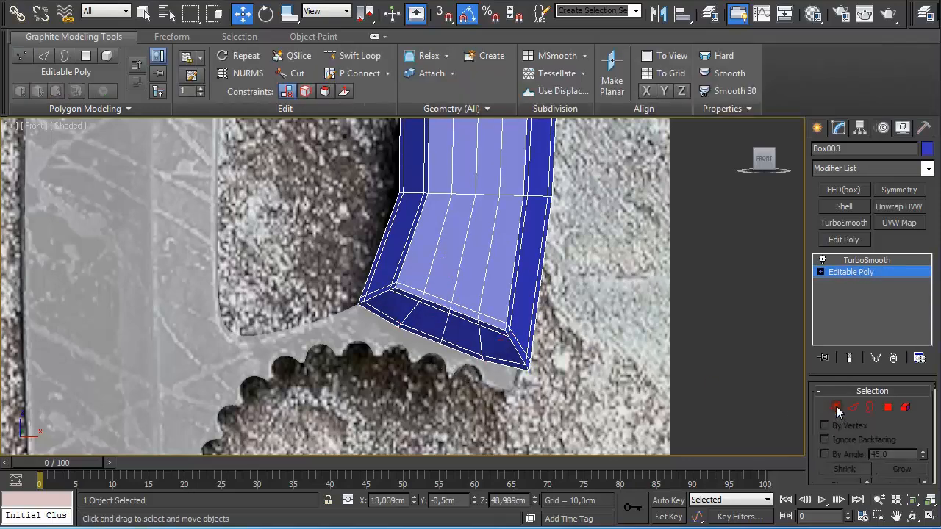
- Show the smoothed result and inspect the deselected handle in front and perspective views, including its back side
{"action": "left_click", "coordinate": [848, 358]}
{"action": "scroll", "coordinate": [669, 254], "scroll_direction": "down", "scroll_amount": 2}
{"action": "scroll", "coordinate": [670, 254], "scroll_direction": "down", "scroll_amount": 3}
{"action": "middle_click_drag", "start_coordinate": [641, 222], "coordinate": [647, 345]}
{"action": "scroll", "coordinate": [653, 354], "scroll_direction": "up", "scroll_amount": 5}
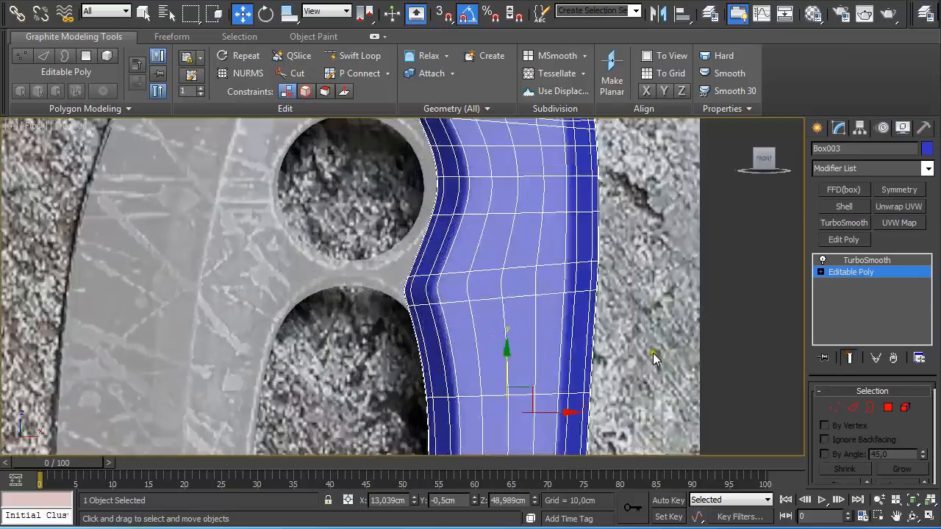
{"action": "middle_click_drag", "start_coordinate": [666, 245], "coordinate": [624, 245], "text": "alt"}
{"action": "key", "text": "p"}
{"action": "key", "text": "z"}
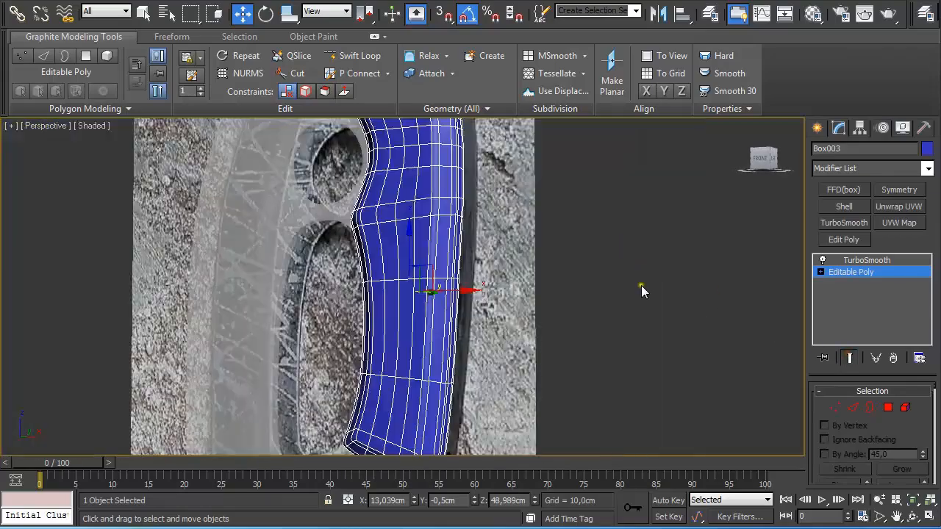
{"action": "scroll", "coordinate": [522, 245], "scroll_direction": "up", "scroll_amount": 5}
{"action": "middle_click_drag", "start_coordinate": [522, 245], "coordinate": [306, 269]}
{"action": "scroll", "coordinate": [531, 241], "scroll_direction": "down", "scroll_amount": 5}
{"action": "left_click", "coordinate": [229, 269]}
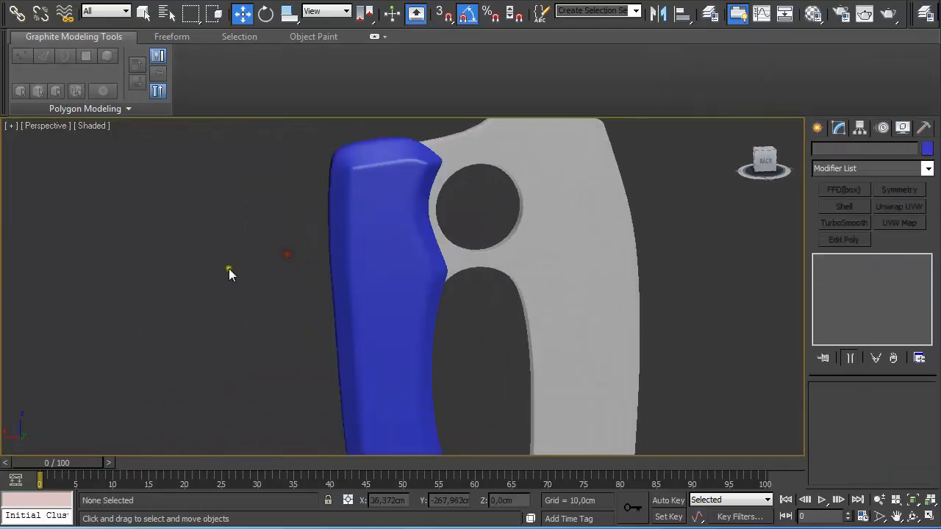
{"action": "middle_click_drag", "start_coordinate": [228, 268], "coordinate": [437, 311], "text": "alt"}
{"action": "scroll", "coordinate": [460, 304], "scroll_direction": "up", "scroll_amount": 5}
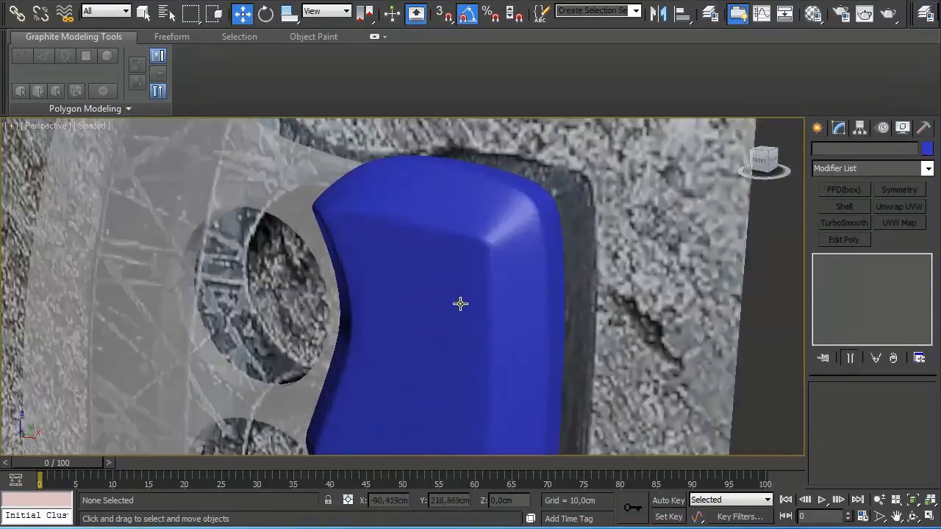
- Return to the handle's unsmoothed Editable Poly and insert a supporting Swift Loop close to the front face's outer upper corner
{"action": "left_click", "coordinate": [490, 219]}
{"action": "left_click", "coordinate": [840, 273]}
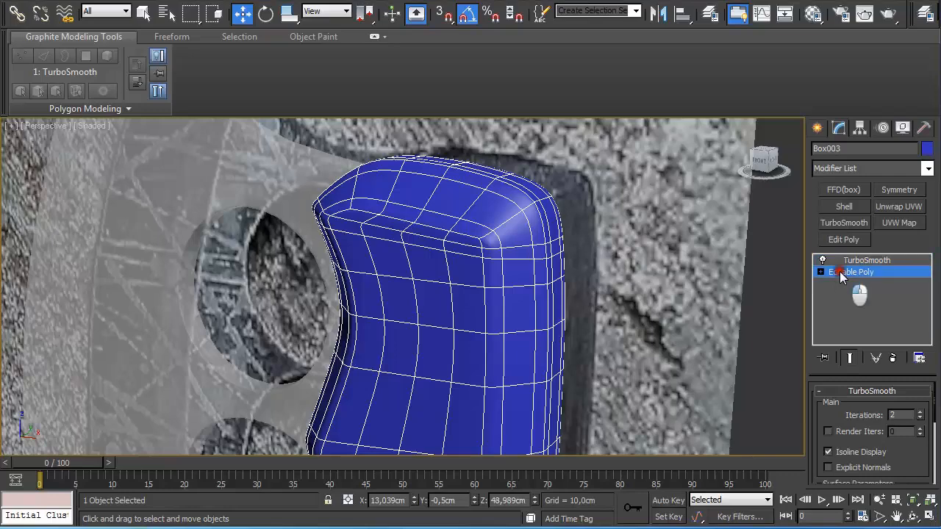
{"action": "left_click", "coordinate": [848, 358]}
{"action": "middle_click_drag", "start_coordinate": [490, 255], "coordinate": [512, 157], "text": "alt"}
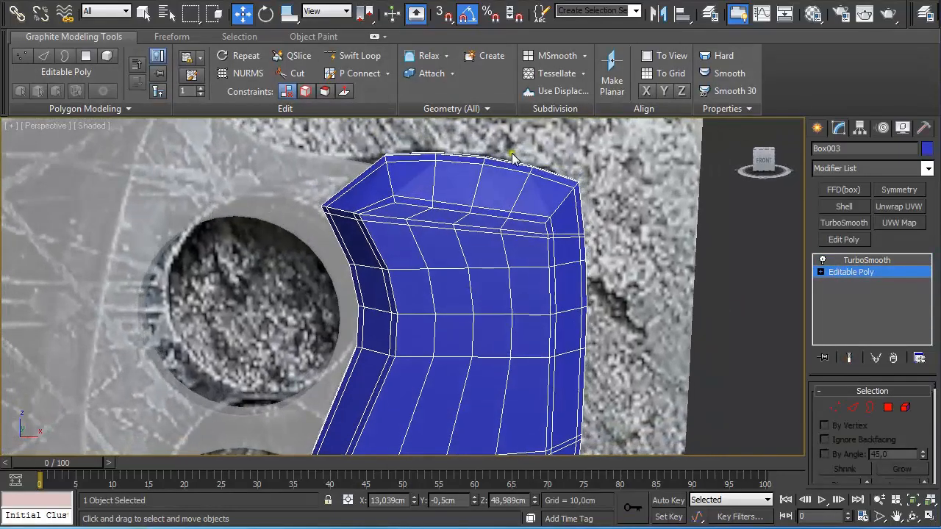
{"action": "left_click", "coordinate": [354, 56]}
{"action": "left_click", "coordinate": [545, 223]}
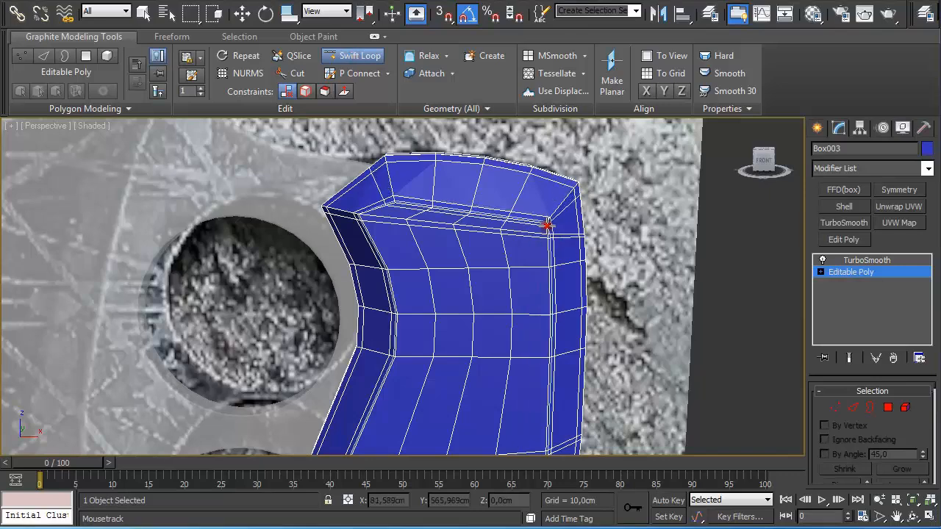
{"action": "right_click", "coordinate": [724, 256]}
- Turn the smoothed result back on and orbit around the deselected handle to check its upper corner and overall shape
{"action": "left_click", "coordinate": [852, 357]}
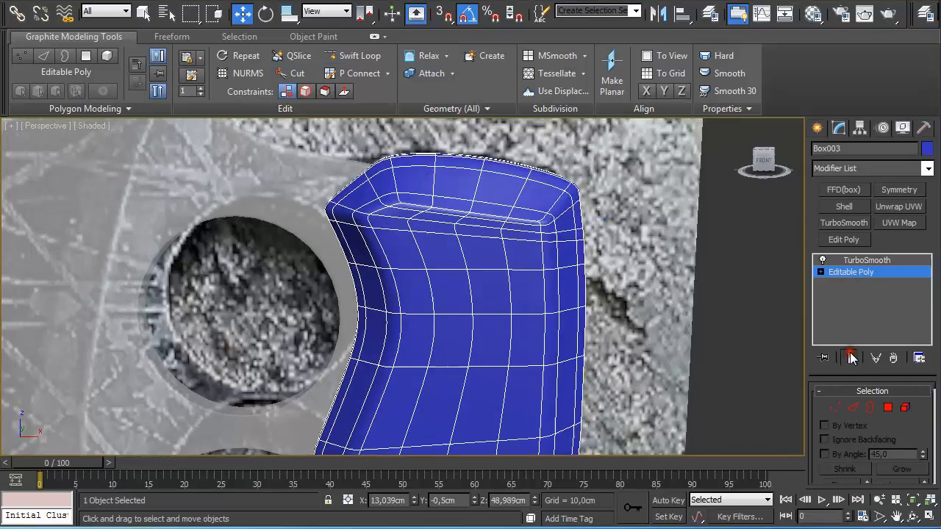
{"action": "left_click", "coordinate": [669, 272]}
{"action": "middle_click_drag", "start_coordinate": [680, 272], "coordinate": [536, 236], "text": "alt"}
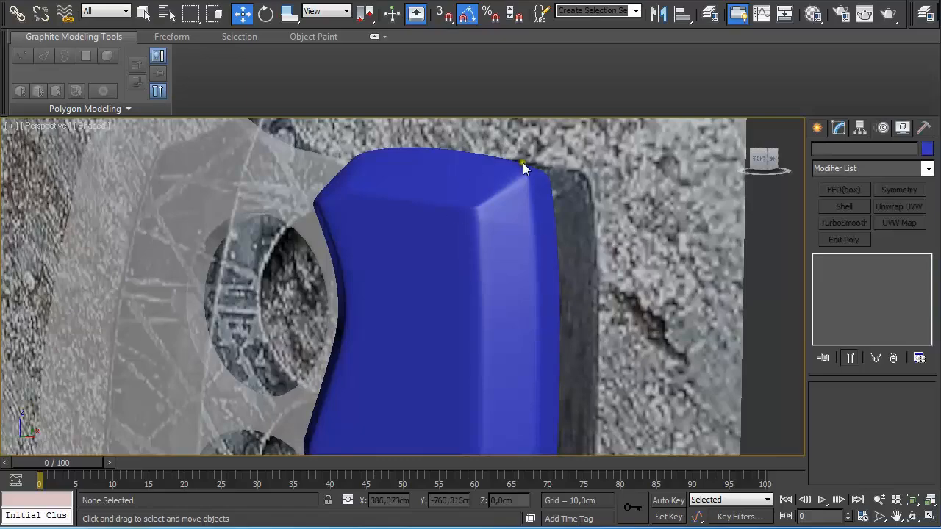
{"action": "middle_click_drag", "start_coordinate": [522, 168], "coordinate": [549, 225], "text": "alt"}
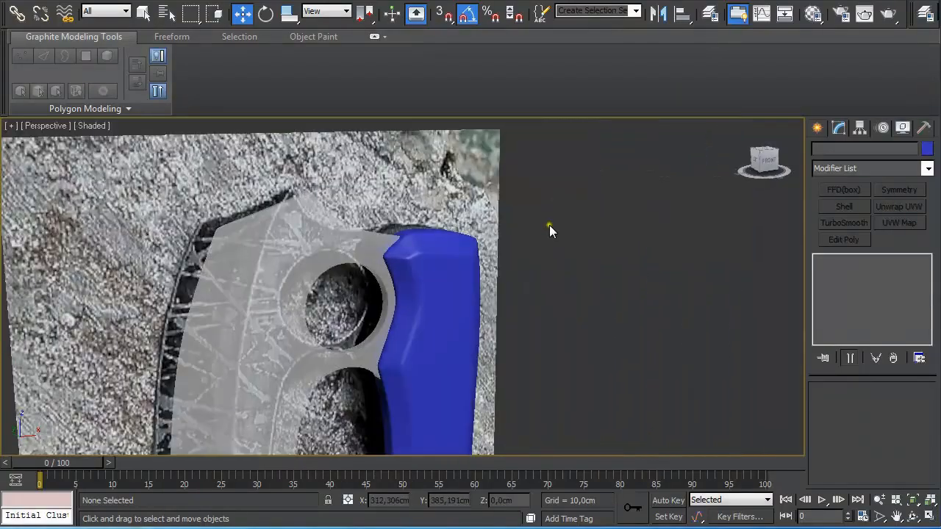
{"action": "middle_click_drag", "start_coordinate": [487, 365], "coordinate": [399, 358], "text": "alt"}
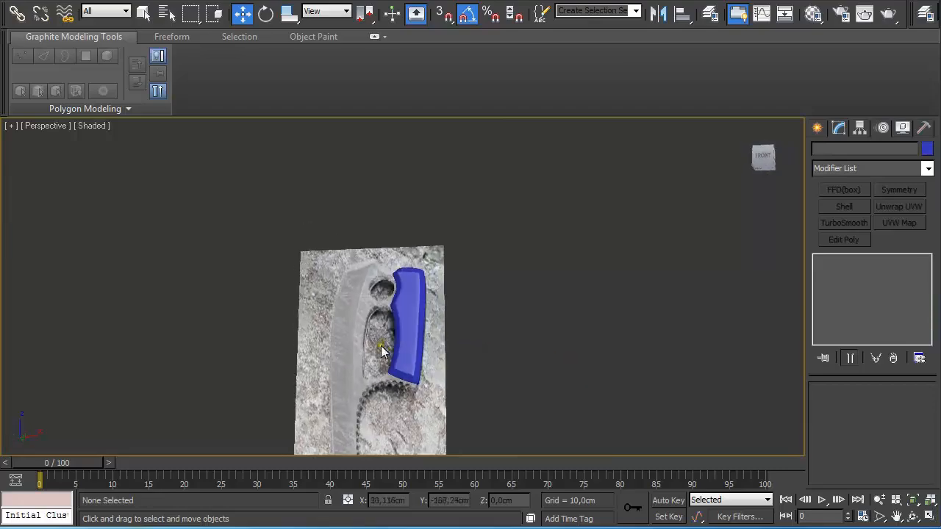
{"action": "scroll", "coordinate": [400, 358], "scroll_direction": "up", "scroll_amount": 4}
- Create an AutoGrid sphere of about 1.36 cm radius on the upper part of the handle's face in the front view
{"action": "key", "text": "f"}
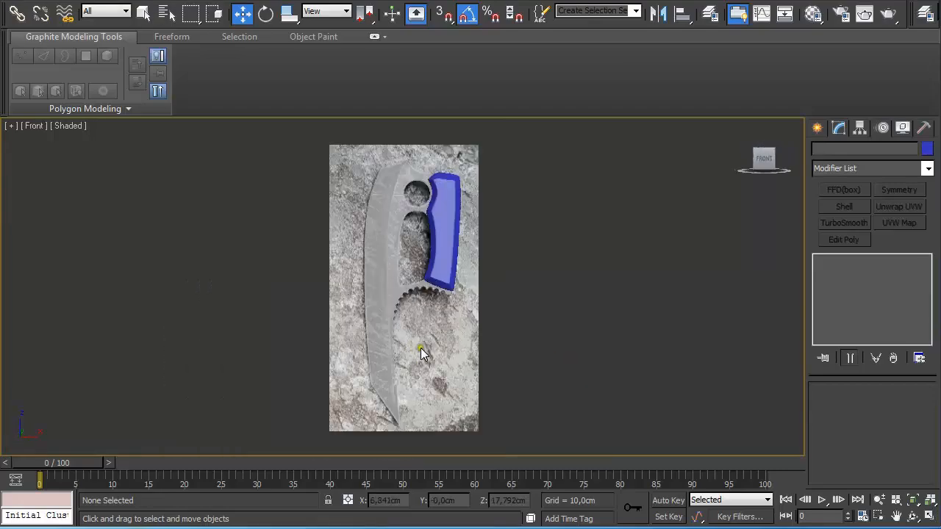
{"action": "scroll", "coordinate": [431, 327], "scroll_direction": "up", "scroll_amount": 5}
{"action": "middle_click_drag", "start_coordinate": [512, 178], "coordinate": [423, 390]}
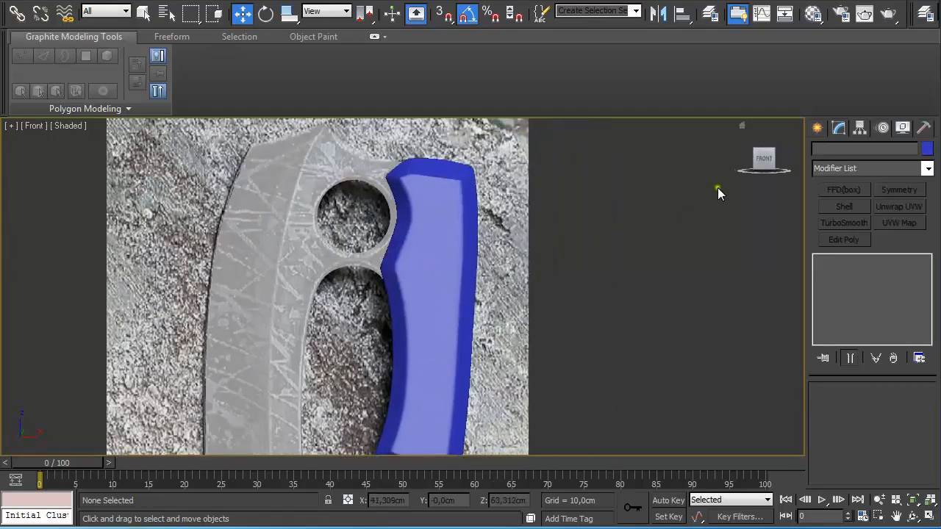
{"action": "left_click", "coordinate": [820, 129]}
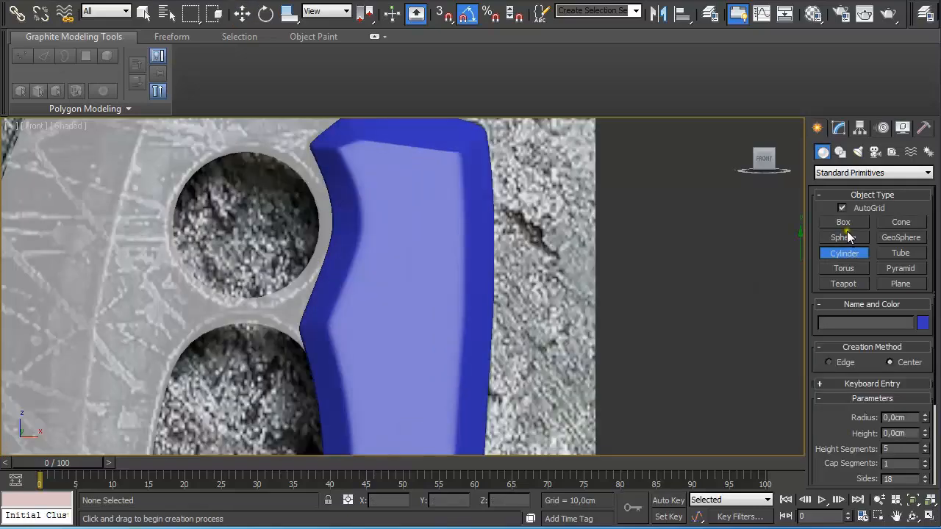
{"action": "left_click", "coordinate": [843, 238]}
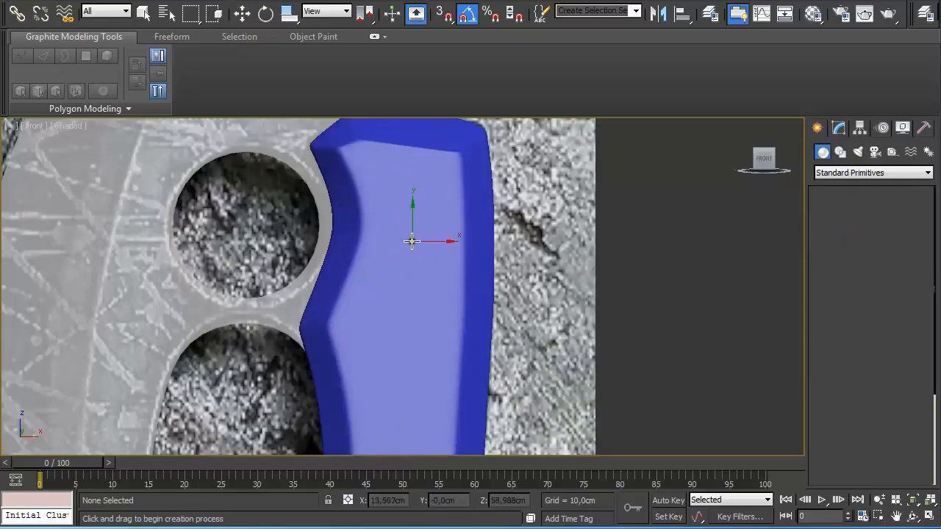
{"action": "left_click_drag", "start_coordinate": [411, 239], "coordinate": [427, 266]}
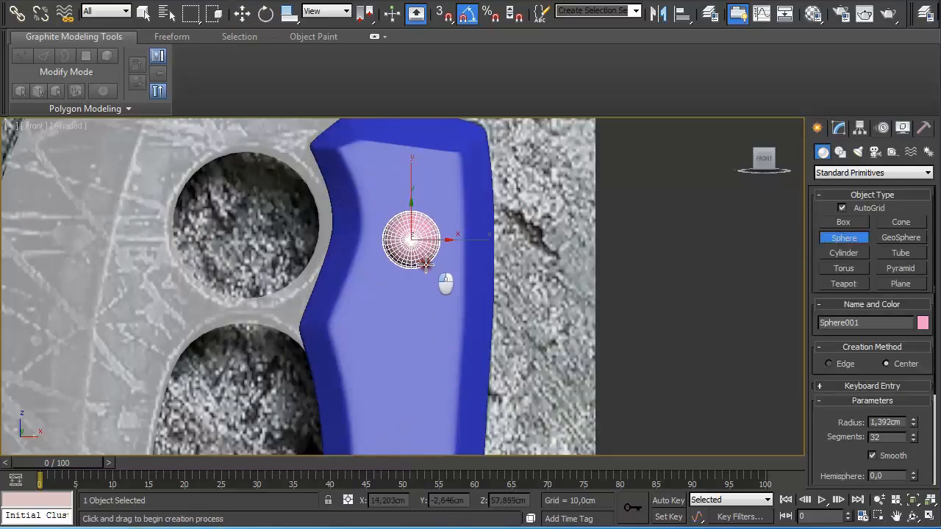
{"action": "key", "text": "w"}
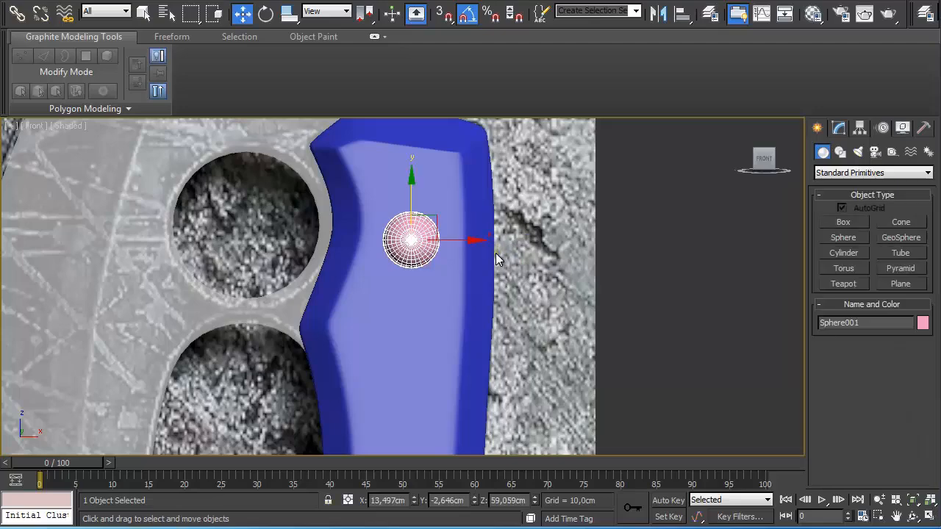
- In the left view, move the sphere slightly outward from the handle's face along the horizontal axis
{"action": "key", "text": "l"}
{"action": "scroll", "coordinate": [492, 248], "scroll_direction": "up", "scroll_amount": 2}
{"action": "scroll", "coordinate": [477, 260], "scroll_direction": "down", "scroll_amount": 2}
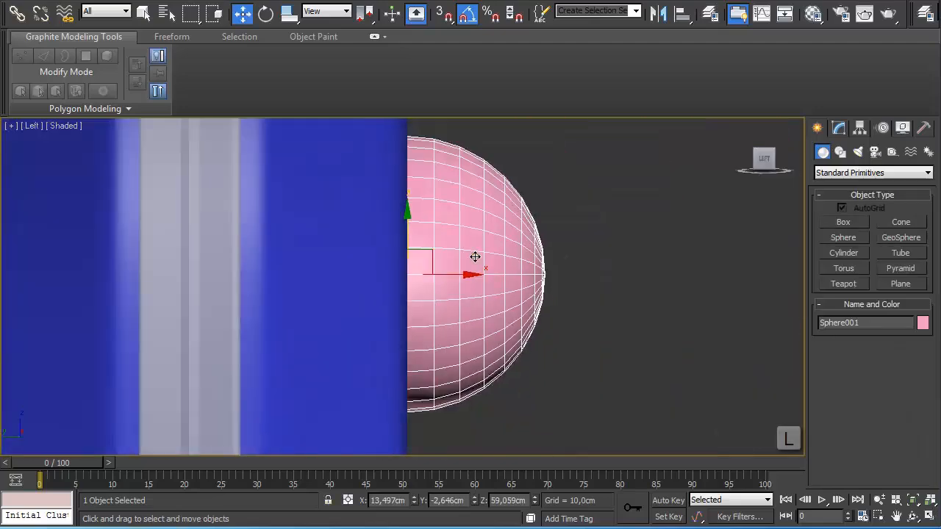
{"action": "scroll", "coordinate": [475, 256], "scroll_direction": "down", "scroll_amount": 4}
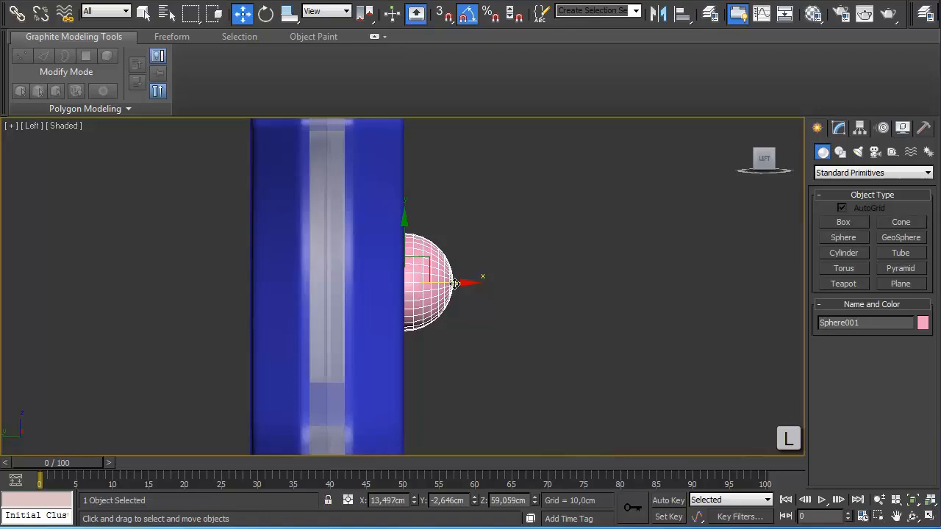
{"action": "left_click_drag", "start_coordinate": [455, 283], "coordinate": [462, 282]}
- Convert the sphere to an Editable Poly and delete the half of its polygons that faces away from the handle
{"action": "key", "text": "l"}
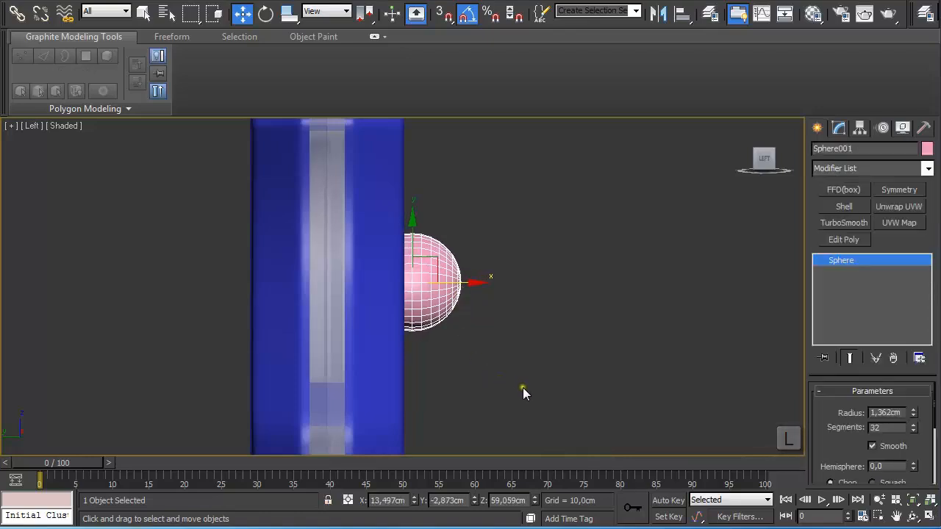
{"action": "right_click", "coordinate": [445, 287]}
{"action": "mouse_move", "coordinate": [507, 423]}
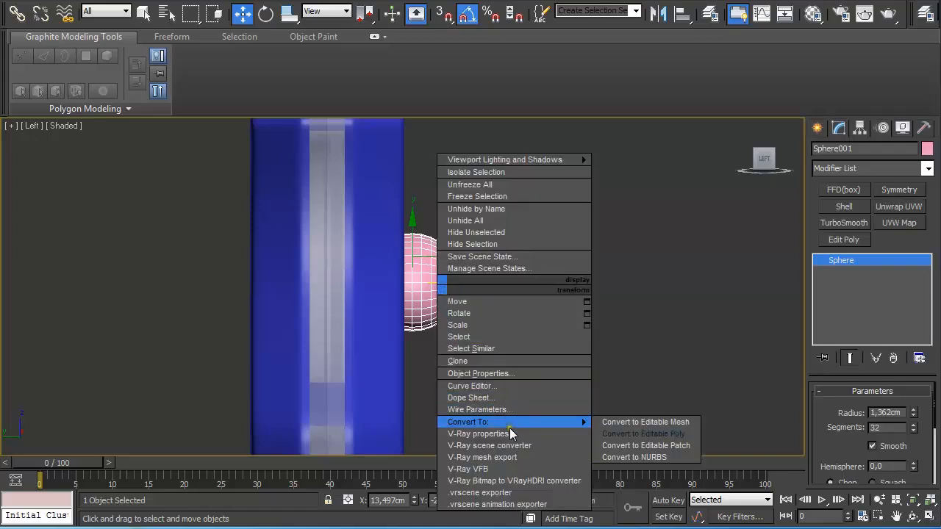
{"action": "left_click", "coordinate": [644, 434]}
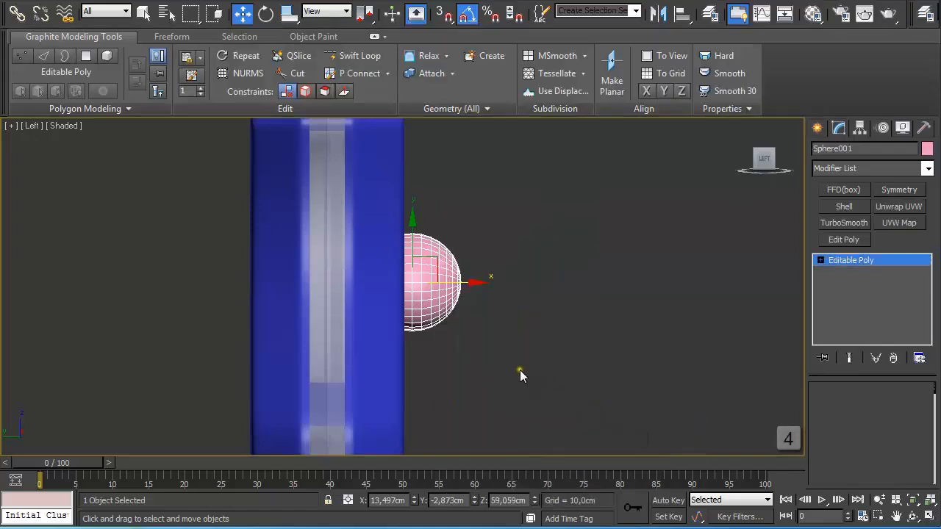
{"action": "key", "text": "4"}
{"action": "left_click_drag", "start_coordinate": [524, 415], "coordinate": [437, 228]}
{"action": "left_click_drag", "start_coordinate": [420, 212], "coordinate": [420, 212]}
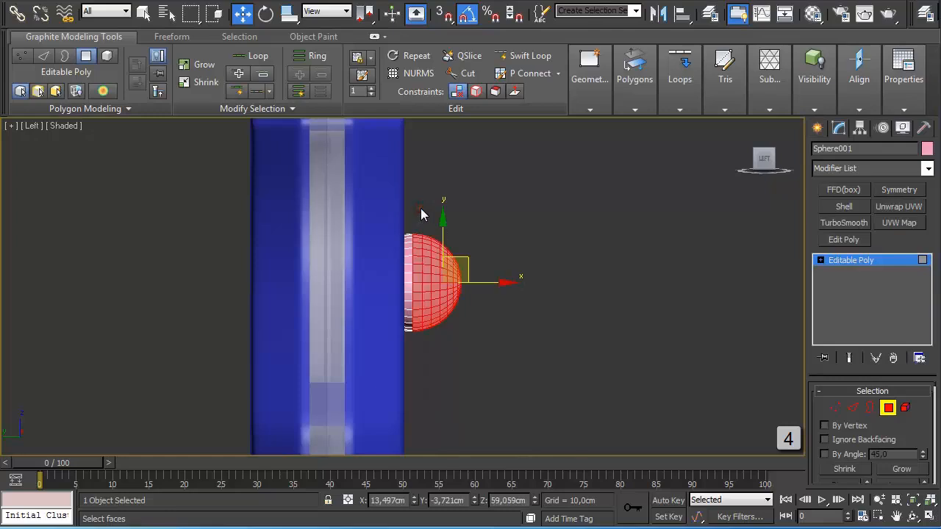
{"action": "key", "text": "Delete"}
{"action": "left_click", "coordinate": [889, 407]}
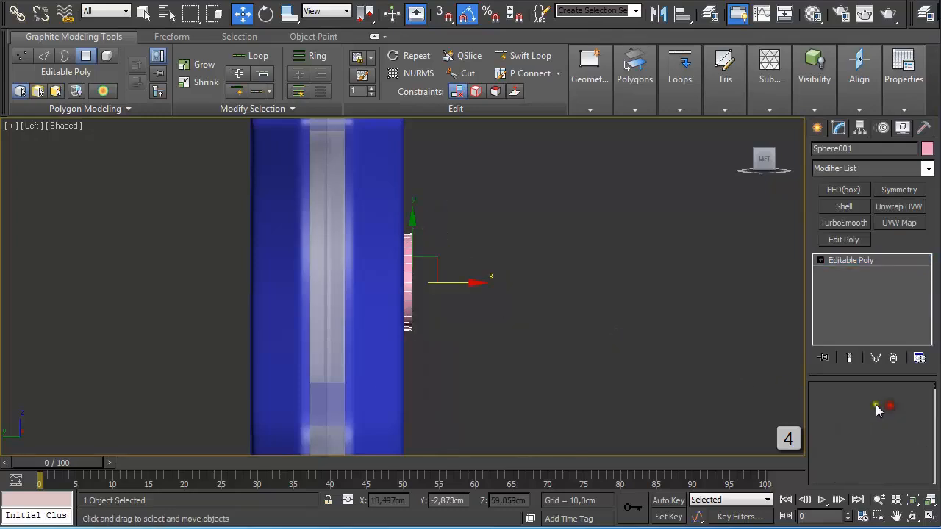
- Flatten the remaining half-sphere into a shallow dish with non-uniform scale, to about 15% along the left view's horizontal axis
{"action": "key", "text": "r"}
{"action": "left_click_drag", "start_coordinate": [478, 280], "coordinate": [477, 282]}
{"action": "key", "text": "ctrl+z"}
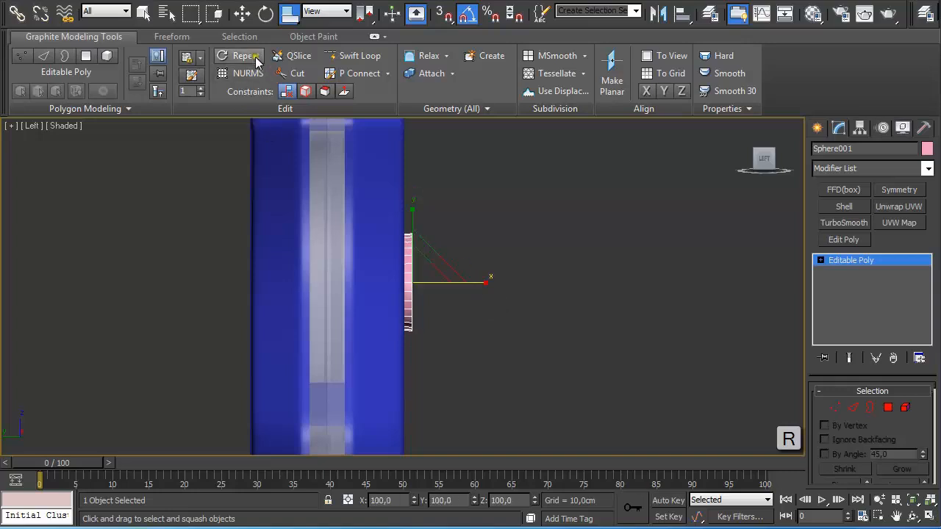
{"action": "left_click", "coordinate": [289, 16]}
{"action": "left_click_drag", "start_coordinate": [289, 17], "coordinate": [296, 35]}
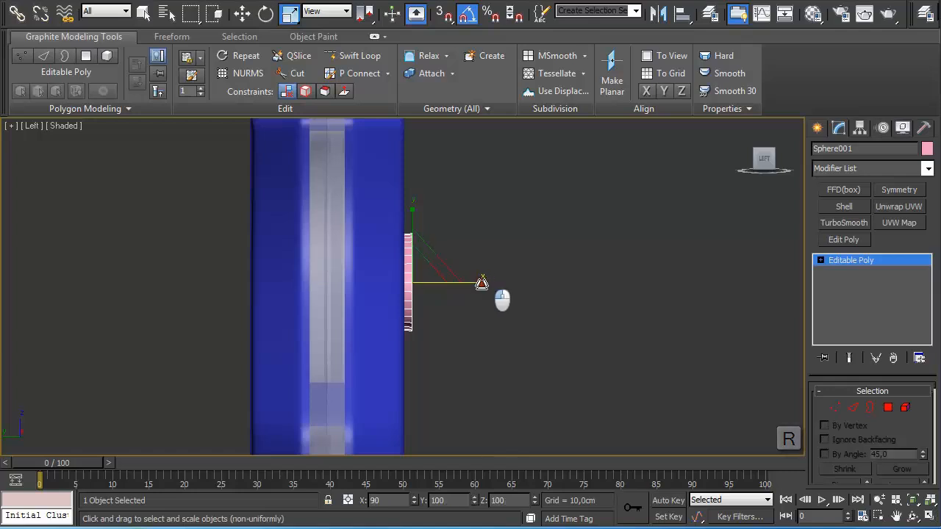
{"action": "left_click_drag", "start_coordinate": [490, 283], "coordinate": [444, 273]}
{"action": "scroll", "coordinate": [477, 272], "scroll_direction": "up", "scroll_amount": 5}
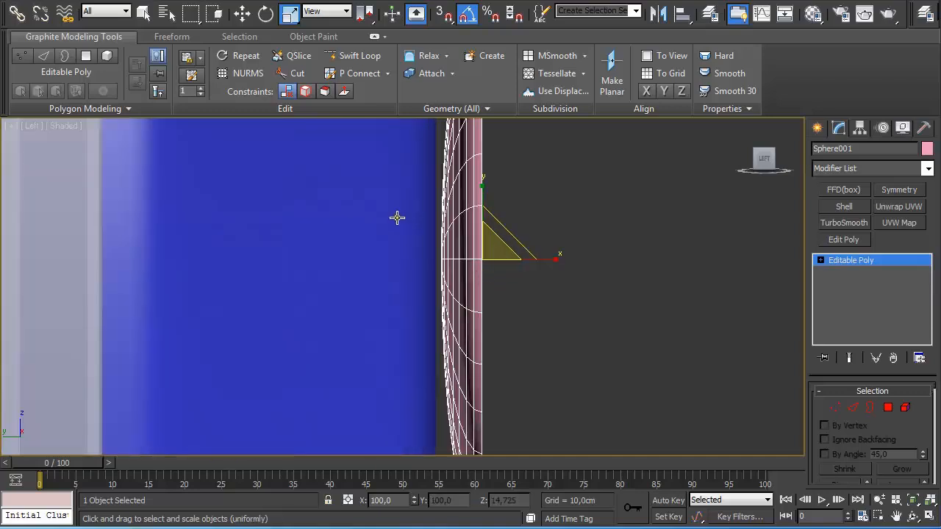
{"action": "scroll", "coordinate": [433, 236], "scroll_direction": "down", "scroll_amount": 3}
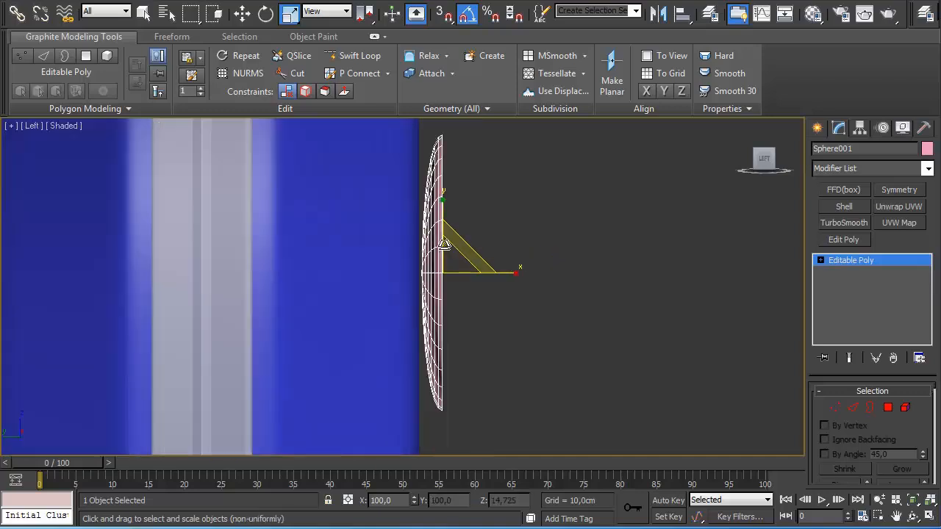
- In the front view, extend the dish's open border outward by scaling a copy of it into a flat rim, and deselect the object
{"action": "key", "text": "f"}
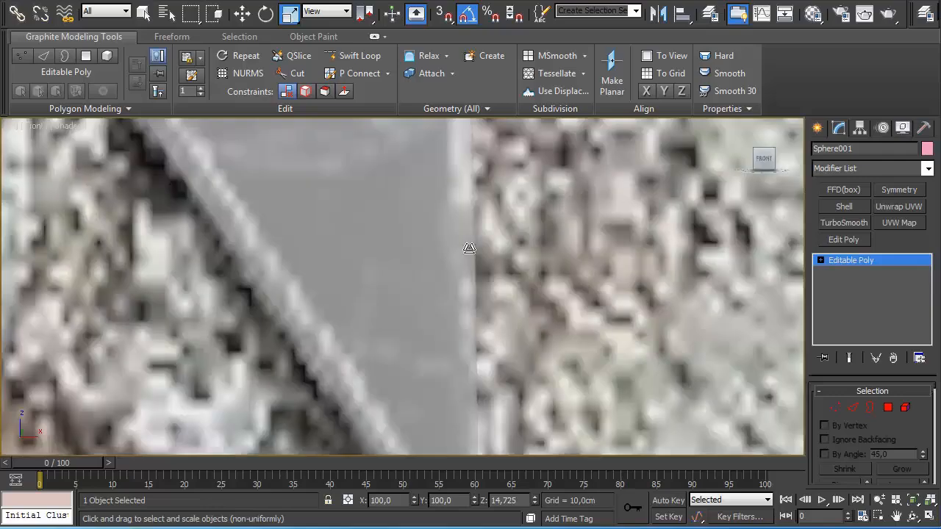
{"action": "key", "text": "3"}
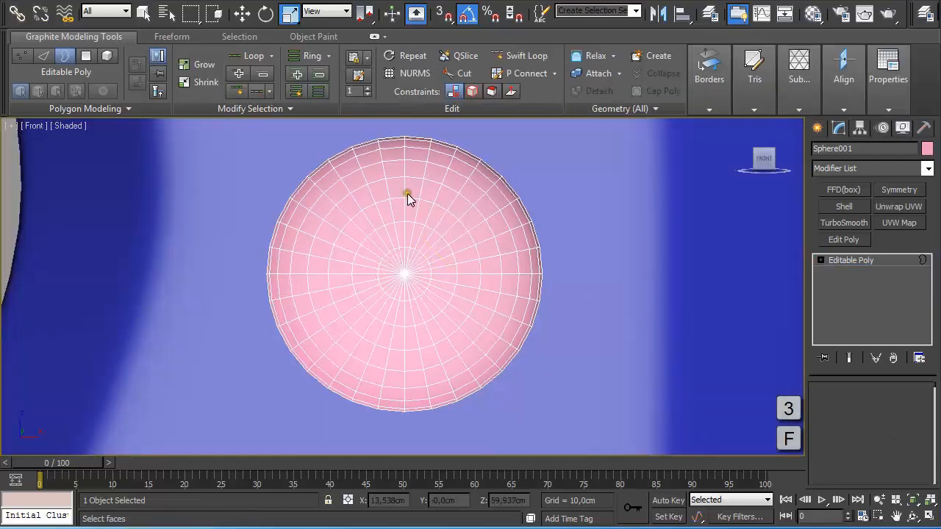
{"action": "scroll", "coordinate": [431, 225], "scroll_direction": "down", "scroll_amount": 4}
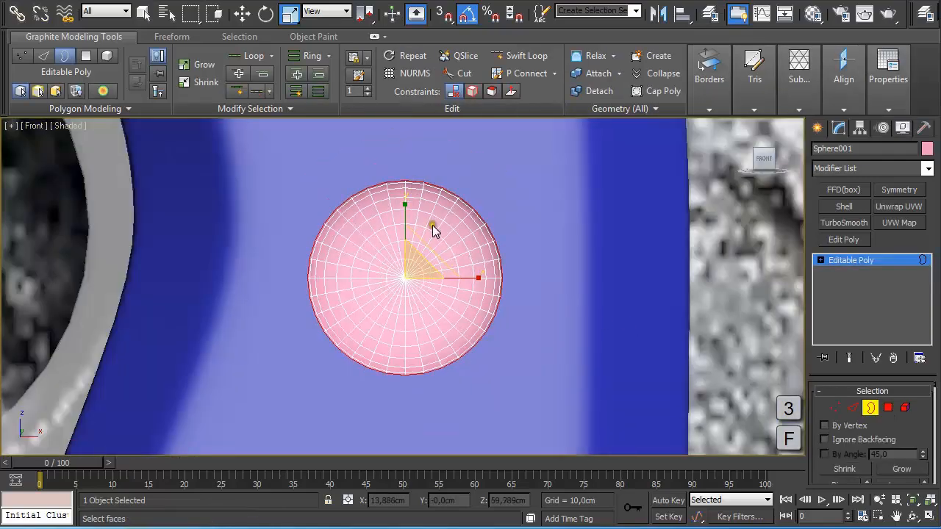
{"action": "key", "text": "r"}
{"action": "left_click_drag", "start_coordinate": [429, 253], "coordinate": [450, 235], "text": "shift"}
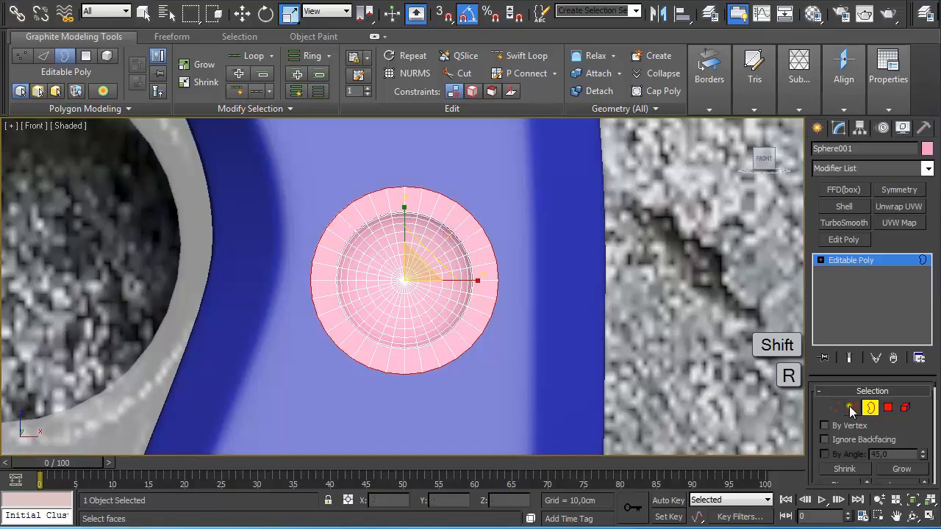
{"action": "left_click", "coordinate": [869, 408]}
{"action": "left_click", "coordinate": [714, 319]}
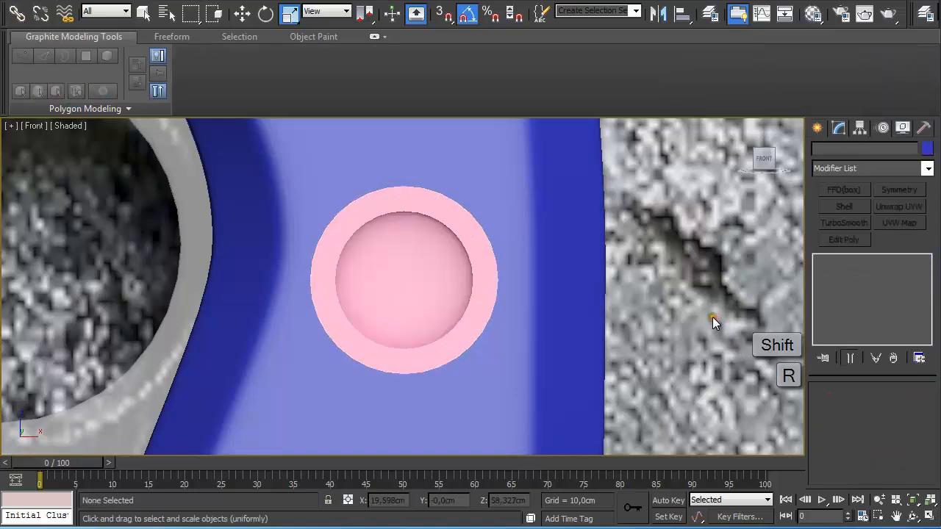
- Scale the whole rimmed dish down uniformly to about 65% on the handle's face
{"action": "scroll", "coordinate": [700, 311], "scroll_direction": "down", "scroll_amount": 3}
{"action": "scroll", "coordinate": [699, 311], "scroll_direction": "down", "scroll_amount": 3}
{"action": "scroll", "coordinate": [699, 308], "scroll_direction": "up", "scroll_amount": 3}
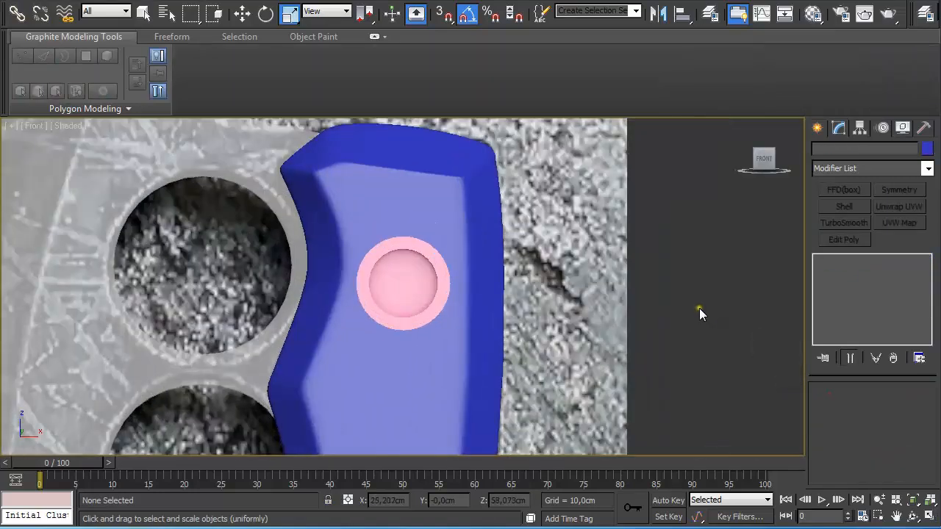
{"action": "left_click", "coordinate": [430, 274]}
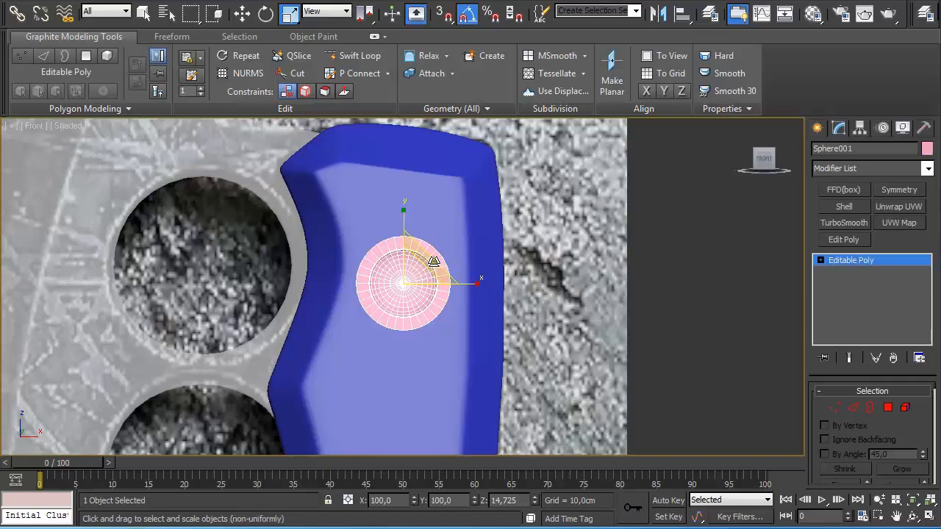
{"action": "left_click_drag", "start_coordinate": [434, 262], "coordinate": [417, 297]}
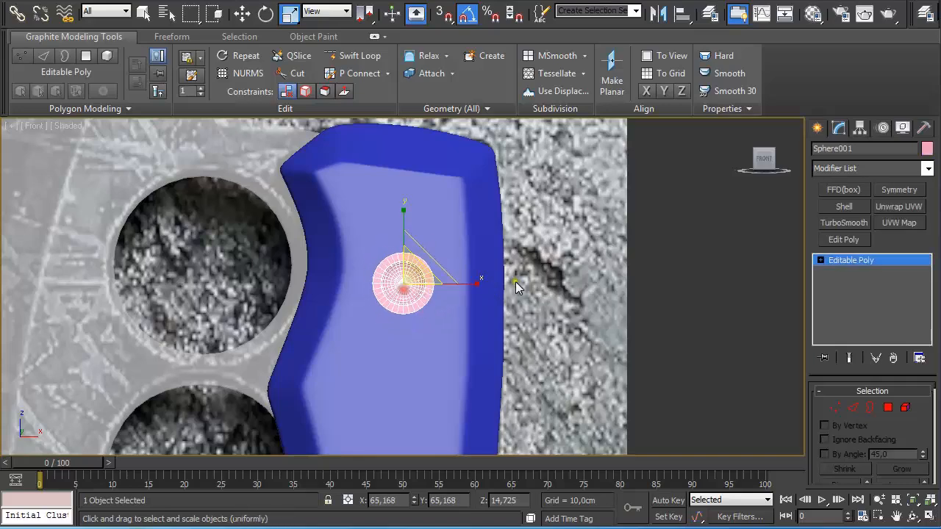
- Scale the rimmed dish down slightly further in the front view and give it the handle's blue object color
{"action": "middle_click_drag", "start_coordinate": [739, 290], "coordinate": [400, 274], "text": "alt"}
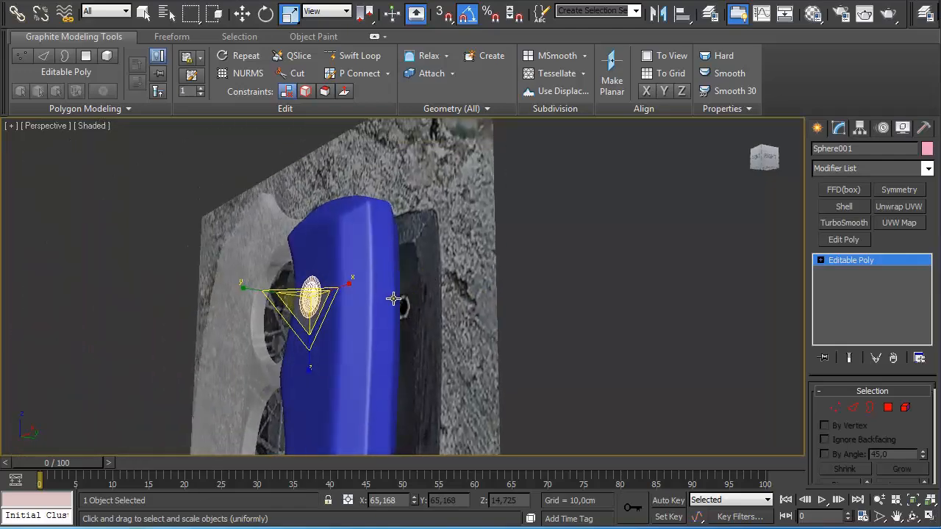
{"action": "key", "text": "f"}
{"action": "key", "text": "z"}
{"action": "scroll", "coordinate": [412, 313], "scroll_direction": "up", "scroll_amount": 2}
{"action": "scroll", "coordinate": [414, 311], "scroll_direction": "down", "scroll_amount": 3}
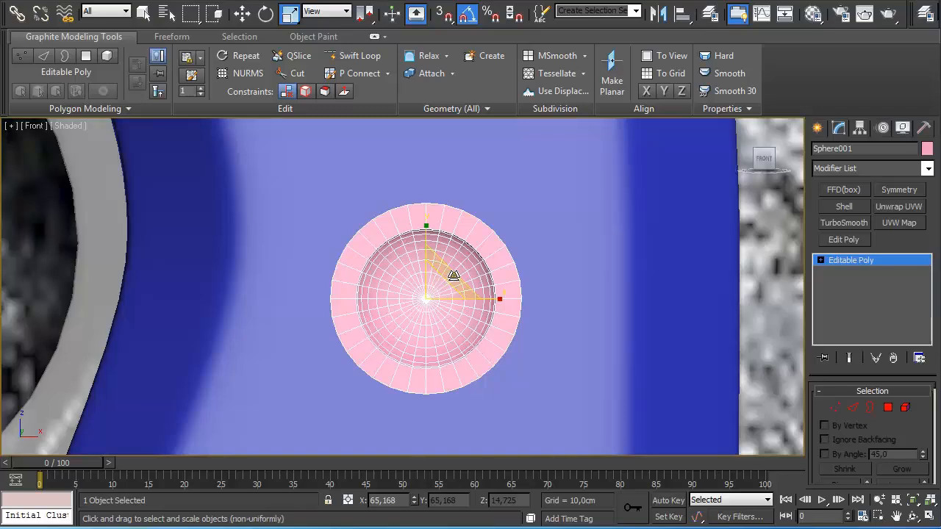
{"action": "left_click_drag", "start_coordinate": [455, 275], "coordinate": [438, 283]}
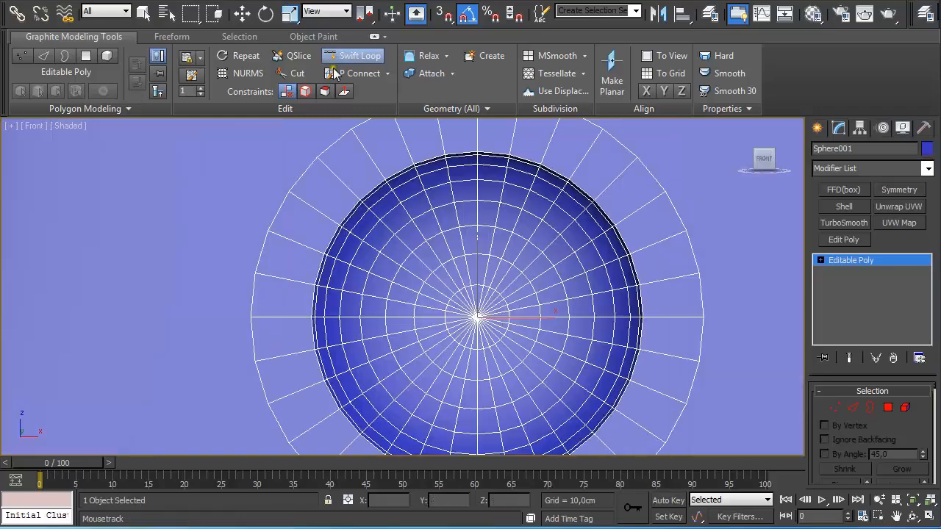
- Deselect the dish and examine how its recess sits in the handle's face, up close and from several angles
{"action": "key", "text": "w"}
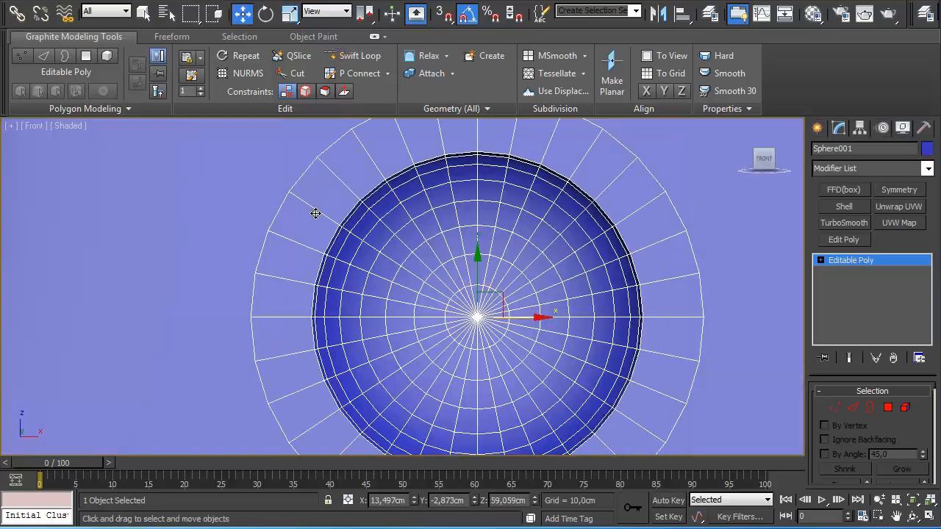
{"action": "scroll", "coordinate": [453, 297], "scroll_direction": "down", "scroll_amount": 4}
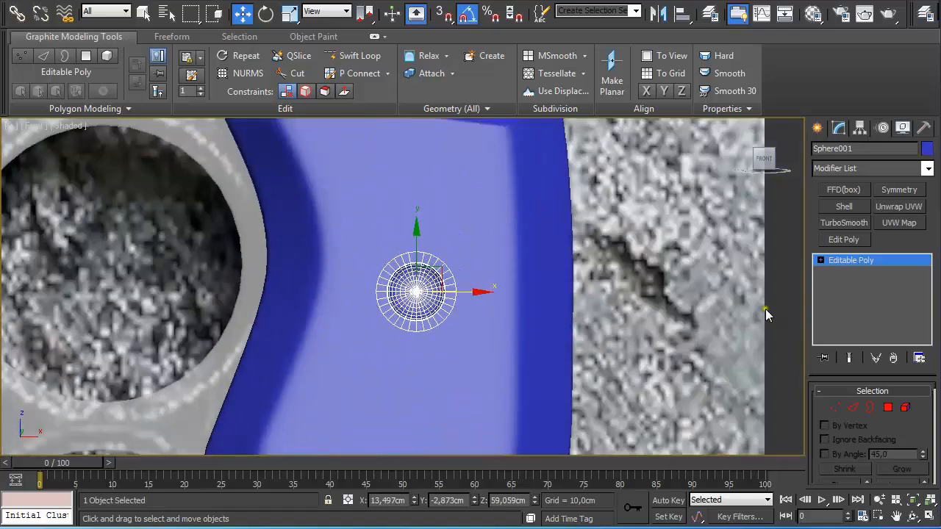
{"action": "left_click", "coordinate": [661, 314]}
{"action": "scroll", "coordinate": [662, 312], "scroll_direction": "up", "scroll_amount": 4}
{"action": "scroll", "coordinate": [662, 312], "scroll_direction": "down", "scroll_amount": 4}
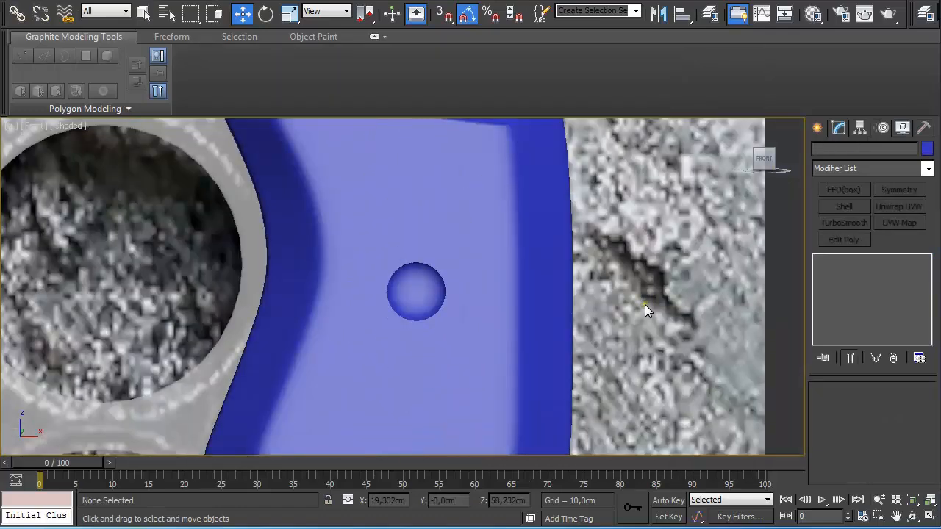
{"action": "scroll", "coordinate": [623, 302], "scroll_direction": "down", "scroll_amount": 3}
{"action": "key", "text": "p"}
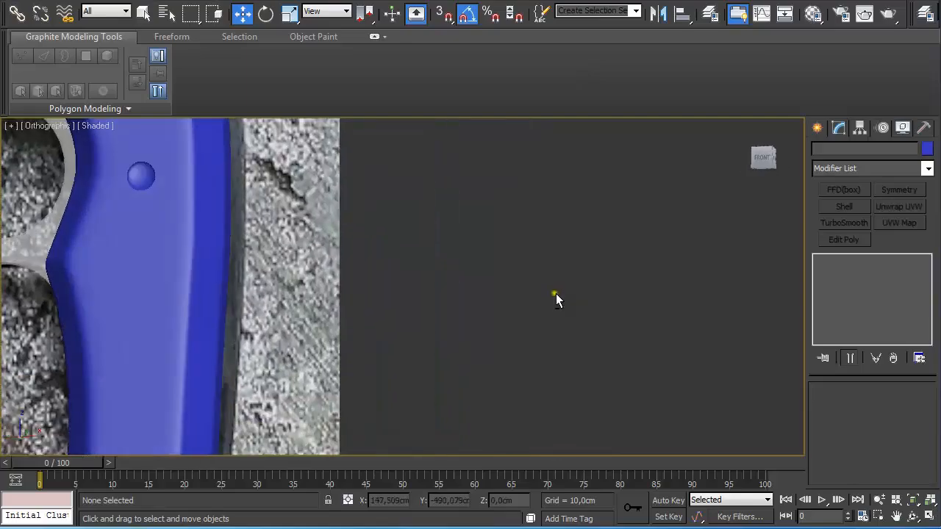
{"action": "key", "text": "z"}
{"action": "middle_click_drag", "start_coordinate": [536, 197], "coordinate": [512, 278], "text": "alt"}
{"action": "scroll", "coordinate": [522, 191], "scroll_direction": "up", "scroll_amount": 5}
{"action": "scroll", "coordinate": [430, 224], "scroll_direction": "up", "scroll_amount": 4}
{"action": "middle_click_drag", "start_coordinate": [450, 243], "coordinate": [456, 240]}
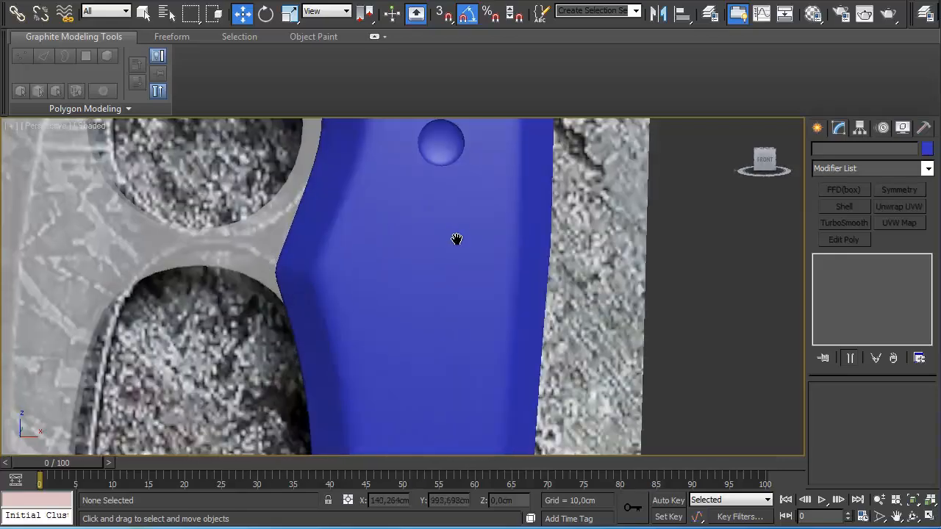
{"action": "middle_click_drag", "start_coordinate": [457, 161], "coordinate": [539, 426]}
{"action": "scroll", "coordinate": [515, 330], "scroll_direction": "up", "scroll_amount": 6}
{"action": "middle_click_drag", "start_coordinate": [529, 367], "coordinate": [484, 301]}
{"action": "scroll", "coordinate": [526, 343], "scroll_direction": "down", "scroll_amount": 5}
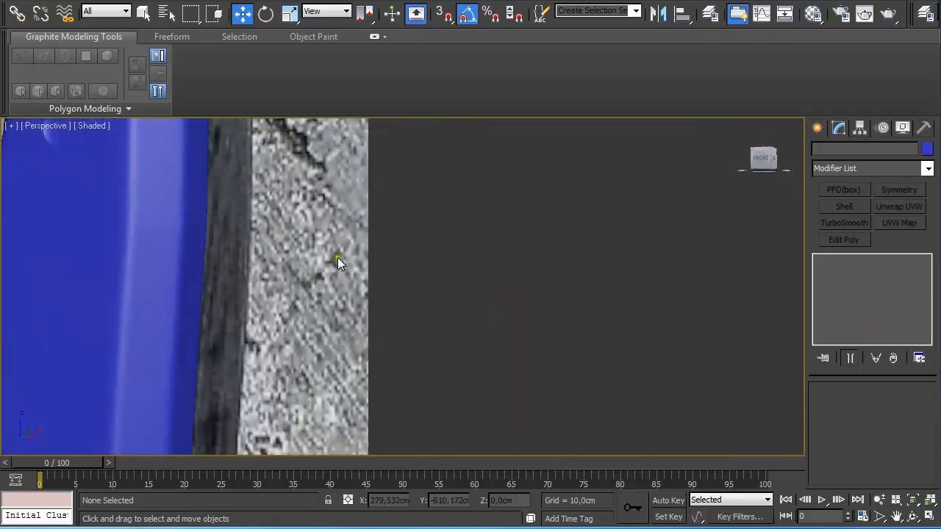
{"action": "middle_click_drag", "start_coordinate": [338, 257], "coordinate": [447, 344]}
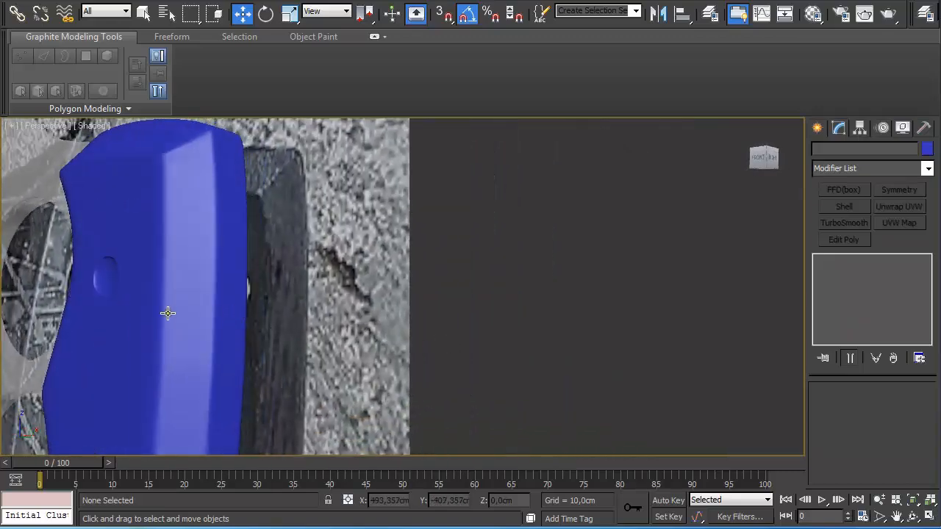
{"action": "middle_click_drag", "start_coordinate": [184, 315], "coordinate": [583, 345], "text": "alt"}
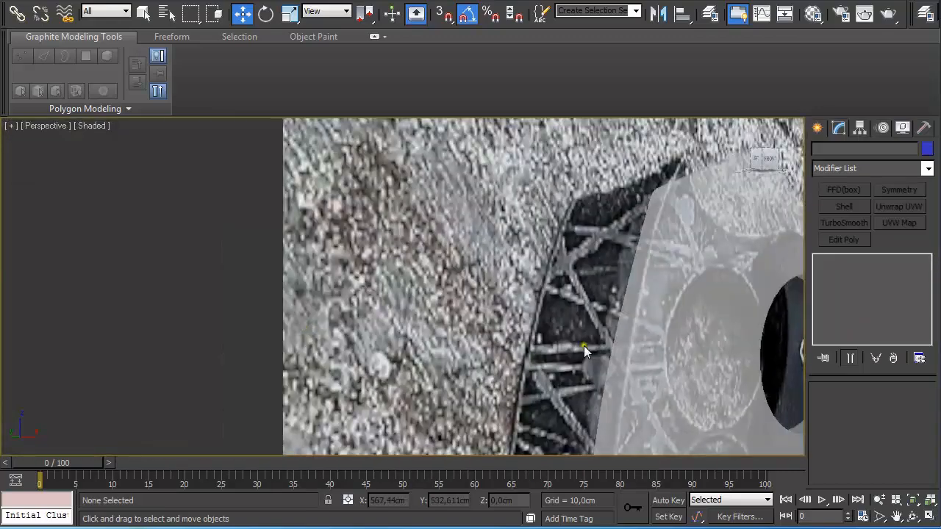
{"action": "middle_click_drag", "start_coordinate": [735, 336], "coordinate": [331, 293]}
{"action": "scroll", "coordinate": [397, 327], "scroll_direction": "up", "scroll_amount": 4}
{"action": "mouse_move", "coordinate": [396, 328]}
{"action": "middle_mouse_down"}
{"action": "mouse_move", "coordinate": [414, 334]}
{"action": "mouse_move", "coordinate": [375, 324]}
{"action": "mouse_move", "coordinate": [403, 325]}
{"action": "middle_mouse_up"}
{"action": "scroll", "coordinate": [587, 340], "scroll_direction": "down", "scroll_amount": 4}
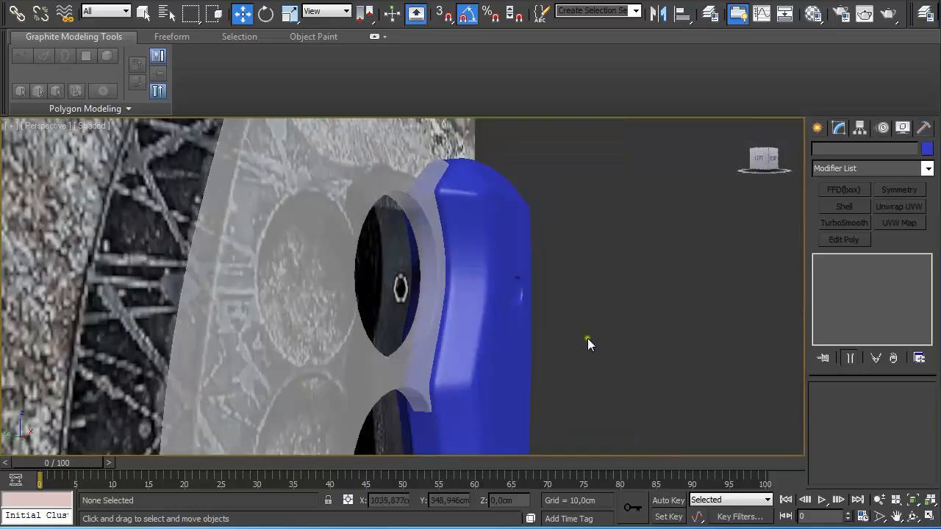
{"action": "middle_click_drag", "start_coordinate": [588, 341], "coordinate": [465, 334]}
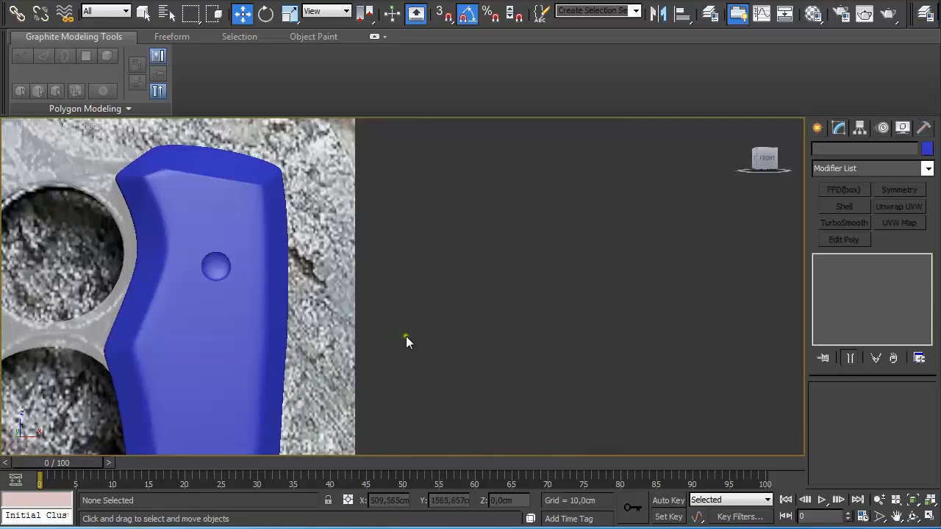
{"action": "scroll", "coordinate": [404, 335], "scroll_direction": "up", "scroll_amount": 4}
{"action": "middle_click_drag", "start_coordinate": [406, 336], "coordinate": [583, 347]}
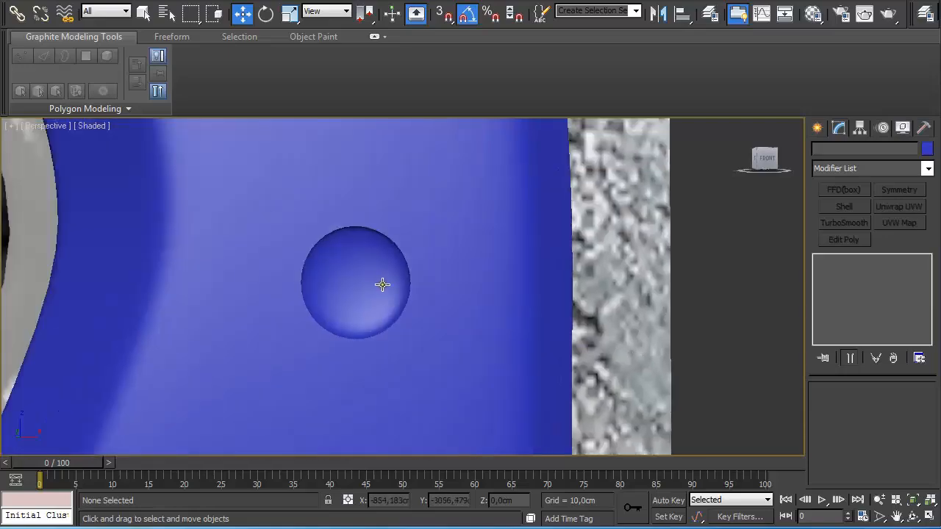
{"action": "scroll", "coordinate": [411, 302], "scroll_direction": "down", "scroll_amount": 4}
{"action": "scroll", "coordinate": [413, 304], "scroll_direction": "down", "scroll_amount": 2}
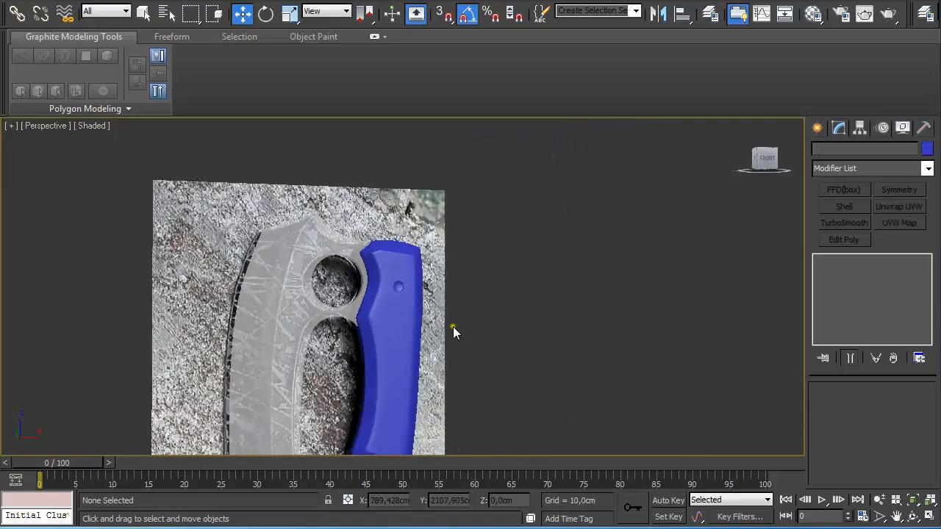
{"action": "middle_click_drag", "start_coordinate": [453, 326], "coordinate": [437, 328], "text": "alt"}
{"action": "scroll", "coordinate": [440, 328], "scroll_direction": "up", "scroll_amount": 4}
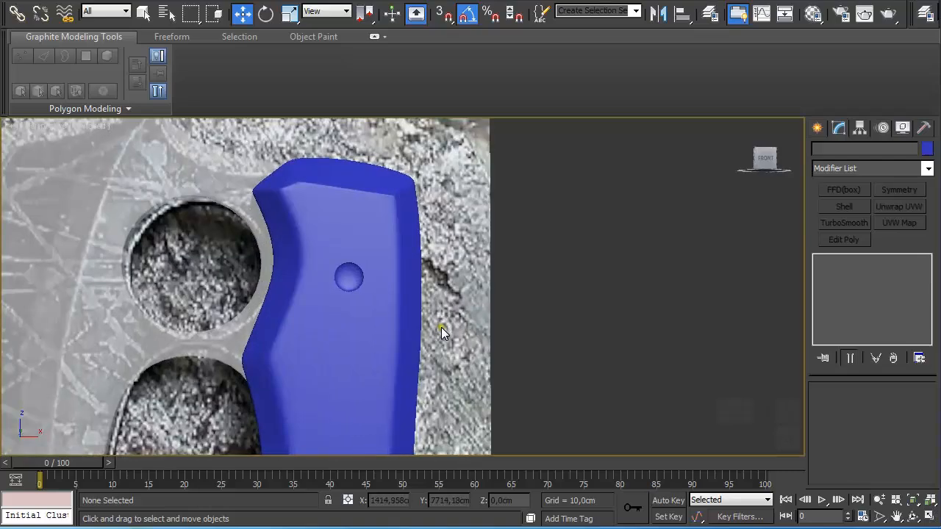
- Flip the normals of all the rimmed dish's polygons, and return to the whole-object level
{"action": "left_click", "coordinate": [344, 277]}
{"action": "left_click", "coordinate": [888, 407]}
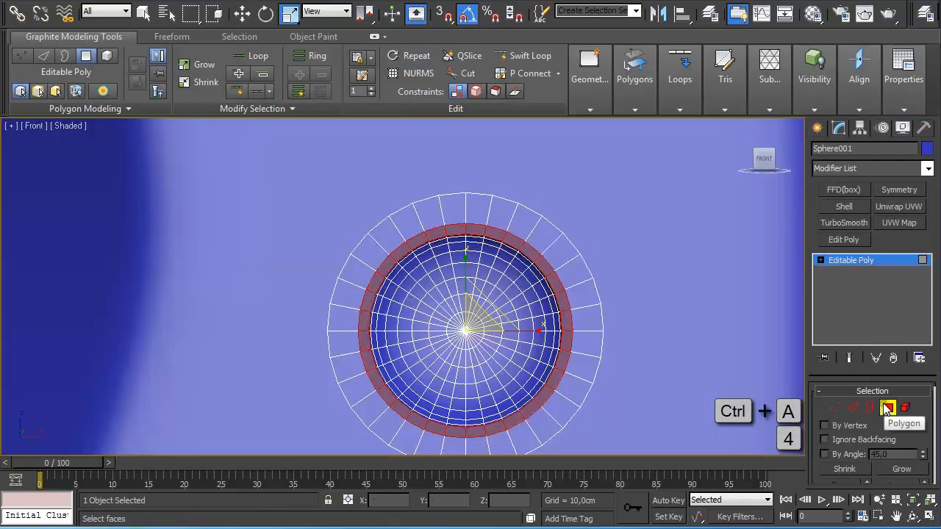
{"action": "key", "text": "ctrl+a"}
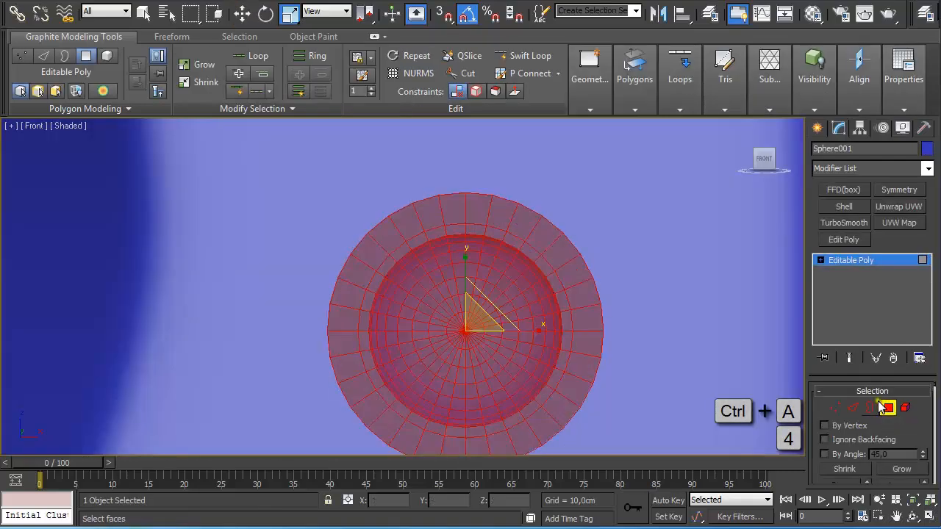
{"action": "mouse_move", "coordinate": [937, 390]}
{"action": "left_mouse_down"}
{"action": "mouse_move", "coordinate": [938, 410]}
{"action": "mouse_move", "coordinate": [938, 398]}
{"action": "left_mouse_up"}
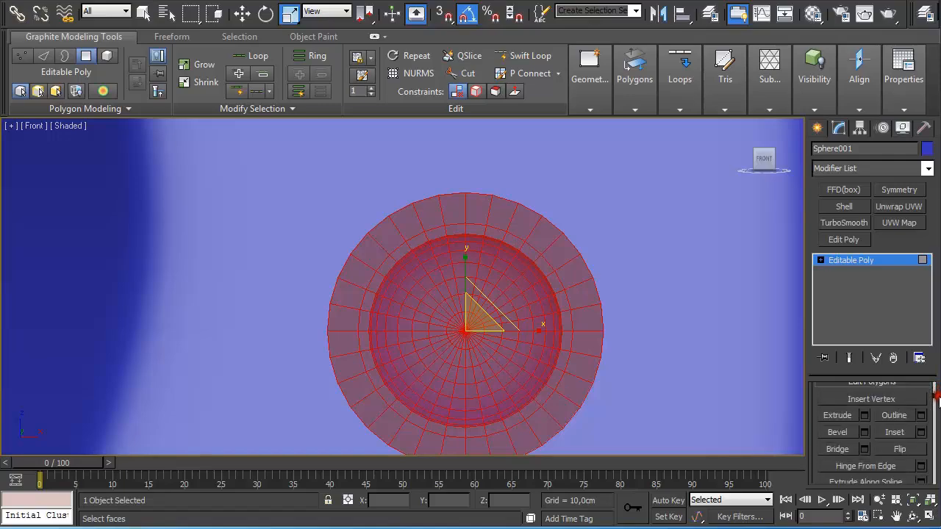
{"action": "left_click", "coordinate": [902, 447]}
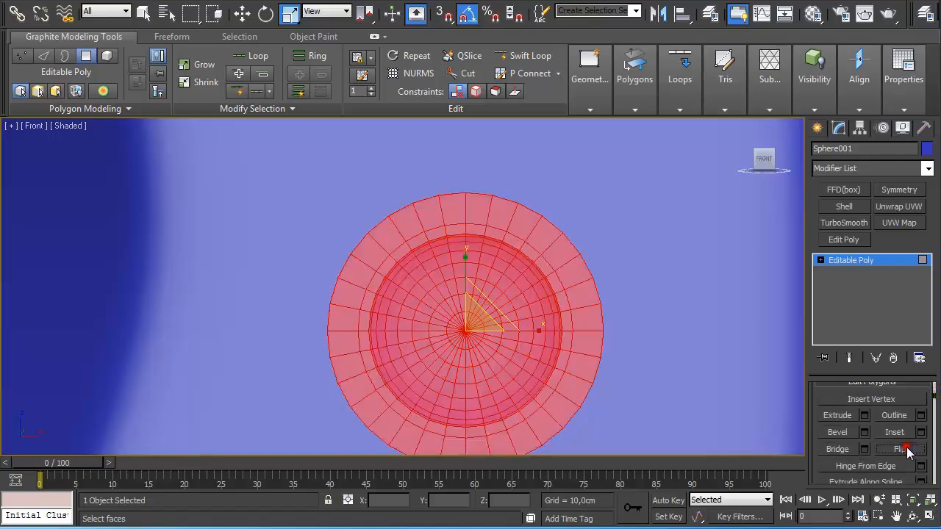
{"action": "left_click", "coordinate": [838, 261]}
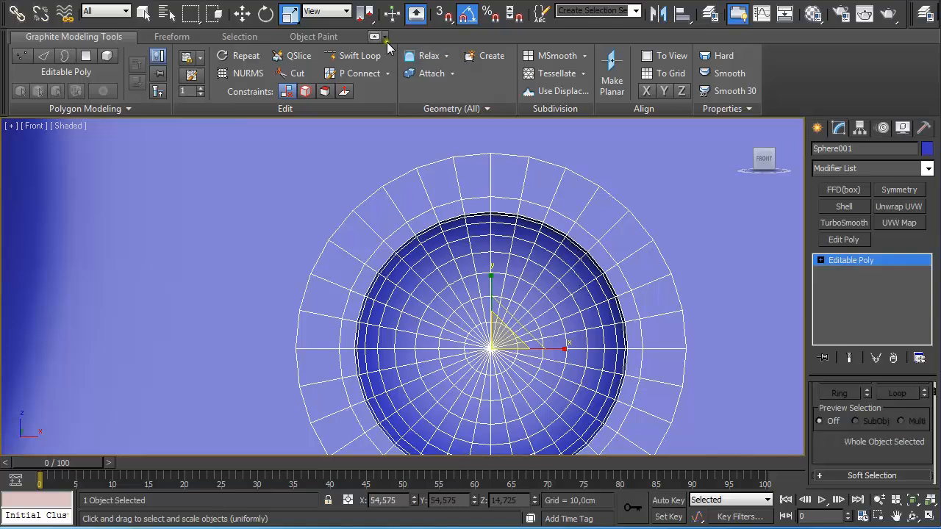
{"action": "left_click", "coordinate": [356, 56]}
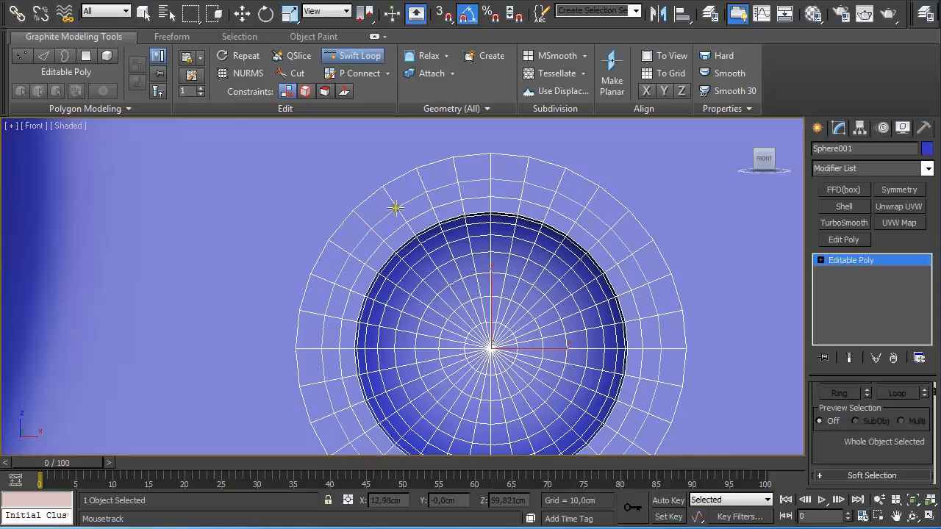
{"action": "key", "text": "w"}
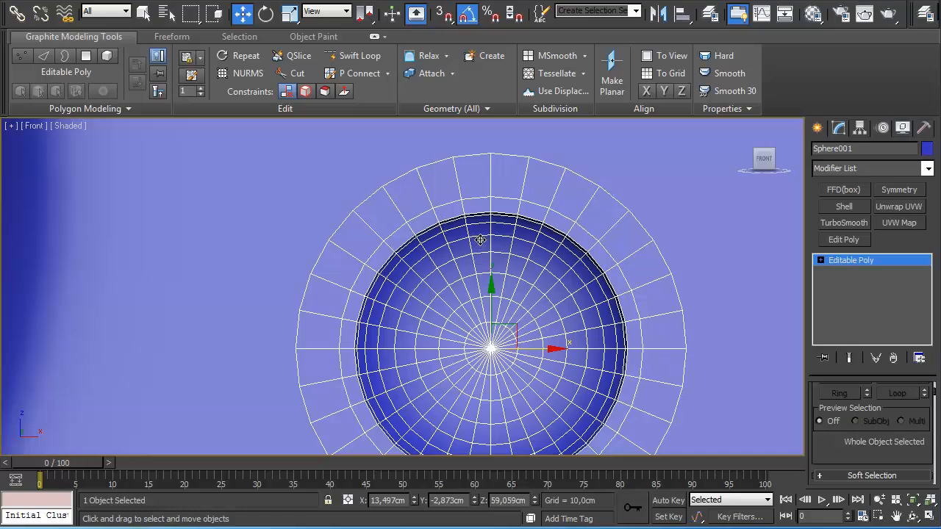
{"action": "scroll", "coordinate": [481, 237], "scroll_direction": "down", "scroll_amount": 5}
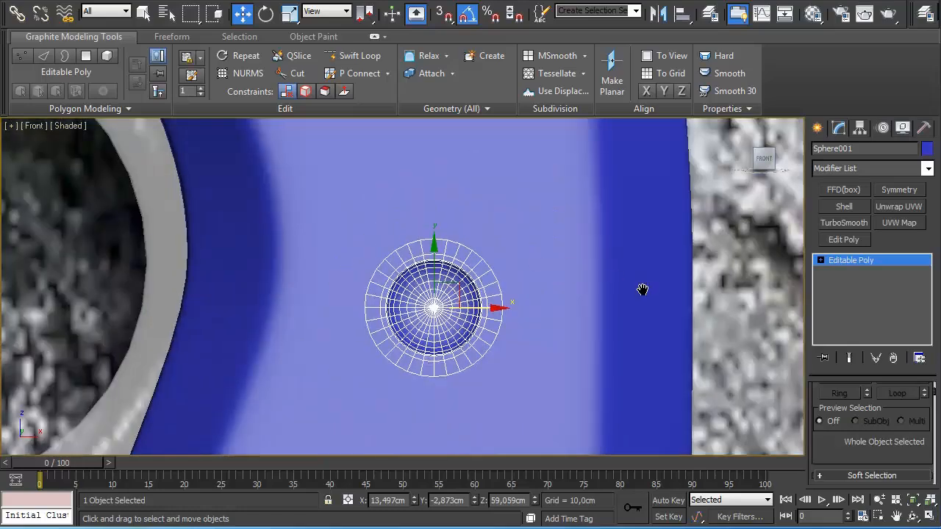
{"action": "scroll", "coordinate": [568, 250], "scroll_direction": "up", "scroll_amount": 5}
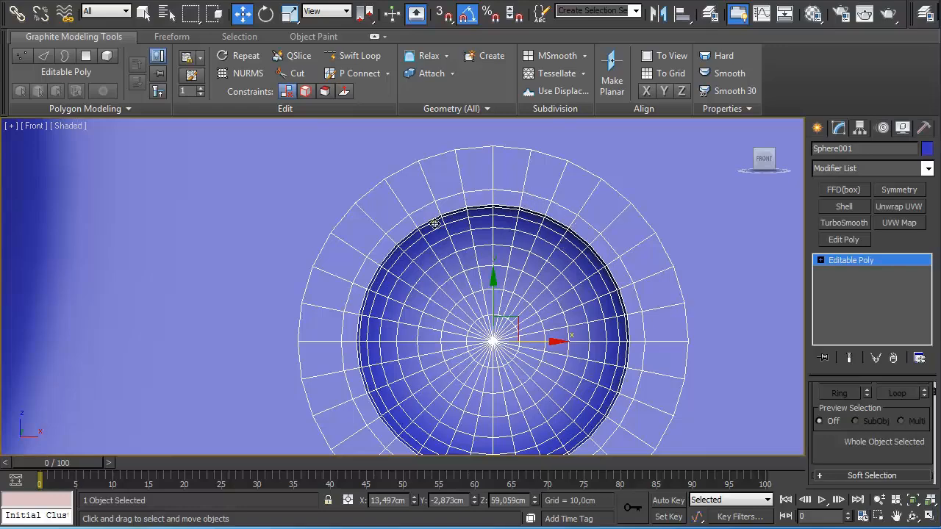
- Inset the narrow ring of polygons around the dish's opening by a small amount to make a thinner ring
{"action": "key", "text": "4"}
{"action": "left_click", "coordinate": [378, 249]}
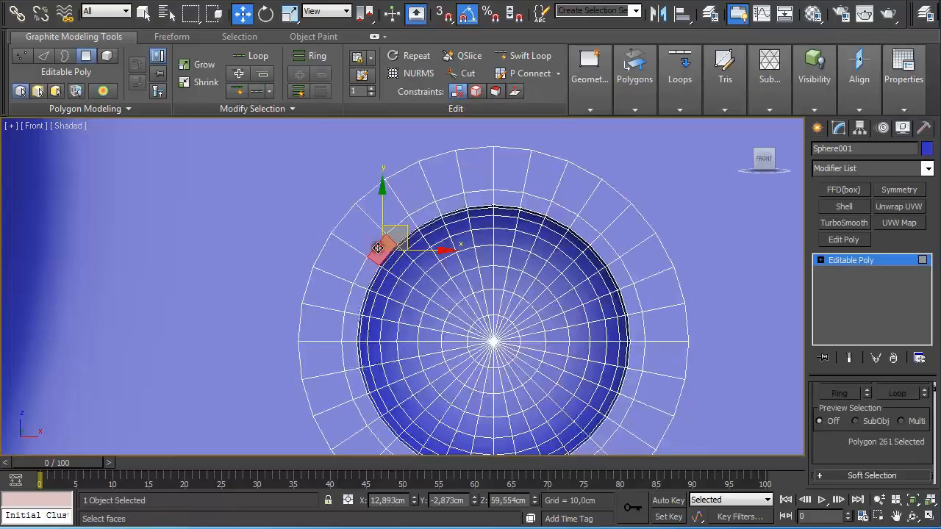
{"action": "left_click", "coordinate": [412, 229], "text": "shift"}
{"action": "left_click", "coordinate": [635, 111]}
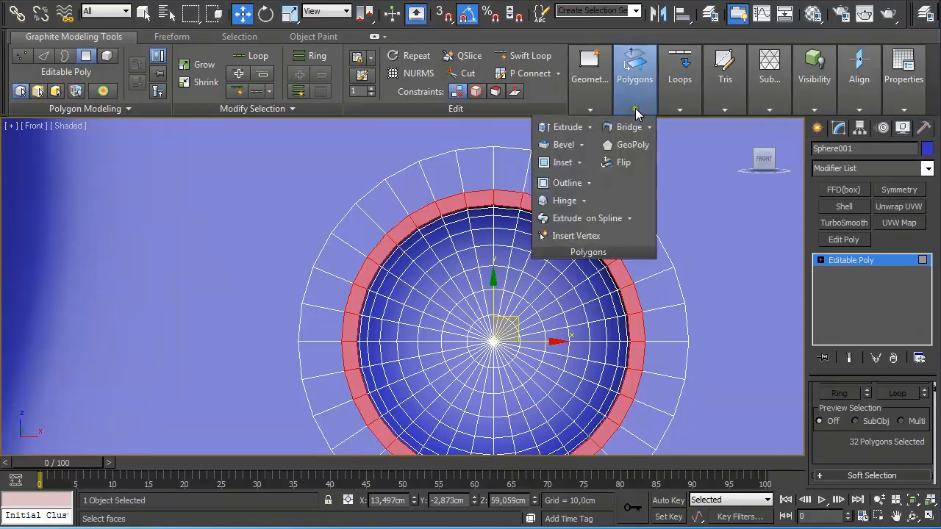
{"action": "left_click", "coordinate": [559, 164]}
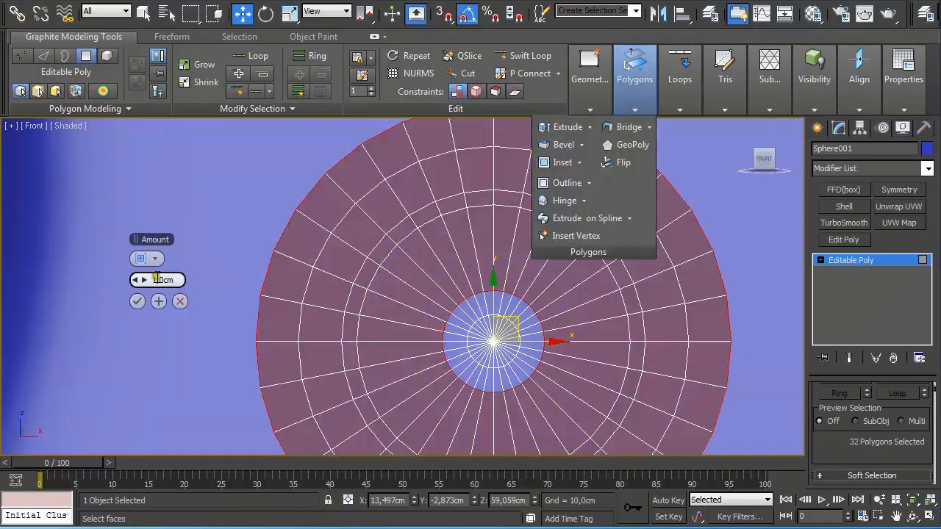
{"action": "left_click_drag", "start_coordinate": [140, 280], "coordinate": [0, 289]}
{"action": "left_click", "coordinate": [136, 302]}
- Bevel the inset ring with a height of 0,05 cm and an outline of -0,017 cm, and leave polygon editing
{"action": "scroll", "coordinate": [290, 275], "scroll_direction": "up", "scroll_amount": 2}
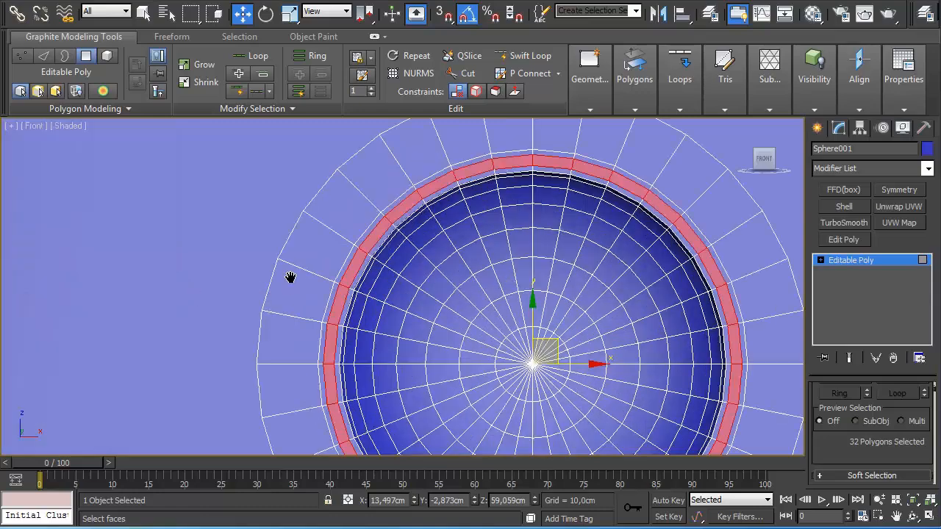
{"action": "mouse_move", "coordinate": [637, 103]}
{"action": "left_click", "coordinate": [544, 126], "text": "shift"}
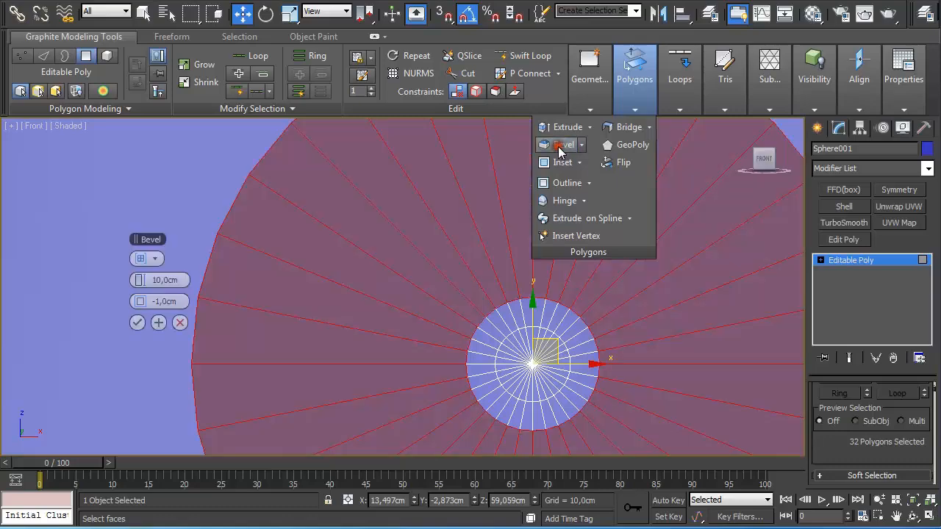
{"action": "left_click_drag", "start_coordinate": [137, 283], "coordinate": [0, 272]}
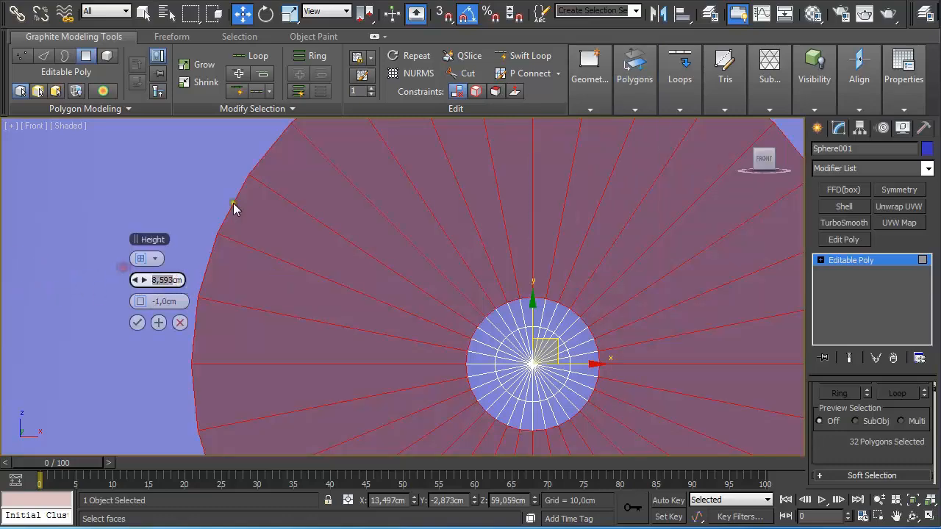
{"action": "type", "text": "0,05"}
{"action": "key", "text": "Return"}
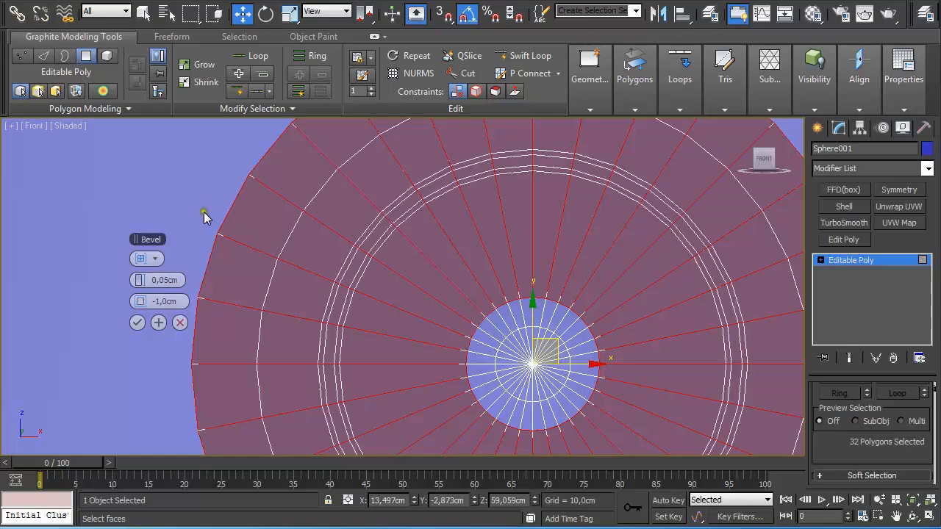
{"action": "left_click_drag", "start_coordinate": [166, 301], "coordinate": [390, 288]}
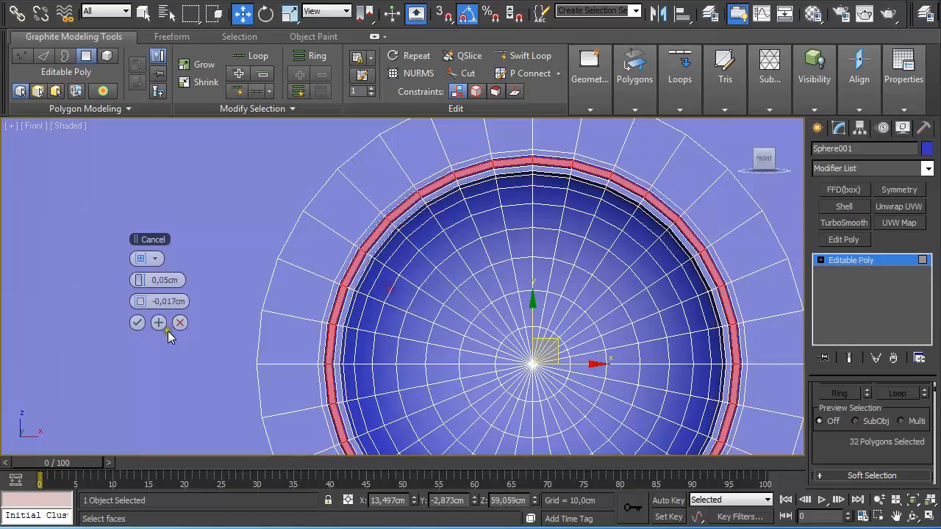
{"action": "left_click", "coordinate": [138, 322]}
{"action": "left_click", "coordinate": [882, 261]}
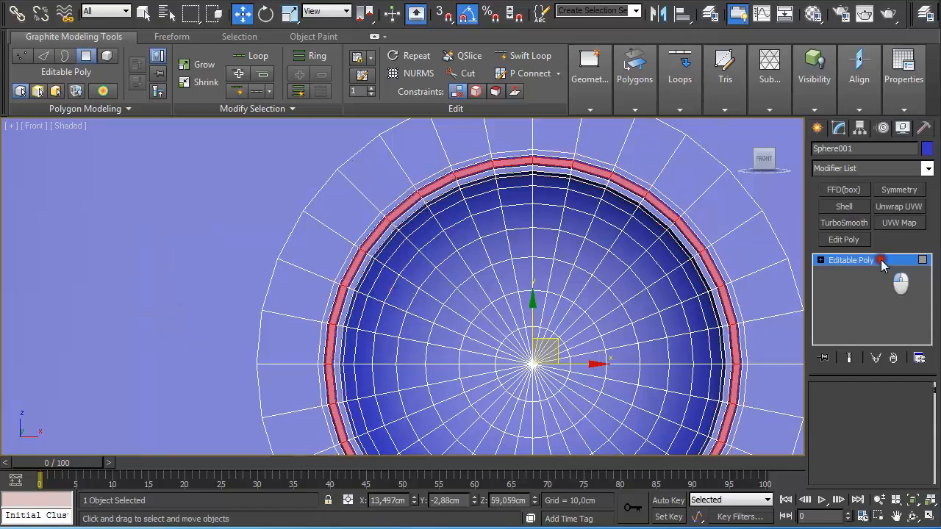
- Deselect everything and examine the recess and its raised ring on the handle, in the front view and in perspective
{"action": "scroll", "coordinate": [747, 263], "scroll_direction": "down", "scroll_amount": 5}
{"action": "left_click", "coordinate": [754, 274]}
{"action": "scroll", "coordinate": [753, 274], "scroll_direction": "down", "scroll_amount": 5}
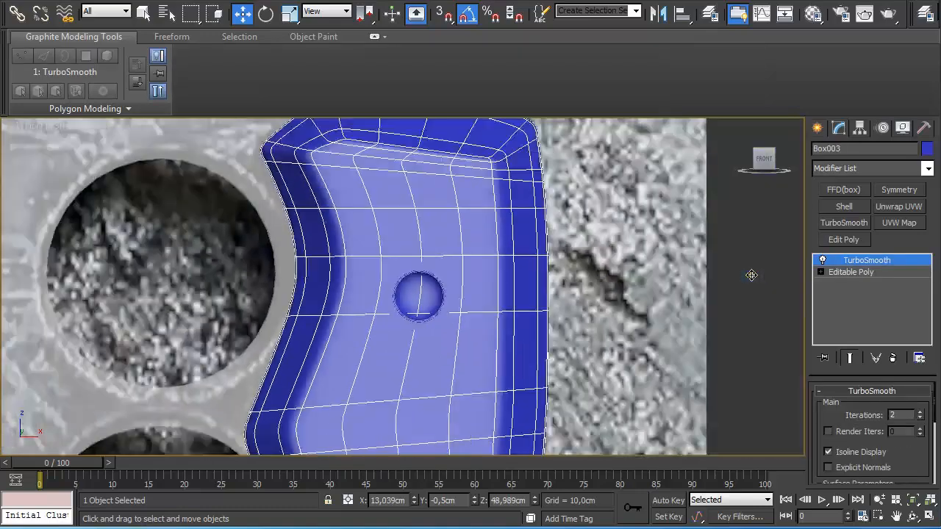
{"action": "left_click", "coordinate": [697, 292]}
{"action": "scroll", "coordinate": [685, 312], "scroll_direction": "up", "scroll_amount": 10}
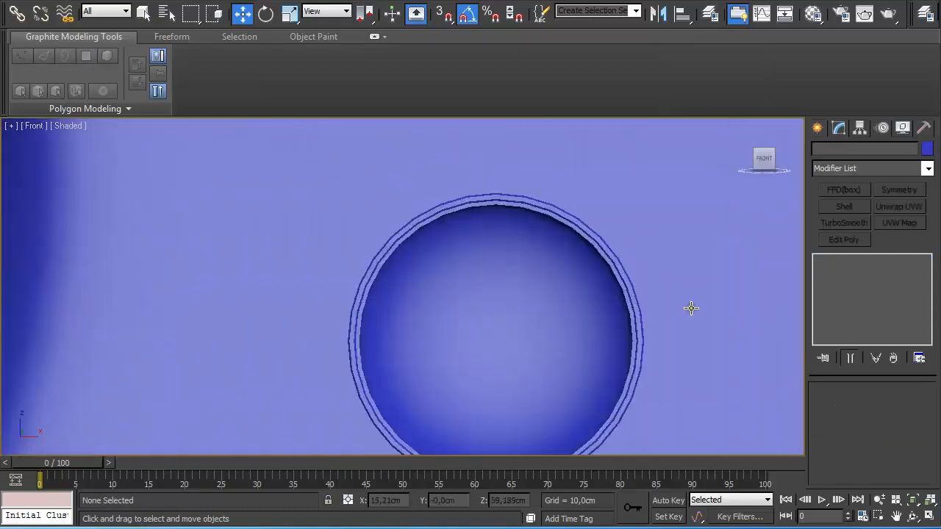
{"action": "scroll", "coordinate": [394, 281], "scroll_direction": "down", "scroll_amount": 4}
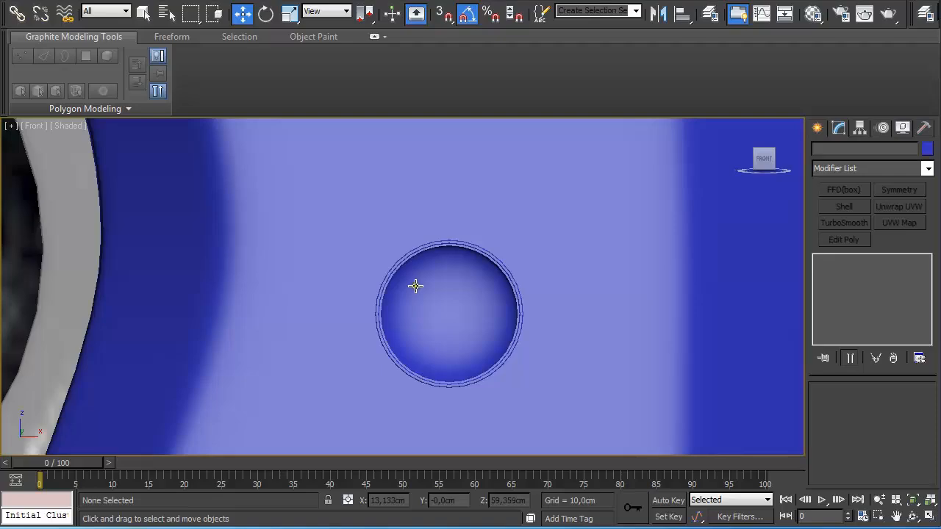
{"action": "scroll", "coordinate": [415, 286], "scroll_direction": "down", "scroll_amount": 4}
{"action": "middle_click_drag", "start_coordinate": [491, 441], "coordinate": [741, 261]}
{"action": "middle_click_drag", "start_coordinate": [513, 354], "coordinate": [746, 260]}
{"action": "key", "text": "p"}
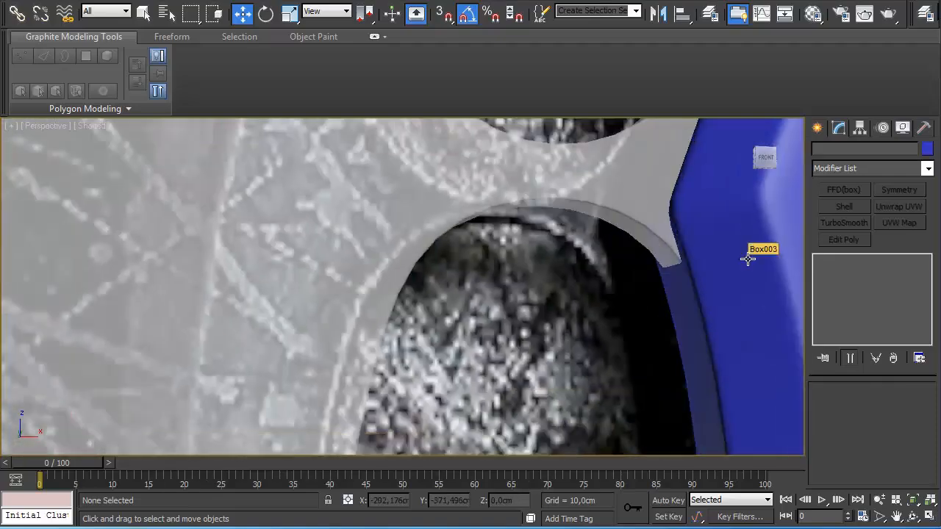
{"action": "key", "text": "z"}
{"action": "scroll", "coordinate": [519, 311], "scroll_direction": "up", "scroll_amount": 5}
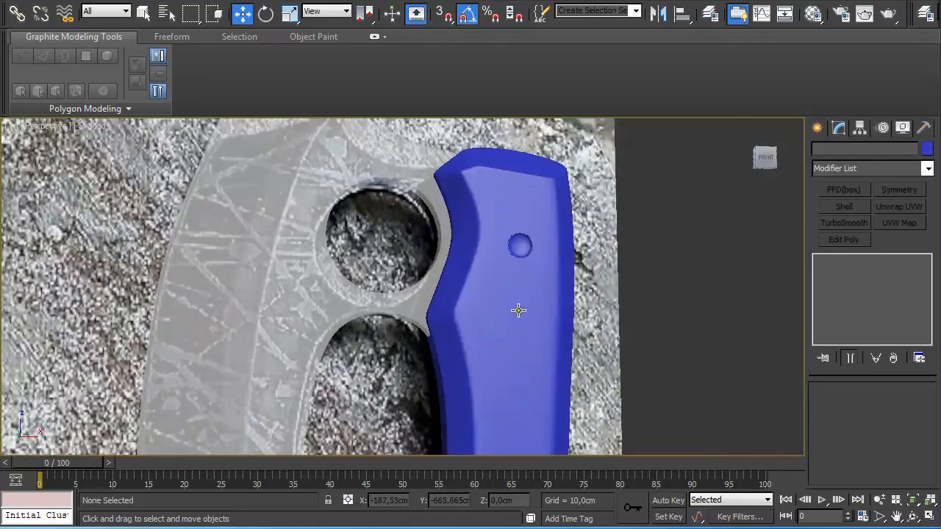
{"action": "scroll", "coordinate": [569, 308], "scroll_direction": "up", "scroll_amount": 3}
{"action": "middle_click_drag", "start_coordinate": [675, 245], "coordinate": [495, 346]}
{"action": "scroll", "coordinate": [529, 335], "scroll_direction": "up", "scroll_amount": 3}
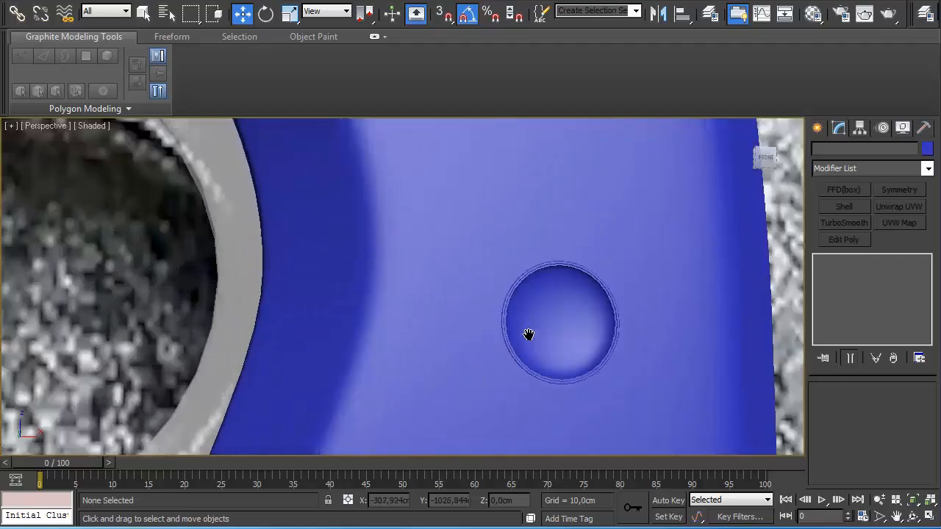
{"action": "scroll", "coordinate": [532, 331], "scroll_direction": "down", "scroll_amount": 3}
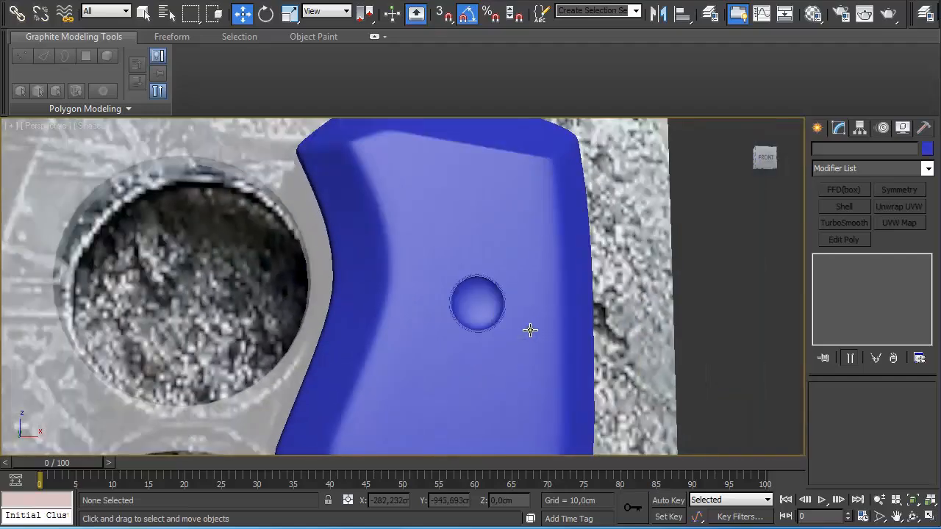
{"action": "scroll", "coordinate": [530, 330], "scroll_direction": "down", "scroll_amount": 6}
- Isolate the knife's blade body from the handle and the reference image
{"action": "key", "text": "q"}
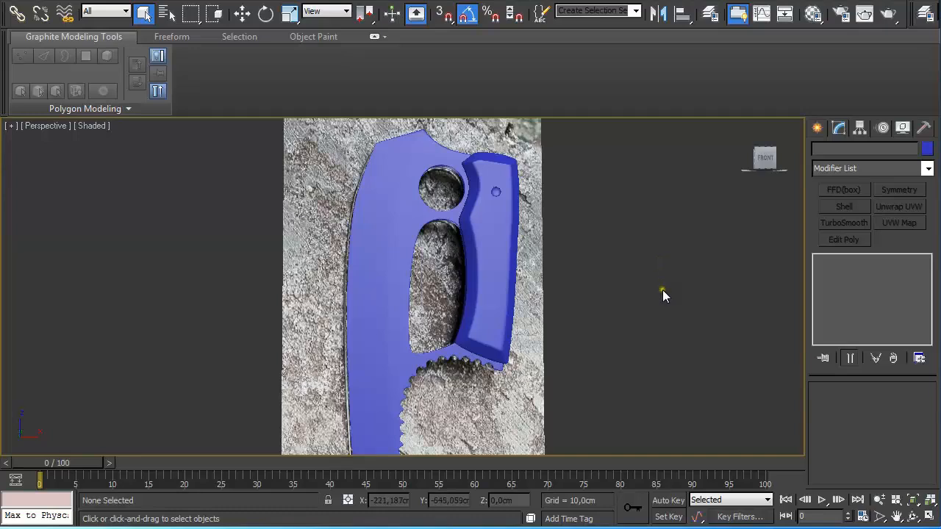
{"action": "left_click", "coordinate": [490, 260]}
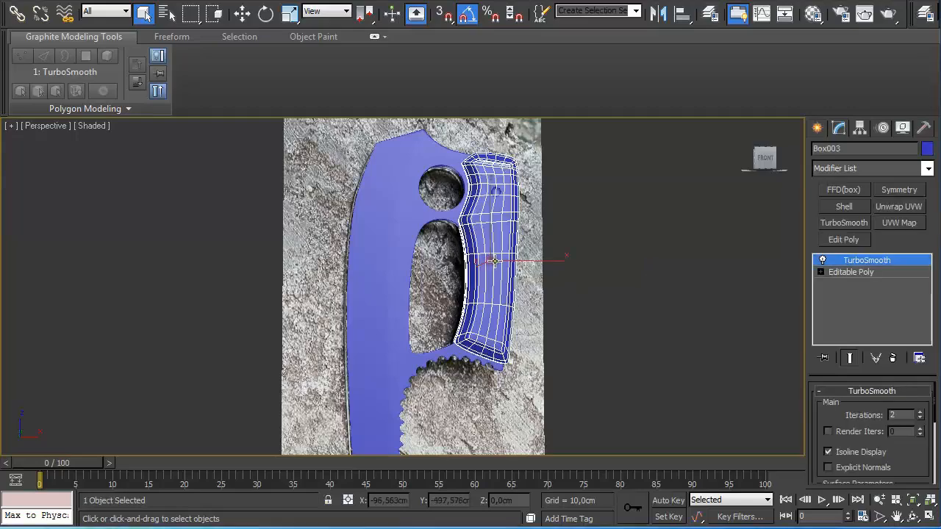
{"action": "left_click", "coordinate": [403, 218]}
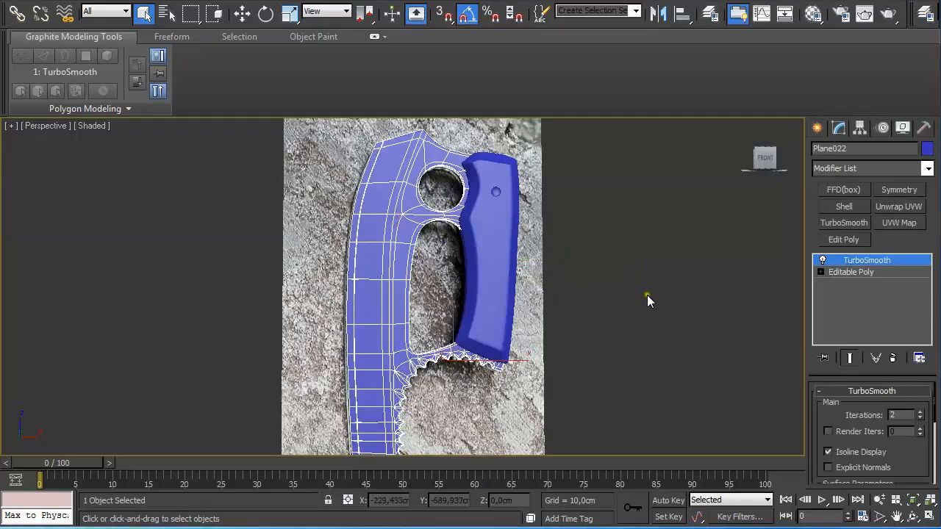
{"action": "key", "text": "alt+q"}
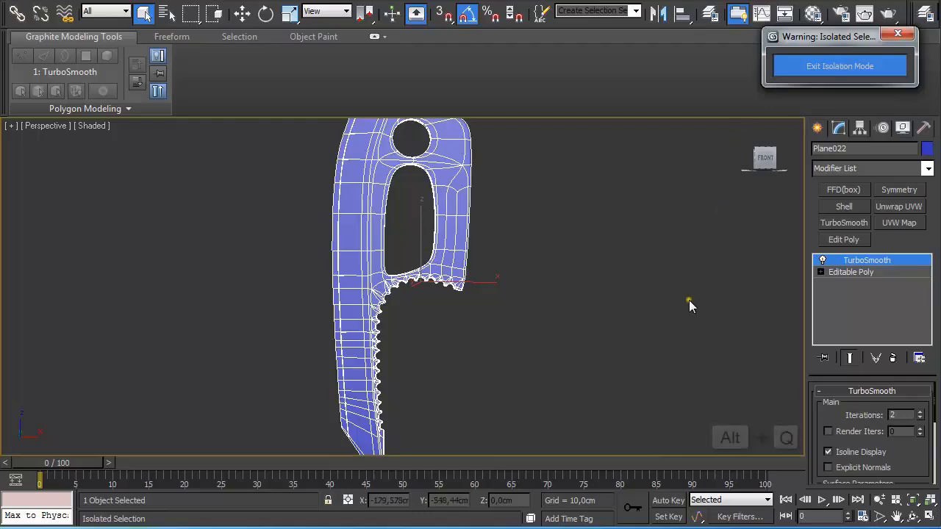
{"action": "middle_click_drag", "start_coordinate": [626, 301], "coordinate": [652, 303], "text": "alt"}
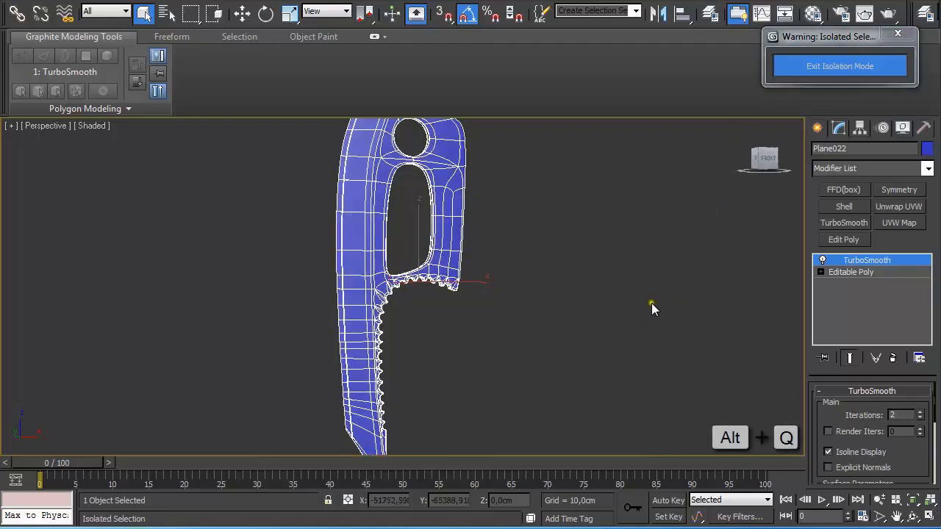
- Remove the blade's TurboSmooth modifier and apply an Unwrap UVW modifier
{"action": "left_click", "coordinate": [892, 357]}
{"action": "left_click", "coordinate": [912, 207]}
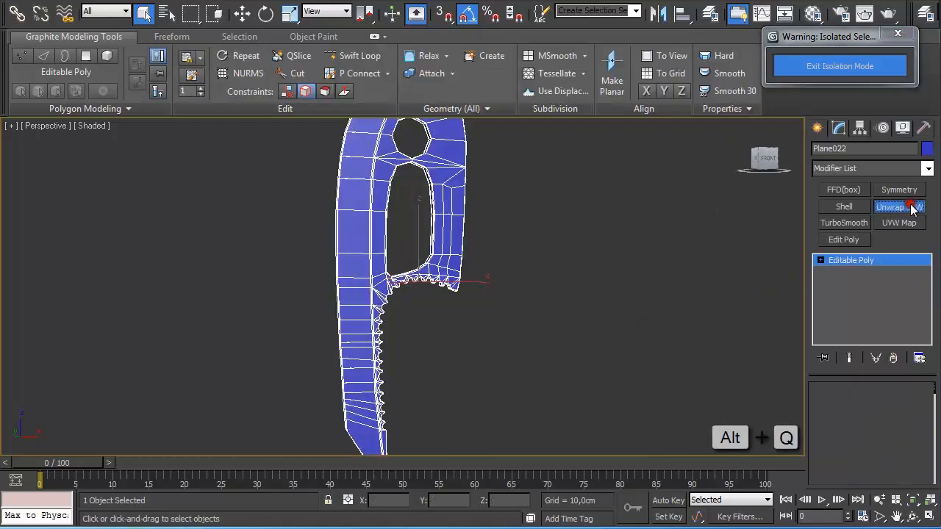
{"action": "middle_click_drag", "start_coordinate": [608, 269], "coordinate": [622, 313], "text": "alt"}
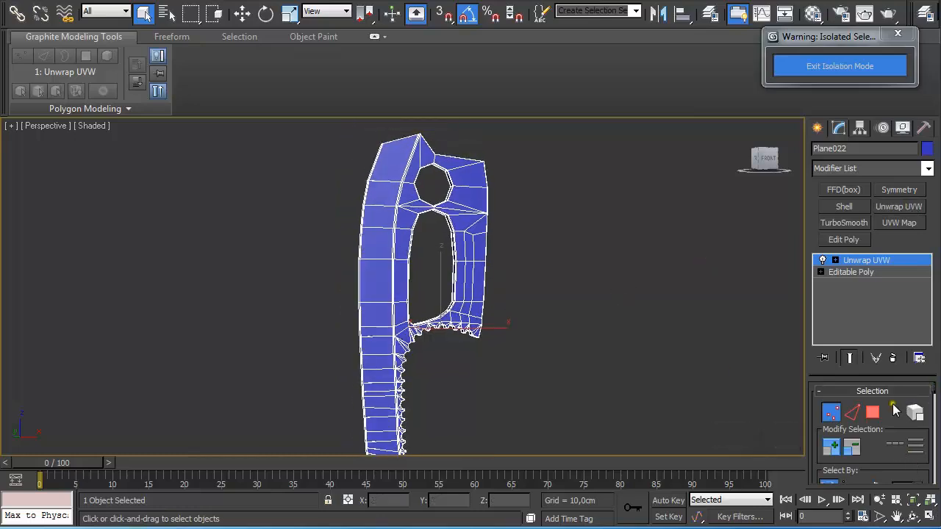
- Select all of the blade's faces and apply a quick planar map aligned to the Y axis
{"action": "key", "text": "3"}
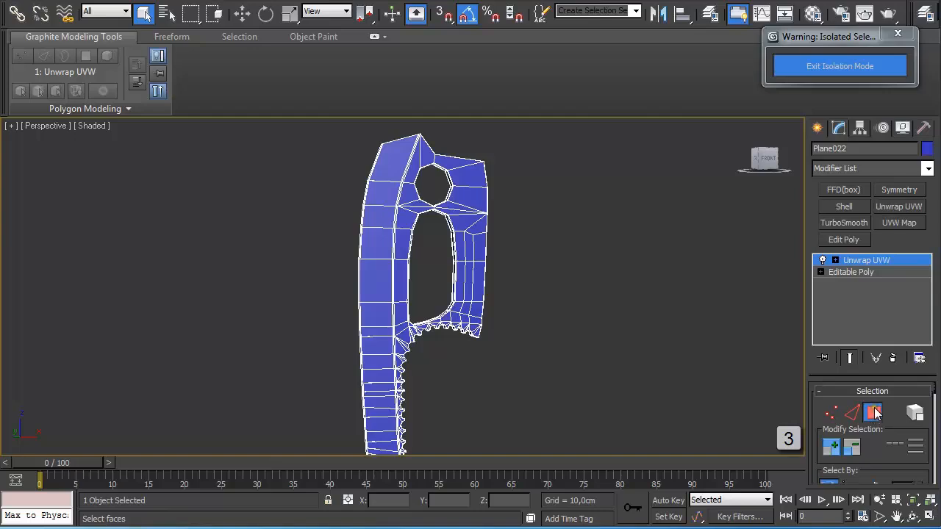
{"action": "key", "text": "ctrl+a"}
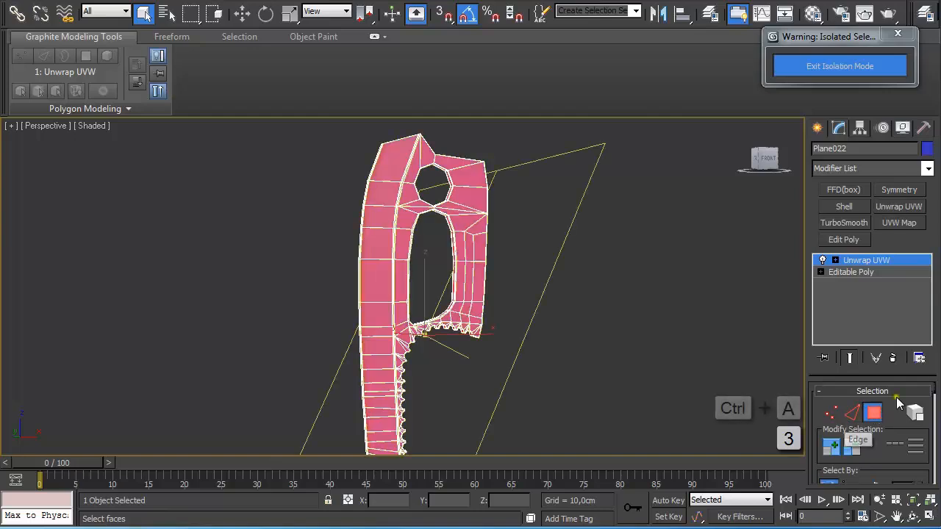
{"action": "left_click_drag", "start_coordinate": [935, 395], "coordinate": [936, 416]}
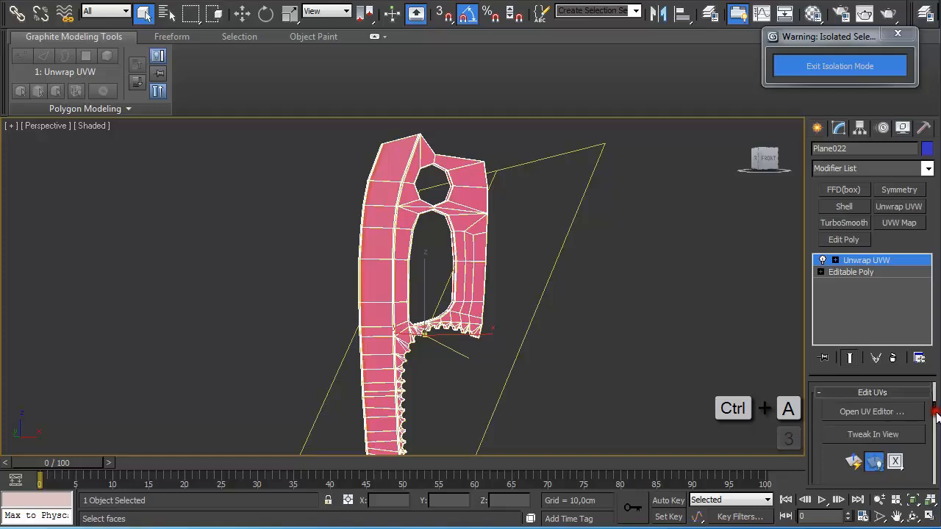
{"action": "left_click", "coordinate": [894, 462]}
{"action": "left_click_drag", "start_coordinate": [896, 470], "coordinate": [894, 481]}
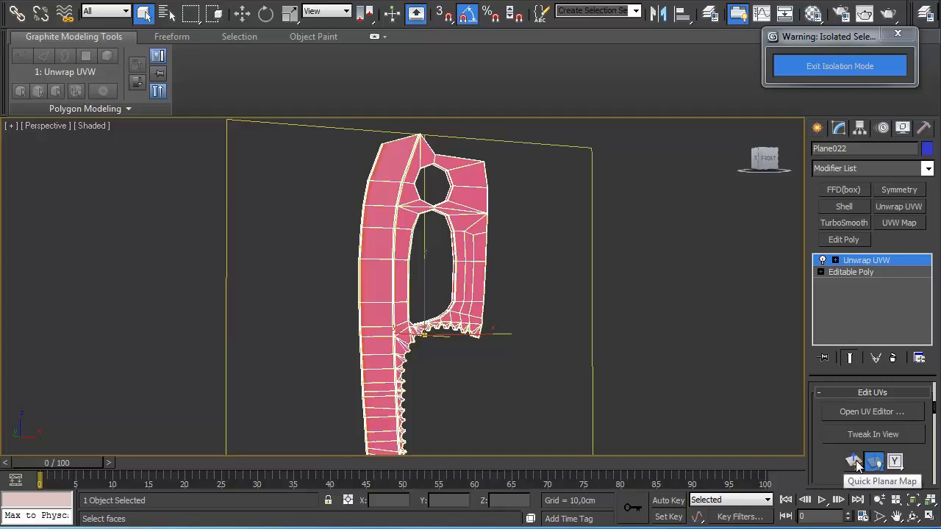
{"action": "left_click", "coordinate": [857, 462]}
- Open the UV editor with its checker background hidden, deselect all faces and bring the blade into view beside it
{"action": "left_click", "coordinate": [863, 413]}
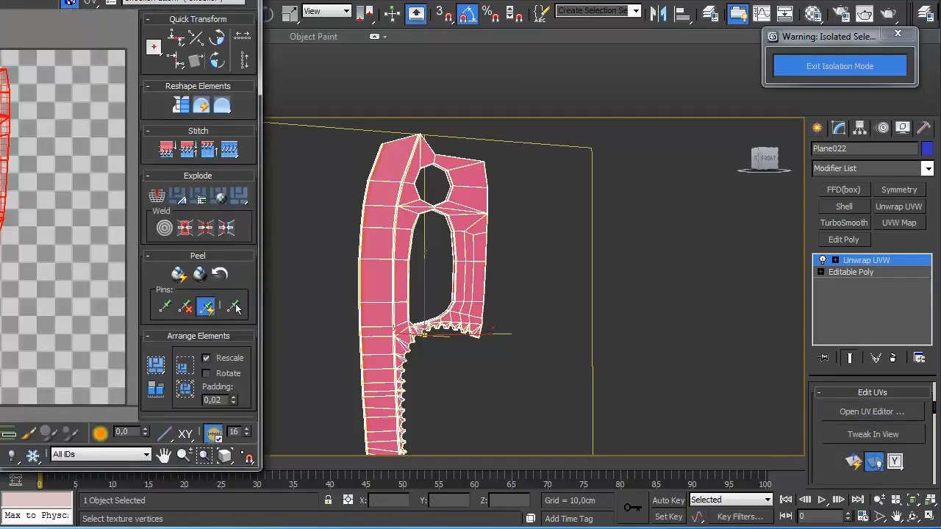
{"action": "left_click_drag", "start_coordinate": [0, 0], "coordinate": [355, 2]}
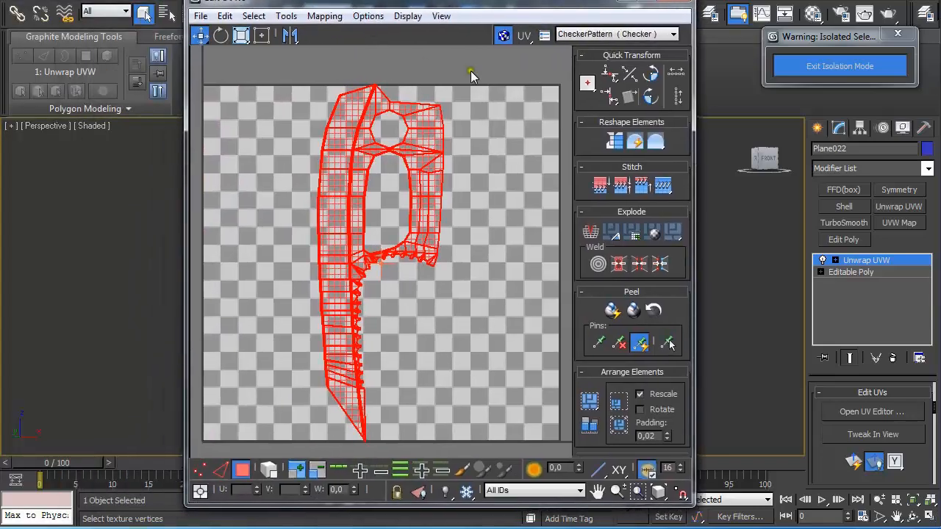
{"action": "left_click", "coordinate": [503, 38]}
{"action": "left_click_drag", "start_coordinate": [531, 3], "coordinate": [360, 4]}
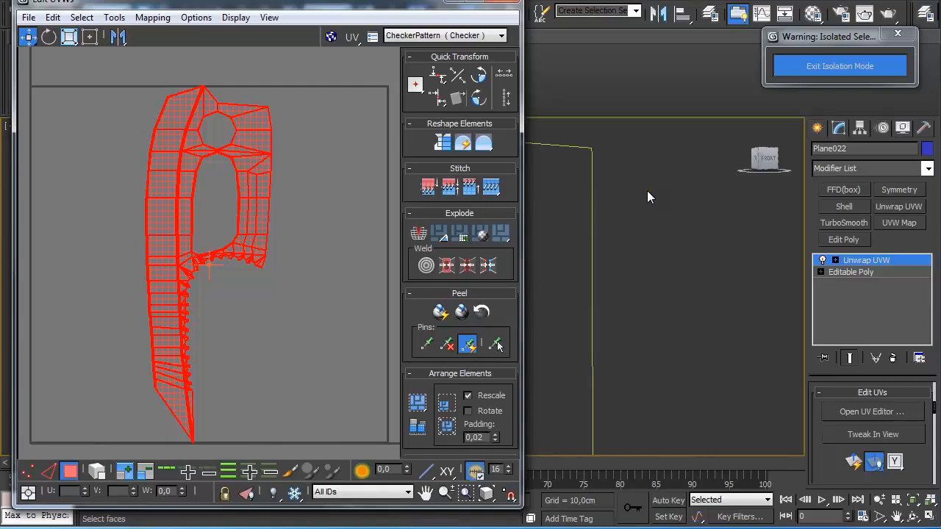
{"action": "left_click", "coordinate": [695, 244]}
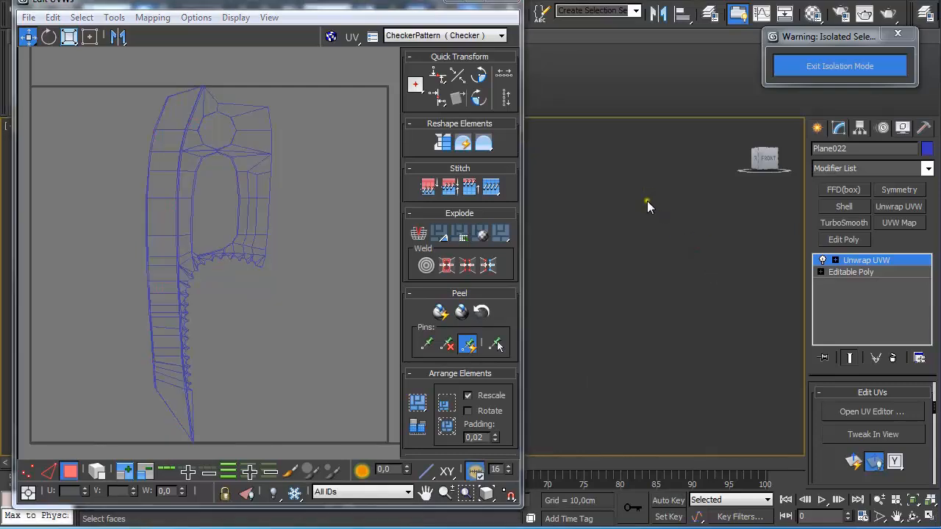
{"action": "middle_click_drag", "start_coordinate": [647, 201], "coordinate": [761, 232]}
{"action": "middle_click_drag", "start_coordinate": [693, 267], "coordinate": [701, 214]}
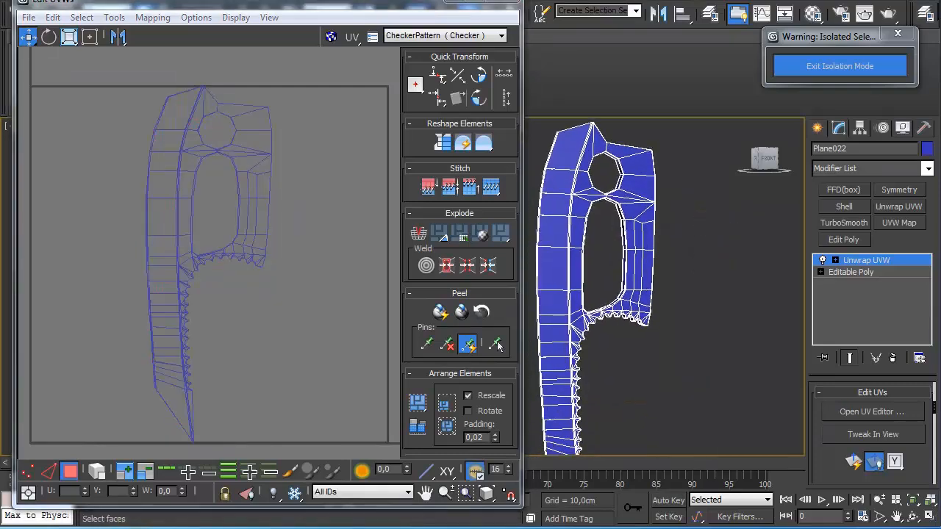
- Enable selecting faces by planar angle with a threshold of 45
{"action": "left_click_drag", "start_coordinate": [934, 409], "coordinate": [934, 393]}
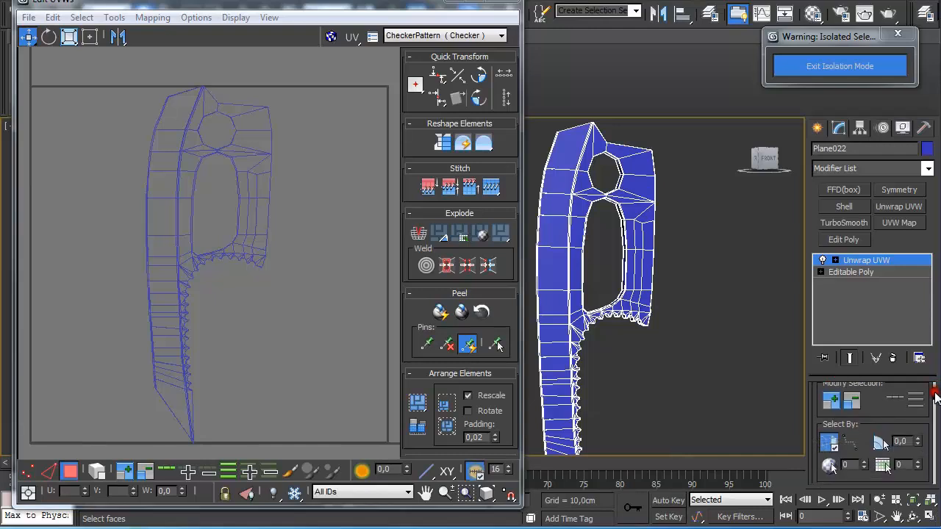
{"action": "left_click", "coordinate": [880, 444]}
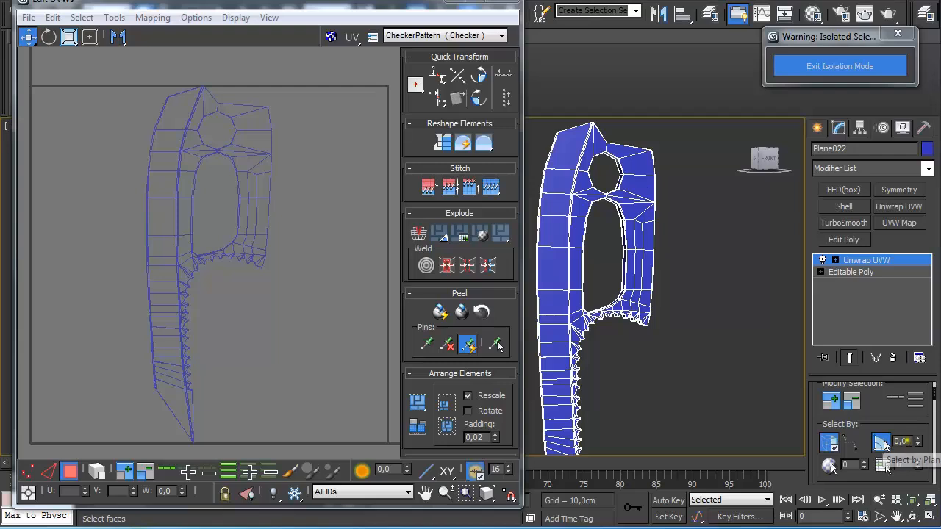
{"action": "left_click_drag", "start_coordinate": [909, 442], "coordinate": [868, 443]}
{"action": "type", "text": "45"}
{"action": "key", "text": "Return"}
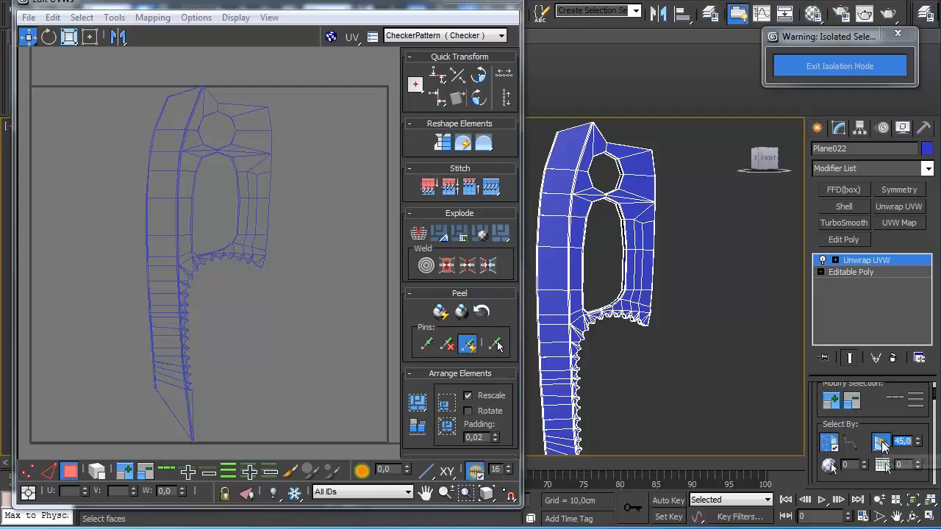
- Select the blade's front-side faces, break them off in the UVs and move the shell to the right of the rest
{"action": "left_click", "coordinate": [642, 210]}
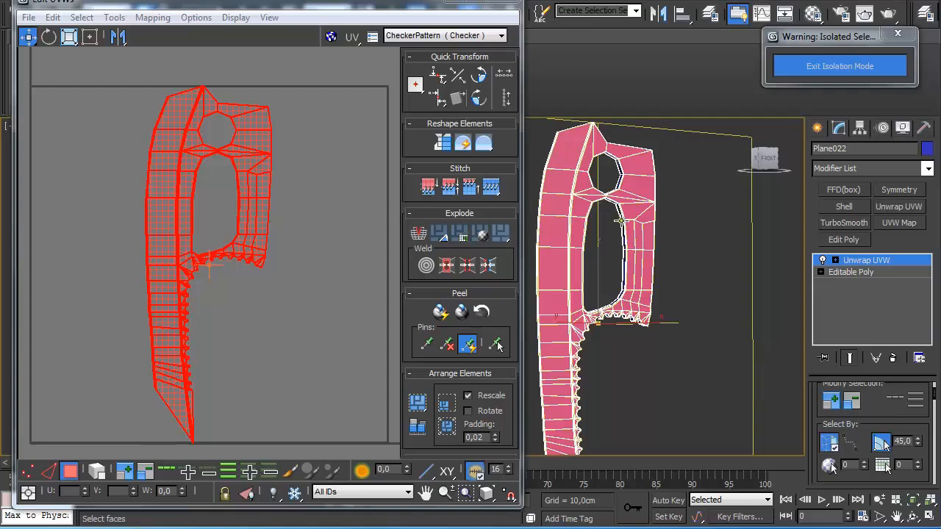
{"action": "key", "text": "l"}
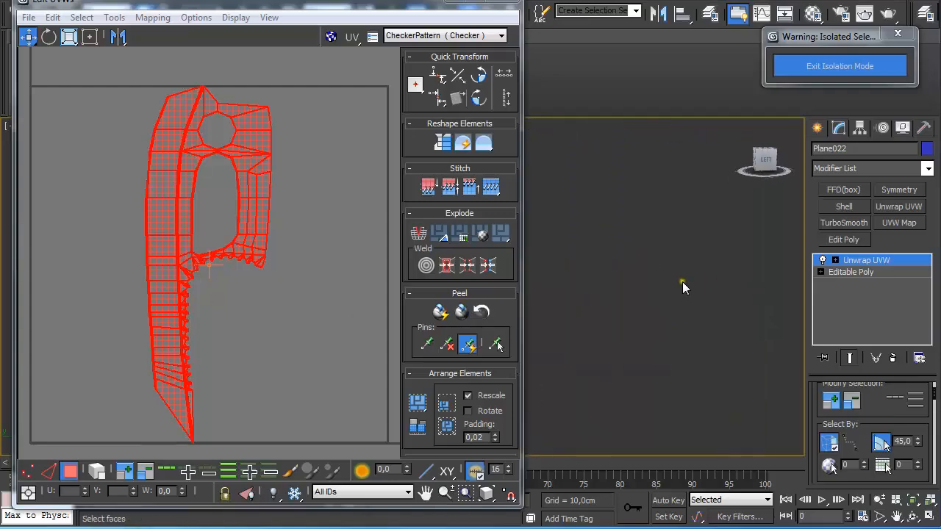
{"action": "middle_click_drag", "start_coordinate": [682, 282], "coordinate": [659, 270], "text": "alt"}
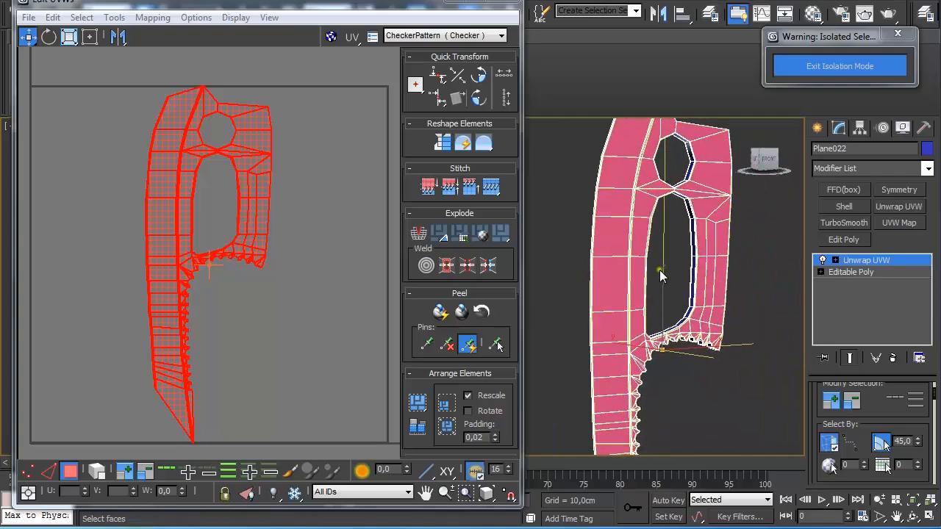
{"action": "key", "text": "ctrl+b"}
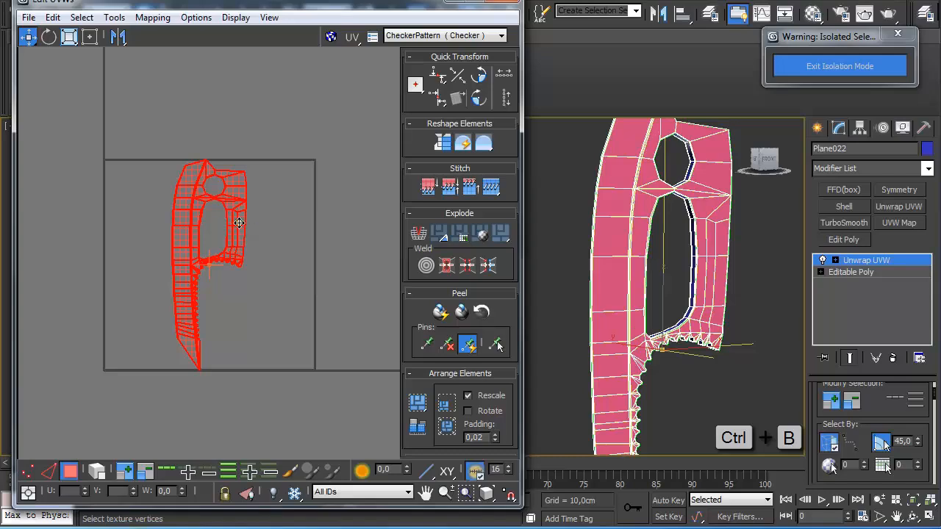
{"action": "left_click_drag", "start_coordinate": [244, 225], "coordinate": [350, 229]}
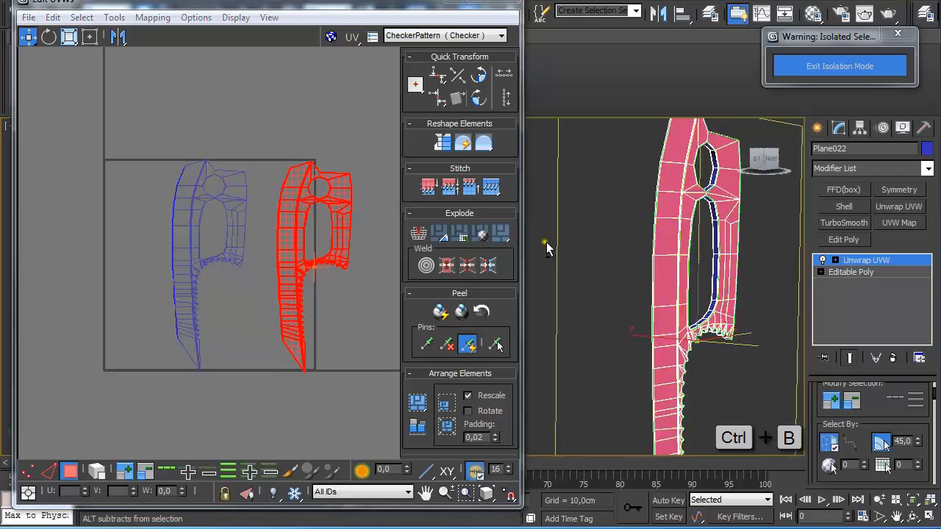
- Select the blade's opposite side faces, break them off and move that shell to the left of the remaining rim UVs
{"action": "middle_click_drag", "start_coordinate": [546, 248], "coordinate": [642, 245], "text": "alt"}
{"action": "left_click", "coordinate": [630, 236]}
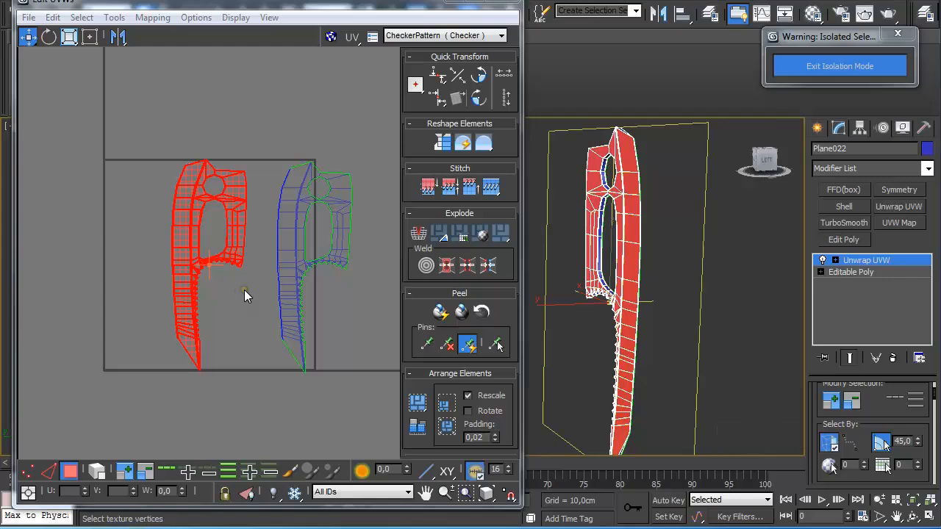
{"action": "key", "text": "ctrl+b"}
{"action": "left_click_drag", "start_coordinate": [232, 255], "coordinate": [137, 250]}
{"action": "scroll", "coordinate": [230, 251], "scroll_direction": "up", "scroll_amount": 2}
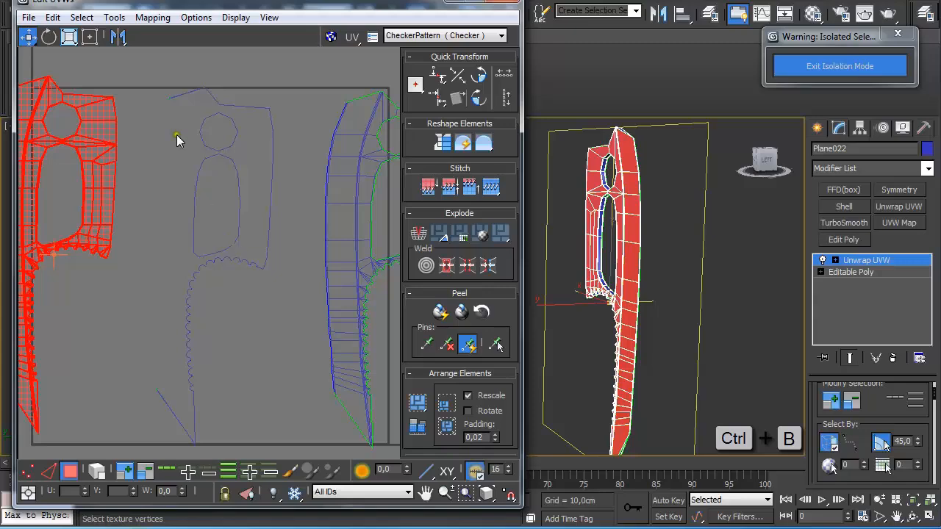
{"action": "scroll", "coordinate": [210, 294], "scroll_direction": "down", "scroll_amount": 2}
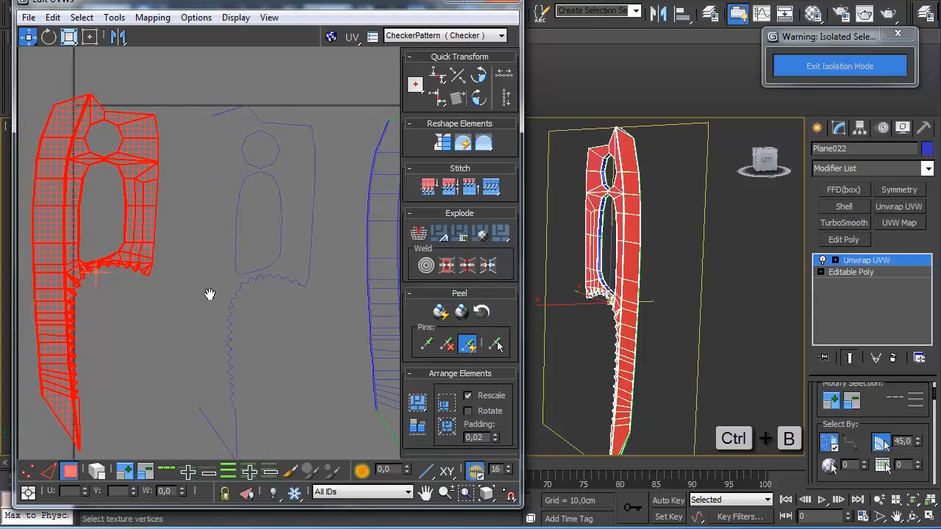
{"action": "middle_click_drag", "start_coordinate": [223, 298], "coordinate": [218, 289]}
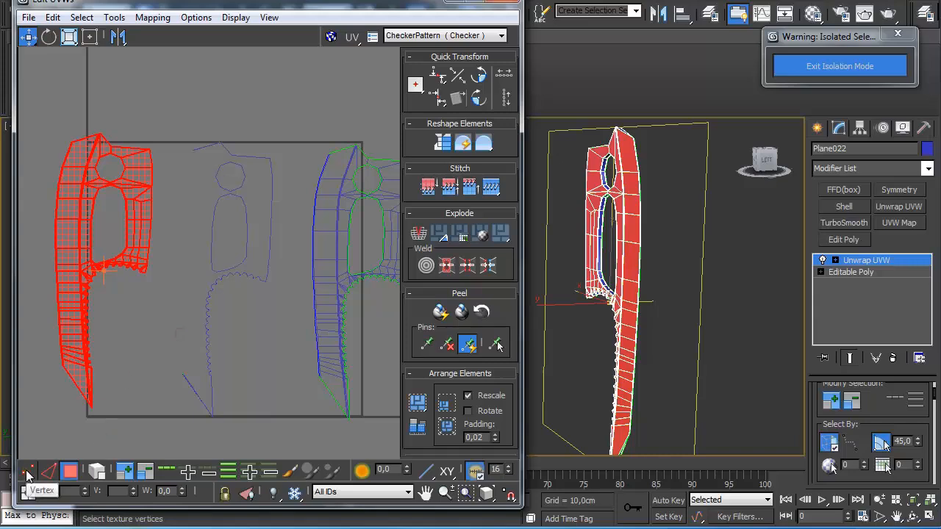
- Switch to vertex editing with element selection and select the whole front-side UV shell
{"action": "left_click", "coordinate": [333, 297]}
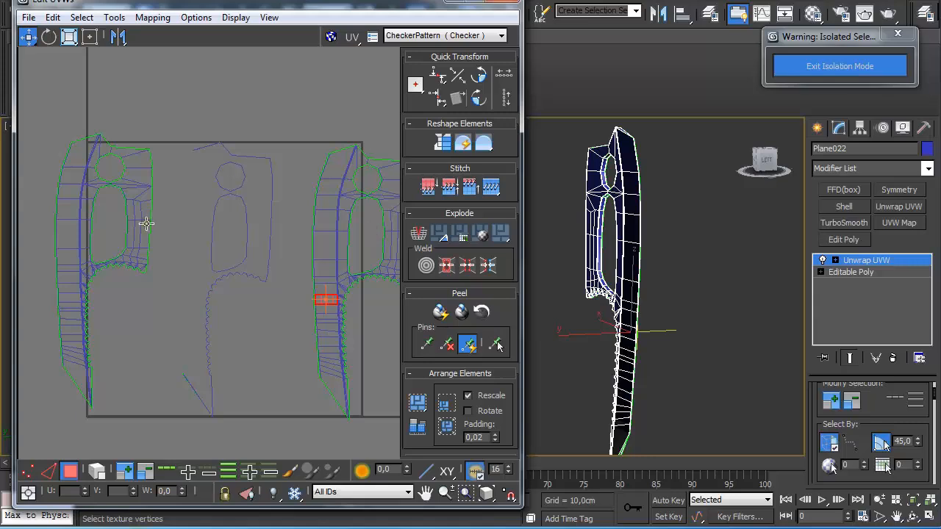
{"action": "scroll", "coordinate": [241, 220], "scroll_direction": "down", "scroll_amount": 3}
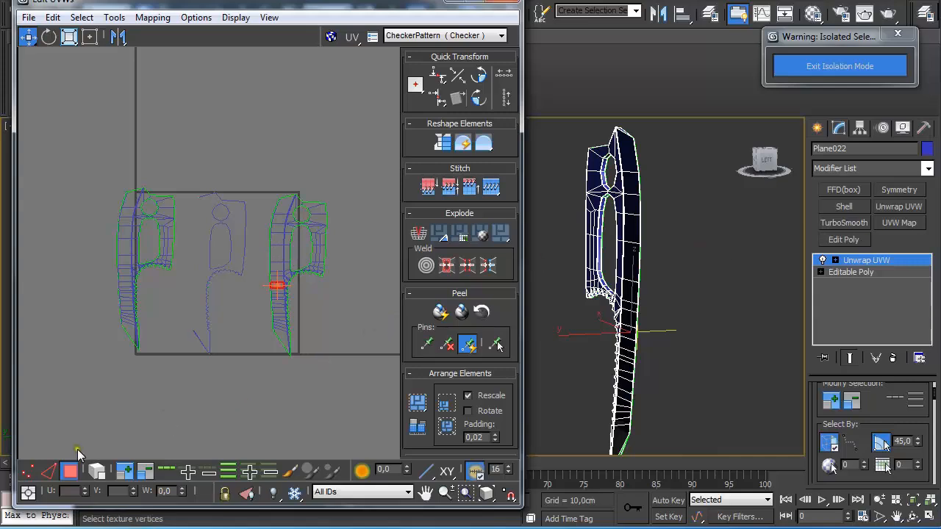
{"action": "left_click", "coordinate": [27, 472]}
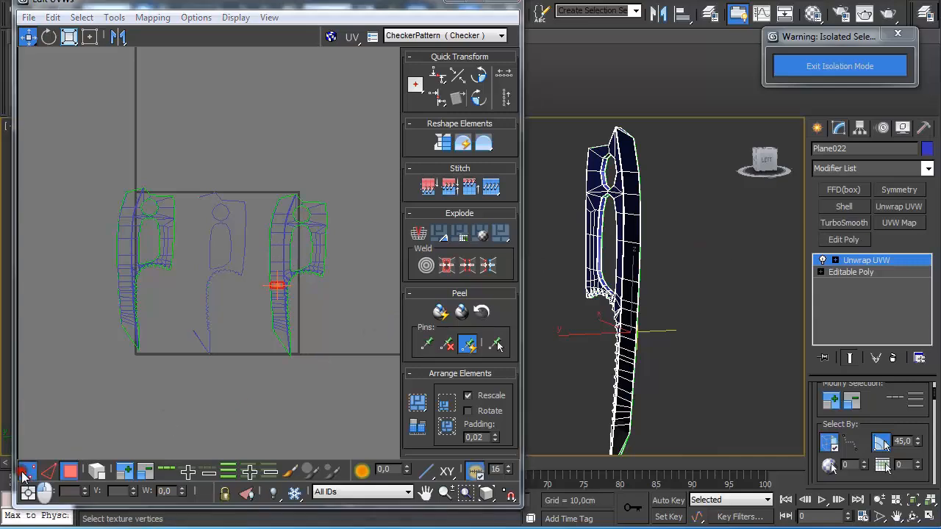
{"action": "left_click", "coordinate": [96, 471]}
{"action": "scroll", "coordinate": [224, 396], "scroll_direction": "up", "scroll_amount": 2}
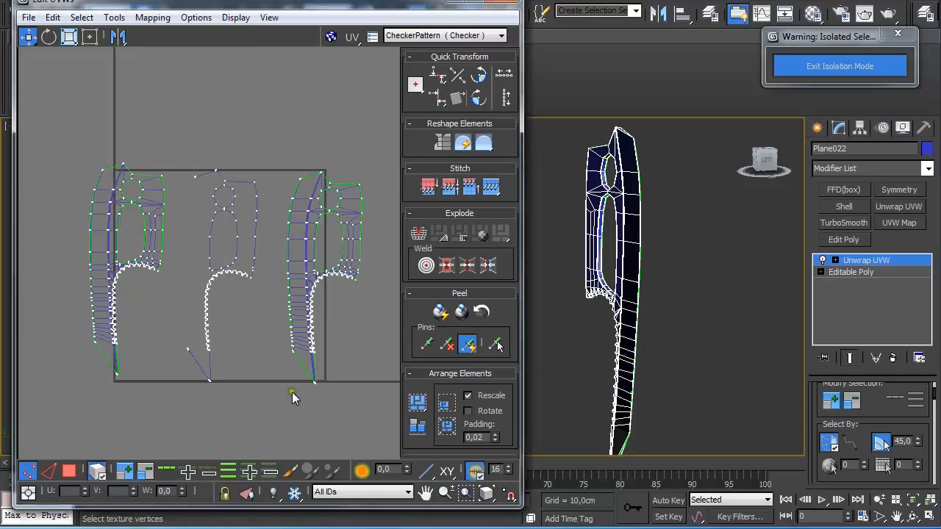
{"action": "left_click", "coordinate": [316, 381]}
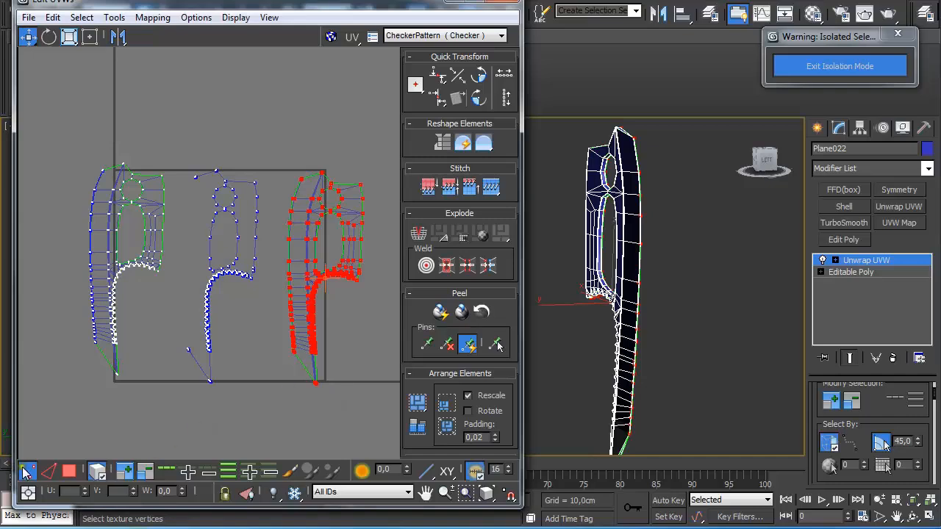
{"action": "left_click", "coordinate": [98, 475]}
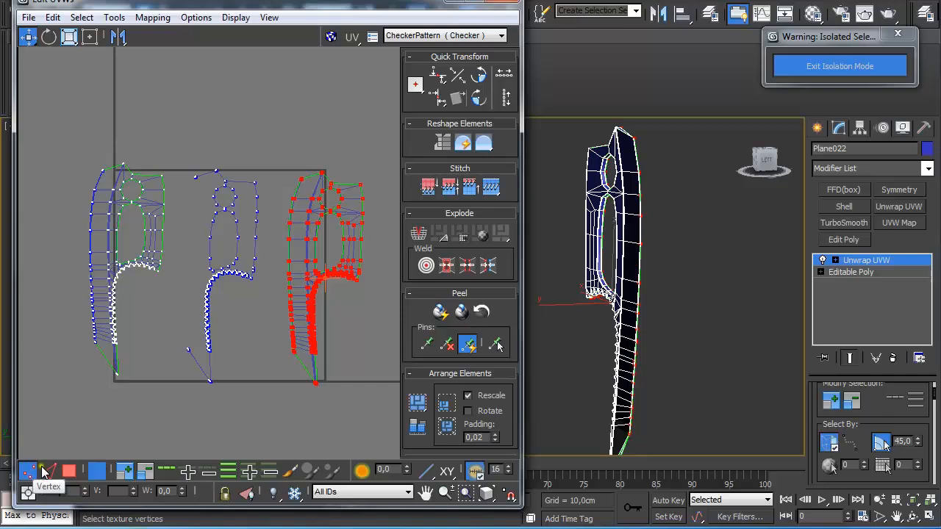
- Try to stack the front-side shell on the opposite side's shell with snapping on, and turn snapping off again
{"action": "left_click", "coordinate": [508, 496]}
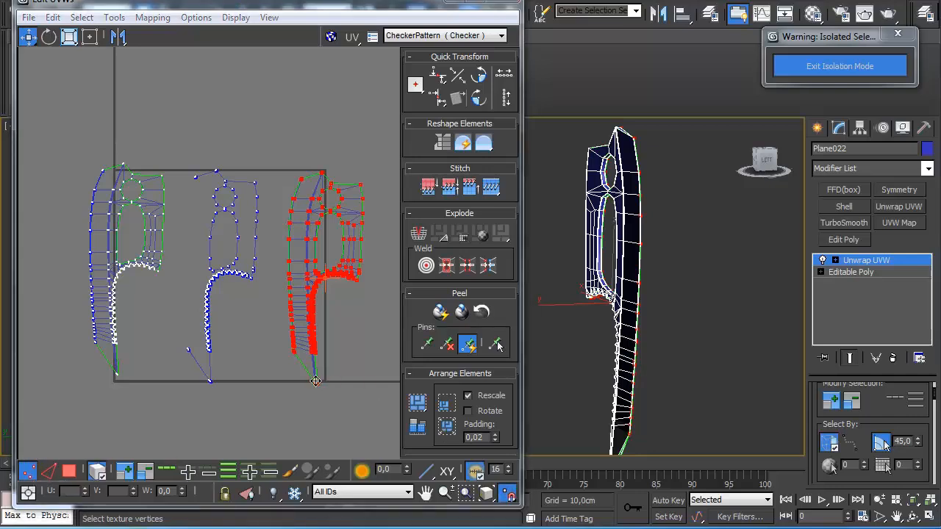
{"action": "left_click_drag", "start_coordinate": [317, 380], "coordinate": [123, 378]}
{"action": "scroll", "coordinate": [126, 377], "scroll_direction": "up", "scroll_amount": 3}
{"action": "middle_click_drag", "start_coordinate": [127, 376], "coordinate": [216, 272]}
{"action": "scroll", "coordinate": [246, 311], "scroll_direction": "up", "scroll_amount": 4}
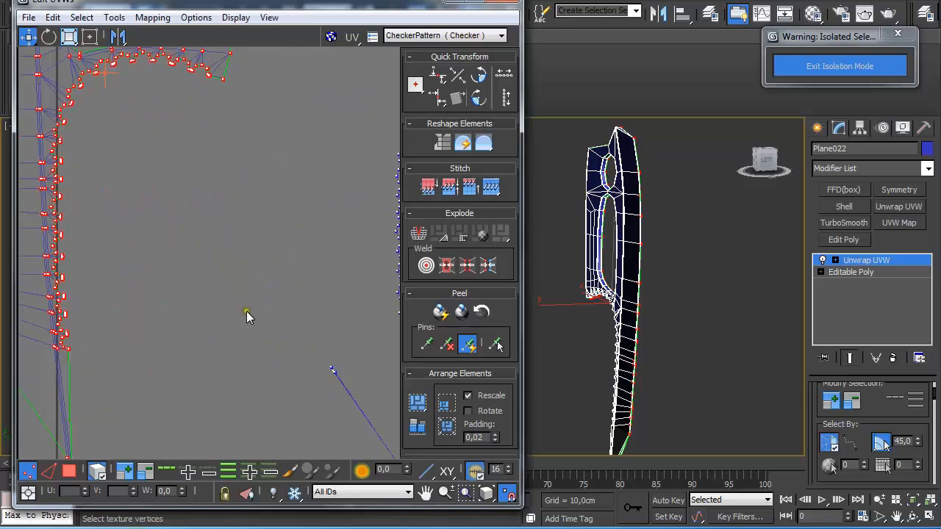
{"action": "middle_click_drag", "start_coordinate": [139, 340], "coordinate": [301, 241]}
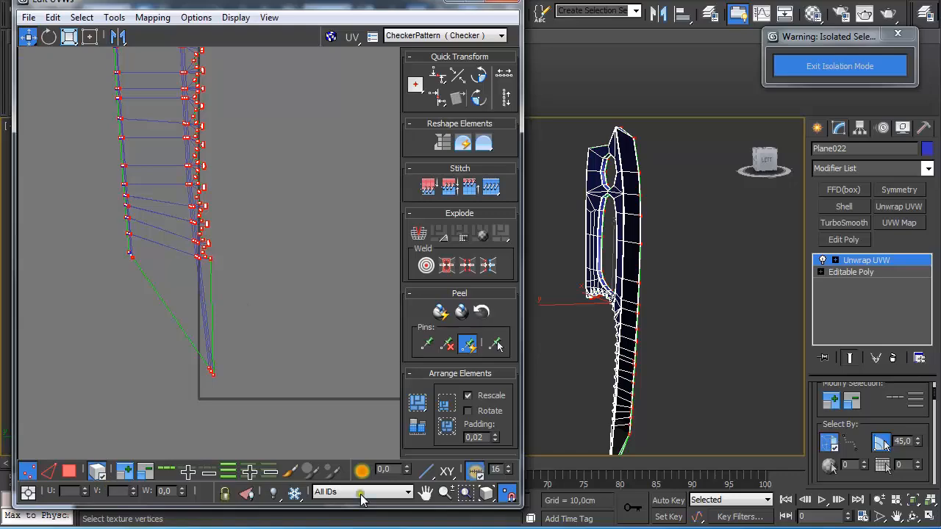
{"action": "left_click", "coordinate": [502, 494]}
- Move the front-side shell back off the other shell, to the right of the rim UVs
{"action": "scroll", "coordinate": [296, 266], "scroll_direction": "down", "scroll_amount": 3}
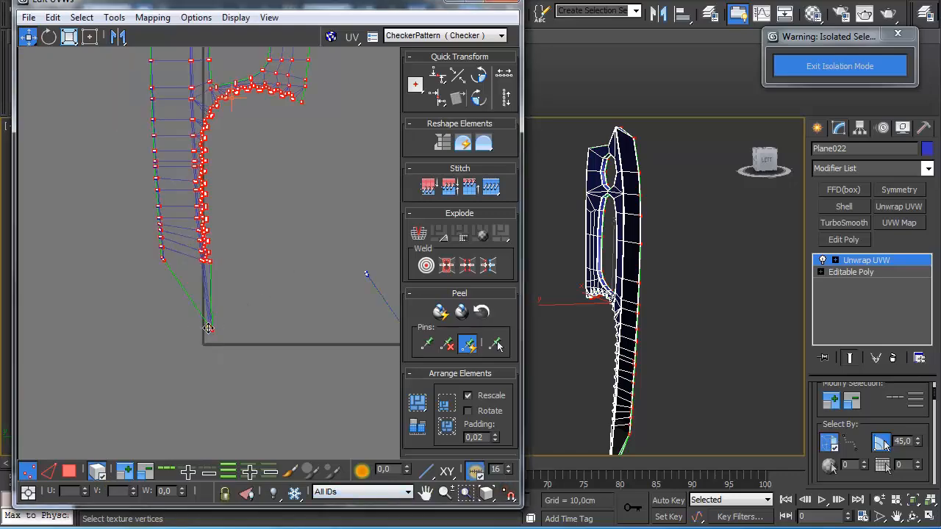
{"action": "scroll", "coordinate": [287, 353], "scroll_direction": "down", "scroll_amount": 3}
{"action": "scroll", "coordinate": [305, 321], "scroll_direction": "down", "scroll_amount": 2}
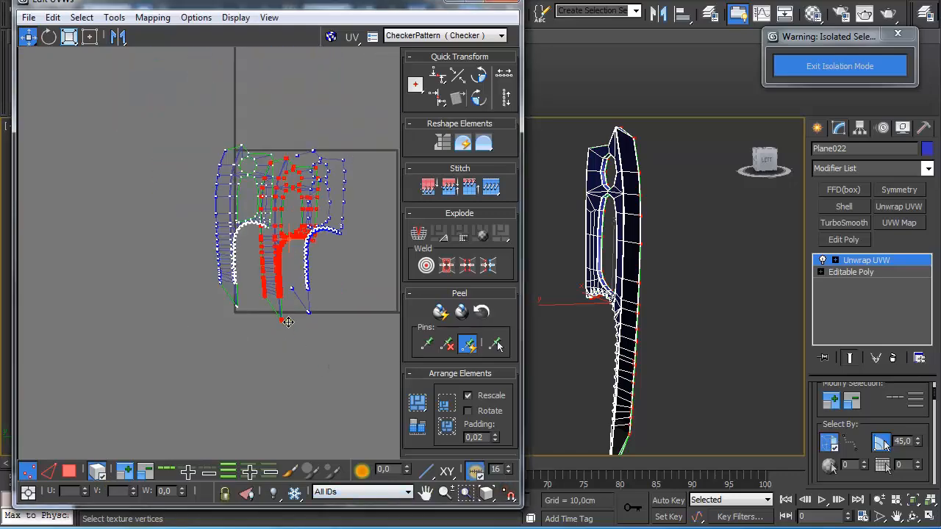
{"action": "left_click_drag", "start_coordinate": [287, 322], "coordinate": [370, 330]}
{"action": "middle_click_drag", "start_coordinate": [370, 330], "coordinate": [266, 309]}
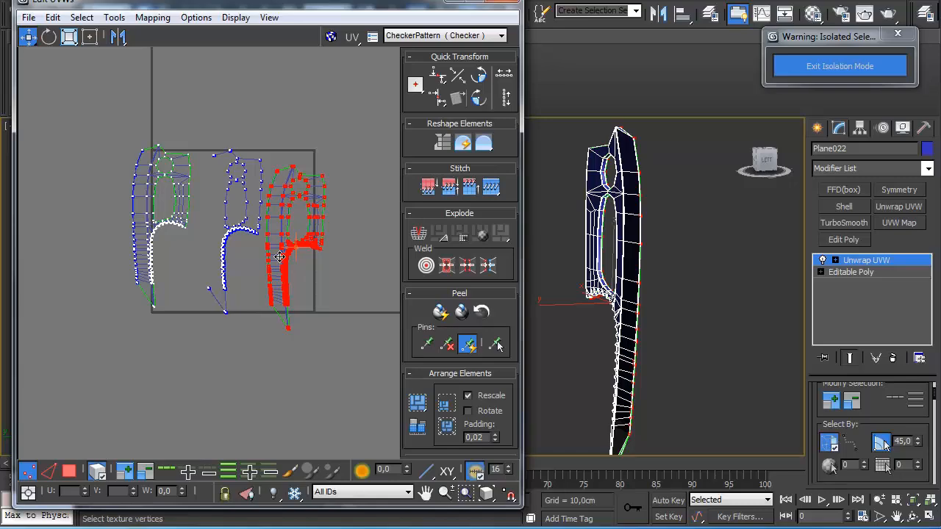
{"action": "scroll", "coordinate": [279, 257], "scroll_direction": "up", "scroll_amount": 3}
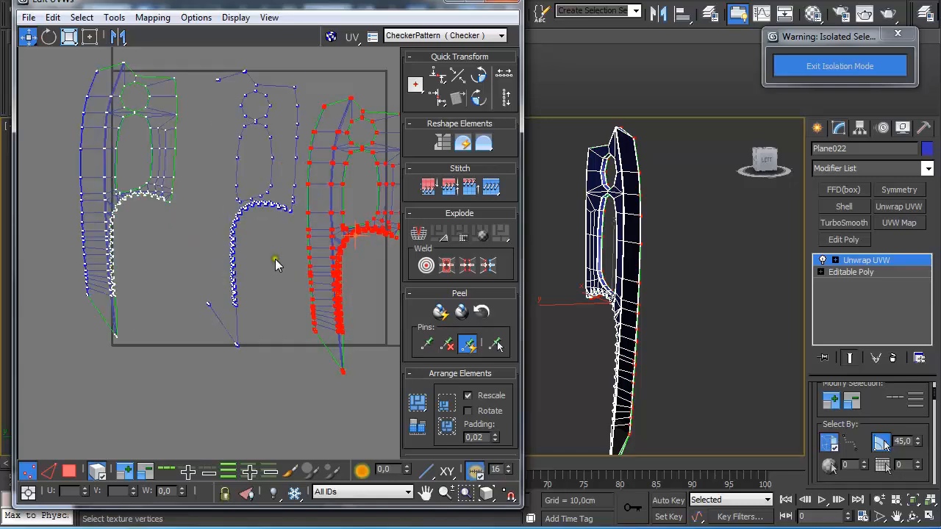
- In polygon mode without element selection, select only the rim faces along the lower slanted edge and break them into their own UV shell
{"action": "left_click", "coordinate": [96, 472]}
{"action": "left_click", "coordinate": [70, 472]}
{"action": "scroll", "coordinate": [175, 393], "scroll_direction": "up", "scroll_amount": 4}
{"action": "middle_click_drag", "start_coordinate": [178, 392], "coordinate": [228, 298]}
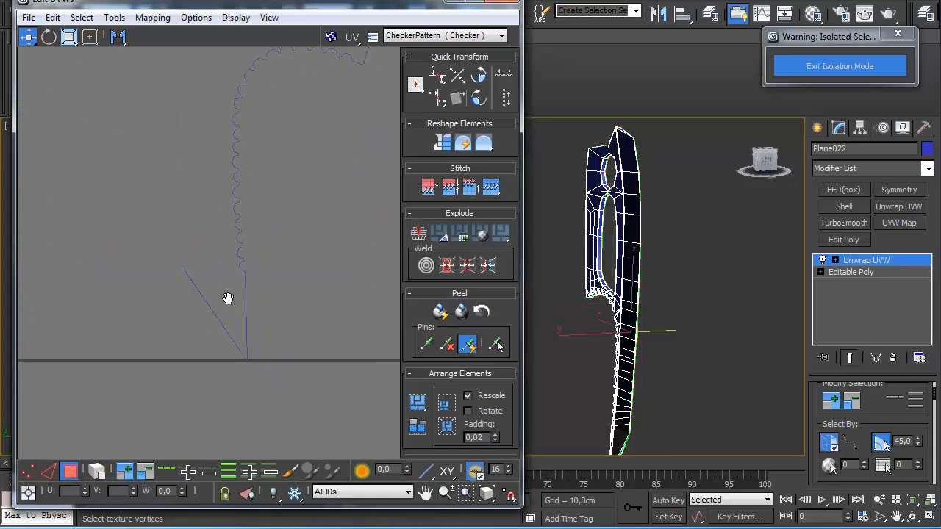
{"action": "left_click_drag", "start_coordinate": [148, 260], "coordinate": [240, 393]}
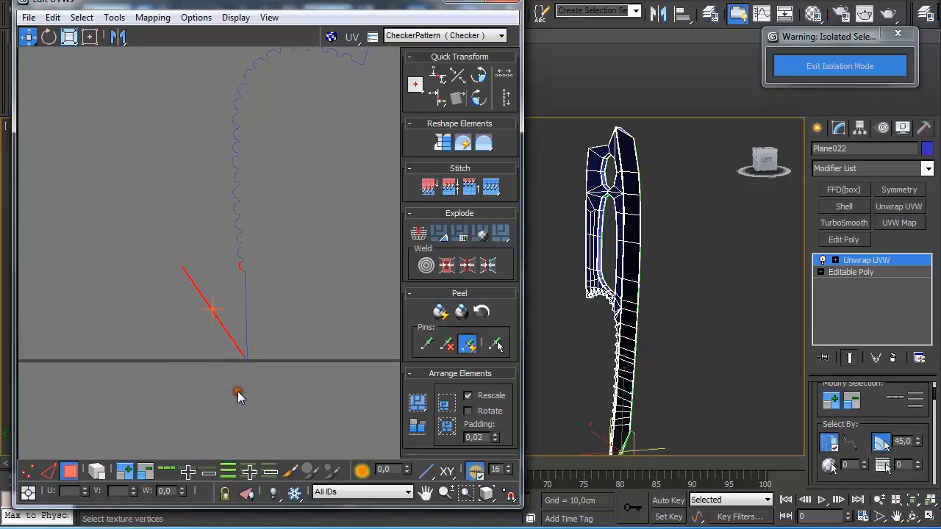
{"action": "scroll", "coordinate": [240, 393], "scroll_direction": "up", "scroll_amount": 3}
{"action": "left_click_drag", "start_coordinate": [288, 324], "coordinate": [222, 231], "text": "alt"}
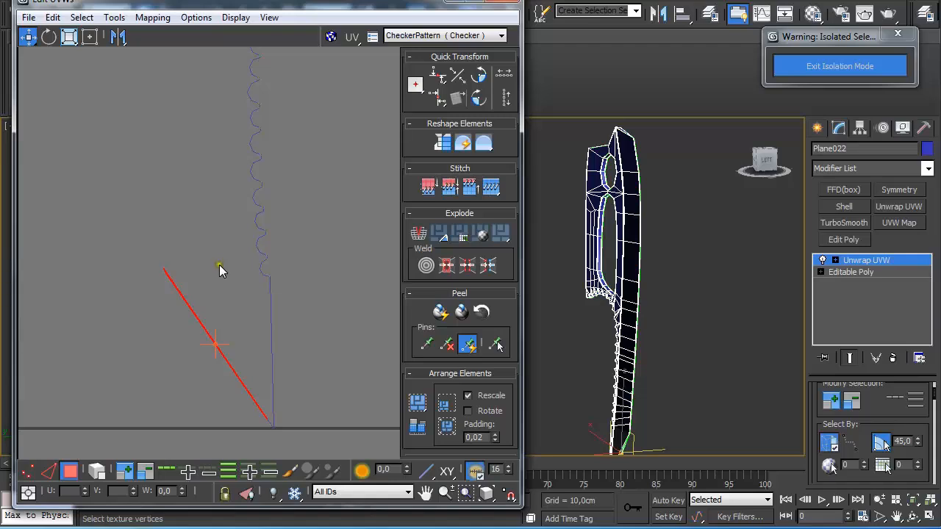
{"action": "middle_click_drag", "start_coordinate": [266, 309], "coordinate": [241, 245], "text": "alt"}
{"action": "scroll", "coordinate": [245, 304], "scroll_direction": "up", "scroll_amount": 1, "text": "alt"}
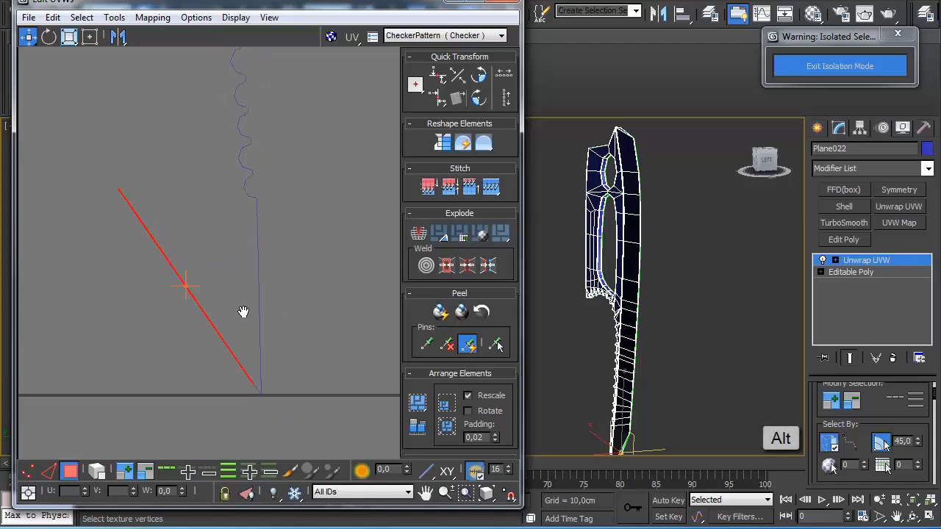
{"action": "middle_click_drag", "start_coordinate": [246, 331], "coordinate": [230, 243], "text": "alt"}
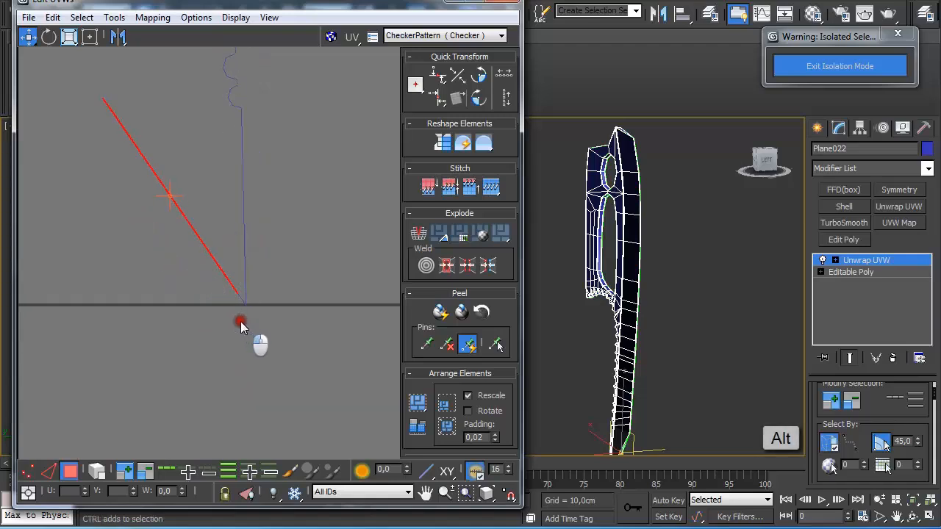
{"action": "left_click", "coordinate": [240, 322], "text": "alt"}
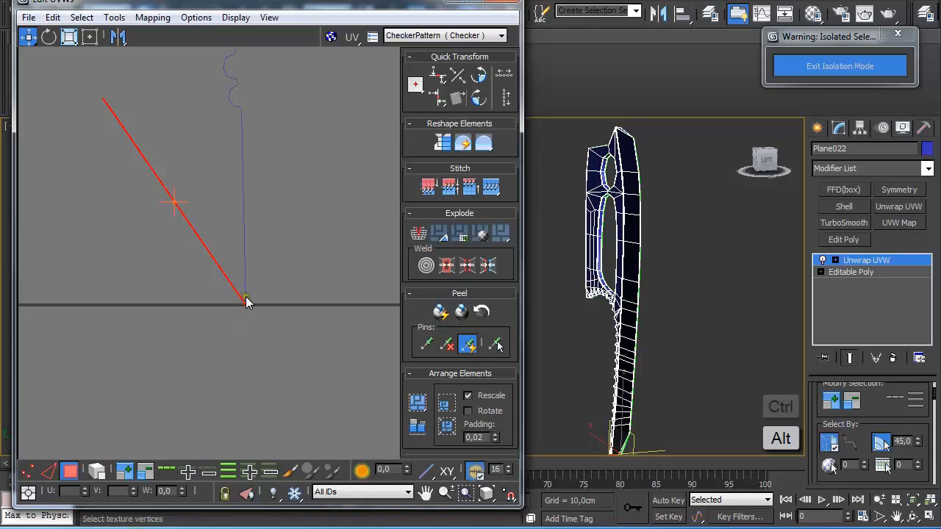
{"action": "scroll", "coordinate": [246, 297], "scroll_direction": "down", "scroll_amount": 2, "text": "ctrl"}
{"action": "middle_click_drag", "start_coordinate": [243, 224], "coordinate": [271, 279], "text": "ctrl"}
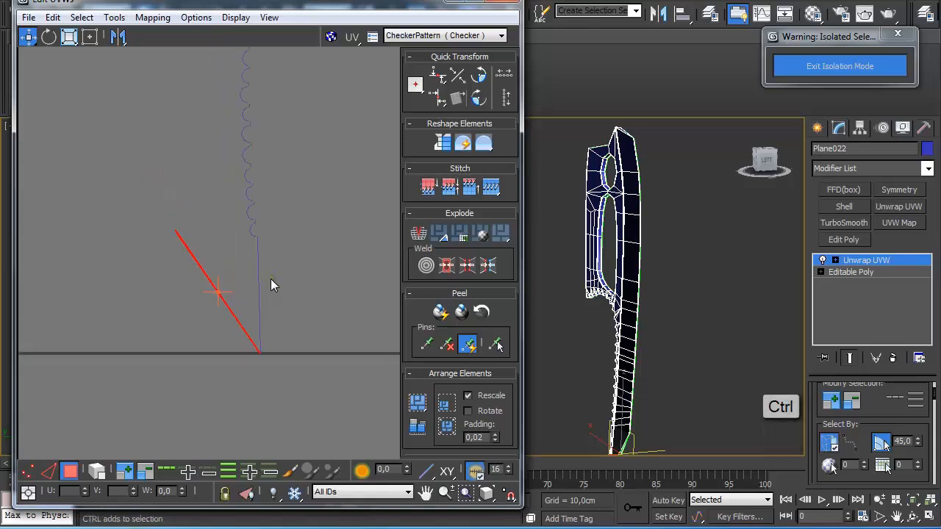
{"action": "scroll", "coordinate": [259, 266], "scroll_direction": "down", "scroll_amount": 2}
{"action": "key", "text": "ctrl+b"}
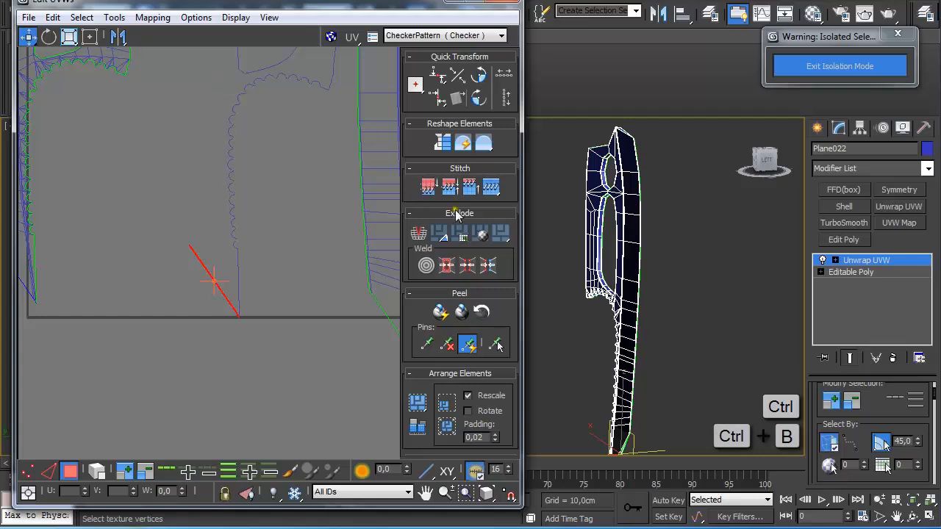
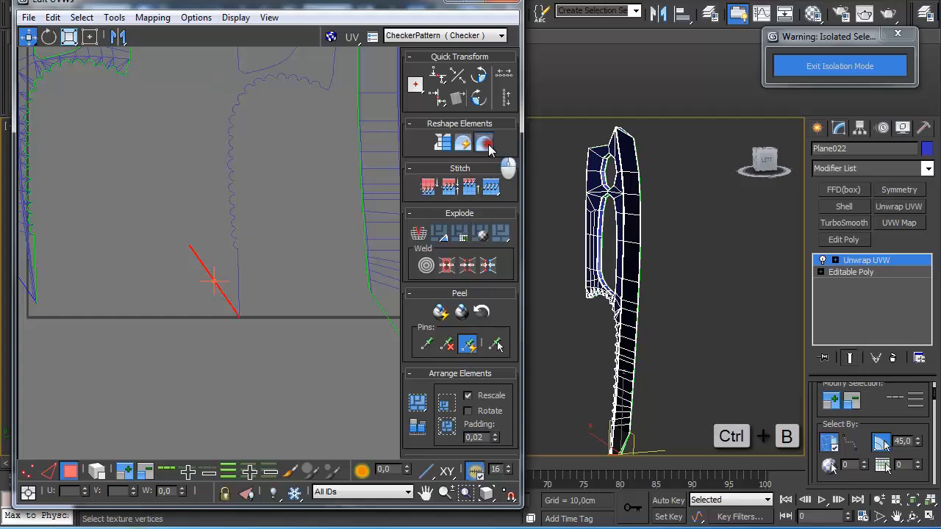
- Relax the slanted-edge shell by edge angles, followed by face angles, with 100 iterations and an amount of 0,1
{"action": "left_click", "coordinate": [489, 149]}
{"action": "left_click_drag", "start_coordinate": [489, 158], "coordinate": [488, 168]}
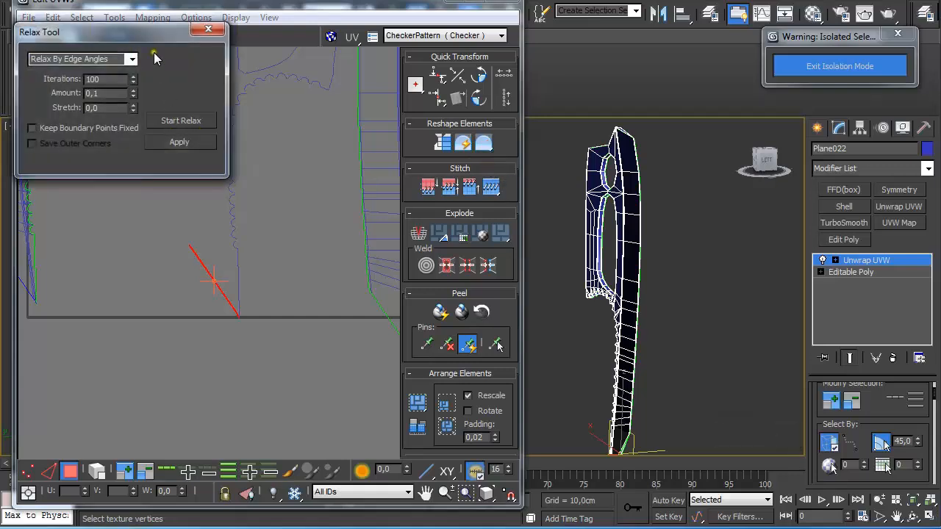
{"action": "left_click_drag", "start_coordinate": [149, 32], "coordinate": [550, 52]}
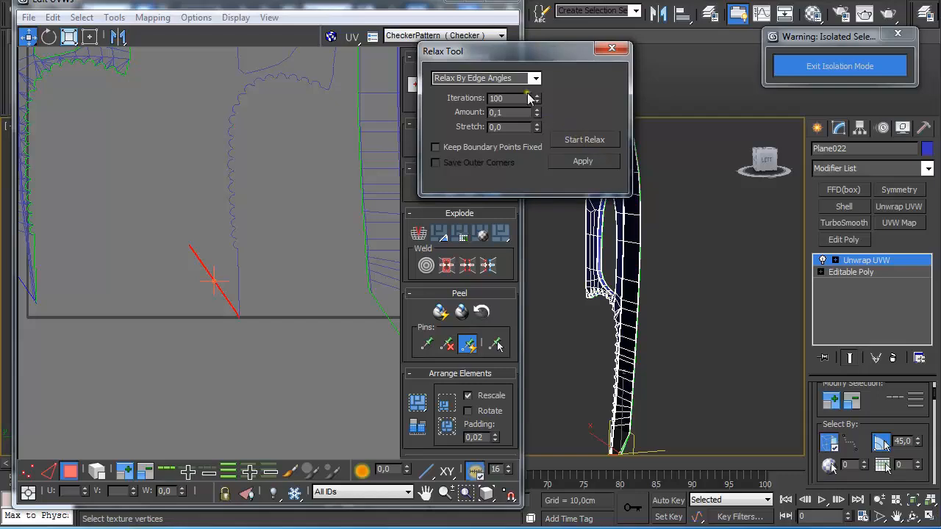
{"action": "left_click", "coordinate": [582, 141]}
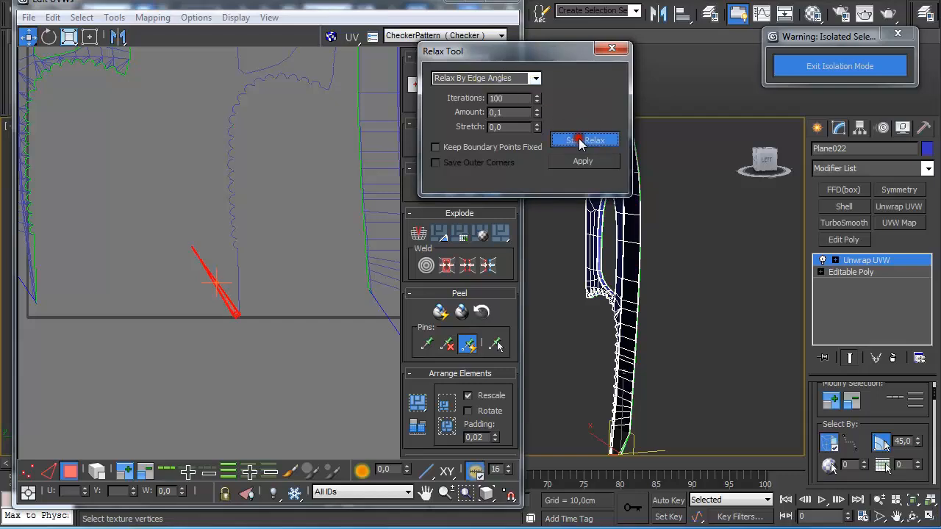
{"action": "left_click", "coordinate": [536, 78]}
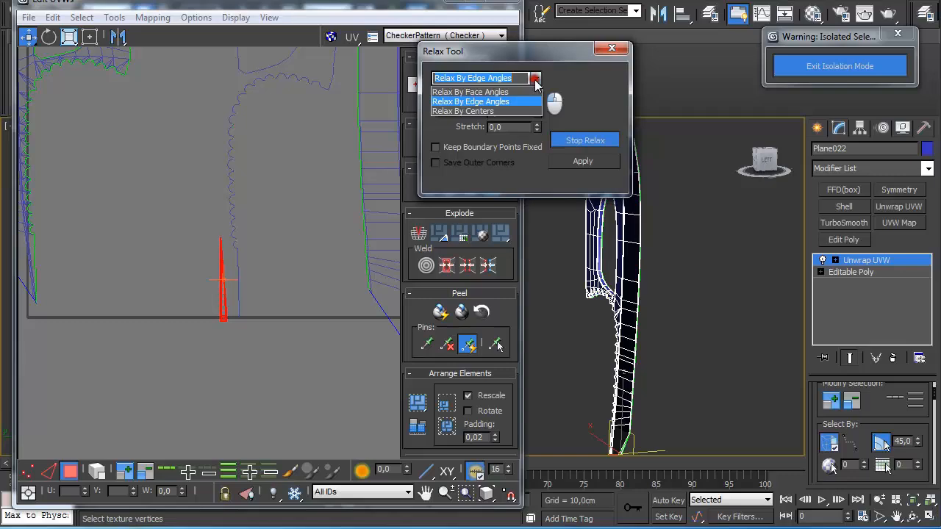
{"action": "left_click", "coordinate": [530, 92]}
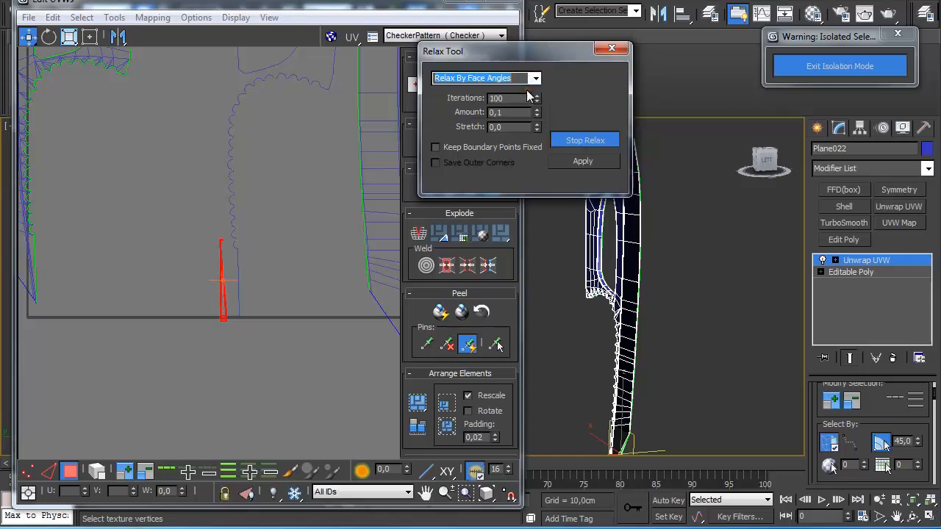
{"action": "left_click", "coordinate": [582, 140]}
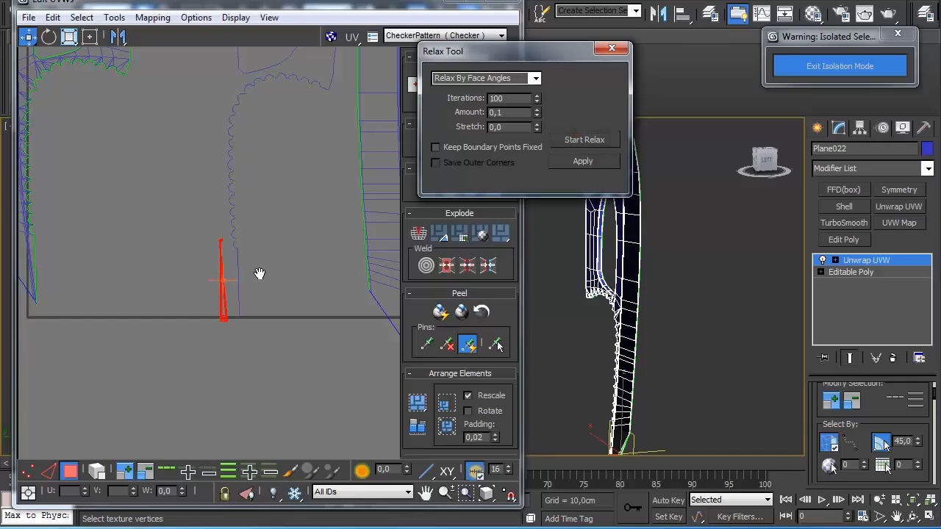
- Switch to vertex editing and move the folded-over end vertex of the relaxed strip up beyond its narrow upper end
{"action": "scroll", "coordinate": [267, 275], "scroll_direction": "up", "scroll_amount": 5}
{"action": "middle_click_drag", "start_coordinate": [205, 133], "coordinate": [250, 257]}
{"action": "scroll", "coordinate": [262, 265], "scroll_direction": "up", "scroll_amount": 4}
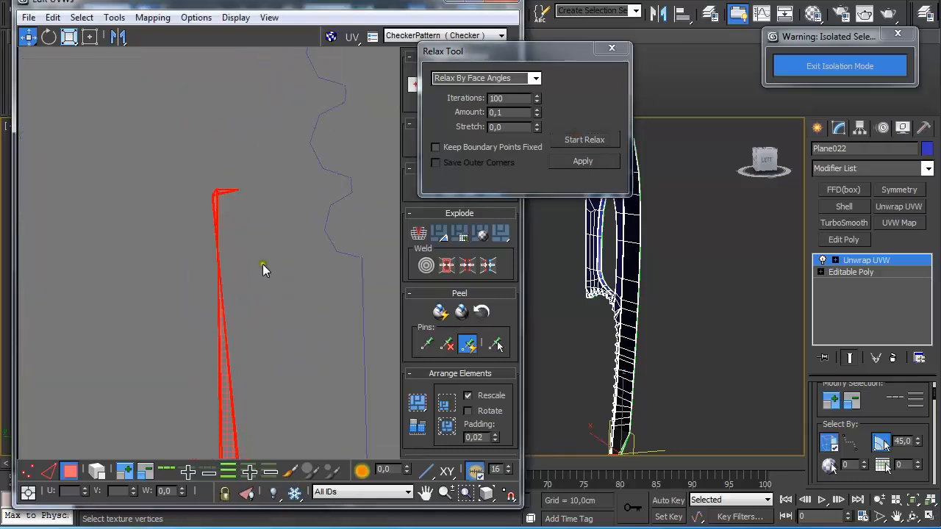
{"action": "left_click", "coordinate": [28, 471]}
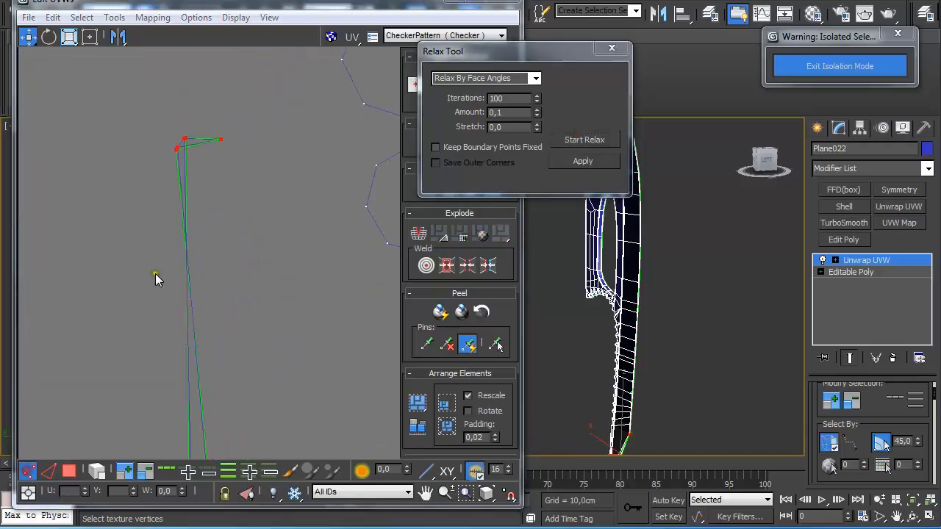
{"action": "middle_click_drag", "start_coordinate": [222, 170], "coordinate": [241, 206]}
{"action": "left_click_drag", "start_coordinate": [218, 156], "coordinate": [266, 214]}
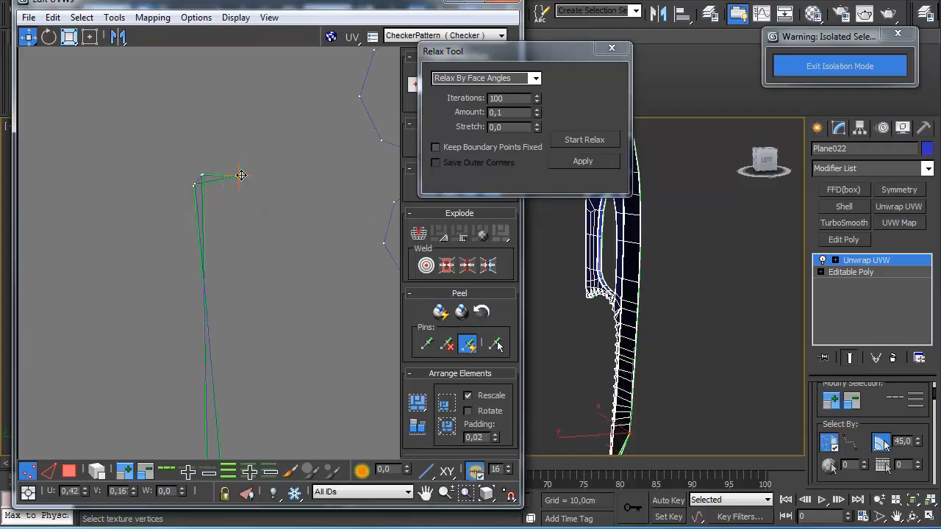
{"action": "left_click_drag", "start_coordinate": [241, 175], "coordinate": [188, 160]}
- Move the right vertex below the strip's upper tip across to the left side to untwist the long edges
{"action": "scroll", "coordinate": [203, 197], "scroll_direction": "up", "scroll_amount": 3}
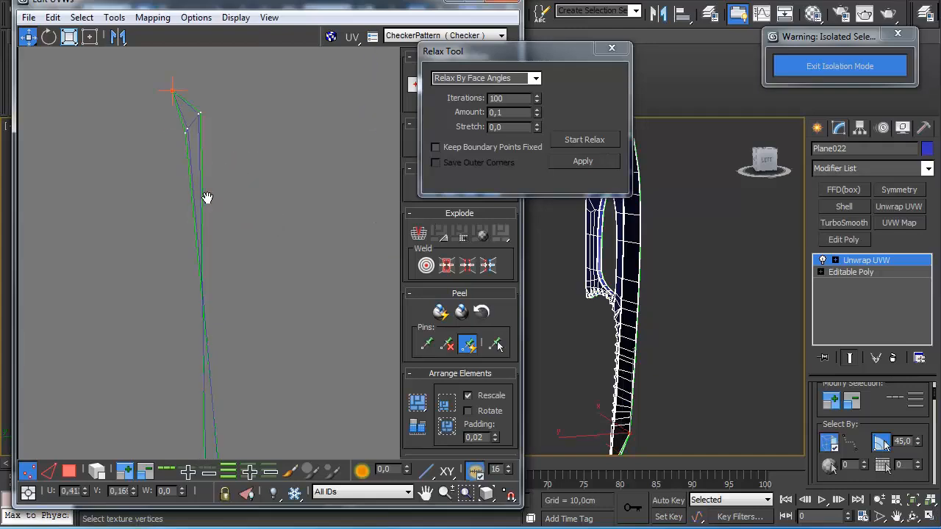
{"action": "middle_click_drag", "start_coordinate": [218, 177], "coordinate": [210, 271]}
{"action": "left_click", "coordinate": [206, 150]}
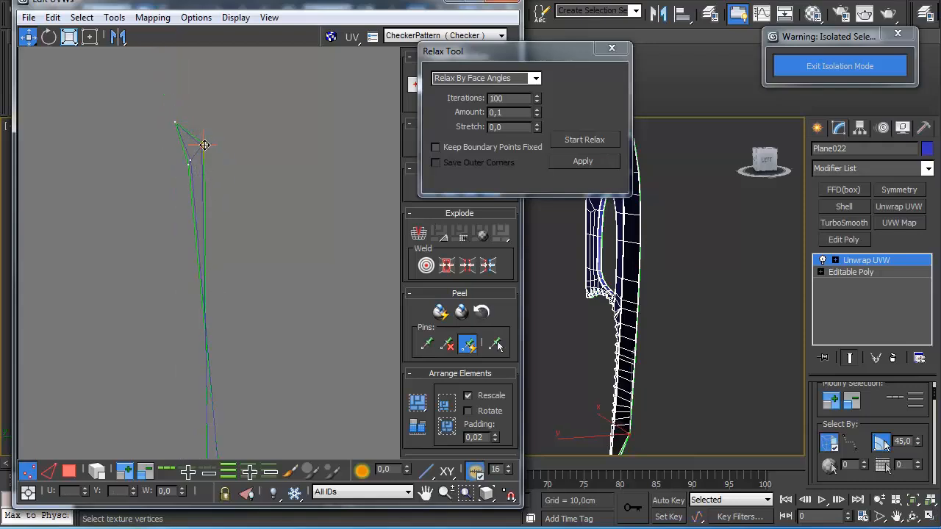
{"action": "left_click_drag", "start_coordinate": [205, 145], "coordinate": [174, 164]}
{"action": "scroll", "coordinate": [201, 195], "scroll_direction": "up", "scroll_amount": 3}
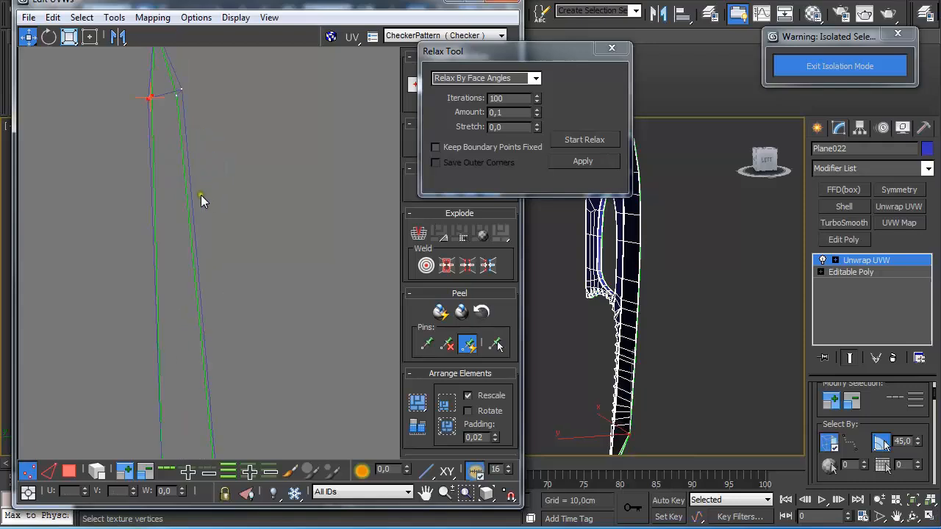
- Move the upper right corner vertex beneath the strip's tip next to the vertex on the left side
{"action": "scroll", "coordinate": [206, 199], "scroll_direction": "down", "scroll_amount": 5}
{"action": "scroll", "coordinate": [220, 253], "scroll_direction": "up", "scroll_amount": 3}
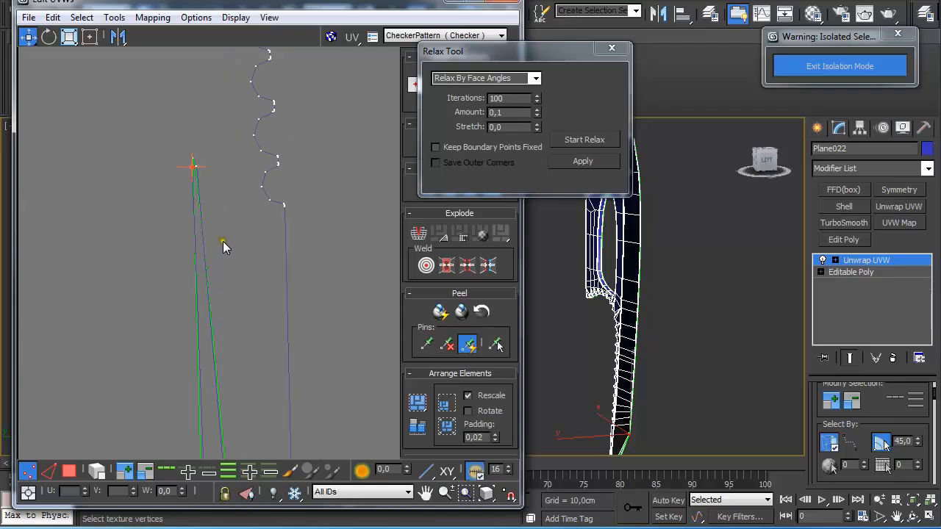
{"action": "middle_click_drag", "start_coordinate": [219, 209], "coordinate": [239, 257]}
{"action": "scroll", "coordinate": [242, 259], "scroll_direction": "up", "scroll_amount": 4}
{"action": "middle_click_drag", "start_coordinate": [231, 214], "coordinate": [280, 300]}
{"action": "scroll", "coordinate": [247, 250], "scroll_direction": "up", "scroll_amount": 5}
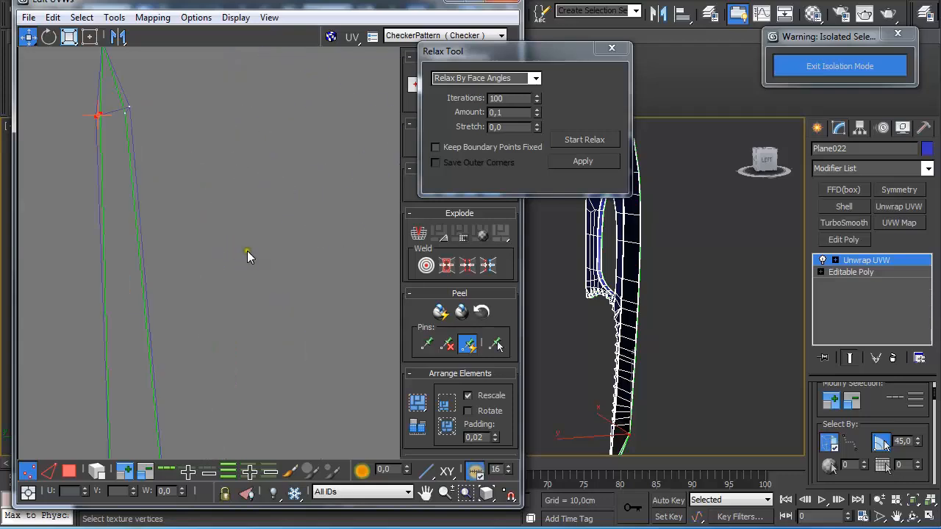
{"action": "middle_click_drag", "start_coordinate": [110, 88], "coordinate": [253, 267]}
{"action": "scroll", "coordinate": [250, 271], "scroll_direction": "up", "scroll_amount": 1}
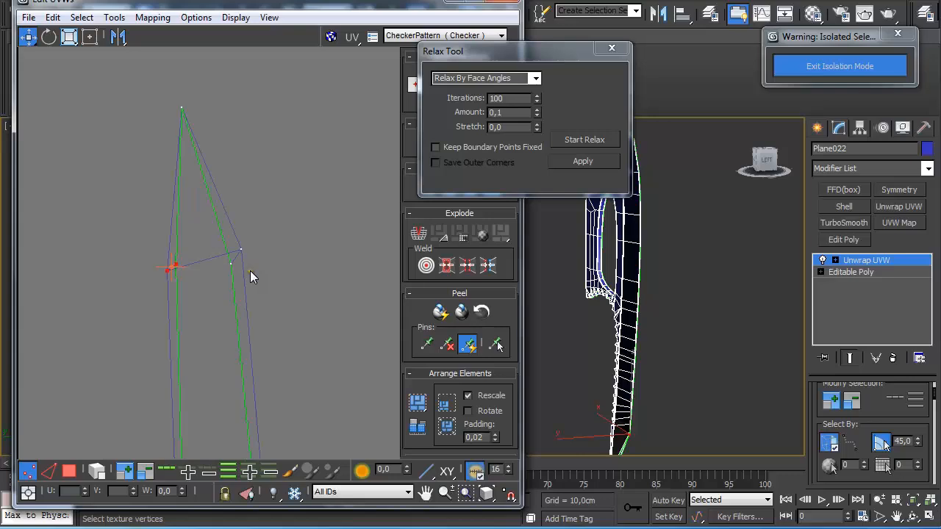
{"action": "left_click_drag", "start_coordinate": [242, 250], "coordinate": [180, 269]}
{"action": "scroll", "coordinate": [199, 272], "scroll_direction": "down", "scroll_amount": 5}
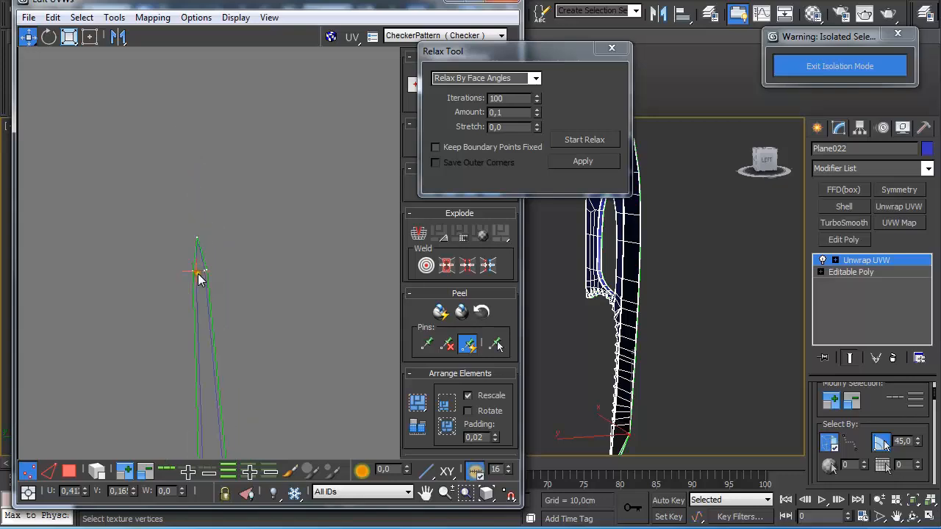
{"action": "scroll", "coordinate": [331, 151], "scroll_direction": "down", "scroll_amount": 4}
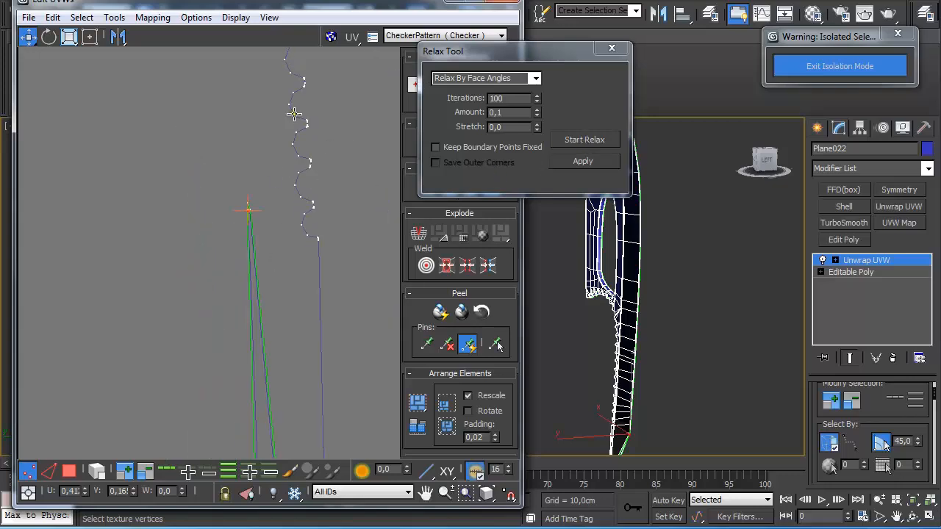
- In polygon mode, select the rim faces along the blade's top edge and break them off as a separate UV shell
{"action": "left_click", "coordinate": [70, 471]}
{"action": "middle_click_drag", "start_coordinate": [215, 130], "coordinate": [212, 328]}
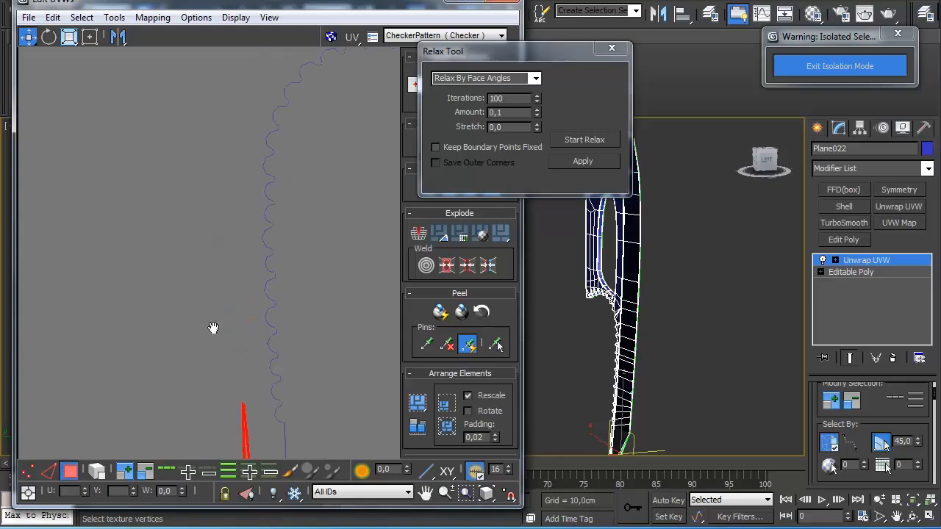
{"action": "middle_click_drag", "start_coordinate": [262, 149], "coordinate": [261, 325]}
{"action": "scroll", "coordinate": [252, 217], "scroll_direction": "down", "scroll_amount": 4}
{"action": "middle_click_drag", "start_coordinate": [251, 147], "coordinate": [229, 260]}
{"action": "scroll", "coordinate": [234, 220], "scroll_direction": "up", "scroll_amount": 3}
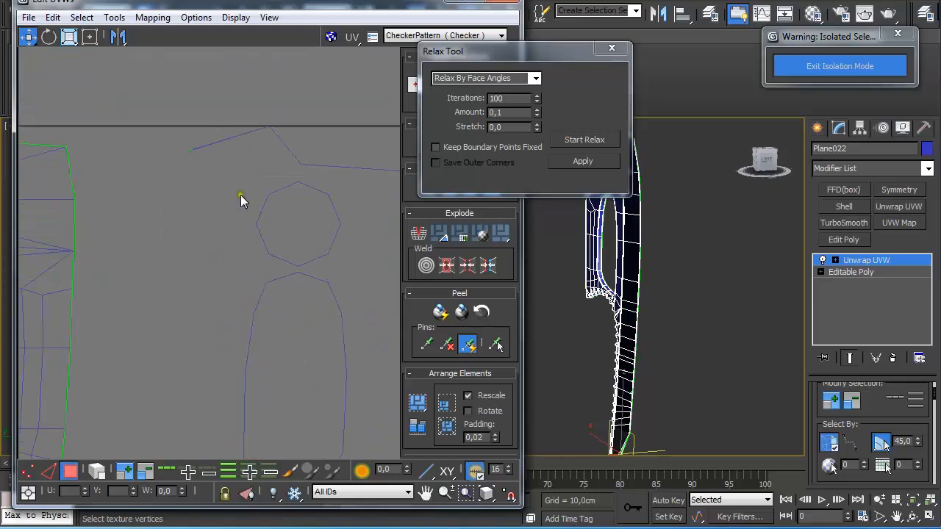
{"action": "middle_click_drag", "start_coordinate": [241, 201], "coordinate": [159, 257]}
{"action": "left_click_drag", "start_coordinate": [84, 166], "coordinate": [324, 236]}
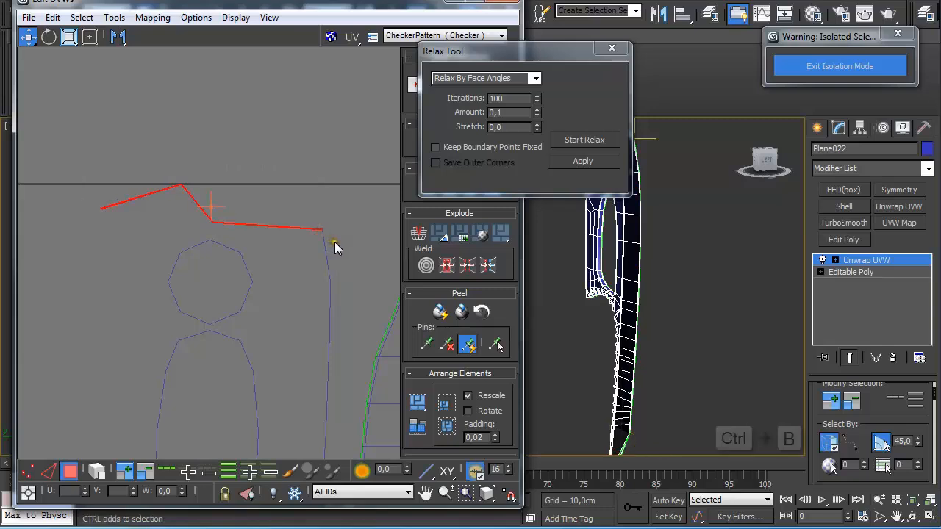
{"action": "key", "text": "ctrl+b"}
- Relax the top-edge shell by edge angles and then by face angles, with 100 iterations and an amount of 0,1
{"action": "left_click", "coordinate": [535, 78]}
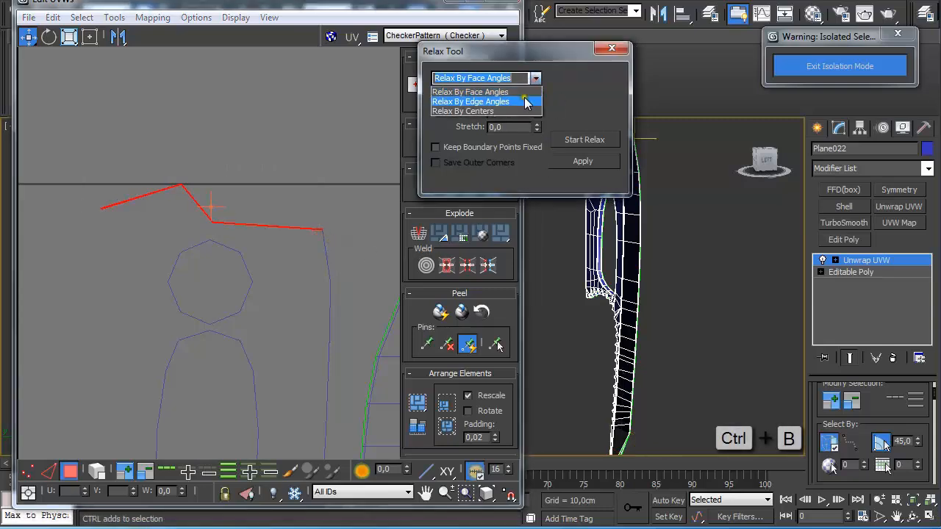
{"action": "left_click", "coordinate": [528, 98]}
{"action": "left_click", "coordinate": [591, 140]}
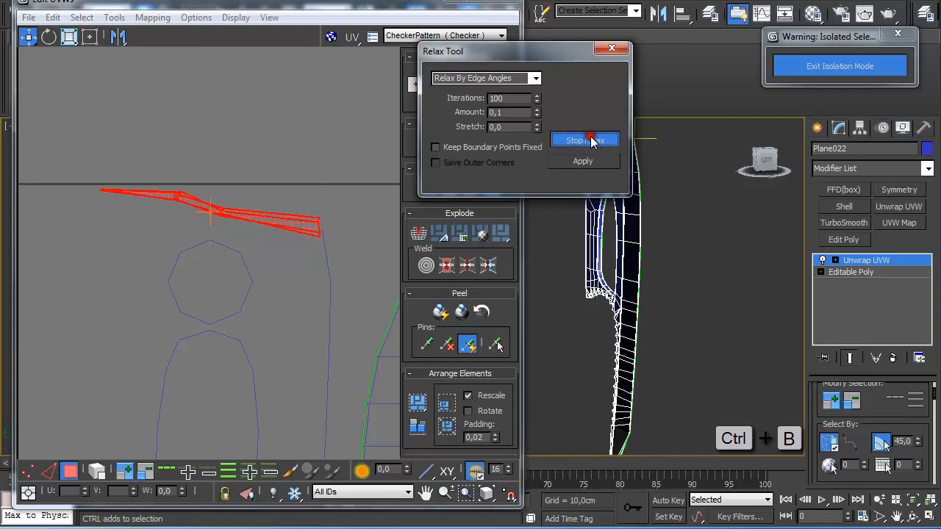
{"action": "left_click", "coordinate": [535, 78]}
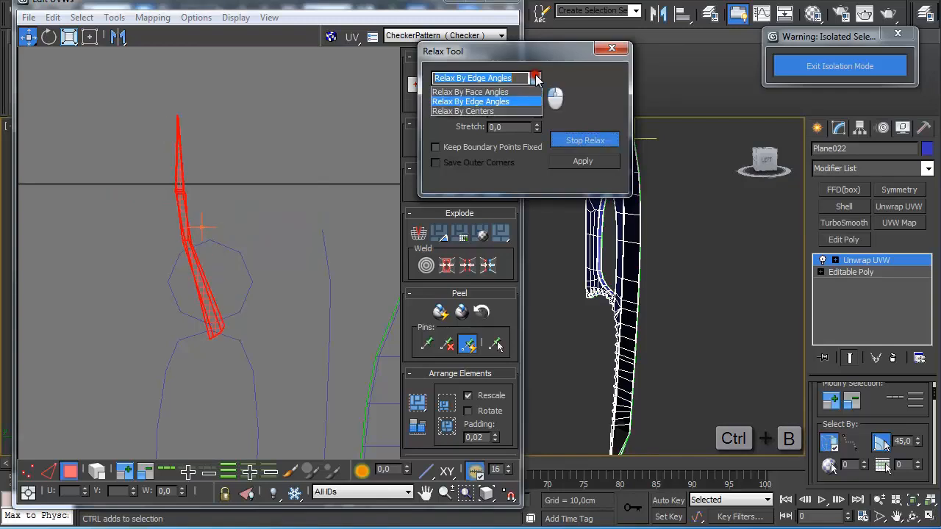
{"action": "left_click", "coordinate": [522, 91]}
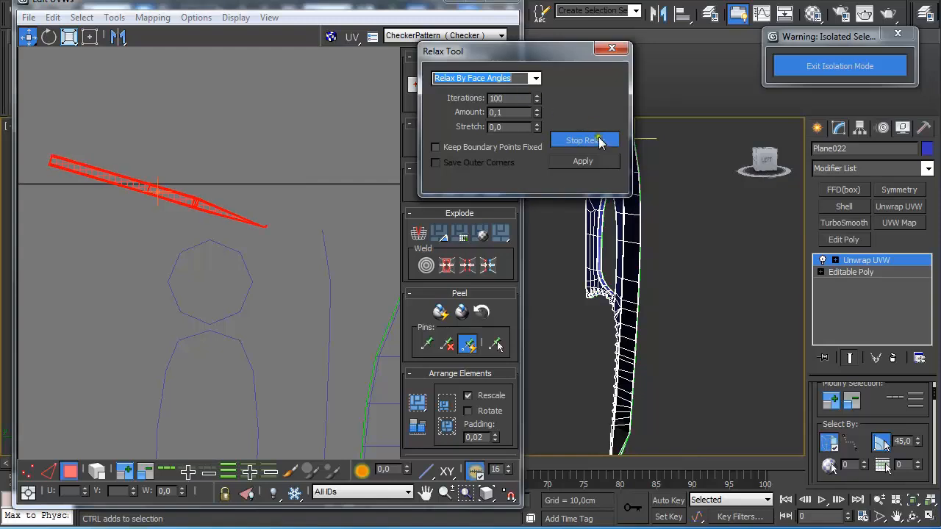
{"action": "left_click", "coordinate": [588, 139]}
- In vertex mode, untwist the pointed end of the relaxed top-edge strip by moving its crossed vertices apart and shifting the tip vertex
{"action": "scroll", "coordinate": [338, 263], "scroll_direction": "up", "scroll_amount": 3}
{"action": "middle_click_drag", "start_coordinate": [341, 260], "coordinate": [125, 337]}
{"action": "scroll", "coordinate": [127, 336], "scroll_direction": "up", "scroll_amount": 3}
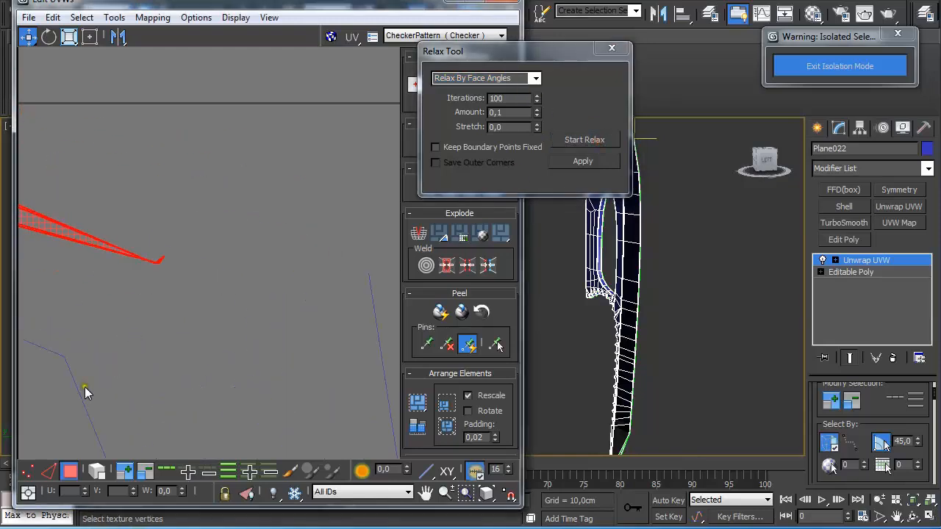
{"action": "middle_click_drag", "start_coordinate": [85, 389], "coordinate": [189, 364]}
{"action": "left_click", "coordinate": [27, 474]}
{"action": "scroll", "coordinate": [253, 262], "scroll_direction": "up", "scroll_amount": 3}
{"action": "middle_click_drag", "start_coordinate": [252, 262], "coordinate": [208, 304]}
{"action": "left_click_drag", "start_coordinate": [246, 236], "coordinate": [248, 264]}
{"action": "middle_click_drag", "start_coordinate": [250, 265], "coordinate": [269, 259]}
{"action": "scroll", "coordinate": [279, 268], "scroll_direction": "up", "scroll_amount": 3}
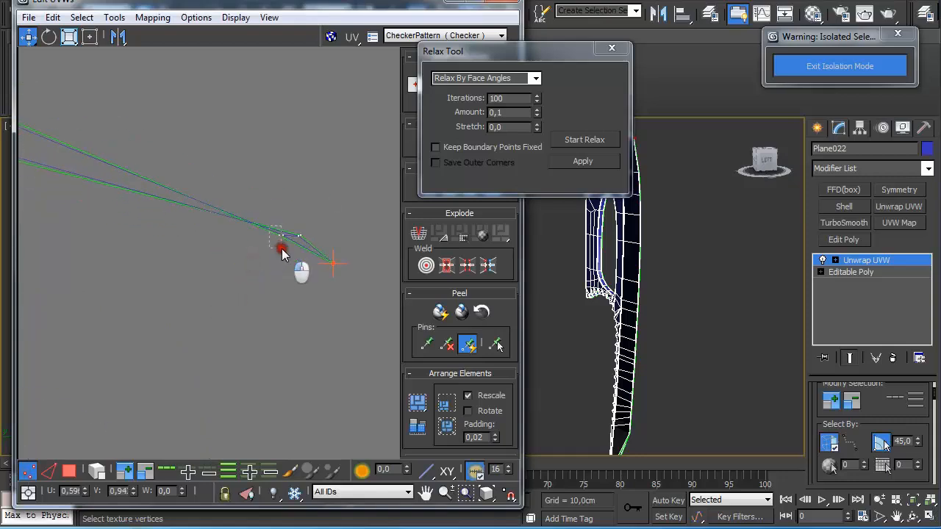
{"action": "left_click_drag", "start_coordinate": [288, 253], "coordinate": [303, 237]}
{"action": "key", "text": "ctrl+z"}
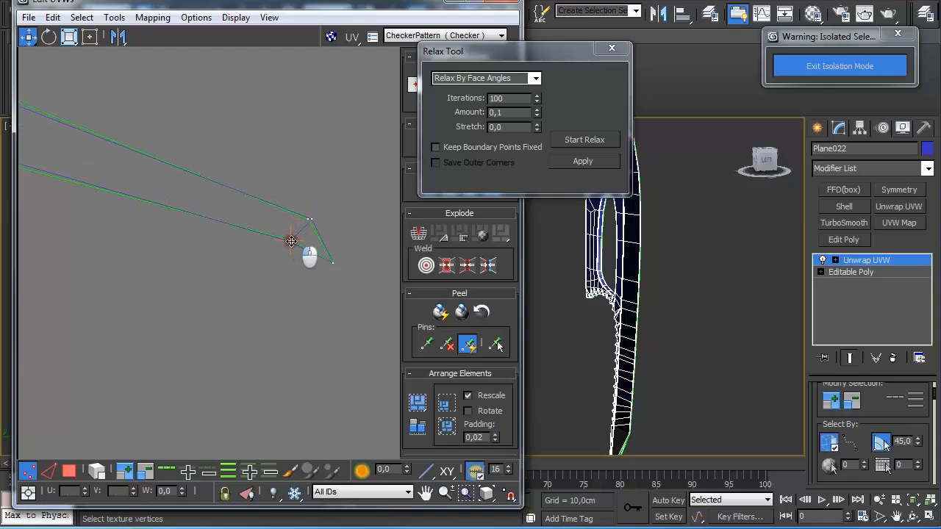
{"action": "left_click_drag", "start_coordinate": [340, 275], "coordinate": [321, 250]}
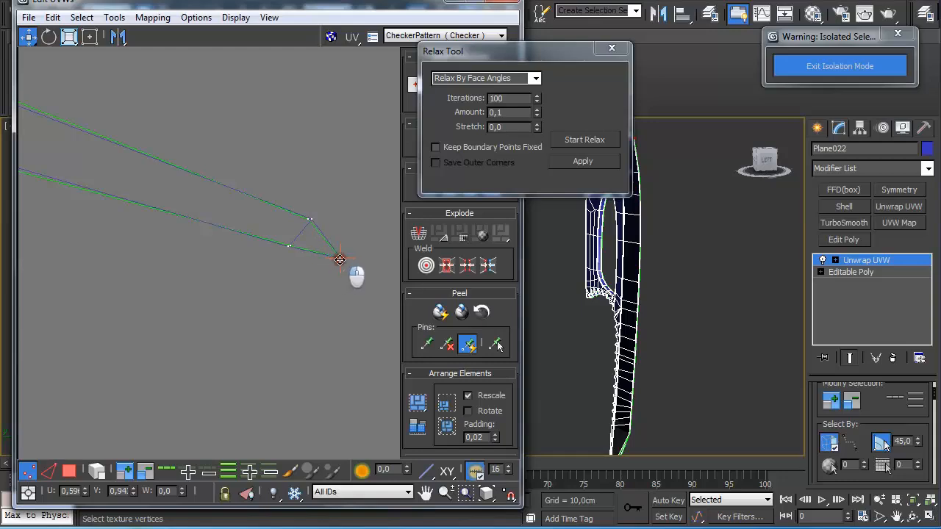
- Move the overlapping upper and lower vertices near the strip's tip so the border edges lie outside the inner edges
{"action": "scroll", "coordinate": [342, 256], "scroll_direction": "up", "scroll_amount": 4}
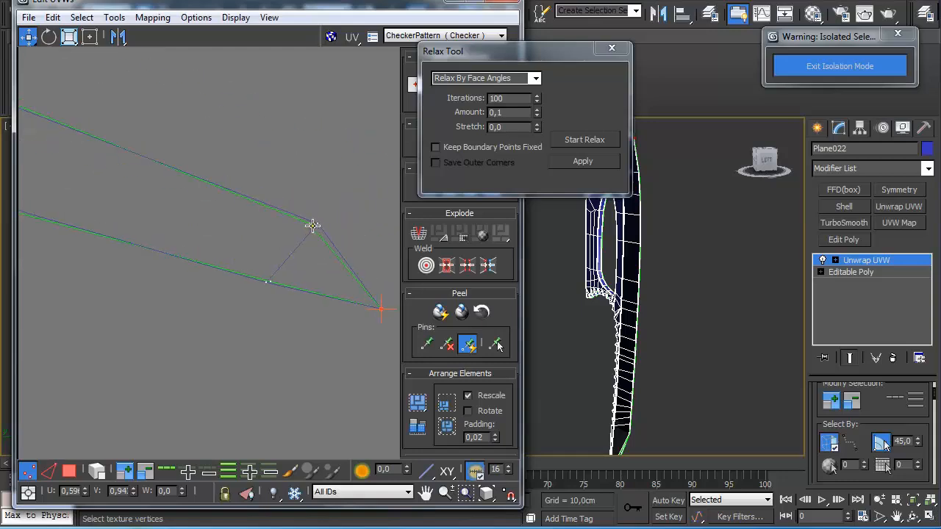
{"action": "left_click_drag", "start_coordinate": [310, 226], "coordinate": [321, 214]}
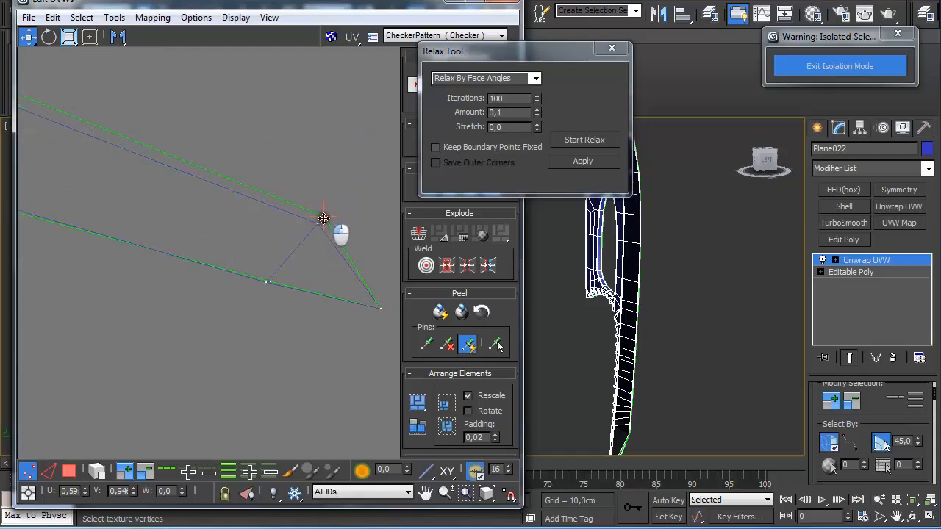
{"action": "left_click", "coordinate": [269, 282]}
{"action": "mouse_move", "coordinate": [269, 282]}
{"action": "left_mouse_down"}
{"action": "mouse_move", "coordinate": [264, 290]}
{"action": "mouse_move", "coordinate": [277, 276]}
{"action": "left_mouse_up"}
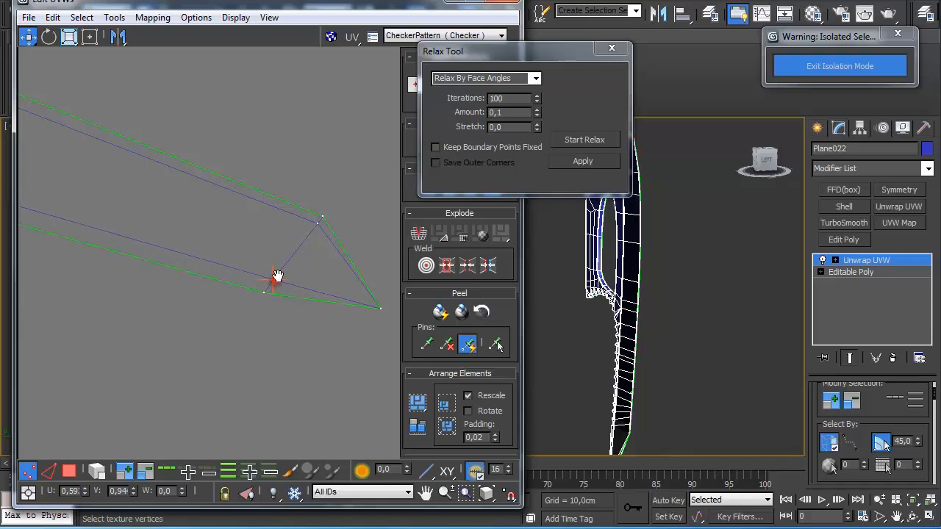
{"action": "scroll", "coordinate": [278, 273], "scroll_direction": "down", "scroll_amount": 6}
{"action": "scroll", "coordinate": [287, 274], "scroll_direction": "down", "scroll_amount": 3}
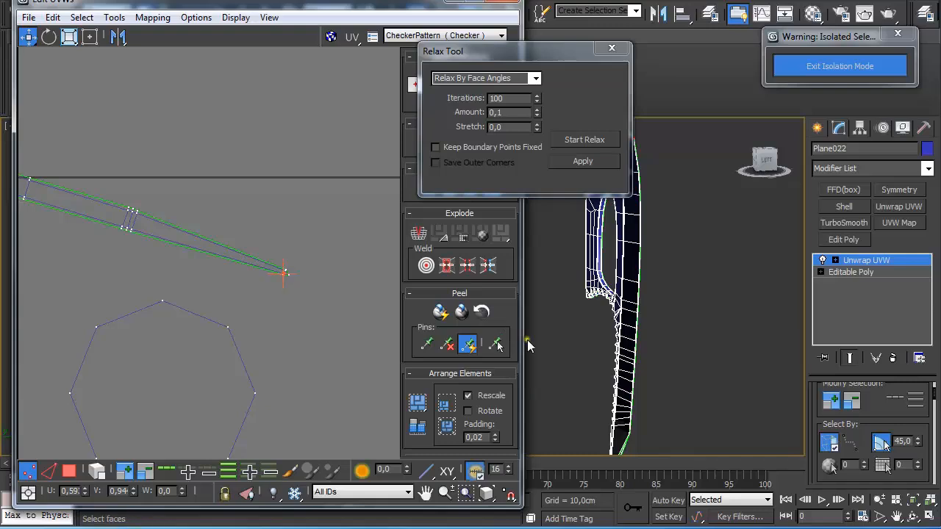
- In edge mode, select a cross edge on the small hole's inner rim, extend it as a loop and break it
{"action": "middle_click_drag", "start_coordinate": [651, 310], "coordinate": [731, 383]}
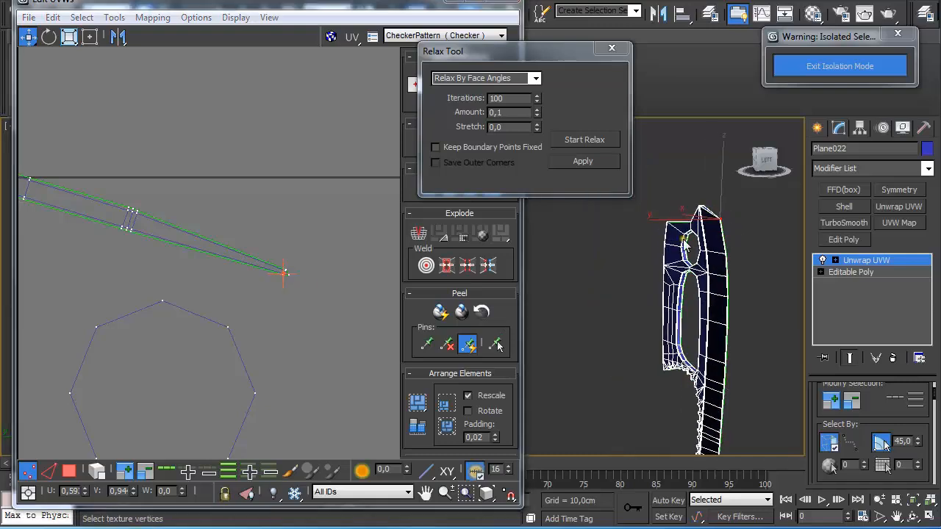
{"action": "scroll", "coordinate": [319, 315], "scroll_direction": "down", "scroll_amount": 3}
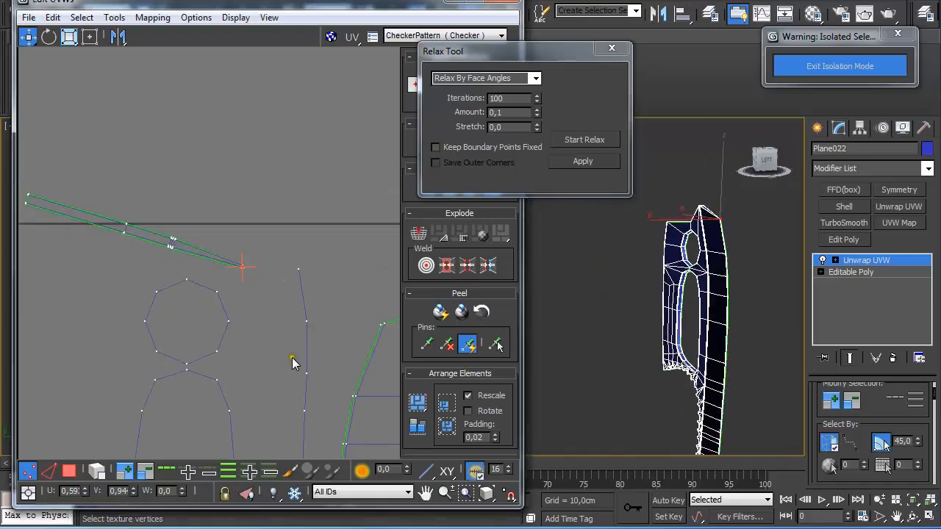
{"action": "middle_click_drag", "start_coordinate": [294, 361], "coordinate": [291, 346]}
{"action": "scroll", "coordinate": [653, 345], "scroll_direction": "up", "scroll_amount": 3}
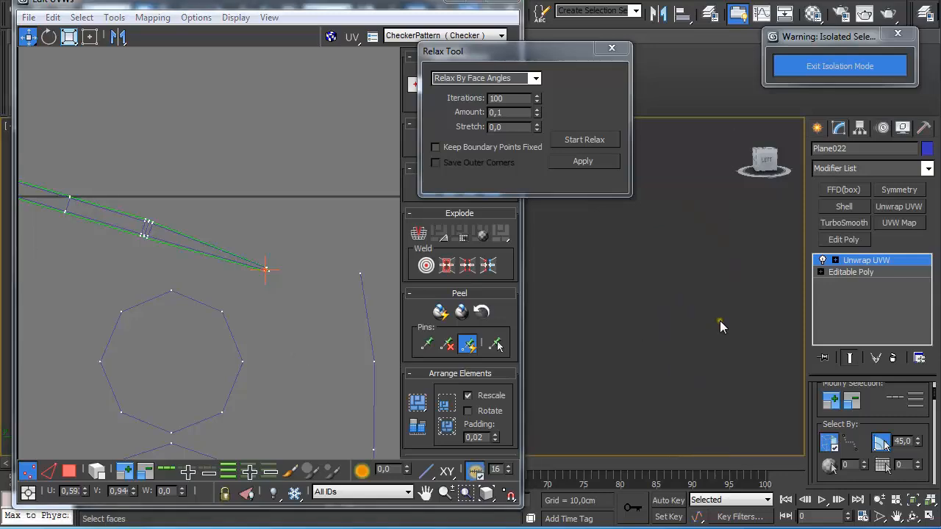
{"action": "middle_click_drag", "start_coordinate": [720, 320], "coordinate": [574, 327]}
{"action": "key", "text": "2"}
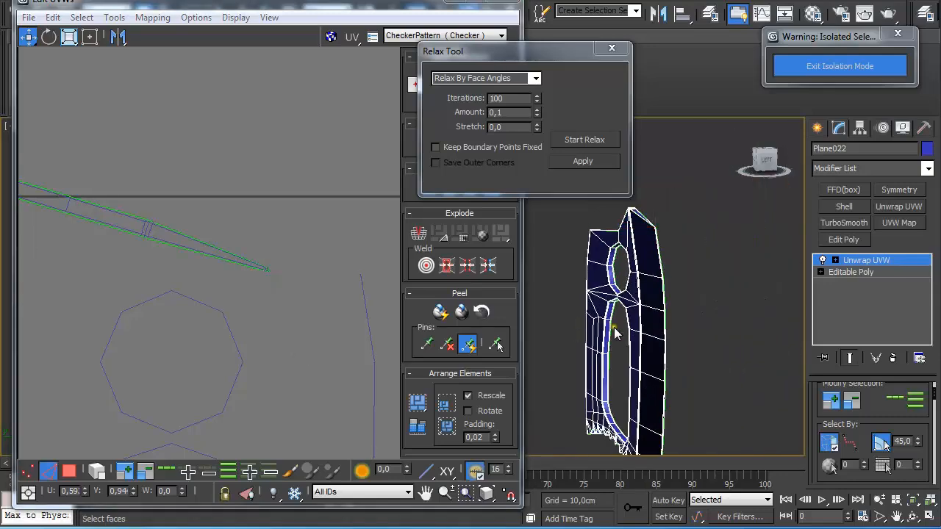
{"action": "scroll", "coordinate": [621, 327], "scroll_direction": "up", "scroll_amount": 3}
{"action": "scroll", "coordinate": [622, 331], "scroll_direction": "up", "scroll_amount": 2}
{"action": "scroll", "coordinate": [649, 343], "scroll_direction": "up", "scroll_amount": 2}
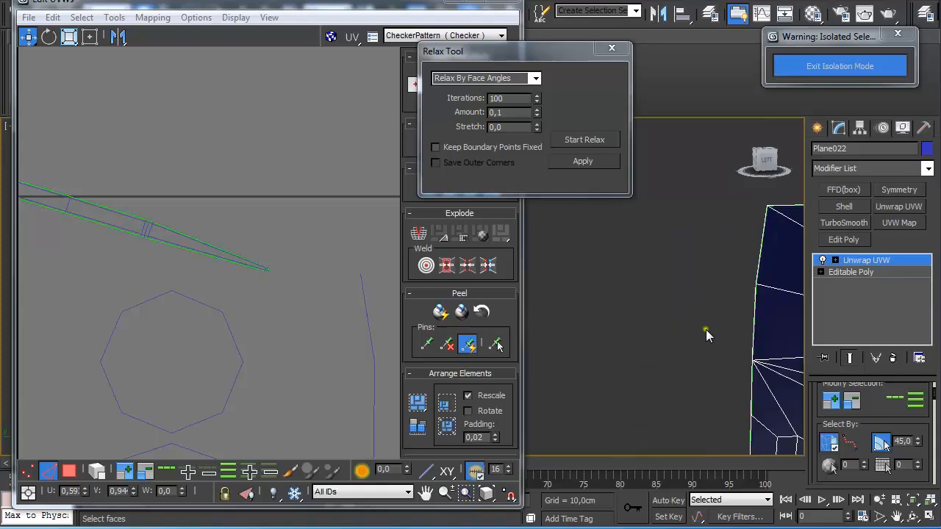
{"action": "middle_click_drag", "start_coordinate": [683, 301], "coordinate": [533, 290]}
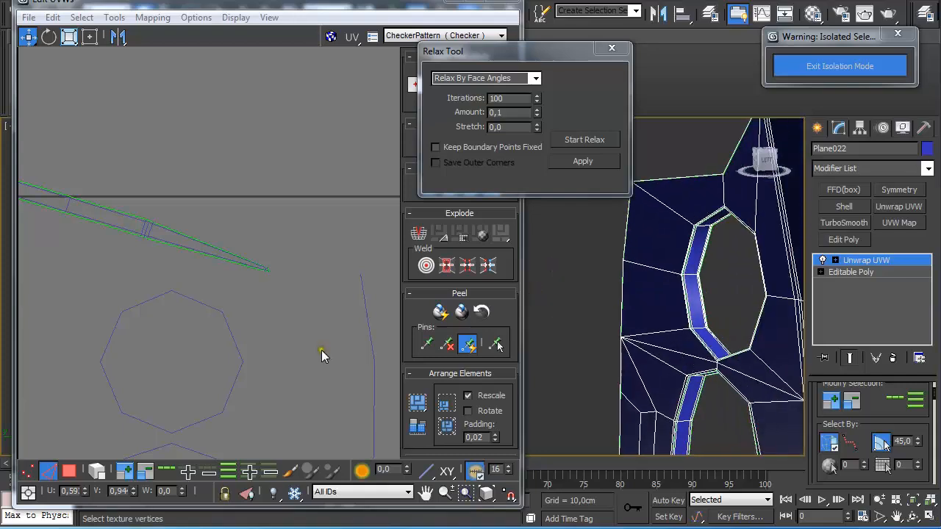
{"action": "left_click", "coordinate": [689, 275]}
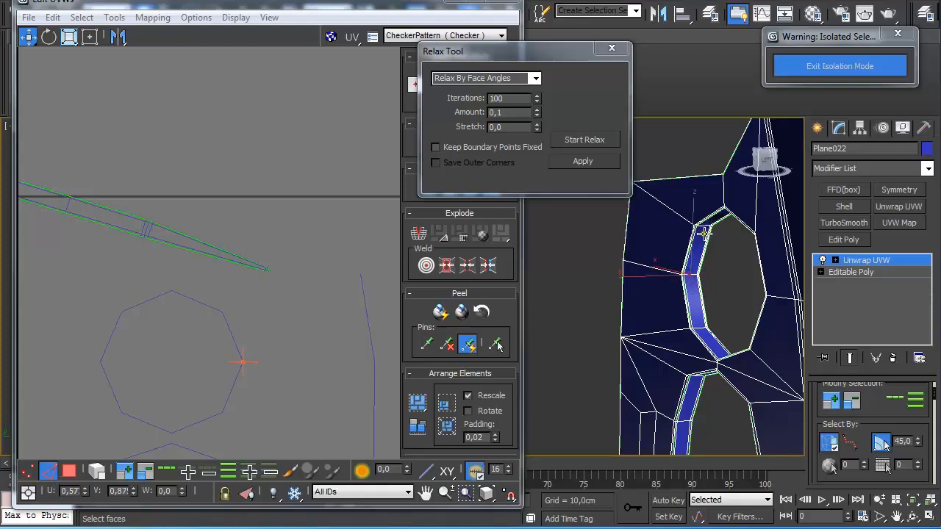
{"action": "left_click", "coordinate": [167, 470]}
{"action": "key", "text": "ctrl+b"}
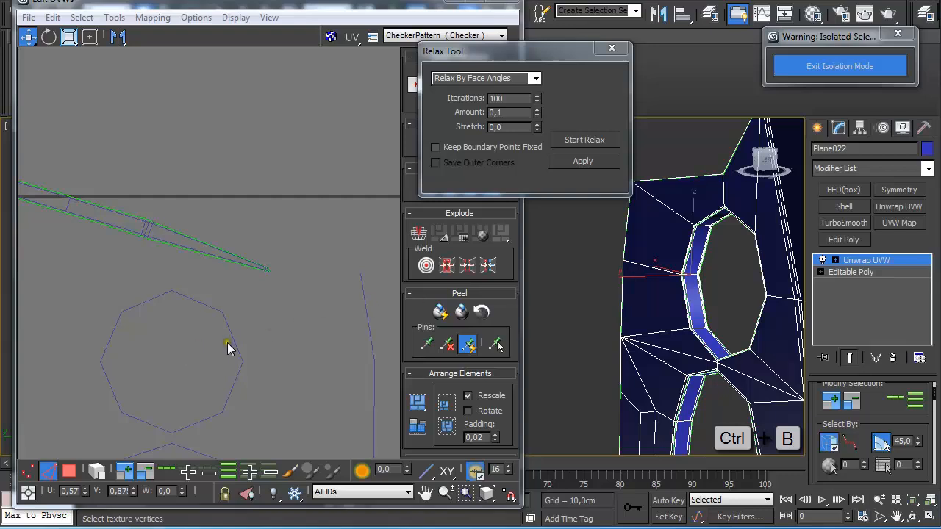
- Select the small hole's rim as a whole element and relax it by edge angles and then by face angles
{"action": "left_click", "coordinate": [246, 395]}
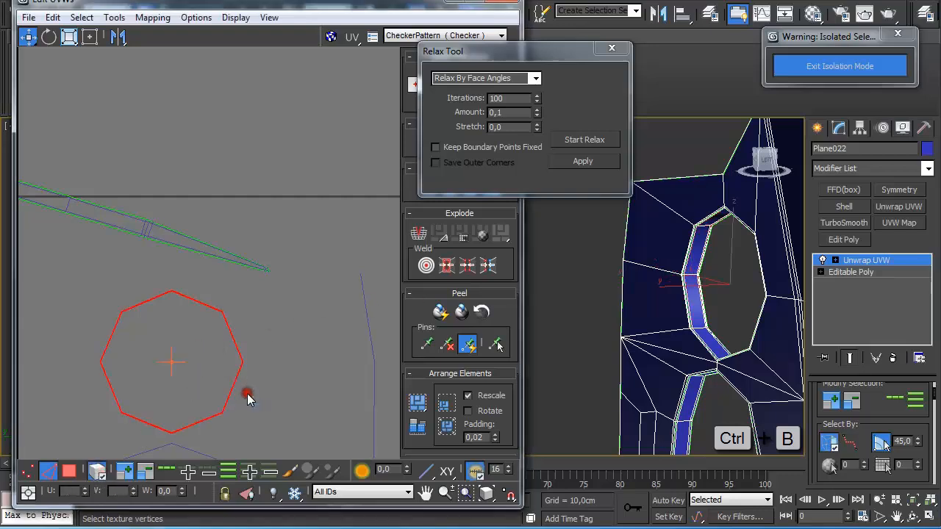
{"action": "left_click", "coordinate": [535, 78]}
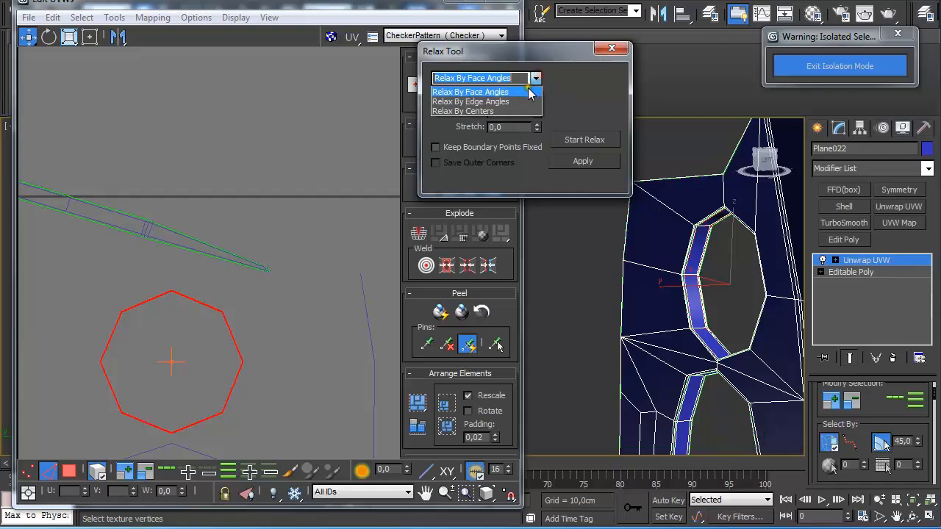
{"action": "left_click", "coordinate": [519, 102]}
{"action": "left_click", "coordinate": [574, 141]}
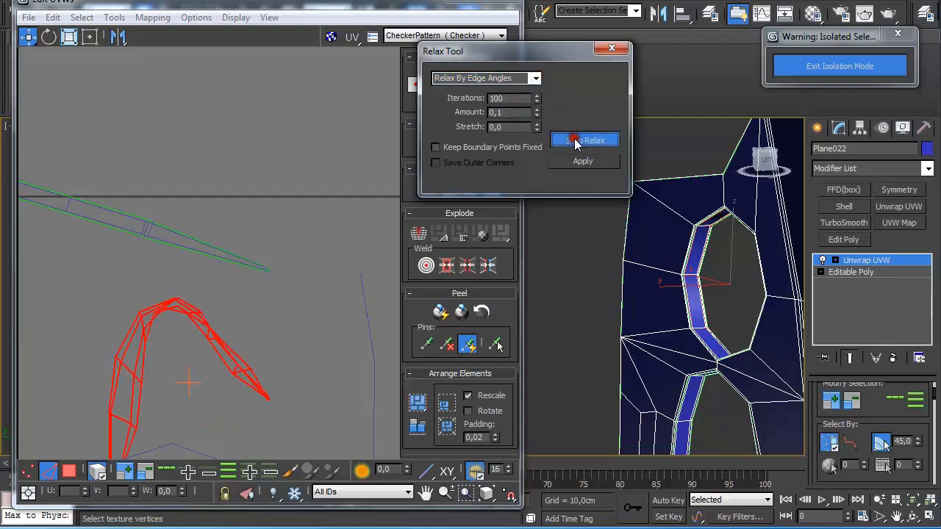
{"action": "left_click", "coordinate": [531, 77]}
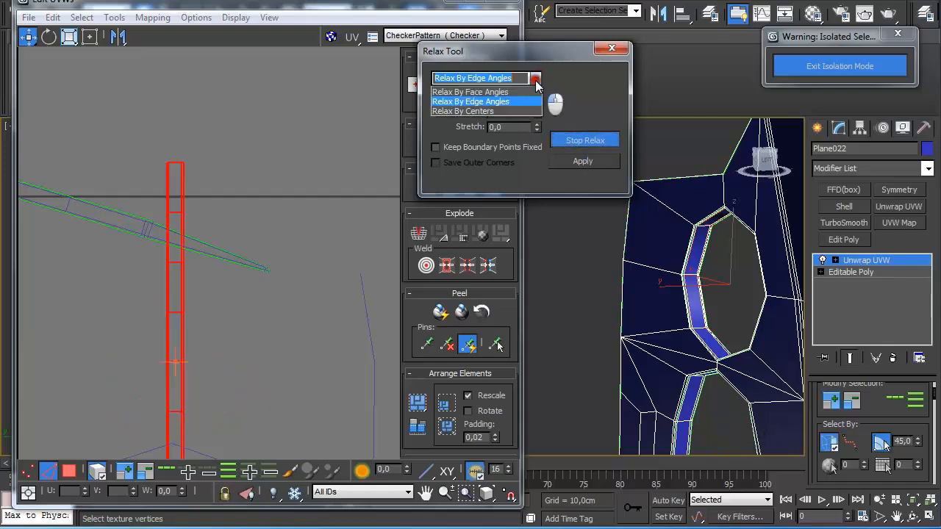
{"action": "left_click", "coordinate": [523, 87]}
{"action": "left_click", "coordinate": [585, 140]}
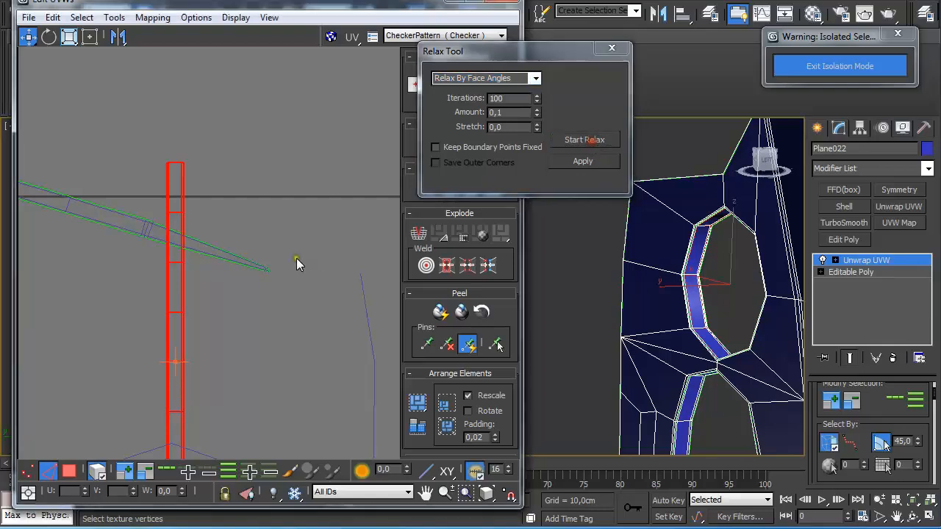
- Move the straightened small-hole strip beneath the left end of the slanted top-edge strip
{"action": "scroll", "coordinate": [224, 310], "scroll_direction": "down", "scroll_amount": 2}
{"action": "left_click", "coordinate": [140, 280]}
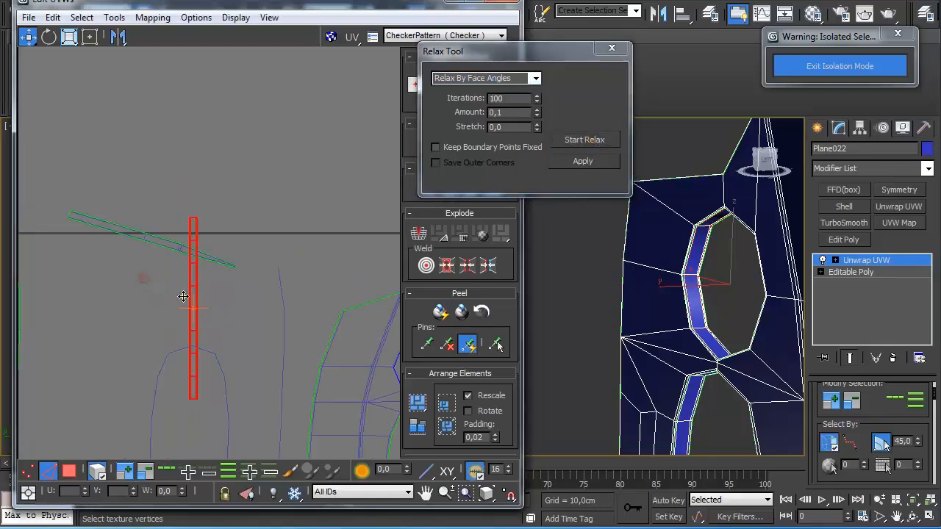
{"action": "middle_click_drag", "start_coordinate": [195, 299], "coordinate": [143, 210]}
- Turn off element selection and break the cross edge of the large hole's rim near its upper end
{"action": "scroll", "coordinate": [143, 211], "scroll_direction": "up", "scroll_amount": 2}
{"action": "middle_click_drag", "start_coordinate": [624, 370], "coordinate": [603, 248], "text": "alt"}
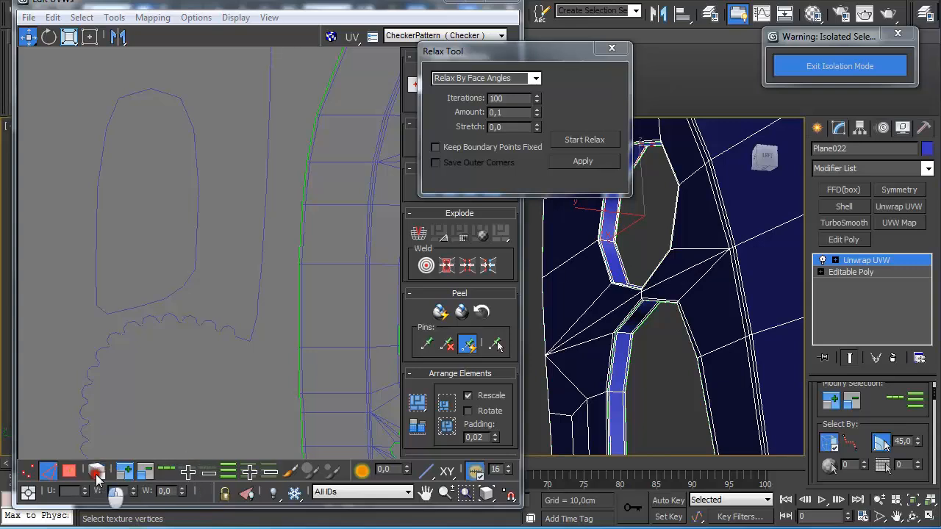
{"action": "left_click", "coordinate": [623, 335]}
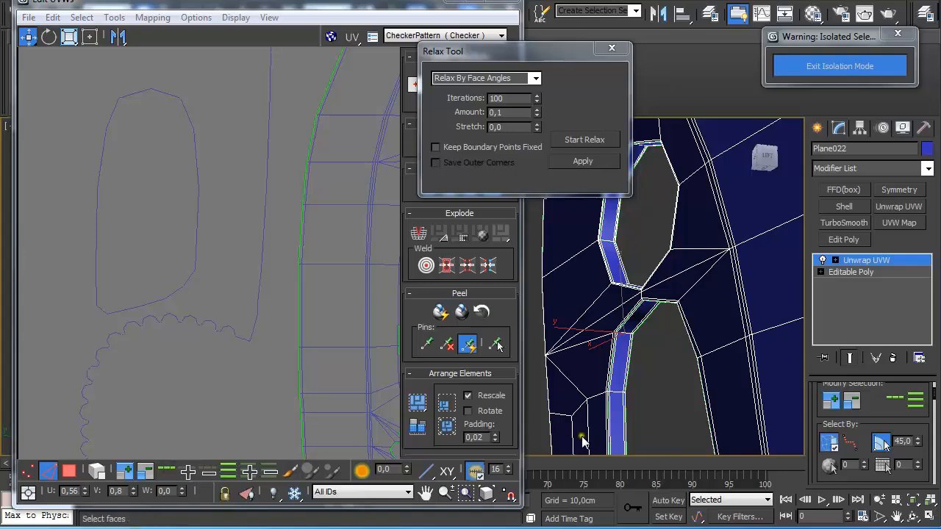
- Select the cross edge of the large hole's rim at its sharp lower corner, extend it as a loop and break it
{"action": "middle_click_drag", "start_coordinate": [580, 435], "coordinate": [585, 209]}
{"action": "middle_click_drag", "start_coordinate": [691, 380], "coordinate": [607, 67]}
{"action": "mouse_move", "coordinate": [605, 326]}
{"action": "middle_mouse_down"}
{"action": "mouse_move", "coordinate": [605, 284]}
{"action": "mouse_move", "coordinate": [657, 321]}
{"action": "mouse_move", "coordinate": [601, 306]}
{"action": "mouse_move", "coordinate": [778, 371]}
{"action": "mouse_move", "coordinate": [746, 388]}
{"action": "mouse_move", "coordinate": [582, 294]}
{"action": "mouse_move", "coordinate": [798, 417]}
{"action": "mouse_move", "coordinate": [649, 340]}
{"action": "mouse_move", "coordinate": [577, 250]}
{"action": "mouse_move", "coordinate": [809, 410]}
{"action": "mouse_move", "coordinate": [640, 326]}
{"action": "mouse_move", "coordinate": [726, 387]}
{"action": "middle_mouse_up"}
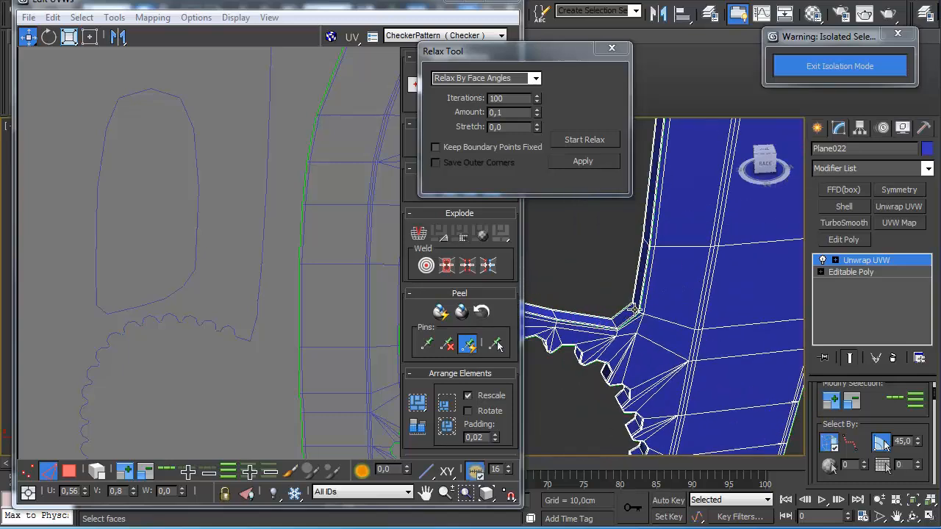
{"action": "left_click", "coordinate": [634, 310]}
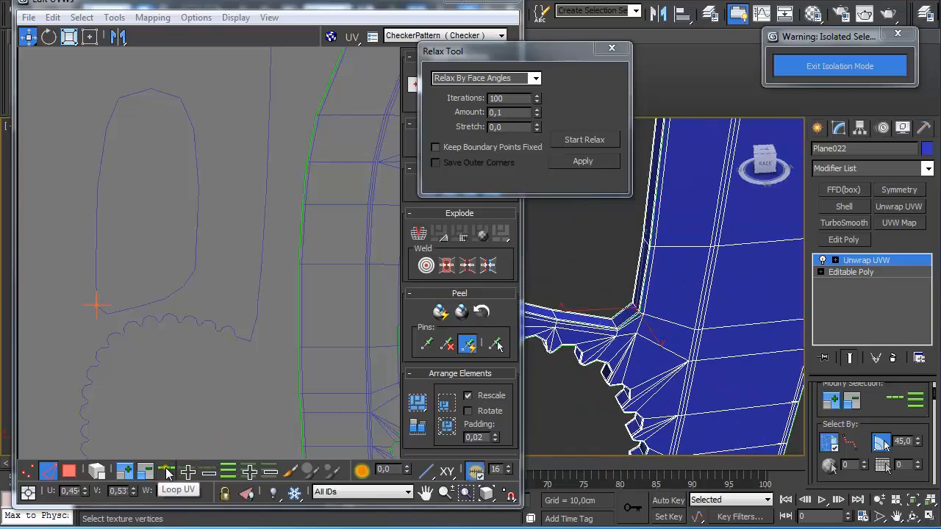
{"action": "middle_click_drag", "start_coordinate": [591, 263], "coordinate": [645, 299]}
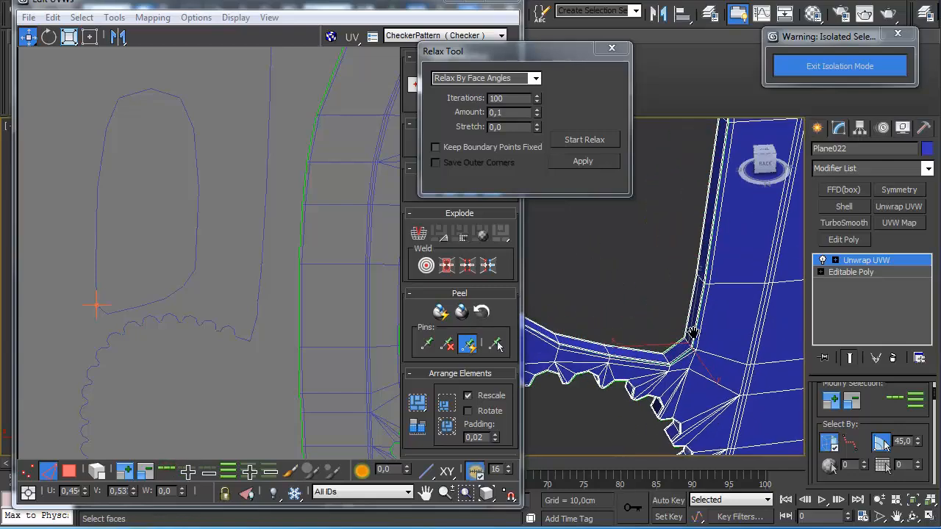
{"action": "left_click", "coordinate": [689, 331]}
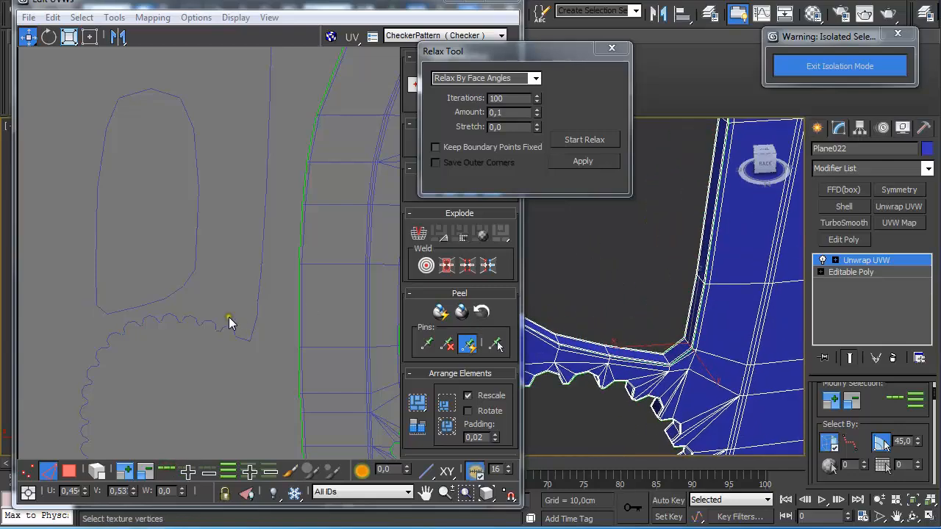
- Select the long left part of the large hole's rim as an element and relax it by edge angles and then by face angles
{"action": "scroll", "coordinate": [204, 337], "scroll_direction": "down", "scroll_amount": 3}
{"action": "left_click", "coordinate": [96, 465]}
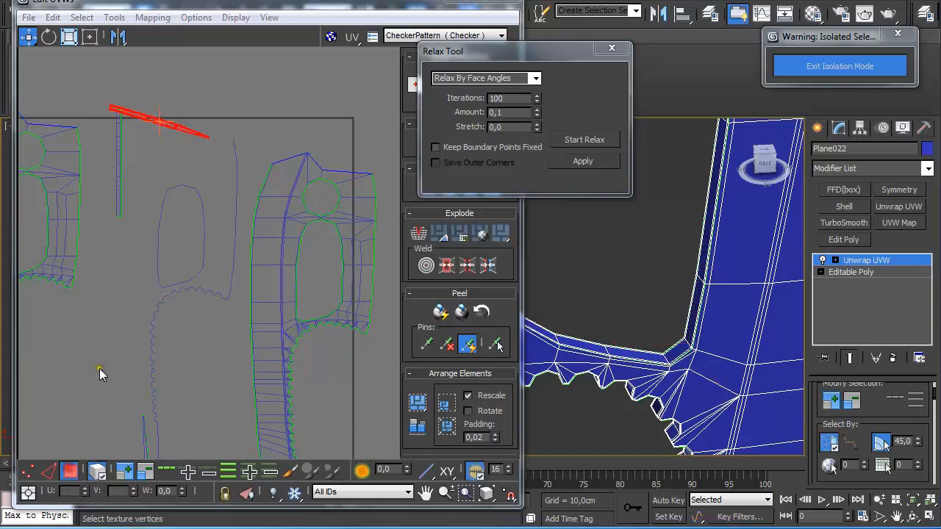
{"action": "left_click", "coordinate": [176, 247]}
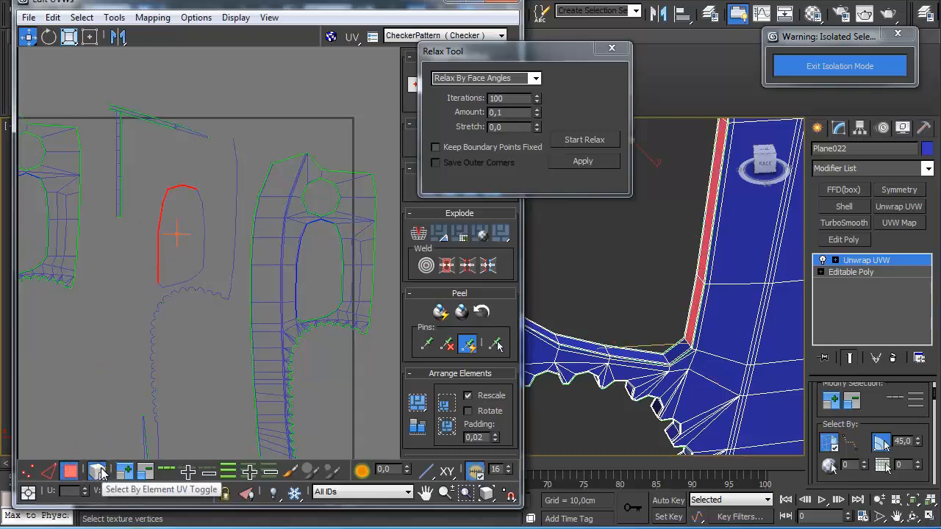
{"action": "left_click", "coordinate": [535, 78]}
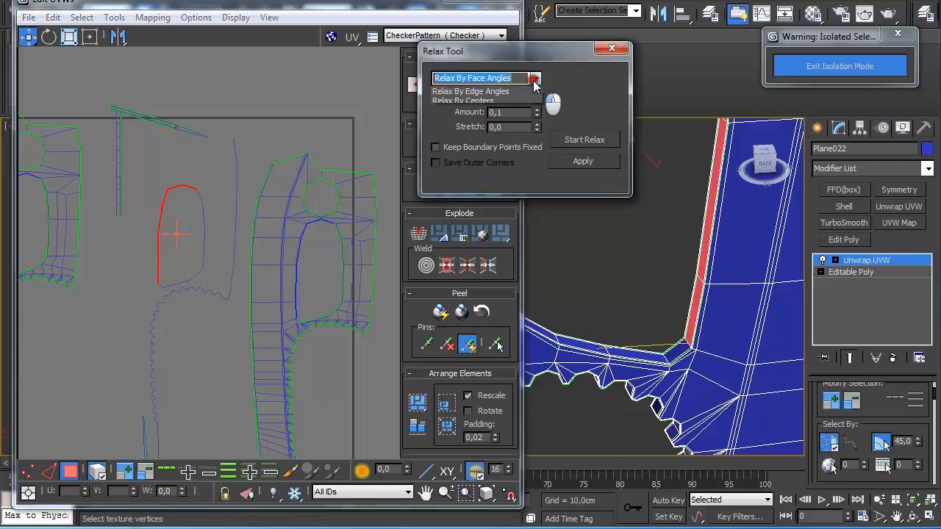
{"action": "left_click", "coordinate": [514, 91]}
{"action": "left_click", "coordinate": [572, 140]}
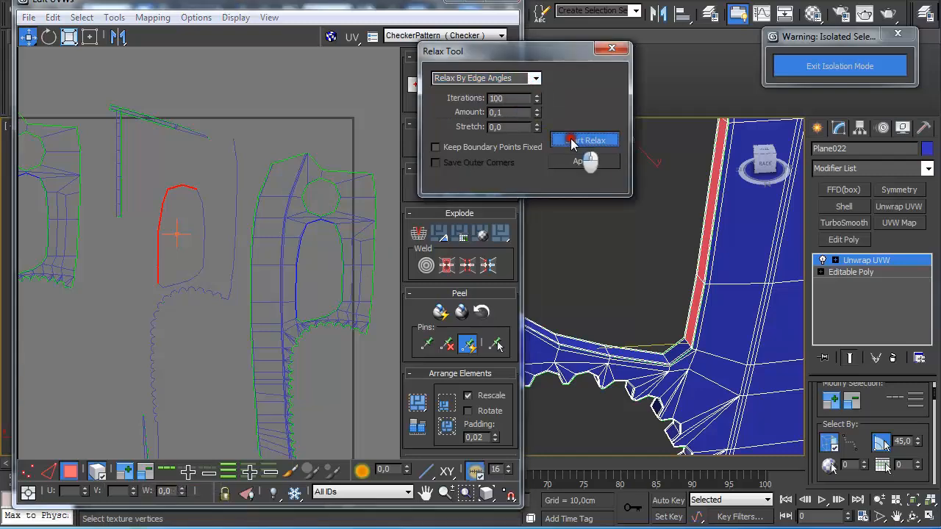
{"action": "left_click", "coordinate": [535, 78]}
{"action": "left_click", "coordinate": [519, 89]}
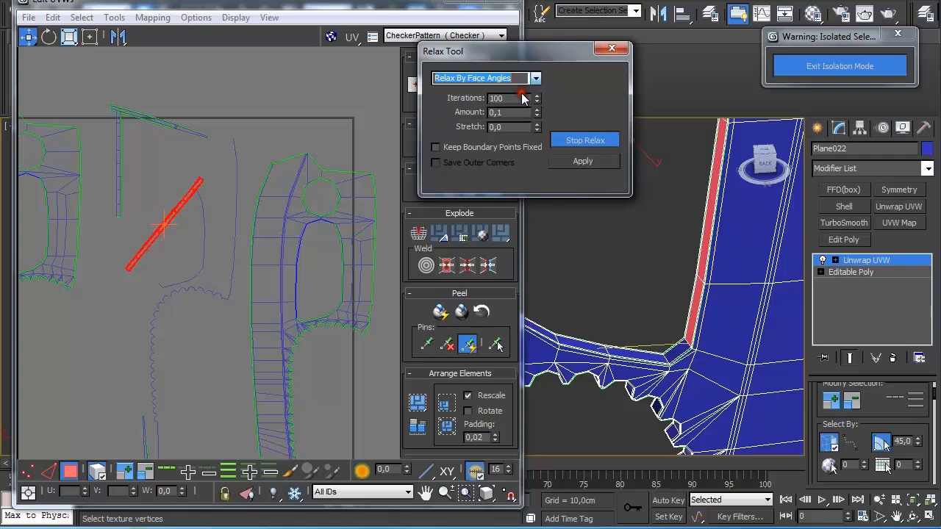
{"action": "left_click", "coordinate": [580, 142]}
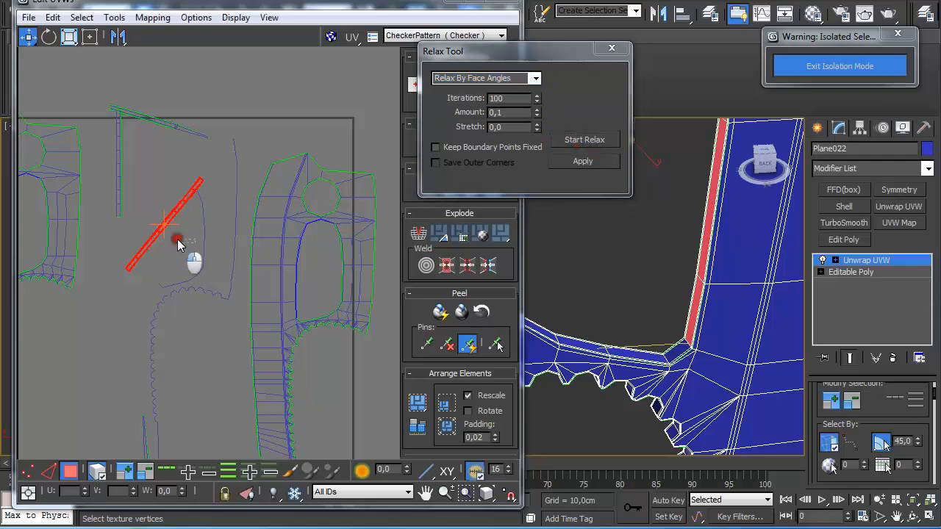
- Select the curved remaining part of the large hole's rim and relax it by edge angles and then by face angles
{"action": "left_click", "coordinate": [201, 252]}
{"action": "left_click", "coordinate": [535, 78]}
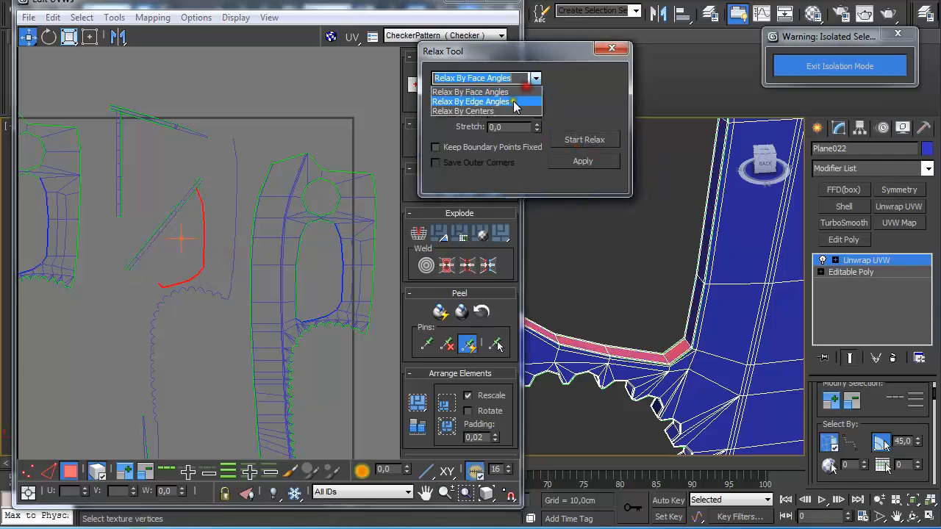
{"action": "left_click", "coordinate": [512, 100]}
{"action": "left_click", "coordinate": [581, 140]}
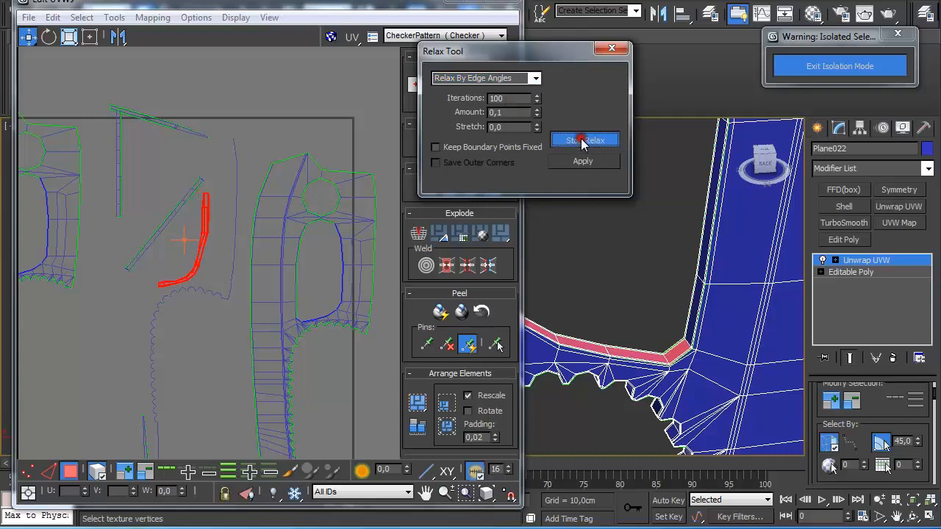
{"action": "left_click", "coordinate": [535, 78]}
{"action": "left_click", "coordinate": [514, 89]}
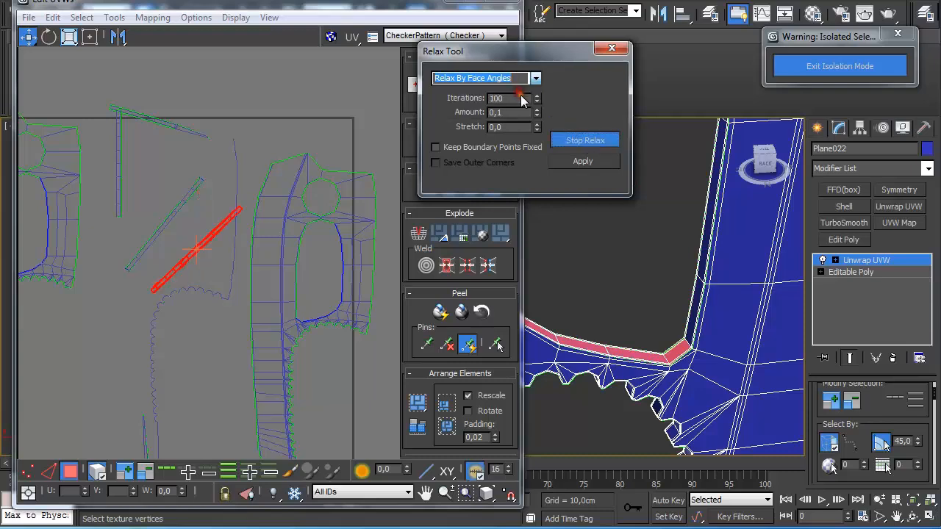
{"action": "left_click", "coordinate": [598, 140]}
- Turn off element selection, select the lower end edge of the first straightened large-hole strip and stitch the two strips together there
{"action": "scroll", "coordinate": [258, 237], "scroll_direction": "up", "scroll_amount": 6}
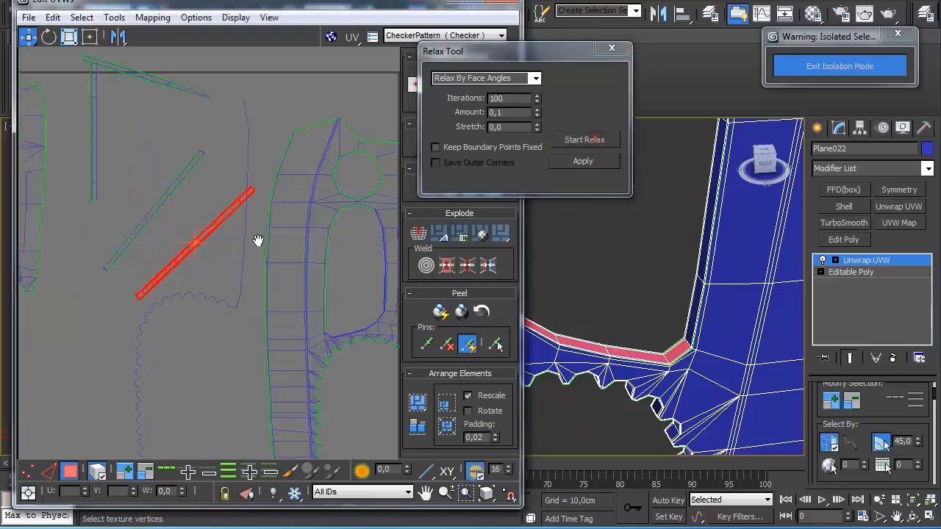
{"action": "left_click", "coordinate": [96, 474]}
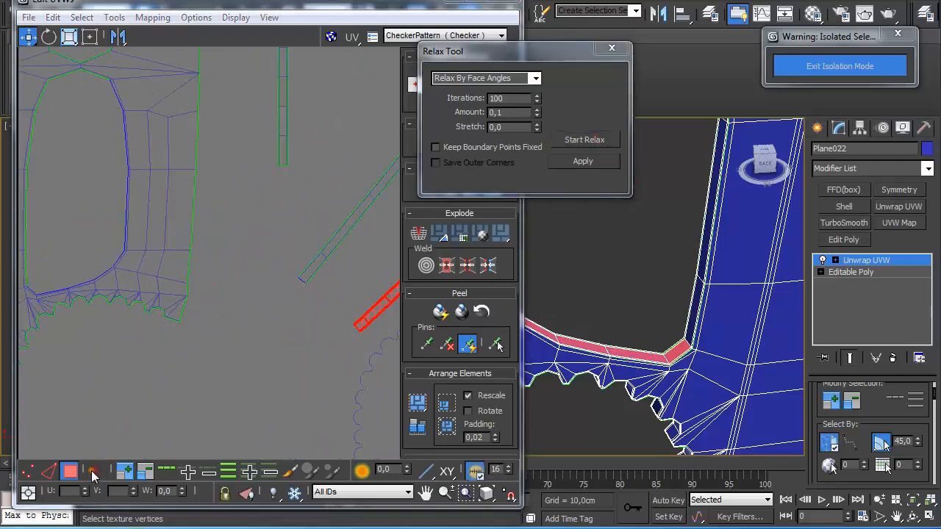
{"action": "left_click", "coordinate": [50, 473]}
{"action": "middle_click_drag", "start_coordinate": [285, 266], "coordinate": [274, 267]}
{"action": "left_click_drag", "start_coordinate": [272, 272], "coordinate": [295, 234]}
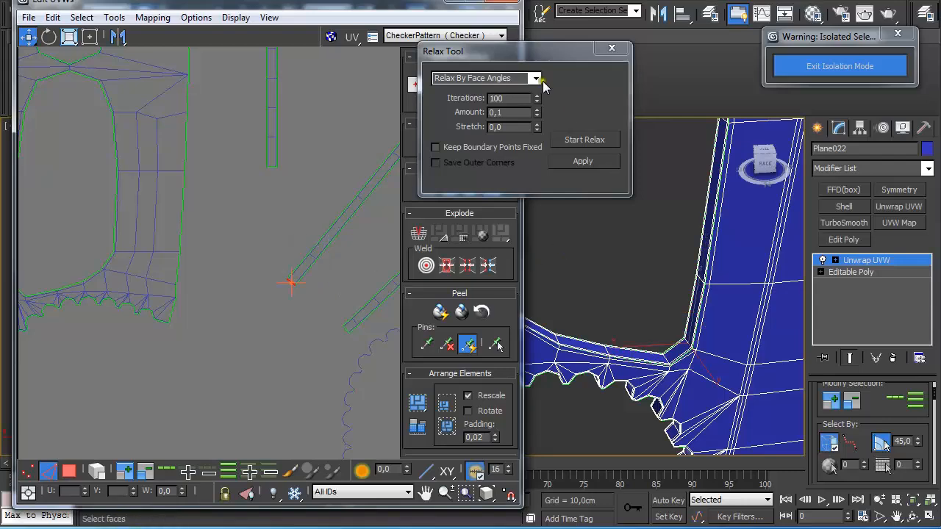
{"action": "left_click_drag", "start_coordinate": [507, 51], "coordinate": [639, 53]}
{"action": "left_click", "coordinate": [491, 187]}
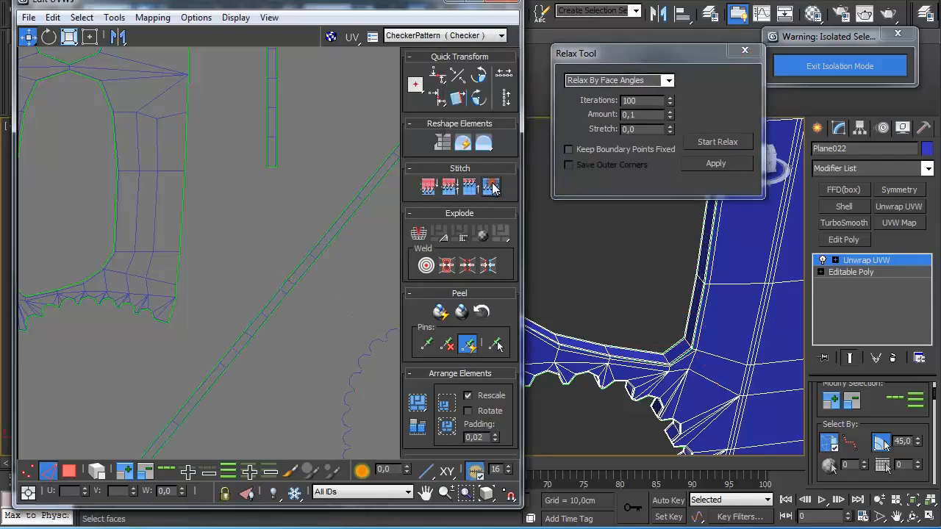
- Switch back to polygon element selection and select the whole stitched large-hole strip
{"action": "scroll", "coordinate": [308, 315], "scroll_direction": "down", "scroll_amount": 2}
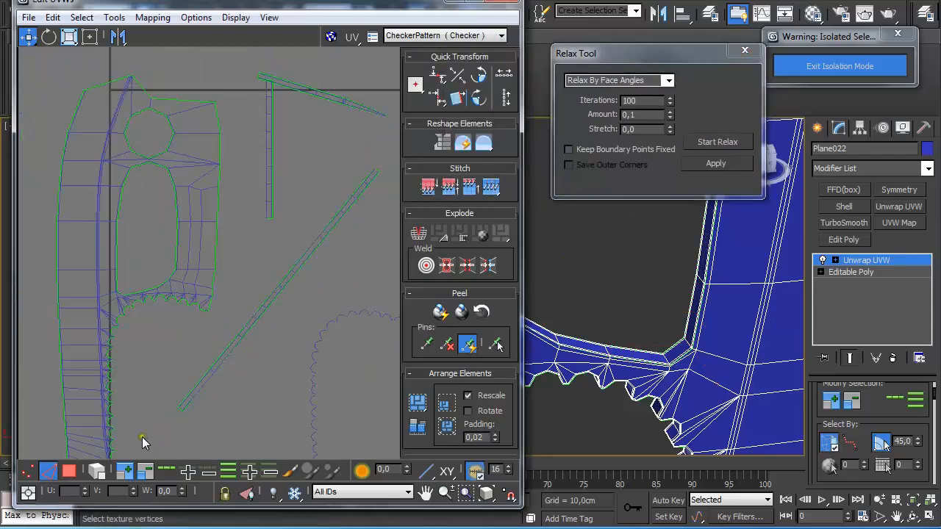
{"action": "left_click", "coordinate": [69, 471]}
{"action": "left_click", "coordinate": [233, 372]}
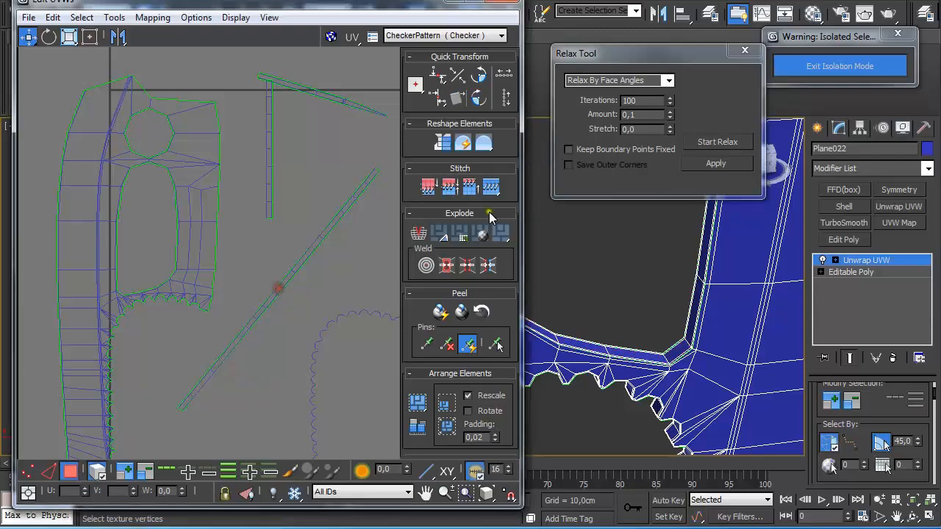
{"action": "left_click", "coordinate": [277, 294]}
{"action": "left_click", "coordinate": [668, 80]}
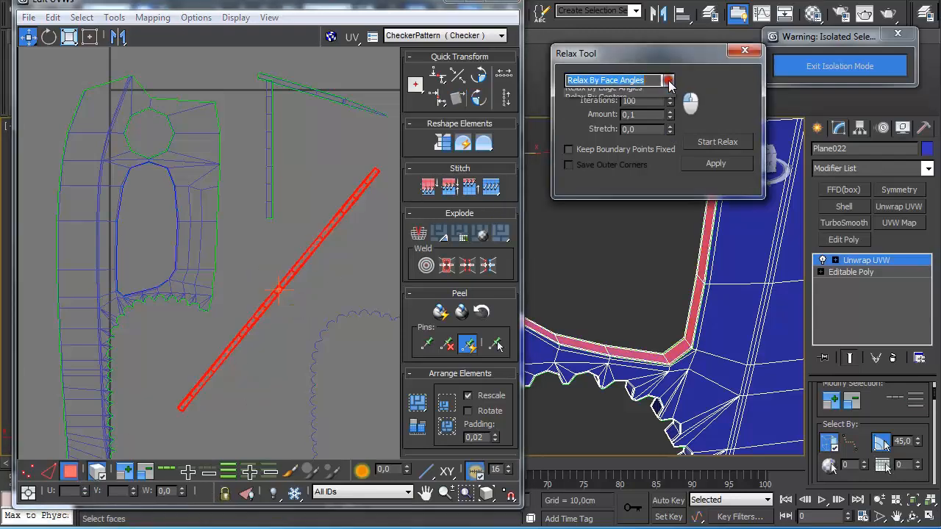
{"action": "left_click", "coordinate": [699, 144]}
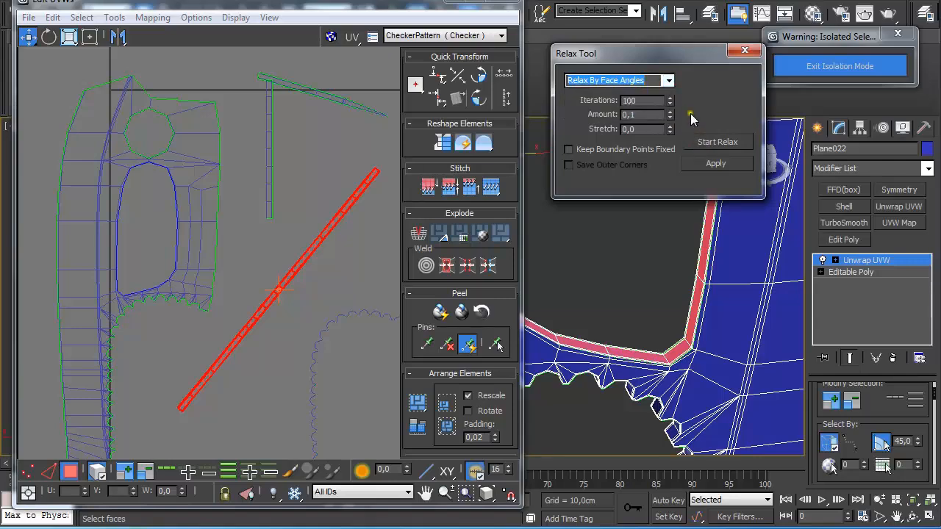
- Select the long strip with the serrated section and relax it by edge angles and then by face angles
{"action": "middle_click_drag", "start_coordinate": [315, 283], "coordinate": [132, 175]}
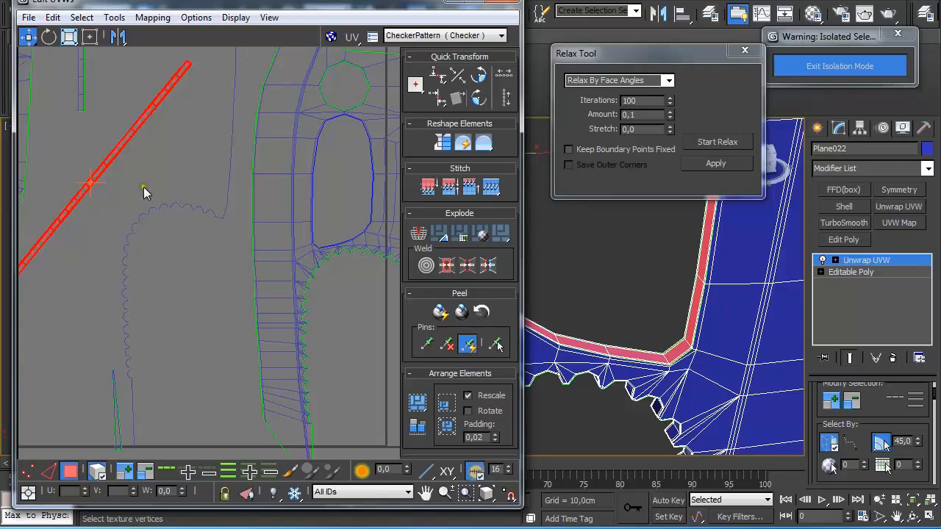
{"action": "left_click", "coordinate": [210, 236]}
{"action": "scroll", "coordinate": [211, 236], "scroll_direction": "down", "scroll_amount": 3}
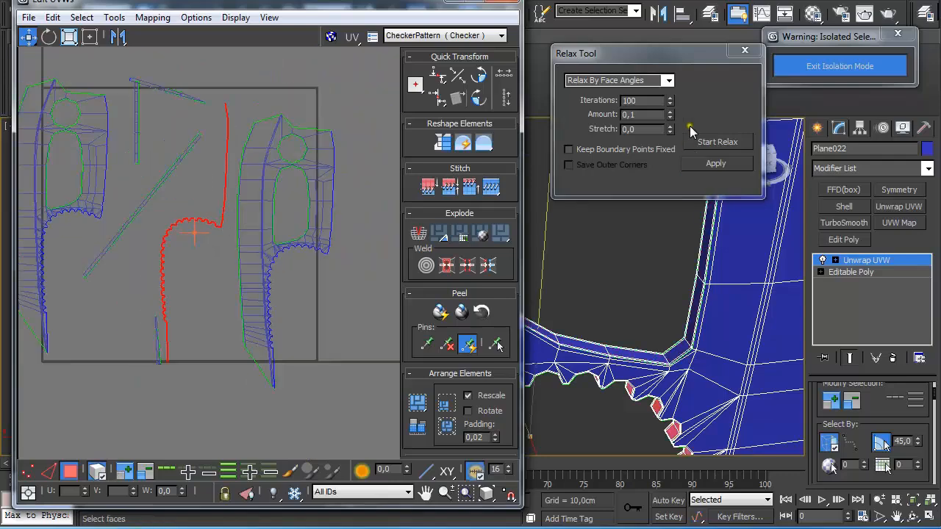
{"action": "left_click", "coordinate": [667, 80]}
{"action": "left_click", "coordinate": [656, 104]}
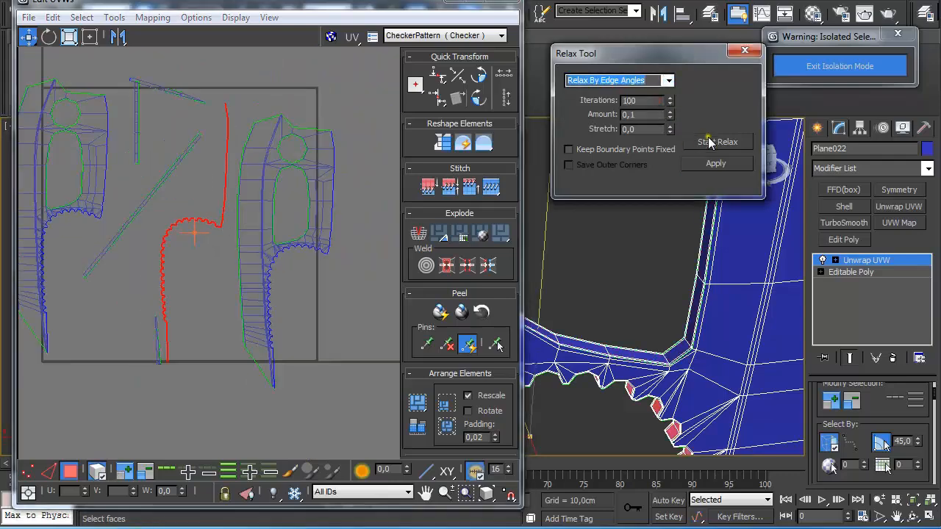
{"action": "left_click", "coordinate": [709, 142]}
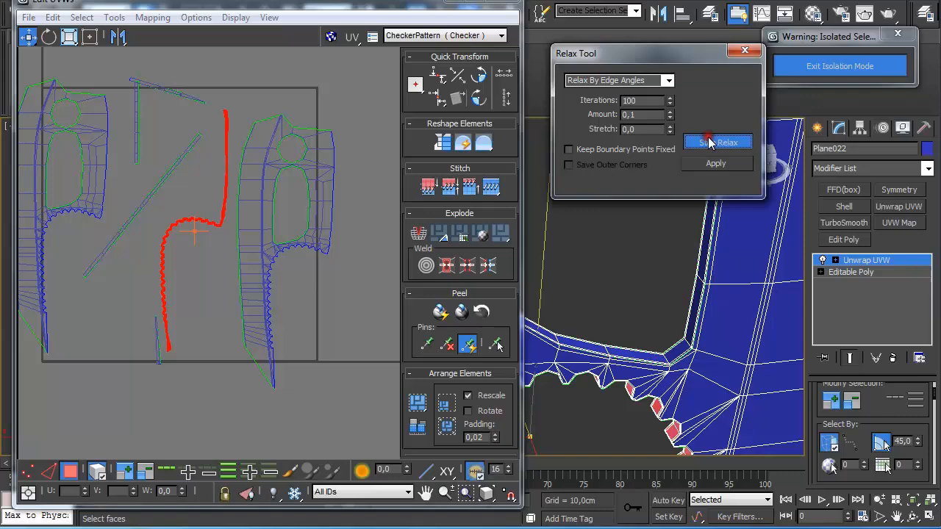
{"action": "left_click", "coordinate": [667, 81]}
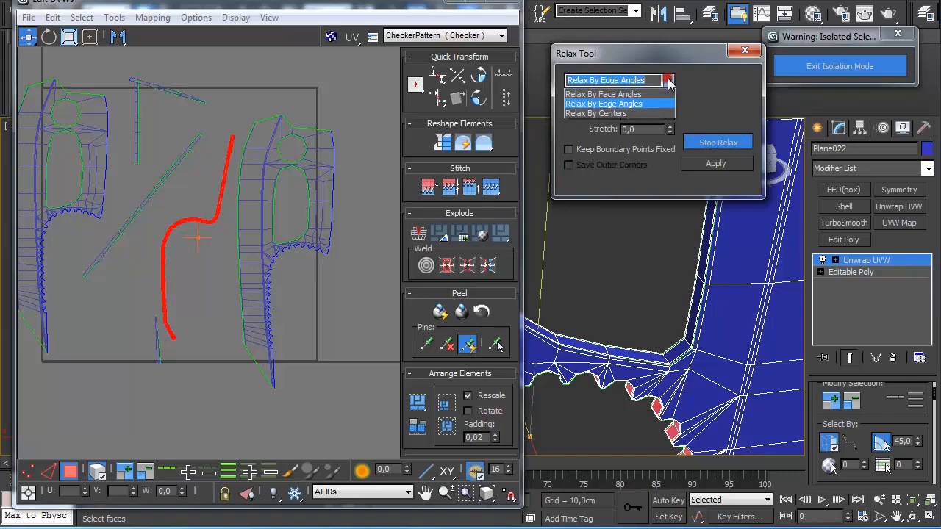
{"action": "left_click", "coordinate": [604, 94]}
{"action": "left_click", "coordinate": [707, 145]}
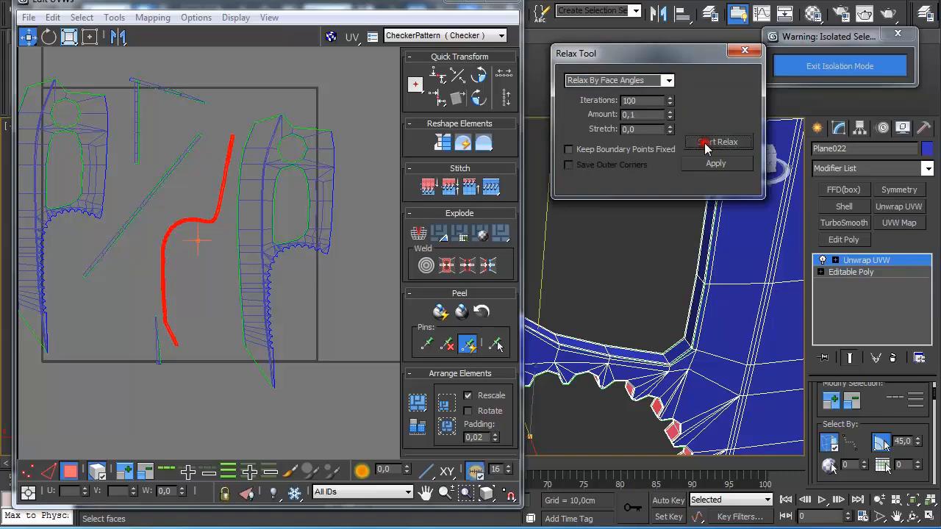
- Examine the relaxed serrated strip up close in the UV layout and its matching rim faces on the blade model
{"action": "scroll", "coordinate": [224, 244], "scroll_direction": "up", "scroll_amount": 4}
{"action": "middle_click_drag", "start_coordinate": [224, 245], "coordinate": [332, 190]}
{"action": "scroll", "coordinate": [247, 232], "scroll_direction": "up", "scroll_amount": 5}
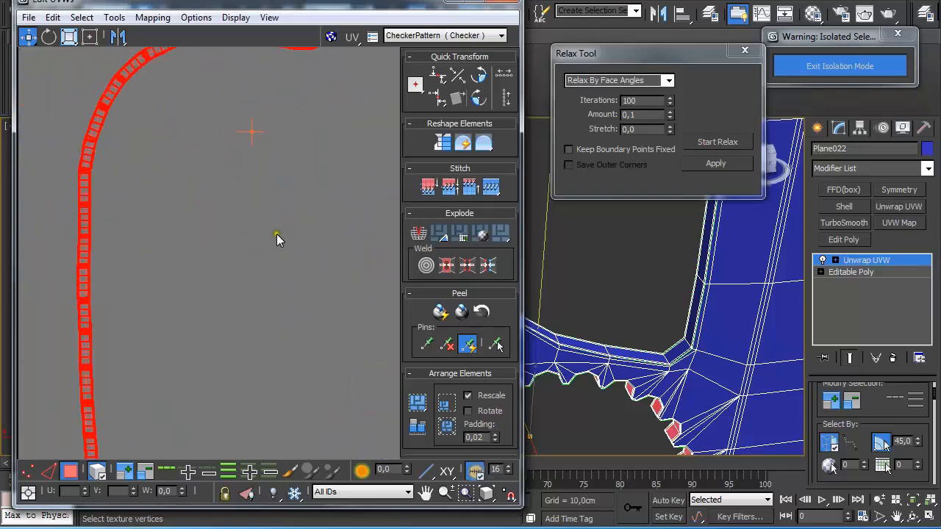
{"action": "middle_click_drag", "start_coordinate": [629, 409], "coordinate": [909, 183]}
{"action": "scroll", "coordinate": [667, 281], "scroll_direction": "down", "scroll_amount": 4}
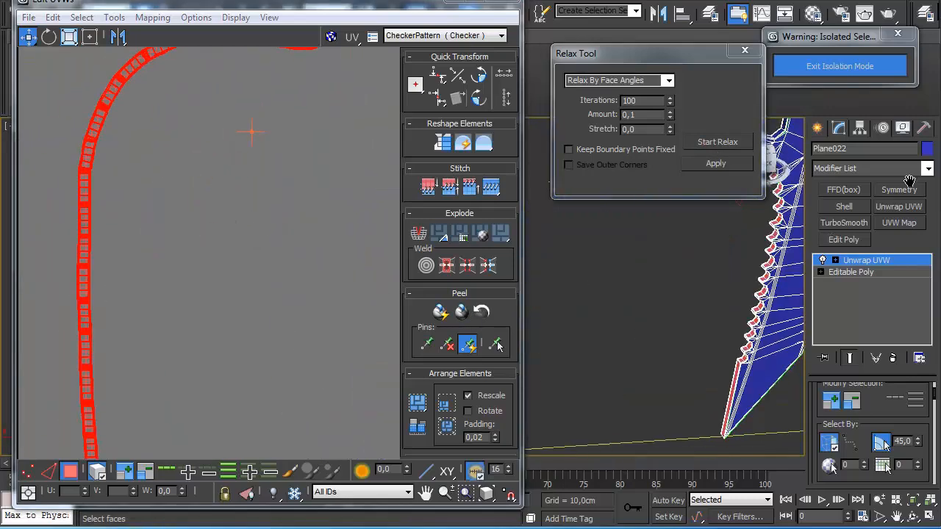
{"action": "middle_click_drag", "start_coordinate": [649, 316], "coordinate": [693, 288], "text": "alt"}
{"action": "middle_click_drag", "start_coordinate": [596, 271], "coordinate": [603, 412]}
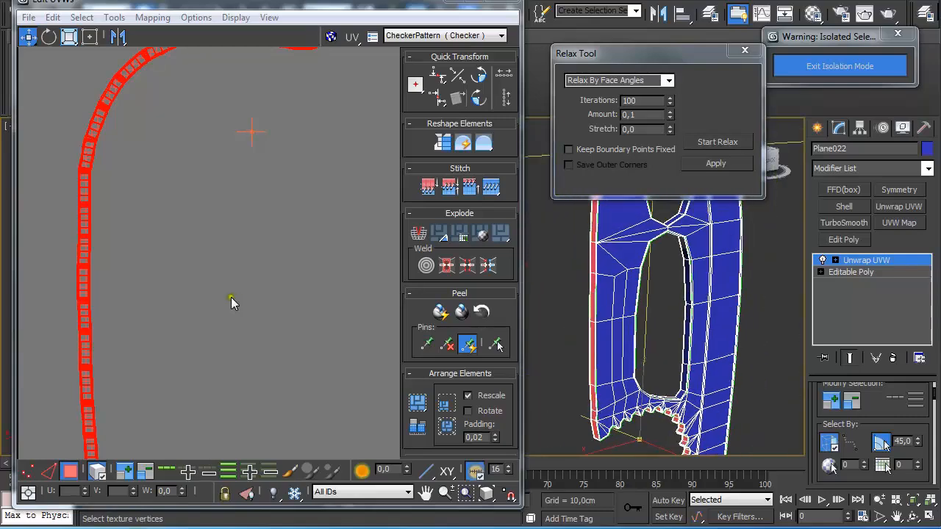
{"action": "scroll", "coordinate": [229, 297], "scroll_direction": "down", "scroll_amount": 3}
{"action": "scroll", "coordinate": [229, 281], "scroll_direction": "up", "scroll_amount": 3}
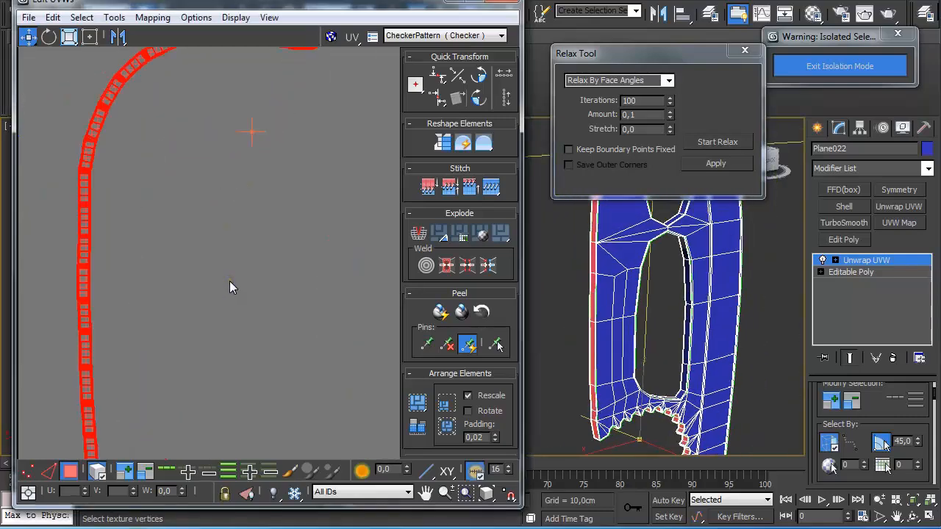
- Close the Relax tool and move all of the blade's UV shells outside the main texture tile
{"action": "middle_click_drag", "start_coordinate": [229, 281], "coordinate": [201, 351]}
{"action": "left_click", "coordinate": [205, 329]}
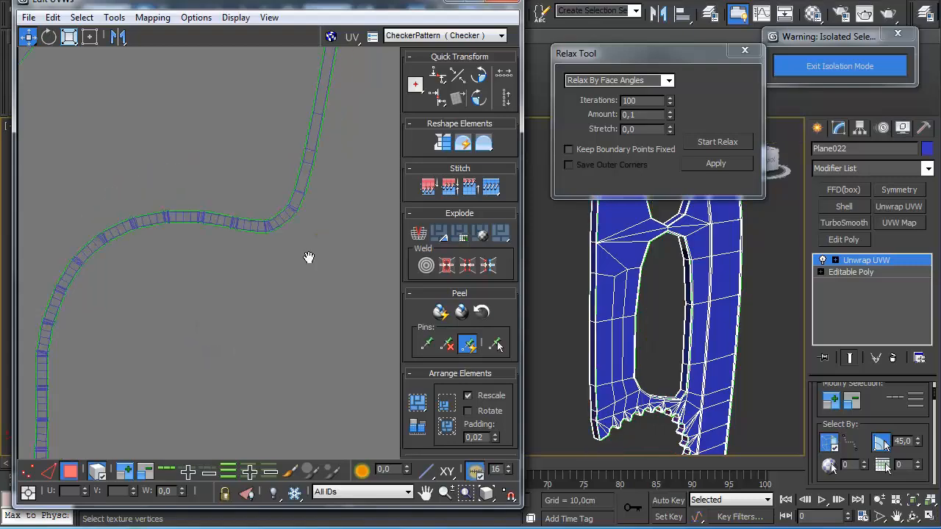
{"action": "scroll", "coordinate": [277, 302], "scroll_direction": "up", "scroll_amount": 5}
{"action": "scroll", "coordinate": [277, 302], "scroll_direction": "down", "scroll_amount": 5}
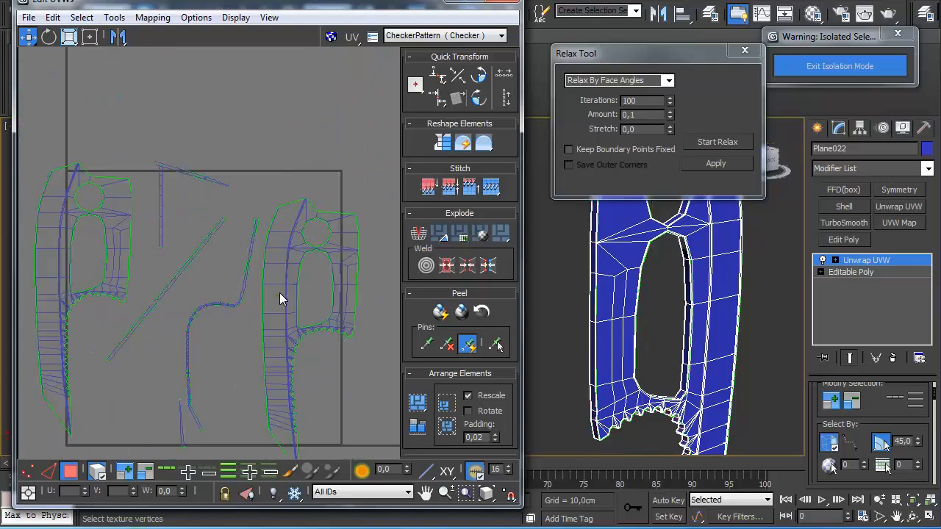
{"action": "key", "text": "3"}
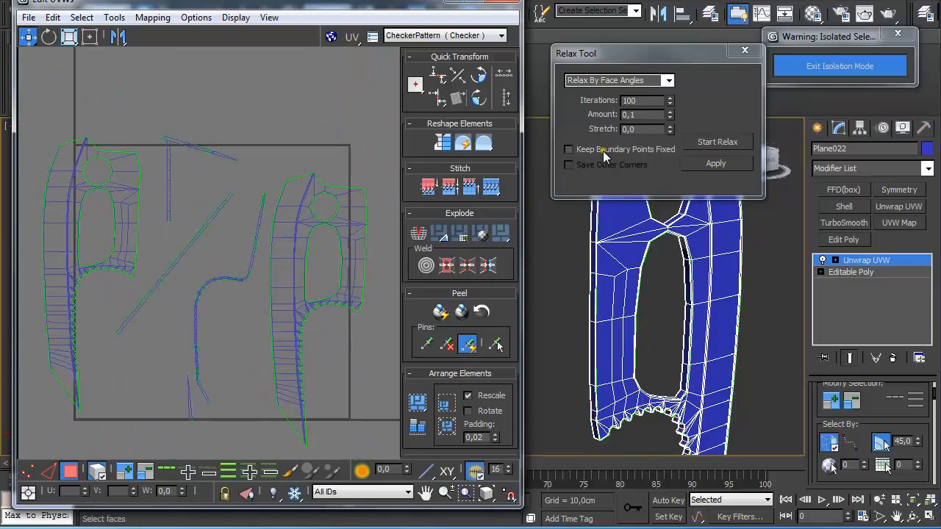
{"action": "left_click", "coordinate": [744, 50]}
{"action": "scroll", "coordinate": [190, 203], "scroll_direction": "down", "scroll_amount": 2}
{"action": "scroll", "coordinate": [191, 204], "scroll_direction": "down", "scroll_amount": 1}
{"action": "left_click_drag", "start_coordinate": [109, 195], "coordinate": [274, 377]}
{"action": "left_click_drag", "start_coordinate": [247, 287], "coordinate": [318, 157]}
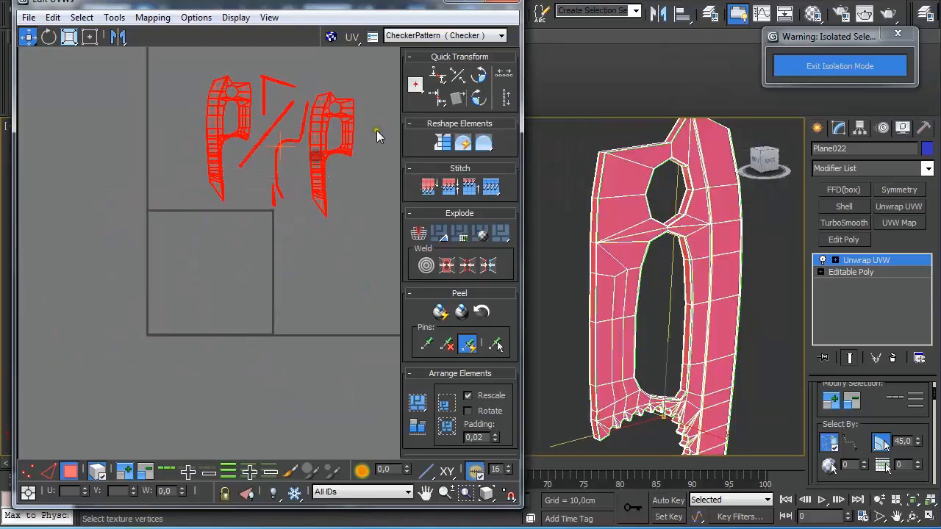
- Collapse the blade's Unwrap UVW modifier into its Editable Poly and leave isolation mode
{"action": "left_click", "coordinate": [499, 2]}
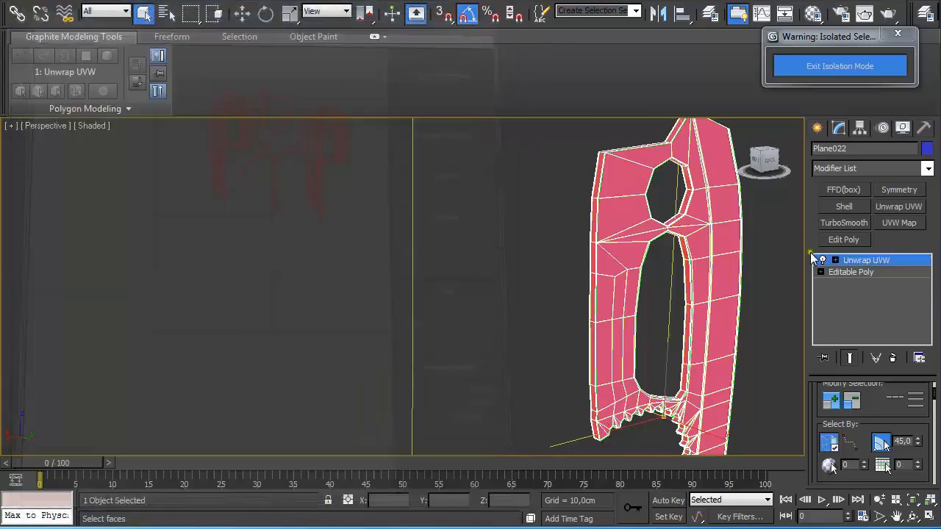
{"action": "right_click", "coordinate": [861, 261]}
{"action": "left_click", "coordinate": [910, 391]}
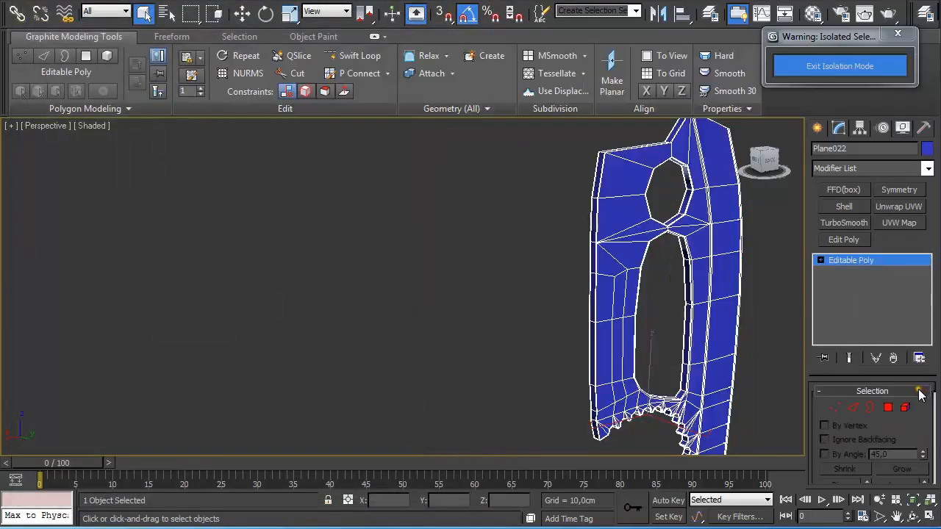
{"action": "scroll", "coordinate": [633, 265], "scroll_direction": "down", "scroll_amount": 2}
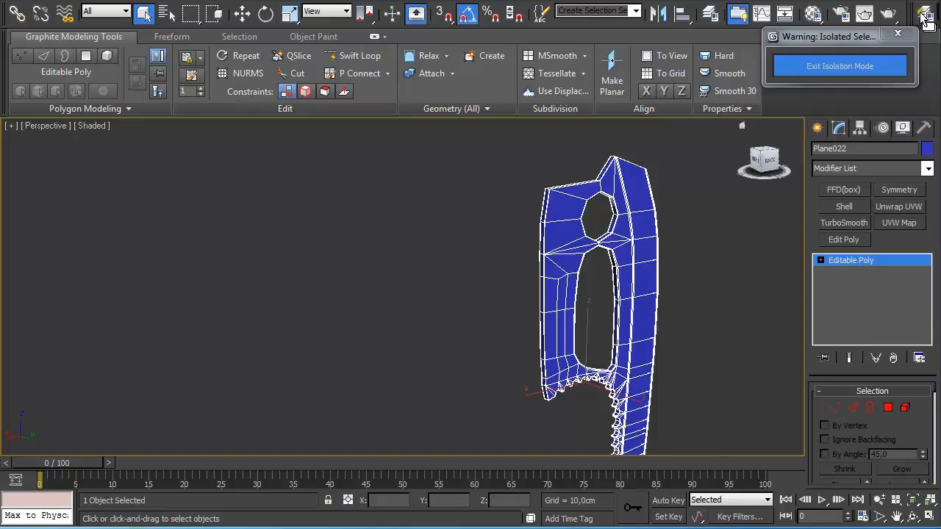
{"action": "left_click", "coordinate": [831, 66]}
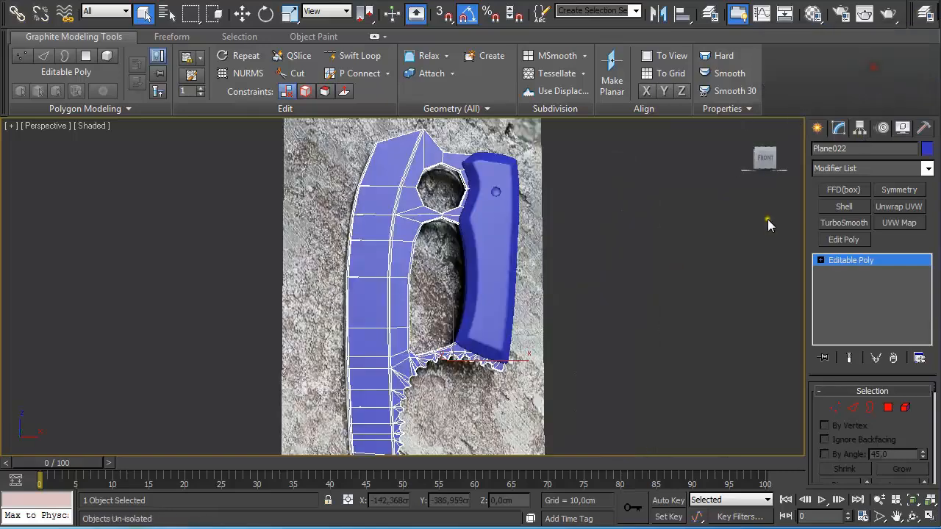
- Isolate the knife handle and replace its TurboSmooth modifier with Unwrap UVW
{"action": "left_click", "coordinate": [492, 231]}
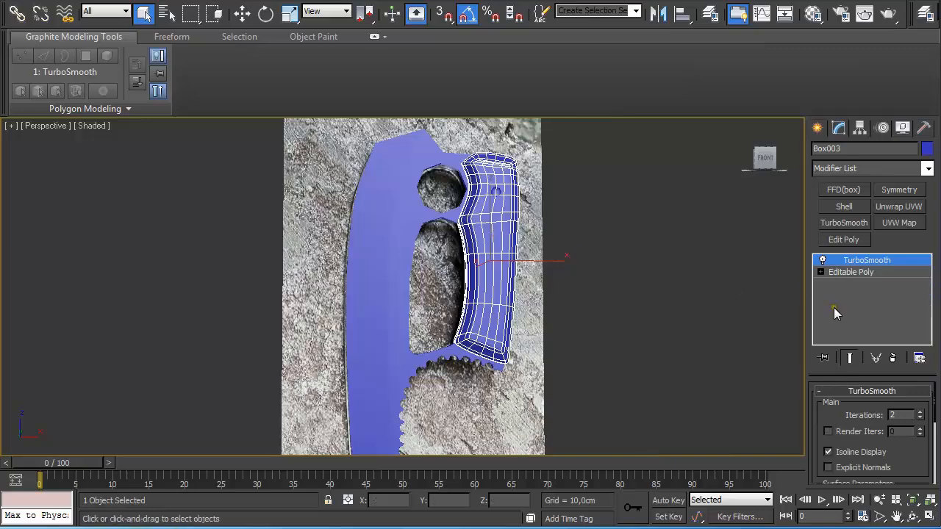
{"action": "key", "text": "alt+q"}
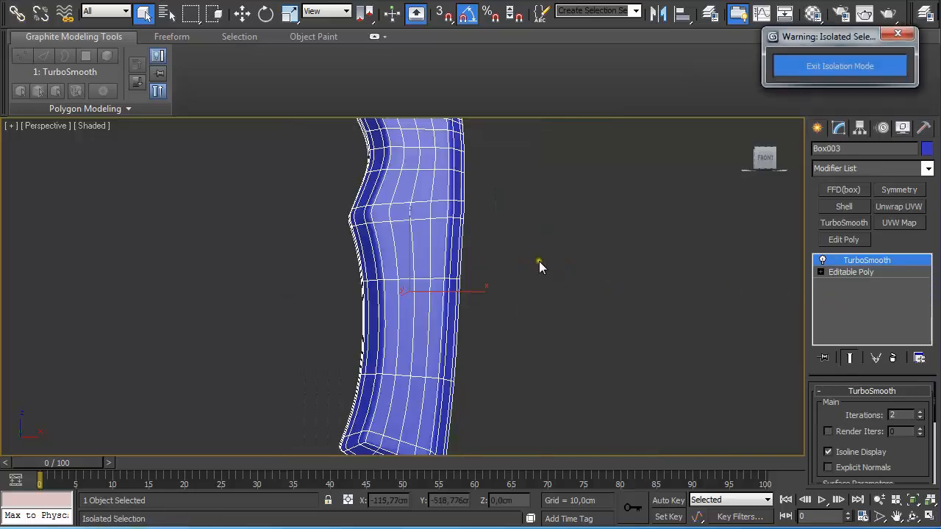
{"action": "left_click", "coordinate": [893, 358]}
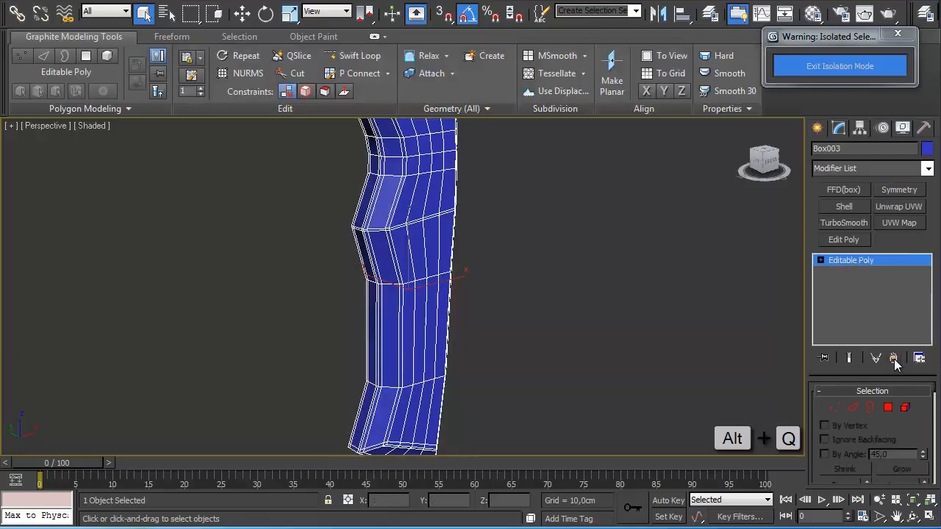
{"action": "left_click", "coordinate": [902, 207]}
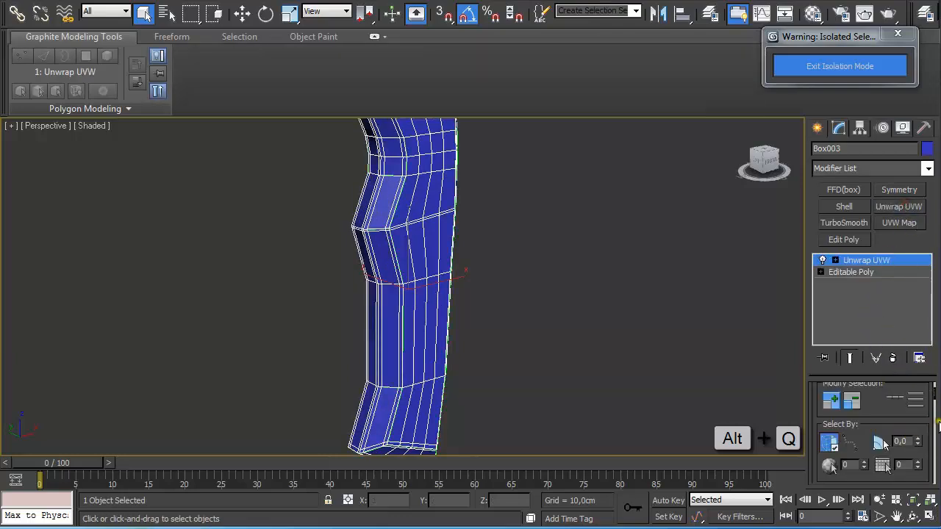
- Select all faces of the handle and apply a quick planar map aligned to the Y axis
{"action": "left_click_drag", "start_coordinate": [934, 394], "coordinate": [934, 415]}
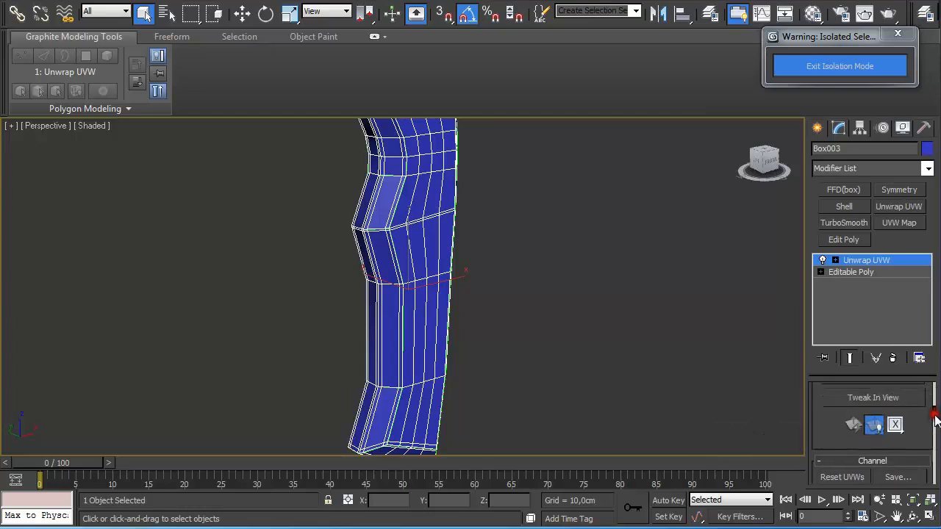
{"action": "key", "text": "3"}
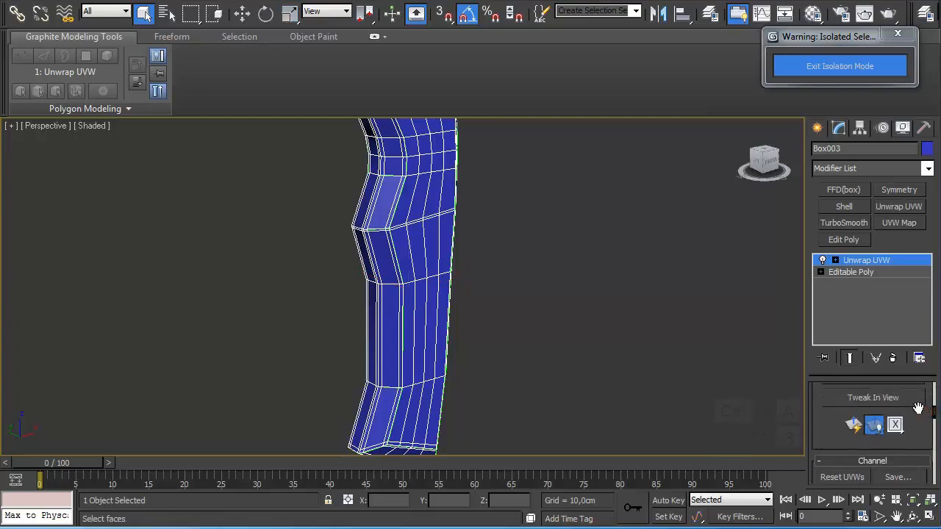
{"action": "key", "text": "ctrl+a"}
{"action": "left_click_drag", "start_coordinate": [895, 424], "coordinate": [897, 446]}
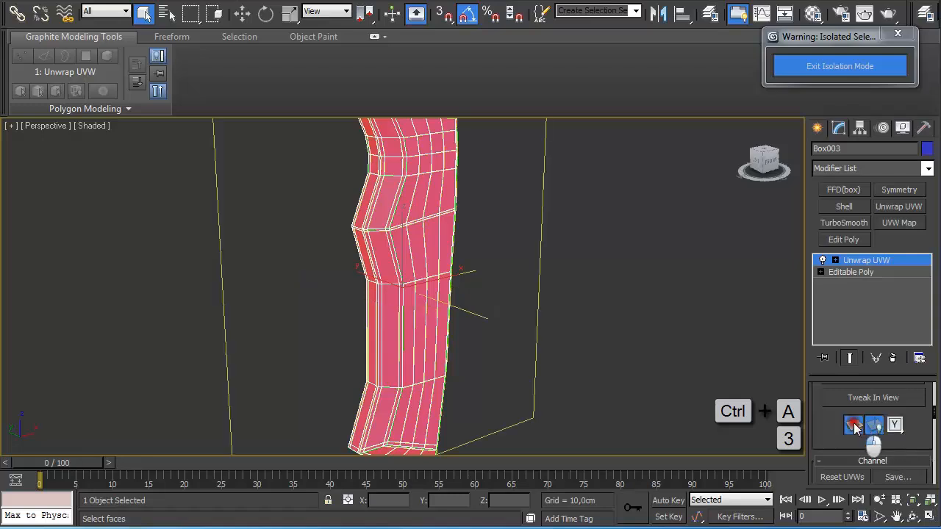
{"action": "left_click", "coordinate": [854, 428]}
- Open the UV editor for the handle and hide the checker background behind its UVs
{"action": "left_click_drag", "start_coordinate": [934, 422], "coordinate": [934, 408]}
{"action": "left_click", "coordinate": [888, 421]}
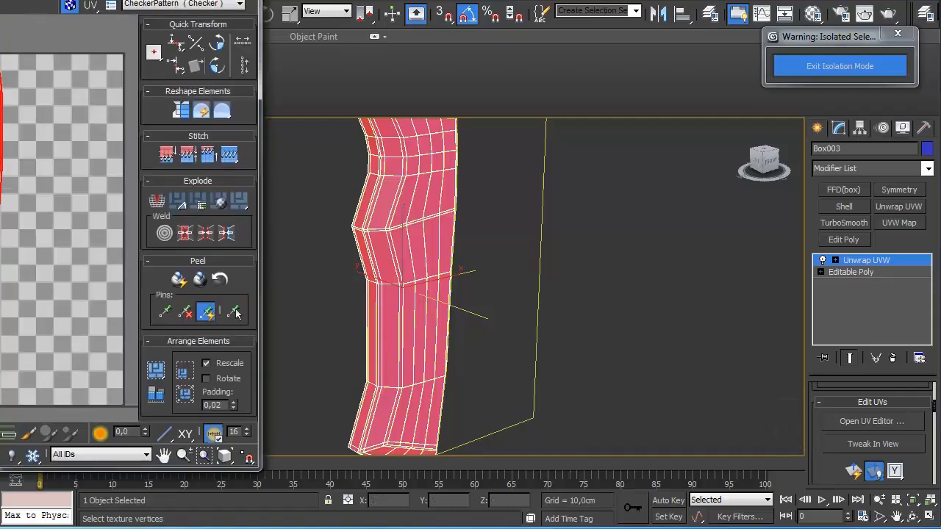
{"action": "left_click_drag", "start_coordinate": [70, 0], "coordinate": [358, 0]}
{"action": "left_click", "coordinate": [361, 26]}
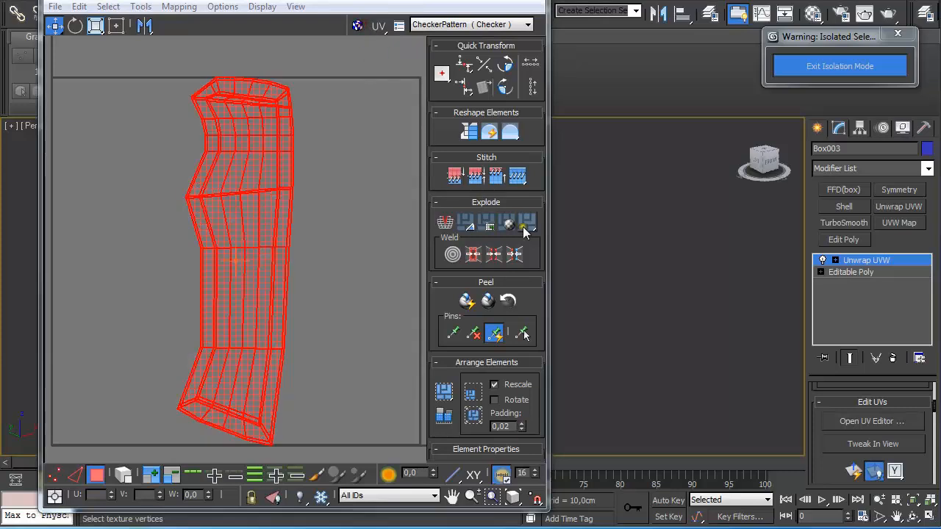
- Set the planar angle selection threshold to 15 and select the handle's flat front faces
{"action": "middle_click_drag", "start_coordinate": [596, 228], "coordinate": [805, 263]}
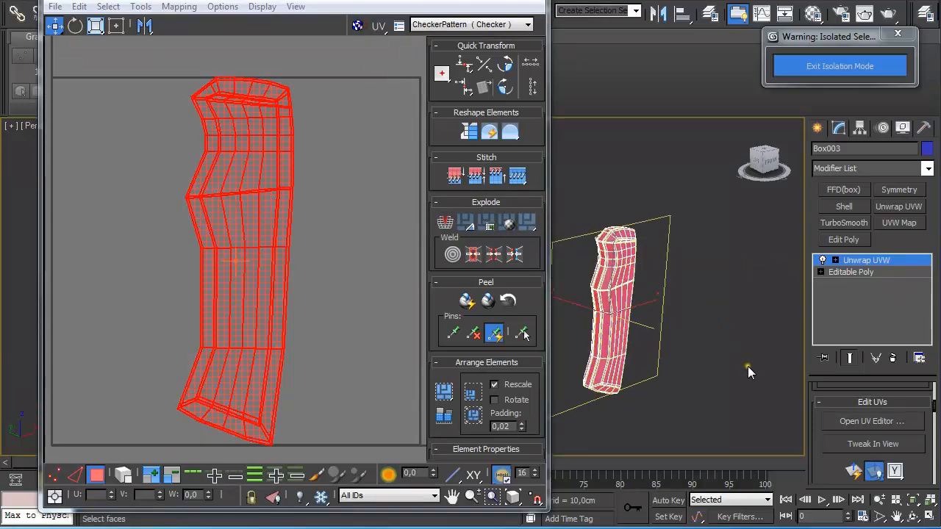
{"action": "scroll", "coordinate": [937, 419], "scroll_direction": "up", "scroll_amount": 5}
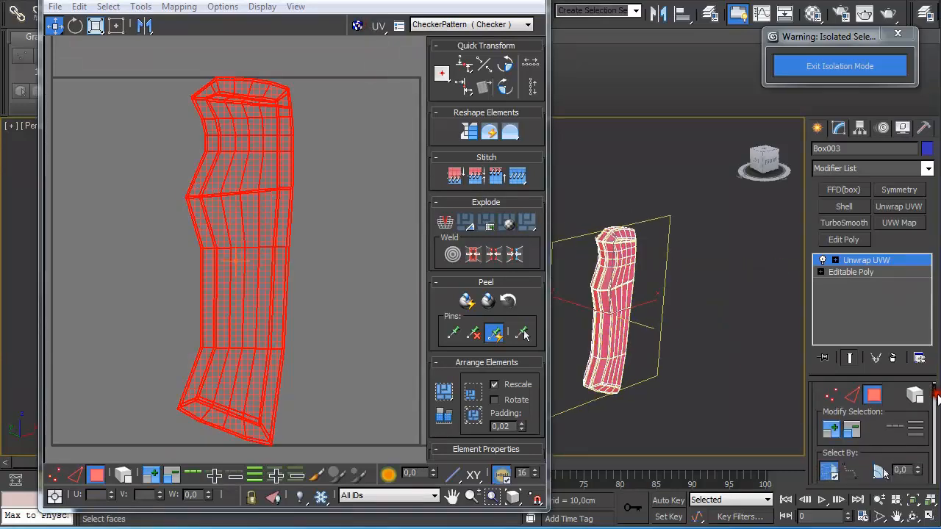
{"action": "left_click", "coordinate": [882, 457]}
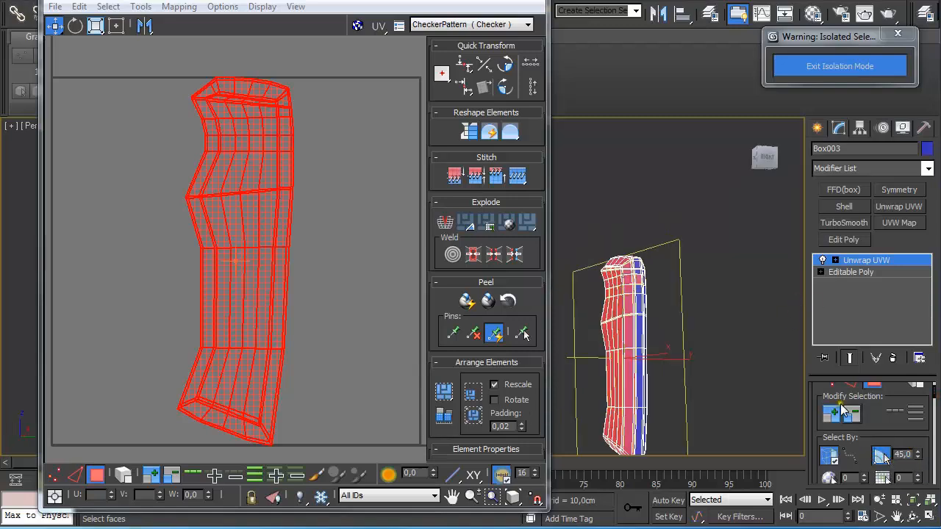
{"action": "double_click", "coordinate": [913, 456]}
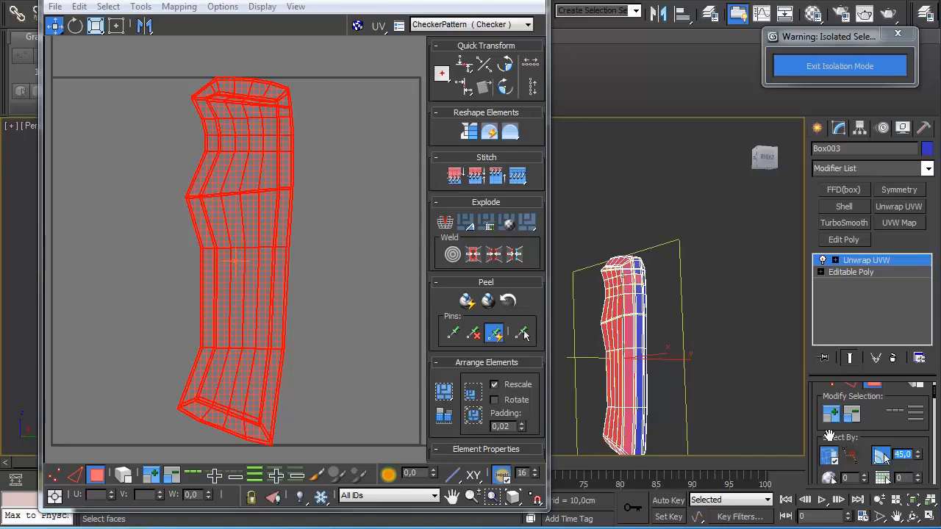
{"action": "left_click", "coordinate": [730, 367]}
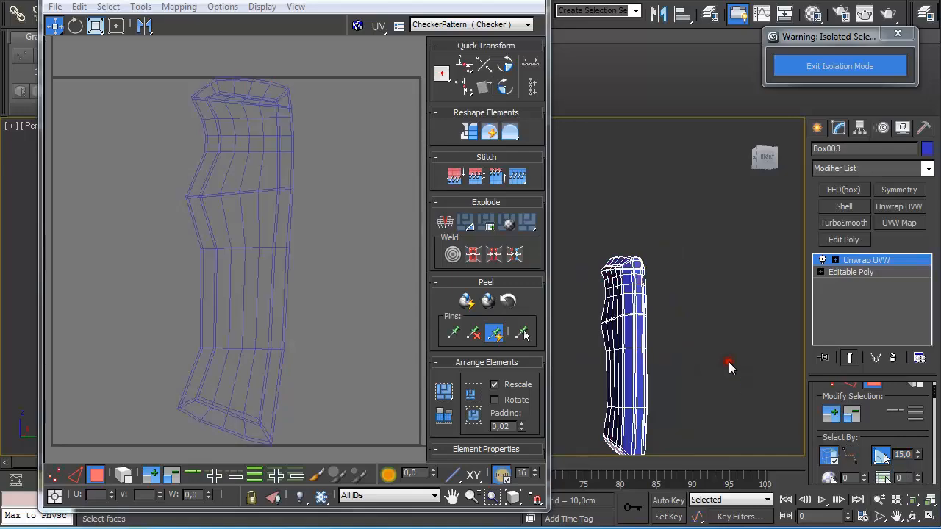
{"action": "left_click", "coordinate": [618, 346]}
- Grow the front face selection three times so it extends around the handle's rim onto its side
{"action": "middle_click_drag", "start_coordinate": [605, 344], "coordinate": [691, 354], "text": "alt"}
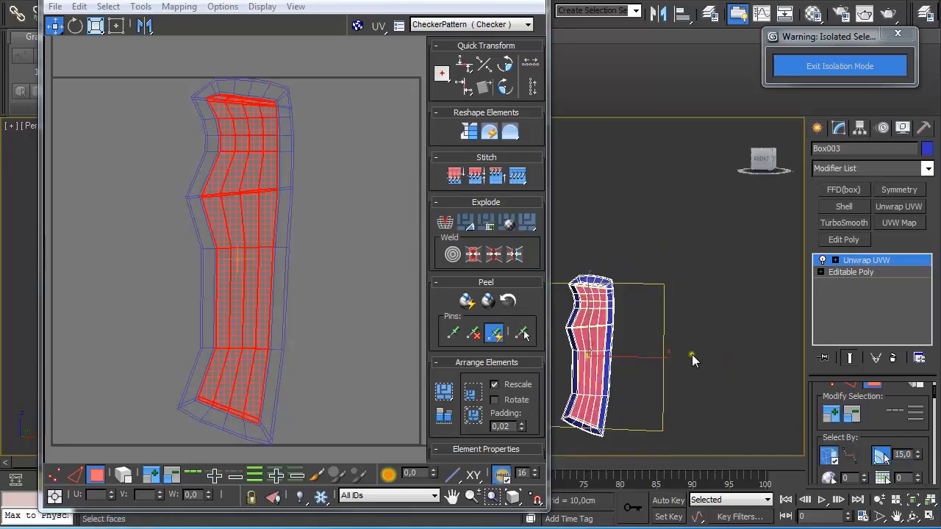
{"action": "scroll", "coordinate": [684, 341], "scroll_direction": "up", "scroll_amount": 4}
{"action": "middle_click_drag", "start_coordinate": [750, 406], "coordinate": [645, 288]}
{"action": "scroll", "coordinate": [650, 285], "scroll_direction": "up", "scroll_amount": 5}
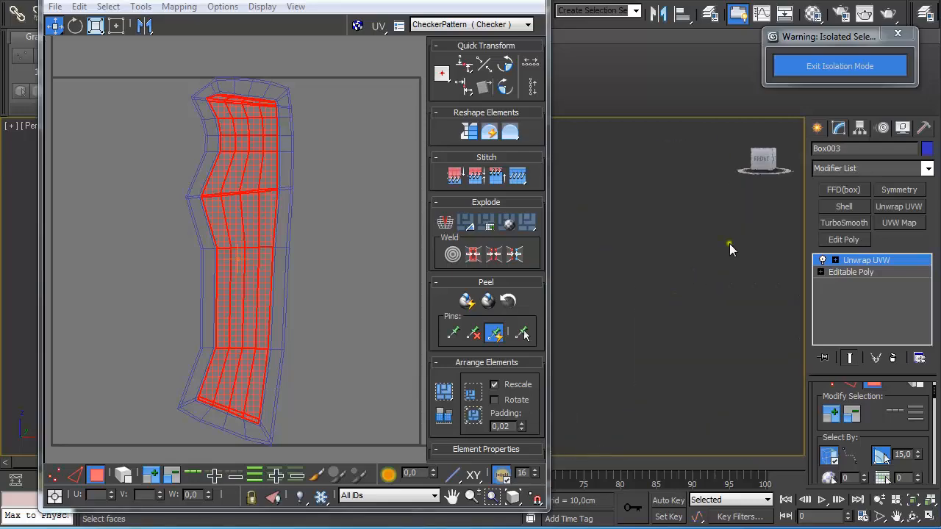
{"action": "middle_click_drag", "start_coordinate": [729, 243], "coordinate": [599, 360]}
{"action": "middle_click_drag", "start_coordinate": [779, 319], "coordinate": [516, 439]}
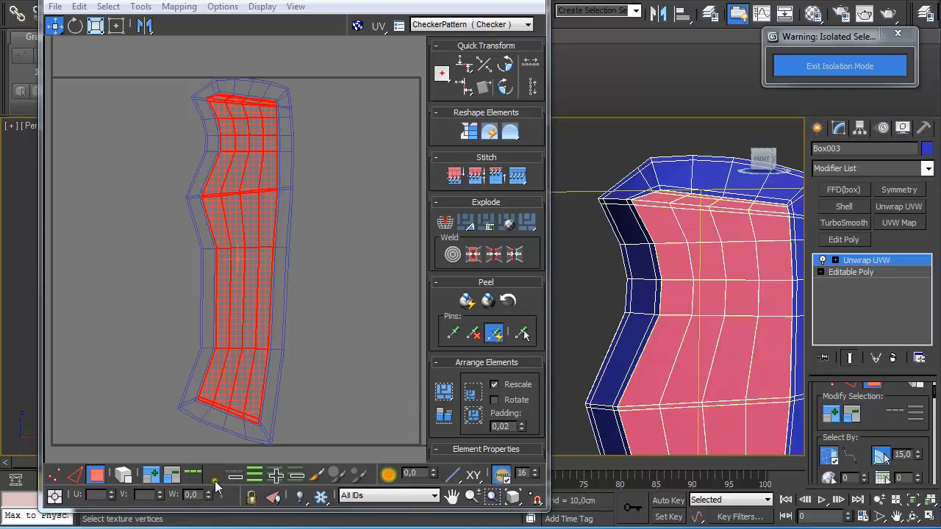
{"action": "left_click", "coordinate": [151, 477]}
{"action": "left_click", "coordinate": [151, 477]}
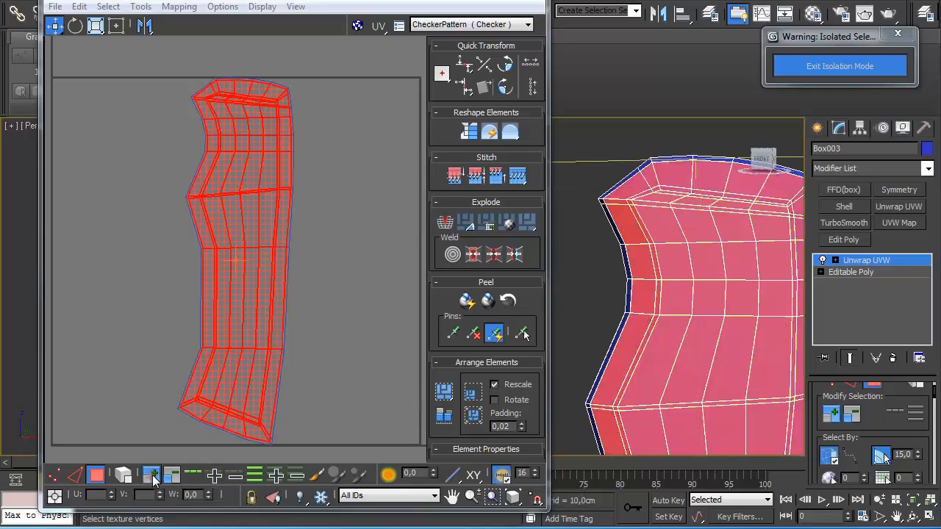
{"action": "middle_click_drag", "start_coordinate": [716, 369], "coordinate": [674, 355], "text": "alt"}
{"action": "scroll", "coordinate": [328, 416], "scroll_direction": "down", "scroll_amount": 2}
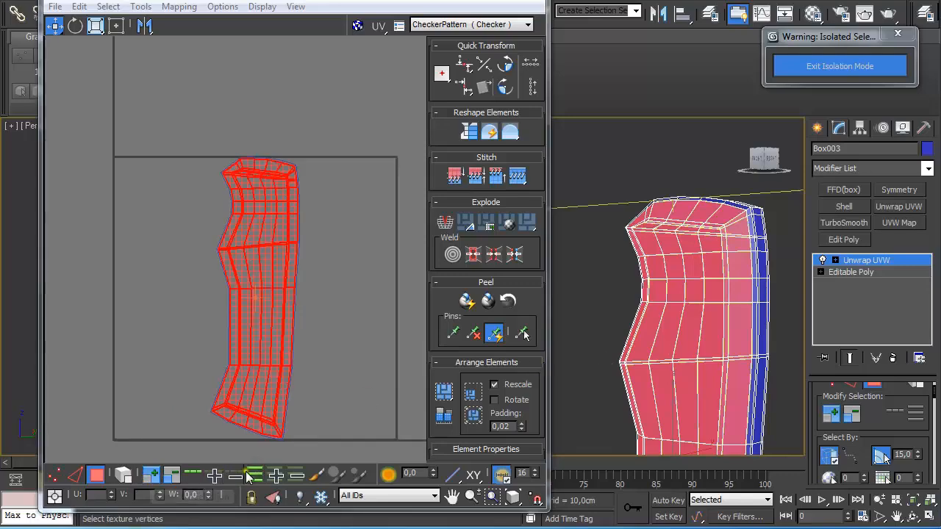
{"action": "left_click", "coordinate": [151, 476]}
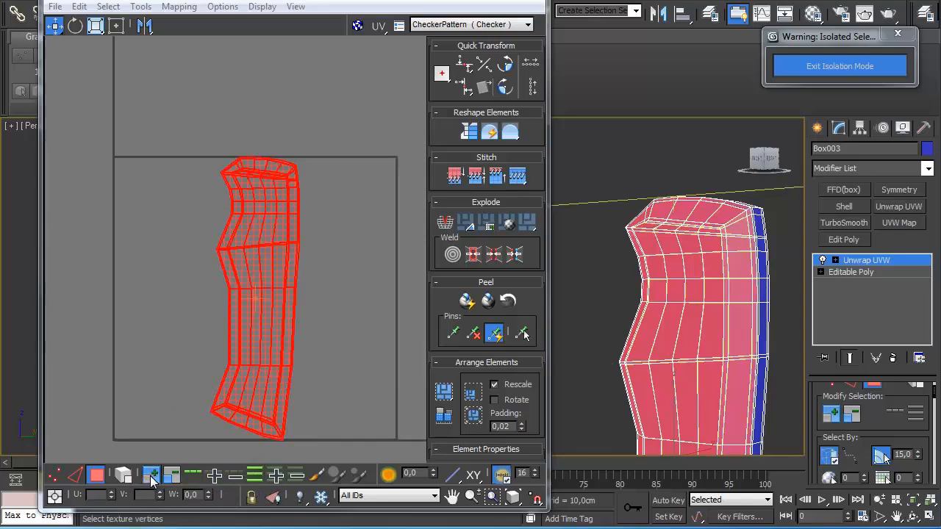
- Add the remaining end faces on the front half of the handle to the selection
{"action": "middle_click_drag", "start_coordinate": [727, 331], "coordinate": [680, 341], "text": "alt"}
{"action": "middle_click_drag", "start_coordinate": [716, 397], "coordinate": [631, 367]}
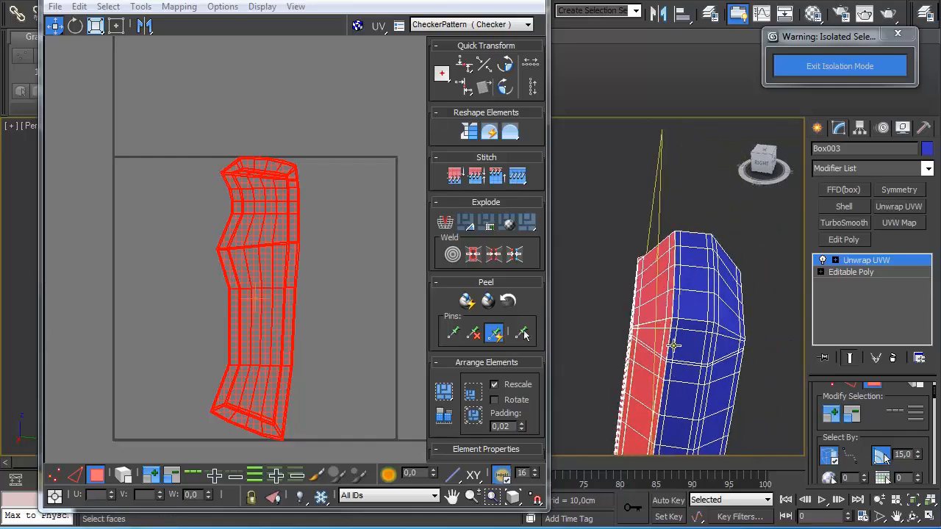
{"action": "left_click", "coordinate": [696, 297], "text": "ctrl"}
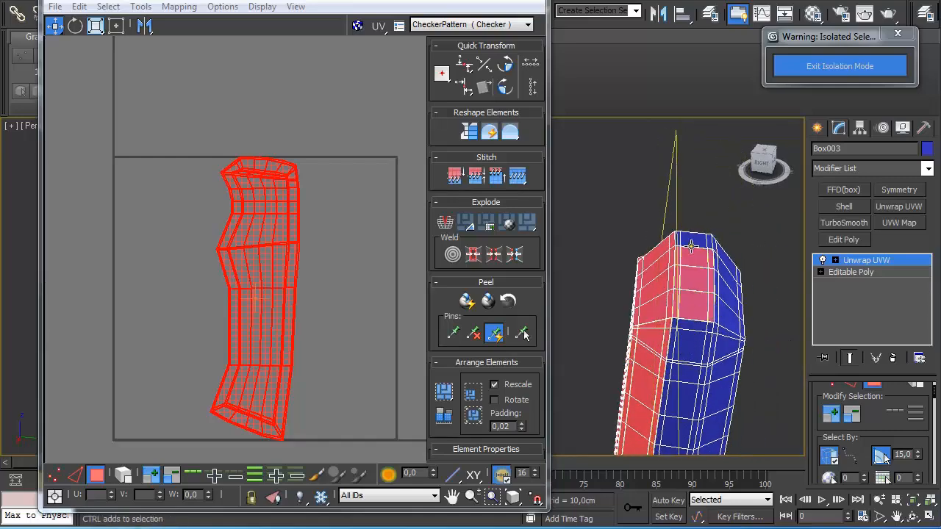
{"action": "middle_click_drag", "start_coordinate": [691, 246], "coordinate": [561, 313], "text": "alt"}
{"action": "left_click", "coordinate": [655, 330], "text": "ctrl"}
- Break the selected faces off as a separate UV shell and place it beside the remaining shell
{"action": "key", "text": "ctrl+b"}
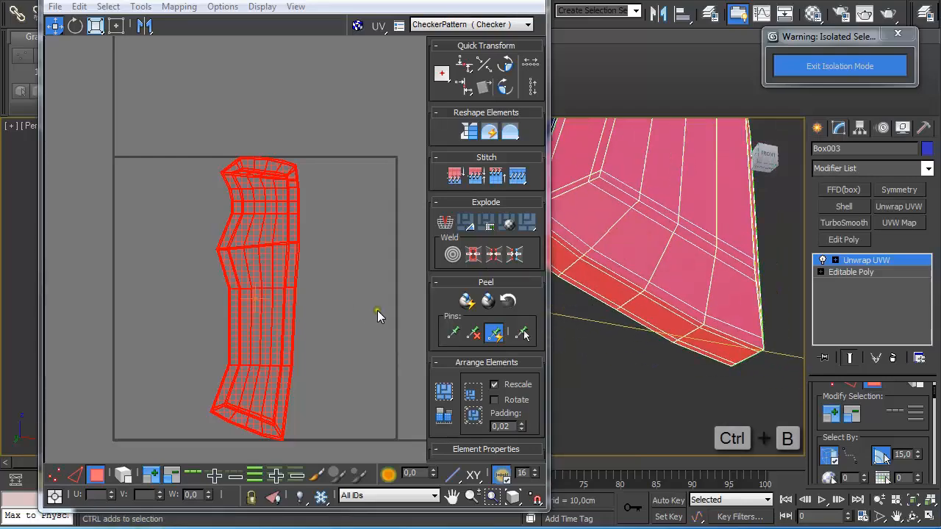
{"action": "left_click_drag", "start_coordinate": [275, 235], "coordinate": [410, 237]}
{"action": "middle_click_drag", "start_coordinate": [617, 228], "coordinate": [650, 250], "text": "alt"}
{"action": "middle_click_drag", "start_coordinate": [605, 197], "coordinate": [663, 216]}
{"action": "middle_click_drag", "start_coordinate": [373, 213], "coordinate": [295, 197]}
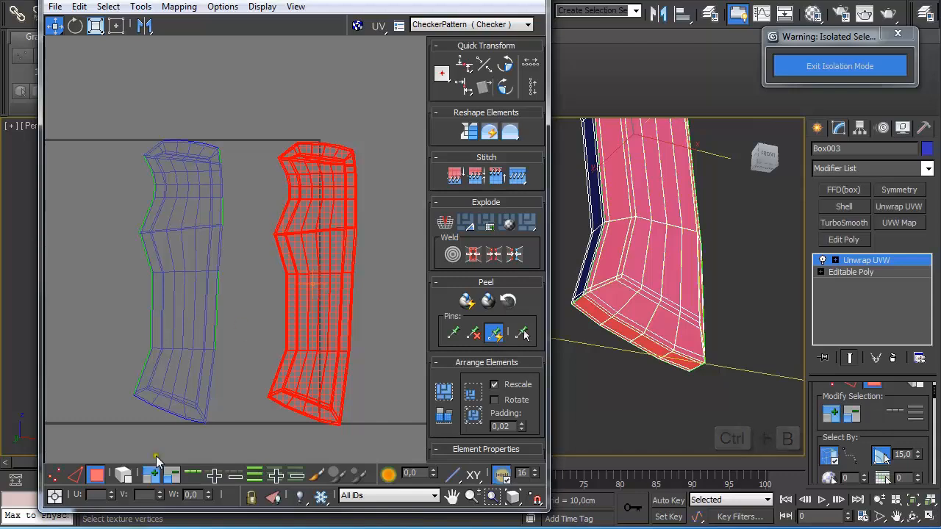
- Select both handle UV shells and relax them by edge angles with 100 iterations and an amount of 0.1
{"action": "left_click", "coordinate": [122, 476]}
{"action": "left_click_drag", "start_coordinate": [75, 255], "coordinate": [392, 323]}
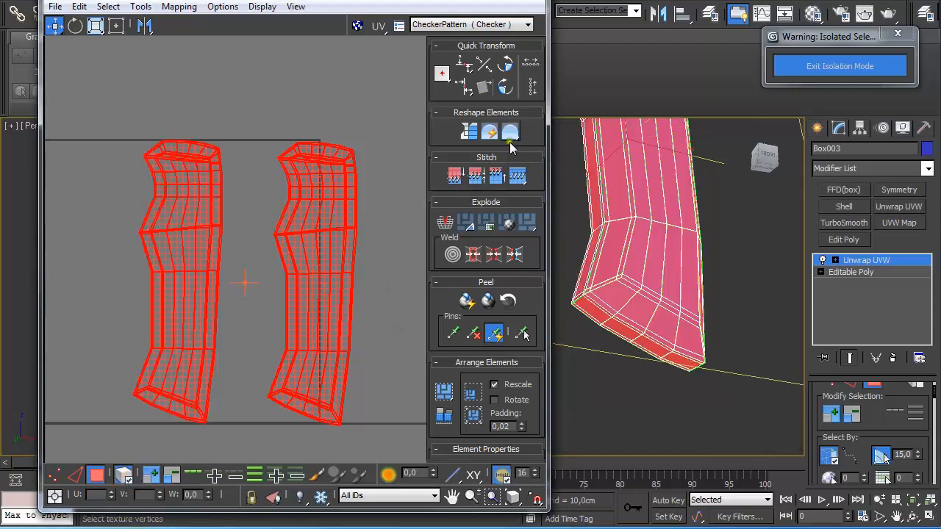
{"action": "left_click", "coordinate": [513, 135]}
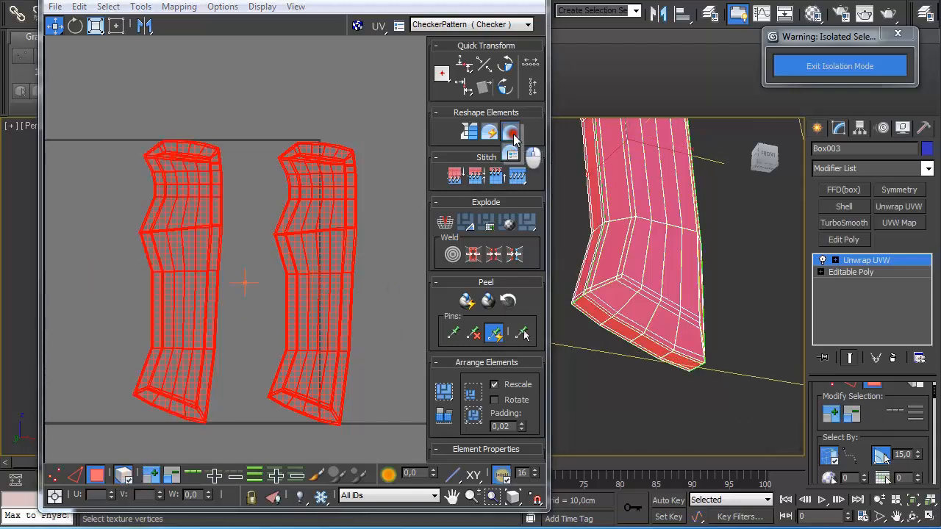
{"action": "left_click_drag", "start_coordinate": [514, 139], "coordinate": [520, 158]}
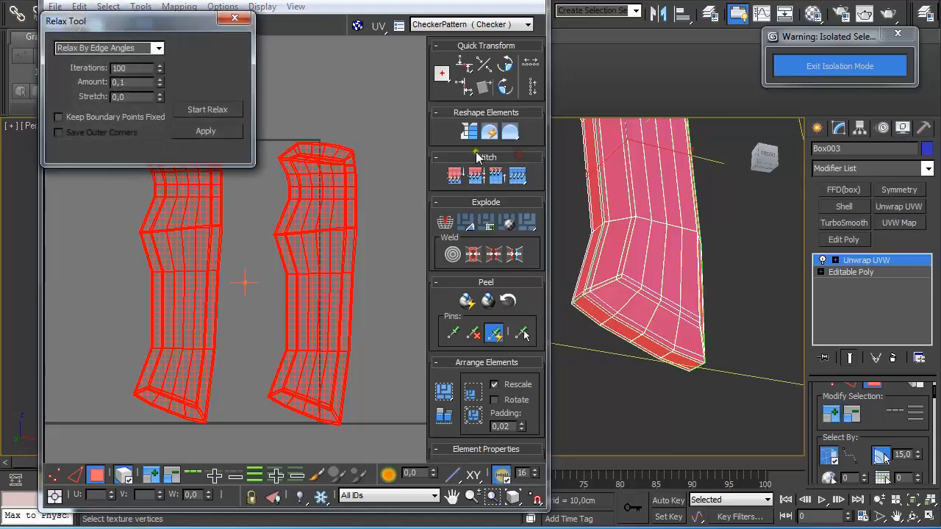
{"action": "left_click_drag", "start_coordinate": [193, 33], "coordinate": [643, 119]}
{"action": "left_click", "coordinate": [609, 133]}
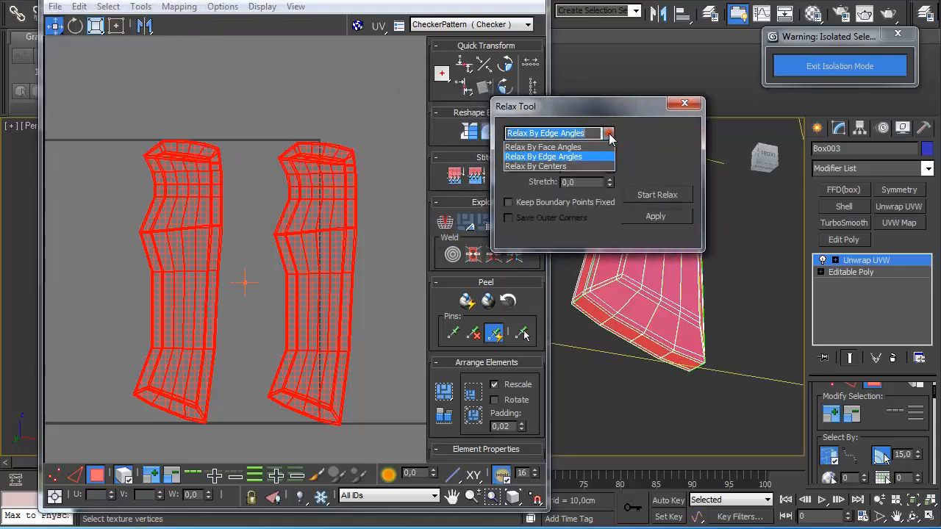
{"action": "left_click", "coordinate": [589, 157]}
{"action": "left_click", "coordinate": [665, 195]}
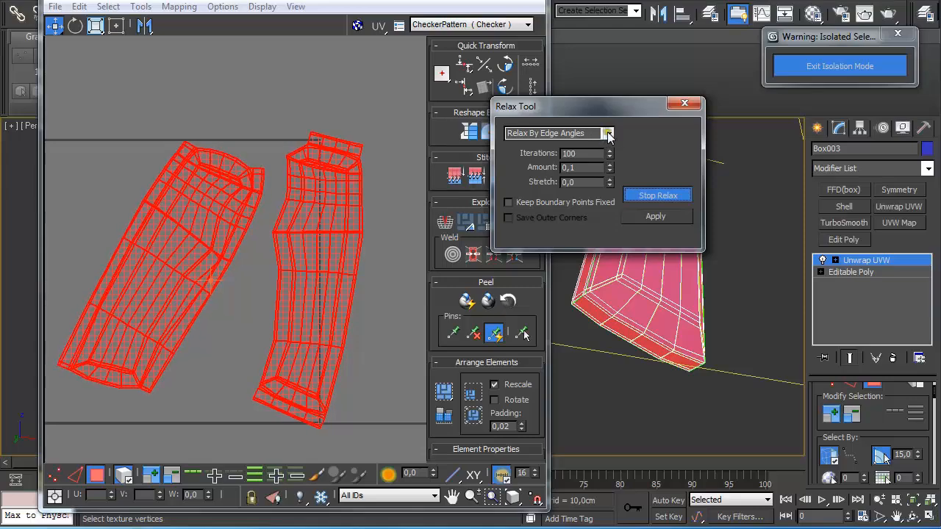
- Switch the running relaxation of both shells to Relax By Face Angles and stop it
{"action": "left_click", "coordinate": [606, 135]}
{"action": "left_click", "coordinate": [597, 147]}
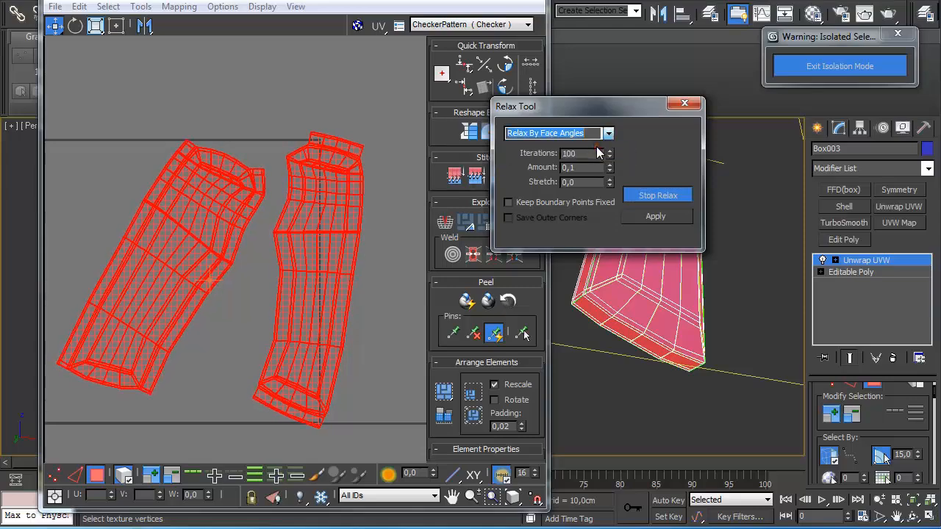
{"action": "left_click", "coordinate": [647, 197]}
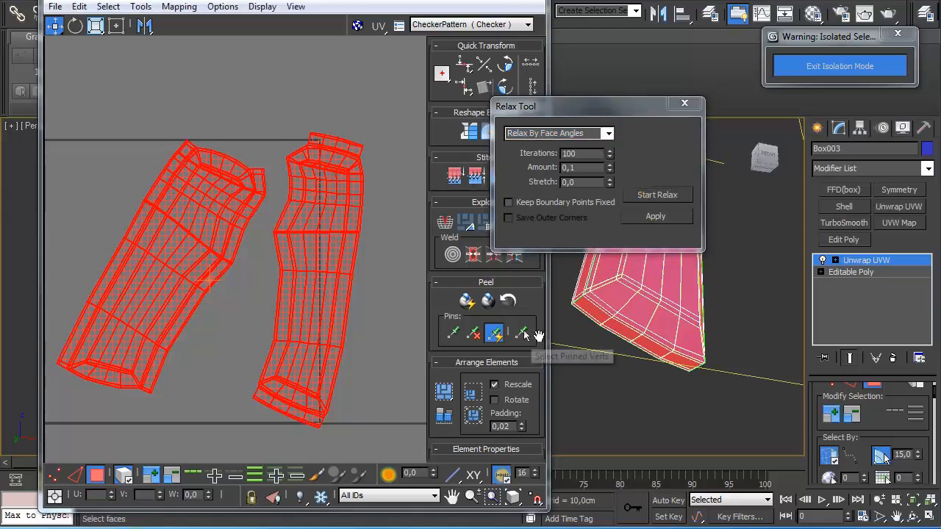
- Select the short edge across the handle's side at its protruding finger-grip corner and break the UVs along it
{"action": "scroll", "coordinate": [686, 403], "scroll_direction": "up", "scroll_amount": 5}
{"action": "scroll", "coordinate": [720, 330], "scroll_direction": "down", "scroll_amount": 4}
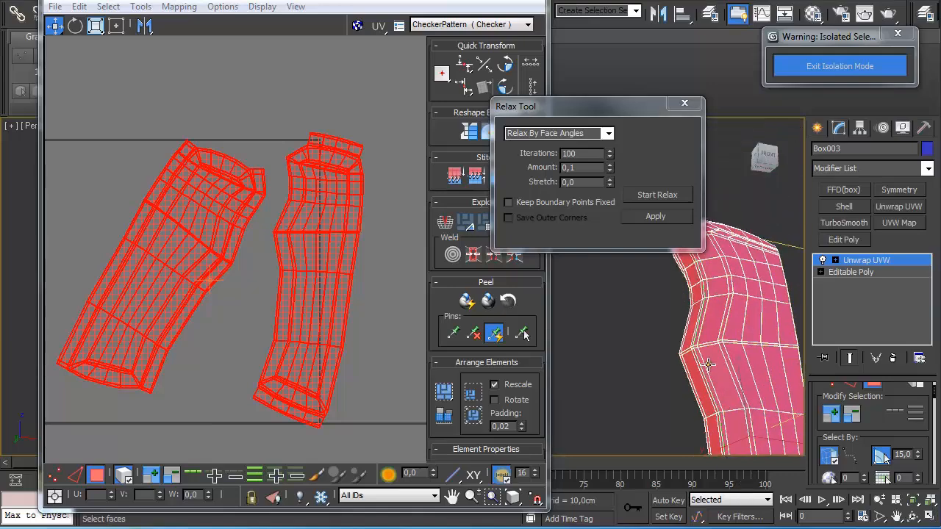
{"action": "left_click", "coordinate": [603, 328]}
{"action": "middle_click_drag", "start_coordinate": [601, 335], "coordinate": [458, 344]}
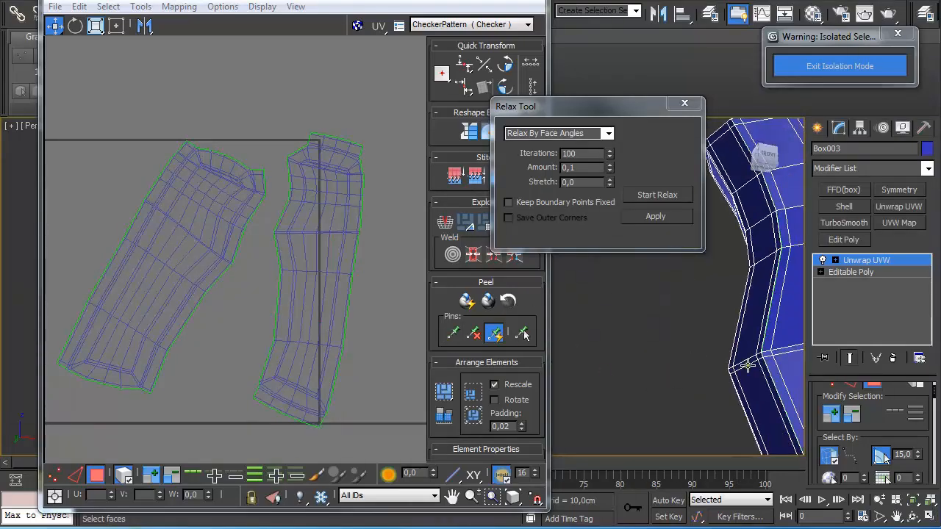
{"action": "left_click", "coordinate": [74, 474]}
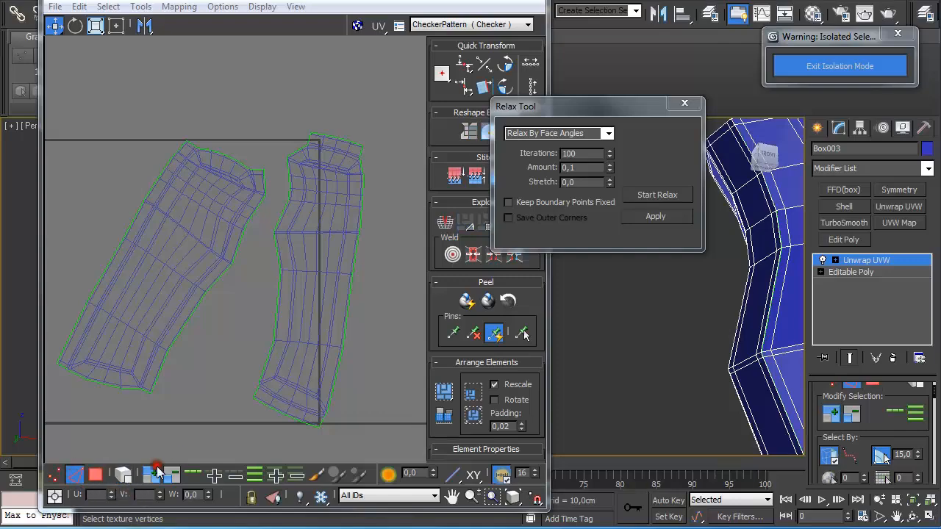
{"action": "left_click", "coordinate": [757, 374]}
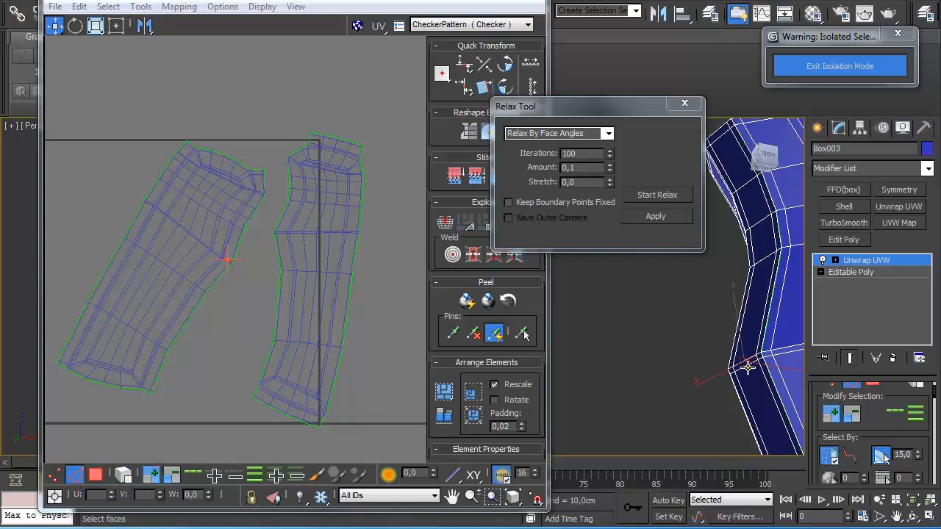
{"action": "middle_click_drag", "start_coordinate": [748, 368], "coordinate": [785, 382], "text": "alt"}
{"action": "scroll", "coordinate": [286, 289], "scroll_direction": "up", "scroll_amount": 5}
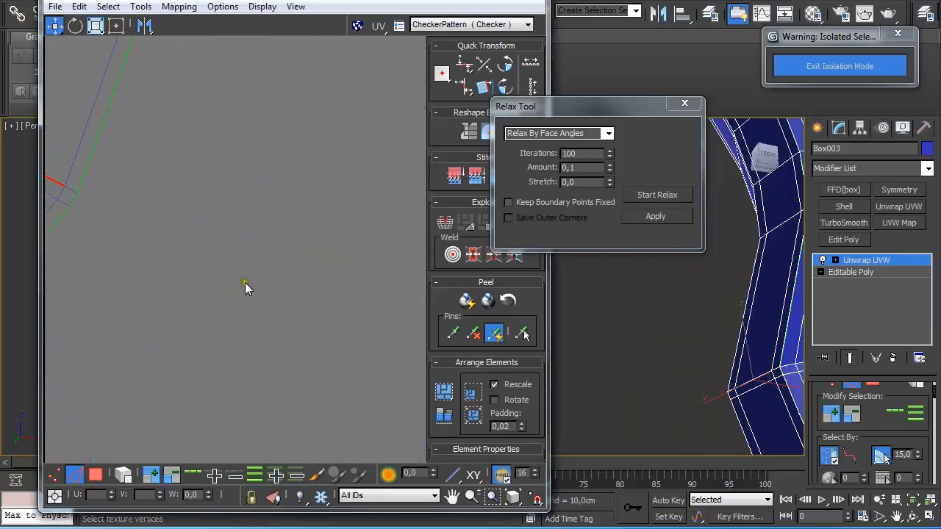
{"action": "left_click_drag", "start_coordinate": [238, 328], "coordinate": [240, 331]}
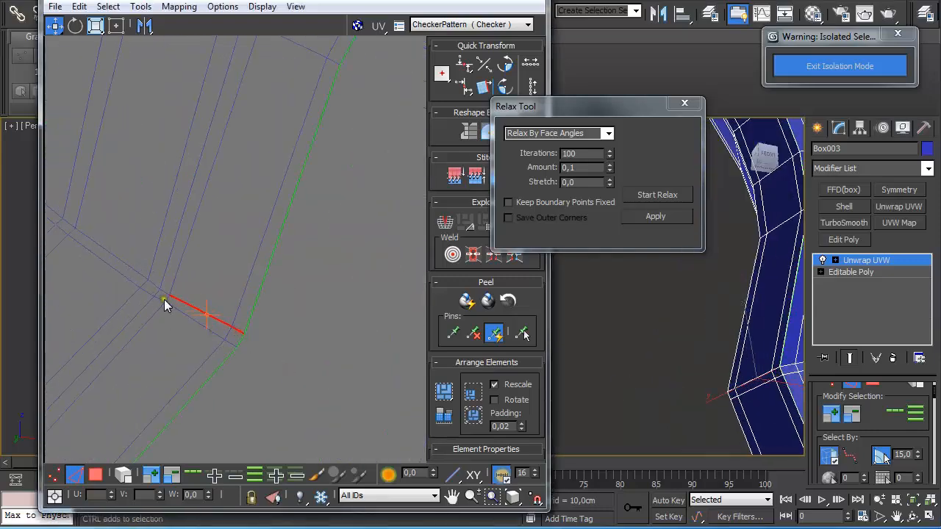
{"action": "key", "text": "ctrl+b"}
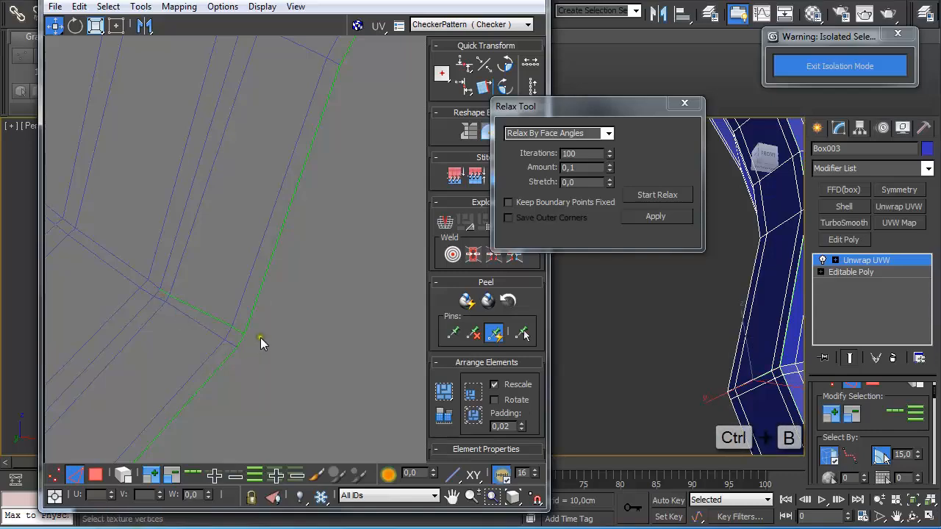
- Select the whole shell containing the new cut and relax it again by face angles
{"action": "scroll", "coordinate": [238, 363], "scroll_direction": "down", "scroll_amount": 5}
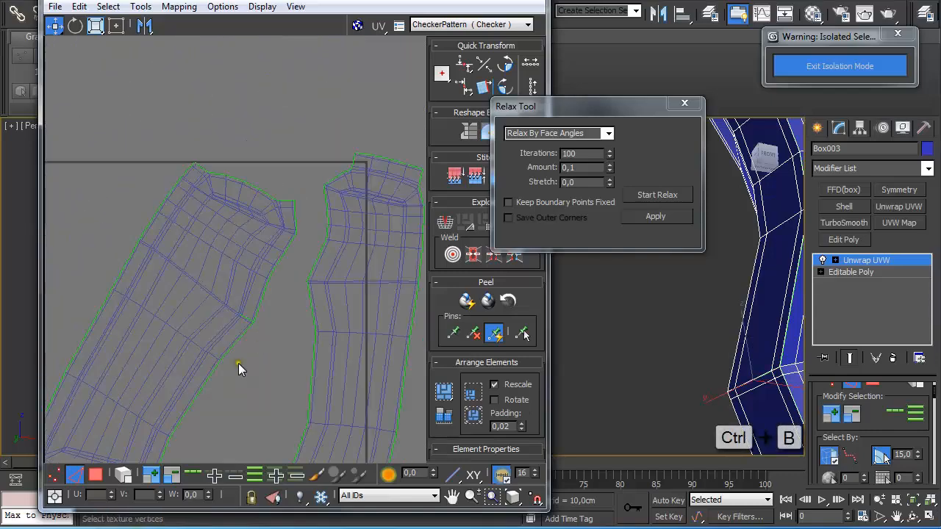
{"action": "left_click", "coordinate": [96, 475]}
{"action": "left_click", "coordinate": [190, 329]}
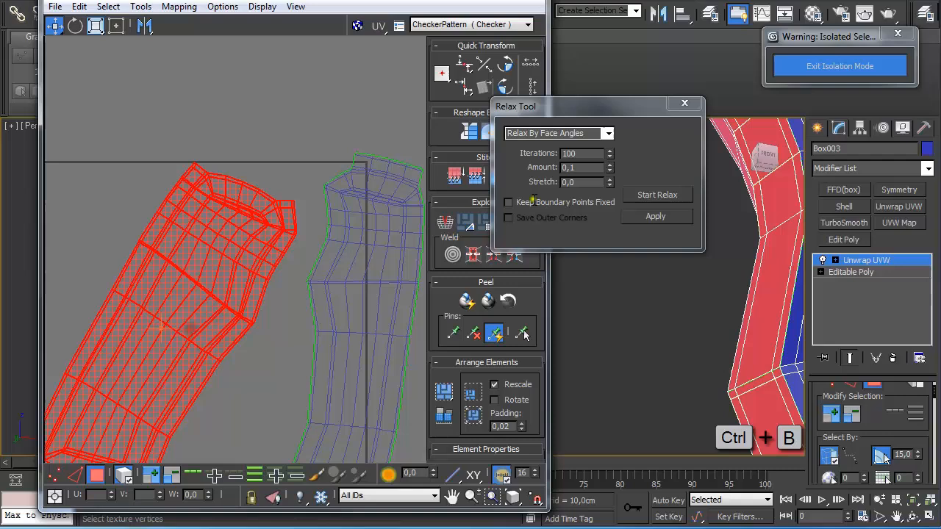
{"action": "left_click", "coordinate": [657, 195]}
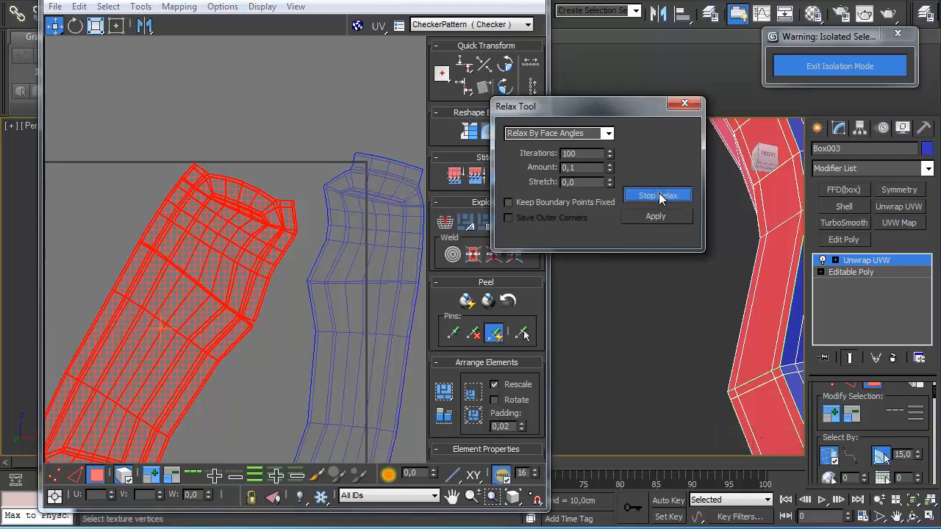
{"action": "left_click", "coordinate": [659, 196]}
- Inspect the opened cut and both ends of the relaxed shell, and close the Relax Tool and the UV editor
{"action": "scroll", "coordinate": [328, 375], "scroll_direction": "up", "scroll_amount": 6}
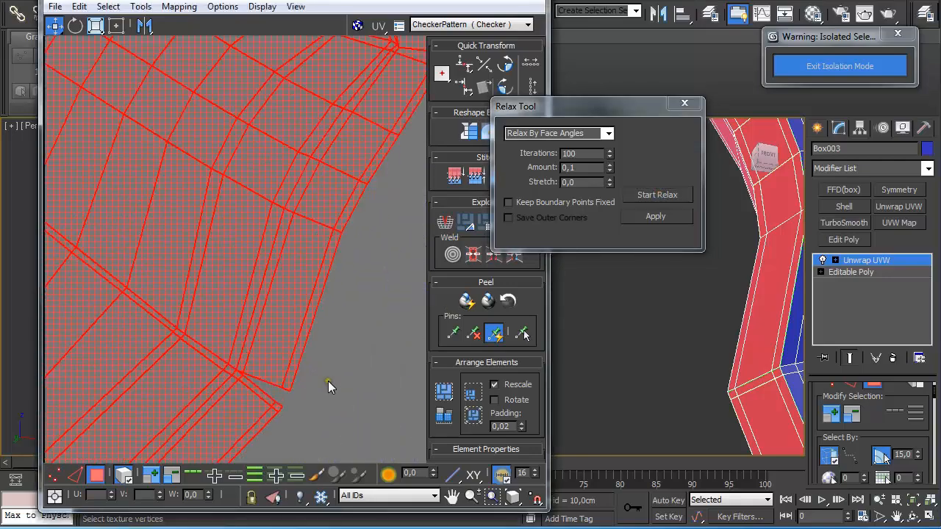
{"action": "scroll", "coordinate": [334, 350], "scroll_direction": "down", "scroll_amount": 5}
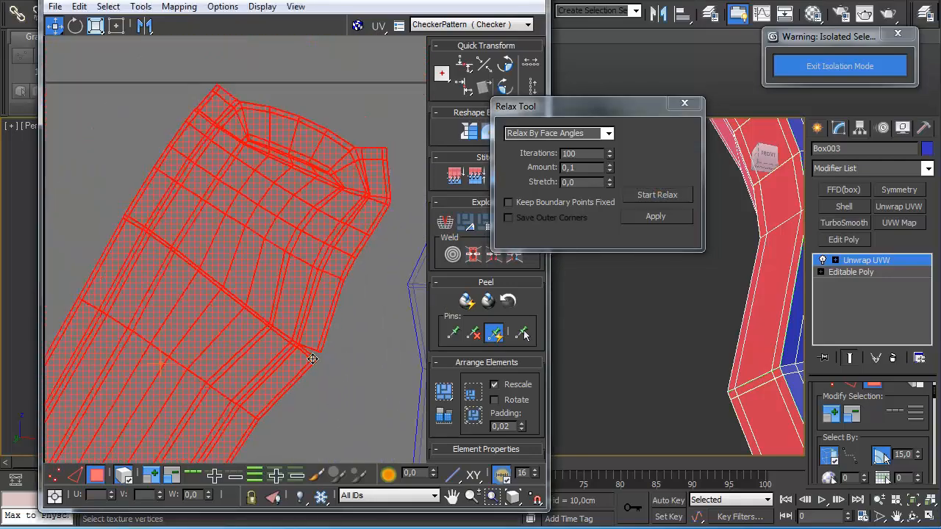
{"action": "scroll", "coordinate": [317, 367], "scroll_direction": "down", "scroll_amount": 3}
{"action": "scroll", "coordinate": [302, 306], "scroll_direction": "up", "scroll_amount": 7}
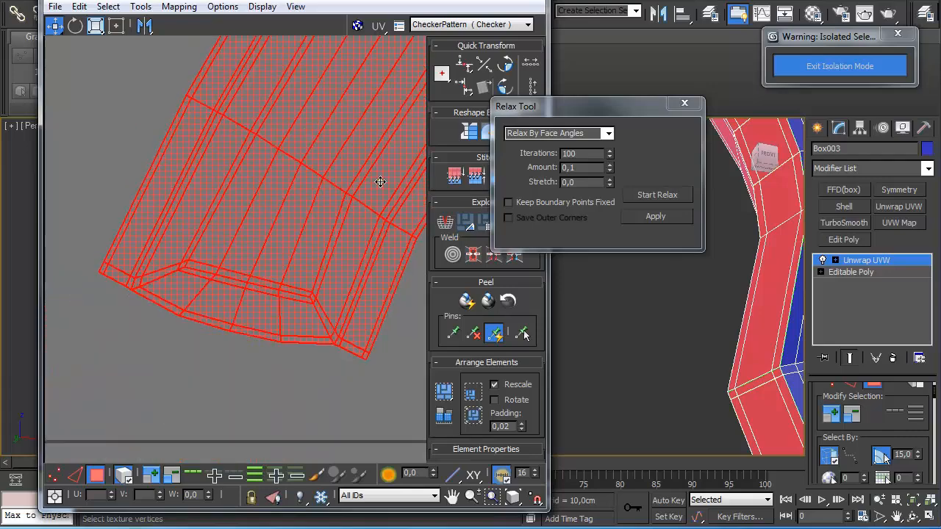
{"action": "scroll", "coordinate": [370, 195], "scroll_direction": "down", "scroll_amount": 2}
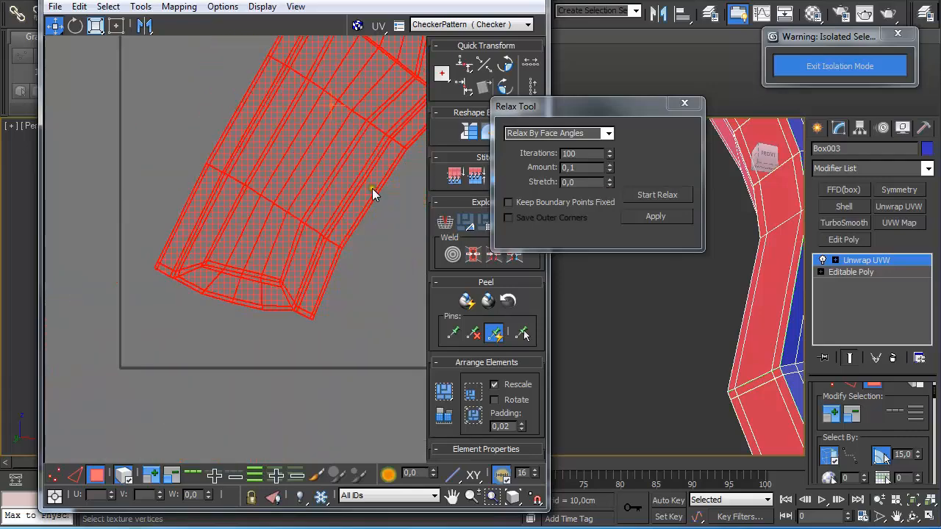
{"action": "scroll", "coordinate": [372, 189], "scroll_direction": "down", "scroll_amount": 4}
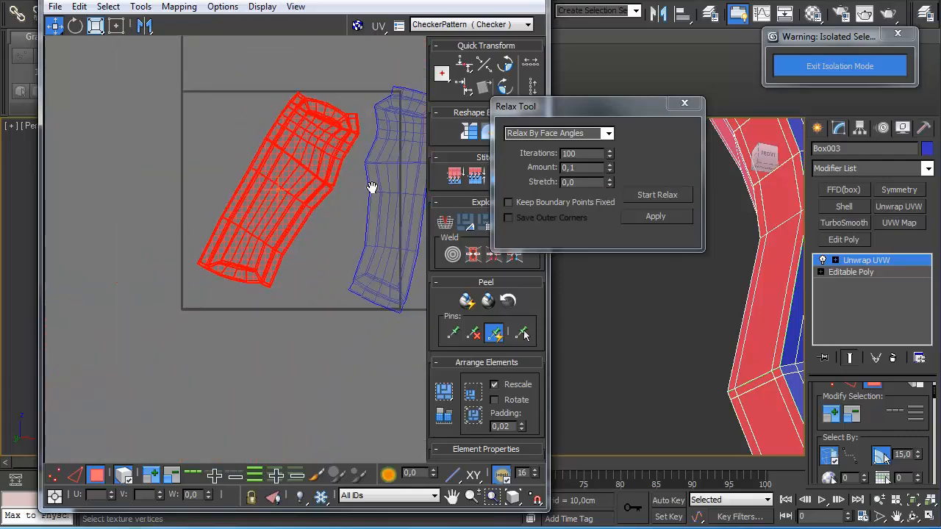
{"action": "left_click", "coordinate": [685, 106]}
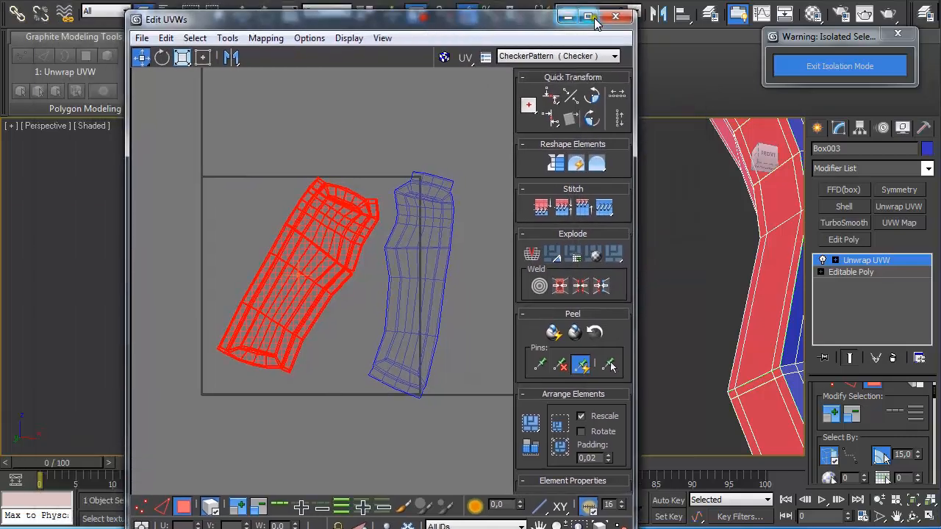
{"action": "left_click", "coordinate": [615, 16]}
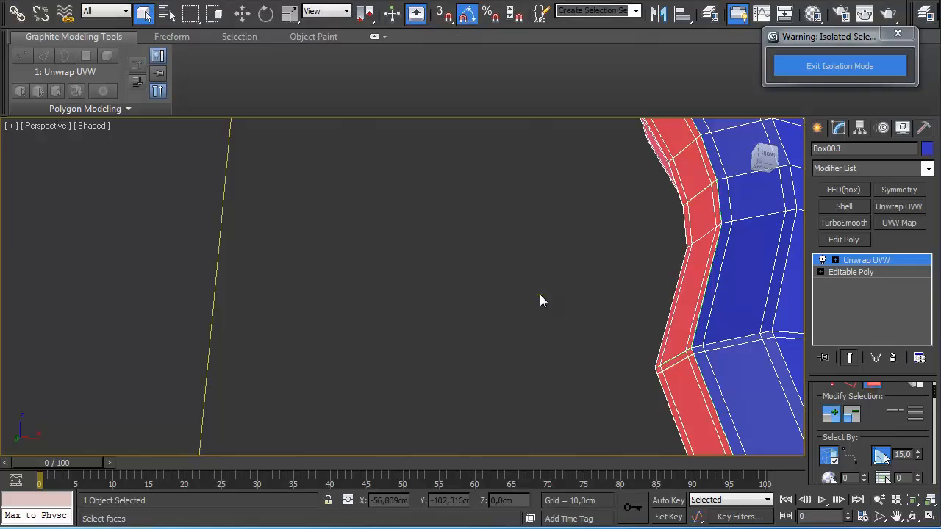
- Clear the face selection on the handle in the perspective view
{"action": "left_click", "coordinate": [874, 385]}
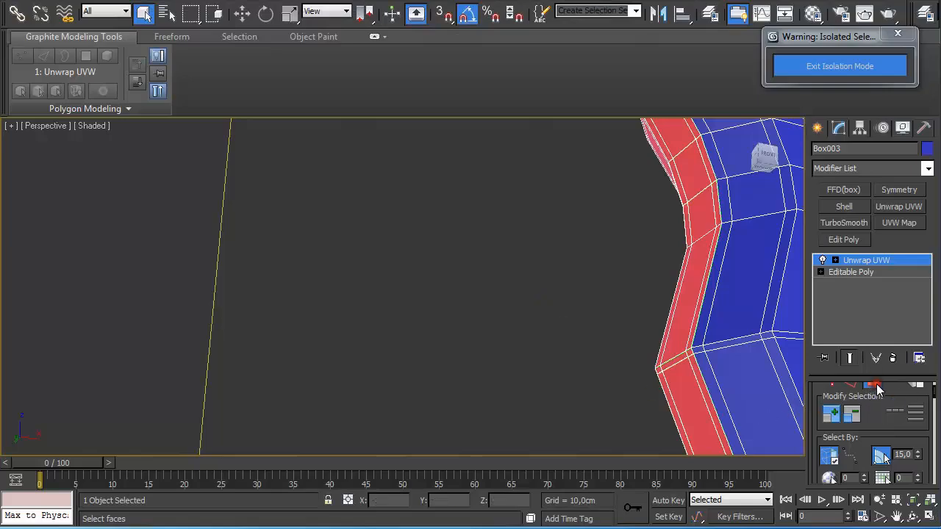
{"action": "middle_click_drag", "start_coordinate": [535, 319], "coordinate": [426, 316]}
{"action": "left_click", "coordinate": [426, 316]}
{"action": "scroll", "coordinate": [426, 316], "scroll_direction": "down", "scroll_amount": 3}
{"action": "scroll", "coordinate": [427, 317], "scroll_direction": "down", "scroll_amount": 1}
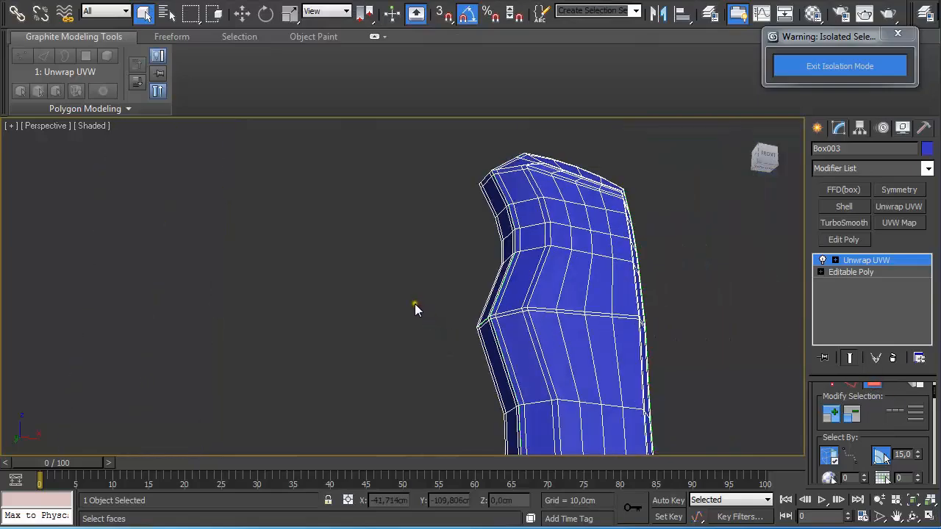
- Add a Checker map to the diffuse colour of material 08 - Default and set its U and V tiling to 20
{"action": "key", "text": "m"}
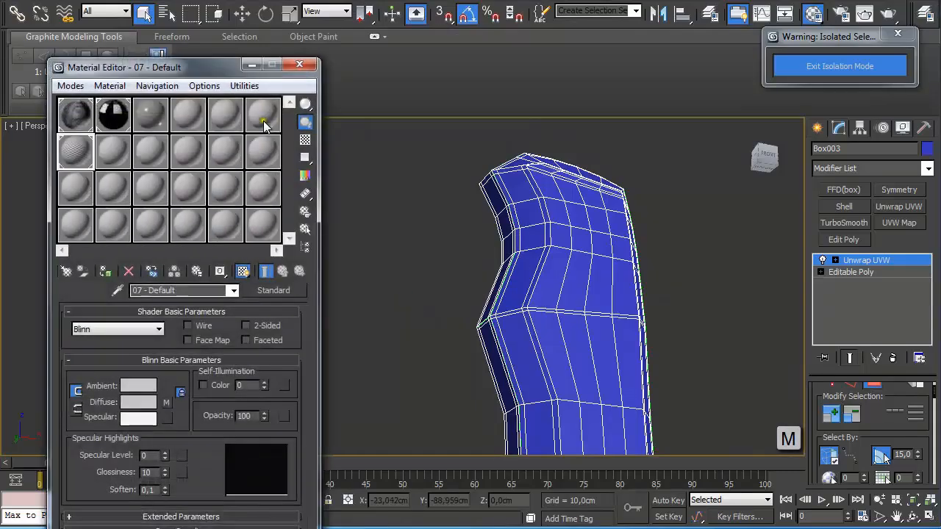
{"action": "left_click", "coordinate": [113, 152]}
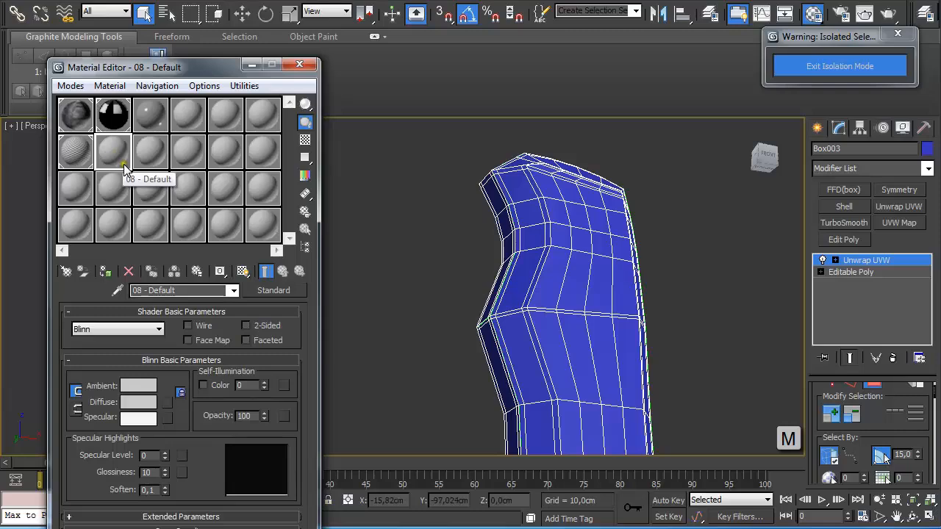
{"action": "left_click", "coordinate": [169, 406]}
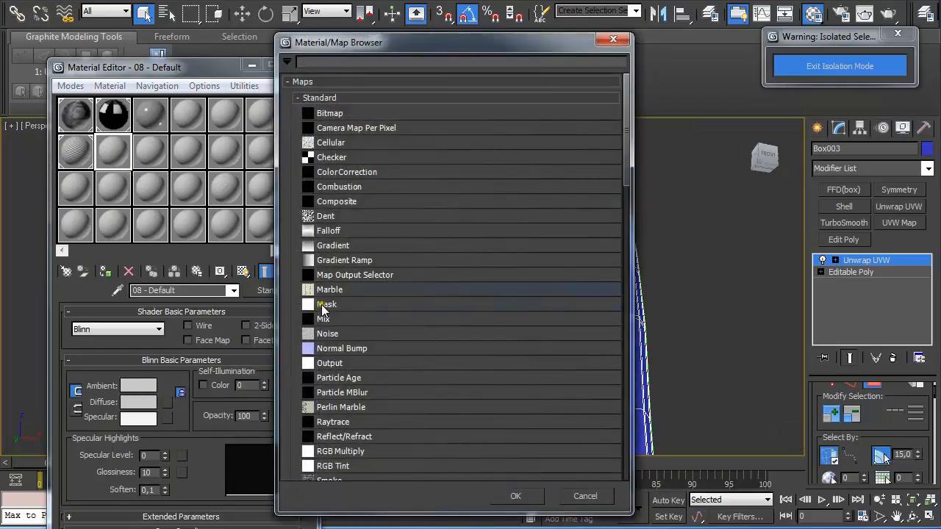
{"action": "left_click", "coordinate": [338, 162]}
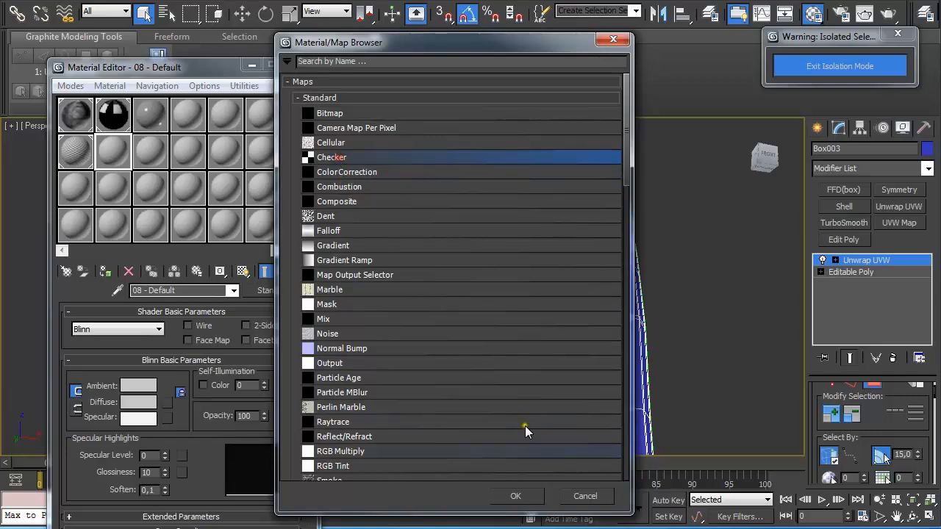
{"action": "left_click", "coordinate": [533, 497]}
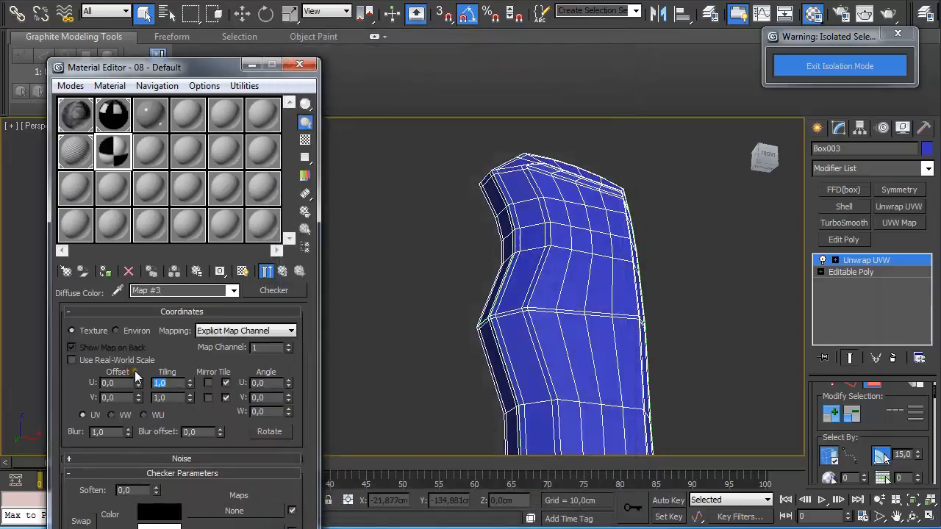
{"action": "type", "text": "20"}
{"action": "key", "text": "Tab"}
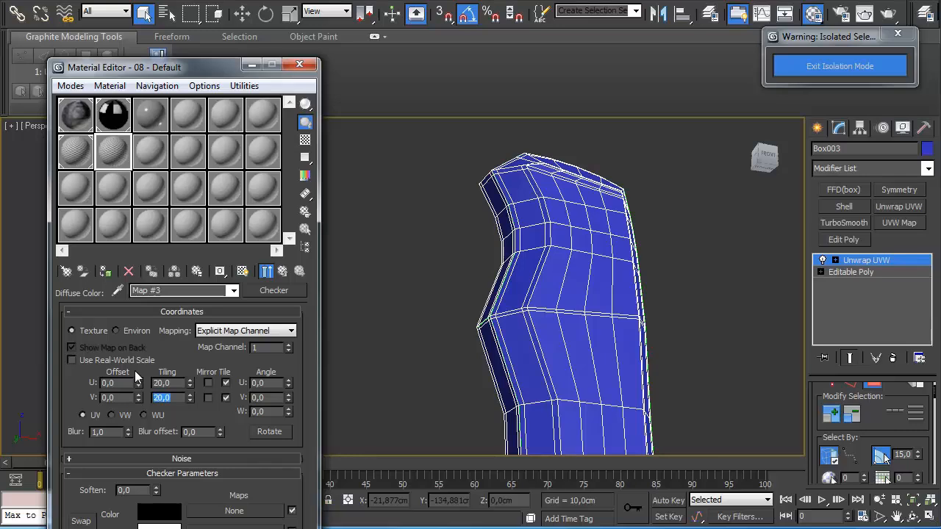
- Enable viewport display of the checker material and assign it to the handle
{"action": "left_click", "coordinate": [282, 272]}
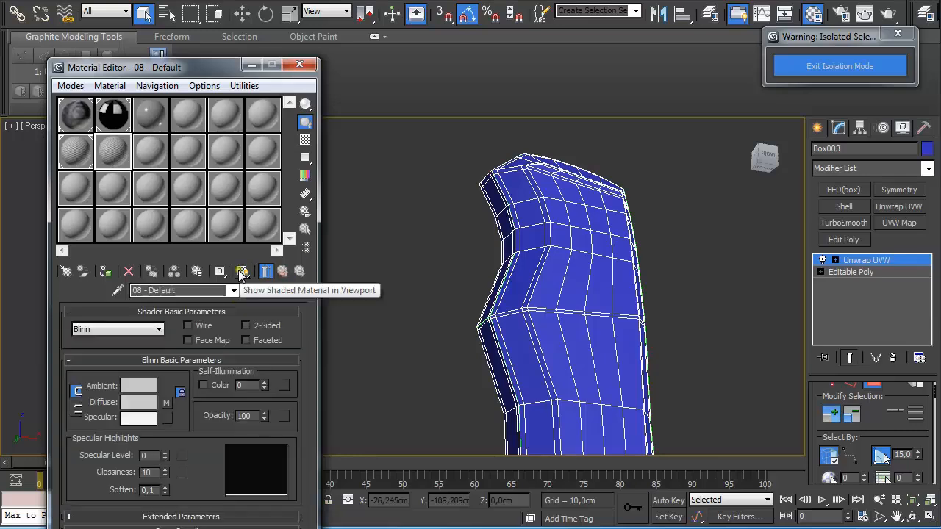
{"action": "left_click", "coordinate": [242, 272]}
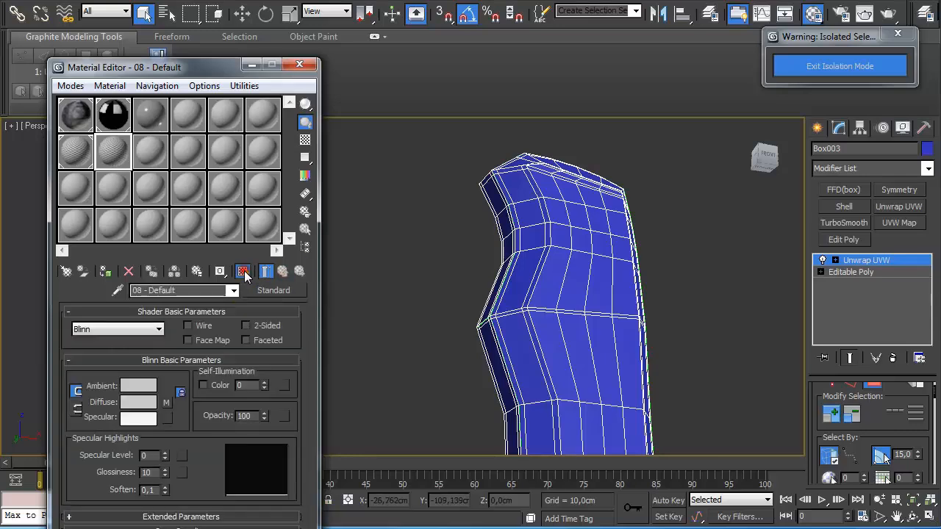
{"action": "left_click", "coordinate": [104, 272]}
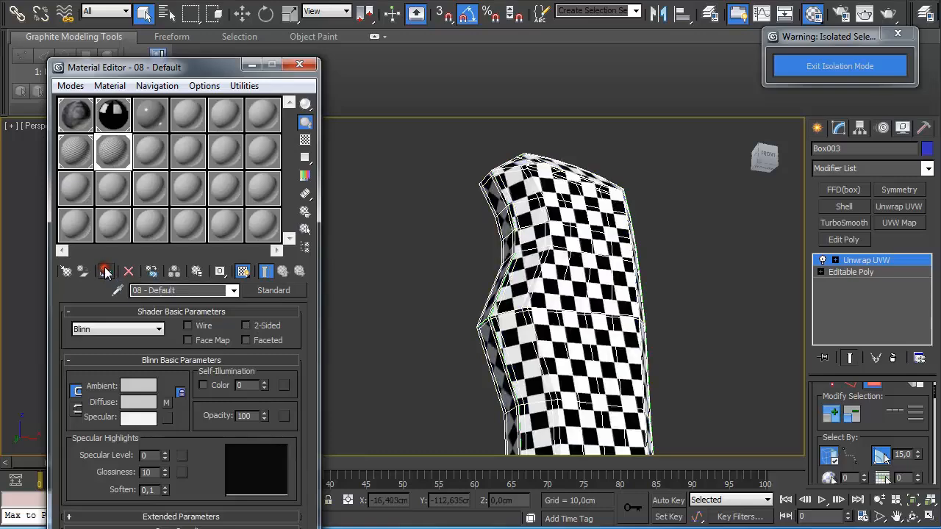
- Inspect the checker pattern along the handle's finger grooves and sides for stretching
{"action": "middle_click_drag", "start_coordinate": [544, 292], "coordinate": [575, 333], "text": "alt"}
{"action": "scroll", "coordinate": [653, 330], "scroll_direction": "up", "scroll_amount": 3}
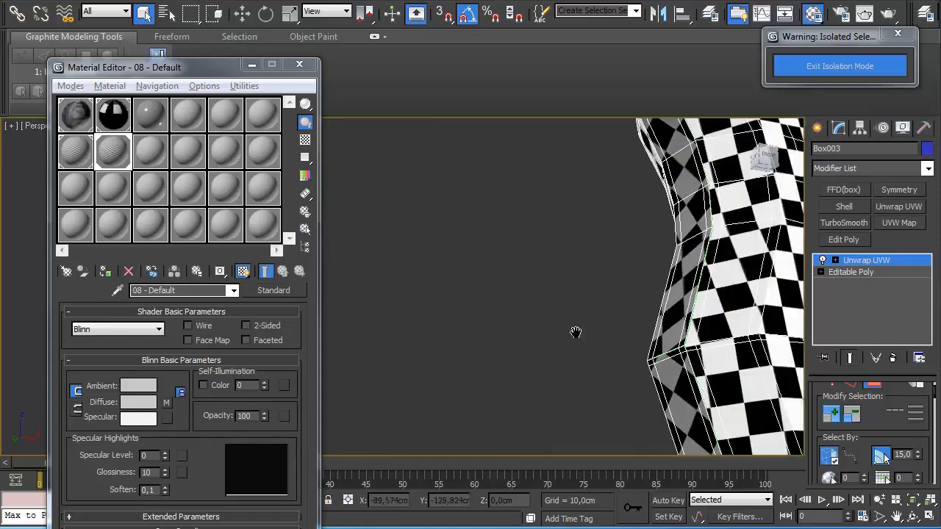
{"action": "left_click", "coordinate": [725, 339]}
{"action": "left_click", "coordinate": [610, 287]}
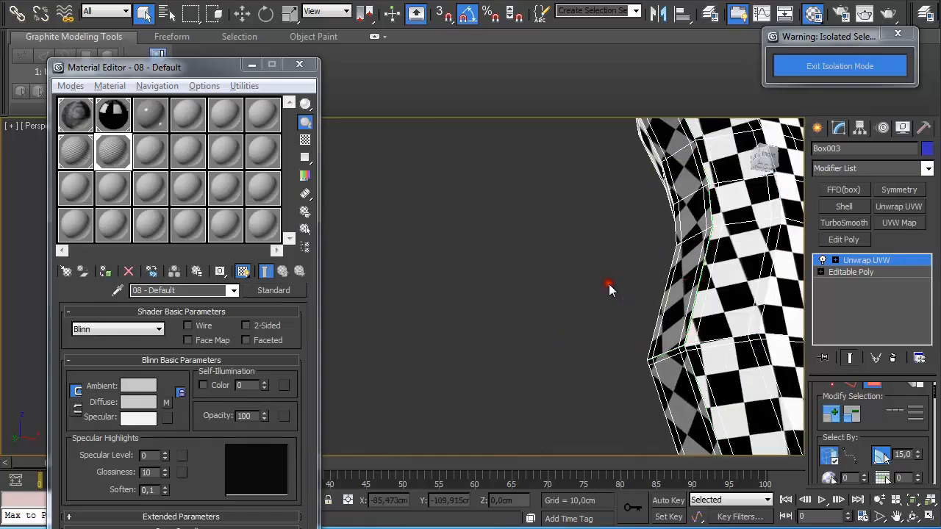
{"action": "middle_click_drag", "start_coordinate": [647, 294], "coordinate": [616, 305], "text": "alt"}
{"action": "key", "text": "z"}
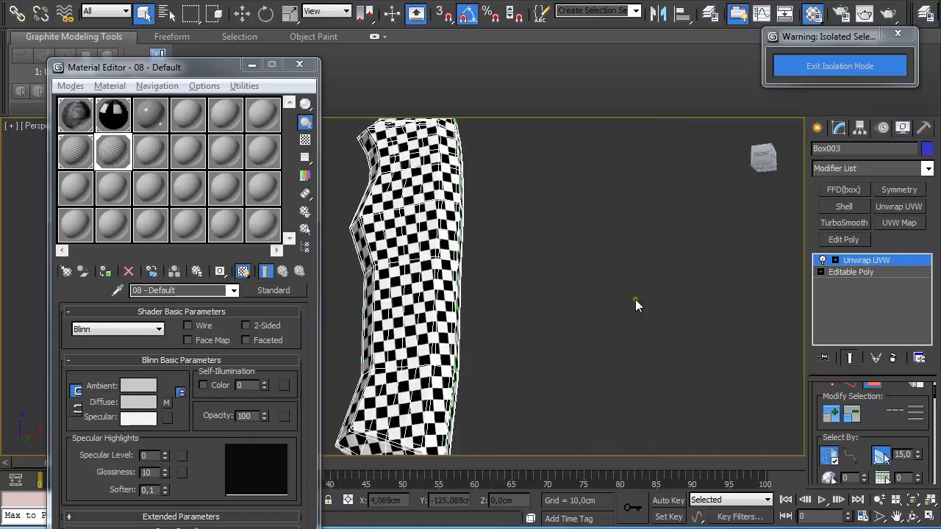
{"action": "middle_click_drag", "start_coordinate": [489, 249], "coordinate": [590, 261], "text": "alt"}
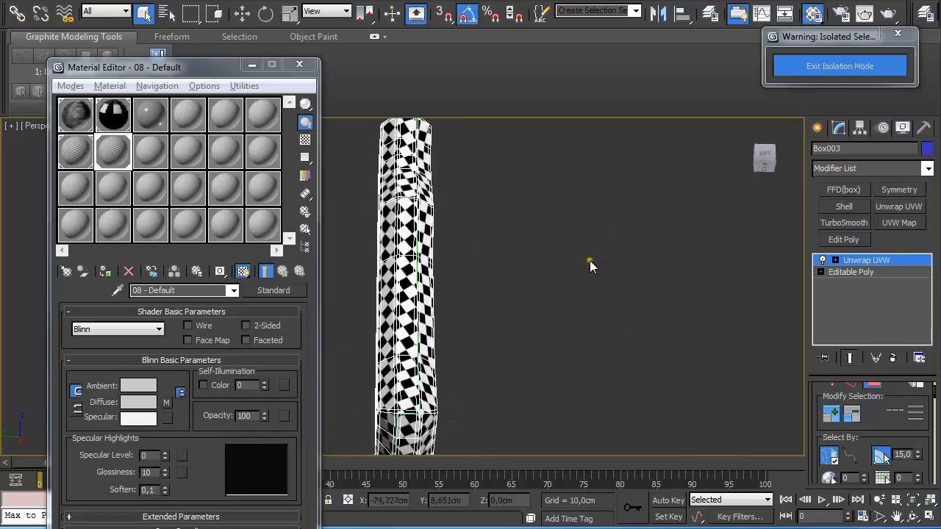
- Deselect the handle, examine the checker pattern around its end, back and seams, and close the Material Editor
{"action": "left_click", "coordinate": [591, 257]}
{"action": "left_click", "coordinate": [855, 260]}
{"action": "left_click", "coordinate": [663, 304]}
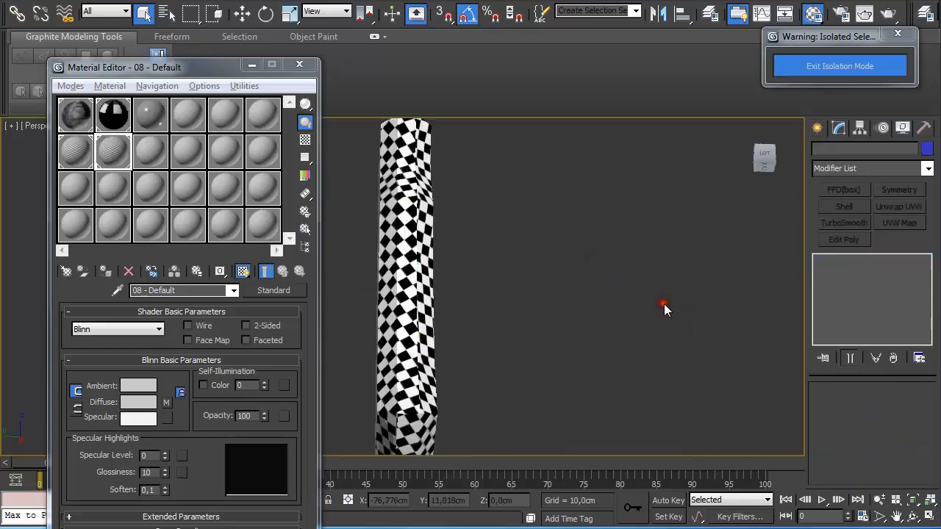
{"action": "middle_click_drag", "start_coordinate": [589, 279], "coordinate": [560, 300], "text": "alt"}
{"action": "scroll", "coordinate": [560, 300], "scroll_direction": "up", "scroll_amount": 4}
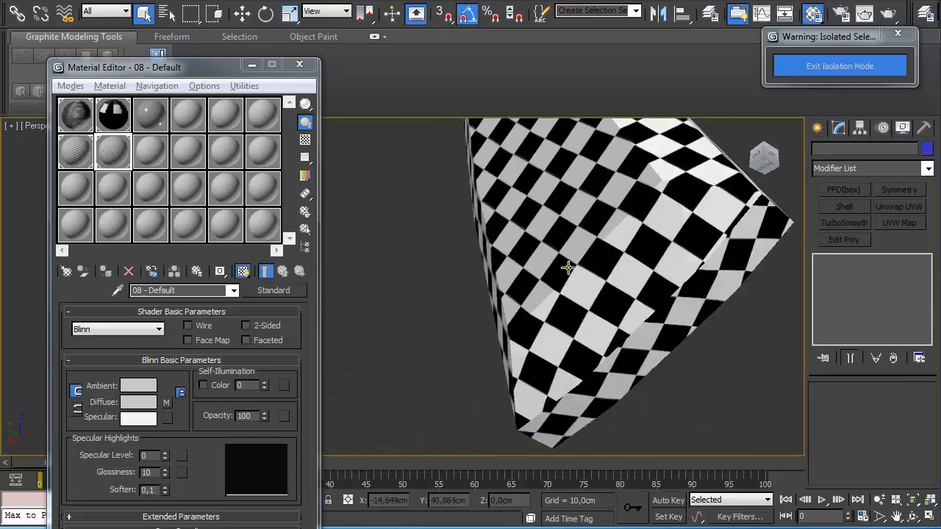
{"action": "middle_click_drag", "start_coordinate": [573, 310], "coordinate": [637, 414], "text": "alt"}
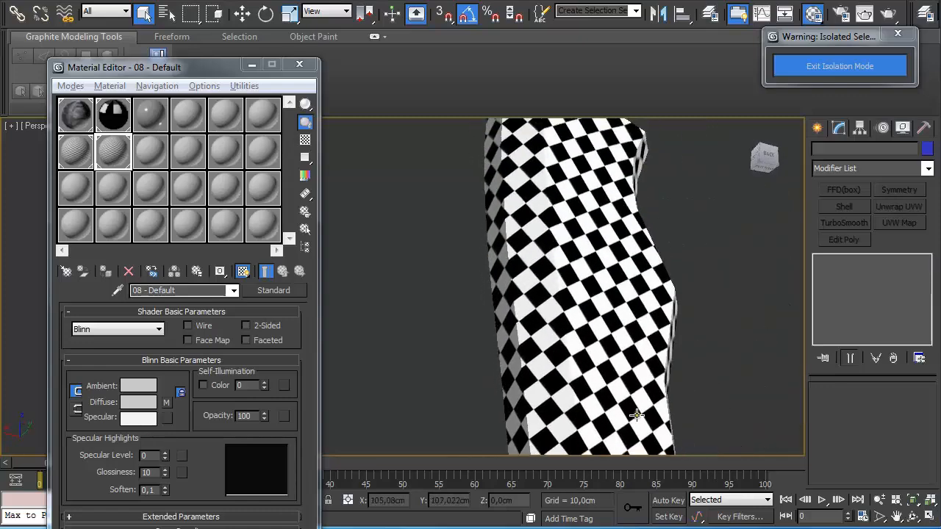
{"action": "middle_click_drag", "start_coordinate": [621, 260], "coordinate": [535, 323]}
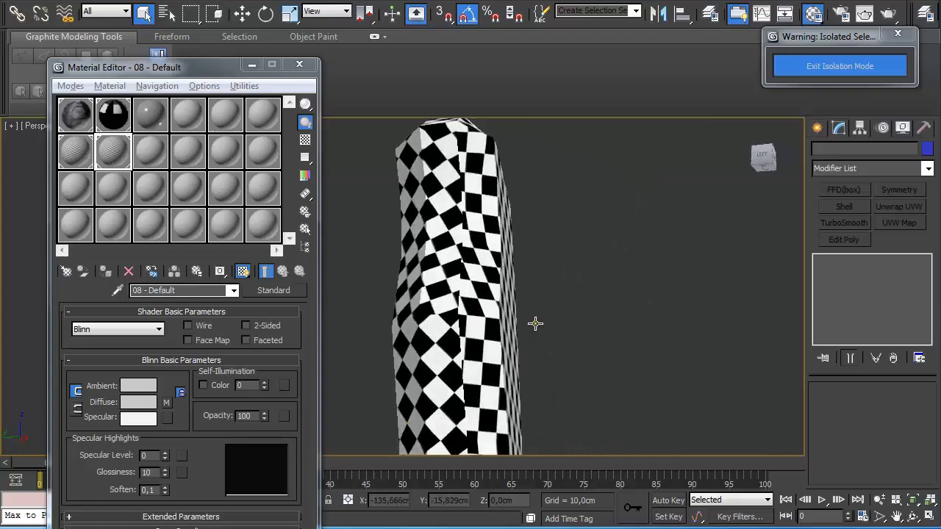
{"action": "middle_click_drag", "start_coordinate": [513, 252], "coordinate": [560, 290], "text": "alt"}
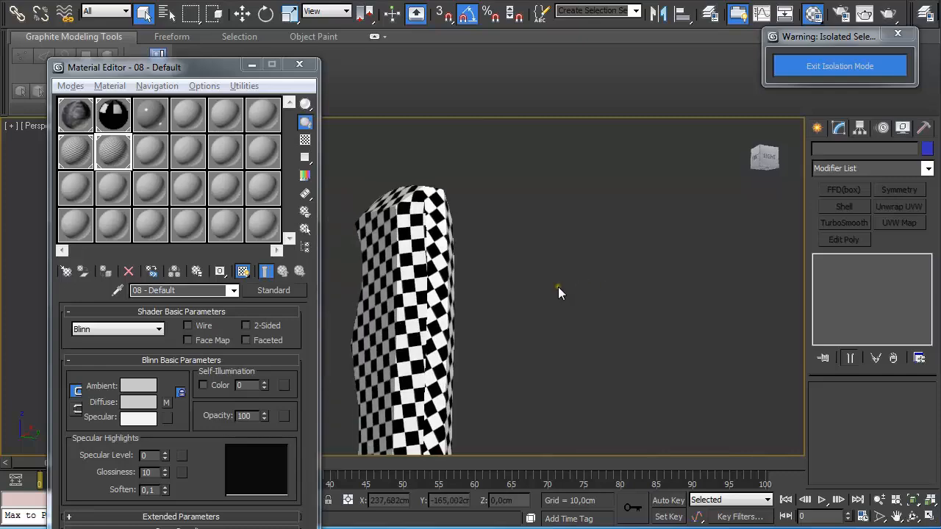
{"action": "left_click", "coordinate": [299, 64]}
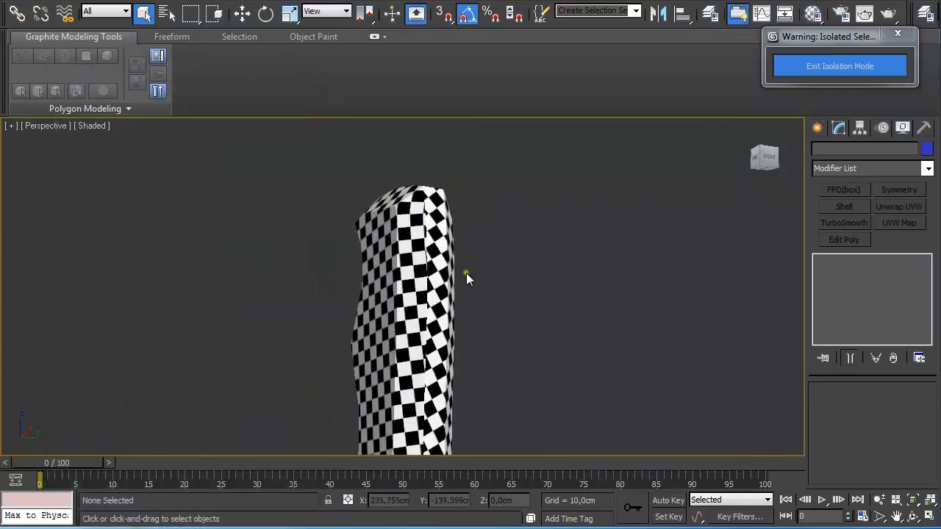
{"action": "key", "text": "m"}
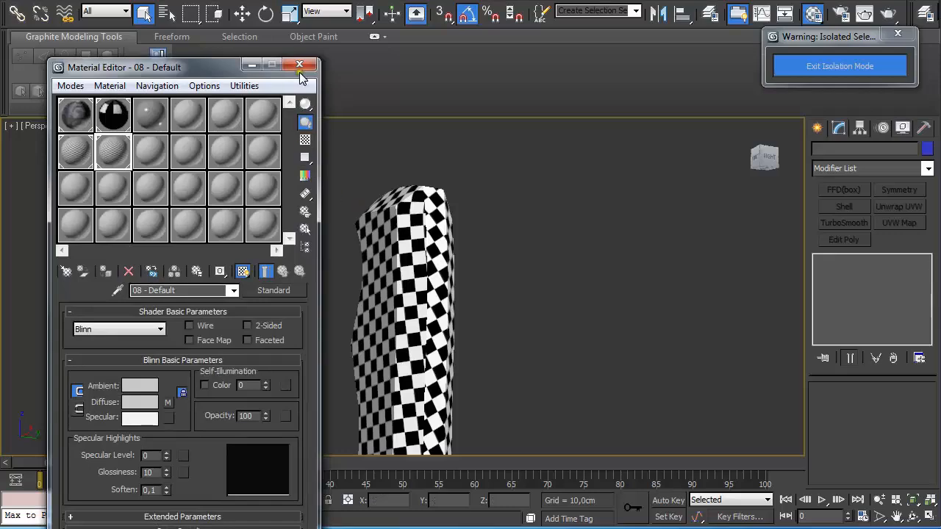
{"action": "key", "text": "m"}
- Select the handle and open its Unwrap UVW layout in the UV editor
{"action": "left_click", "coordinate": [437, 261]}
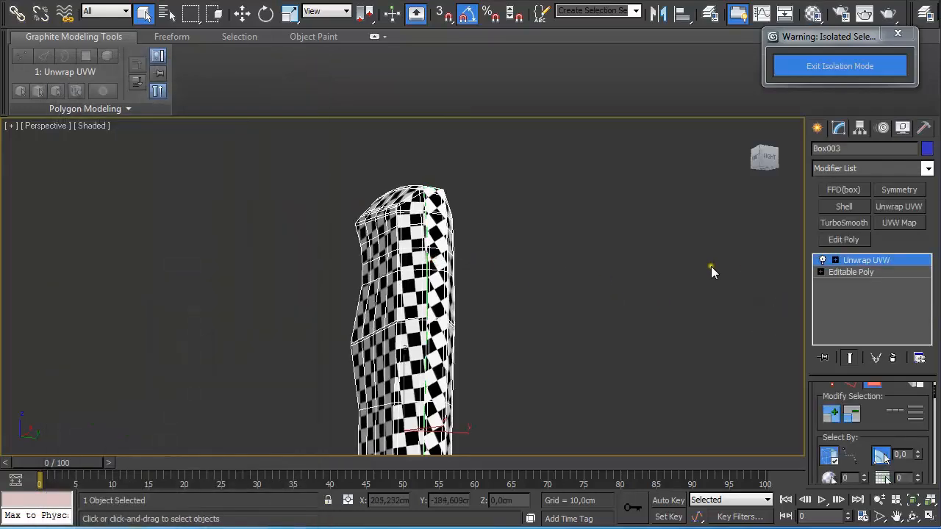
{"action": "mouse_move", "coordinate": [935, 404]}
{"action": "left_mouse_down"}
{"action": "mouse_move", "coordinate": [936, 394]}
{"action": "mouse_move", "coordinate": [935, 408]}
{"action": "left_mouse_up"}
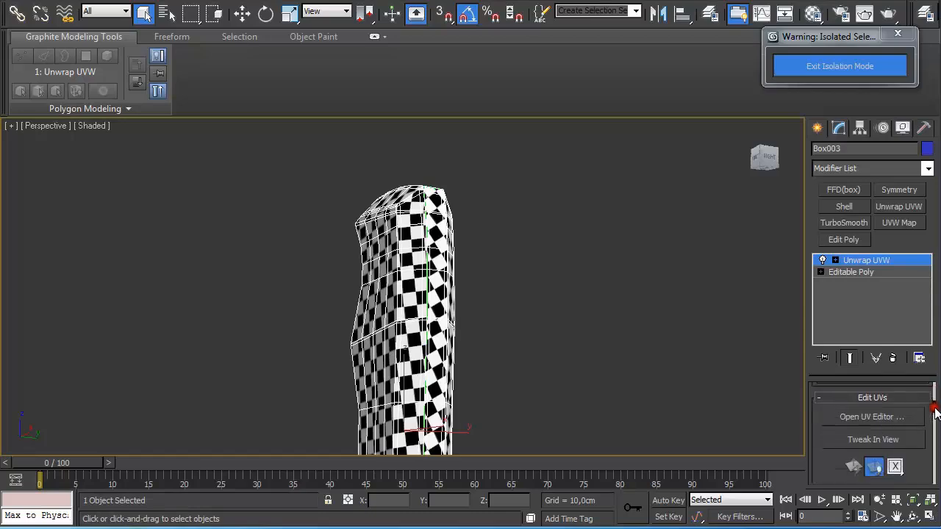
{"action": "left_click", "coordinate": [905, 417]}
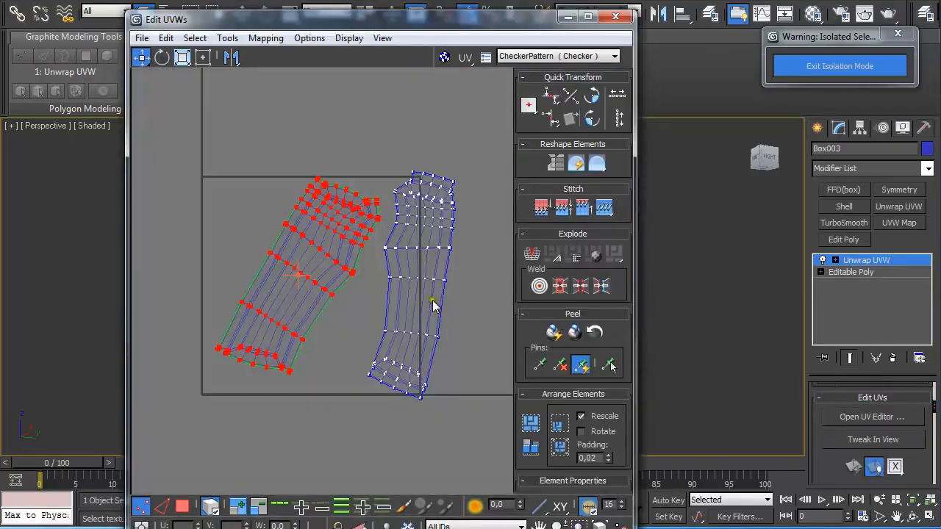
{"action": "scroll", "coordinate": [429, 328], "scroll_direction": "up", "scroll_amount": 2}
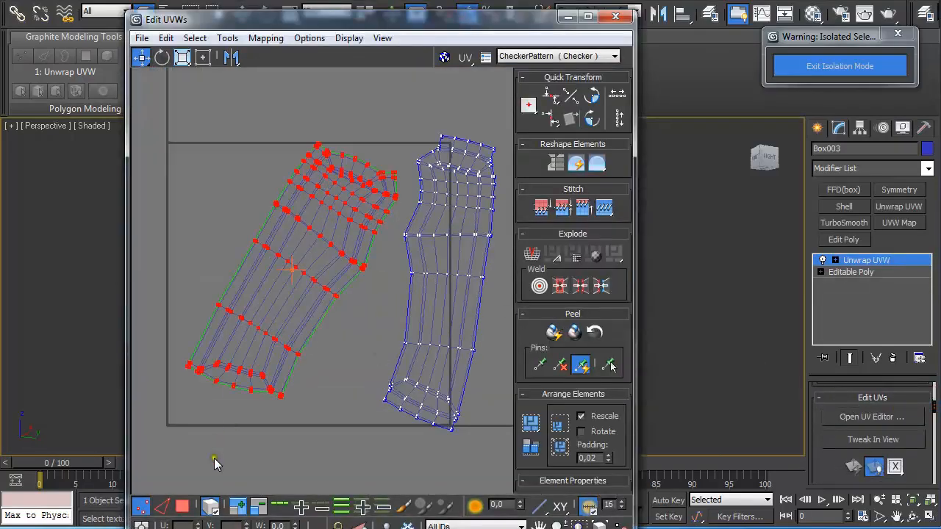
- Select the larger shell's long outer edge loop and stitch the smaller handle shell to it
{"action": "left_click", "coordinate": [162, 506]}
{"action": "left_click", "coordinate": [204, 331]}
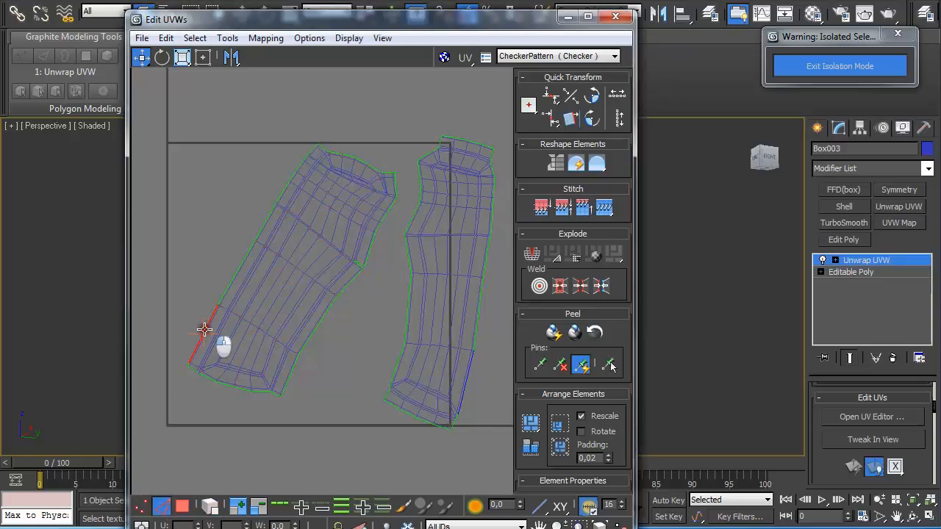
{"action": "left_click", "coordinate": [284, 505]}
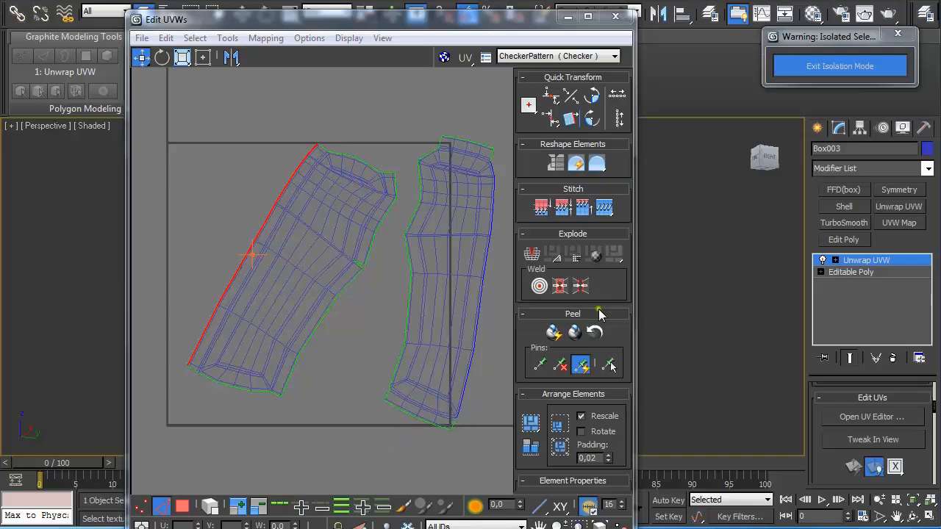
{"action": "left_click", "coordinate": [603, 209]}
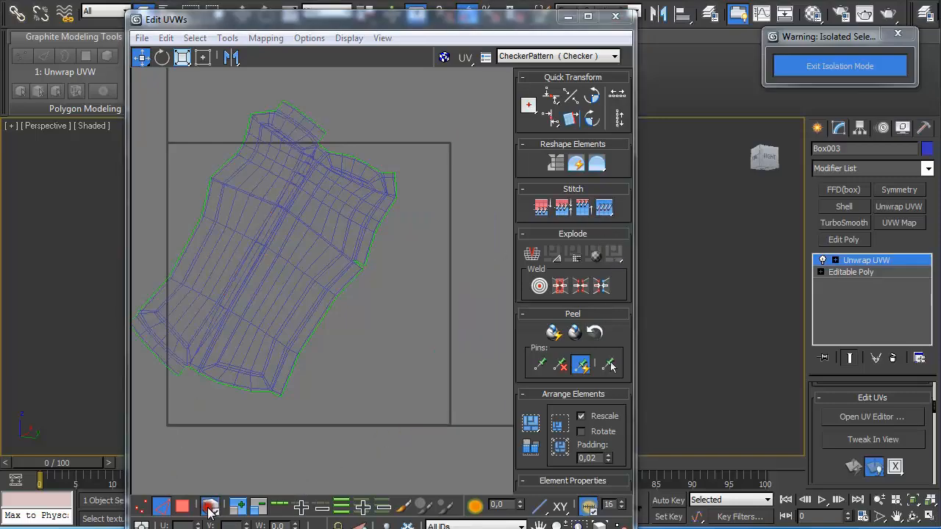
- Select all faces of the stitched handle shell and relax them with Relax By Face Angles, then close the Relax Tool
{"action": "left_click", "coordinate": [182, 506]}
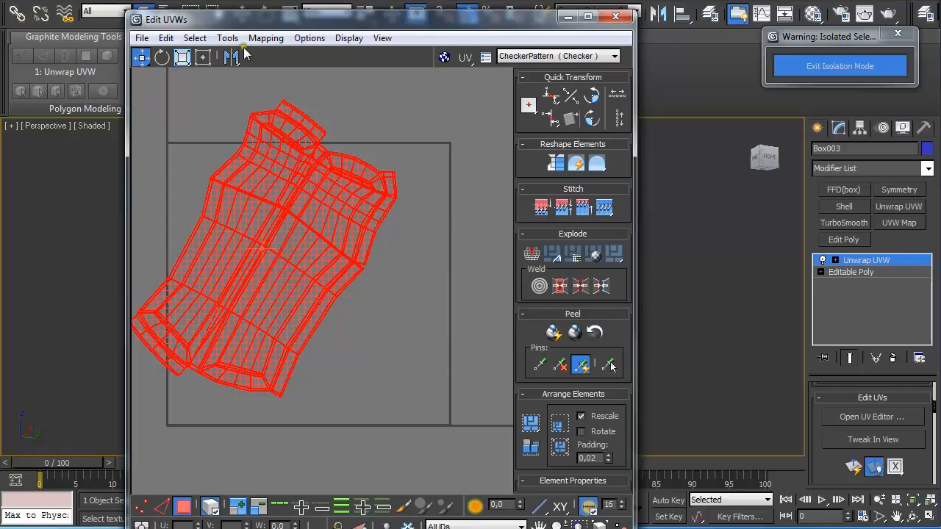
{"action": "left_click_drag", "start_coordinate": [596, 164], "coordinate": [602, 184]}
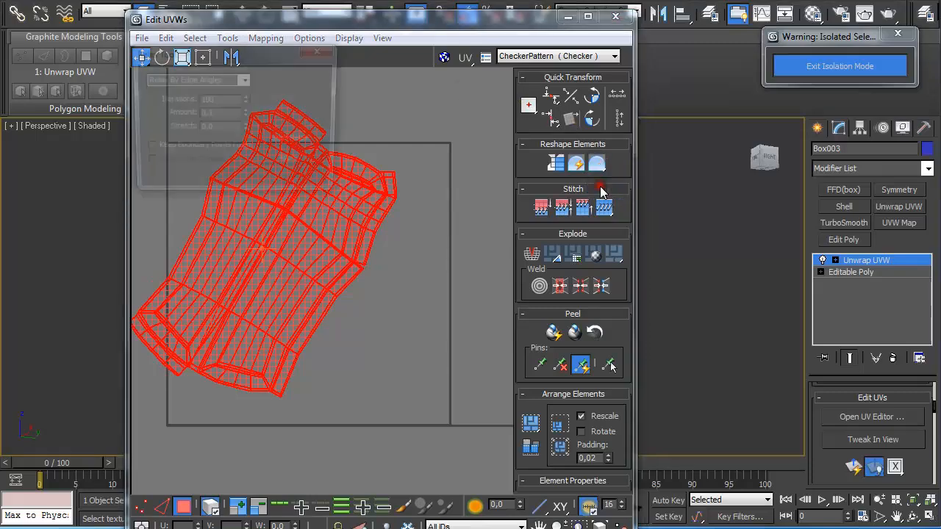
{"action": "left_click_drag", "start_coordinate": [261, 46], "coordinate": [628, 95]}
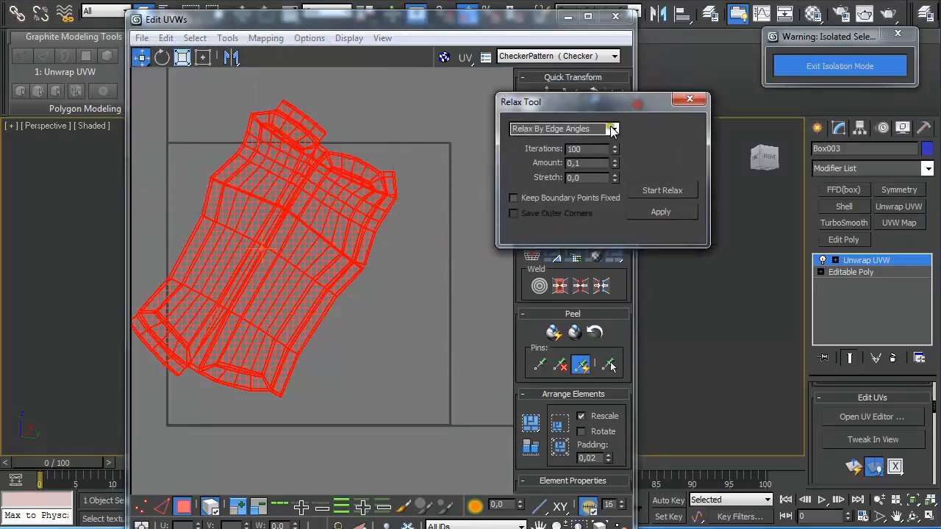
{"action": "left_click", "coordinate": [612, 129]}
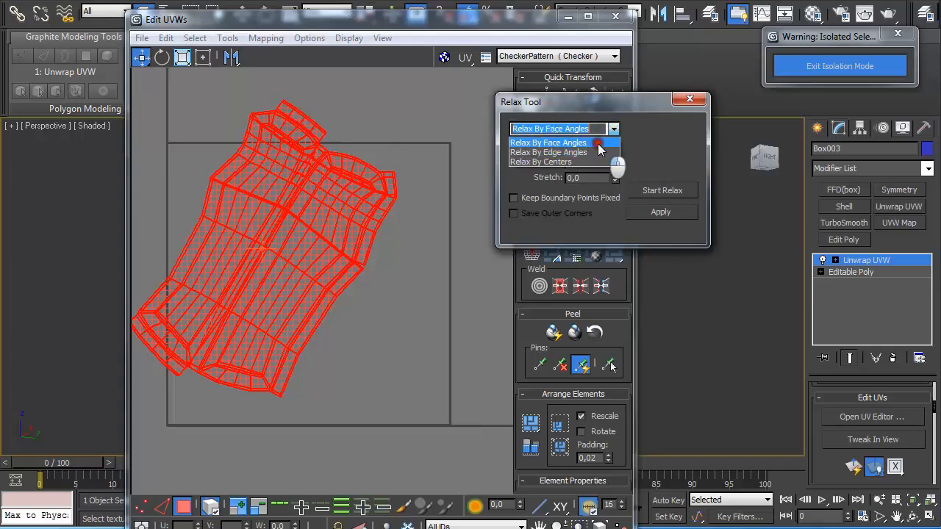
{"action": "left_click", "coordinate": [558, 145]}
{"action": "left_click", "coordinate": [660, 191]}
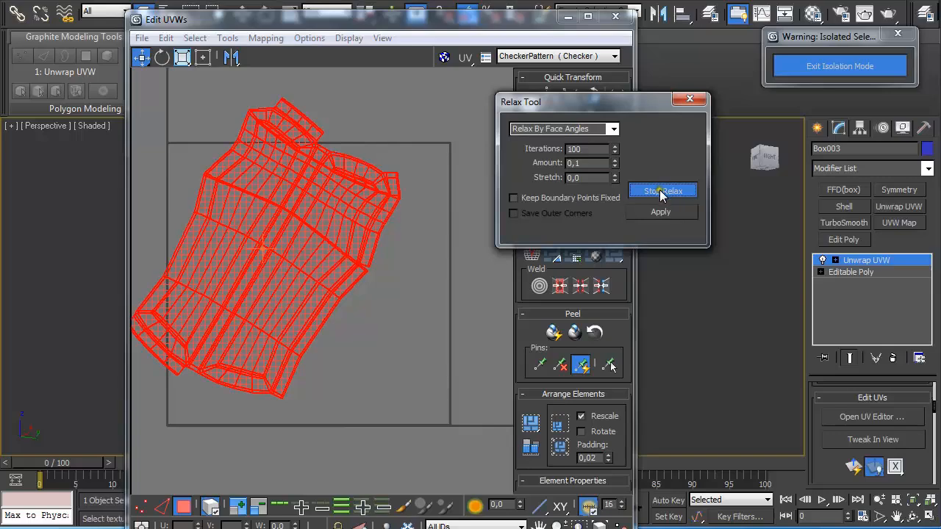
{"action": "left_click", "coordinate": [660, 190]}
{"action": "left_click", "coordinate": [689, 99]}
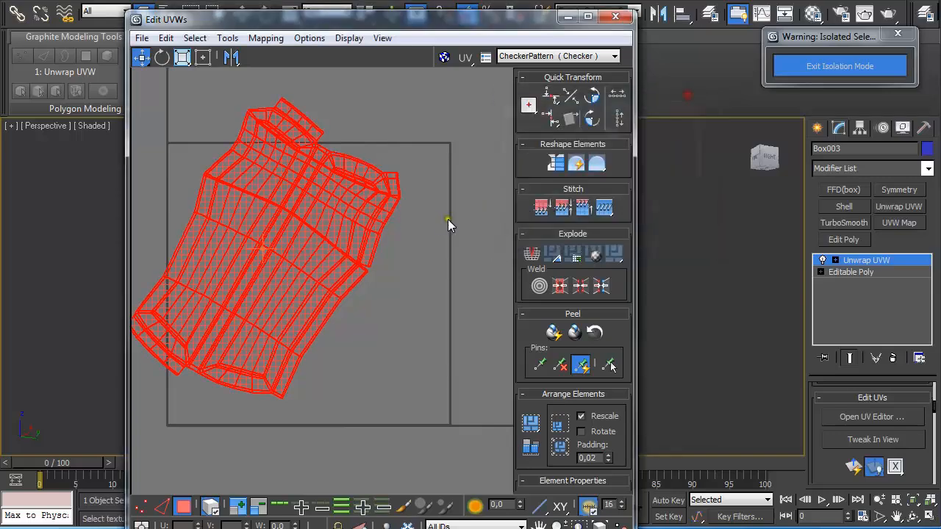
- Move the relaxed shell into the UV square and close the UV editor
{"action": "scroll", "coordinate": [447, 220], "scroll_direction": "down", "scroll_amount": 4}
{"action": "left_click_drag", "start_coordinate": [317, 237], "coordinate": [339, 259]}
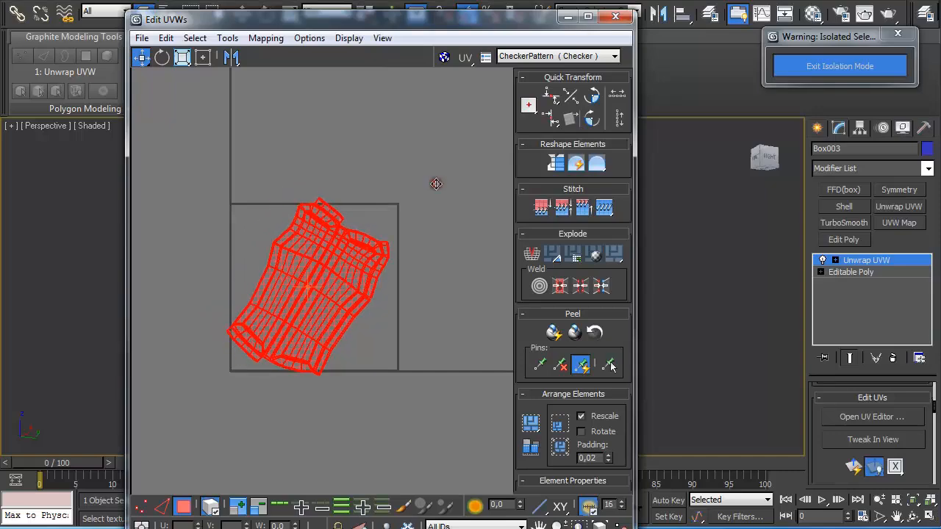
{"action": "left_click", "coordinate": [612, 18]}
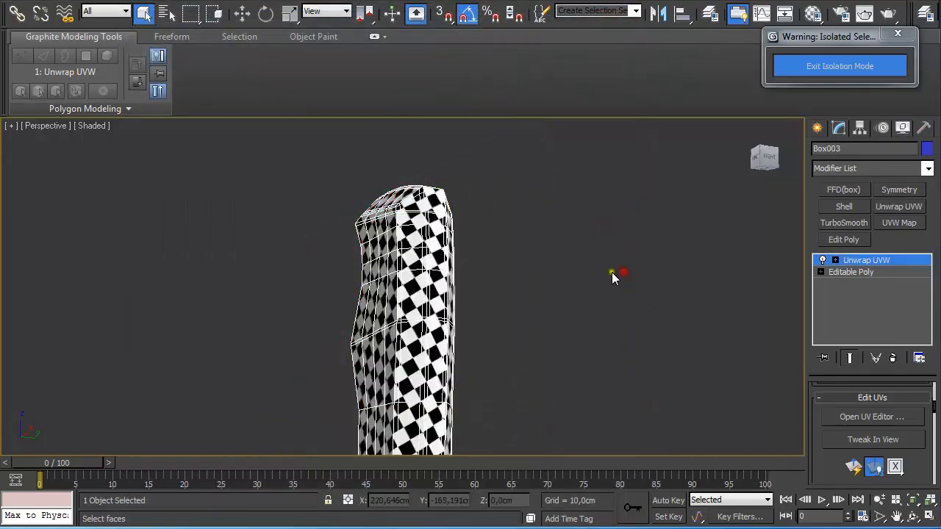
- Deselect the handle and inspect the checker pattern across the stitched seam
{"action": "middle_click_drag", "start_coordinate": [612, 272], "coordinate": [454, 295], "text": "alt"}
{"action": "left_click", "coordinate": [852, 260]}
{"action": "left_click", "coordinate": [529, 308]}
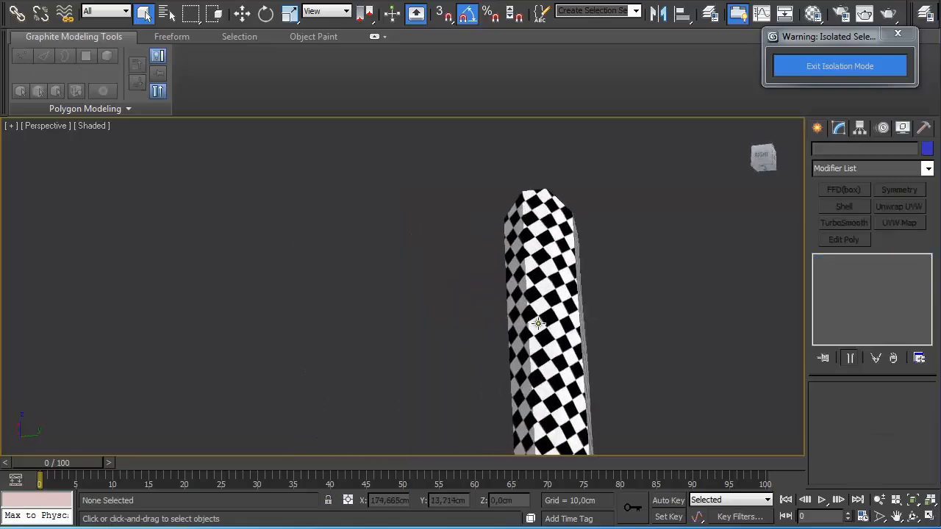
{"action": "middle_click_drag", "start_coordinate": [598, 311], "coordinate": [563, 262], "text": "alt"}
- Exit isolation mode and collapse the handle's Unwrap UVW modifier into its Editable Poly
{"action": "left_click", "coordinate": [804, 64]}
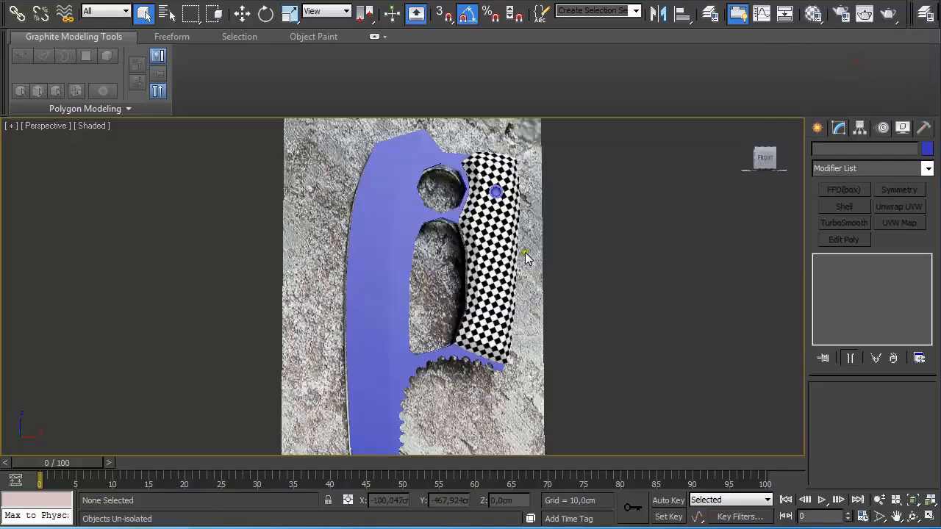
{"action": "left_click", "coordinate": [491, 247]}
{"action": "right_click", "coordinate": [858, 260]}
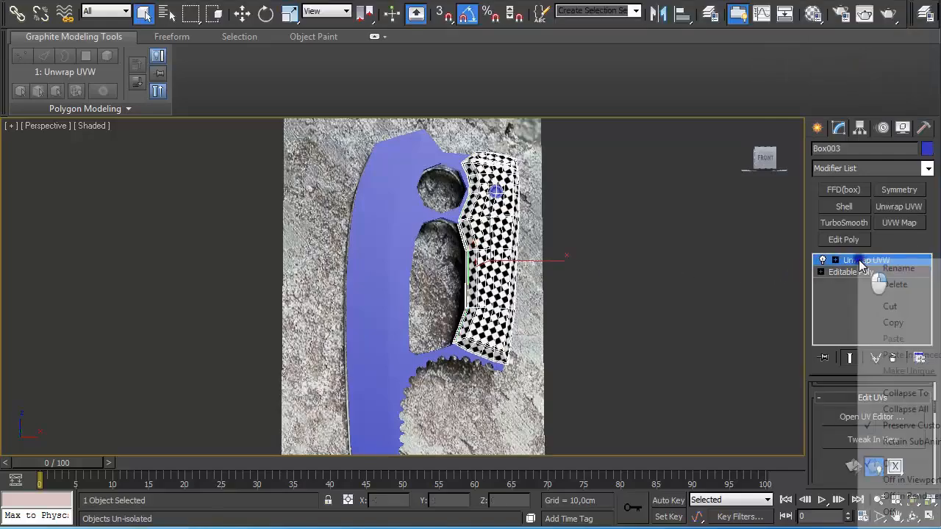
{"action": "left_click", "coordinate": [898, 394]}
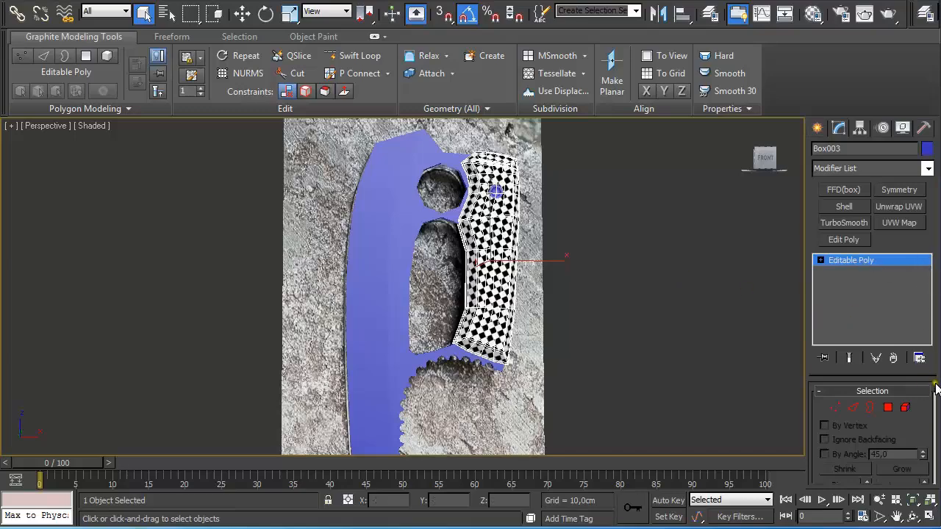
- Attach the knife's blade body to the handle's Editable Poly
{"action": "left_click_drag", "start_coordinate": [934, 384], "coordinate": [935, 420]}
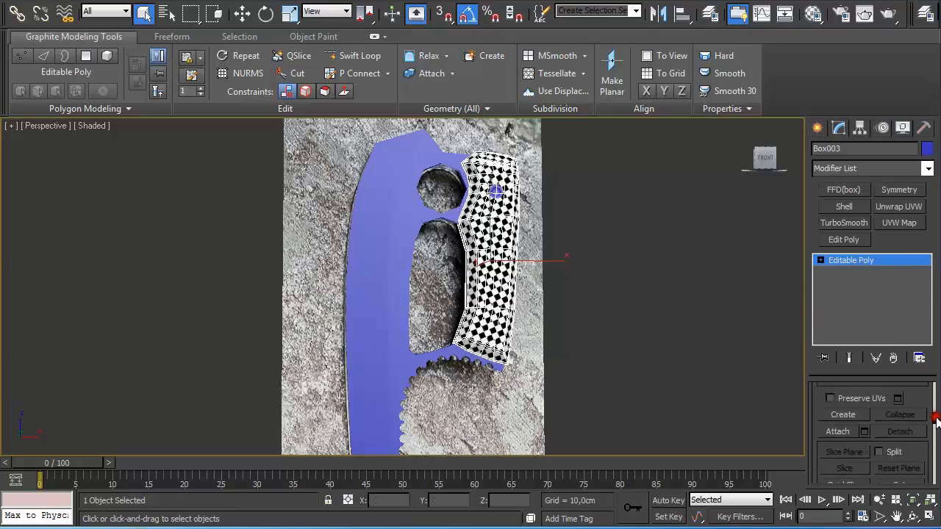
{"action": "left_click", "coordinate": [839, 426]}
{"action": "left_click", "coordinate": [379, 280]}
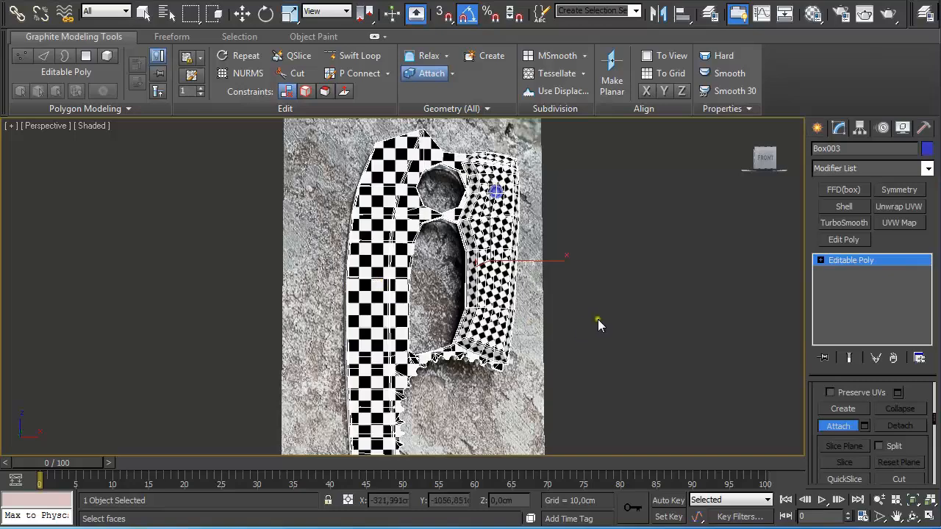
- Add an Unwrap UVW modifier to the combined blade and handle and open its UV editor
{"action": "scroll", "coordinate": [597, 319], "scroll_direction": "up", "scroll_amount": 5}
{"action": "scroll", "coordinate": [601, 316], "scroll_direction": "down", "scroll_amount": 2}
{"action": "scroll", "coordinate": [604, 315], "scroll_direction": "down", "scroll_amount": 3}
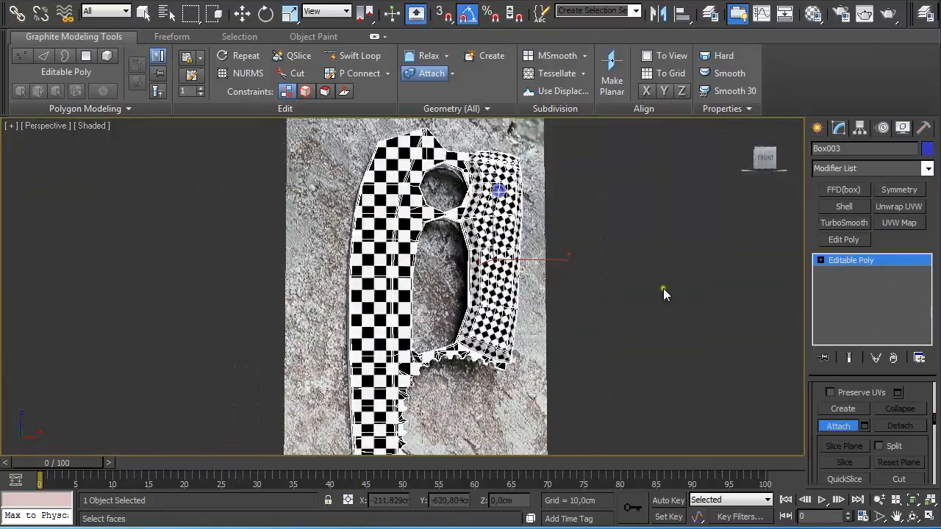
{"action": "left_click", "coordinate": [901, 207]}
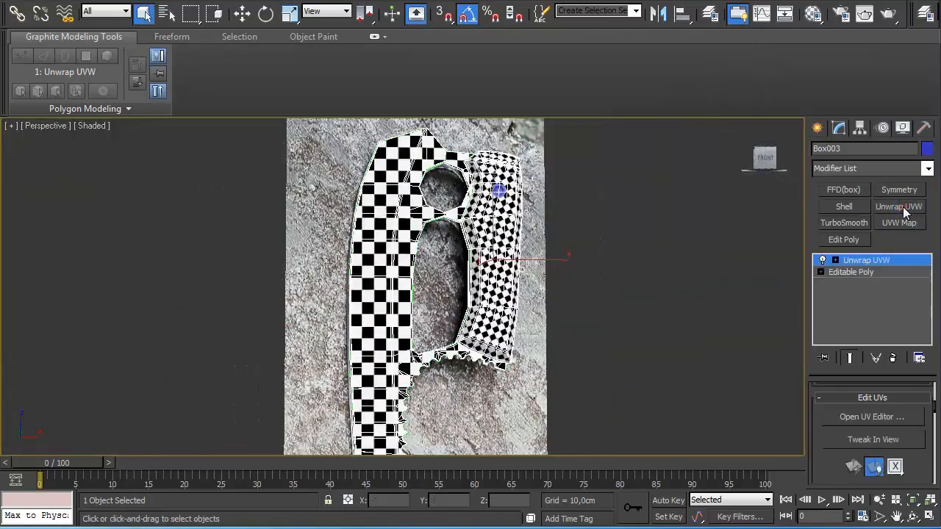
{"action": "left_click", "coordinate": [889, 418]}
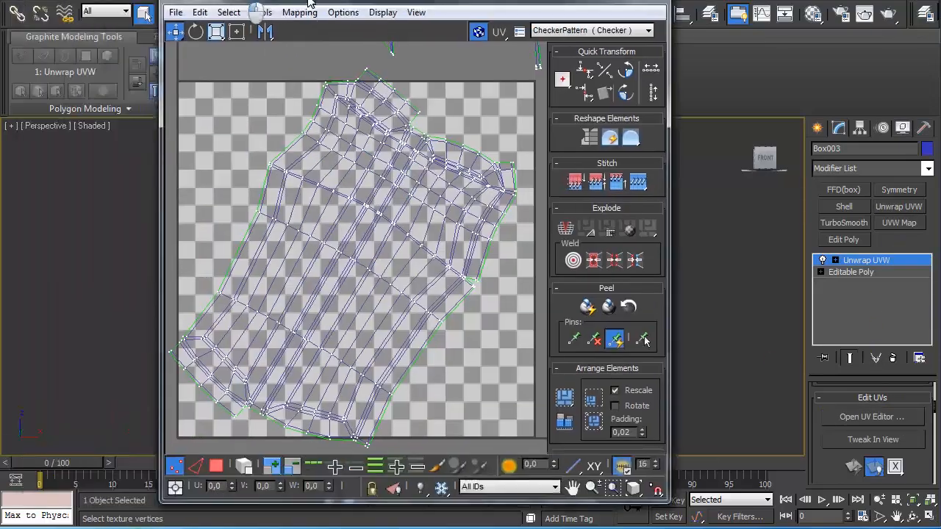
- Turn off the checker background behind the UV shells in the UV editor
{"action": "left_click", "coordinate": [482, 31]}
{"action": "scroll", "coordinate": [444, 138], "scroll_direction": "down", "scroll_amount": 6}
{"action": "middle_click_drag", "start_coordinate": [441, 130], "coordinate": [427, 248]}
{"action": "scroll", "coordinate": [442, 139], "scroll_direction": "up", "scroll_amount": 2}
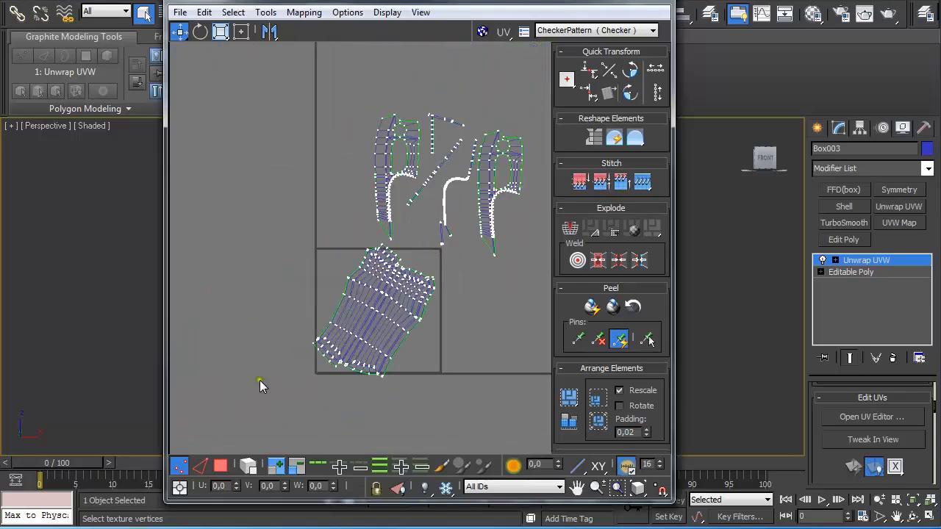
- Select all UV shells as whole polygon elements and pack them together into the UV square
{"action": "left_click", "coordinate": [248, 465]}
{"action": "left_click", "coordinate": [221, 466]}
{"action": "key", "text": "ctrl+a"}
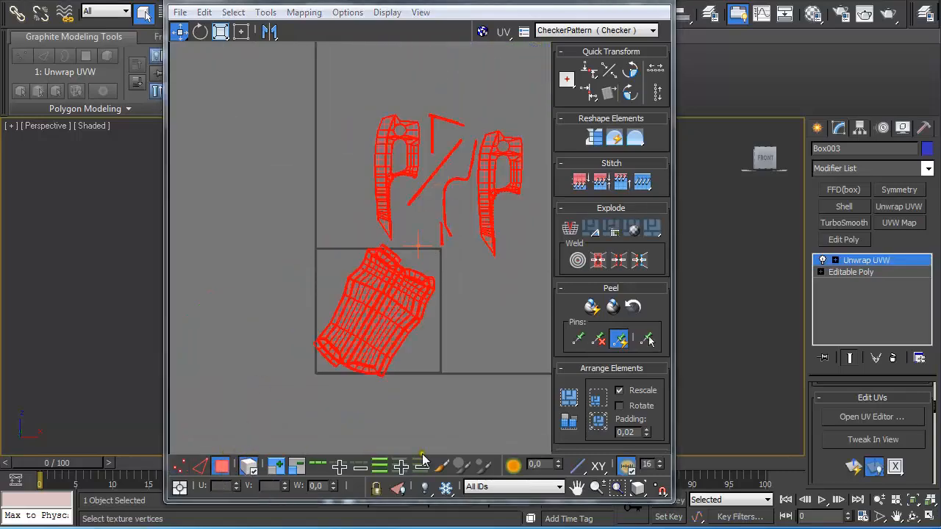
{"action": "left_click", "coordinate": [568, 399]}
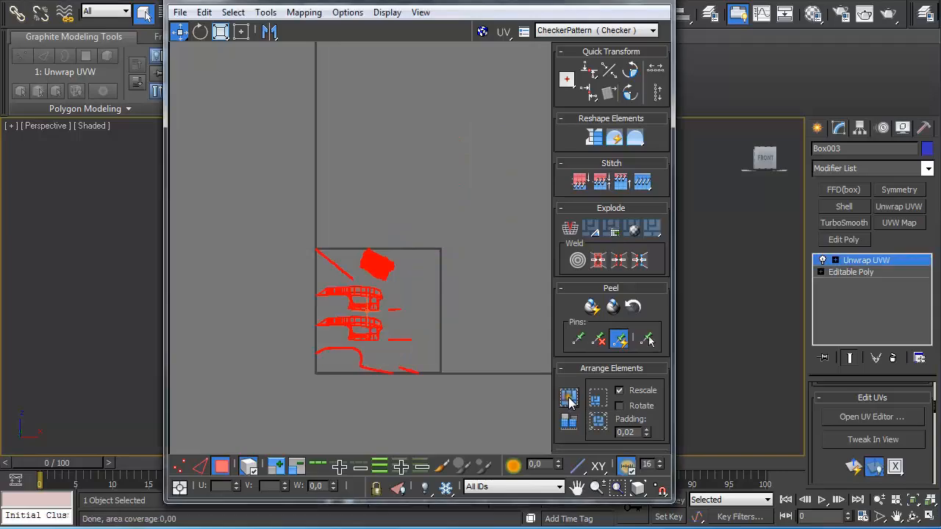
- Shift all packed shells slightly inward from the UV square's edge and raise the long curved strip closer to the lower blade shell
{"action": "scroll", "coordinate": [388, 312], "scroll_direction": "up", "scroll_amount": 4}
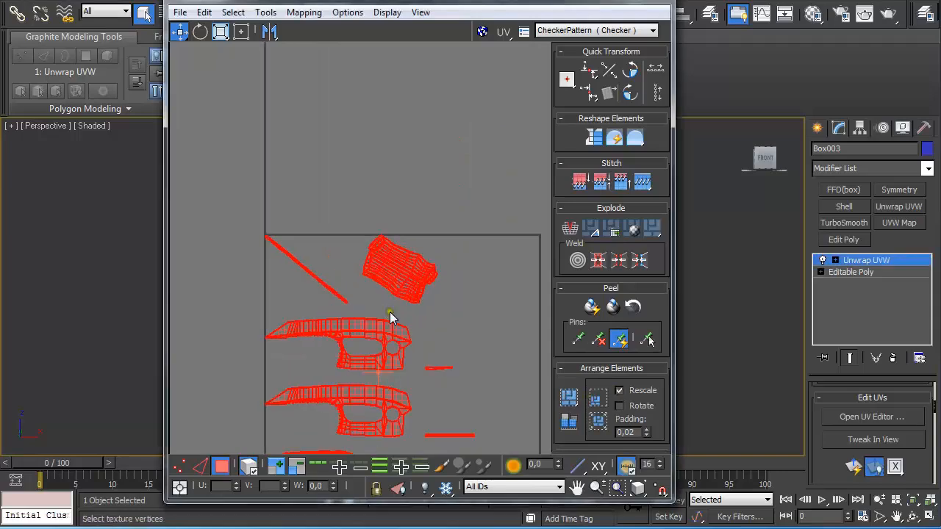
{"action": "middle_click_drag", "start_coordinate": [309, 241], "coordinate": [427, 205]}
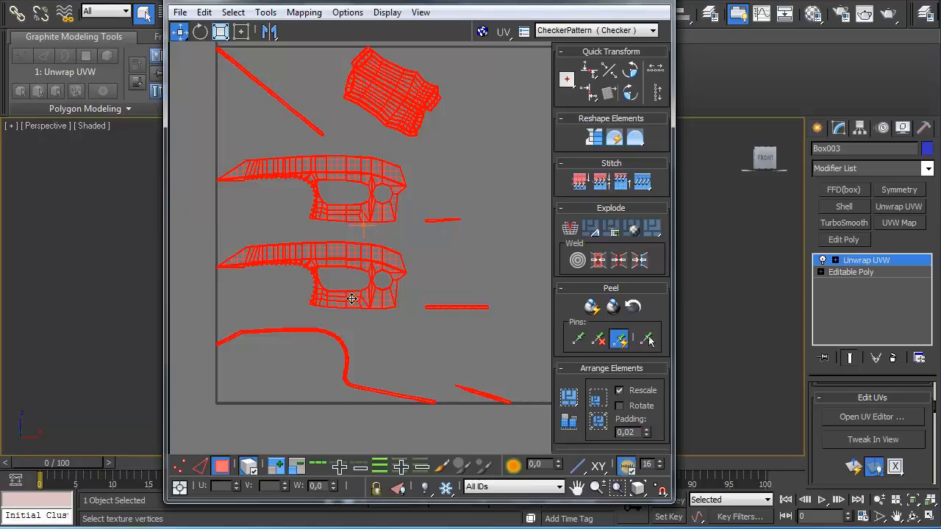
{"action": "left_click_drag", "start_coordinate": [304, 177], "coordinate": [331, 184]}
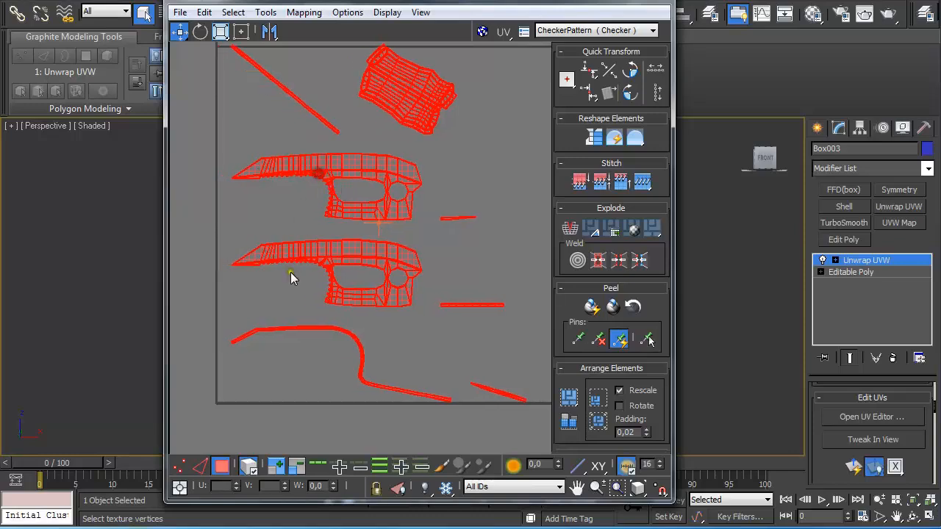
{"action": "left_click", "coordinate": [289, 315]}
{"action": "left_click", "coordinate": [314, 328]}
{"action": "left_click_drag", "start_coordinate": [316, 327], "coordinate": [314, 317]}
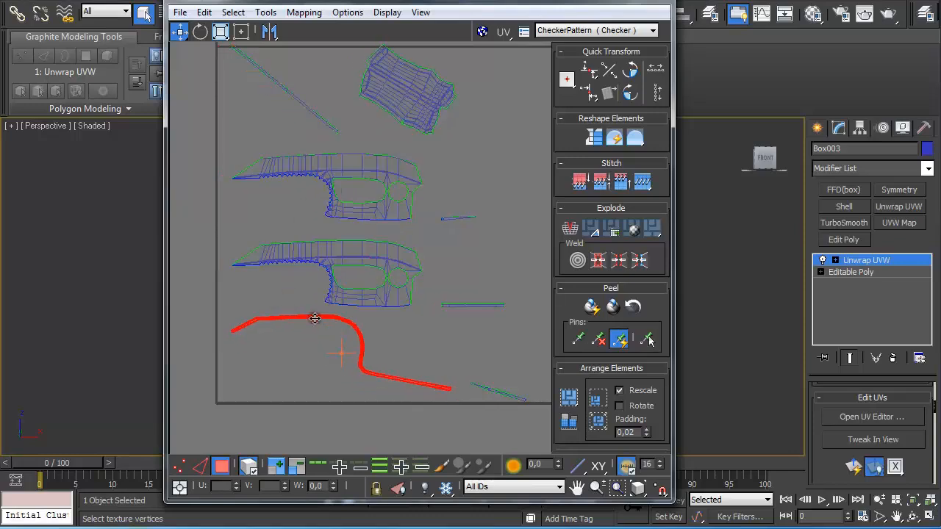
- Move the two short strips beside the curved strip's lower end and the smallest strip beneath the lower blade shell's tip side
{"action": "left_click", "coordinate": [500, 393]}
{"action": "left_click_drag", "start_coordinate": [500, 393], "coordinate": [419, 359]}
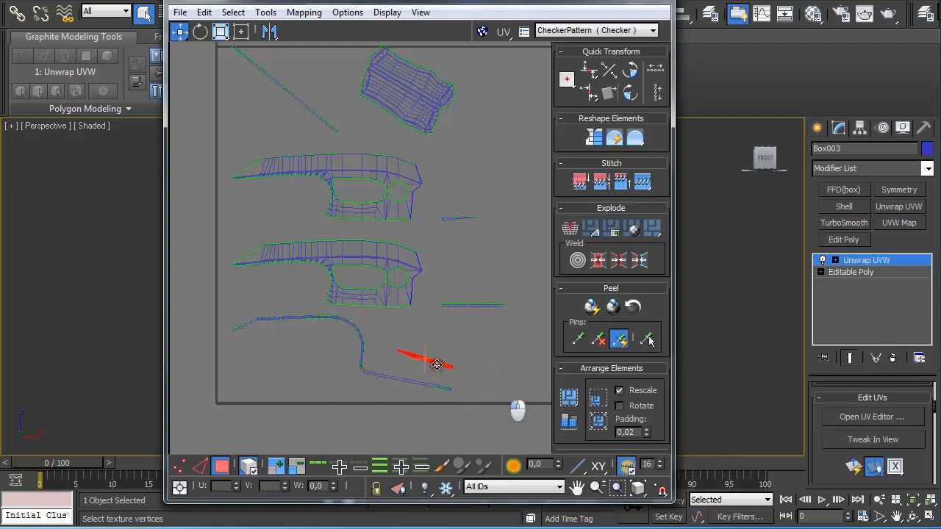
{"action": "left_click_drag", "start_coordinate": [458, 280], "coordinate": [431, 330]}
{"action": "left_click", "coordinate": [448, 218]}
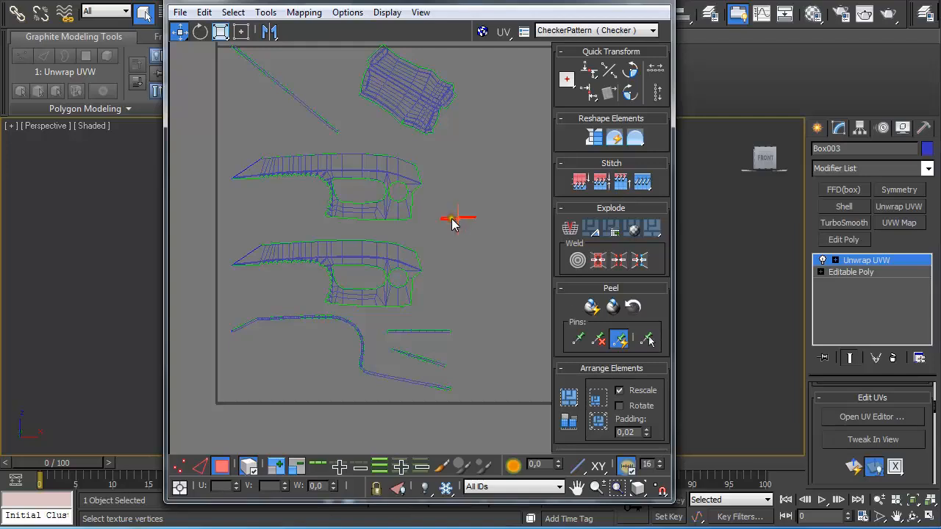
{"action": "left_click_drag", "start_coordinate": [450, 219], "coordinate": [283, 300]}
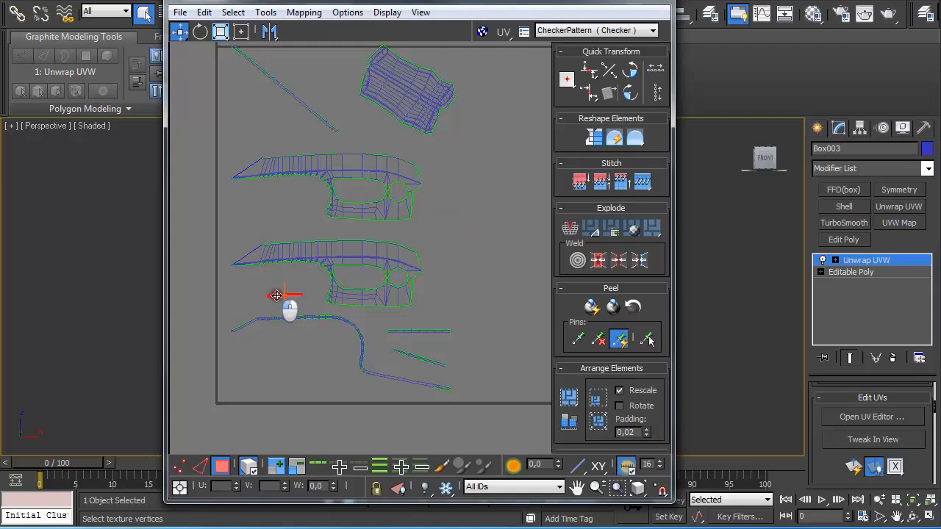
- Lay the long diagonal strip horizontally along the UV square's lower edge and straighten the handle shell above the blade shells
{"action": "left_click", "coordinate": [304, 109]}
{"action": "key", "text": "e"}
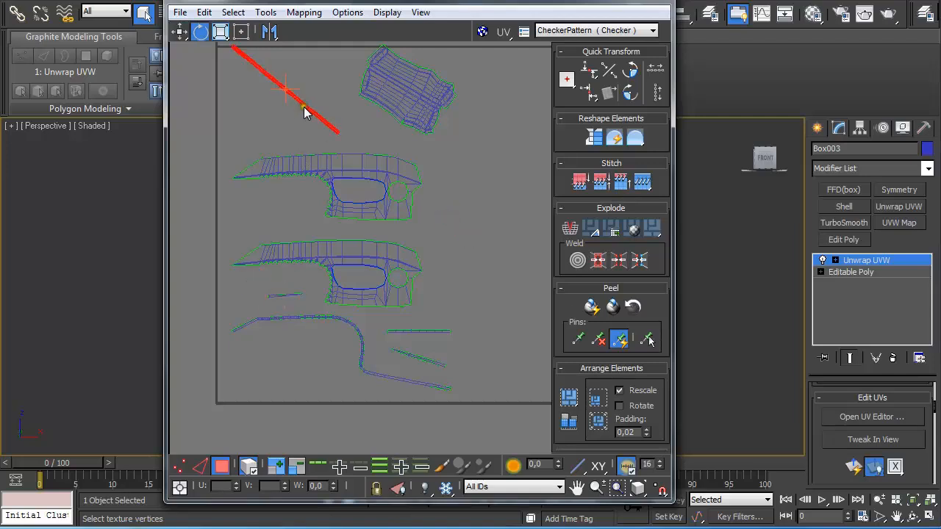
{"action": "left_click_drag", "start_coordinate": [310, 109], "coordinate": [342, 390]}
{"action": "key", "text": "w"}
{"action": "left_click", "coordinate": [441, 93]}
{"action": "key", "text": "e"}
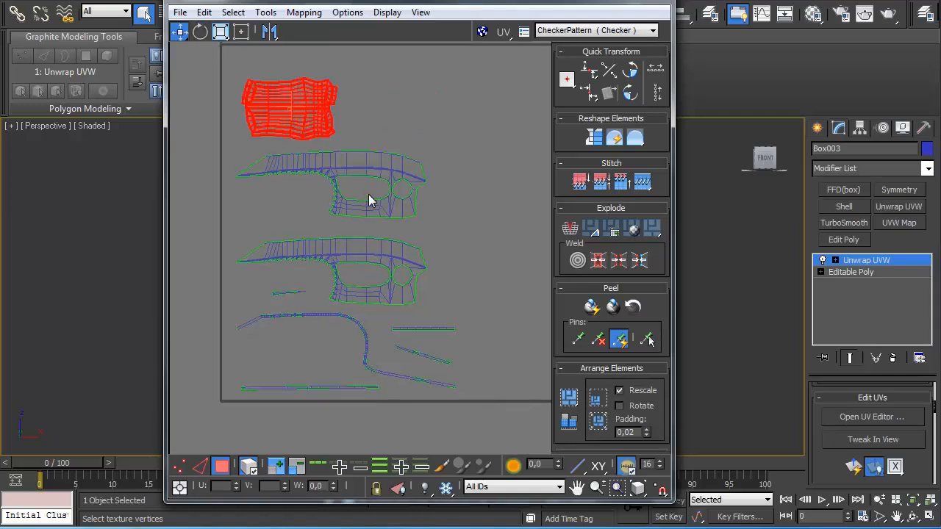
- Select all the UV shells and scale them up together slightly
{"action": "middle_click_drag", "start_coordinate": [389, 153], "coordinate": [386, 179]}
{"action": "scroll", "coordinate": [399, 148], "scroll_direction": "down", "scroll_amount": 2}
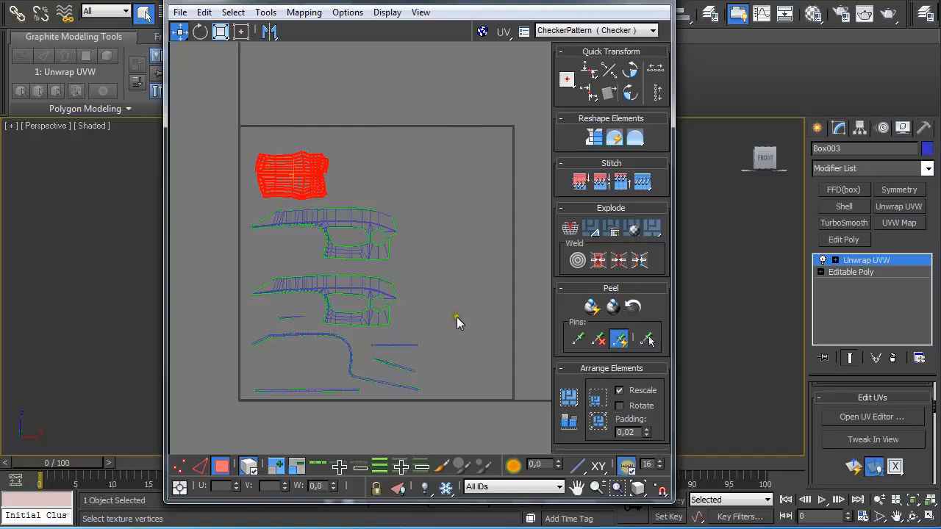
{"action": "left_click_drag", "start_coordinate": [252, 128], "coordinate": [453, 450]}
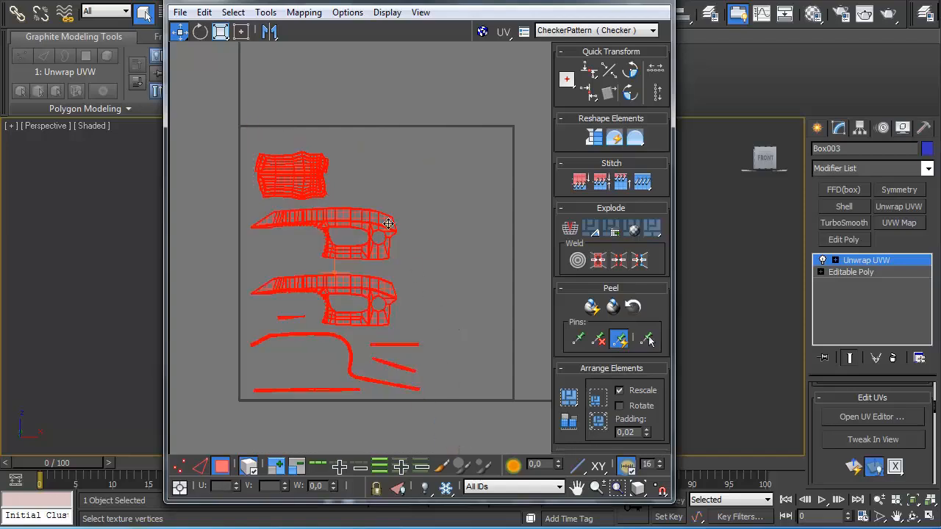
{"action": "key", "text": "e"}
{"action": "key", "text": "r"}
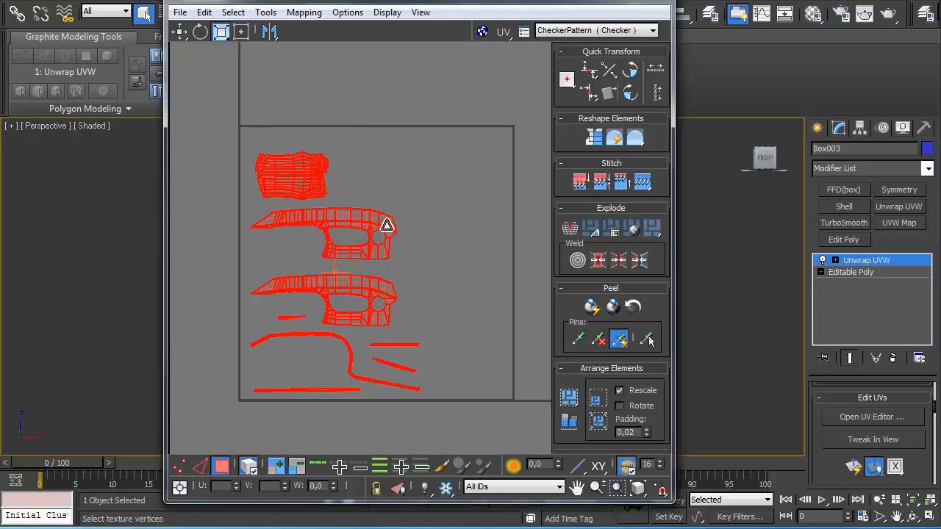
{"action": "mouse_move", "coordinate": [387, 225]}
{"action": "left_mouse_down"}
{"action": "mouse_move", "coordinate": [409, 203]}
{"action": "mouse_move", "coordinate": [393, 213]}
{"action": "mouse_move", "coordinate": [400, 221]}
{"action": "left_mouse_up"}
{"action": "key", "text": "w"}
- Select both blade shells and move them together toward the right side of the UV square
{"action": "left_click", "coordinate": [433, 221]}
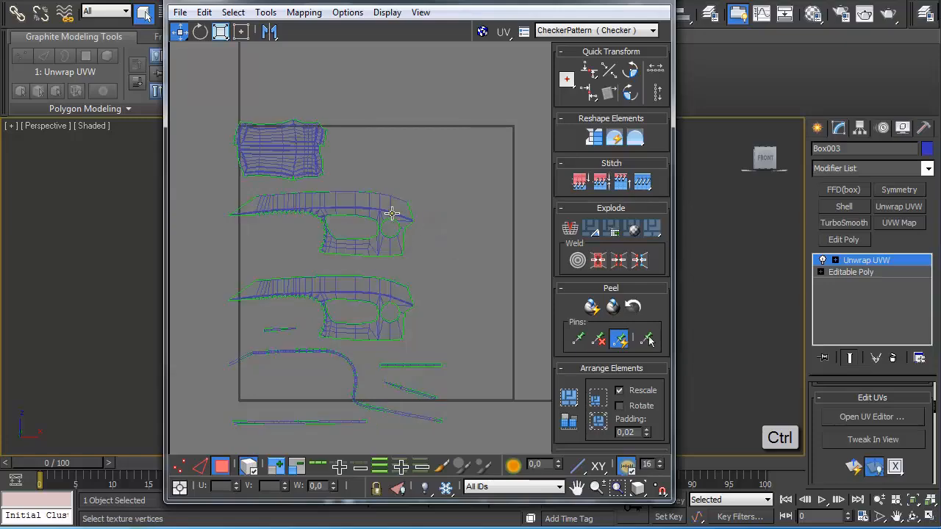
{"action": "left_click", "coordinate": [394, 223]}
{"action": "left_click_drag", "start_coordinate": [396, 252], "coordinate": [483, 252]}
- Nest the three short strips inside the curved strip's arc and rotate the slanted one to horizontal
{"action": "left_click_drag", "start_coordinate": [276, 315], "coordinate": [294, 367]}
{"action": "left_click_drag", "start_coordinate": [380, 358], "coordinate": [402, 389]}
{"action": "left_click", "coordinate": [402, 390]}
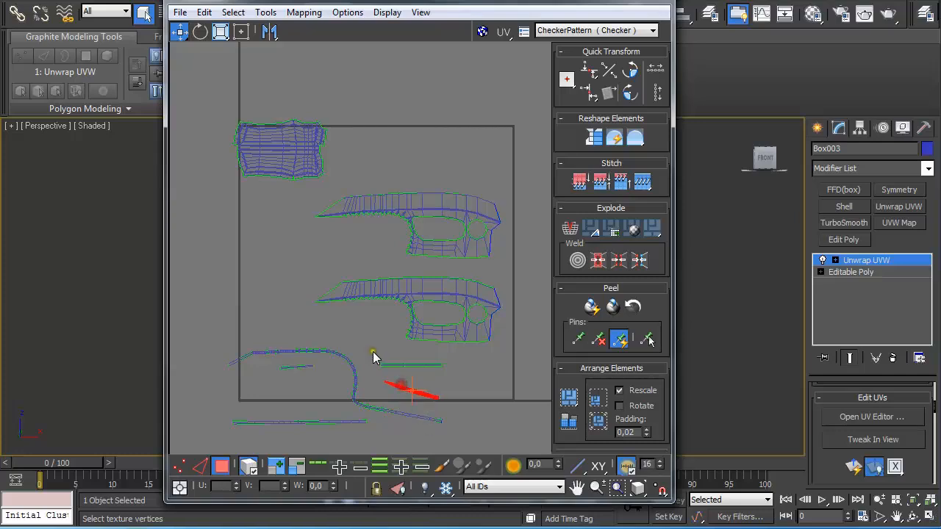
{"action": "left_click_drag", "start_coordinate": [373, 351], "coordinate": [290, 383]}
{"action": "left_click_drag", "start_coordinate": [376, 369], "coordinate": [319, 398]}
{"action": "key", "text": "e"}
{"action": "key", "text": "w"}
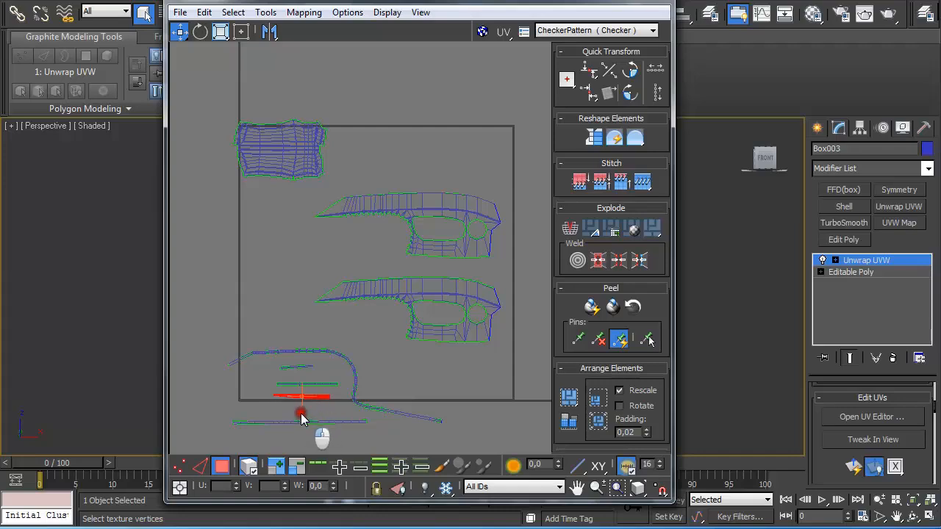
- Bring the long straight strip closer beneath the short ones and move the whole group of strips inside the UV square
{"action": "left_click", "coordinate": [305, 421]}
{"action": "left_click_drag", "start_coordinate": [311, 419], "coordinate": [305, 410]}
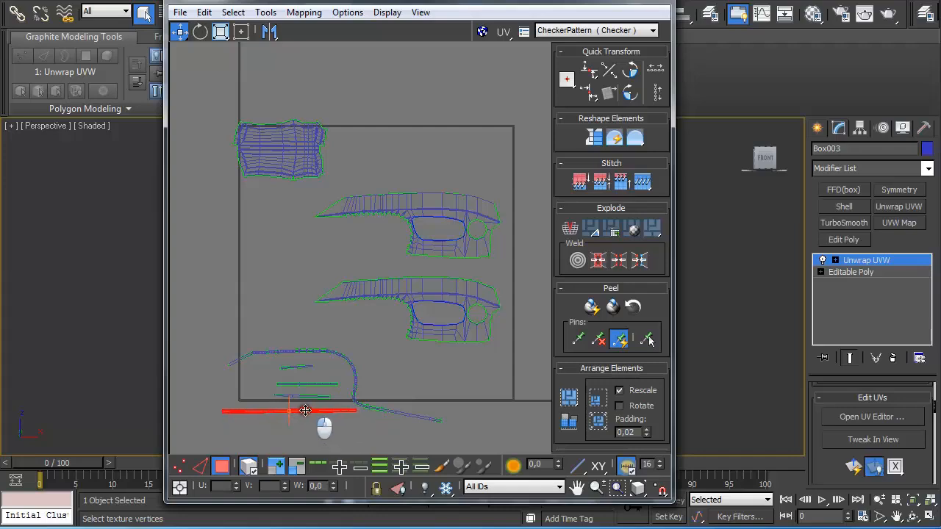
{"action": "left_click_drag", "start_coordinate": [215, 312], "coordinate": [353, 421]}
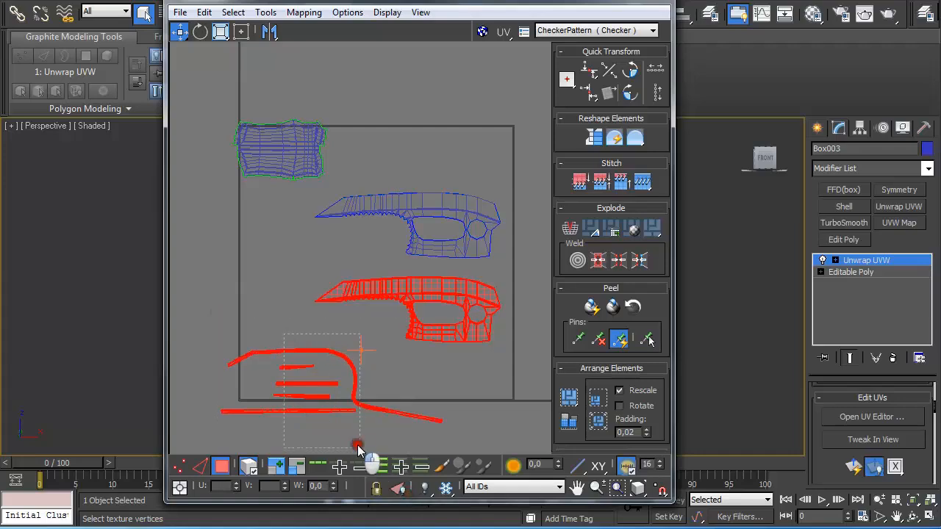
{"action": "left_click", "coordinate": [361, 406]}
{"action": "left_click_drag", "start_coordinate": [370, 407], "coordinate": [412, 374]}
- Place the handle shell between the blade shells on the left and move the upper blade shell near the UV square's upper edge
{"action": "left_click", "coordinate": [269, 138]}
{"action": "left_click_drag", "start_coordinate": [269, 138], "coordinate": [286, 240]}
{"action": "left_click_drag", "start_coordinate": [422, 243], "coordinate": [433, 201]}
{"action": "left_click_drag", "start_coordinate": [329, 247], "coordinate": [350, 226]}
{"action": "mouse_move", "coordinate": [450, 167]}
{"action": "left_mouse_down"}
{"action": "mouse_move", "coordinate": [457, 179]}
{"action": "mouse_move", "coordinate": [443, 164]}
{"action": "left_mouse_up"}
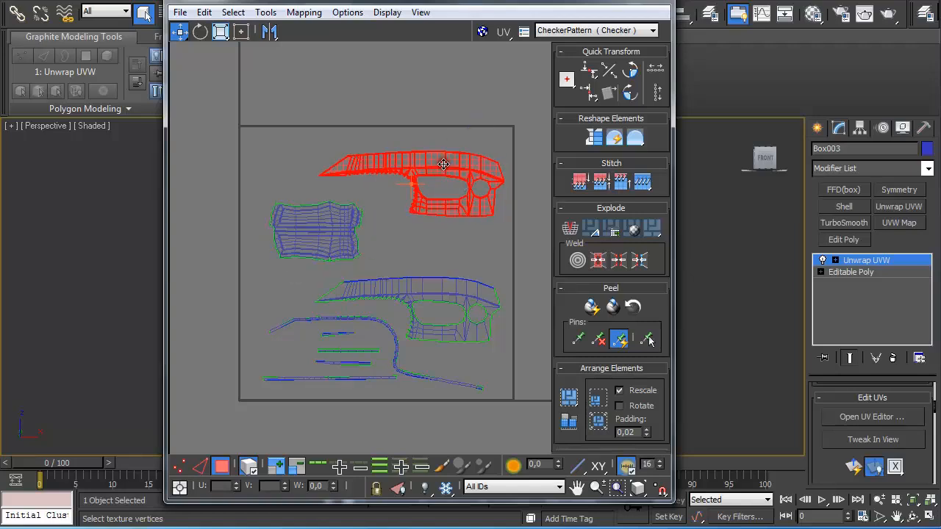
- Render the UVW template at 1024 x 1024 with Show Overlap and Seam Edges turned off
{"action": "left_click", "coordinate": [267, 12]}
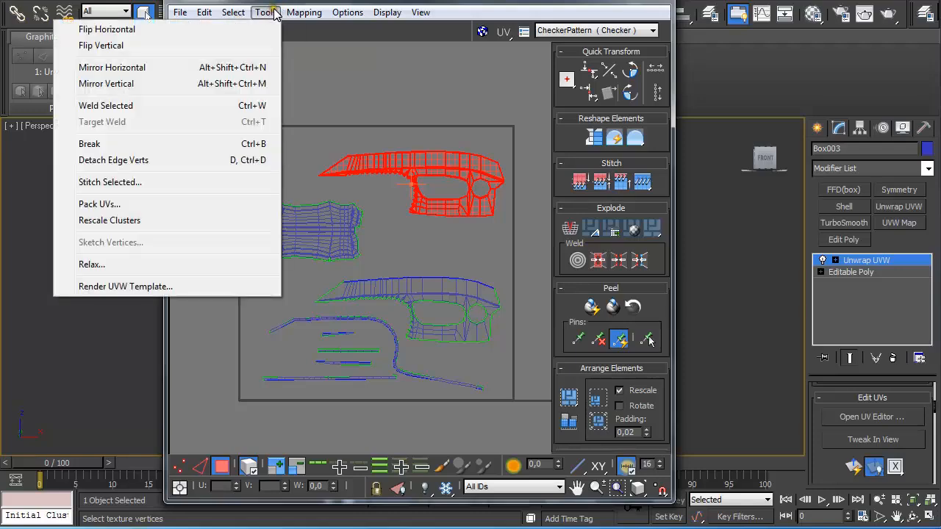
{"action": "left_click", "coordinate": [189, 289]}
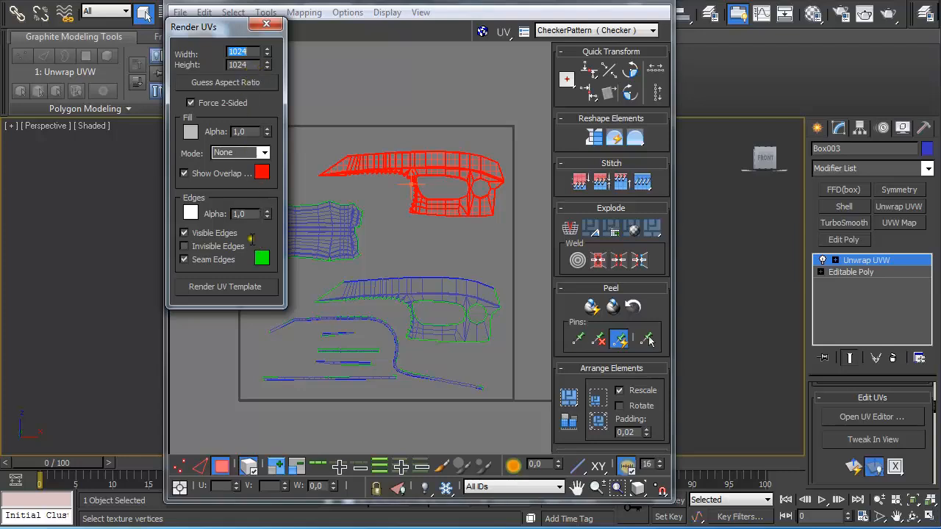
{"action": "left_click", "coordinate": [193, 176]}
{"action": "left_click", "coordinate": [218, 287]}
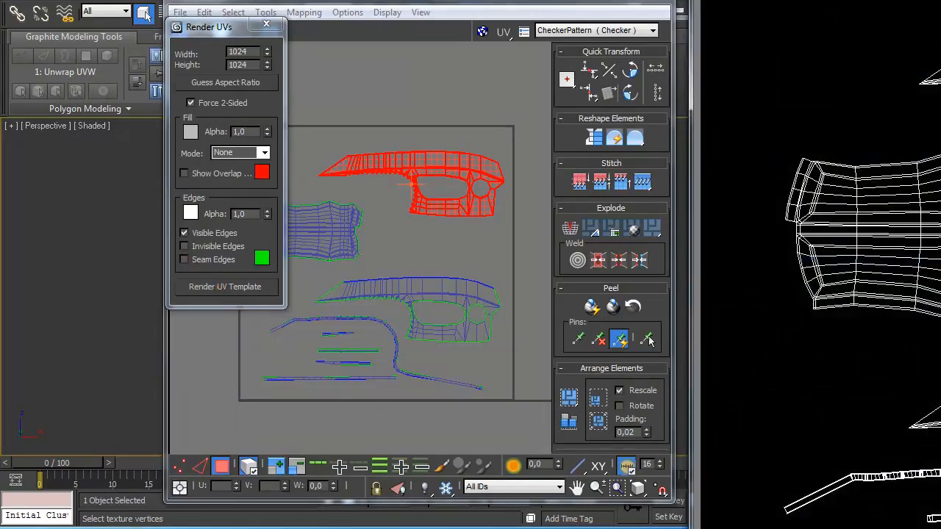
- Save the rendered template as a TIF image named UVMap in the UVMap folder and close the render windows
{"action": "left_click_drag", "start_coordinate": [827, 1], "coordinate": [234, 1]}
{"action": "left_click", "coordinate": [112, 14]}
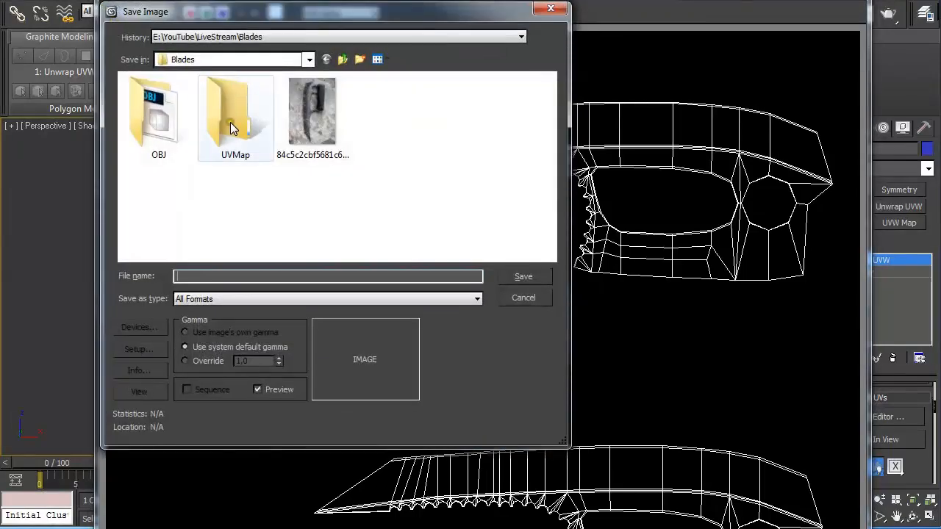
{"action": "double_click", "coordinate": [230, 123]}
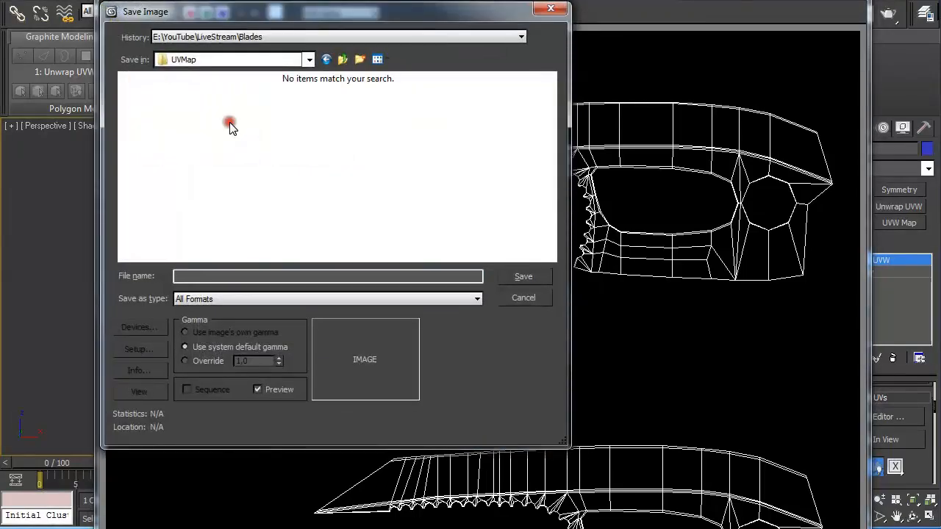
{"action": "left_click", "coordinate": [221, 299]}
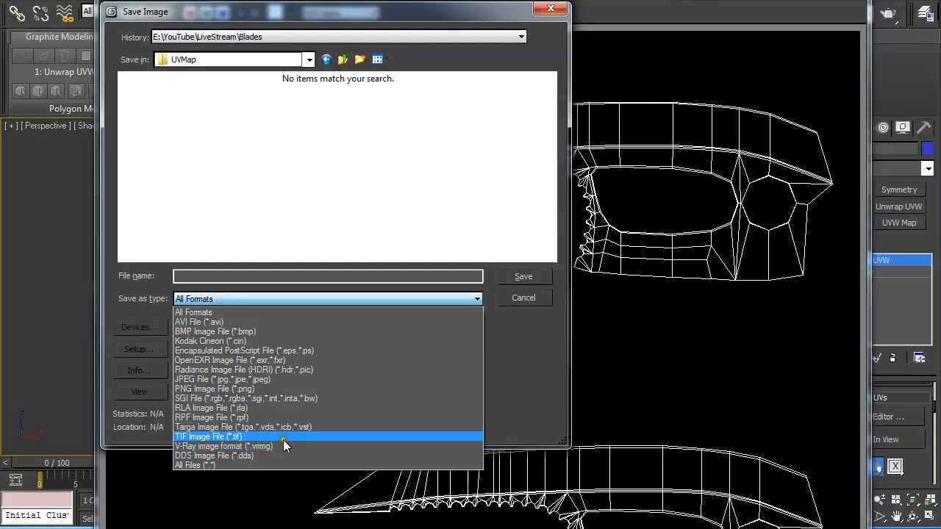
{"action": "left_click", "coordinate": [283, 437]}
{"action": "left_click", "coordinate": [229, 276]}
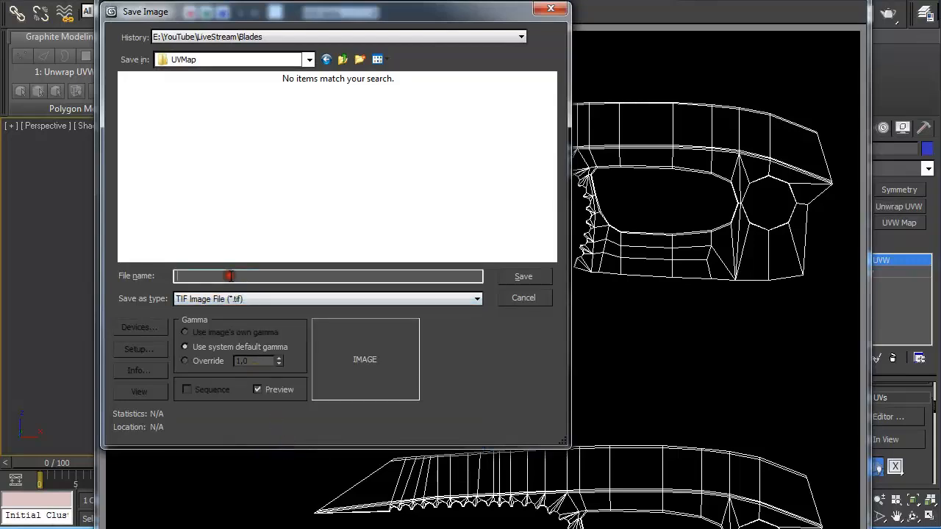
{"action": "type", "text": "UVMap"}
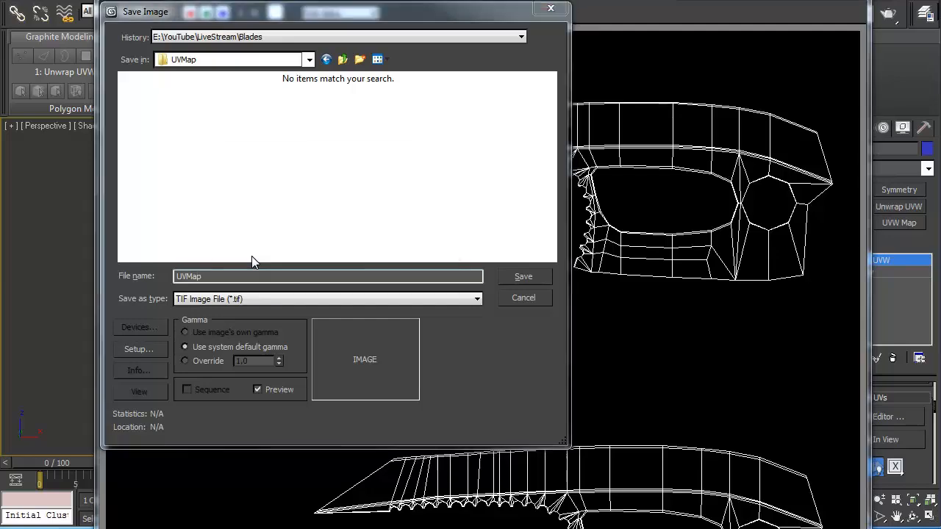
{"action": "key", "text": "Return"}
{"action": "key", "text": "Return"}
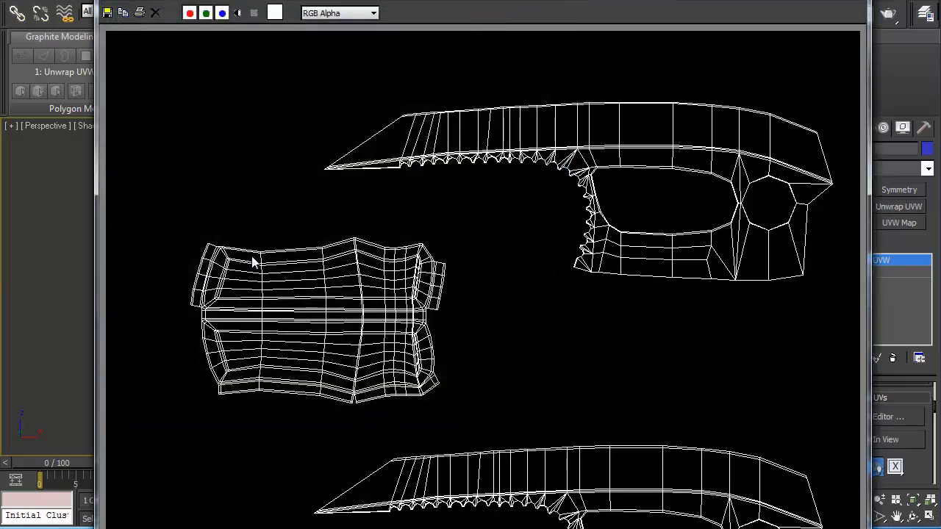
{"action": "left_click", "coordinate": [849, 5]}
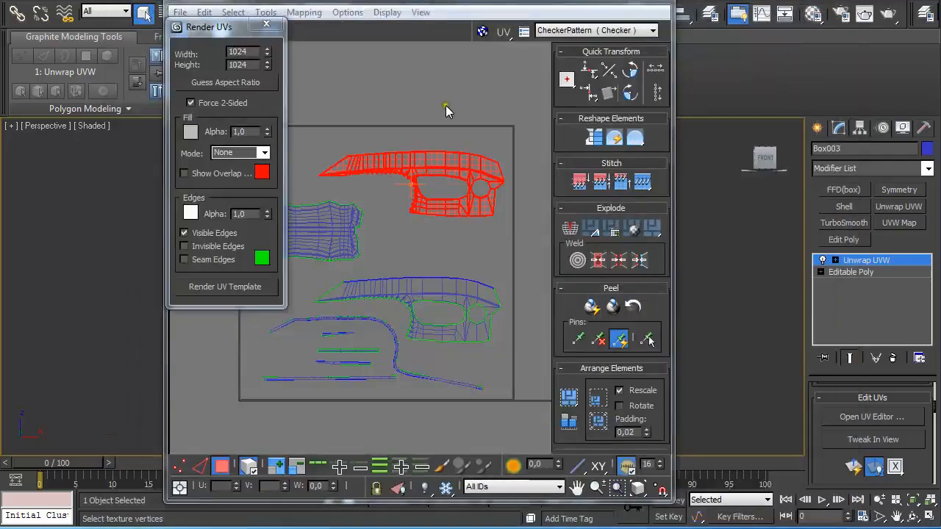
{"action": "left_click", "coordinate": [267, 22]}
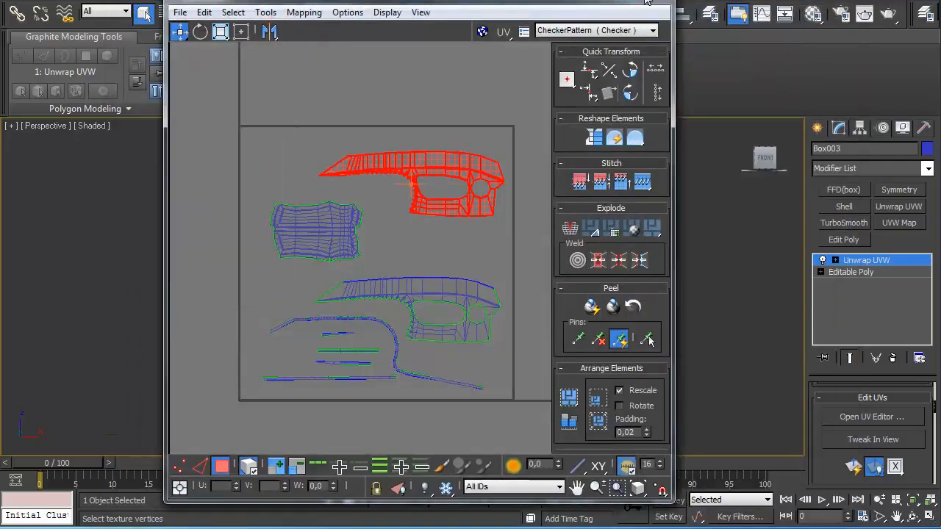
- Close the UV editor and collapse the knife's Unwrap UVW modifier into its Editable Poly
{"action": "left_click", "coordinate": [647, 3]}
{"action": "right_click", "coordinate": [863, 264]}
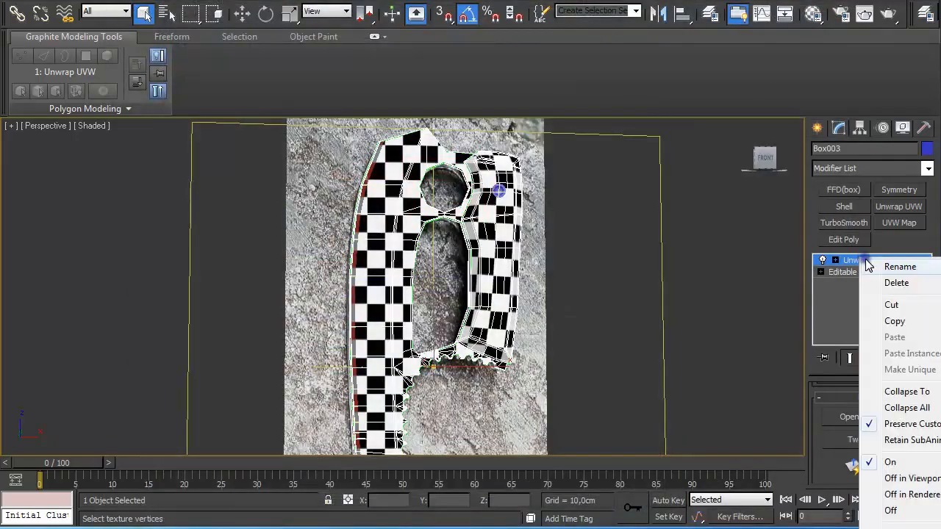
{"action": "left_click", "coordinate": [915, 407]}
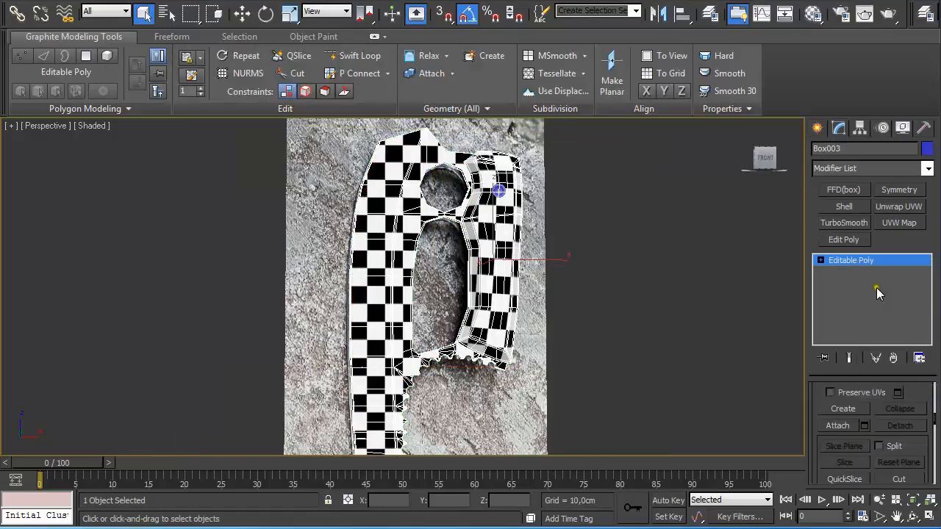
{"action": "scroll", "coordinate": [671, 277], "scroll_direction": "down", "scroll_amount": 3}
{"action": "scroll", "coordinate": [615, 302], "scroll_direction": "up", "scroll_amount": 1}
{"action": "middle_click_drag", "start_coordinate": [615, 302], "coordinate": [607, 272]}
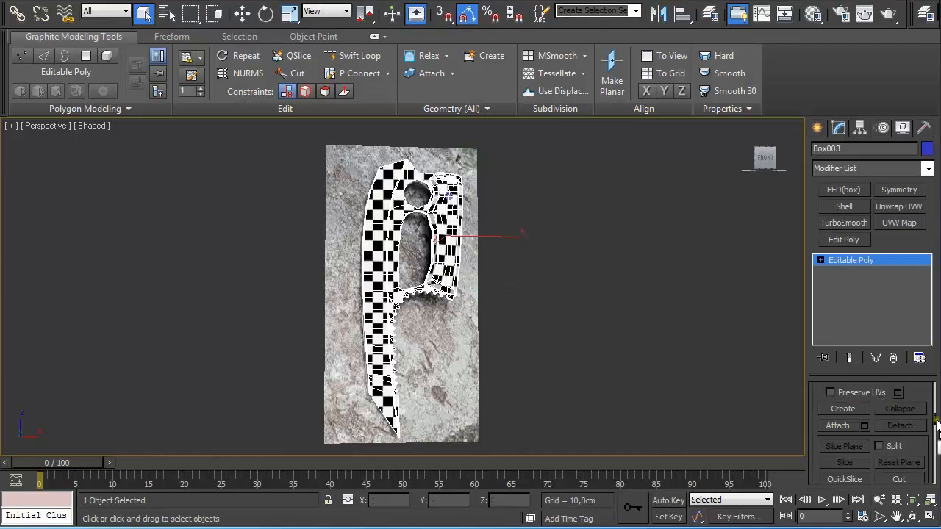
- Detach the handle element from the knife's Editable Poly as a separate object named Grip
{"action": "left_click_drag", "start_coordinate": [933, 419], "coordinate": [934, 419]}
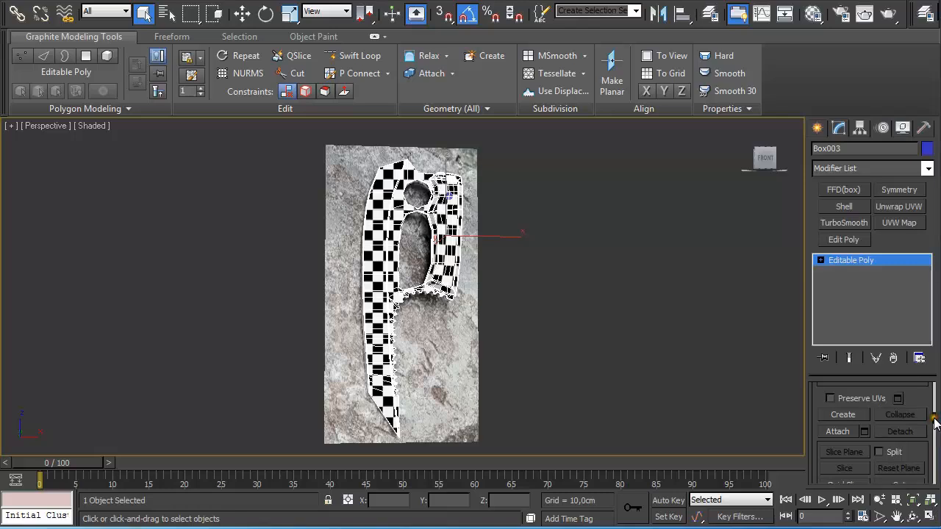
{"action": "key", "text": "5"}
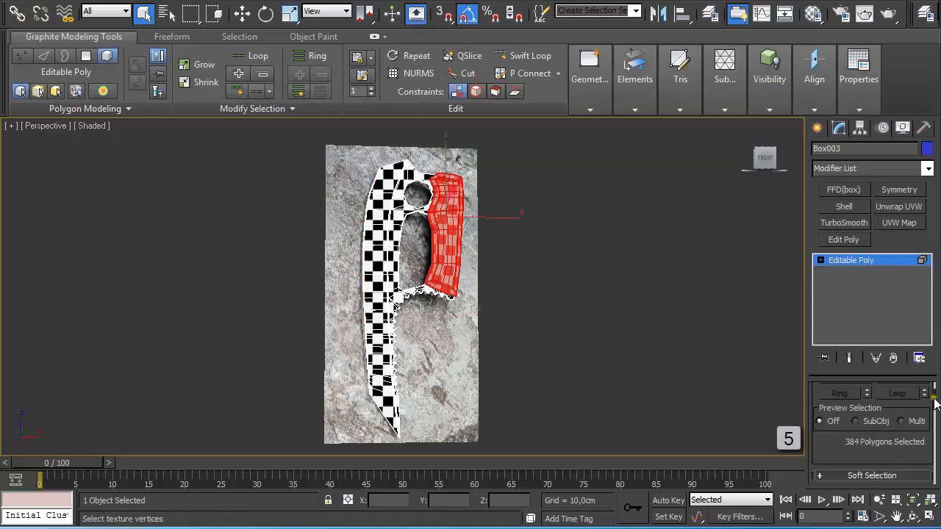
{"action": "left_click_drag", "start_coordinate": [935, 396], "coordinate": [937, 389]}
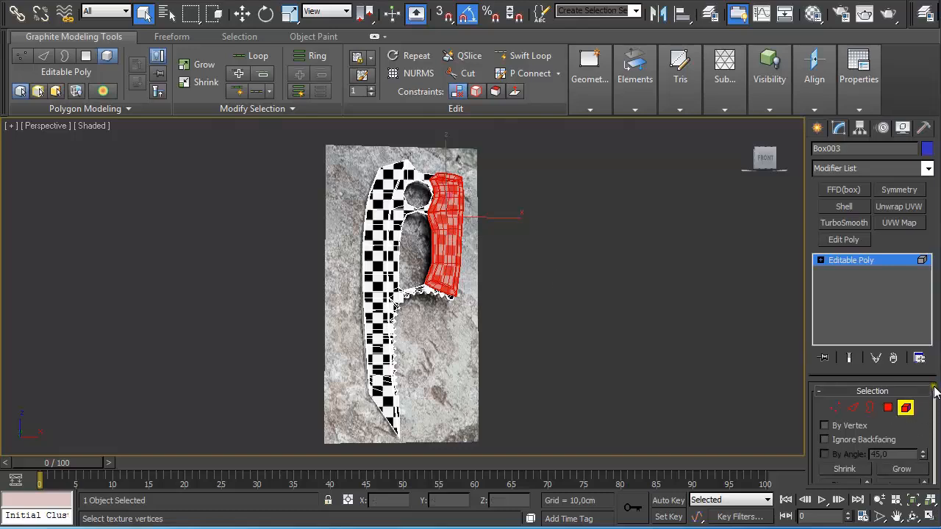
{"action": "left_click_drag", "start_coordinate": [935, 390], "coordinate": [937, 422]}
{"action": "left_click", "coordinate": [899, 440]}
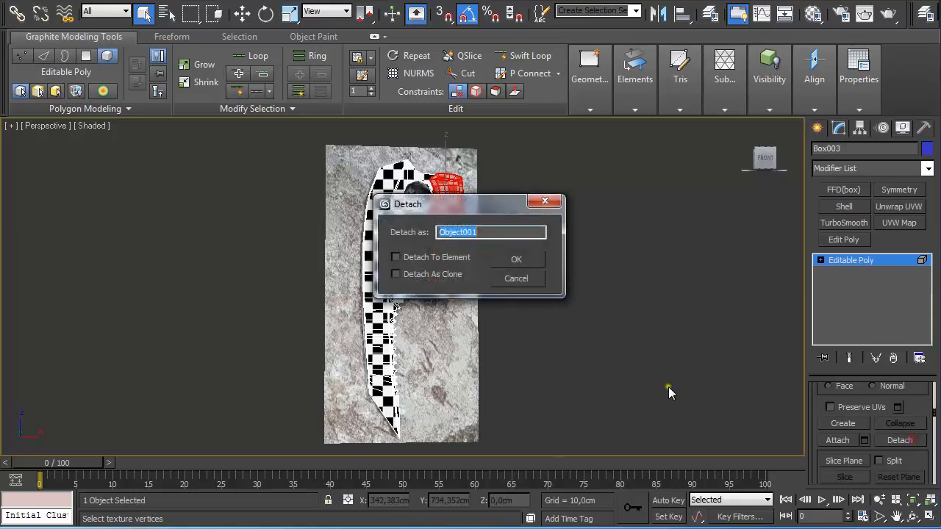
{"action": "type", "text": "Handle"}
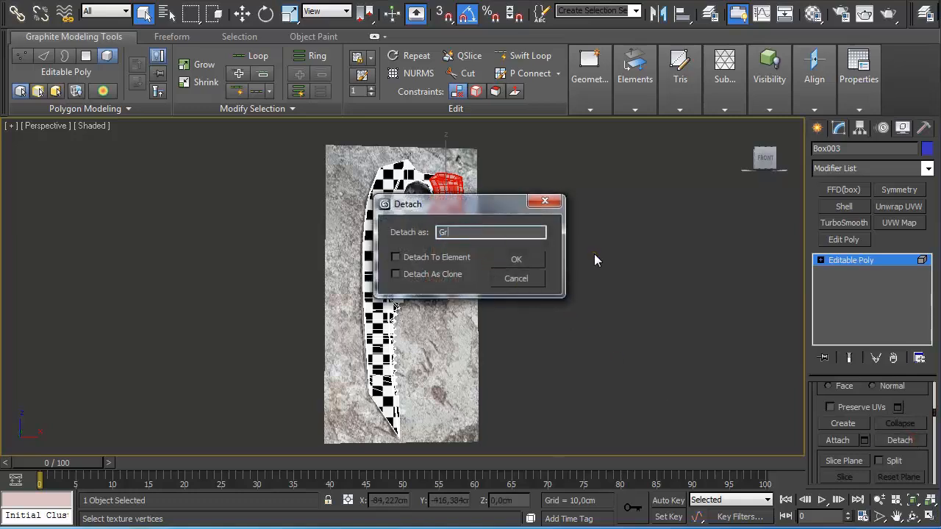
{"action": "key", "text": "Return"}
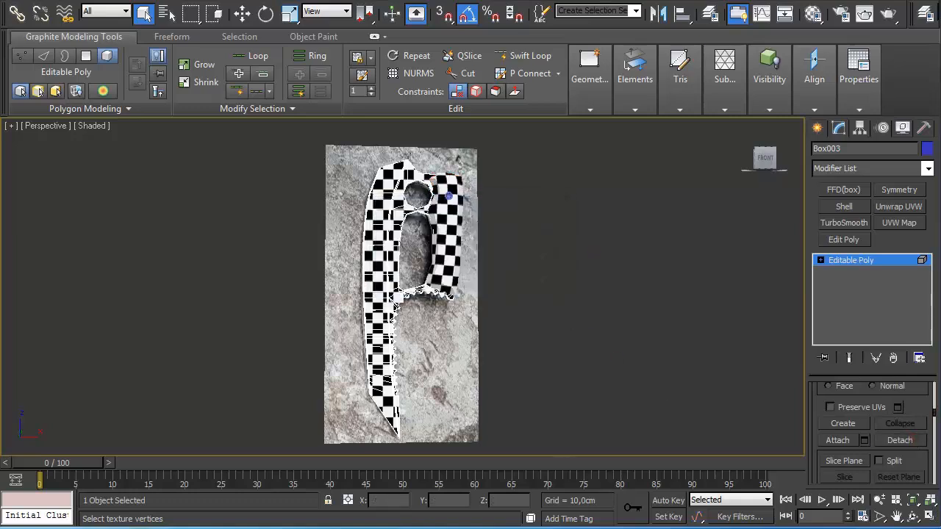
{"action": "left_click", "coordinate": [897, 261]}
{"action": "left_click", "coordinate": [498, 210]}
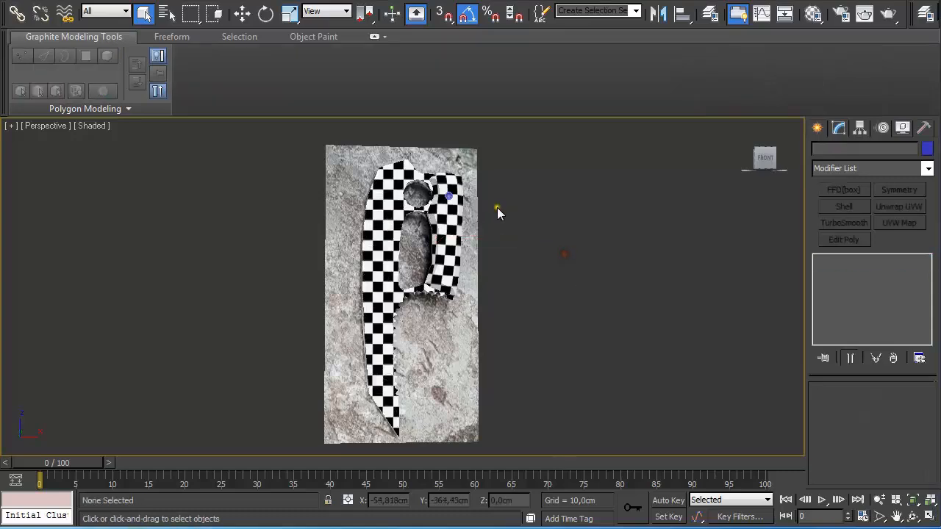
- Check the grip's UV layout with a temporary Unwrap UVW modifier and the checker background hidden, and remove that modifier
{"action": "scroll", "coordinate": [532, 203], "scroll_direction": "up", "scroll_amount": 6}
{"action": "scroll", "coordinate": [532, 203], "scroll_direction": "down", "scroll_amount": 6}
{"action": "left_click", "coordinate": [489, 296]}
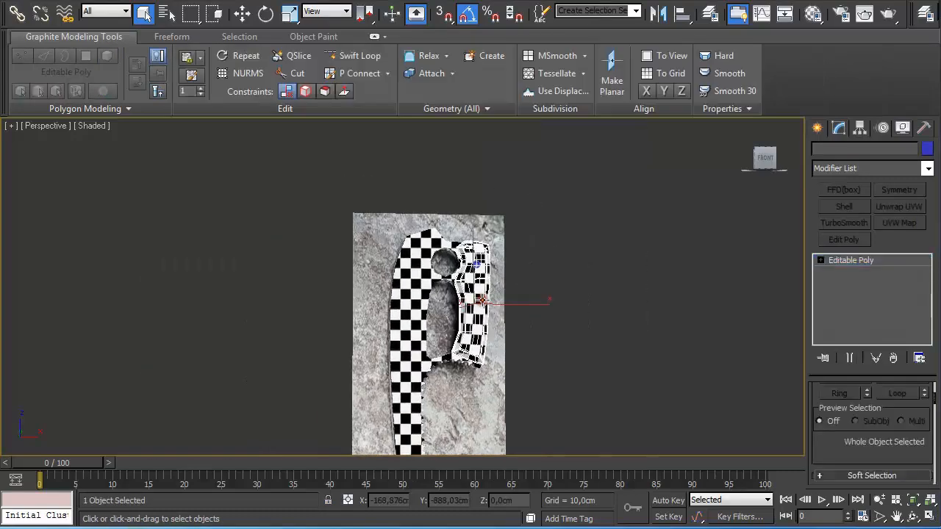
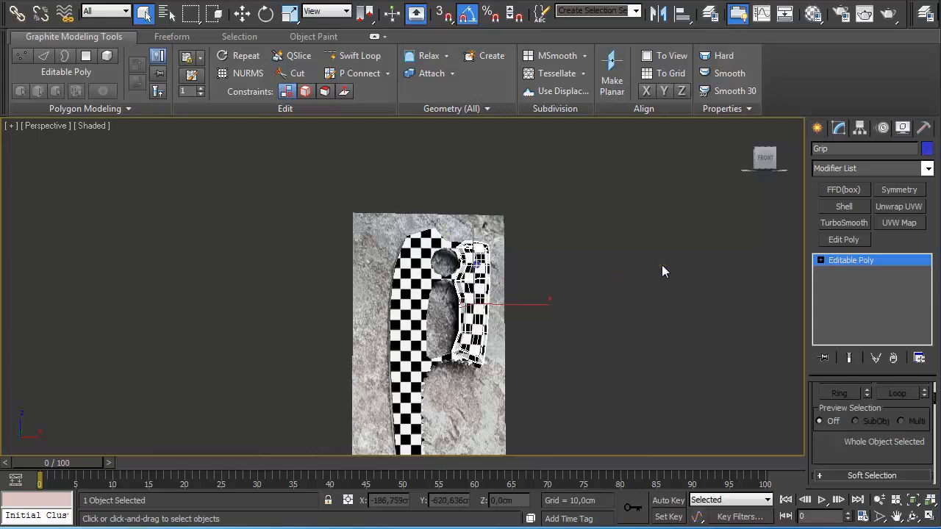
{"action": "left_click", "coordinate": [899, 207]}
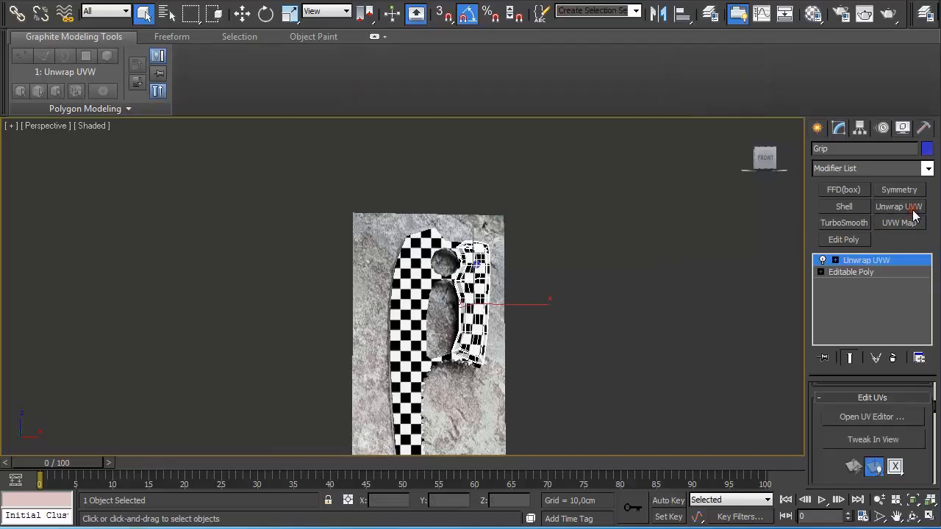
{"action": "left_click", "coordinate": [884, 416]}
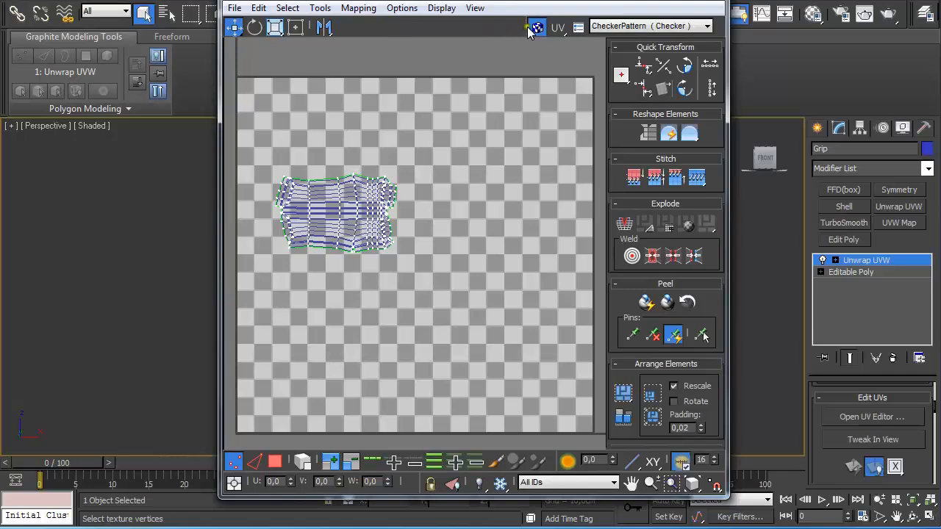
{"action": "left_click", "coordinate": [531, 27]}
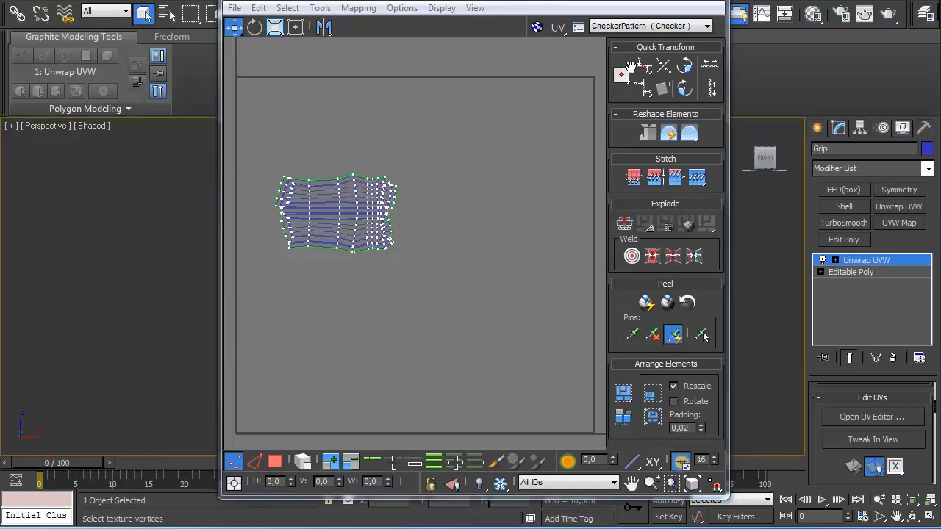
{"action": "left_click", "coordinate": [716, 1]}
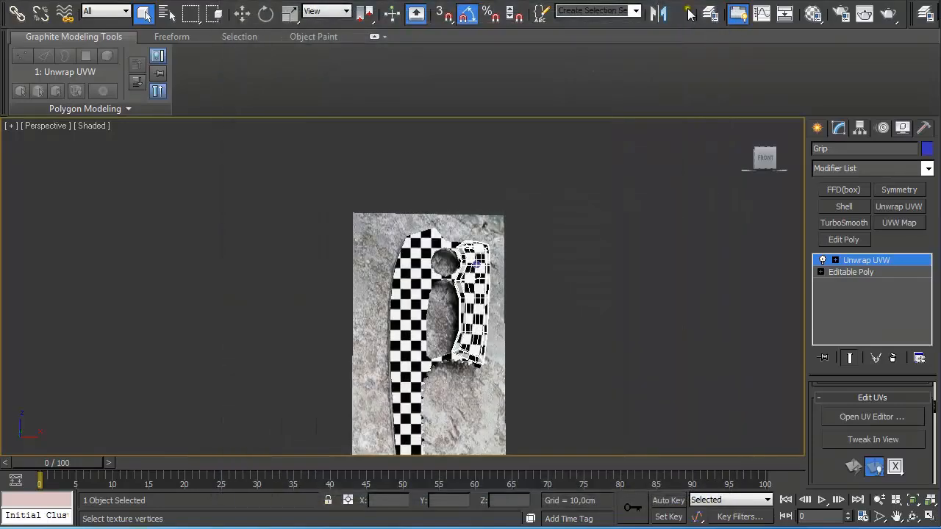
{"action": "left_click", "coordinate": [893, 358]}
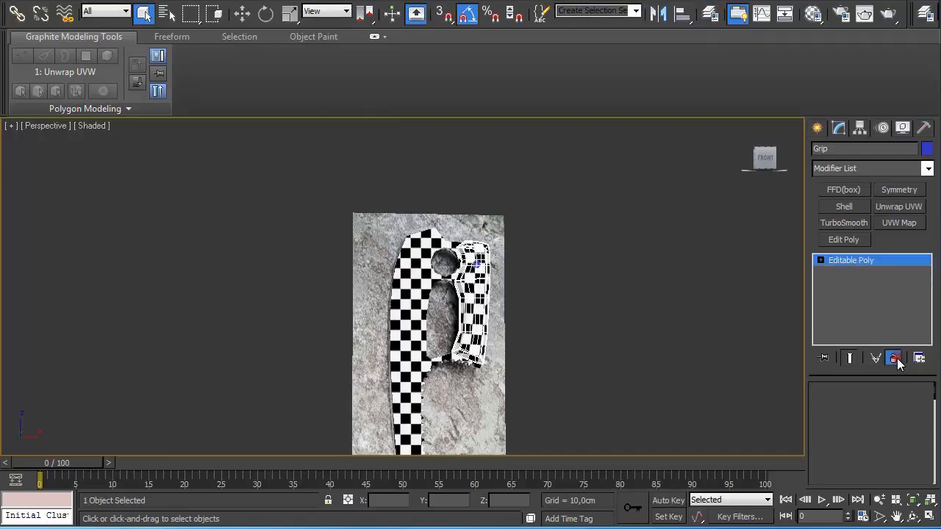
{"action": "left_click", "coordinate": [691, 300]}
- Copy the blade and grip together along X in the Front view, placing one Copy clone beside the reference image
{"action": "scroll", "coordinate": [691, 300], "scroll_direction": "up", "scroll_amount": 5}
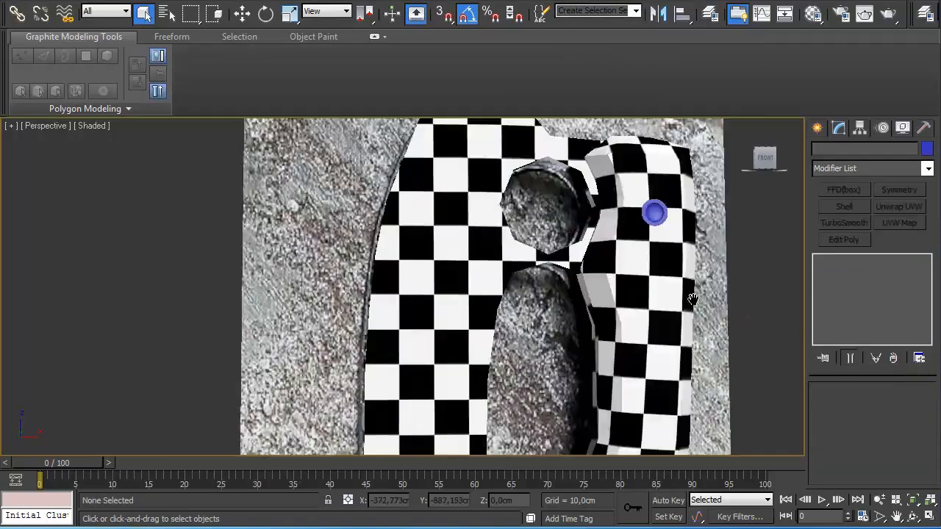
{"action": "key", "text": "f"}
{"action": "scroll", "coordinate": [514, 276], "scroll_direction": "up", "scroll_amount": 6}
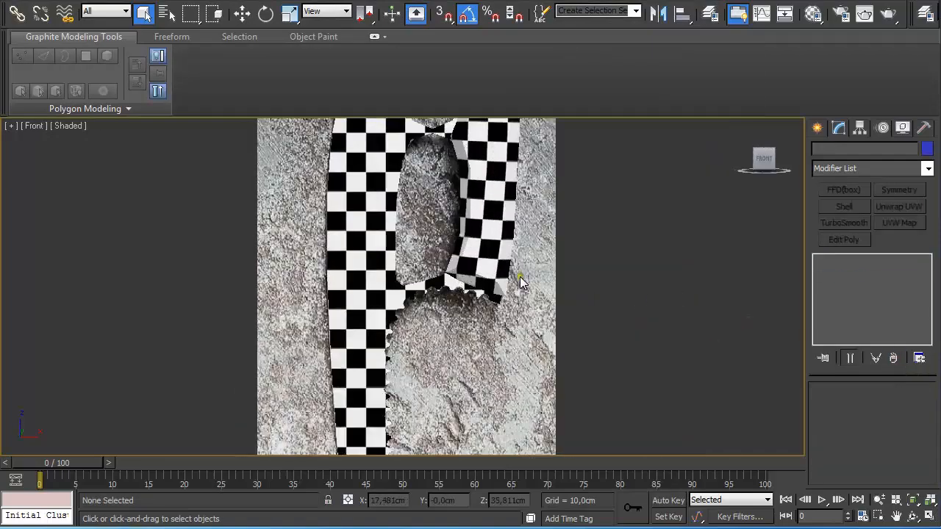
{"action": "scroll", "coordinate": [470, 219], "scroll_direction": "down", "scroll_amount": 1}
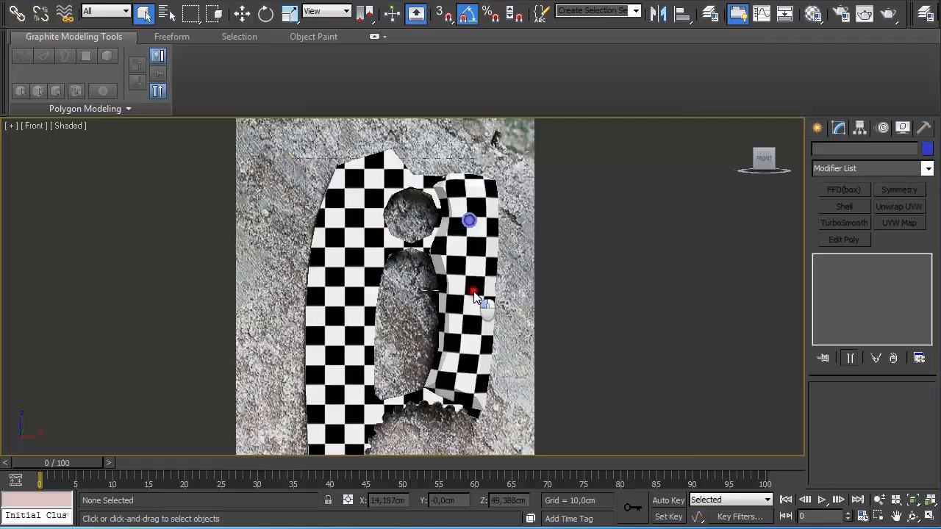
{"action": "key", "text": "ctrl+a"}
{"action": "left_click", "coordinate": [565, 263]}
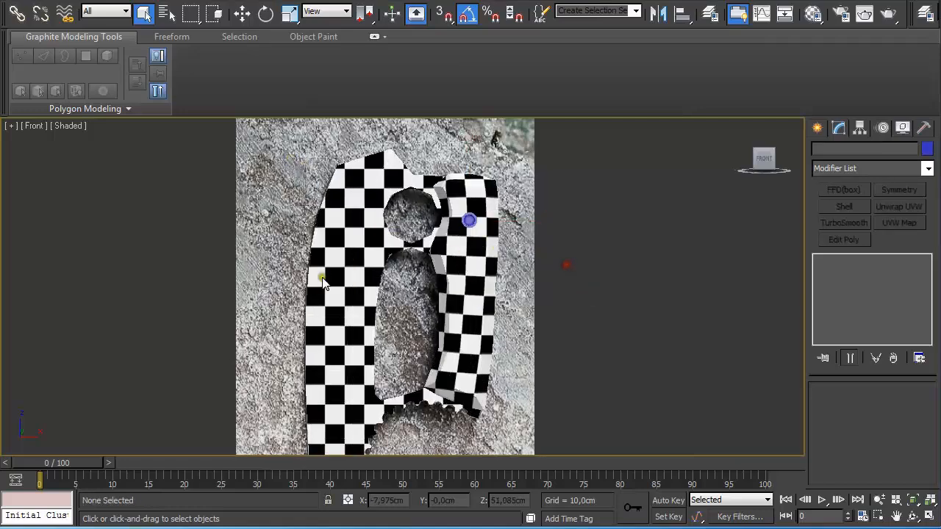
{"action": "left_click", "coordinate": [419, 321]}
{"action": "scroll", "coordinate": [526, 353], "scroll_direction": "down", "scroll_amount": 2}
{"action": "key", "text": "w"}
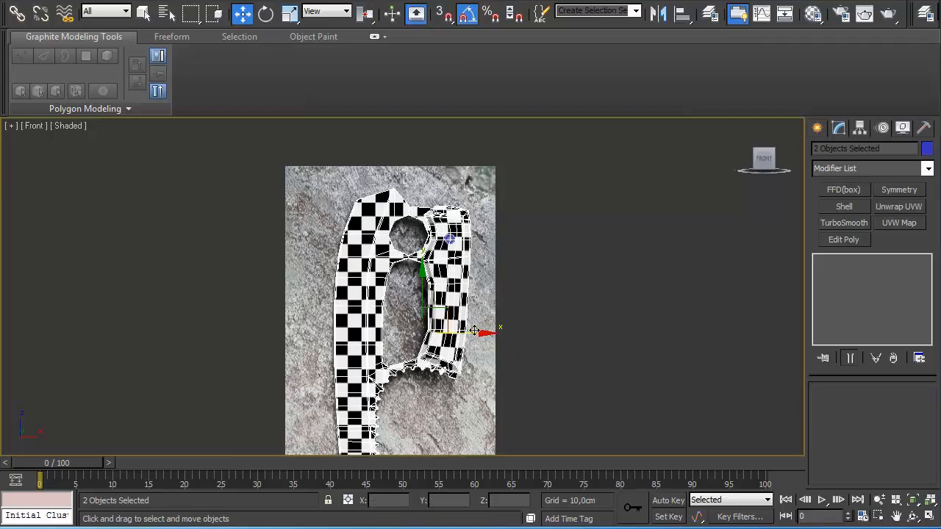
{"action": "left_click_drag", "start_coordinate": [474, 332], "coordinate": [680, 336]}
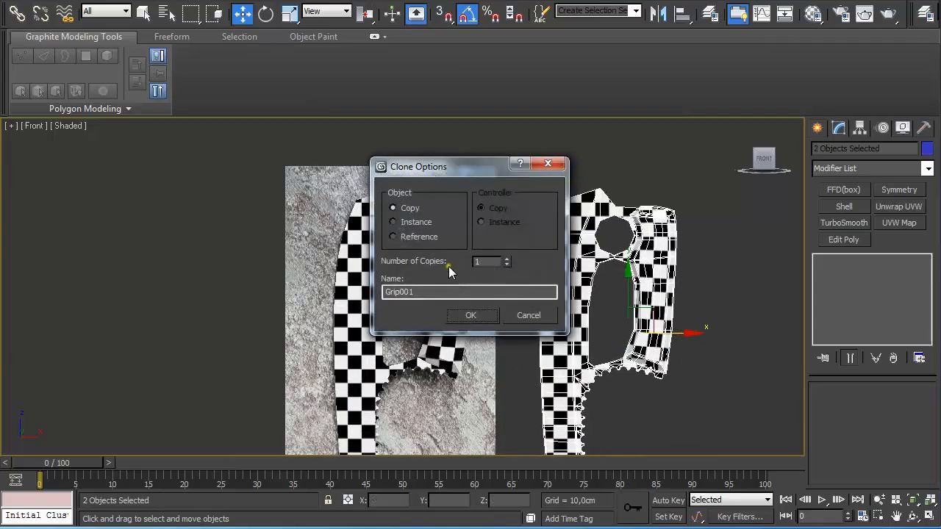
{"action": "left_click", "coordinate": [475, 314]}
{"action": "middle_click_drag", "start_coordinate": [652, 309], "coordinate": [561, 286]}
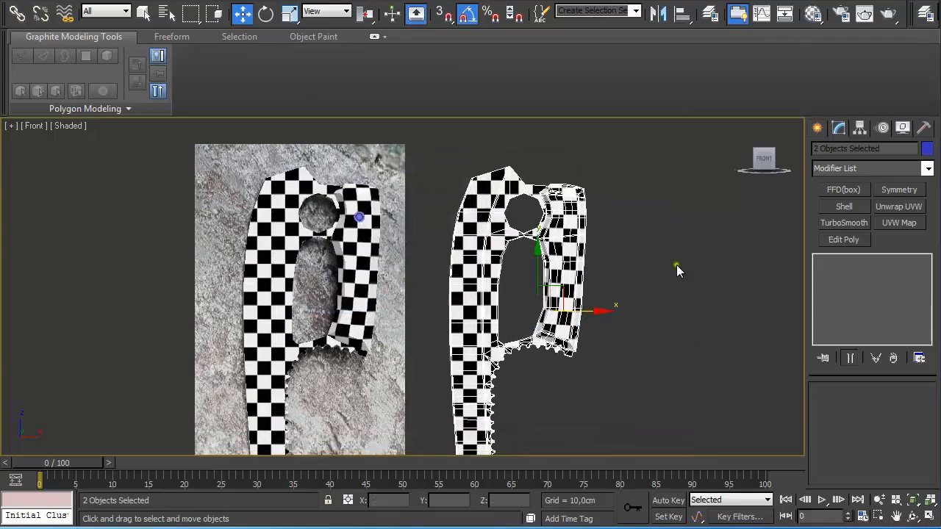
{"action": "left_click", "coordinate": [677, 266]}
- Assign the plain gray 09 - Default material to the copied blade and grip, and close the Material Editor
{"action": "scroll", "coordinate": [680, 264], "scroll_direction": "up", "scroll_amount": 3}
{"action": "middle_click_drag", "start_coordinate": [682, 264], "coordinate": [580, 367]}
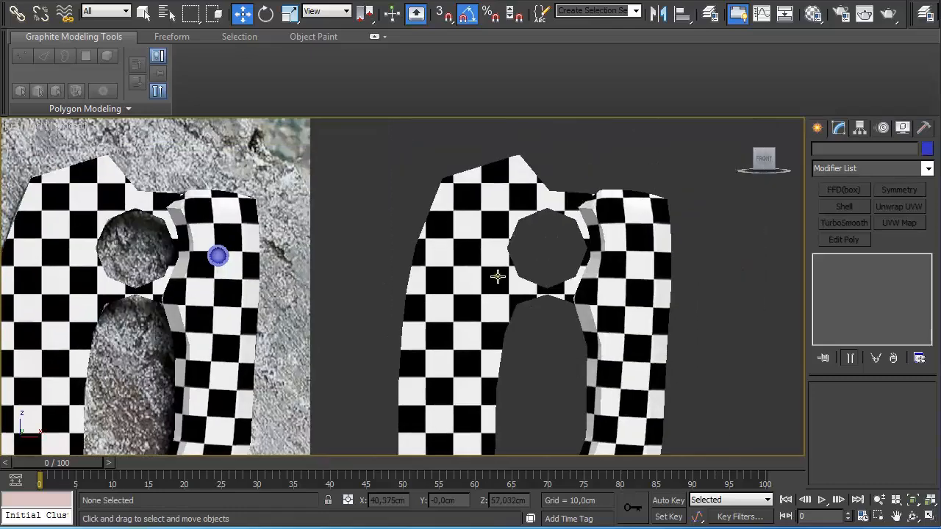
{"action": "left_click", "coordinate": [497, 277]}
{"action": "key", "text": "m"}
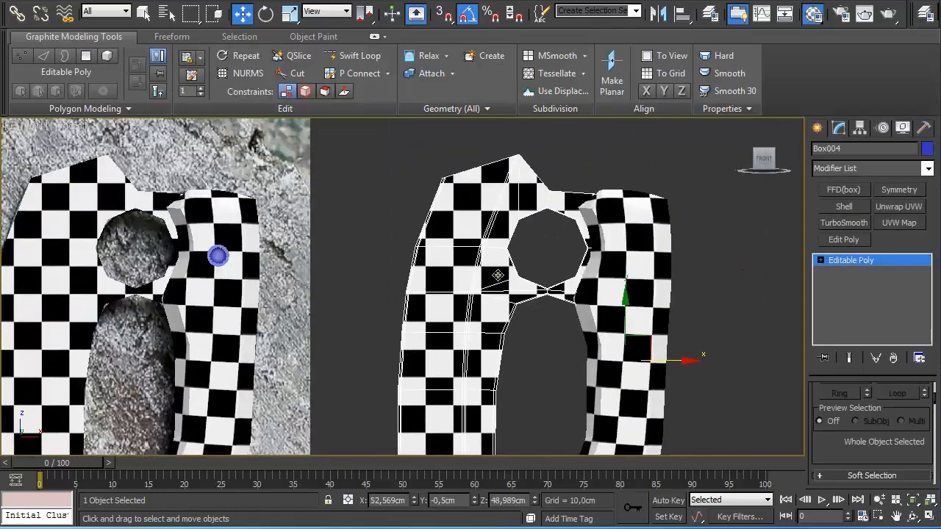
{"action": "left_click", "coordinate": [154, 159]}
{"action": "left_click_drag", "start_coordinate": [742, 361], "coordinate": [520, 258]}
{"action": "left_click", "coordinate": [106, 271]}
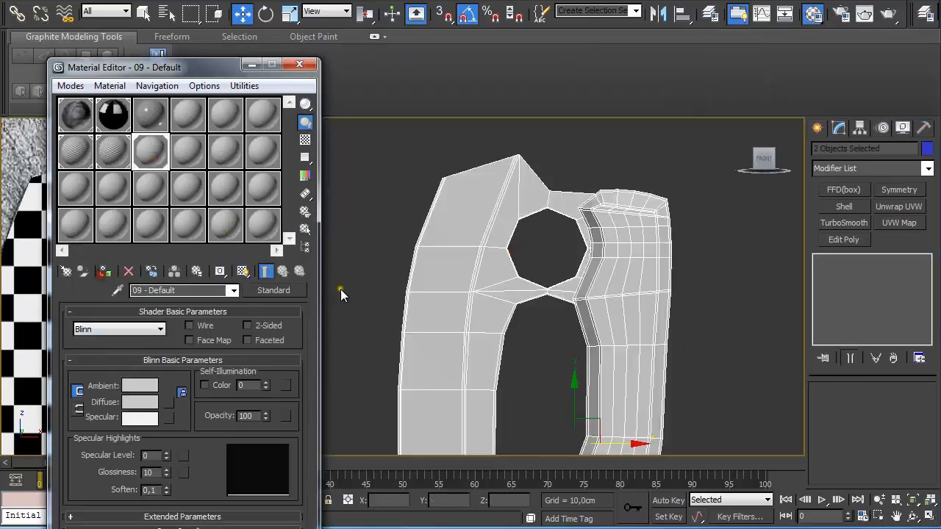
{"action": "left_click", "coordinate": [340, 289]}
{"action": "scroll", "coordinate": [412, 288], "scroll_direction": "up", "scroll_amount": 3}
{"action": "left_click", "coordinate": [529, 284]}
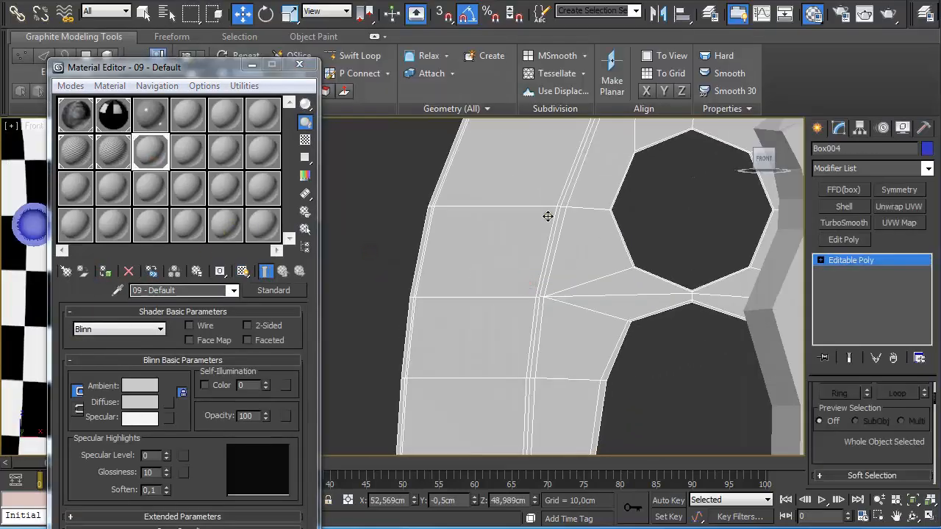
{"action": "middle_click_drag", "start_coordinate": [554, 213], "coordinate": [587, 420]}
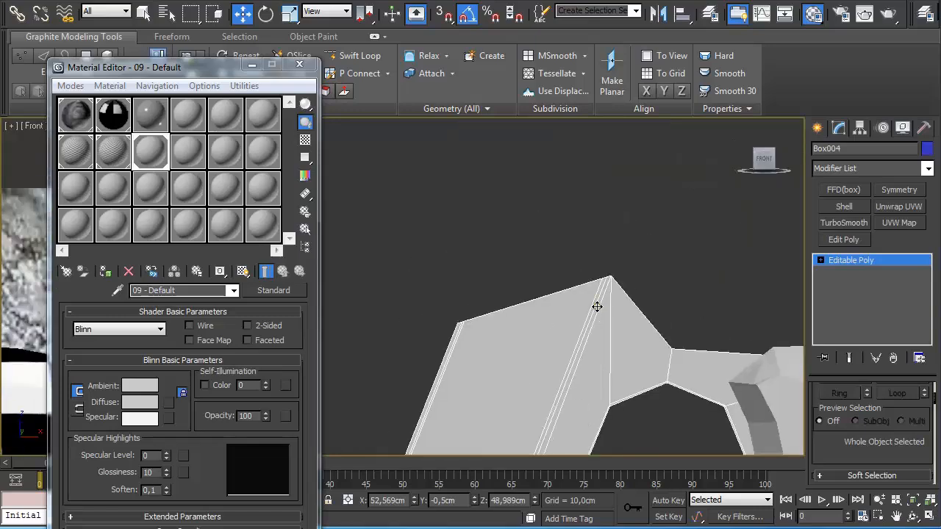
{"action": "left_click", "coordinate": [299, 65]}
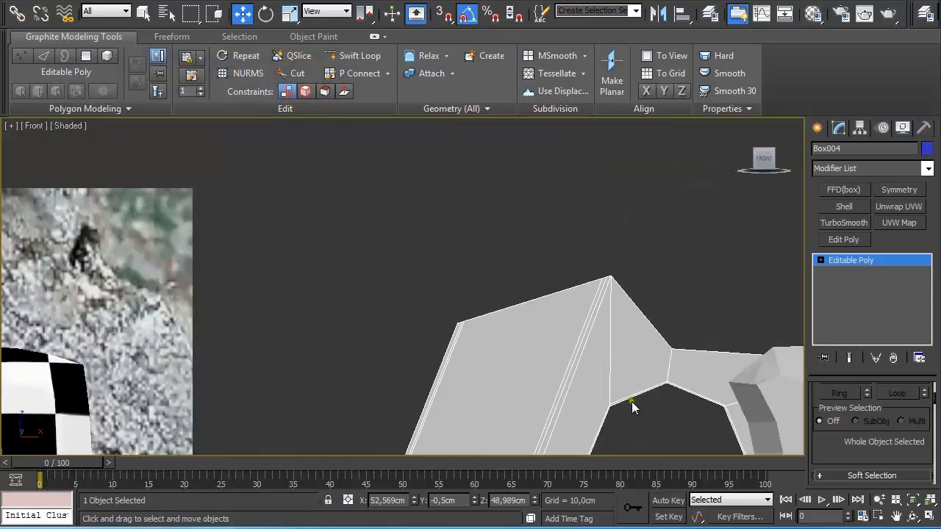
- Select the paired support edges along the gray blade's outer edge and bevel line, extend them to full loops, and remove them with their vertices
{"action": "middle_click_drag", "start_coordinate": [631, 401], "coordinate": [560, 300]}
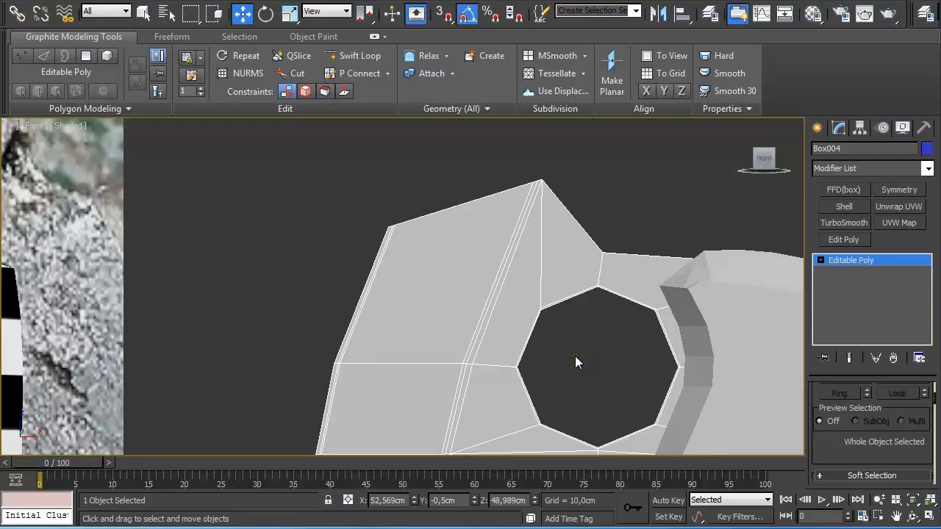
{"action": "scroll", "coordinate": [576, 348], "scroll_direction": "up", "scroll_amount": 3}
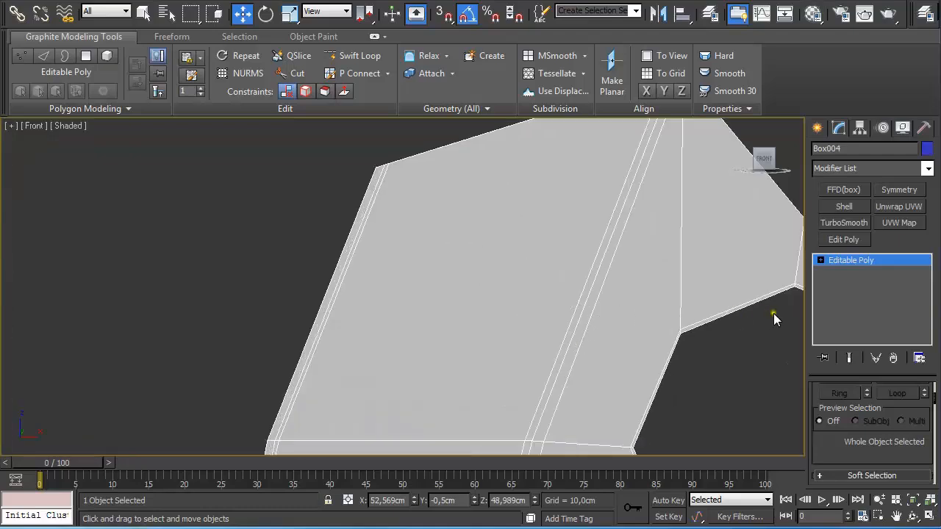
{"action": "key", "text": "4"}
{"action": "key", "text": "2"}
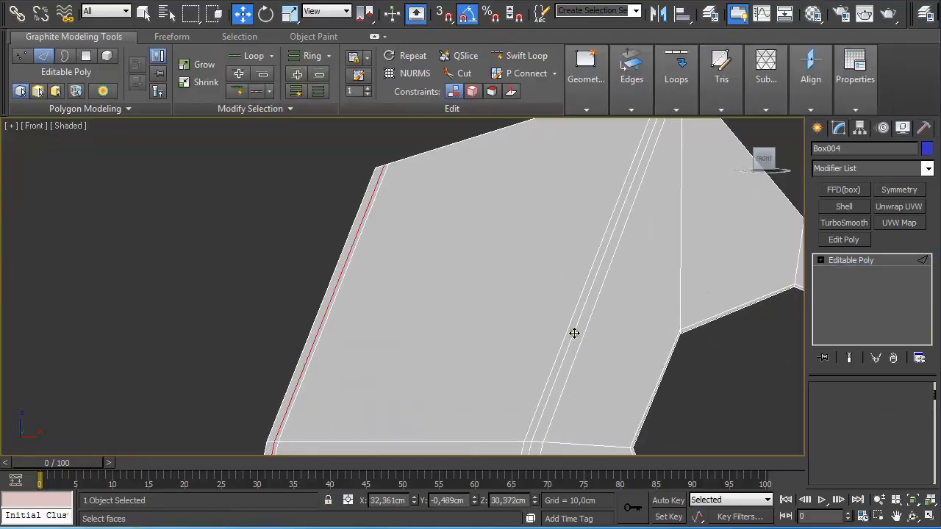
{"action": "left_click", "coordinate": [577, 327]}
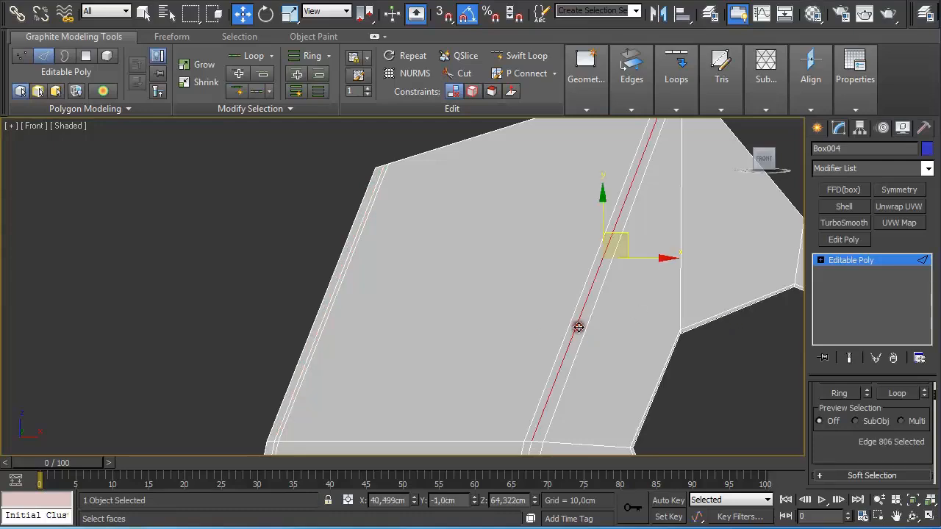
{"action": "left_click", "coordinate": [571, 325], "text": "ctrl"}
{"action": "key", "text": "q"}
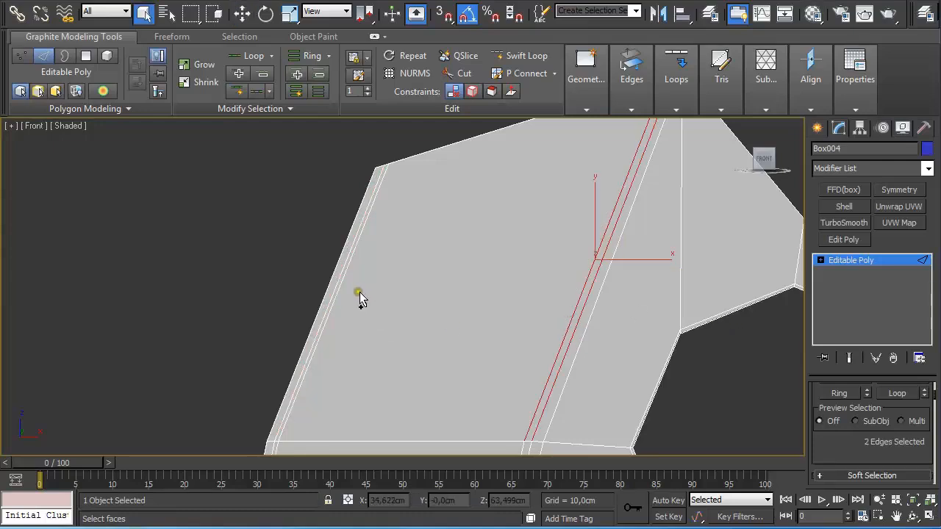
{"action": "left_click", "coordinate": [346, 288], "text": "ctrl"}
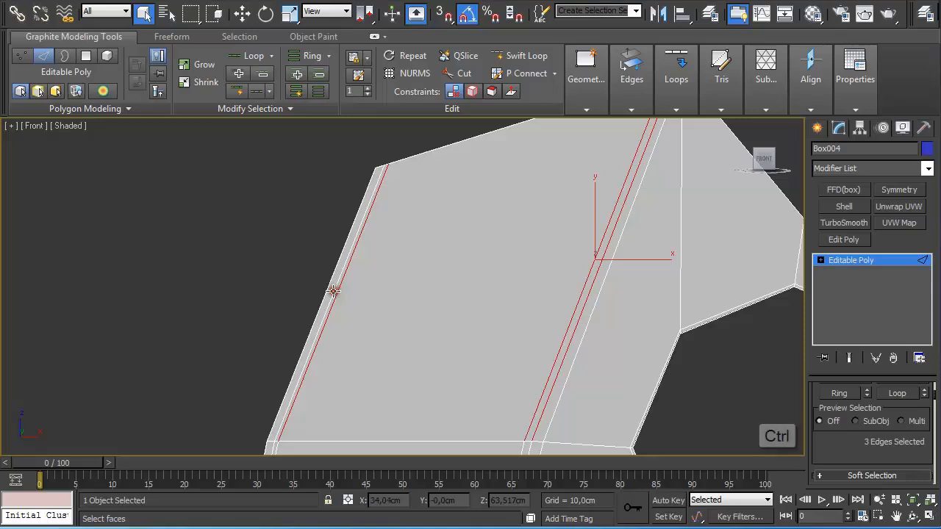
{"action": "left_click", "coordinate": [331, 288], "text": "ctrl"}
{"action": "middle_click_drag", "start_coordinate": [400, 349], "coordinate": [402, 317]}
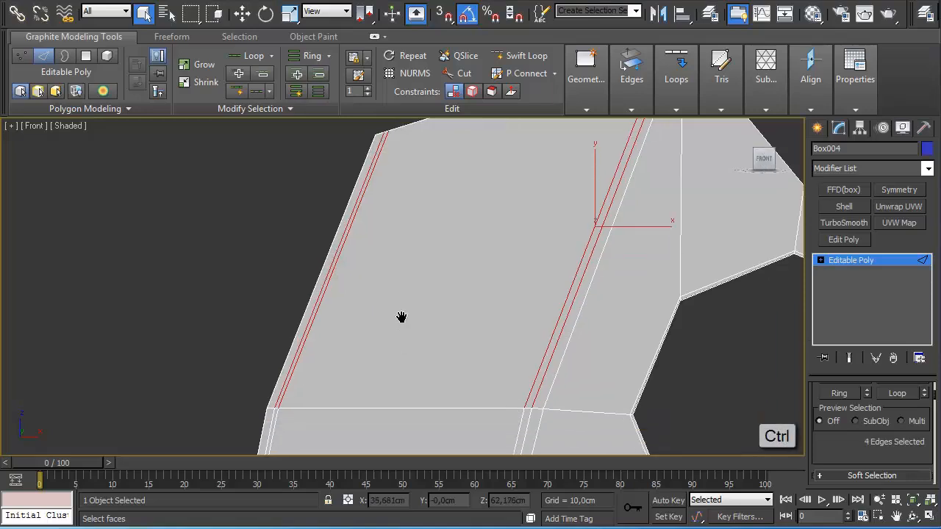
{"action": "left_click", "coordinate": [898, 393]}
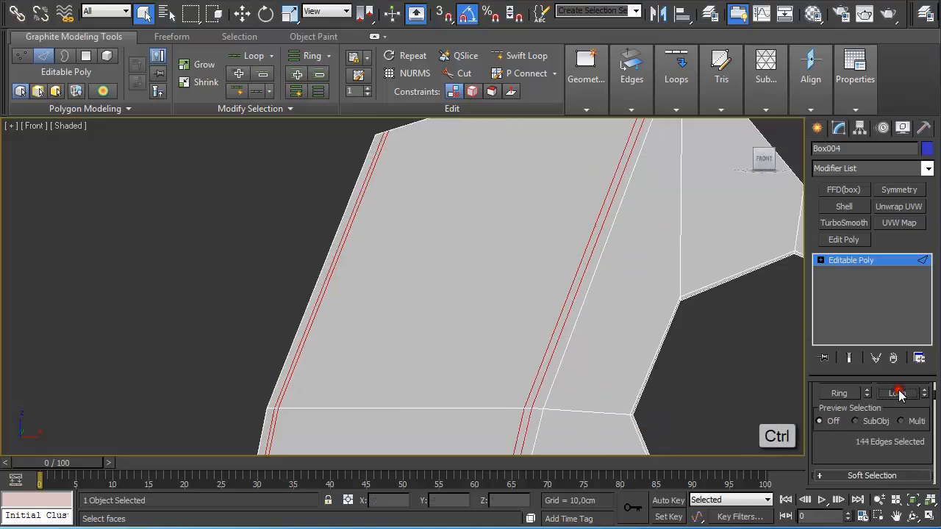
{"action": "scroll", "coordinate": [590, 358], "scroll_direction": "down", "scroll_amount": 3}
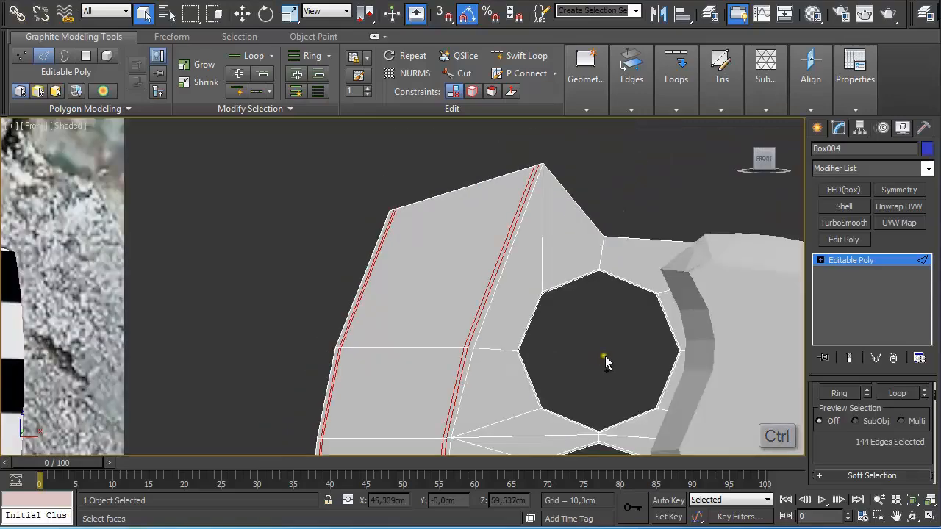
{"action": "key", "text": "ctrl+BackSpace"}
- Examine the gray blade's shading and remaining edges in the Perspective view
{"action": "scroll", "coordinate": [566, 328], "scroll_direction": "down", "scroll_amount": 3}
{"action": "middle_click_drag", "start_coordinate": [491, 355], "coordinate": [503, 254]}
{"action": "key", "text": "p"}
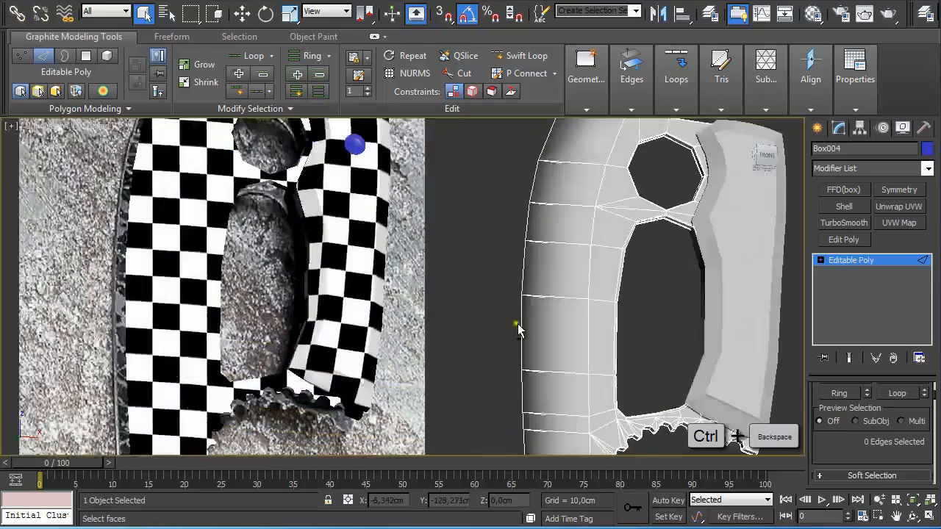
{"action": "middle_click_drag", "start_coordinate": [527, 351], "coordinate": [410, 324], "text": "alt"}
{"action": "scroll", "coordinate": [525, 345], "scroll_direction": "down", "scroll_amount": 3}
{"action": "scroll", "coordinate": [607, 340], "scroll_direction": "up", "scroll_amount": 4}
{"action": "scroll", "coordinate": [412, 325], "scroll_direction": "down", "scroll_amount": 2}
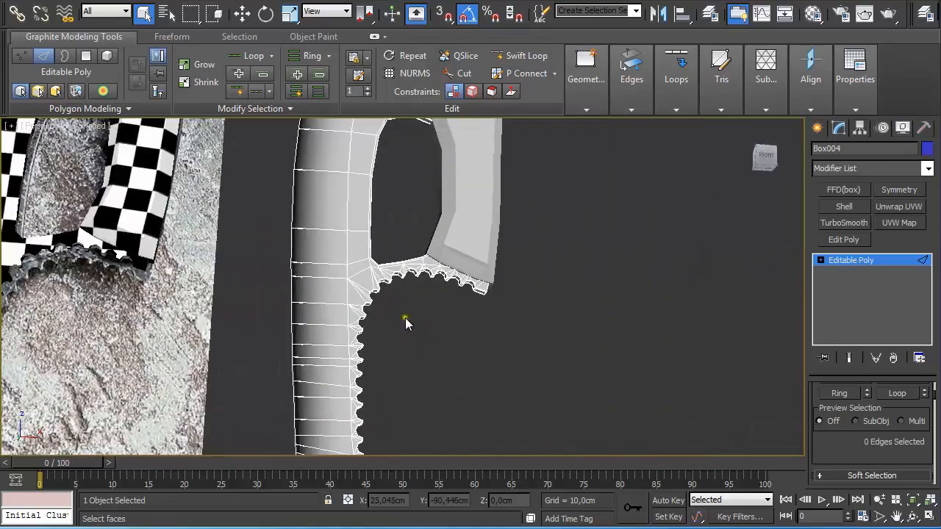
{"action": "scroll", "coordinate": [405, 317], "scroll_direction": "down", "scroll_amount": 1}
{"action": "scroll", "coordinate": [338, 259], "scroll_direction": "down", "scroll_amount": 2}
- Select the polygons of the blade's curved outer strip in the Front view, clear all their smoothing groups, and deselect them
{"action": "key", "text": "4"}
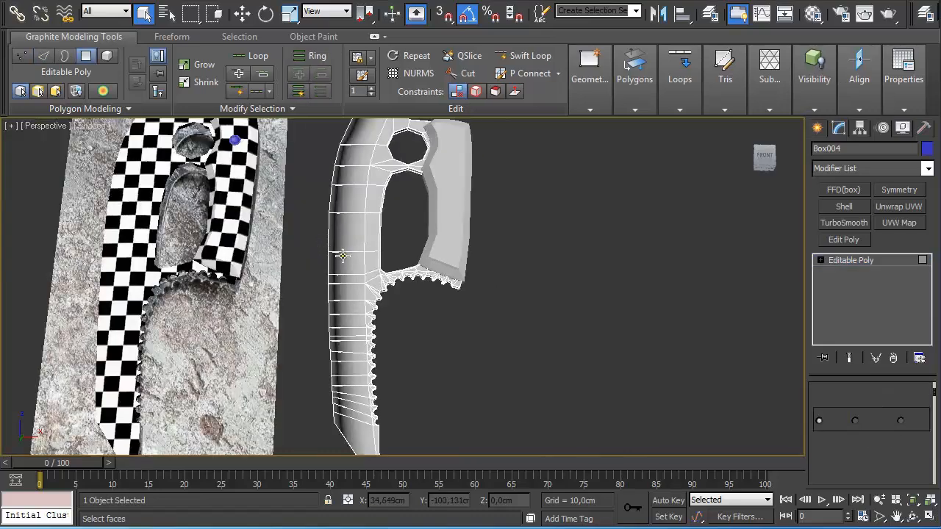
{"action": "key", "text": "f"}
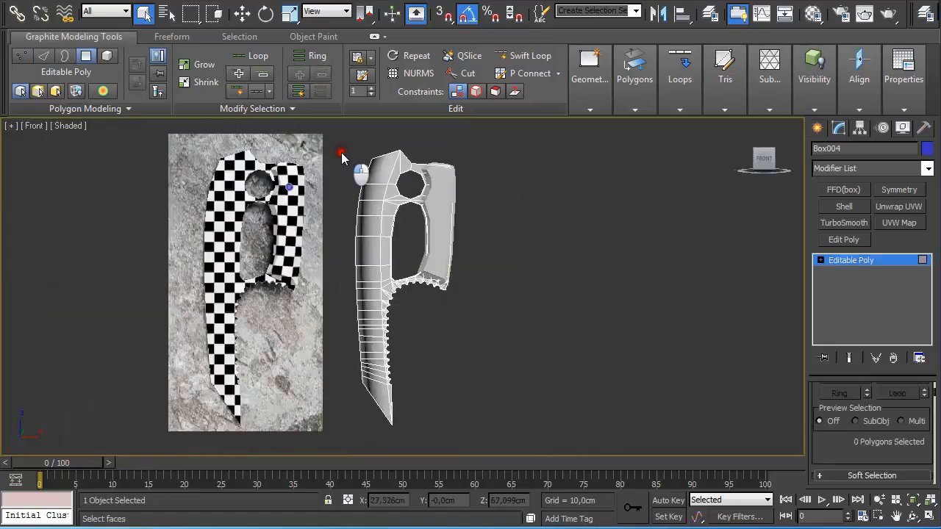
{"action": "left_click_drag", "start_coordinate": [342, 151], "coordinate": [371, 413]}
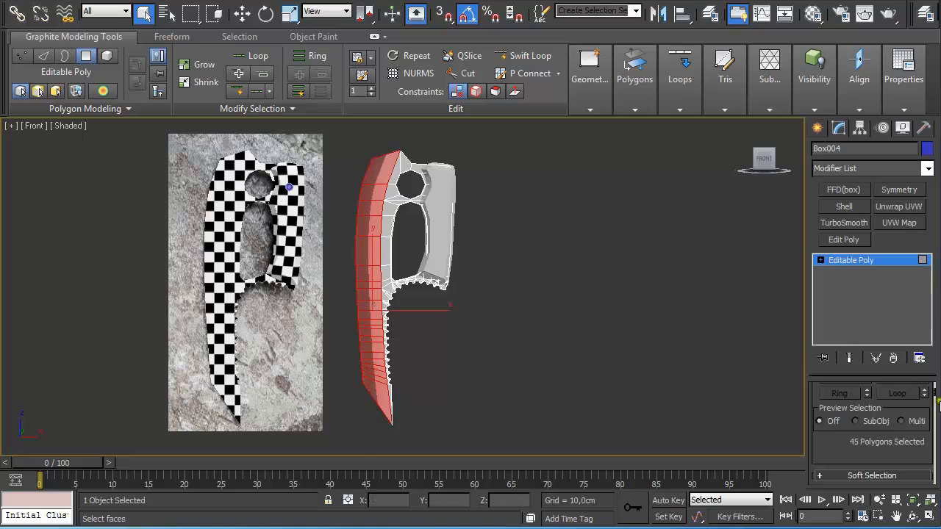
{"action": "left_click_drag", "start_coordinate": [936, 395], "coordinate": [933, 456]}
{"action": "left_click", "coordinate": [899, 457]}
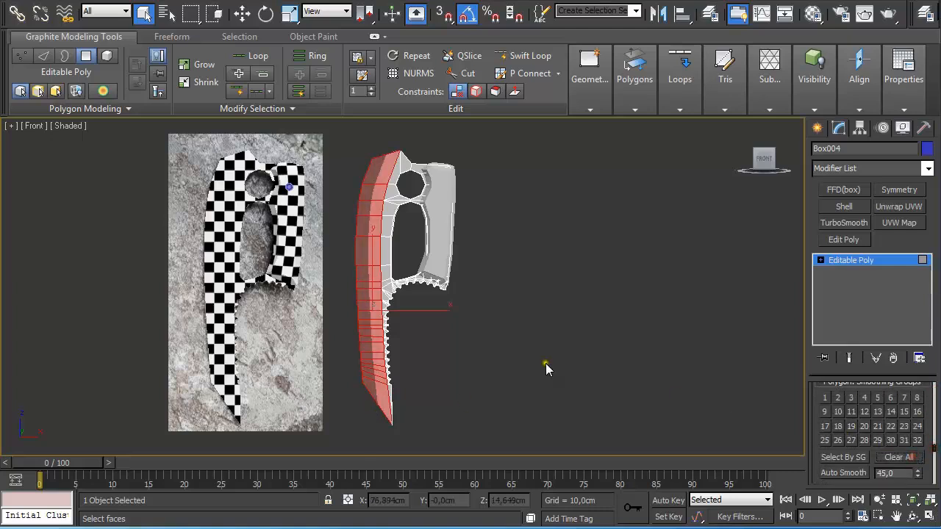
{"action": "left_click", "coordinate": [511, 339]}
- Remove the support edge loop around the round finger hole together with its vertices
{"action": "scroll", "coordinate": [512, 340], "scroll_direction": "up", "scroll_amount": 4}
{"action": "middle_click_drag", "start_coordinate": [419, 175], "coordinate": [441, 447]}
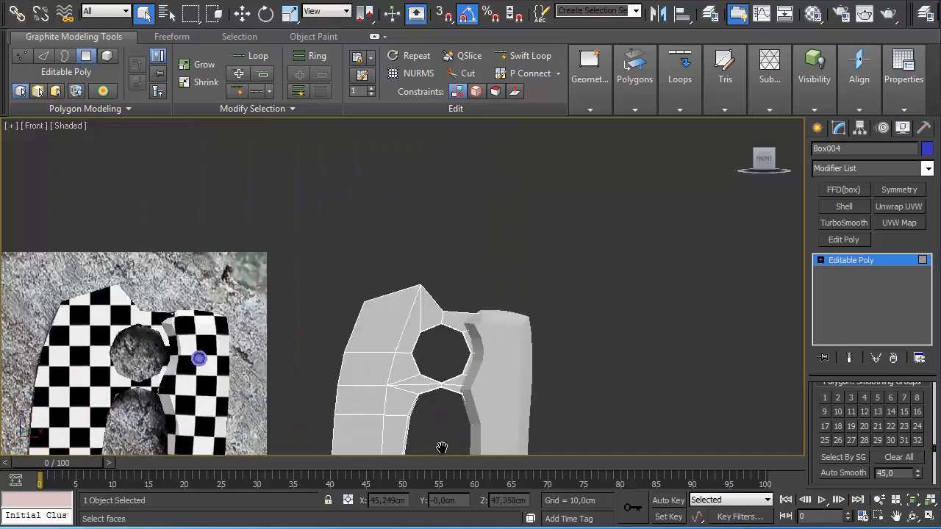
{"action": "scroll", "coordinate": [474, 391], "scroll_direction": "up", "scroll_amount": 2}
{"action": "scroll", "coordinate": [478, 393], "scroll_direction": "up", "scroll_amount": 6}
{"action": "middle_click_drag", "start_coordinate": [543, 449], "coordinate": [431, 272]}
{"action": "key", "text": "2"}
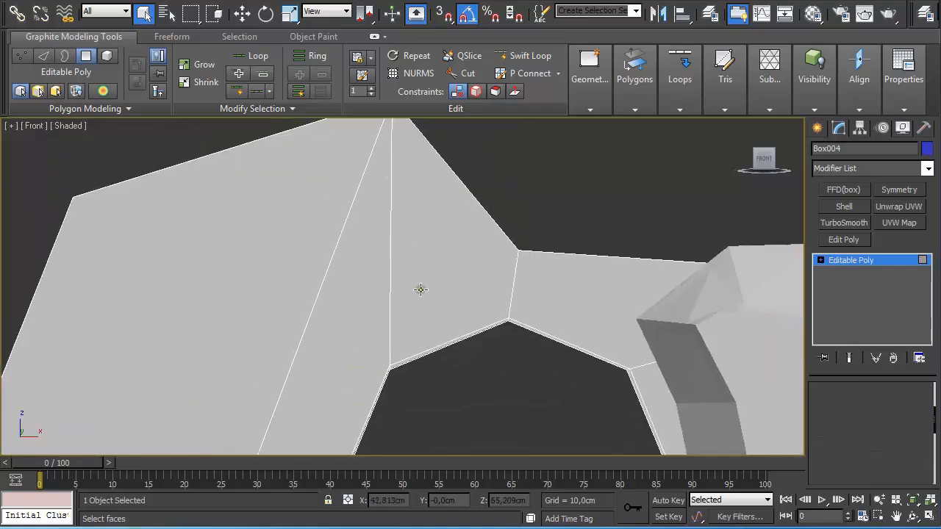
{"action": "scroll", "coordinate": [481, 368], "scroll_direction": "up", "scroll_amount": 2}
{"action": "left_click", "coordinate": [473, 361]}
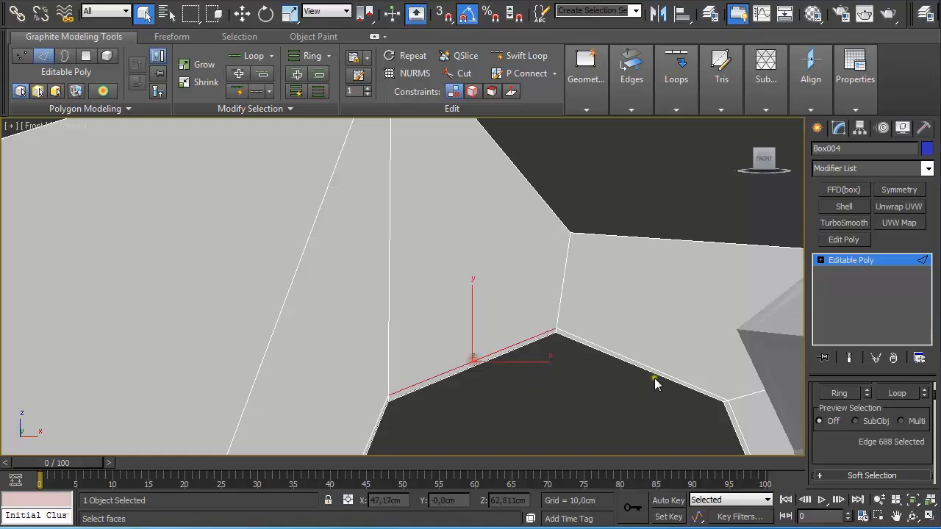
{"action": "left_click", "coordinate": [897, 393]}
{"action": "key", "text": "ctrl+BackSpace"}
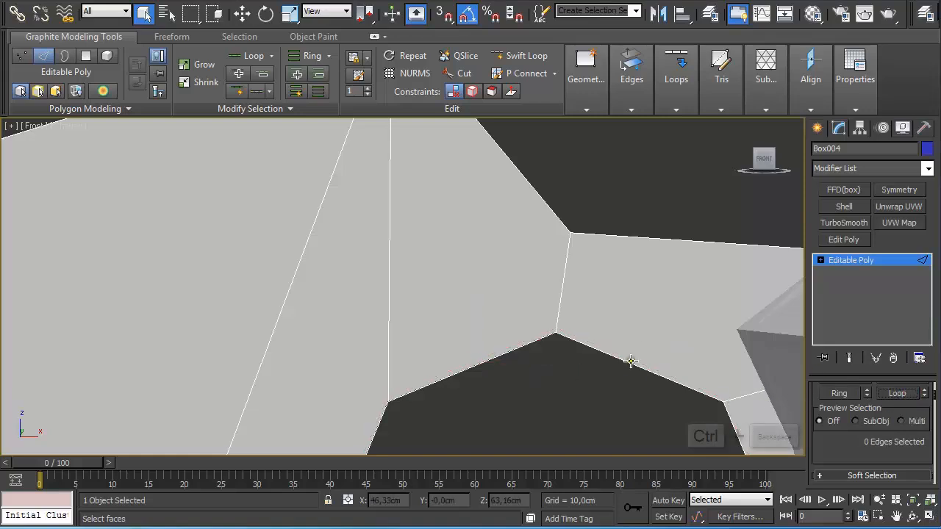
- Select two support edges on the upper rim of the large handle opening and isolate the blade
{"action": "scroll", "coordinate": [630, 365], "scroll_direction": "down", "scroll_amount": 2}
{"action": "middle_click_drag", "start_coordinate": [640, 402], "coordinate": [534, 259]}
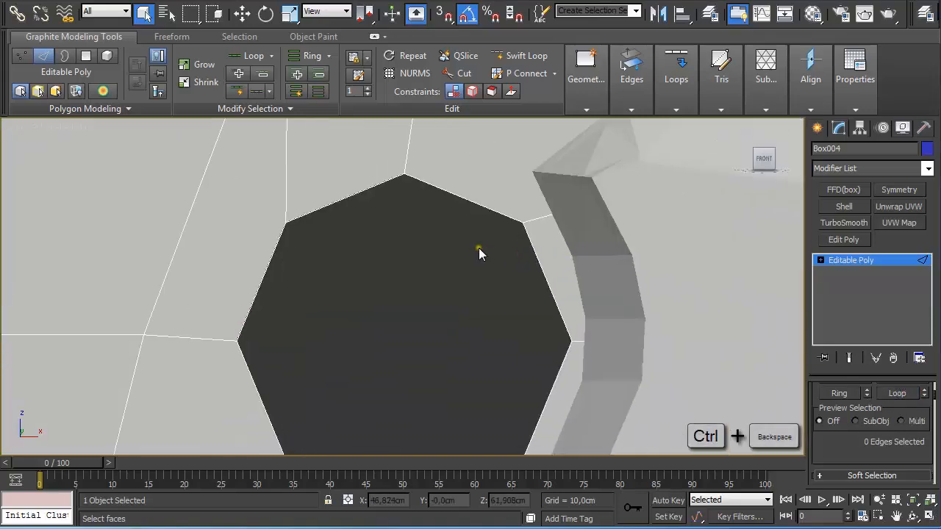
{"action": "middle_click_drag", "start_coordinate": [454, 348], "coordinate": [393, 116]}
{"action": "left_click", "coordinate": [271, 322]}
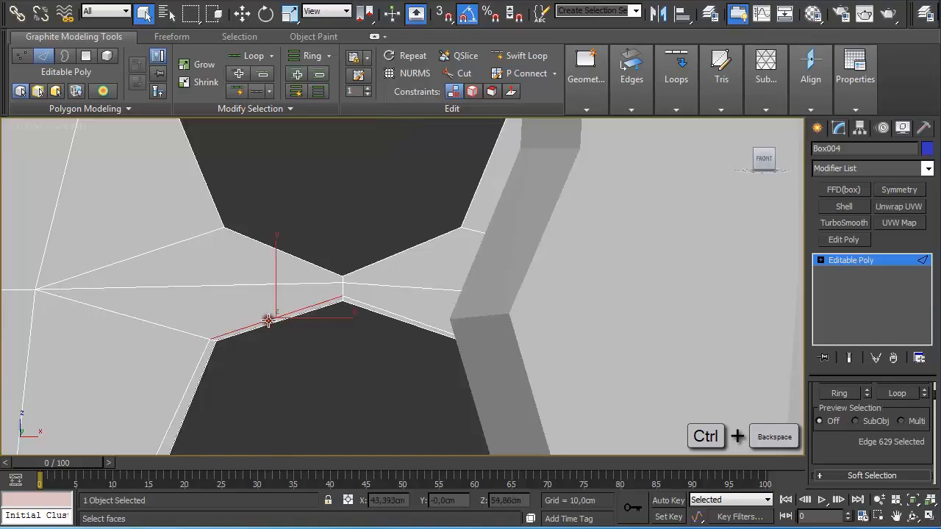
{"action": "left_click", "coordinate": [199, 360], "text": "ctrl"}
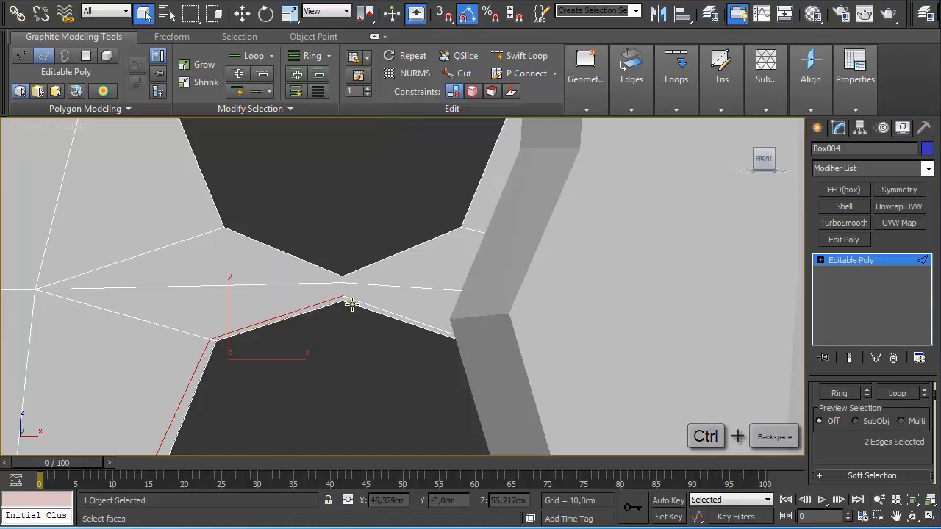
{"action": "key", "text": "alt+q"}
{"action": "scroll", "coordinate": [449, 320], "scroll_direction": "up", "scroll_amount": 15}
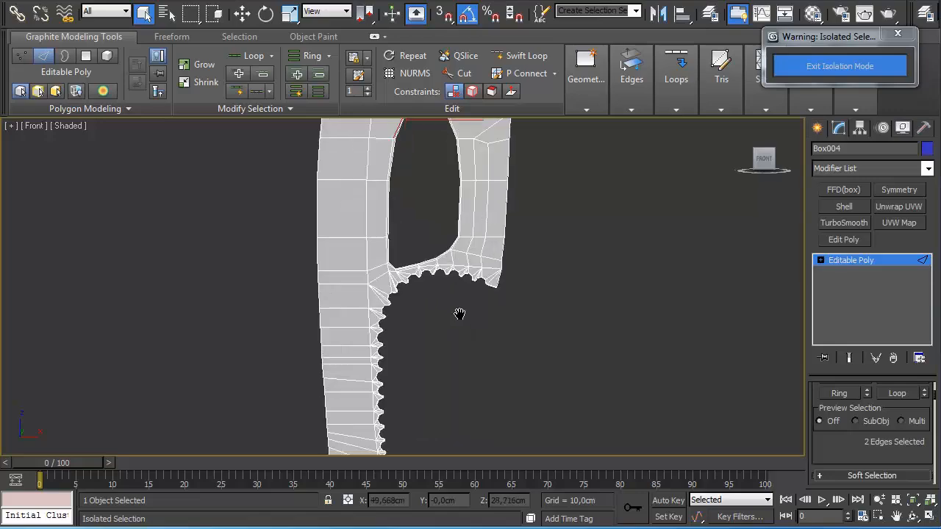
{"action": "middle_click_drag", "start_coordinate": [466, 311], "coordinate": [456, 254]}
{"action": "scroll", "coordinate": [455, 270], "scroll_direction": "down", "scroll_amount": 3}
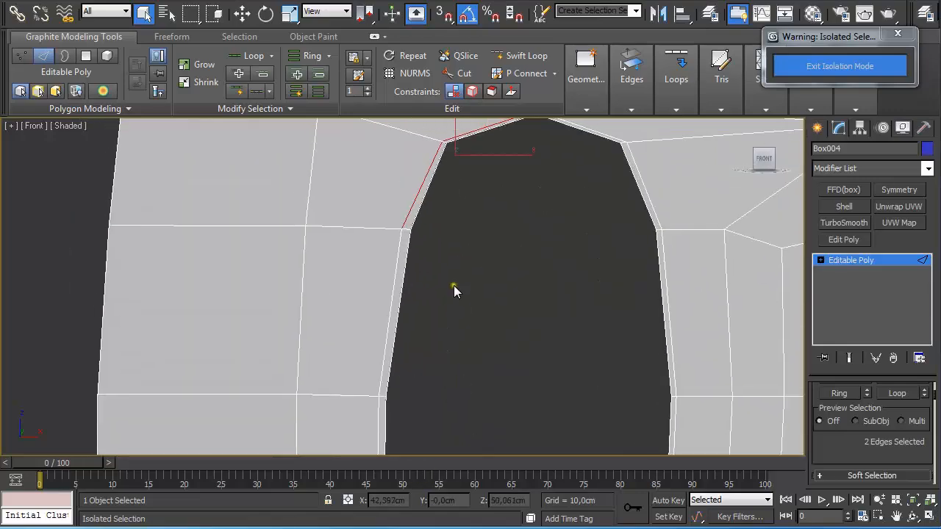
- Extend the edge selection around the whole handle opening, including its curved lower rim, and remove those support edges with their vertices
{"action": "left_click", "coordinate": [898, 393]}
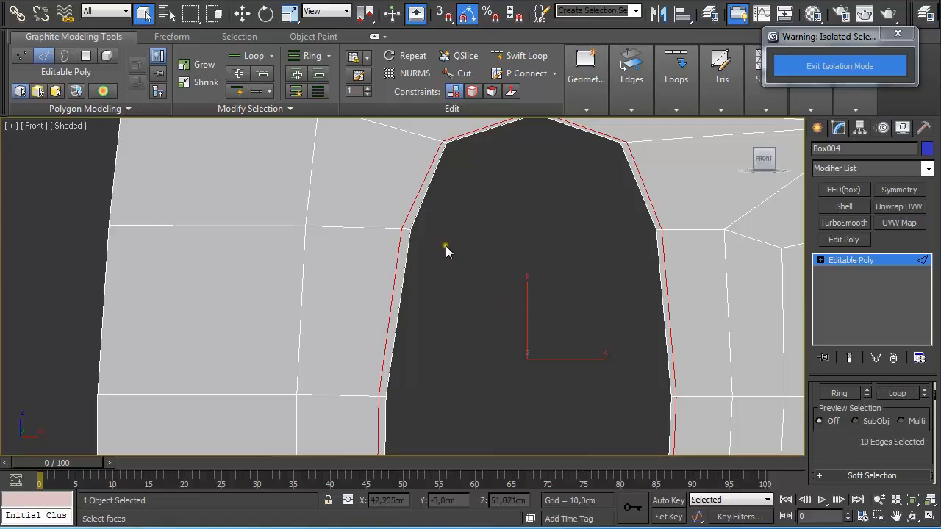
{"action": "scroll", "coordinate": [445, 246], "scroll_direction": "down", "scroll_amount": 3}
{"action": "middle_click_drag", "start_coordinate": [533, 319], "coordinate": [469, 130]}
{"action": "scroll", "coordinate": [492, 283], "scroll_direction": "up", "scroll_amount": 4}
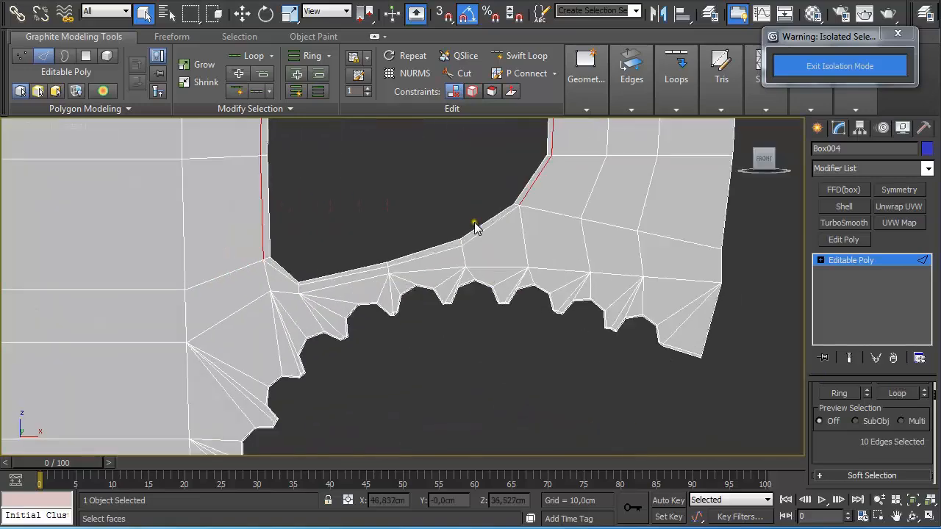
{"action": "left_click", "coordinate": [548, 288], "text": "ctrl"}
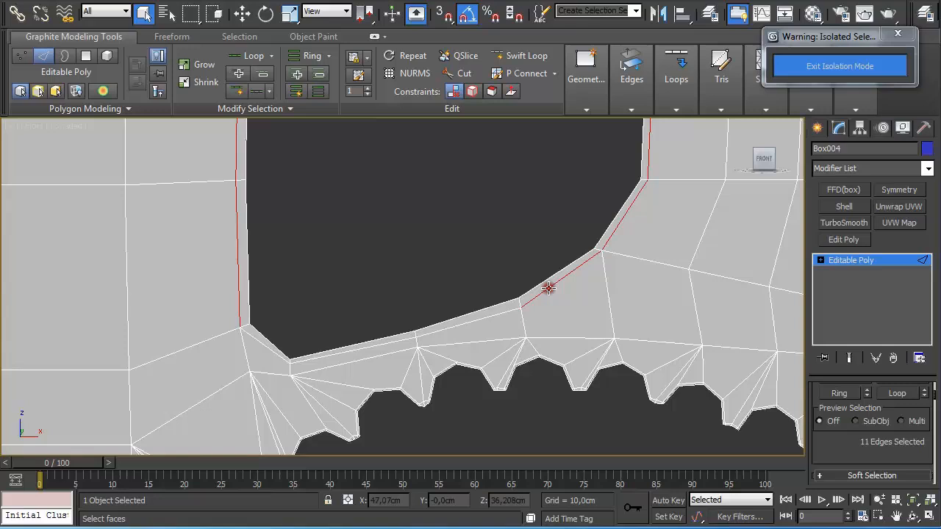
{"action": "double_click", "coordinate": [507, 311], "text": "ctrl"}
{"action": "key", "text": "ctrl+BackSpace"}
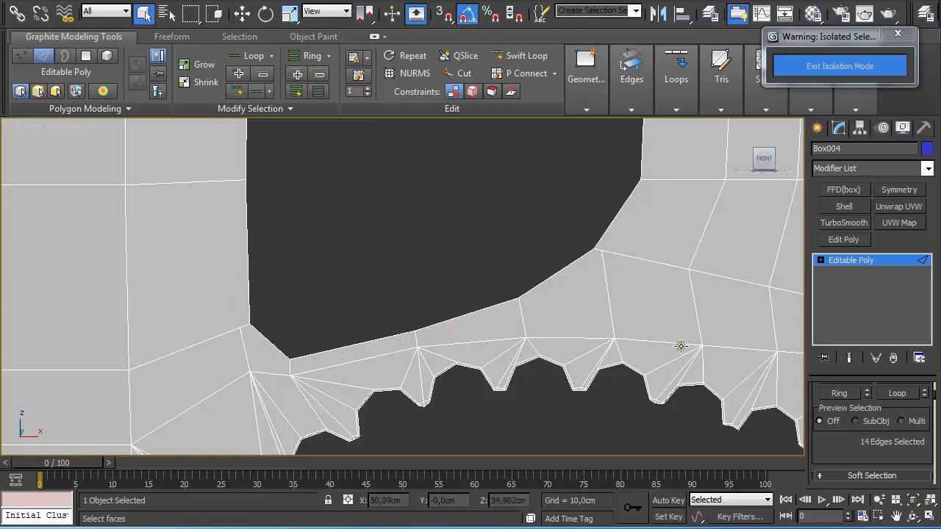
- Weld the leftover support vertex on the curved lower rim of the handle opening onto the adjacent rim vertex
{"action": "scroll", "coordinate": [660, 318], "scroll_direction": "up", "scroll_amount": 3}
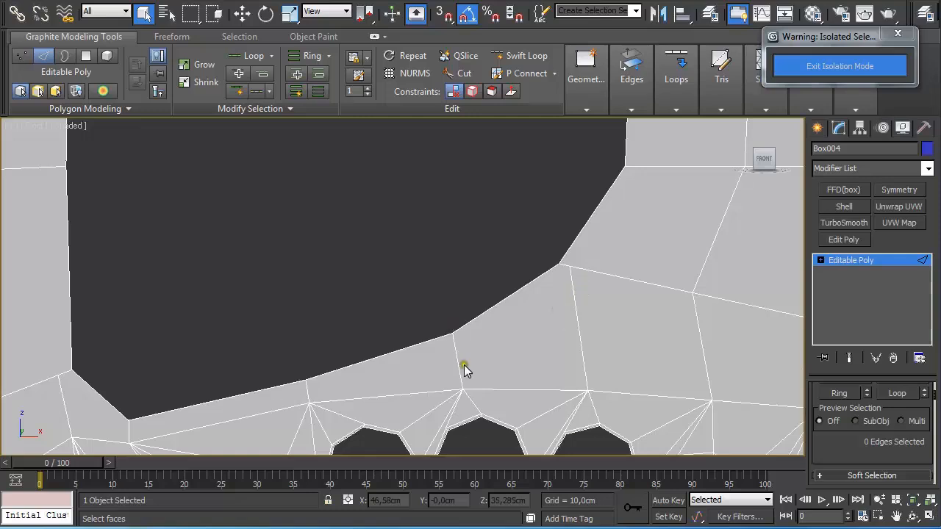
{"action": "middle_click_drag", "start_coordinate": [589, 308], "coordinate": [590, 308]}
{"action": "key", "text": "1"}
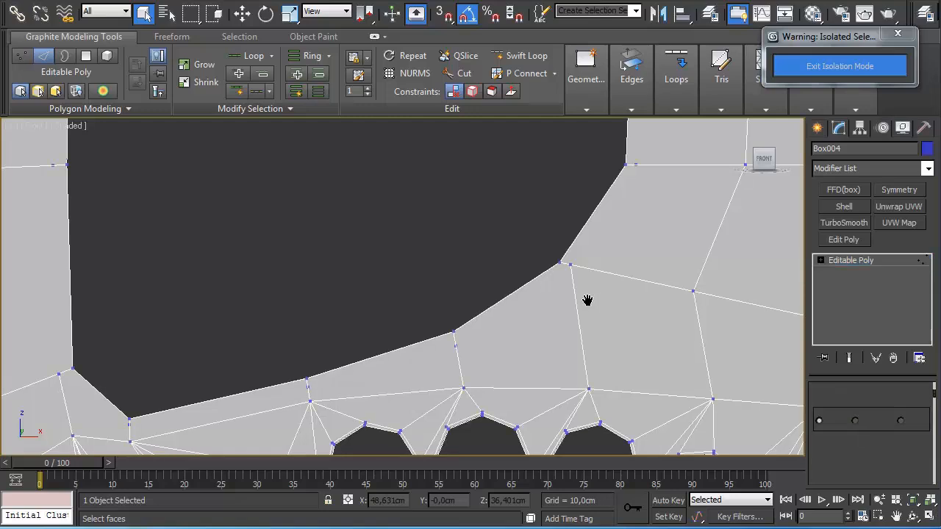
{"action": "right_click", "coordinate": [575, 284]}
{"action": "left_click", "coordinate": [539, 387]}
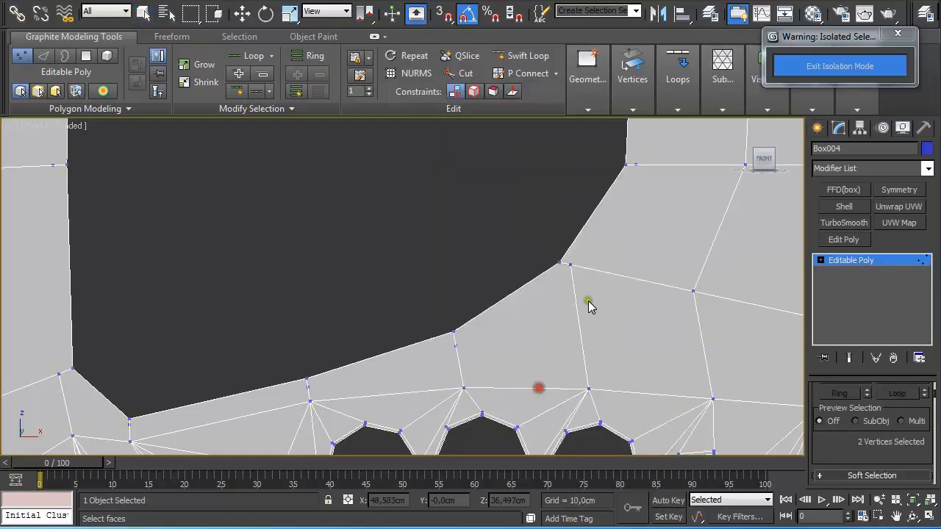
{"action": "left_click", "coordinate": [563, 264]}
- Weld the leftover vertex at the handle opening's lower corner beside the blade onto the rim's corner vertex
{"action": "middle_click_drag", "start_coordinate": [434, 290], "coordinate": [653, 291]}
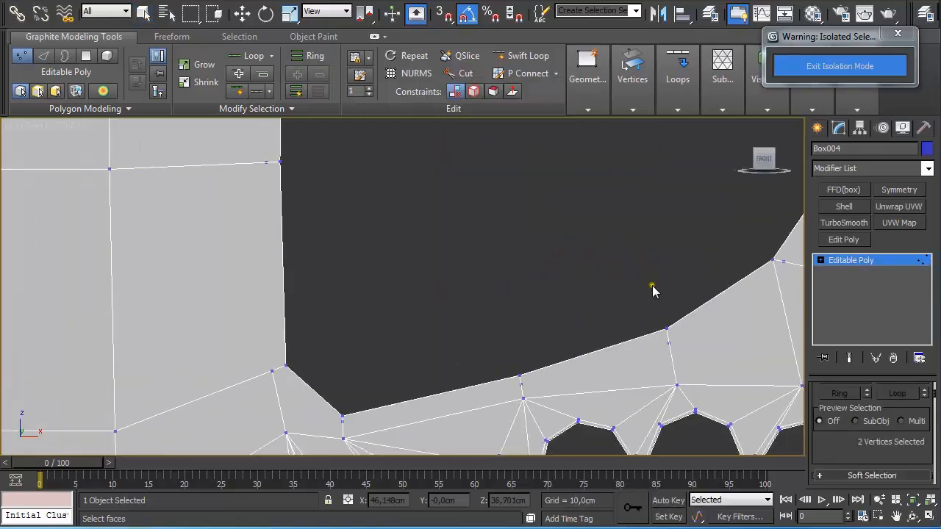
{"action": "left_click", "coordinate": [285, 367]}
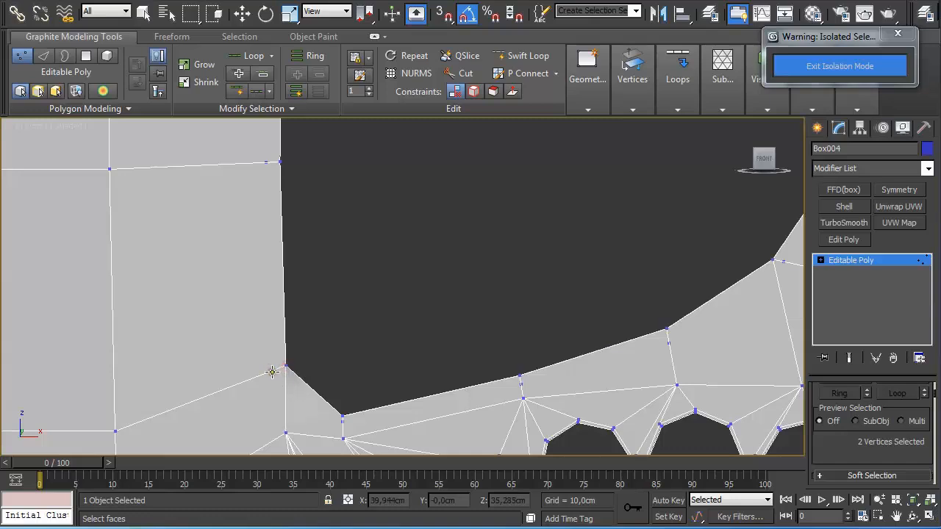
{"action": "right_click", "coordinate": [272, 372]}
{"action": "left_click", "coordinate": [286, 367]}
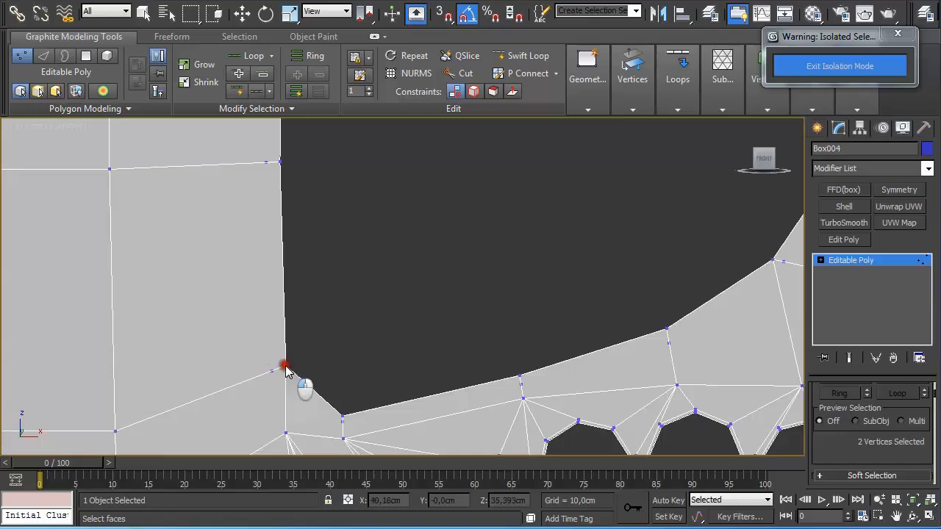
{"action": "right_click", "coordinate": [301, 371]}
- On the back of the blade, select the support edge loops along both sides of the large handle opening
{"action": "scroll", "coordinate": [340, 369], "scroll_direction": "up", "scroll_amount": 4}
{"action": "middle_click_drag", "start_coordinate": [327, 374], "coordinate": [584, 258]}
{"action": "key", "text": "p"}
{"action": "key", "text": "z"}
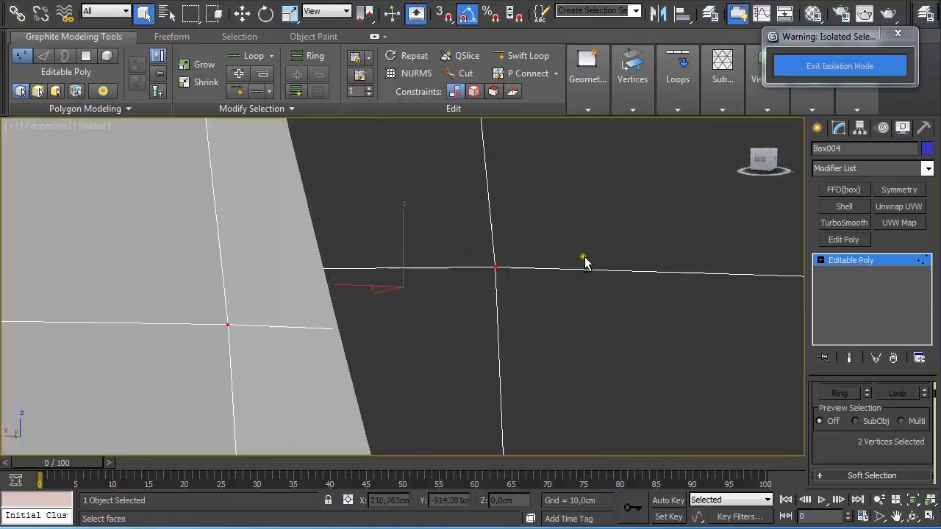
{"action": "scroll", "coordinate": [585, 255], "scroll_direction": "down", "scroll_amount": 7}
{"action": "middle_click_drag", "start_coordinate": [414, 340], "coordinate": [433, 267]}
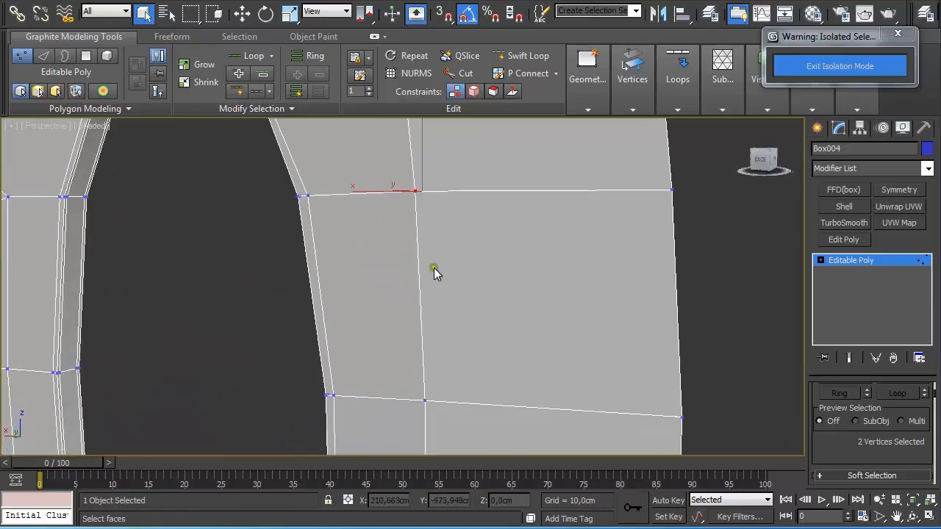
{"action": "right_click", "coordinate": [431, 303]}
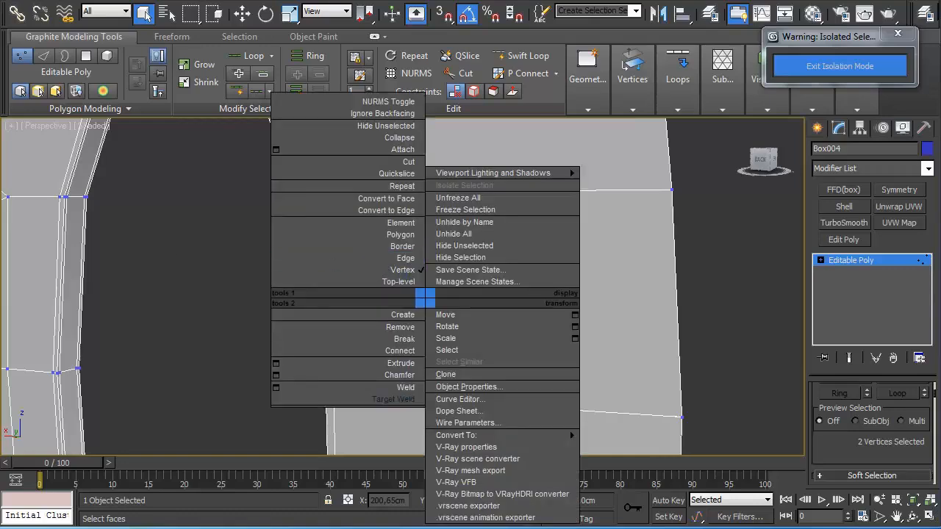
{"action": "left_click", "coordinate": [174, 249]}
{"action": "key", "text": "2"}
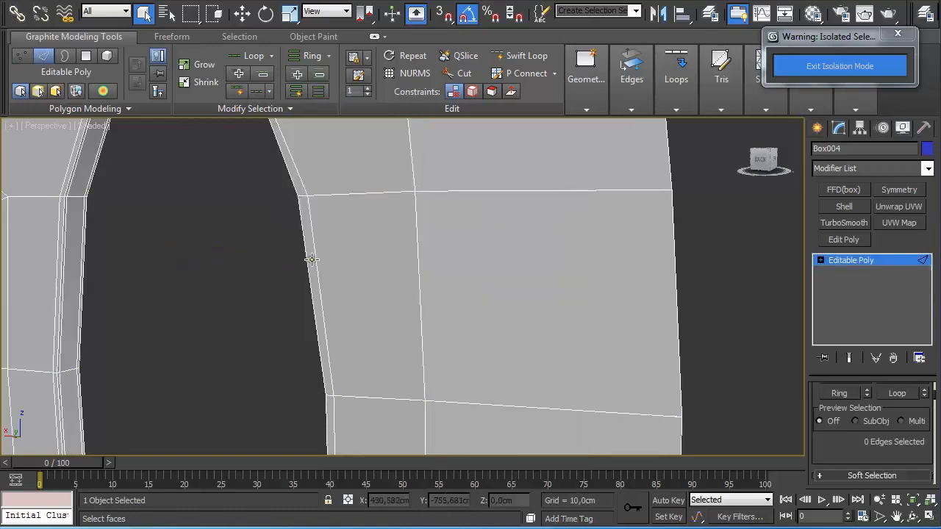
{"action": "left_click", "coordinate": [315, 259]}
{"action": "left_click", "coordinate": [58, 251], "text": "ctrl"}
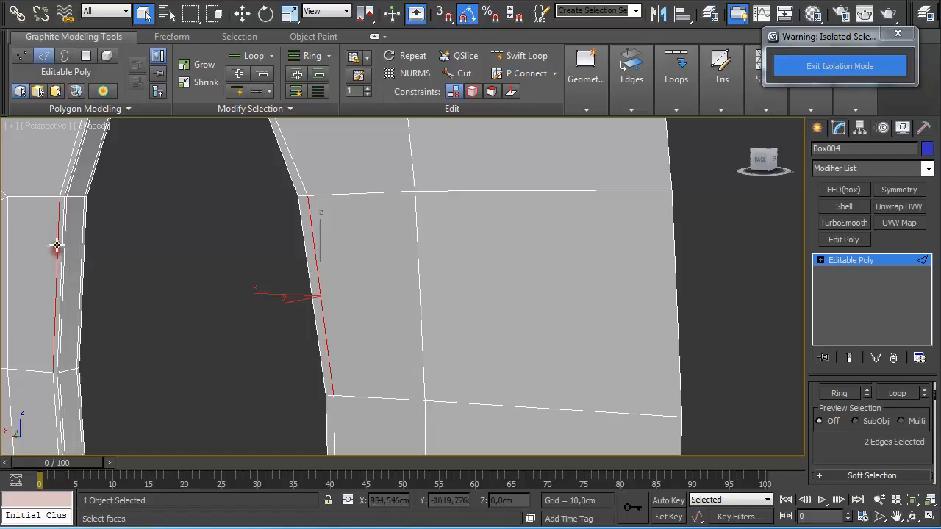
{"action": "key", "text": "alt+l"}
- Add the support edges along the opening's curved lower rim to the selection and remove them all with their vertices
{"action": "middle_click_drag", "start_coordinate": [219, 350], "coordinate": [301, 177]}
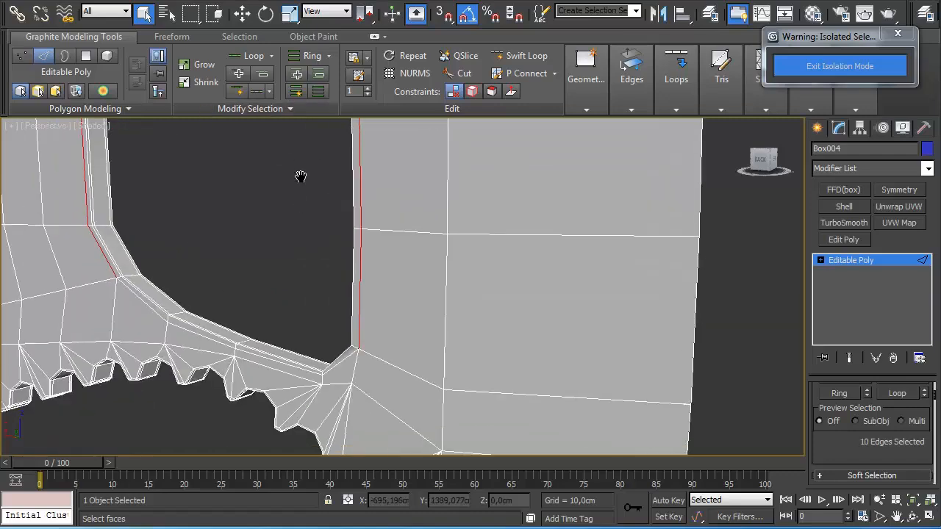
{"action": "left_click", "coordinate": [251, 357], "text": "ctrl"}
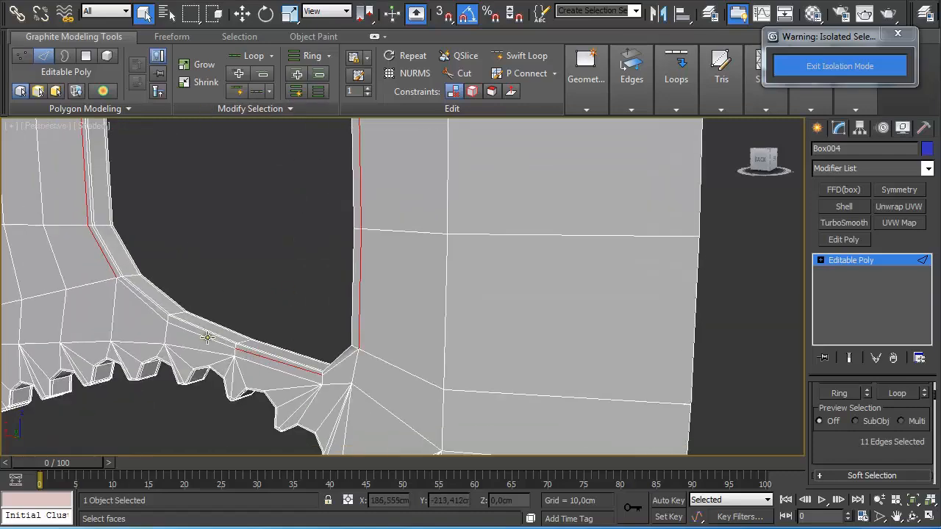
{"action": "key", "text": "alt+l"}
{"action": "key", "text": "ctrl+BackSpace"}
- Target-weld the leftover vertices at the back opening's lower corner and on its curved lower rim onto the adjacent rim vertices
{"action": "middle_click_drag", "start_coordinate": [261, 346], "coordinate": [292, 339]}
{"action": "scroll", "coordinate": [269, 346], "scroll_direction": "up", "scroll_amount": 2}
{"action": "key", "text": "1"}
{"action": "right_click", "coordinate": [352, 329]}
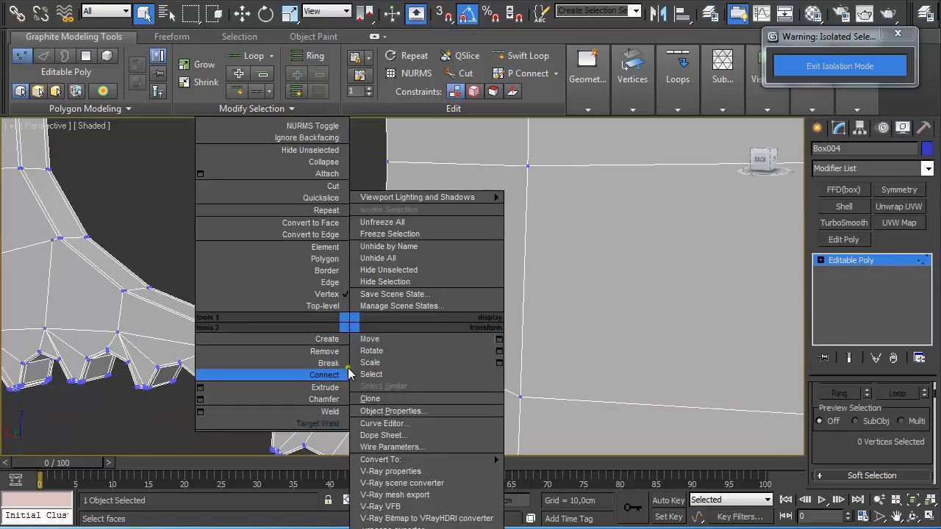
{"action": "left_click", "coordinate": [334, 424]}
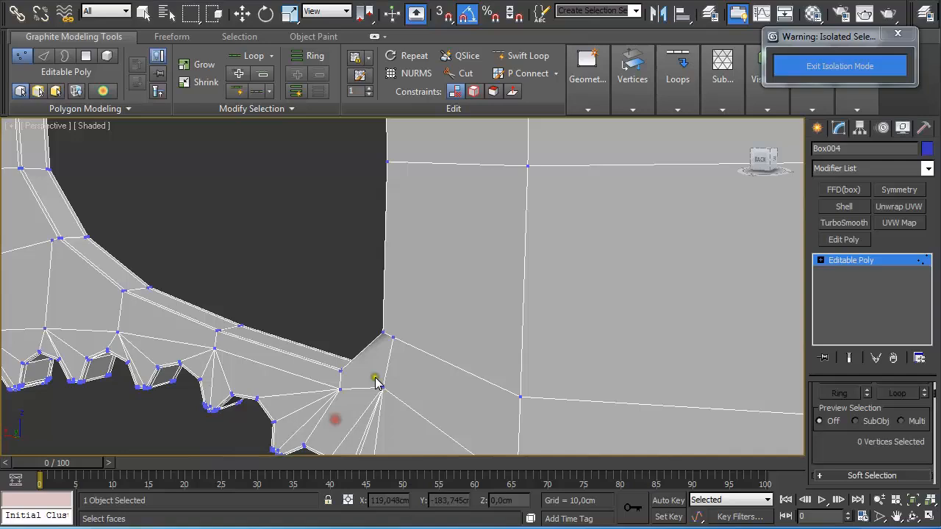
{"action": "left_click", "coordinate": [380, 334]}
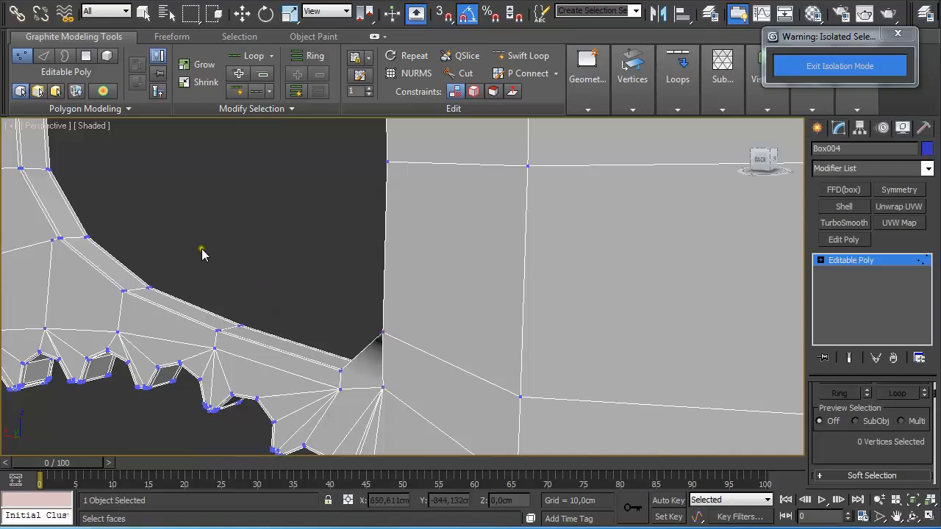
{"action": "left_click", "coordinate": [59, 239]}
{"action": "right_click", "coordinate": [122, 281]}
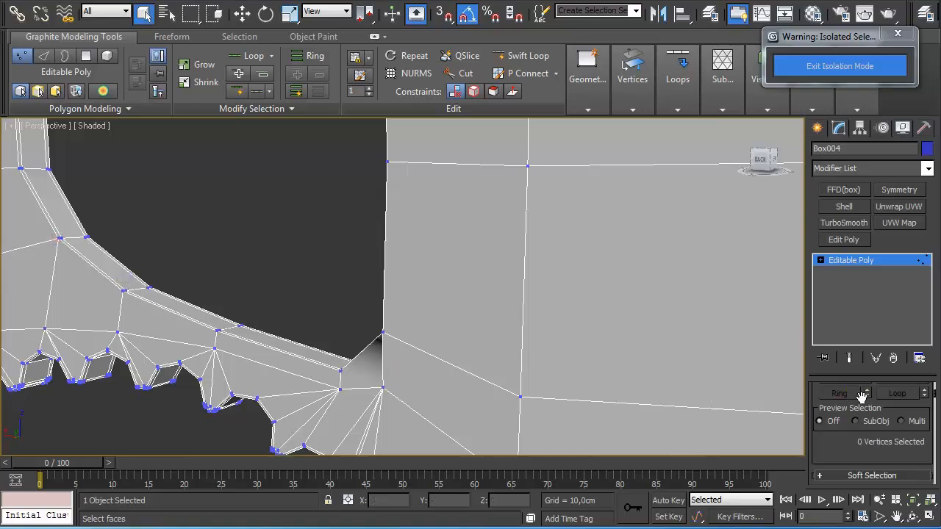
- Select the darkly shaded polygon at the opening's lower corner beside the blade and clear its smoothing groups
{"action": "key", "text": "4"}
{"action": "left_click", "coordinate": [366, 367]}
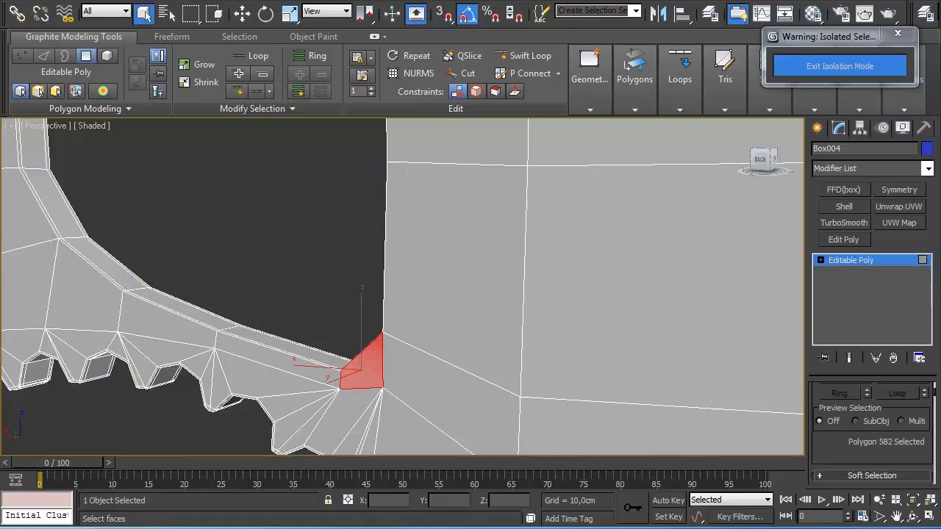
{"action": "left_click_drag", "start_coordinate": [935, 394], "coordinate": [935, 450]}
{"action": "left_click", "coordinate": [919, 482]}
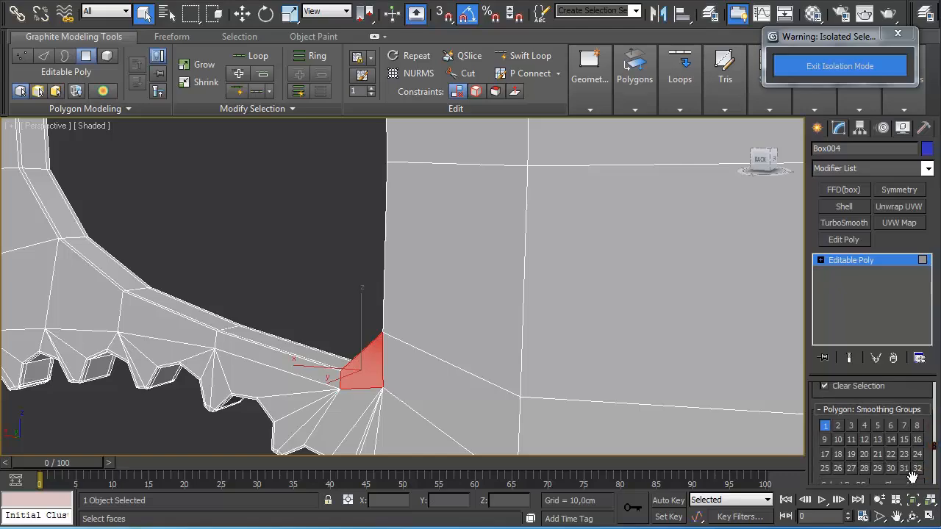
{"action": "left_click", "coordinate": [200, 286]}
- Select both support edge loops on the inner wall of the large handle opening and remove them
{"action": "middle_click_drag", "start_coordinate": [199, 286], "coordinate": [301, 318], "text": "alt"}
{"action": "key", "text": "2"}
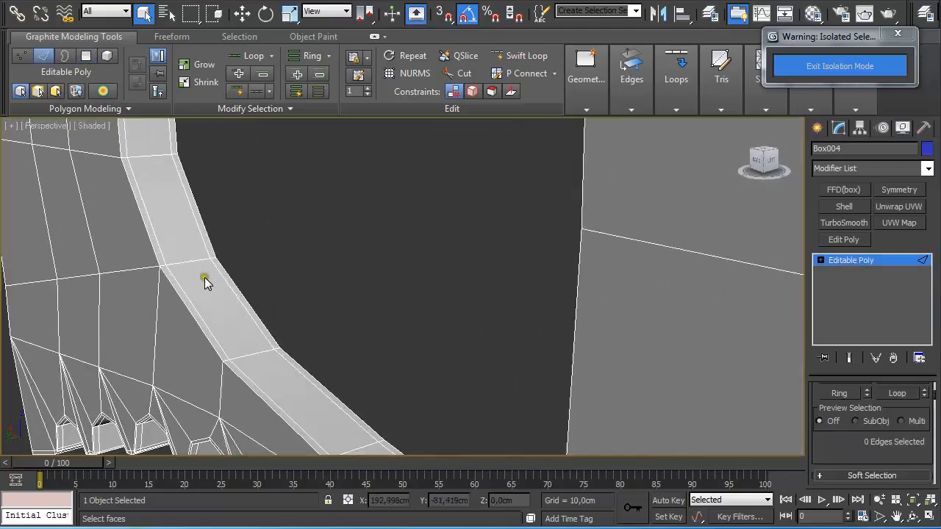
{"action": "left_click", "coordinate": [184, 292]}
{"action": "left_click", "coordinate": [240, 301], "text": "ctrl"}
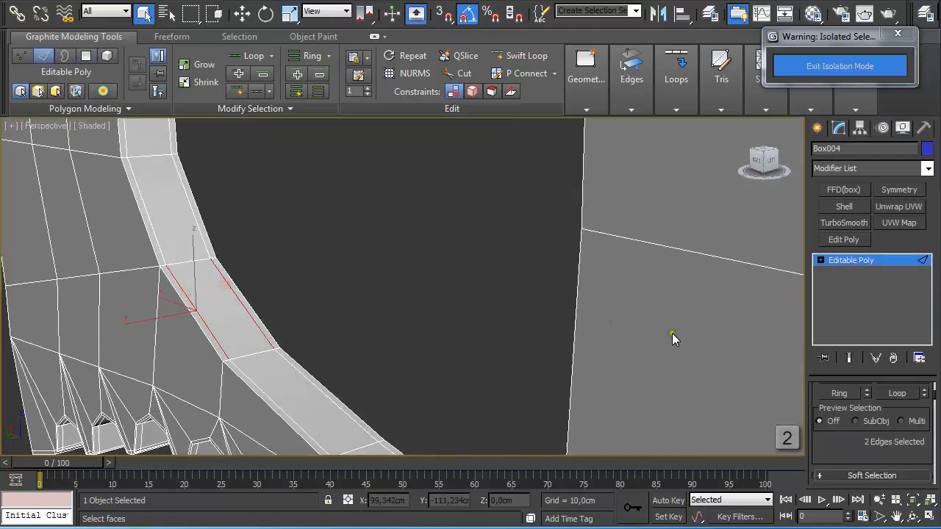
{"action": "left_click", "coordinate": [896, 397]}
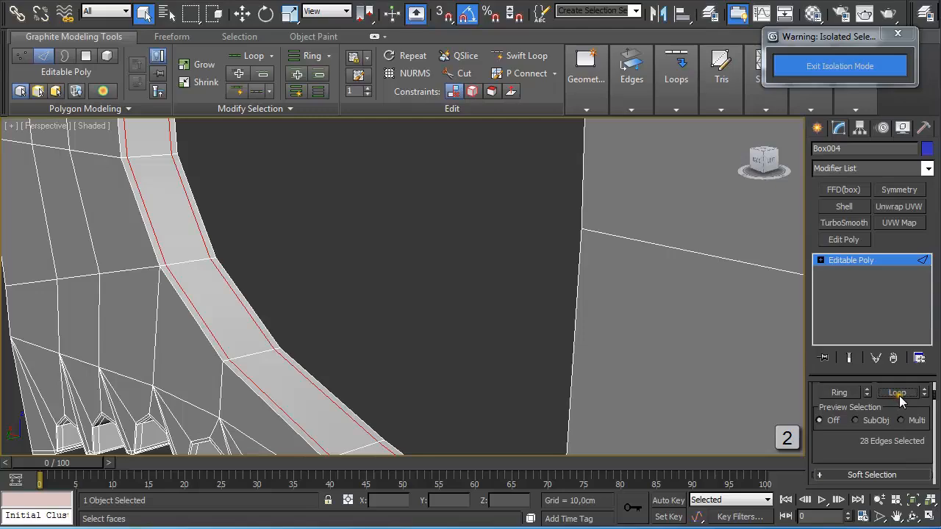
{"action": "left_click", "coordinate": [472, 282]}
- Select the support edge loop at the end of the handle's serrated edge on the back side and remove it
{"action": "scroll", "coordinate": [396, 249], "scroll_direction": "down", "scroll_amount": 3}
{"action": "middle_click_drag", "start_coordinate": [353, 257], "coordinate": [435, 252], "text": "alt"}
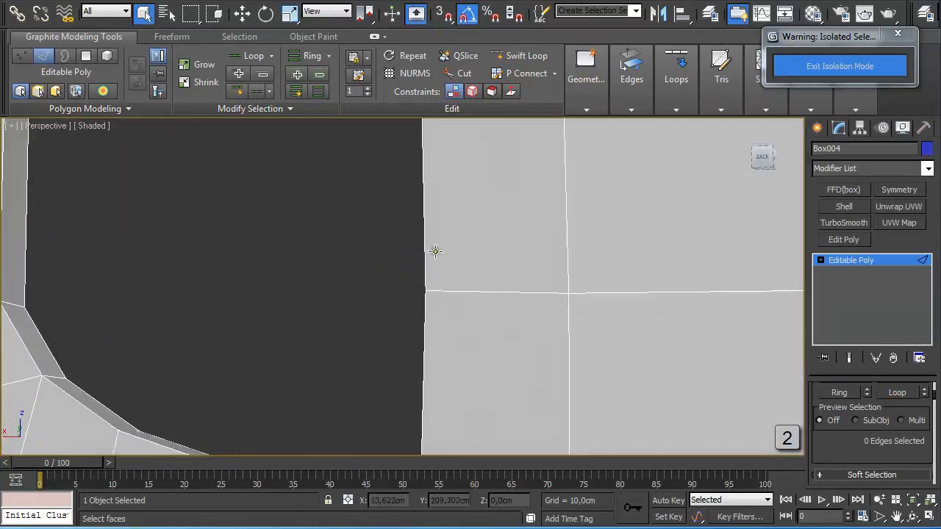
{"action": "scroll", "coordinate": [403, 291], "scroll_direction": "down", "scroll_amount": 2}
{"action": "middle_click_drag", "start_coordinate": [344, 320], "coordinate": [659, 135]}
{"action": "scroll", "coordinate": [497, 262], "scroll_direction": "up", "scroll_amount": 2}
{"action": "scroll", "coordinate": [318, 264], "scroll_direction": "up", "scroll_amount": 3}
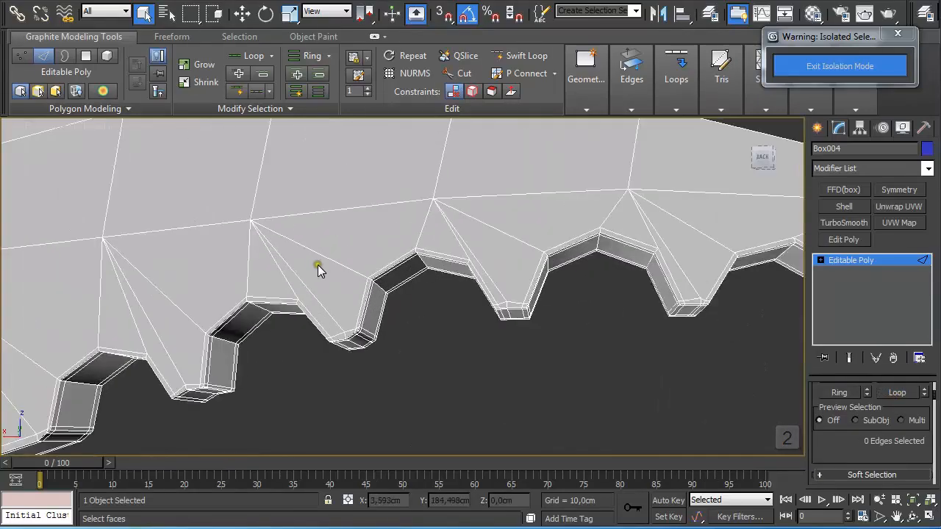
{"action": "middle_click_drag", "start_coordinate": [317, 265], "coordinate": [490, 209]}
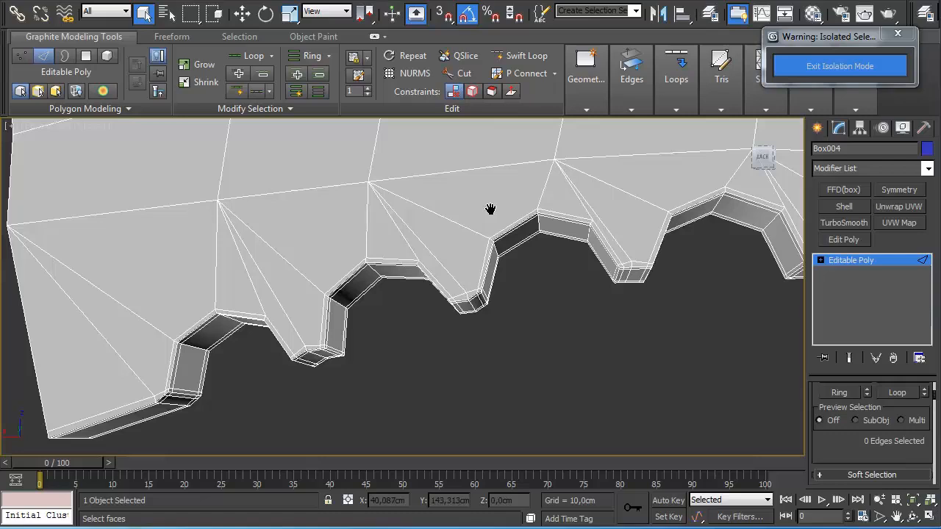
{"action": "left_click", "coordinate": [132, 406]}
{"action": "left_click", "coordinate": [898, 394]}
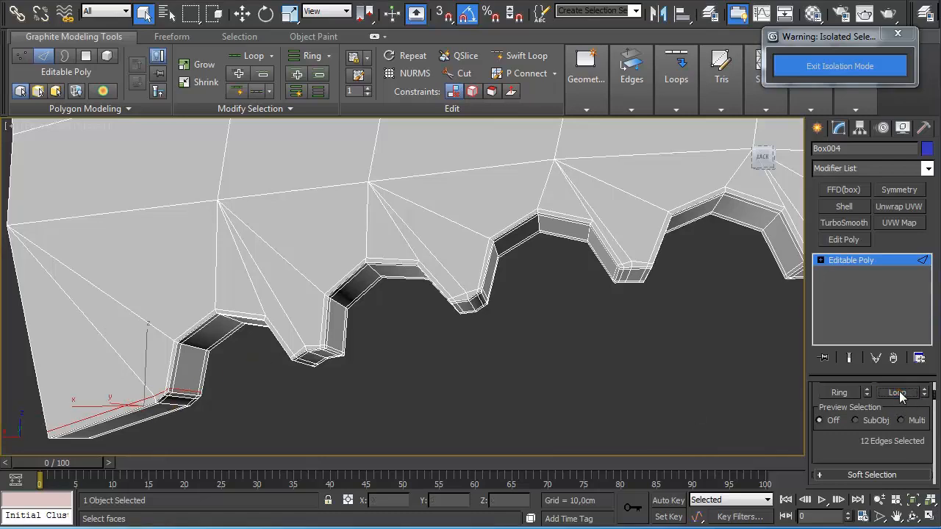
{"action": "left_click", "coordinate": [528, 373]}
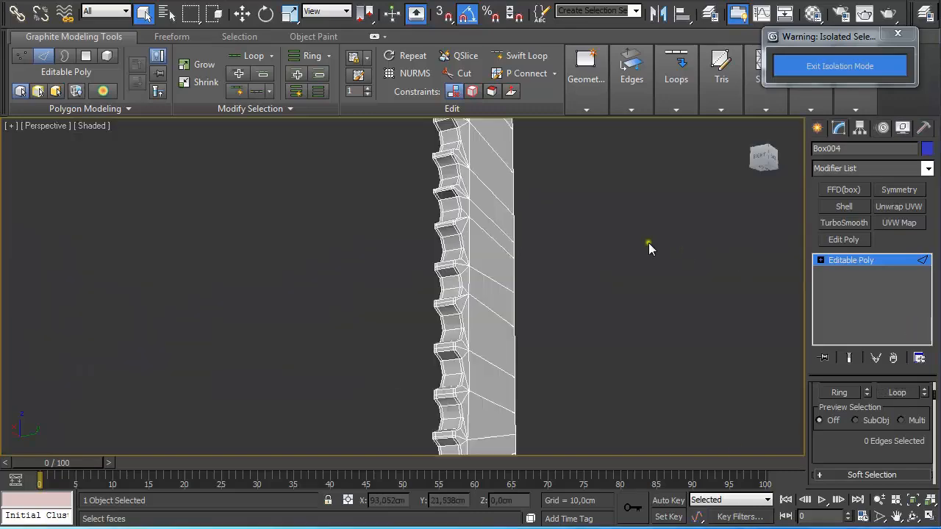
- Select the two support edge loops running along the thickness of the serrated edge and remove them
{"action": "middle_click_drag", "start_coordinate": [648, 244], "coordinate": [574, 363], "text": "alt"}
{"action": "scroll", "coordinate": [581, 337], "scroll_direction": "up", "scroll_amount": 4}
{"action": "middle_click_drag", "start_coordinate": [497, 222], "coordinate": [618, 274], "text": "alt"}
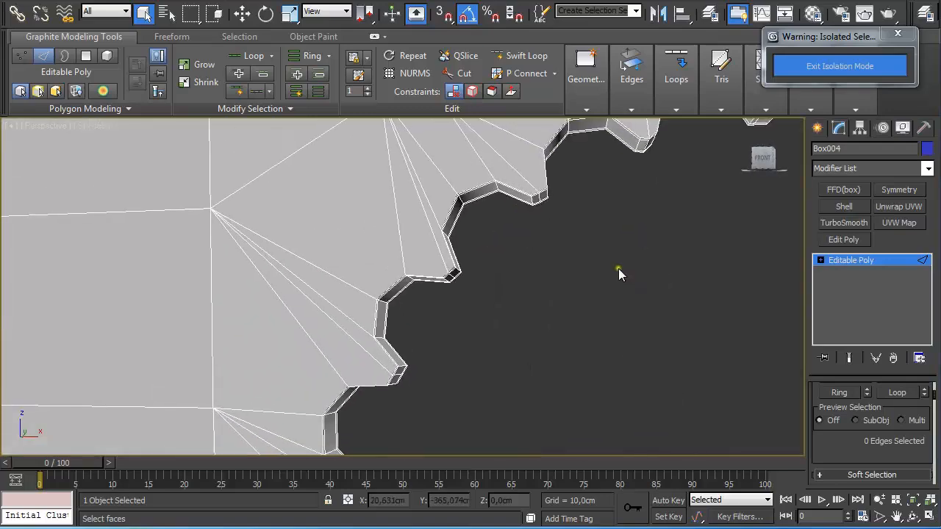
{"action": "middle_click_drag", "start_coordinate": [610, 243], "coordinate": [352, 198], "text": "alt"}
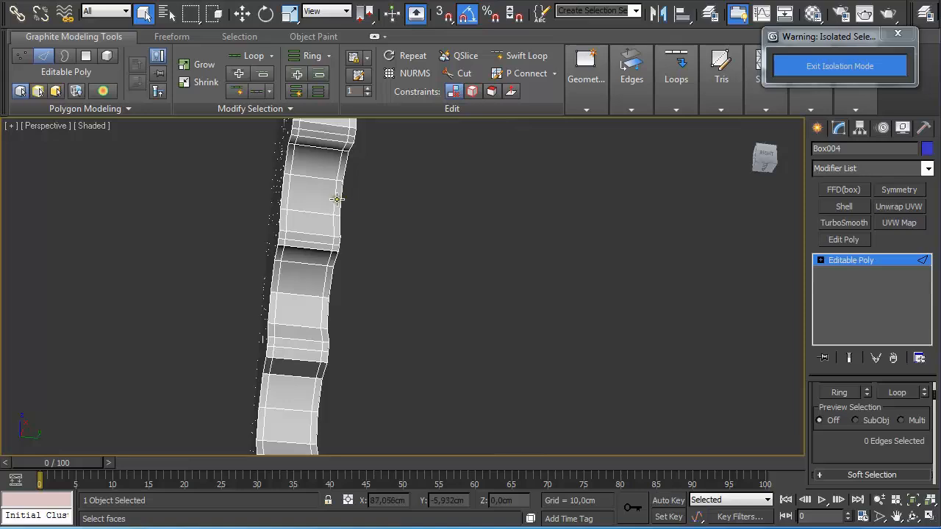
{"action": "left_click", "coordinate": [337, 199]}
{"action": "left_click", "coordinate": [291, 198], "text": "ctrl"}
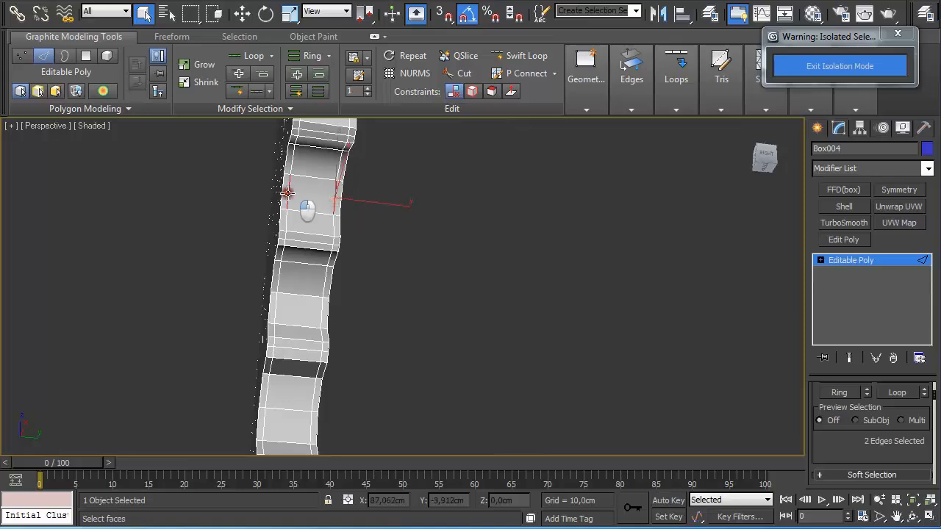
{"action": "left_click", "coordinate": [898, 393]}
{"action": "key", "text": "ctrl+d"}
- Select the two support edge loops on the inner wall of the round hole and remove them
{"action": "middle_click_drag", "start_coordinate": [515, 243], "coordinate": [443, 334], "text": "alt"}
{"action": "scroll", "coordinate": [443, 334], "scroll_direction": "up", "scroll_amount": 5}
{"action": "scroll", "coordinate": [403, 191], "scroll_direction": "up", "scroll_amount": 6}
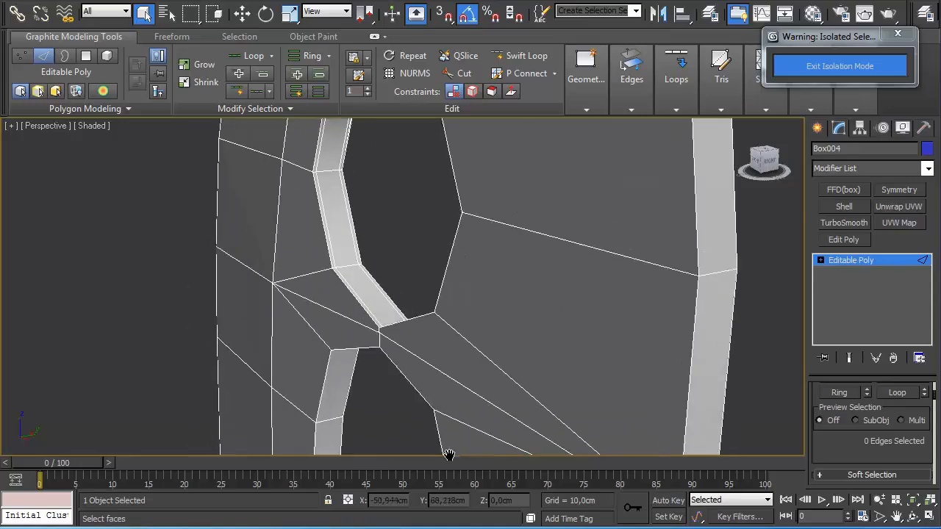
{"action": "left_click", "coordinate": [330, 247]}
{"action": "left_click", "coordinate": [350, 235], "text": "ctrl"}
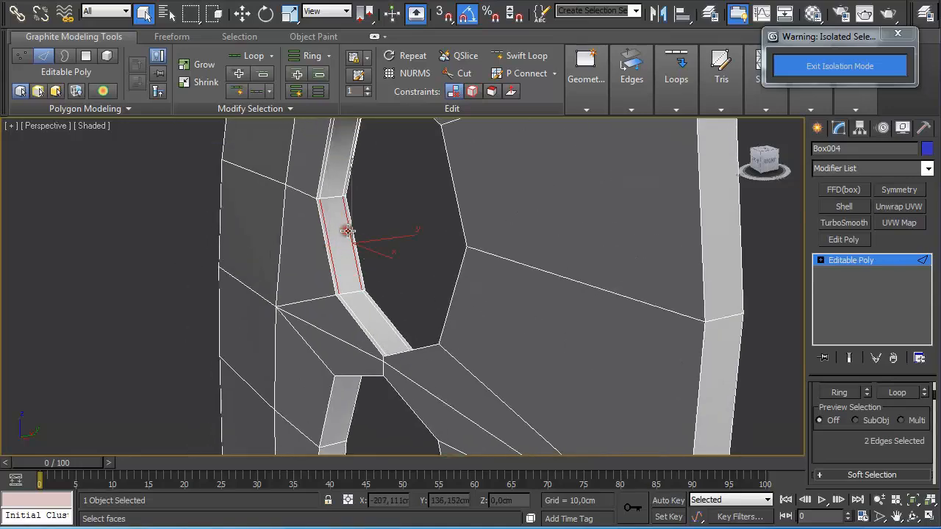
{"action": "left_click", "coordinate": [898, 393]}
{"action": "left_click", "coordinate": [554, 257]}
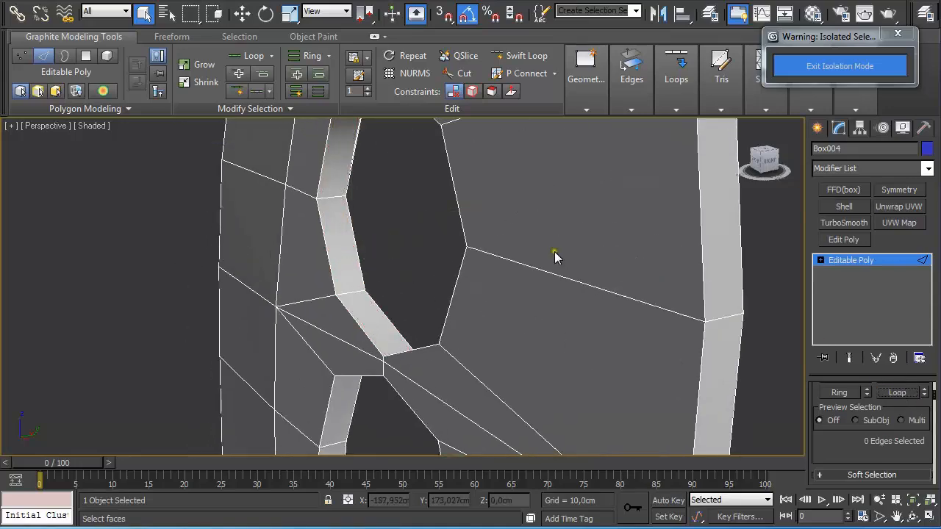
- Select the support edge loop around the round hole's rim on the back side and remove it
{"action": "key", "text": "z"}
{"action": "middle_click_drag", "start_coordinate": [505, 231], "coordinate": [273, 208], "text": "alt"}
{"action": "scroll", "coordinate": [331, 248], "scroll_direction": "up", "scroll_amount": 6}
{"action": "mouse_move", "coordinate": [332, 252]}
{"action": "middle_mouse_down", "text": "alt"}
{"action": "mouse_move", "coordinate": [316, 253]}
{"action": "mouse_move", "coordinate": [328, 253]}
{"action": "middle_mouse_up", "text": "alt"}
{"action": "left_click", "coordinate": [239, 262]}
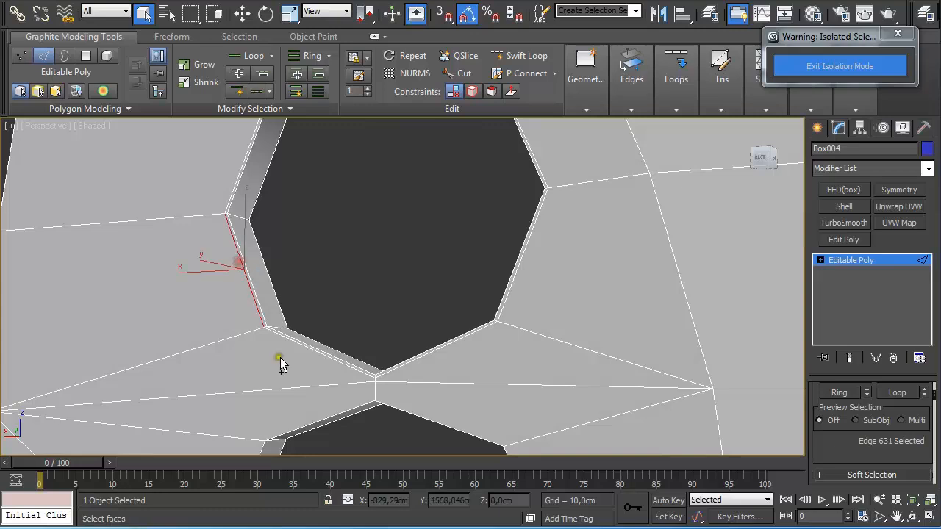
{"action": "left_click", "coordinate": [283, 336], "text": "ctrl"}
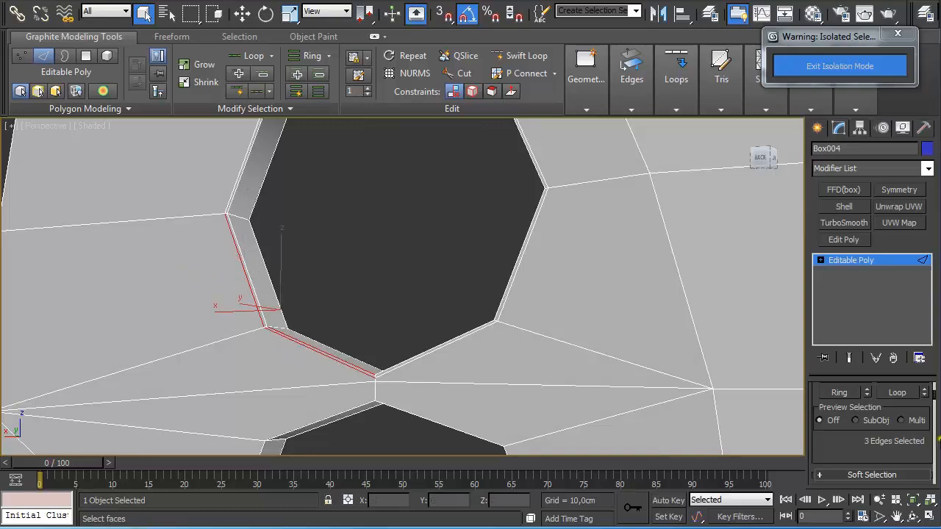
{"action": "left_click", "coordinate": [897, 392]}
{"action": "scroll", "coordinate": [370, 333], "scroll_direction": "up", "scroll_amount": 4}
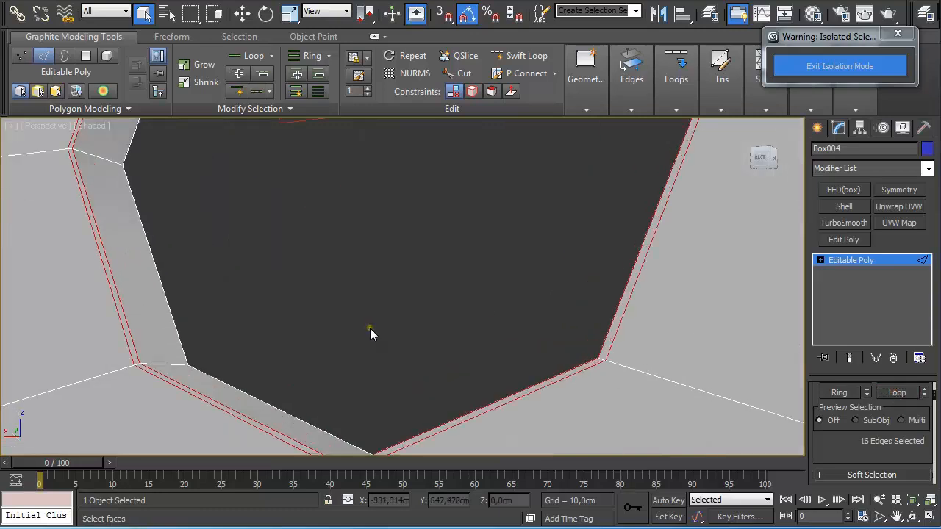
{"action": "left_click", "coordinate": [104, 278]}
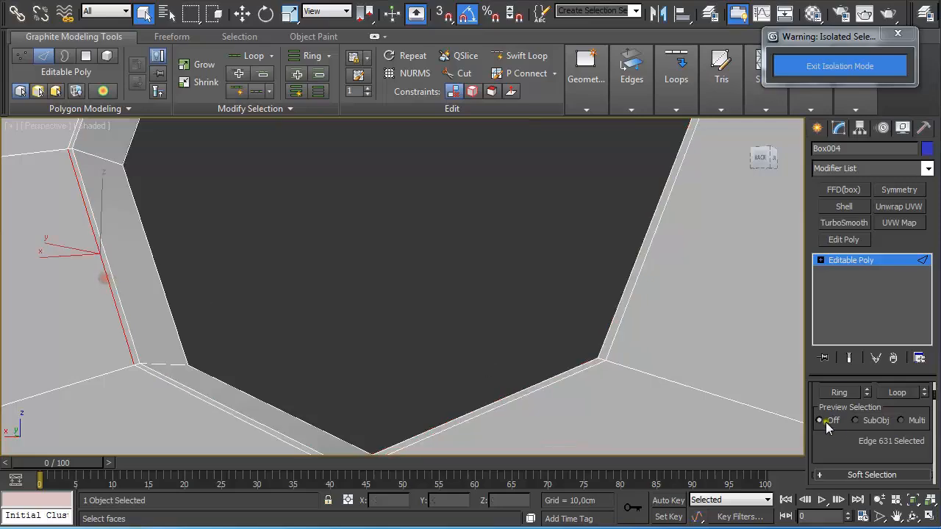
{"action": "left_click", "coordinate": [897, 392]}
{"action": "left_click", "coordinate": [898, 395]}
- Check the cleaned blade from both sides, exit isolation mode and show the whole knife beside the textured original
{"action": "scroll", "coordinate": [490, 304], "scroll_direction": "down", "scroll_amount": 6}
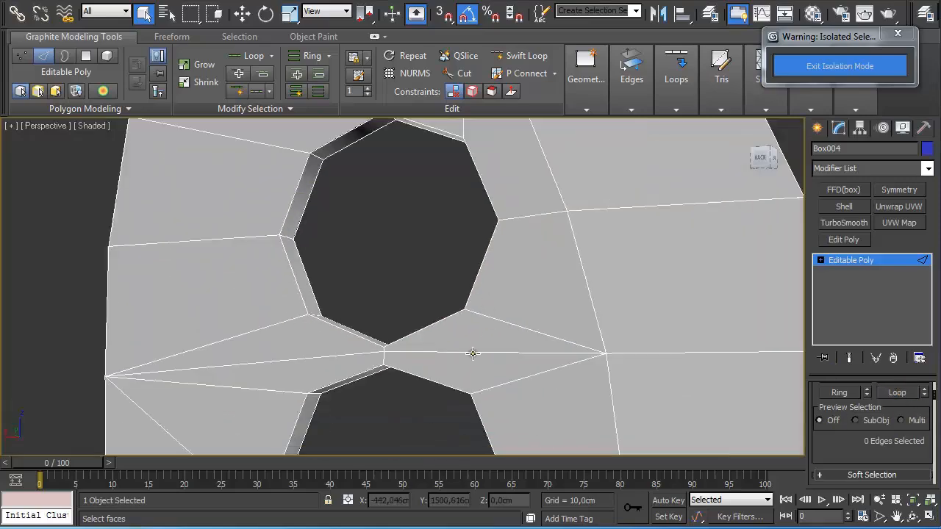
{"action": "scroll", "coordinate": [473, 350], "scroll_direction": "up", "scroll_amount": 8}
{"action": "scroll", "coordinate": [352, 250], "scroll_direction": "down", "scroll_amount": 10}
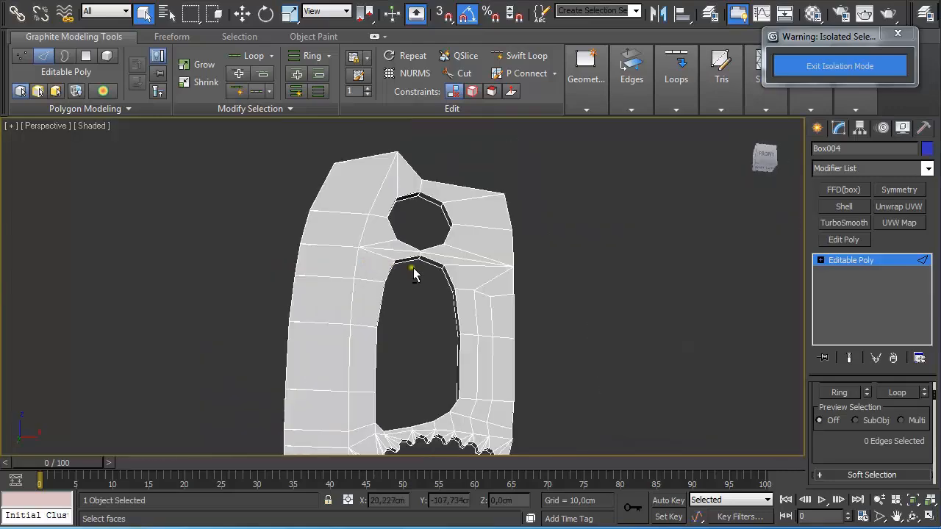
{"action": "middle_click_drag", "start_coordinate": [414, 273], "coordinate": [596, 278], "text": "alt"}
{"action": "scroll", "coordinate": [604, 275], "scroll_direction": "down", "scroll_amount": 2}
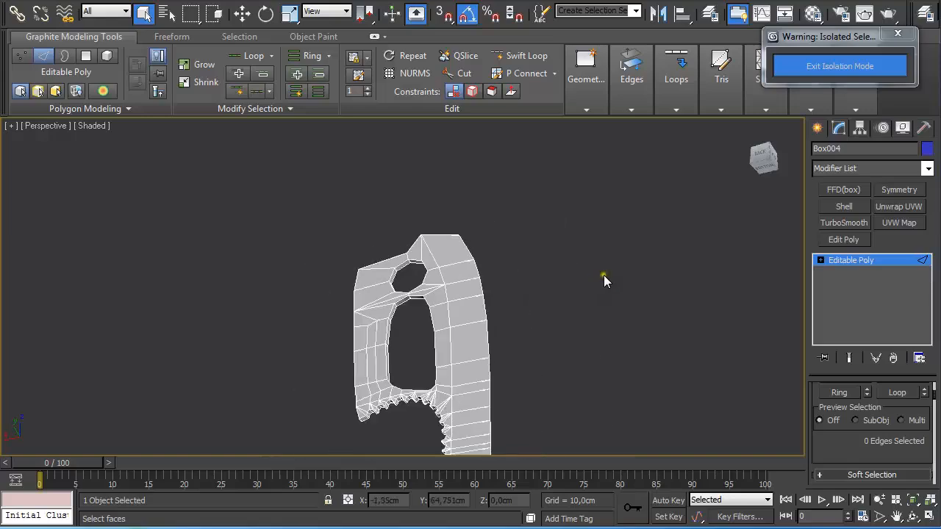
{"action": "left_click", "coordinate": [806, 71]}
{"action": "scroll", "coordinate": [558, 252], "scroll_direction": "down", "scroll_amount": 3}
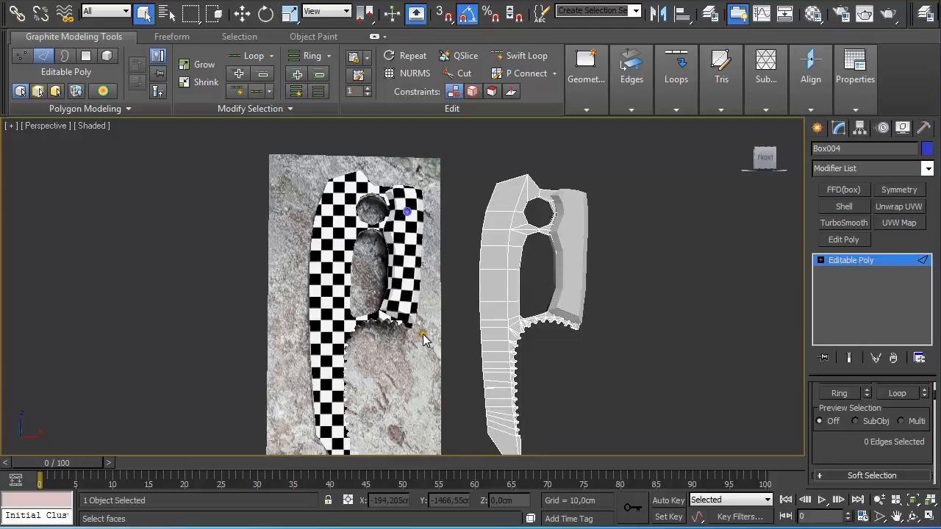
- Leave edge editing and assign the 09 - Default material to the blade and grip of the checkered original knife
{"action": "left_click", "coordinate": [847, 259]}
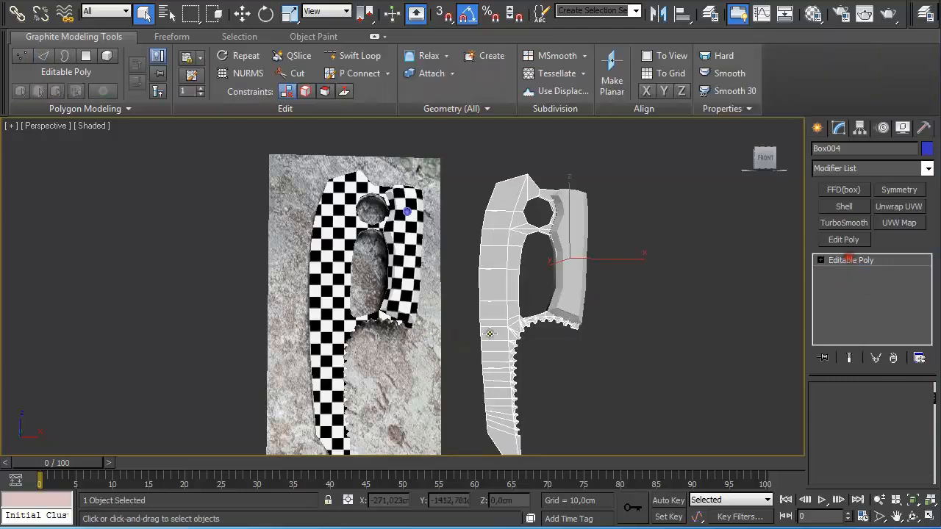
{"action": "left_click", "coordinate": [473, 348]}
{"action": "left_click_drag", "start_coordinate": [402, 352], "coordinate": [407, 330]}
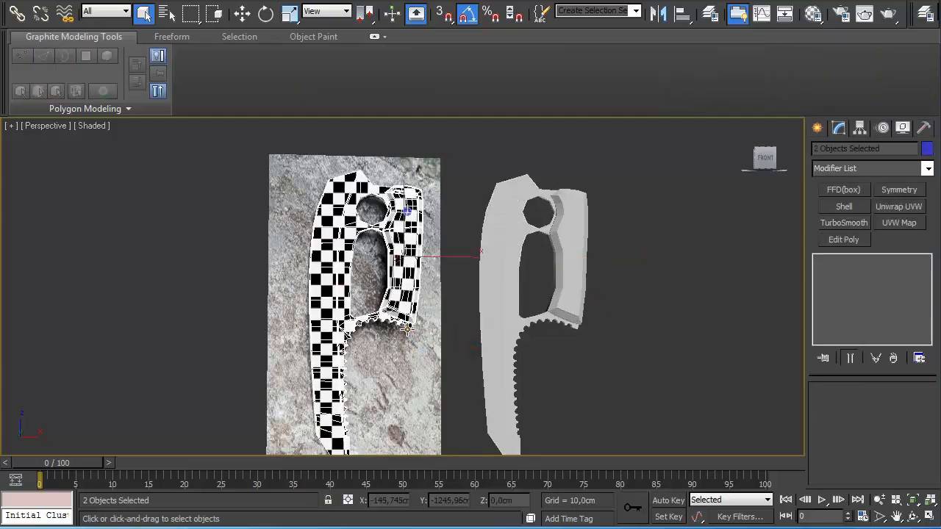
{"action": "key", "text": "m"}
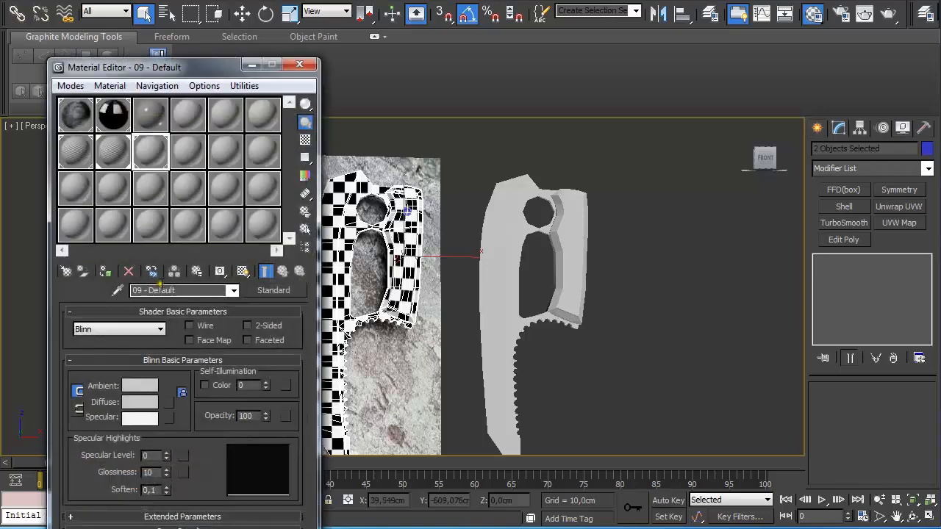
{"action": "left_click", "coordinate": [105, 272]}
{"action": "left_click", "coordinate": [382, 327]}
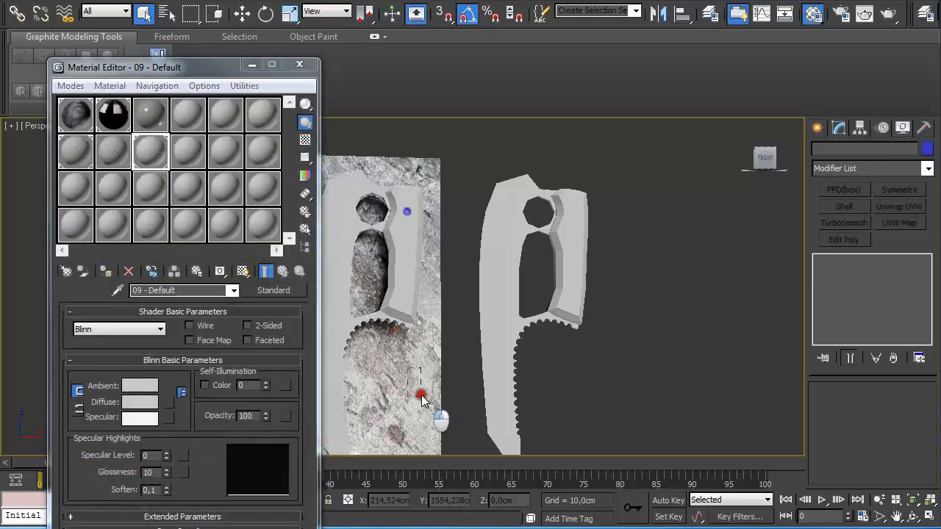
- Assign the darker, glossy 03 - Default material to both parts of the original knife and close the Material Editor
{"action": "left_click", "coordinate": [361, 272]}
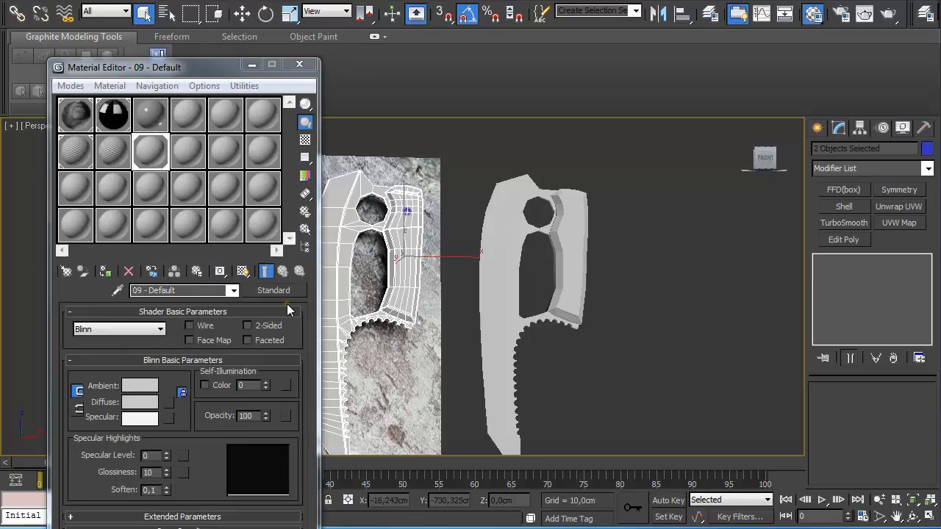
{"action": "left_click", "coordinate": [150, 116]}
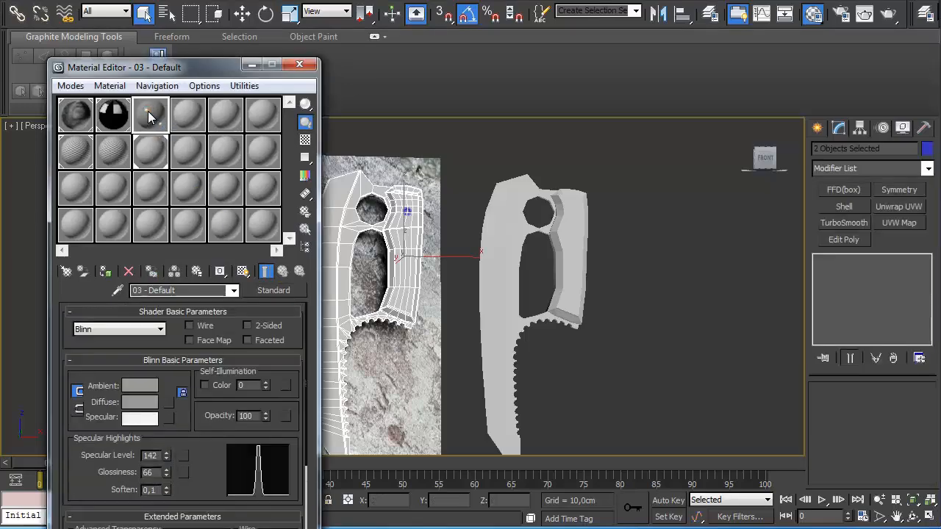
{"action": "left_click", "coordinate": [107, 272]}
{"action": "left_click", "coordinate": [471, 370]}
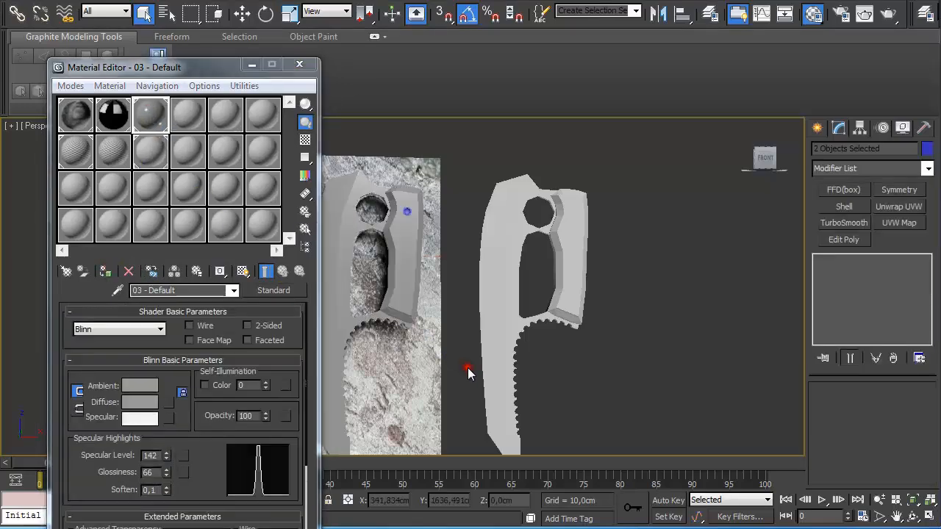
{"action": "scroll", "coordinate": [463, 343], "scroll_direction": "up", "scroll_amount": 5}
{"action": "key", "text": "m"}
{"action": "scroll", "coordinate": [542, 276], "scroll_direction": "down", "scroll_amount": 8}
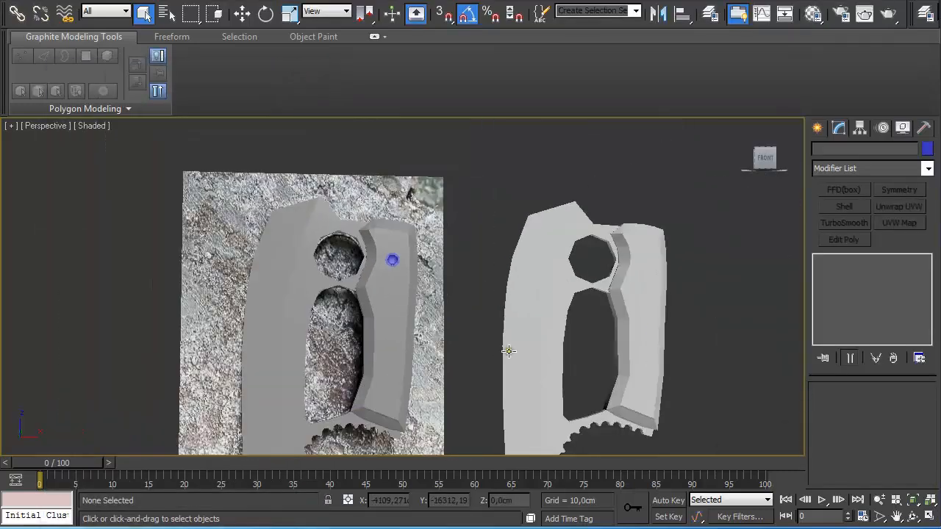
{"action": "left_click", "coordinate": [924, 128]}
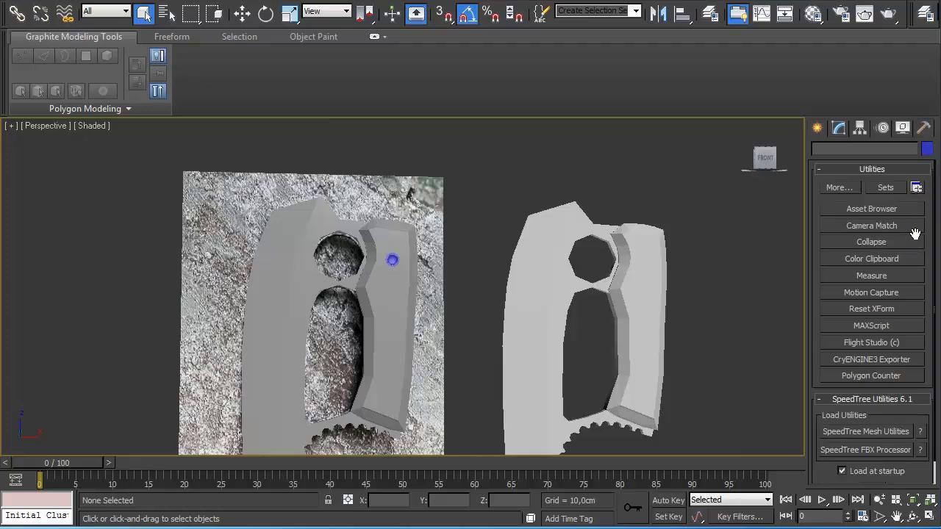
{"action": "left_click", "coordinate": [839, 186]}
{"action": "left_click", "coordinate": [665, 291]}
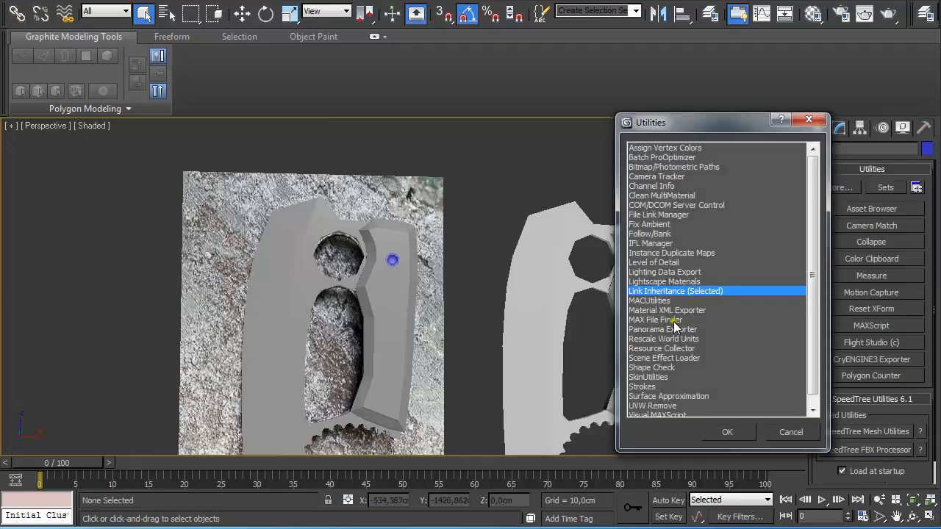
{"action": "scroll", "coordinate": [697, 338], "scroll_direction": "down", "scroll_amount": 1}
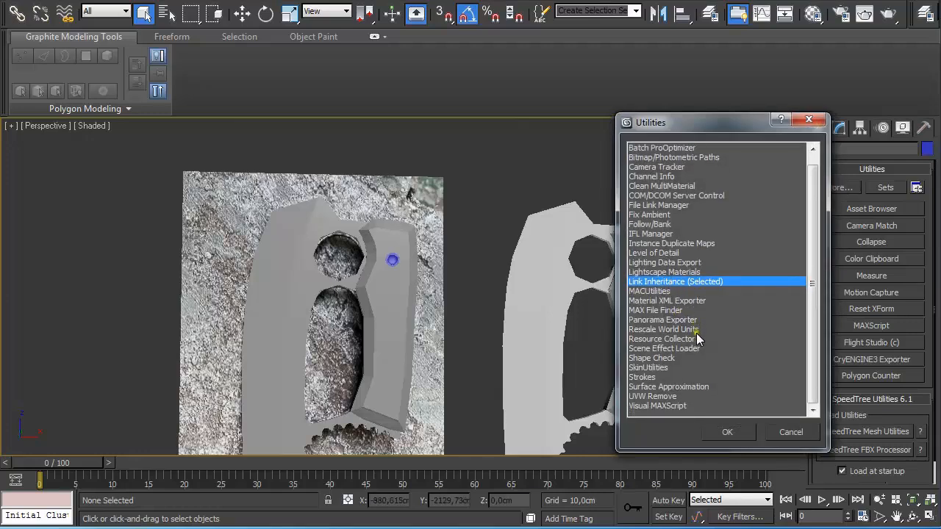
{"action": "left_click", "coordinate": [809, 119]}
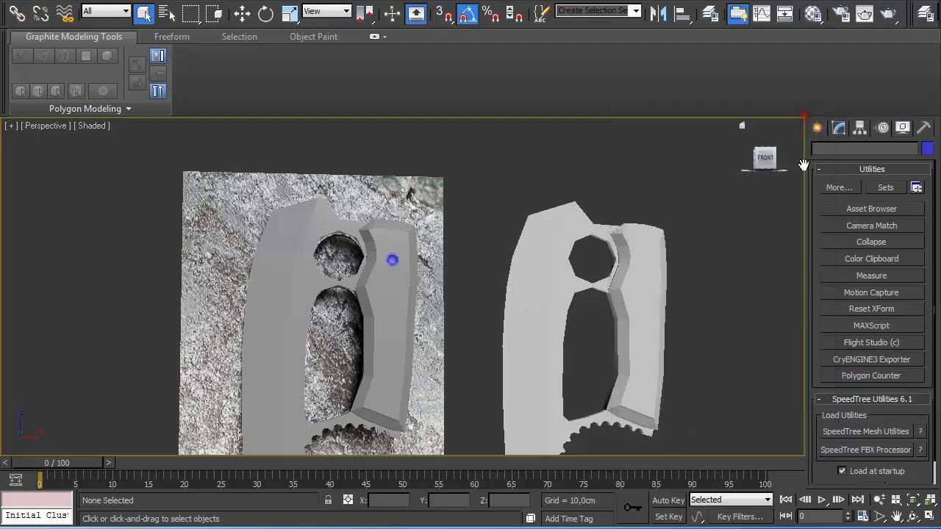
- Open the Polygon Counter, move it clear of the knives and check the triangle count of the original knife's blade
{"action": "left_click", "coordinate": [872, 375]}
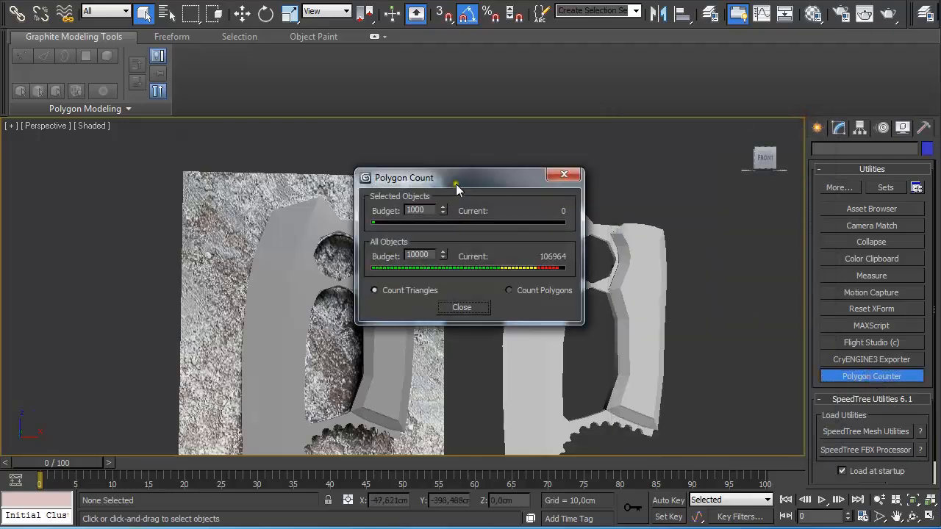
{"action": "left_click_drag", "start_coordinate": [456, 184], "coordinate": [390, 19]}
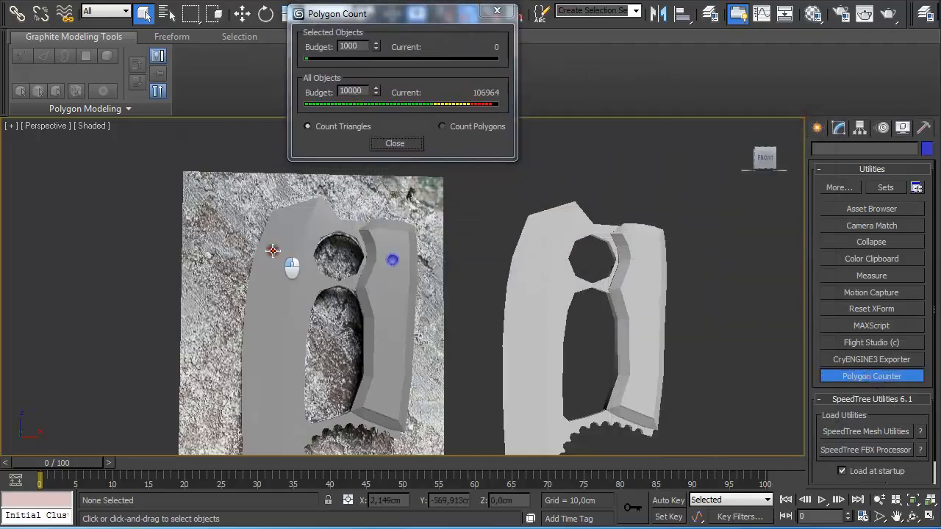
{"action": "left_click", "coordinate": [272, 250]}
- Add a TurboSmooth modifier to the original blade with 2 iterations and Isoline Display enabled
{"action": "left_click", "coordinate": [840, 127]}
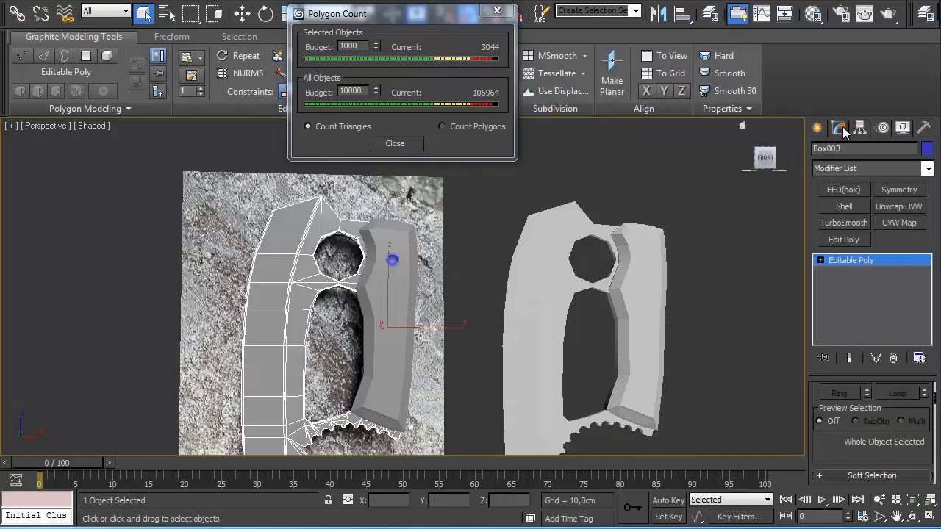
{"action": "left_click", "coordinate": [855, 223]}
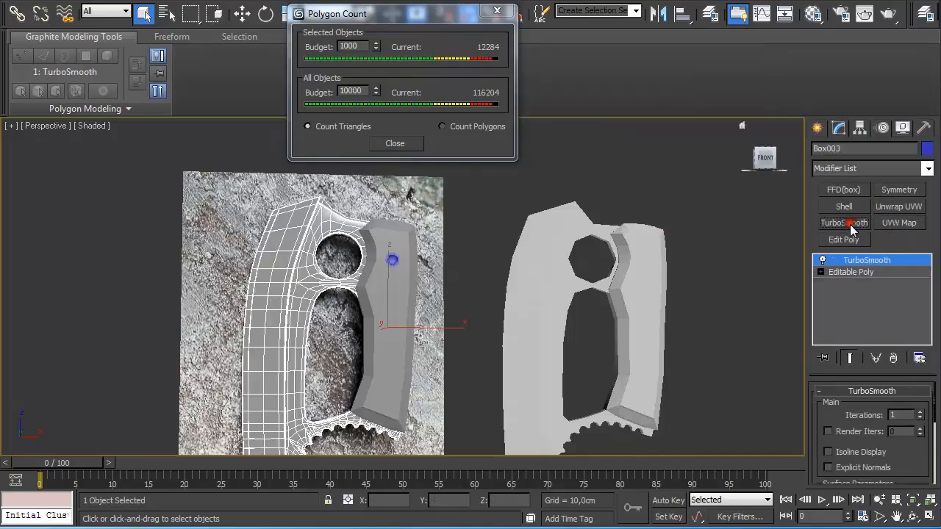
{"action": "left_click", "coordinate": [919, 412]}
{"action": "left_click", "coordinate": [856, 452]}
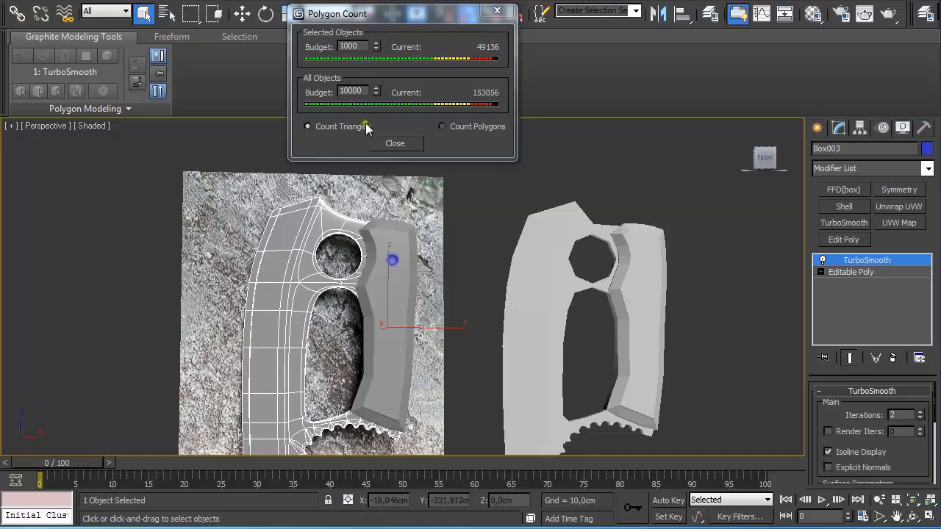
- Compare the smoothed blade's polygon and triangle counts, and check the low-poly blade's triangle count
{"action": "left_click", "coordinate": [459, 125]}
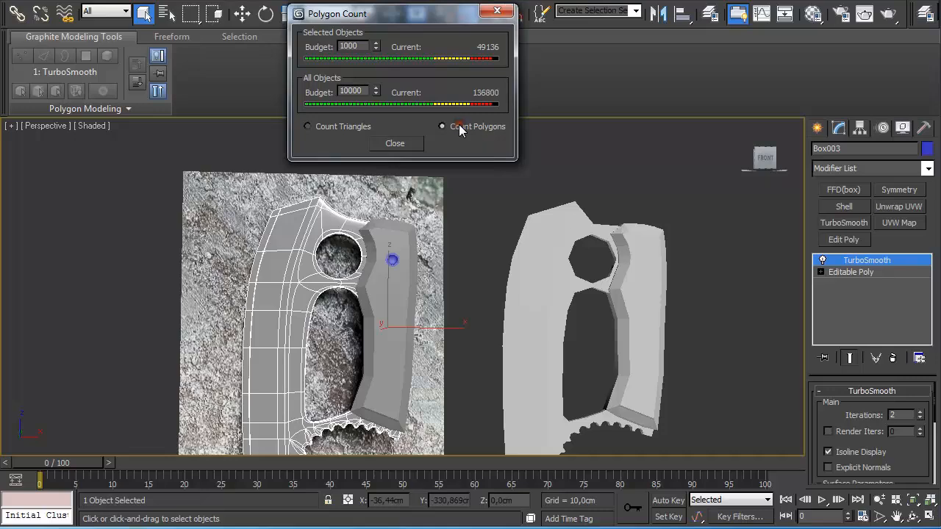
{"action": "left_click", "coordinate": [330, 128]}
{"action": "left_click", "coordinate": [352, 128]}
{"action": "left_click", "coordinate": [541, 242]}
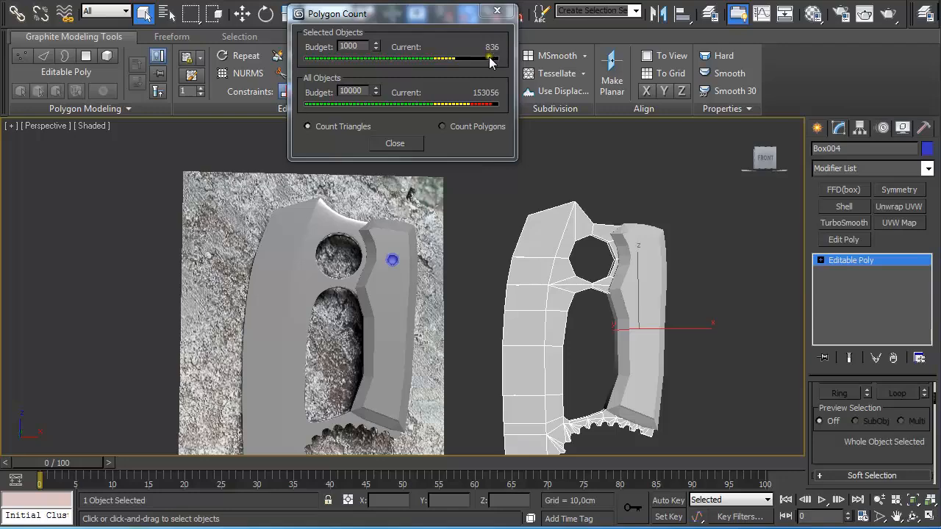
{"action": "left_click", "coordinate": [475, 231]}
- Show the safe frame and render both knives side by side to compare the smoothed original with the low-poly copy
{"action": "scroll", "coordinate": [494, 243], "scroll_direction": "down", "scroll_amount": 5}
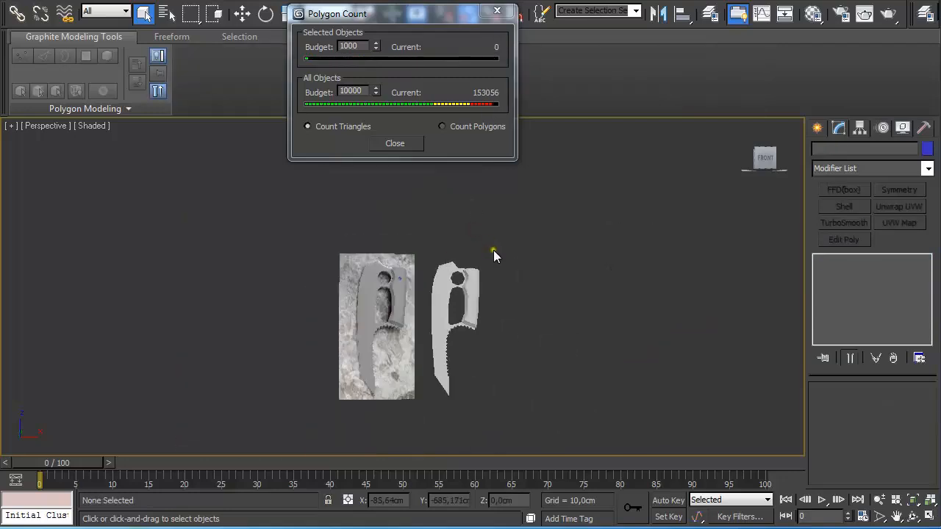
{"action": "mouse_move", "coordinate": [491, 248]}
{"action": "middle_mouse_down", "text": "alt"}
{"action": "mouse_move", "coordinate": [521, 267]}
{"action": "mouse_move", "coordinate": [505, 252]}
{"action": "middle_mouse_up", "text": "alt"}
{"action": "scroll", "coordinate": [506, 253], "scroll_direction": "up", "scroll_amount": 4}
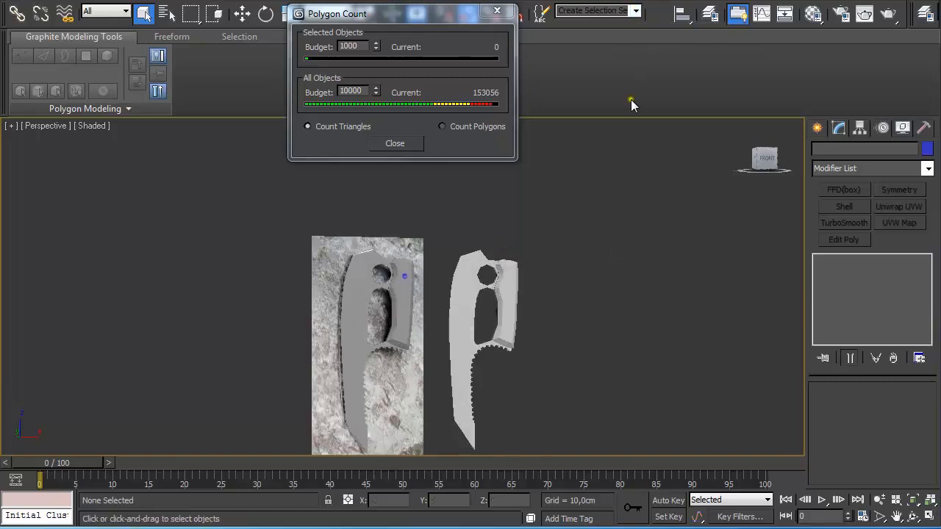
{"action": "middle_click_drag", "start_coordinate": [590, 248], "coordinate": [591, 198]}
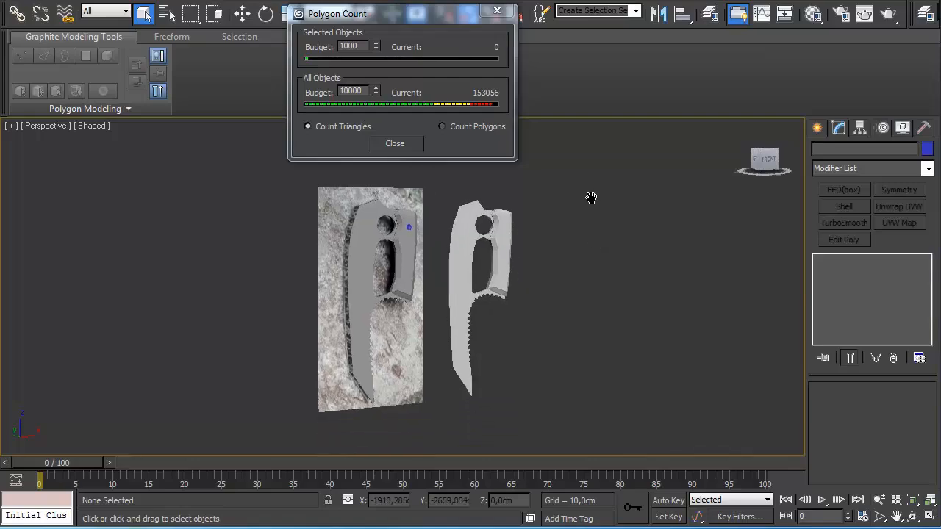
{"action": "key", "text": "shift+f"}
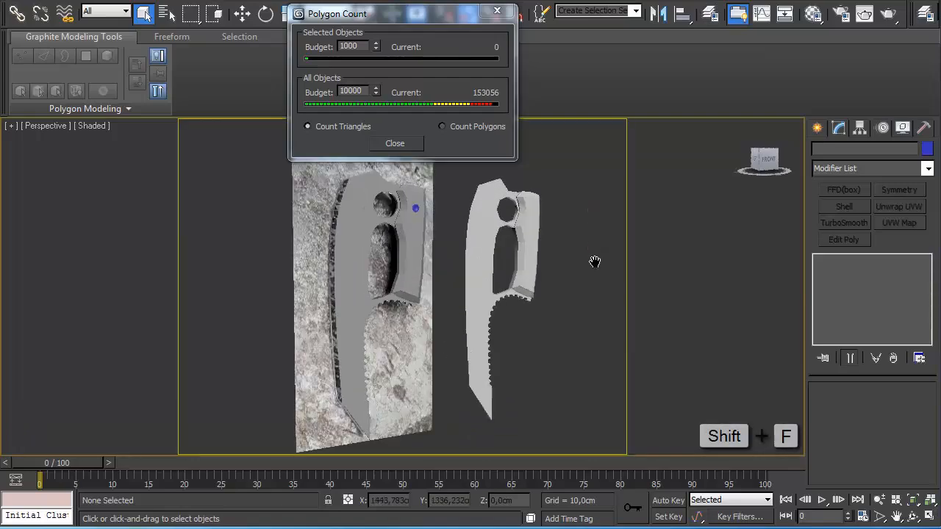
{"action": "key", "text": "shift+q"}
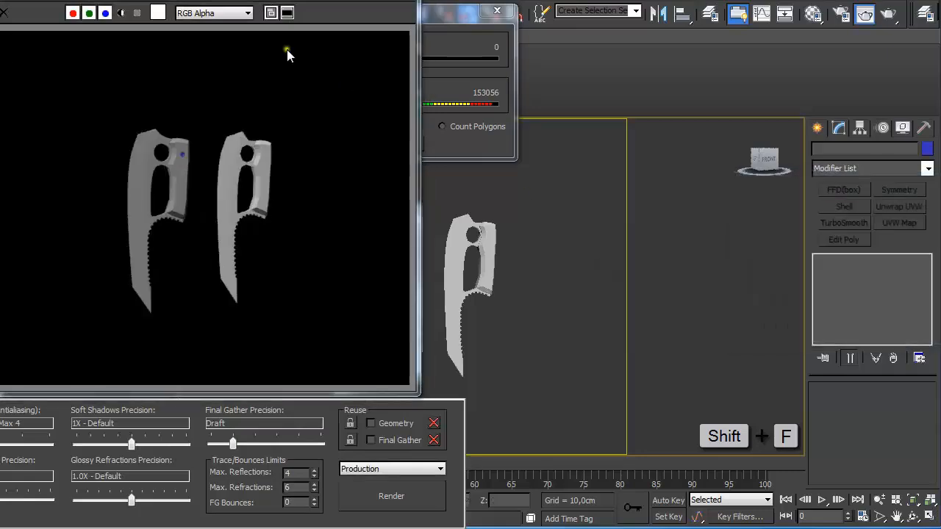
{"action": "left_click_drag", "start_coordinate": [257, 0], "coordinate": [339, 7]}
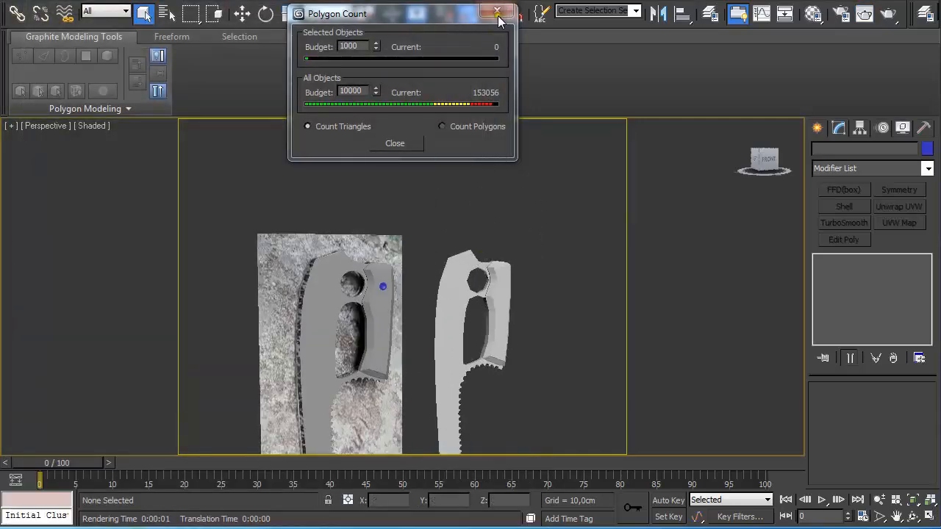
- Close the Polygon Counter, isolate the low-poly knife's grip and hide the safe frame
{"action": "left_click", "coordinate": [497, 12]}
{"action": "scroll", "coordinate": [521, 282], "scroll_direction": "up", "scroll_amount": 5}
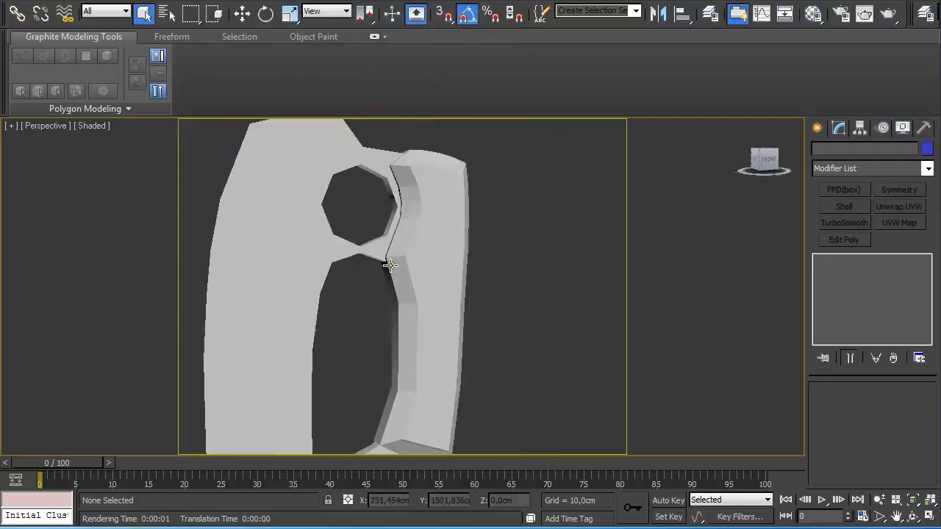
{"action": "left_click", "coordinate": [390, 266]}
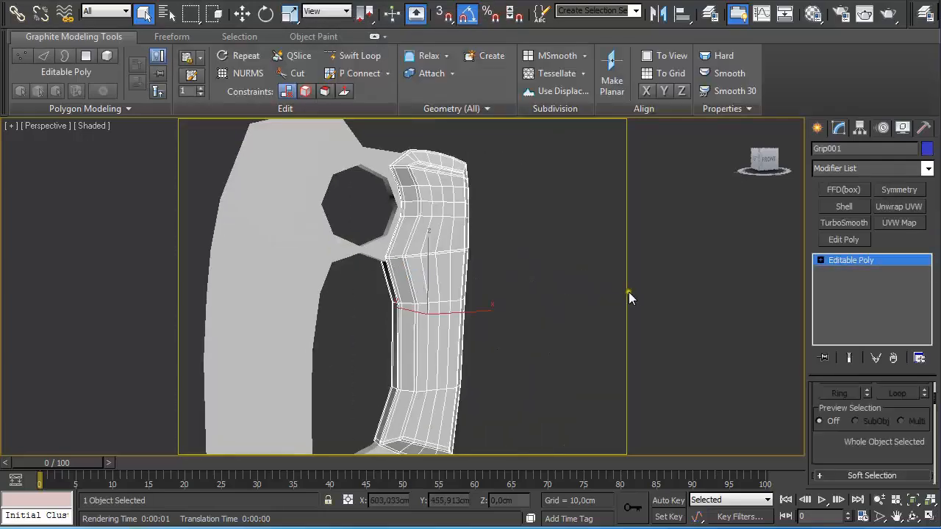
{"action": "key", "text": "alt+q"}
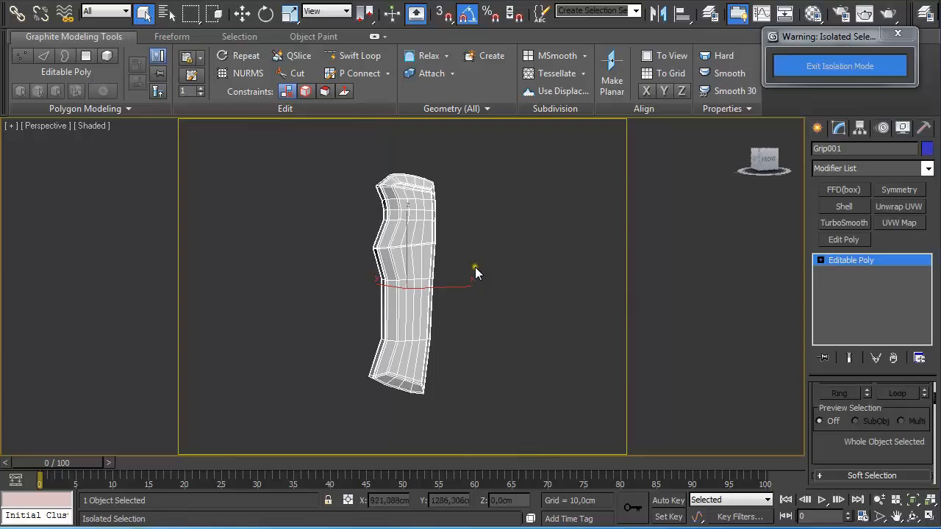
{"action": "key", "text": "shift+f"}
{"action": "scroll", "coordinate": [479, 273], "scroll_direction": "up", "scroll_amount": 4}
{"action": "scroll", "coordinate": [479, 271], "scroll_direction": "down", "scroll_amount": 4}
{"action": "middle_click_drag", "start_coordinate": [440, 207], "coordinate": [455, 251]}
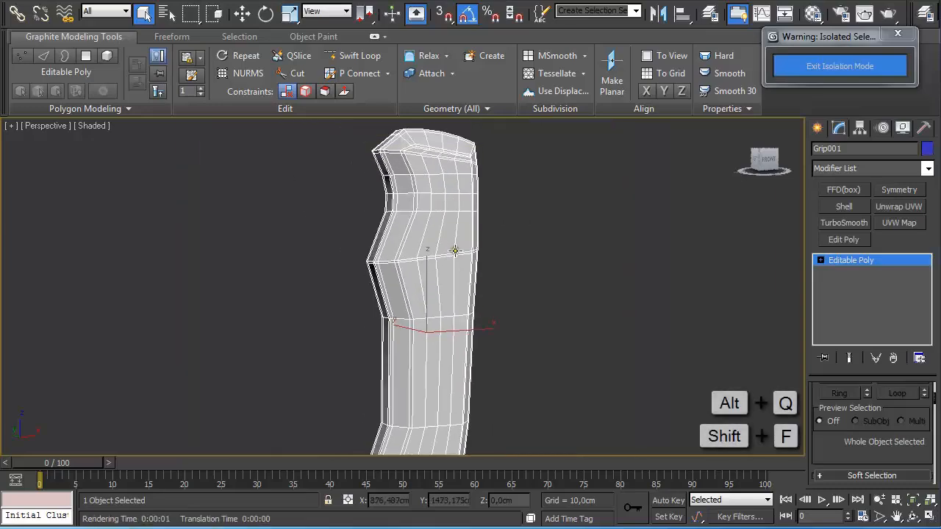
- Remove the lengthwise support edge loops along the grip's side and the crosswise support loop at its protruding finger ridge
{"action": "key", "text": "2"}
{"action": "scroll", "coordinate": [419, 274], "scroll_direction": "up", "scroll_amount": 4}
{"action": "left_click", "coordinate": [399, 272]}
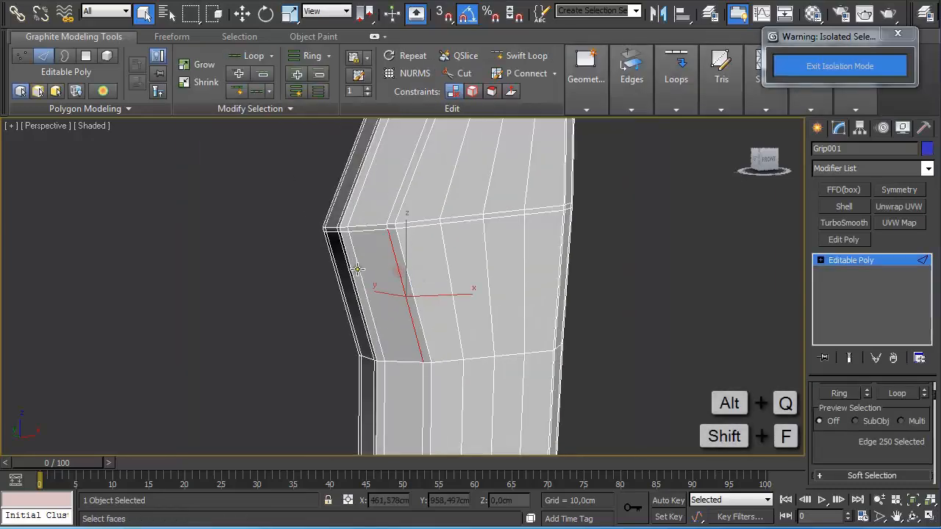
{"action": "left_click", "coordinate": [892, 394]}
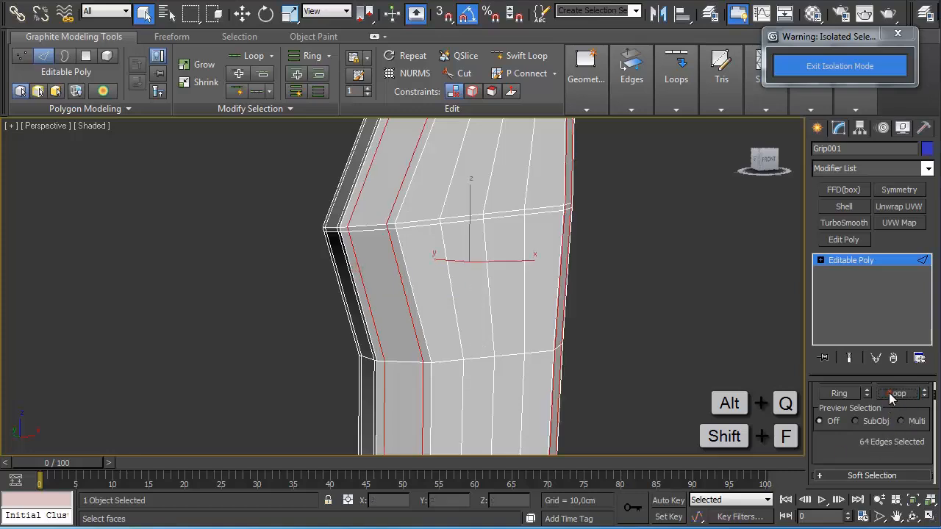
{"action": "left_click", "coordinate": [425, 226]}
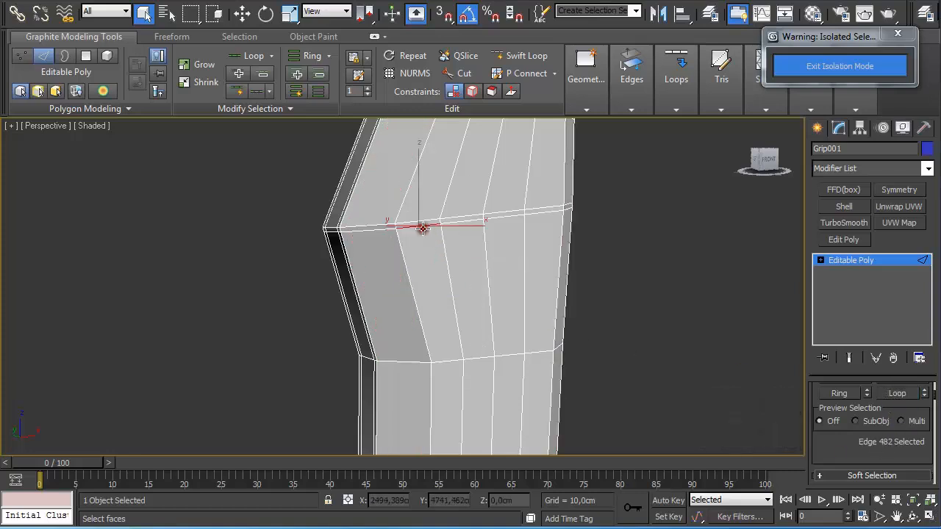
{"action": "left_click", "coordinate": [465, 230]}
- Remove the lengthwise support edge loops along the grip's inner, finger-facing side
{"action": "middle_click_drag", "start_coordinate": [434, 194], "coordinate": [483, 232]}
{"action": "left_click", "coordinate": [466, 233]}
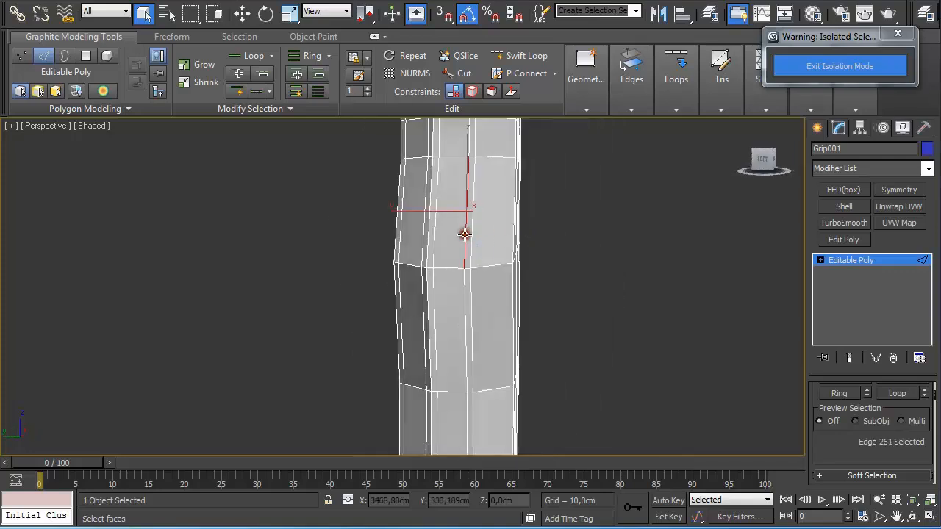
{"action": "left_click", "coordinate": [432, 236], "text": "ctrl"}
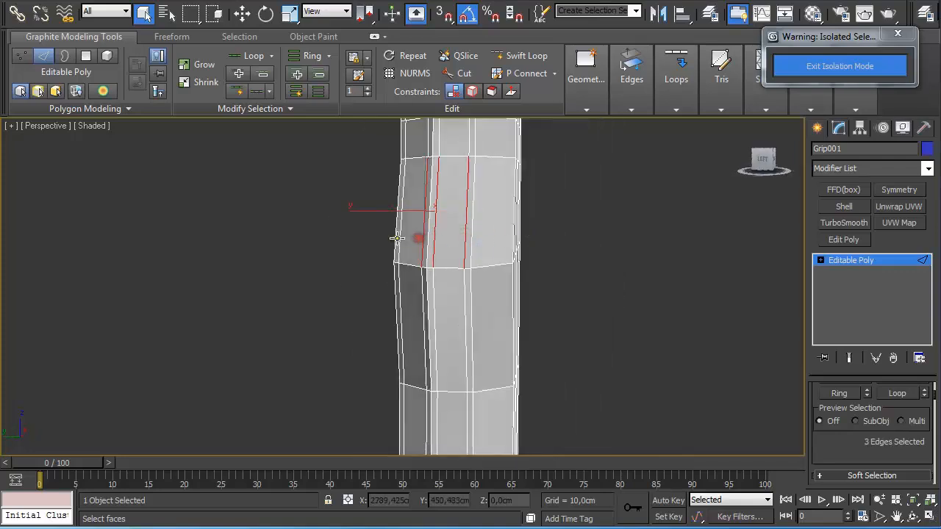
{"action": "left_click", "coordinate": [396, 237], "text": "ctrl"}
{"action": "left_click", "coordinate": [897, 393]}
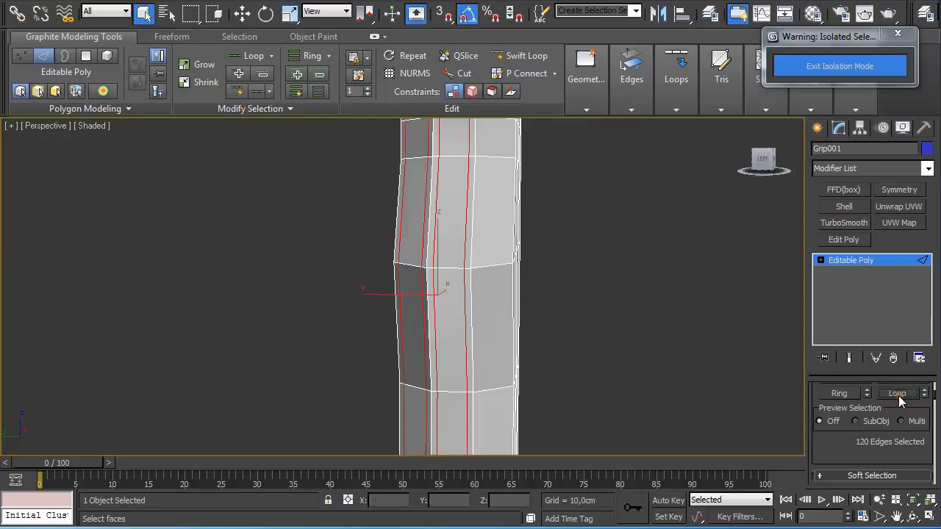
{"action": "key", "text": "ctrl+BackSpace"}
{"action": "middle_click_drag", "start_coordinate": [396, 237], "coordinate": [536, 236], "text": "alt"}
- Remove the two crosswise support edge loops on either side of the rim at the grip's upper end
{"action": "scroll", "coordinate": [483, 214], "scroll_direction": "down", "scroll_amount": 2}
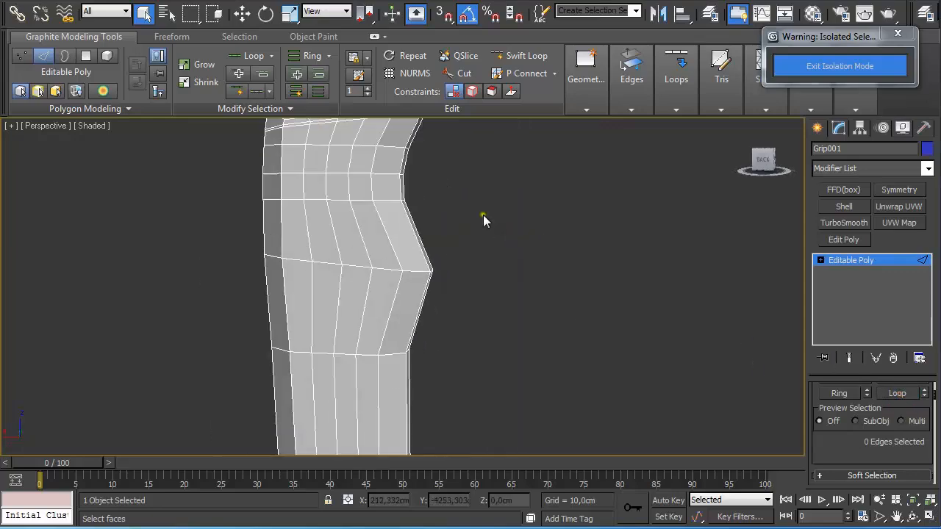
{"action": "scroll", "coordinate": [482, 214], "scroll_direction": "down", "scroll_amount": 2}
{"action": "middle_click_drag", "start_coordinate": [481, 214], "coordinate": [571, 477]}
{"action": "scroll", "coordinate": [483, 228], "scroll_direction": "up", "scroll_amount": 5}
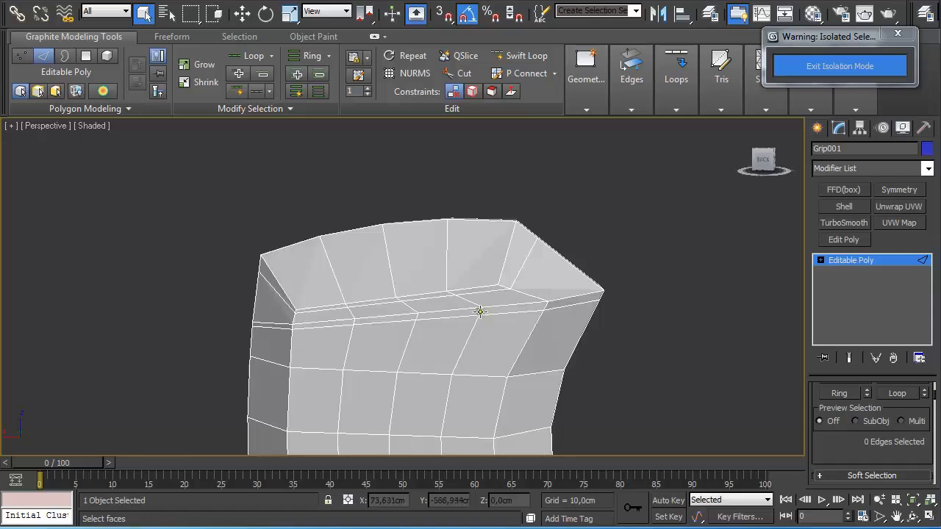
{"action": "left_click", "coordinate": [492, 292]}
{"action": "left_click", "coordinate": [504, 315], "text": "ctrl"}
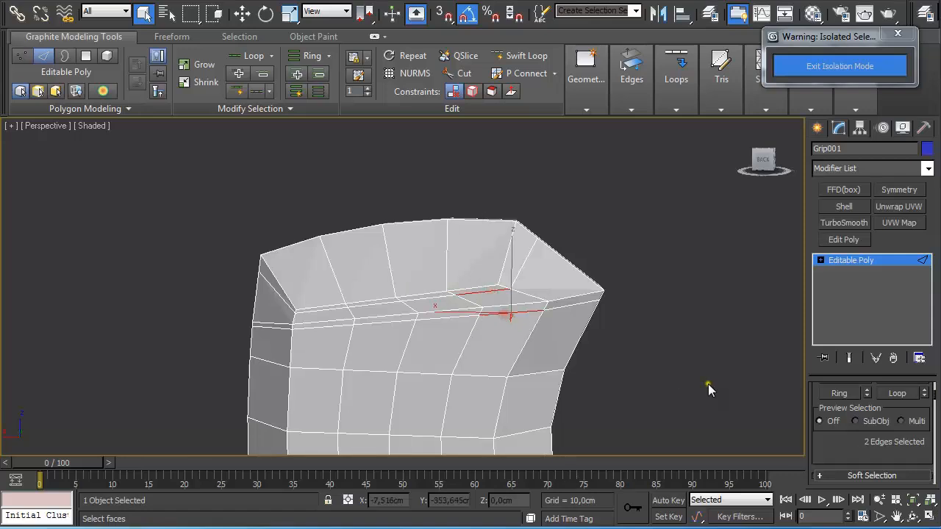
{"action": "left_click", "coordinate": [886, 394]}
{"action": "key", "text": "ctrl+BackSpace"}
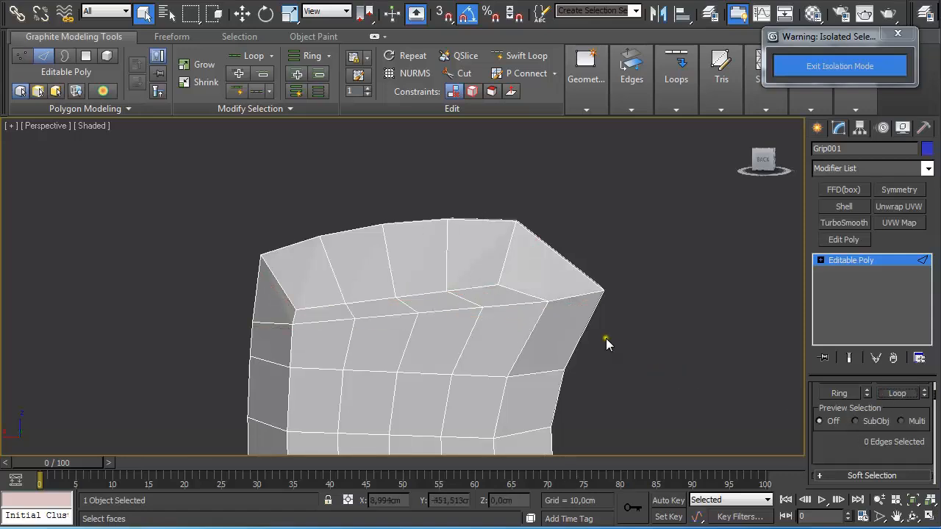
- Remove the crosswise support edge loop next to the rim at the grip's lower end
{"action": "scroll", "coordinate": [582, 416], "scroll_direction": "down", "scroll_amount": 2}
{"action": "middle_click_drag", "start_coordinate": [582, 416], "coordinate": [530, 249], "text": "alt"}
{"action": "left_click", "coordinate": [492, 321]}
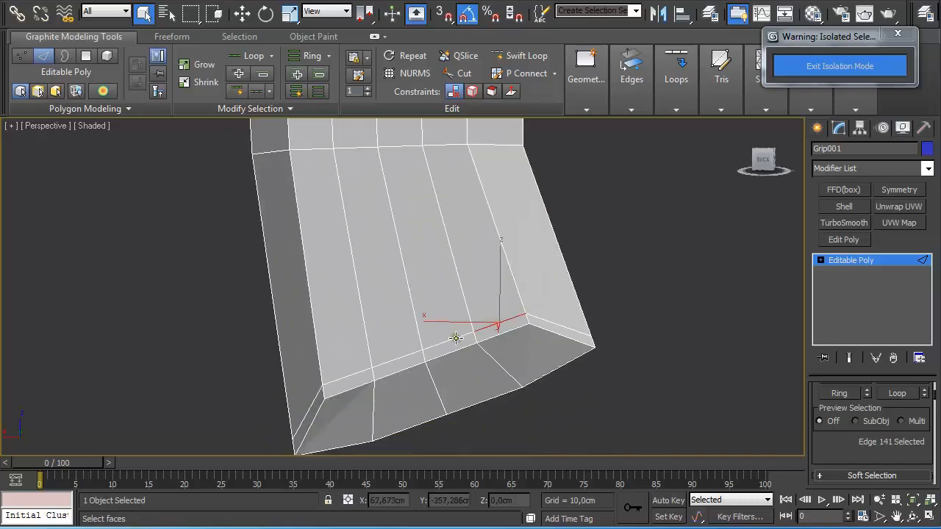
{"action": "double_click", "coordinate": [455, 338]}
{"action": "key", "text": "ctrl+BackSpace"}
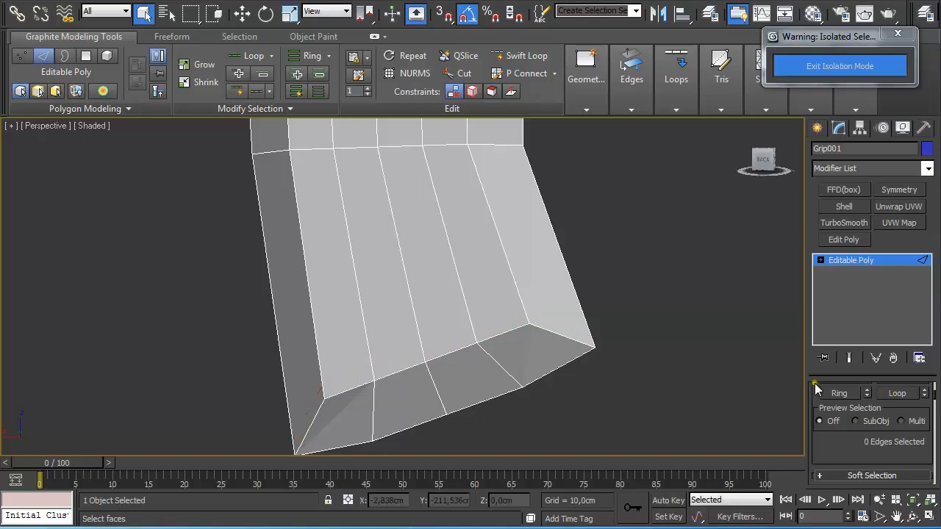
- Leave isolation mode and check the simplified grip's triangle count with the Polygon Counter
{"action": "scroll", "coordinate": [641, 310], "scroll_direction": "down", "scroll_amount": 4}
{"action": "middle_click_drag", "start_coordinate": [633, 271], "coordinate": [557, 301], "text": "alt"}
{"action": "scroll", "coordinate": [547, 288], "scroll_direction": "up", "scroll_amount": 4}
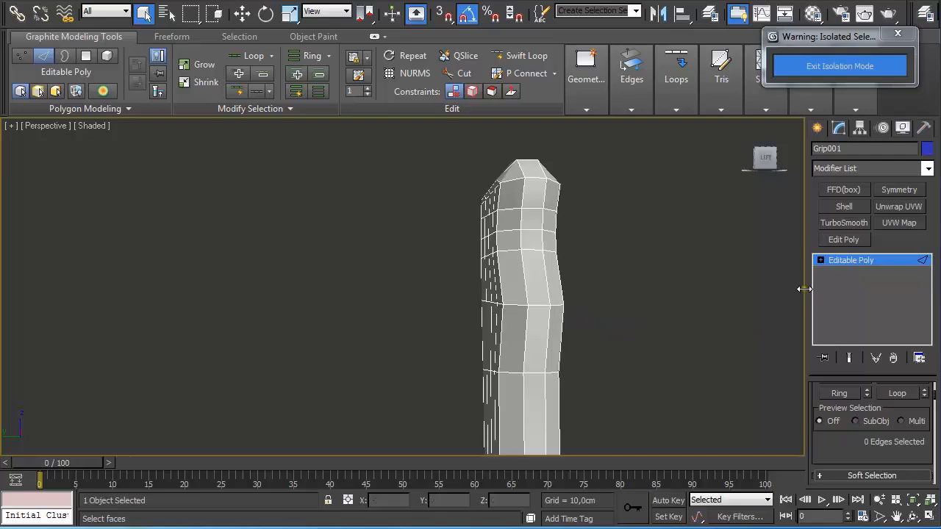
{"action": "left_click", "coordinate": [790, 66]}
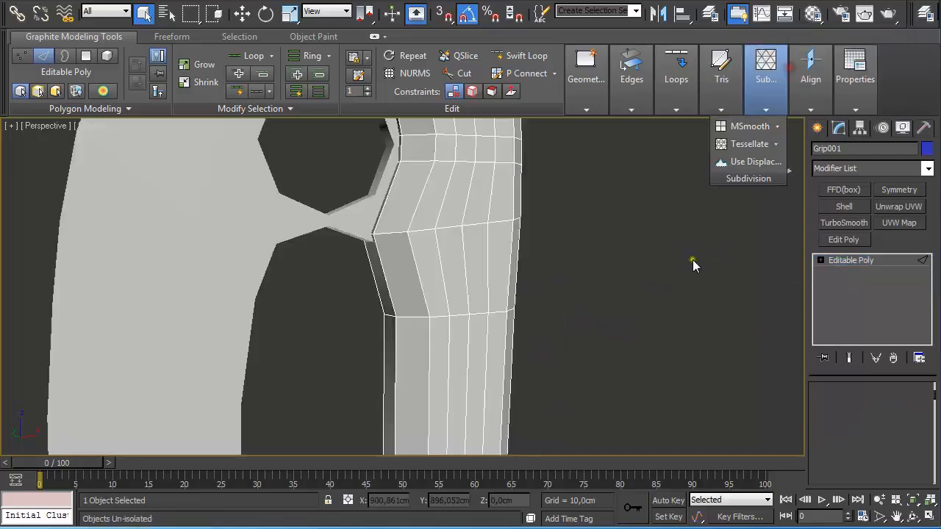
{"action": "middle_click_drag", "start_coordinate": [692, 259], "coordinate": [658, 248], "text": "alt"}
{"action": "scroll", "coordinate": [656, 248], "scroll_direction": "down", "scroll_amount": 5}
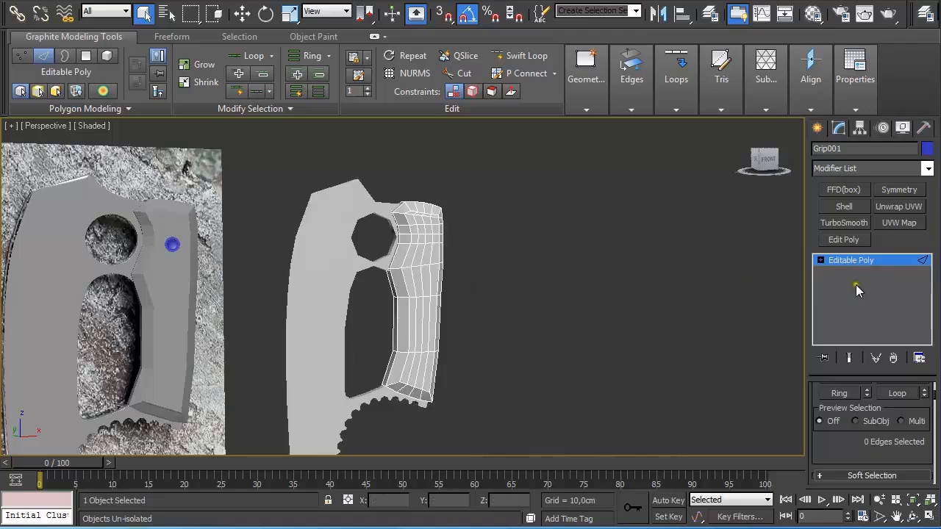
{"action": "left_click", "coordinate": [924, 127]}
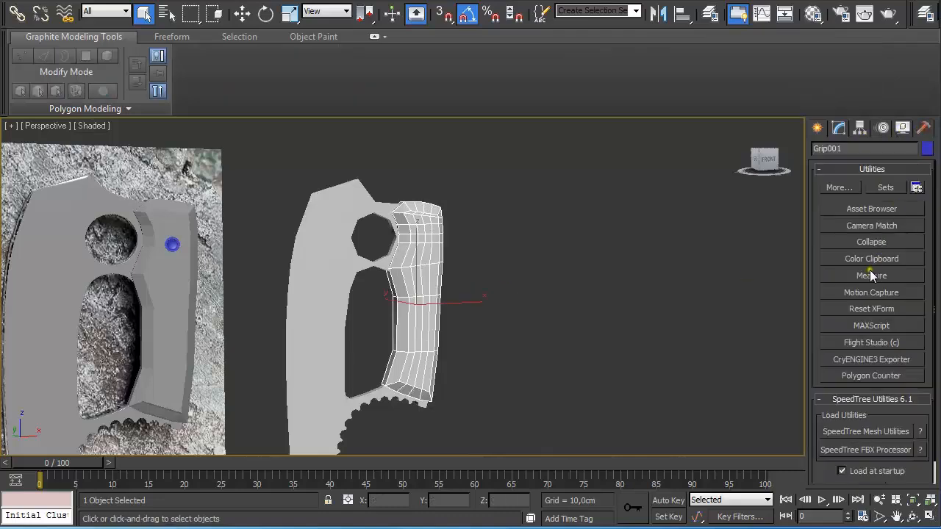
{"action": "left_click", "coordinate": [867, 375]}
{"action": "left_click_drag", "start_coordinate": [500, 176], "coordinate": [600, 133]}
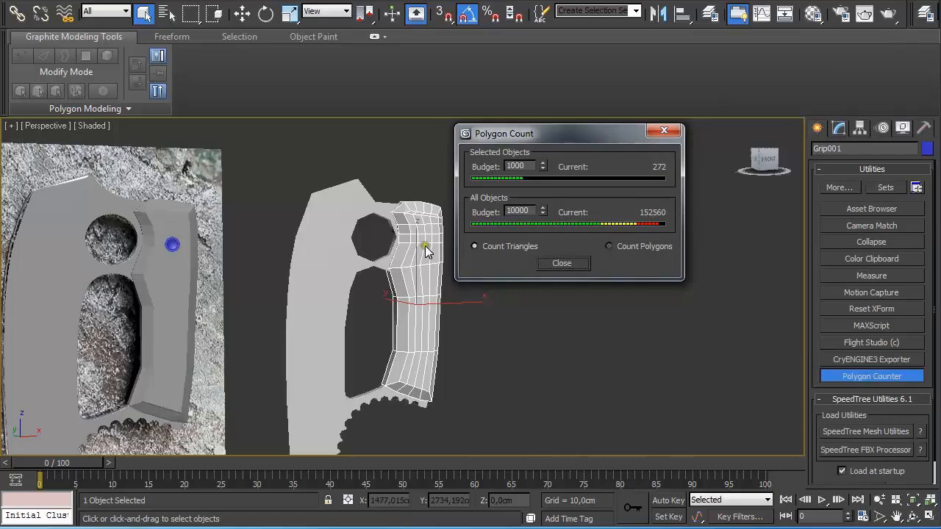
- Add TurboSmooth to the original knife's grip with 2 iterations and Isoline Display enabled
{"action": "left_click", "coordinate": [176, 288]}
{"action": "left_click", "coordinate": [838, 128]}
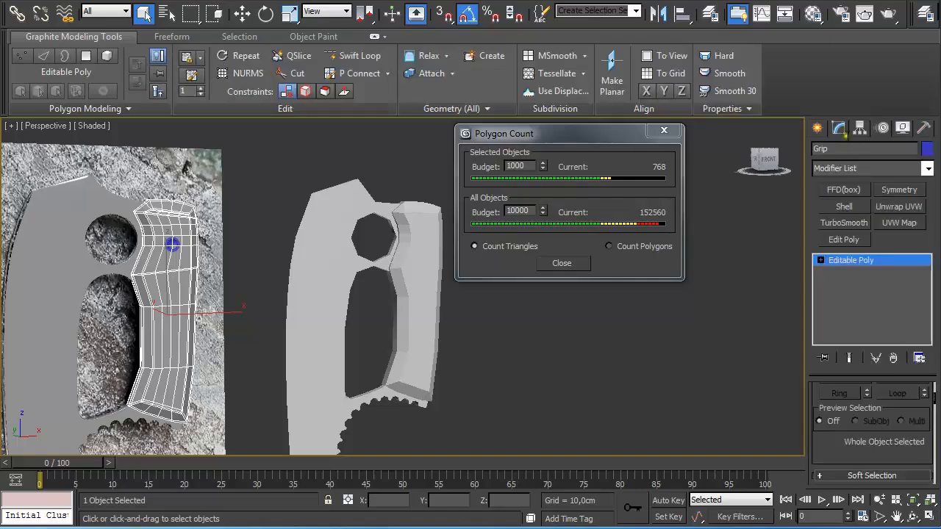
{"action": "left_click", "coordinate": [898, 206]}
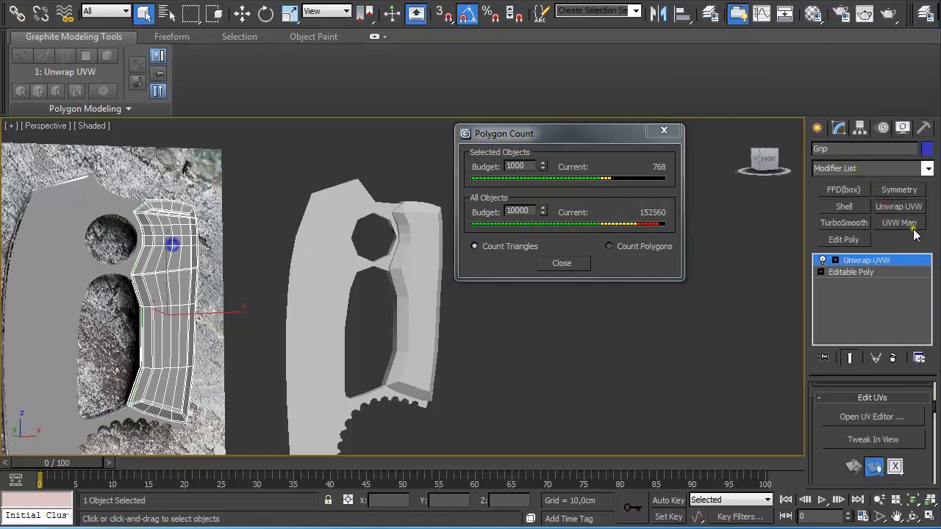
{"action": "left_click", "coordinate": [892, 358]}
{"action": "left_click", "coordinate": [844, 222]}
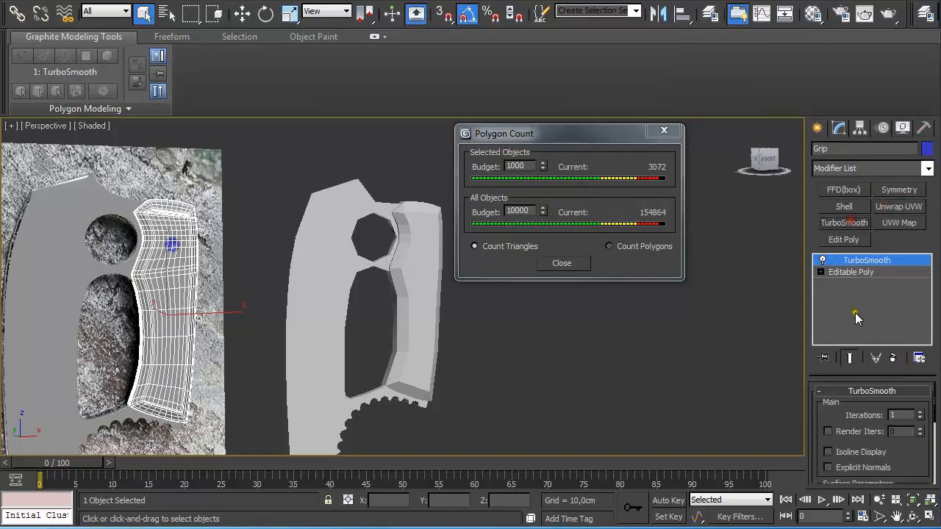
{"action": "left_click", "coordinate": [921, 413]}
{"action": "left_click", "coordinate": [853, 453]}
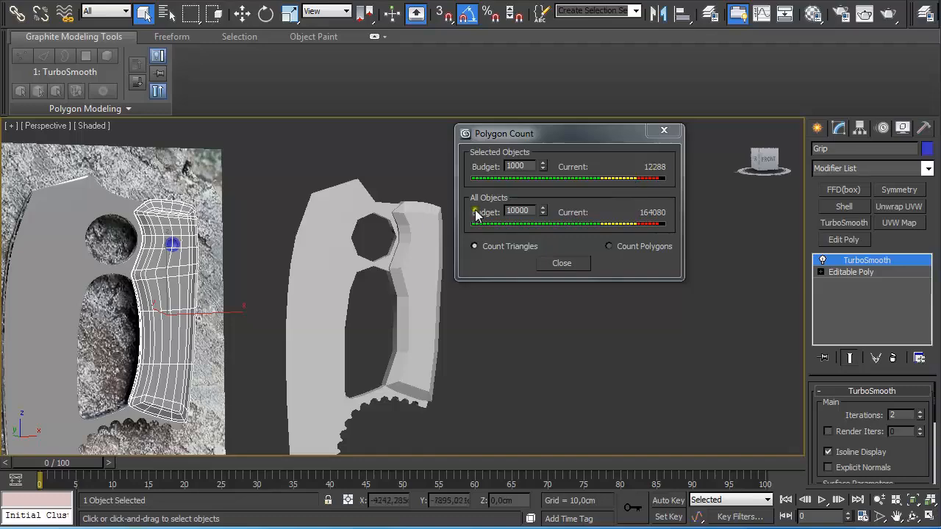
- Compare the triangle counts of the smoothed grip and the low-poly grip, and close the Polygon Counter
{"action": "left_click", "coordinate": [416, 250]}
{"action": "left_click", "coordinate": [188, 278]}
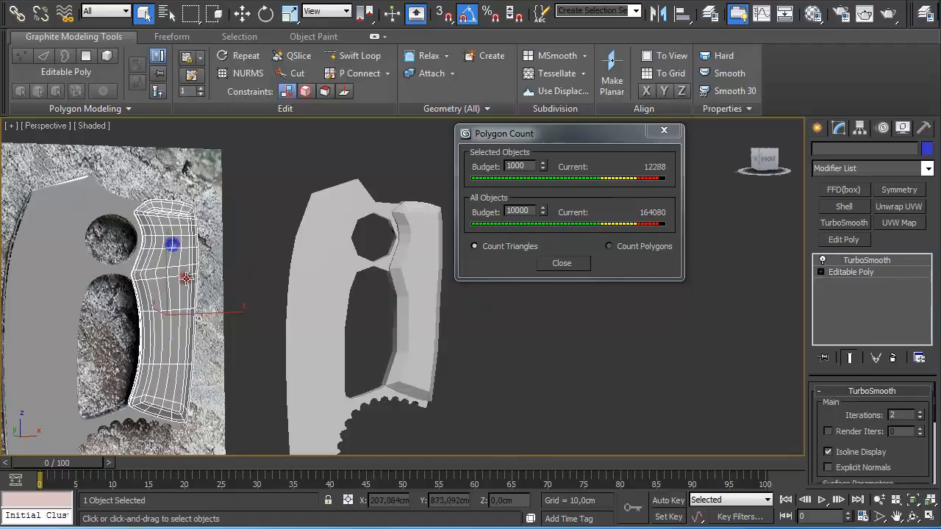
{"action": "left_click", "coordinate": [395, 270]}
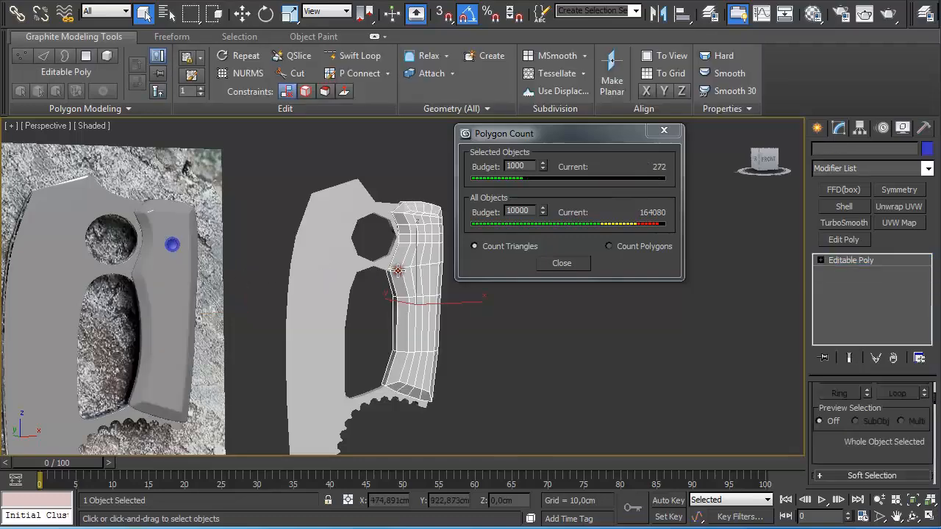
{"action": "left_click", "coordinate": [663, 131]}
- Isolate the low-poly grip and select the three polygons below its finger ridge along both inner bevelled edges
{"action": "scroll", "coordinate": [622, 248], "scroll_direction": "up", "scroll_amount": 5}
{"action": "scroll", "coordinate": [476, 253], "scroll_direction": "down", "scroll_amount": 3}
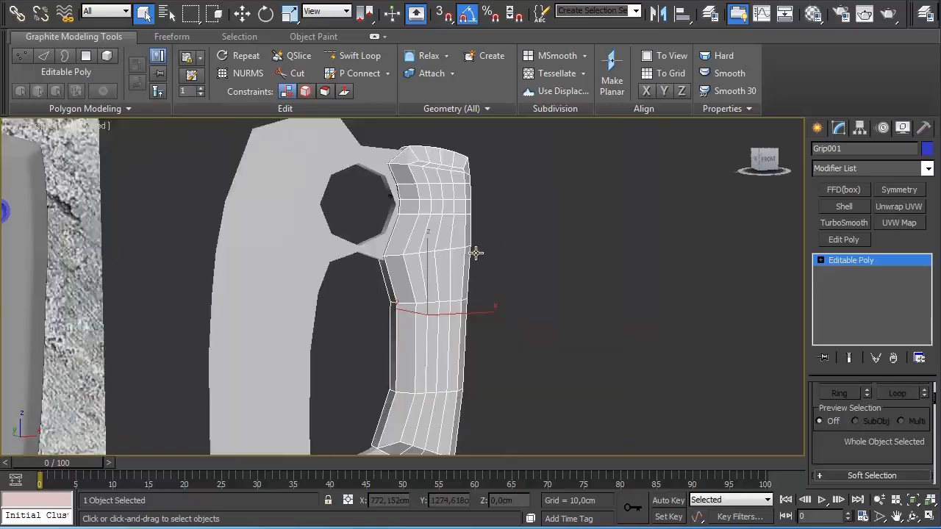
{"action": "key", "text": "4"}
{"action": "left_click", "coordinate": [396, 271]}
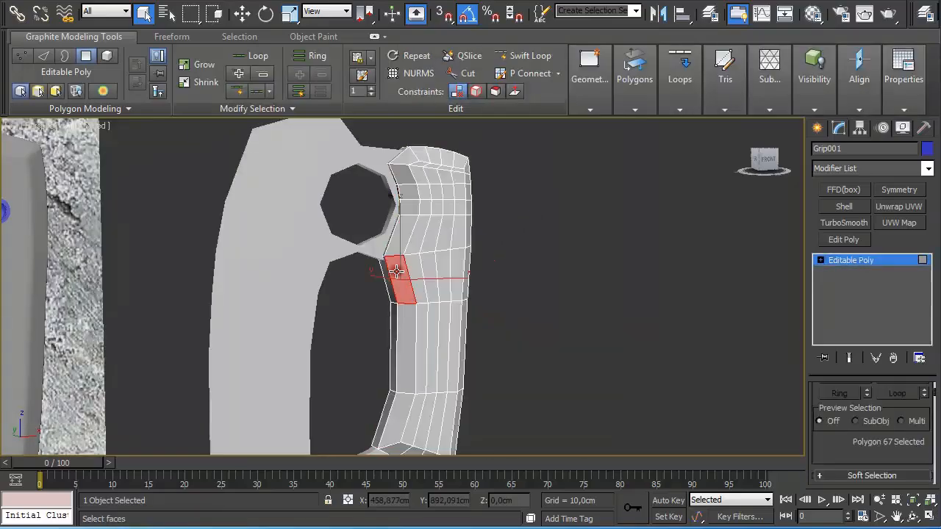
{"action": "left_click", "coordinate": [404, 225], "text": "ctrl"}
{"action": "left_click", "coordinate": [398, 266]}
{"action": "left_click", "coordinate": [403, 327], "text": "ctrl"}
{"action": "left_click", "coordinate": [397, 424], "text": "ctrl"}
{"action": "middle_click_drag", "start_coordinate": [373, 377], "coordinate": [451, 347], "text": "alt"}
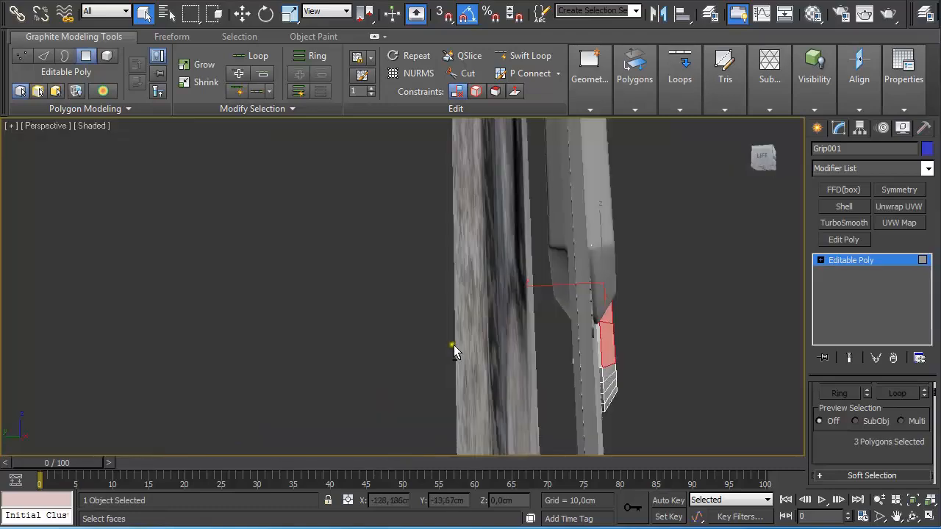
{"action": "key", "text": "alt+q"}
{"action": "middle_click_drag", "start_coordinate": [386, 286], "coordinate": [400, 243], "text": "alt"}
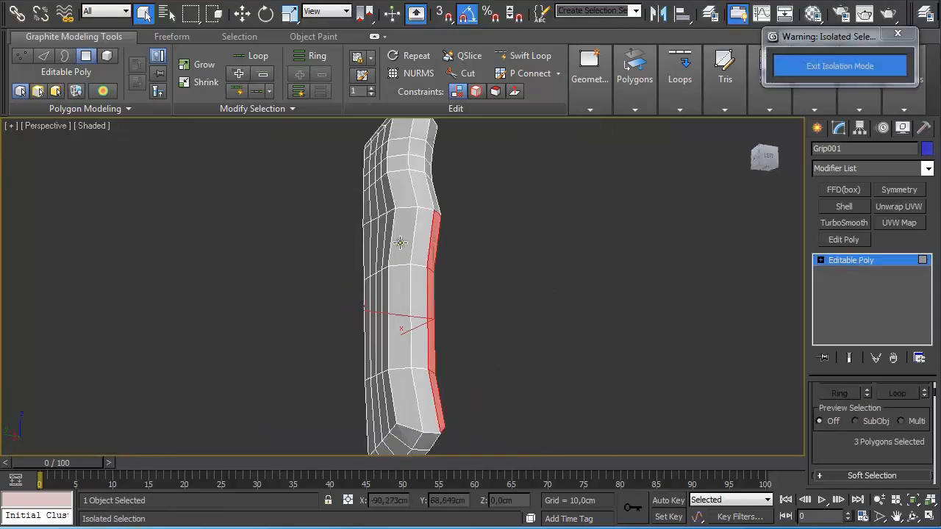
{"action": "left_click", "coordinate": [401, 237], "text": "ctrl"}
{"action": "left_click", "coordinate": [392, 289], "text": "ctrl"}
{"action": "left_click", "coordinate": [401, 399], "text": "ctrl"}
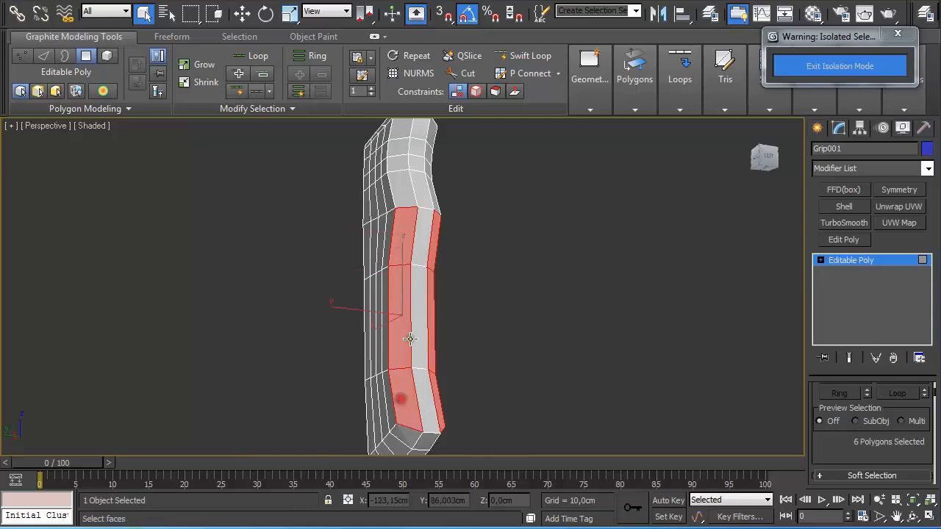
- Add the full strip of polygons along one outer bevelled edge of the grip to the selection
{"action": "middle_click_drag", "start_coordinate": [403, 291], "coordinate": [570, 288], "text": "alt"}
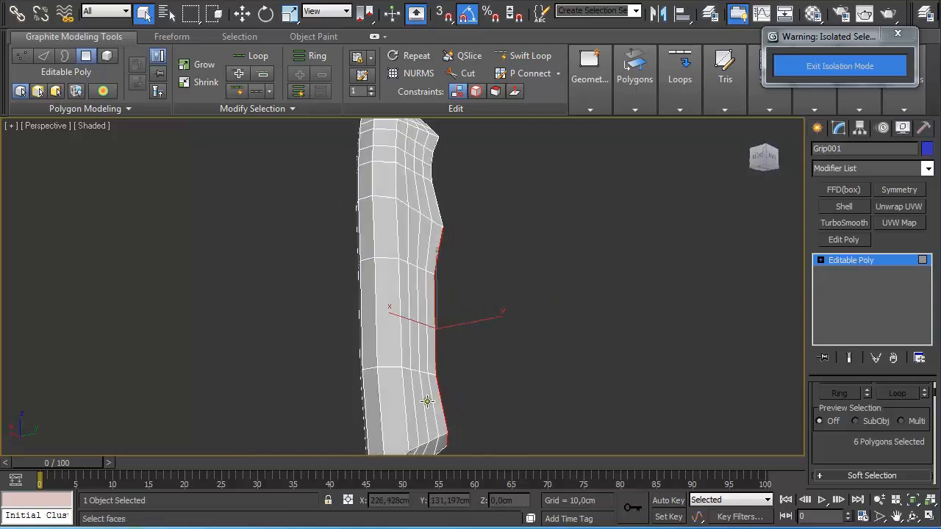
{"action": "left_click", "coordinate": [401, 401], "text": "ctrl"}
{"action": "left_click", "coordinate": [398, 323], "text": "ctrl"}
{"action": "left_click", "coordinate": [388, 224], "text": "ctrl"}
{"action": "left_click", "coordinate": [387, 182], "text": "ctrl"}
{"action": "left_click", "coordinate": [388, 155], "text": "ctrl"}
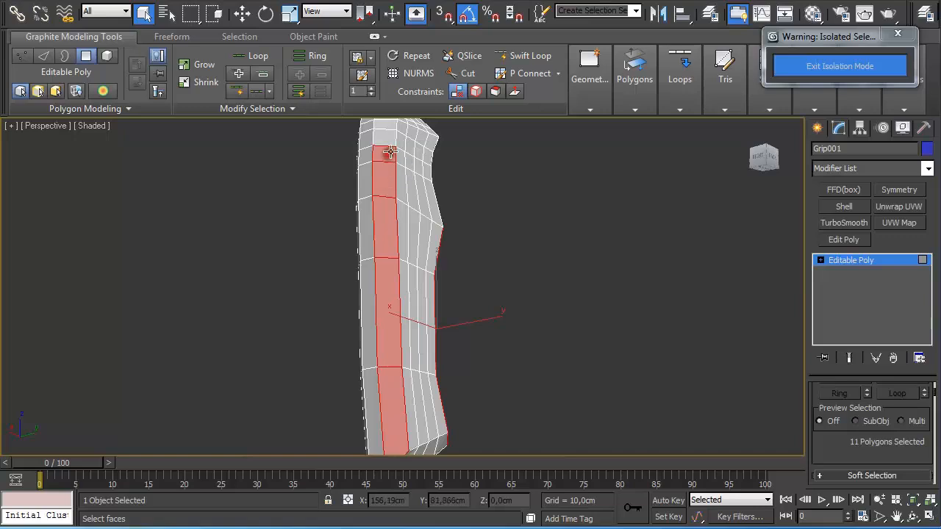
{"action": "middle_click_drag", "start_coordinate": [387, 155], "coordinate": [394, 229]}
{"action": "left_click", "coordinate": [390, 199], "text": "ctrl"}
- Add the matching outer bevel strip on the grip's other side and assign the selected polygons to smoothing group 9
{"action": "mouse_move", "coordinate": [390, 189]}
{"action": "middle_mouse_down", "text": "alt"}
{"action": "mouse_move", "coordinate": [452, 217]}
{"action": "mouse_move", "coordinate": [399, 196]}
{"action": "middle_mouse_up", "text": "alt"}
{"action": "left_click", "coordinate": [395, 181], "text": "ctrl"}
{"action": "left_click", "coordinate": [395, 193], "text": "ctrl"}
{"action": "left_click", "coordinate": [397, 211], "text": "ctrl"}
{"action": "left_click", "coordinate": [396, 250], "text": "ctrl"}
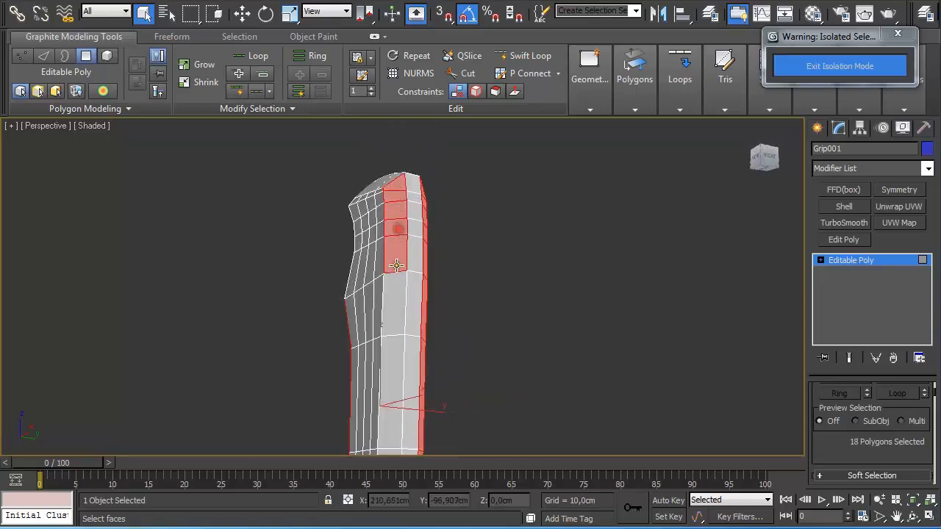
{"action": "left_click", "coordinate": [391, 302], "text": "ctrl"}
{"action": "left_click", "coordinate": [391, 346], "text": "ctrl"}
{"action": "left_click", "coordinate": [390, 401], "text": "ctrl"}
{"action": "middle_click_drag", "start_coordinate": [390, 401], "coordinate": [399, 298]}
{"action": "left_click", "coordinate": [399, 367], "text": "ctrl"}
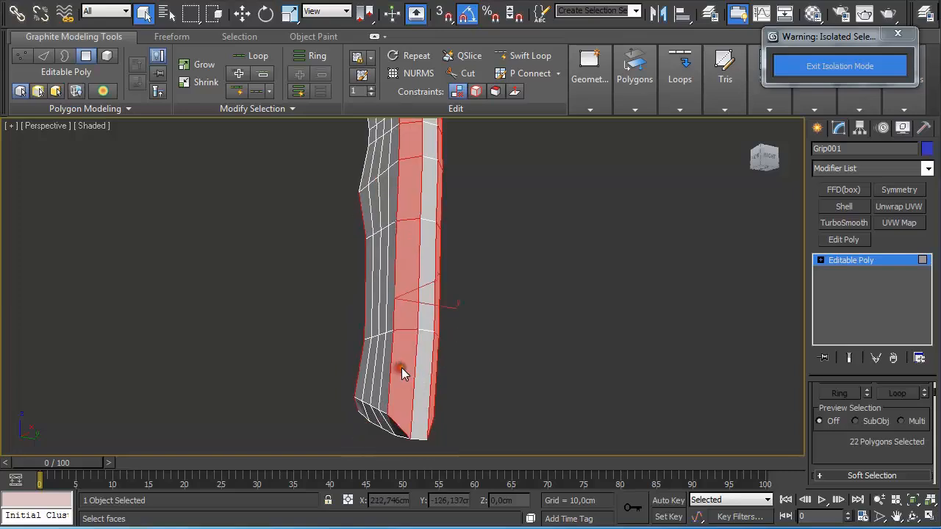
{"action": "left_click_drag", "start_coordinate": [934, 396], "coordinate": [935, 452]}
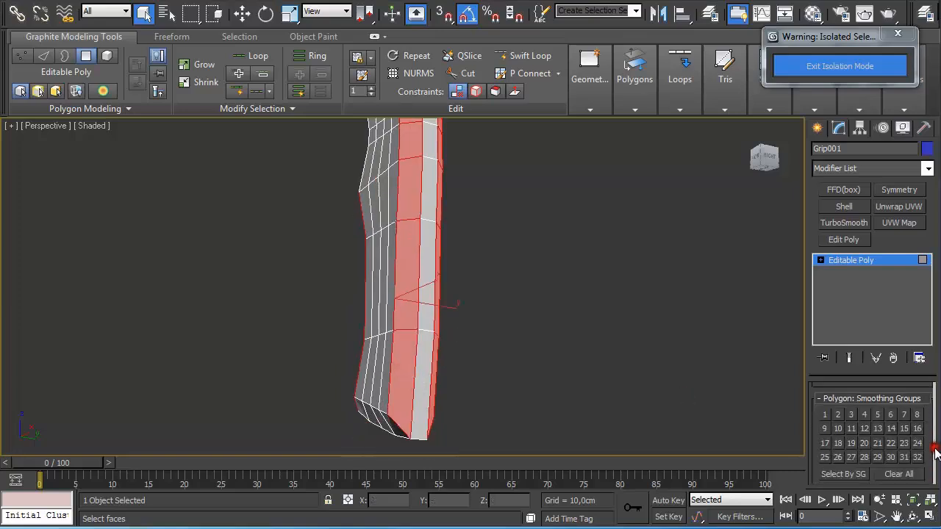
{"action": "left_click", "coordinate": [824, 429]}
- Select the bevel polygons around the grip's upper finger groove on both sides and assign them to smoothing group 1
{"action": "middle_click_drag", "start_coordinate": [558, 327], "coordinate": [450, 313], "text": "alt"}
{"action": "left_click", "coordinate": [450, 297], "text": "ctrl"}
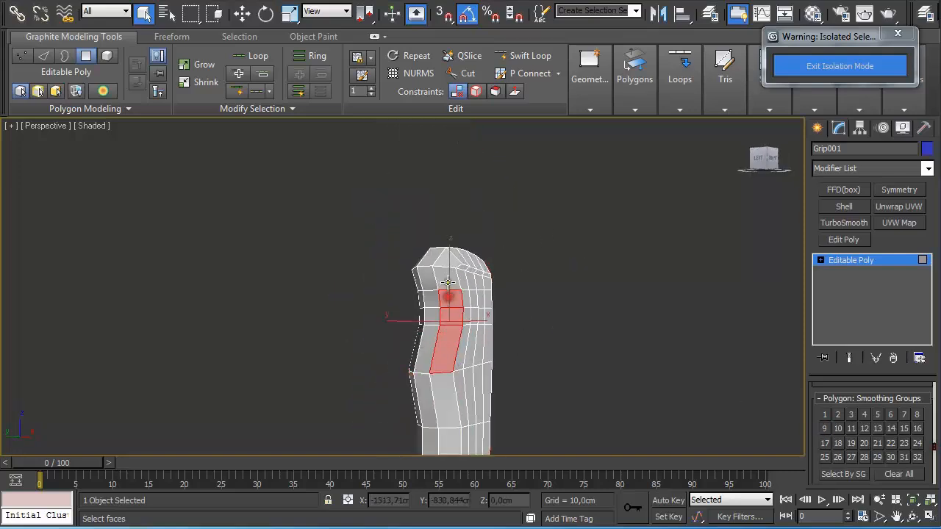
{"action": "left_click", "coordinate": [447, 276], "text": "ctrl"}
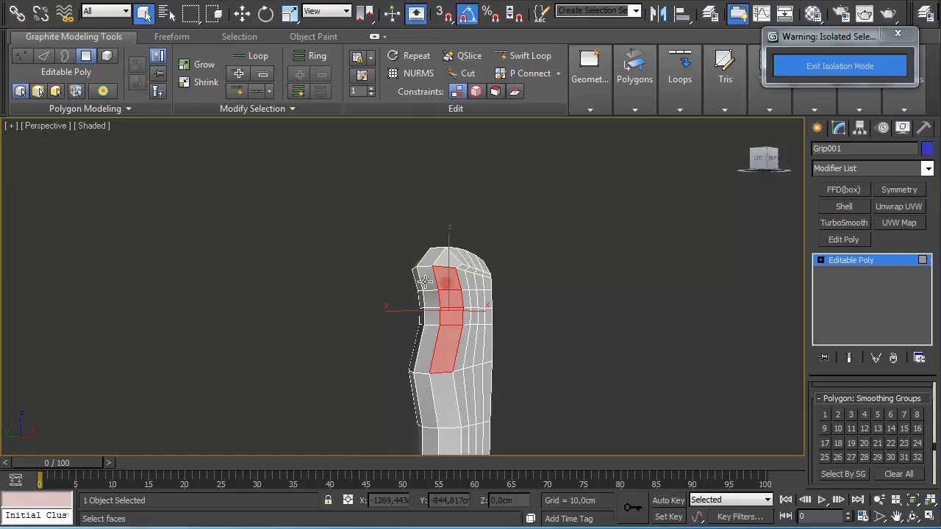
{"action": "left_click", "coordinate": [419, 342], "text": "ctrl"}
{"action": "mouse_move", "coordinate": [422, 323]}
{"action": "middle_mouse_down", "text": "alt"}
{"action": "mouse_move", "coordinate": [474, 305]}
{"action": "mouse_move", "coordinate": [478, 344]}
{"action": "mouse_move", "coordinate": [393, 336]}
{"action": "mouse_move", "coordinate": [411, 335]}
{"action": "middle_mouse_up", "text": "alt"}
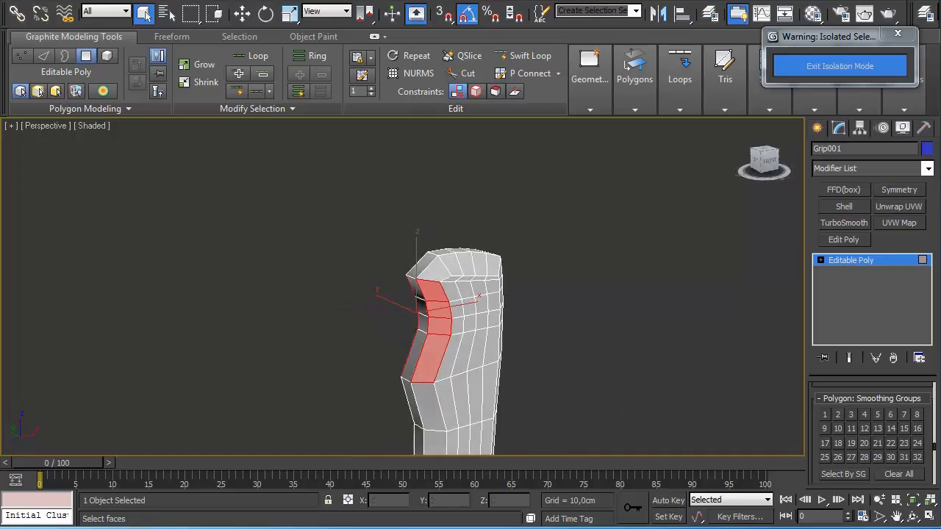
{"action": "left_click", "coordinate": [825, 414]}
- Select the sloped corner polygons at the grip's upper front end on both sides and assign them to smoothing group 3
{"action": "left_click", "coordinate": [446, 273]}
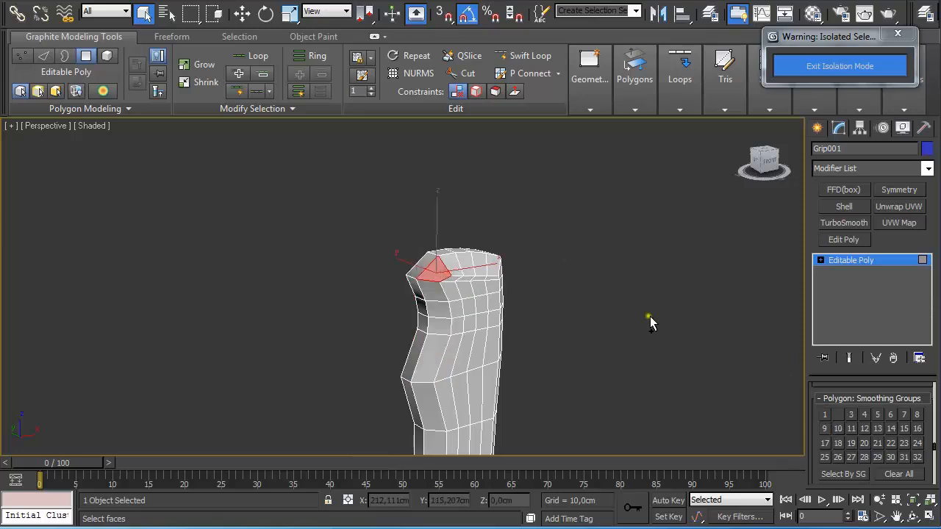
{"action": "middle_click_drag", "start_coordinate": [650, 316], "coordinate": [527, 269], "text": "alt"}
{"action": "left_click", "coordinate": [408, 262], "text": "ctrl"}
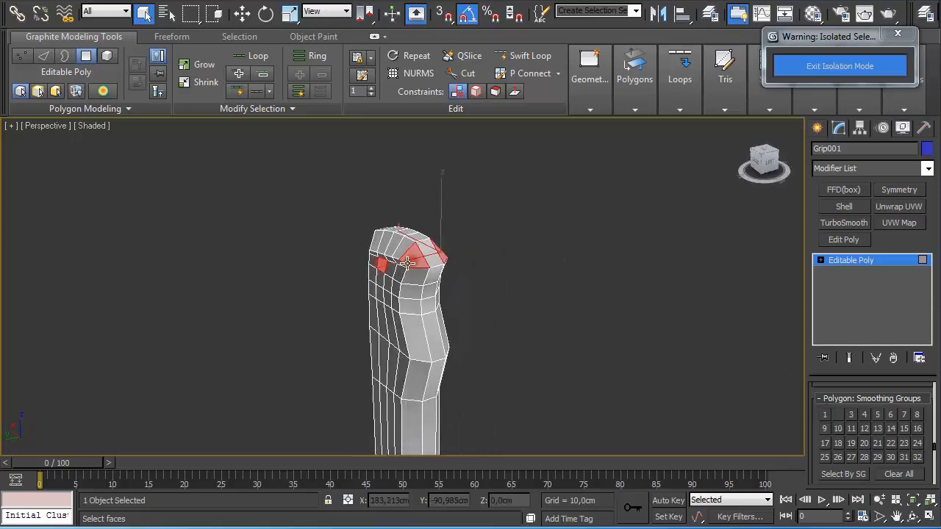
{"action": "left_click", "coordinate": [380, 278], "text": "ctrl"}
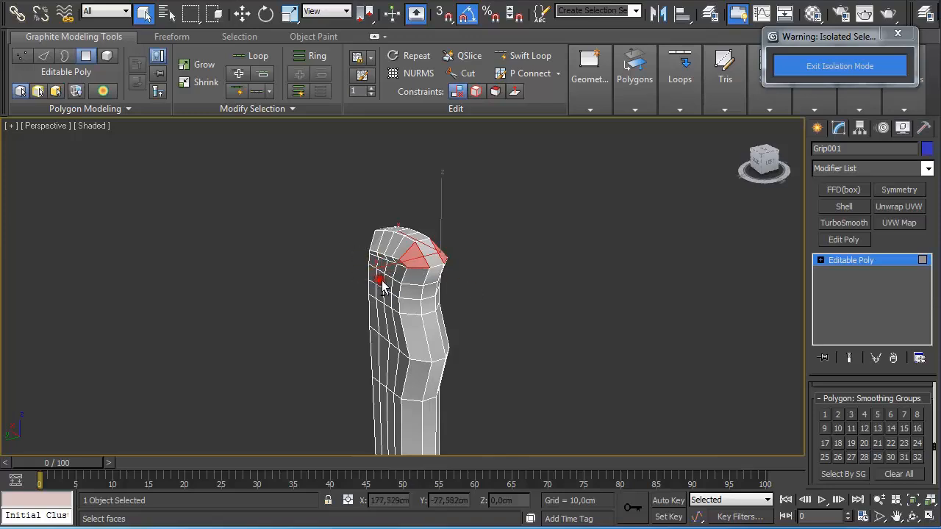
{"action": "left_click", "coordinate": [839, 416]}
{"action": "middle_click_drag", "start_coordinate": [597, 263], "coordinate": [569, 157], "text": "alt"}
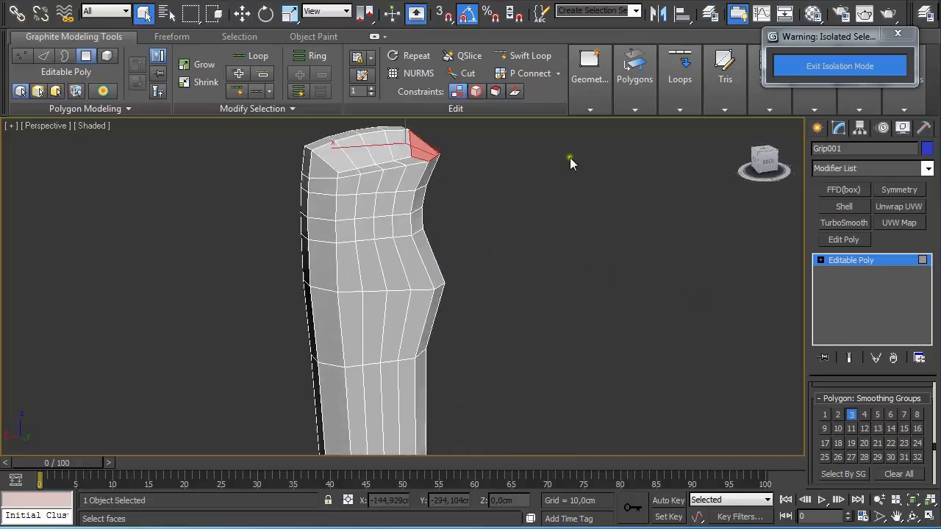
- Enable polygon selection by angle with a 15-degree threshold and select the flat area on one side of the grip
{"action": "left_click_drag", "start_coordinate": [936, 456], "coordinate": [938, 388]}
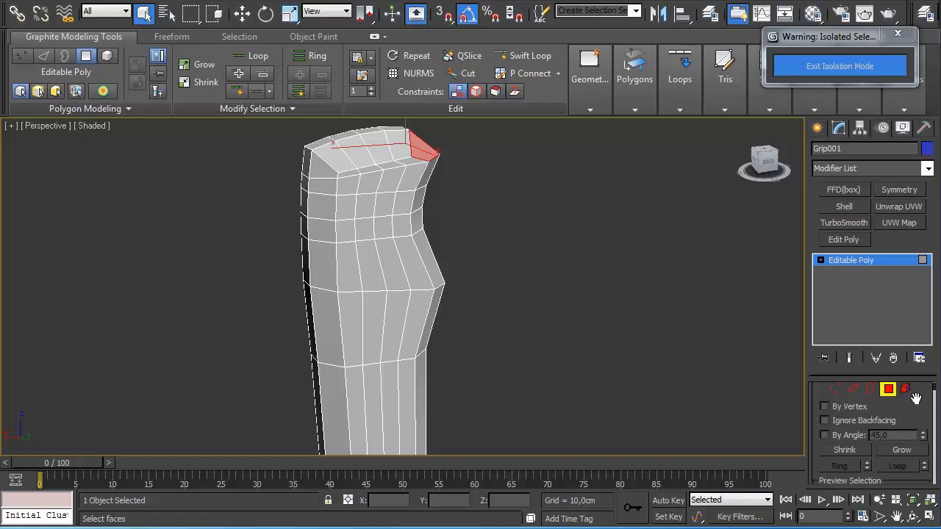
{"action": "left_click", "coordinate": [824, 435]}
{"action": "left_click", "coordinate": [392, 241]}
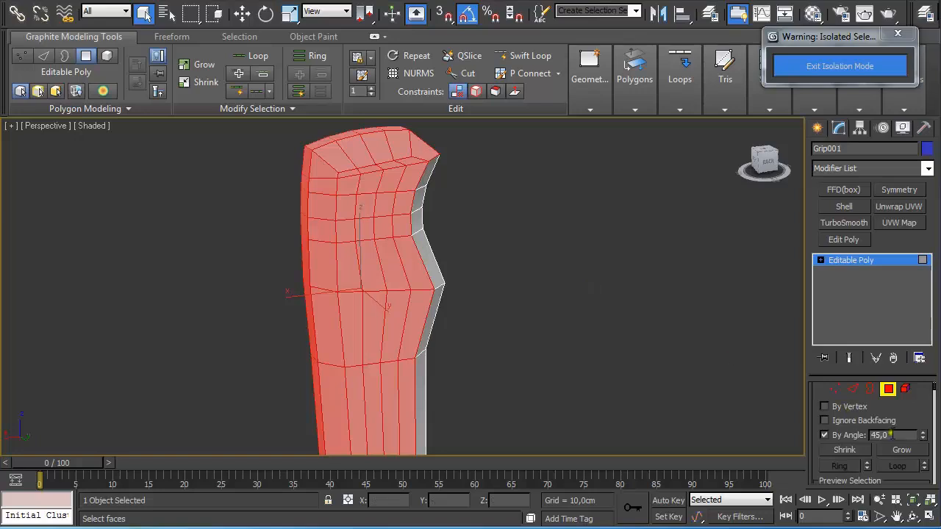
{"action": "left_click_drag", "start_coordinate": [900, 438], "coordinate": [828, 414]}
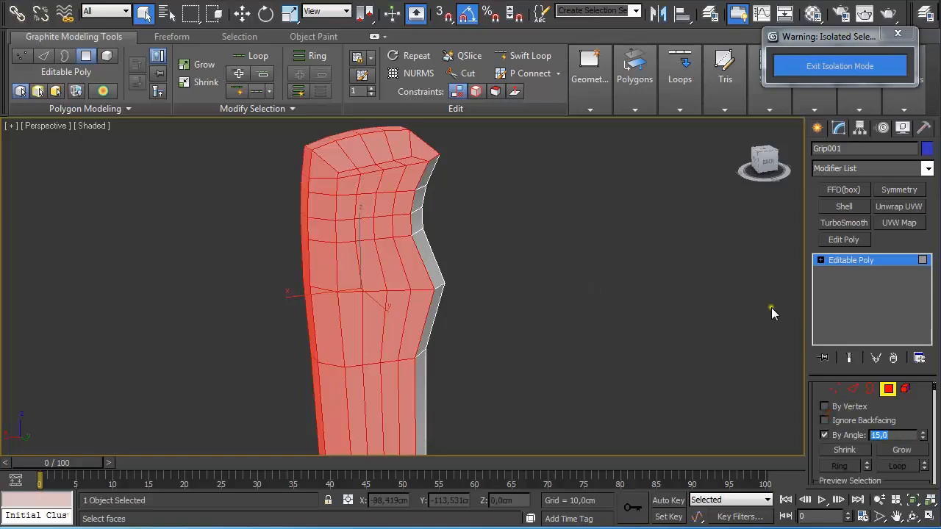
{"action": "left_click", "coordinate": [703, 294]}
{"action": "left_click", "coordinate": [336, 279]}
{"action": "left_click", "coordinate": [357, 286]}
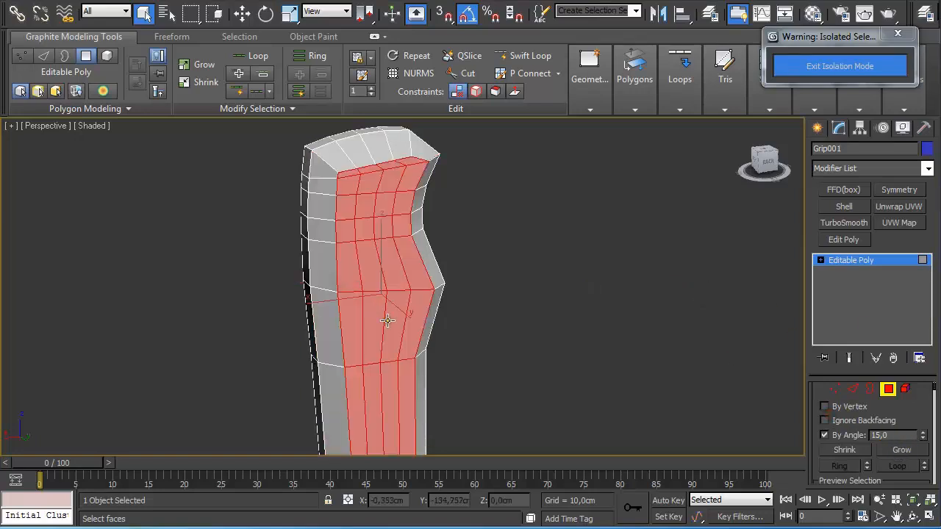
- Add the matching flat area on the grip's opposite side and assign the selection to smoothing group 17
{"action": "middle_click_drag", "start_coordinate": [388, 321], "coordinate": [373, 197]}
{"action": "middle_click_drag", "start_coordinate": [301, 285], "coordinate": [494, 259], "text": "alt"}
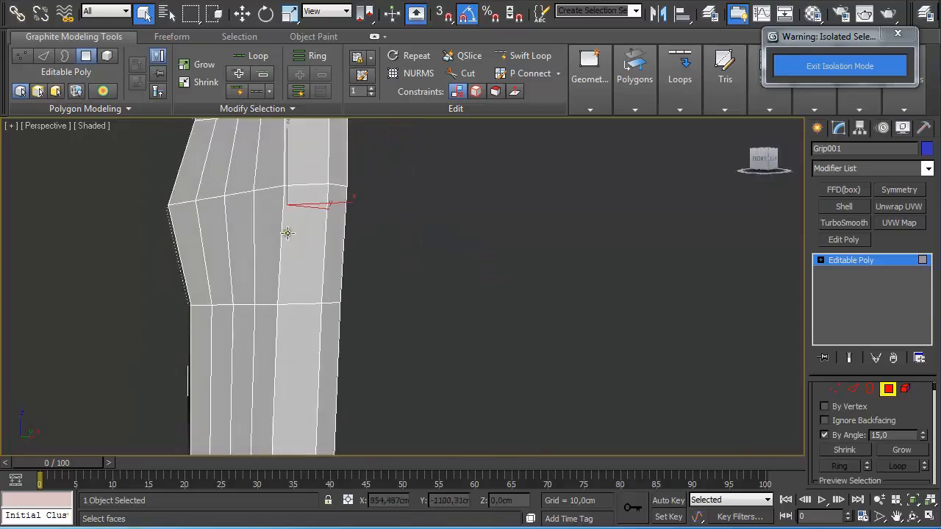
{"action": "left_click", "coordinate": [277, 235]}
{"action": "scroll", "coordinate": [294, 261], "scroll_direction": "down", "scroll_amount": 5}
{"action": "middle_click_drag", "start_coordinate": [298, 266], "coordinate": [439, 257], "text": "alt"}
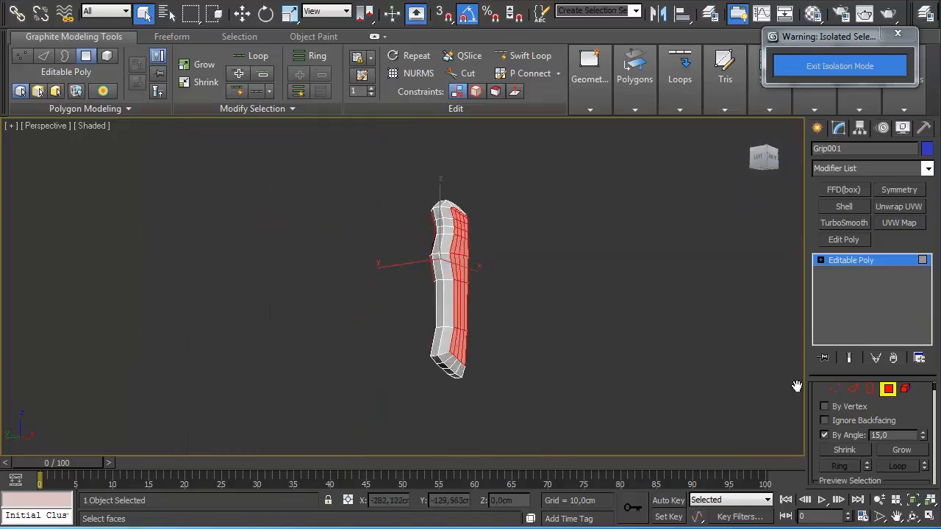
{"action": "middle_click_drag", "start_coordinate": [422, 316], "coordinate": [516, 350], "text": "alt"}
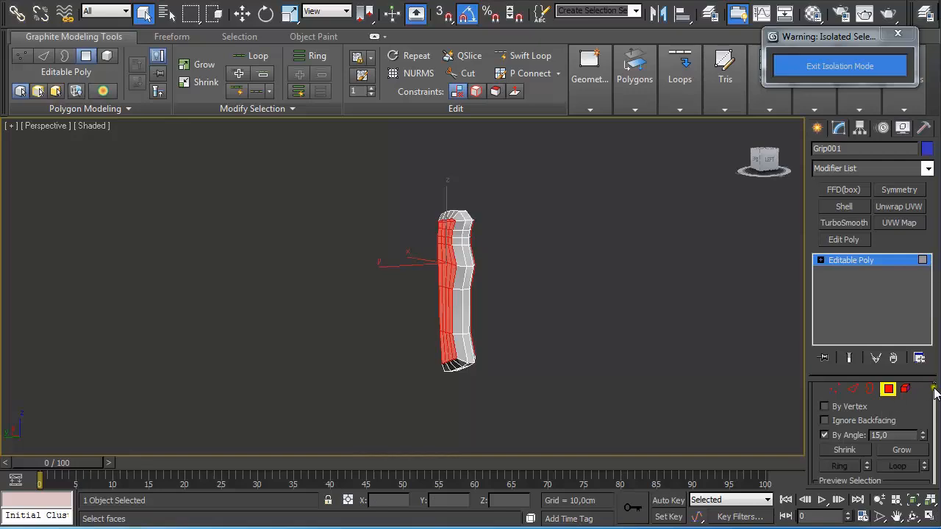
{"action": "left_click_drag", "start_coordinate": [935, 394], "coordinate": [932, 451]}
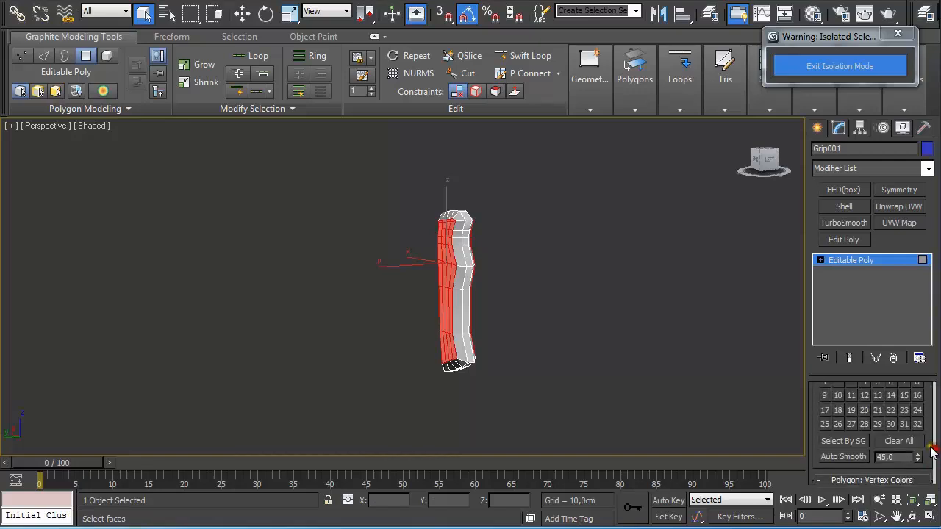
{"action": "left_click", "coordinate": [825, 410]}
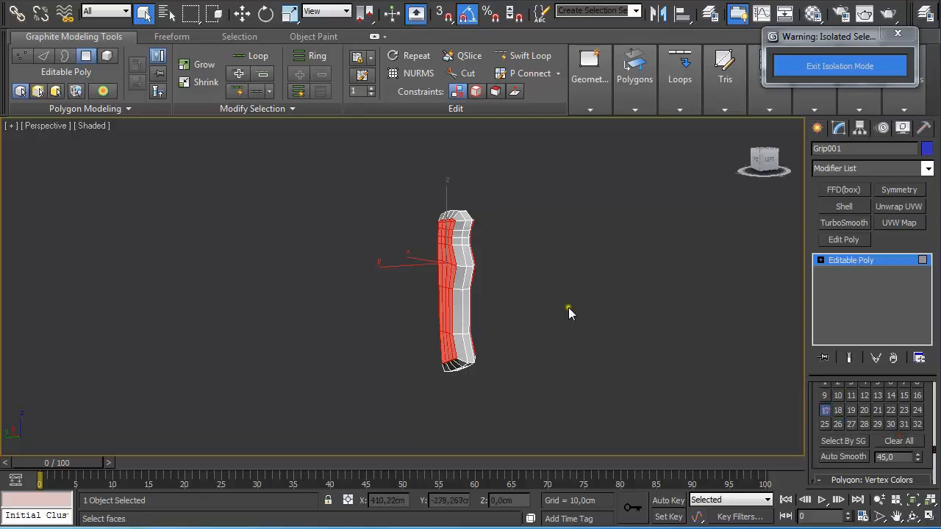
- Leave polygon editing, deselect the grip and examine its shading from several angles
{"action": "left_click", "coordinate": [494, 269]}
{"action": "scroll", "coordinate": [506, 277], "scroll_direction": "up", "scroll_amount": 5}
{"action": "middle_click_drag", "start_coordinate": [508, 278], "coordinate": [413, 227], "text": "alt"}
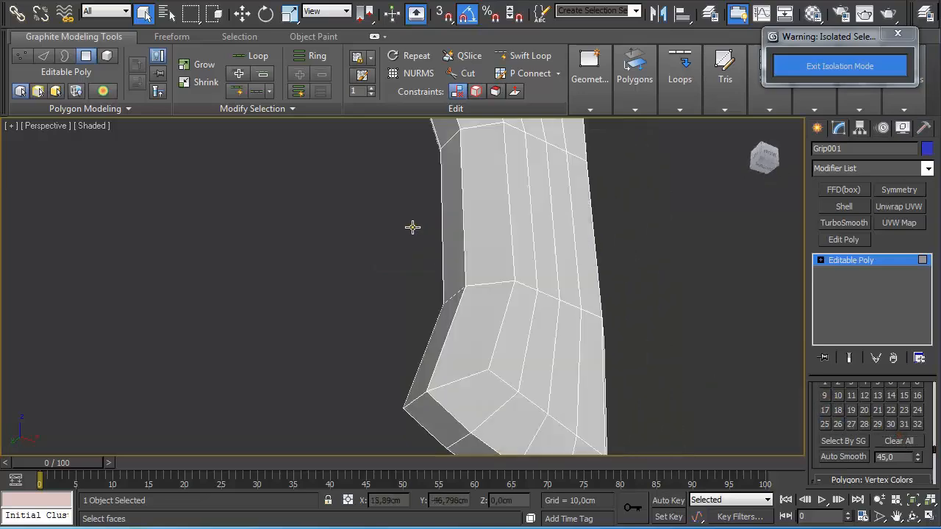
{"action": "scroll", "coordinate": [415, 231], "scroll_direction": "down", "scroll_amount": 2}
{"action": "scroll", "coordinate": [523, 259], "scroll_direction": "down", "scroll_amount": 3}
{"action": "left_click", "coordinate": [896, 261]}
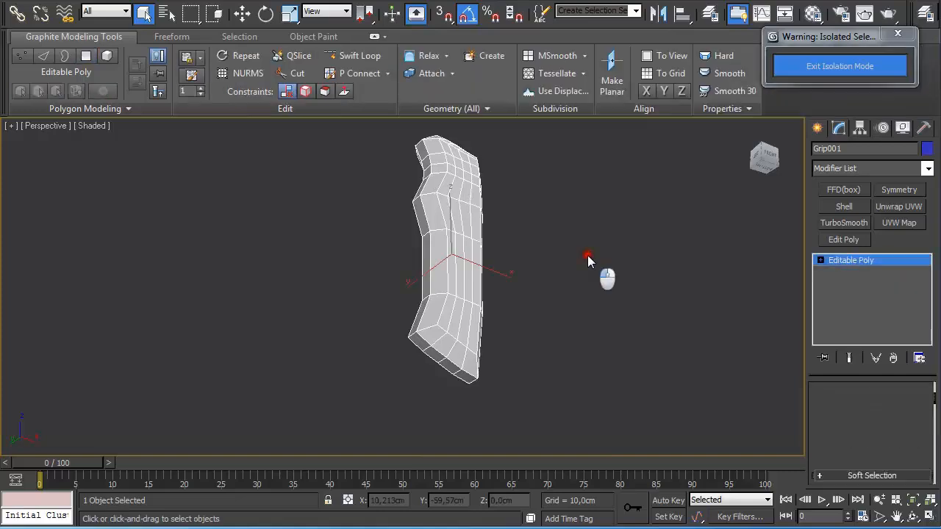
{"action": "left_click", "coordinate": [588, 255]}
{"action": "middle_click_drag", "start_coordinate": [598, 255], "coordinate": [589, 294], "text": "alt"}
{"action": "middle_click_drag", "start_coordinate": [550, 214], "coordinate": [631, 224], "text": "alt"}
- Select the four center-strip polygons along the grip's upper finger groove and assign them to smoothing group 6 only
{"action": "left_click", "coordinate": [515, 226]}
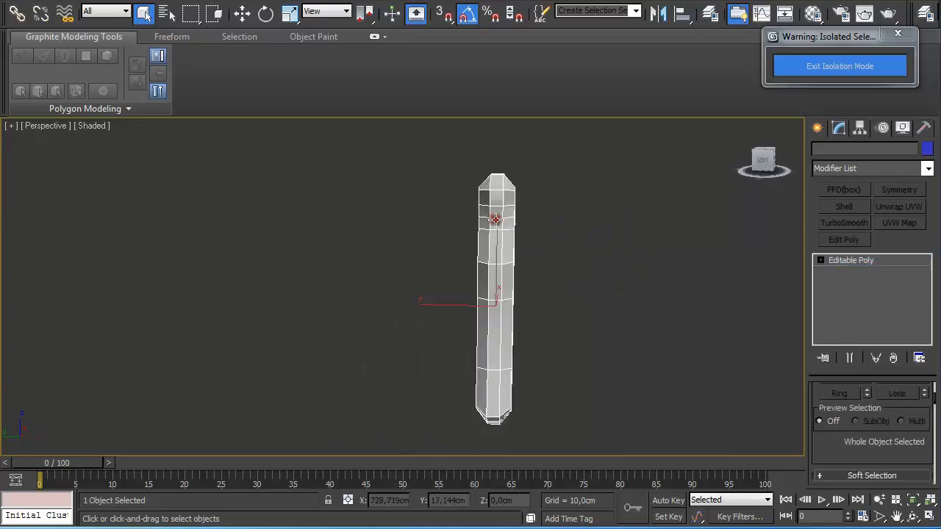
{"action": "scroll", "coordinate": [612, 252], "scroll_direction": "up", "scroll_amount": 4}
{"action": "middle_click_drag", "start_coordinate": [594, 258], "coordinate": [596, 291]}
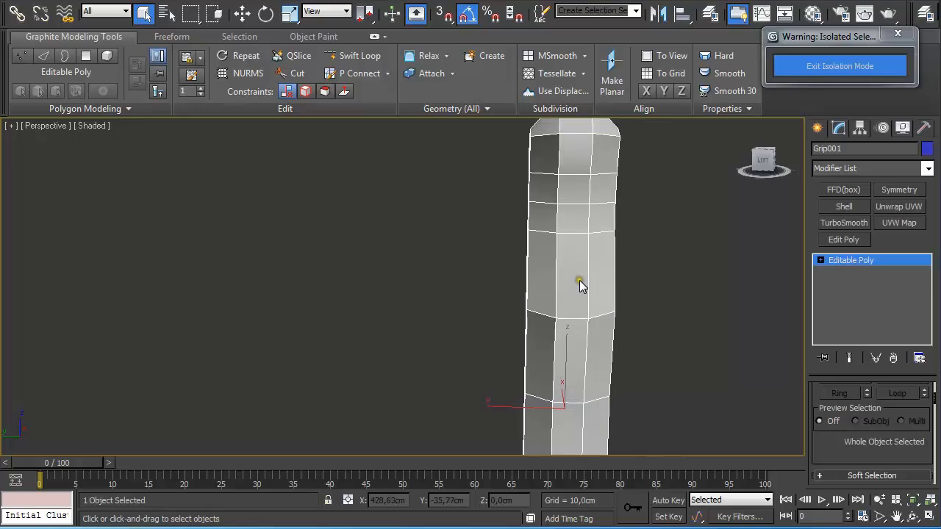
{"action": "key", "text": "4"}
{"action": "left_click", "coordinate": [570, 274]}
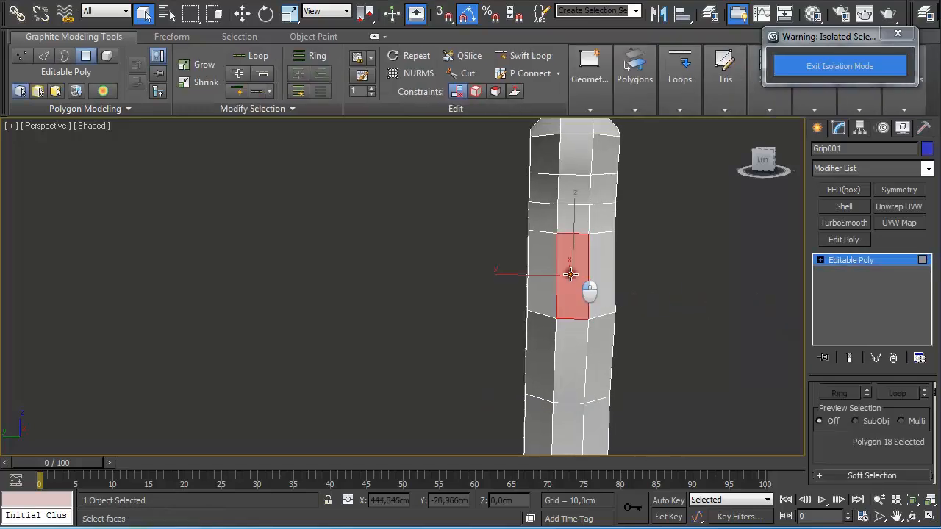
{"action": "left_click", "coordinate": [568, 217], "text": "shift"}
{"action": "middle_click_drag", "start_coordinate": [693, 289], "coordinate": [592, 268], "text": "alt"}
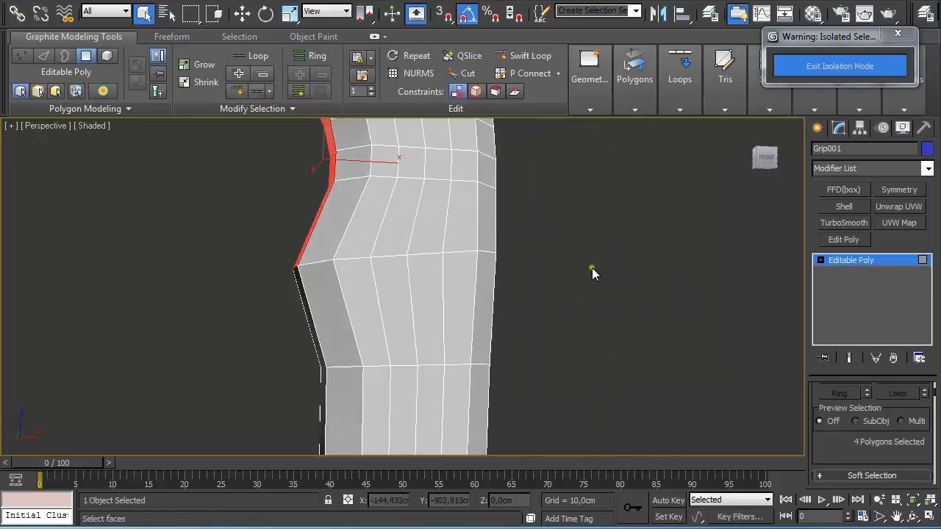
{"action": "left_click_drag", "start_coordinate": [937, 395], "coordinate": [932, 455]}
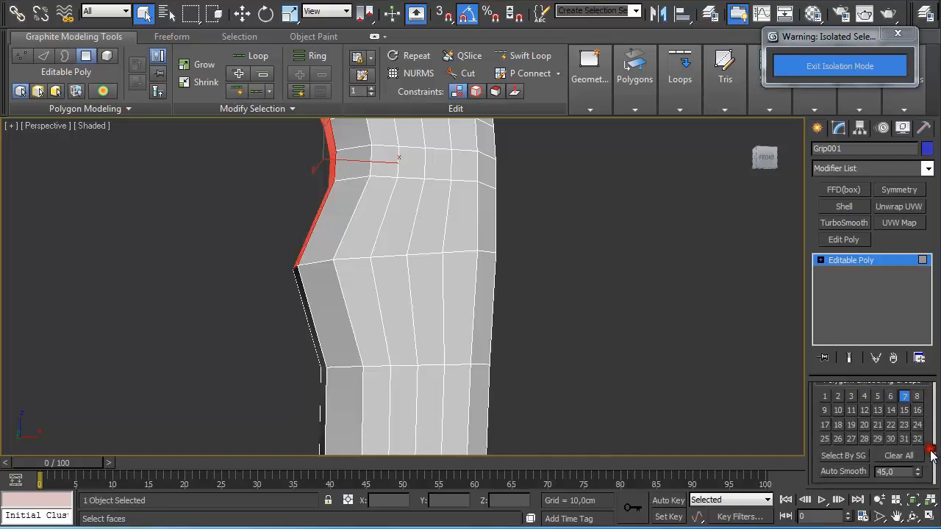
{"action": "left_click", "coordinate": [904, 397]}
- Select the center strip of polygons along the grip's top end using the angle-based selection
{"action": "scroll", "coordinate": [593, 313], "scroll_direction": "down", "scroll_amount": 5}
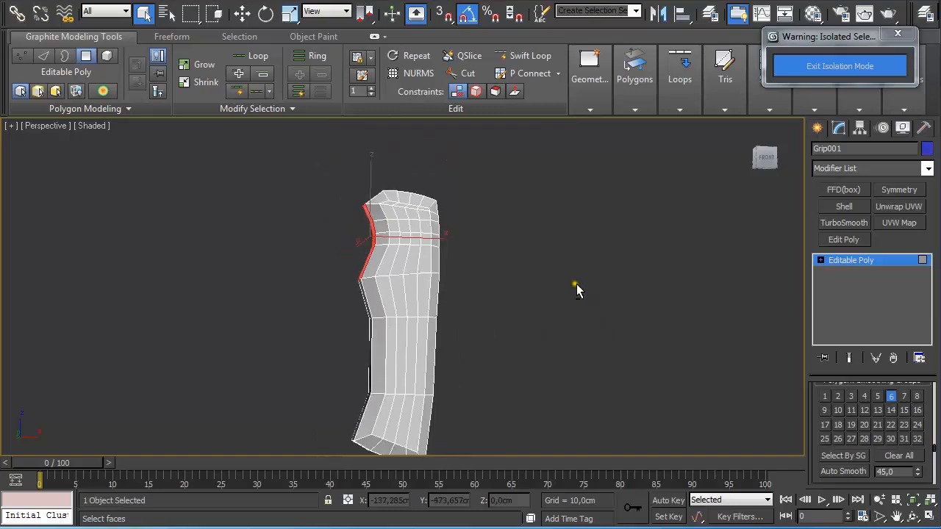
{"action": "middle_click_drag", "start_coordinate": [576, 284], "coordinate": [552, 348], "text": "alt"}
{"action": "left_click", "coordinate": [391, 274]}
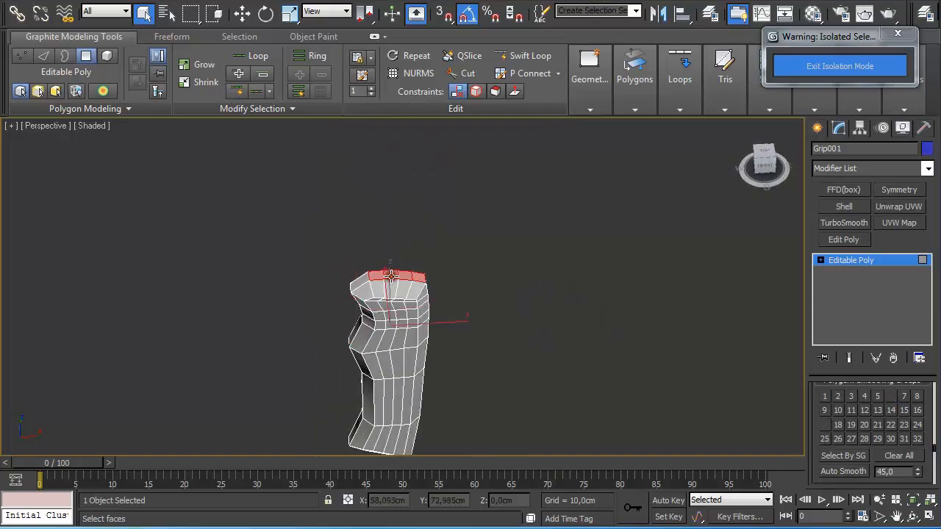
{"action": "left_click", "coordinate": [363, 282], "text": "ctrl"}
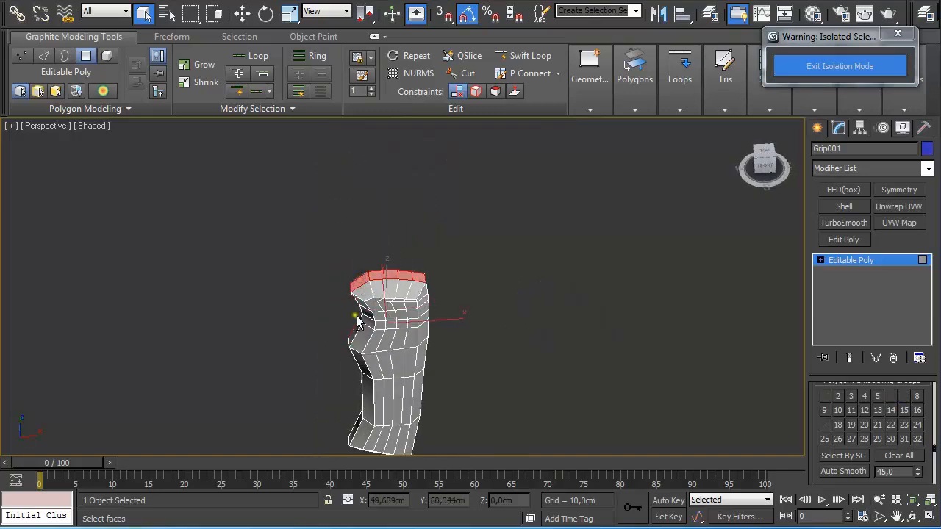
{"action": "middle_click_drag", "start_coordinate": [356, 316], "coordinate": [495, 303], "text": "alt"}
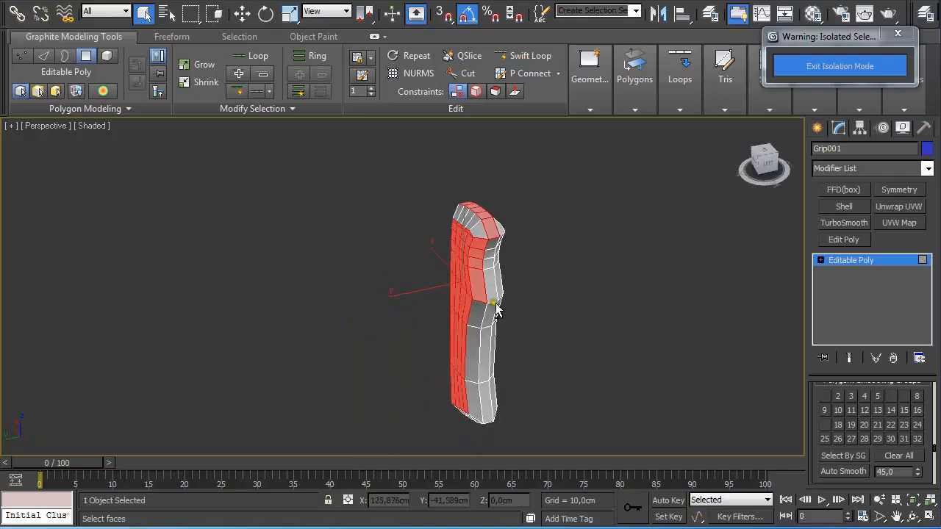
{"action": "left_click", "coordinate": [491, 227]}
{"action": "left_click", "coordinate": [484, 213]}
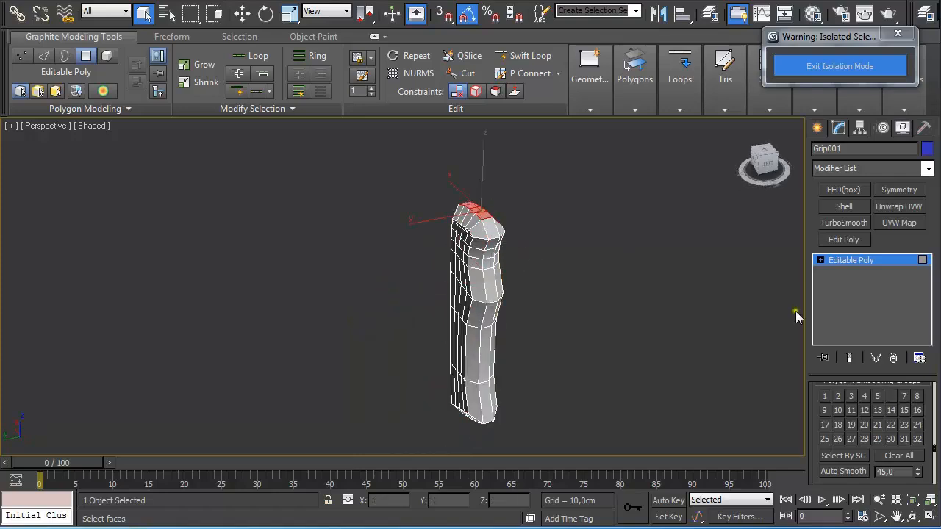
- Turn off selection by angle, adjust the selection along the grip's top center strip and assign it to smoothing group 6
{"action": "left_click_drag", "start_coordinate": [938, 456], "coordinate": [934, 383]}
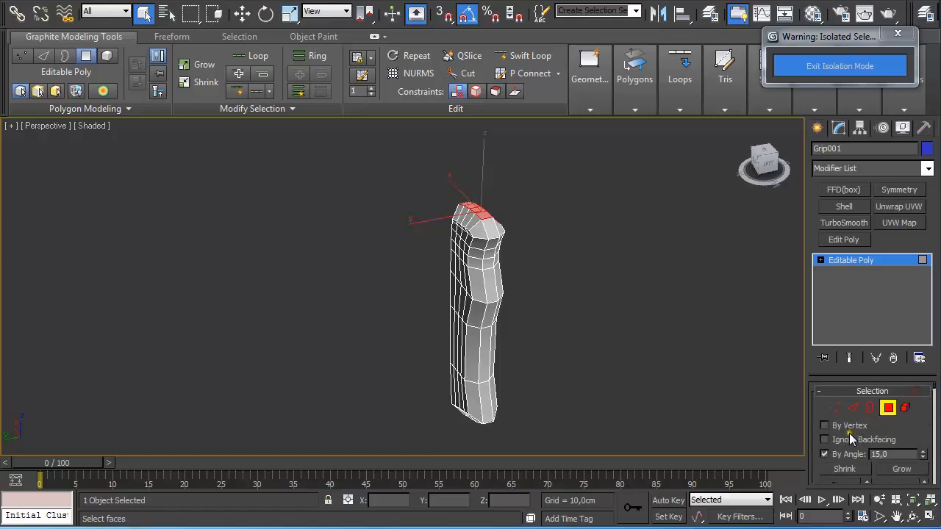
{"action": "left_click", "coordinate": [824, 455]}
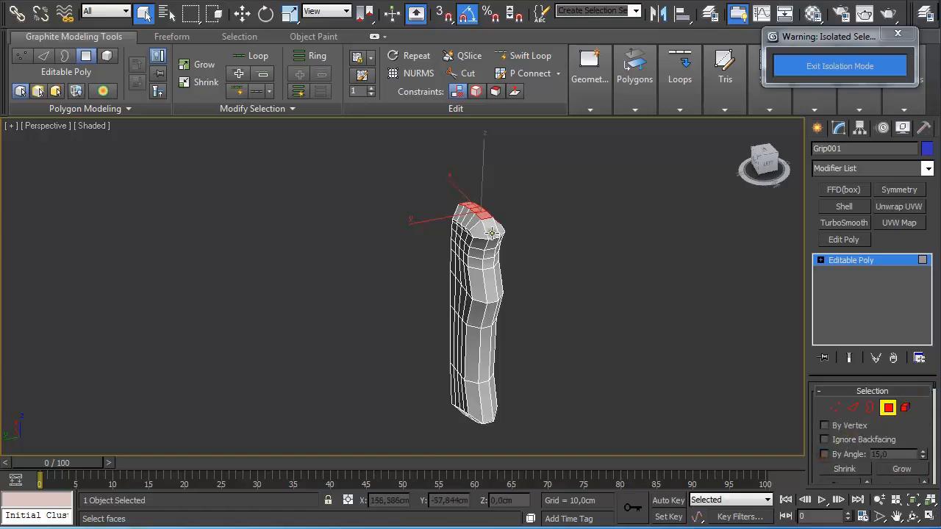
{"action": "middle_click_drag", "start_coordinate": [492, 233], "coordinate": [750, 203], "text": "alt"}
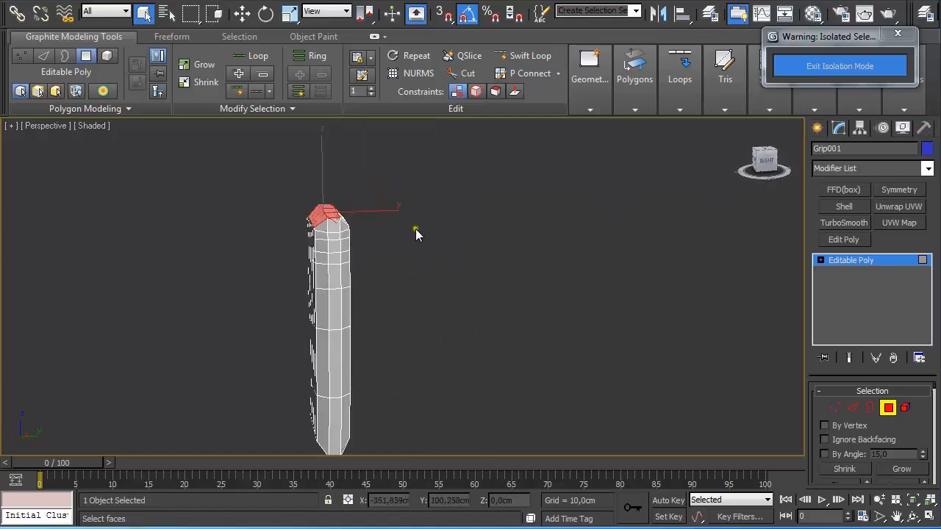
{"action": "middle_click_drag", "start_coordinate": [364, 223], "coordinate": [333, 262], "text": "alt"}
{"action": "left_click", "coordinate": [327, 250], "text": "ctrl"}
{"action": "left_click", "coordinate": [319, 241], "text": "ctrl"}
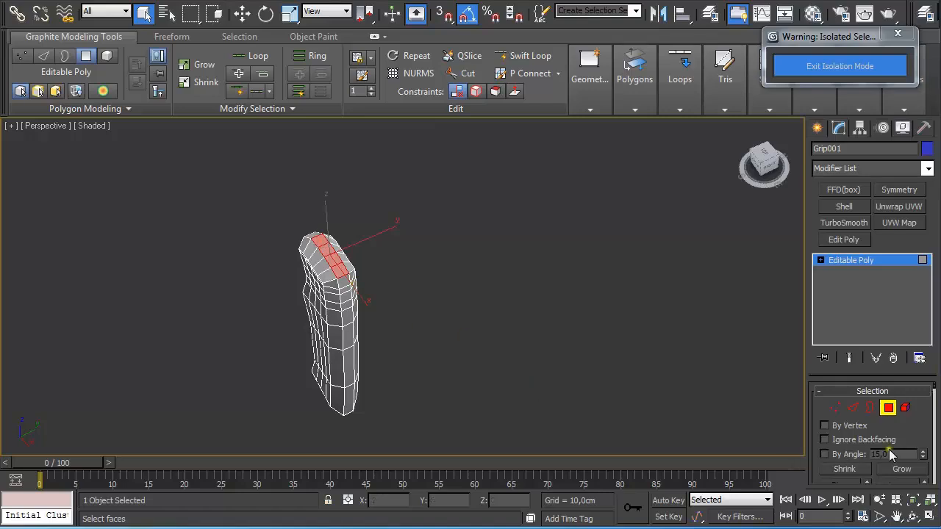
{"action": "left_click_drag", "start_coordinate": [939, 394], "coordinate": [939, 453]}
{"action": "left_click", "coordinate": [916, 428]}
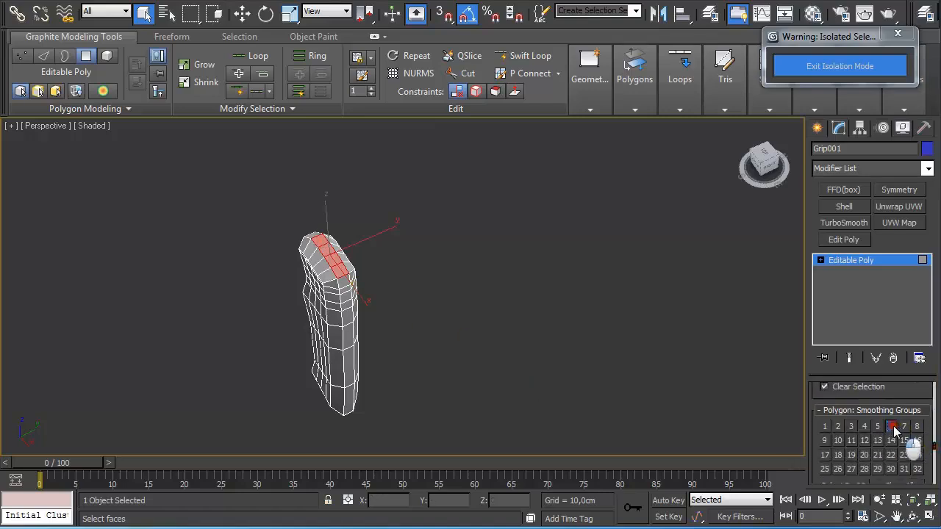
- Leave polygon editing, deselect the grip and examine the shading of its top end and side
{"action": "left_click", "coordinate": [712, 356]}
{"action": "middle_click_drag", "start_coordinate": [682, 341], "coordinate": [539, 327], "text": "alt"}
{"action": "left_click", "coordinate": [858, 261]}
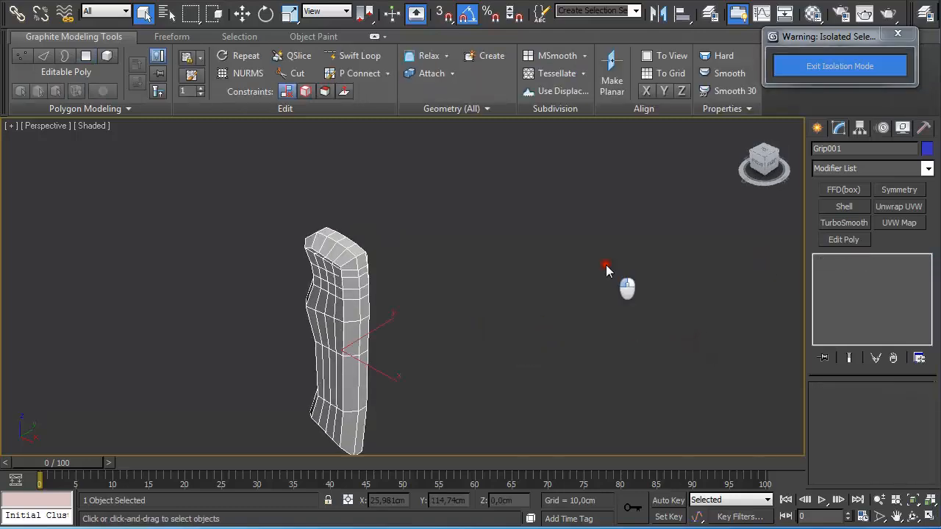
{"action": "left_click", "coordinate": [614, 272]}
{"action": "middle_click_drag", "start_coordinate": [614, 272], "coordinate": [538, 229], "text": "alt"}
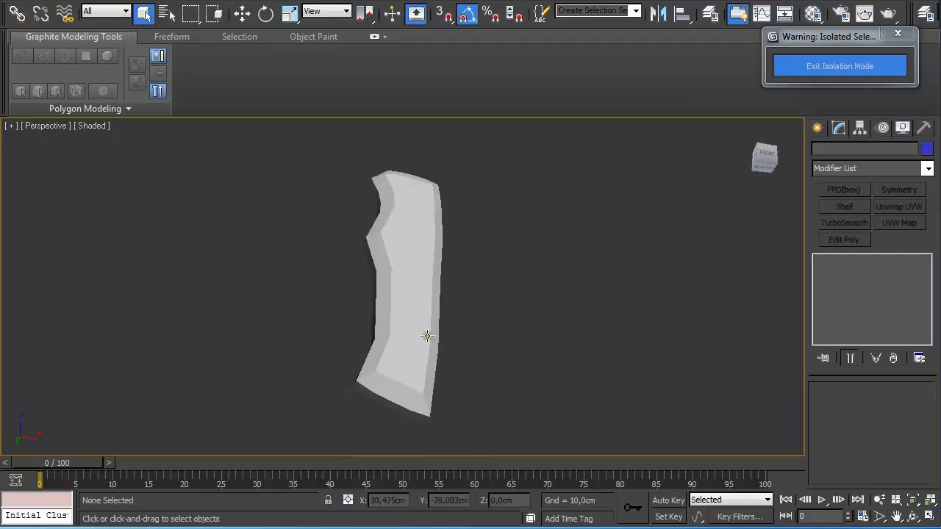
- Select the four bevel polygons along the grip's lower end on one side
{"action": "left_click", "coordinate": [427, 336]}
{"action": "key", "text": "4"}
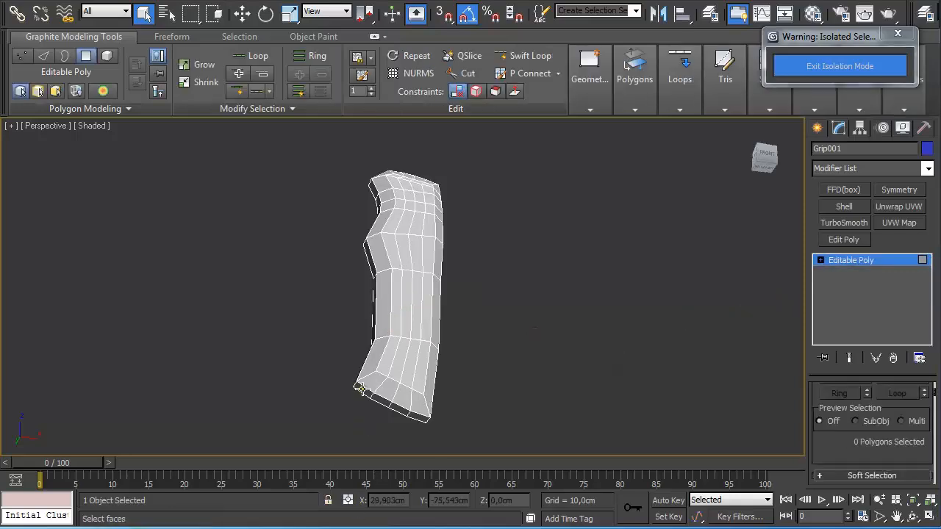
{"action": "left_click", "coordinate": [367, 383]}
{"action": "left_click", "coordinate": [380, 391], "text": "ctrl"}
{"action": "left_click", "coordinate": [396, 396], "text": "ctrl"}
{"action": "left_click", "coordinate": [416, 401], "text": "ctrl"}
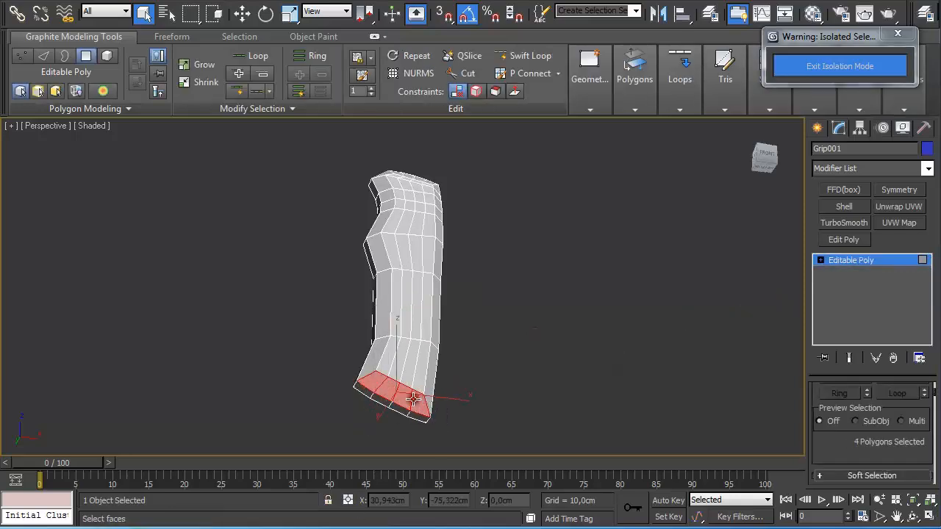
- Add the four bevel polygons on the other side of the grip's lower end and assign the selection to smoothing group 8
{"action": "middle_click_drag", "start_coordinate": [417, 402], "coordinate": [582, 395], "text": "alt"}
{"action": "left_click", "coordinate": [485, 440], "text": "ctrl"}
{"action": "left_click", "coordinate": [473, 443], "text": "ctrl"}
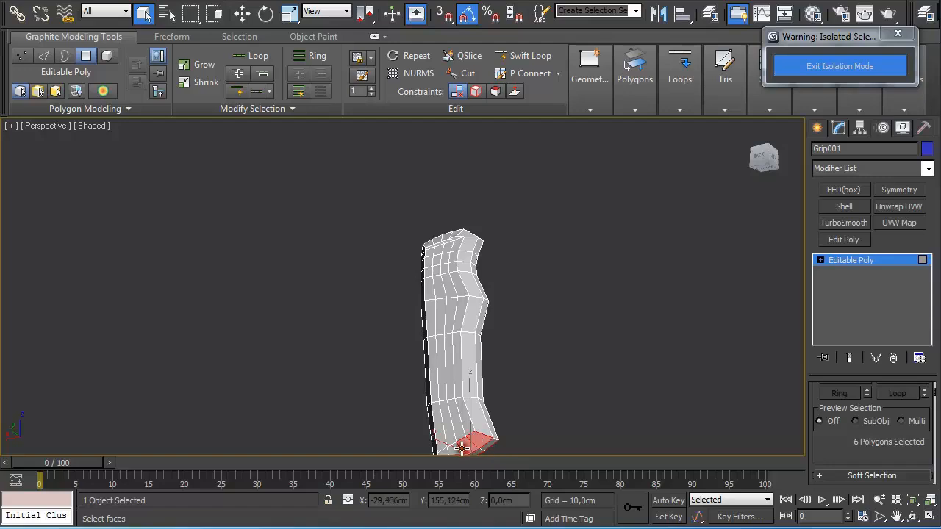
{"action": "left_click", "coordinate": [459, 447], "text": "ctrl"}
{"action": "left_click", "coordinate": [450, 450], "text": "ctrl"}
{"action": "middle_click_drag", "start_coordinate": [450, 451], "coordinate": [463, 315]}
{"action": "middle_click_drag", "start_coordinate": [540, 336], "coordinate": [765, 392], "text": "alt"}
{"action": "left_click_drag", "start_coordinate": [936, 395], "coordinate": [938, 448]}
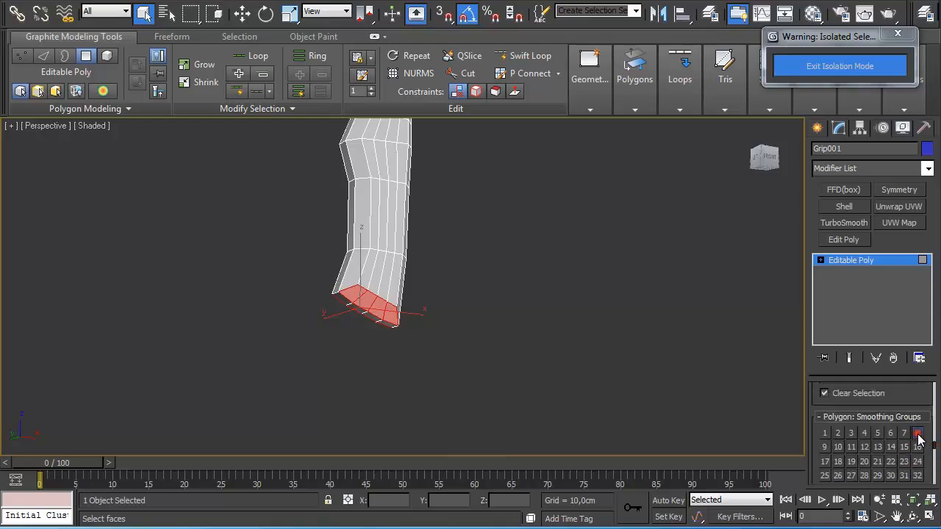
- Leave polygon editing, deselect the grip and exit isolation mode to show both knives side by side
{"action": "left_click", "coordinate": [825, 260]}
{"action": "left_click", "coordinate": [671, 273]}
{"action": "middle_click_drag", "start_coordinate": [671, 273], "coordinate": [471, 265], "text": "alt"}
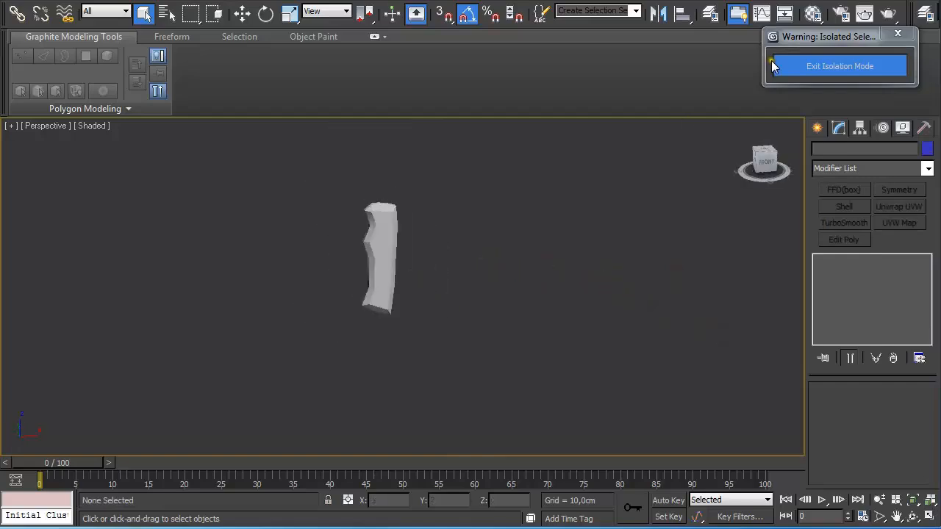
{"action": "left_click", "coordinate": [797, 71]}
{"action": "key", "text": "z"}
{"action": "middle_click_drag", "start_coordinate": [612, 242], "coordinate": [536, 273], "text": "alt"}
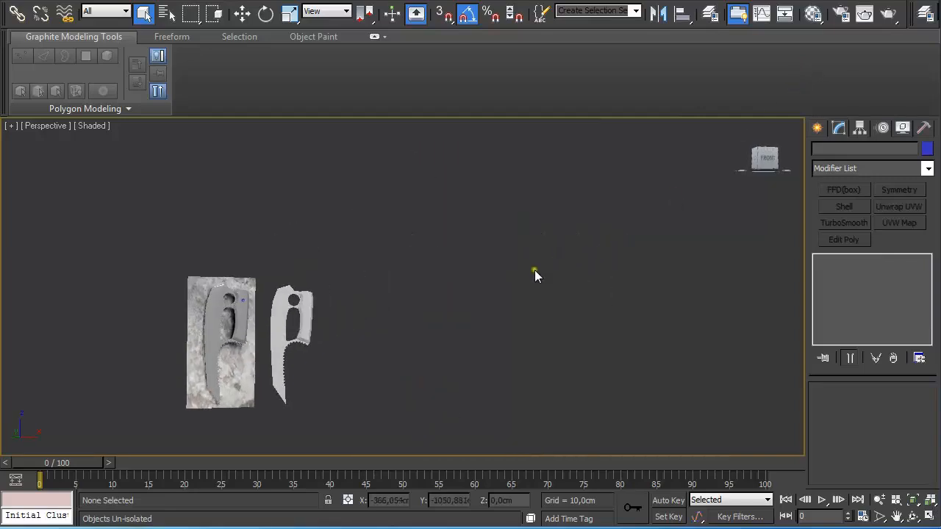
{"action": "scroll", "coordinate": [381, 318], "scroll_direction": "up", "scroll_amount": 5}
{"action": "middle_click_drag", "start_coordinate": [221, 359], "coordinate": [529, 265]}
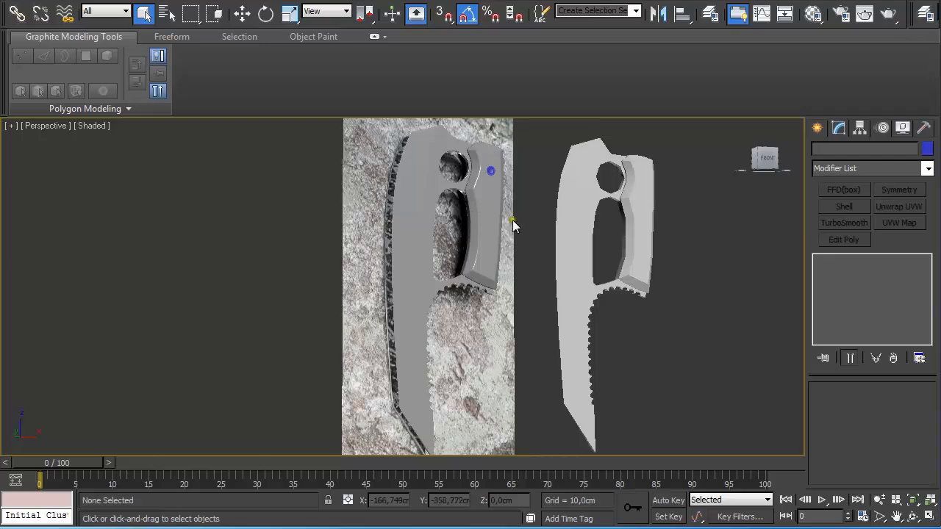
- Assign the 03 - Default material to the low-poly knife's blade and grip, then close the material editor and deselect them
{"action": "left_click", "coordinate": [565, 219]}
{"action": "left_click", "coordinate": [644, 214]}
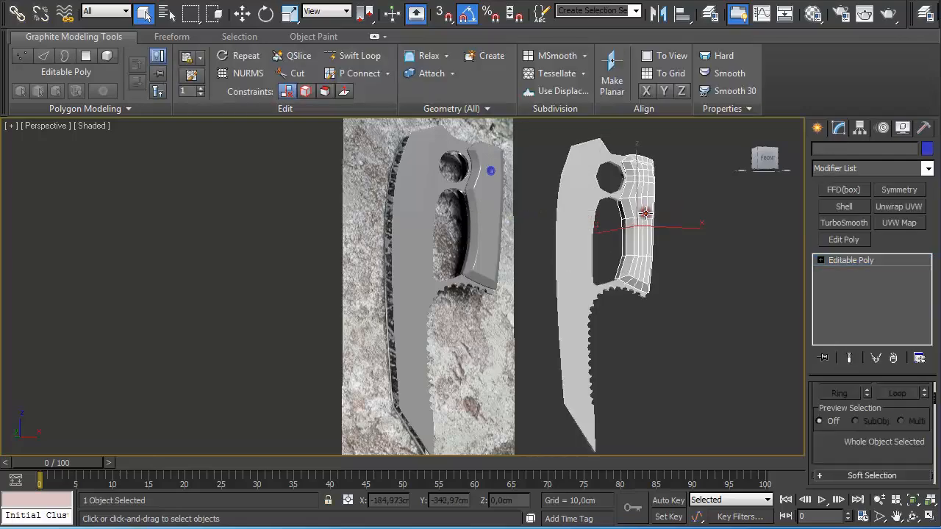
{"action": "left_click", "coordinate": [565, 224], "text": "ctrl"}
{"action": "key", "text": "m"}
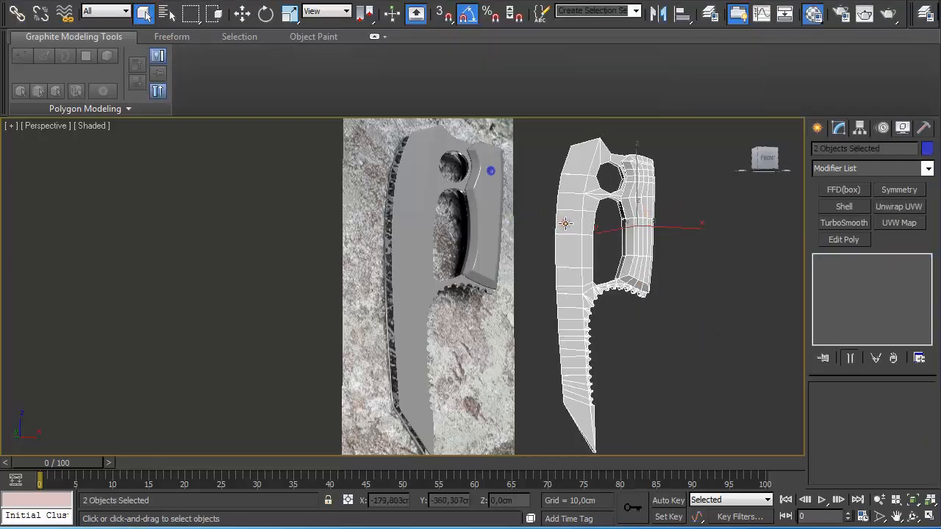
{"action": "left_click", "coordinate": [151, 116]}
{"action": "left_click", "coordinate": [105, 271]}
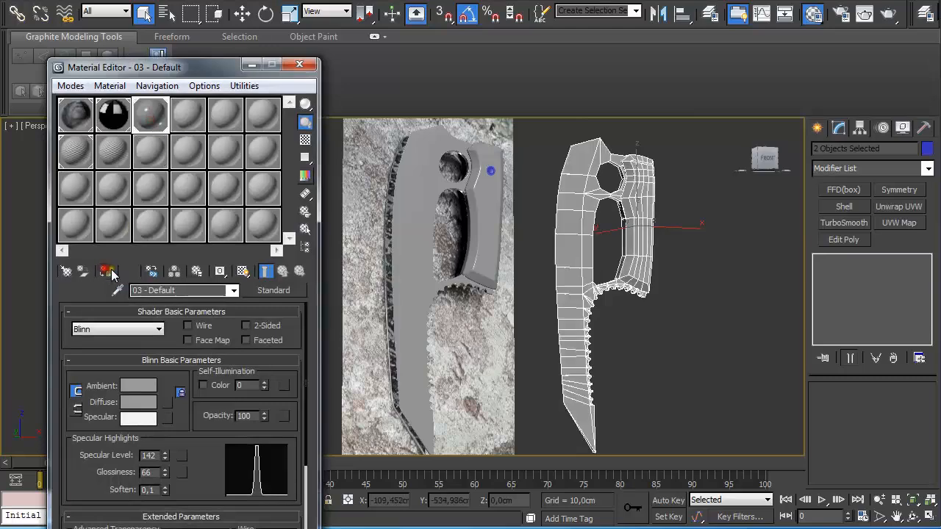
{"action": "left_click", "coordinate": [299, 64]}
{"action": "left_click", "coordinate": [646, 255]}
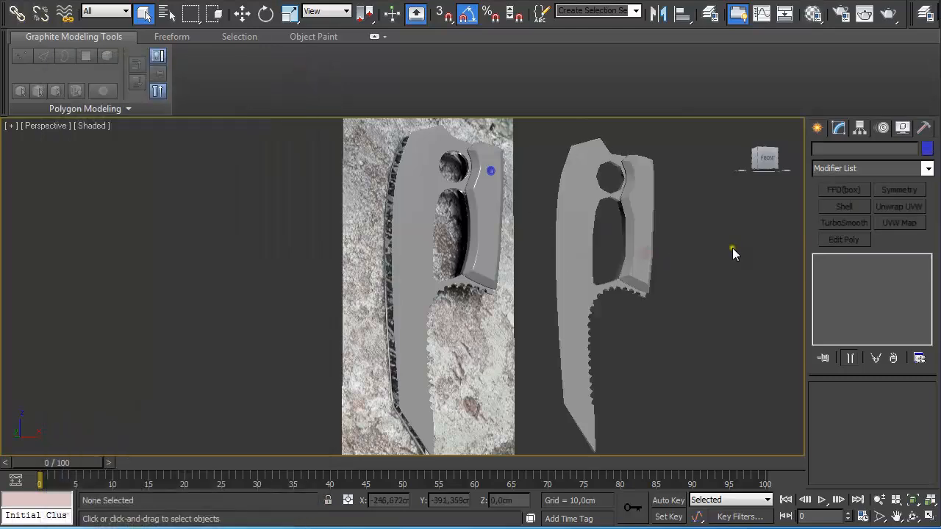
- Compare the highlights and shading of the low-poly knife with the smoothed original from several angles
{"action": "middle_click_drag", "start_coordinate": [732, 248], "coordinate": [534, 212], "text": "alt"}
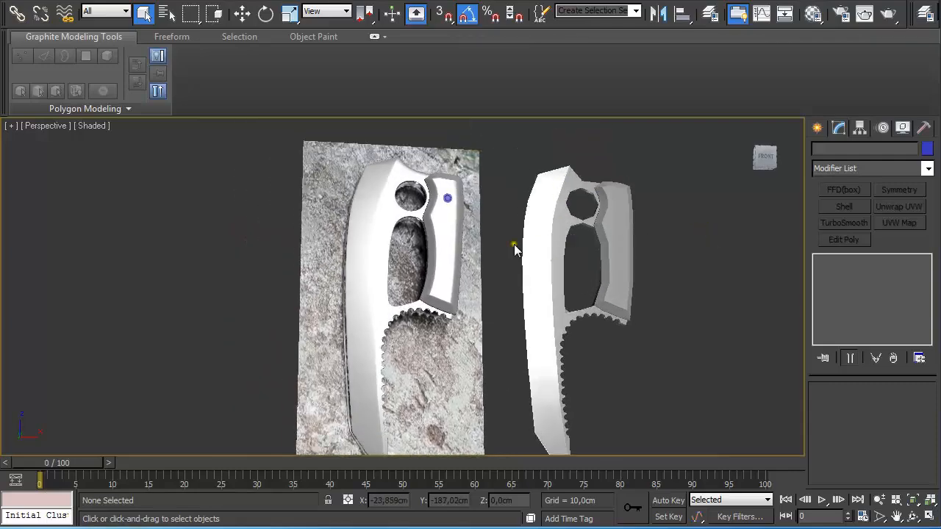
{"action": "middle_click_drag", "start_coordinate": [513, 244], "coordinate": [401, 163], "text": "alt"}
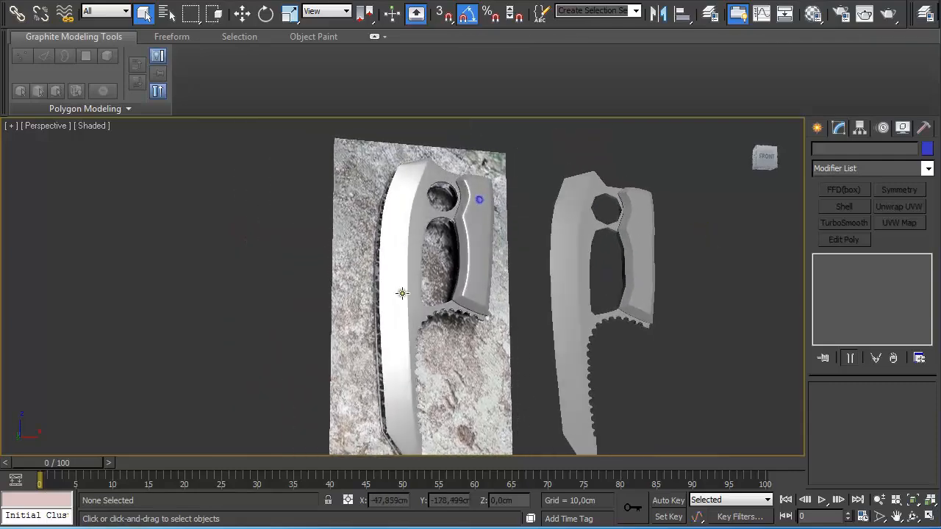
{"action": "middle_click_drag", "start_coordinate": [402, 294], "coordinate": [461, 293], "text": "alt"}
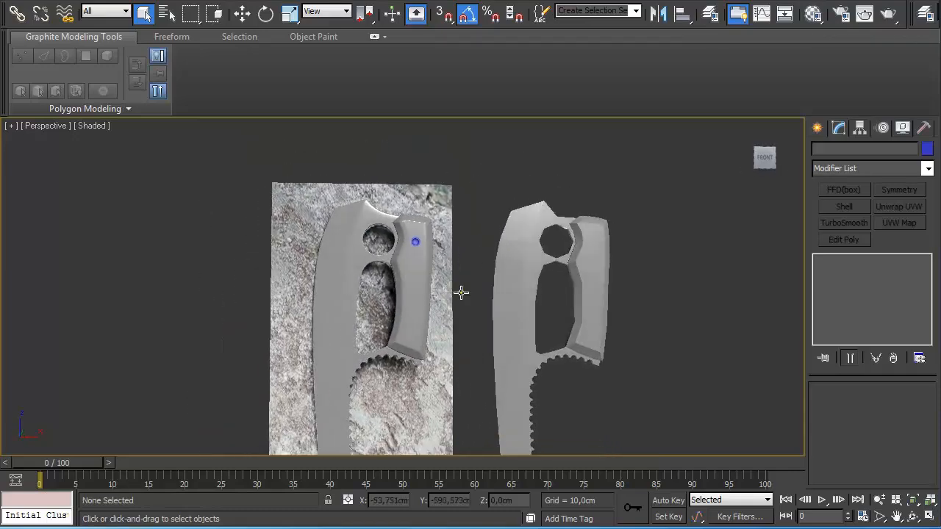
- Apply an Unwrap UVW modifier to the low-poly grip and open its UV editor with the checker background hidden
{"action": "left_click", "coordinate": [598, 277]}
{"action": "left_click", "coordinate": [903, 207]}
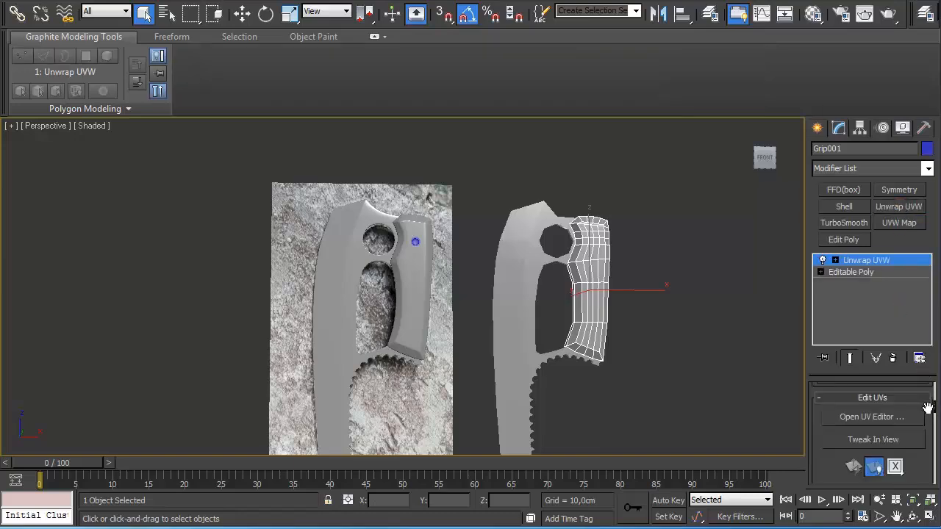
{"action": "left_click", "coordinate": [900, 419]}
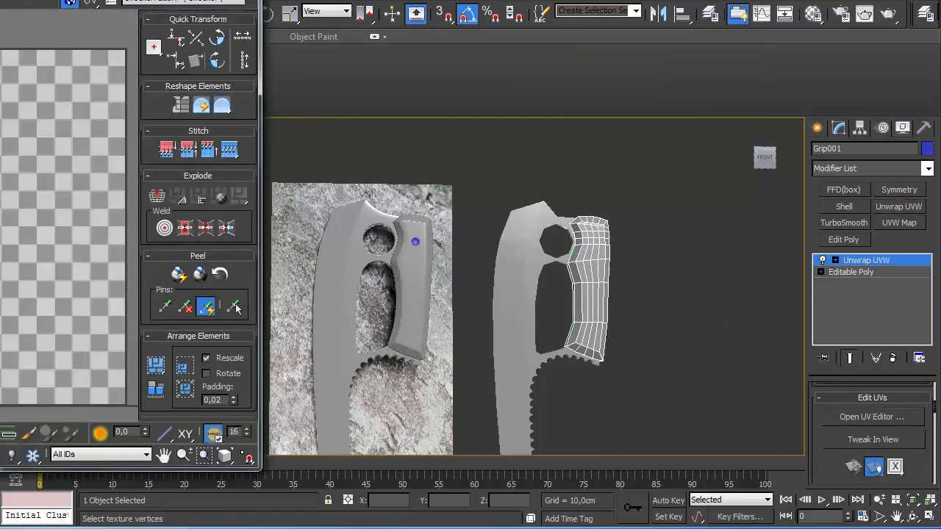
{"action": "left_click_drag", "start_coordinate": [0, 0], "coordinate": [400, 0]}
{"action": "left_click", "coordinate": [501, 20]}
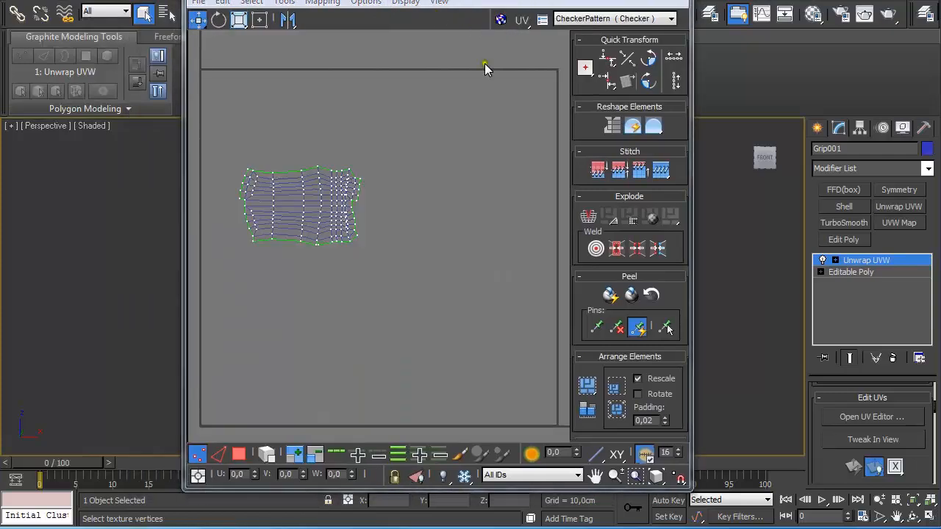
- Examine the grip's UV layout up close and close the UV editor
{"action": "scroll", "coordinate": [484, 64], "scroll_direction": "up", "scroll_amount": 3}
{"action": "middle_click_drag", "start_coordinate": [447, 201], "coordinate": [460, 183]}
{"action": "middle_click_drag", "start_coordinate": [315, 136], "coordinate": [463, 200]}
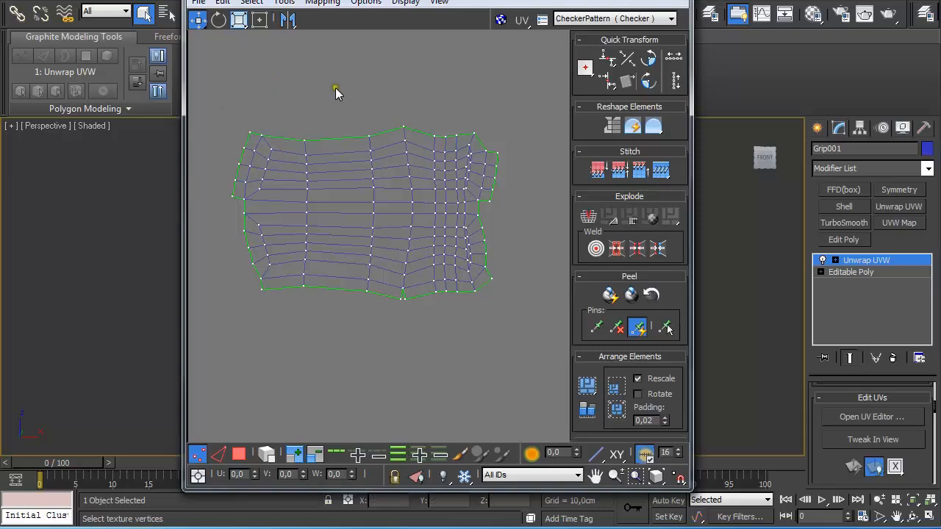
{"action": "left_click", "coordinate": [680, 1]}
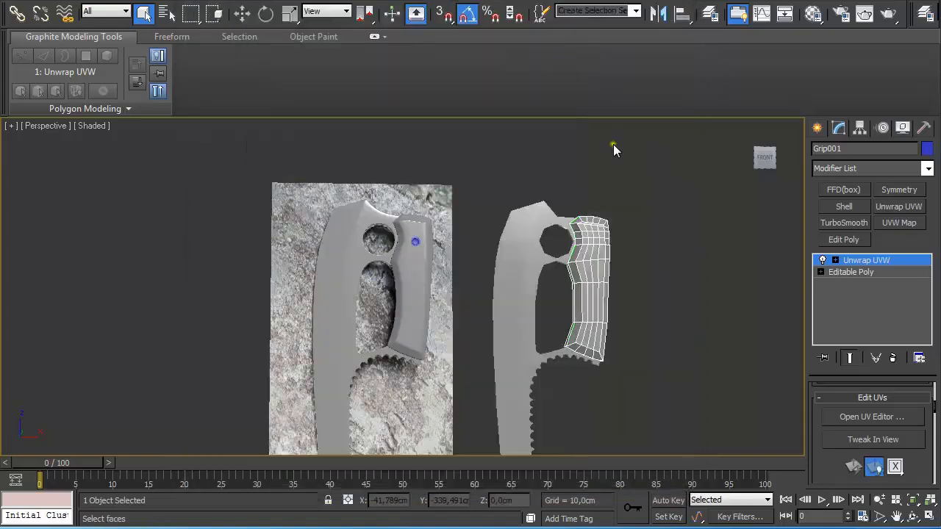
- Remove the Unwrap UVW modifier from the low-poly grip
{"action": "scroll", "coordinate": [628, 210], "scroll_direction": "up", "scroll_amount": 5}
{"action": "scroll", "coordinate": [630, 209], "scroll_direction": "down", "scroll_amount": 5}
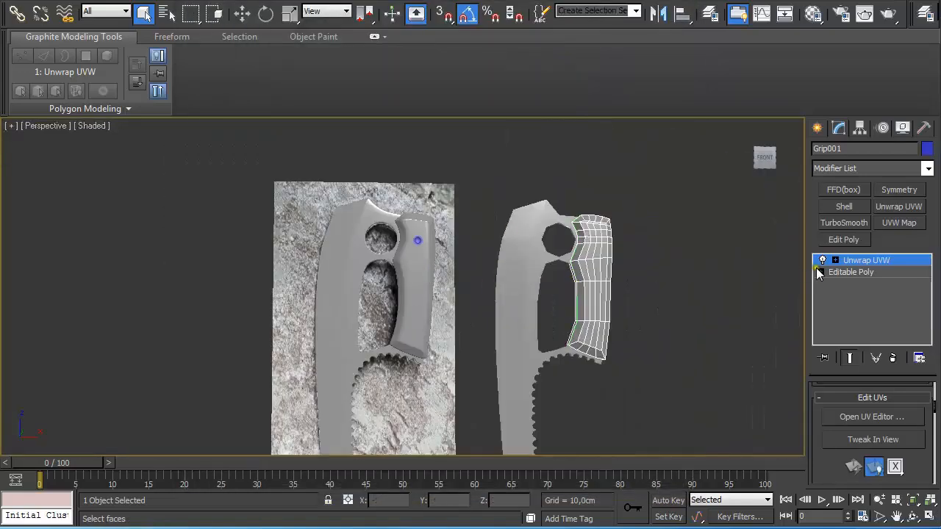
{"action": "left_click", "coordinate": [892, 358]}
{"action": "middle_click_drag", "start_coordinate": [694, 350], "coordinate": [674, 287]}
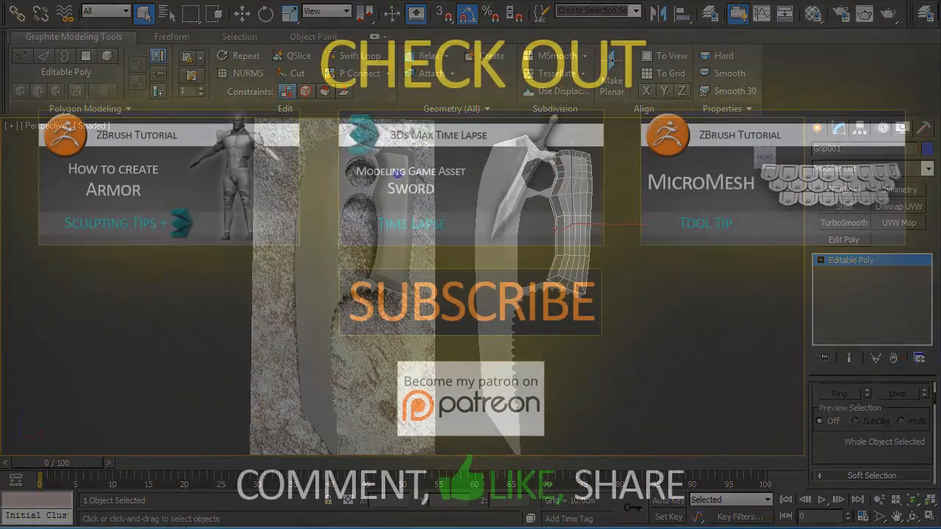